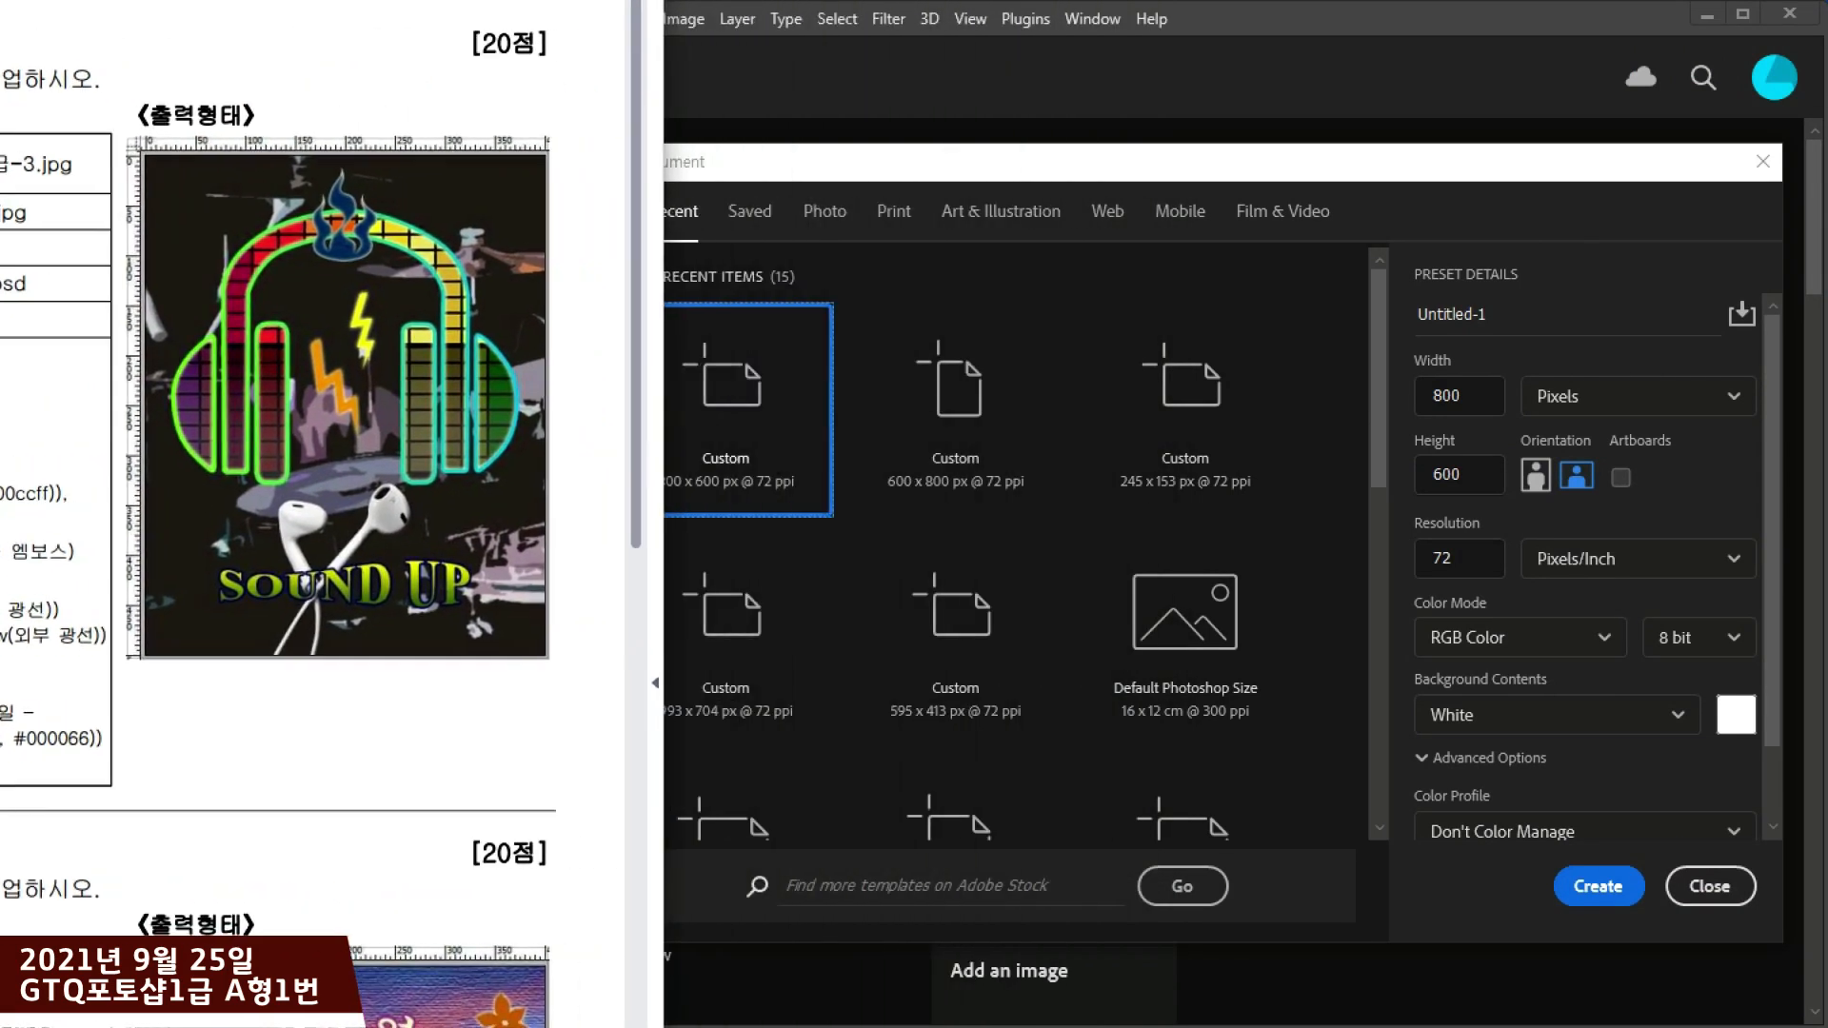
Step: Create a new 400 × 500 pixel document at 72 pixels/inch in RGB Color with a white background
drag(815, 169, 780, 122)
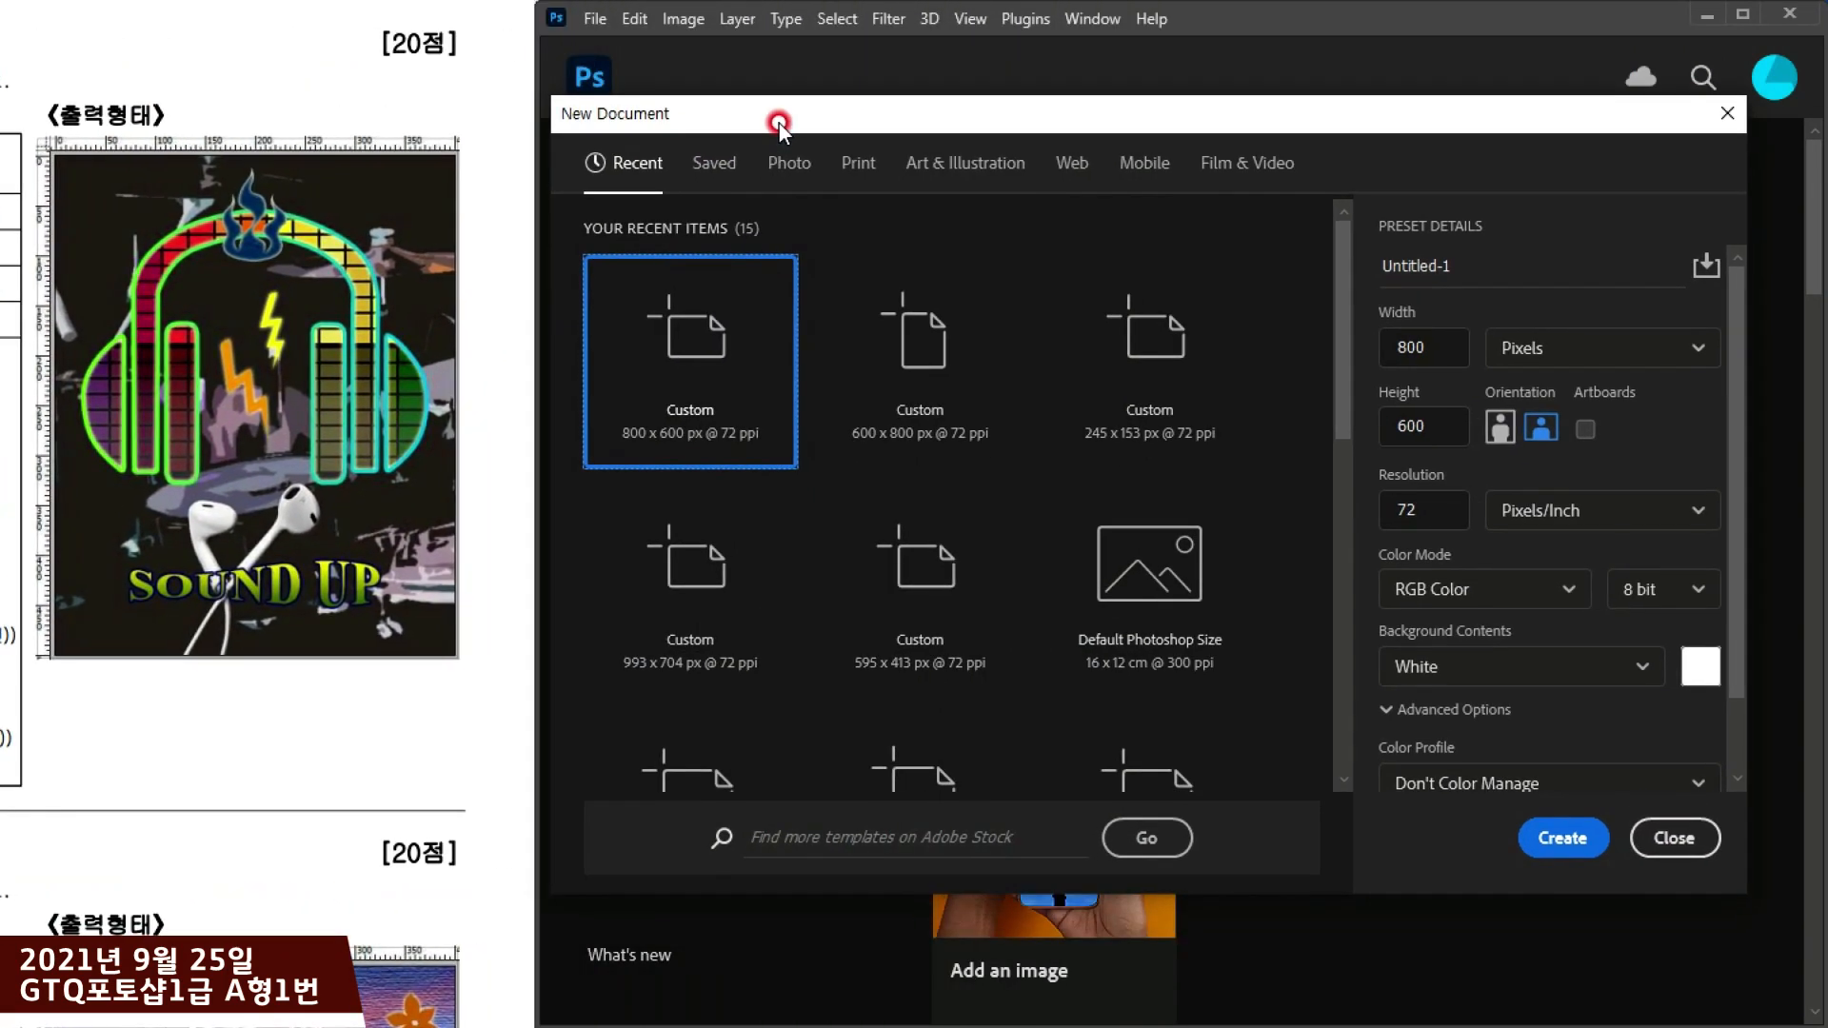
click(1425, 358)
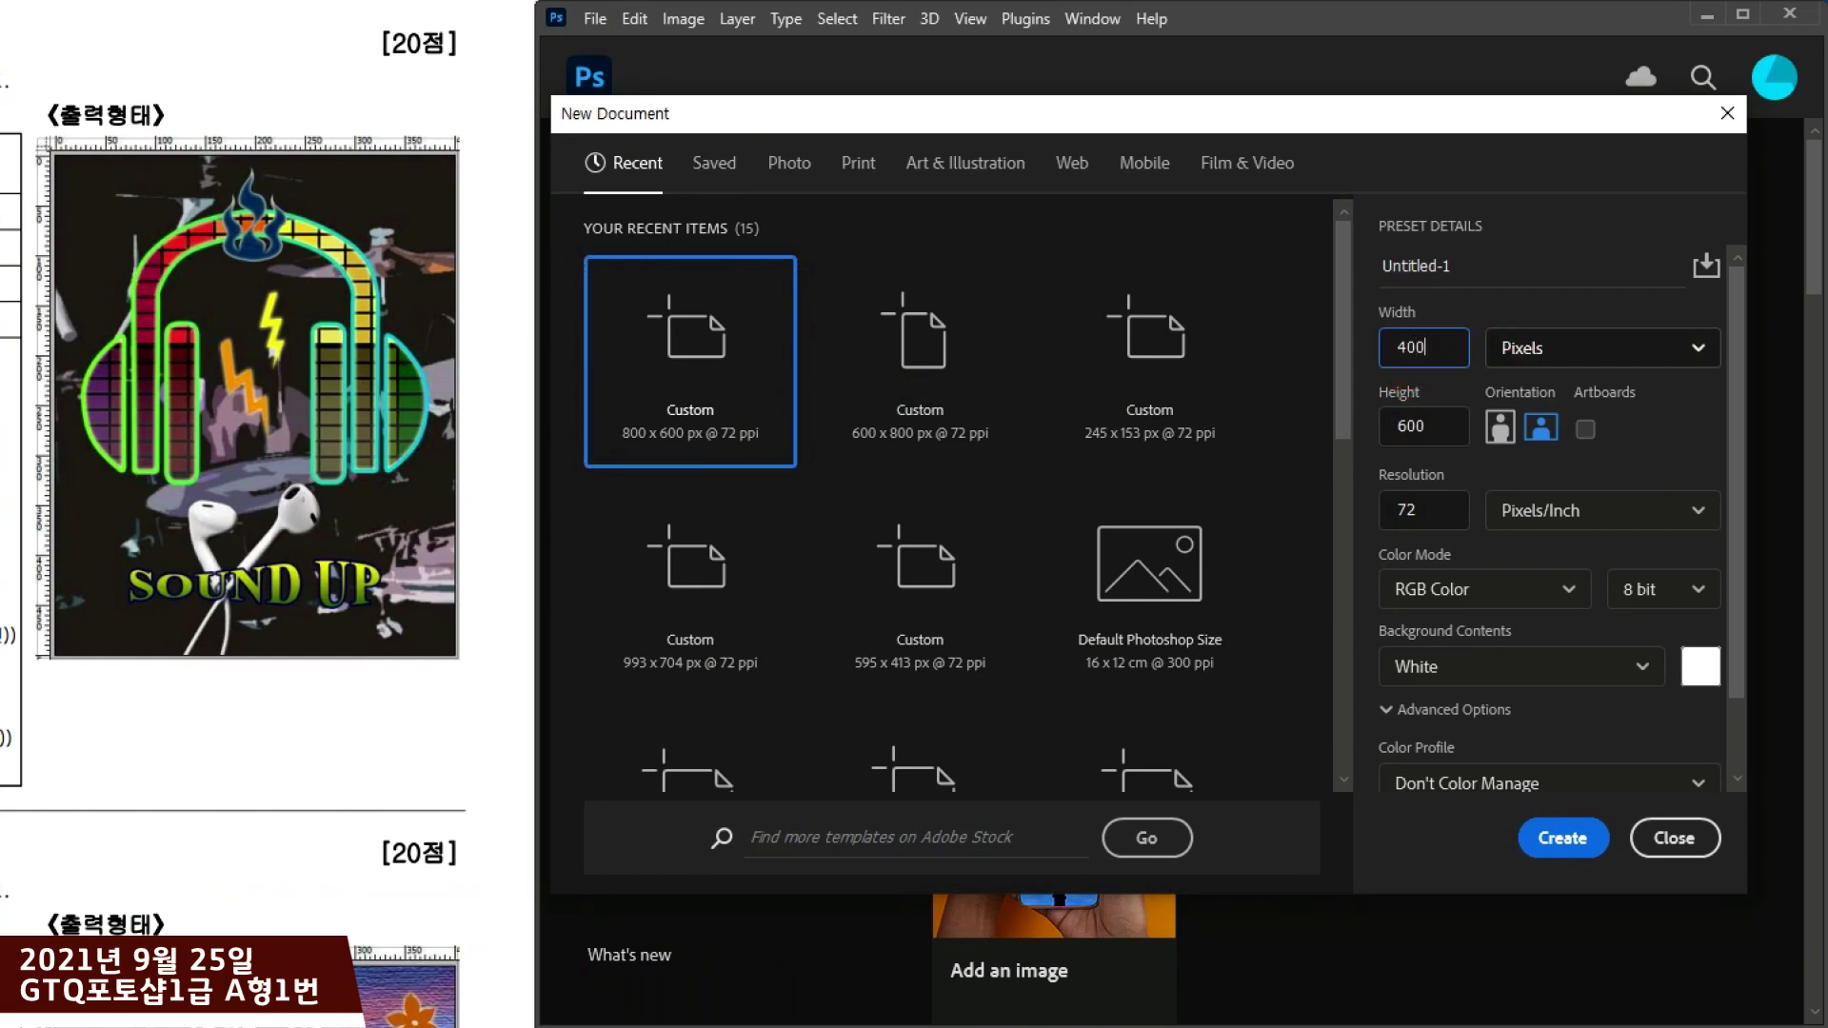
key(Tab)
text(50)
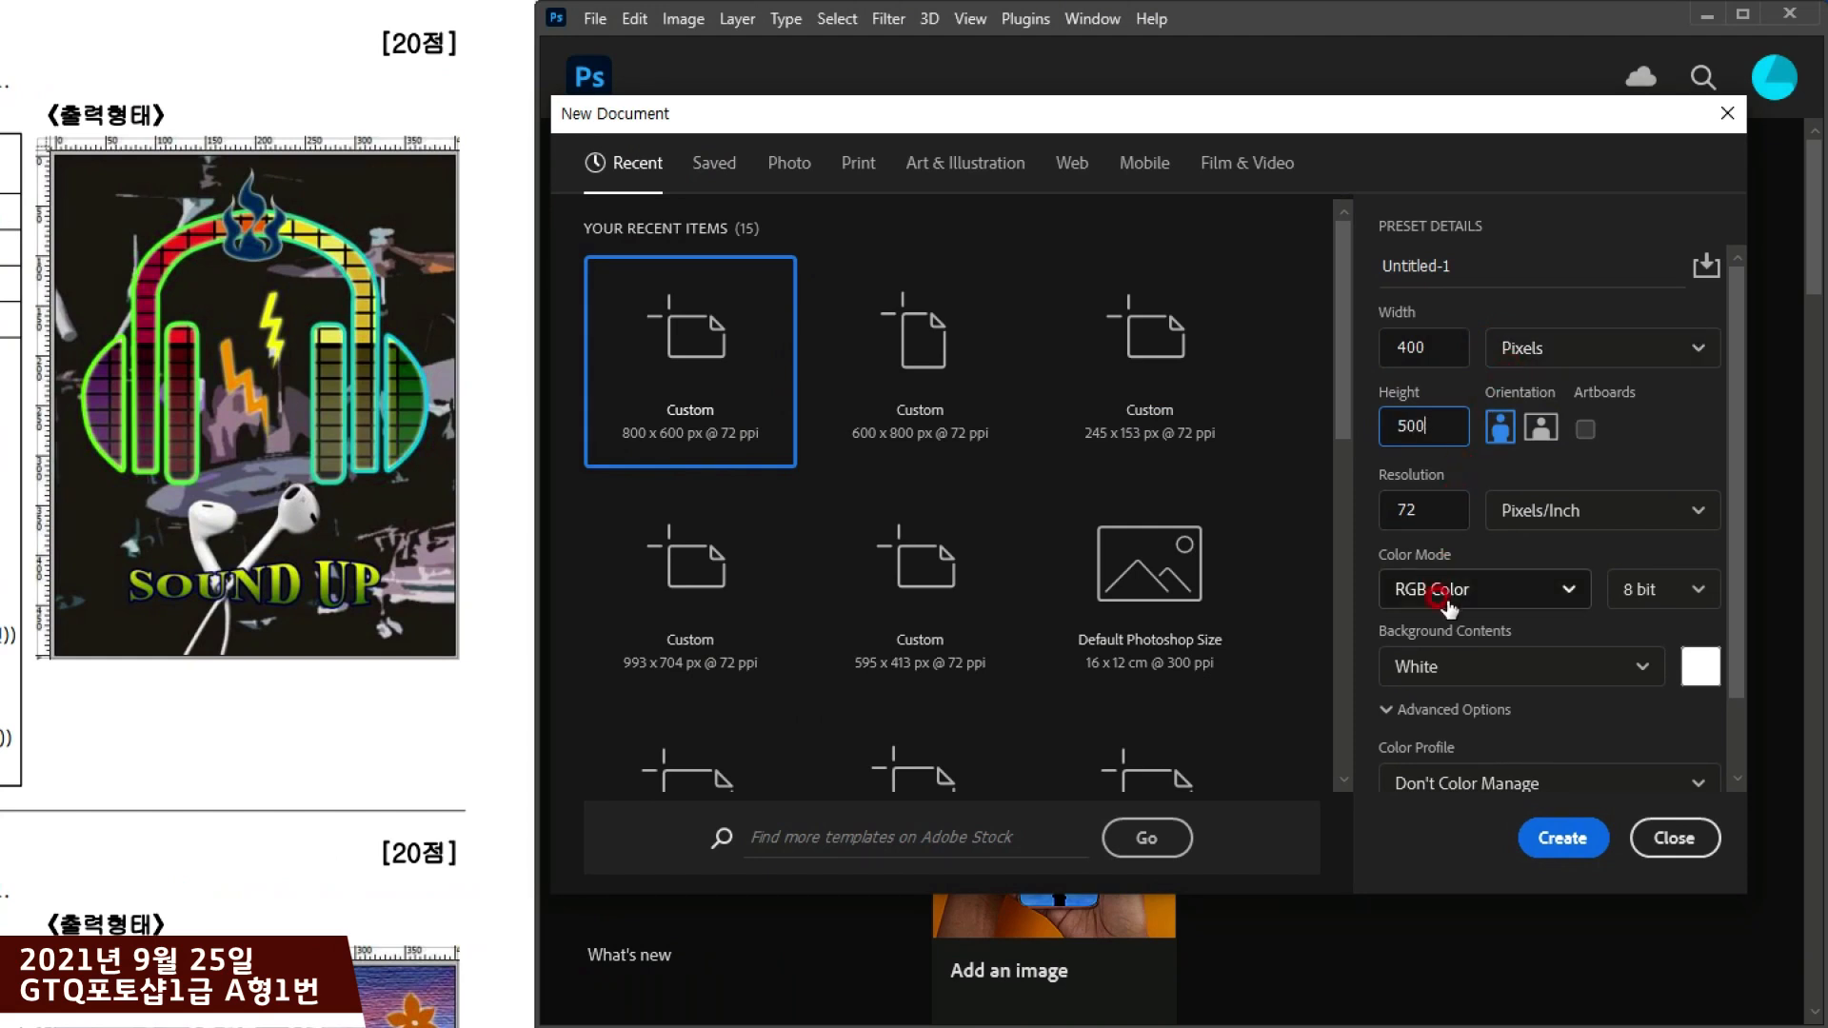
click(1519, 832)
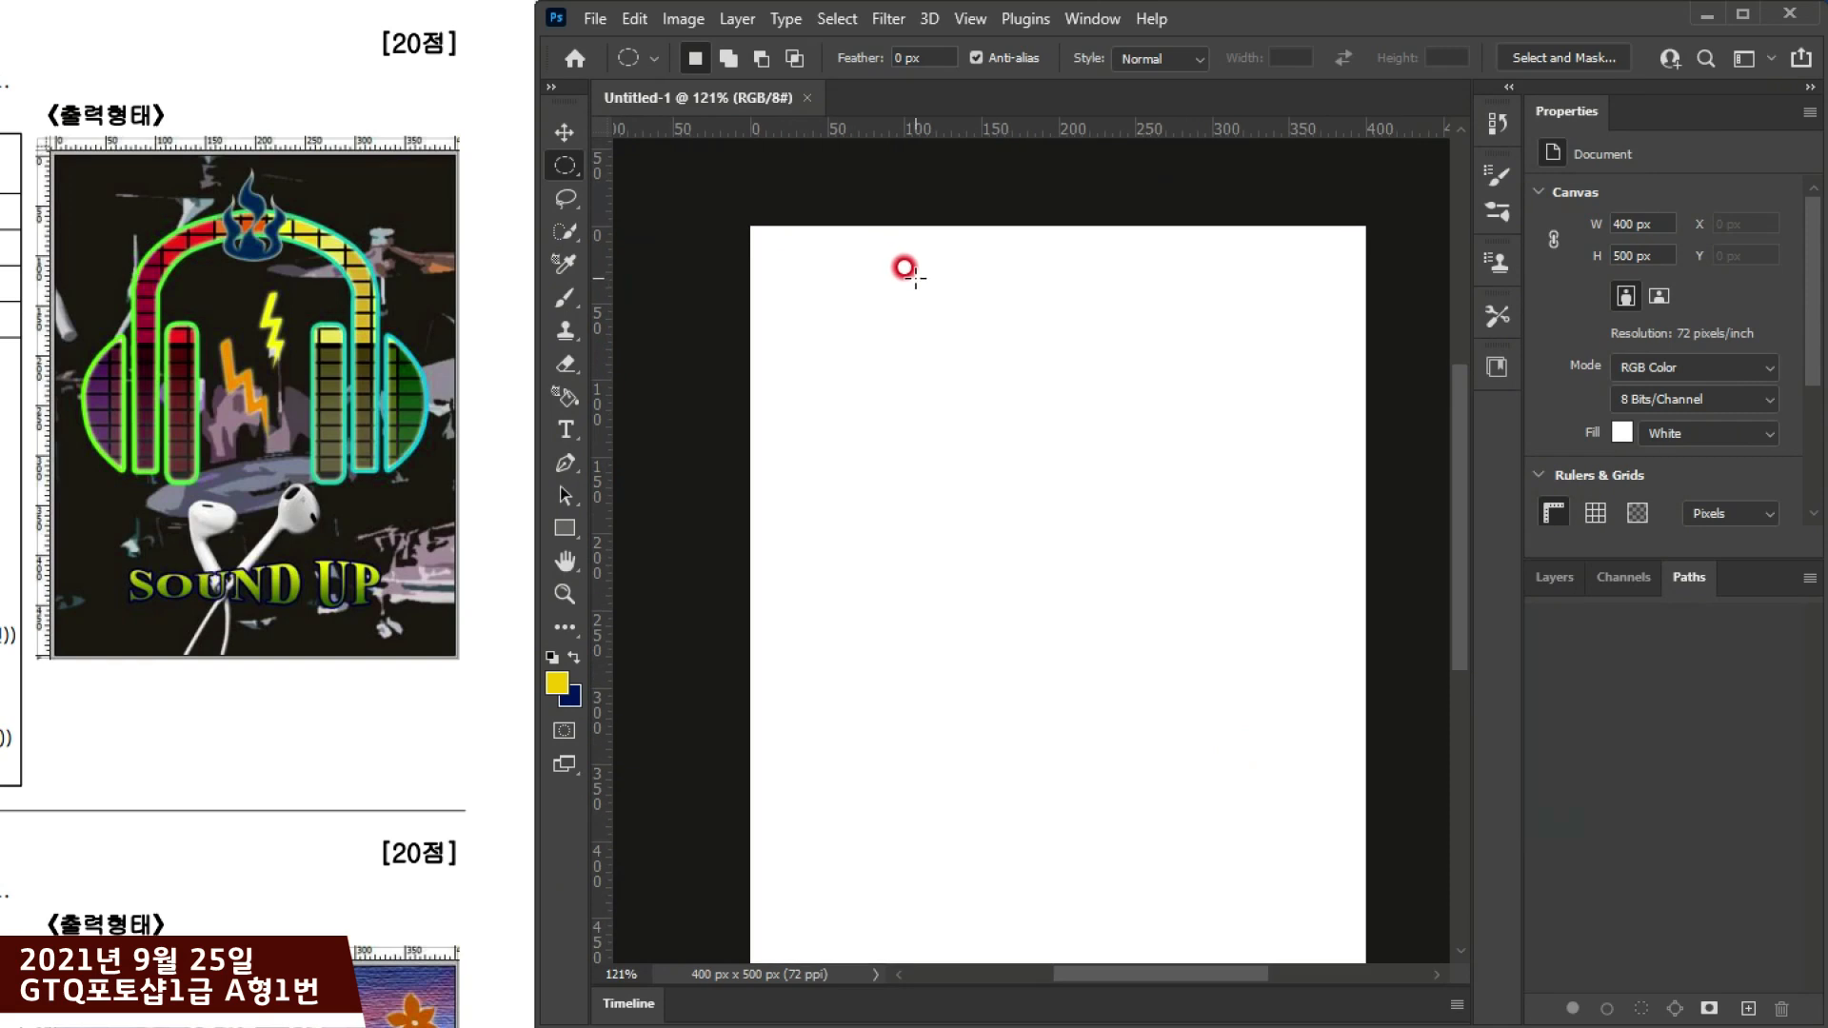
Step: Set the ruler units to pixels
scroll(911, 266, up, 1)
scroll(904, 248, down, 1)
right_click(830, 124)
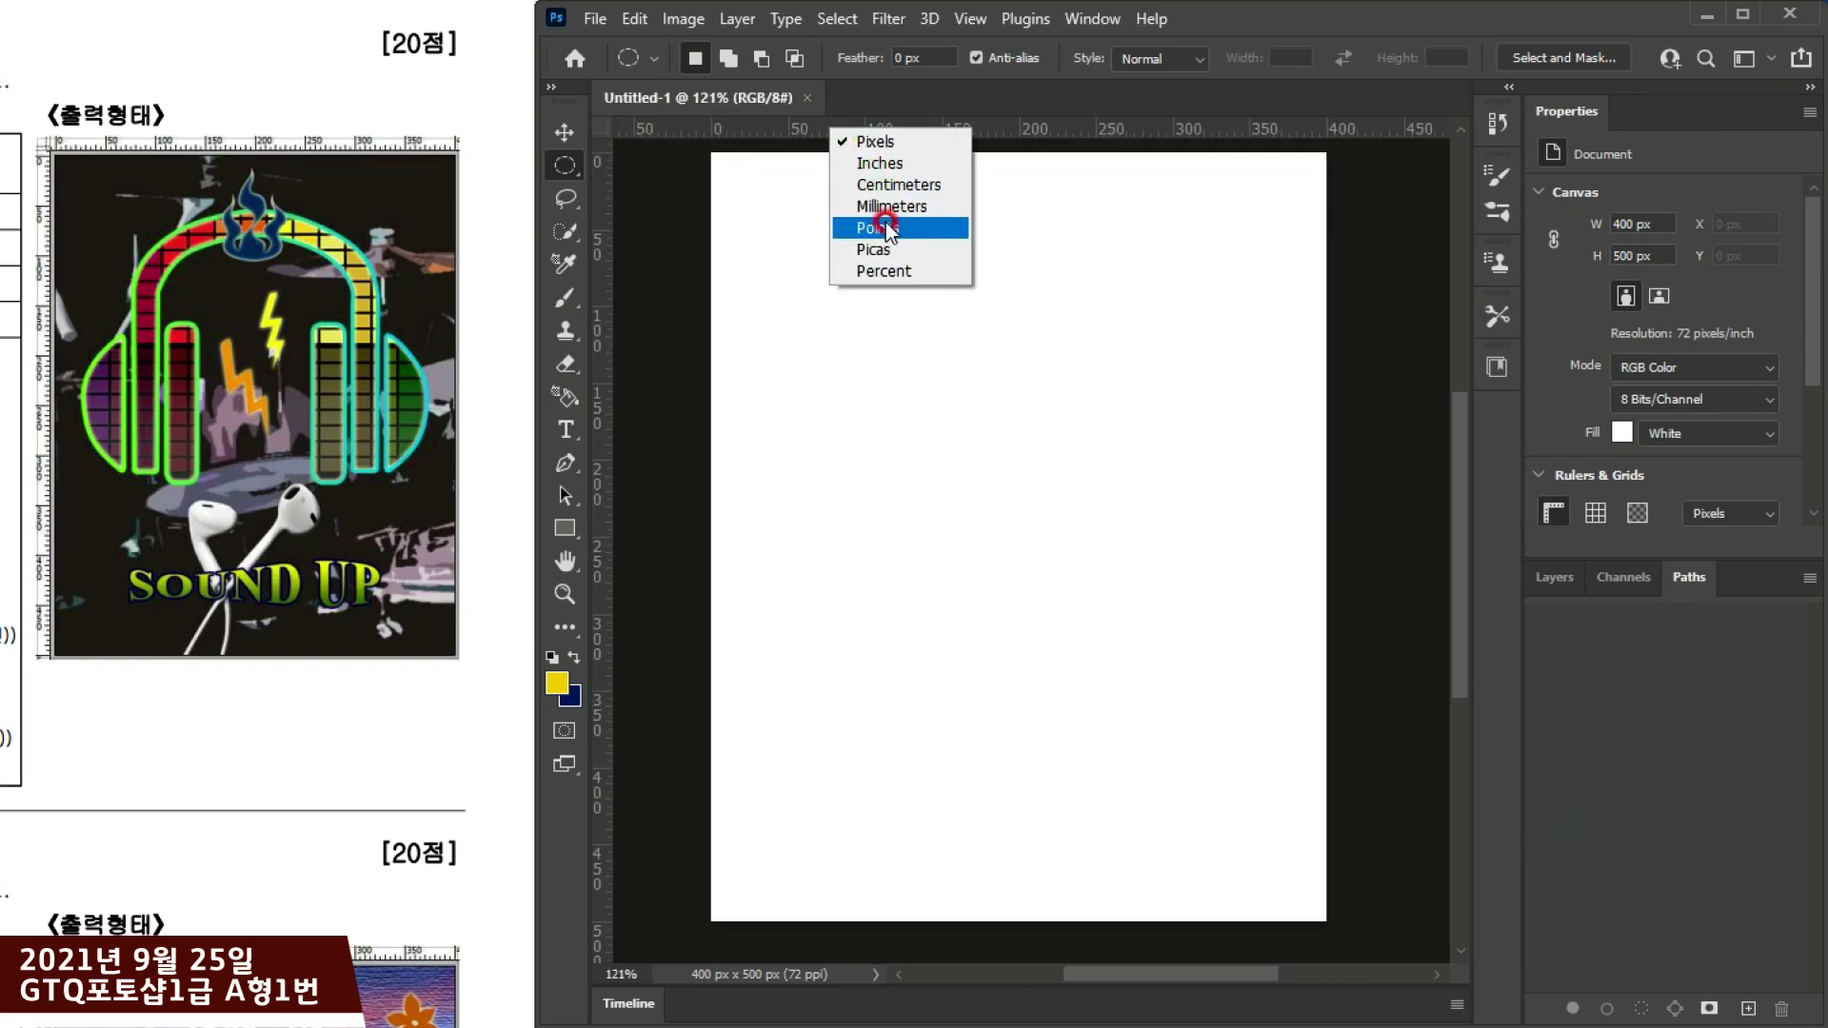
click(884, 143)
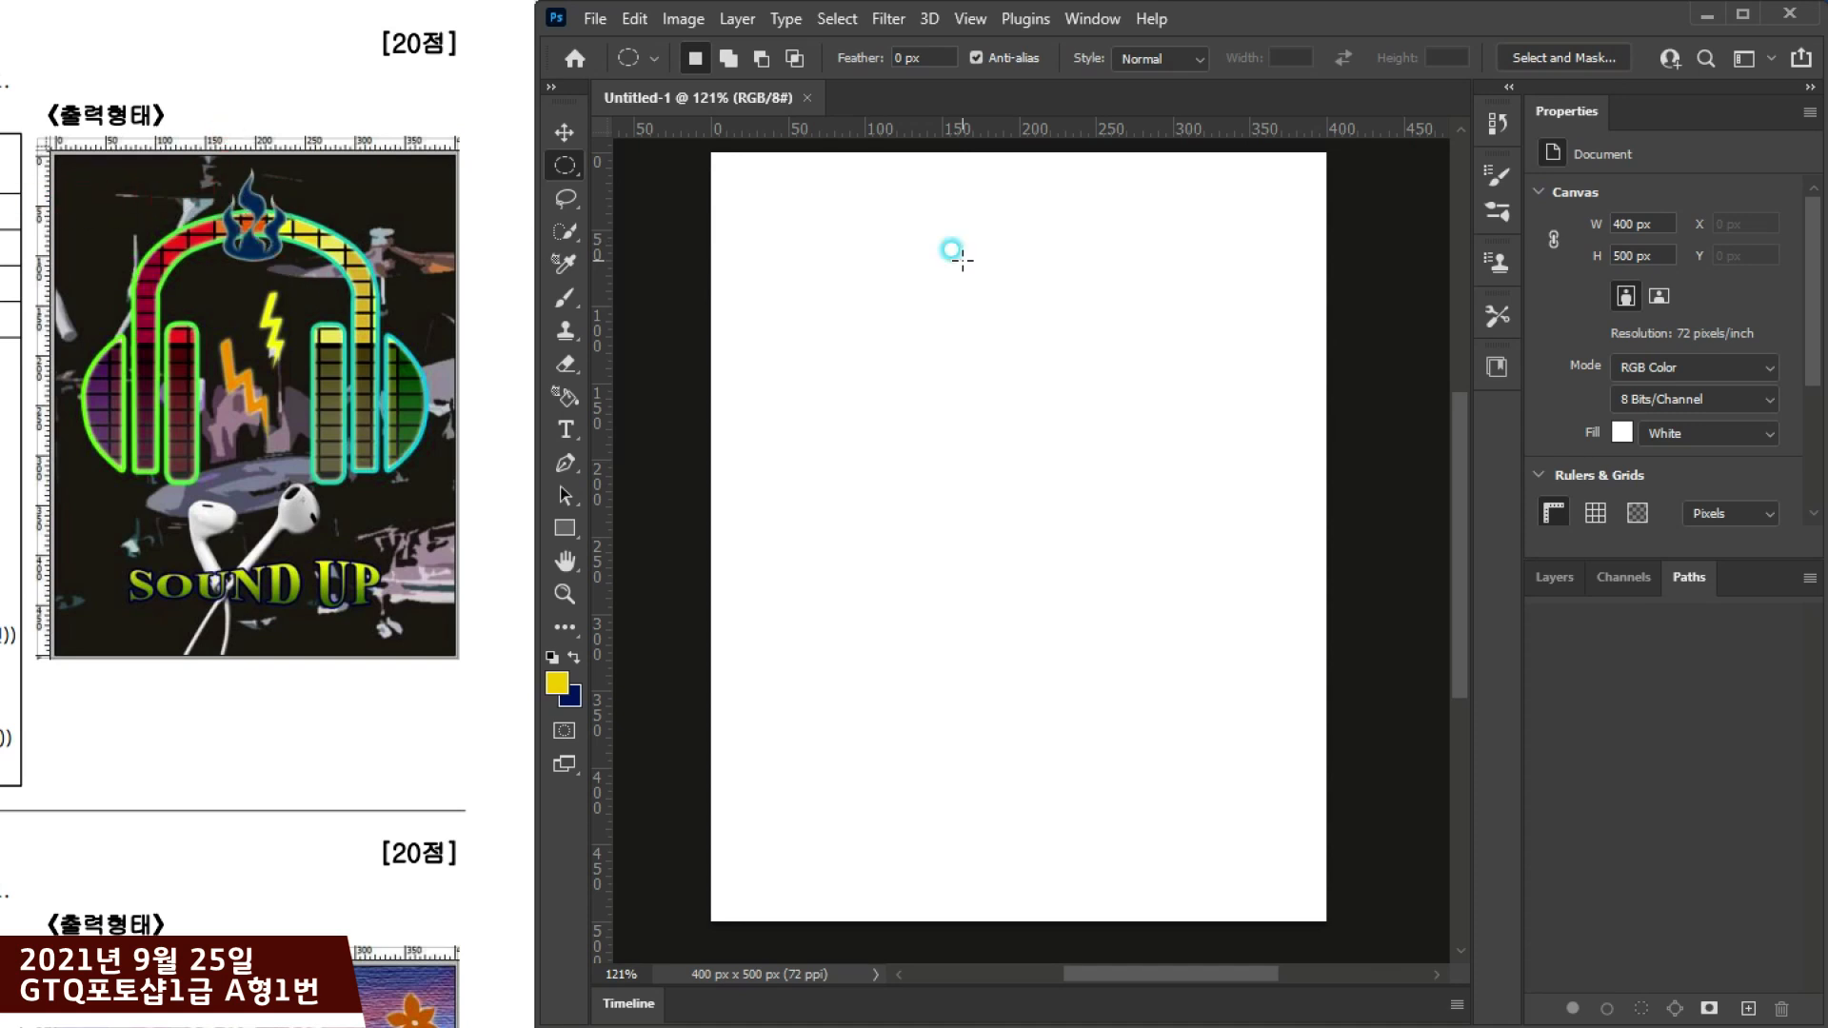
Step: Place horizontal guides at about 50 and 325 px and vertical guides at about 20 and 375 px to frame the headphones
drag(933, 139, 947, 233)
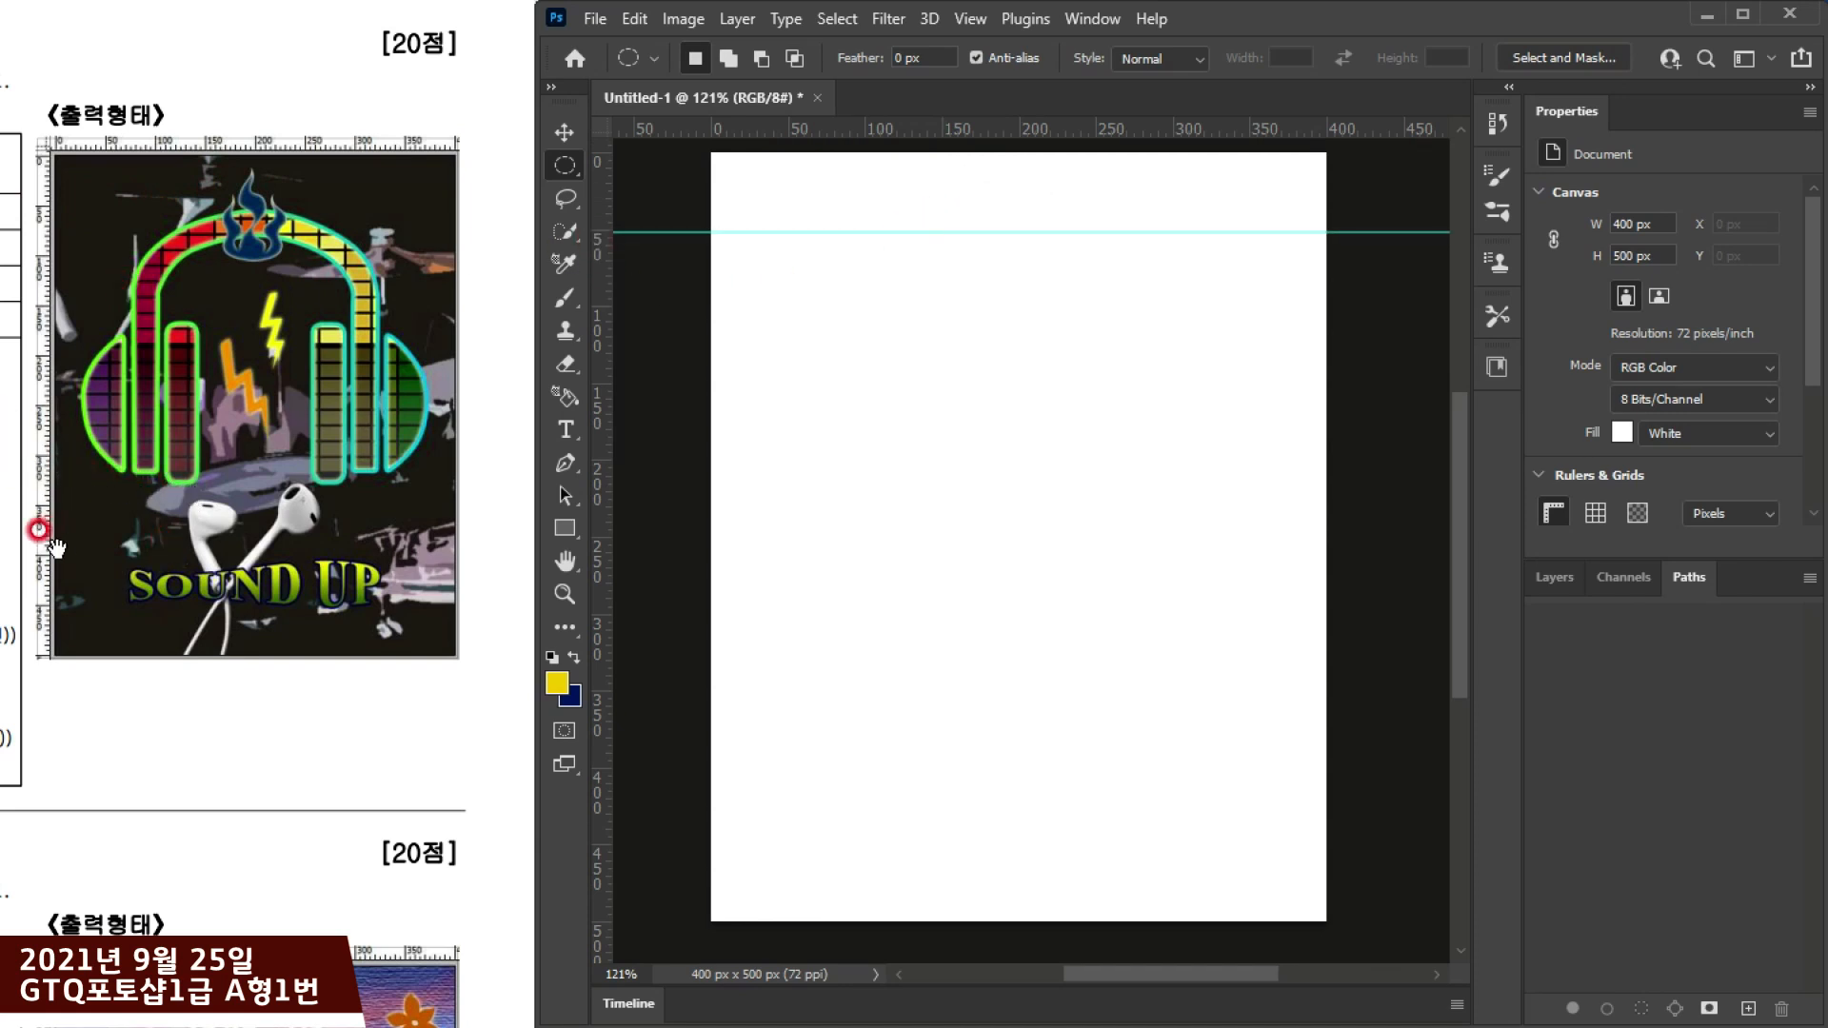
drag(912, 133, 922, 664)
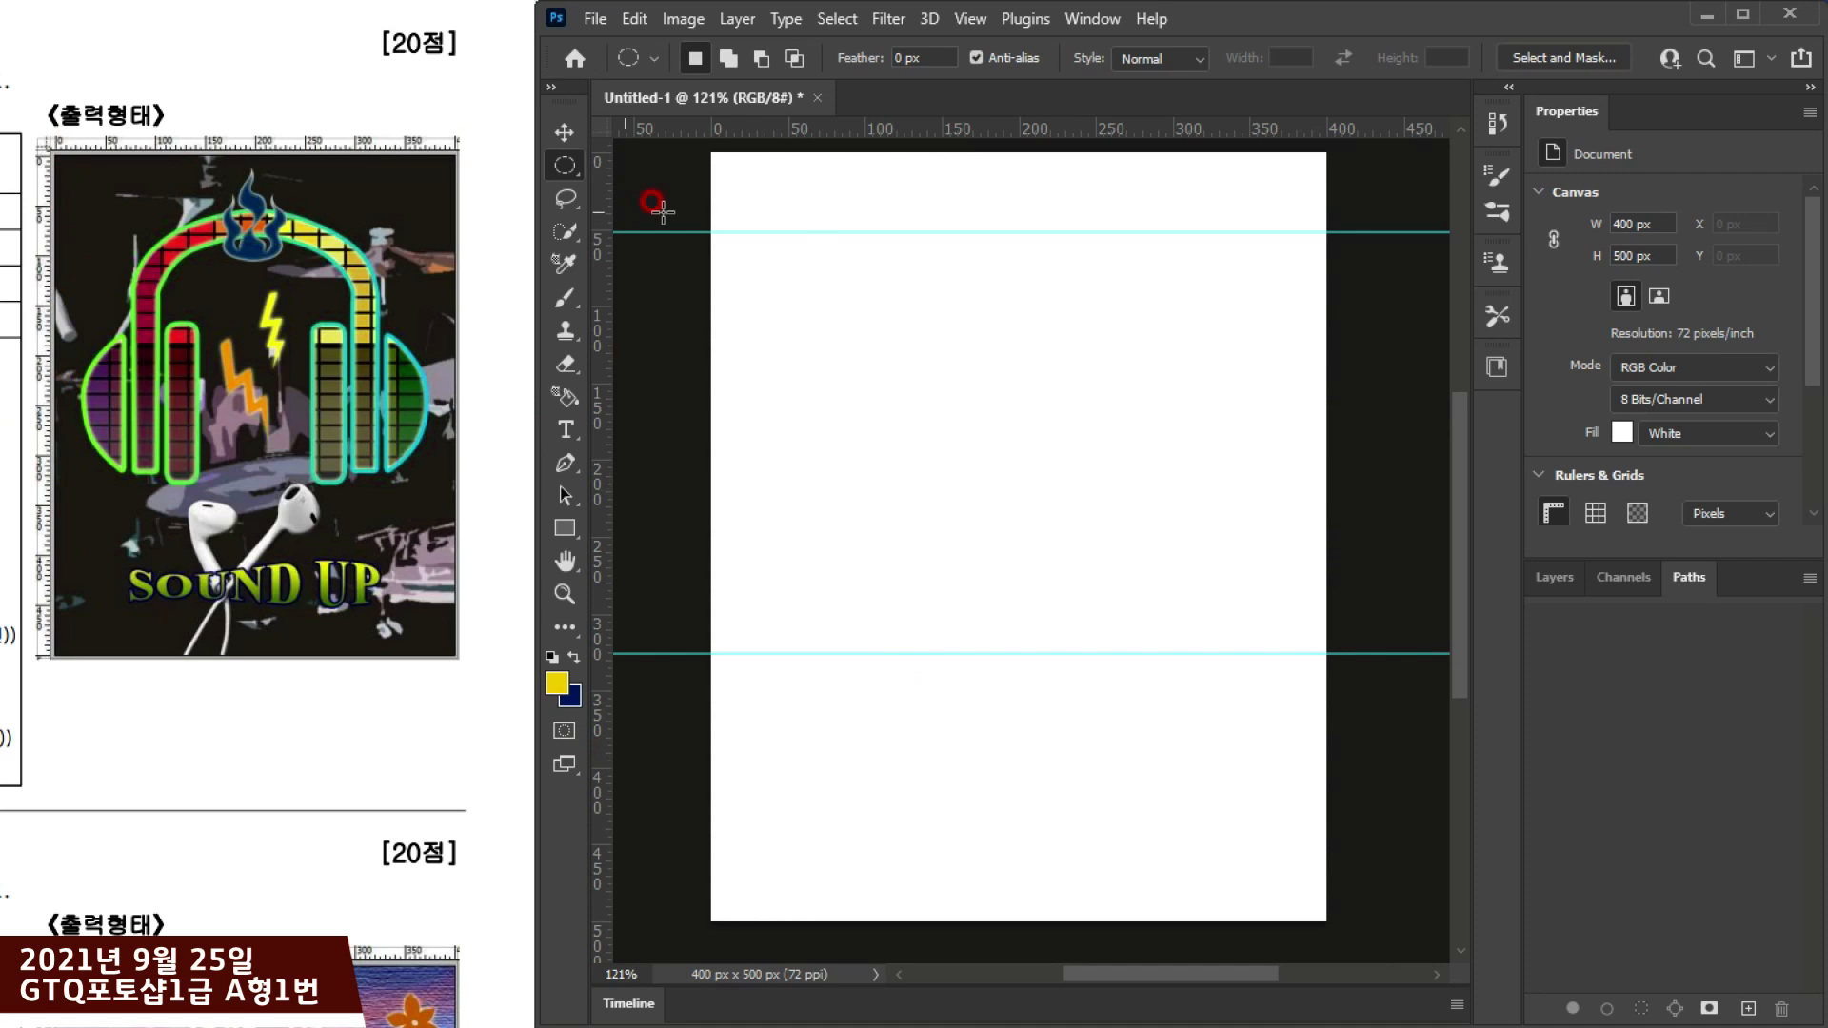
drag(598, 276, 743, 342)
drag(604, 352, 1285, 411)
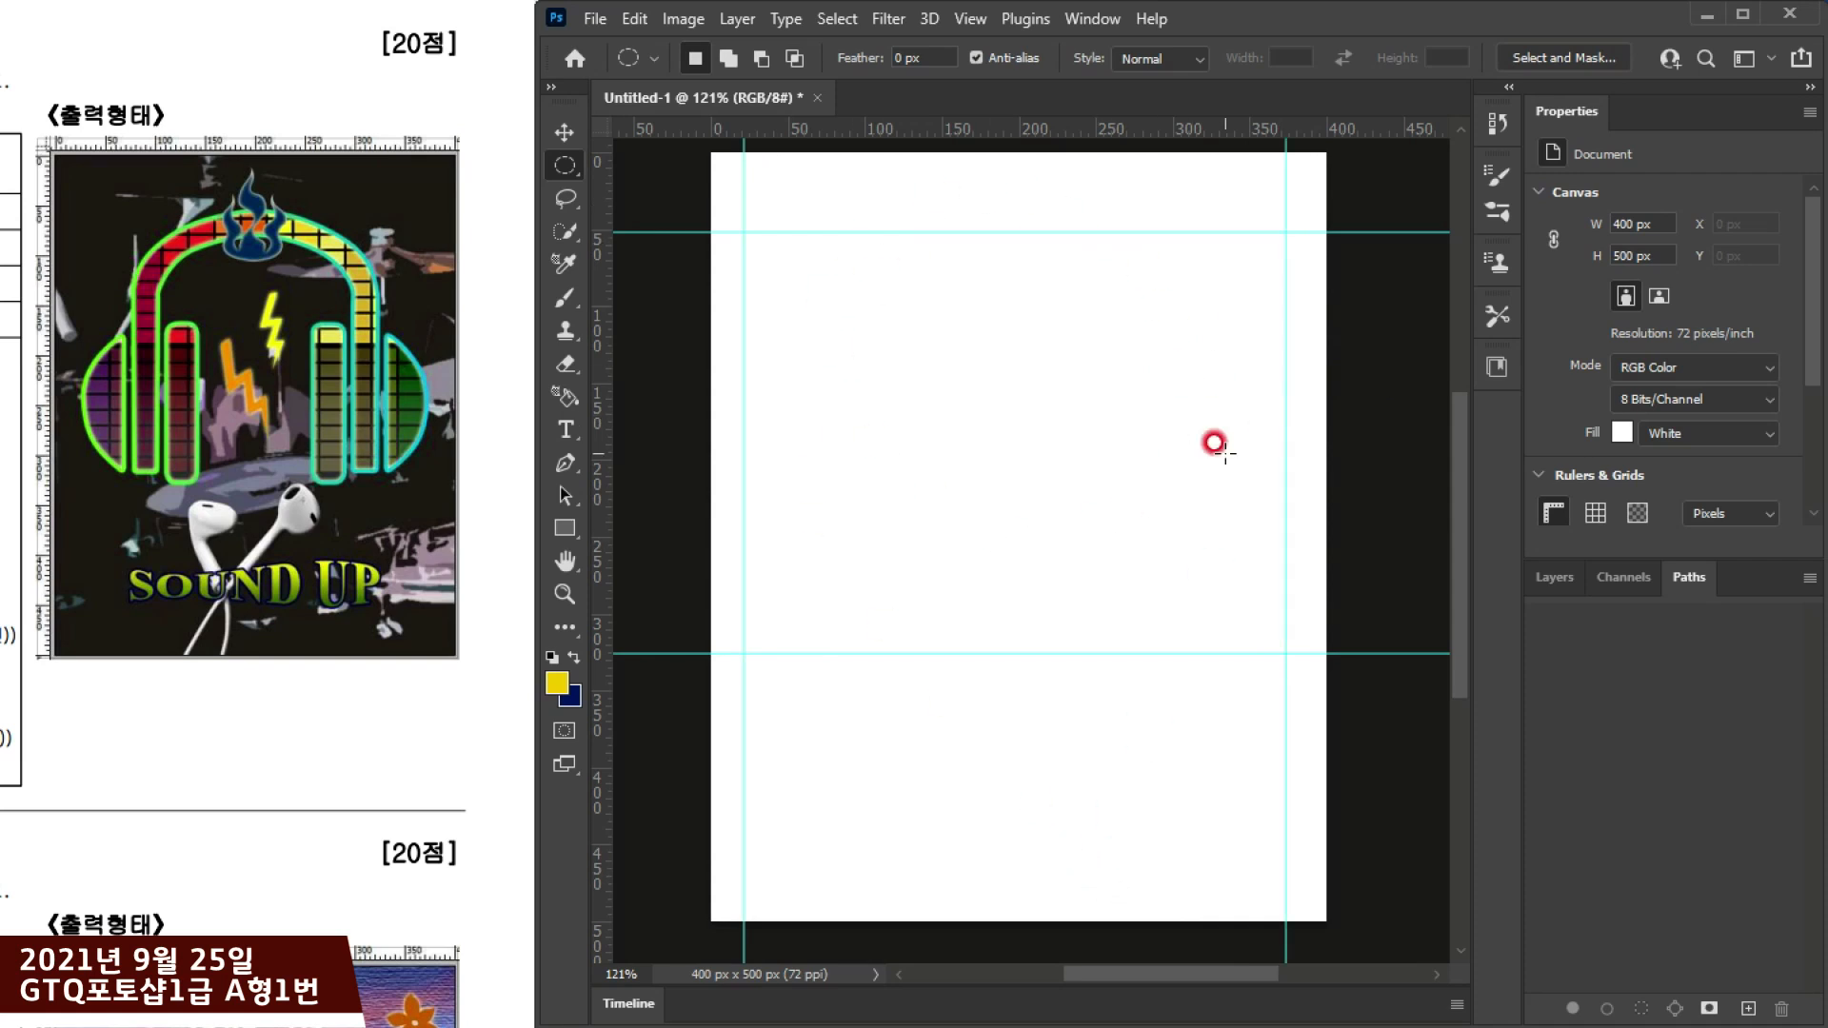
Step: Try a rectangle path about 170 × 250 px with a 20 px corner radius, and undo it
click(565, 535)
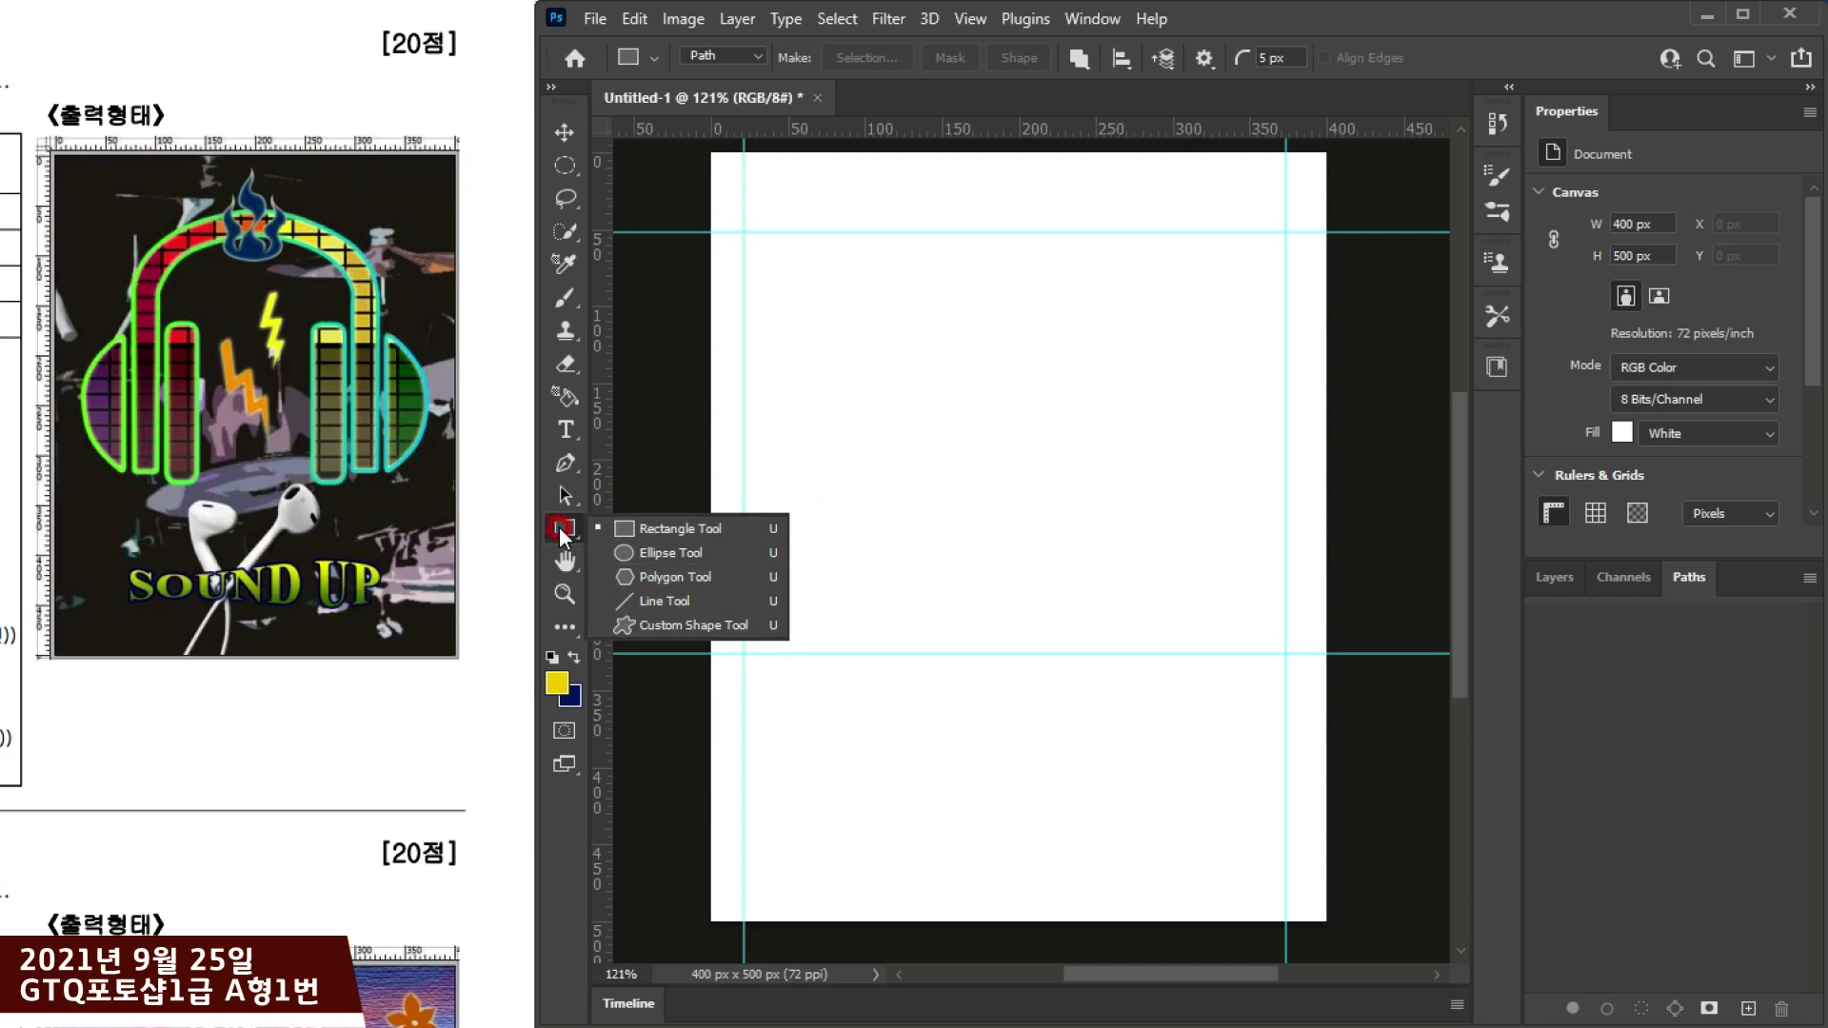
click(661, 531)
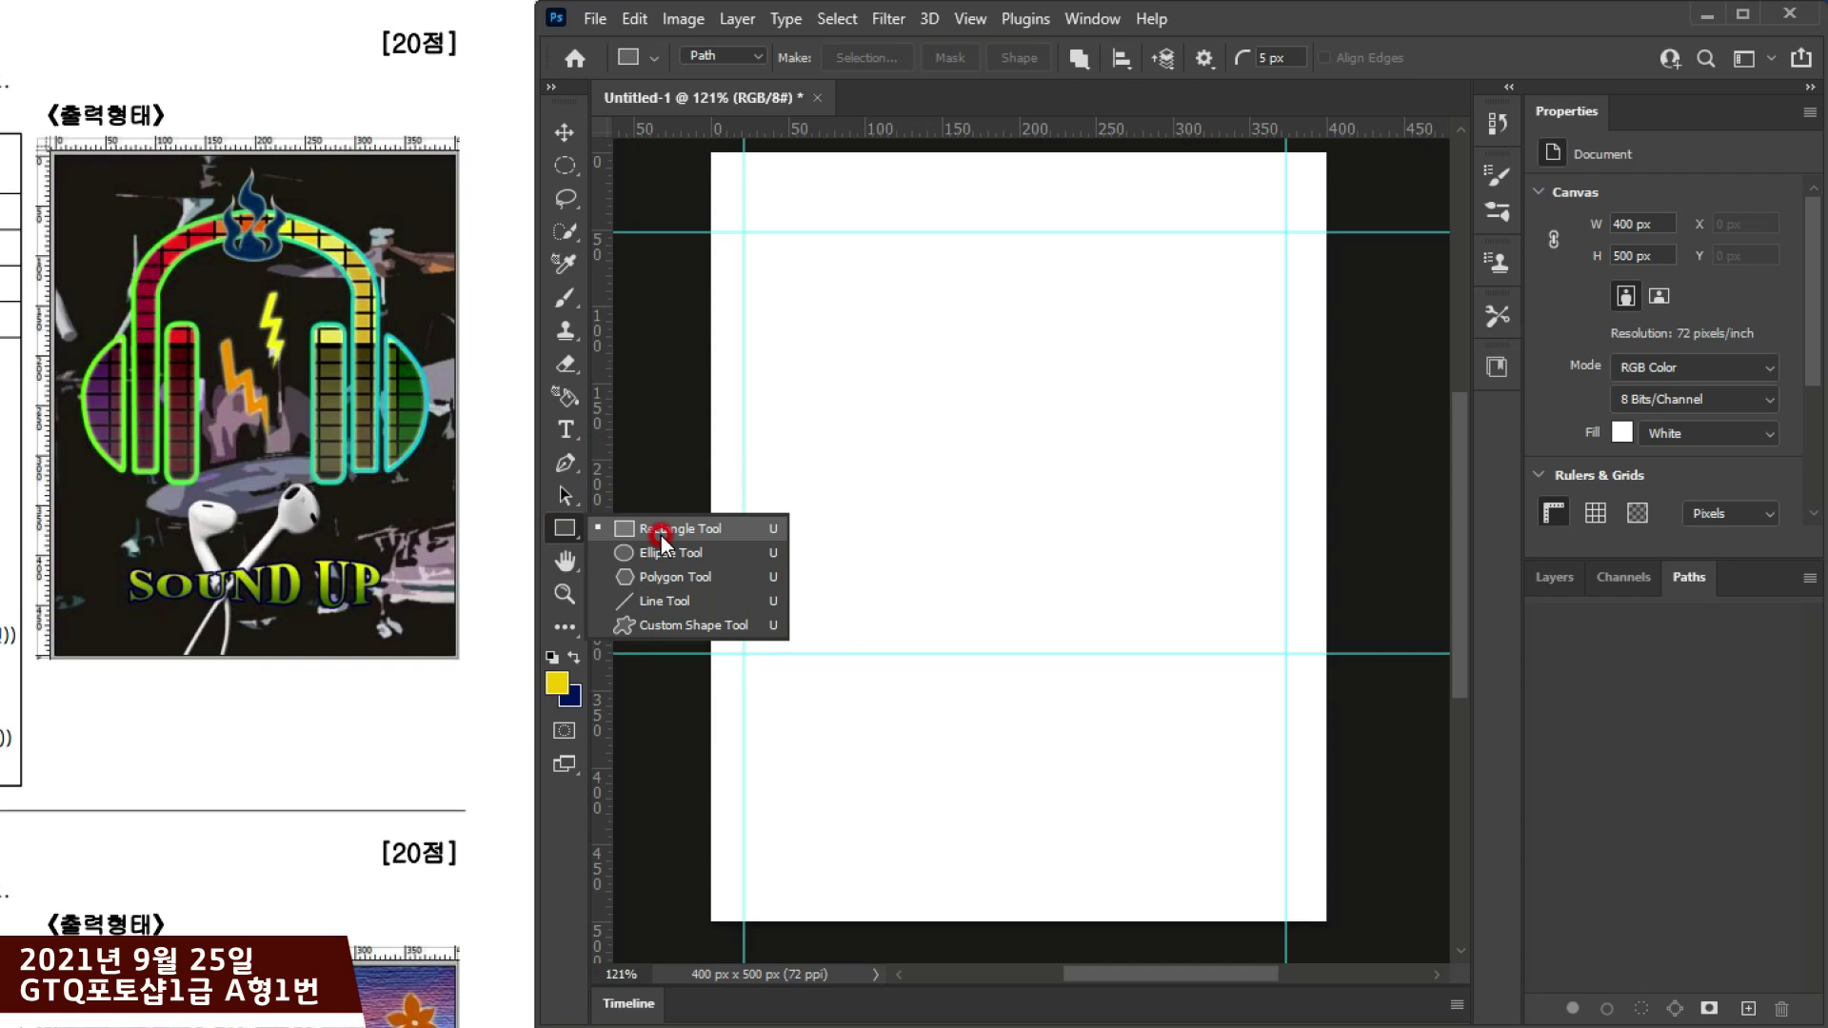
click(661, 535)
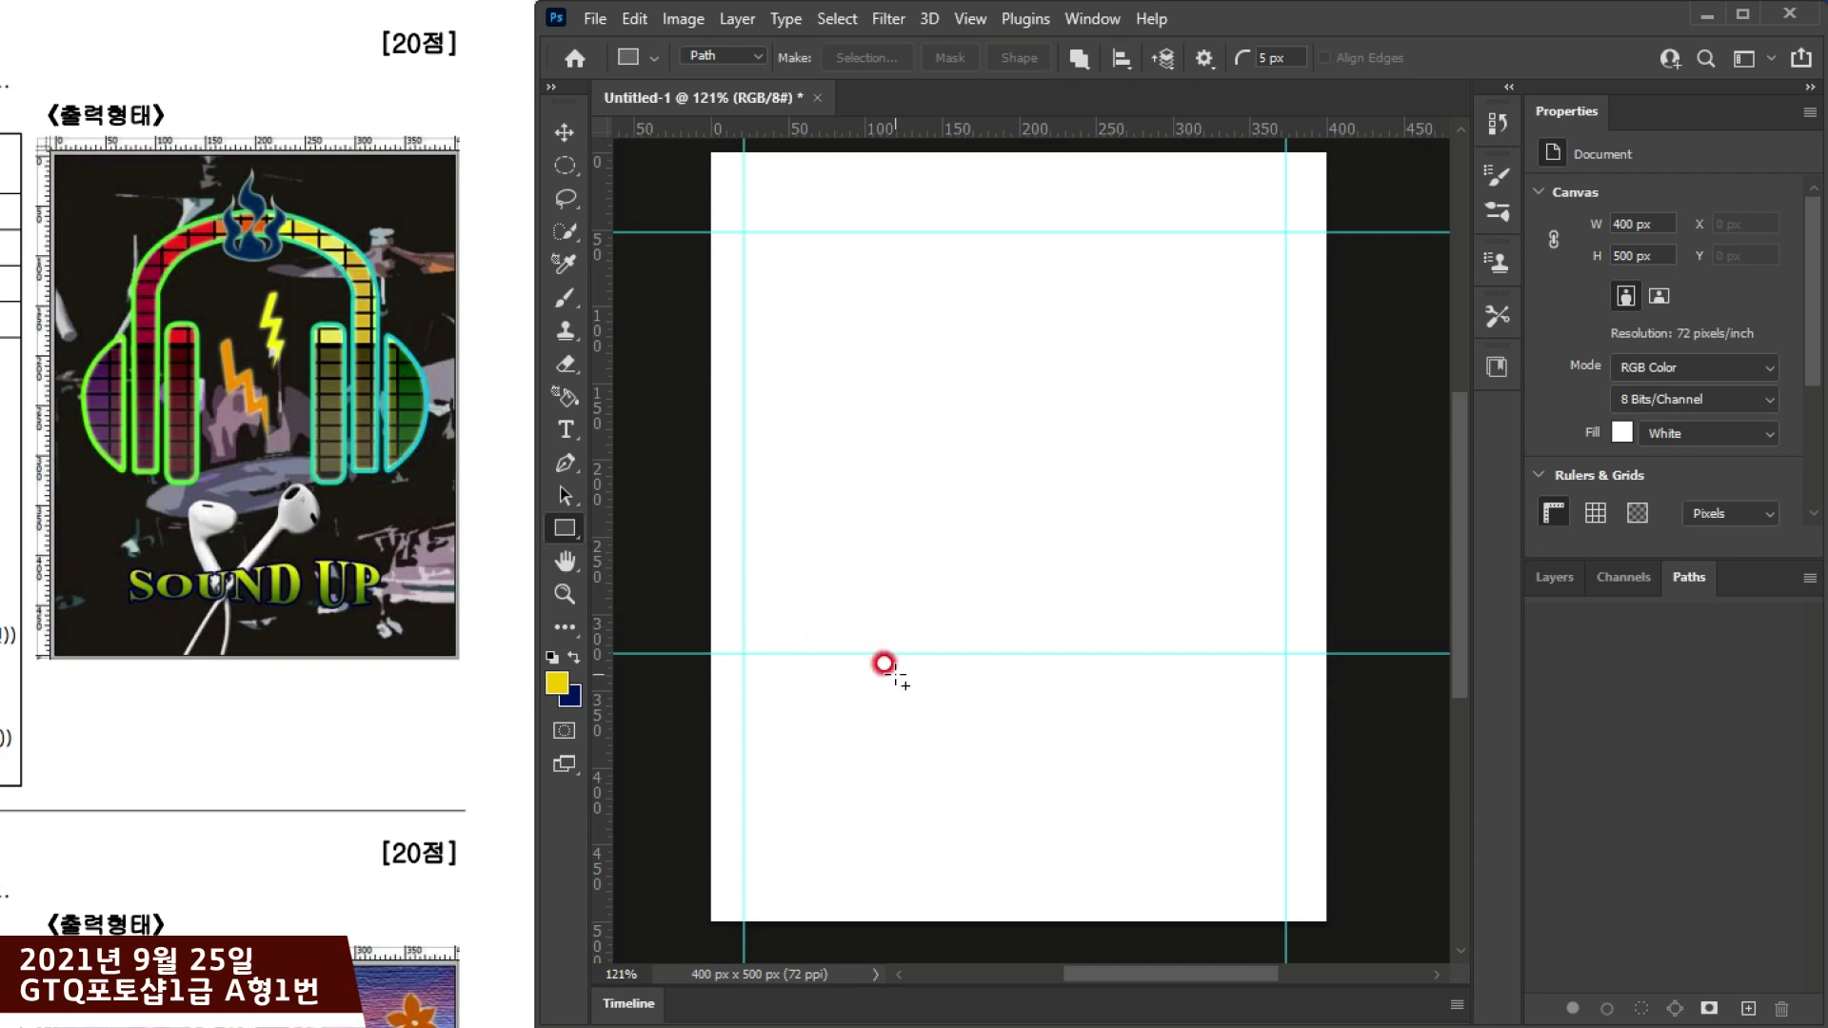
click(1255, 59)
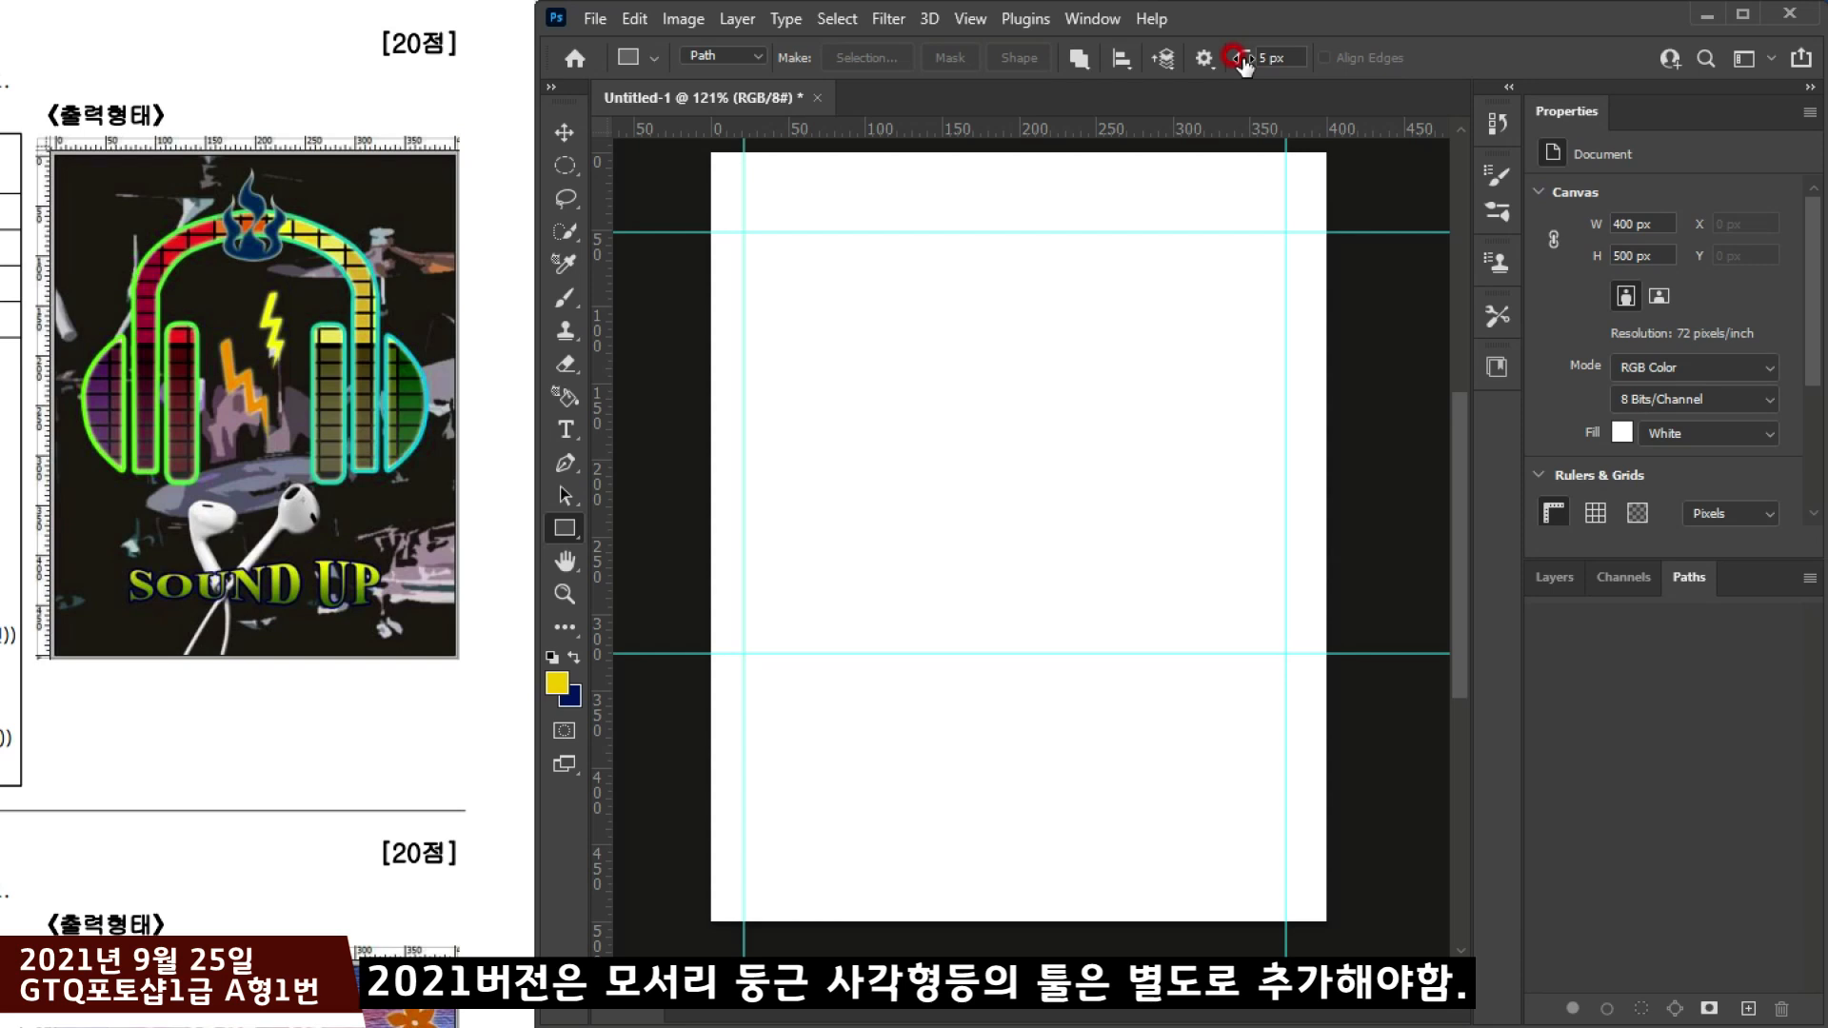
click(1241, 63)
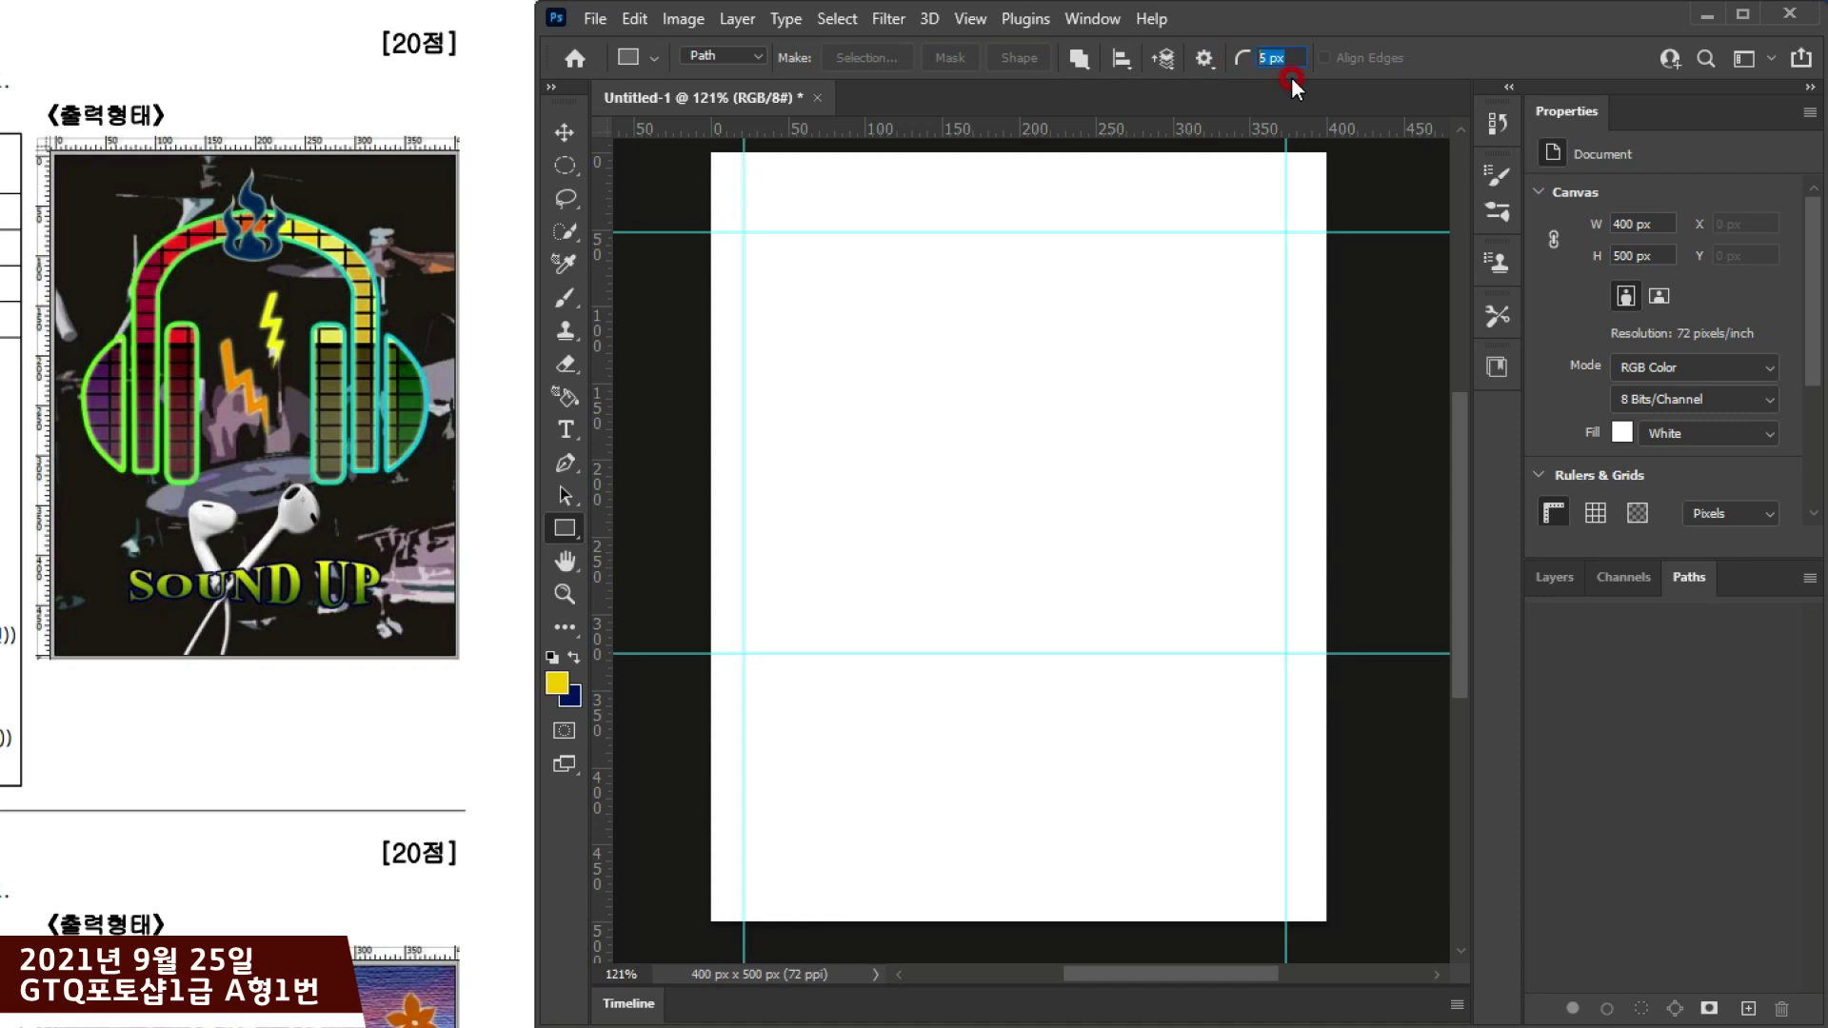
text(20)
key(Return)
drag(869, 247, 1130, 631)
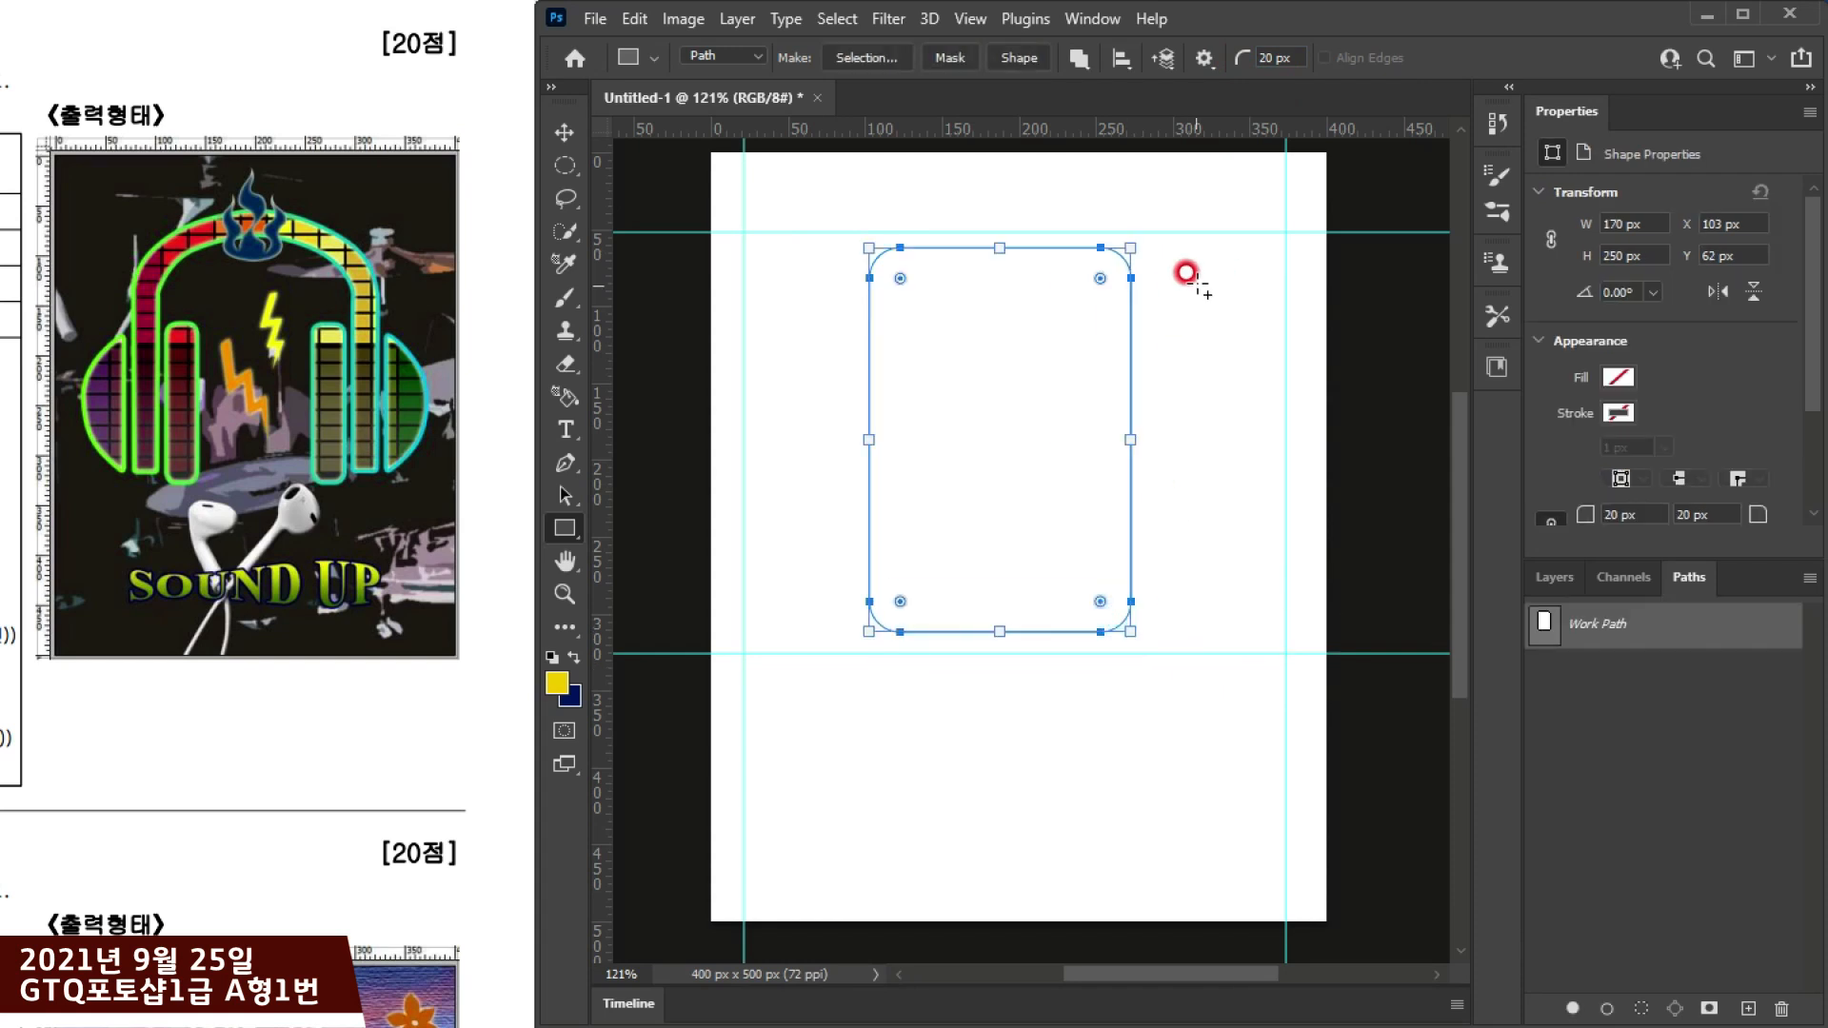
key(ctrl+z)
Step: Set the rectangle corner radius to 60 px, draw a test path with it, and undo the test path
drag(1290, 57, 1195, 56)
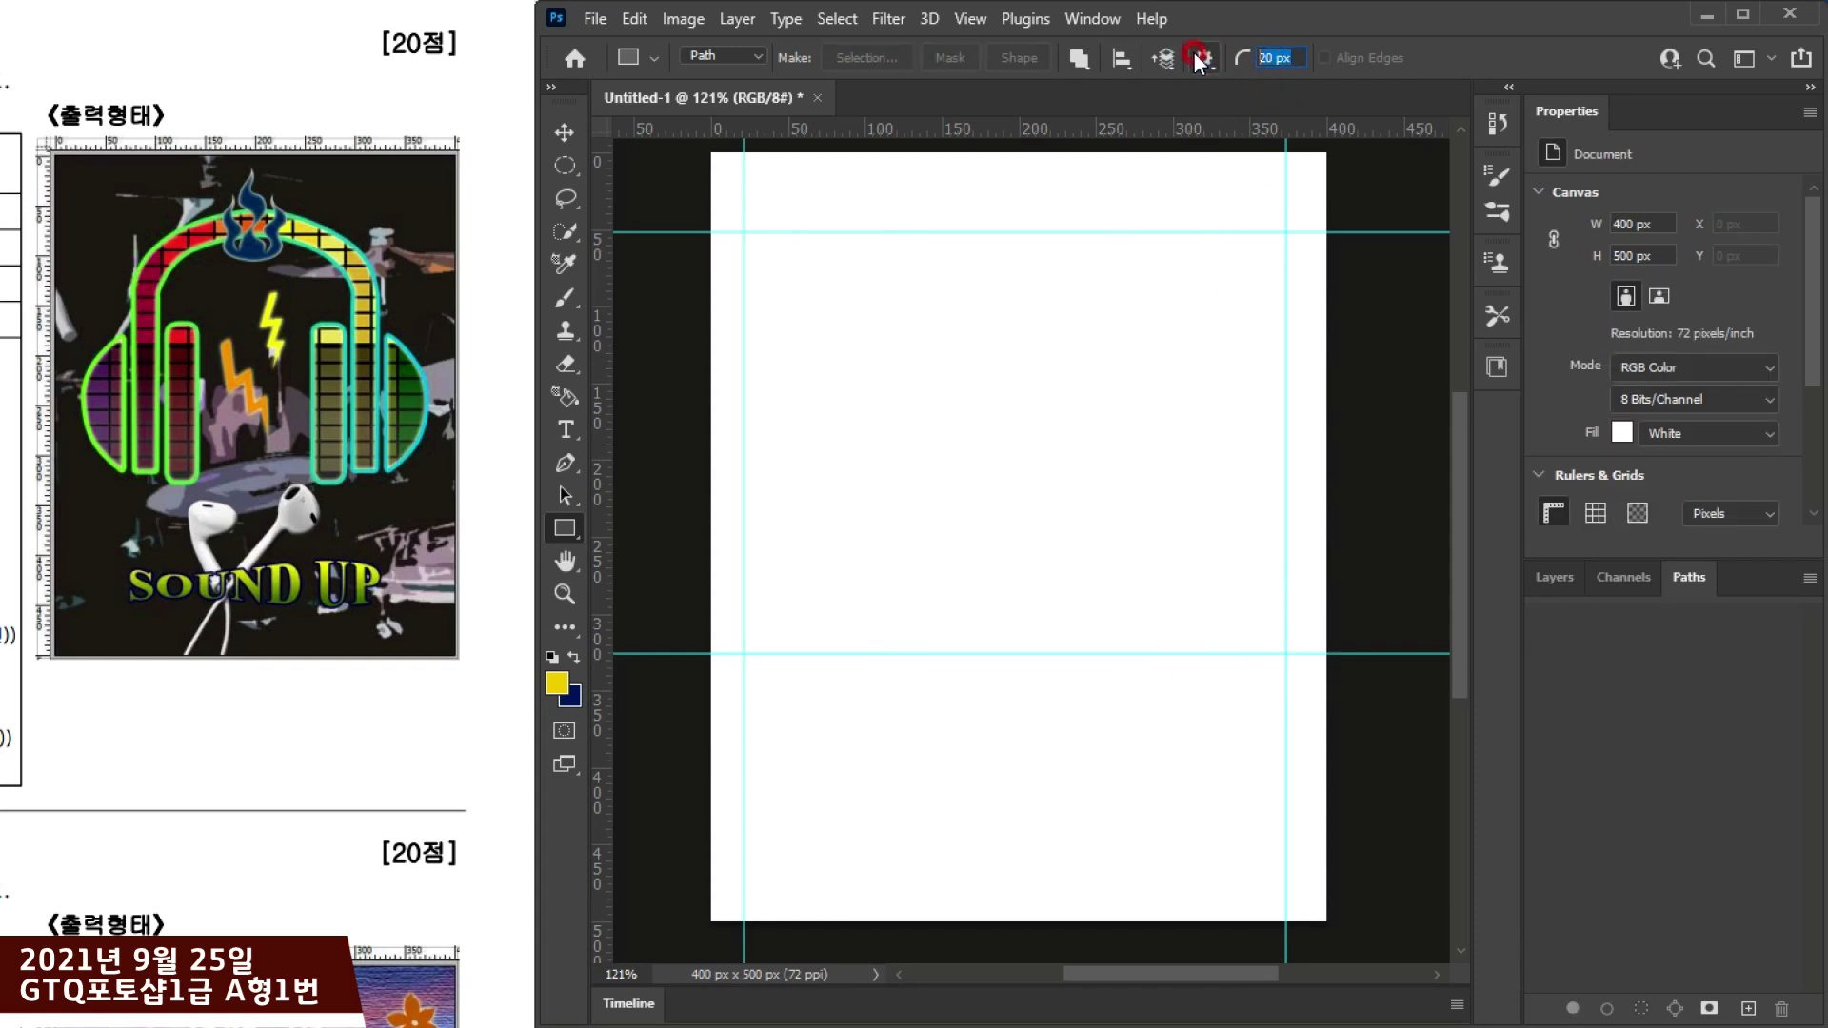
drag(899, 247, 1112, 657)
key(ctrl+z)
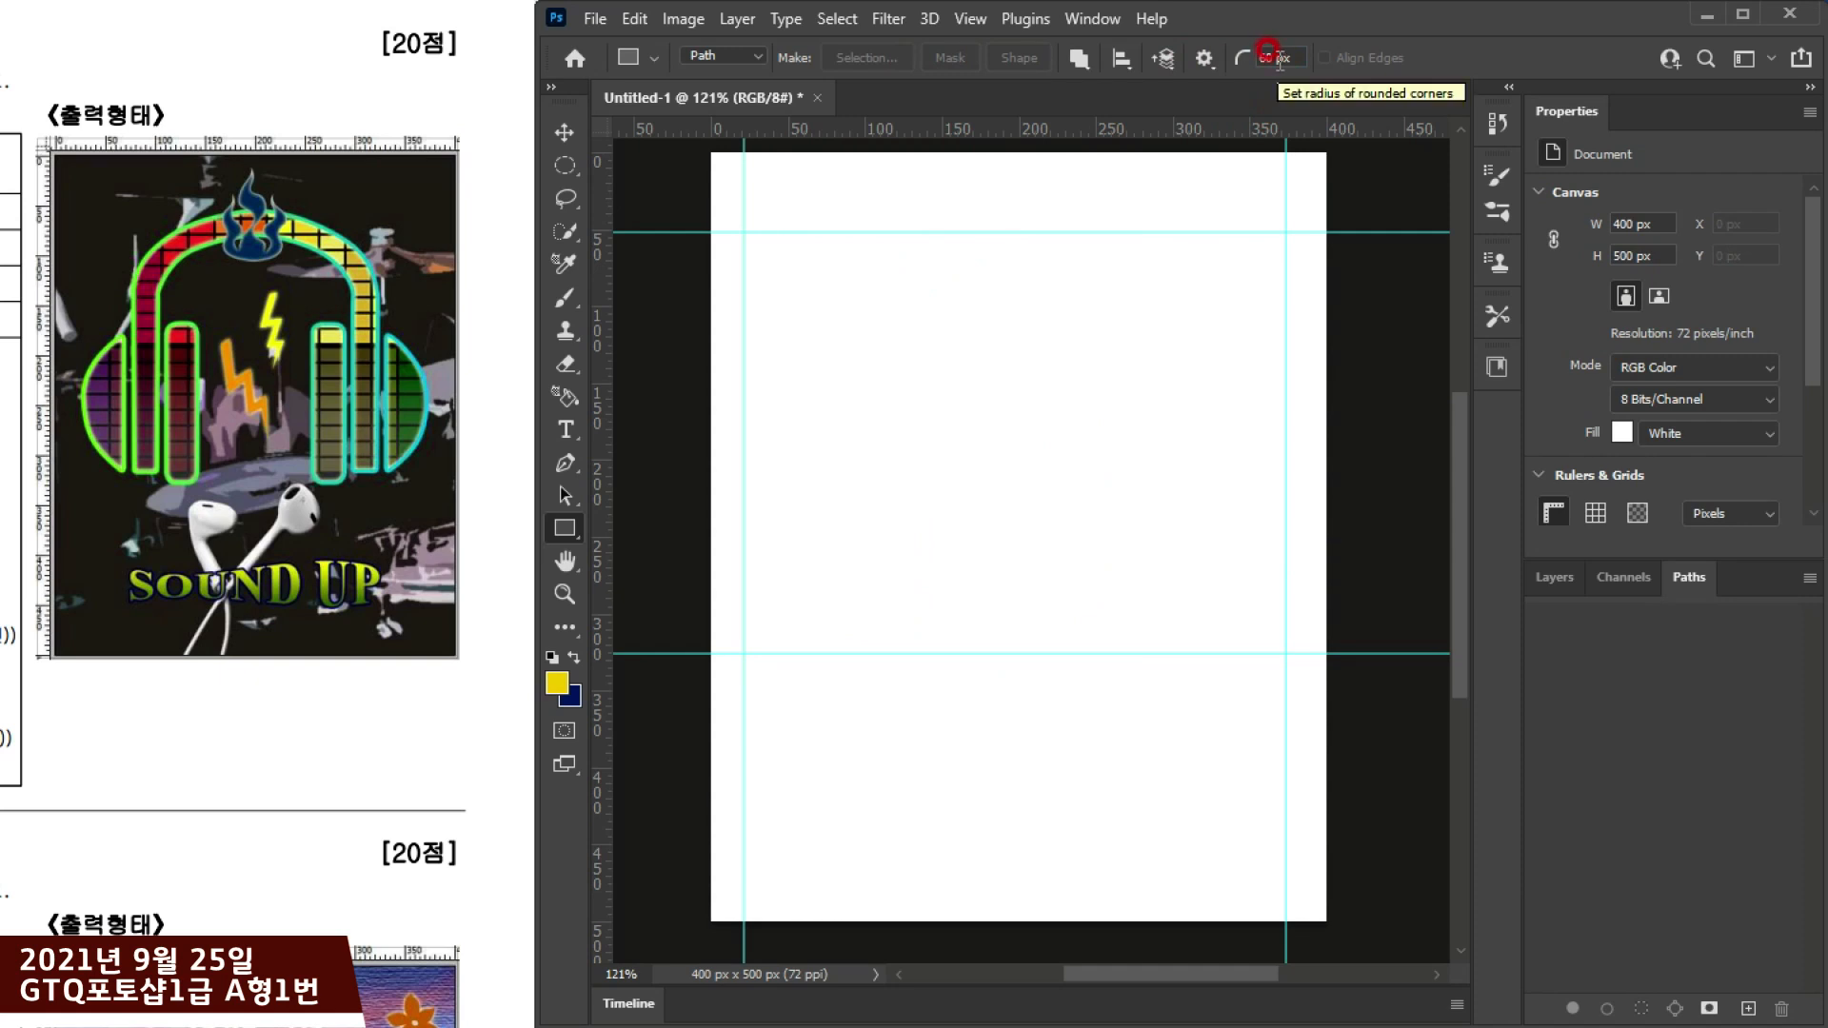
Step: Try drawing two overlapping rounded rectangles in Shape mode, about 177 × 247 px and 133 × 169 px
click(703, 56)
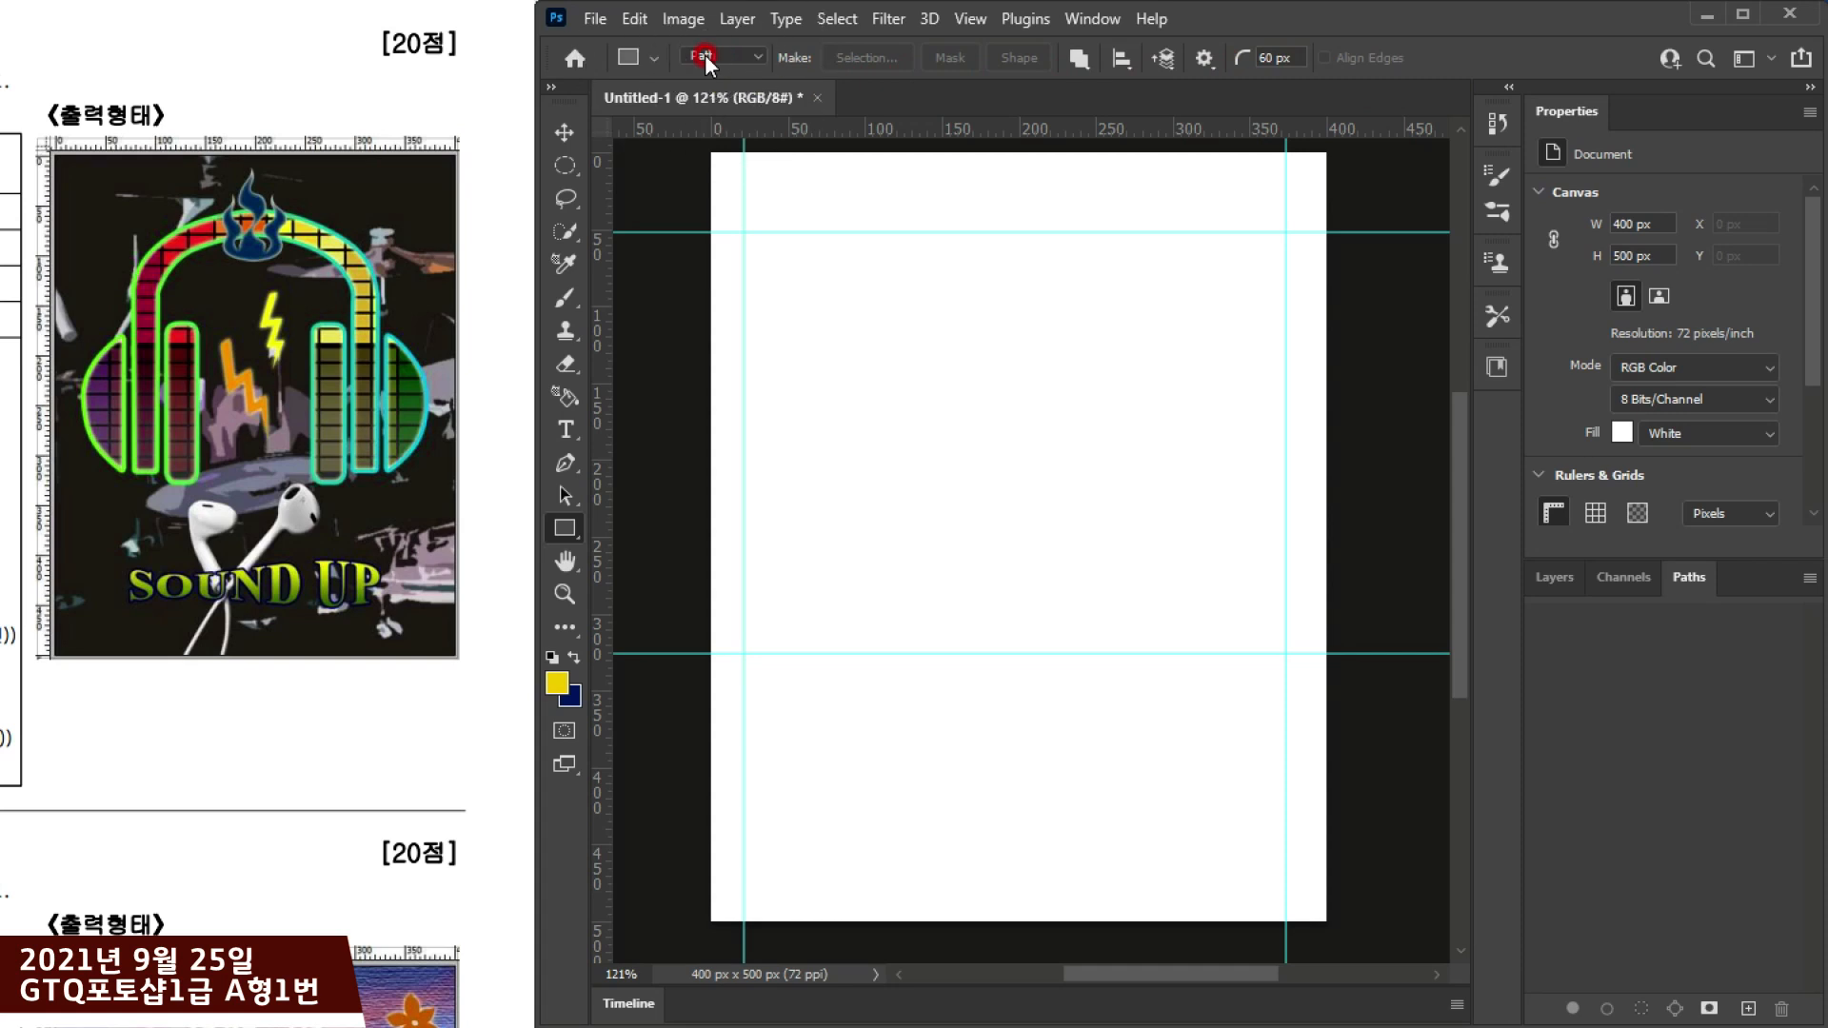
click(705, 55)
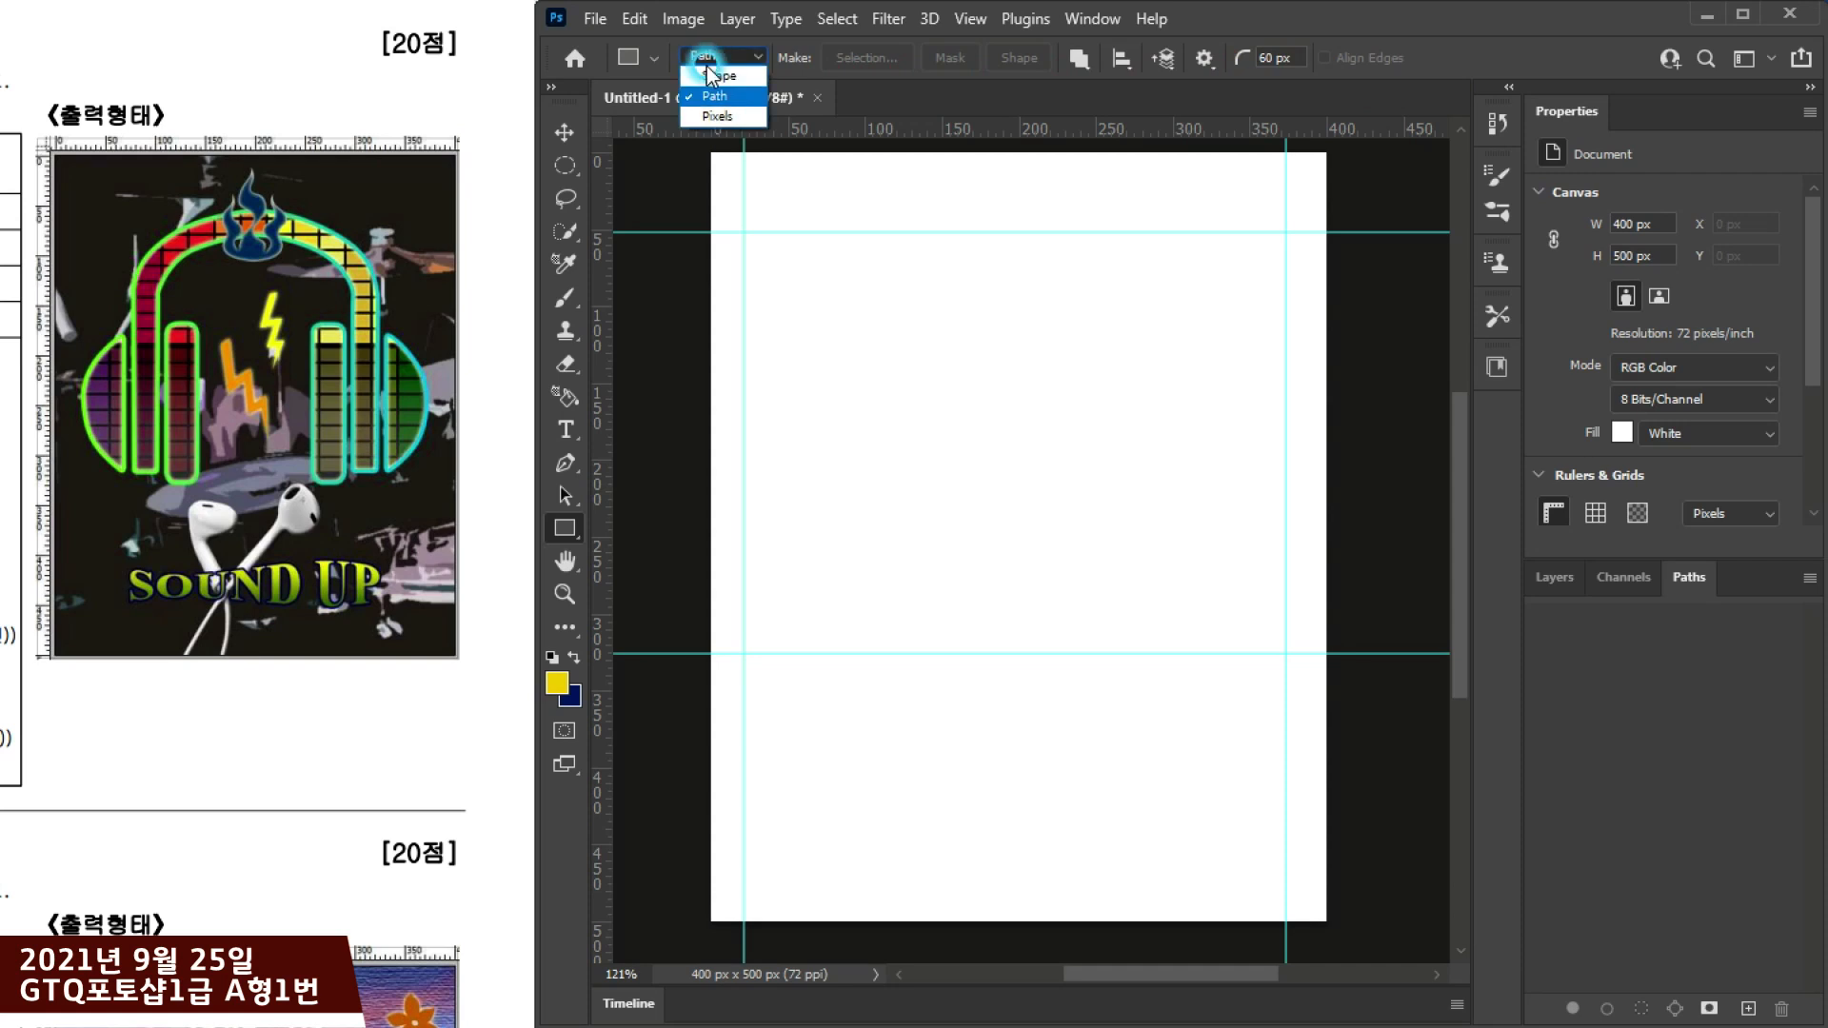
click(718, 73)
drag(835, 257, 1105, 636)
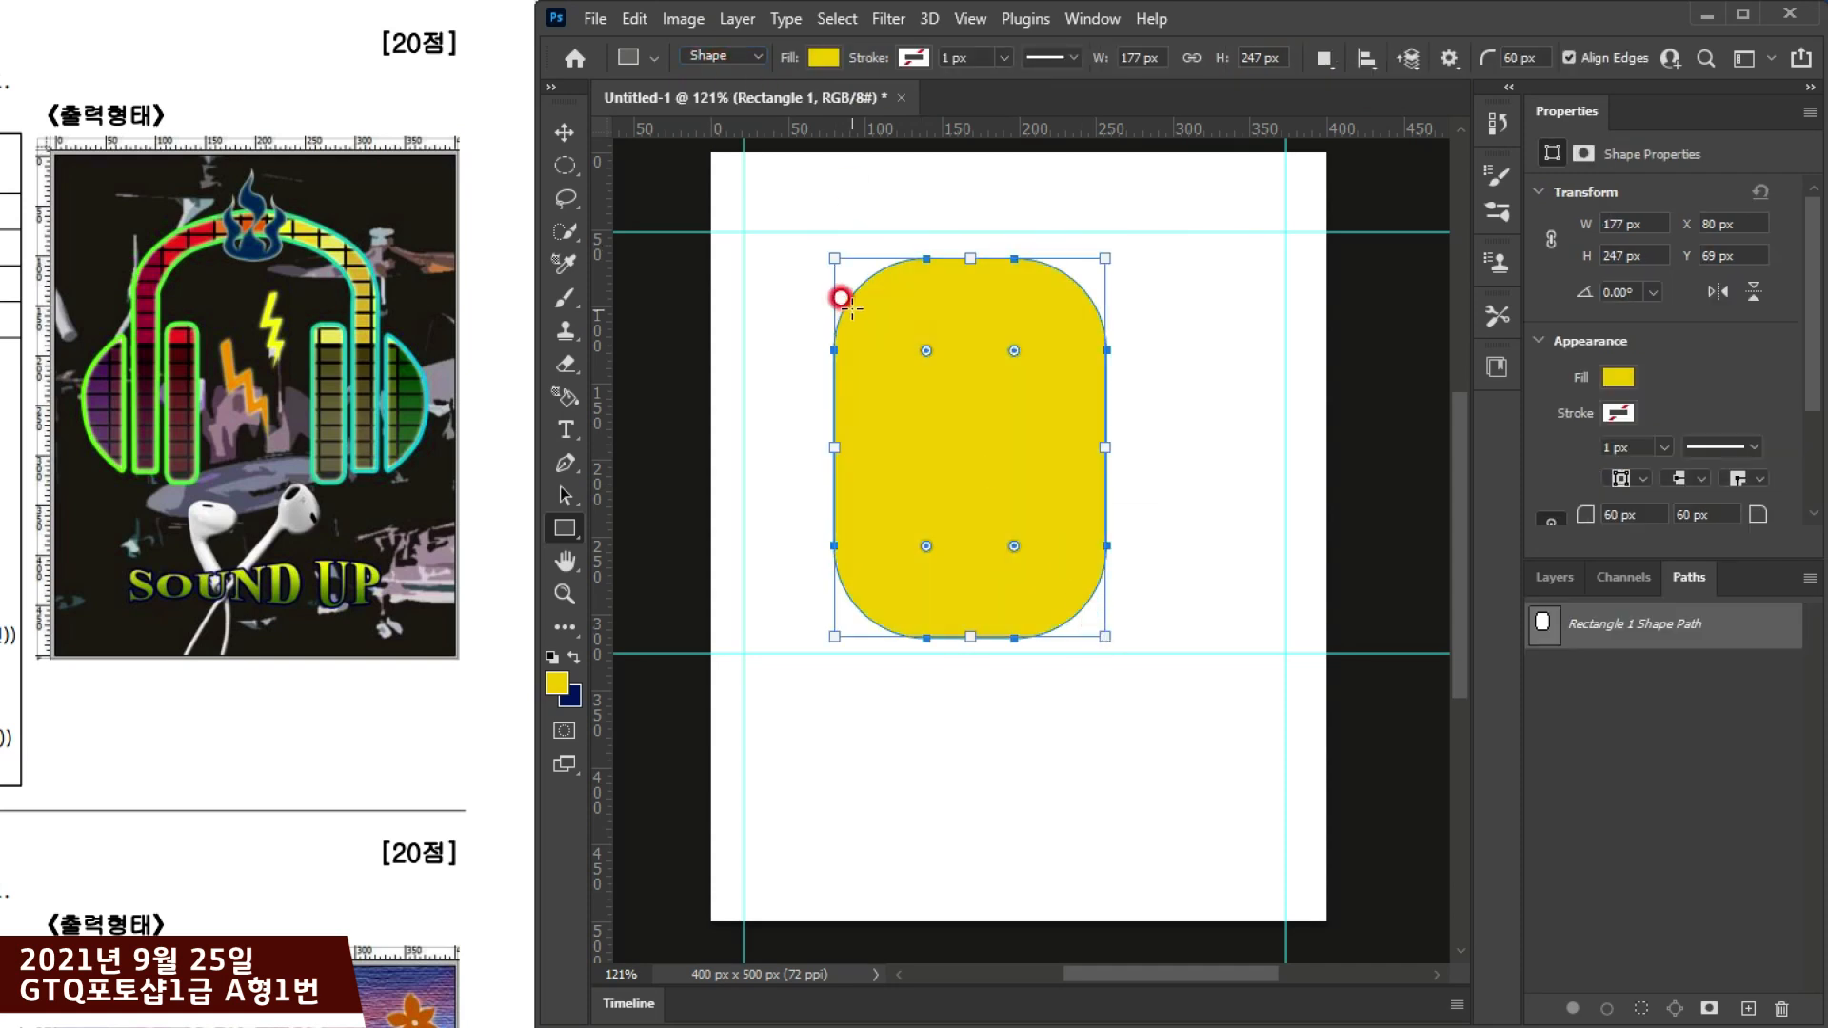
drag(1042, 341, 1247, 599)
Step: Delete both rectangle shape layers and switch the Rectangle tool back to Path mode
click(1552, 578)
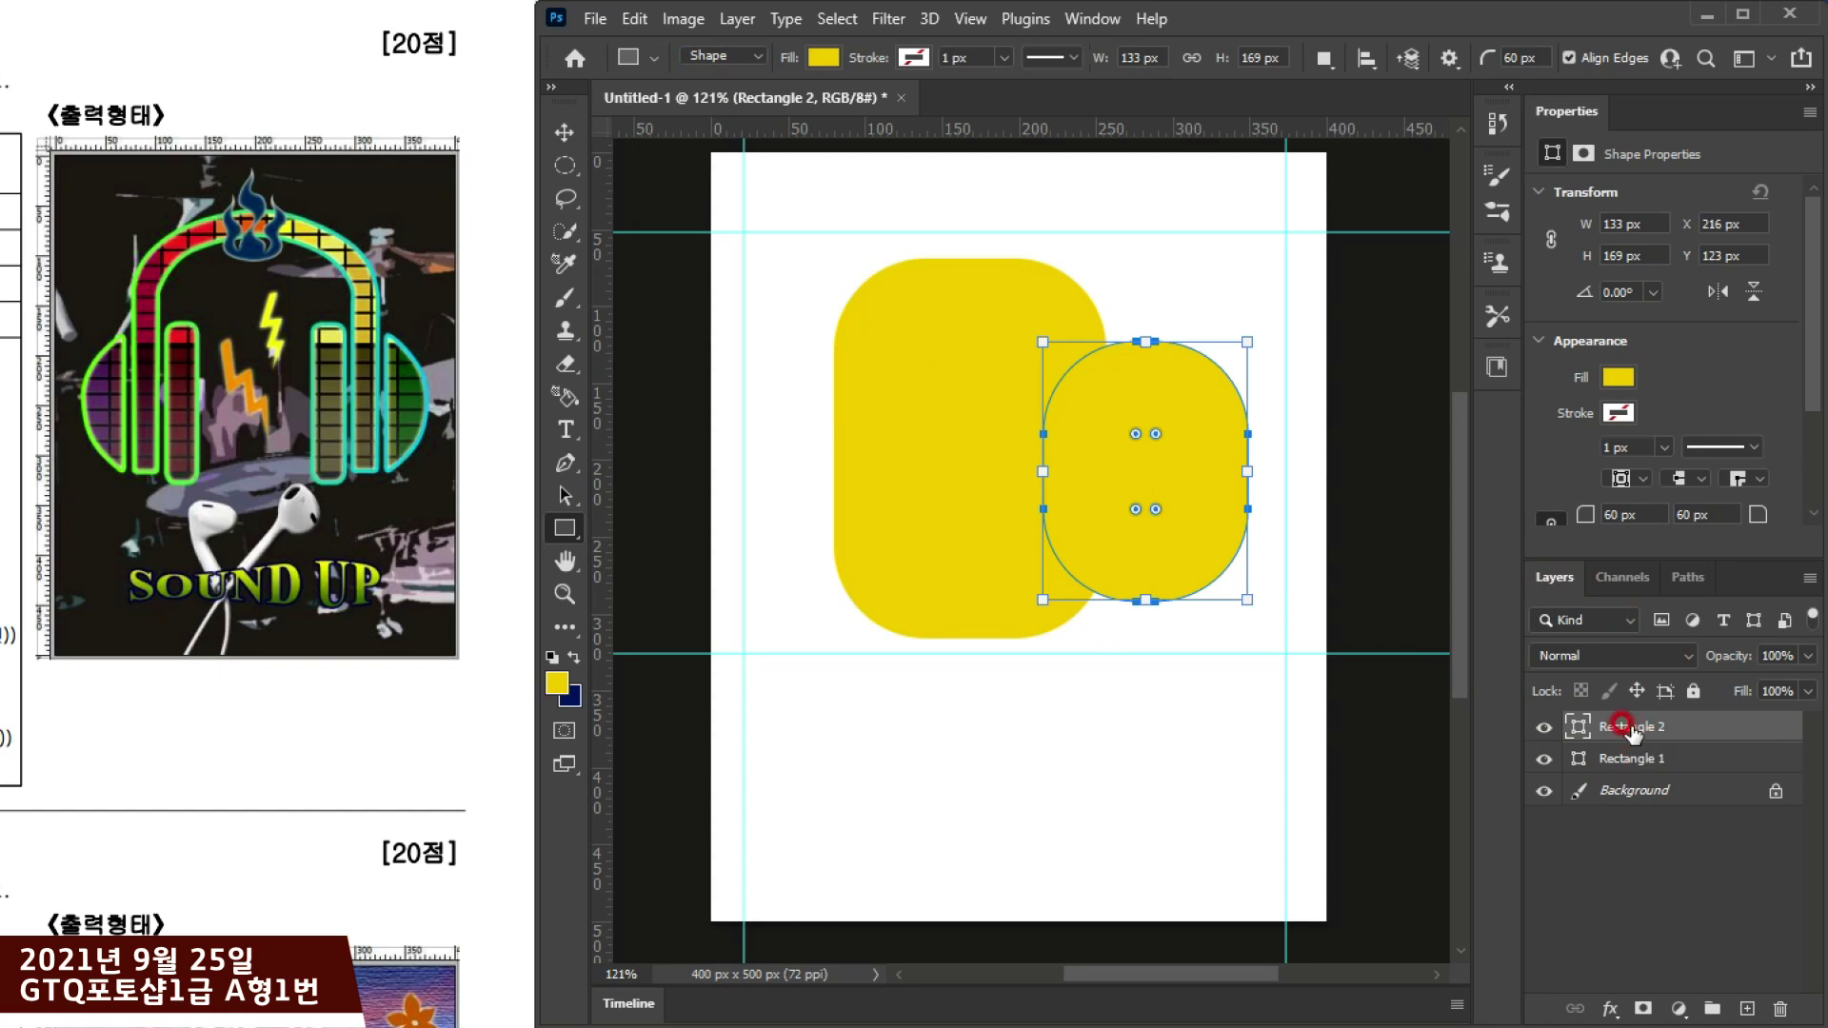
click(1675, 576)
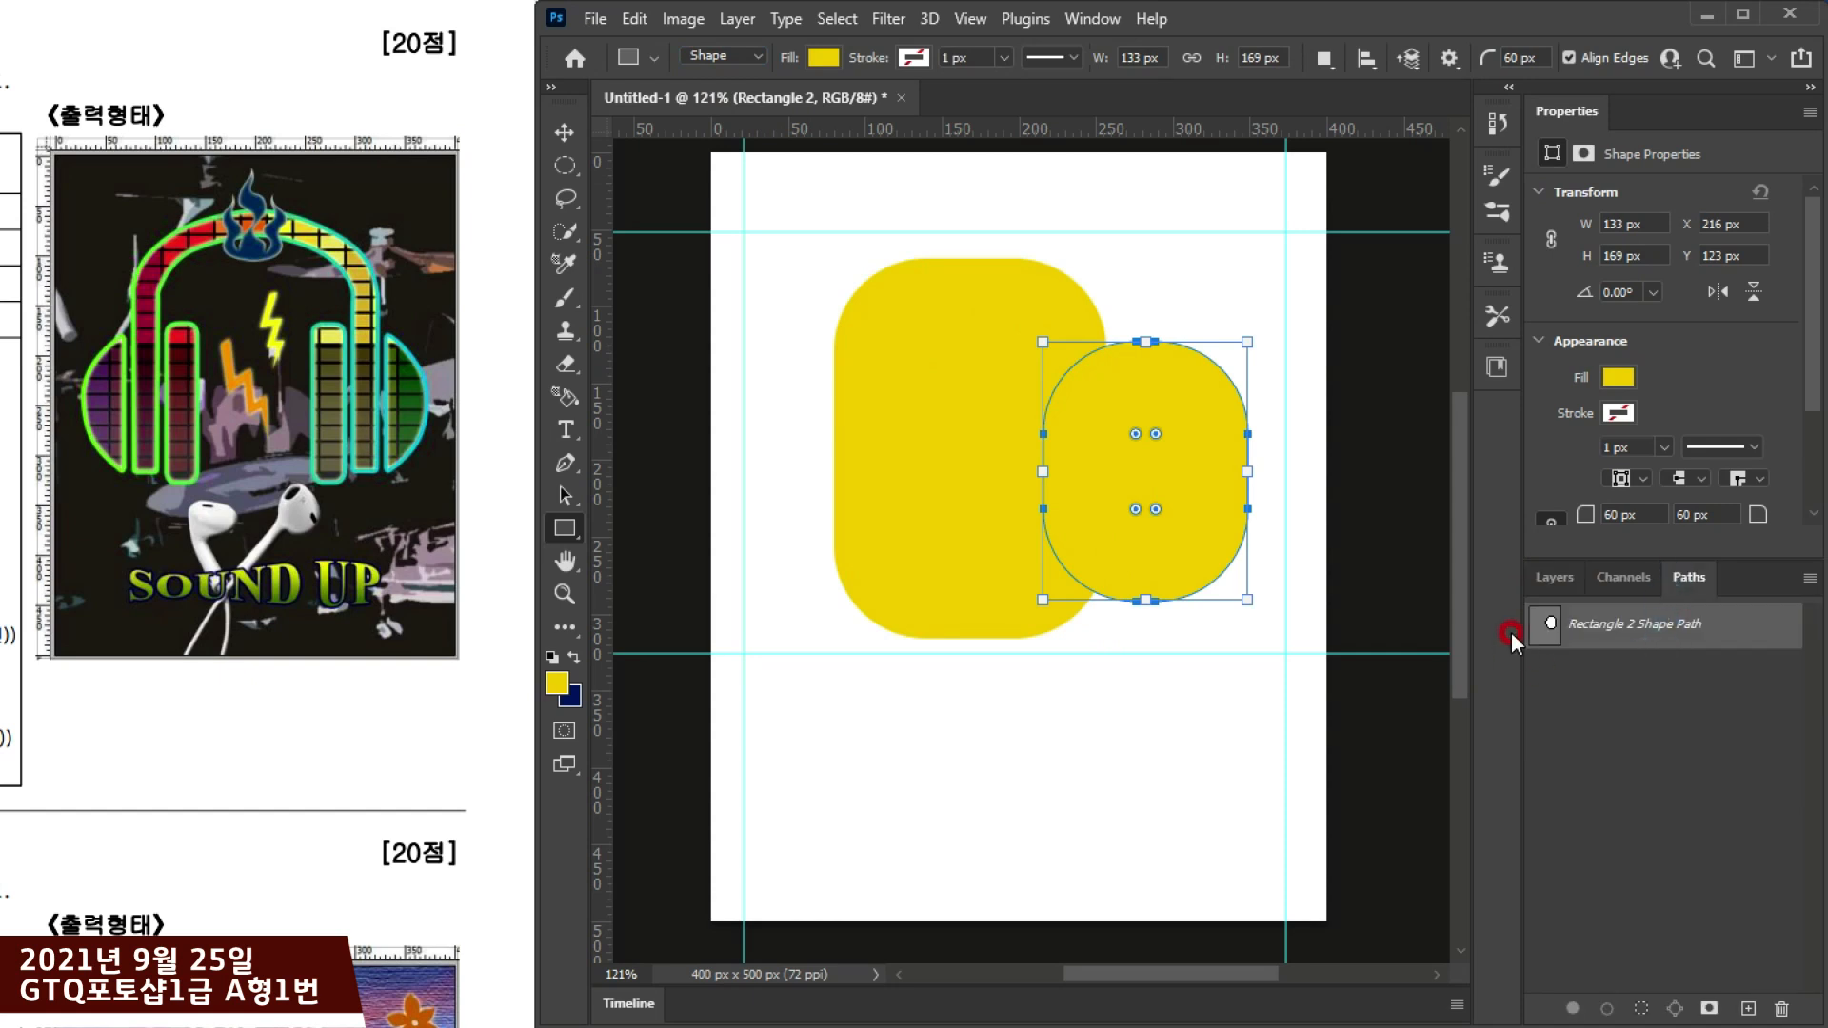
click(1564, 581)
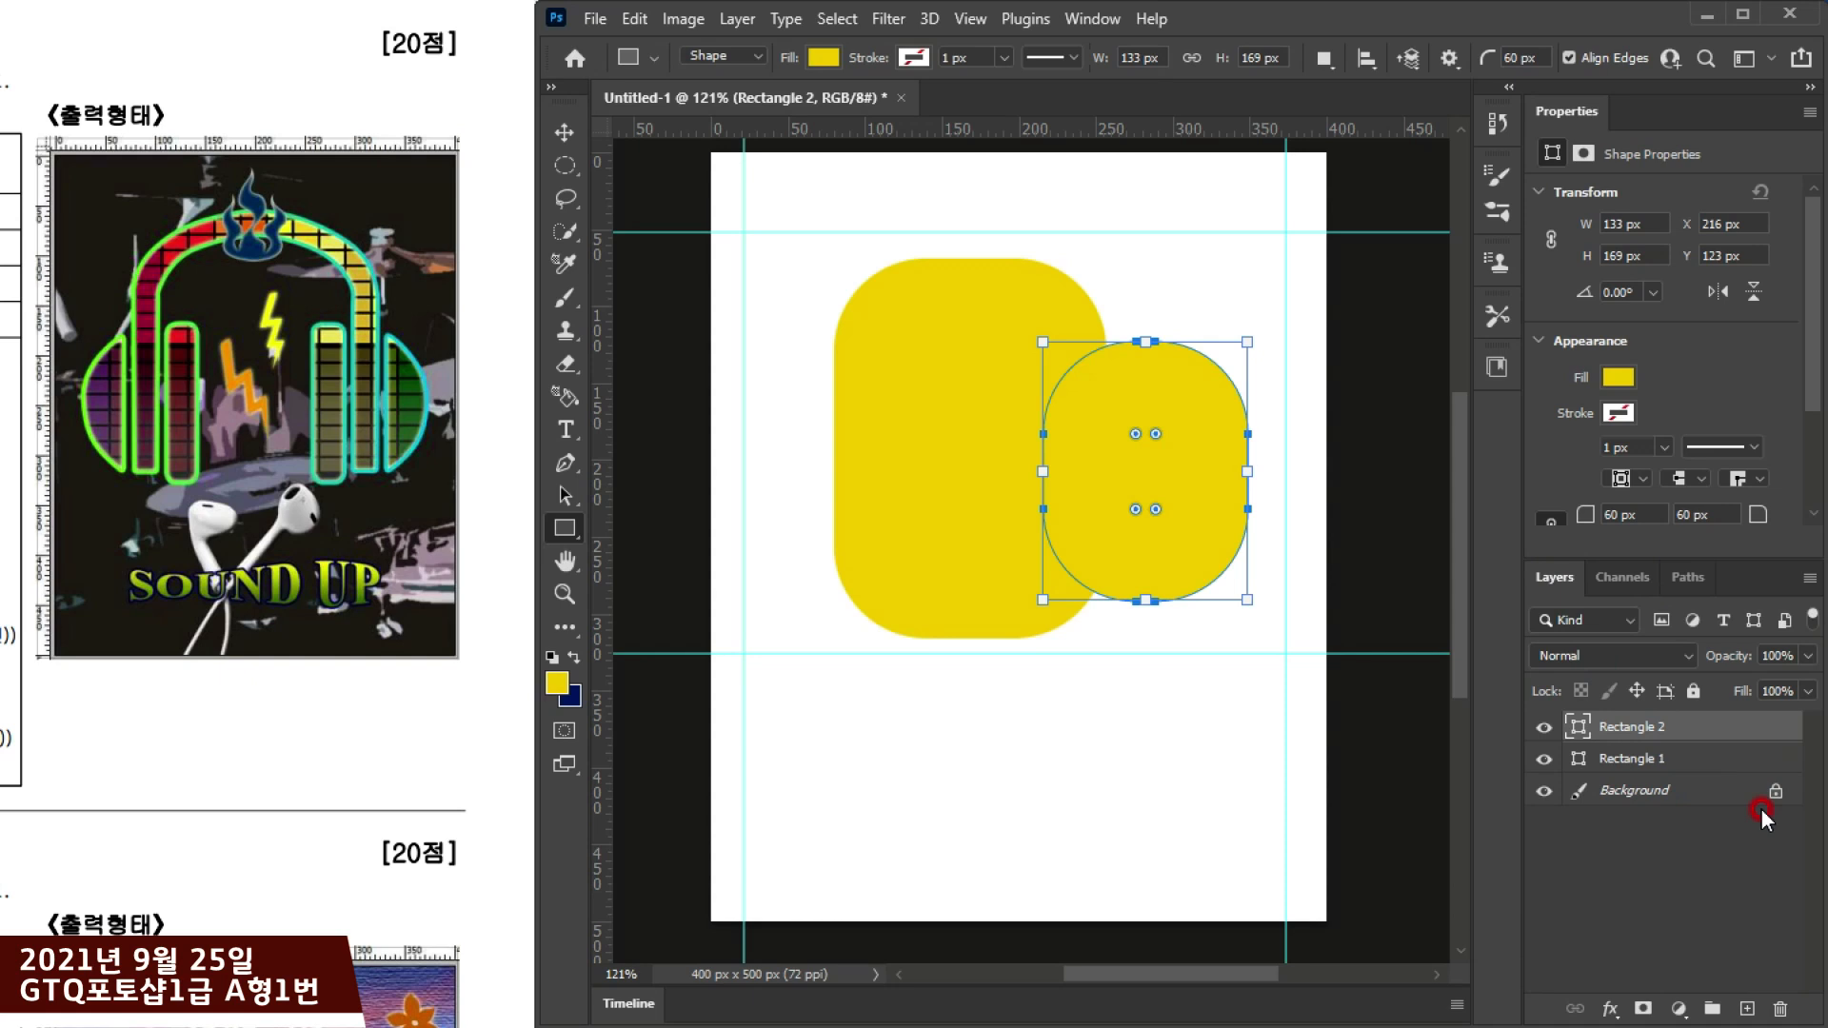
key(Delete)
key(Delete)
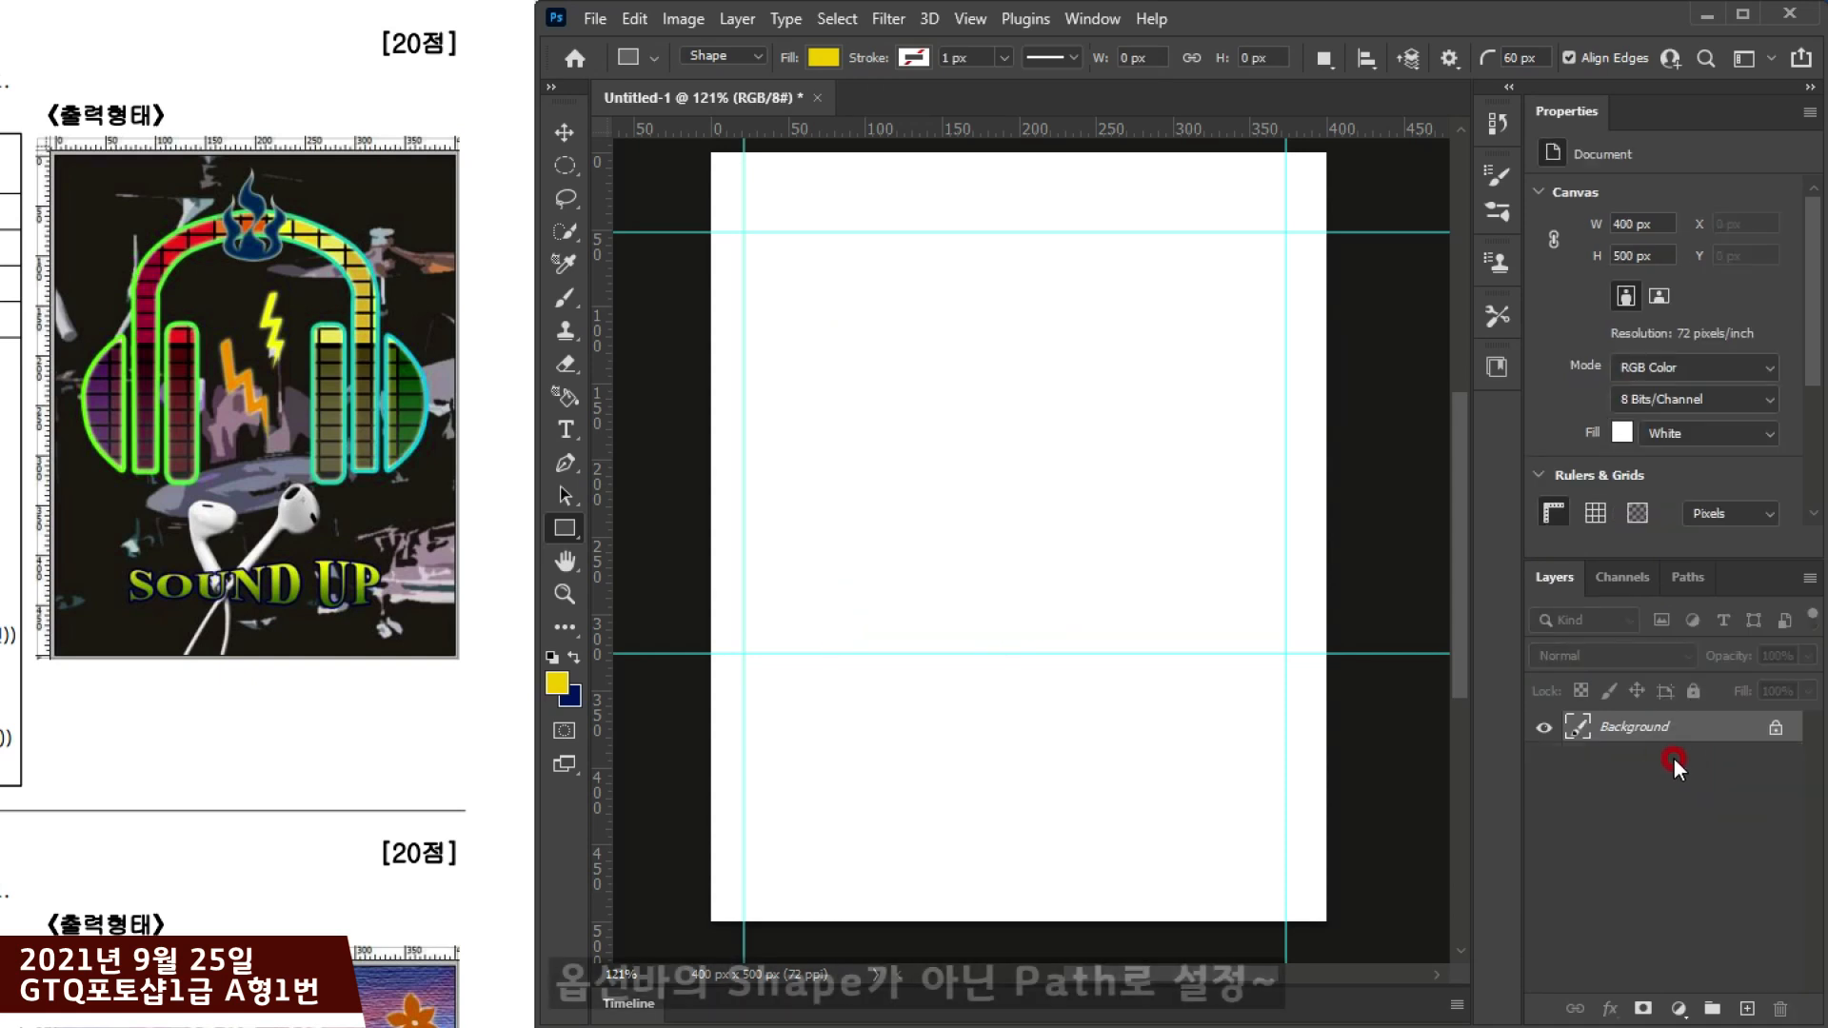
click(699, 59)
click(704, 99)
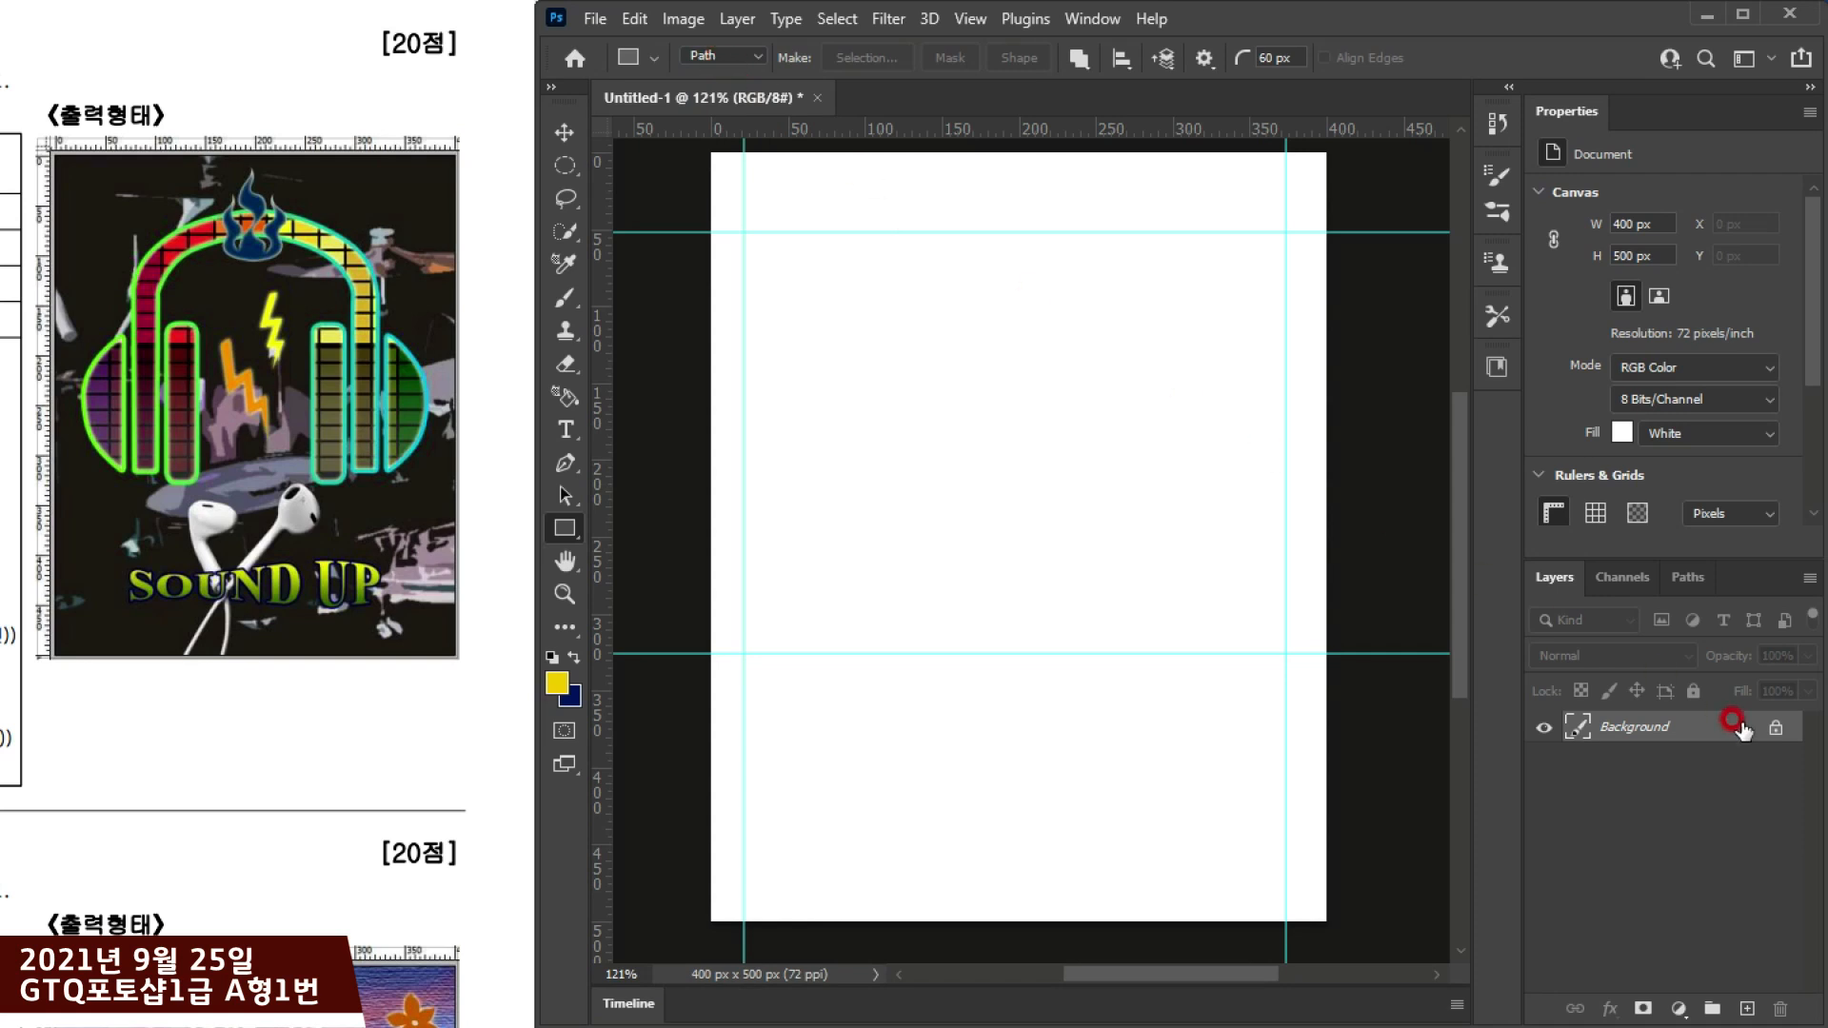
click(1700, 574)
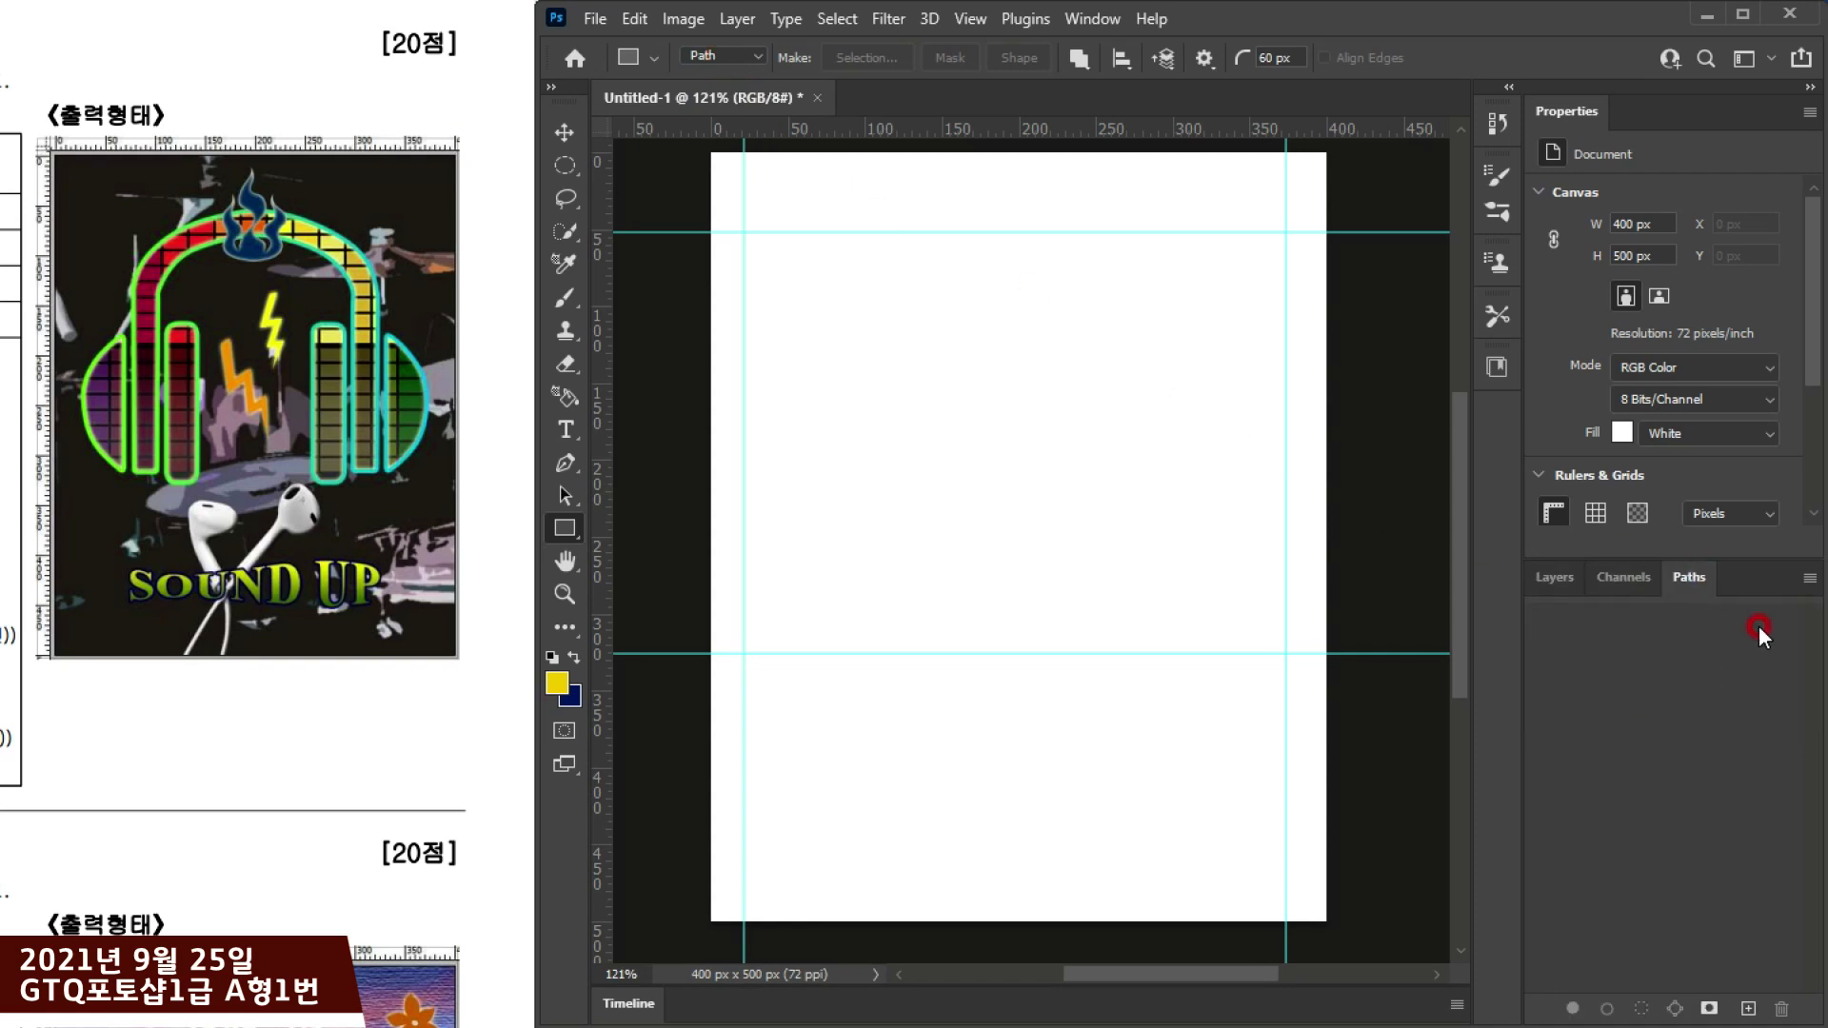
click(1540, 575)
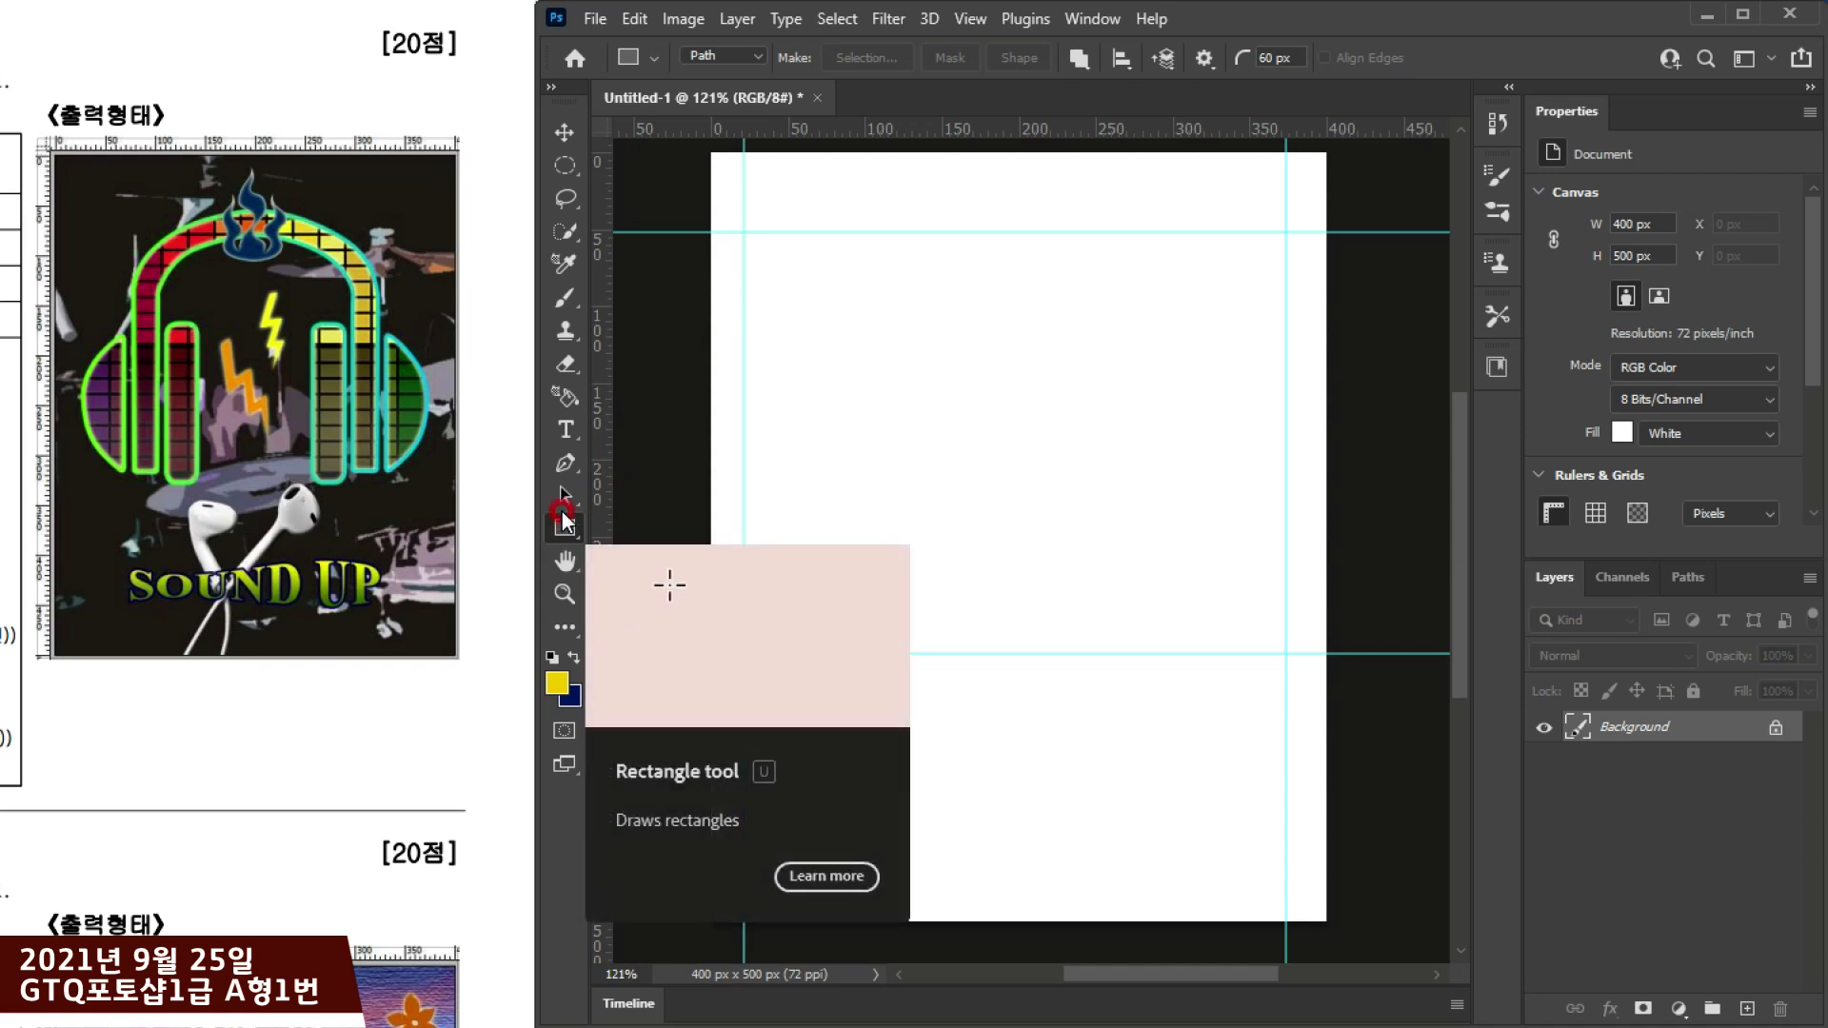
click(567, 466)
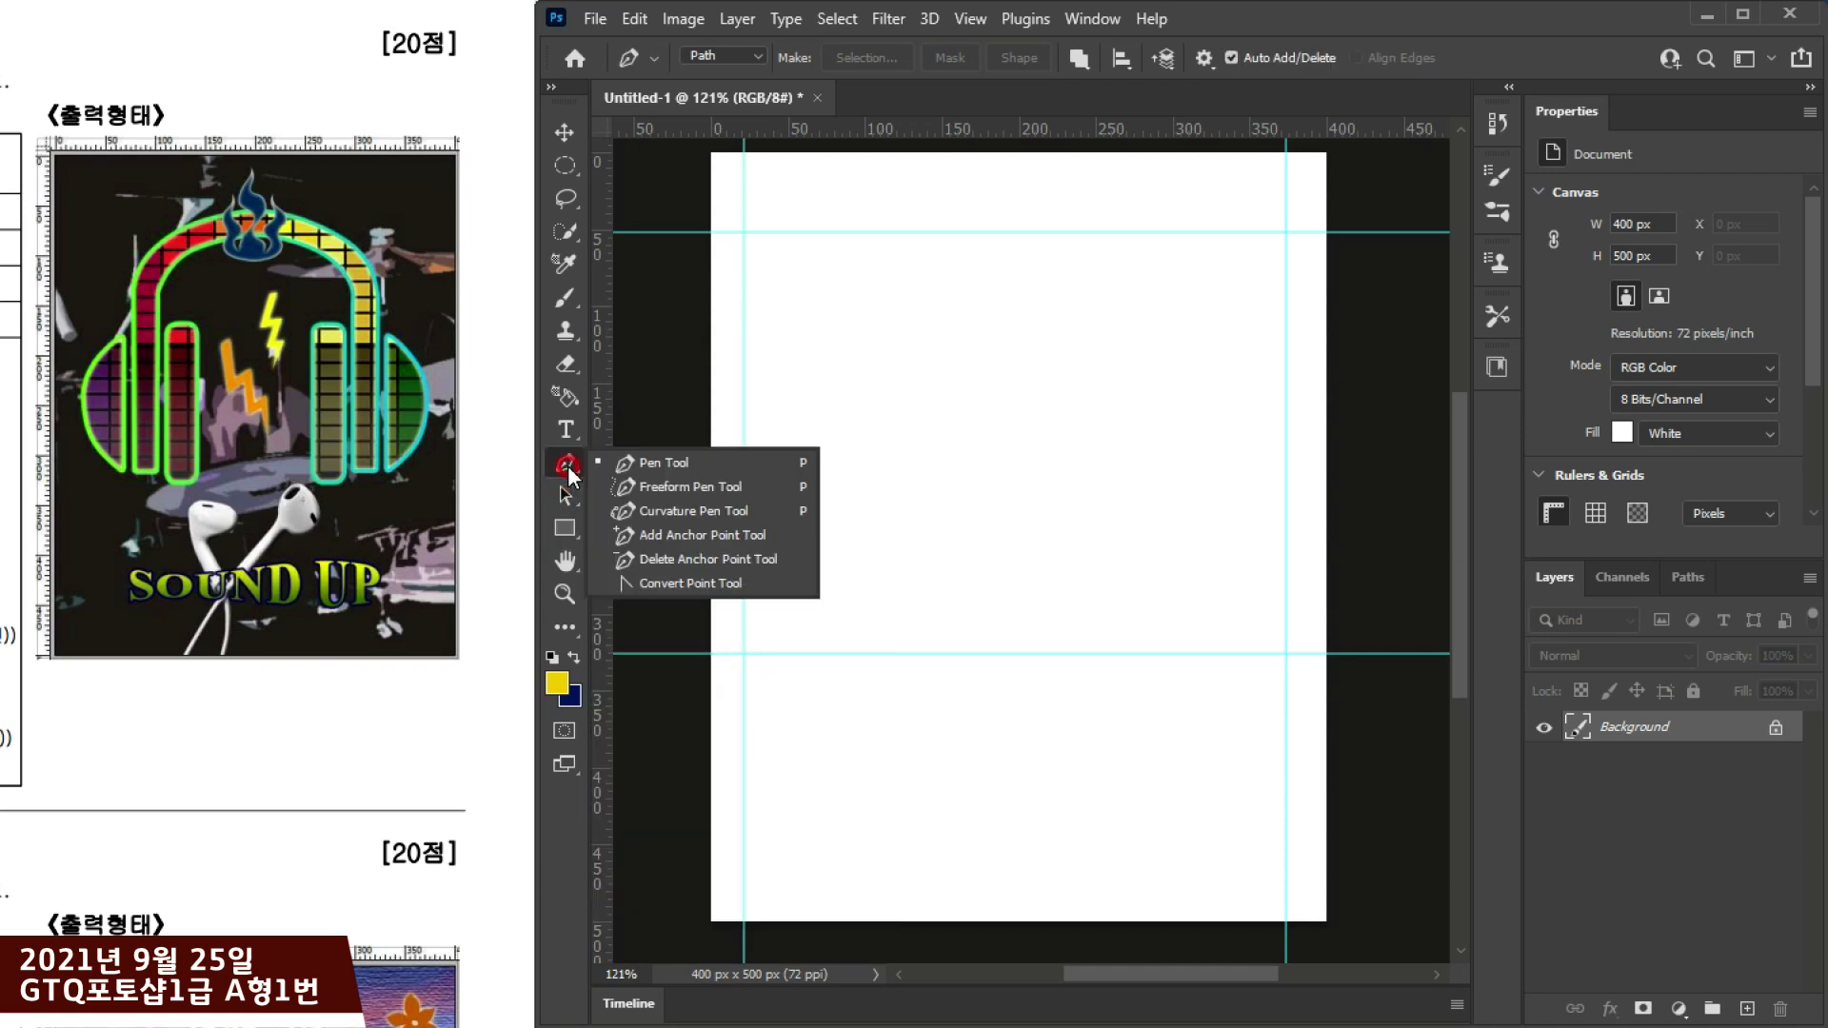
Step: Draw a tall rounded rectangle path with 60 px corners from the upper guide to well below the lower guide, using Combine Shapes
click(565, 528)
click(700, 57)
click(719, 59)
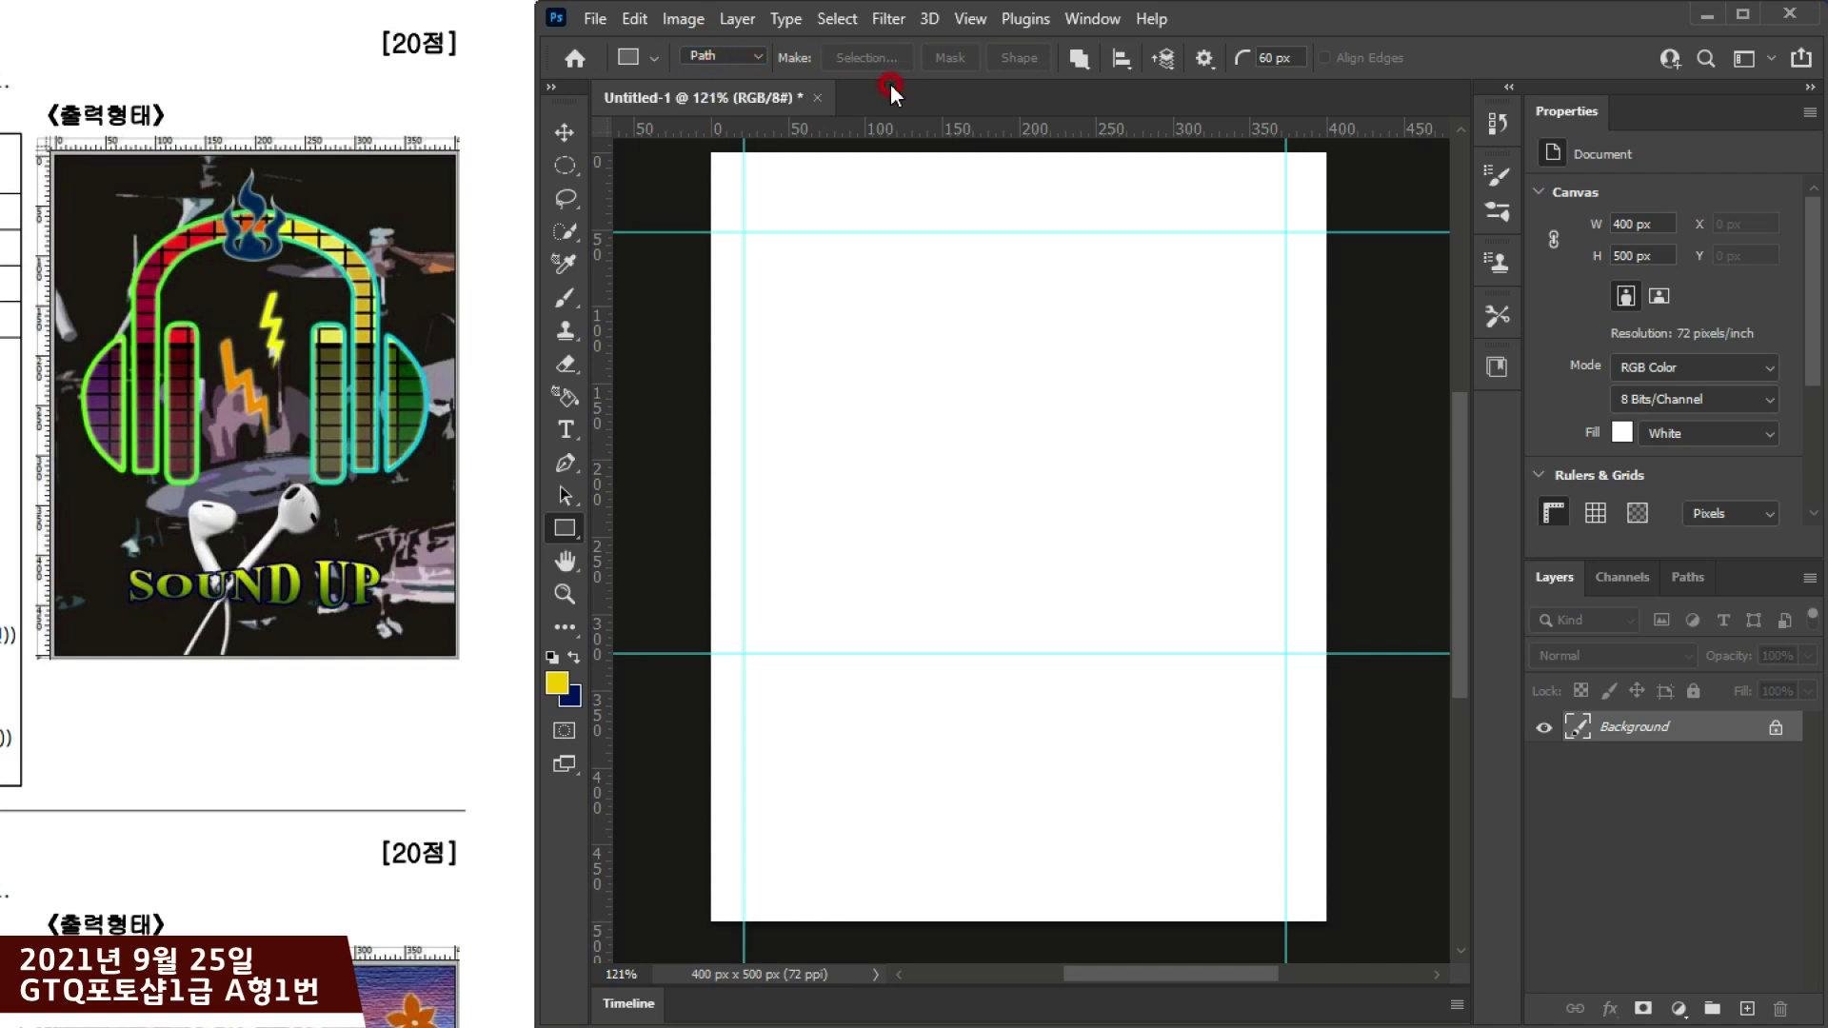
click(1081, 65)
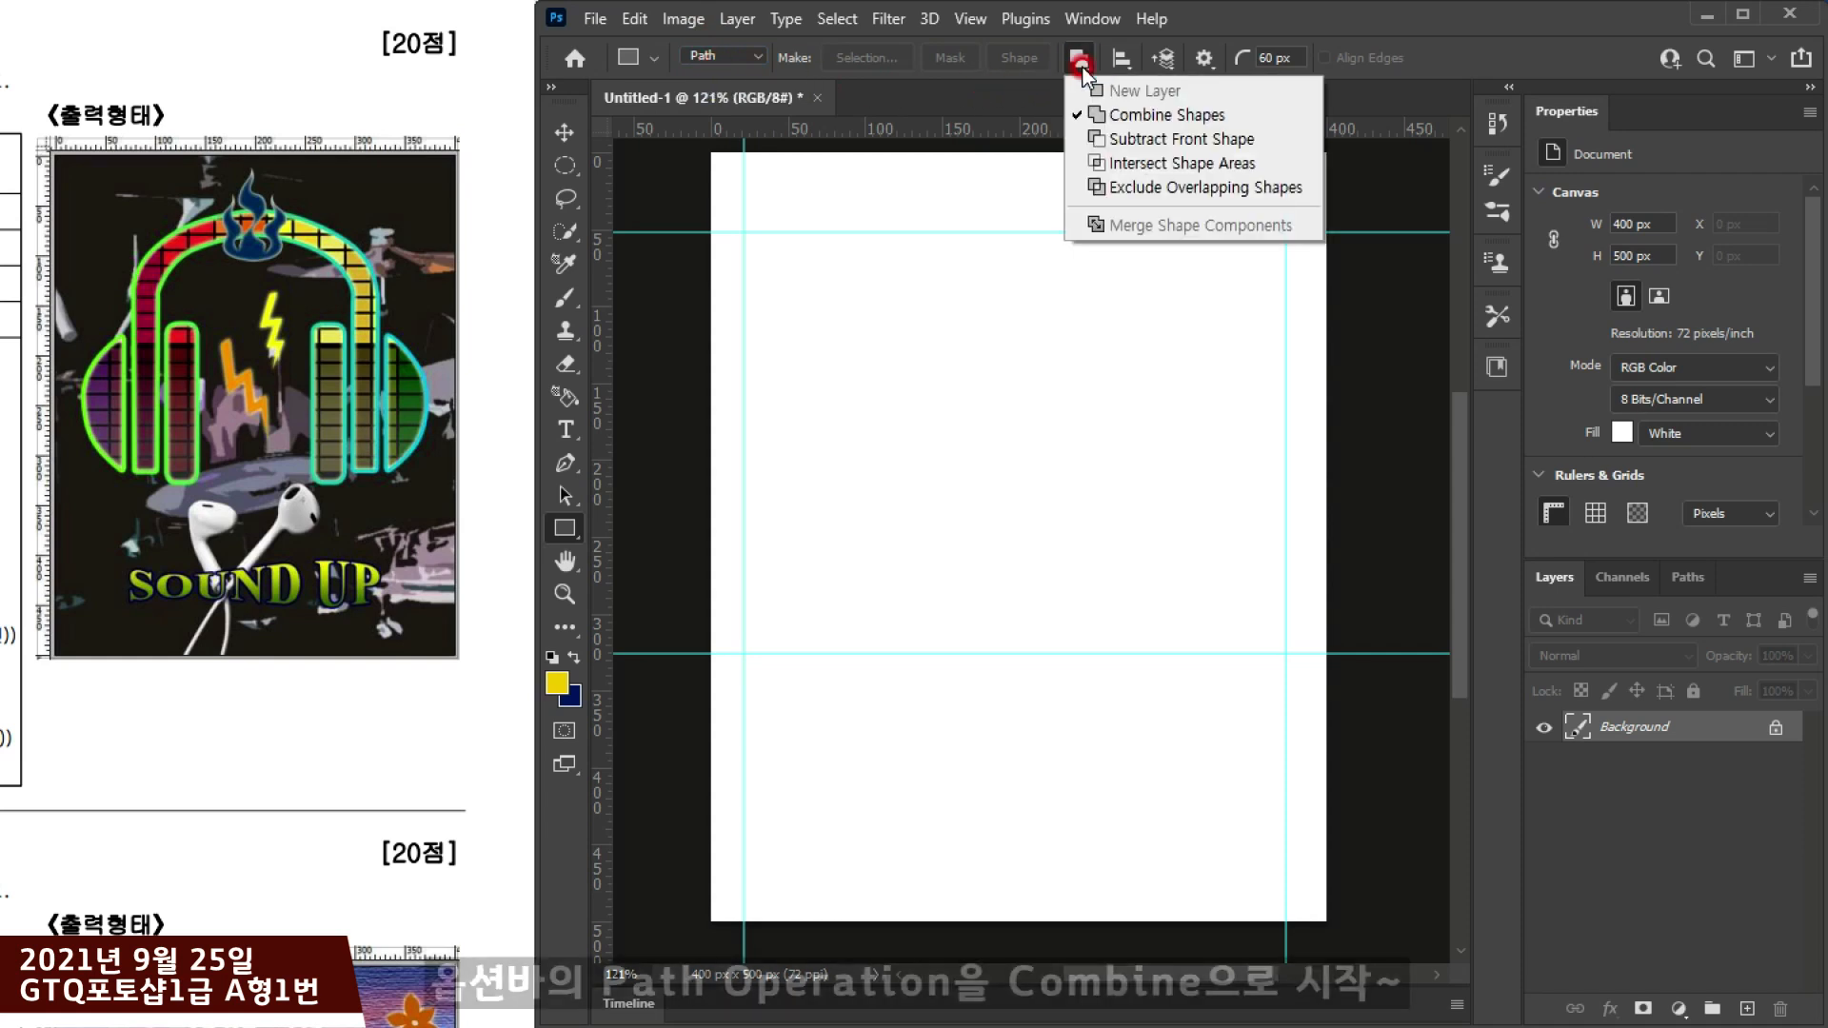
click(1116, 116)
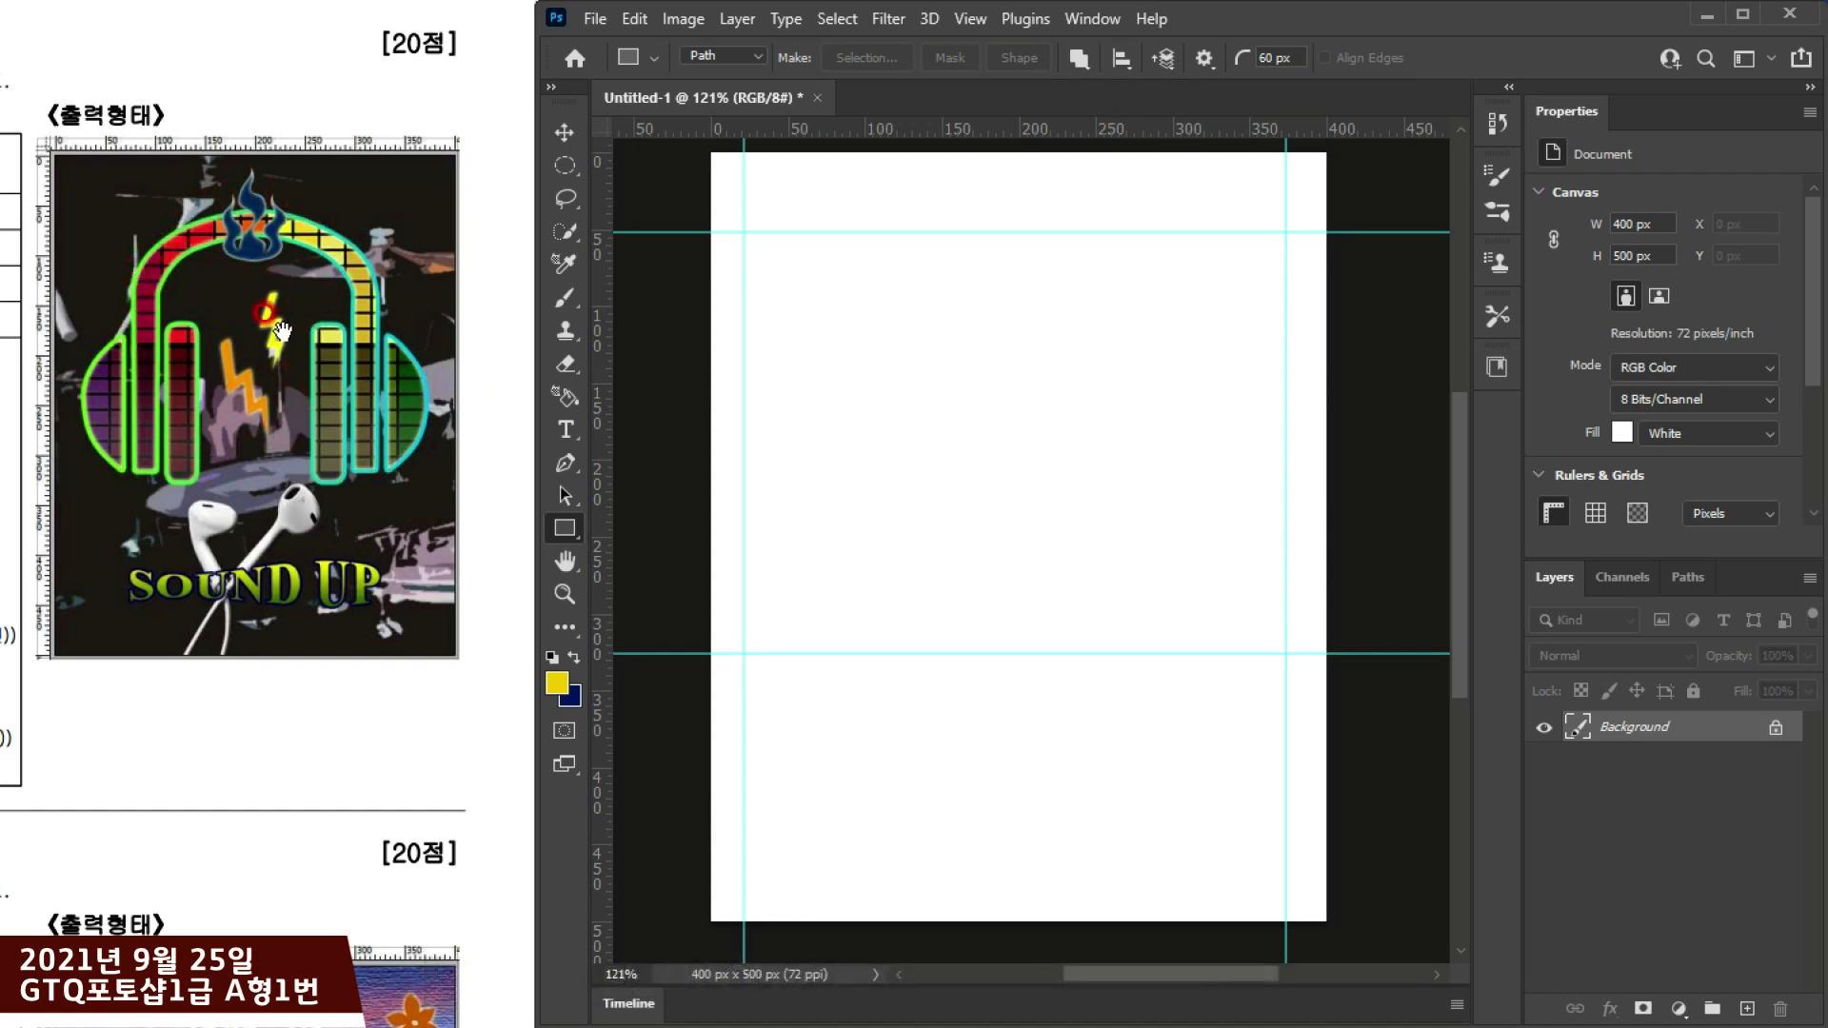
click(1078, 59)
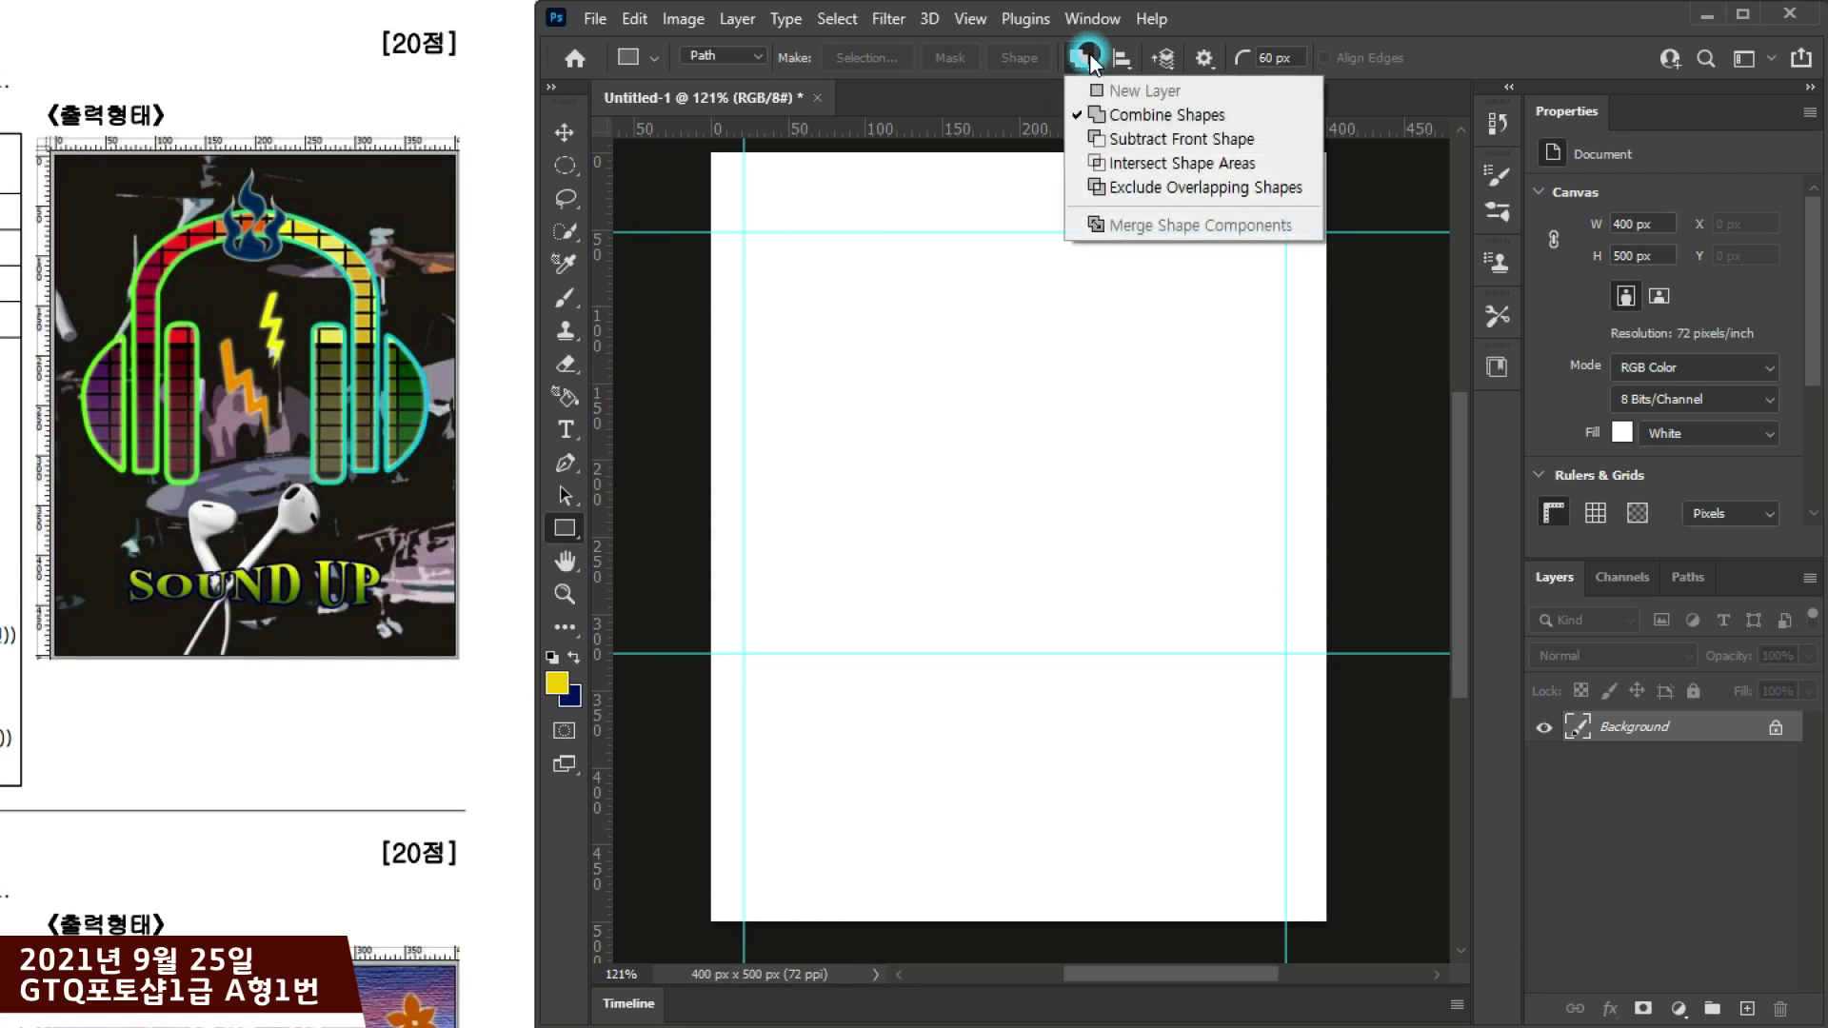
click(1109, 116)
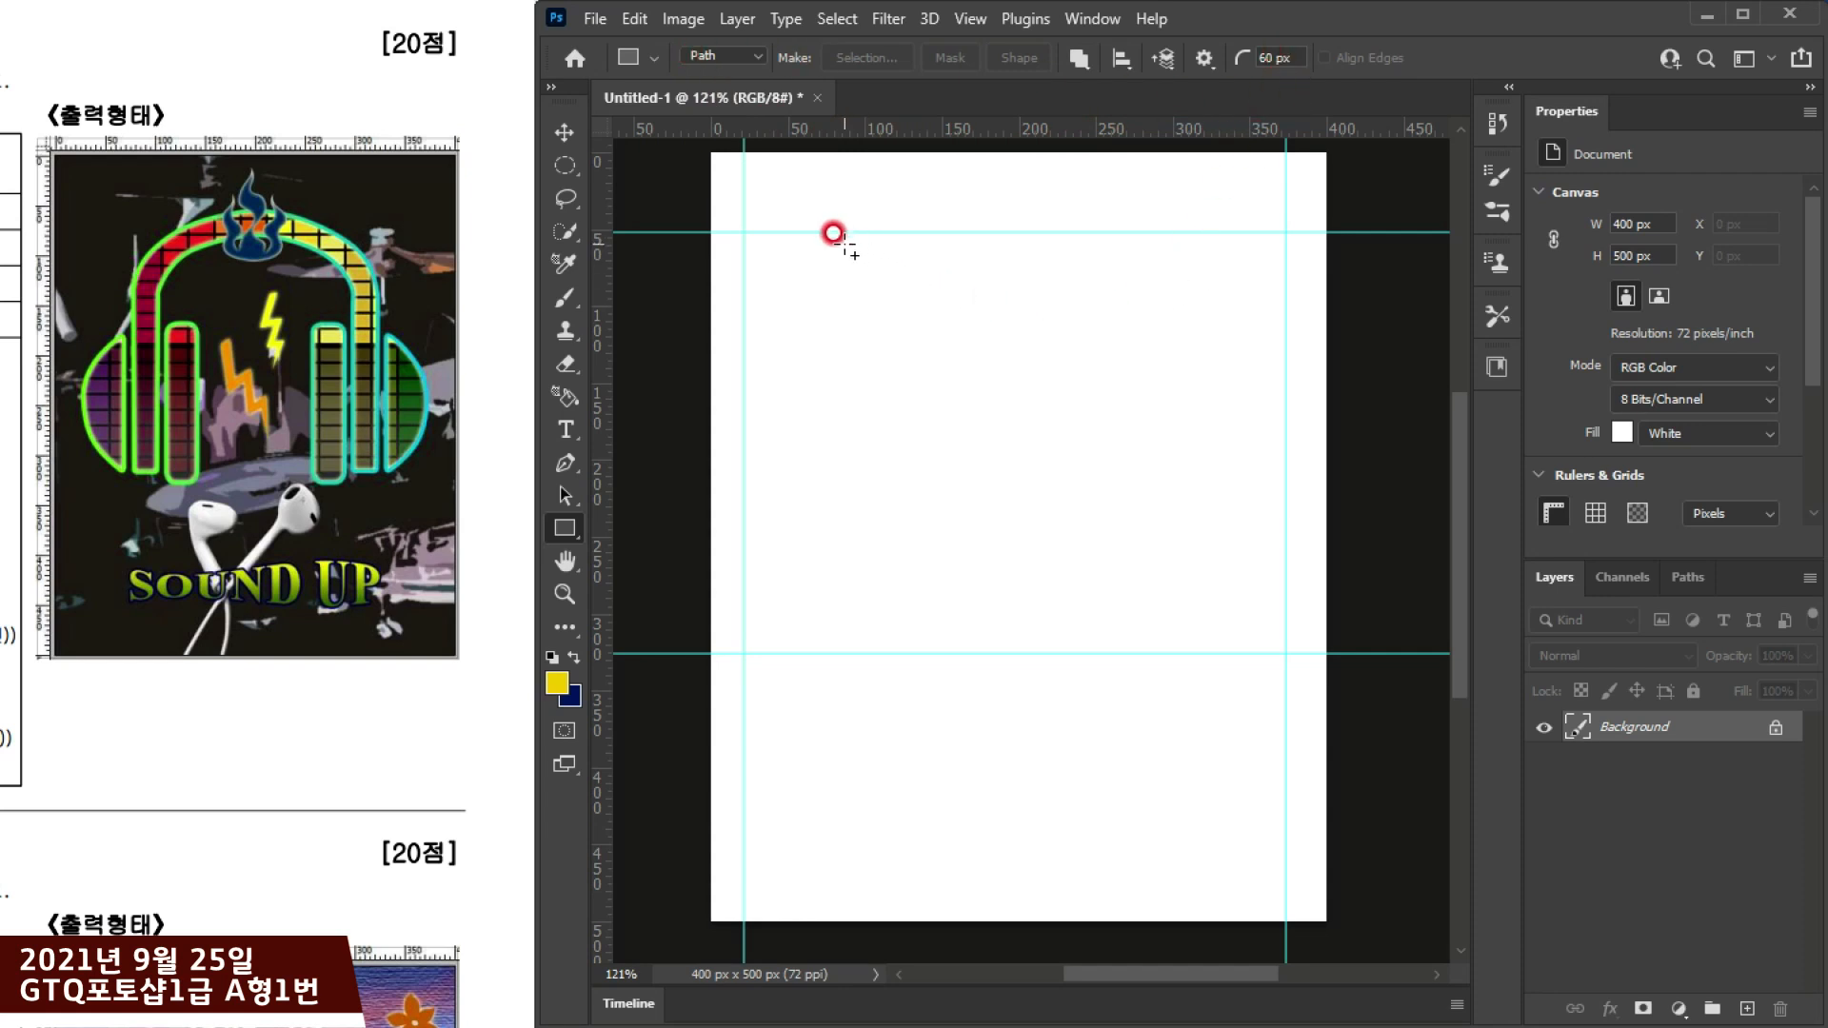
drag(854, 230, 1077, 834)
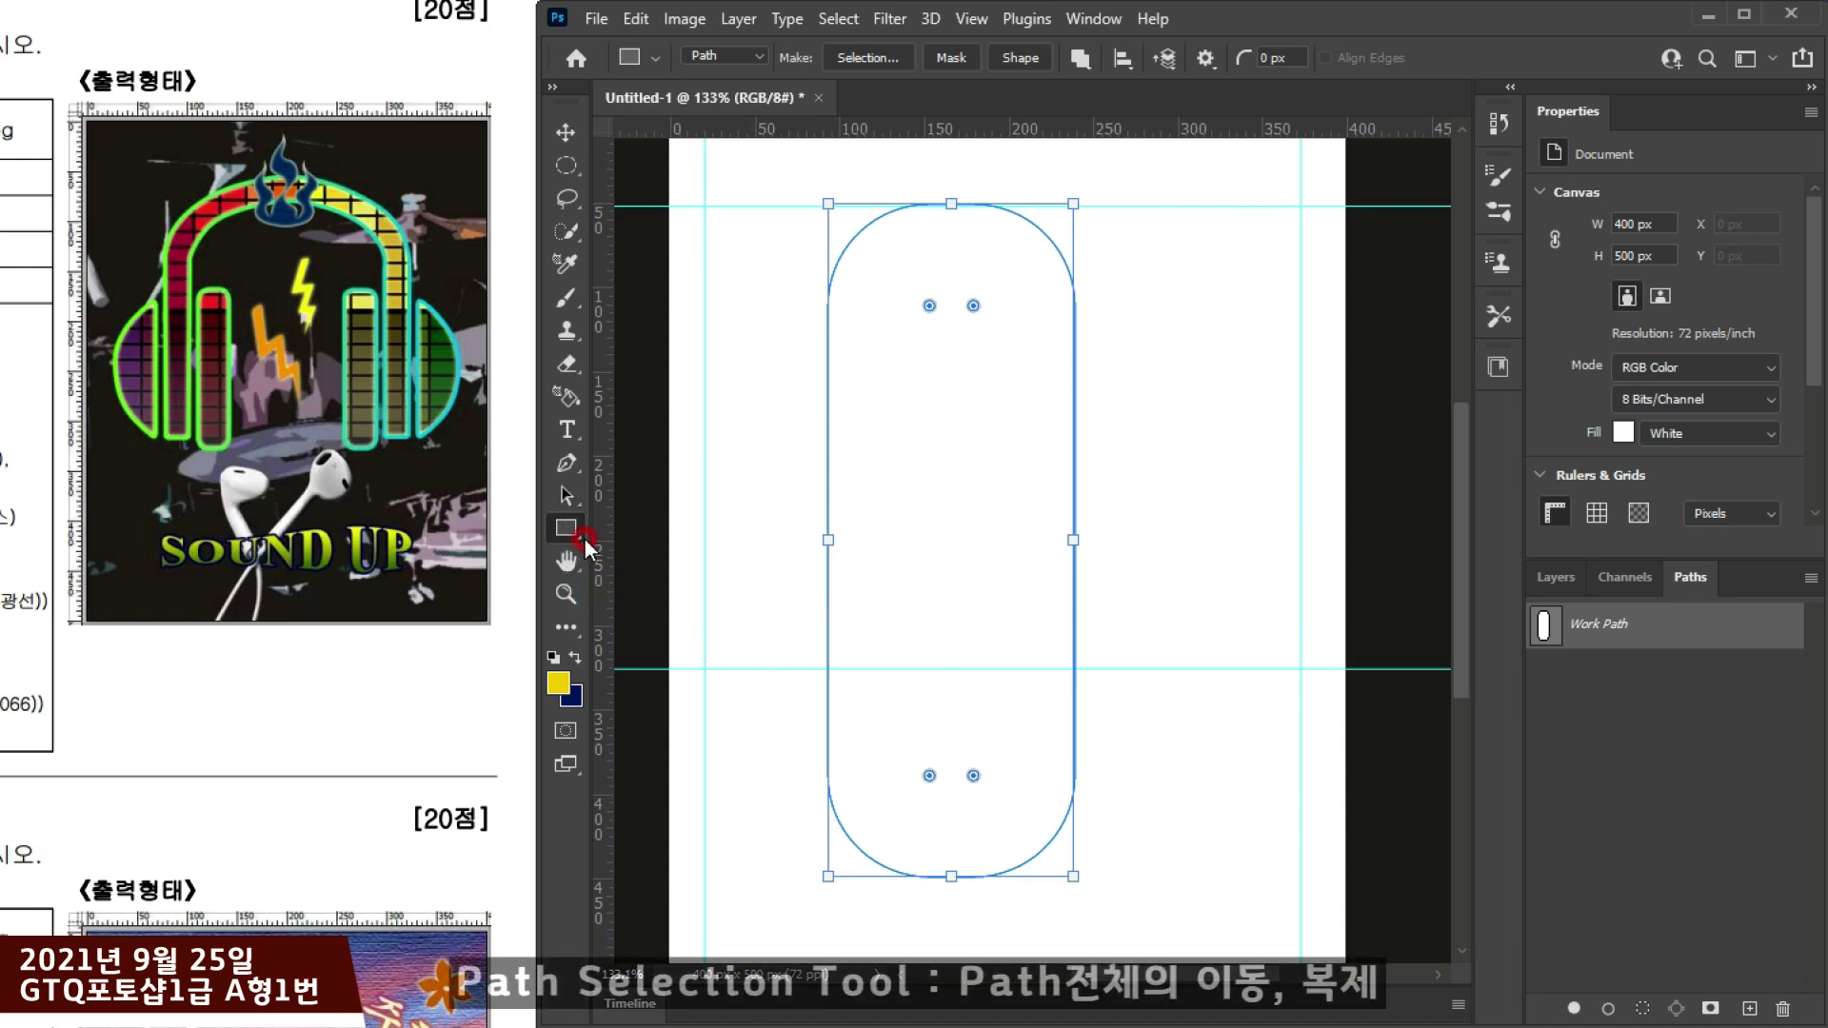
Step: Duplicate the rounded rectangle path and scale the copy about its centre to about 102 × 349 px inside the original
click(566, 500)
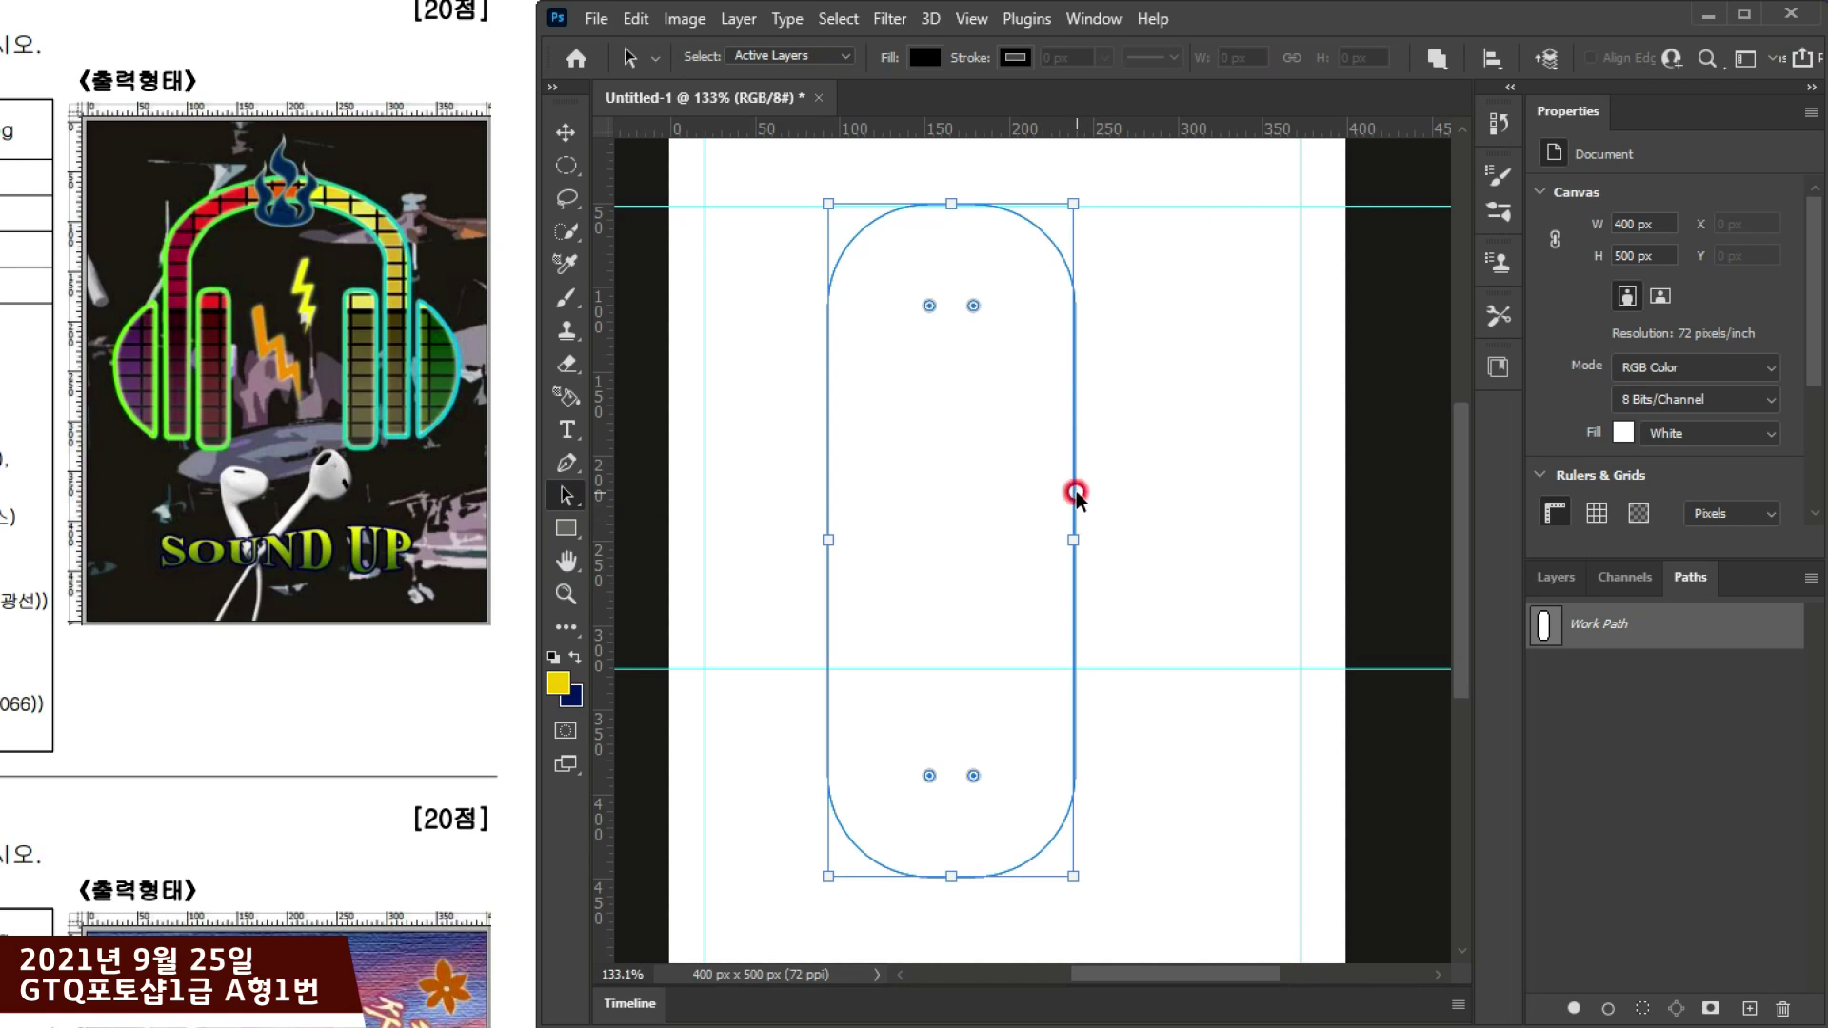
drag(1073, 371, 1123, 391)
key(ctrl+z)
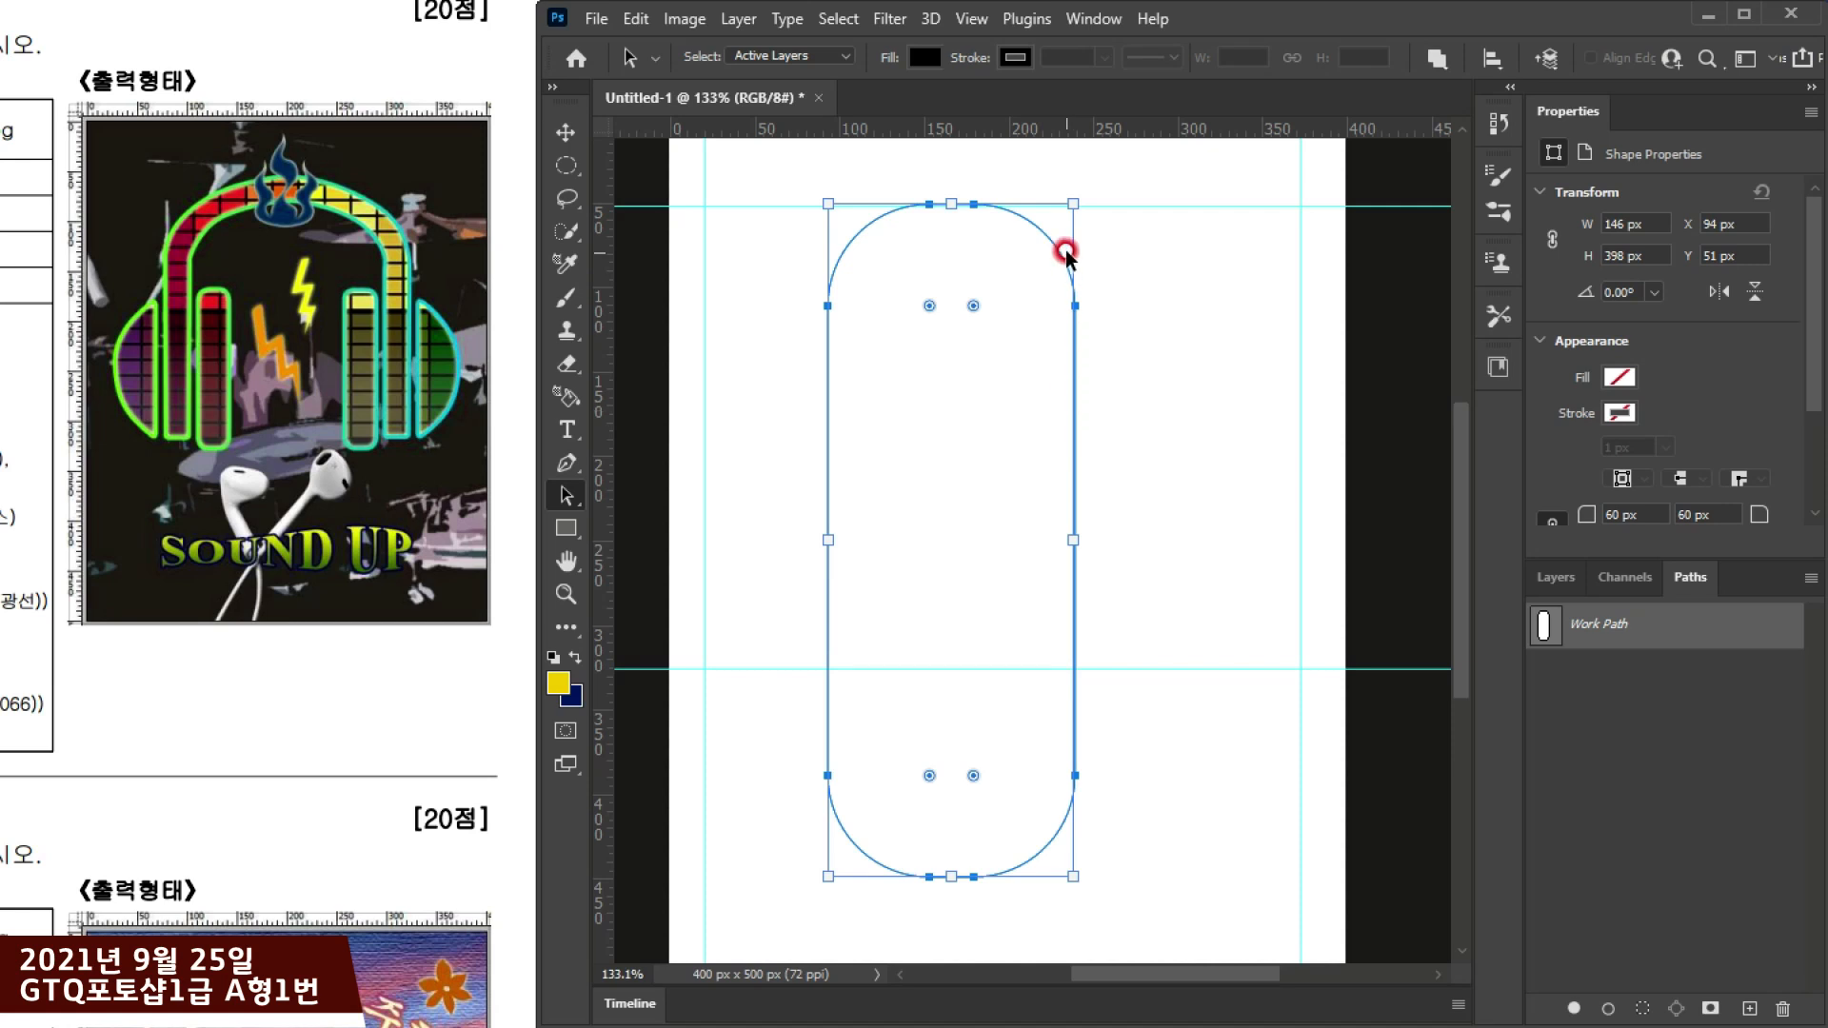
drag(1068, 201, 1042, 242)
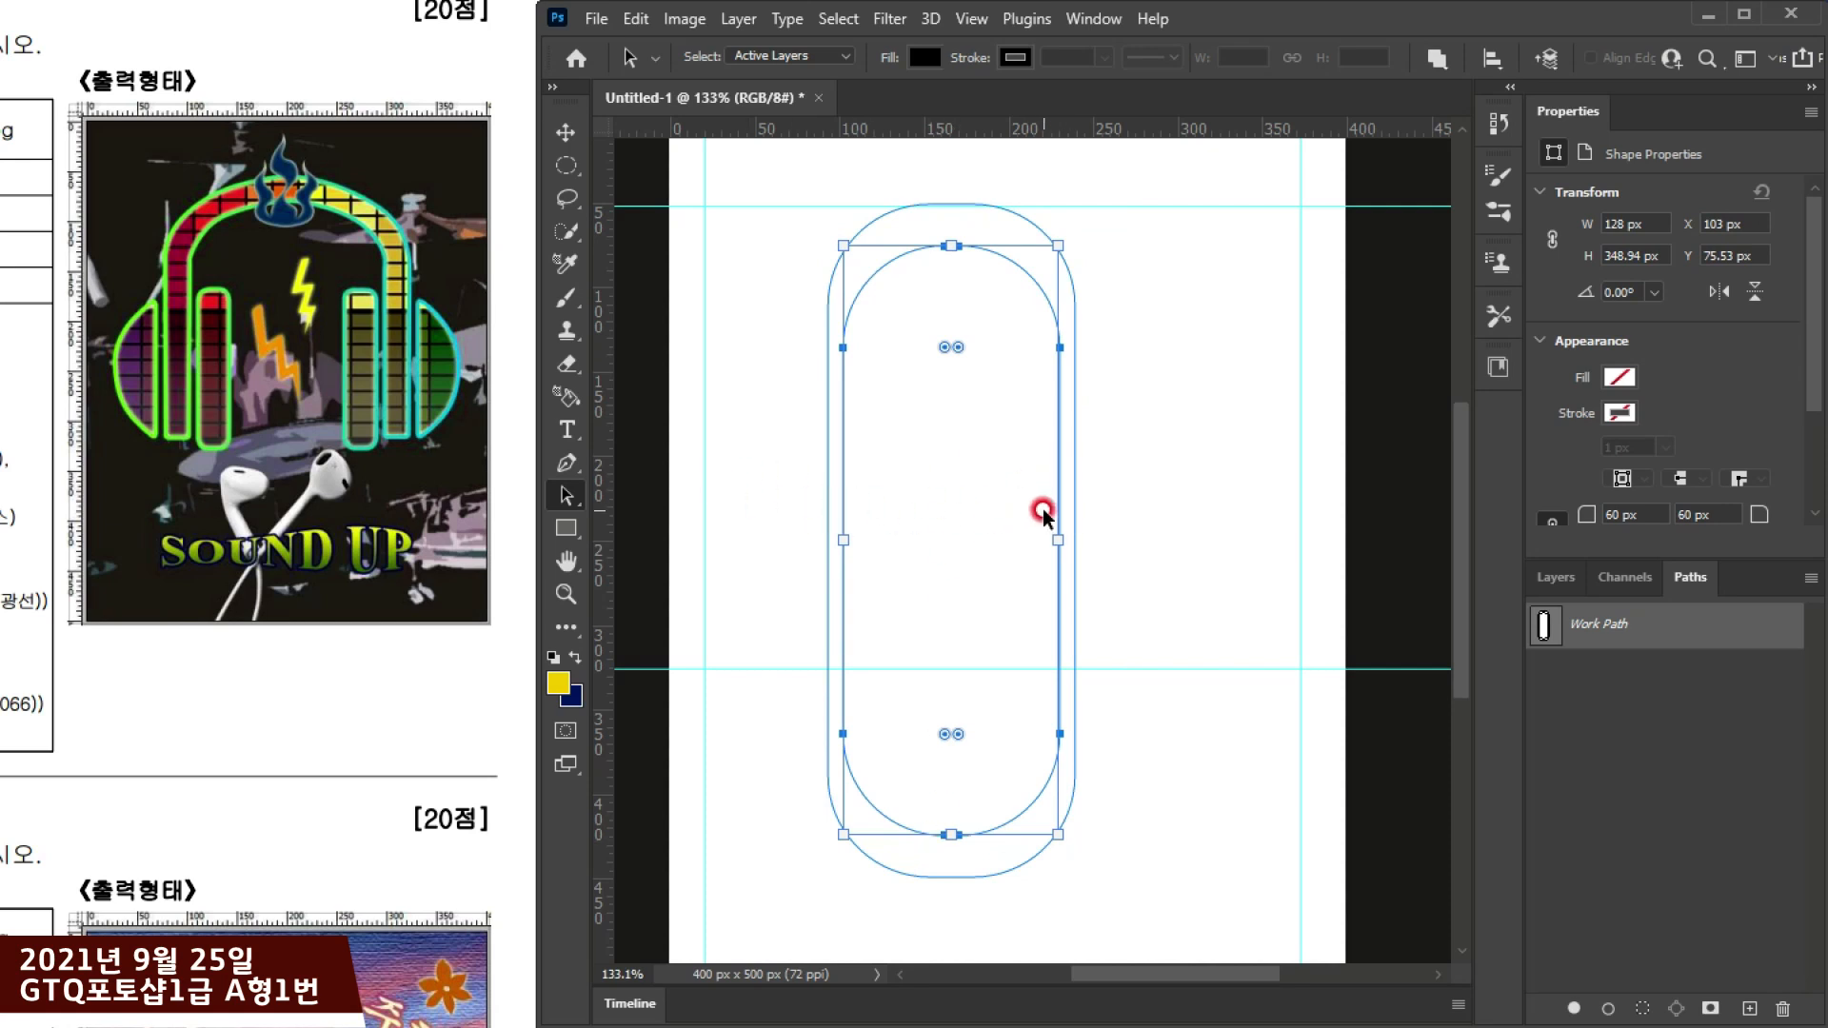
drag(1059, 539, 1037, 546)
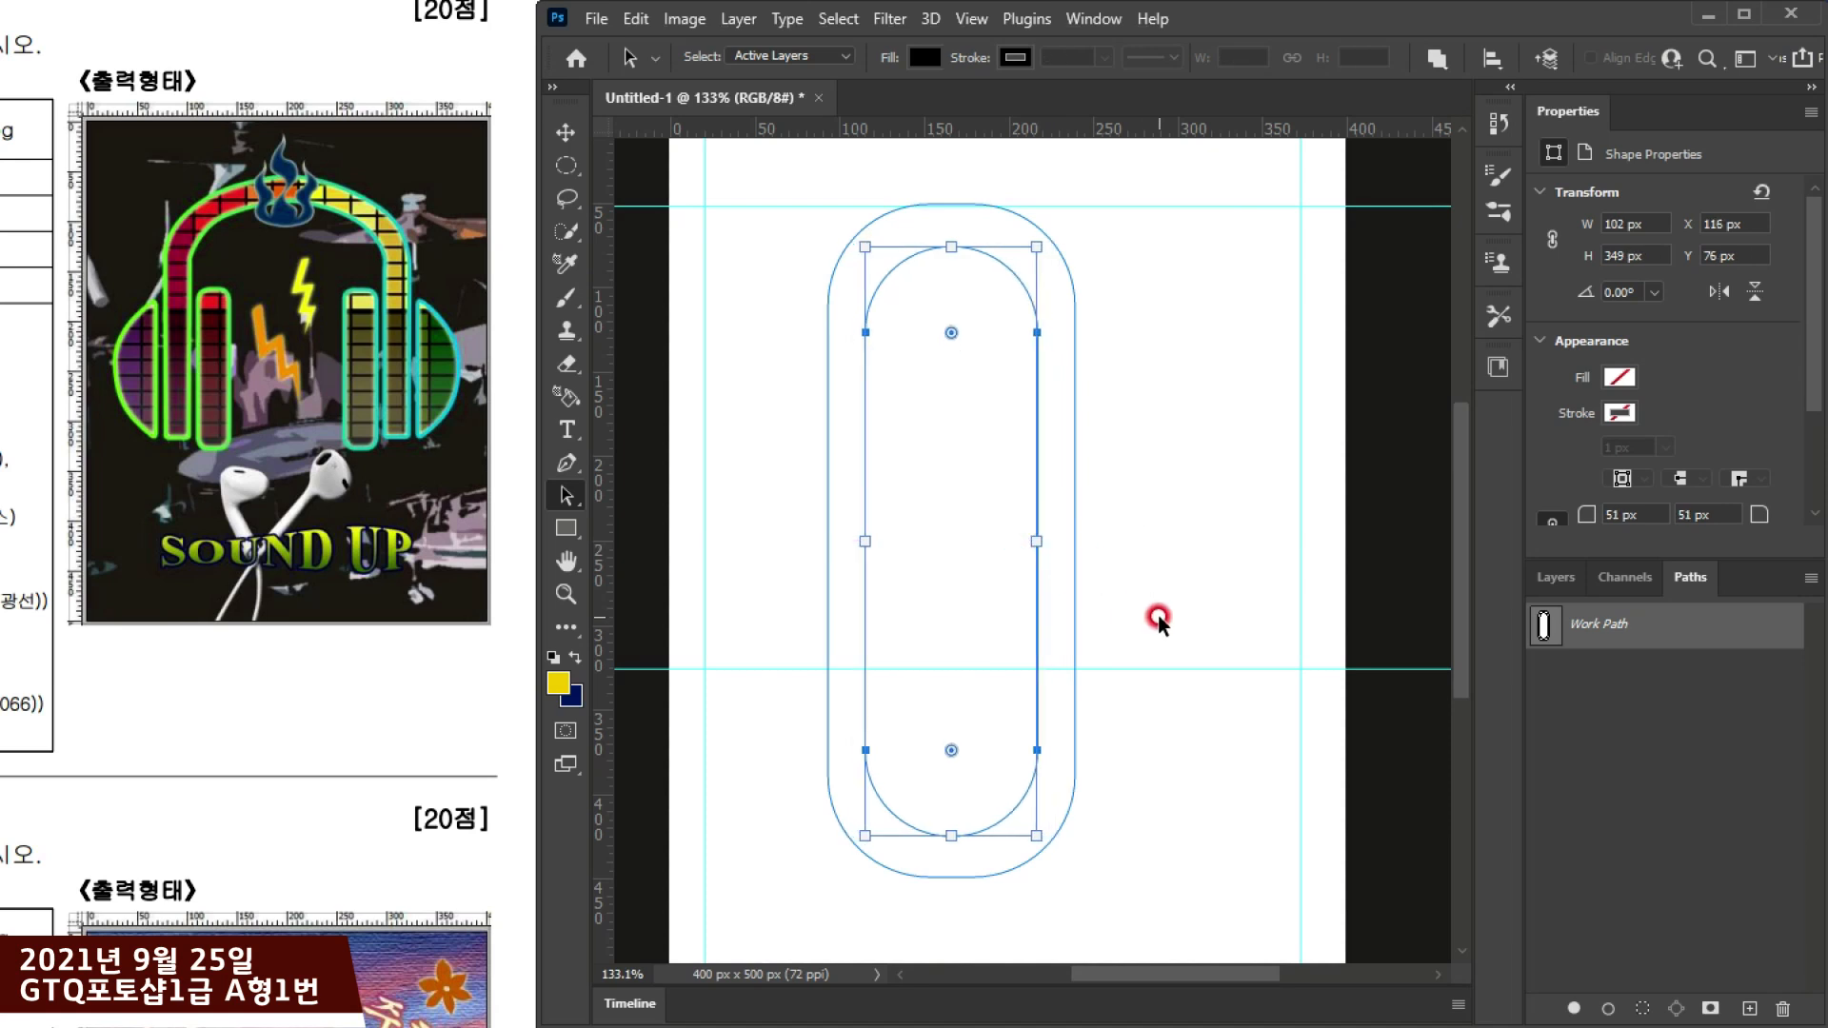
click(1157, 619)
Step: Set both the outer and inner rounded rectangle paths to Exclude Overlapping Shapes
click(1036, 229)
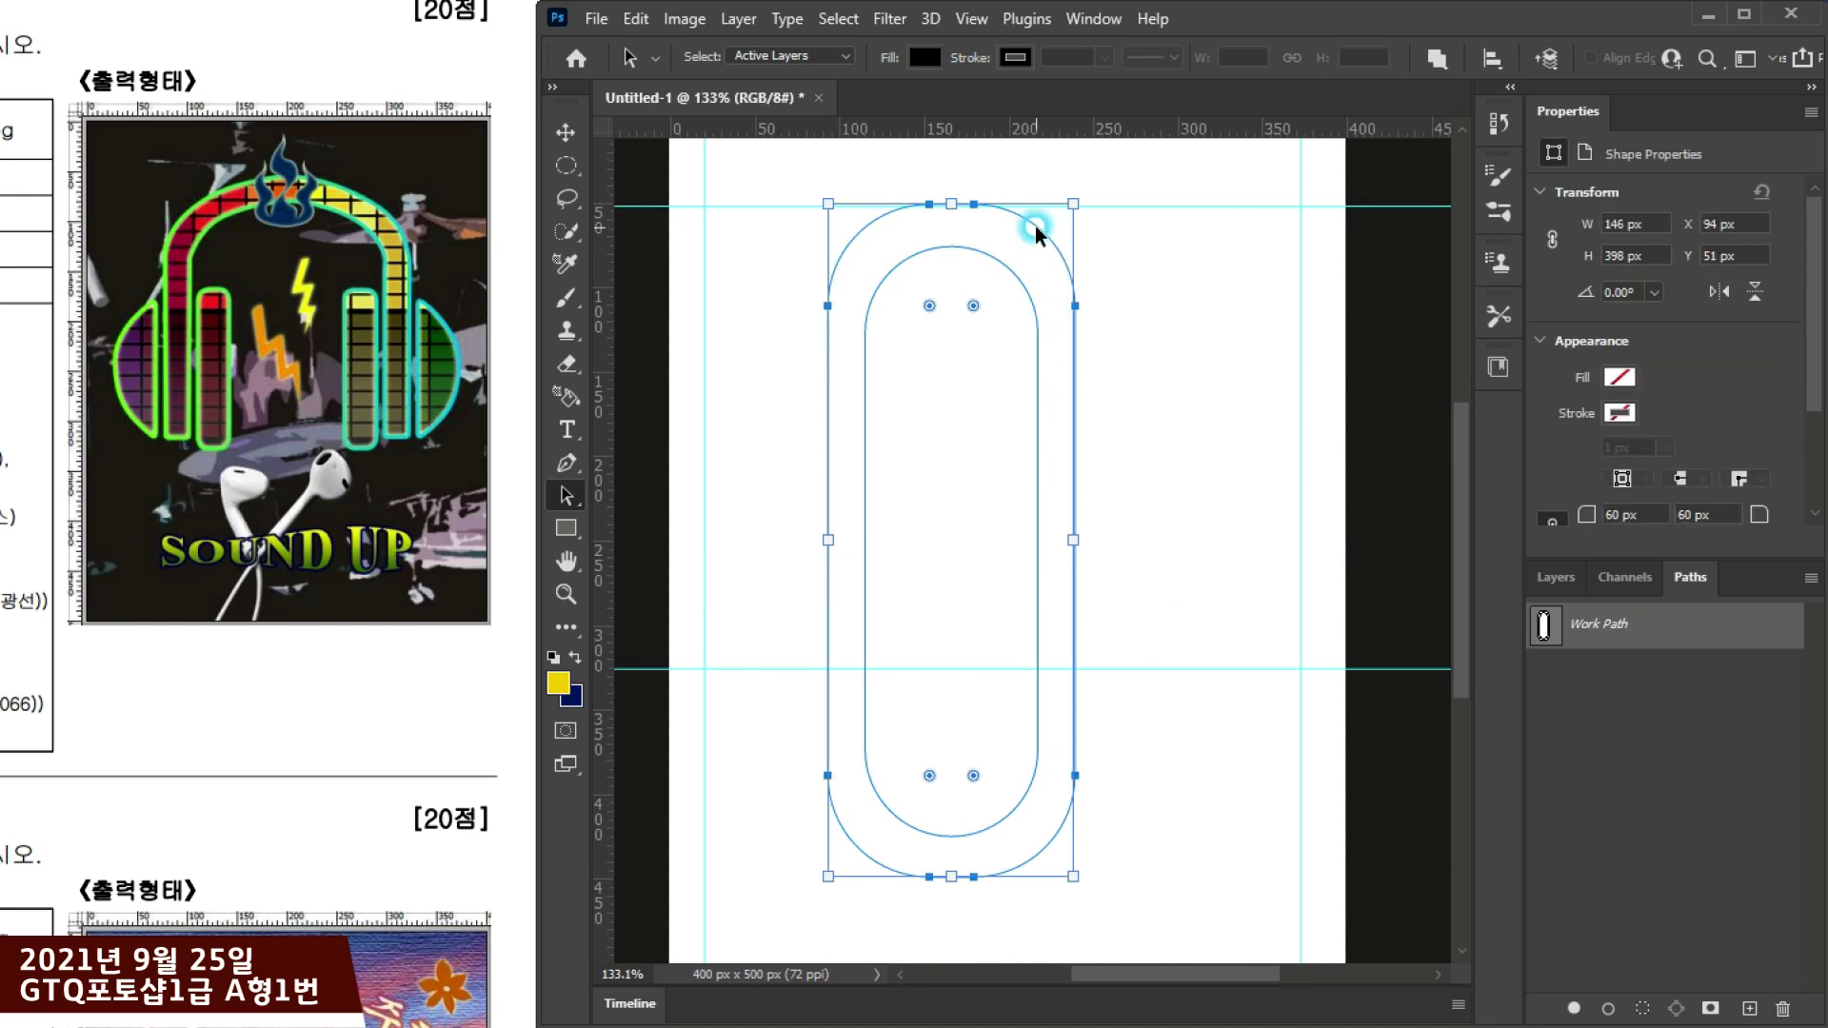
click(1015, 284)
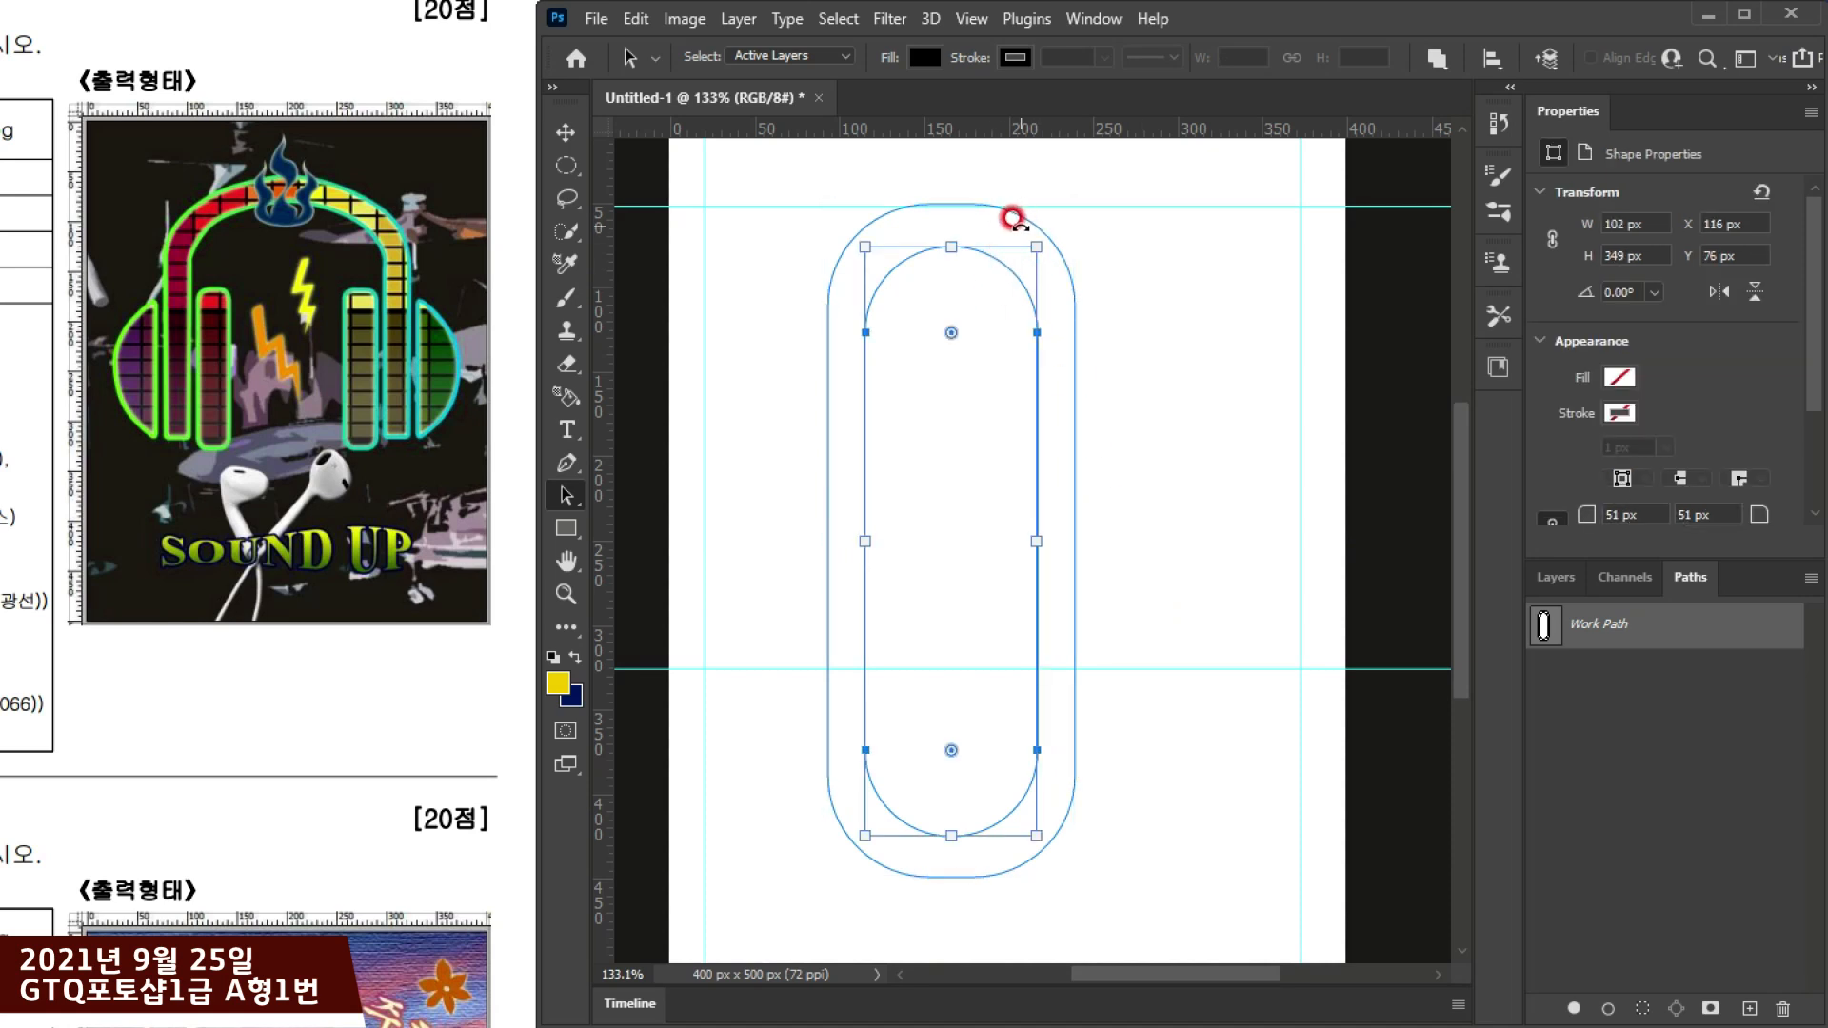
click(1077, 305)
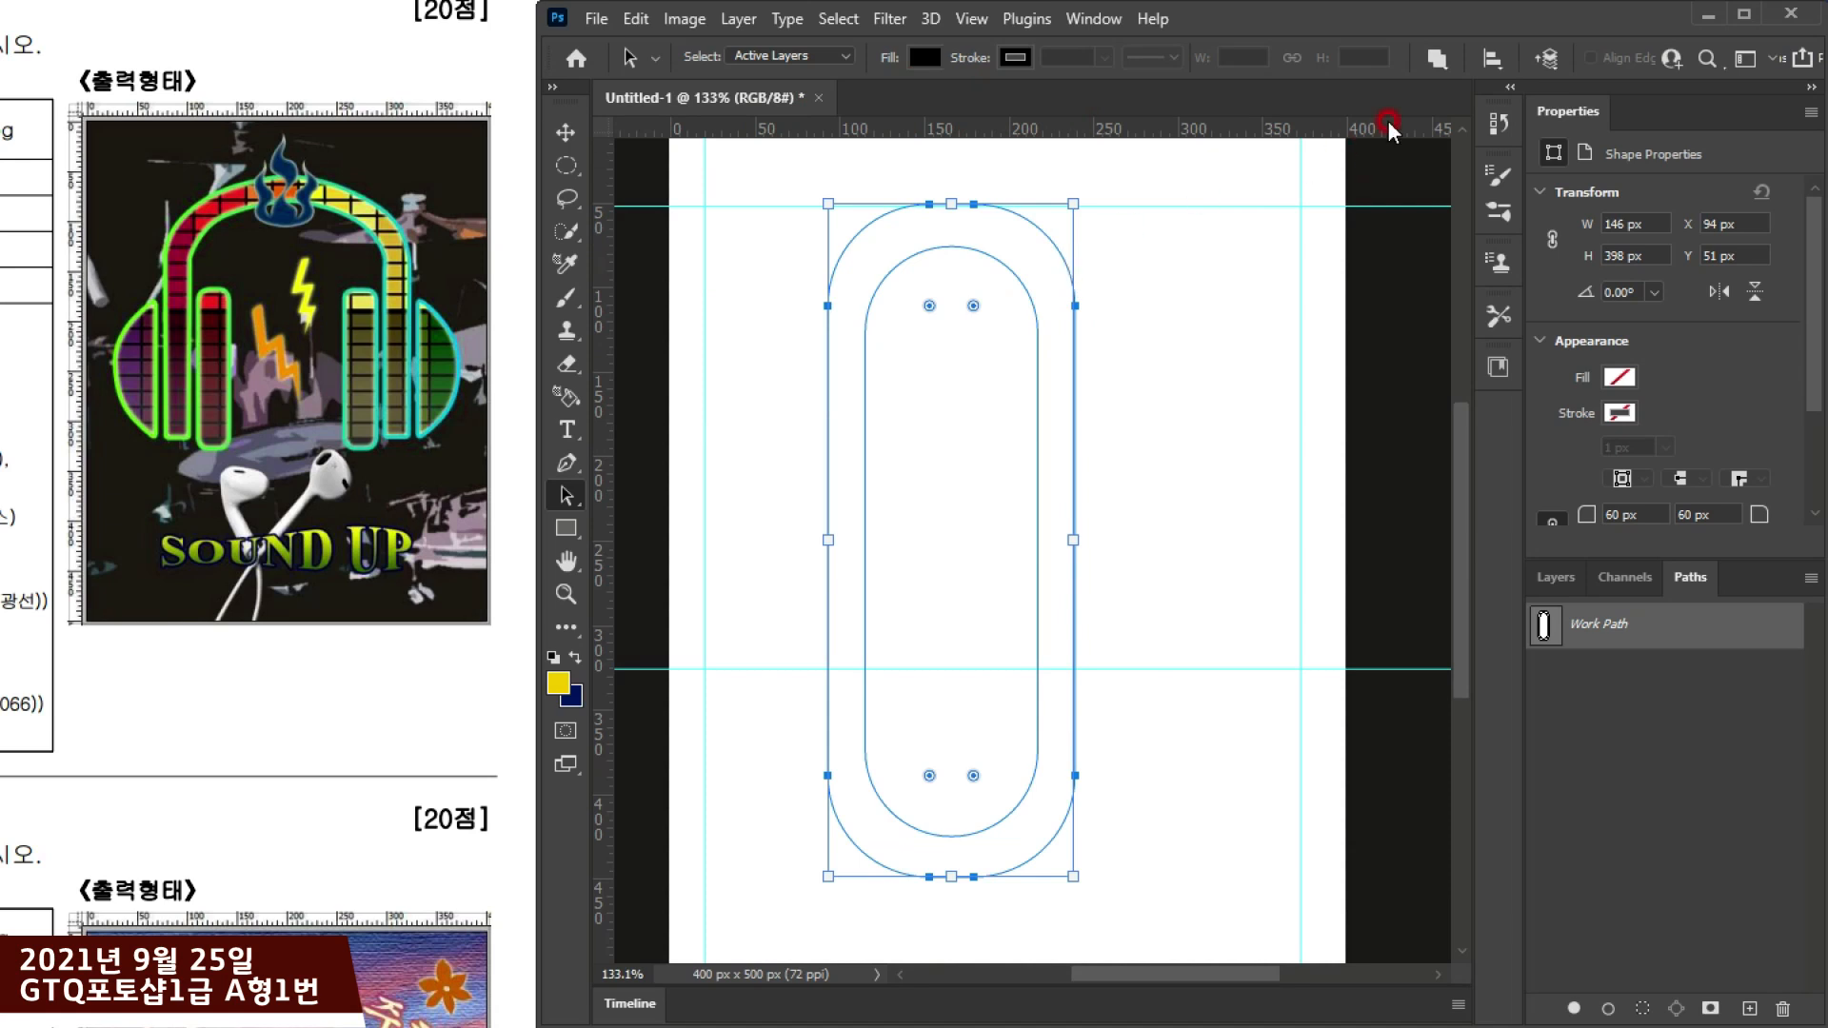
click(1437, 58)
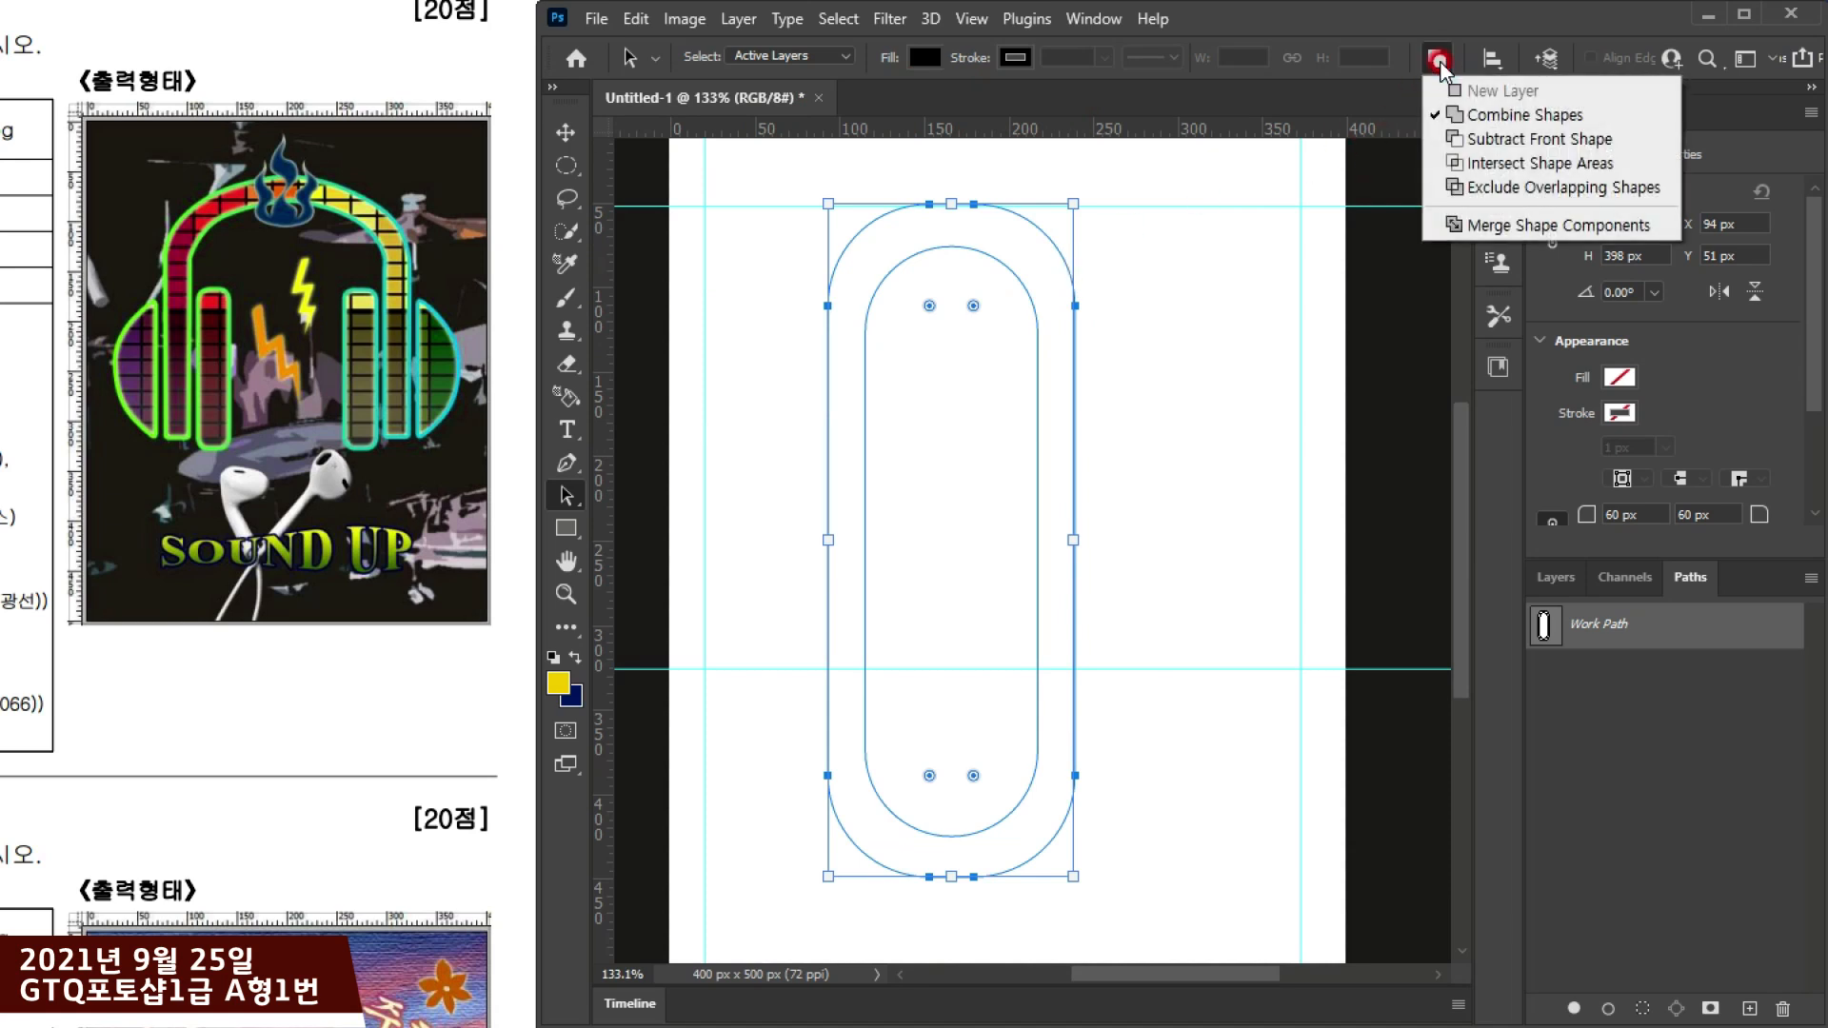
click(1478, 188)
click(1066, 514)
click(1437, 58)
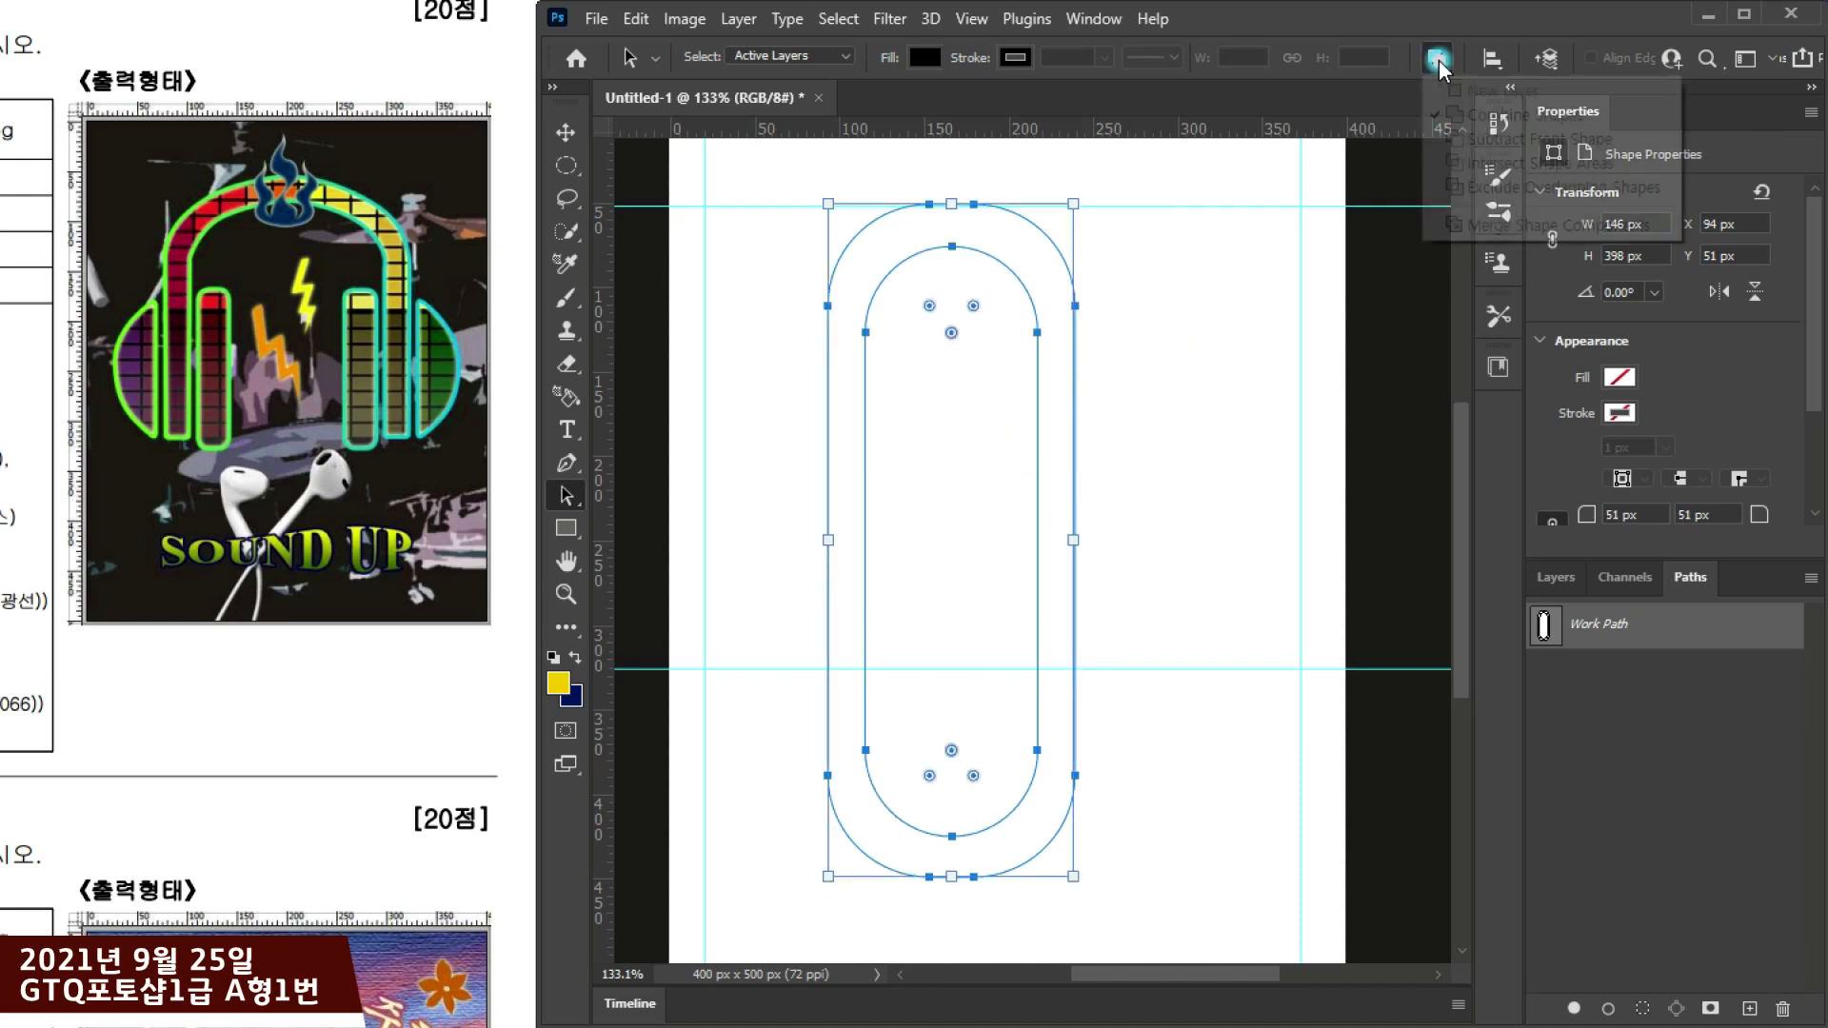
click(1443, 187)
click(1224, 695)
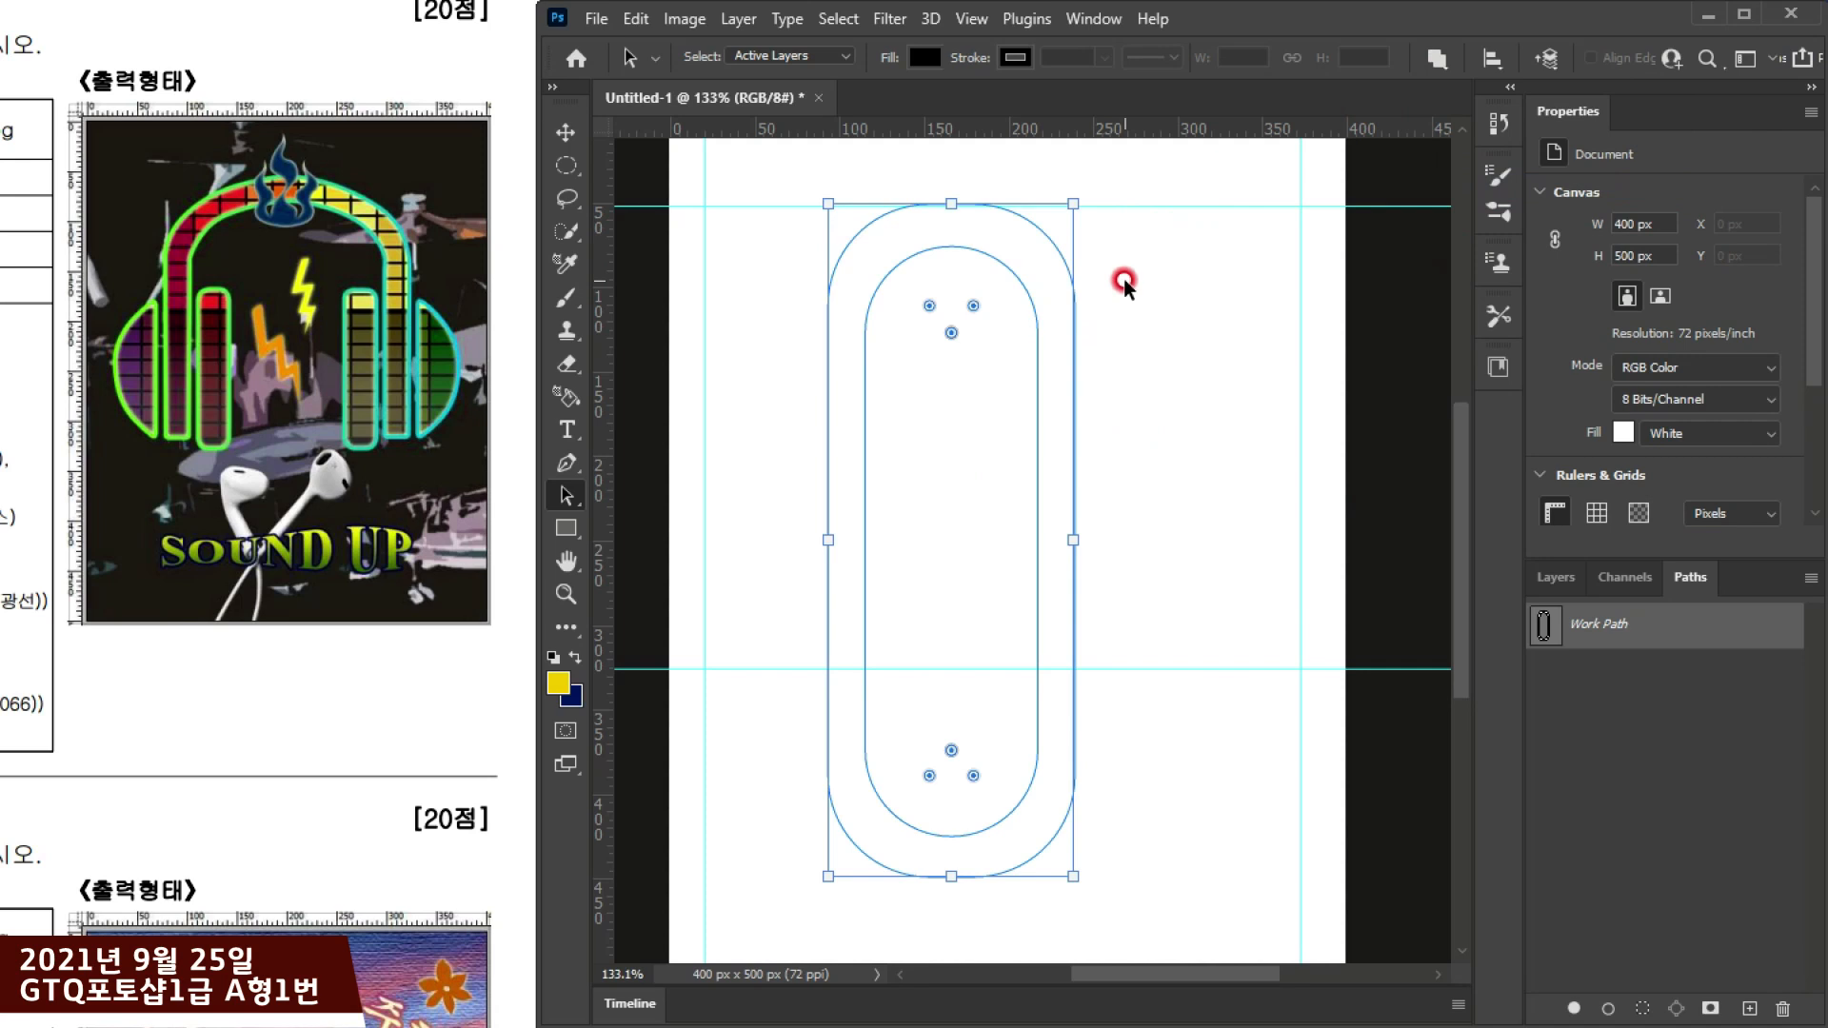
click(1073, 286)
click(1437, 61)
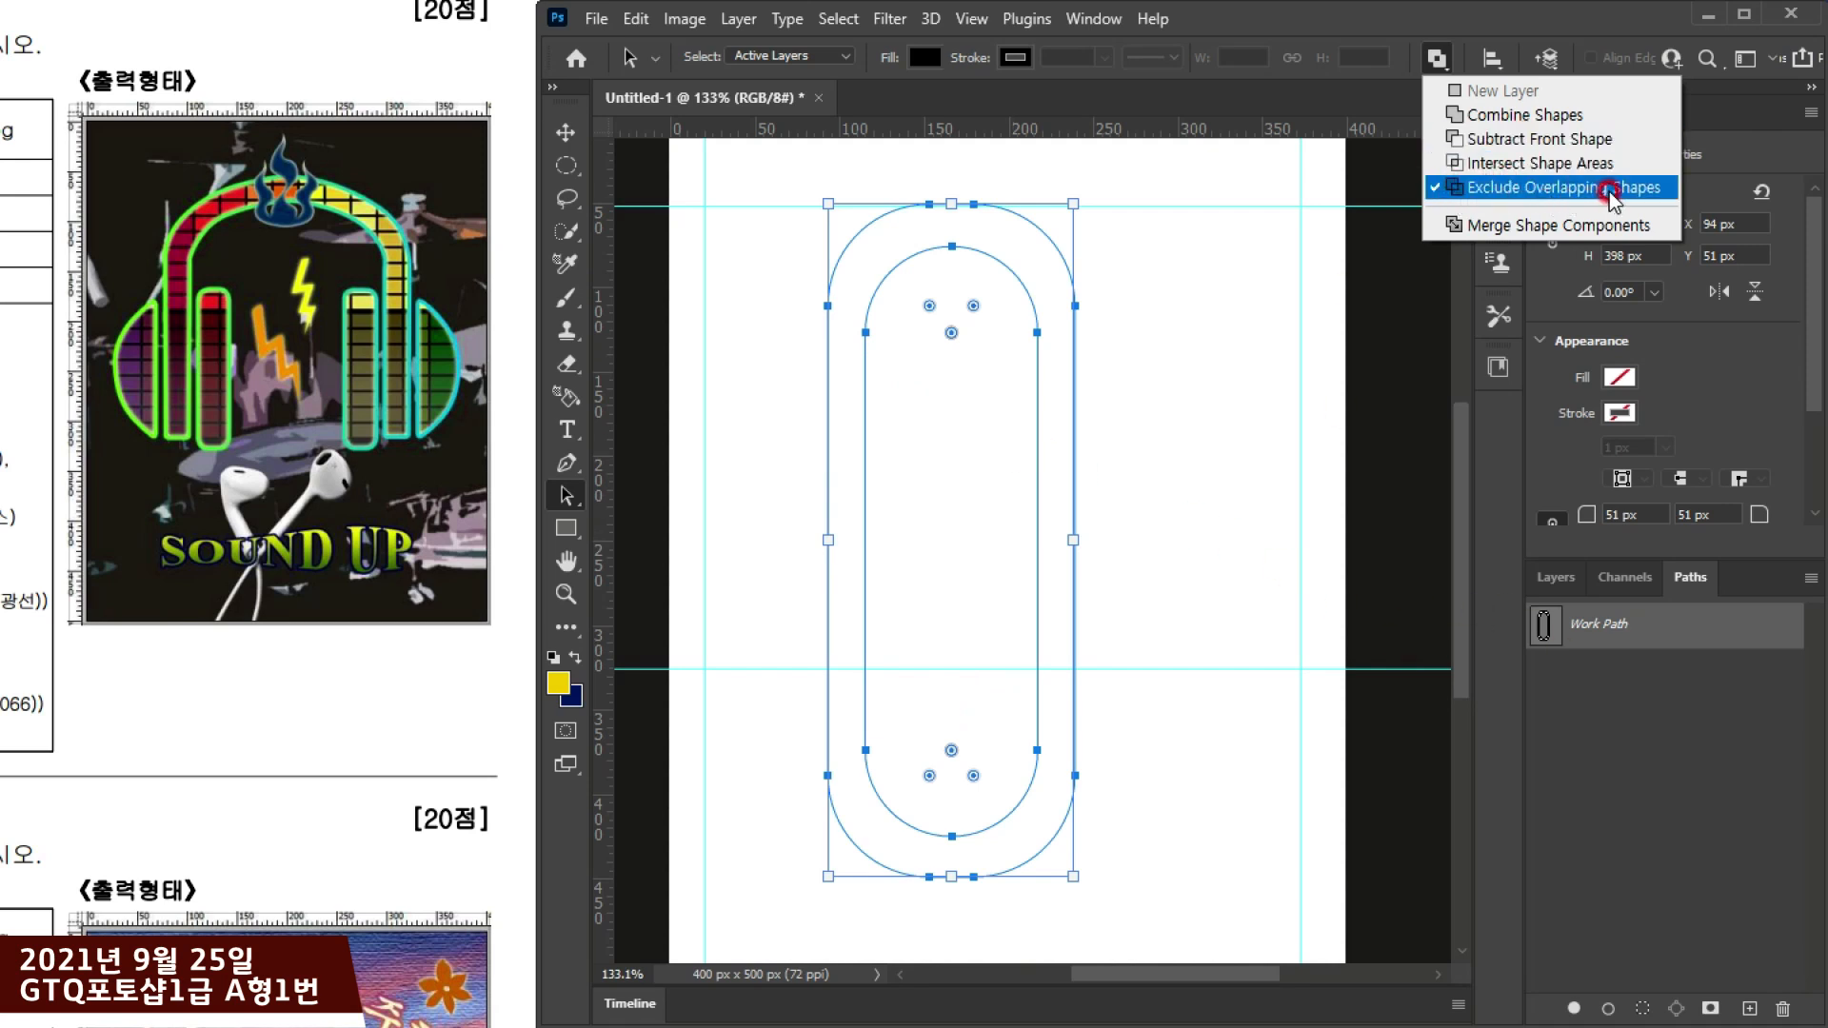
click(1228, 492)
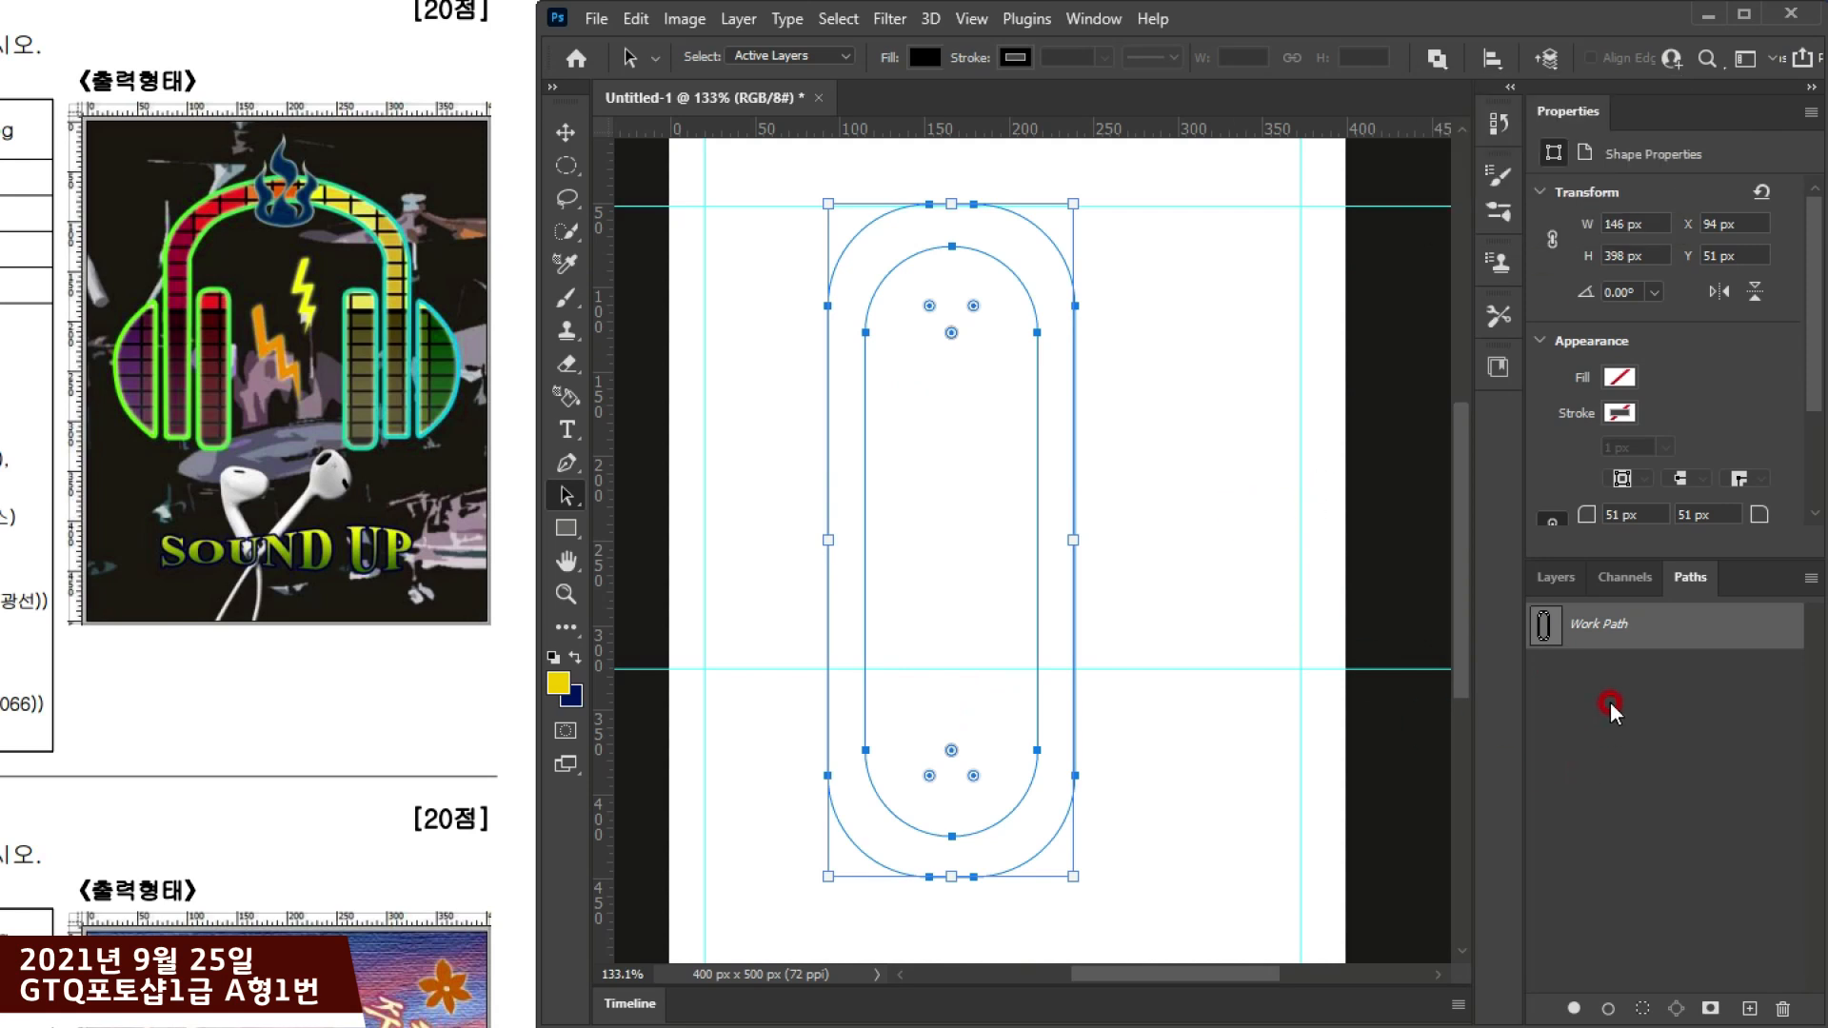
Step: Preview the work path by loading it as a selection, clear the selection, and show the path again
click(1686, 597)
click(1551, 642)
ctrl+click(1542, 628)
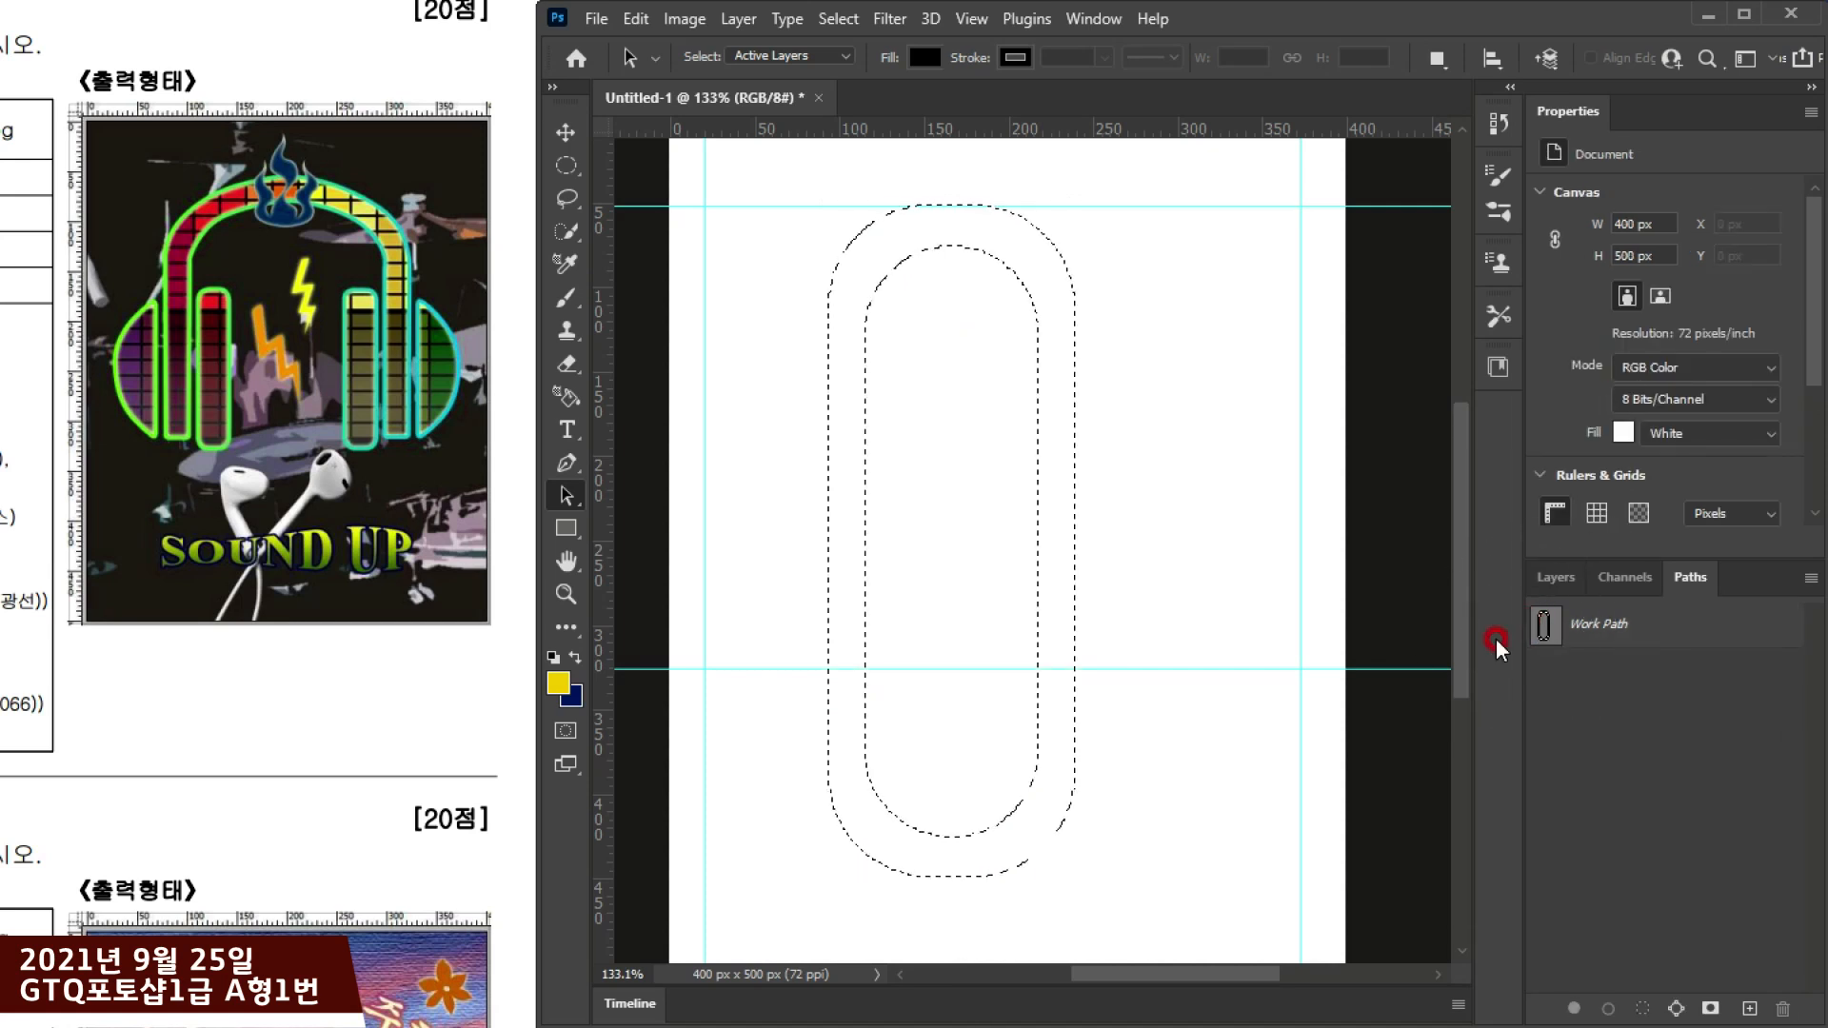
key(ctrl+d)
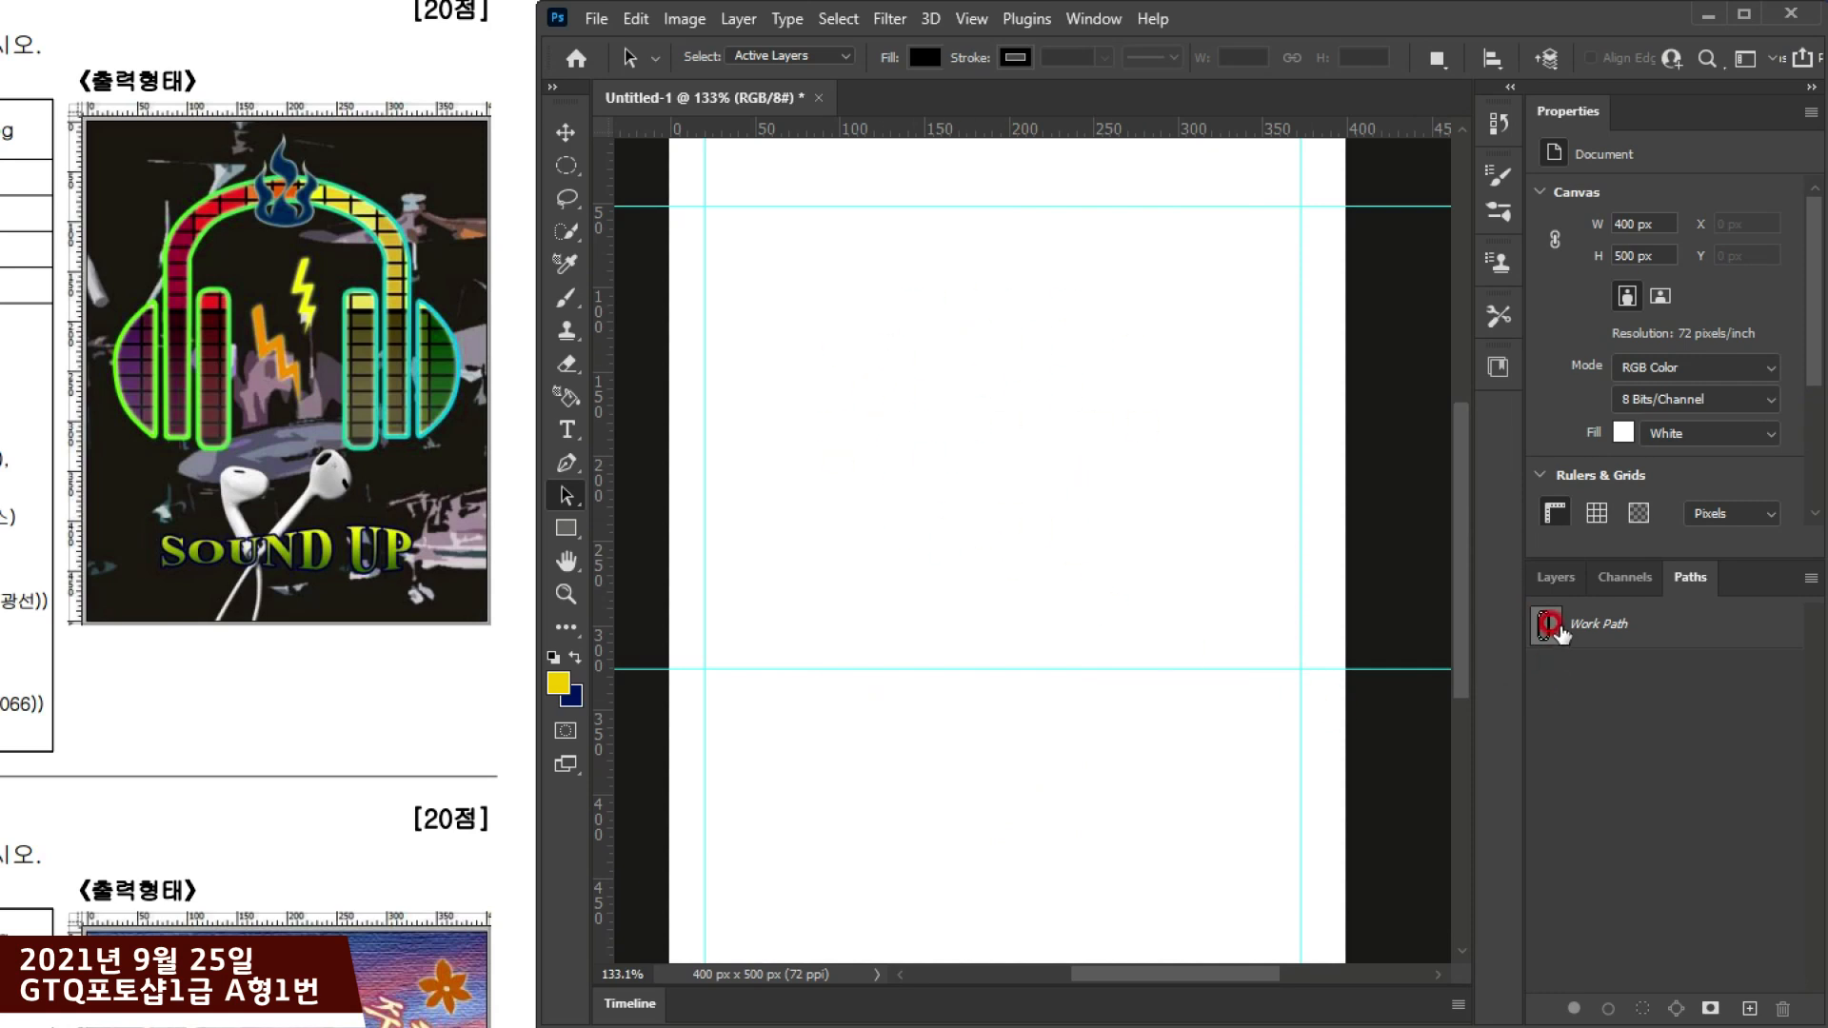
click(1560, 629)
click(1561, 628)
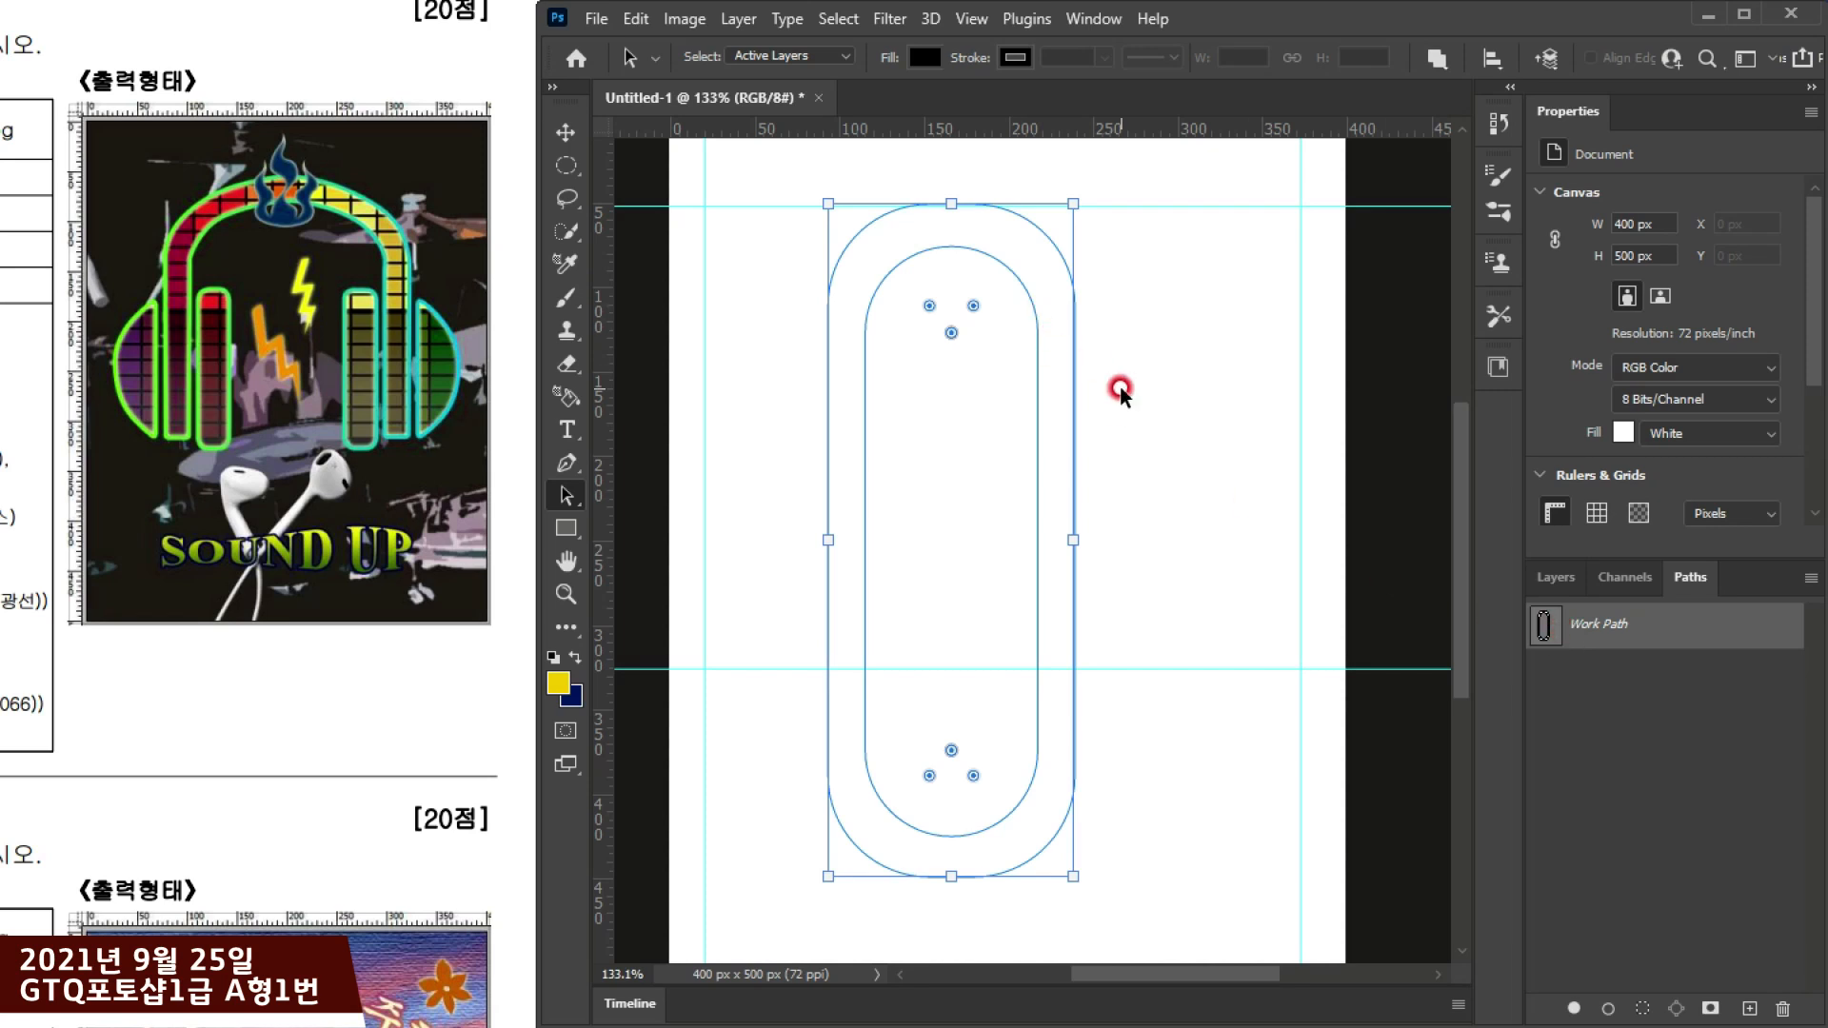
Step: Set the outer rounded rectangle path to Combine Shapes and the inner one to Subtract Front Shape
click(1051, 238)
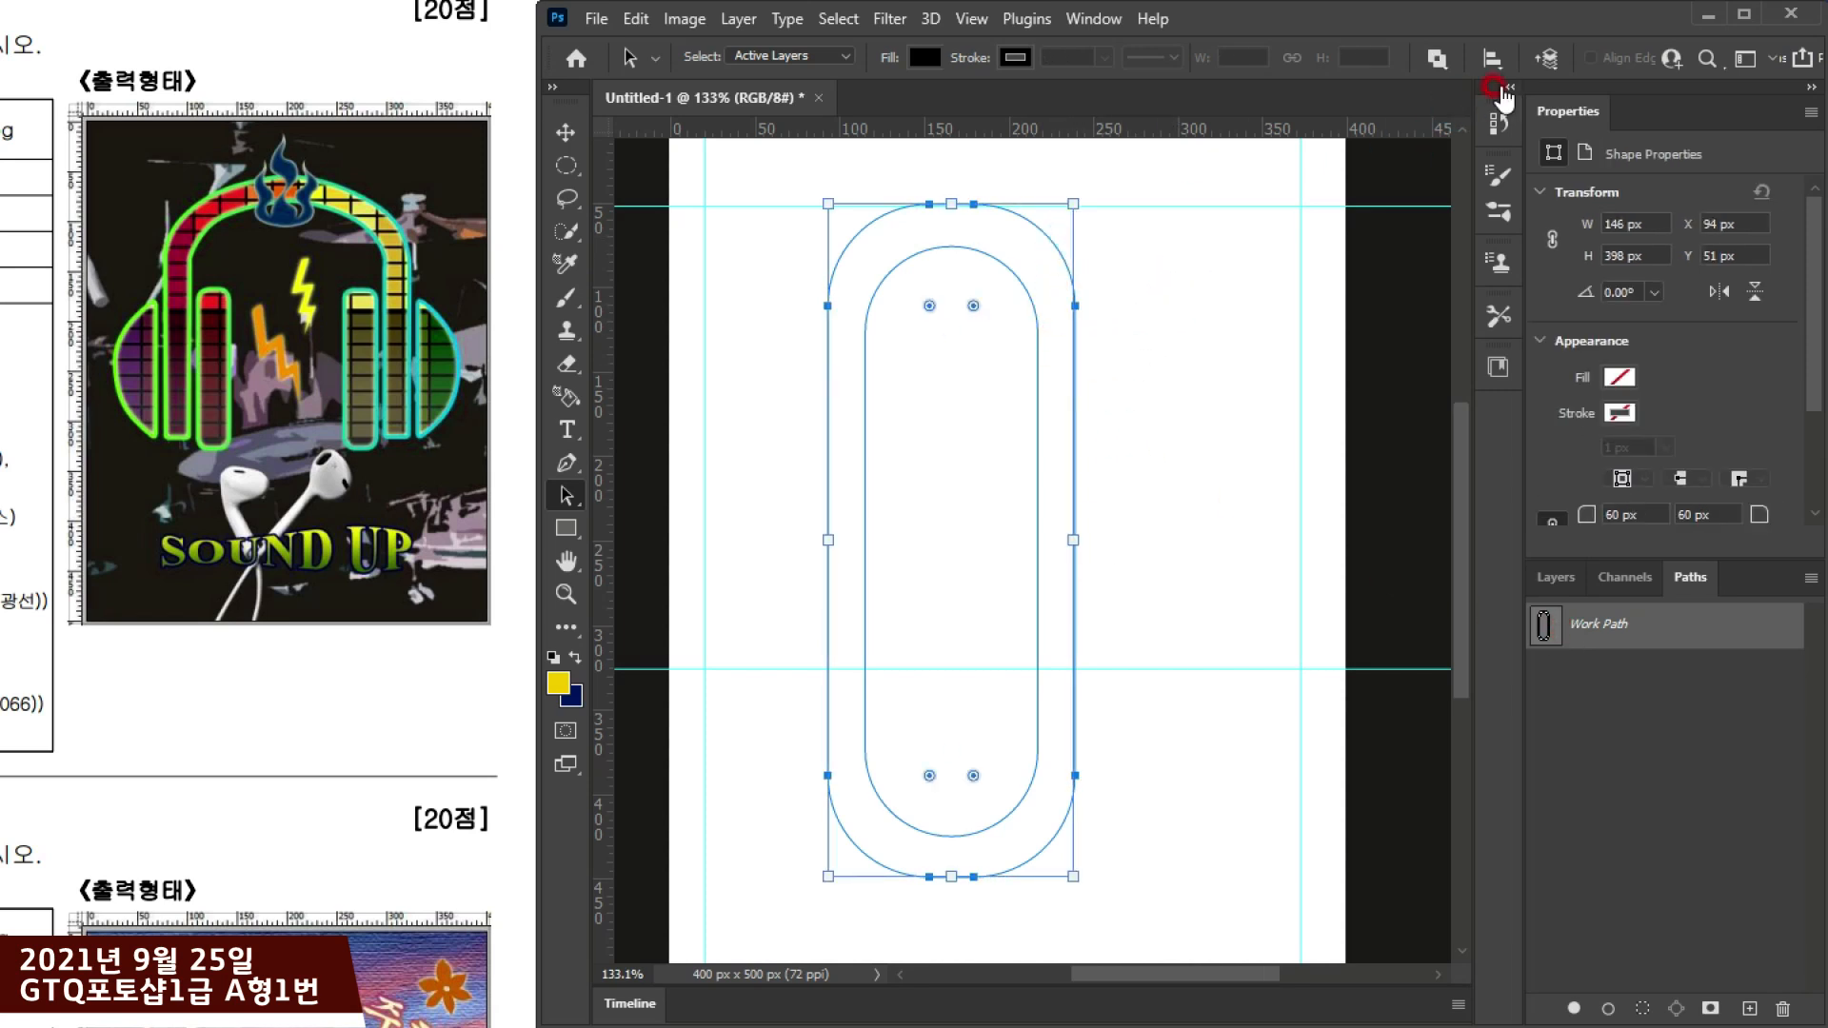
click(1438, 58)
click(1452, 114)
click(1042, 300)
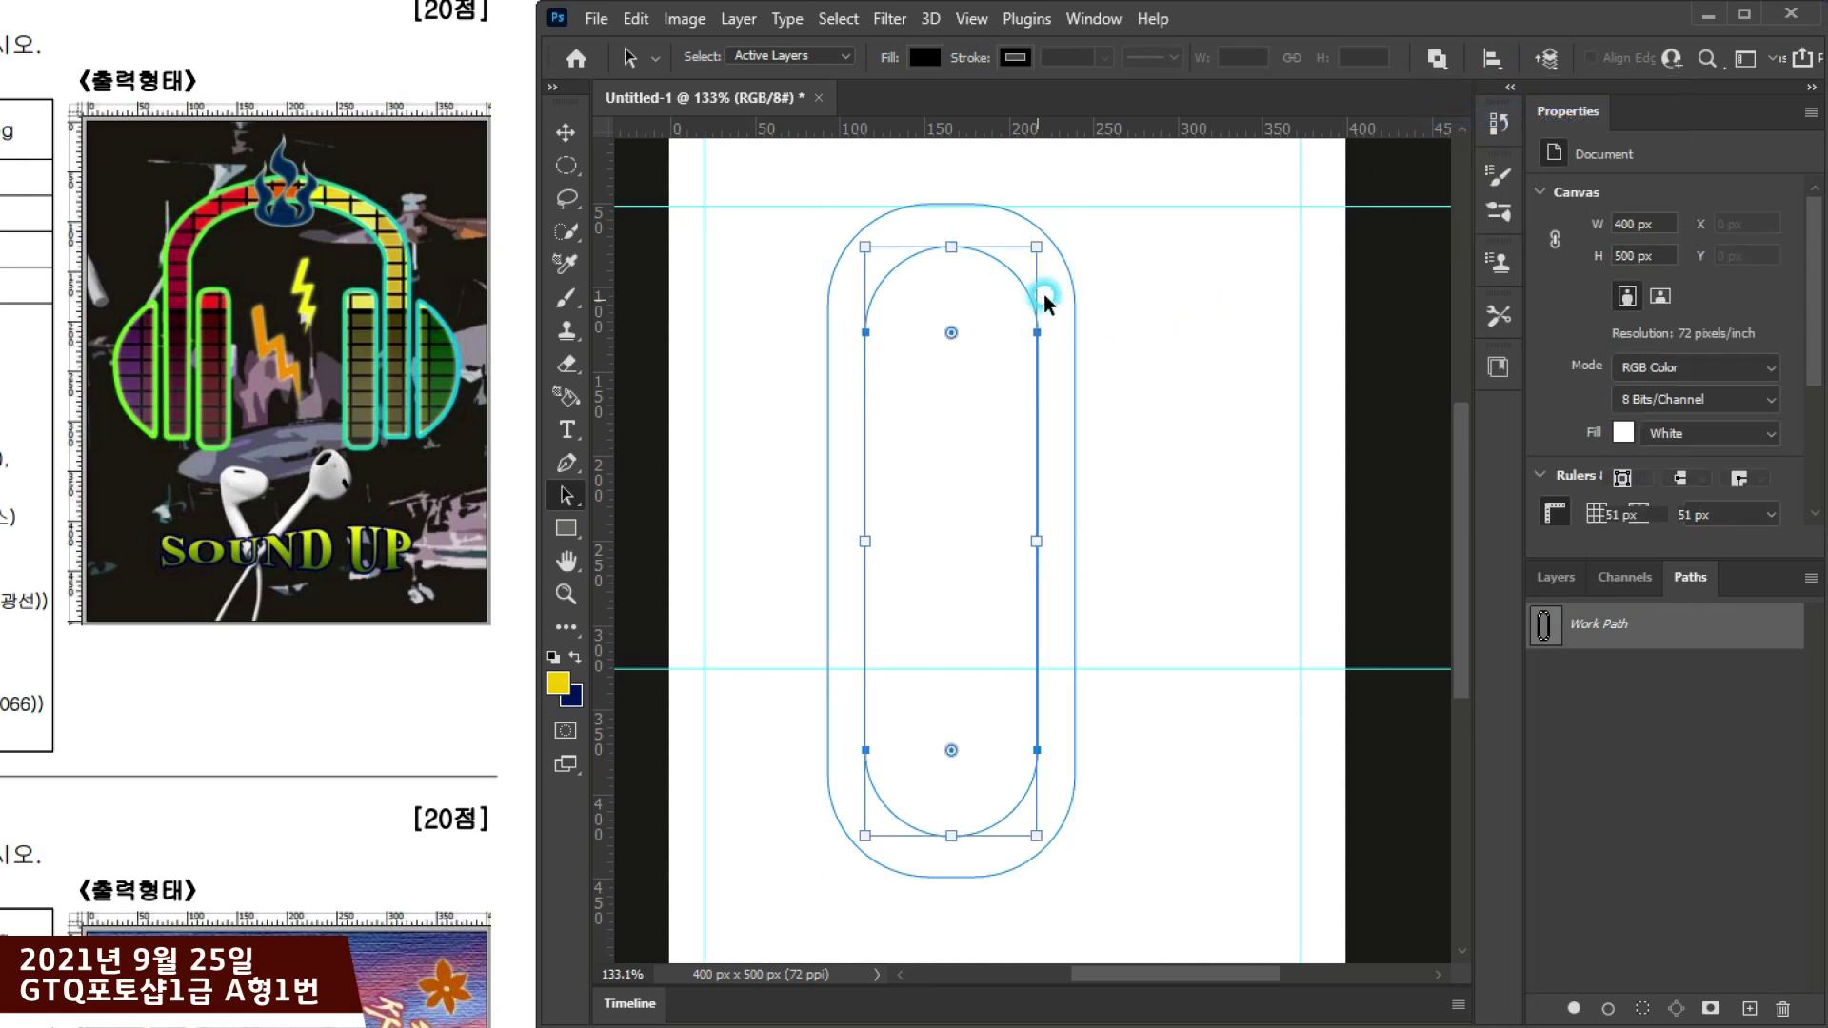
click(1438, 59)
click(1486, 139)
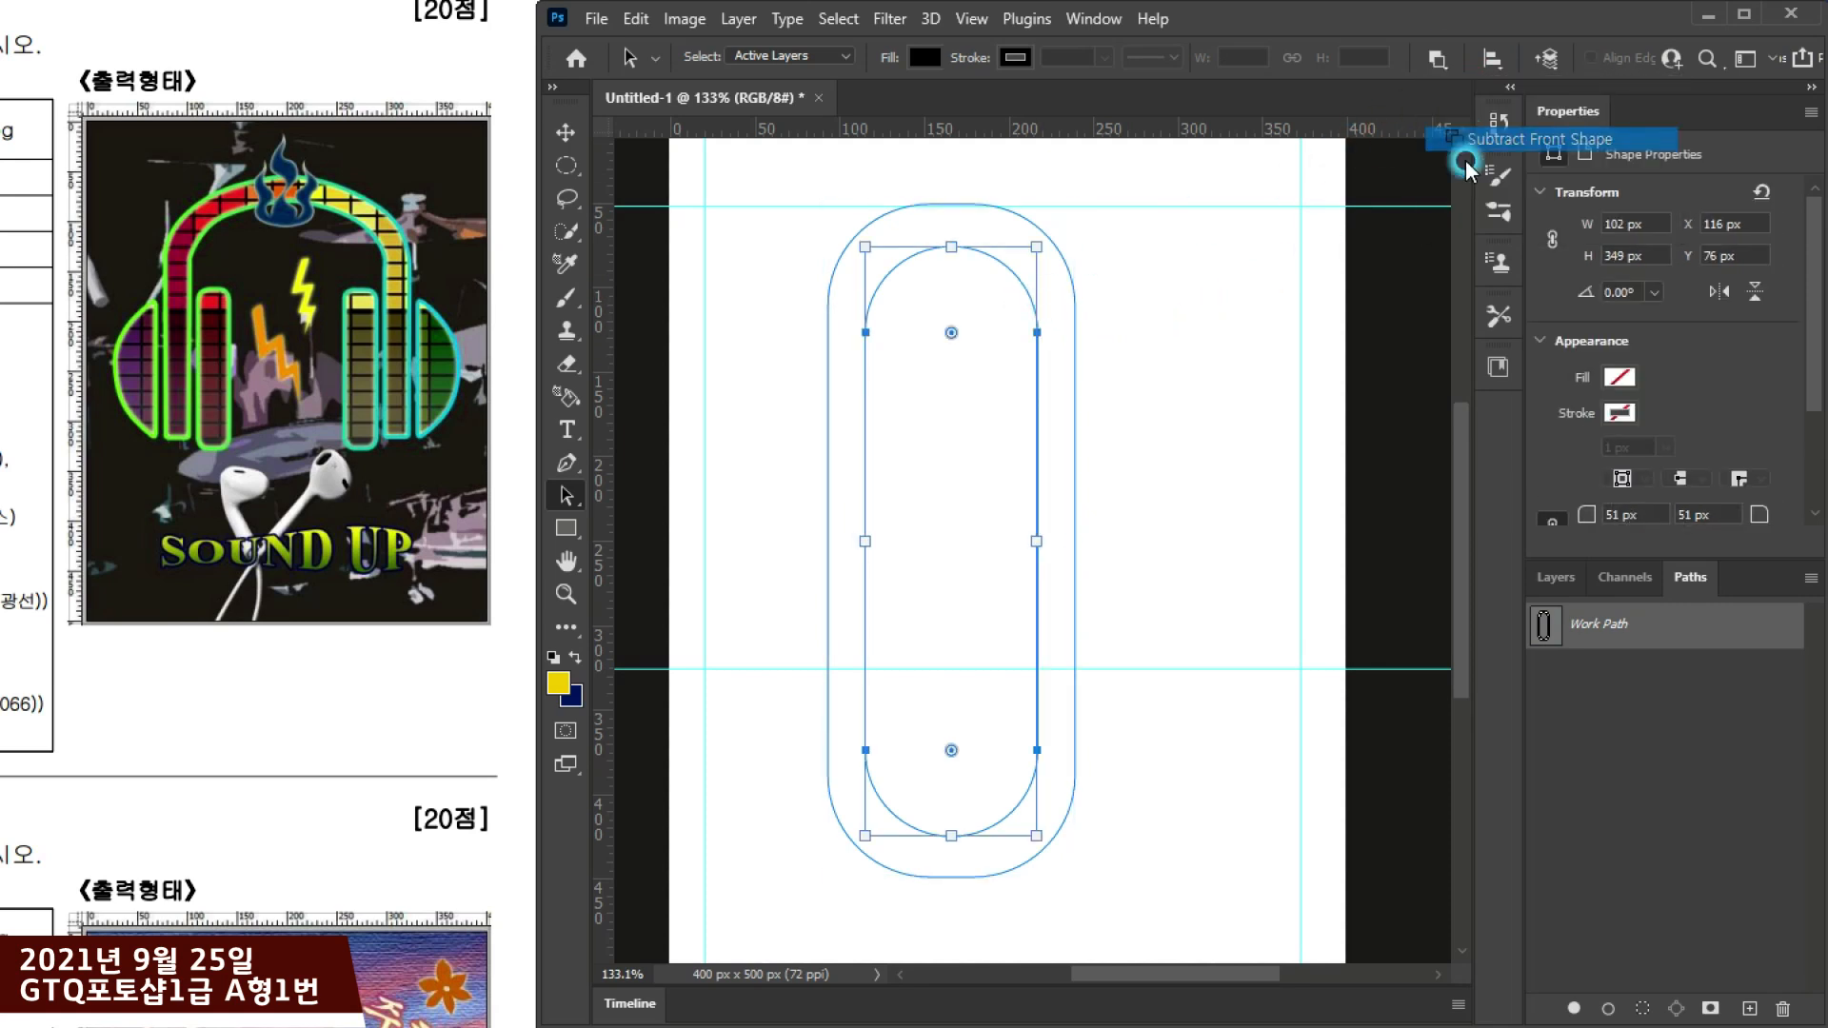
click(1167, 511)
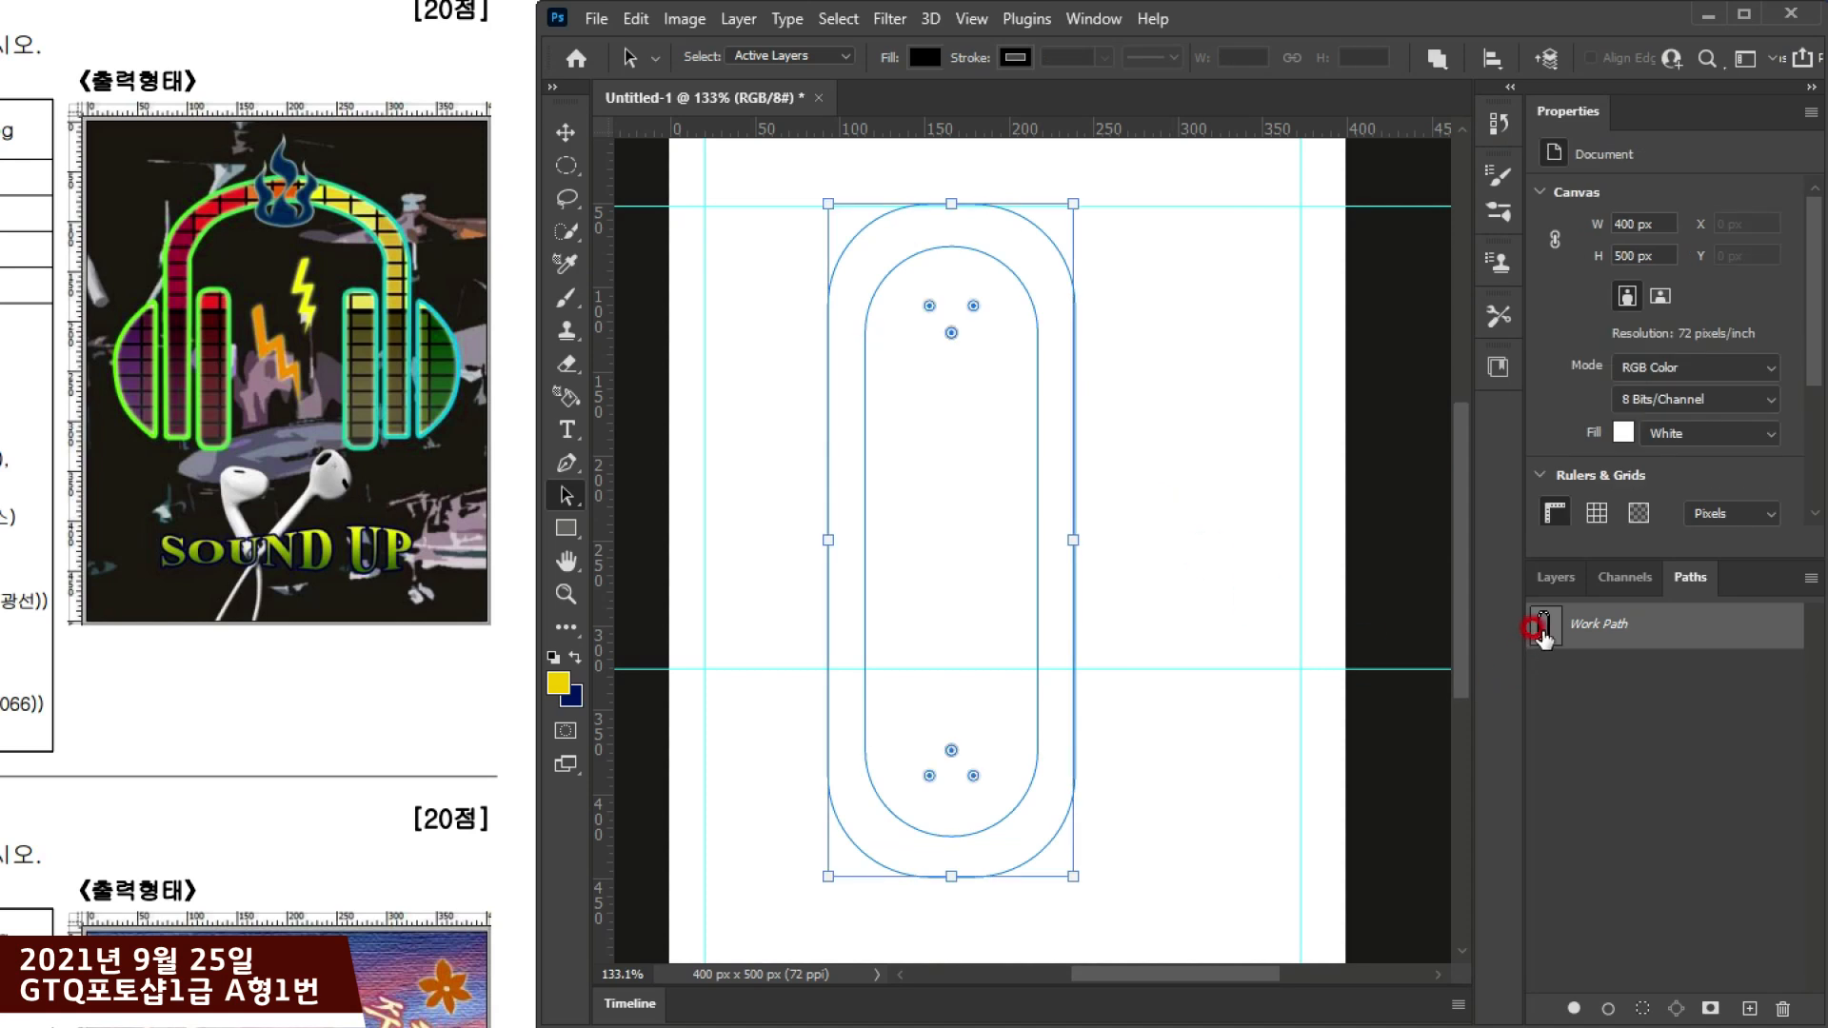
Step: Load the ring path as a selection to check the subtraction, deselect it, and redisplay the work path
ctrl+click(1542, 630)
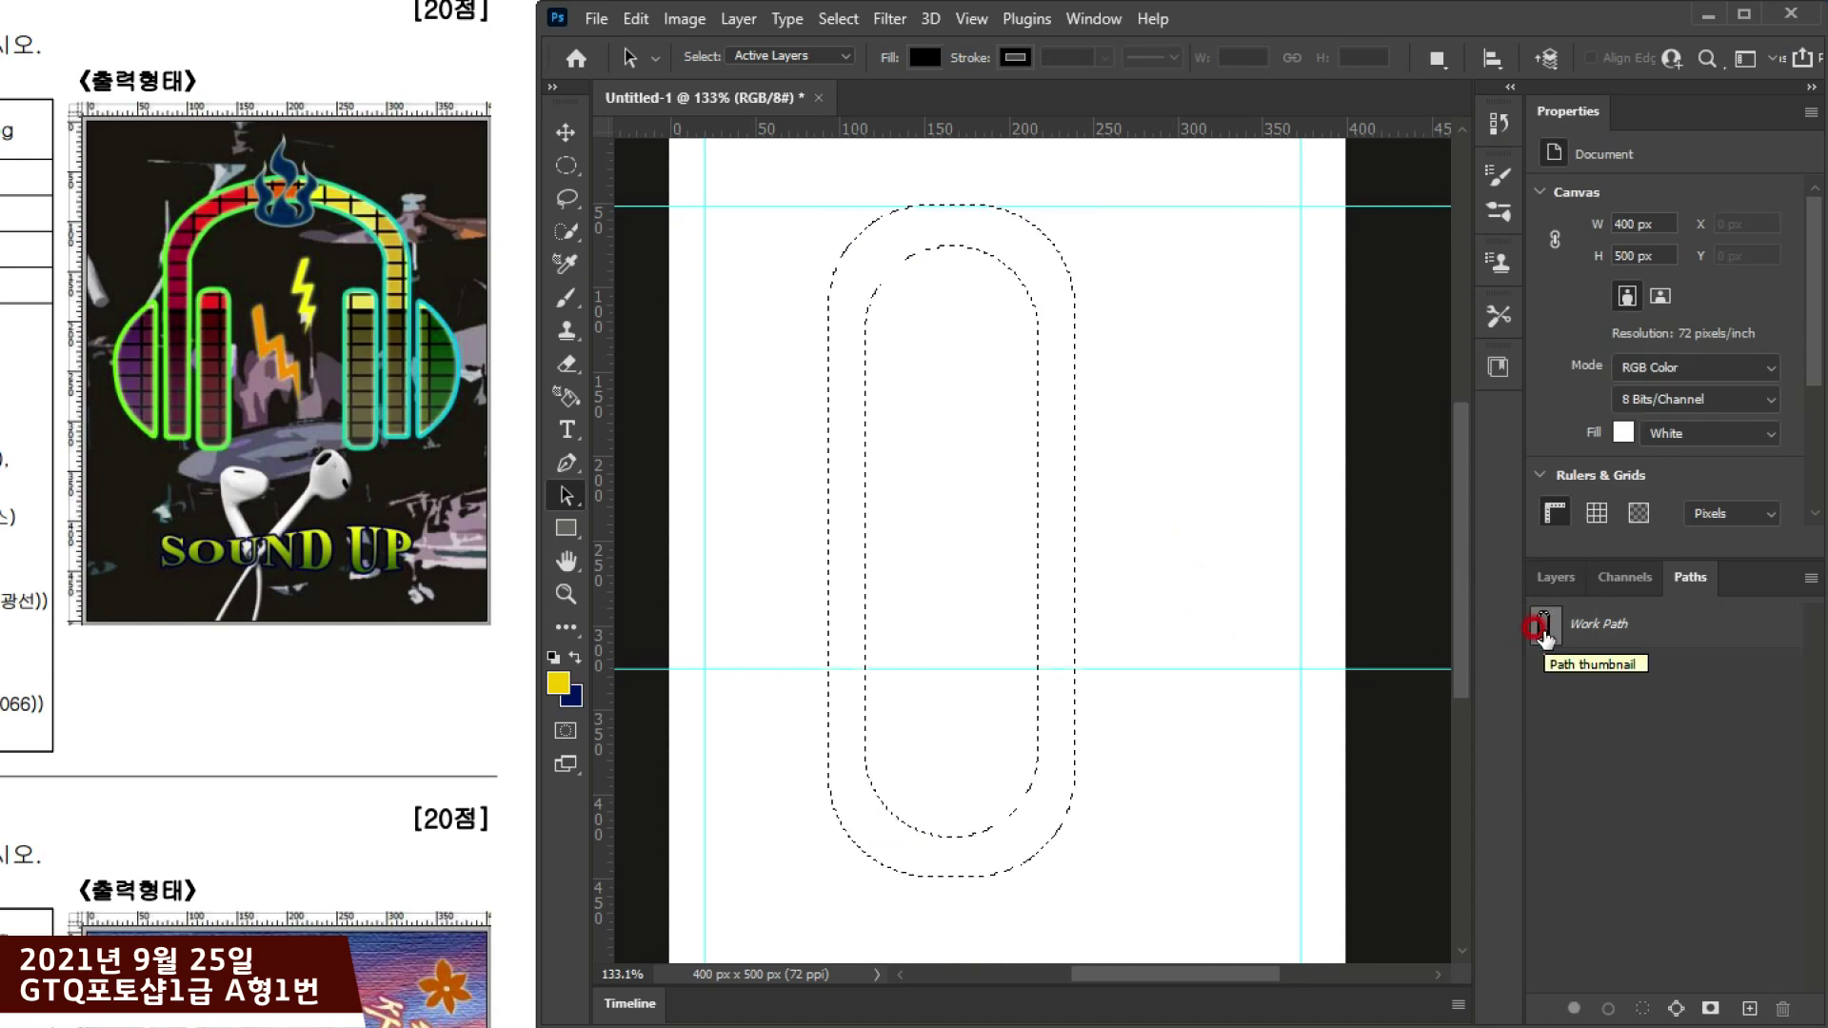
key(ctrl+d)
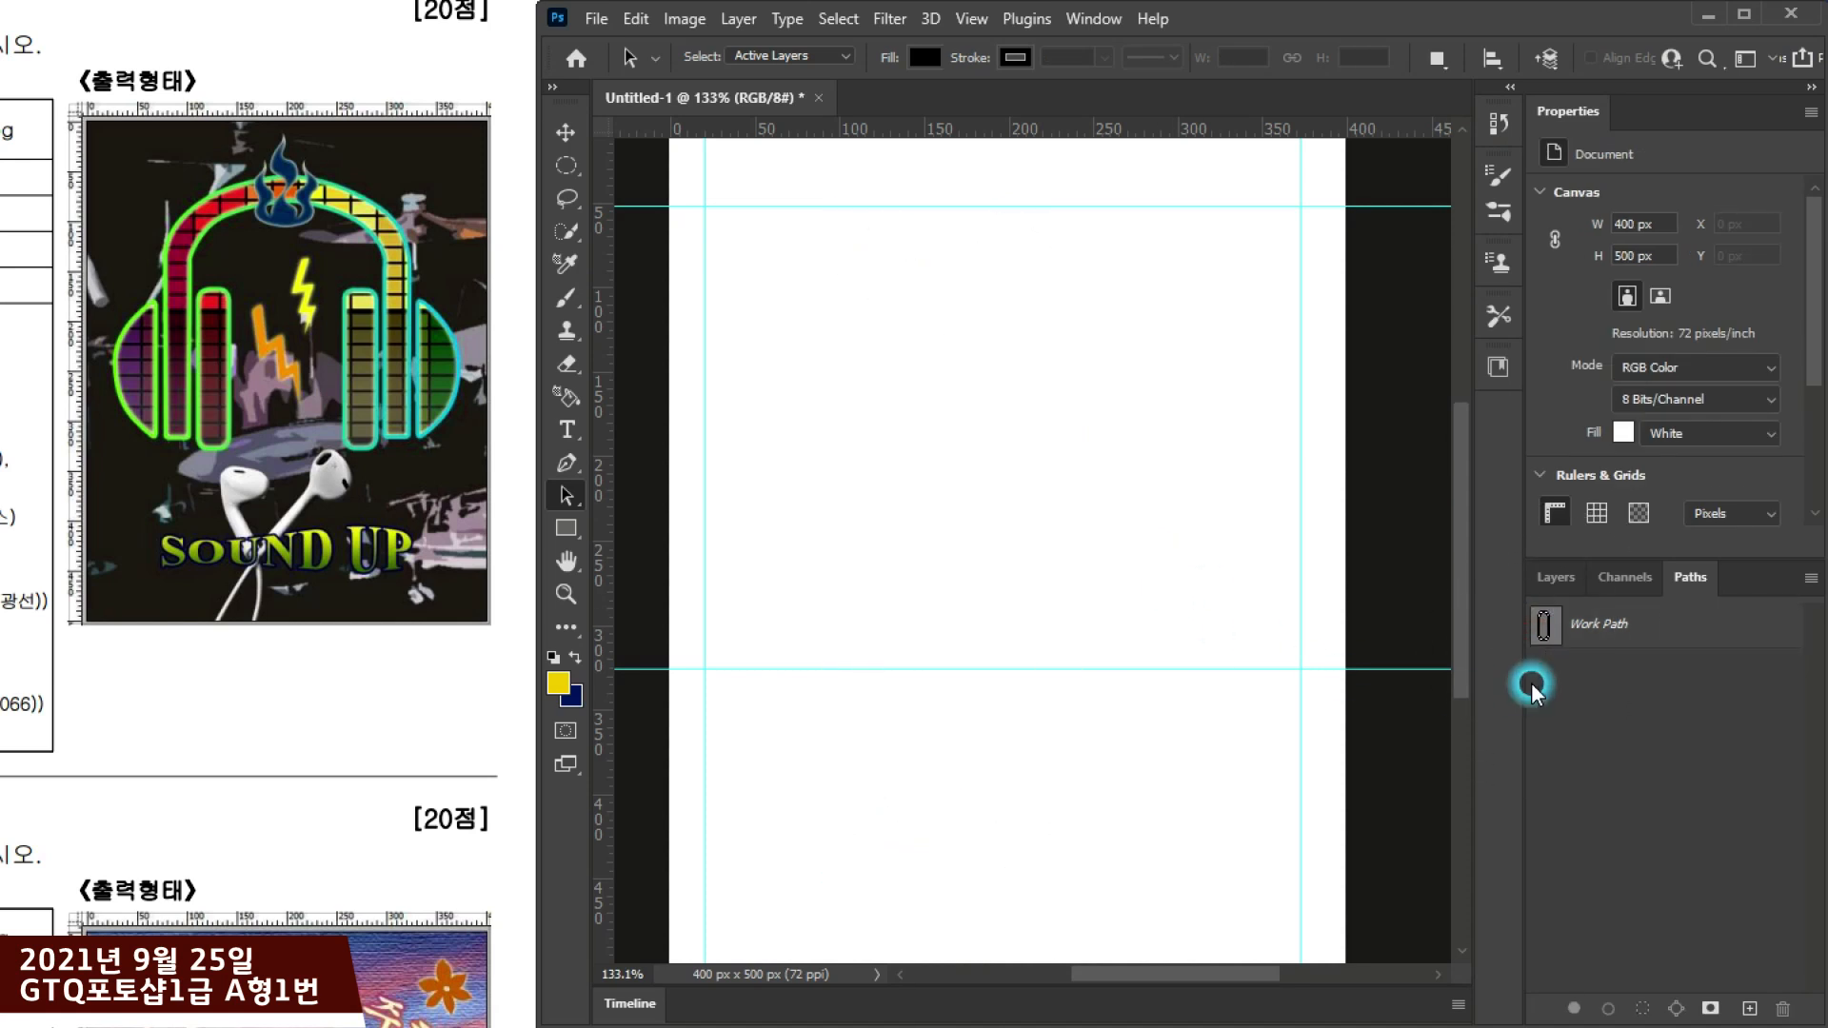
click(1542, 629)
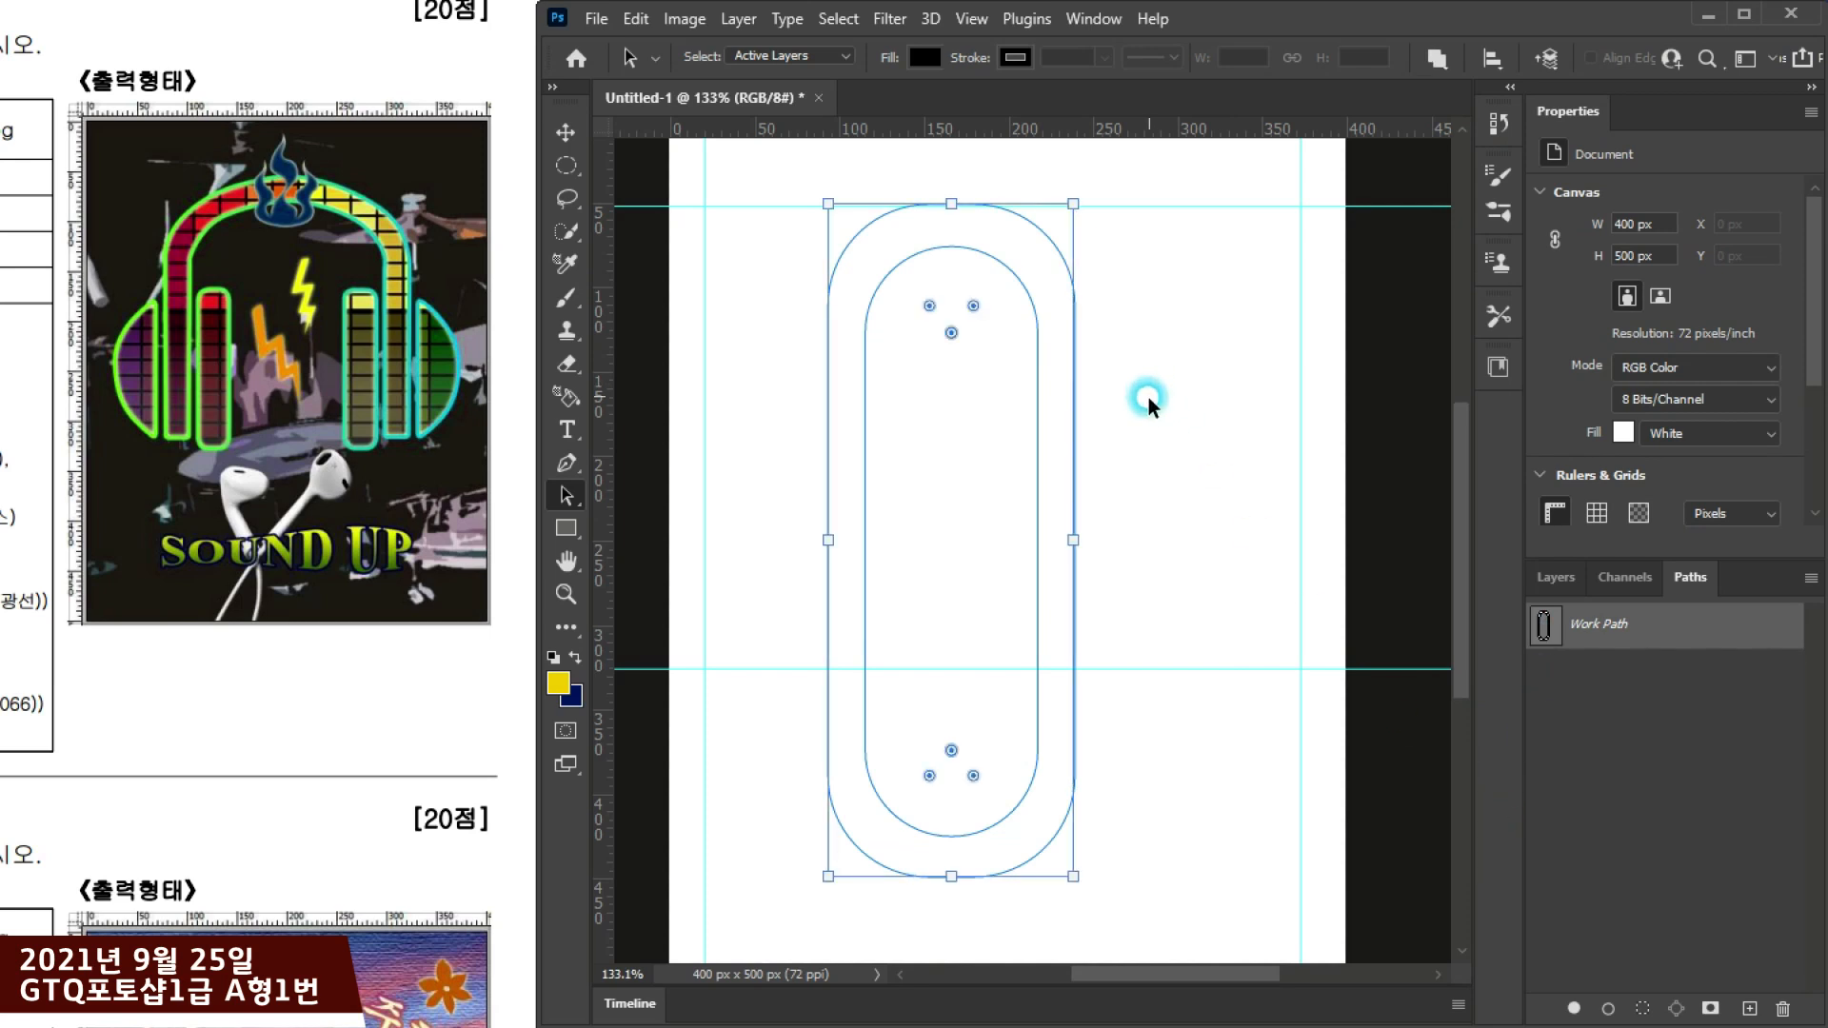
Step: Bring the inner rounded rectangle path to the front of the path arrangement
click(990, 255)
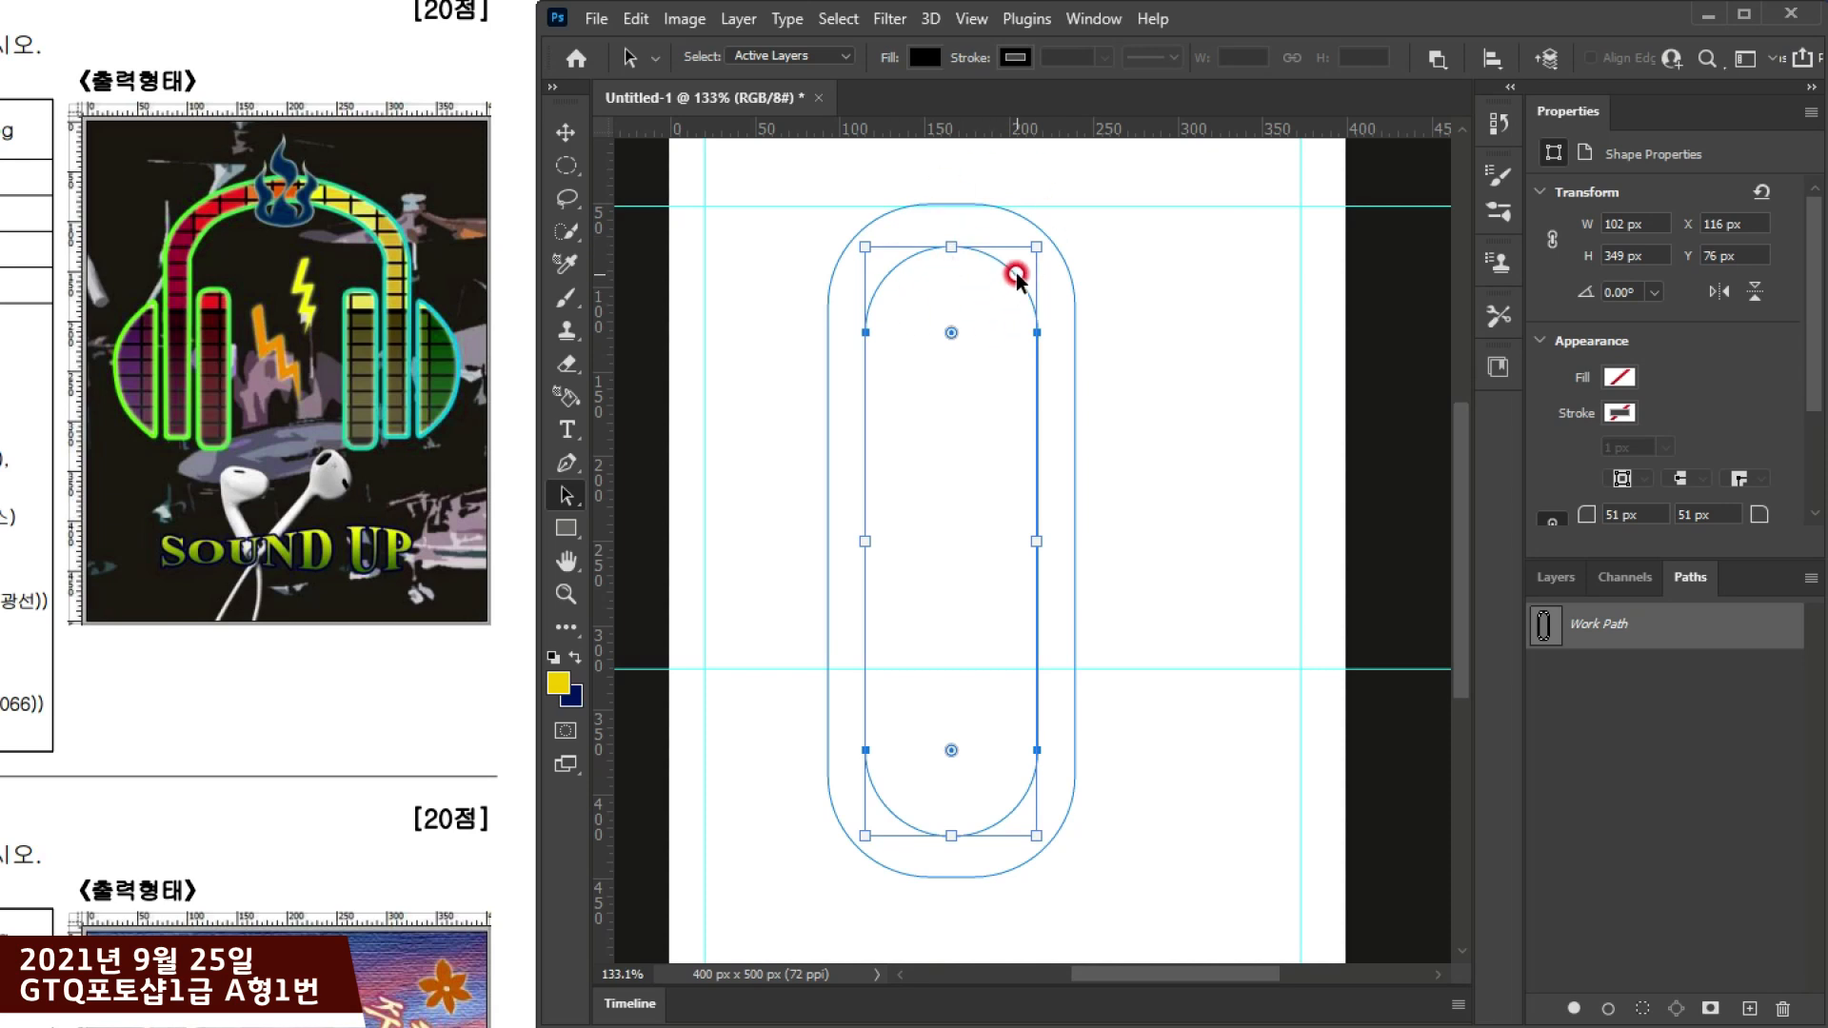
click(1549, 59)
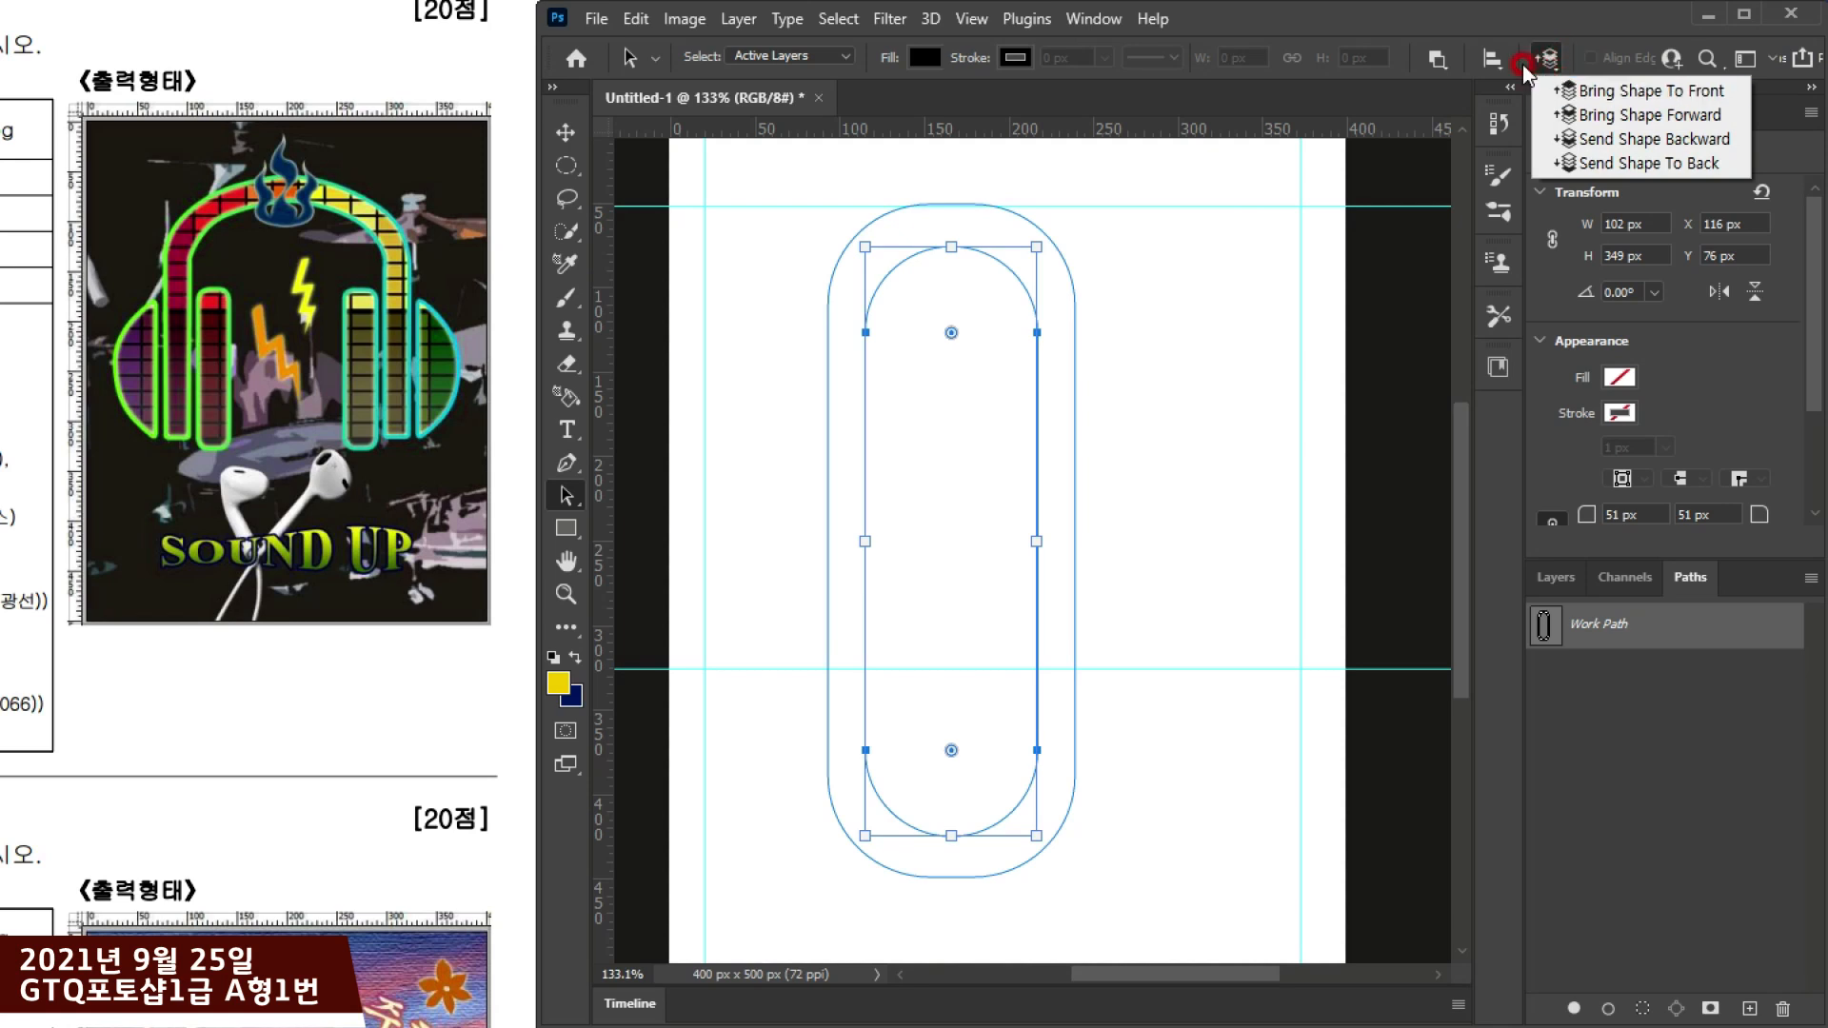
click(1583, 92)
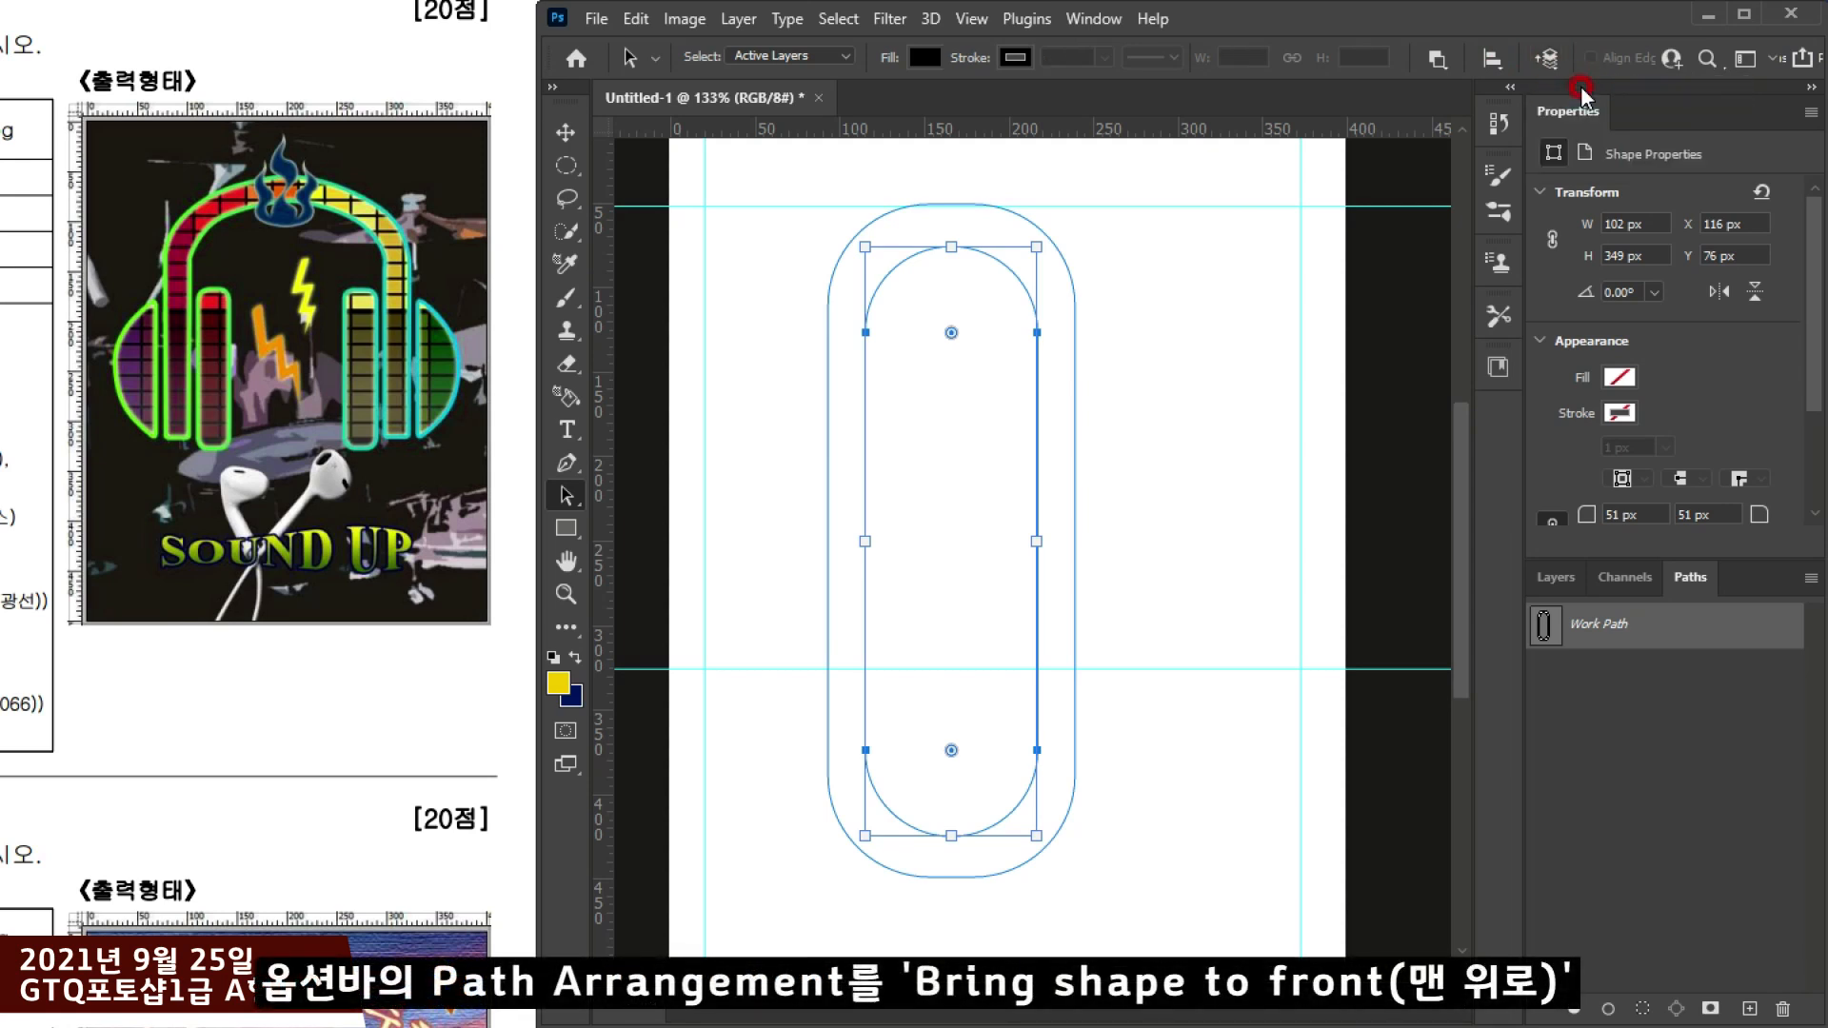
click(1354, 535)
Step: Reapply Combine Shapes to the outer rounded rectangle path and check the inner path's shape operation
click(1048, 232)
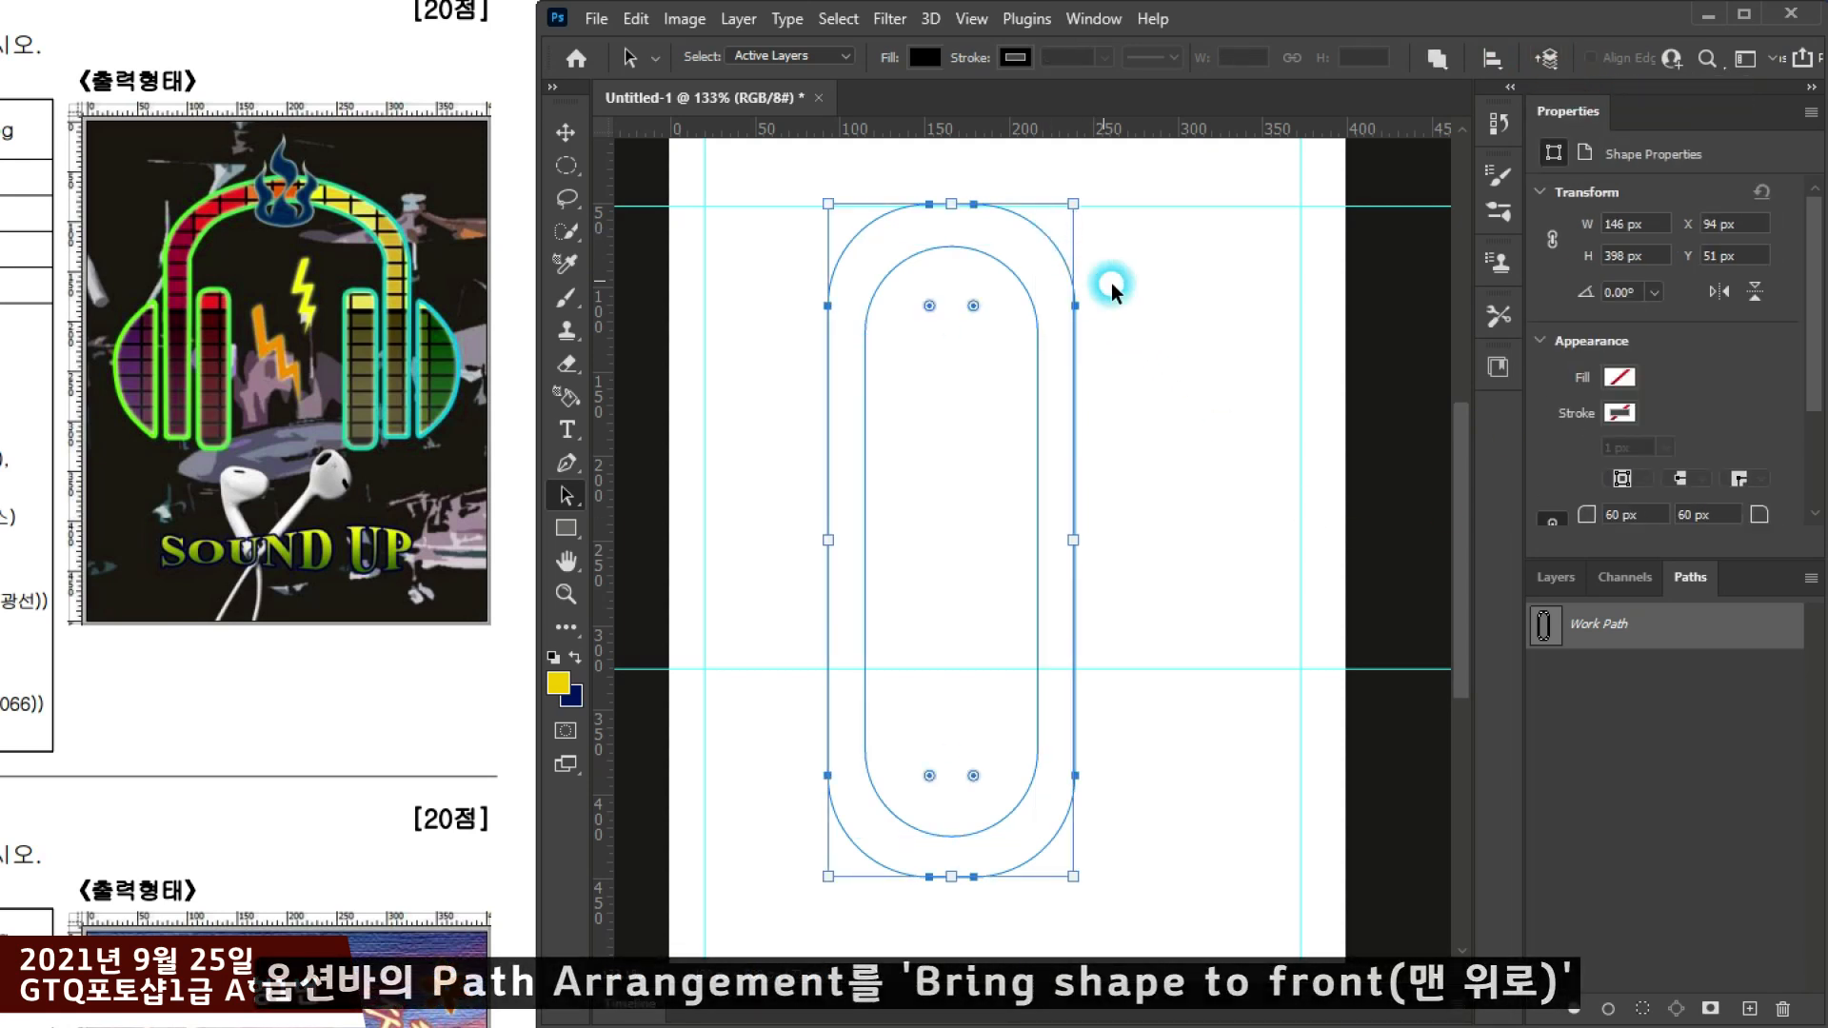
click(1438, 57)
click(1455, 111)
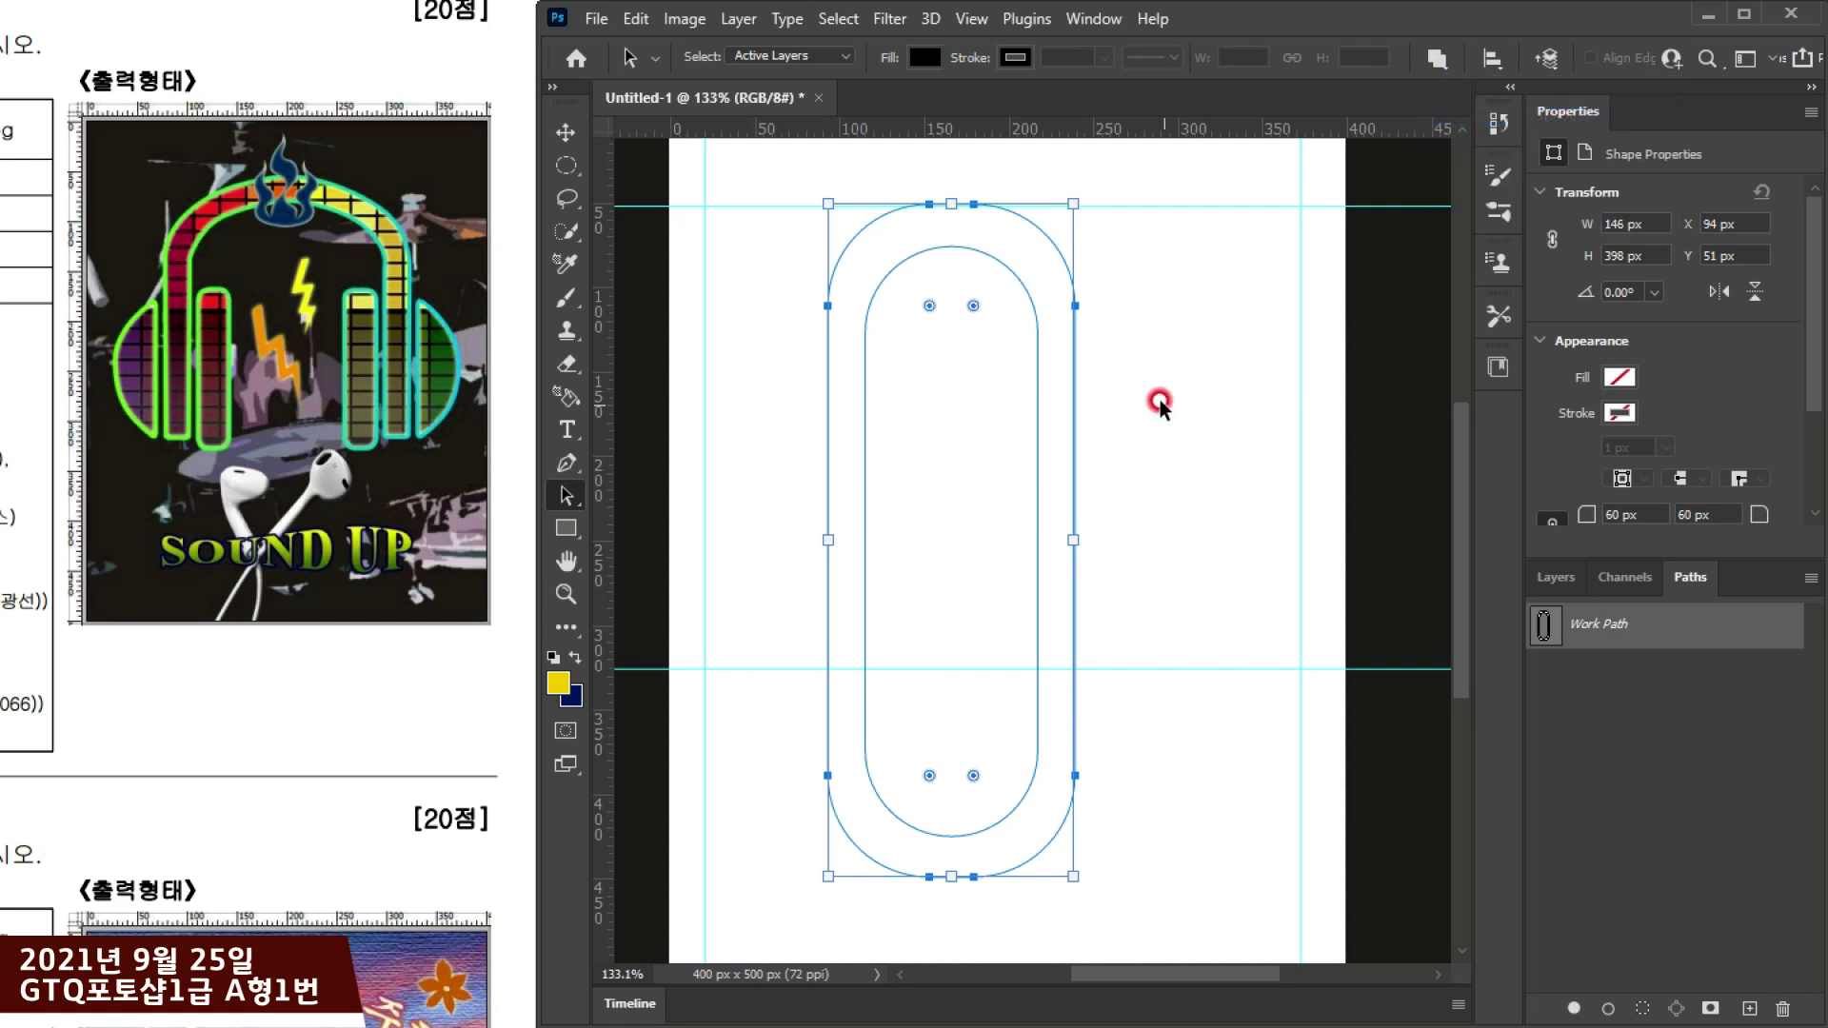
click(1025, 286)
click(1438, 58)
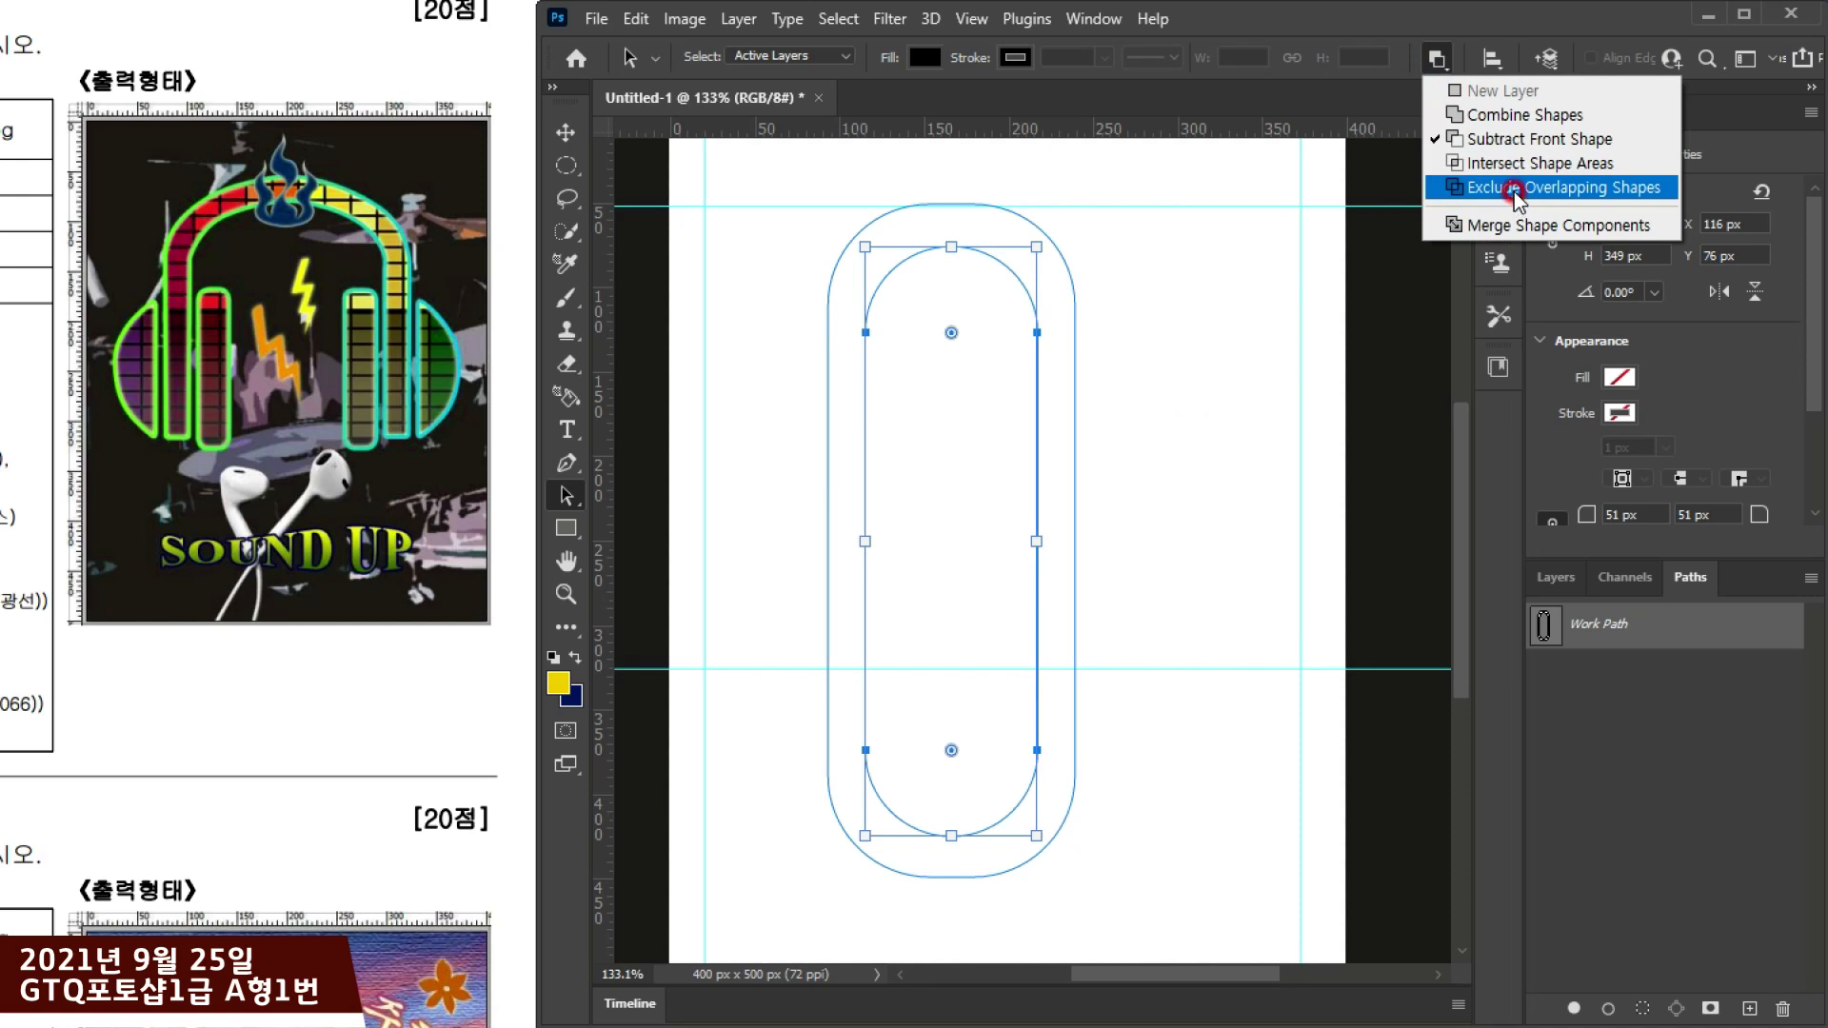
click(1234, 479)
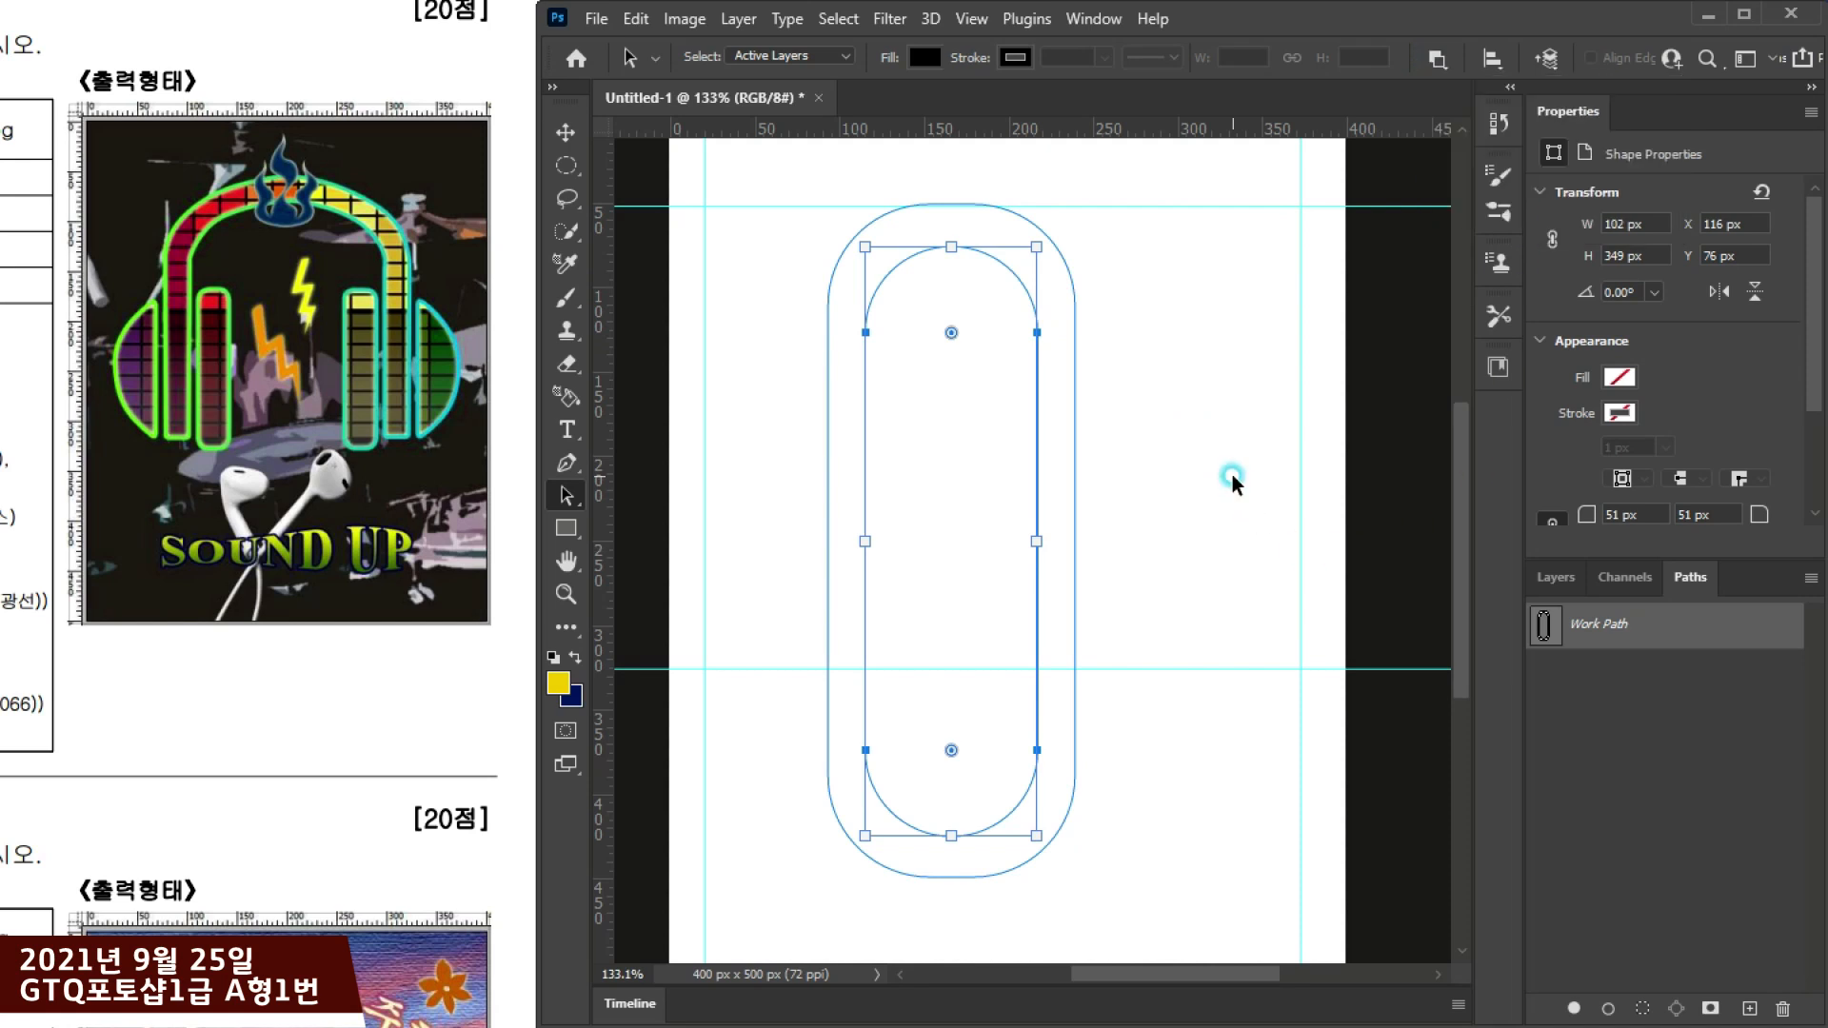
Step: Check the rearranged ring by loading its path as a selection, deselect, and reactivate the work path
click(1537, 629)
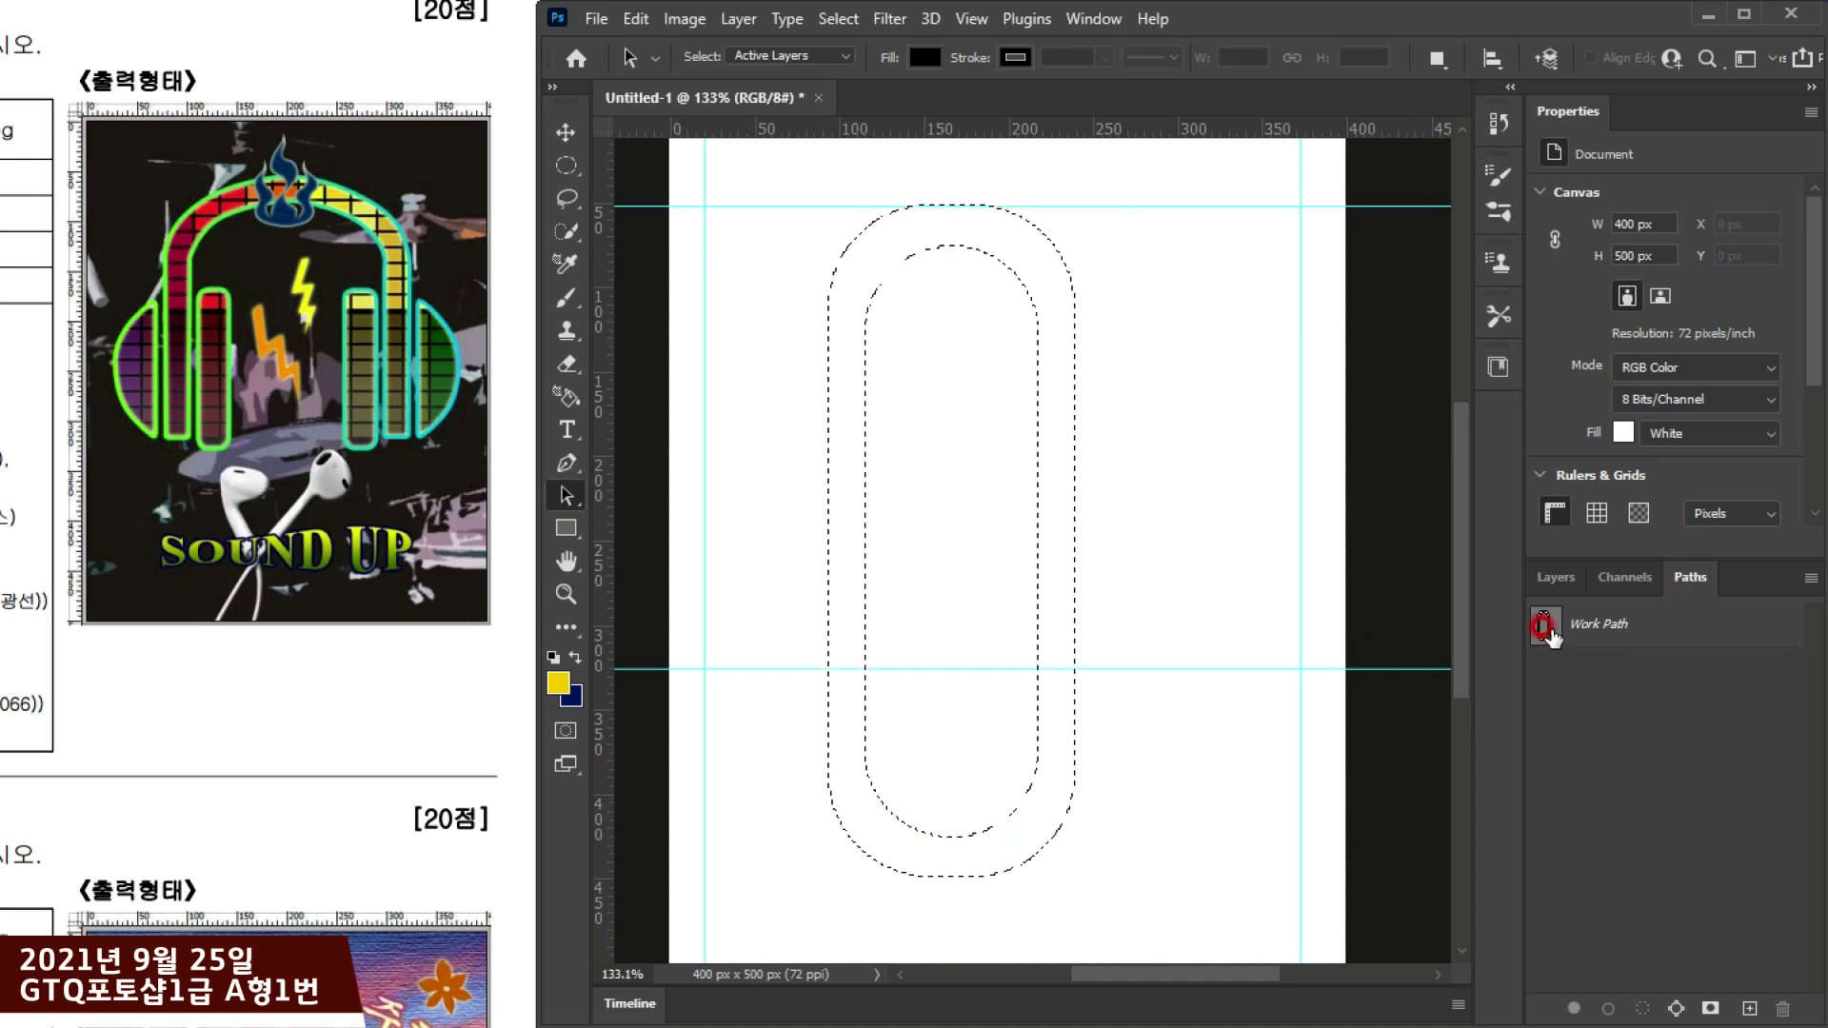
key(ctrl+d)
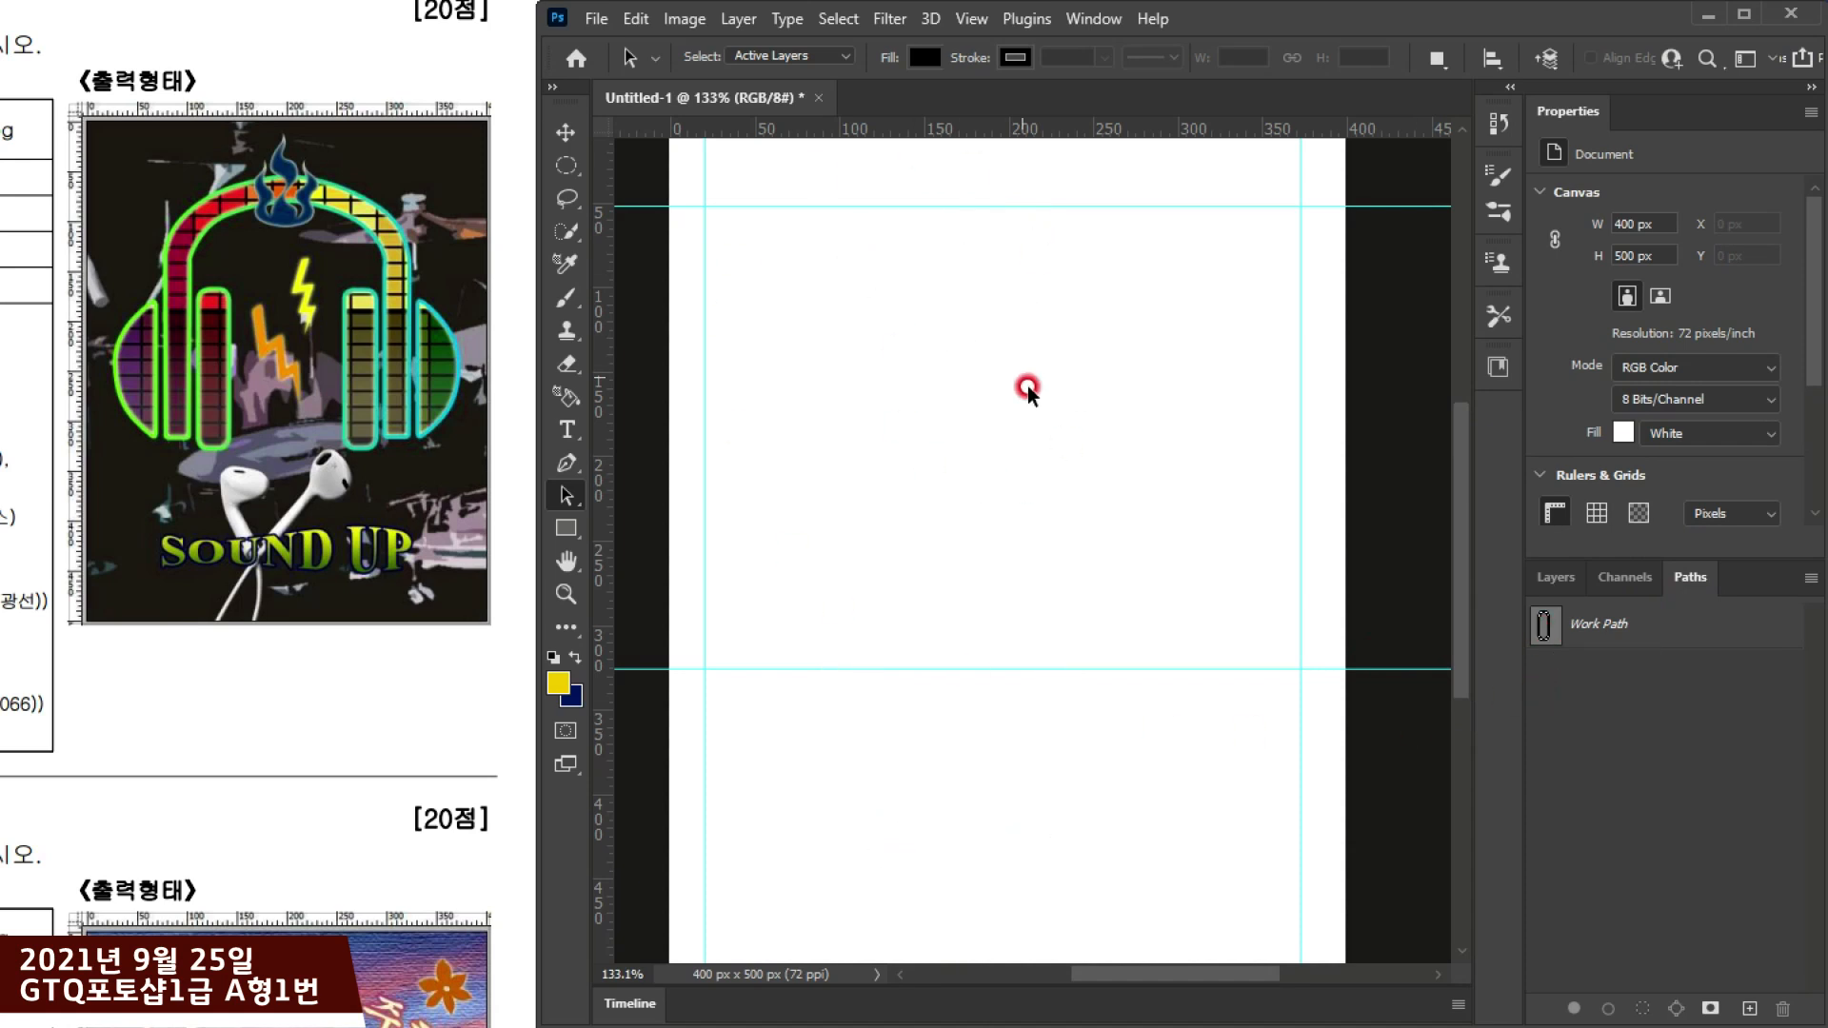
click(1583, 624)
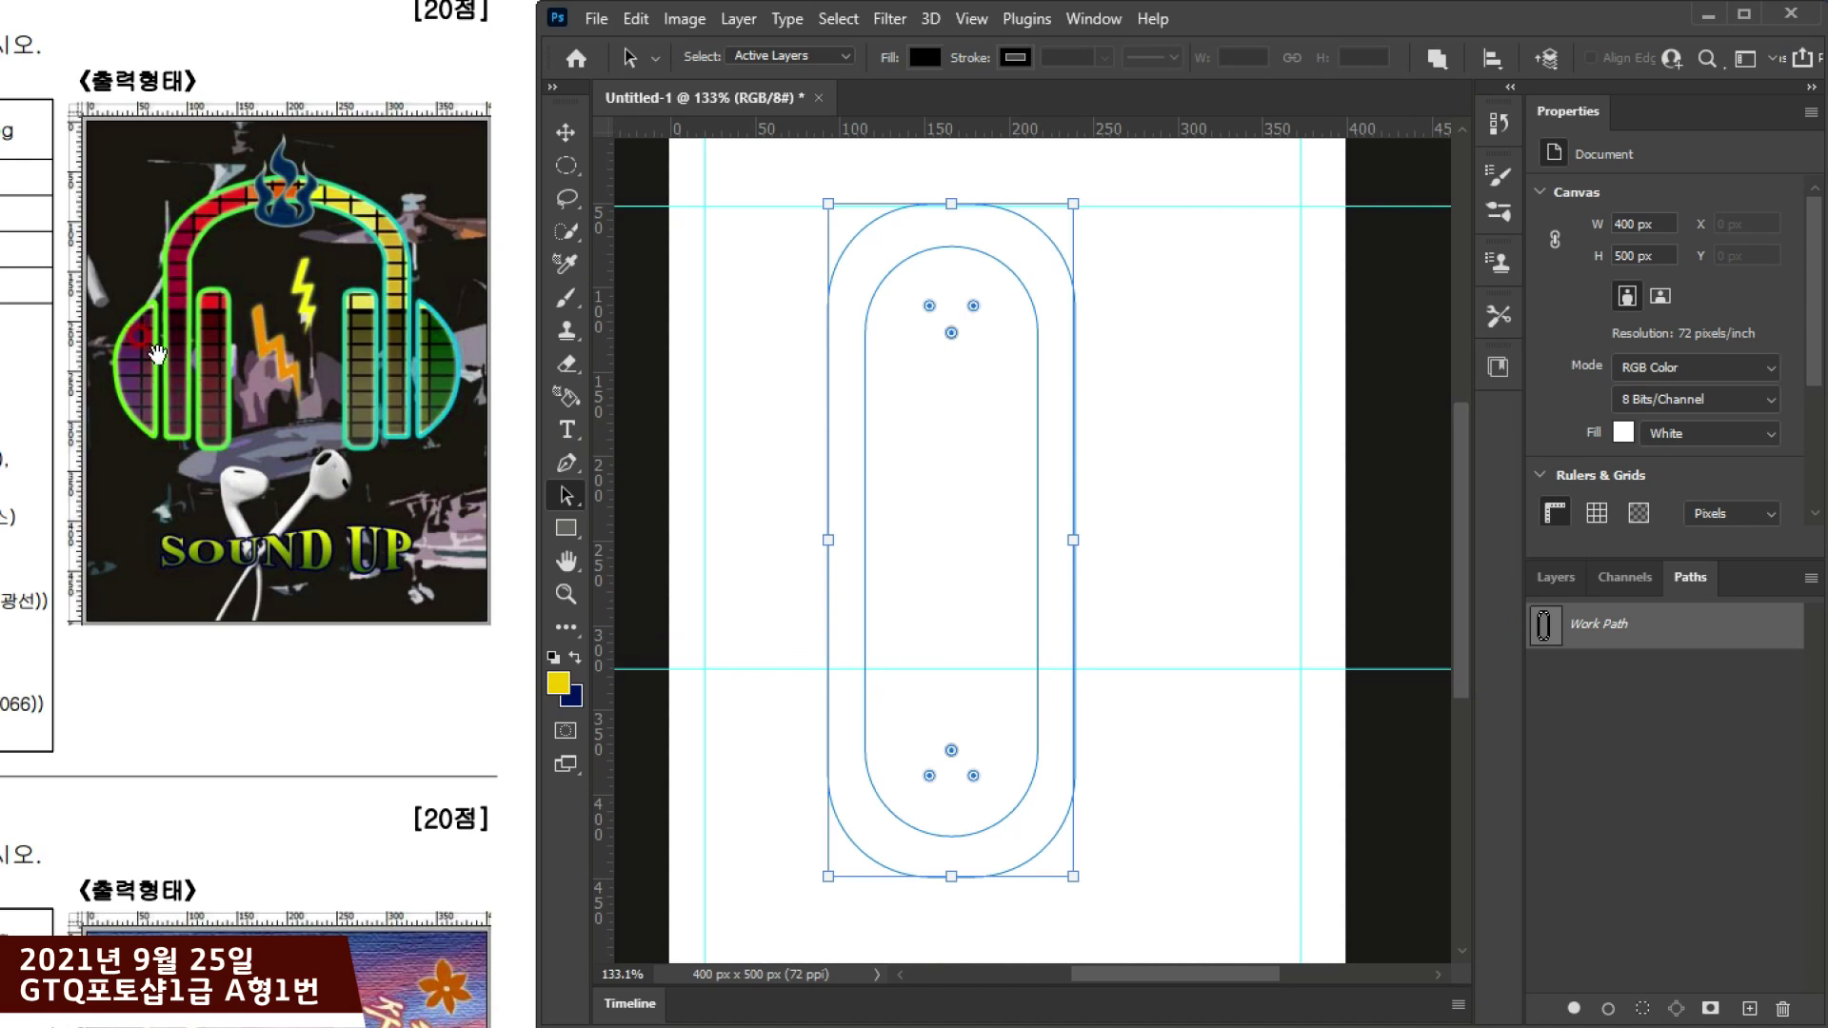
Step: Cut off the ring's lower part with a subtracted rectangle path about 250 × 206 px, and load the result as a selection
click(567, 528)
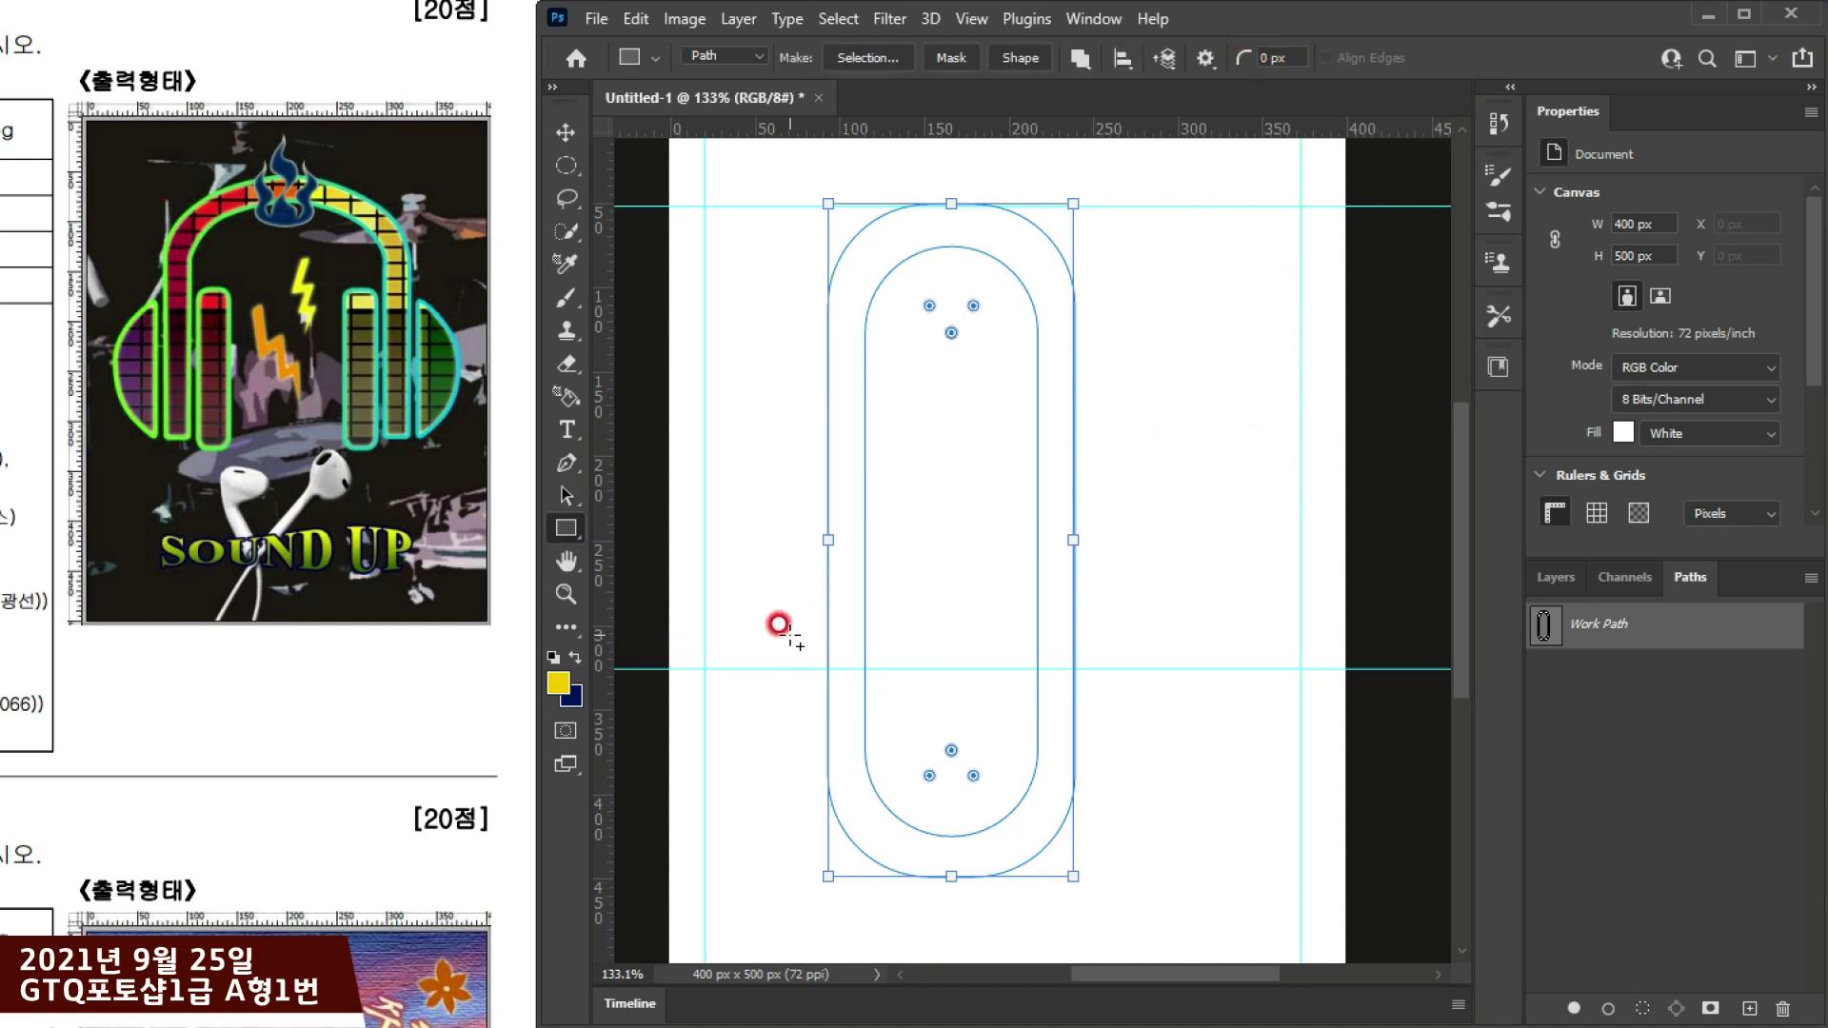
drag(742, 594, 1164, 943)
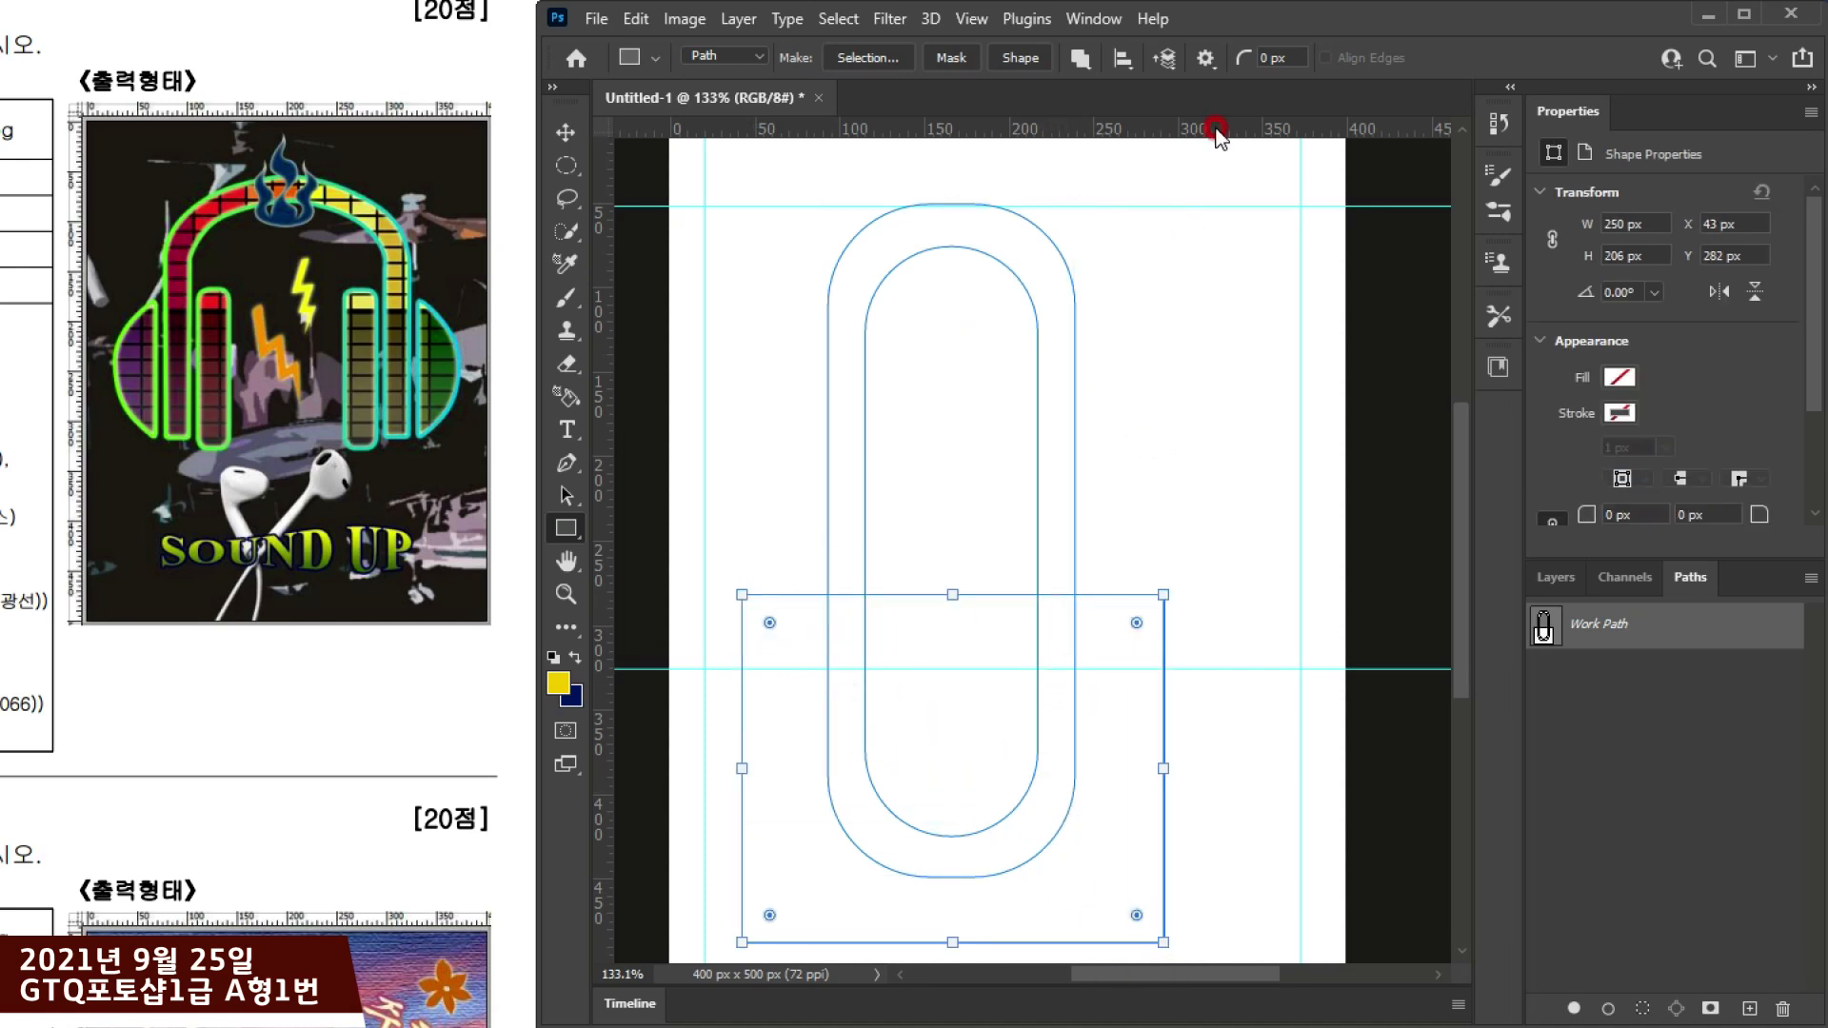
click(1078, 61)
click(1105, 140)
ctrl+click(1544, 628)
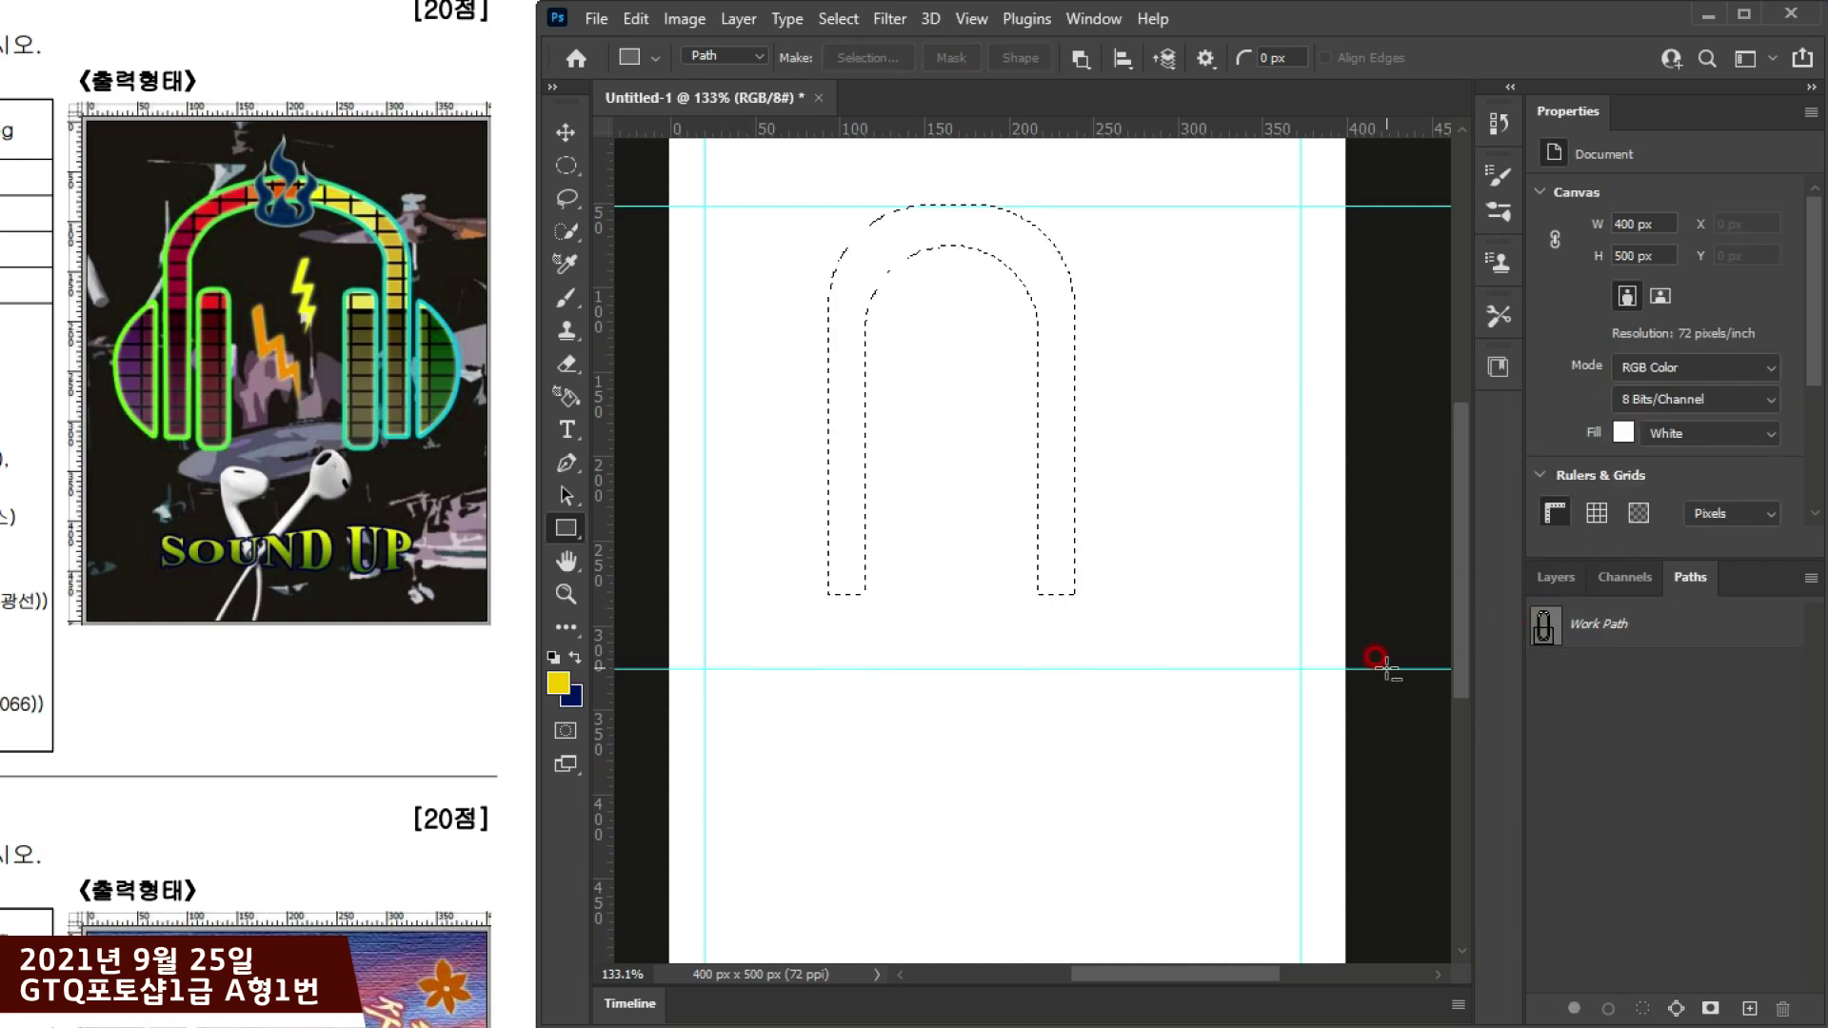
Step: Deselect, reactivate the work path, and merge the ring and subtracted rectangle paths into one arch using Merge Shape Components
click(1546, 628)
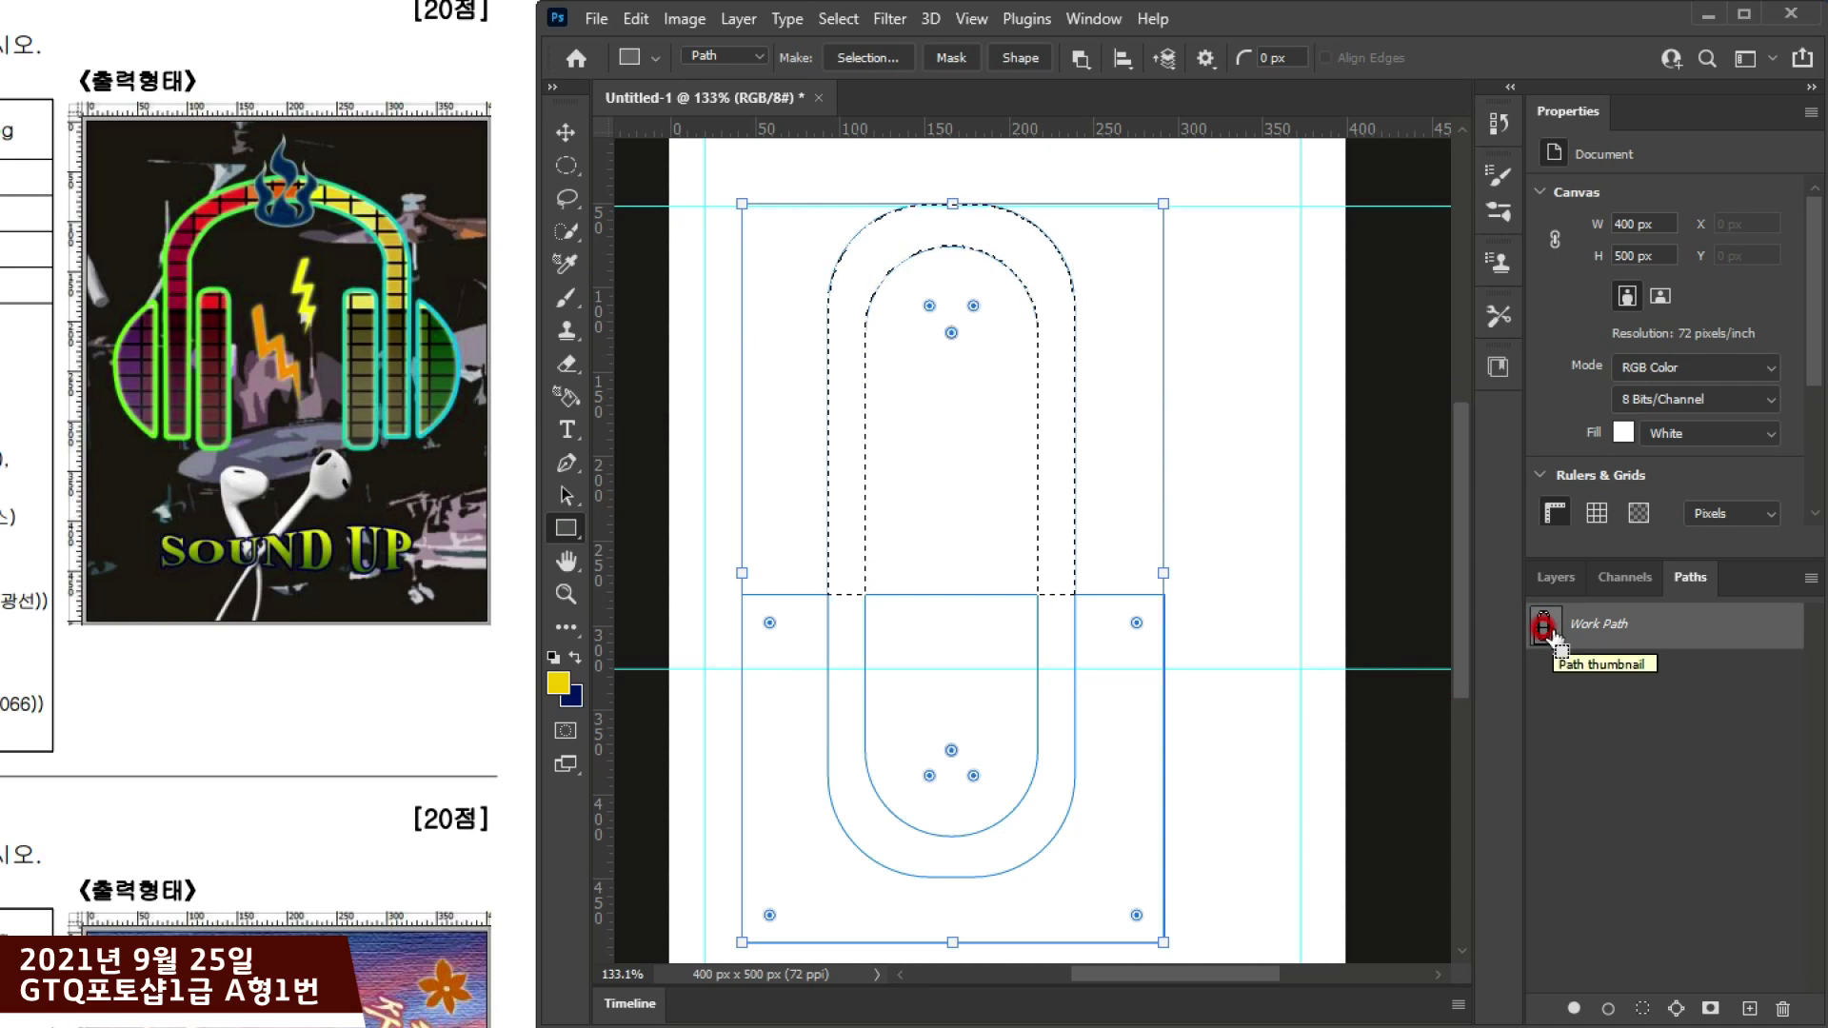
click(830, 754)
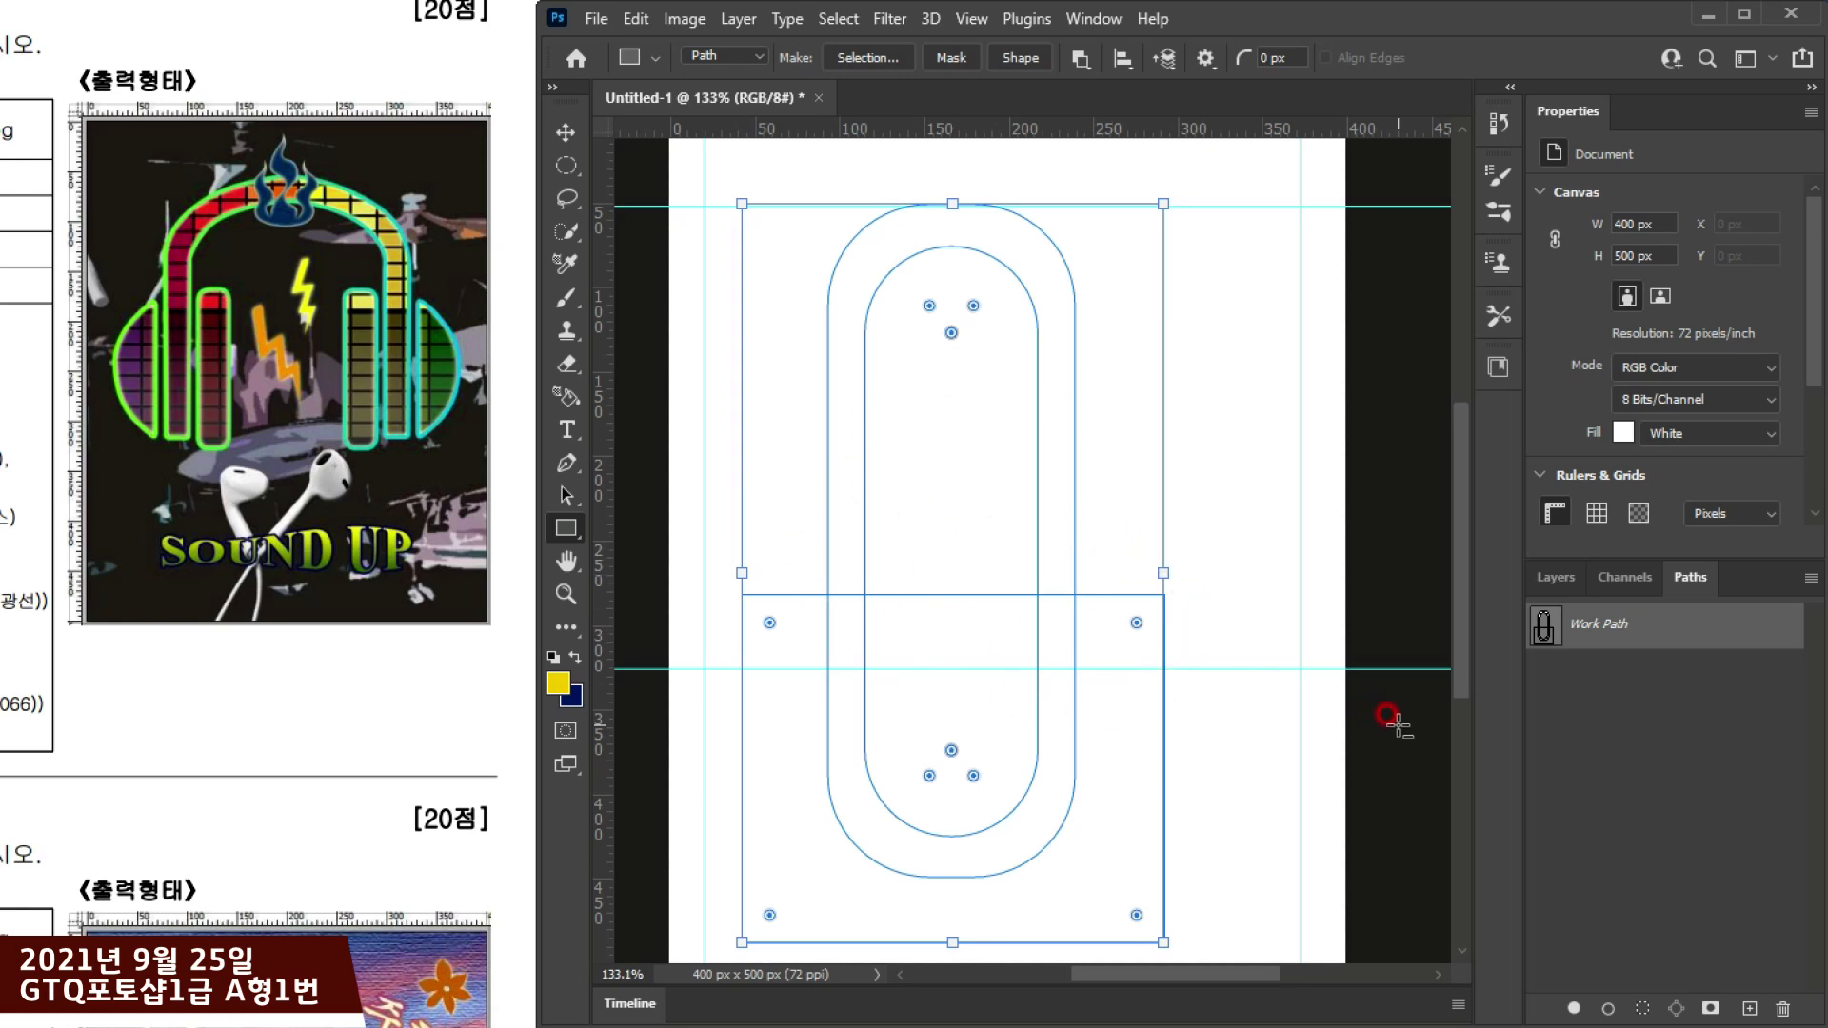
click(566, 495)
drag(786, 349, 1155, 775)
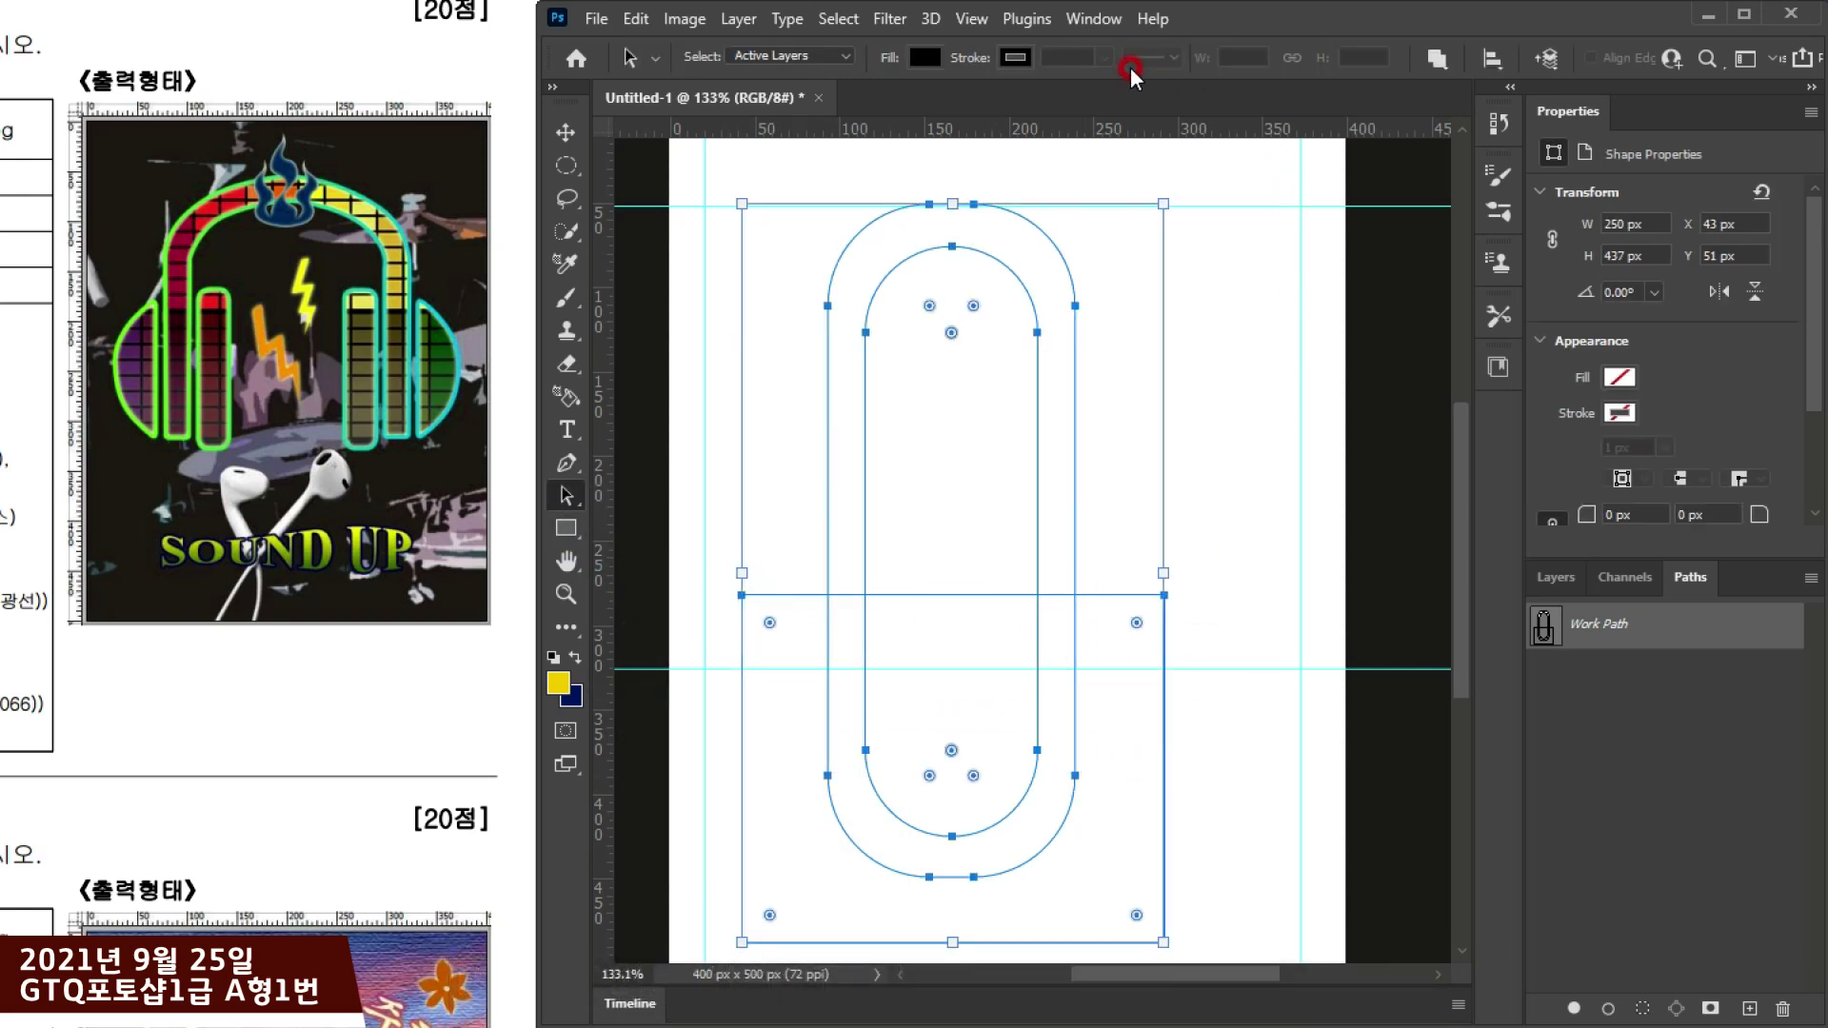
click(1437, 60)
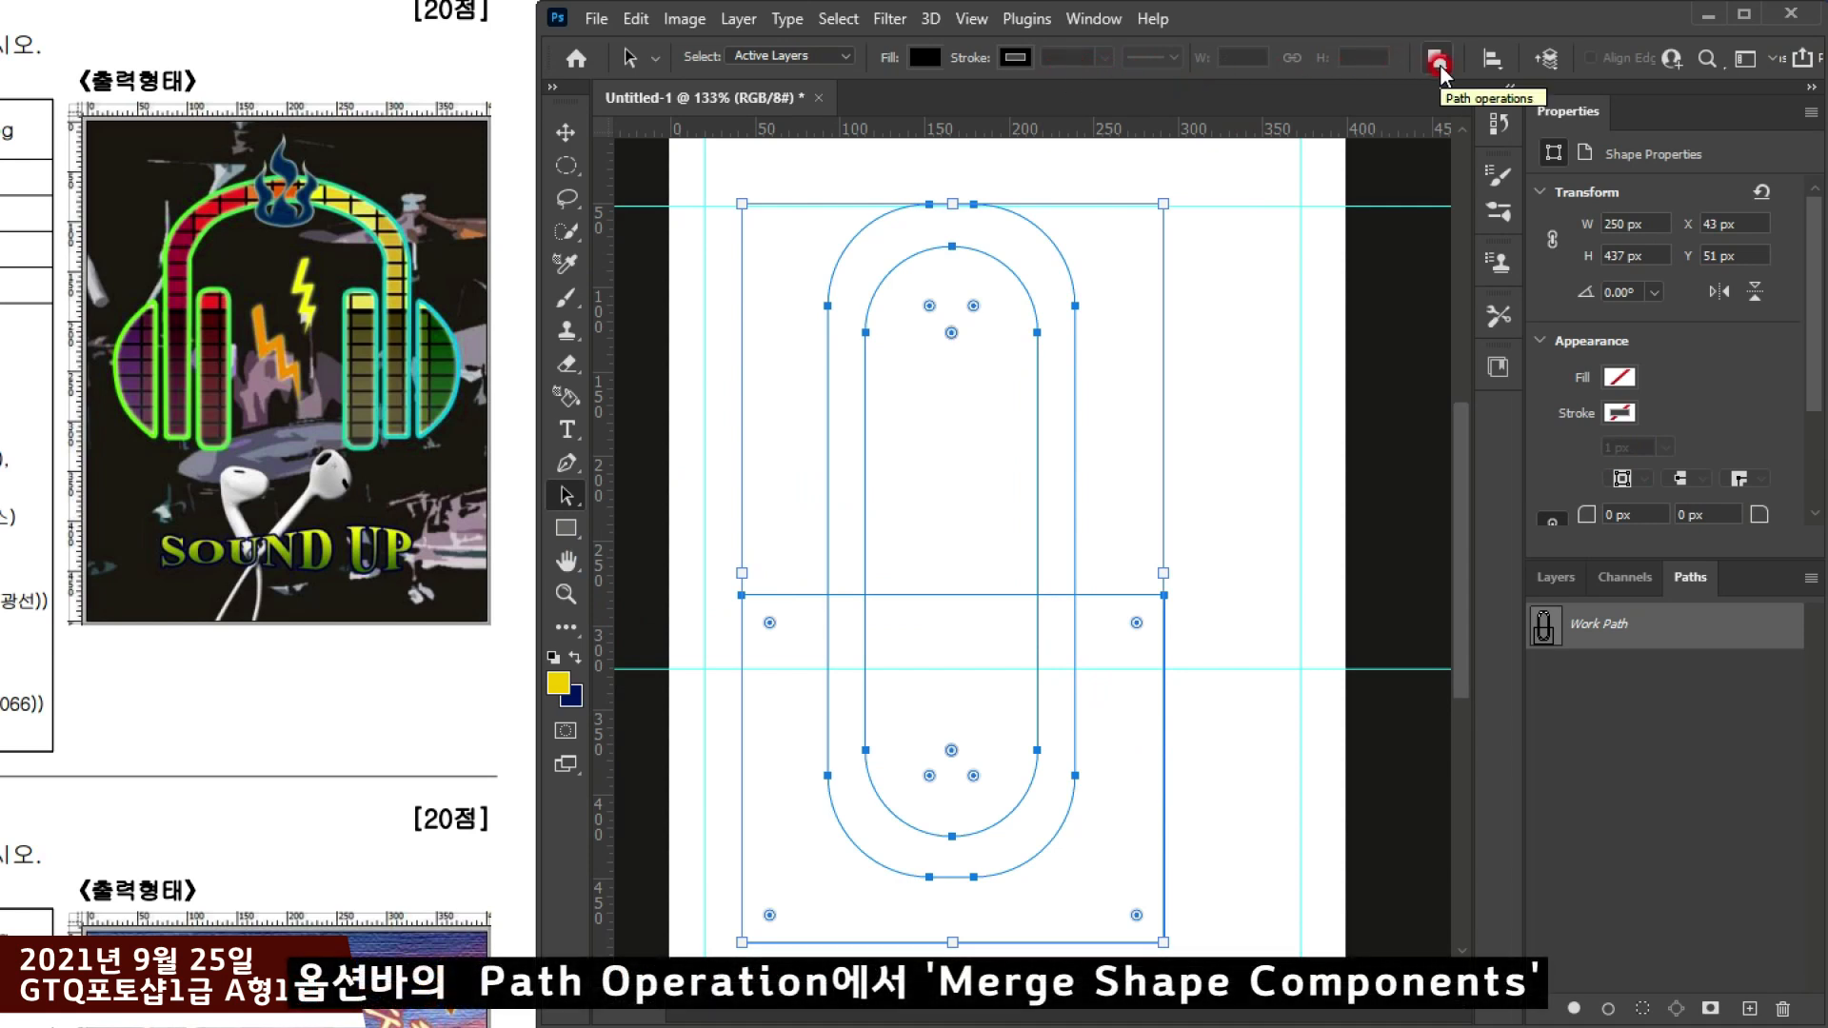
click(1434, 62)
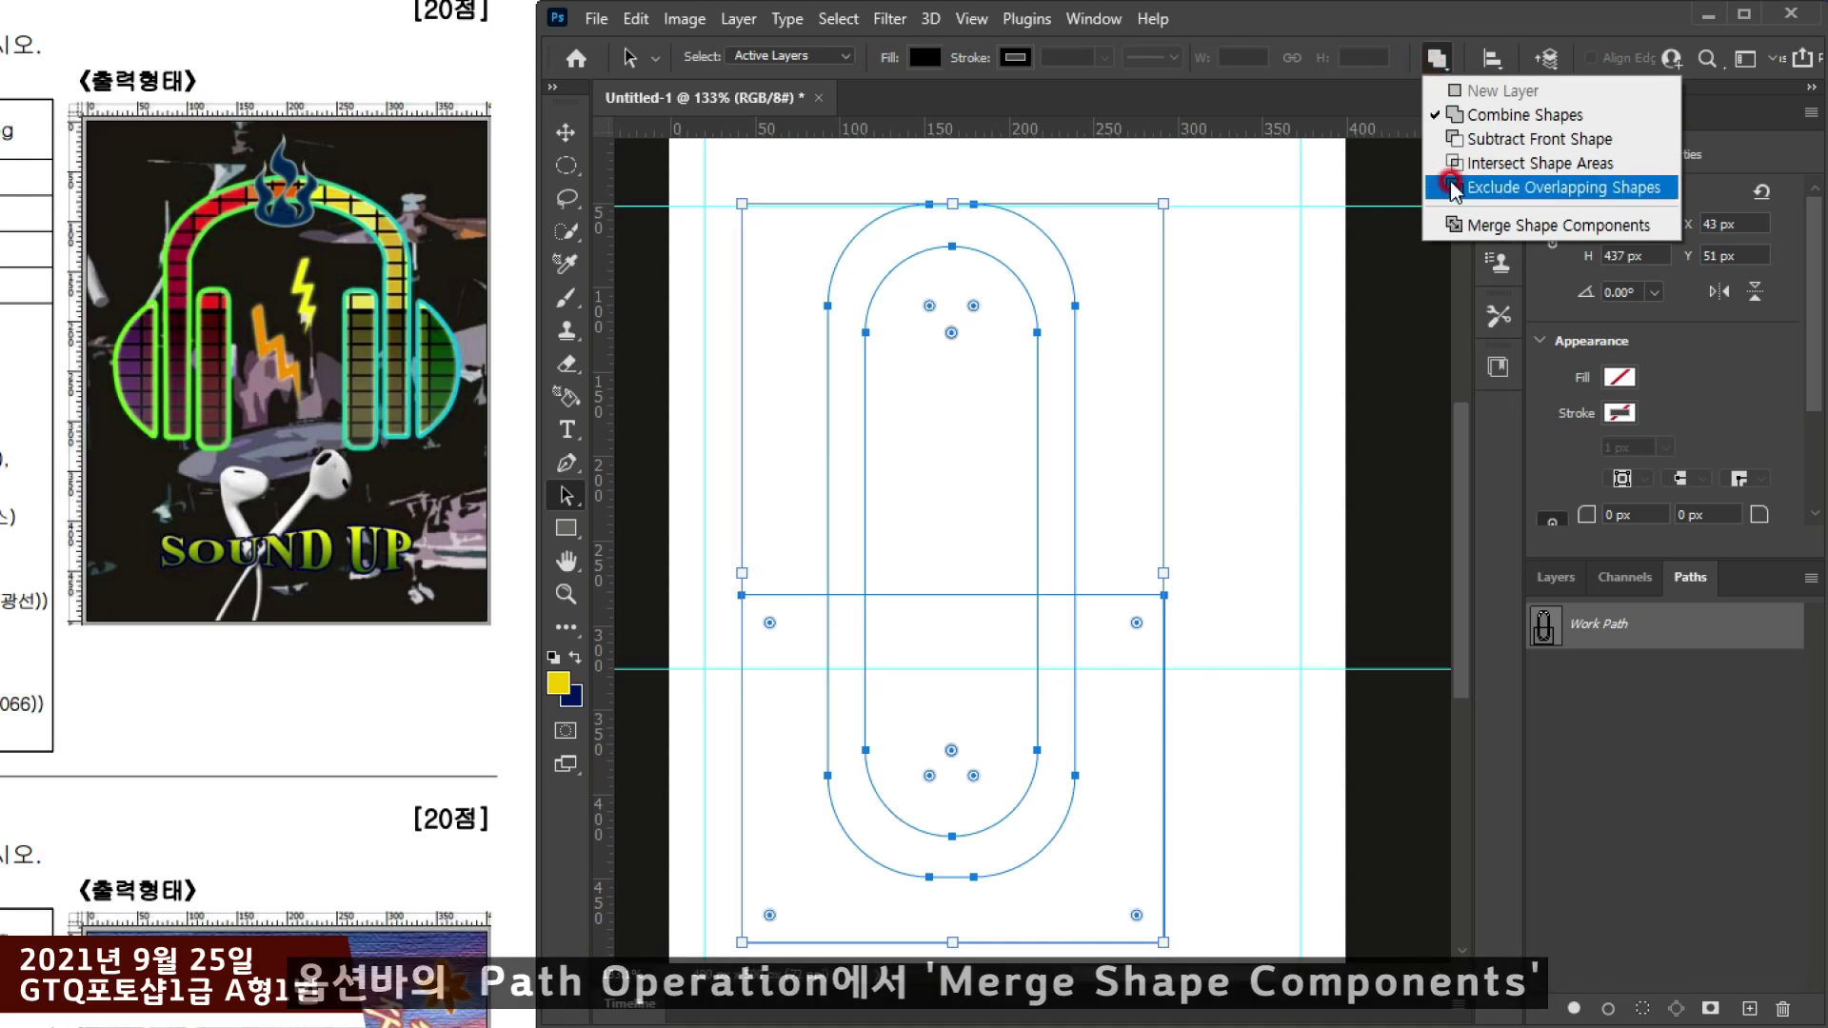
click(1463, 236)
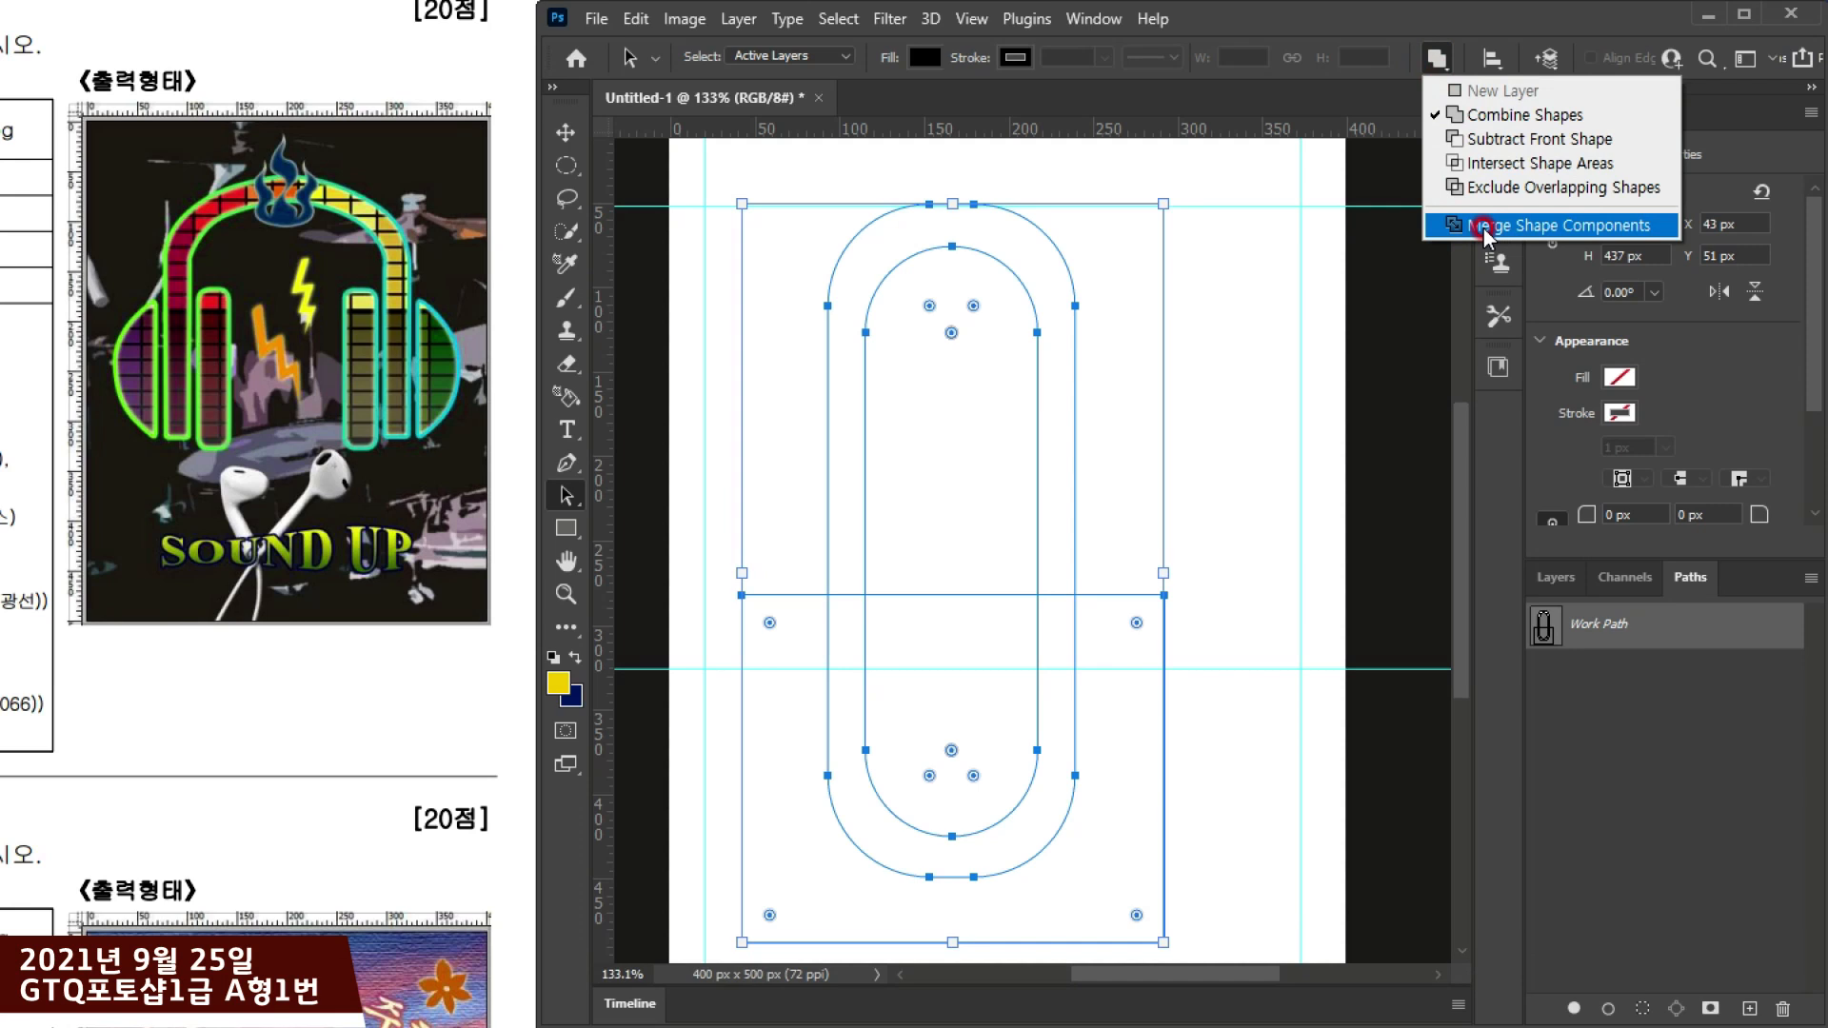
click(1482, 229)
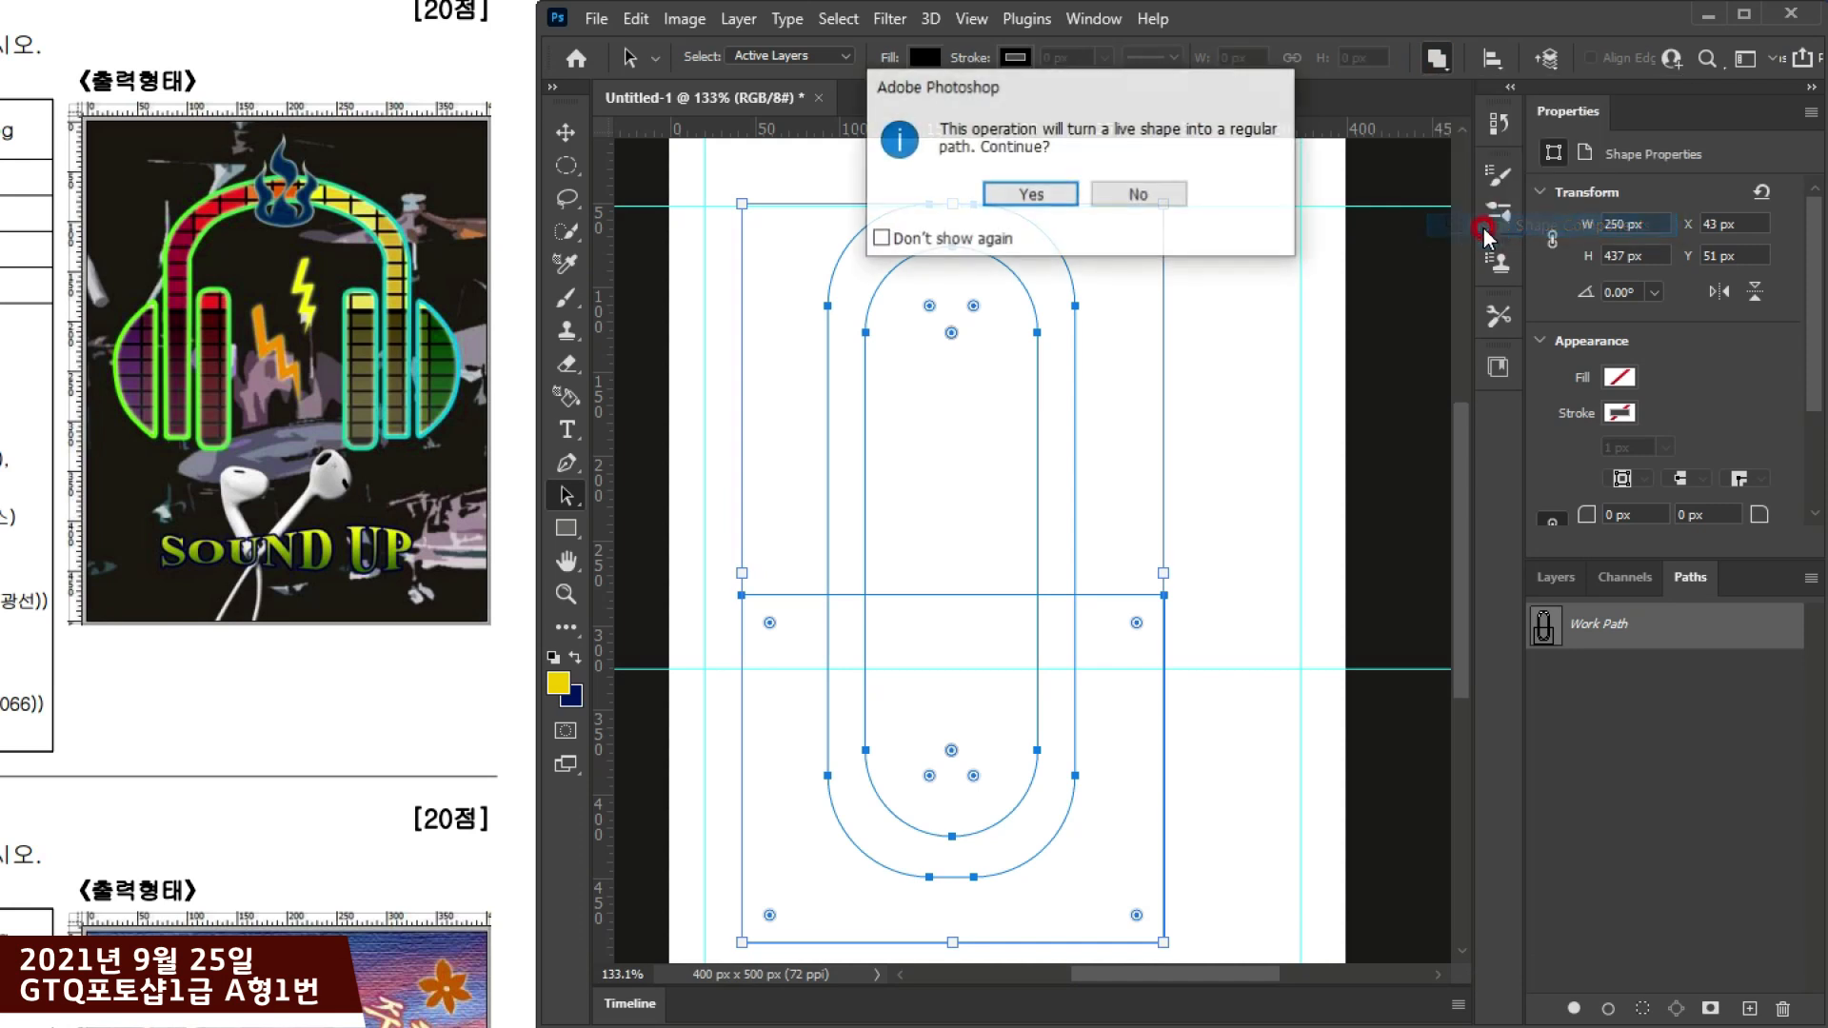
click(1021, 197)
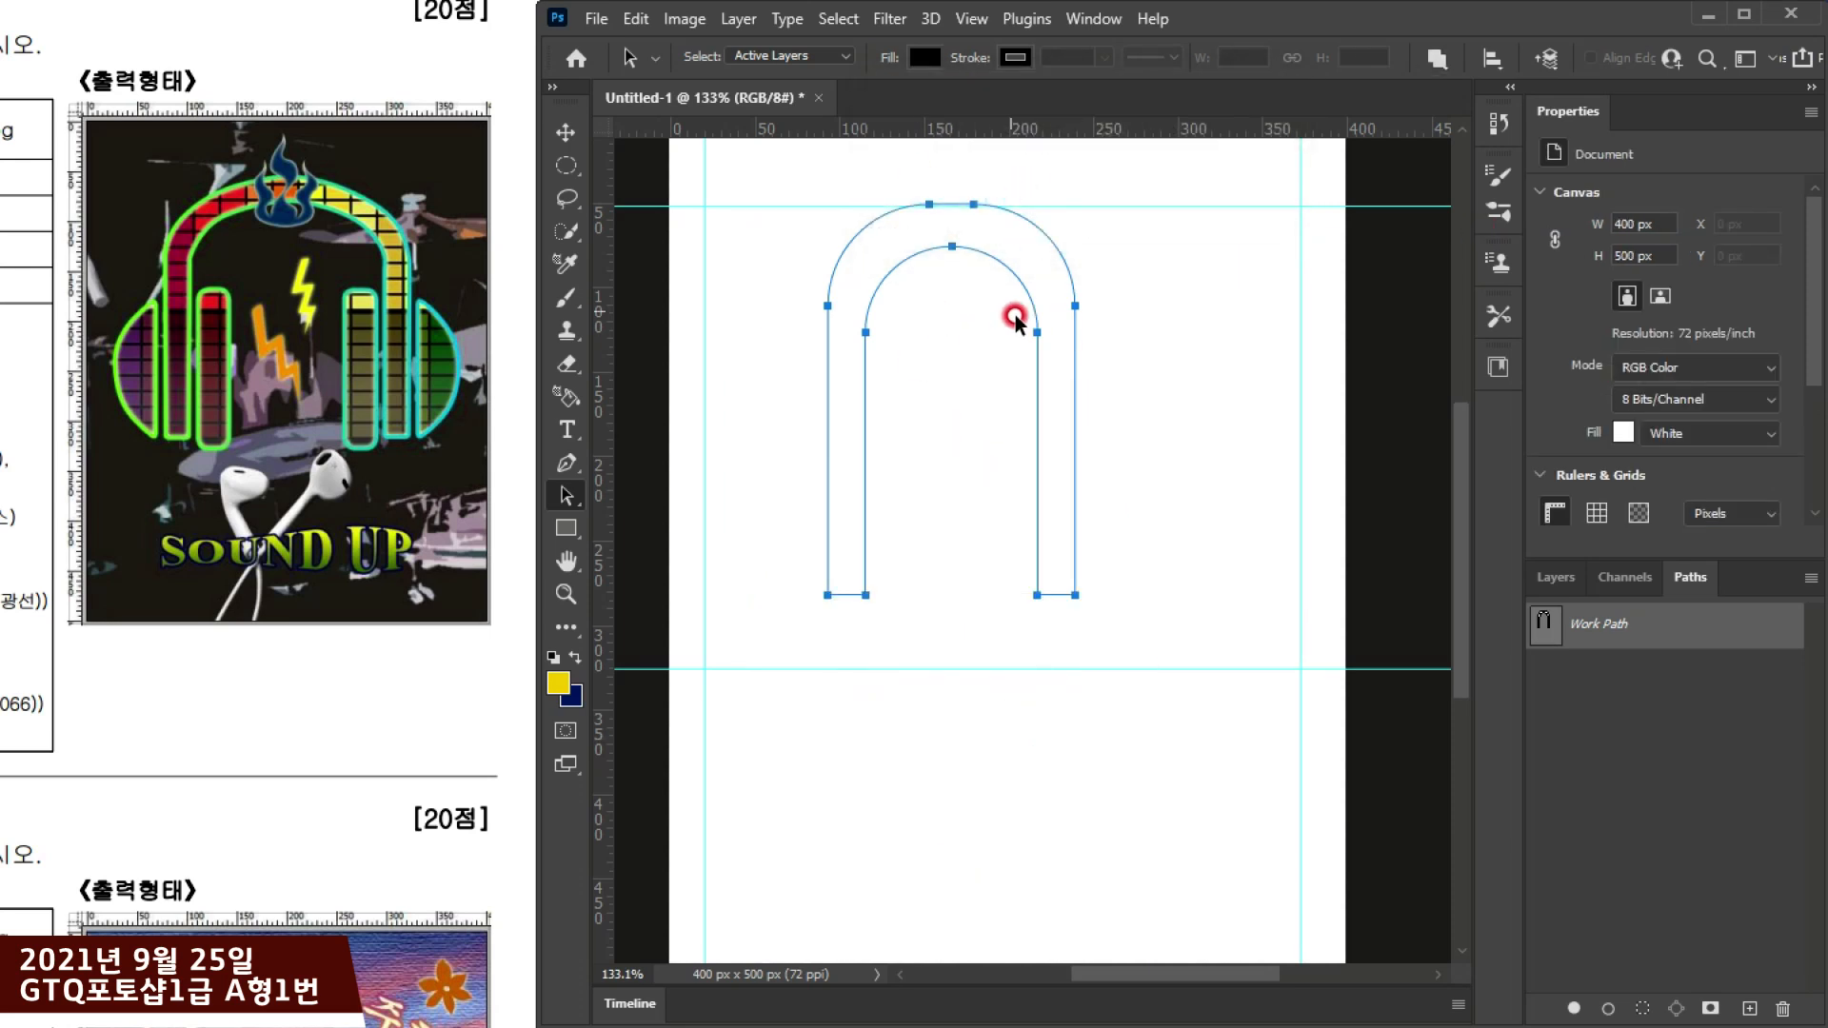
Step: Scale the merged arch path to about 153% width and 106% height, centred horizontally at X 200 px
click(566, 493)
click(1105, 595)
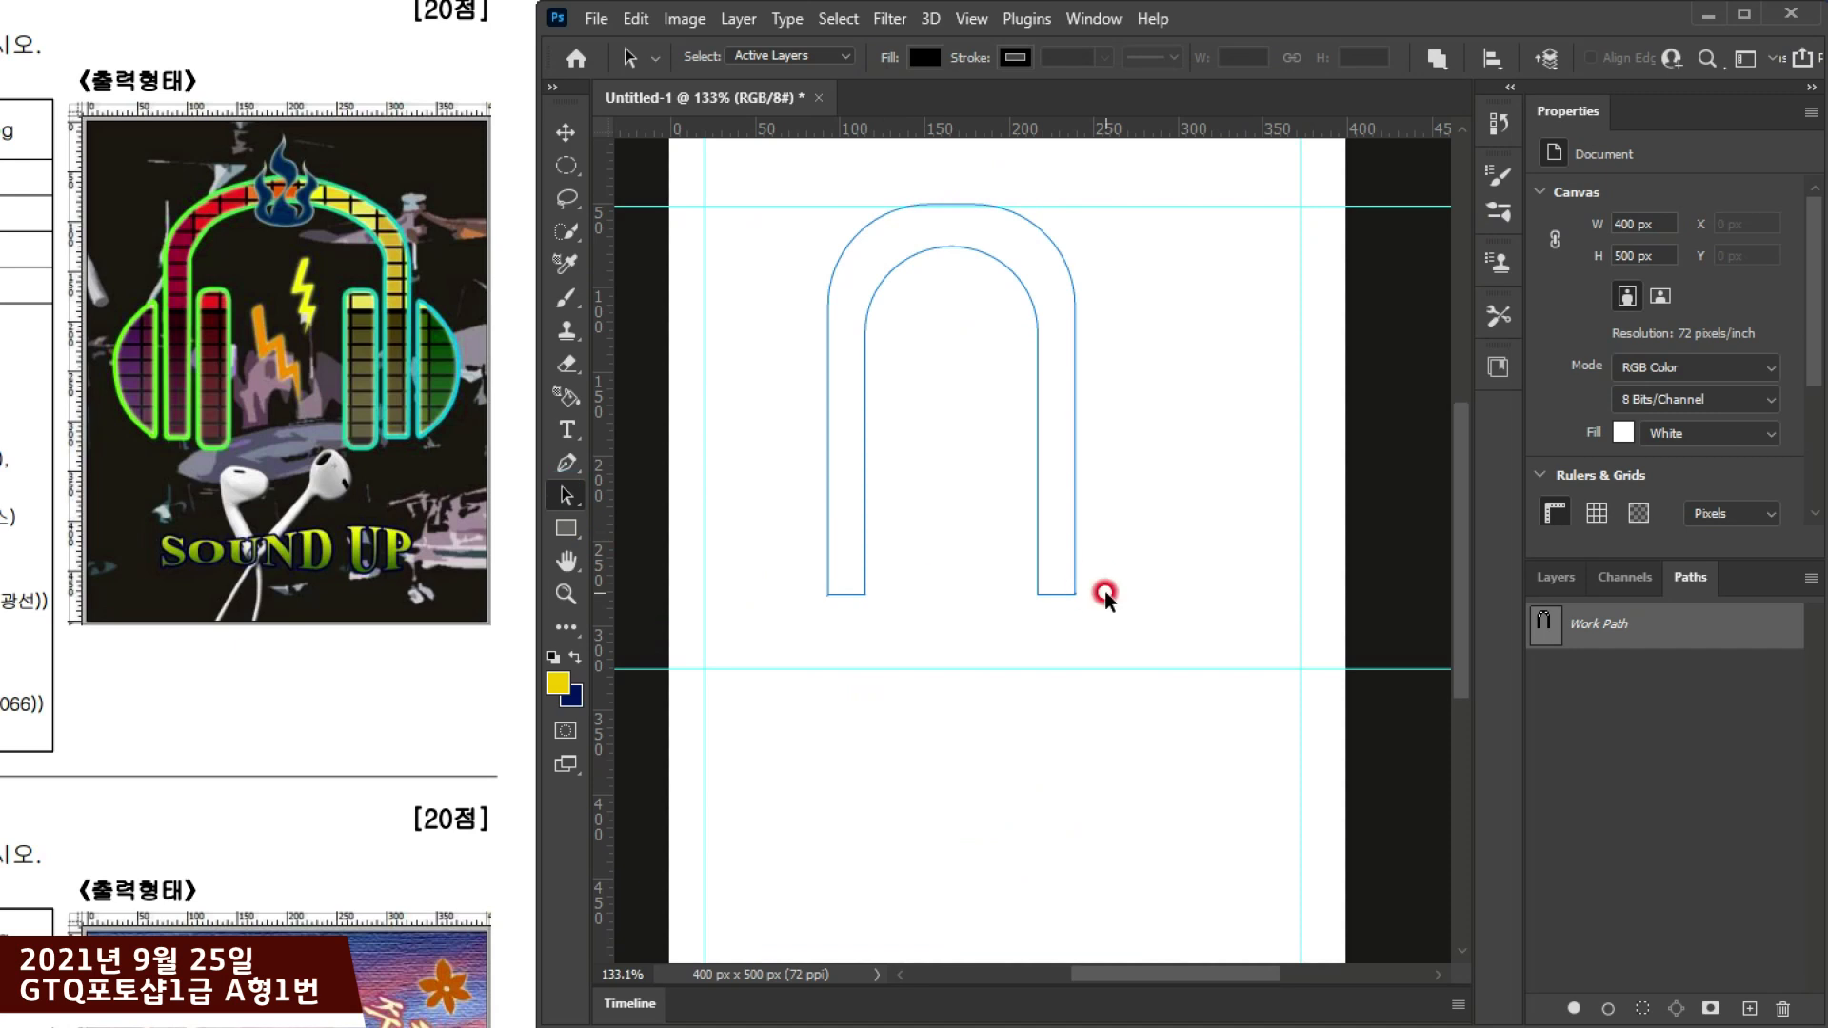
key(ctrl+t)
drag(1075, 594, 1181, 644)
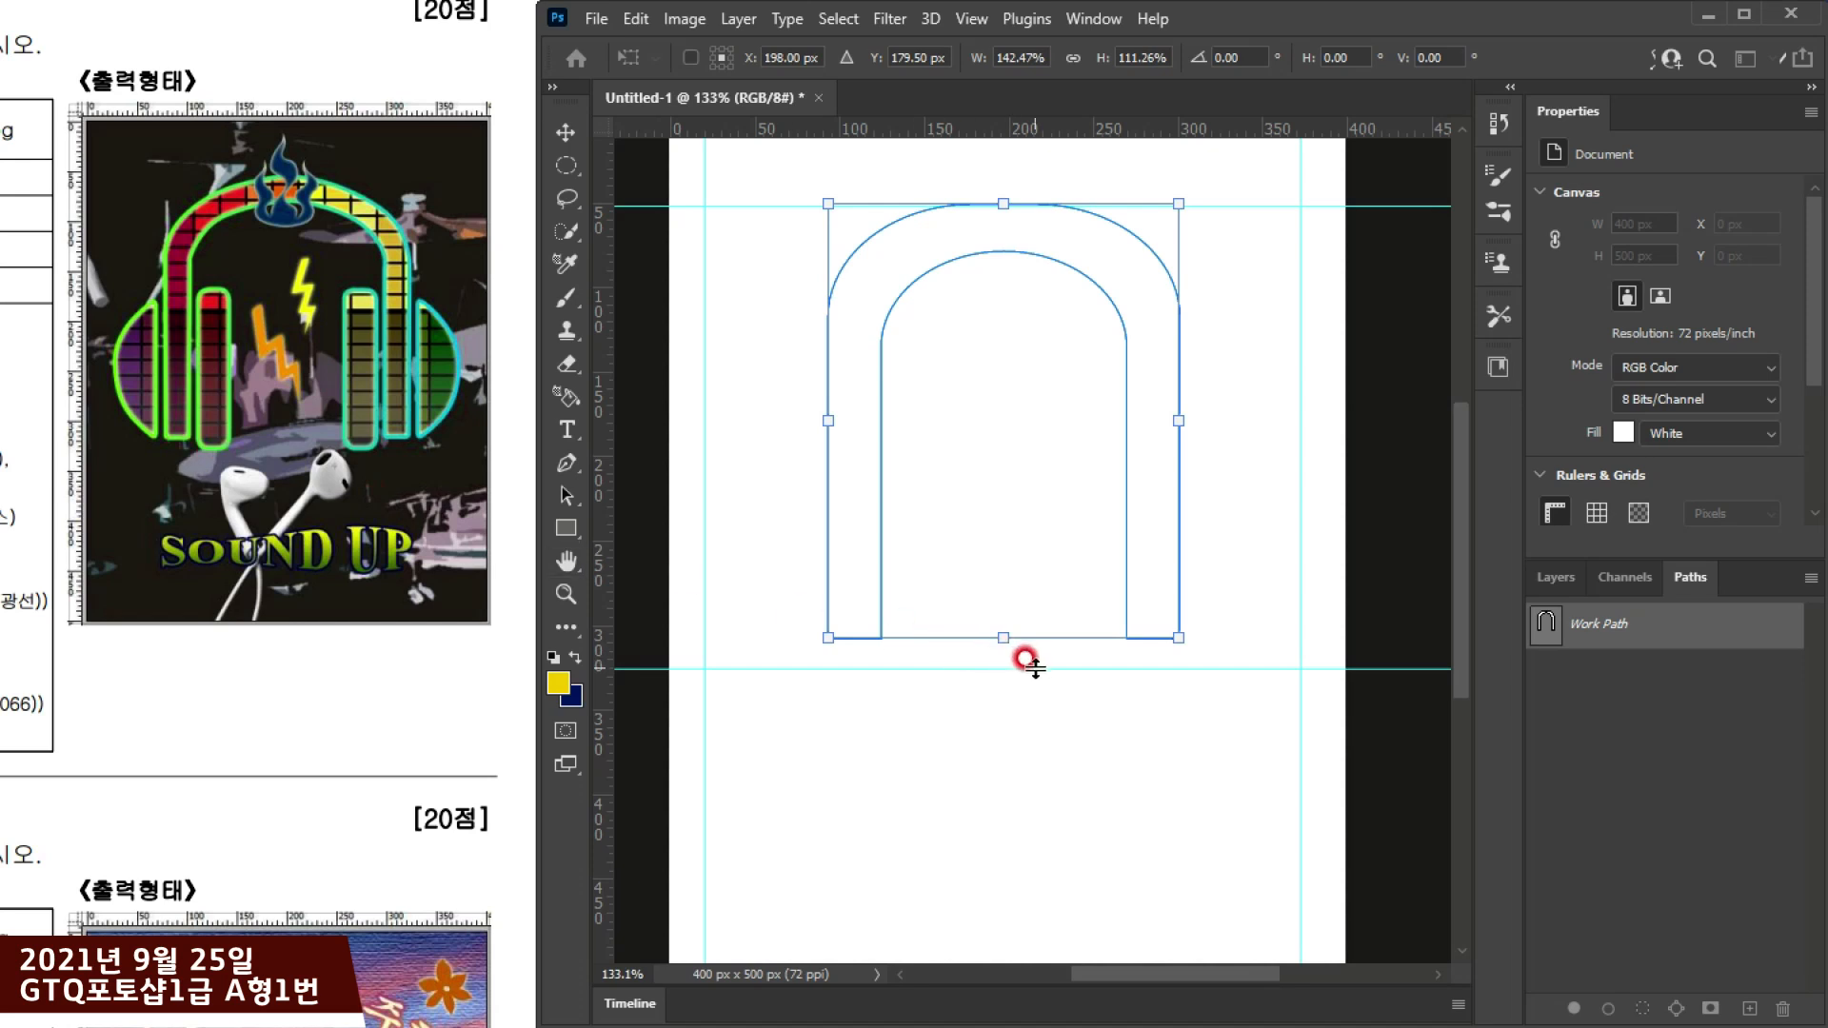
drag(1000, 633, 996, 619)
drag(1173, 418, 1133, 412)
drag(1132, 480, 1151, 482)
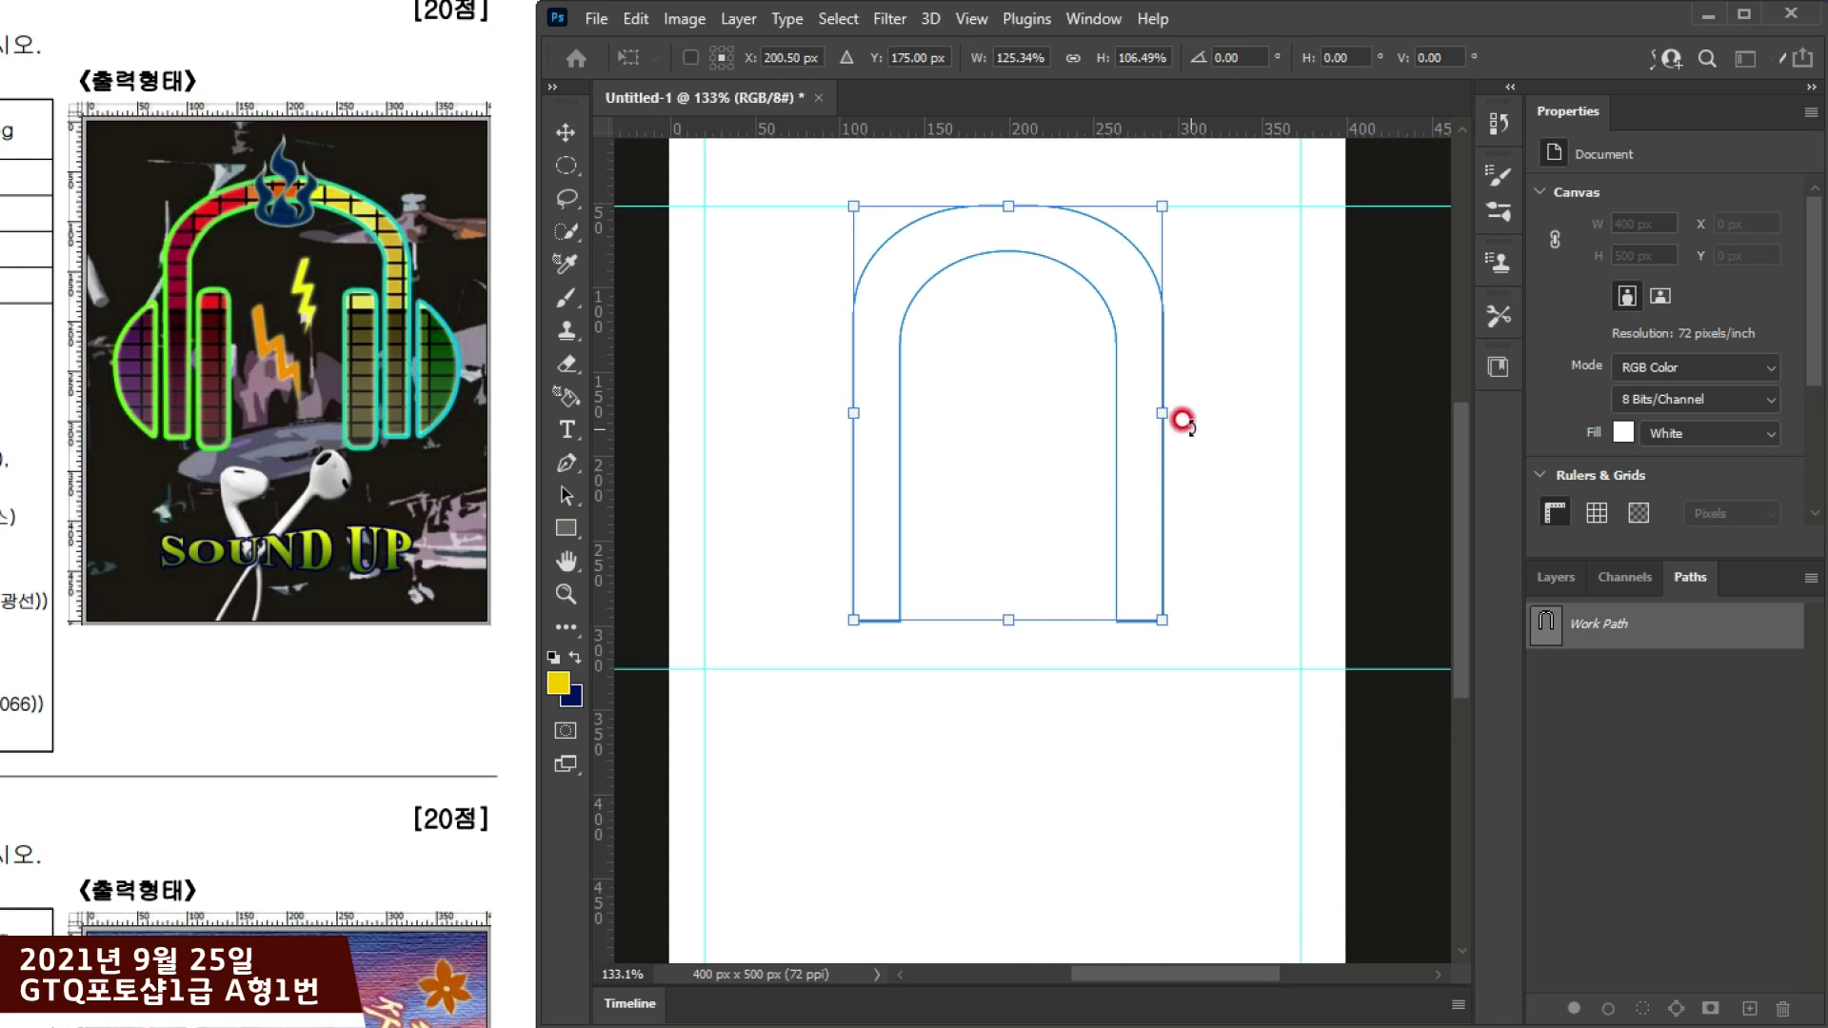
drag(1152, 403, 1191, 404)
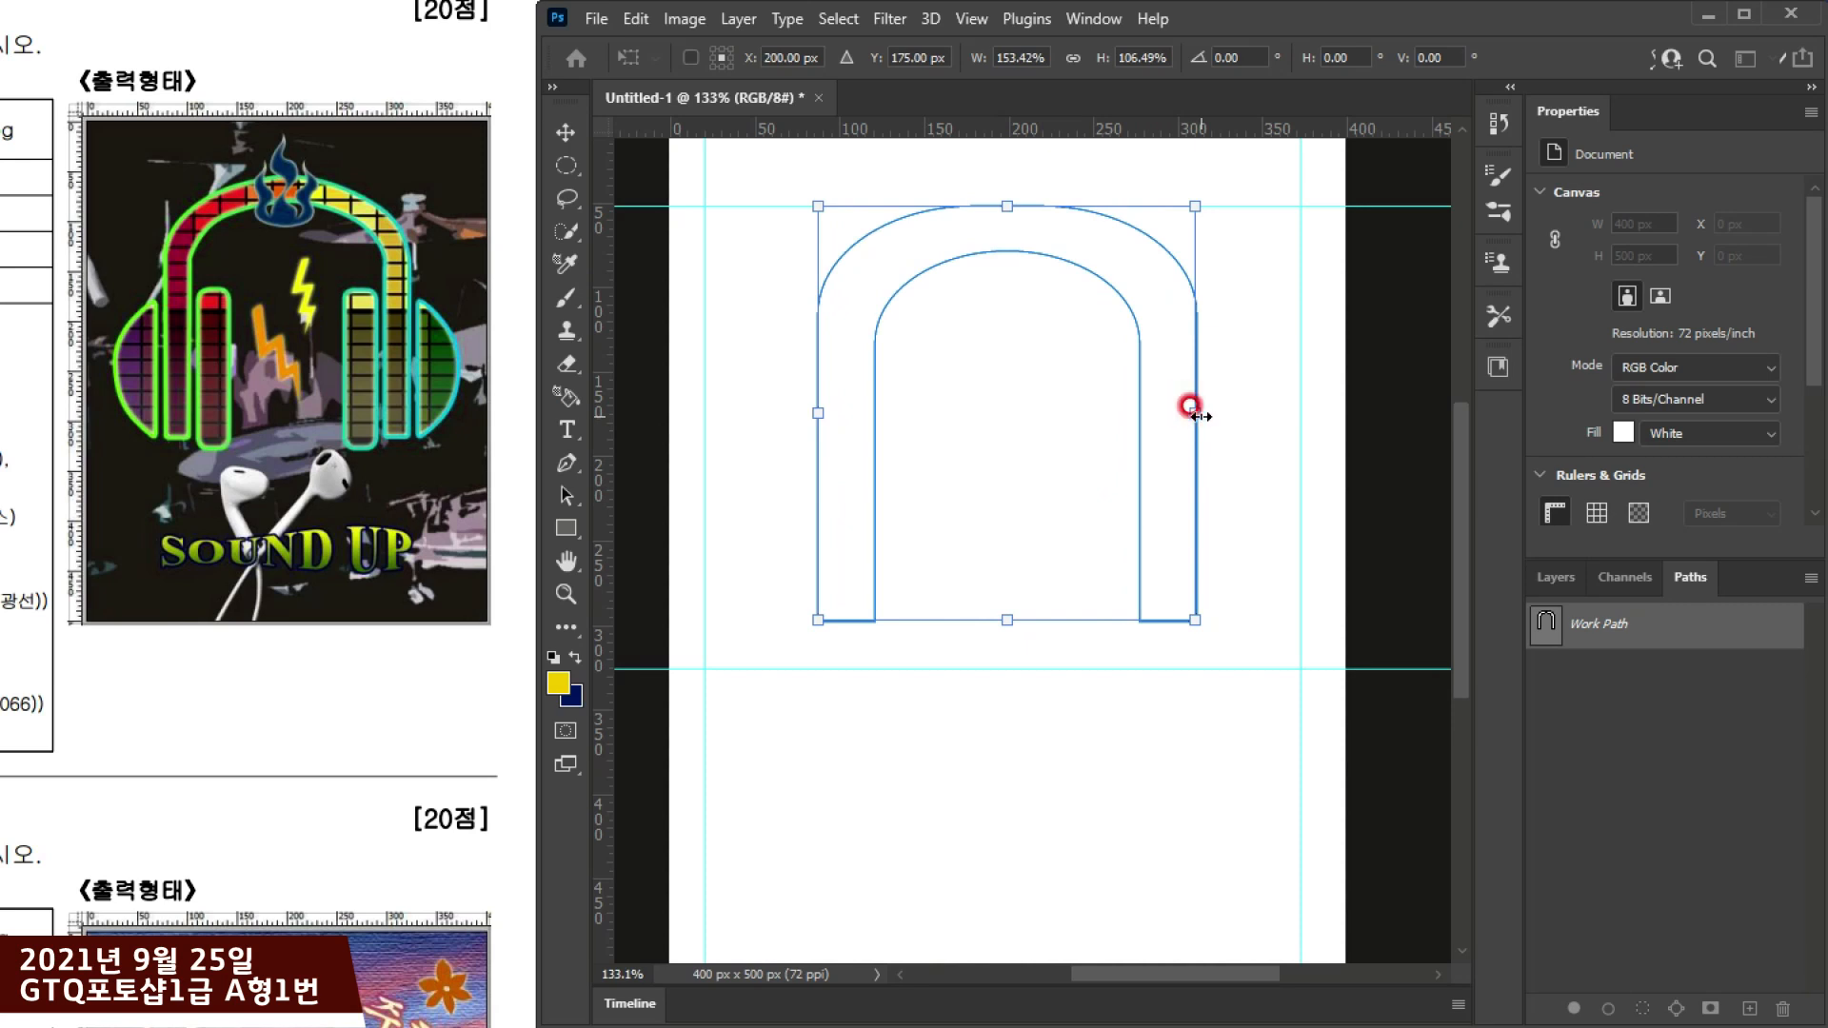
key(Return)
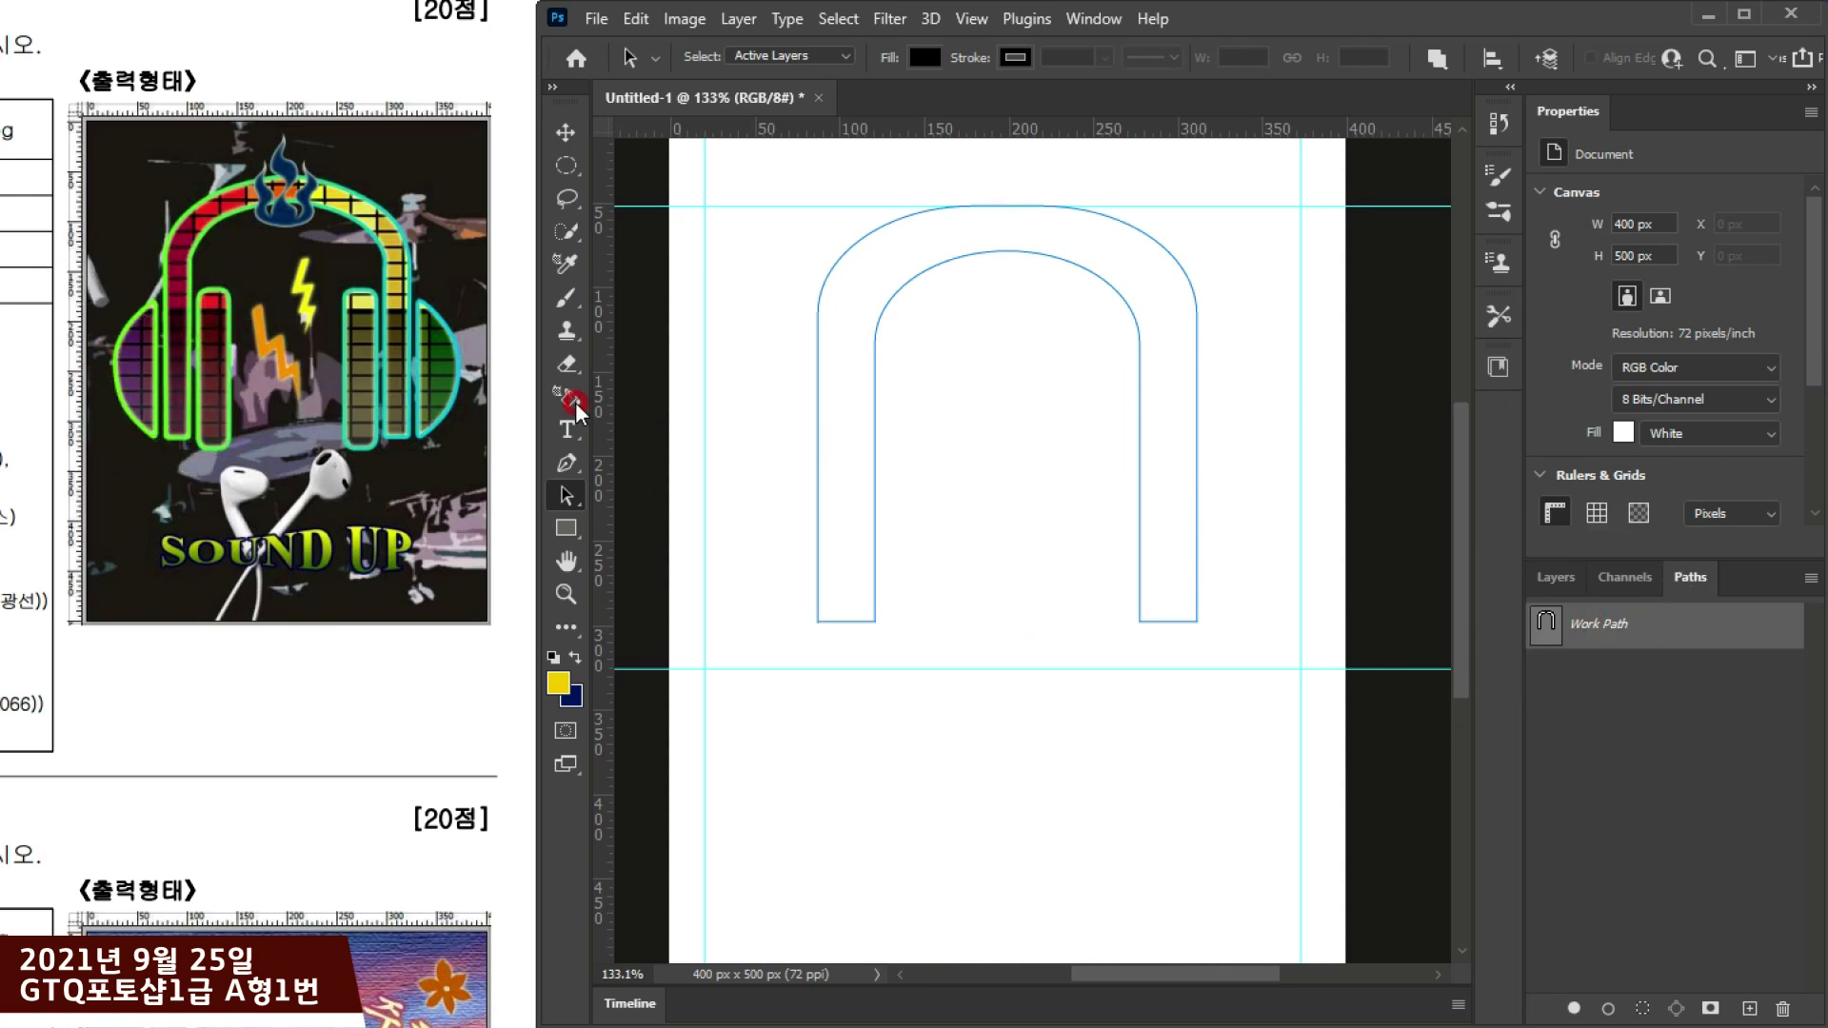
Step: Add an upright ellipse path about 98 × 143 px inside the arch using Combine Shapes
click(569, 529)
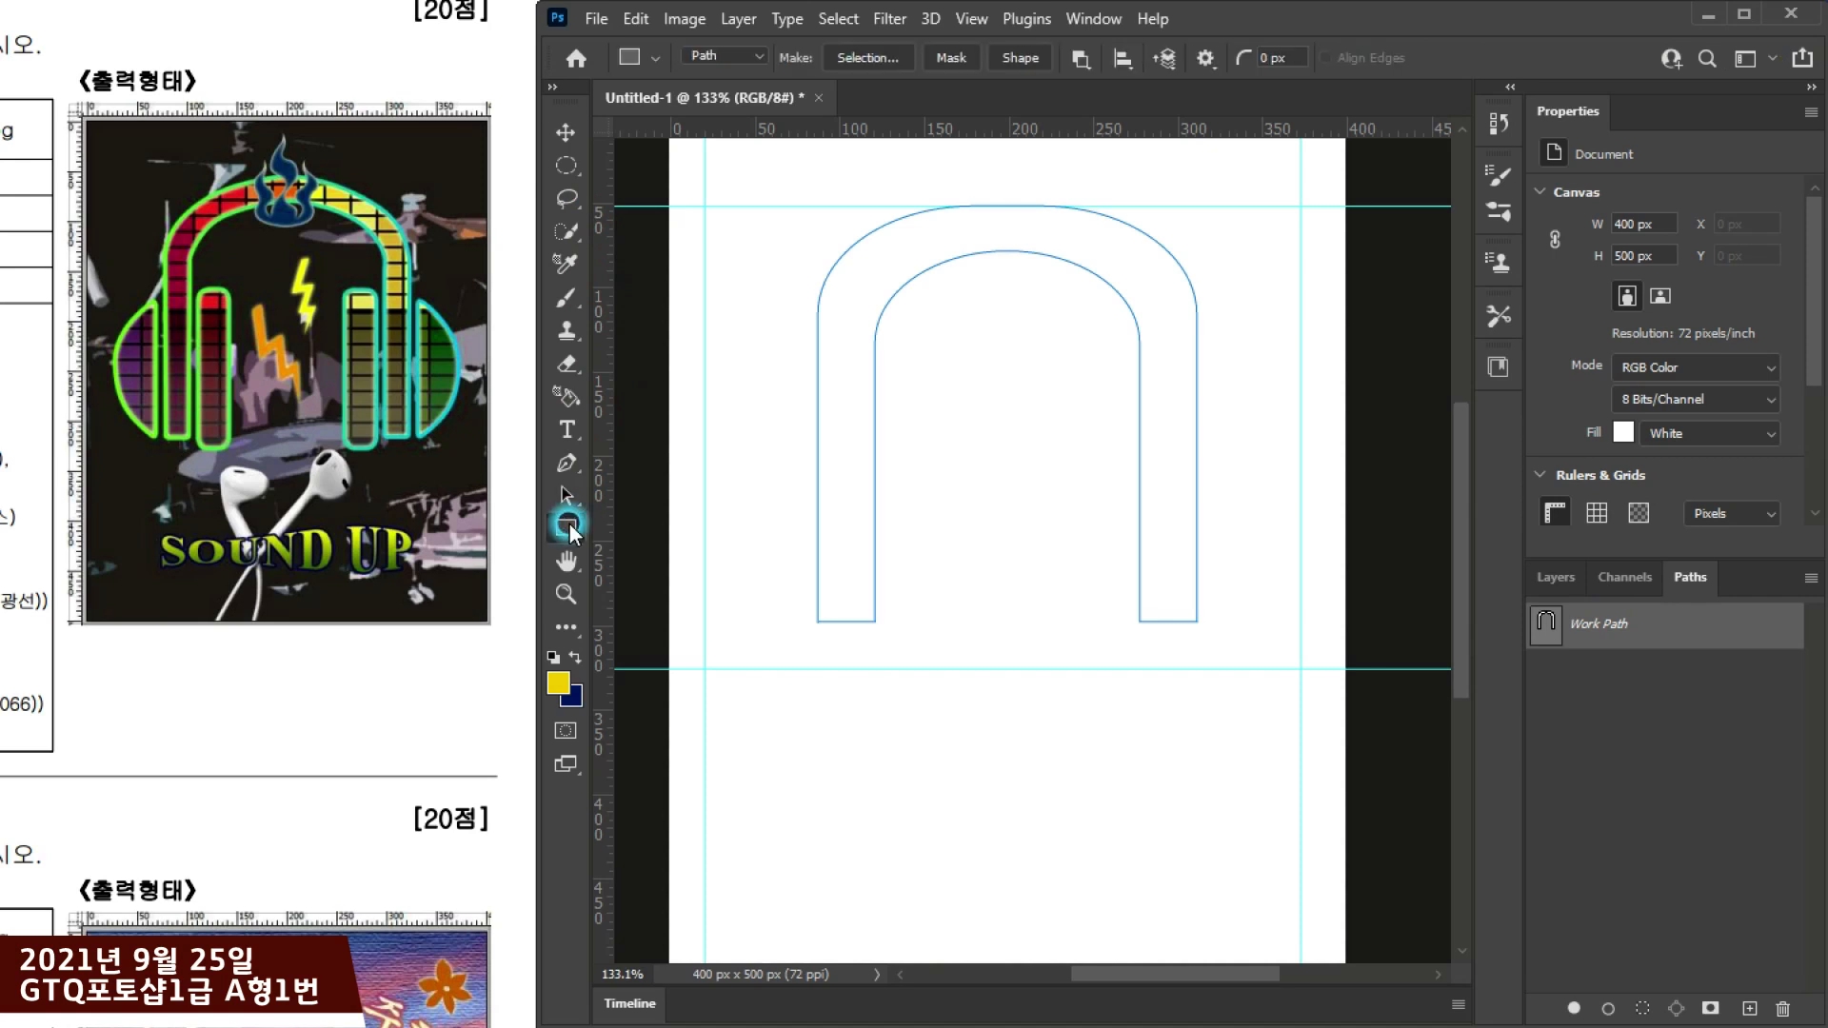
click(648, 560)
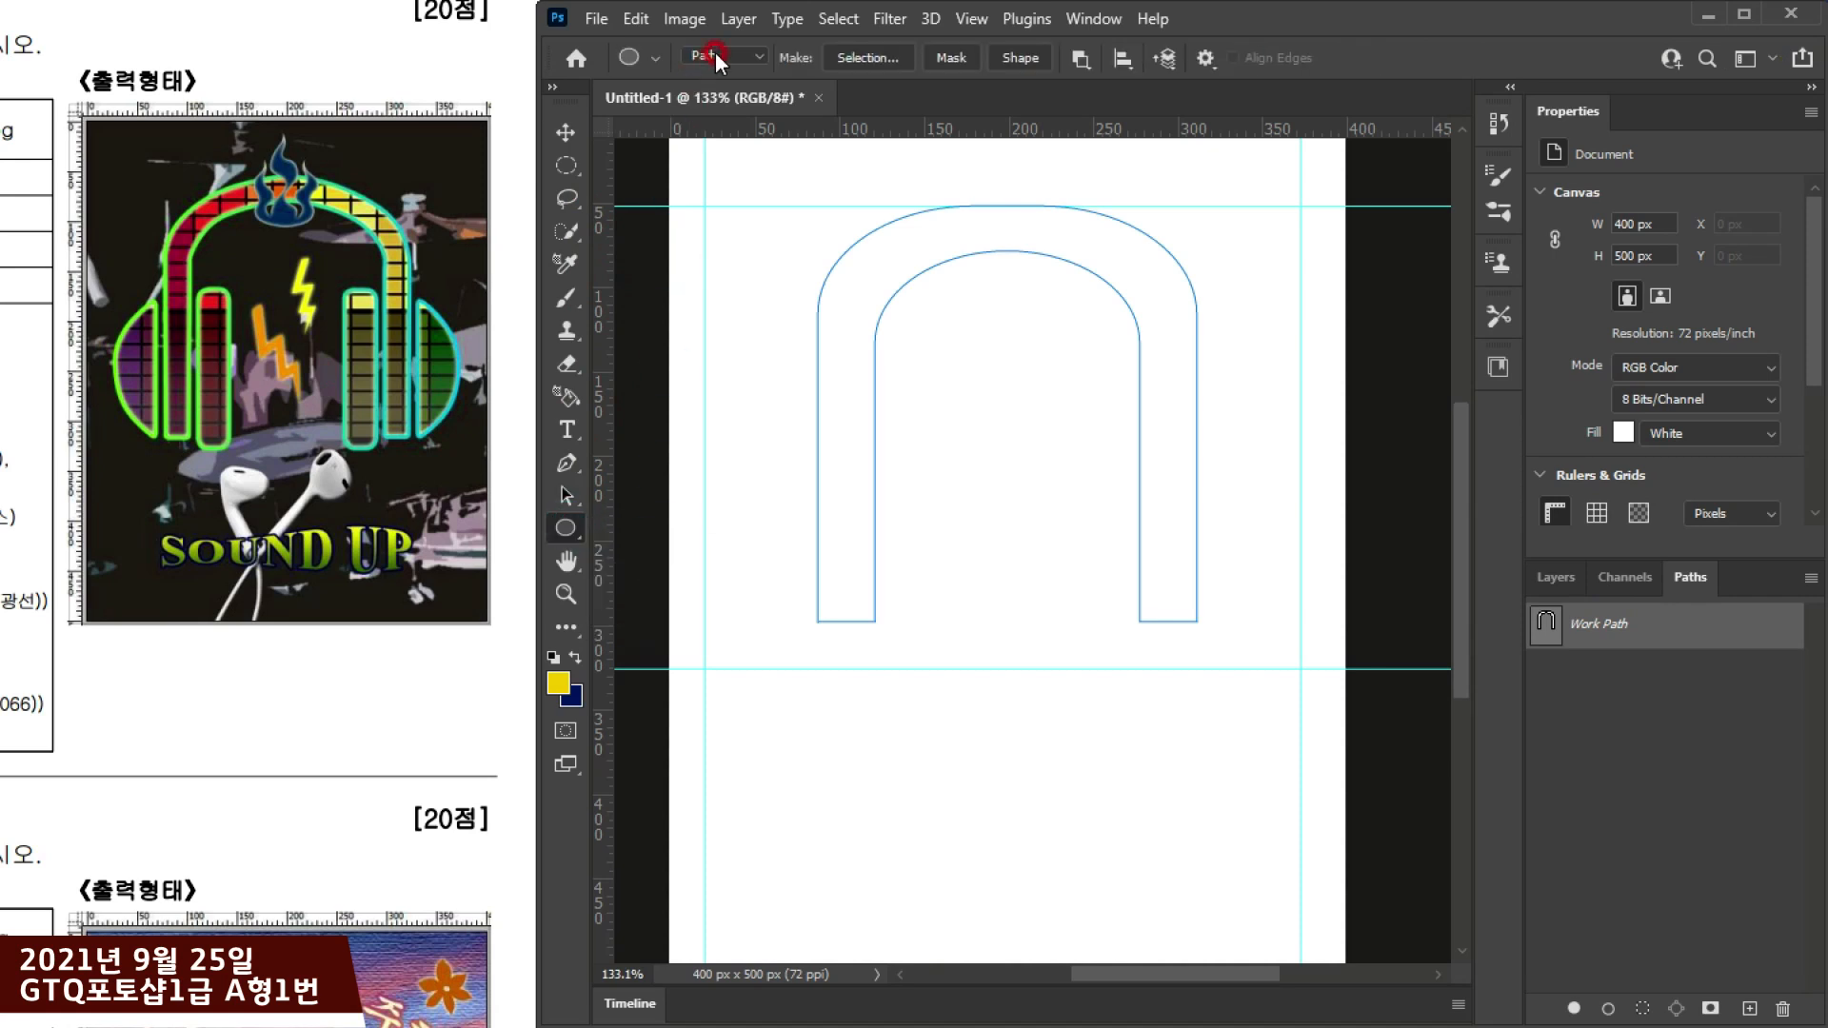
click(1078, 55)
click(1115, 122)
drag(926, 367, 1091, 595)
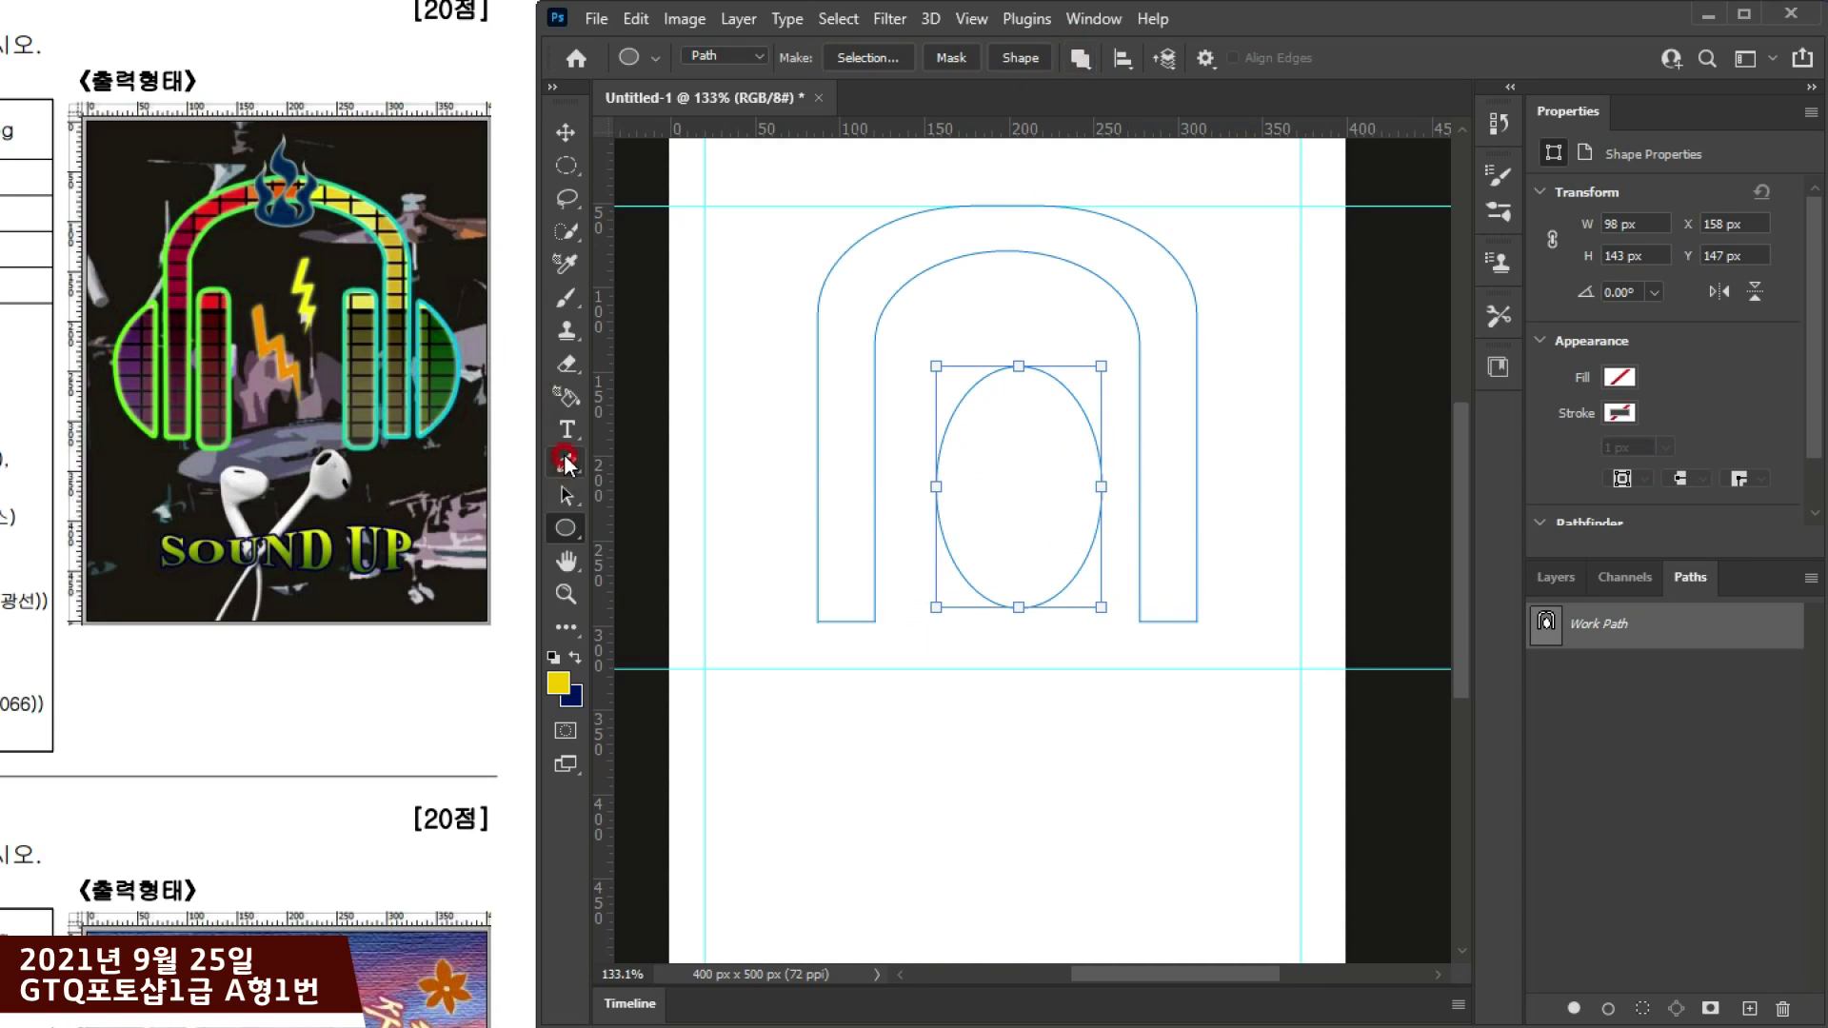
Step: Draw a rectangle path about 59 × 192 px over the ellipse's right half and set it to Subtract Front Shape
right_click(584, 535)
click(628, 528)
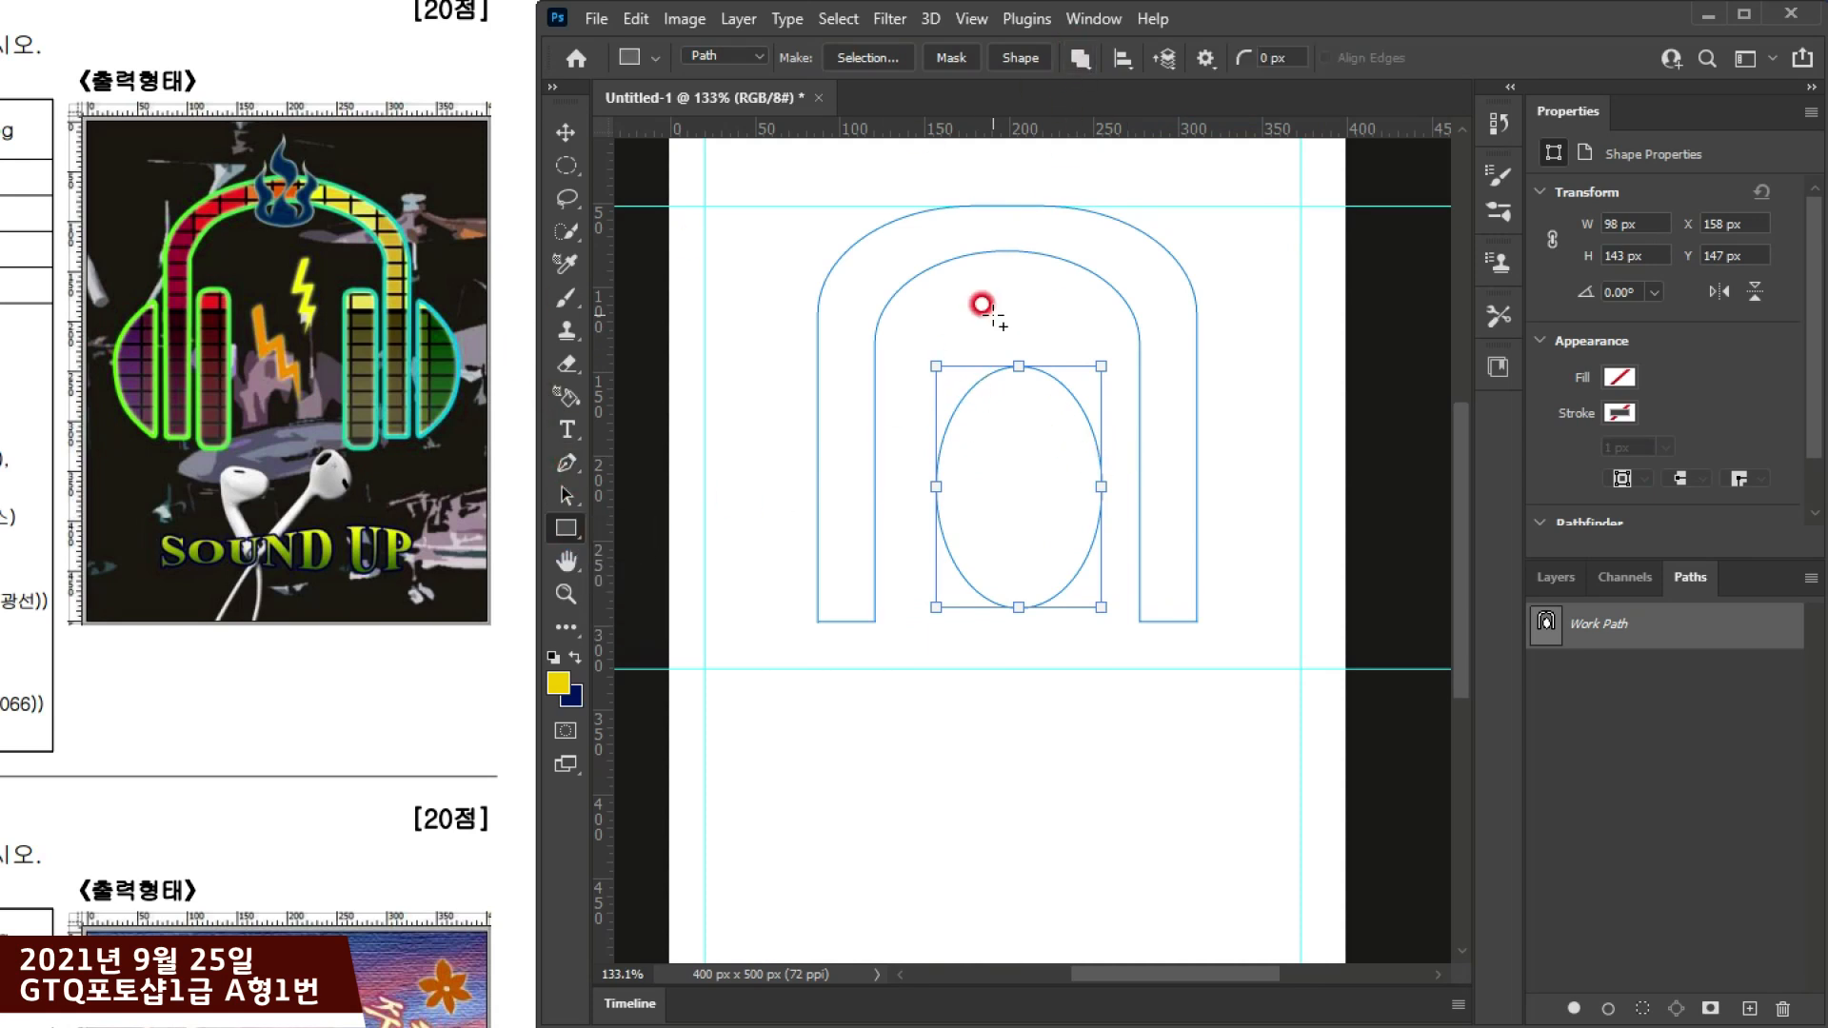
drag(1021, 319, 1121, 643)
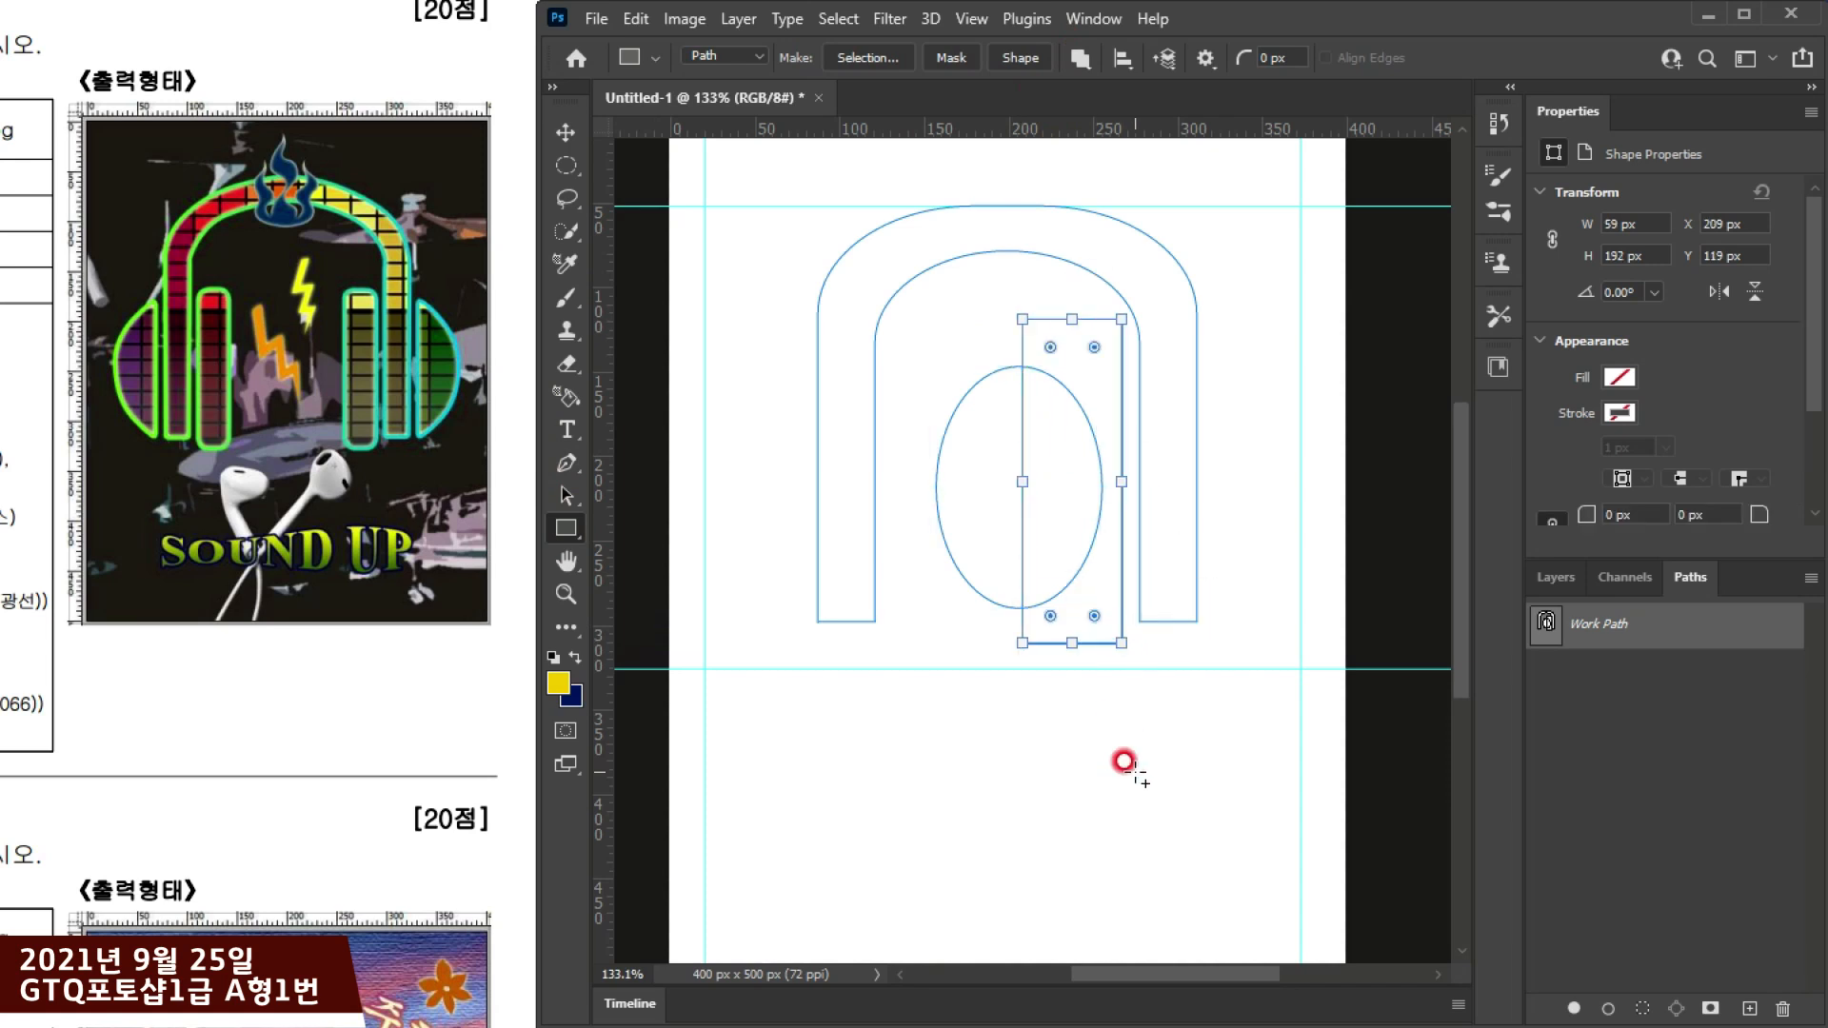
click(1093, 55)
click(1115, 127)
Step: Check the half-ellipse cut by loading the work path as a selection, reactivate the path, and deselect
ctrl+click(1545, 624)
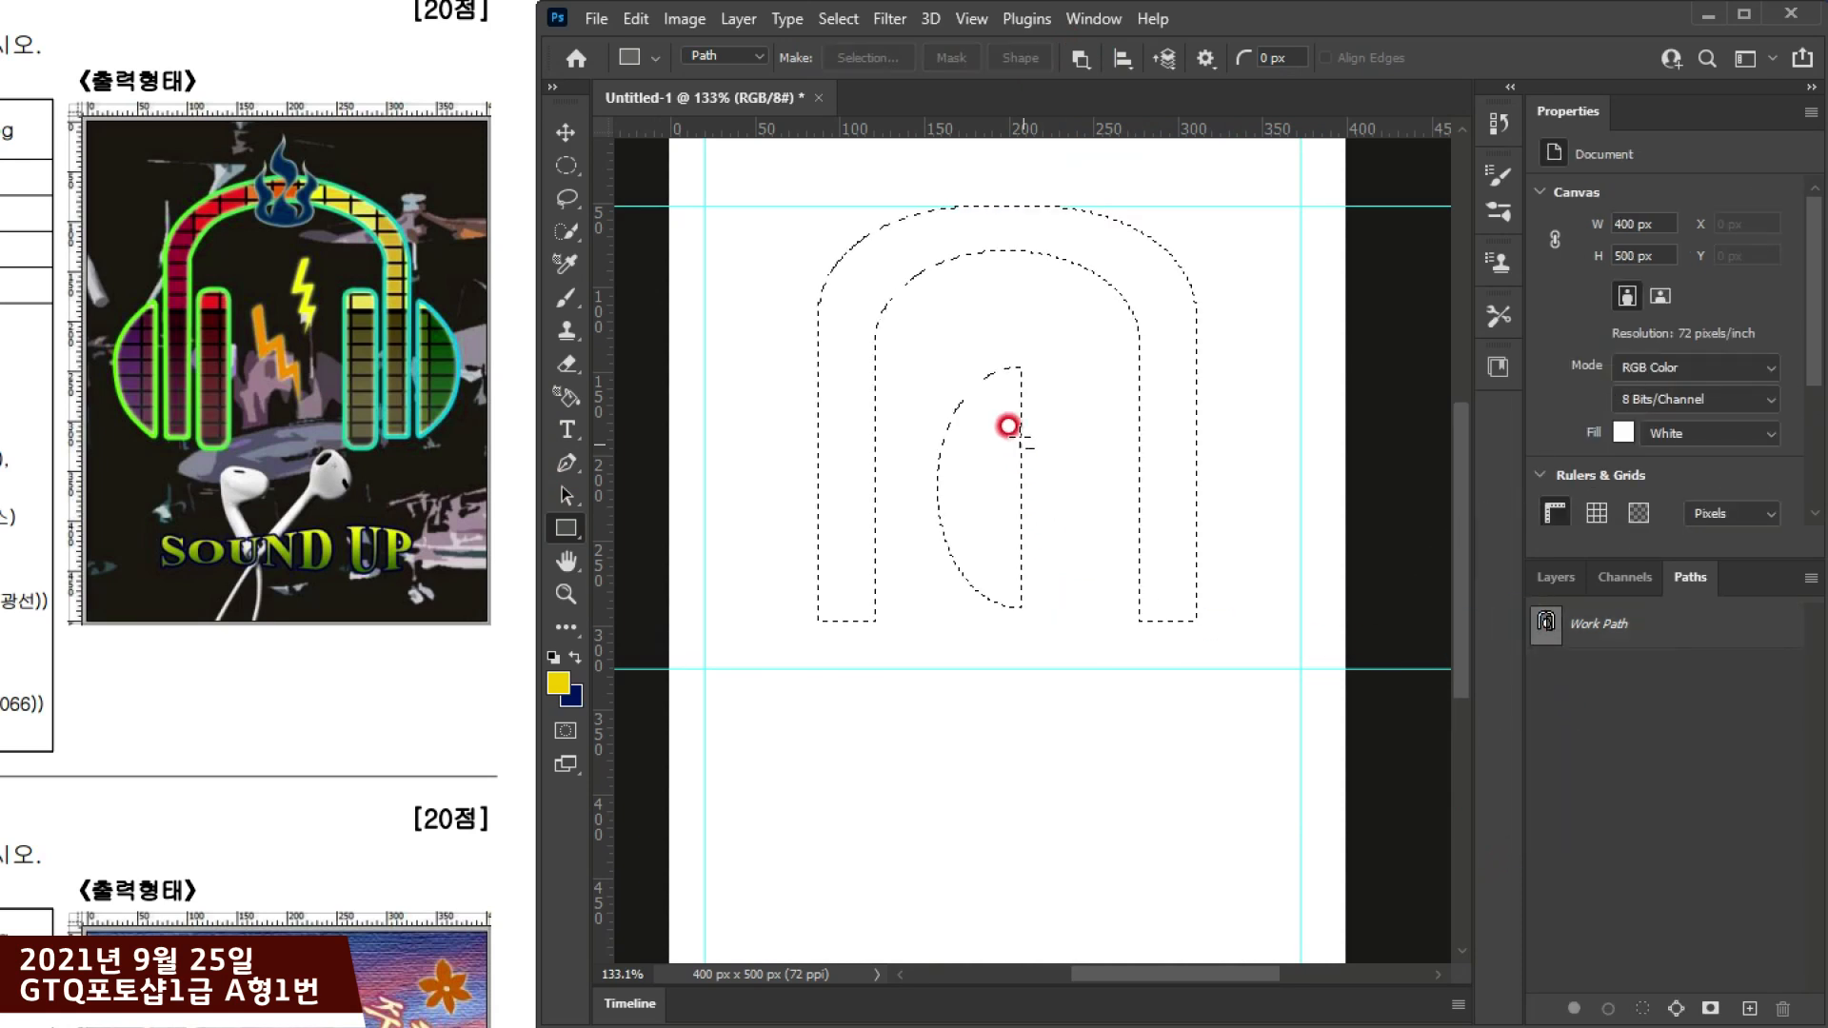
click(1655, 630)
key(ctrl+d)
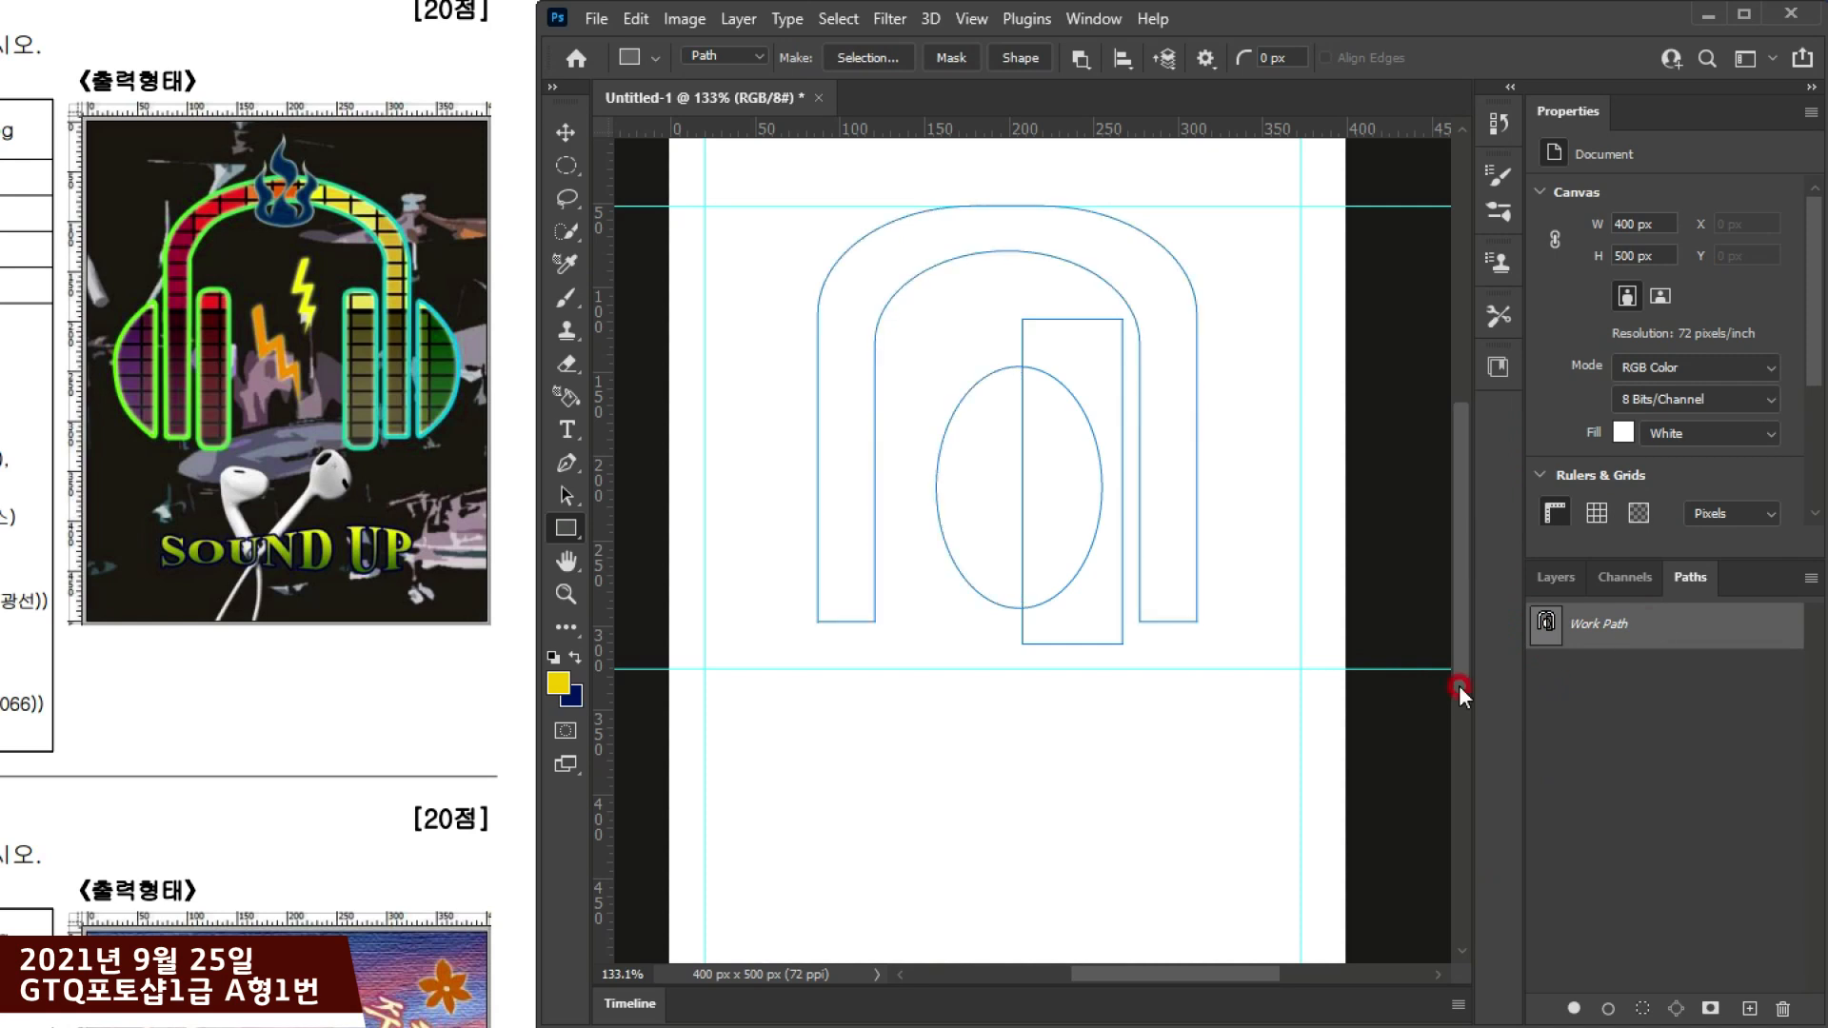
Step: Merge the ellipse and its subtracted rectangle into a regular half-ellipse path using Merge Shape Components
click(566, 500)
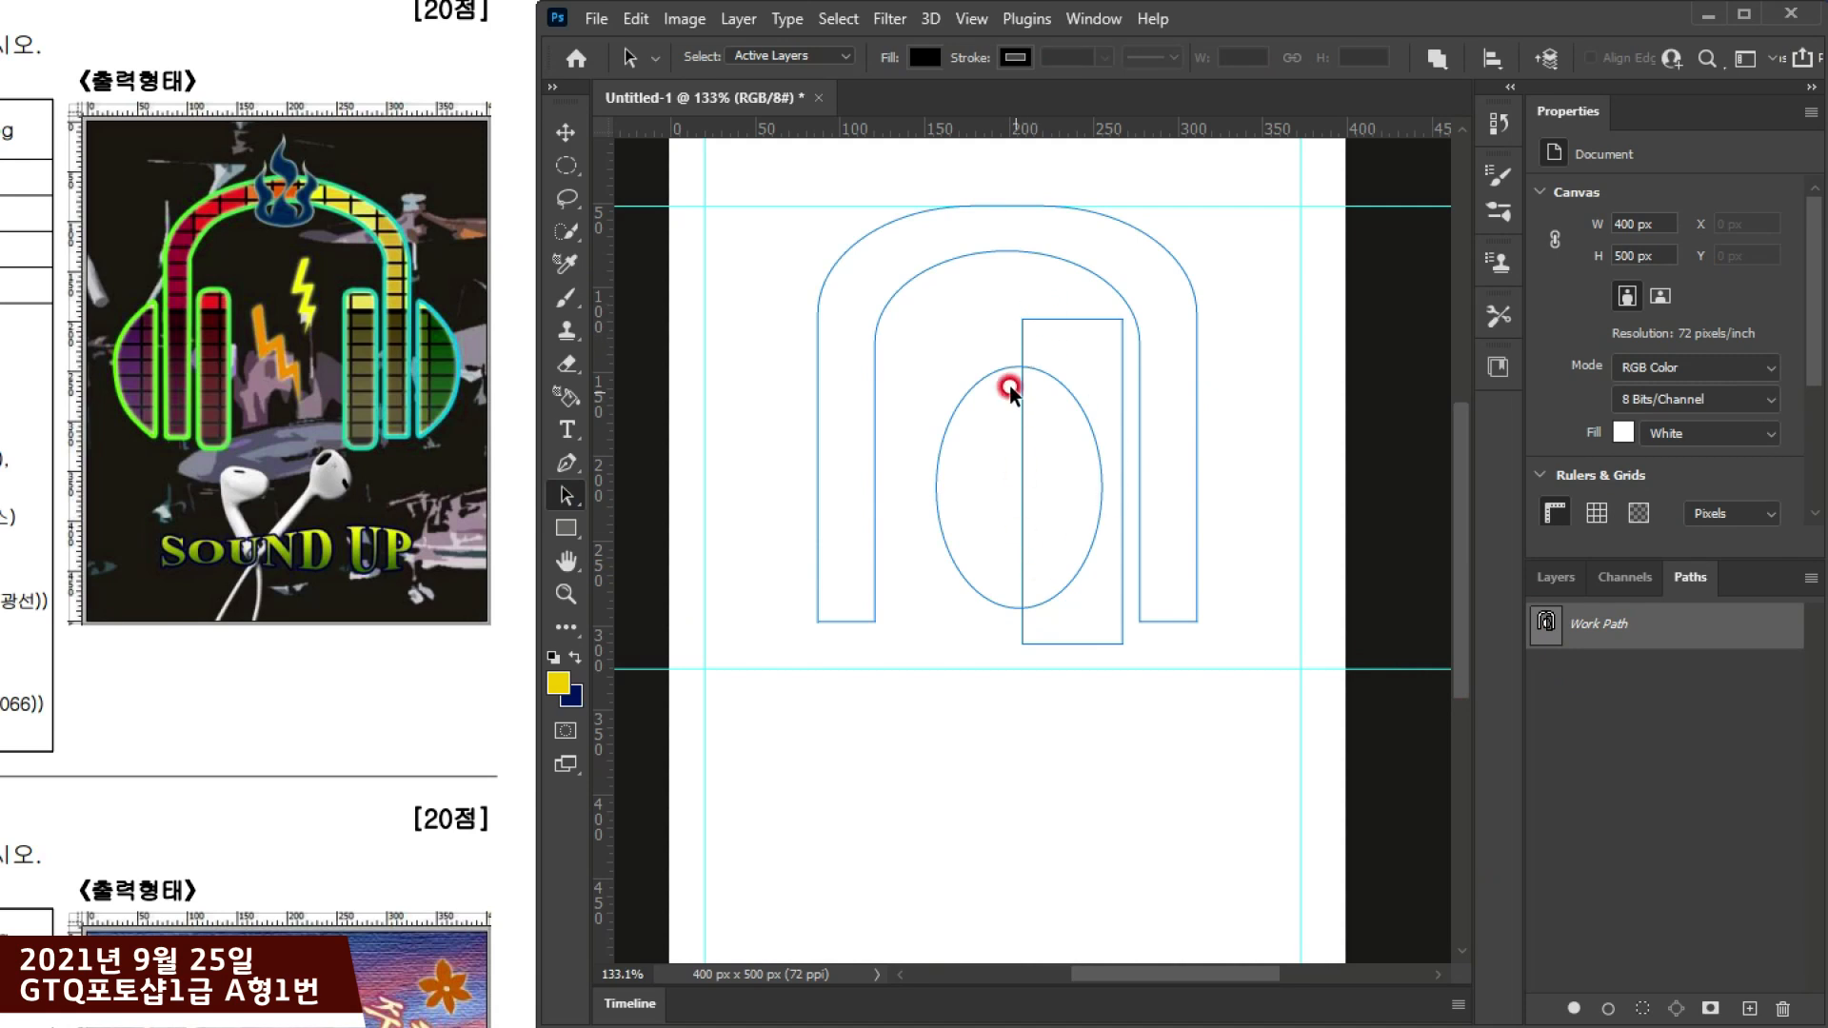
drag(980, 363, 1041, 775)
drag(963, 359, 1121, 545)
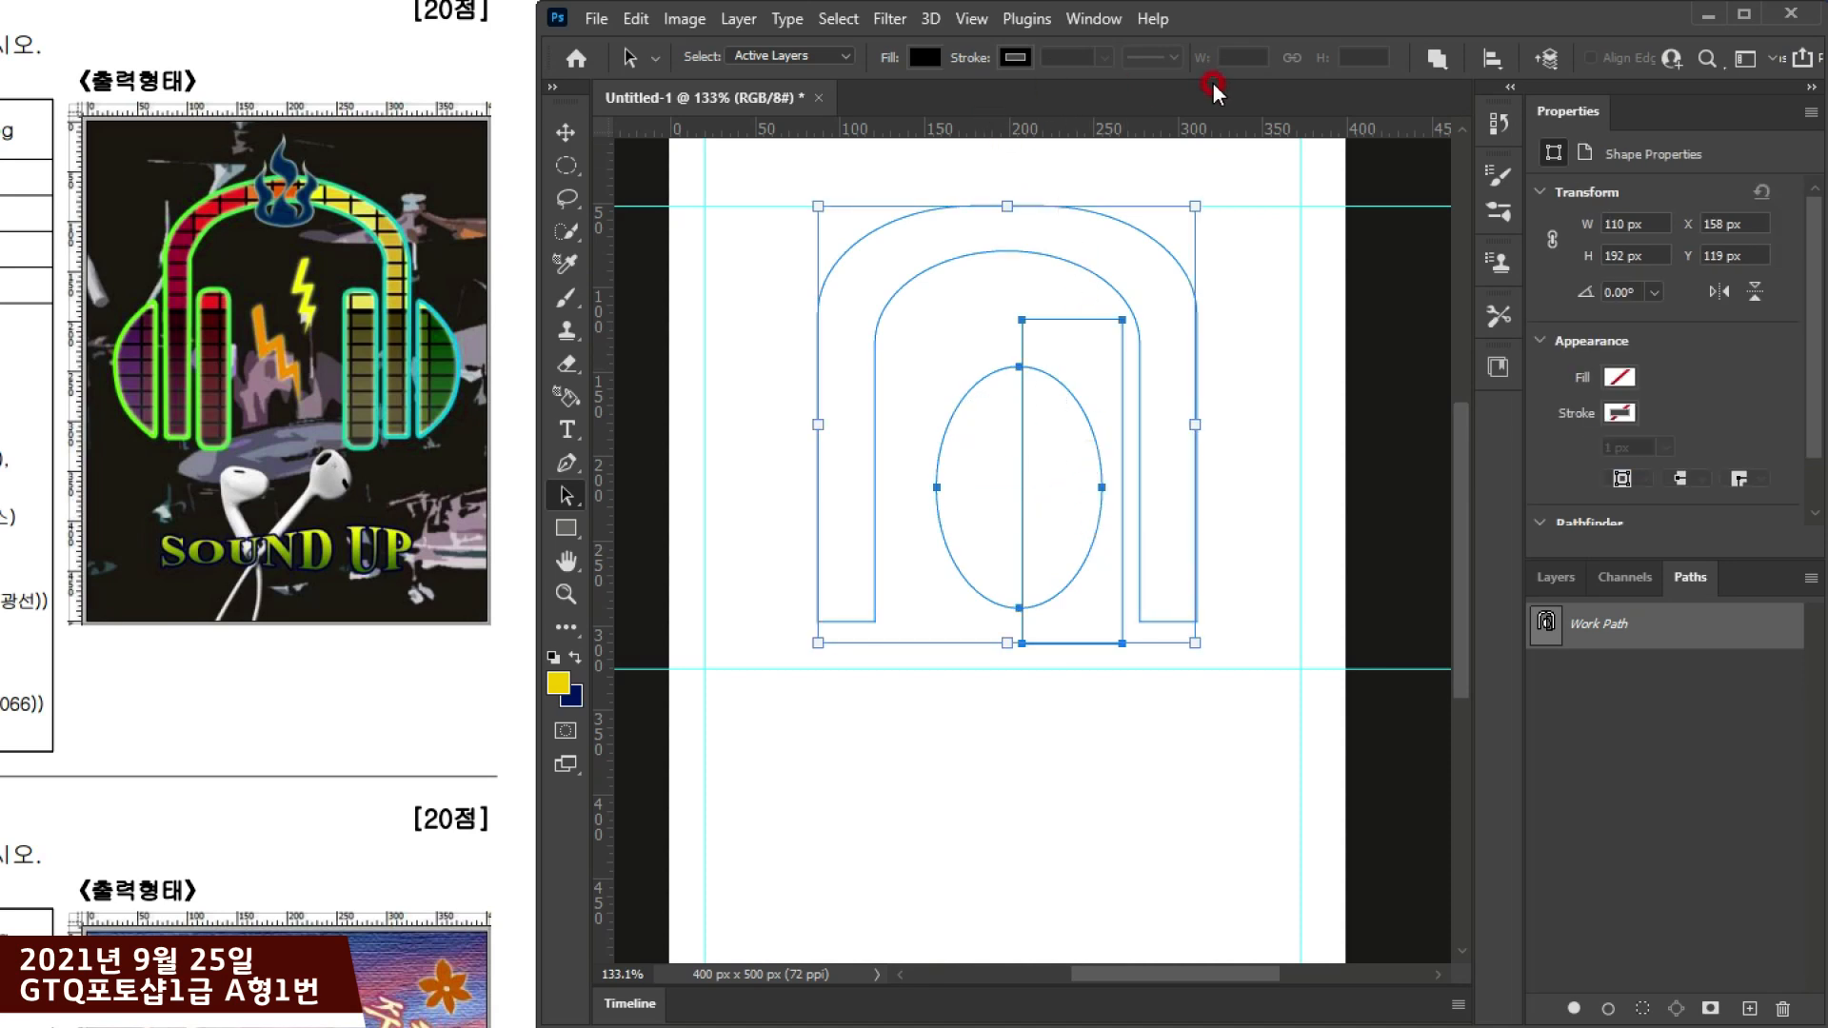
click(1438, 58)
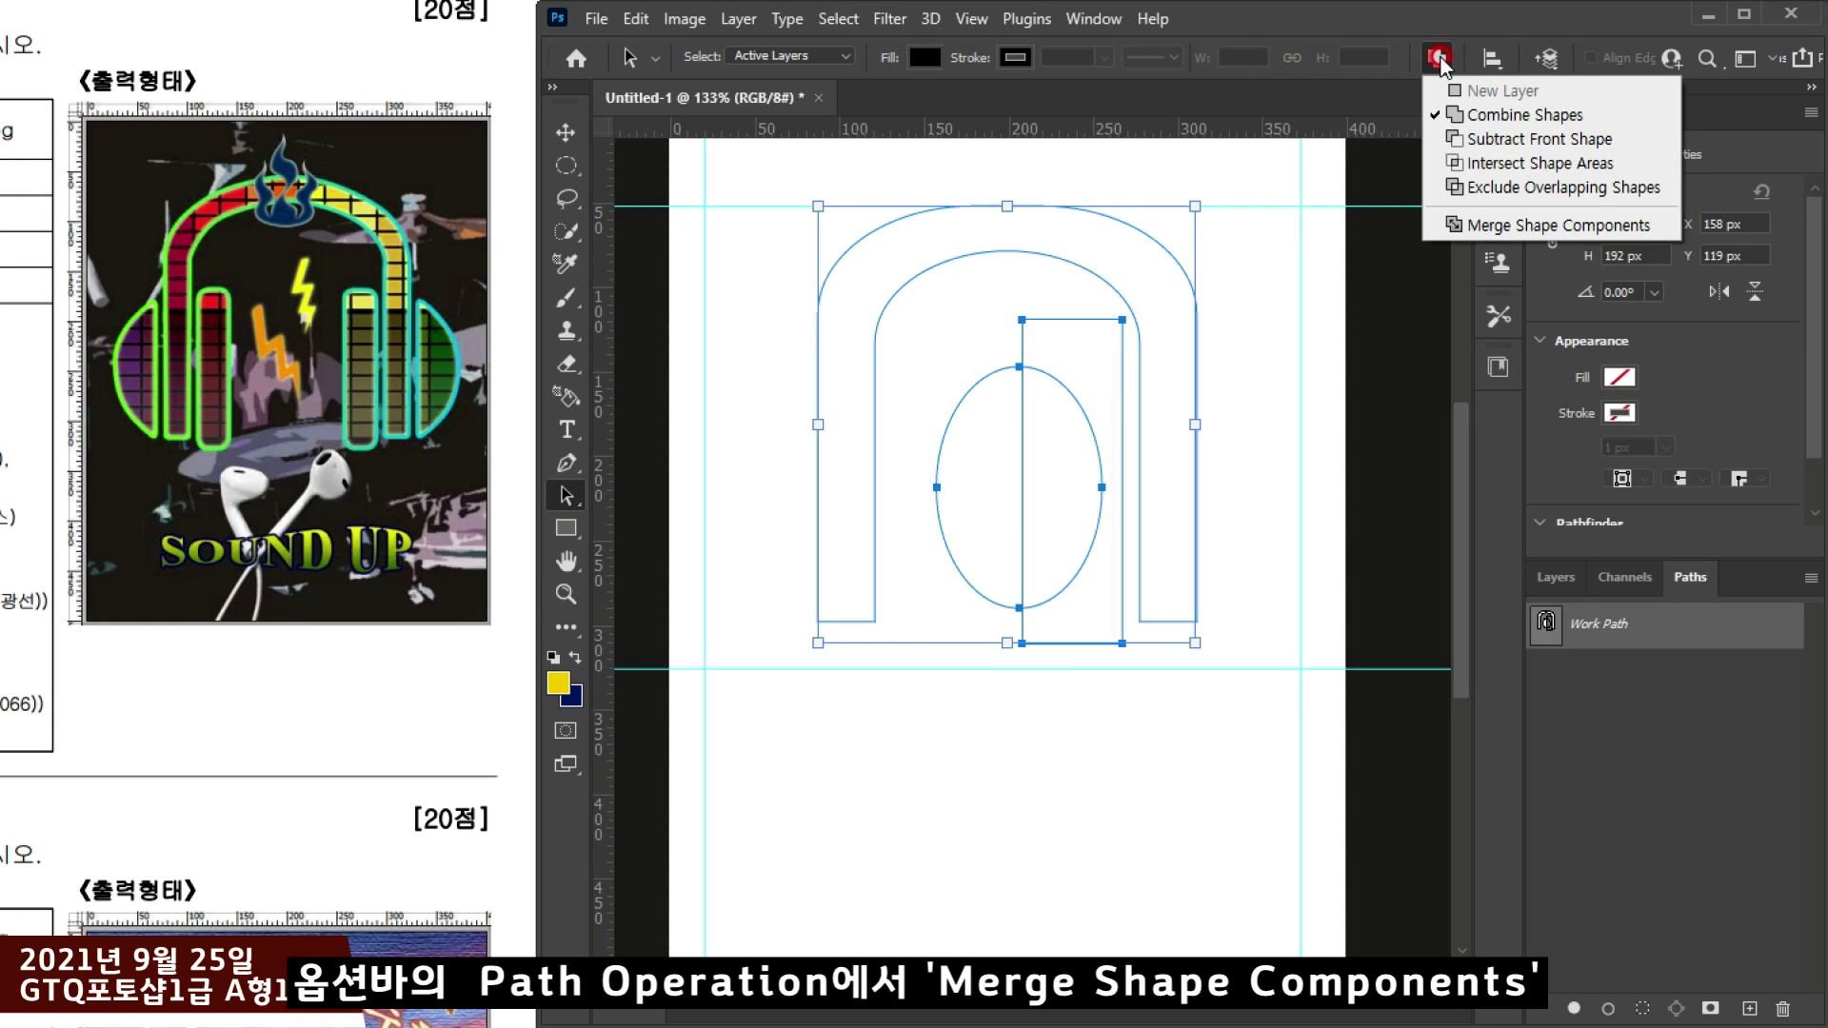
click(1468, 227)
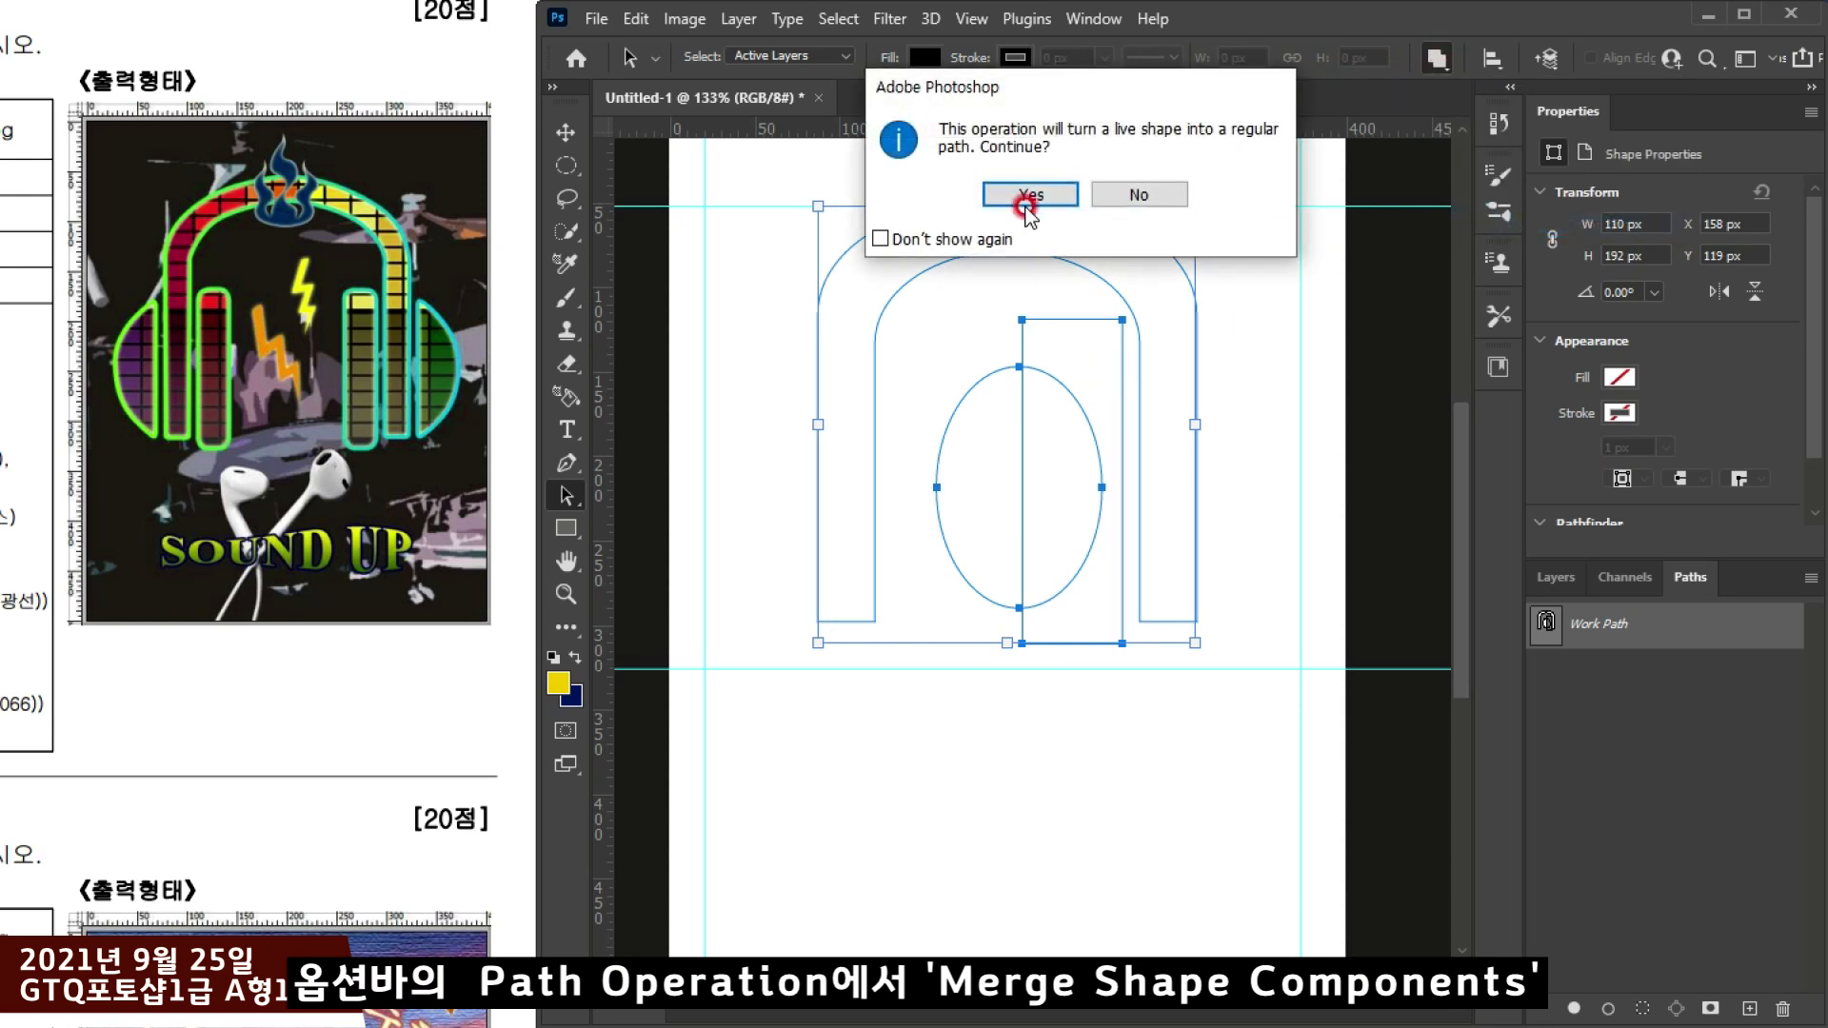
click(1032, 193)
Step: Move the half-ellipse just outside the arch's left leg, scale it down slightly, and set its base level with the leg's end
click(1018, 458)
drag(1017, 502, 799, 505)
key(ctrl+t)
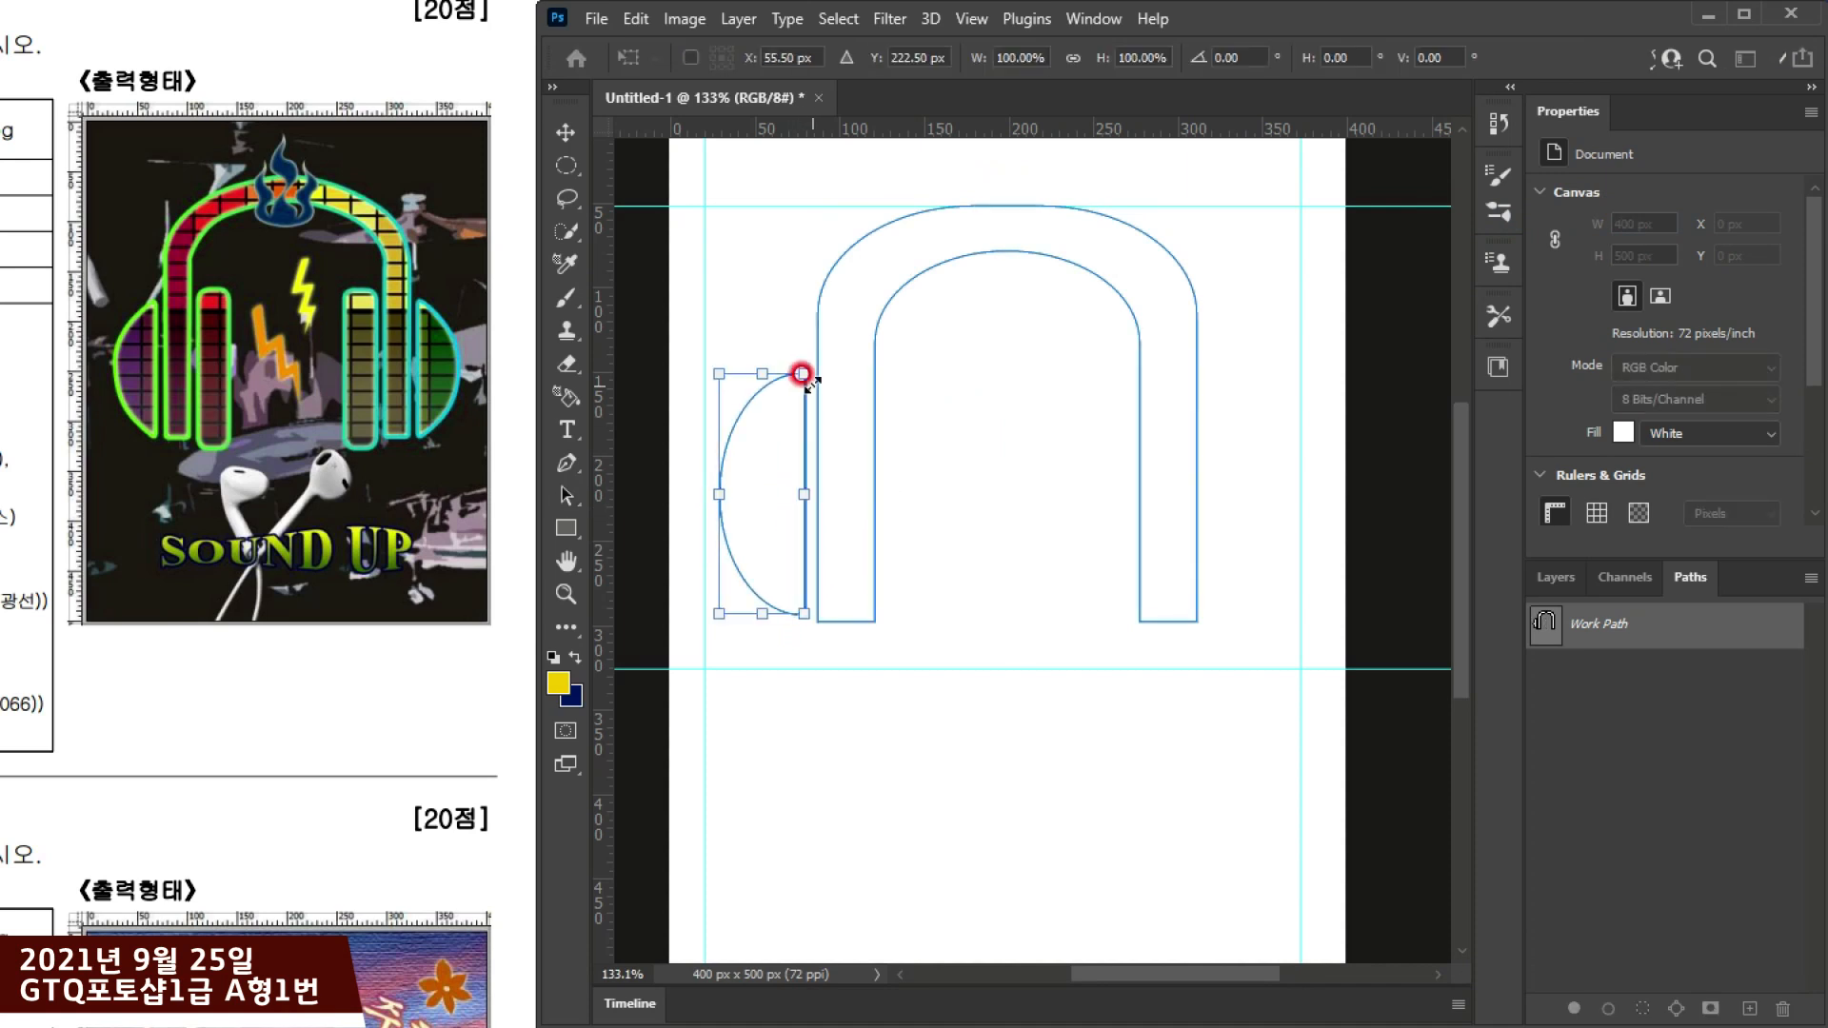
drag(719, 375, 726, 390)
drag(795, 453, 743, 514)
key(Return)
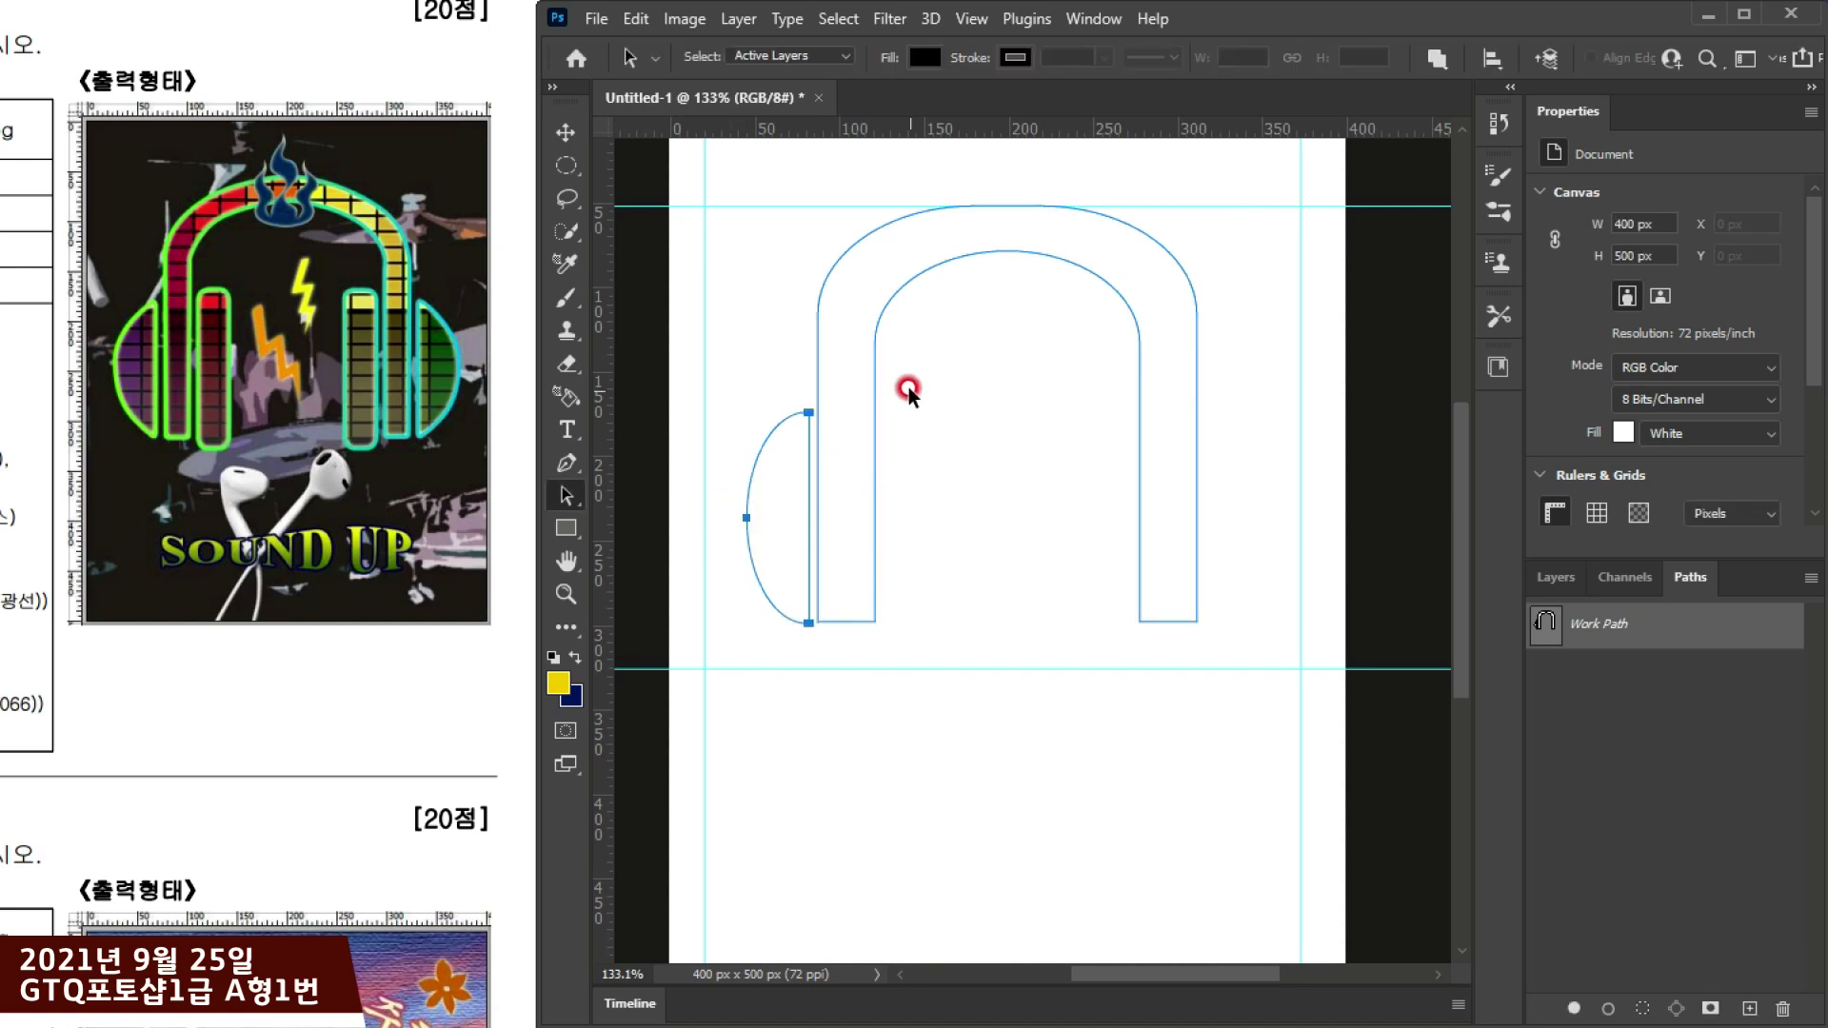
Step: Add a rounded rectangle path about 26 × 158 px with 10 px corners inside the arch's left leg, using Combine Shapes
click(568, 530)
click(1239, 68)
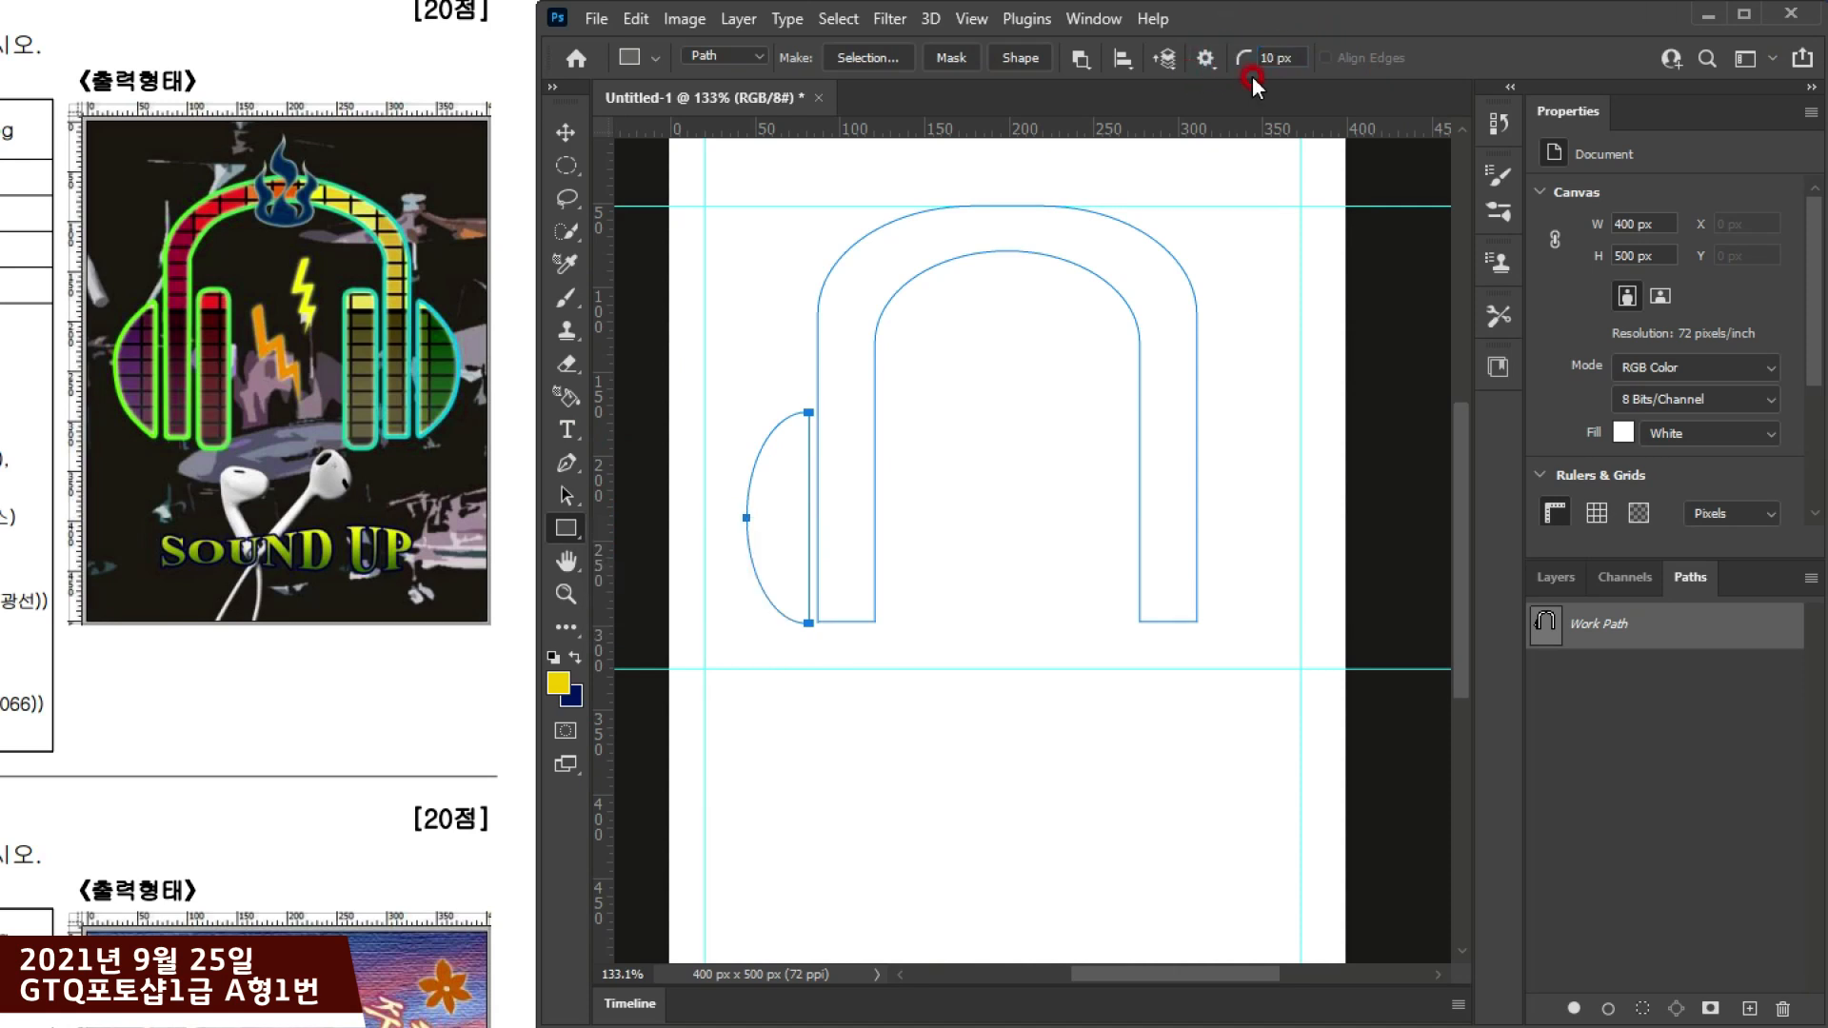
click(1085, 59)
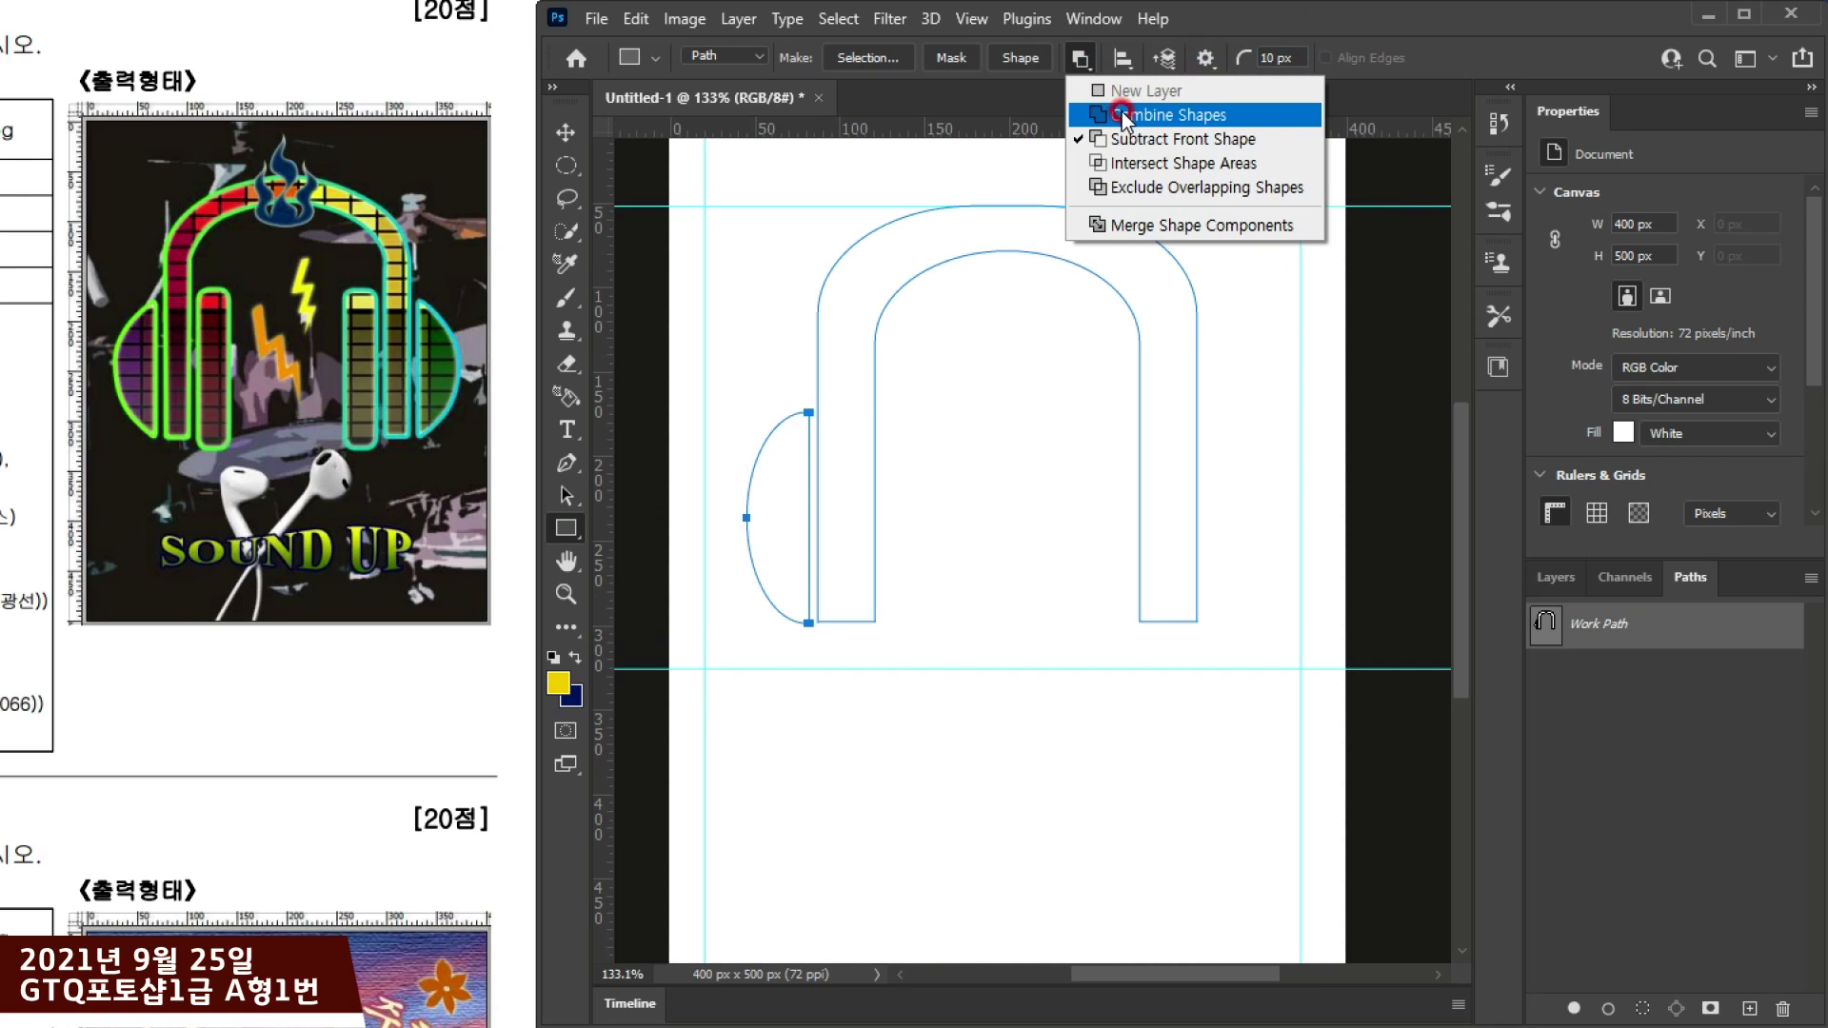
click(1090, 111)
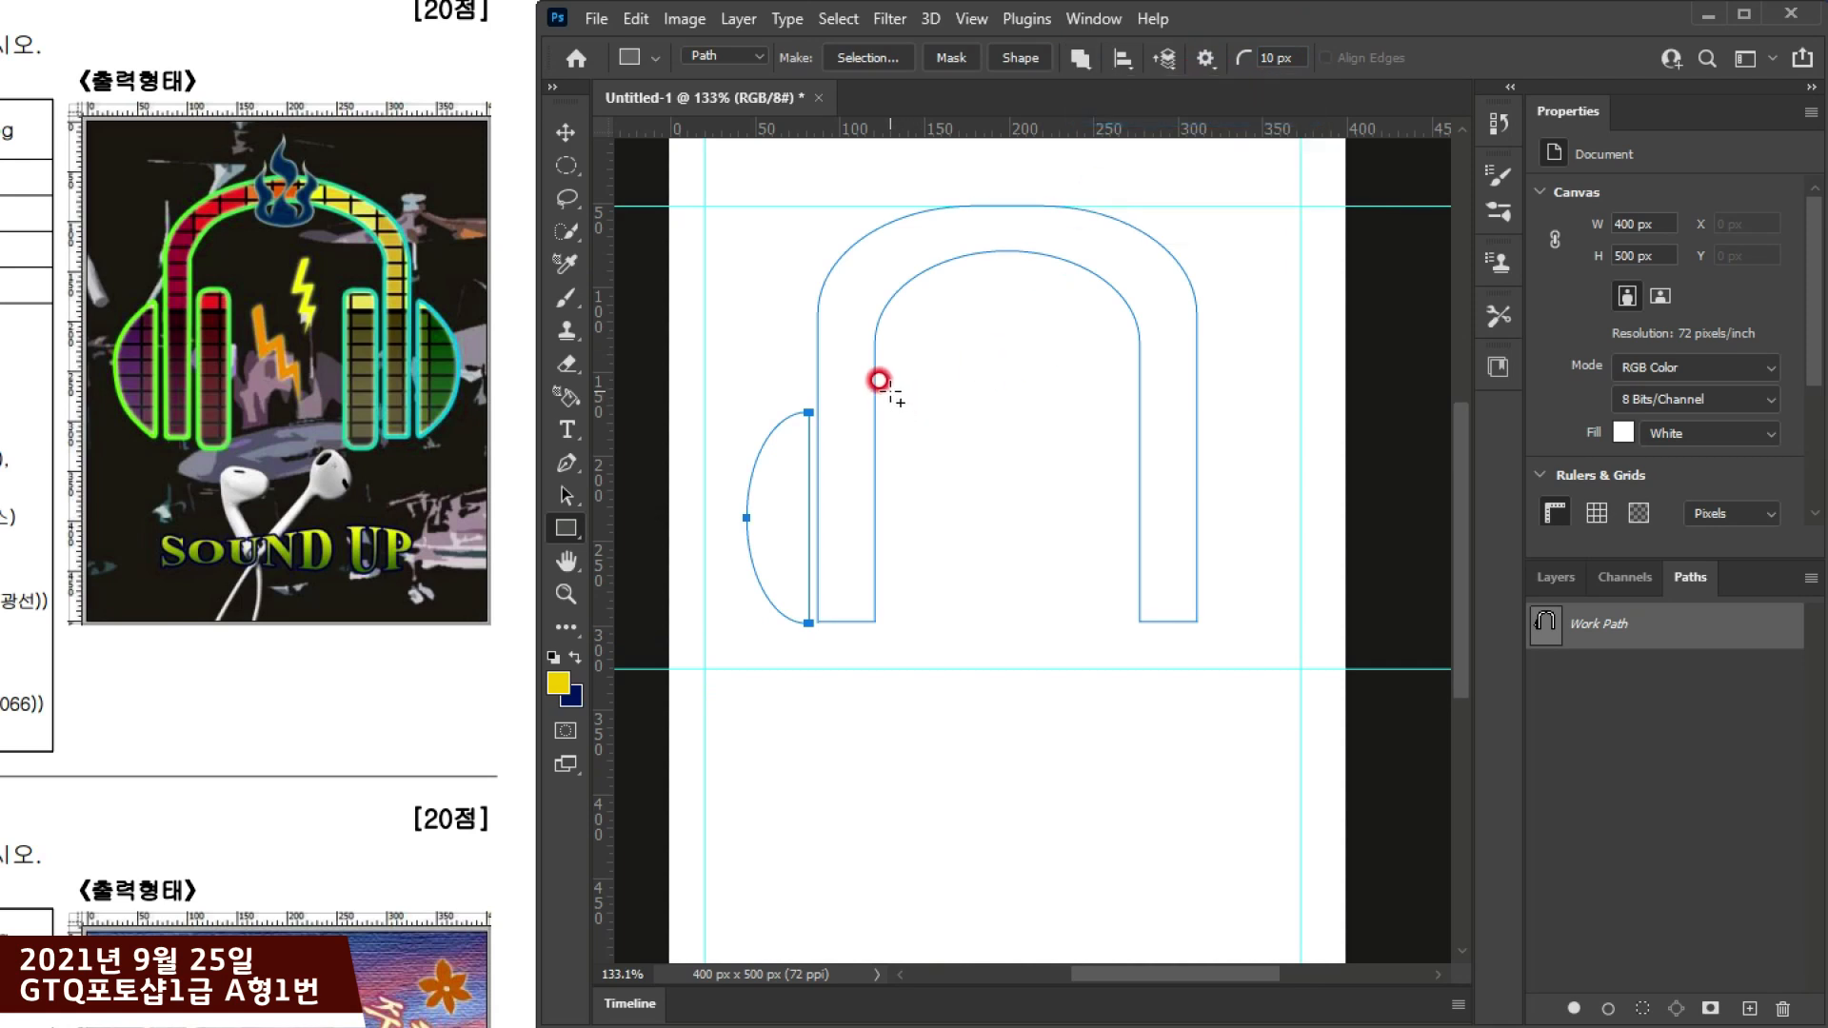
drag(881, 387, 923, 651)
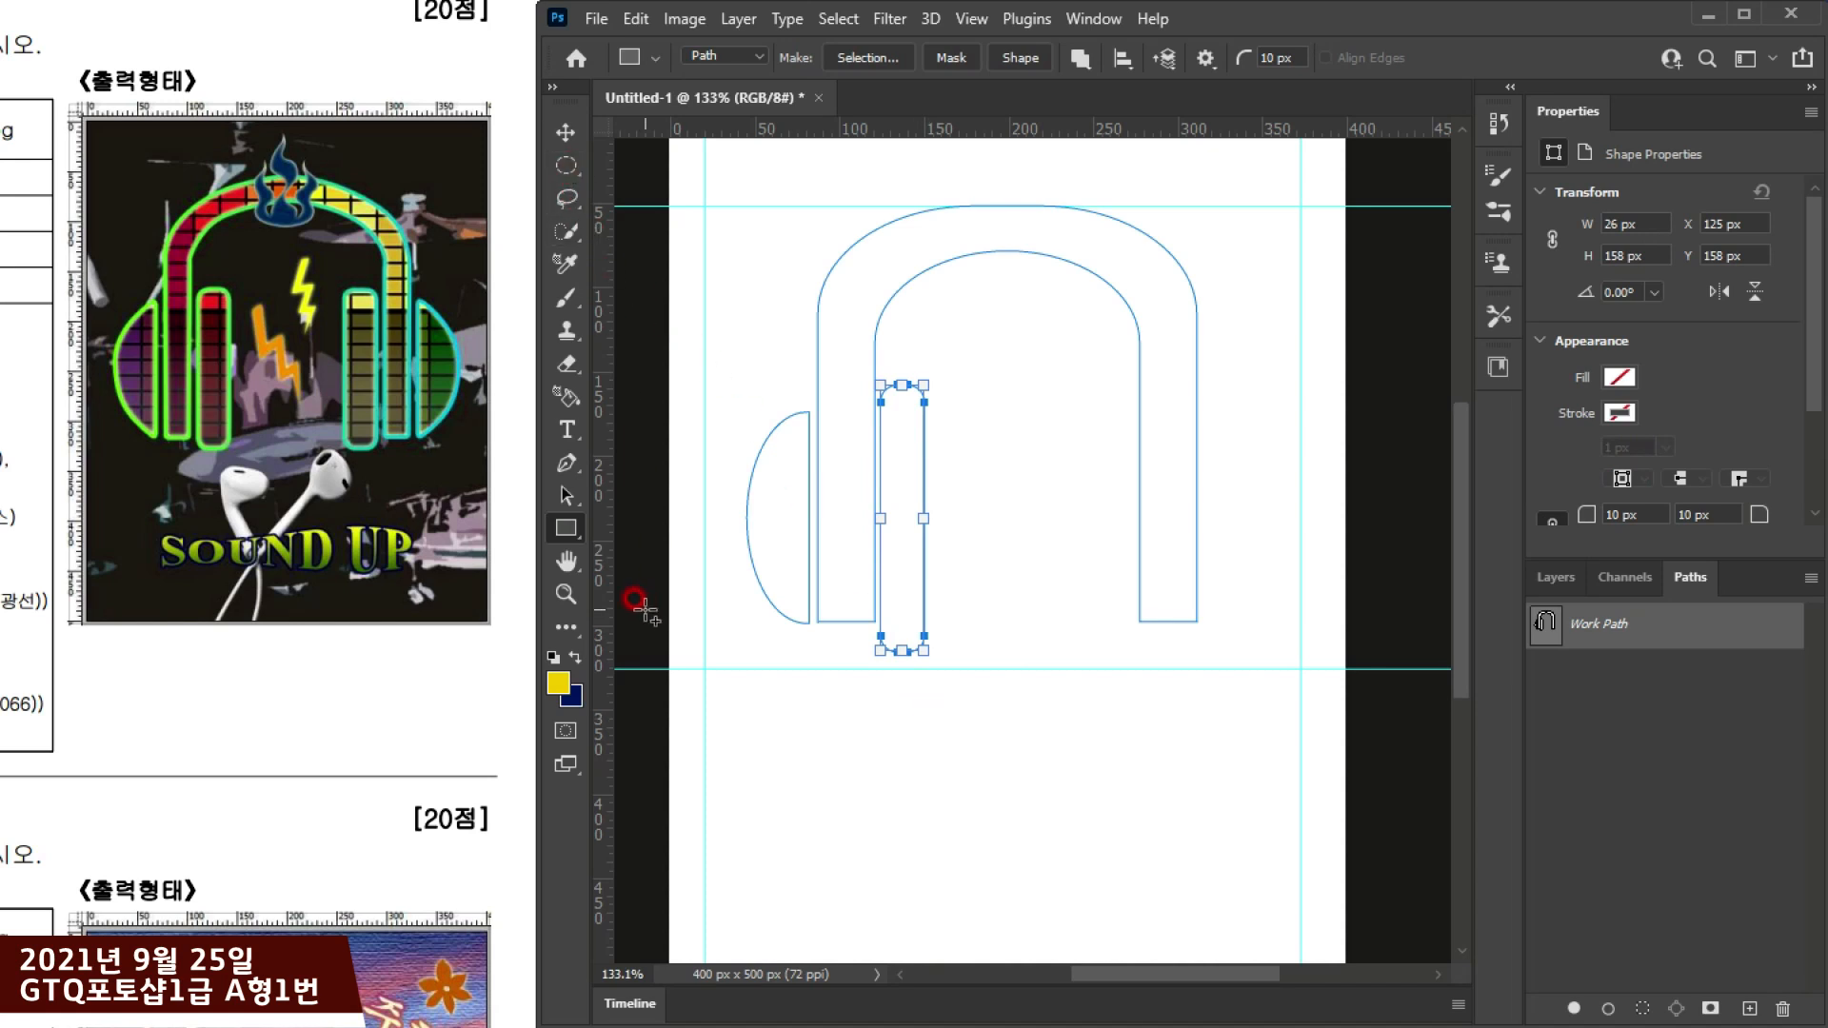
Step: Shift the rounded rectangle path slightly to the right, away from the arch's left leg
click(569, 496)
click(1069, 460)
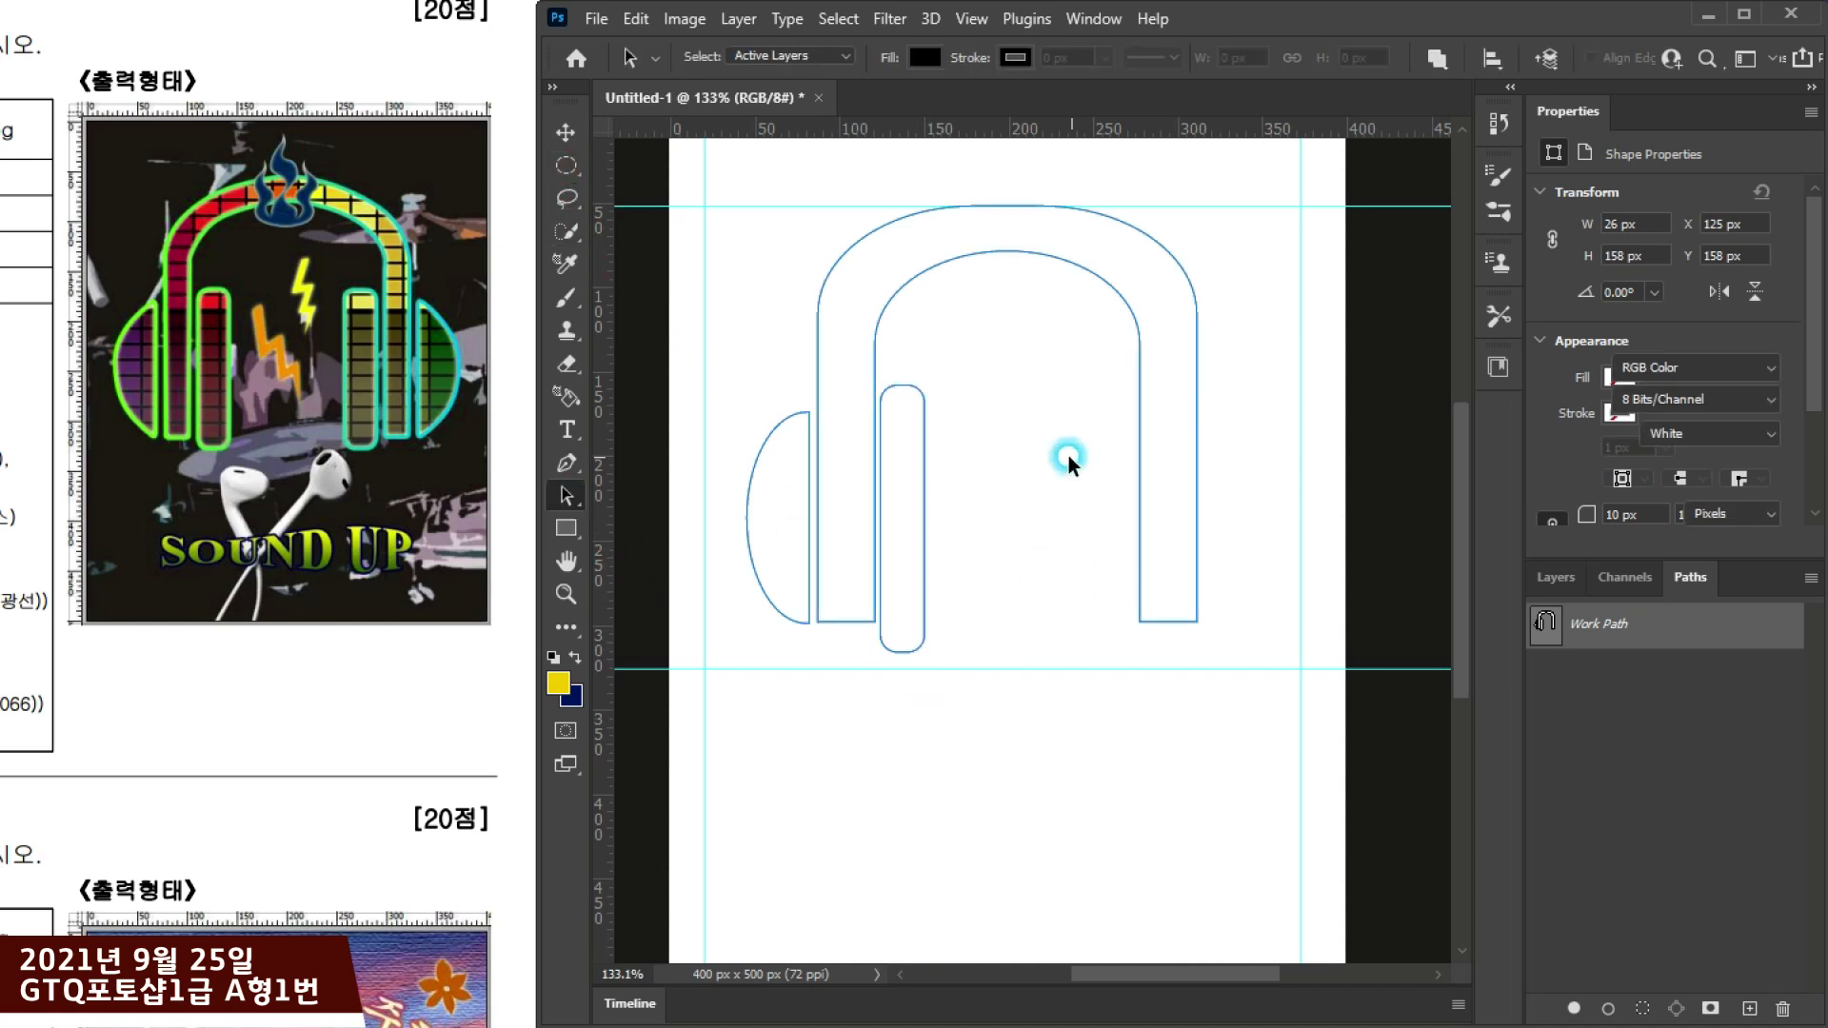
click(920, 453)
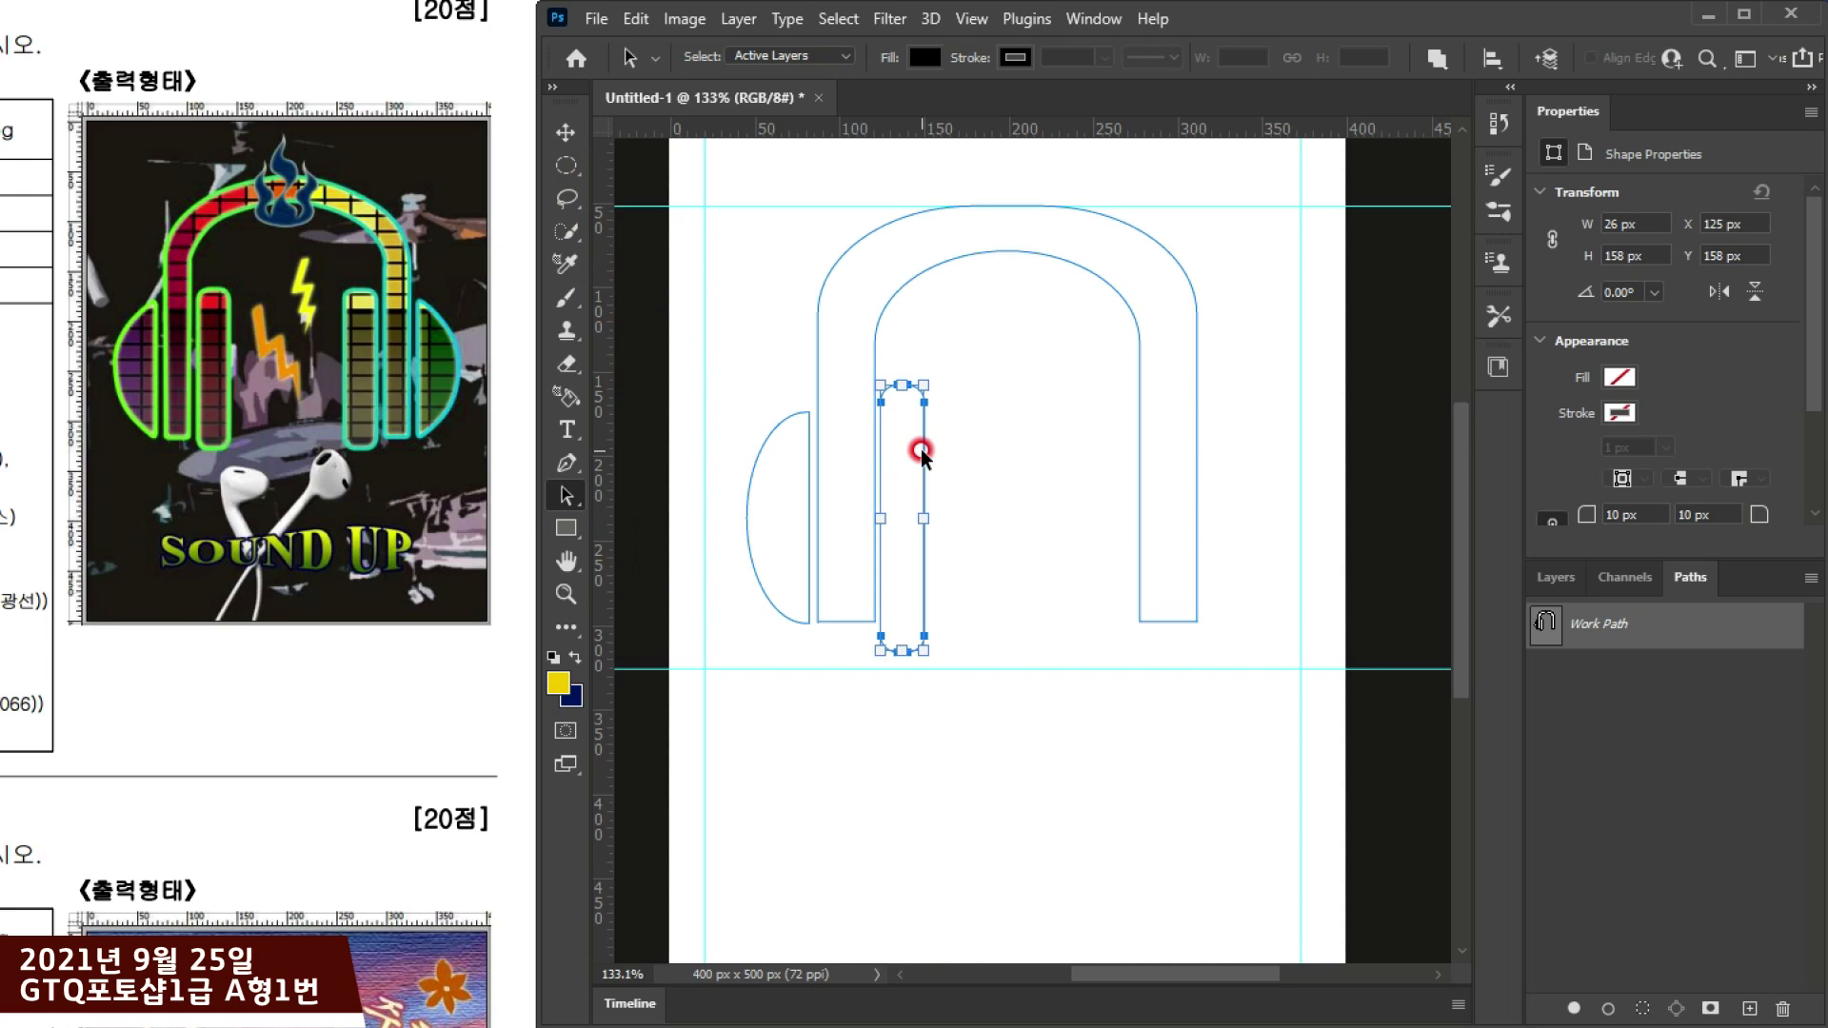
drag(920, 453, 923, 454)
Step: Duplicate the half-ellipse and rounded rectangle paths, flip the copies horizontally, and place them on either side of the arch's right leg
shift+click(804, 431)
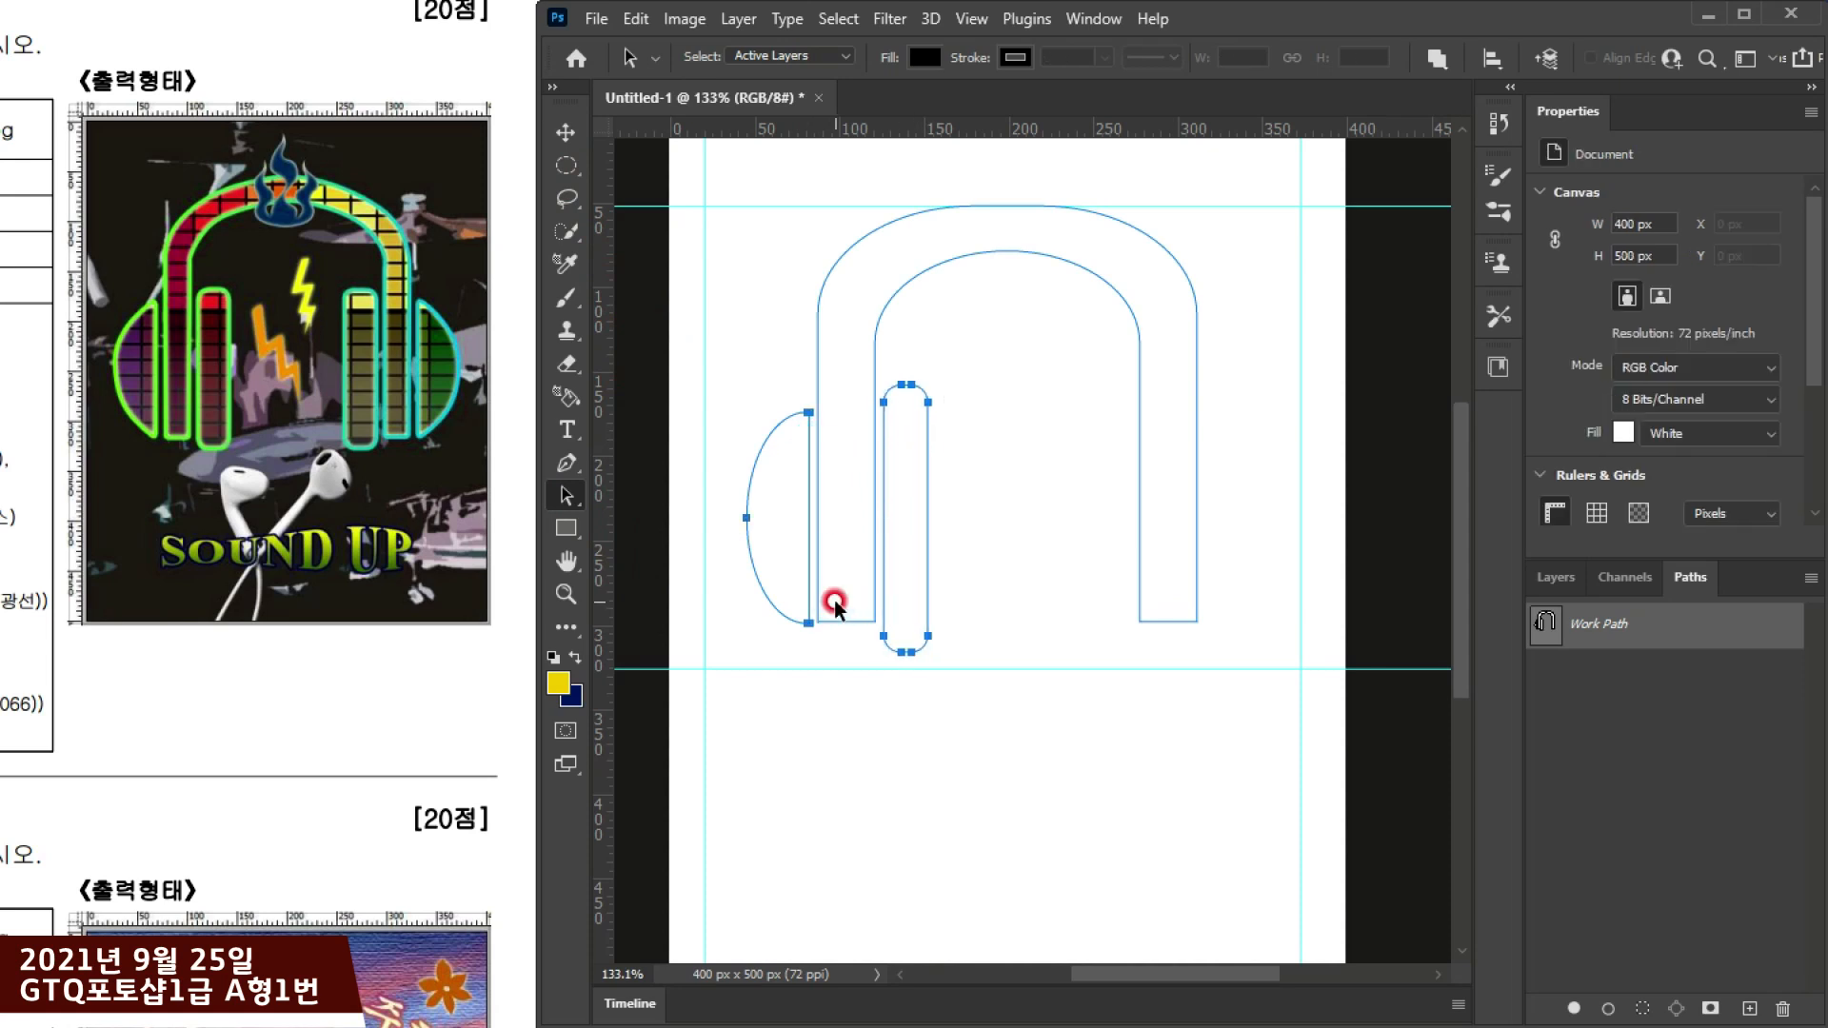
drag(928, 459, 1129, 487)
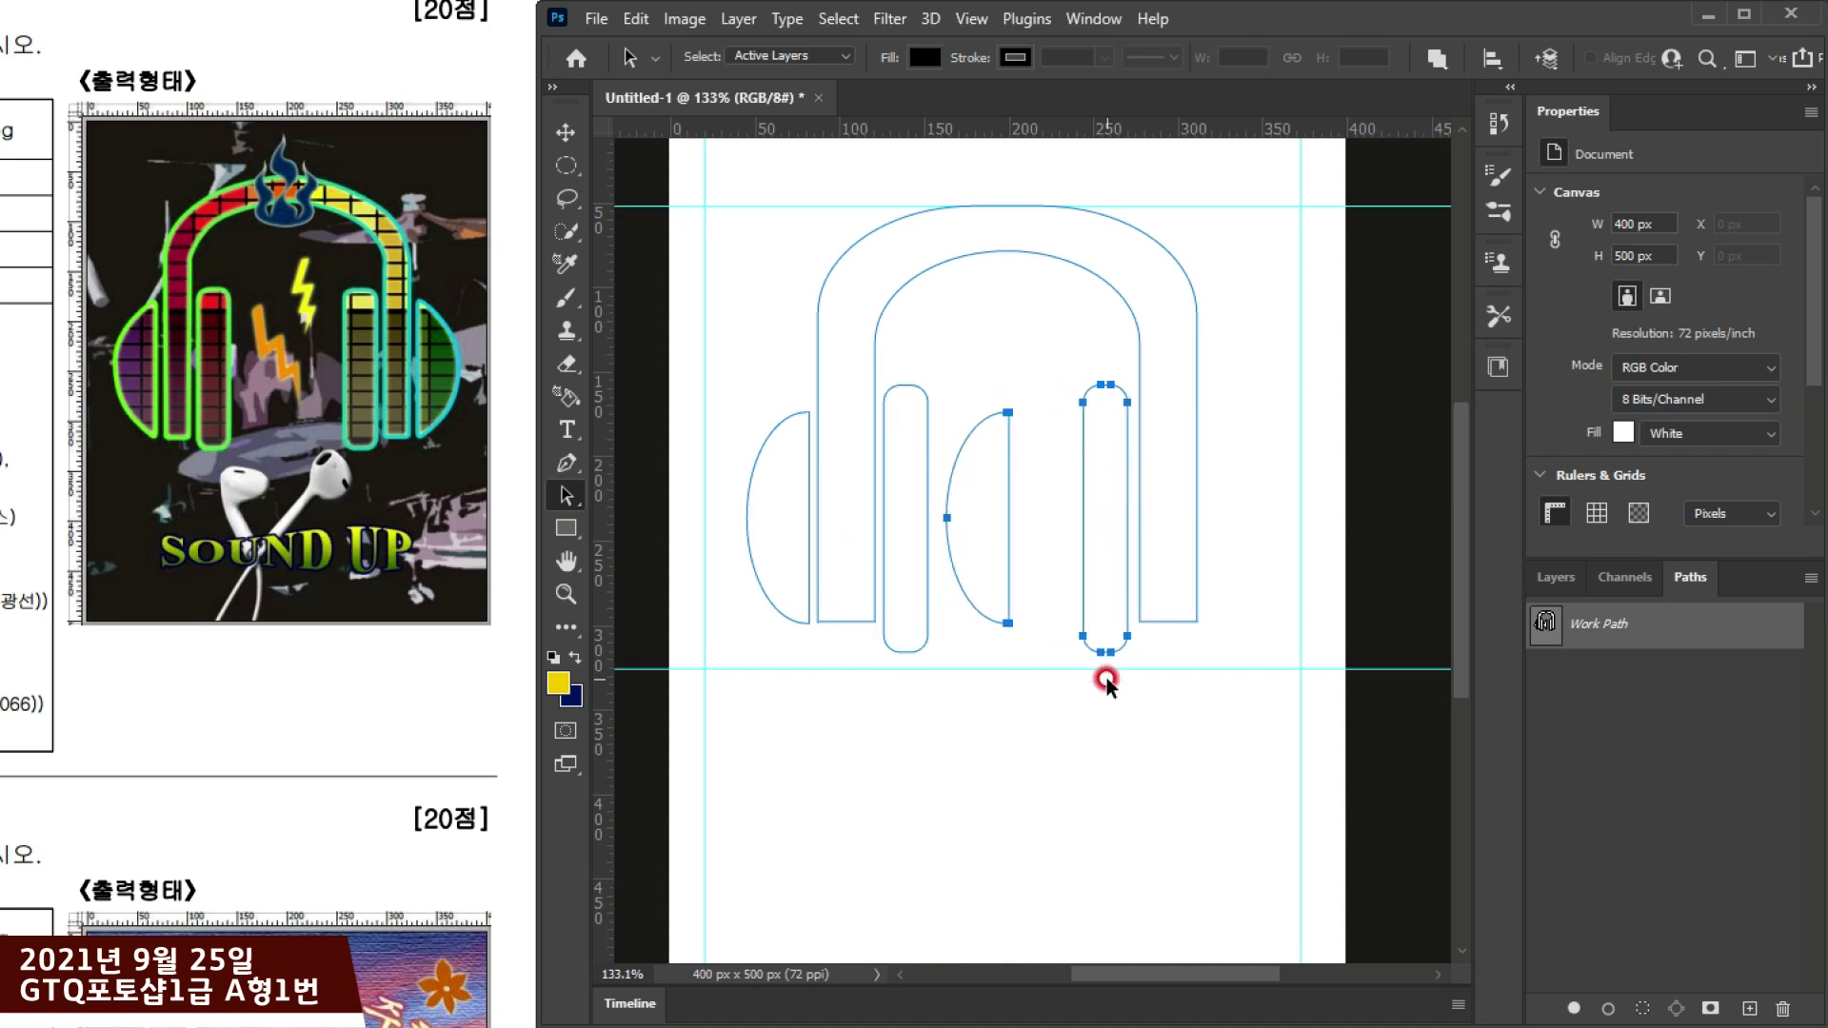
key(ctrl+t)
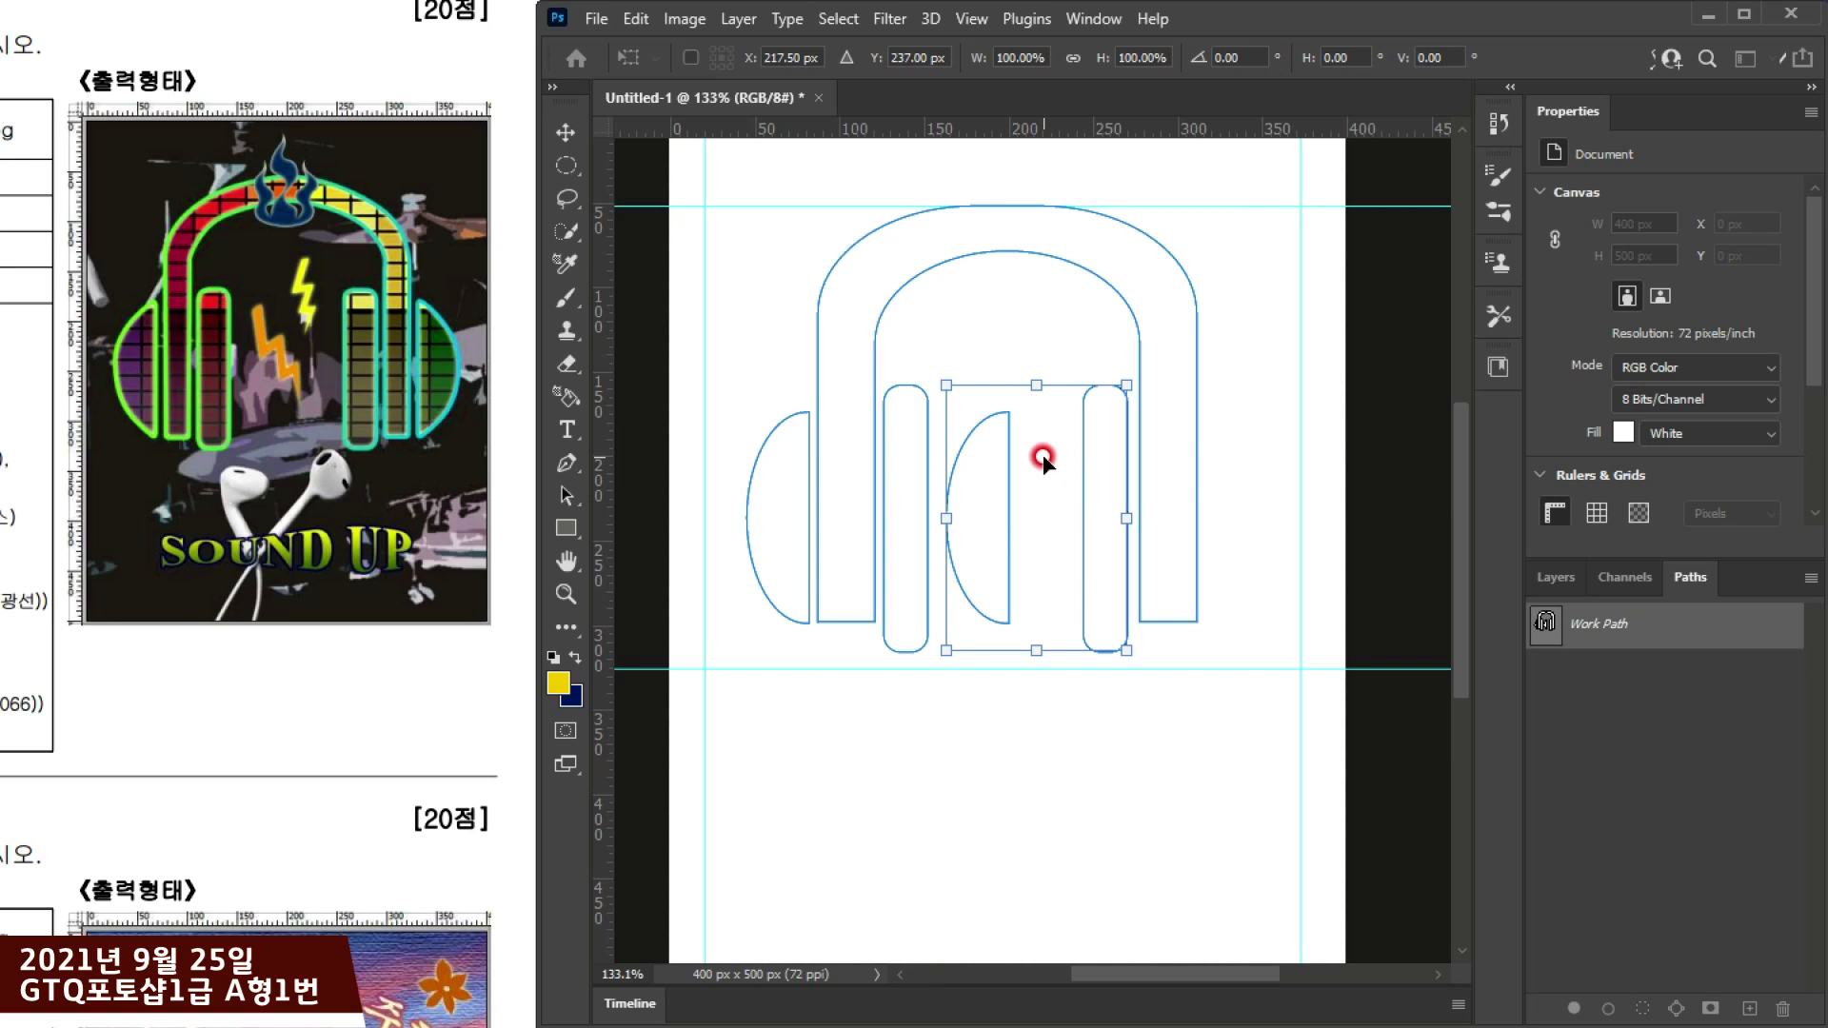
right_click(1044, 461)
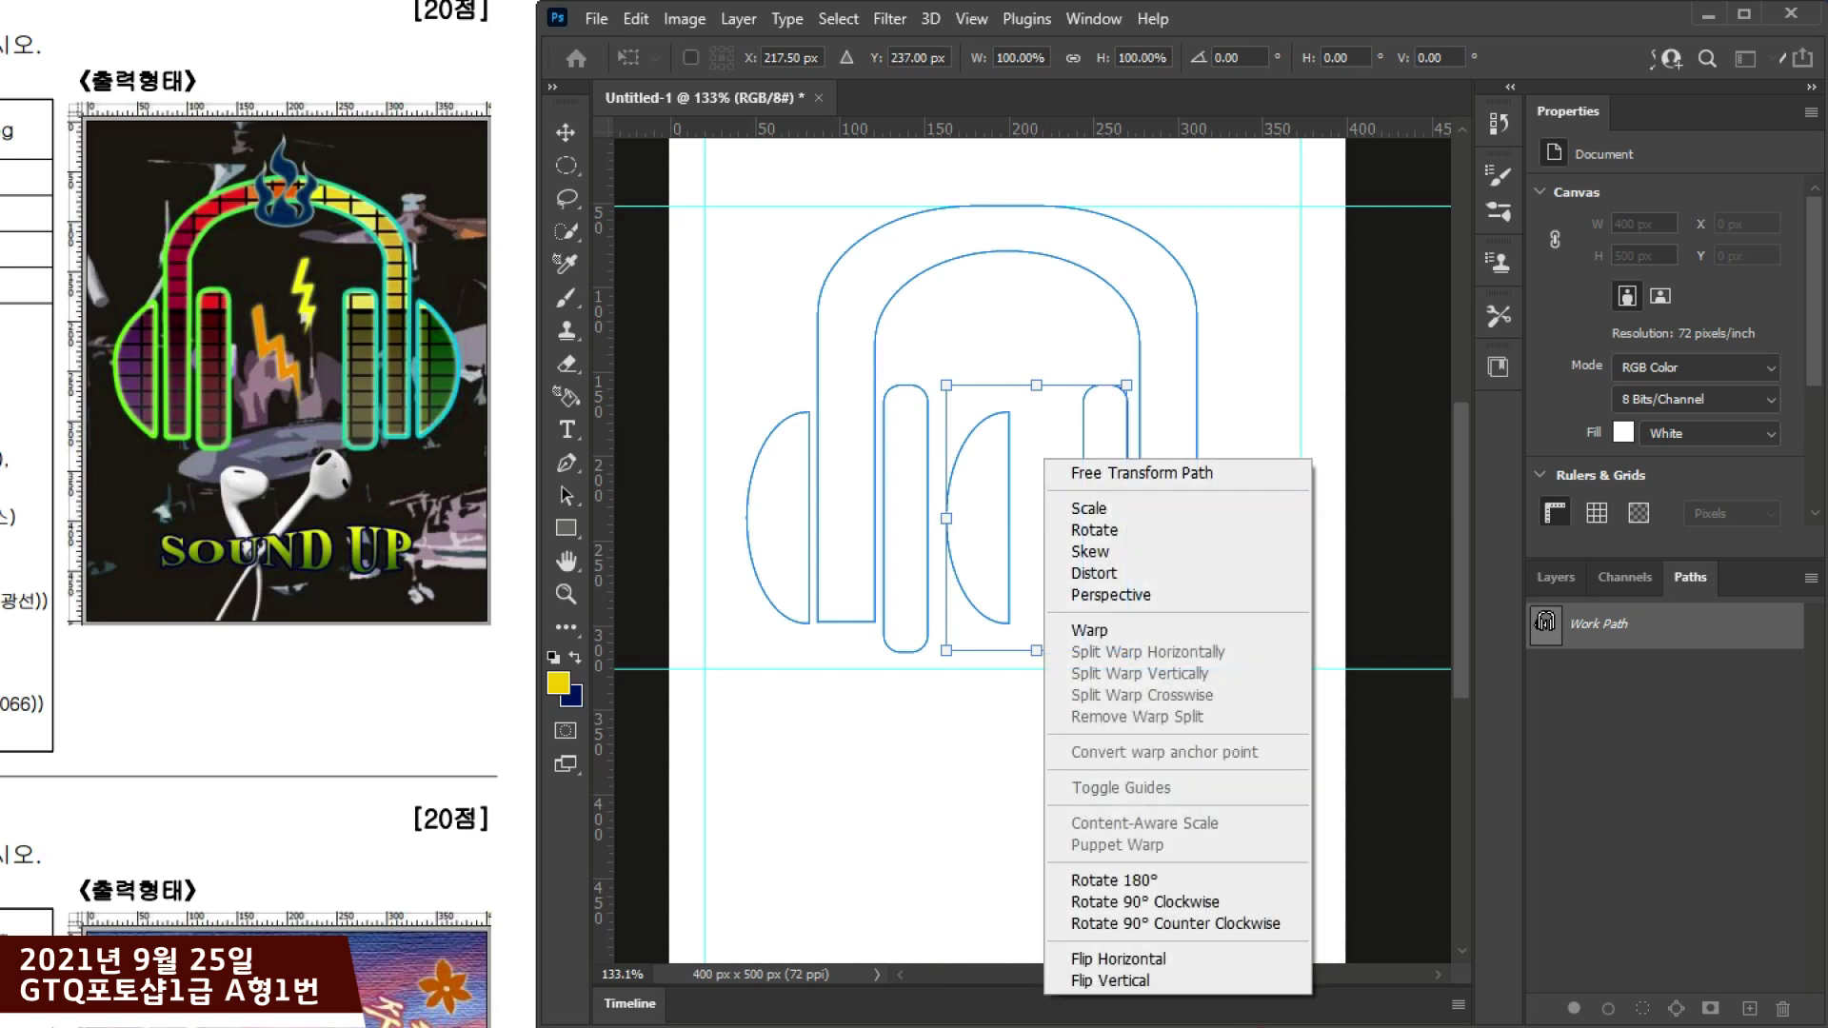
click(1102, 959)
drag(1061, 580, 1227, 573)
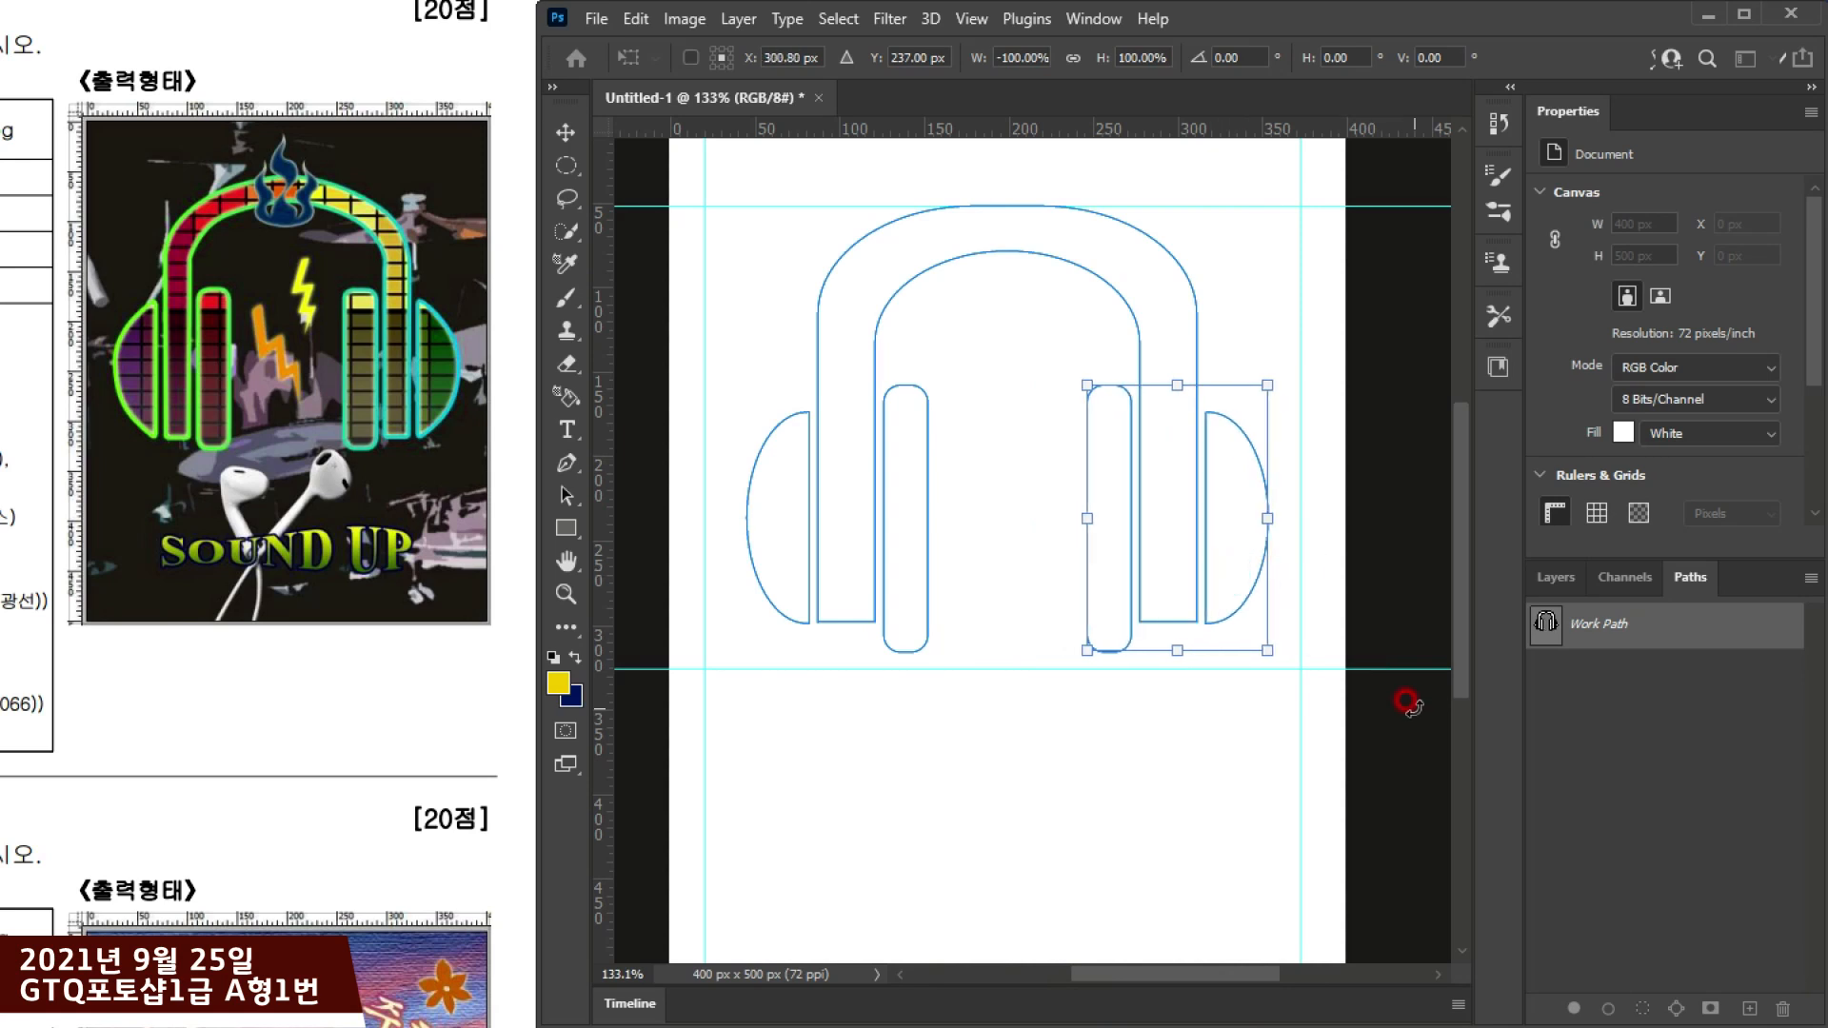
key(Return)
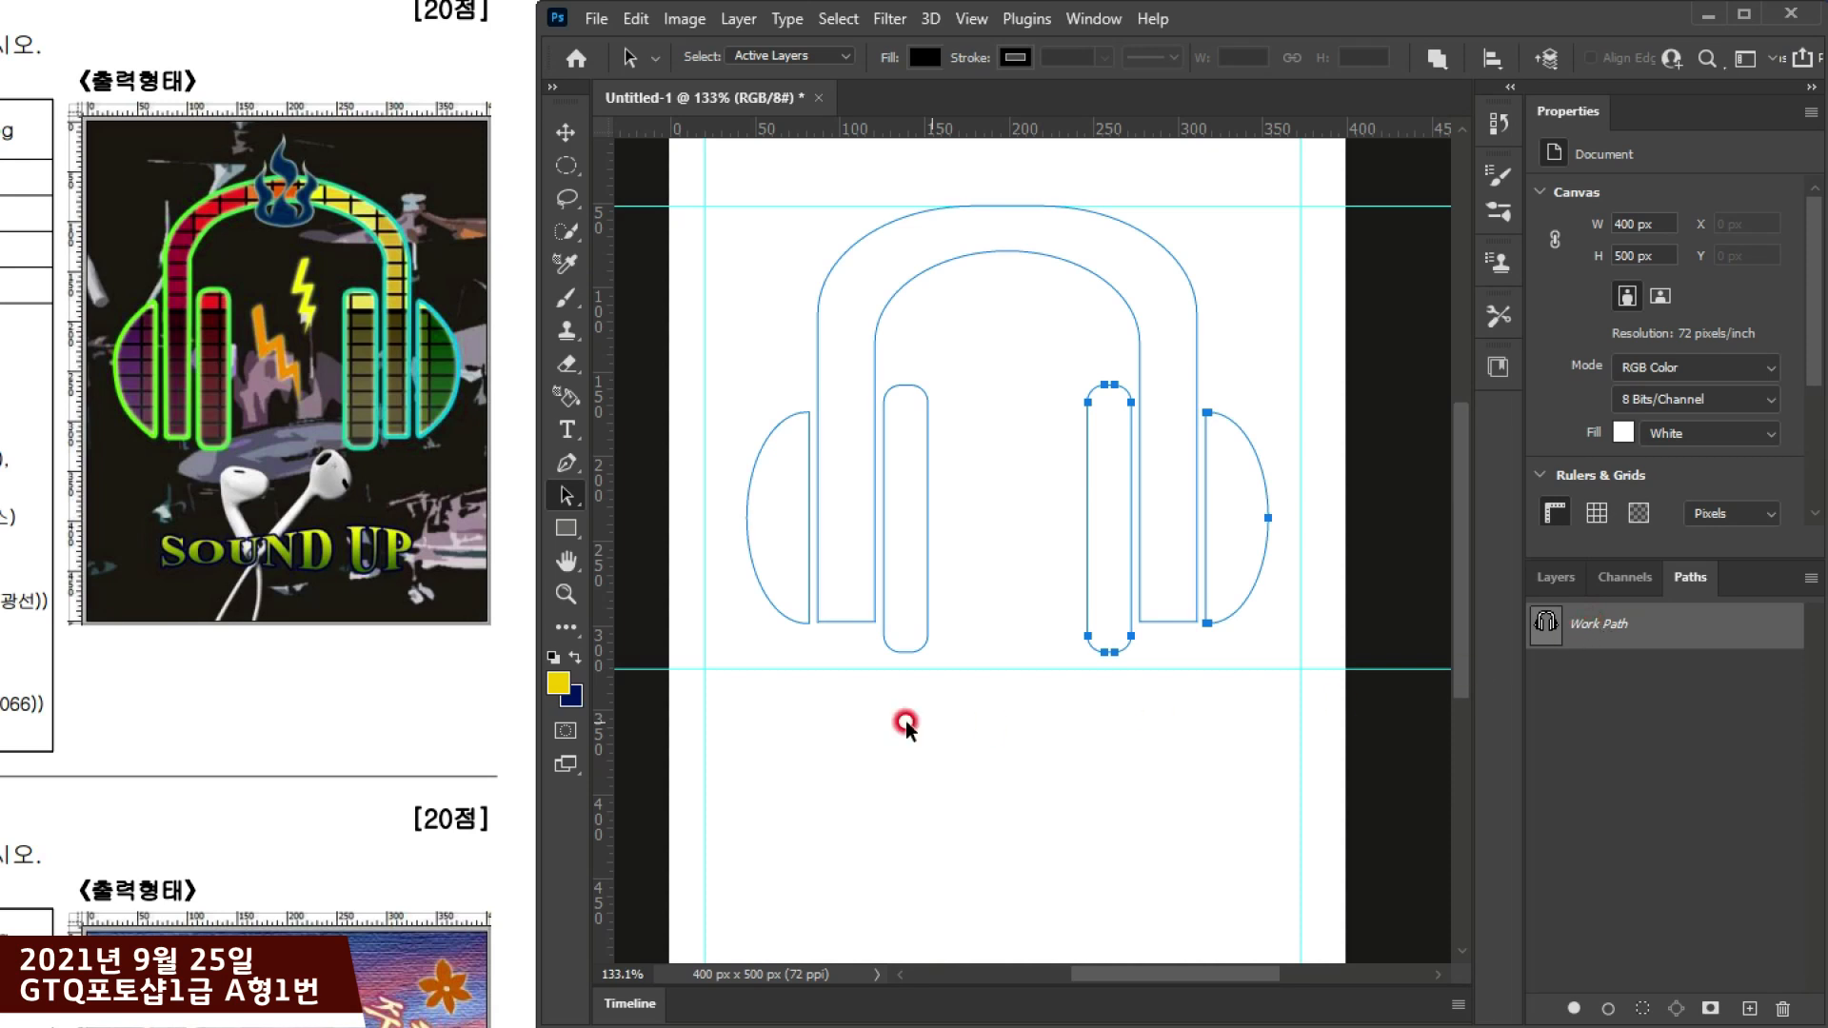
Step: Save the headphone work path as Path 1
click(565, 531)
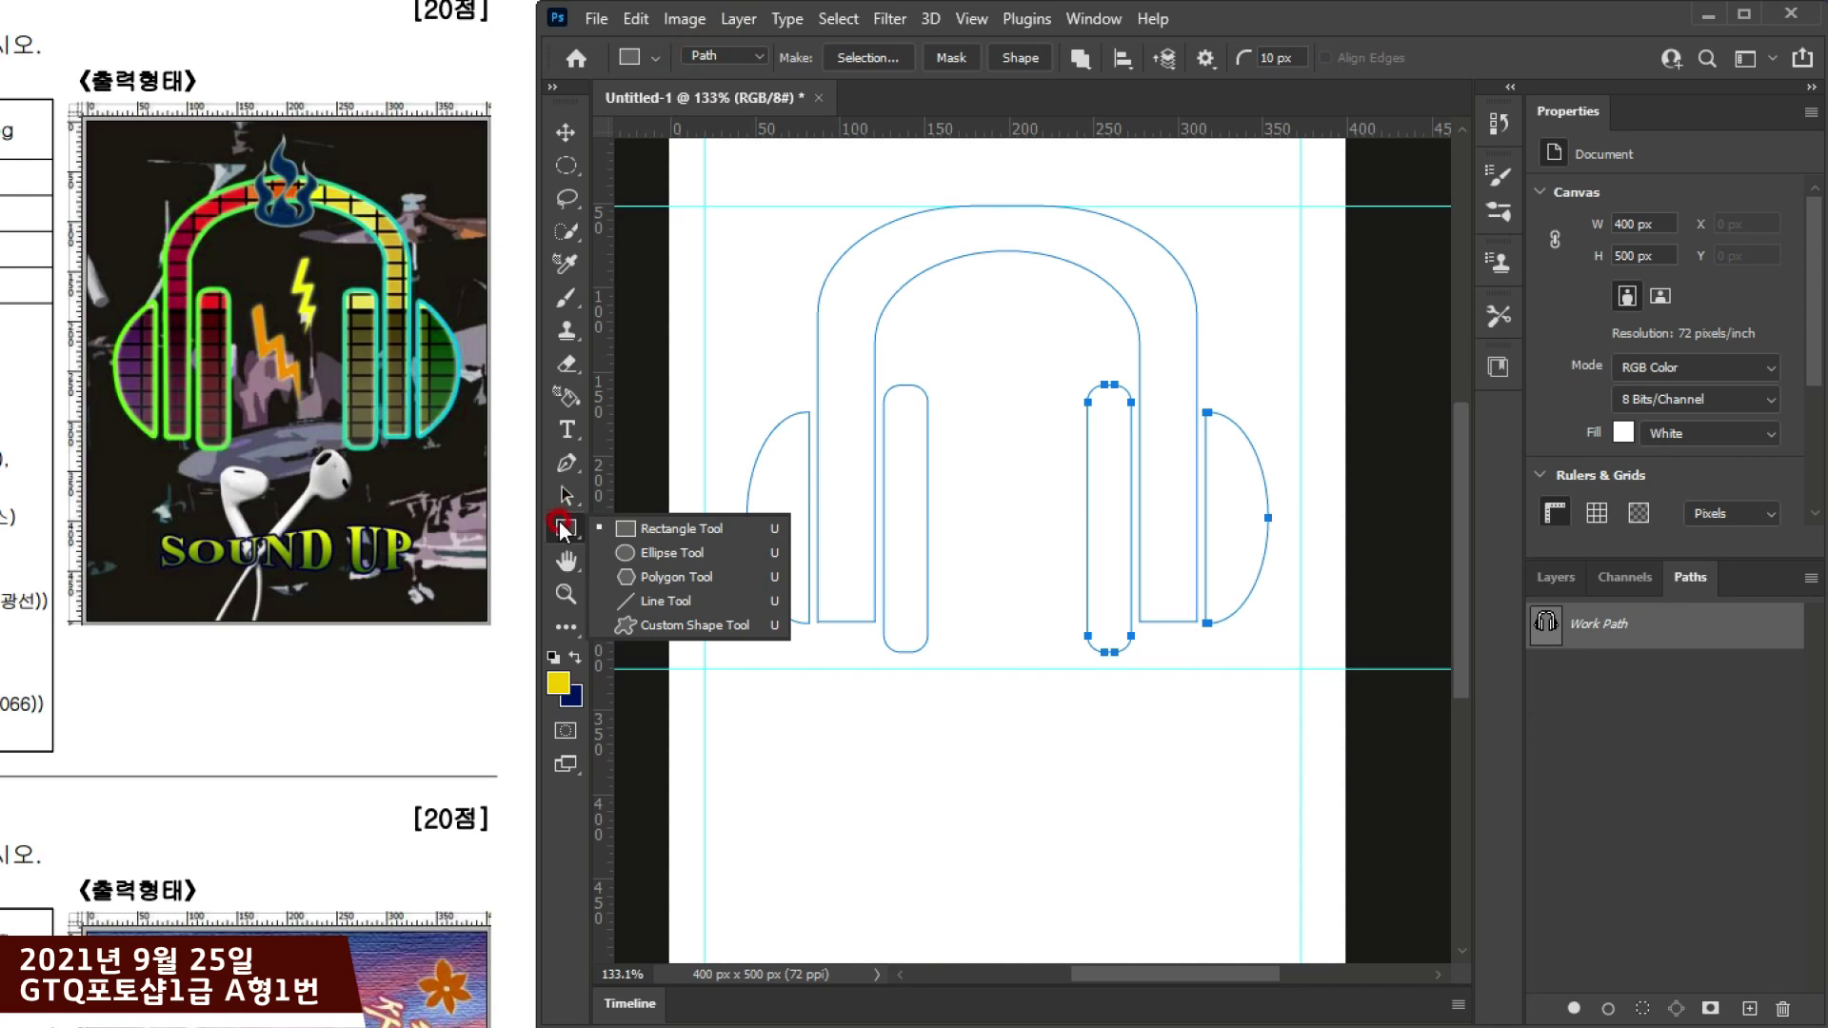
click(564, 529)
click(706, 55)
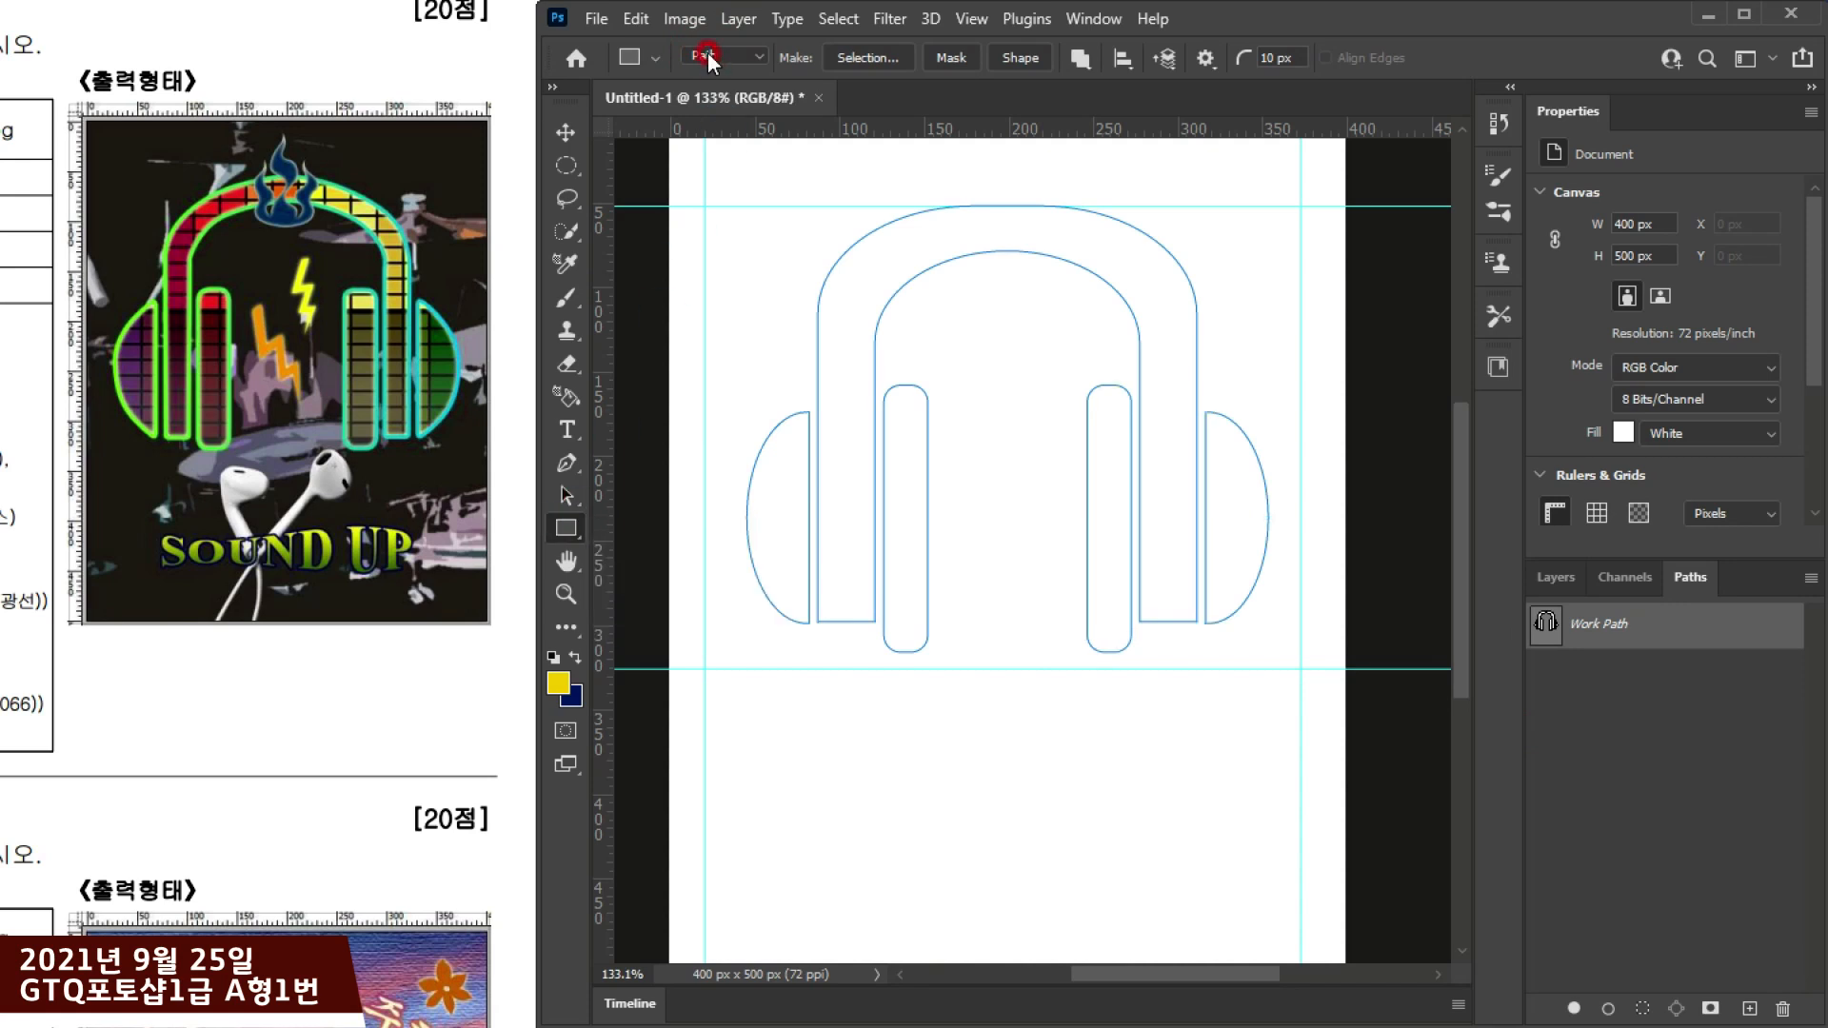
click(1609, 631)
click(1593, 626)
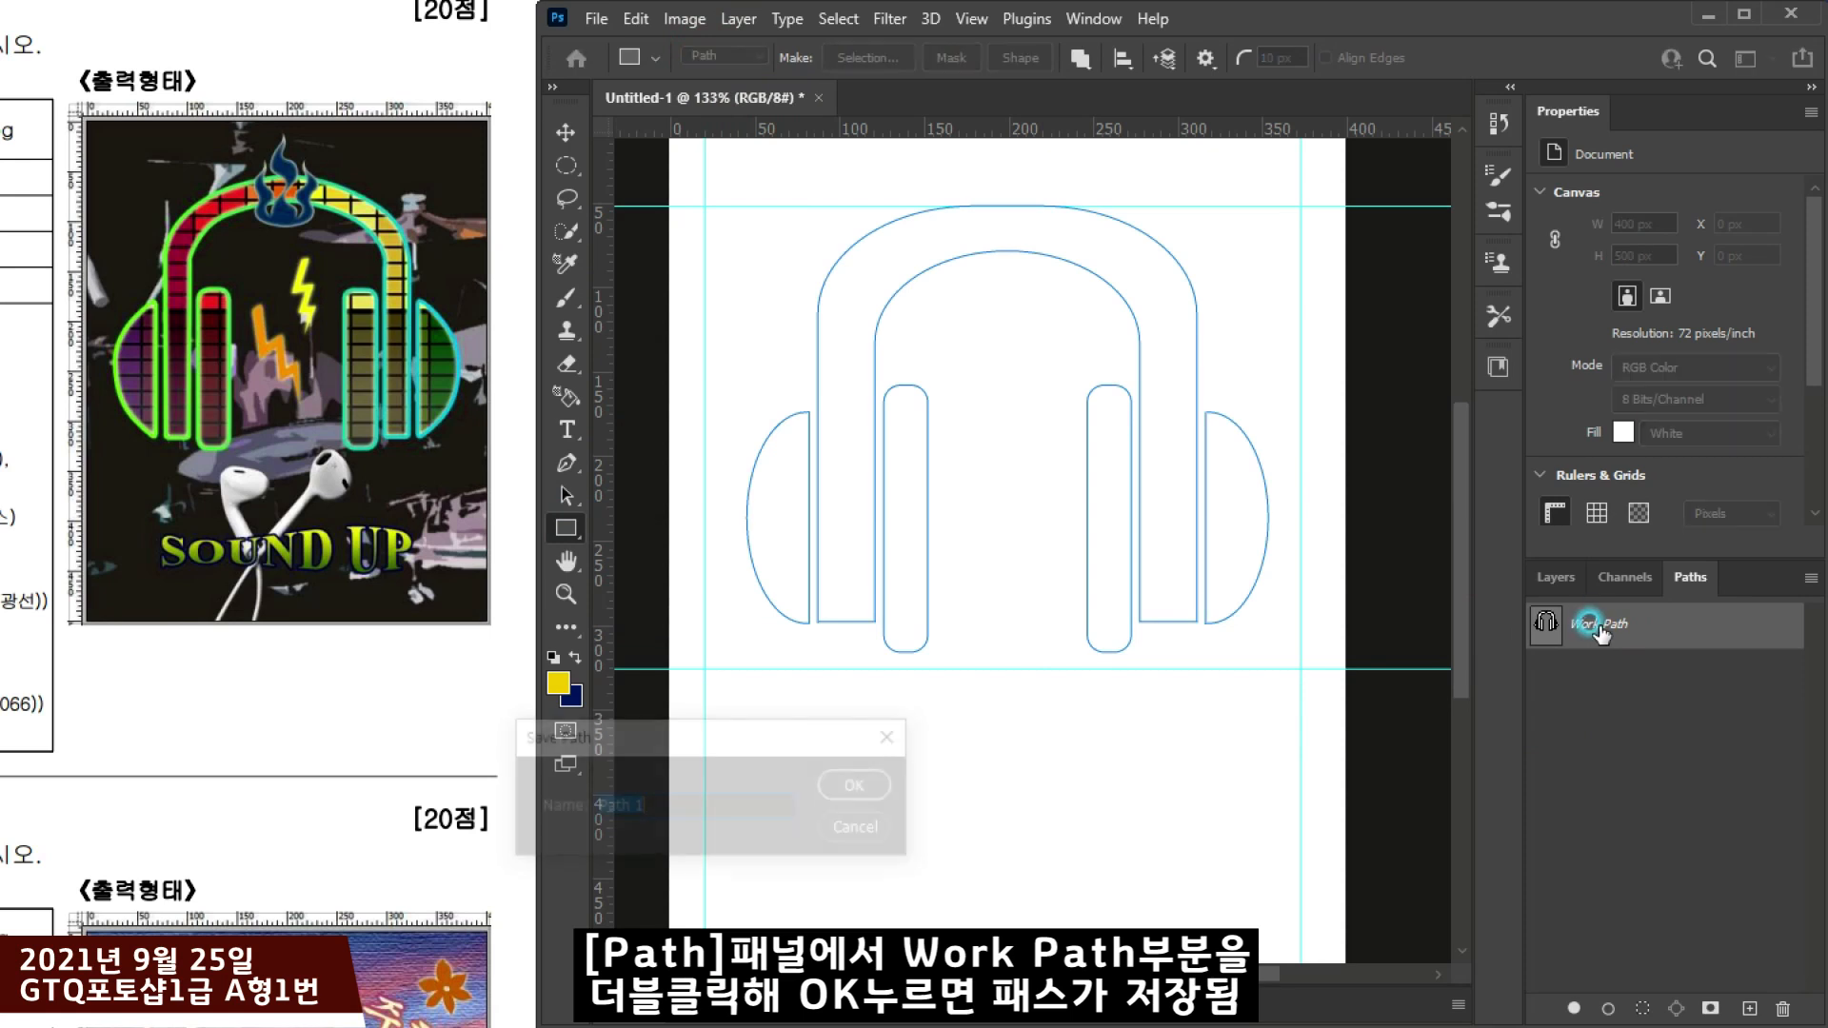
drag(698, 724, 856, 320)
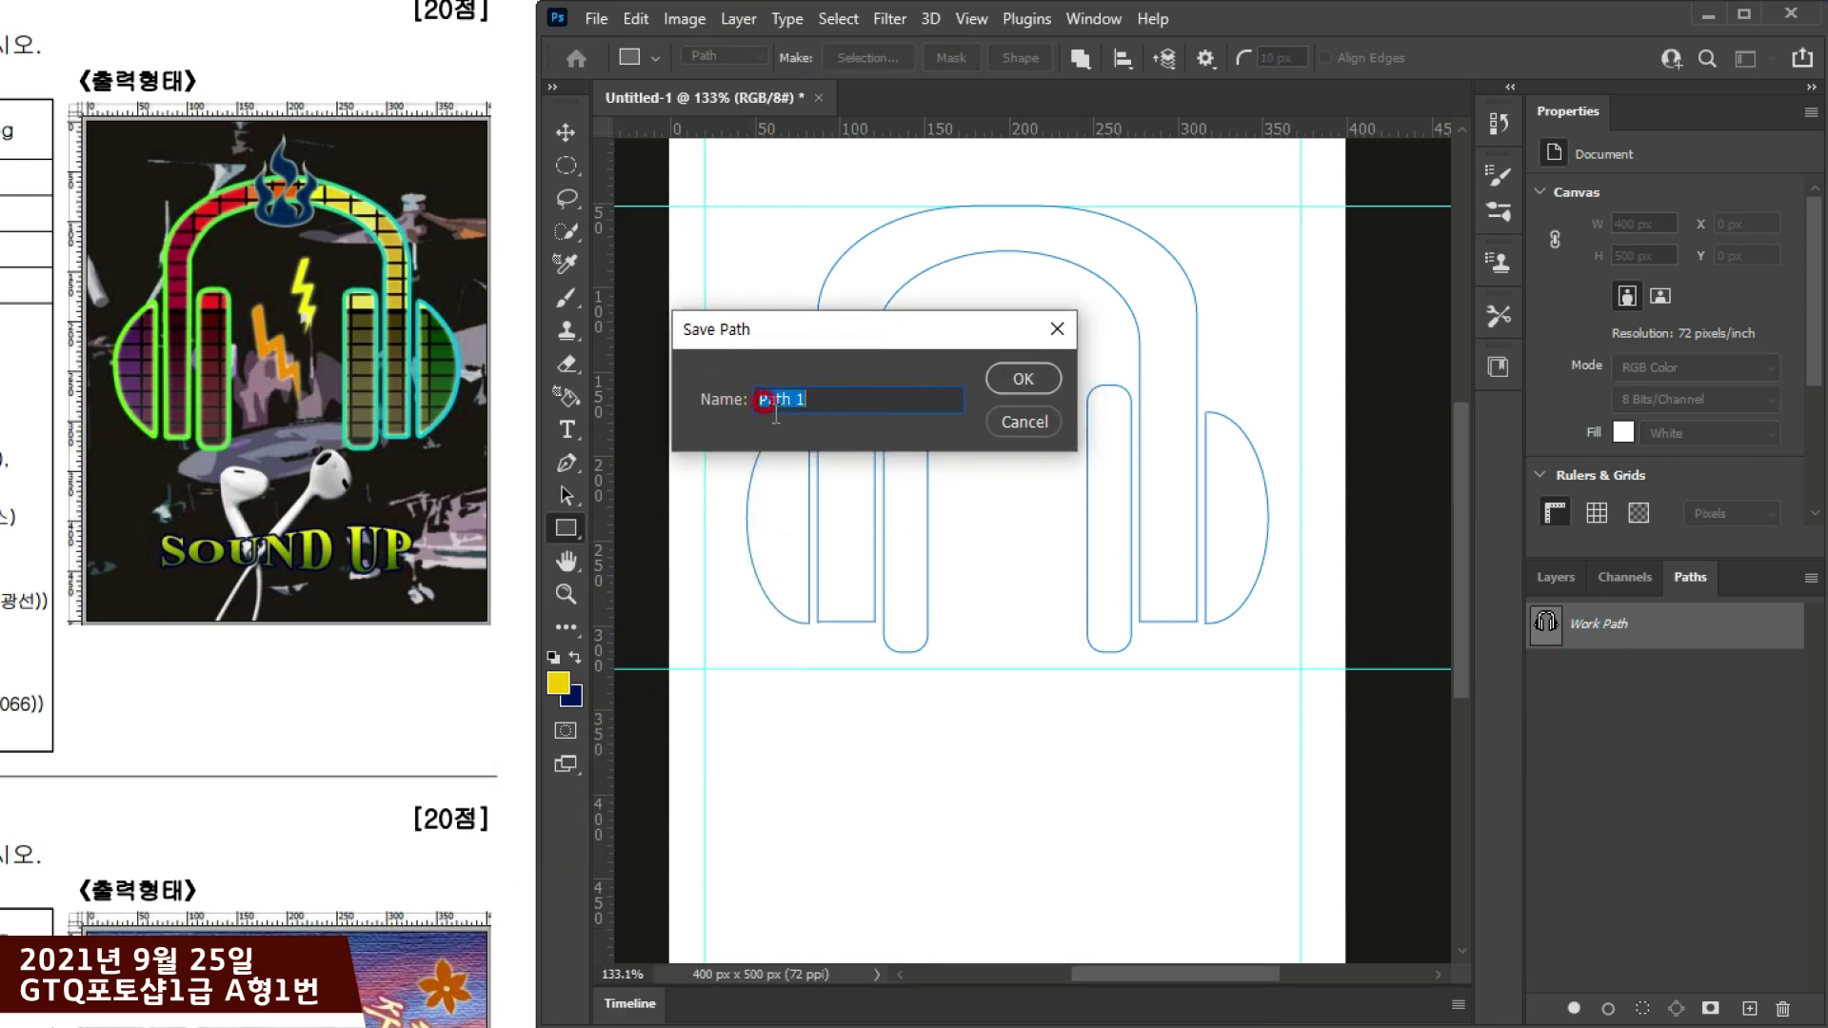
click(1019, 378)
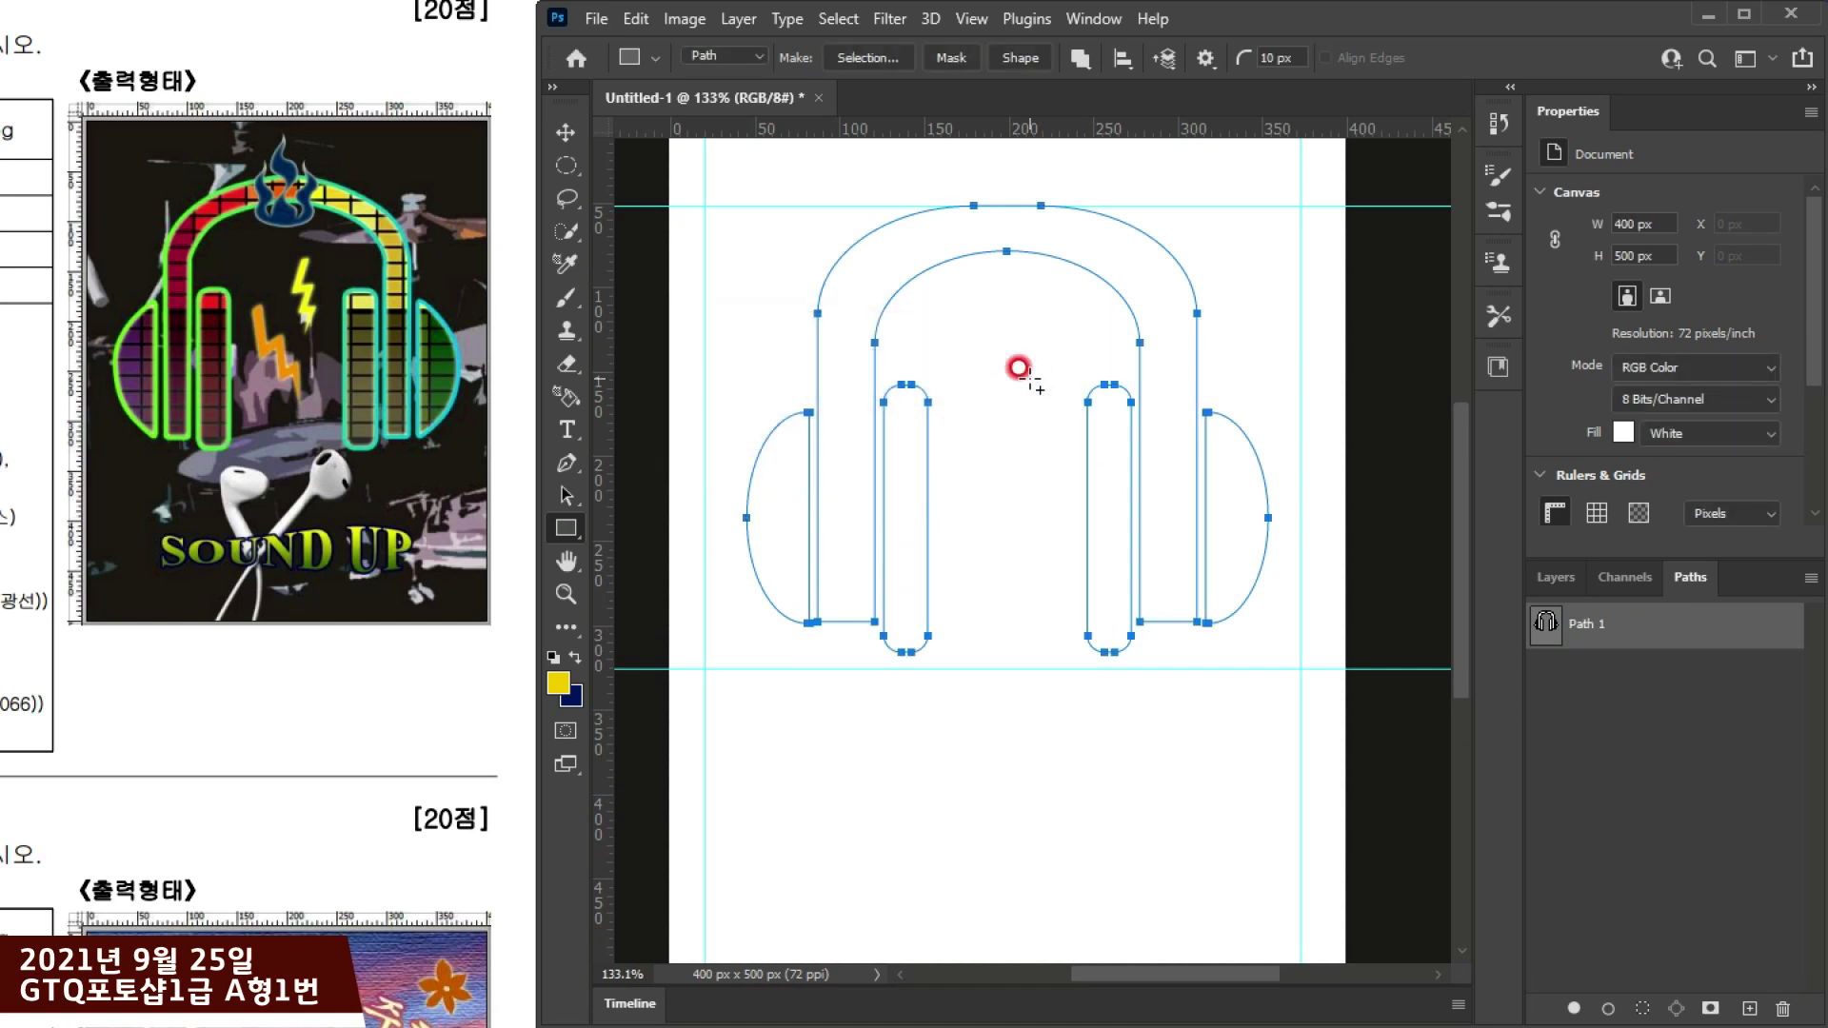
Step: Load Path 1 as a selection
click(1553, 630)
click(1543, 620)
click(1636, 1011)
click(1636, 1011)
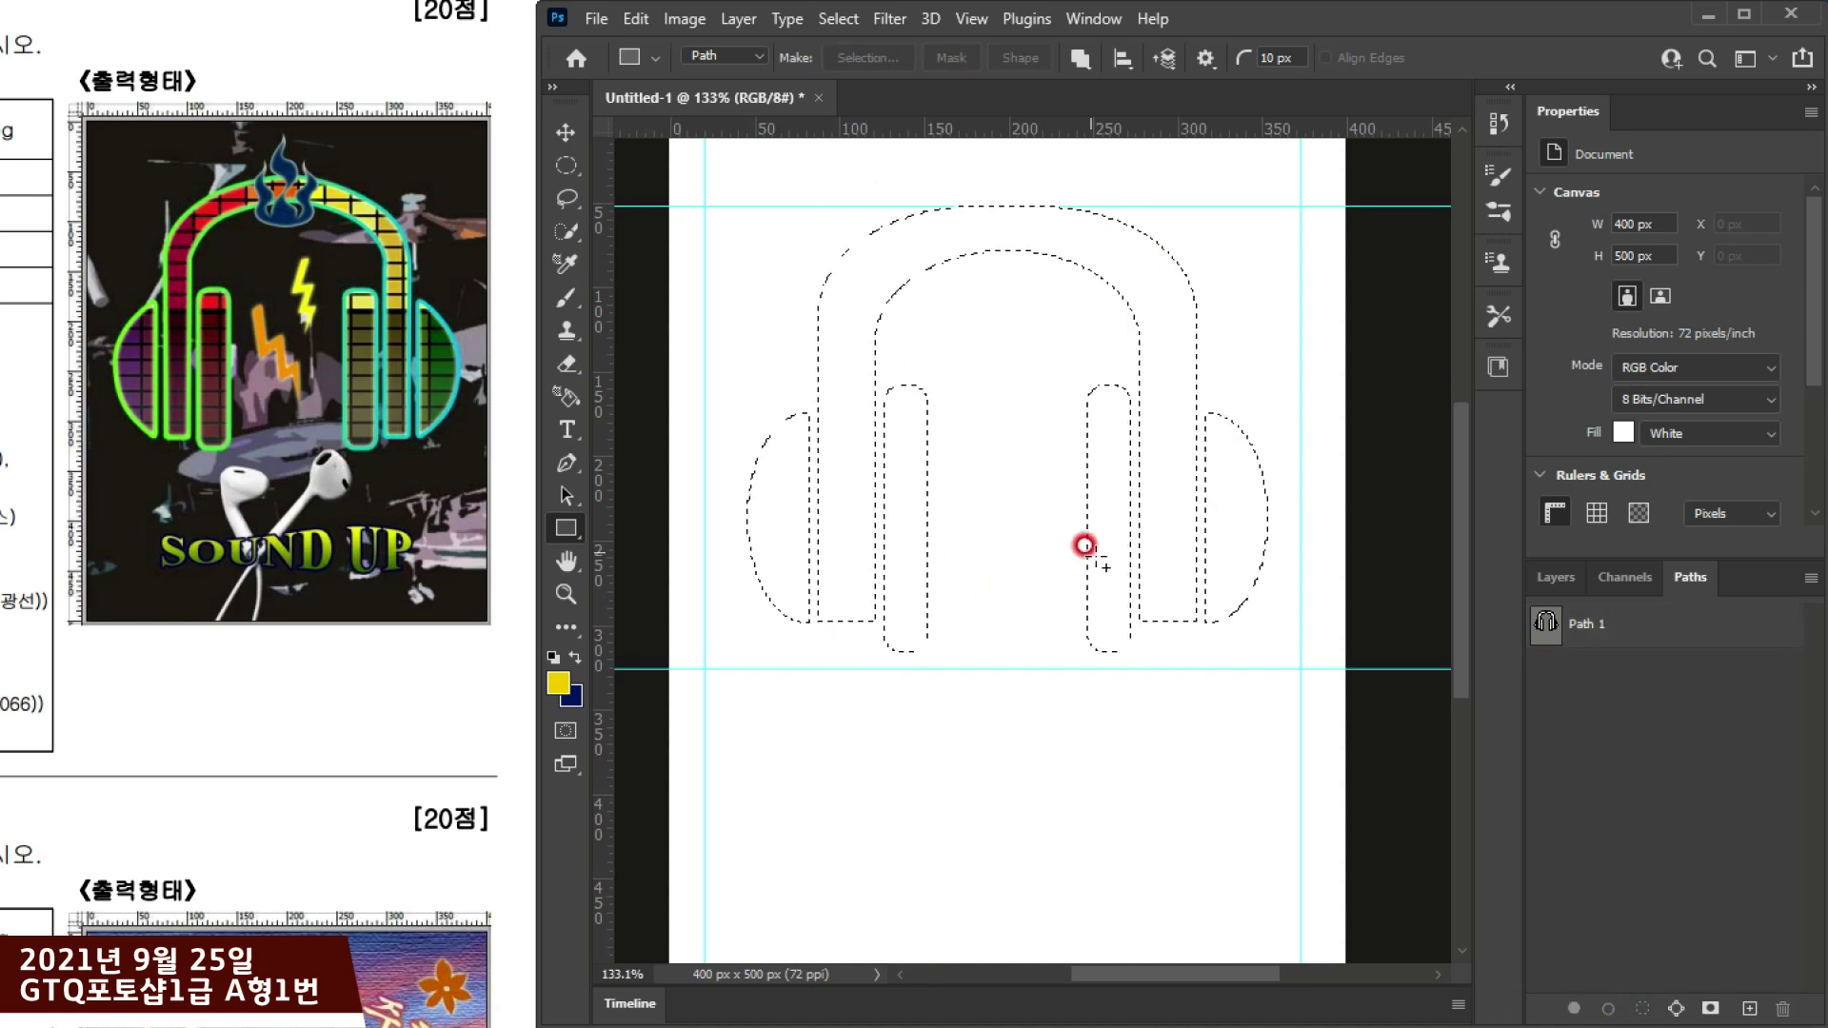
Step: Fill the headphone selection with black on a new layer and deselect it
click(1563, 581)
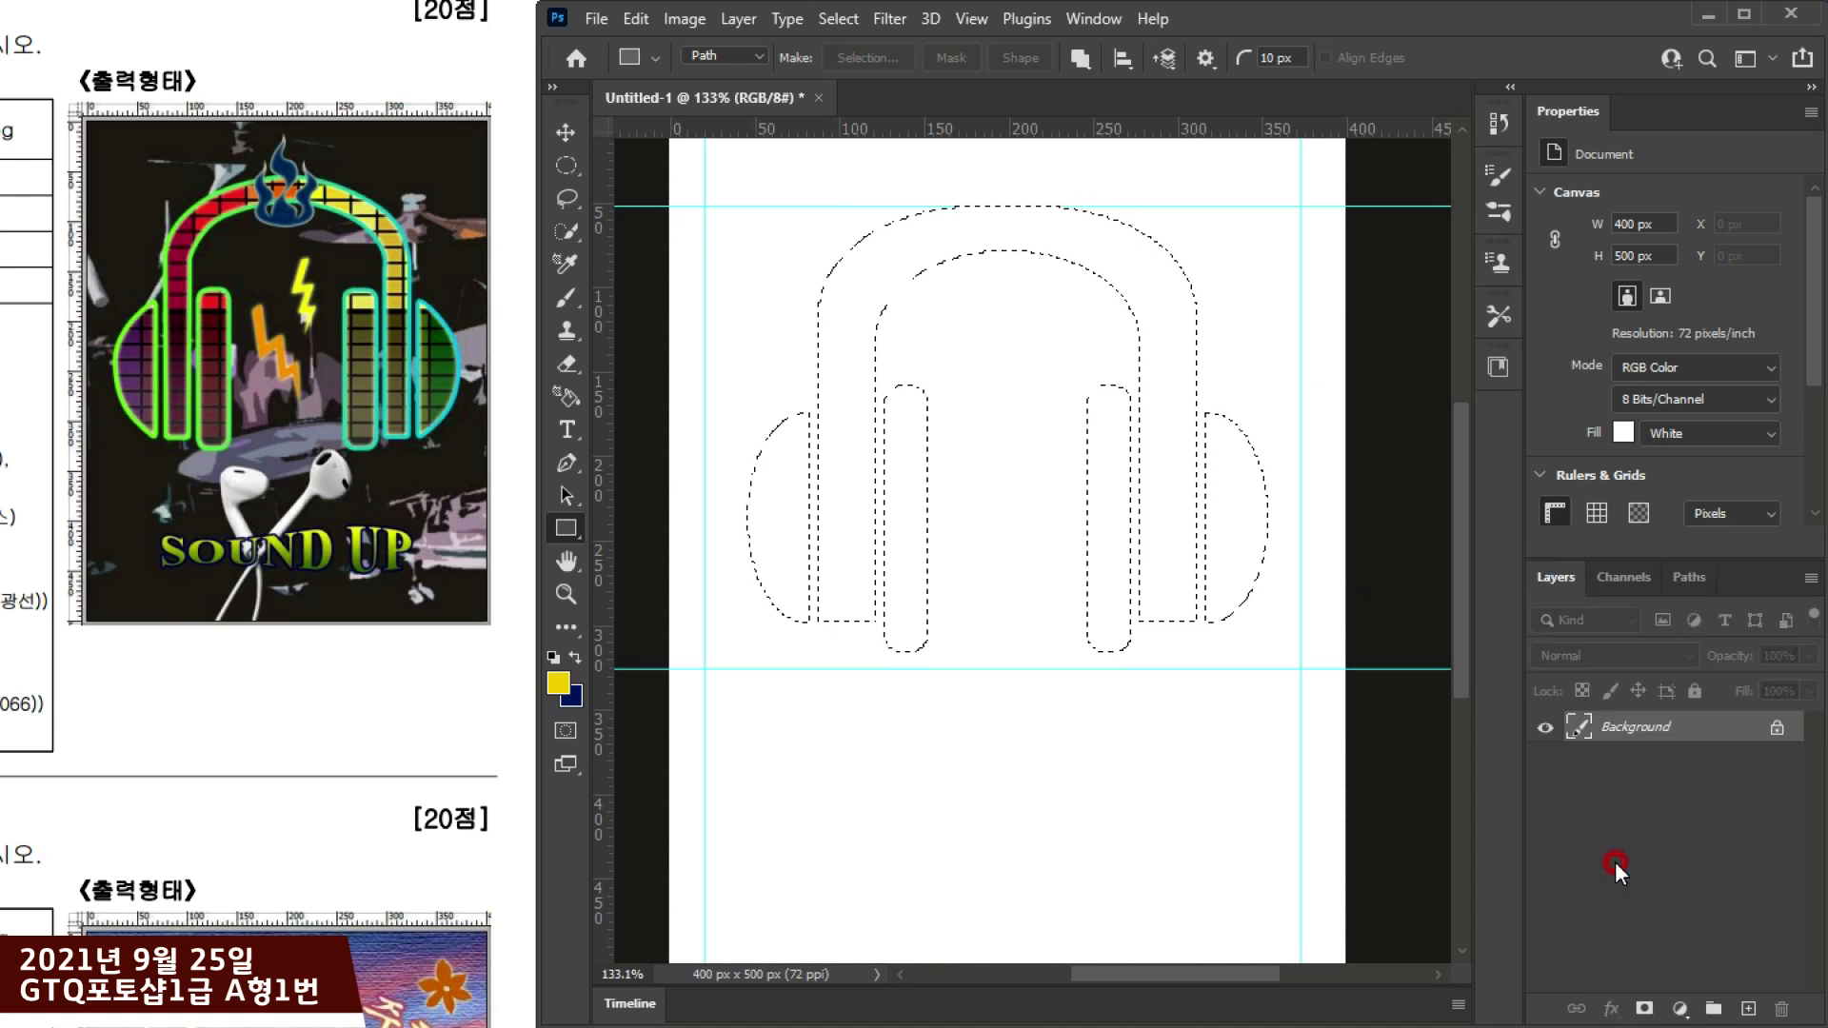
click(1748, 1008)
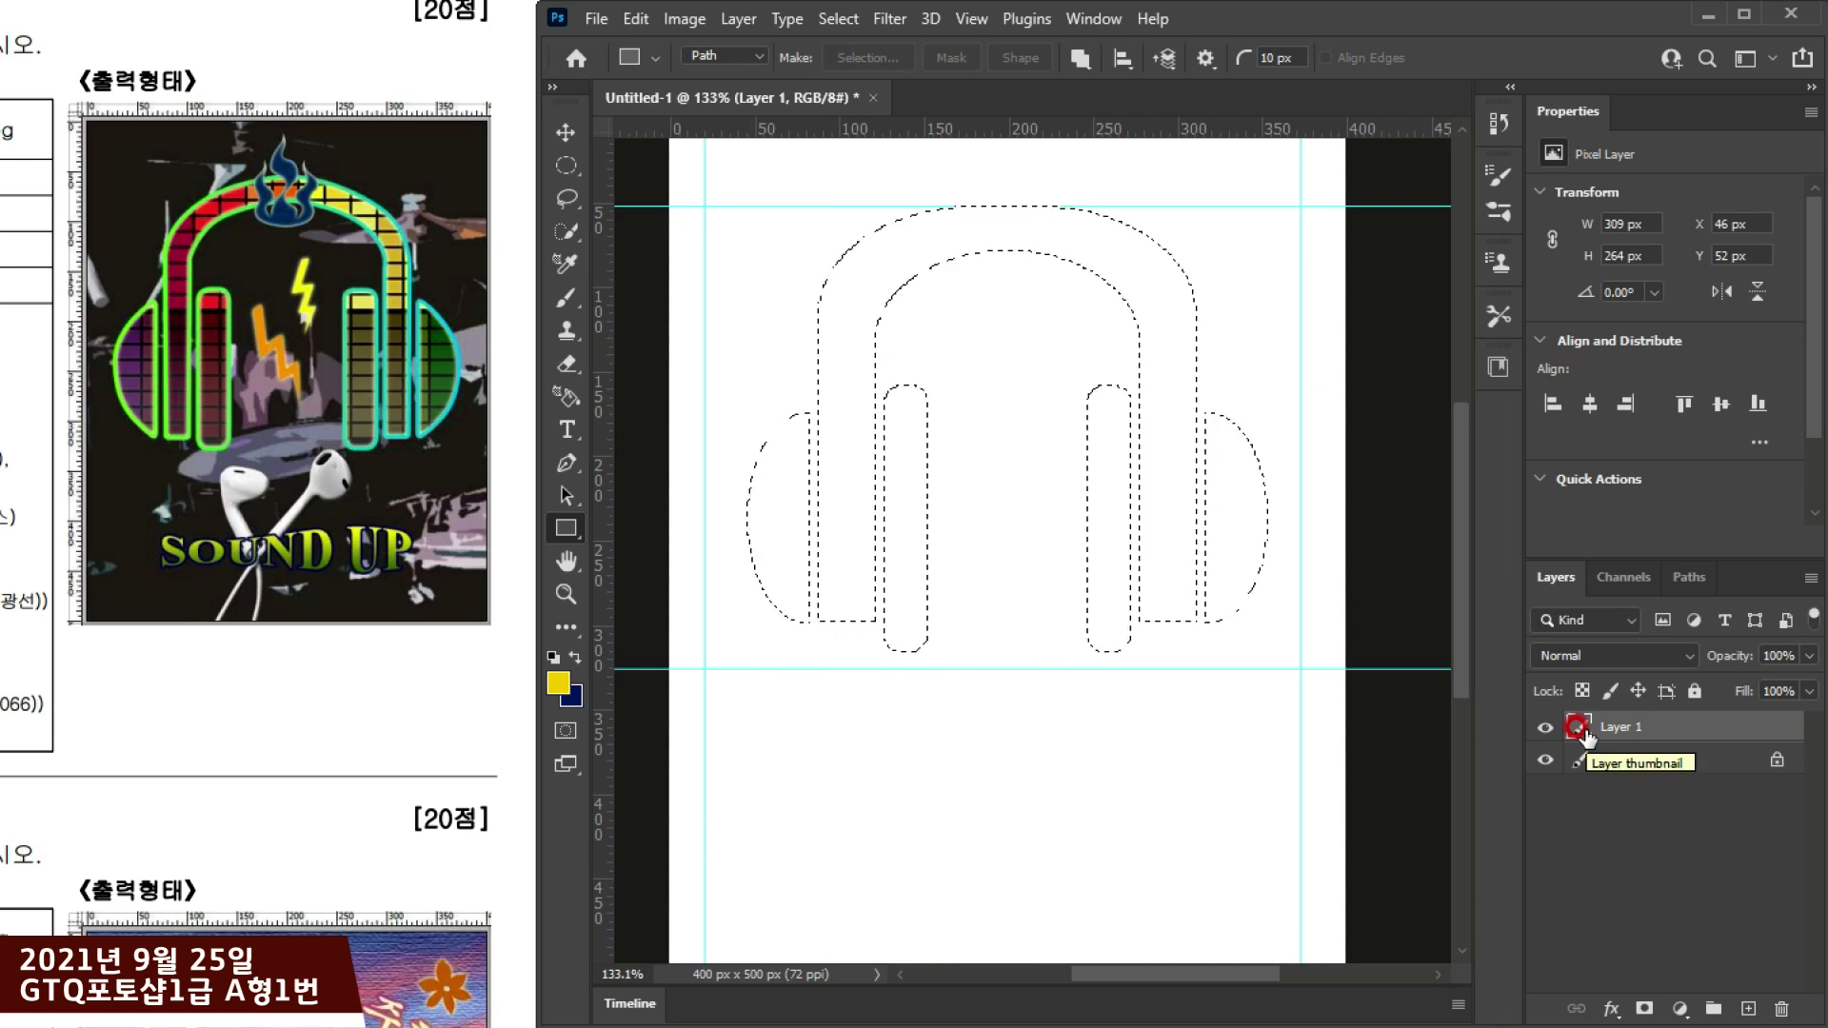
click(554, 659)
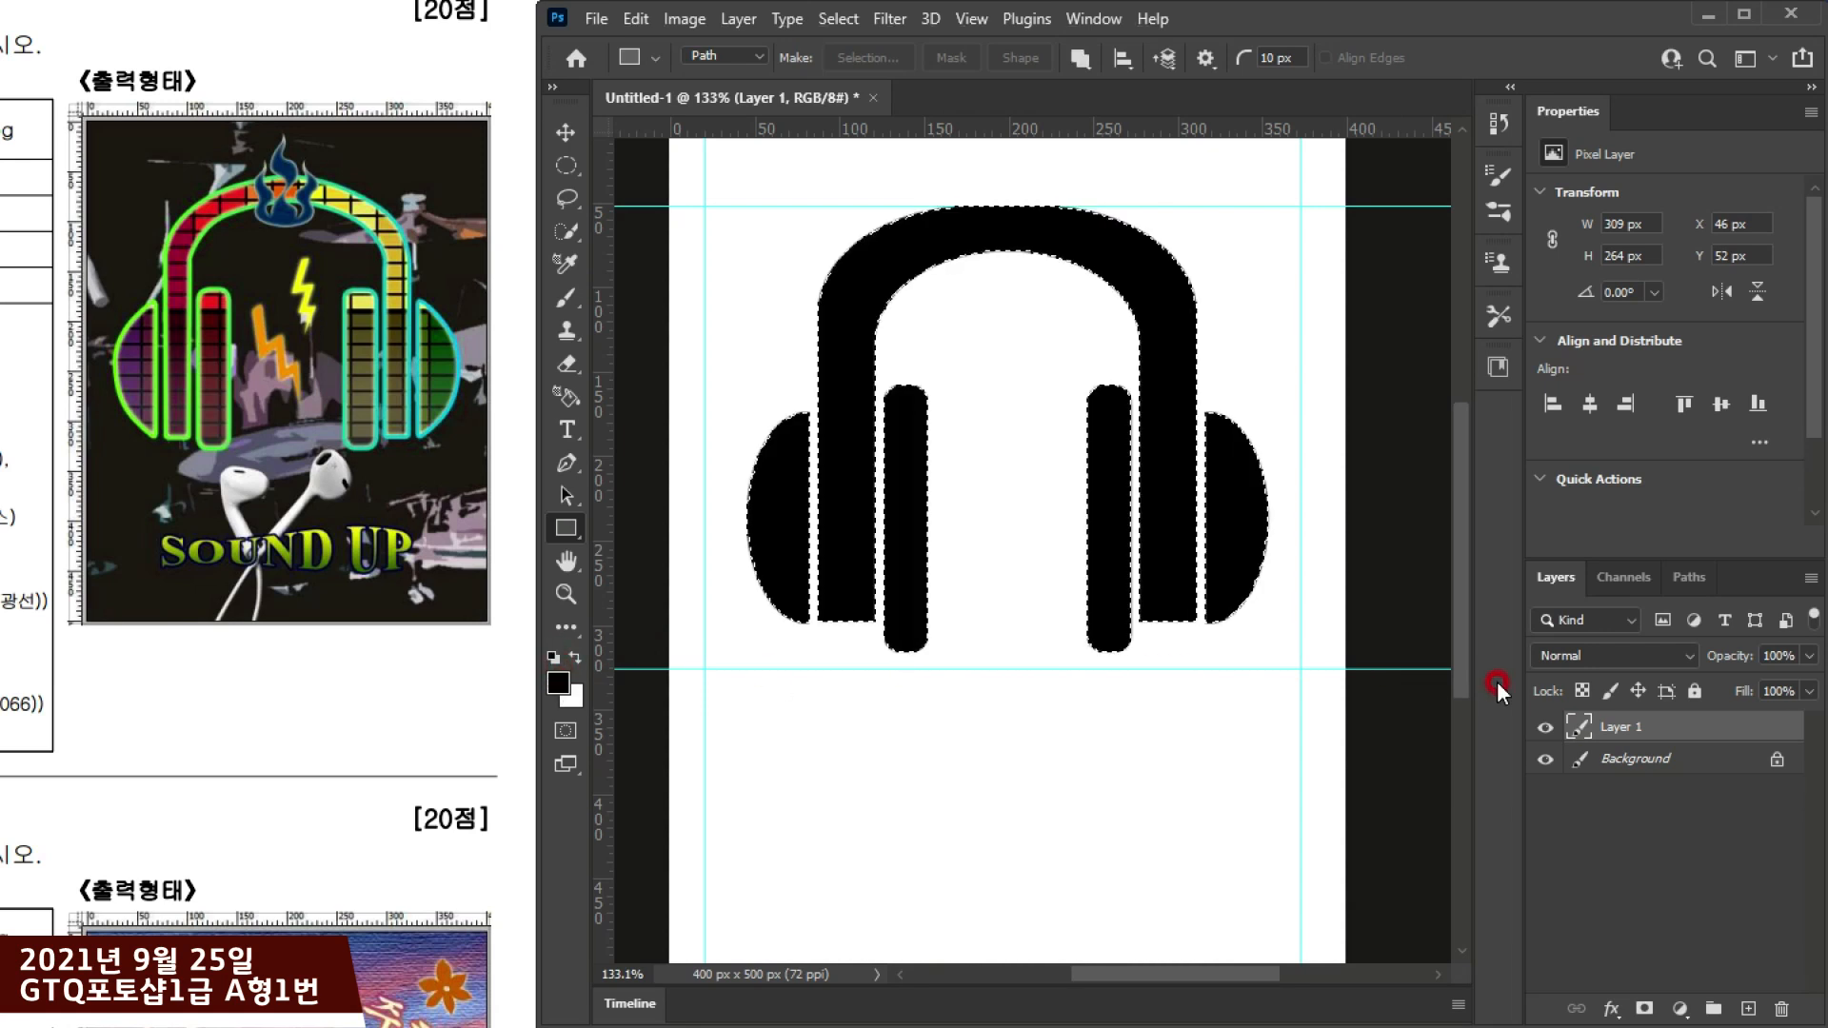
key(ctrl+d)
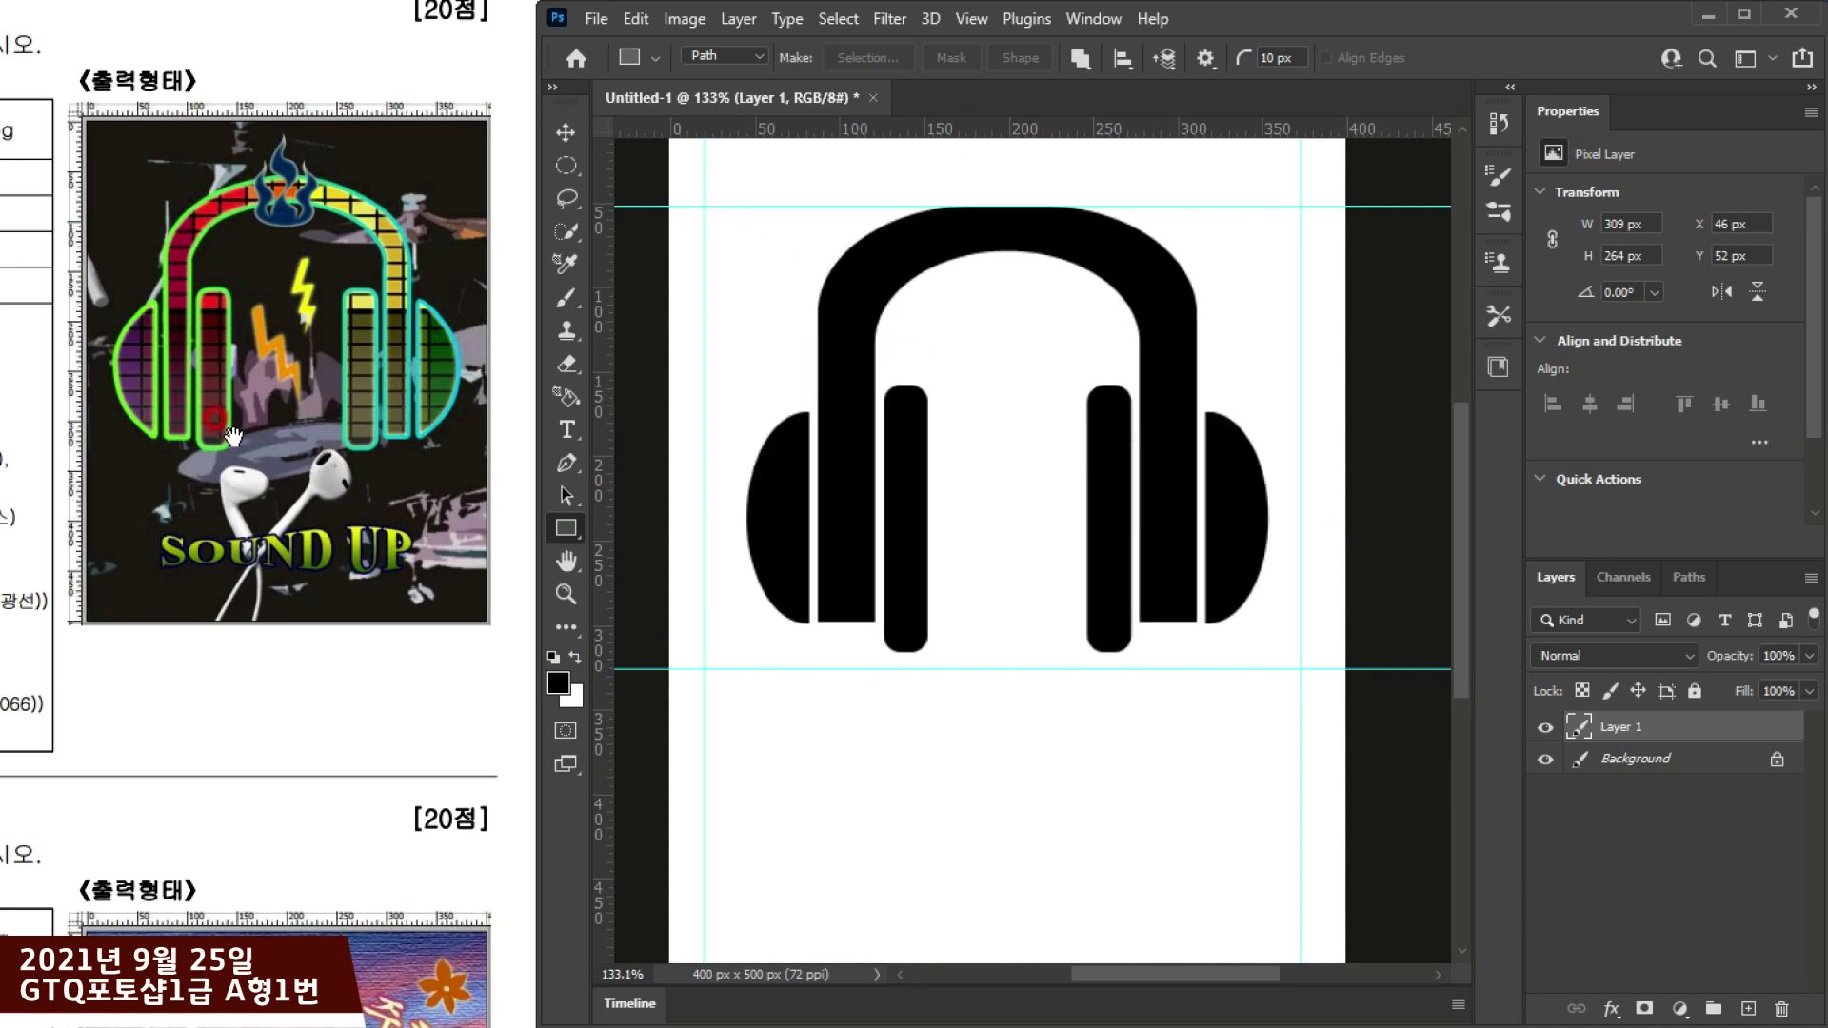
Step: Read the exam sheet's requirements for the headset clipping mask and layer styles
drag(535, 649, 1077, 648)
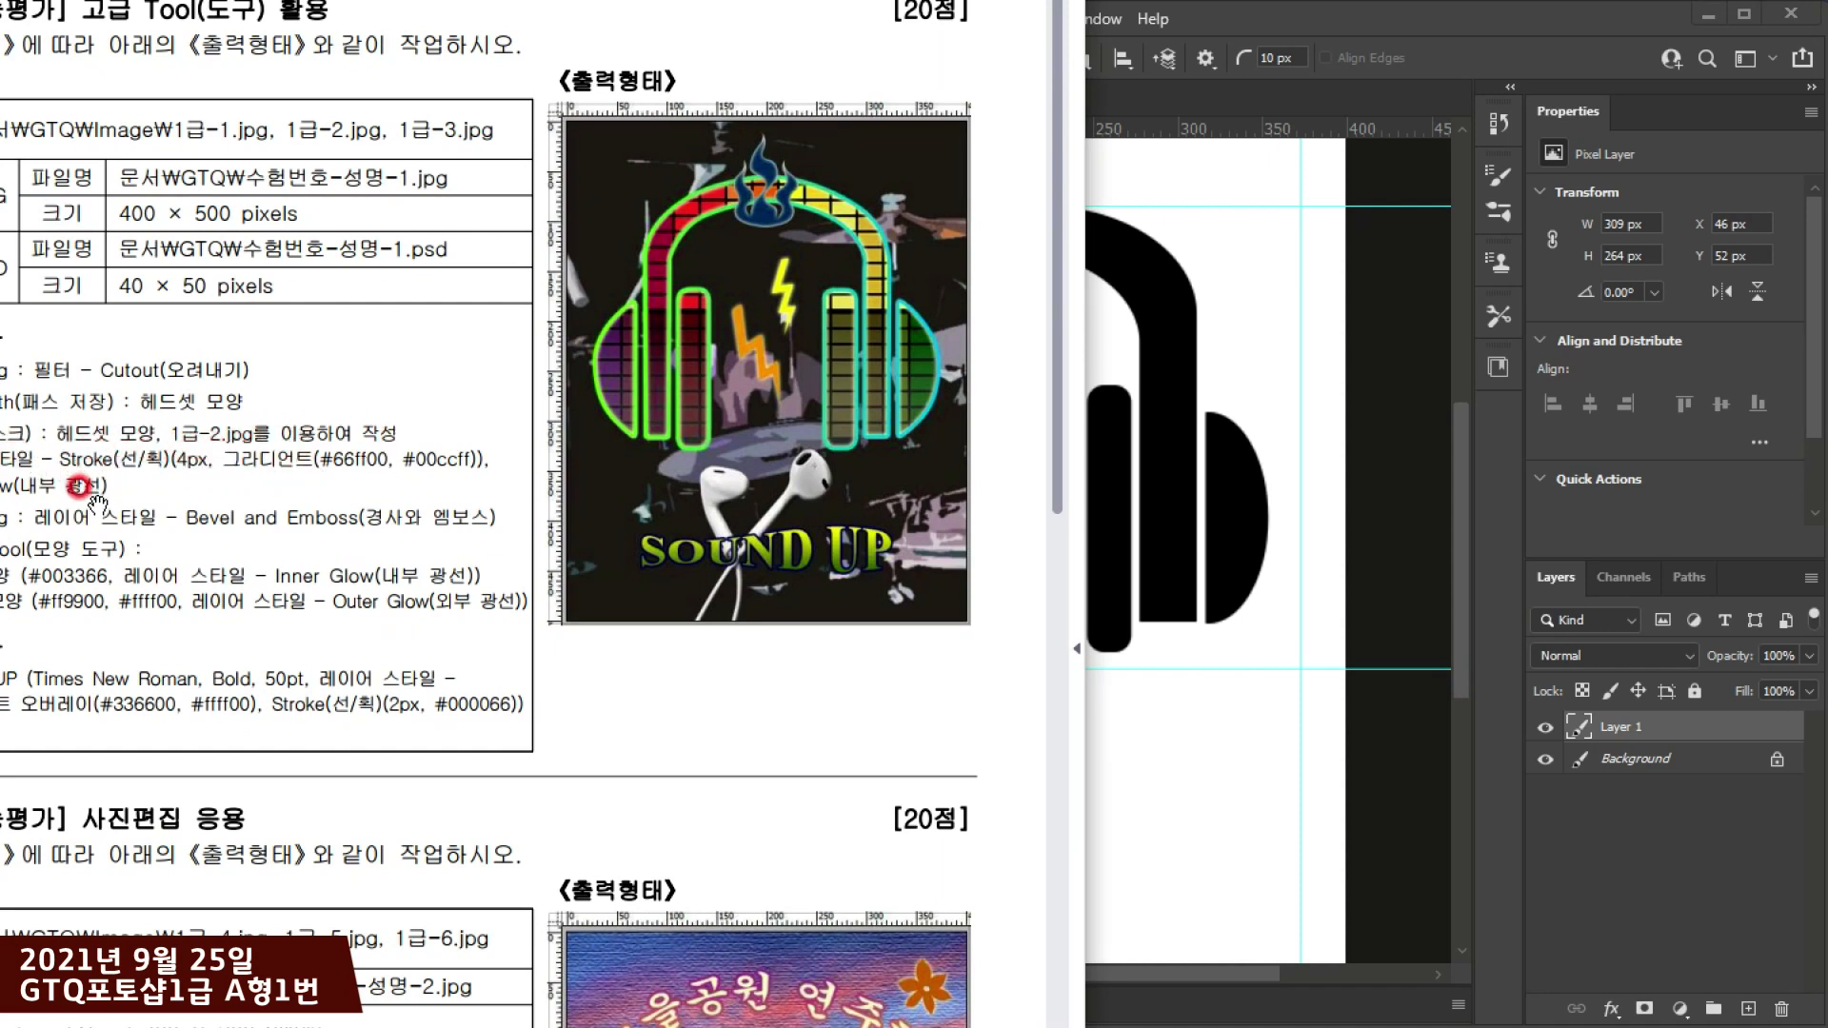
drag(569, 177, 133, 193)
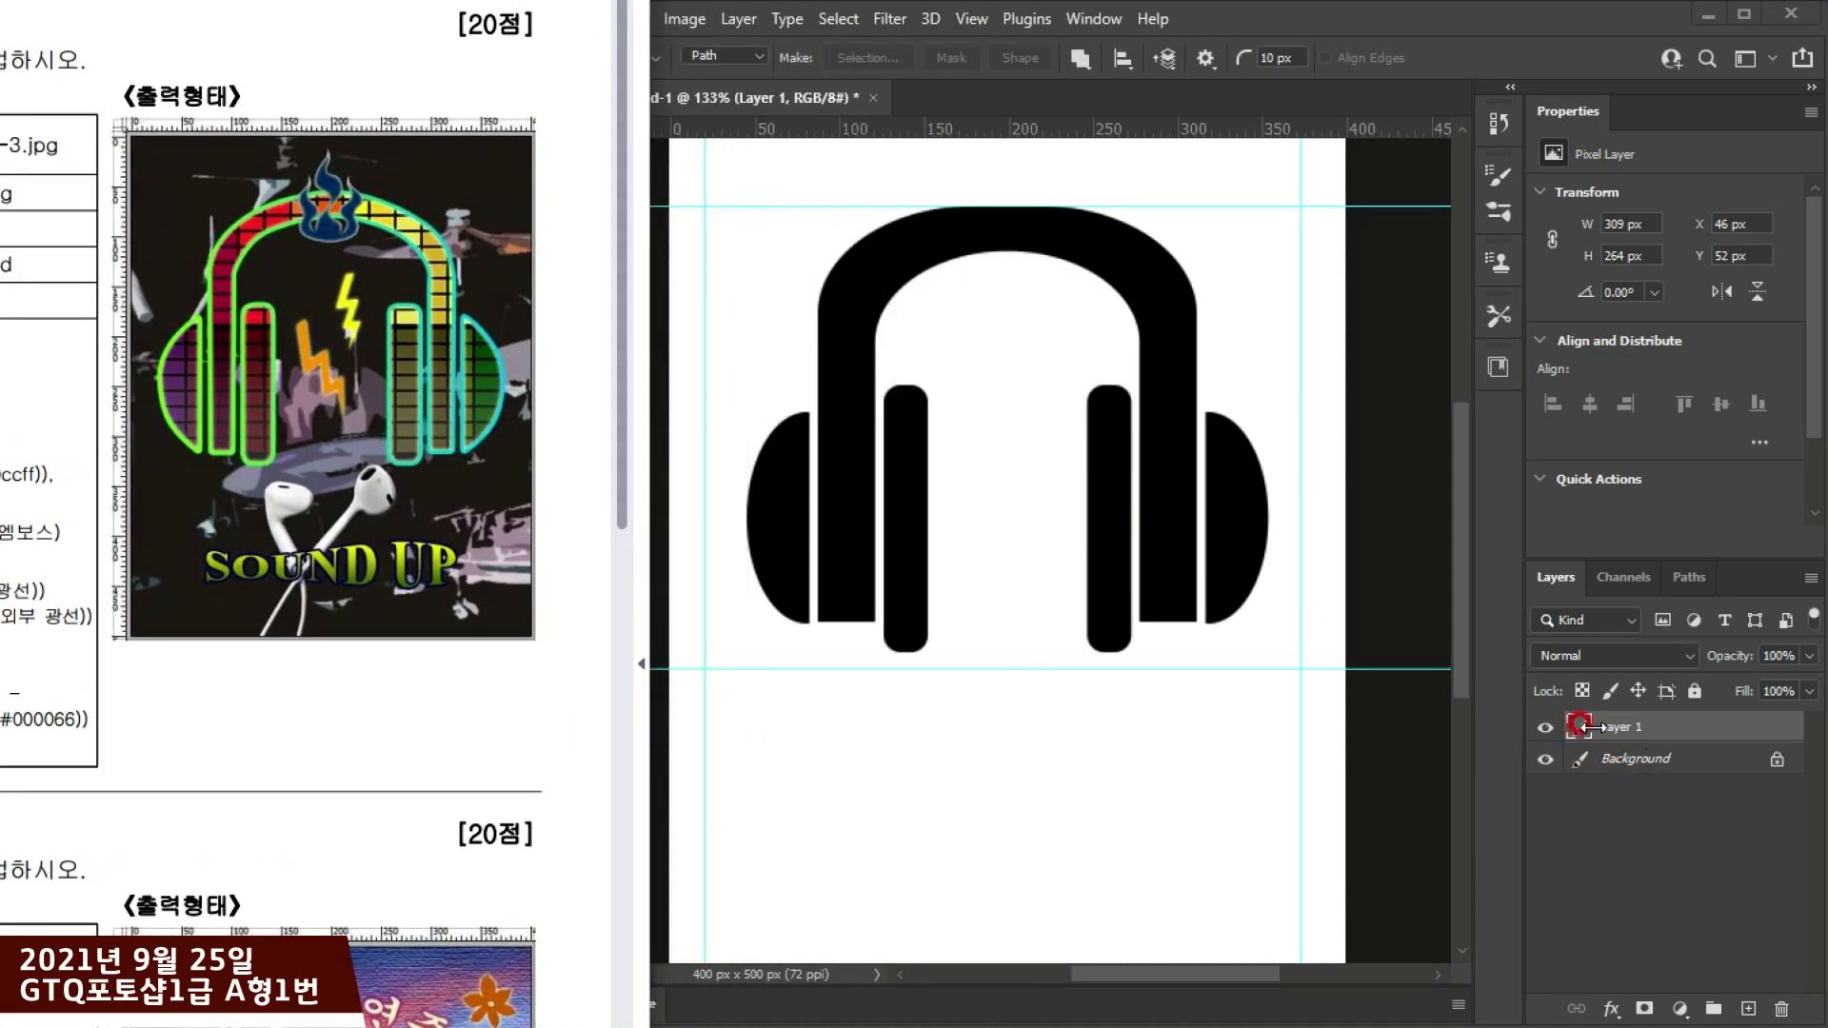
click(1639, 751)
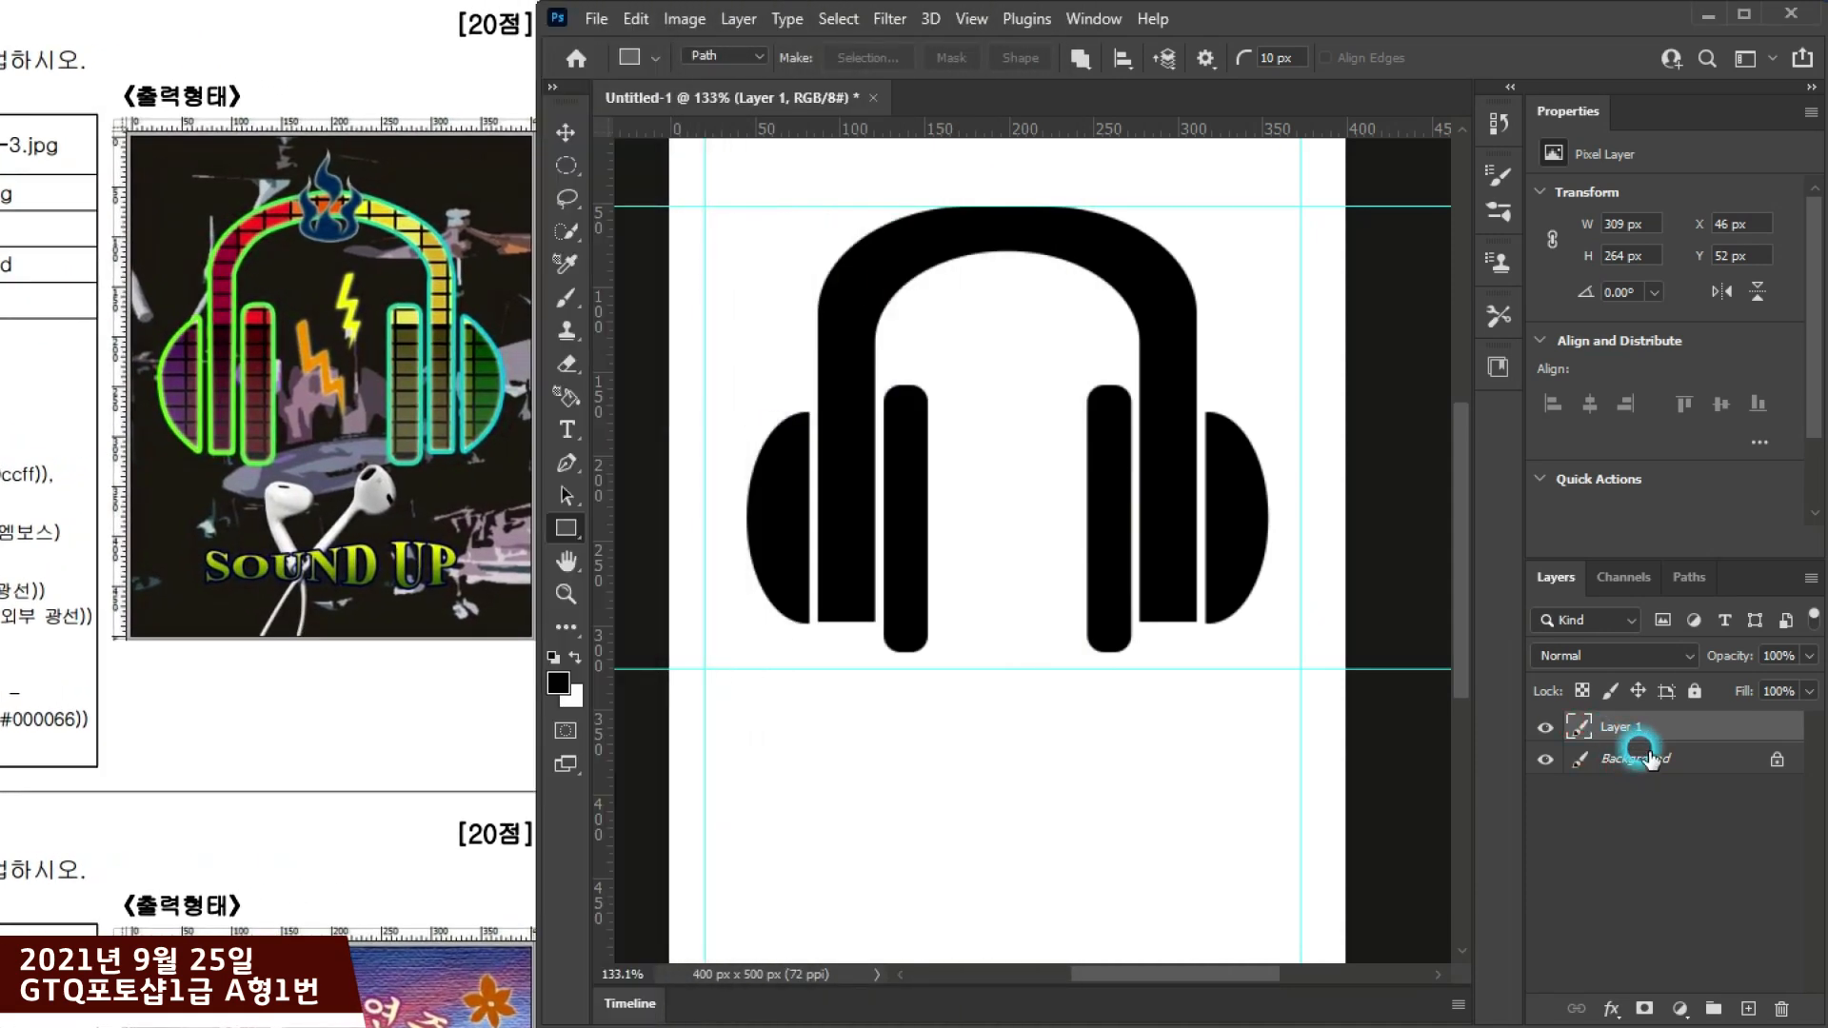
Step: Show layer previews by changing the layer thumbnail size to Medium Thumbnails
right_click(1576, 728)
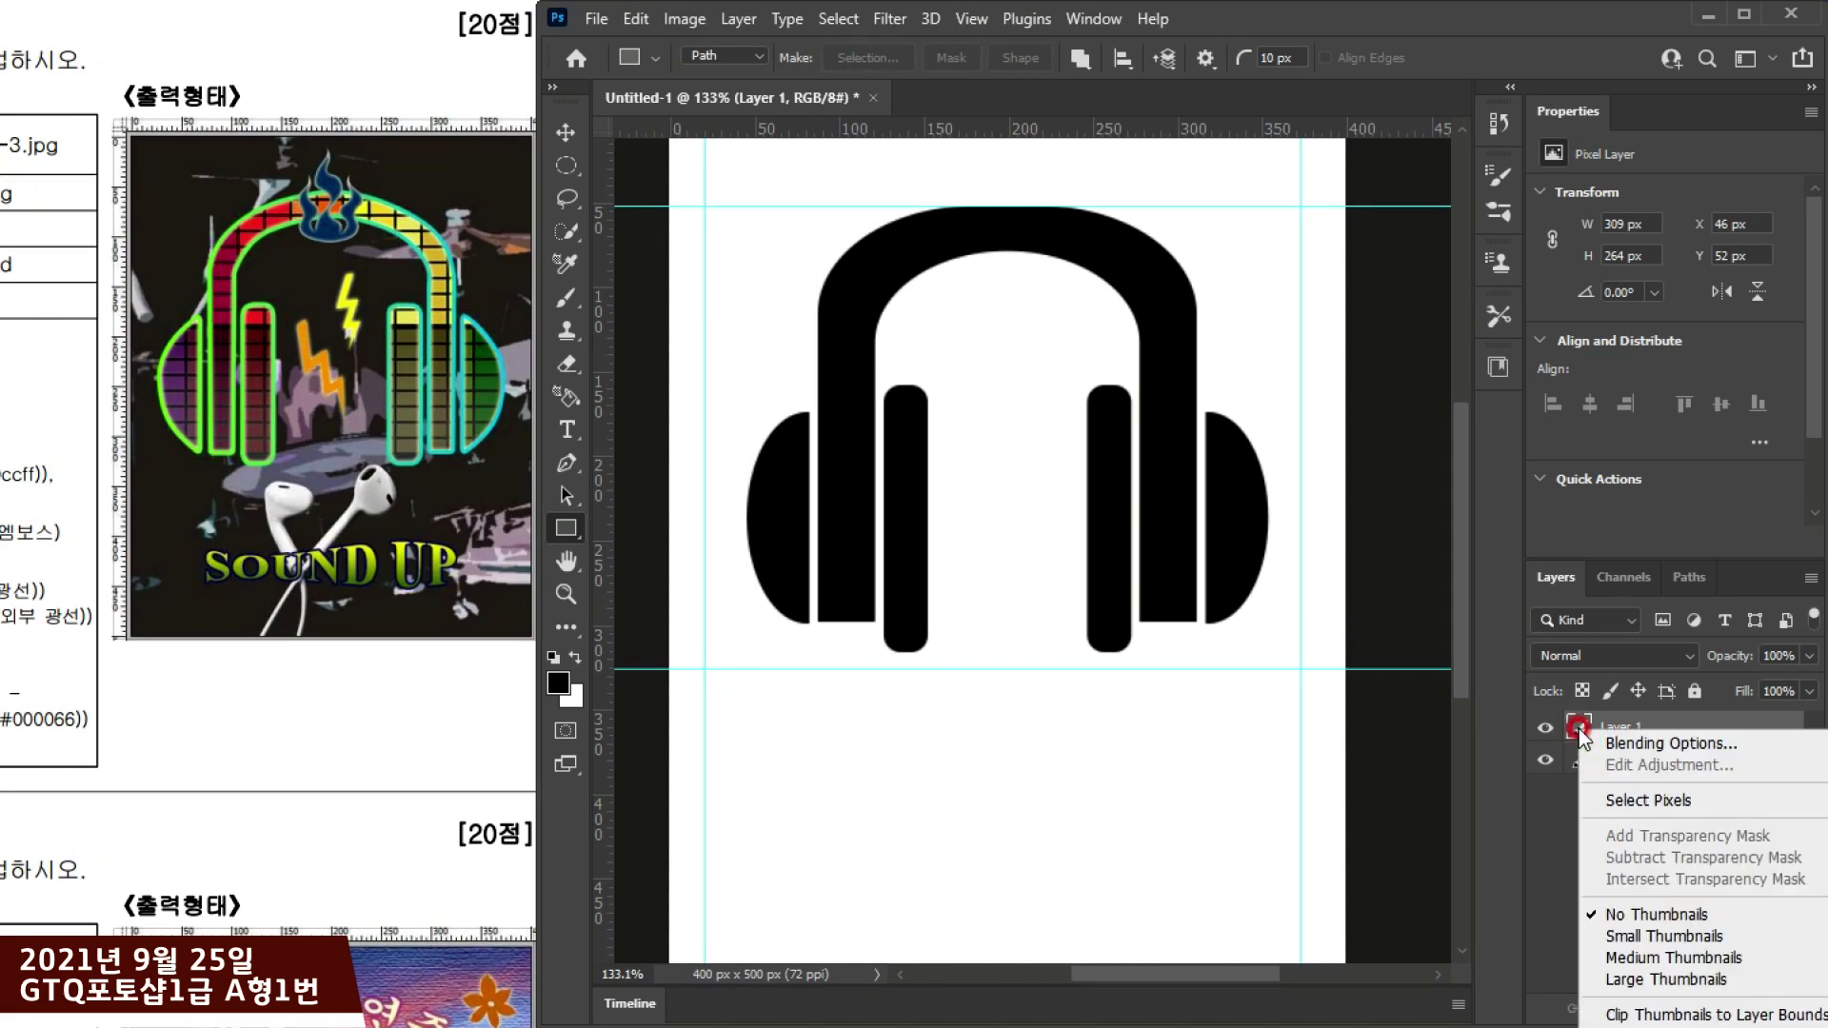
click(1569, 726)
right_click(1578, 726)
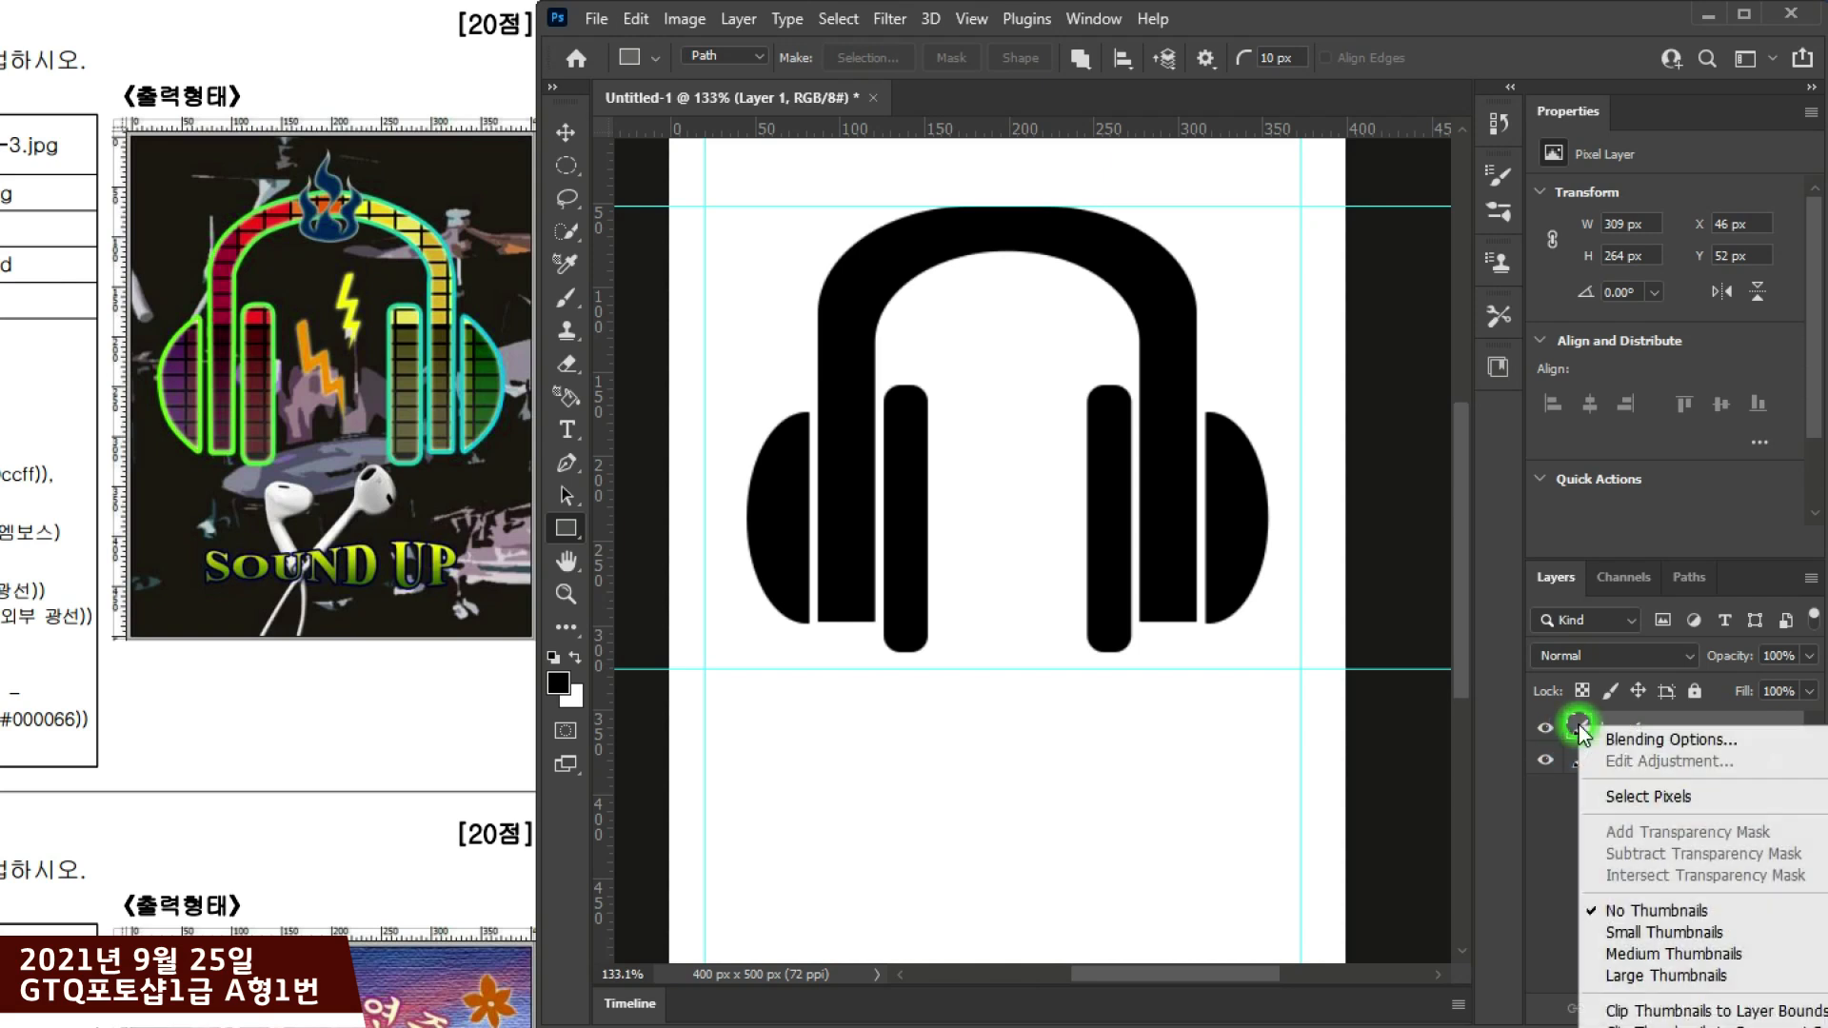
click(1663, 932)
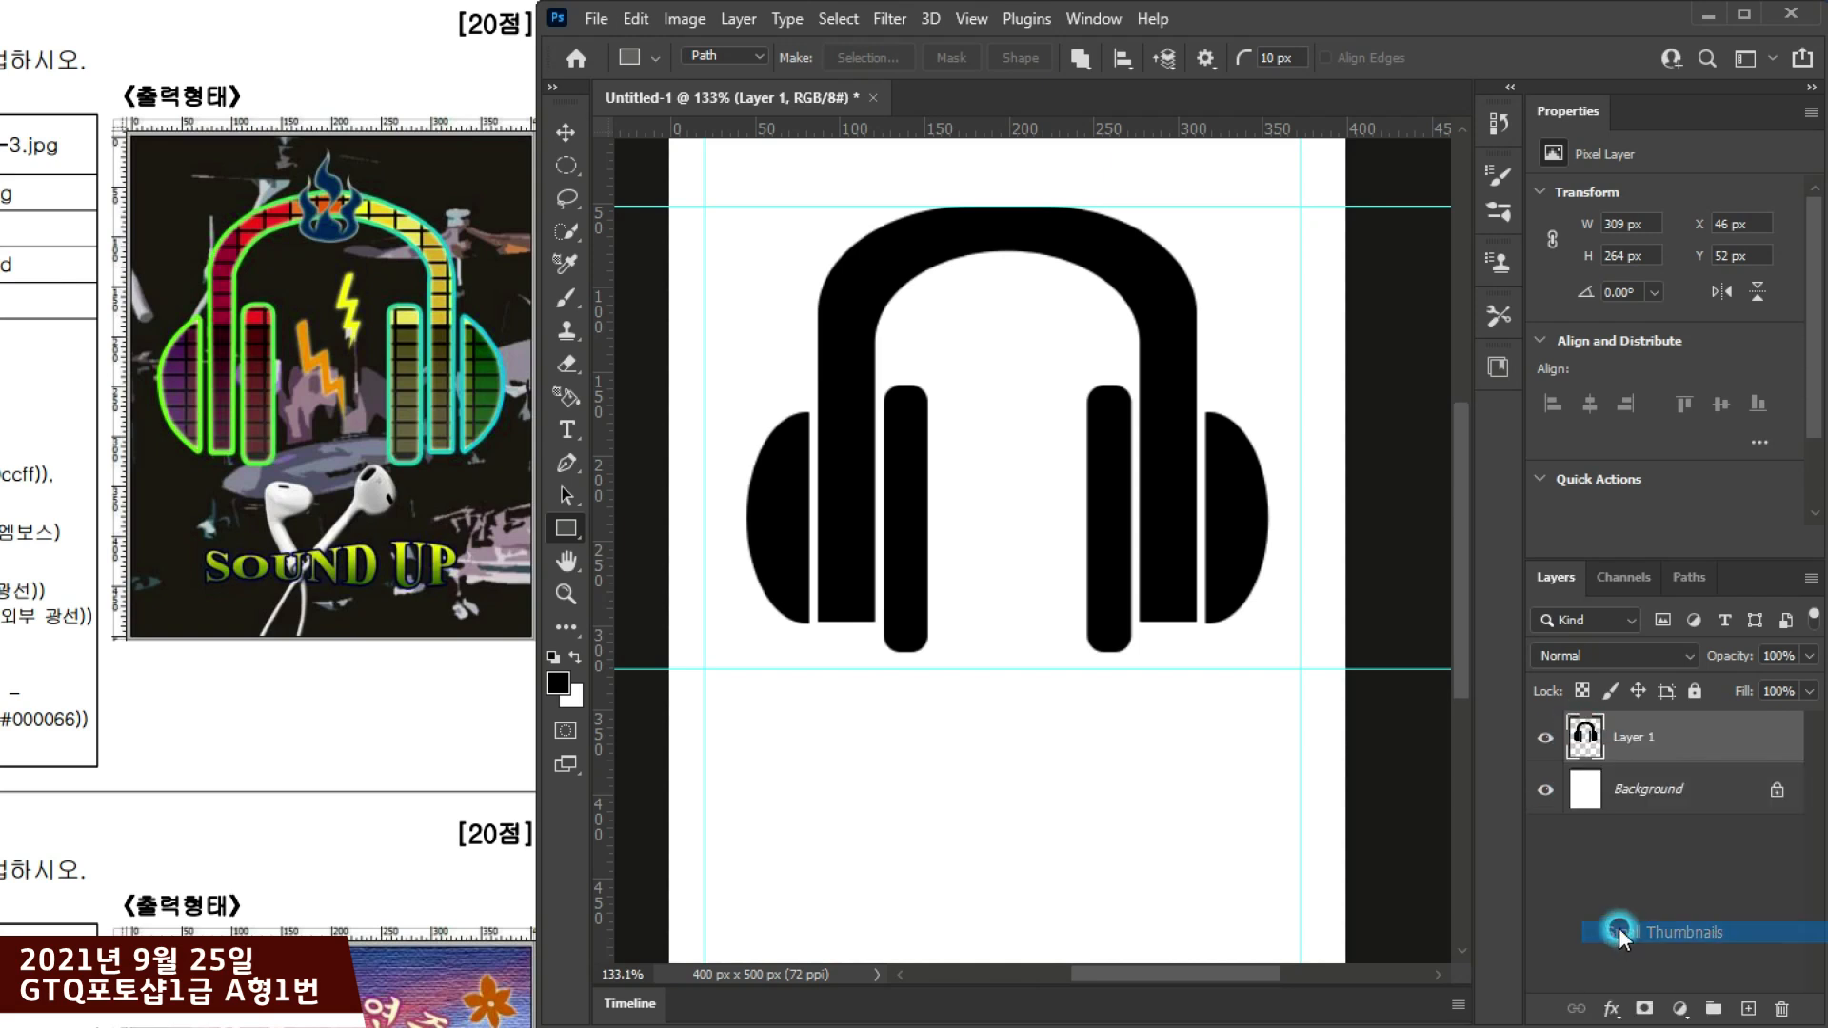
right_click(1580, 736)
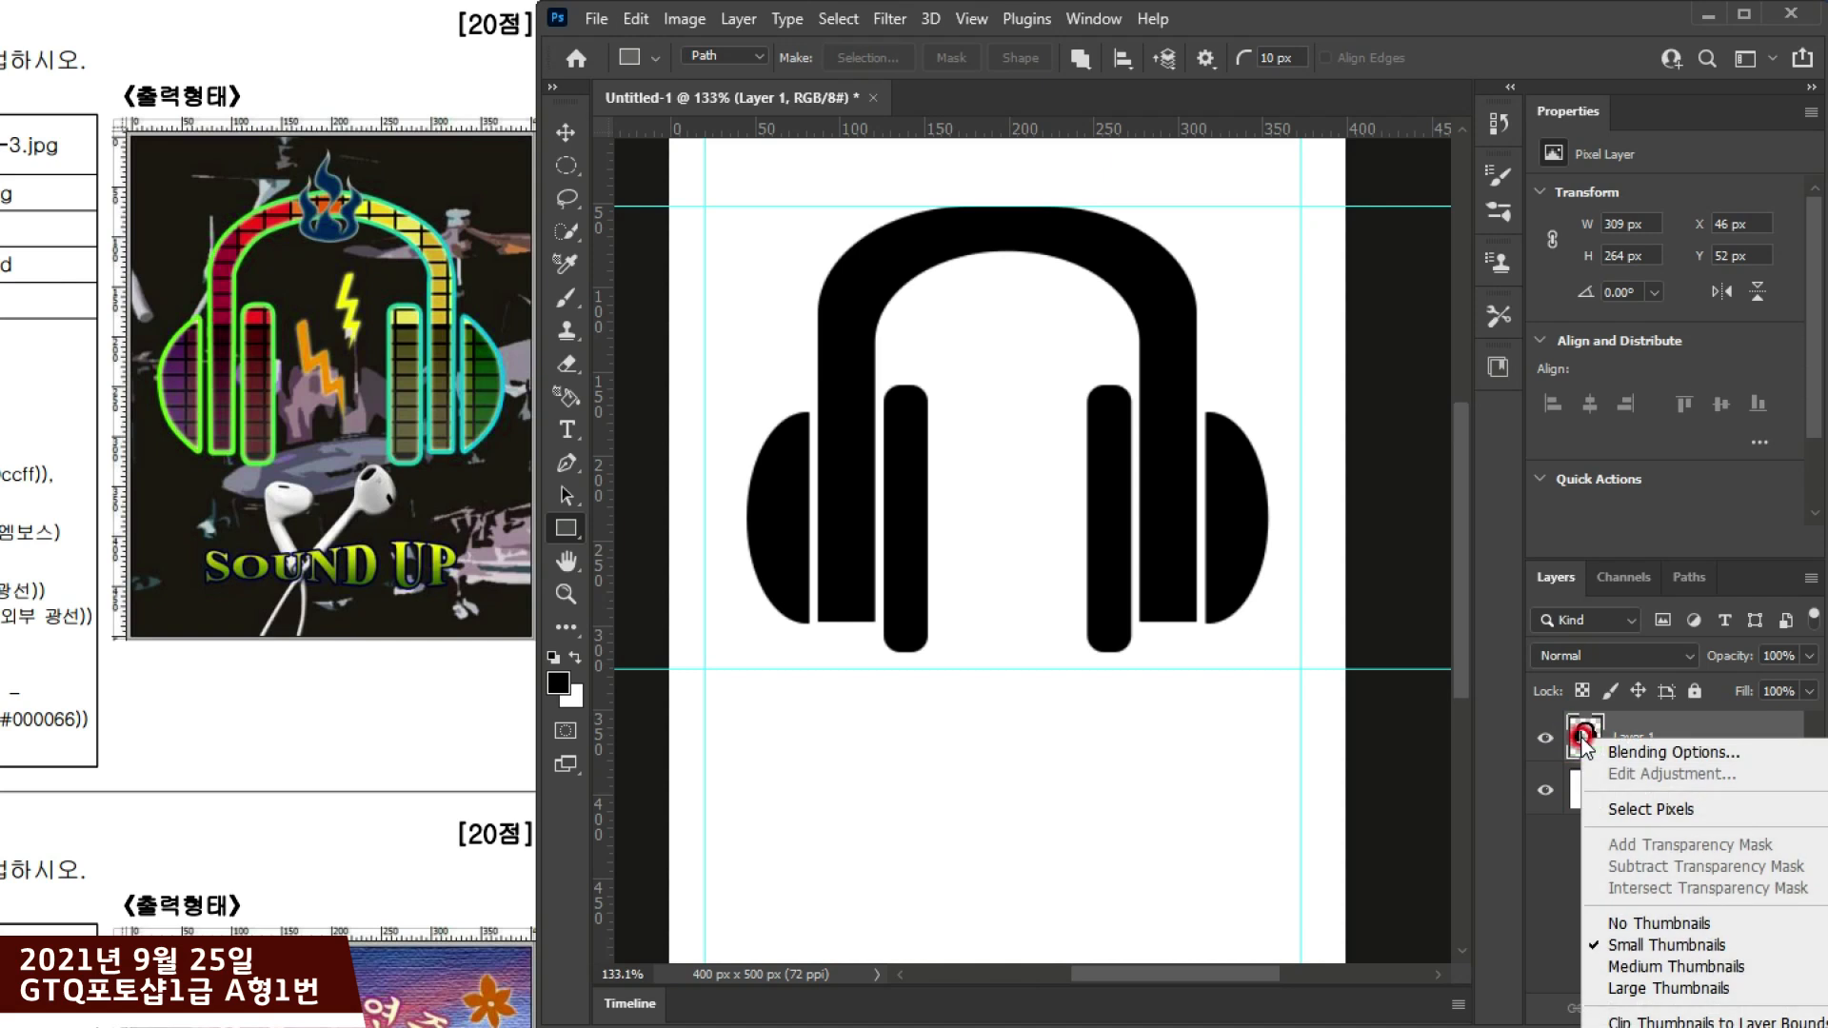
click(1618, 967)
click(1599, 747)
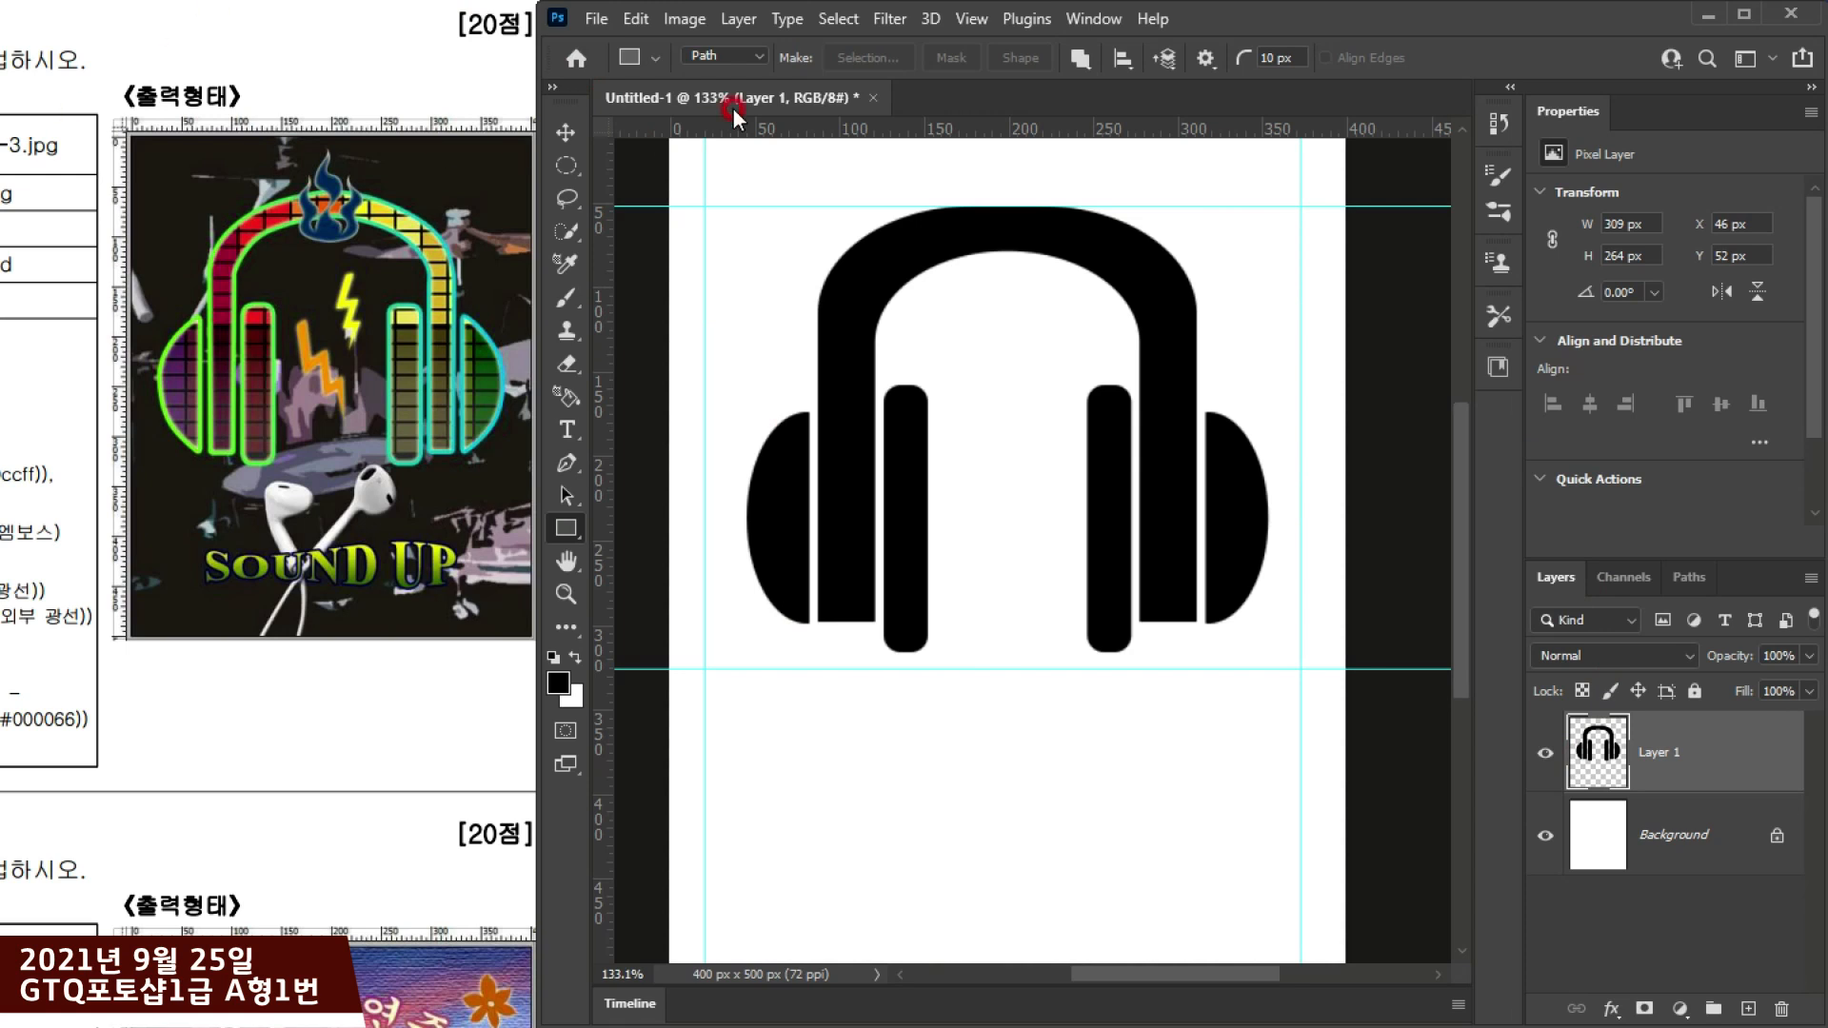
Step: Open 1급-2.jpg and paste its entire image into the headphone document above the black headphone layer
click(596, 21)
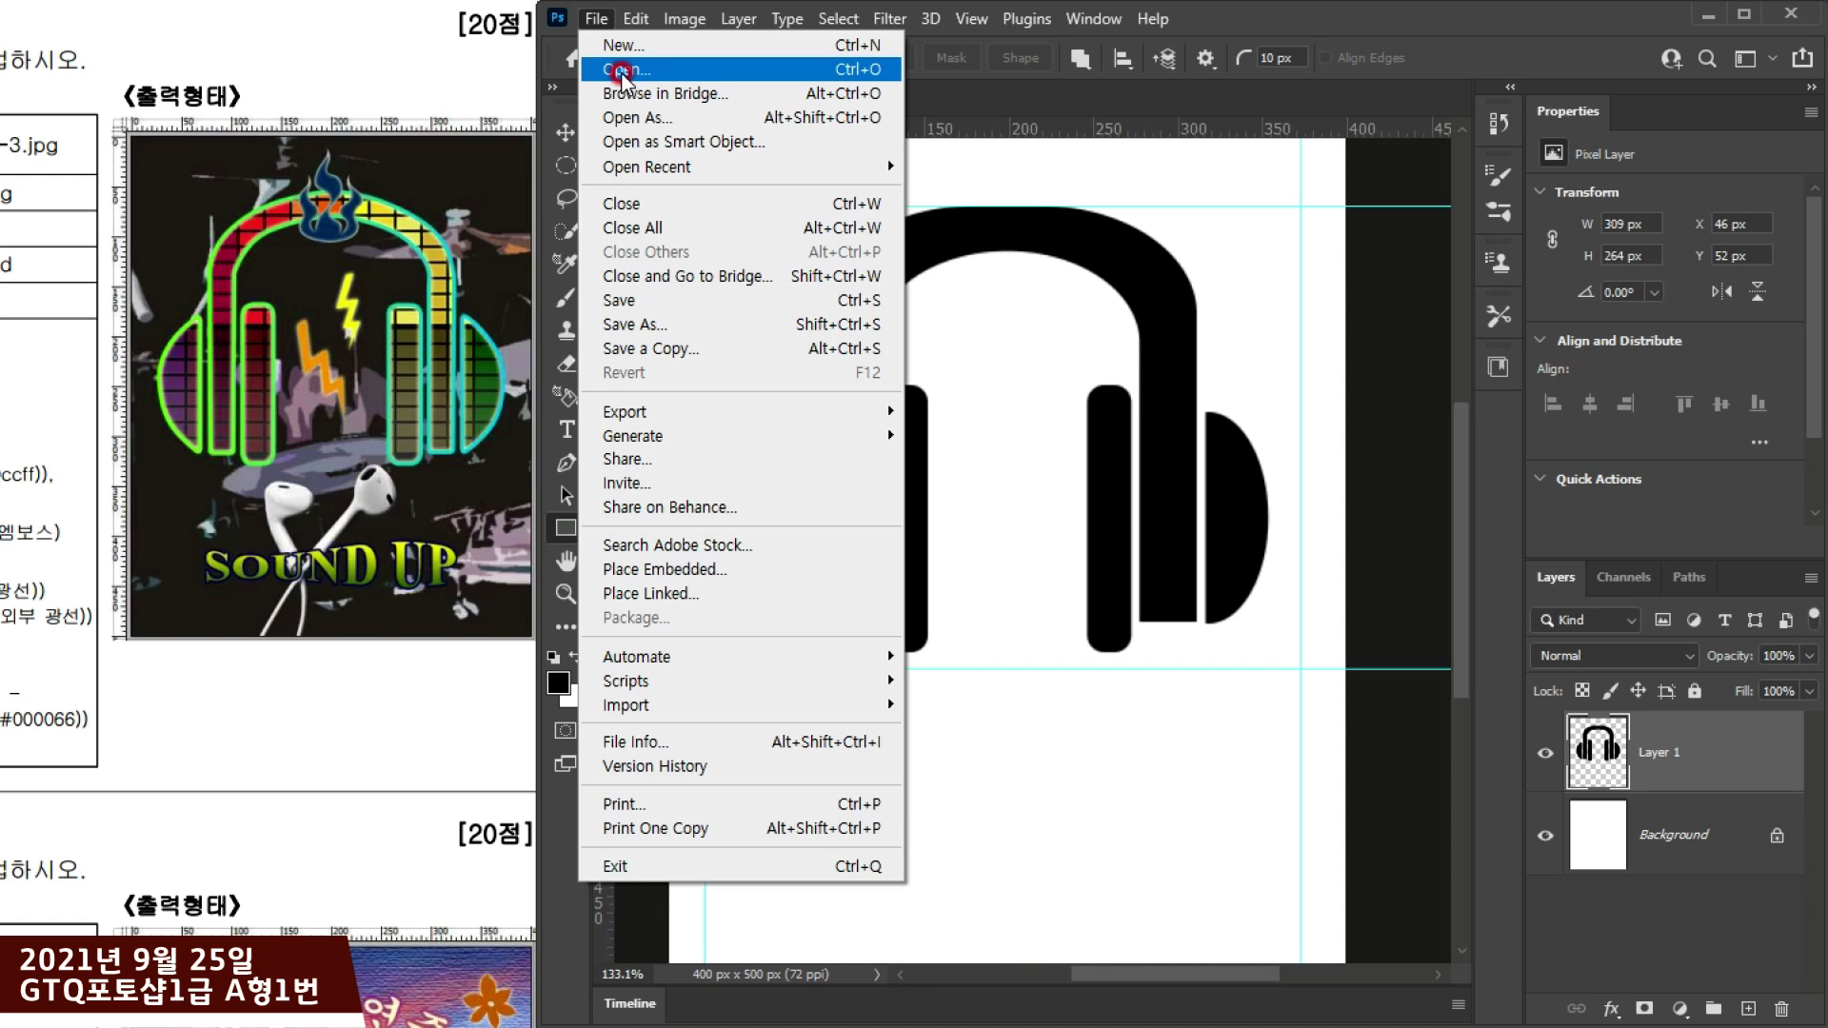
click(621, 71)
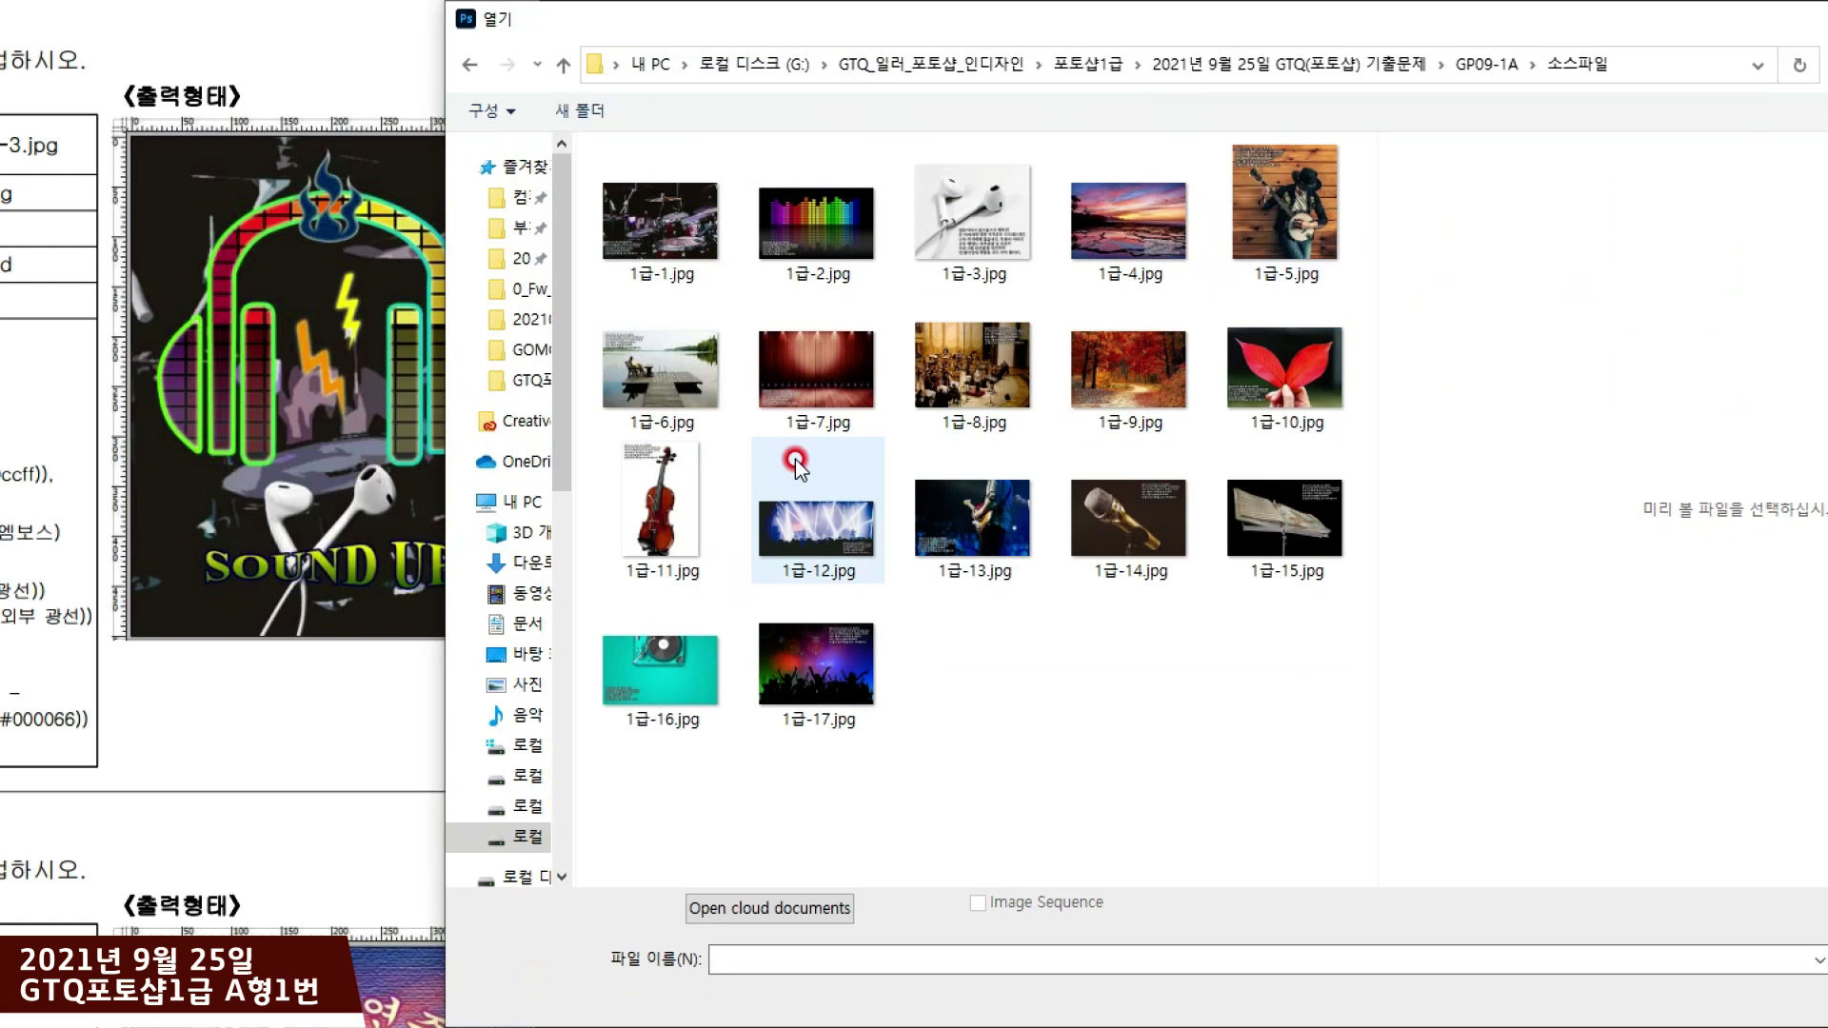
click(808, 272)
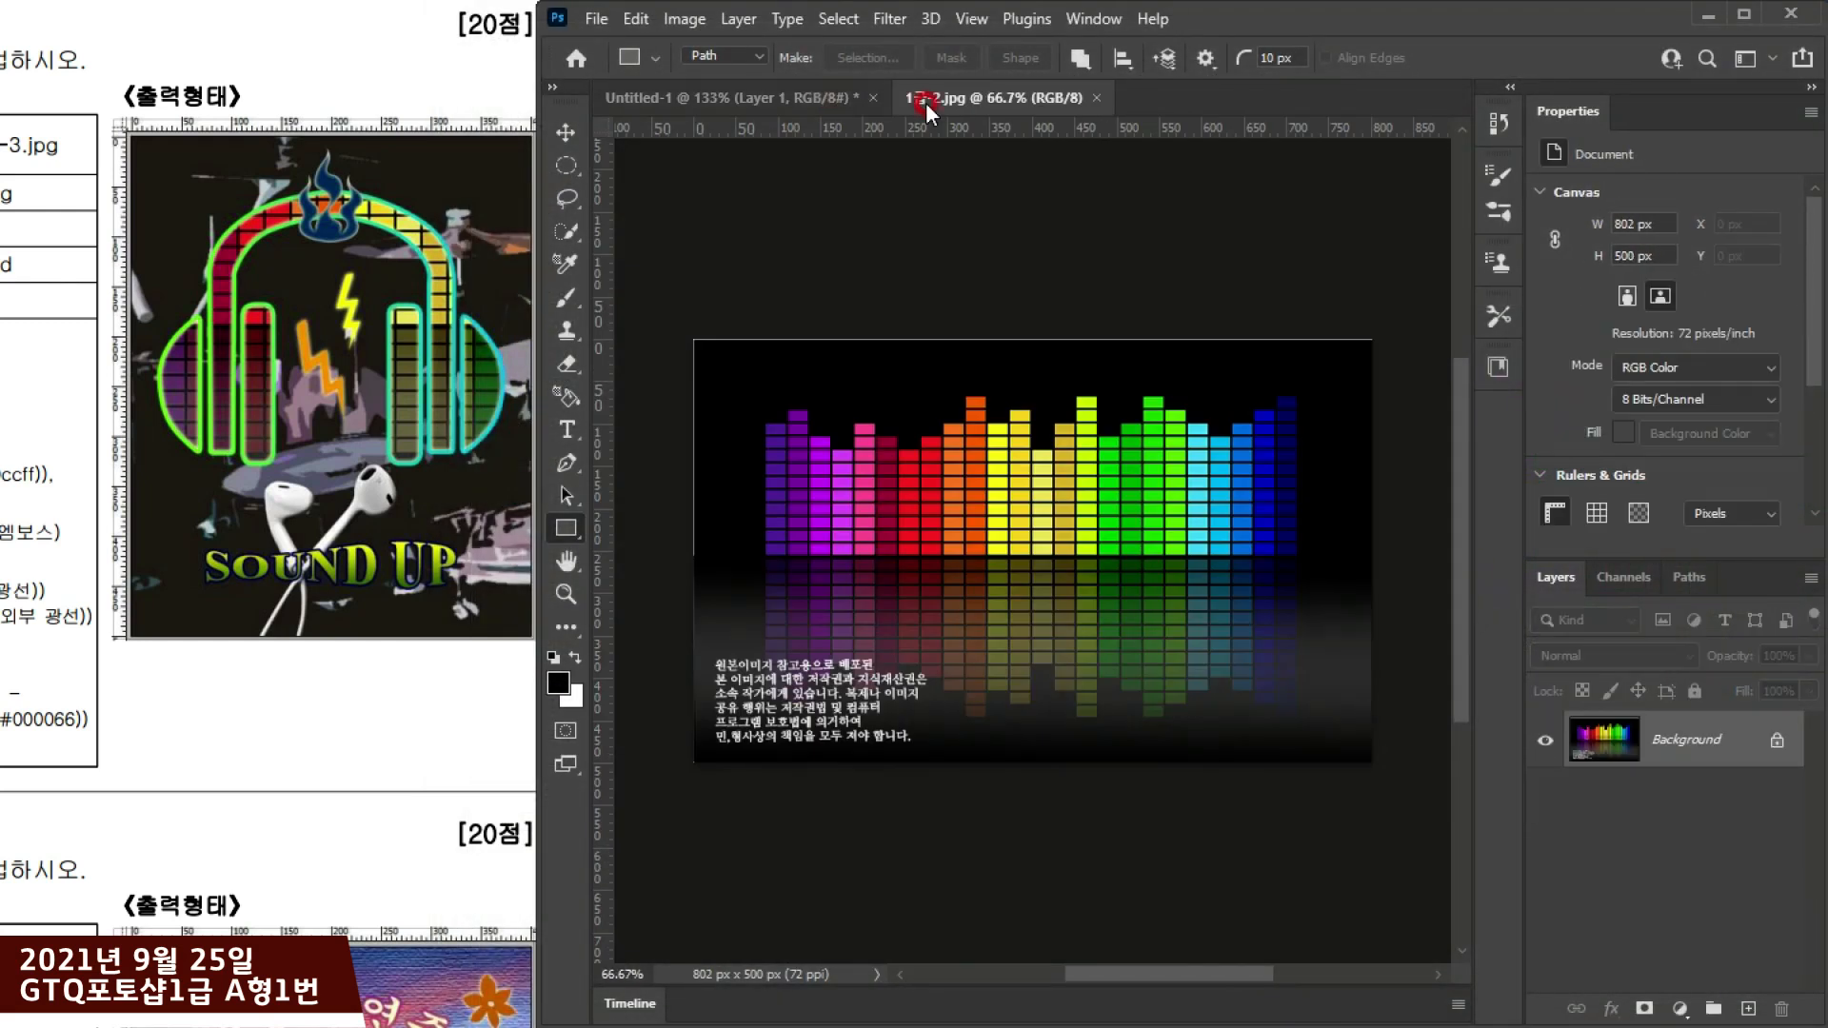
key(ctrl+a)
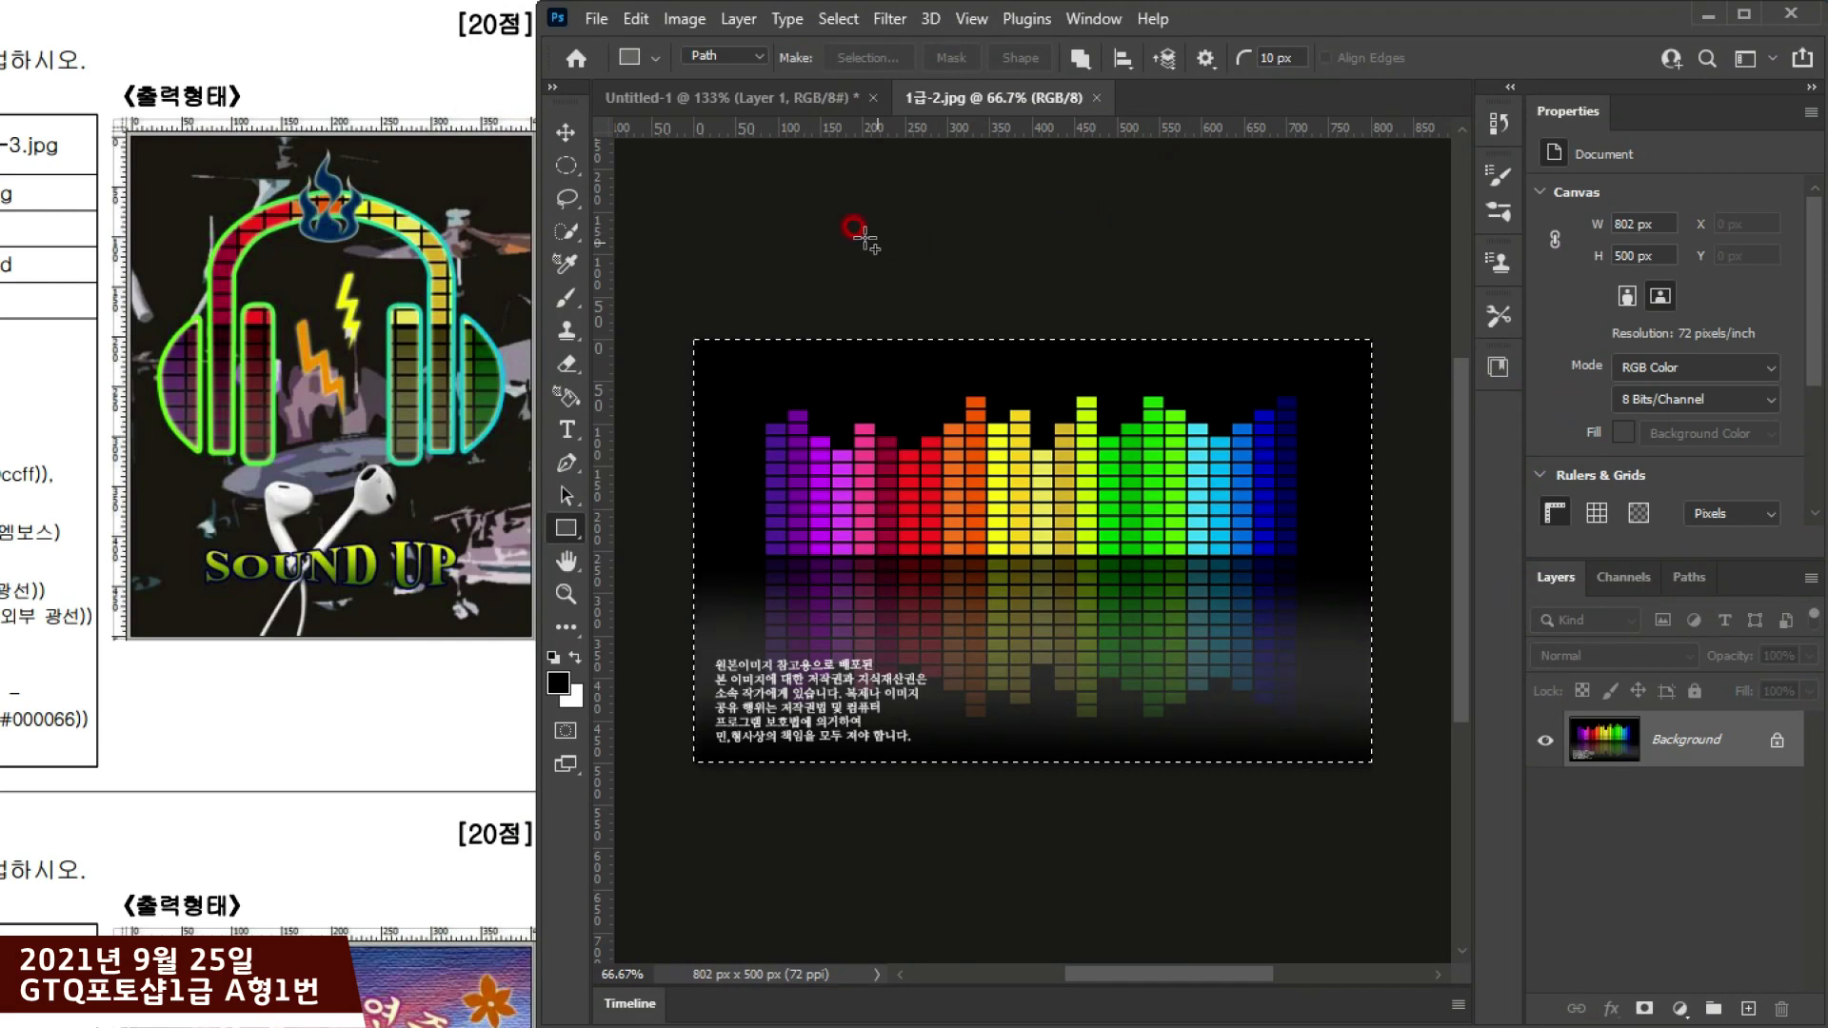
click(714, 98)
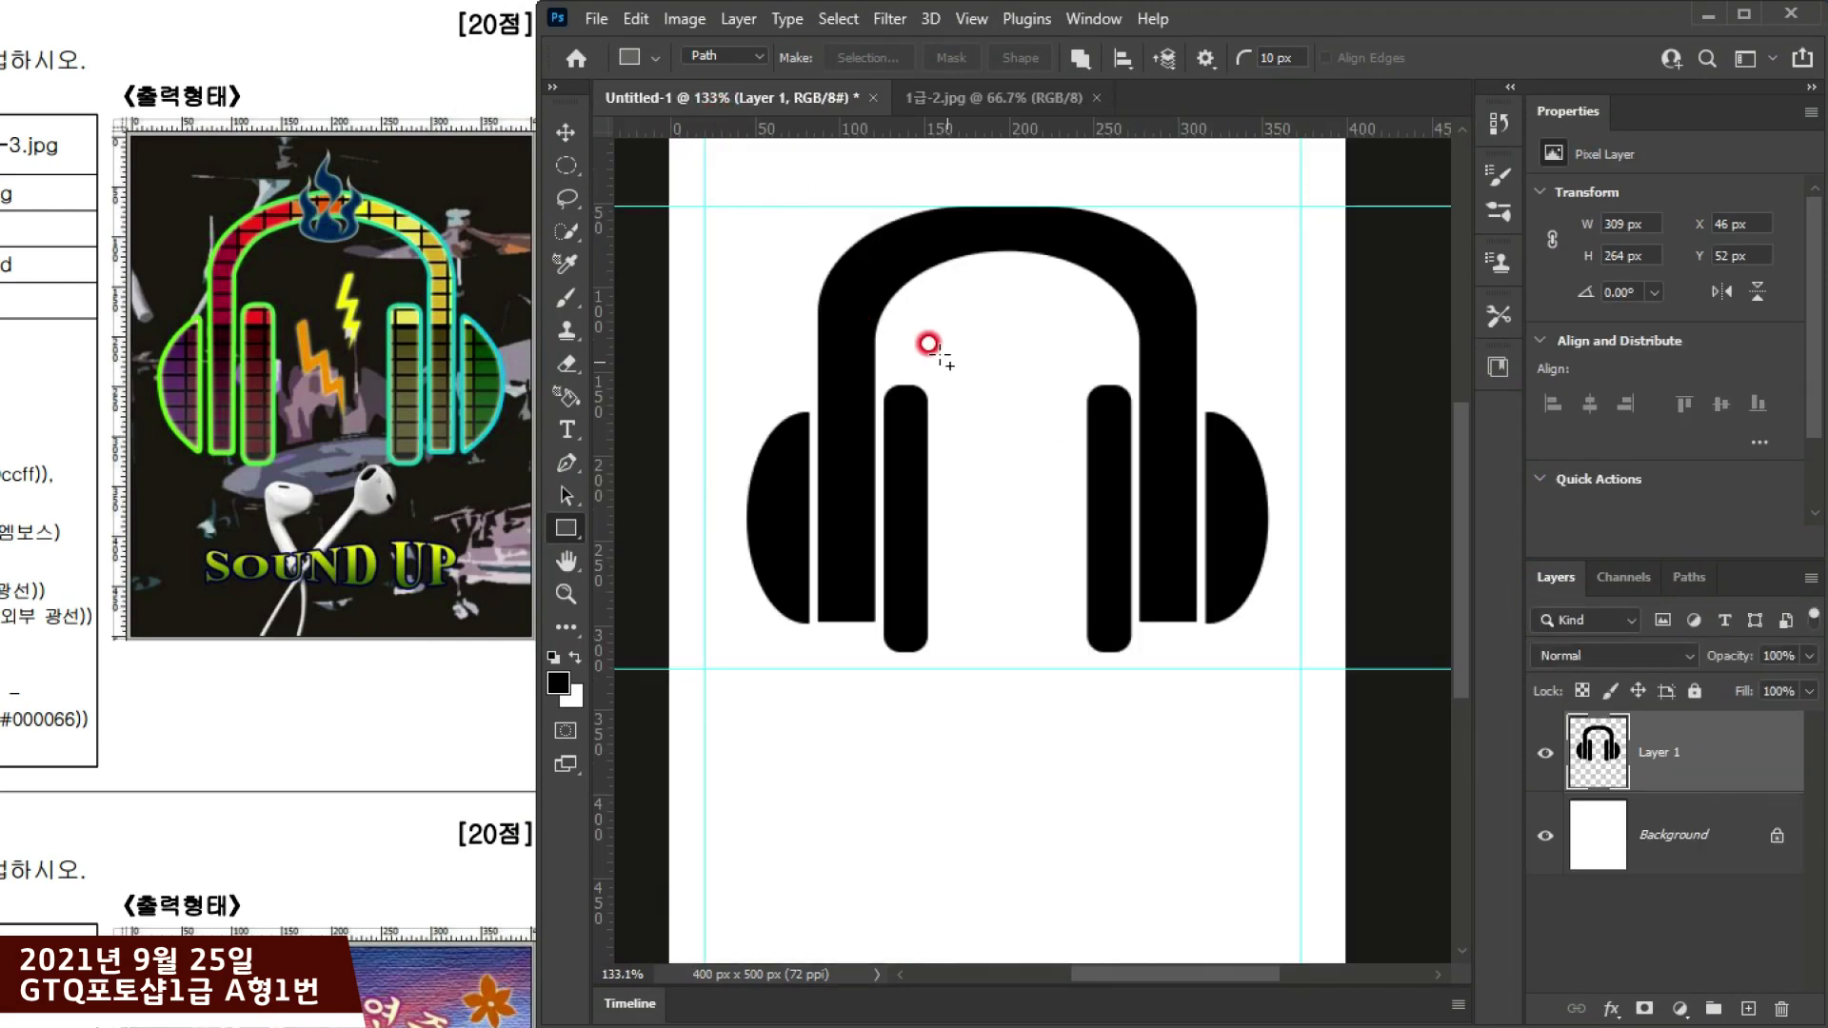
key(ctrl+v)
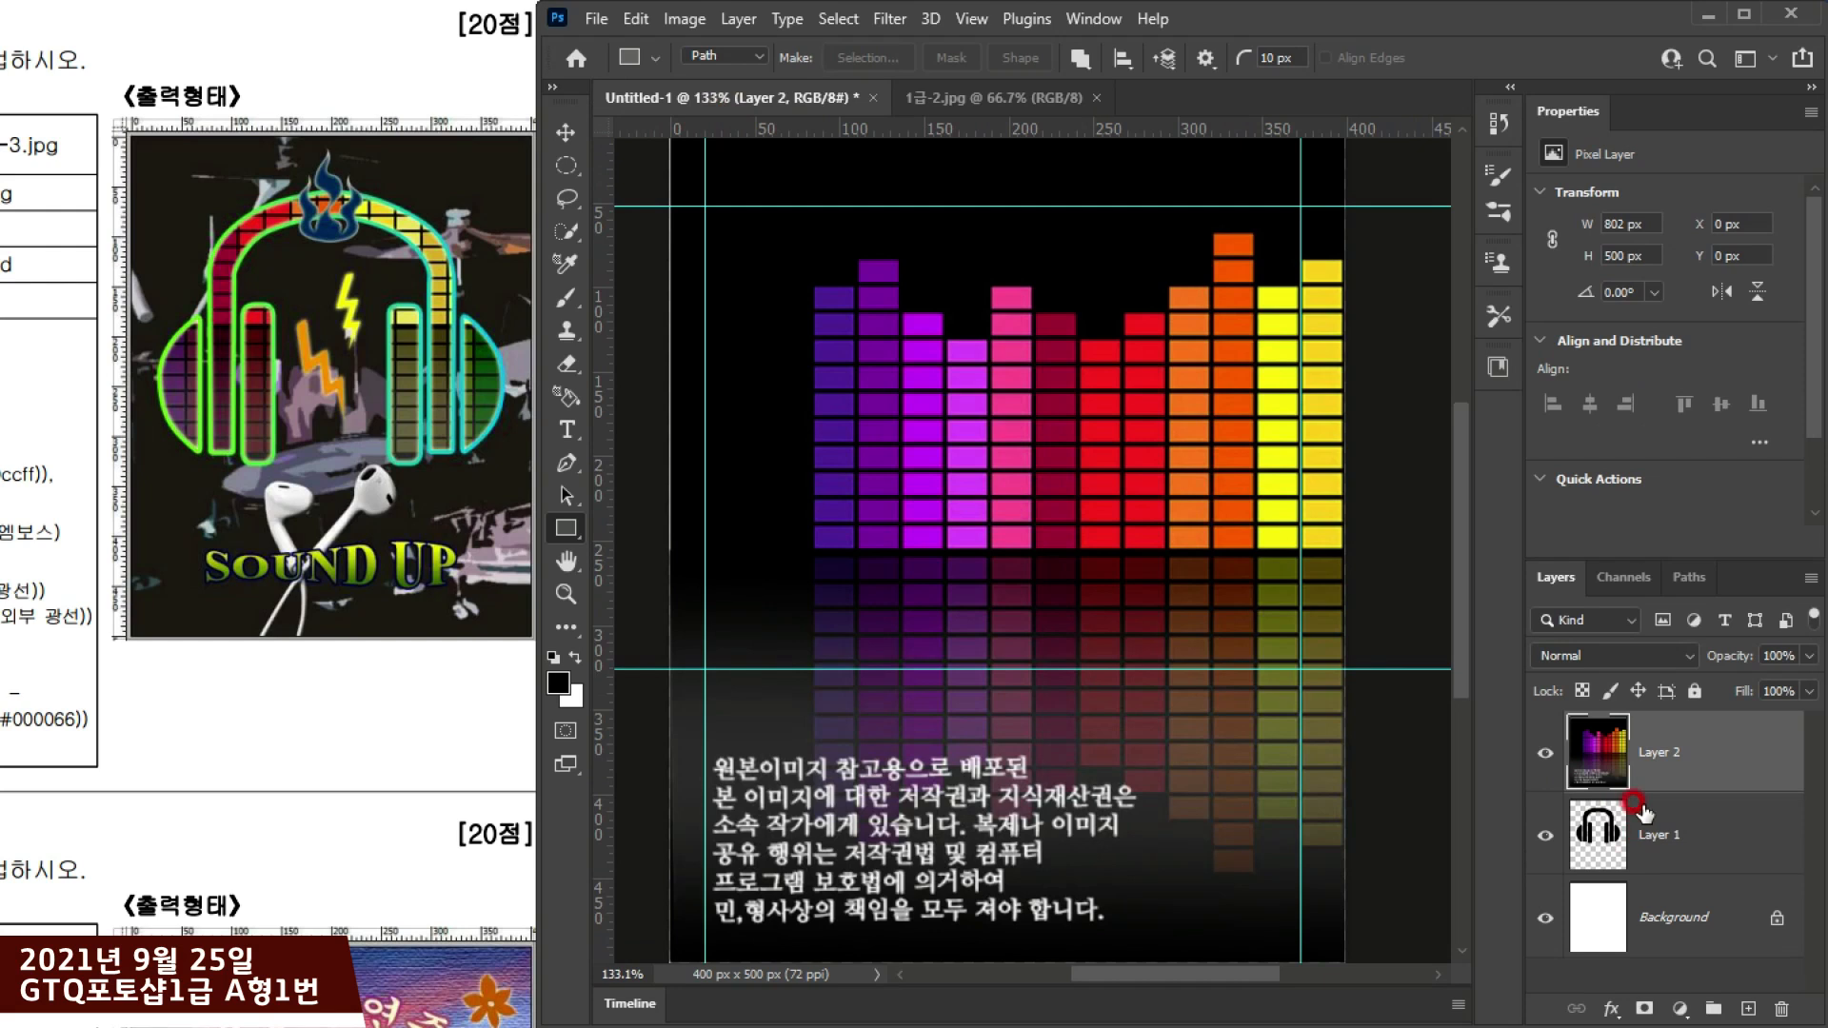
Step: Try clipping the pasted equalizer image to the headphone layer, and release the clipping mask
drag(1692, 769, 1583, 759)
click(1578, 749)
click(1600, 826)
click(1599, 761)
click(1678, 754)
right_click(1685, 761)
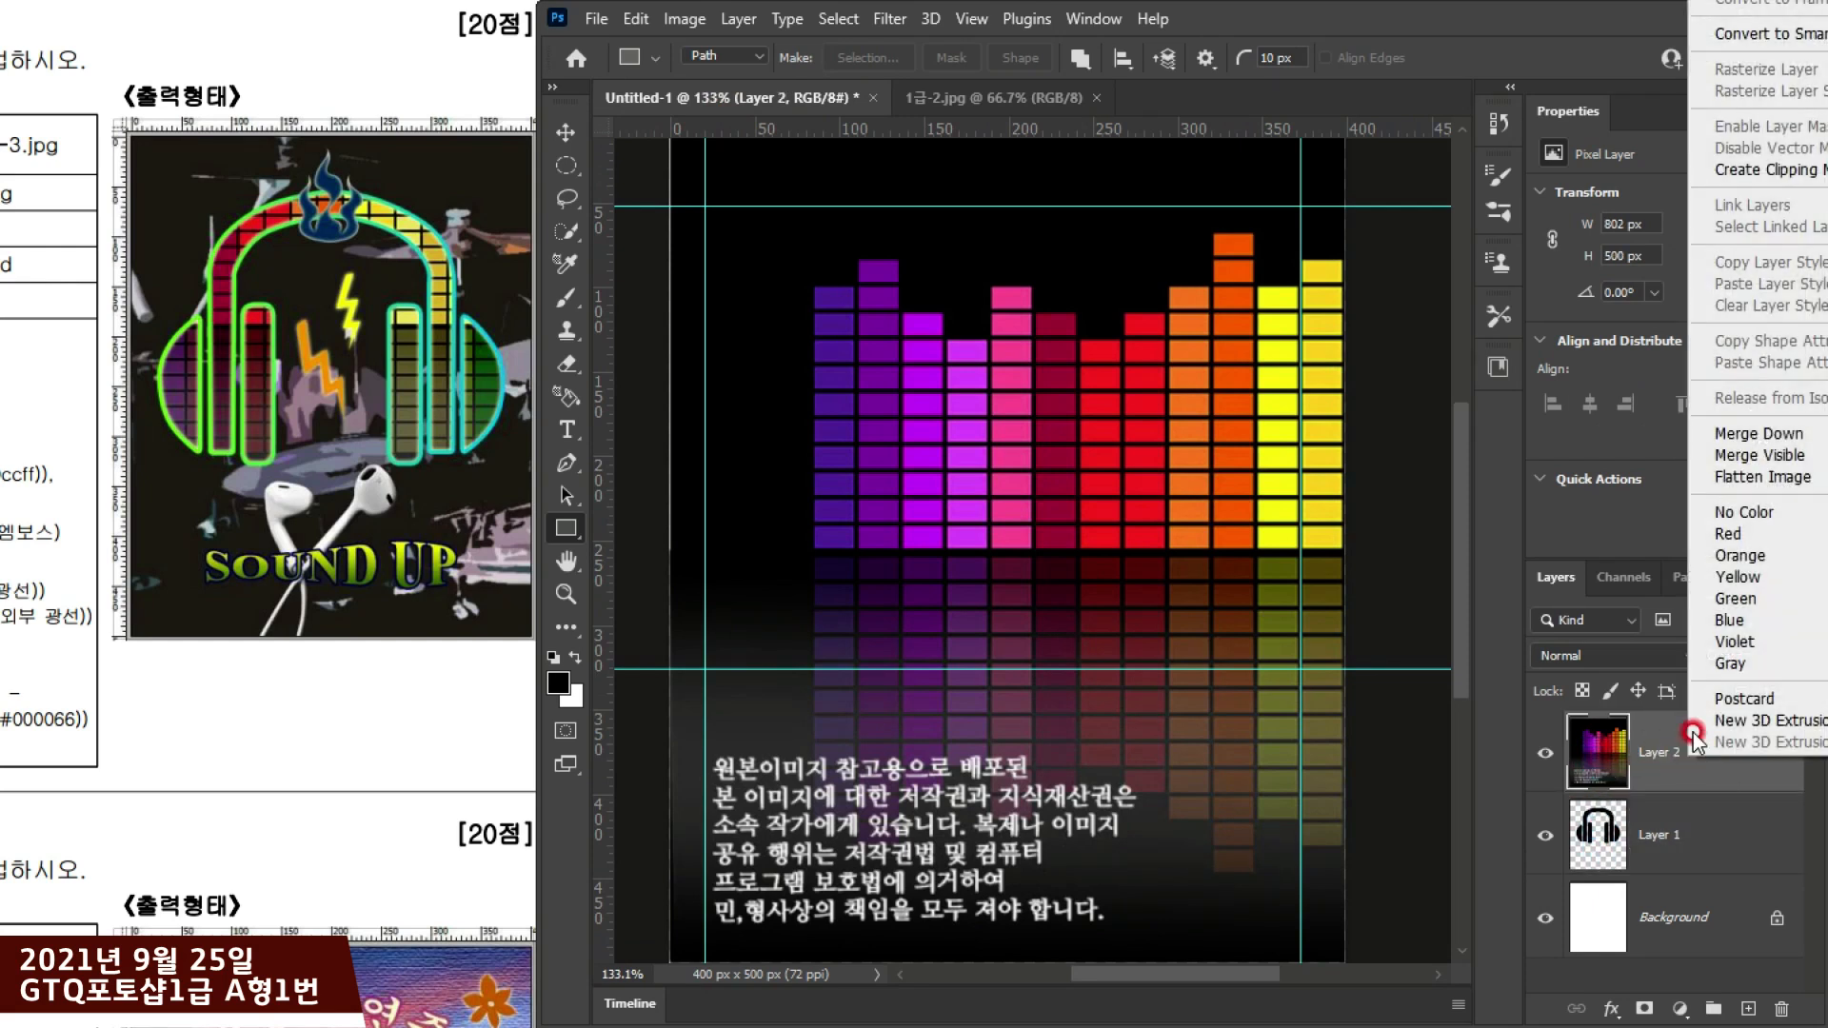
click(1726, 177)
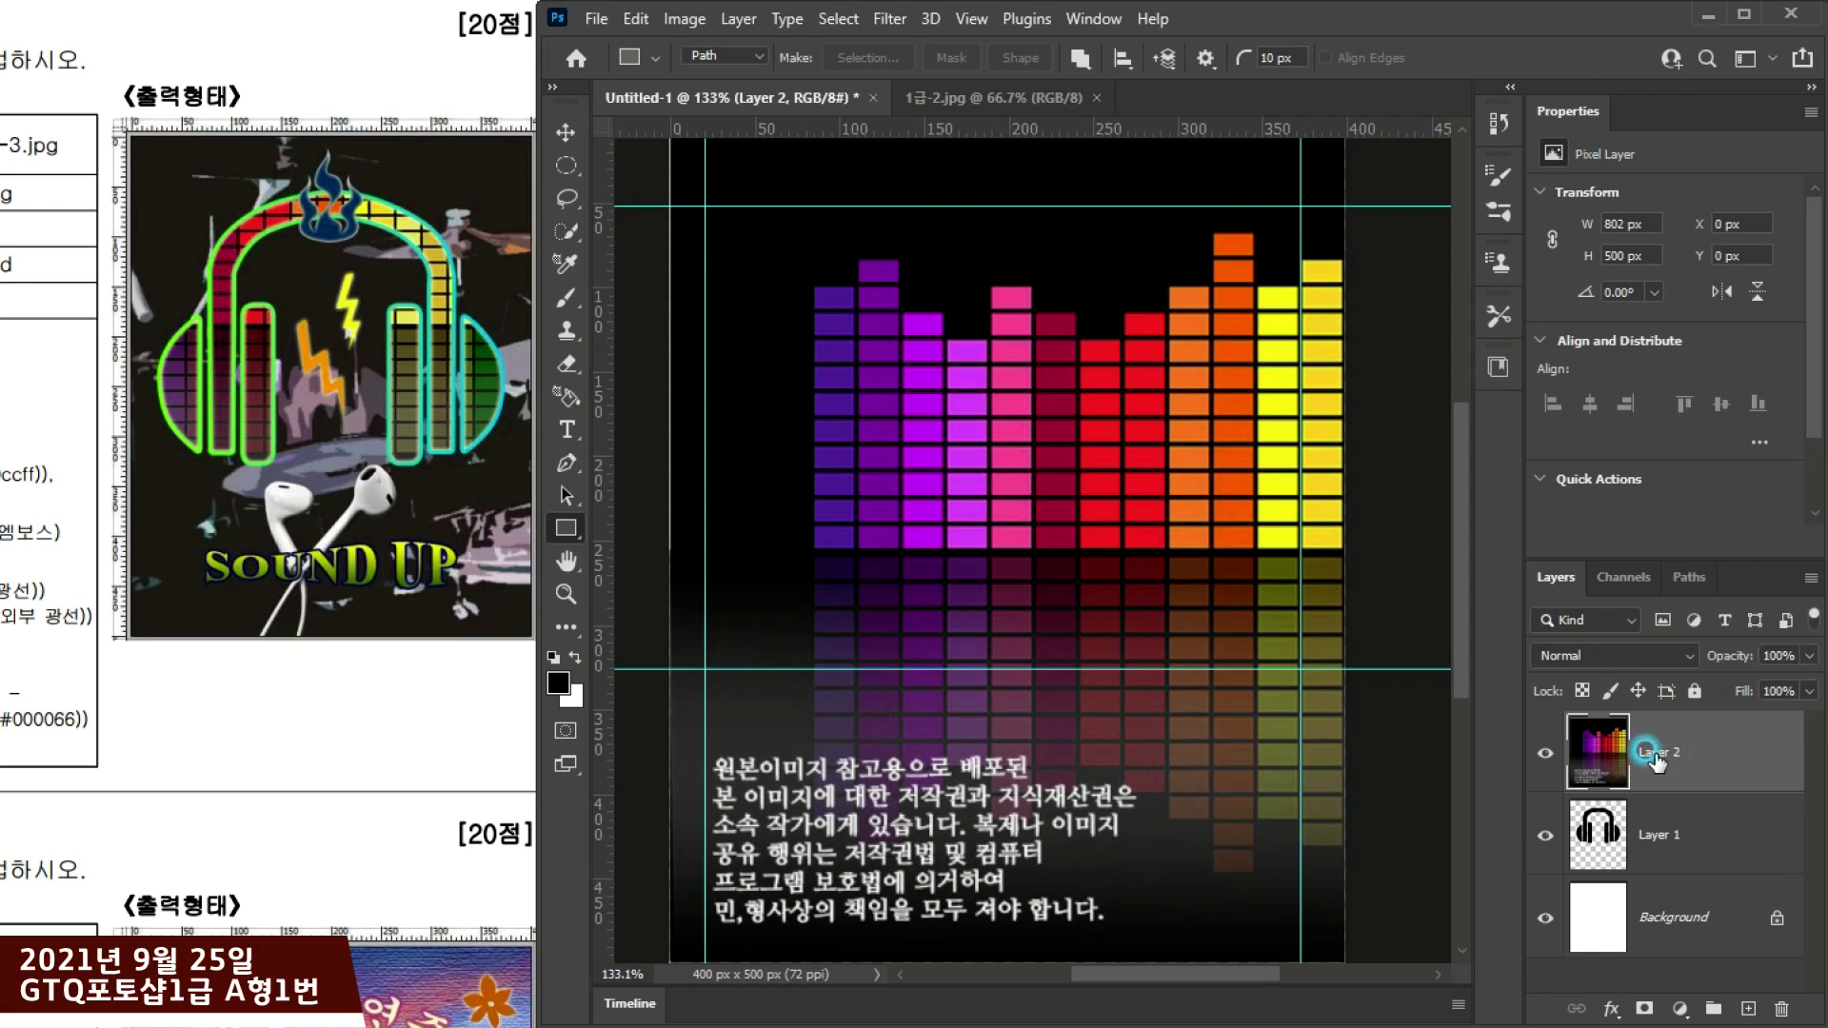
alt+click(1742, 776)
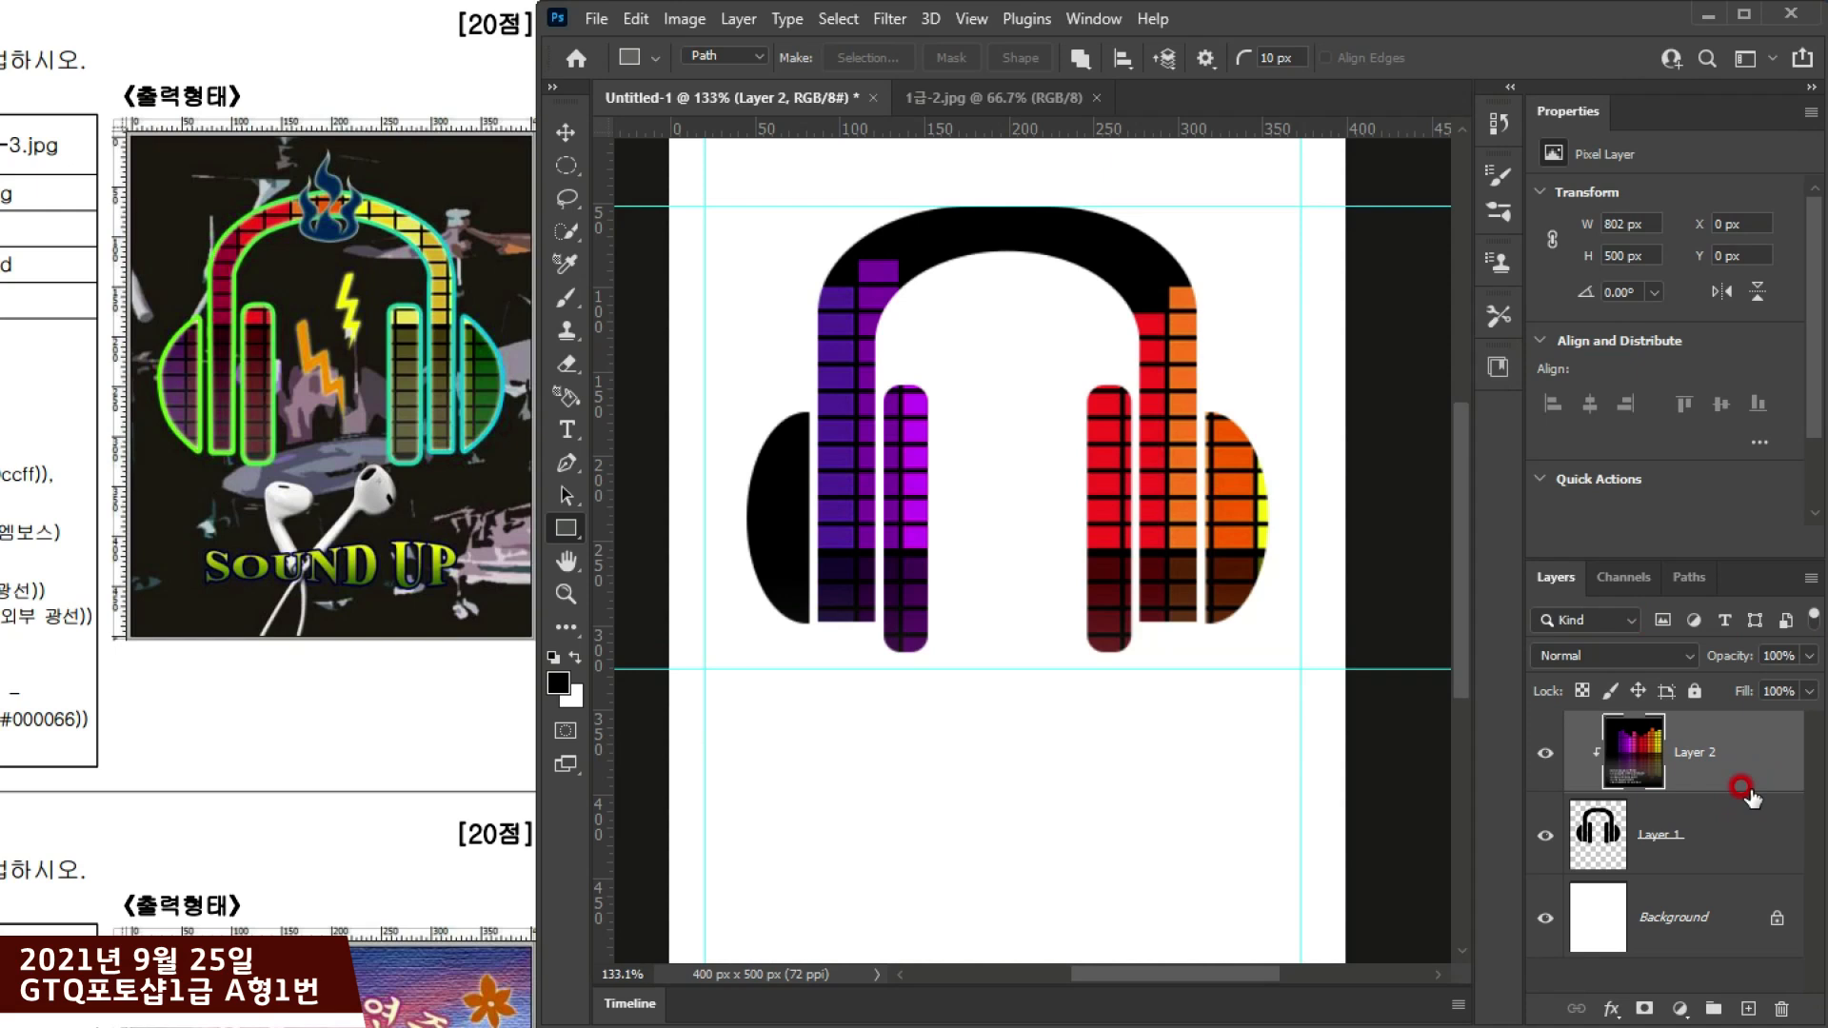
alt+click(1742, 787)
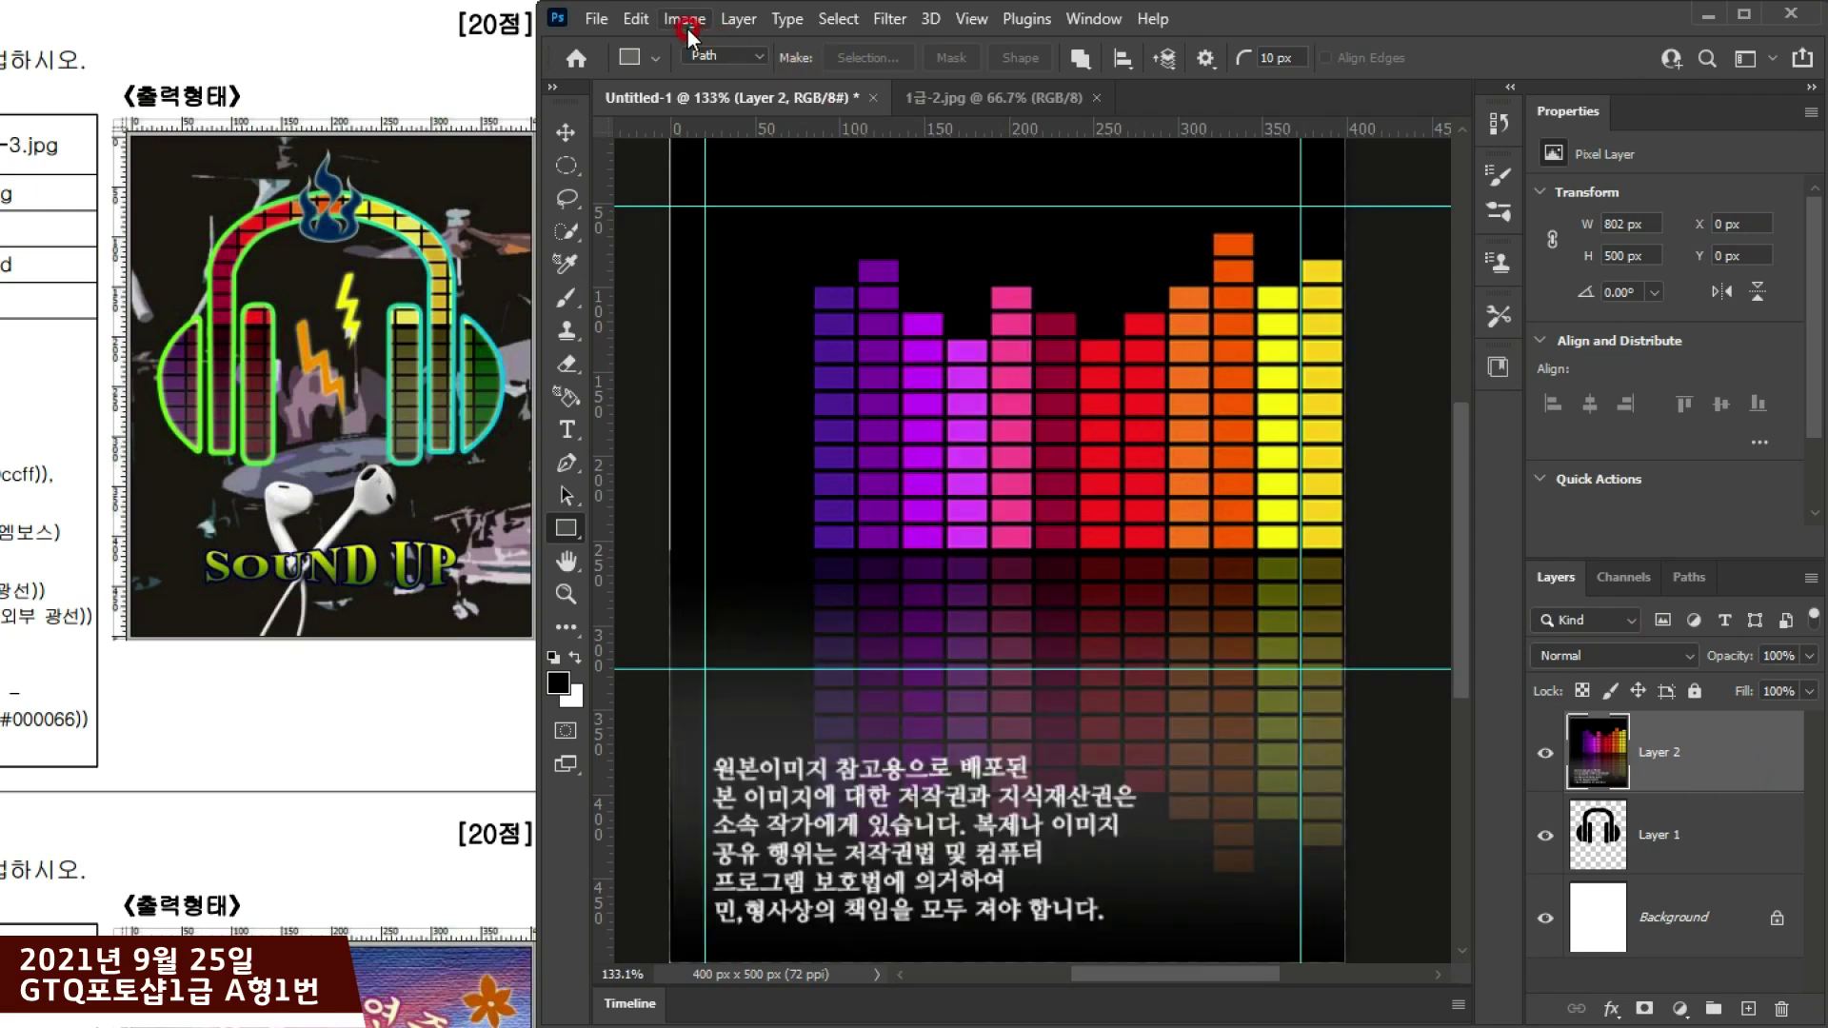
Step: Clip the equalizer layer to the headphone layer and move the image to about X -158 px, Y -66 px
click(741, 21)
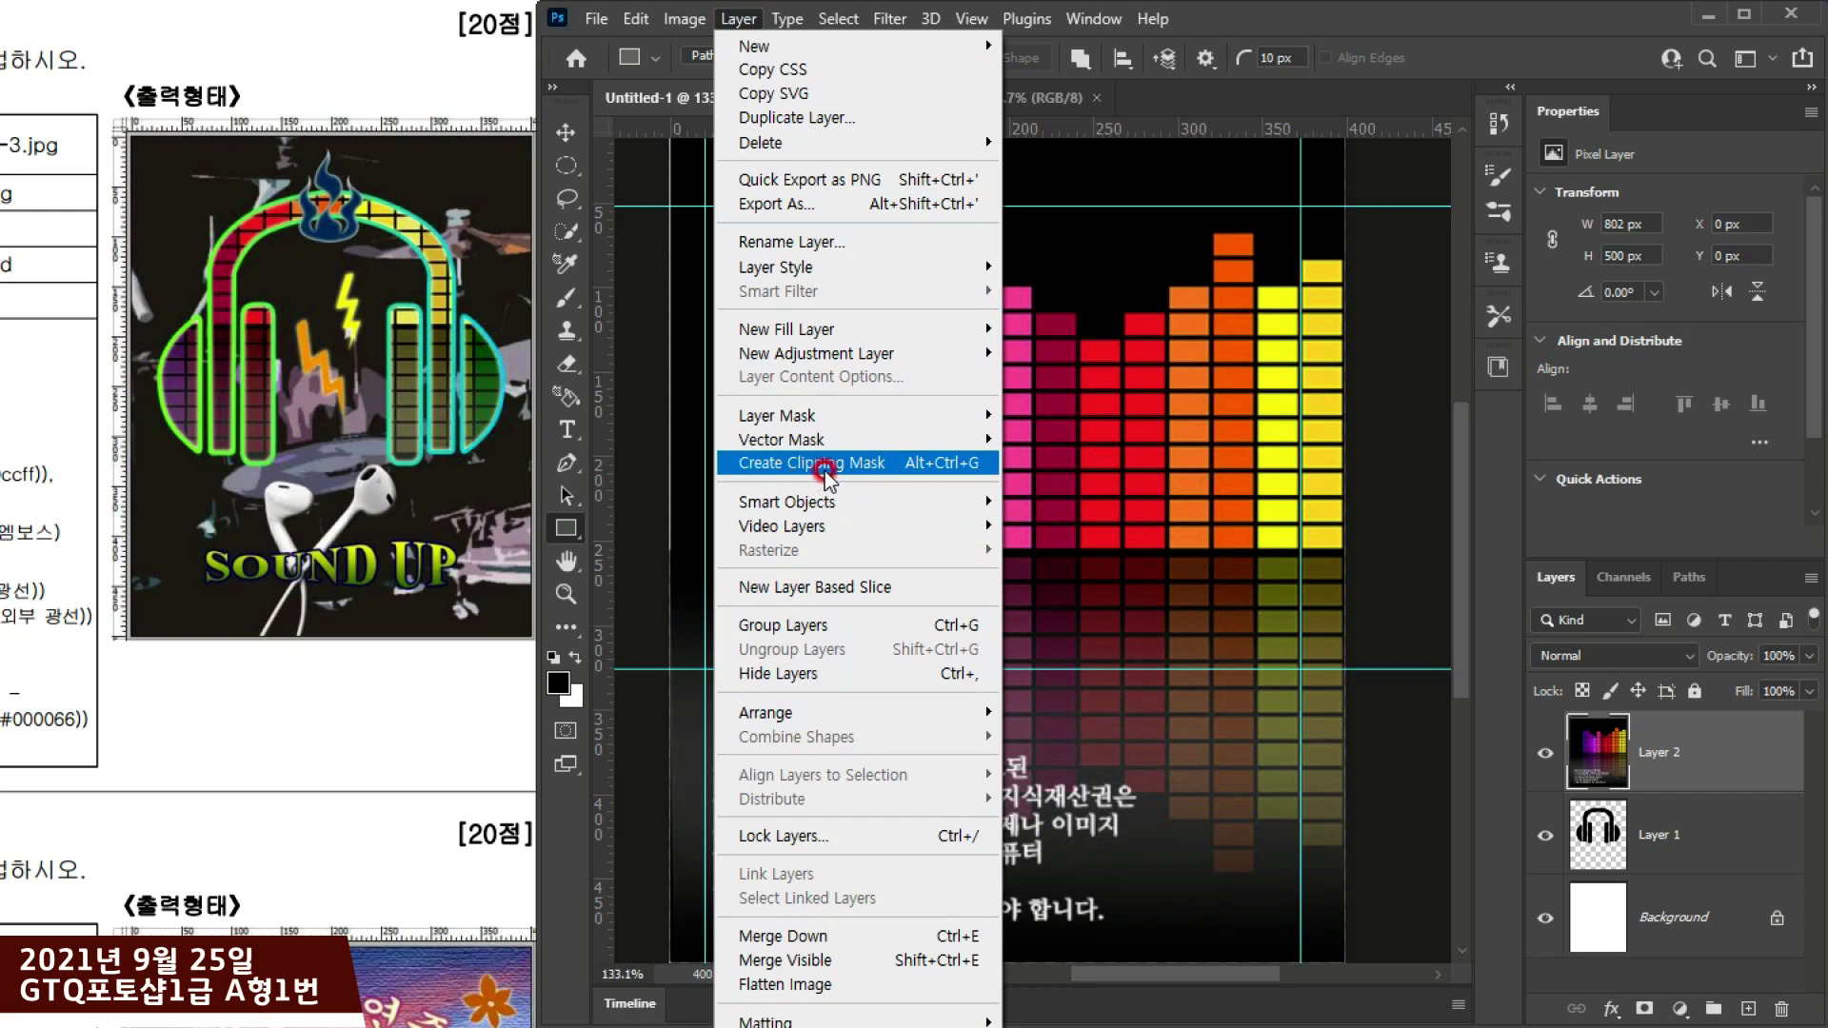
click(941, 465)
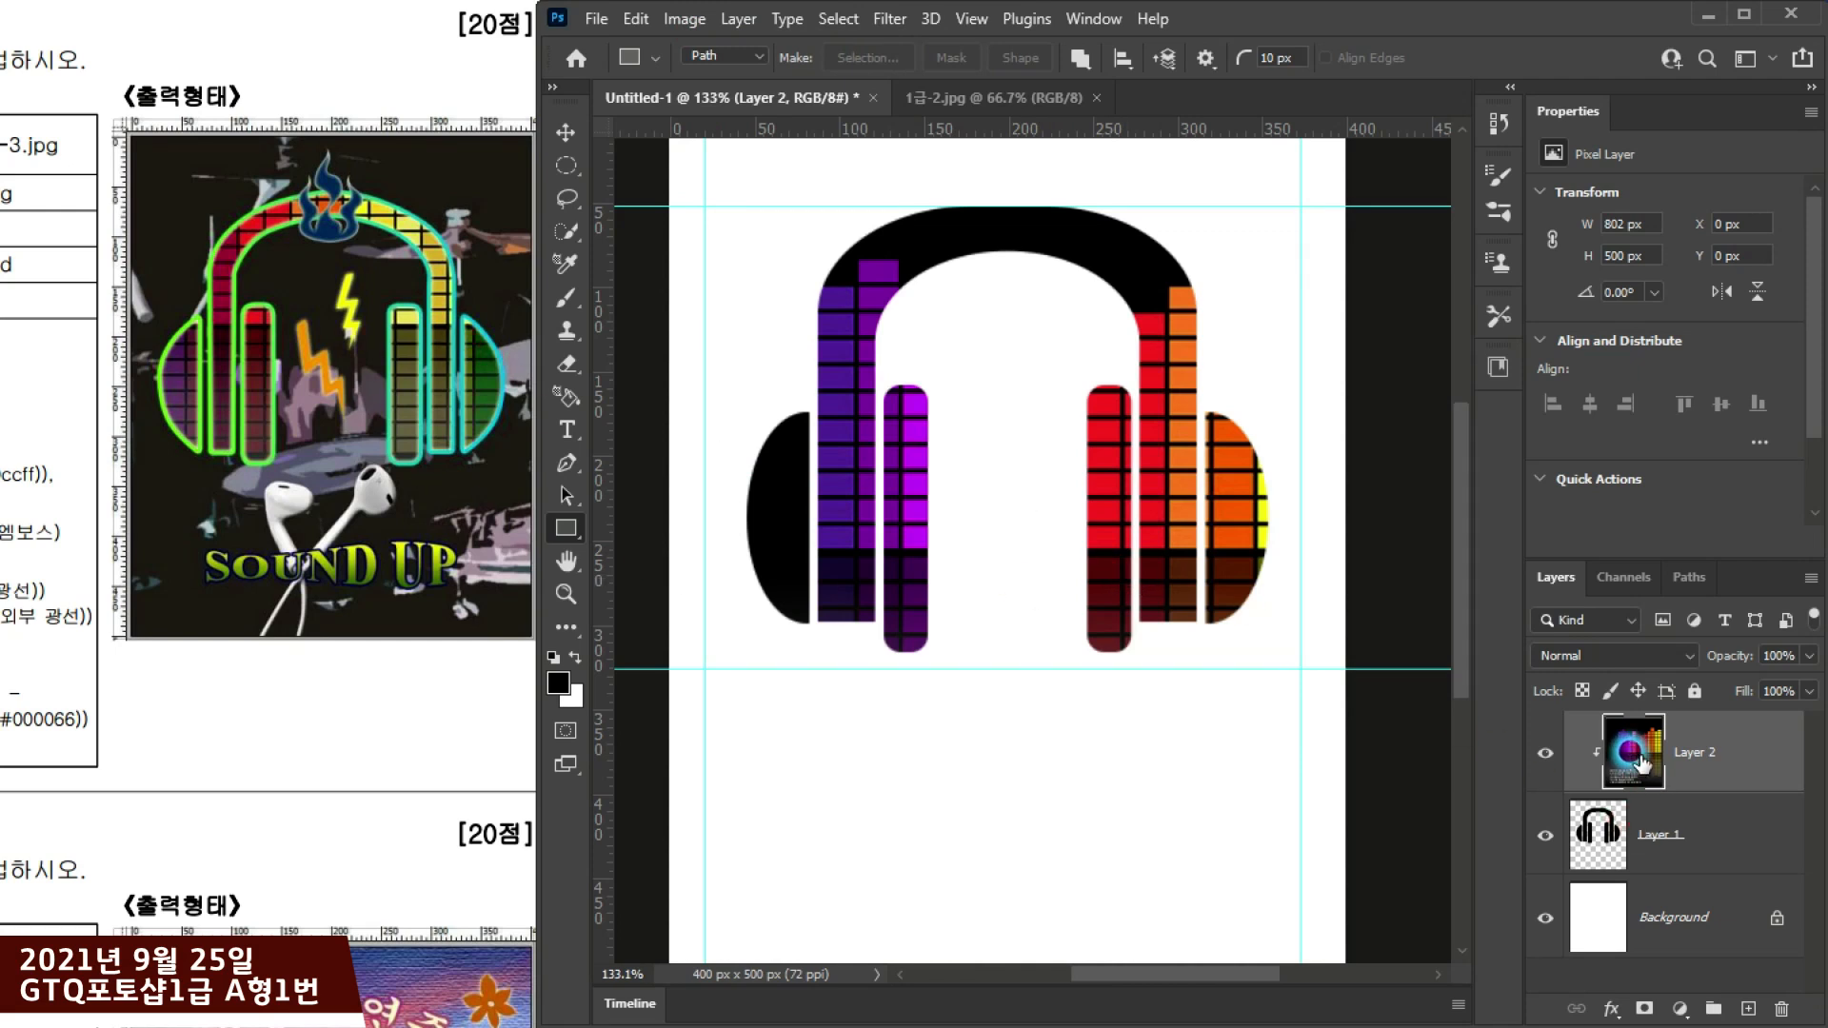
key(ctrl+t)
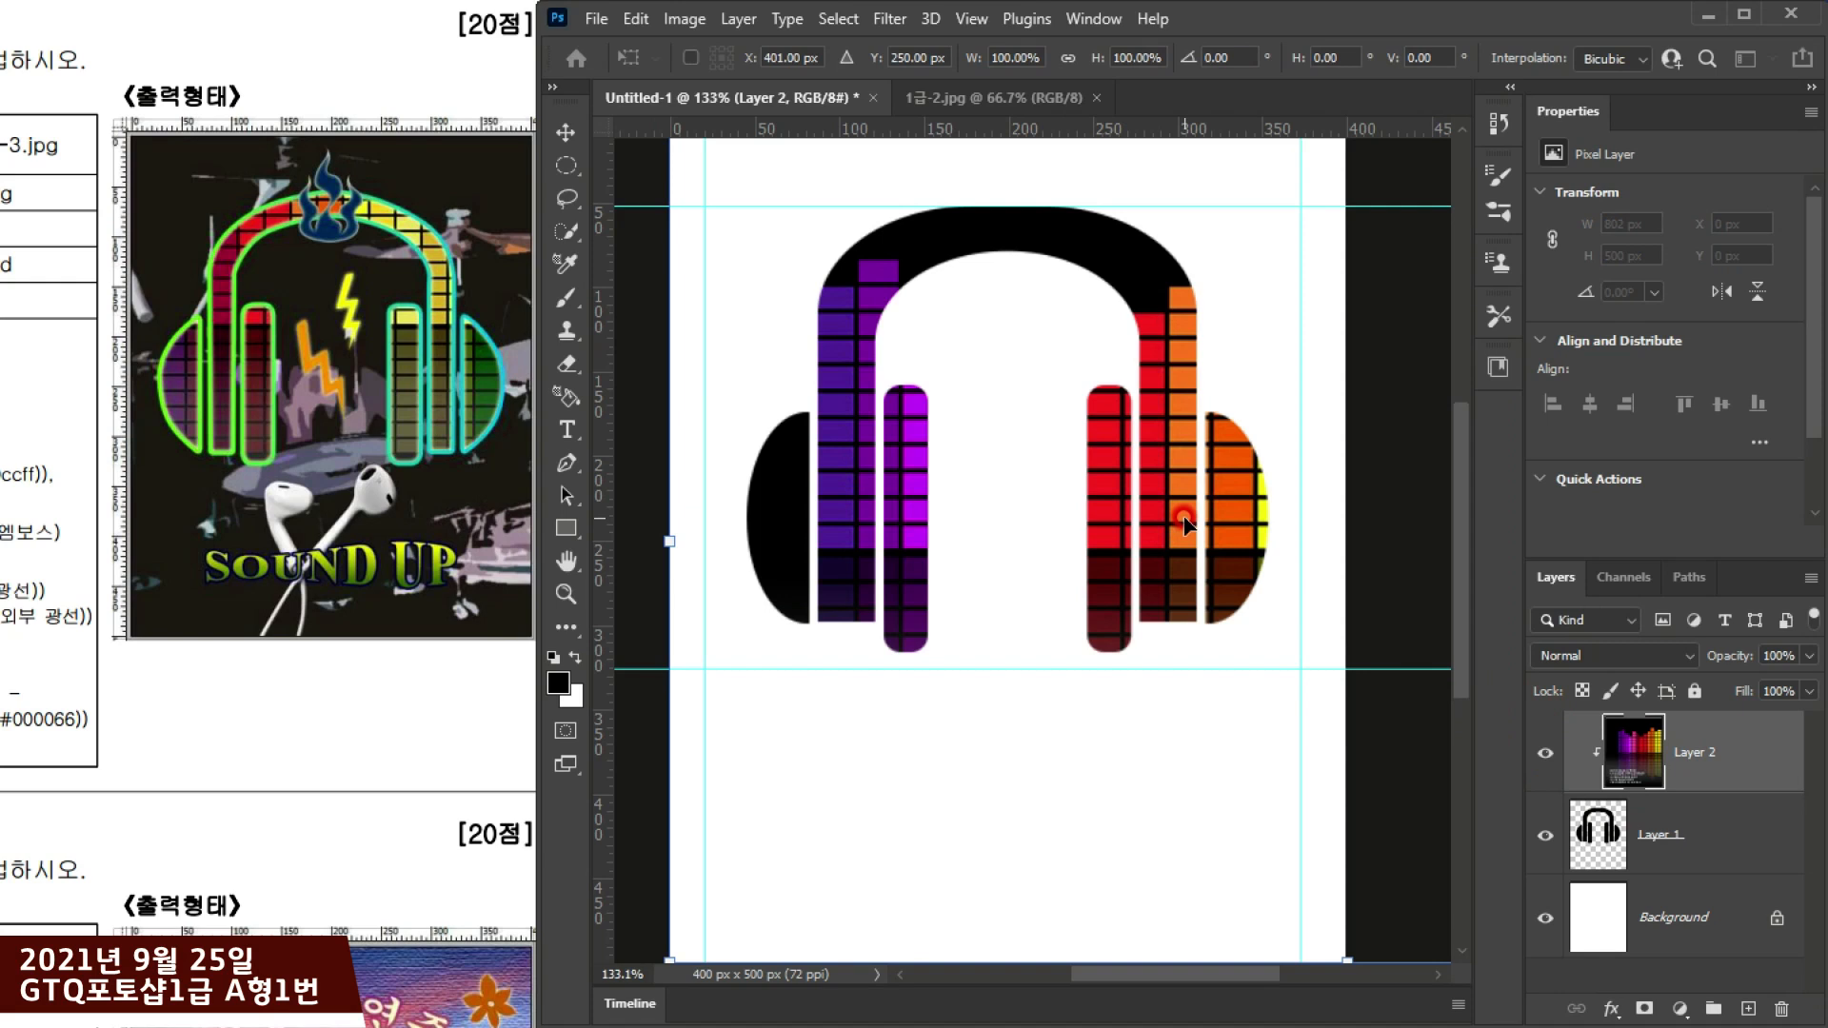
drag(1183, 522, 783, 415)
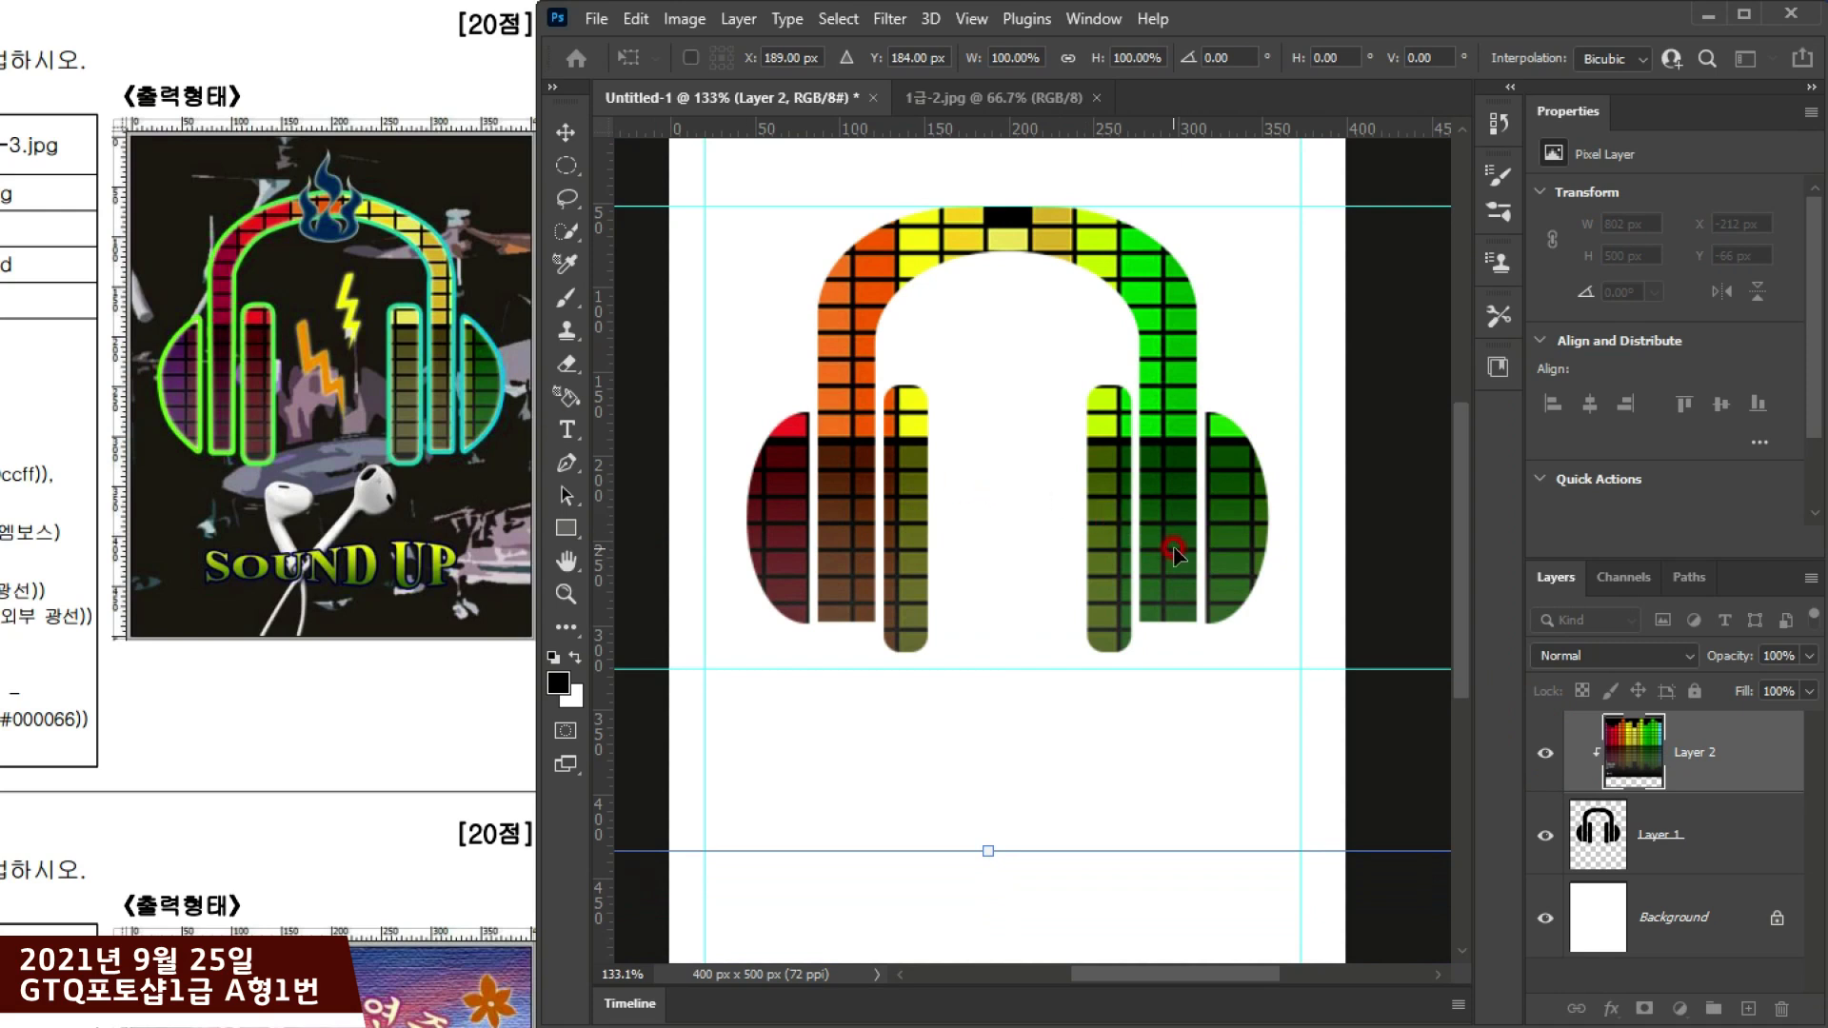
drag(1178, 555, 1178, 551)
mouse_move(1260, 558)
mouse_down()
mouse_move(1276, 562)
mouse_move(1268, 542)
mouse_up()
click(1633, 762)
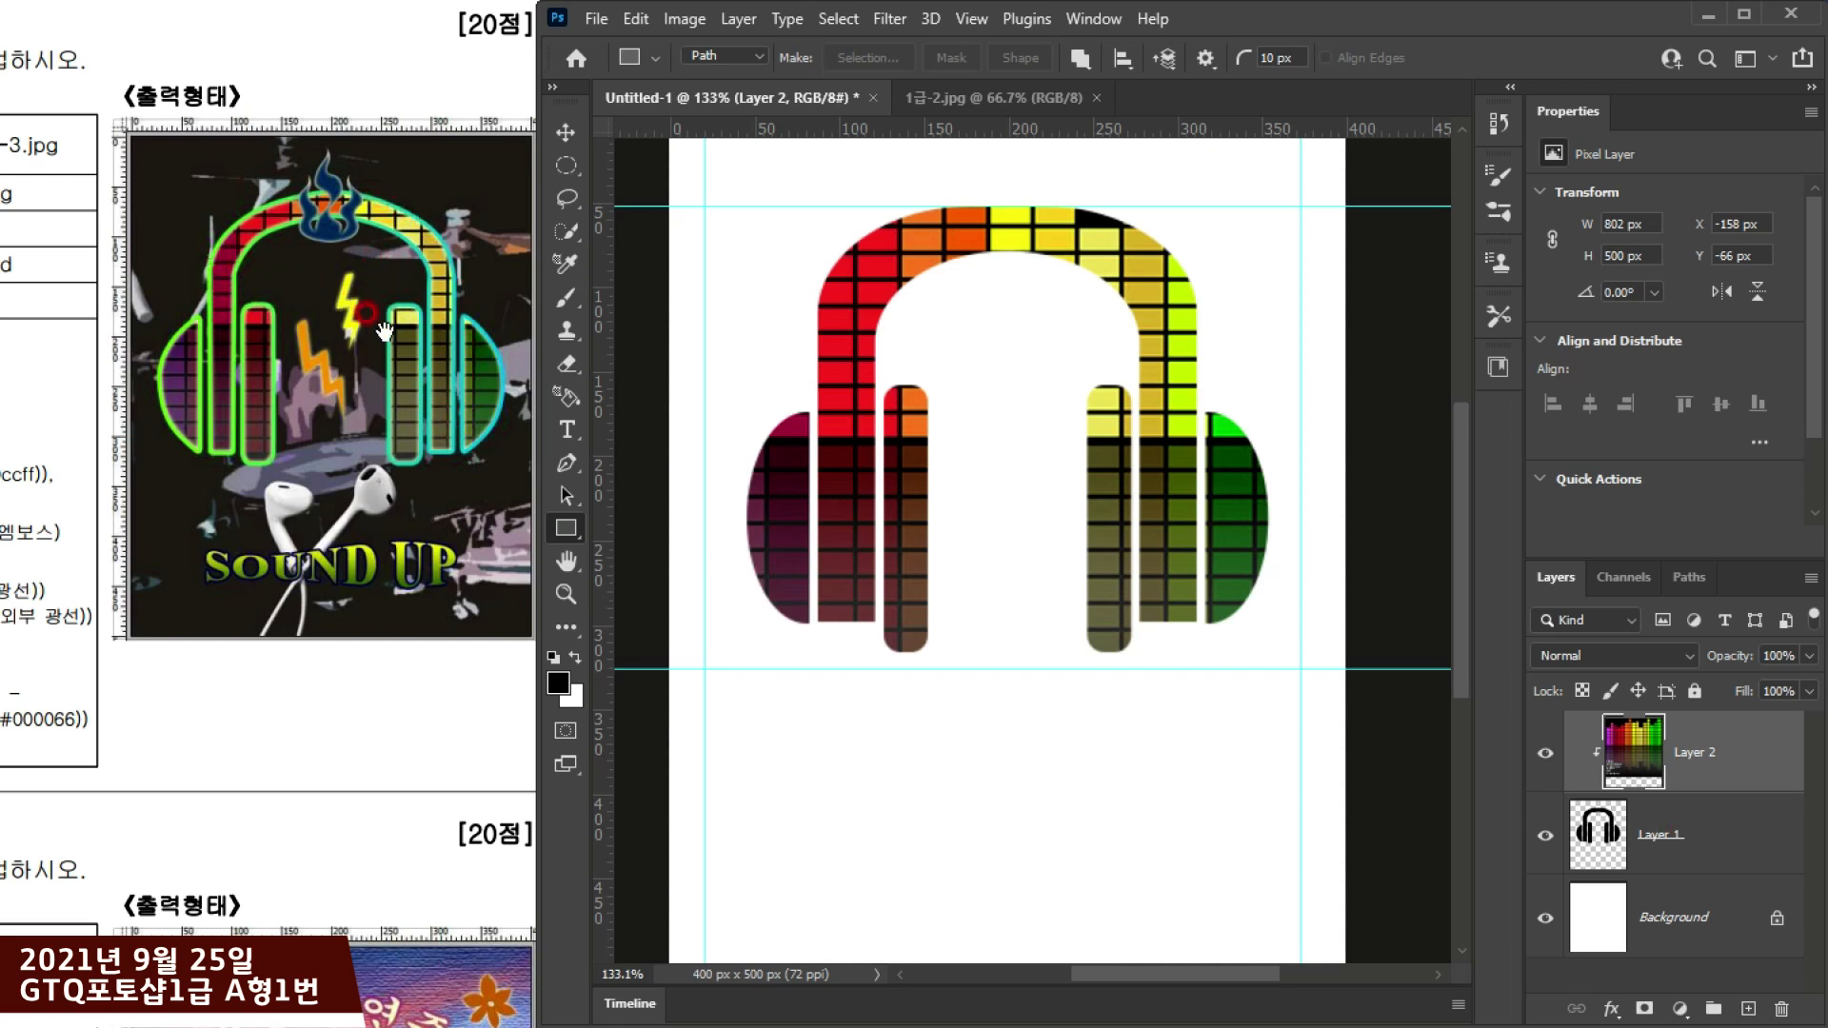
Step: Add a 4 px Stroke positioned Outside to the headphone layer
click(1647, 836)
click(1541, 834)
click(1542, 834)
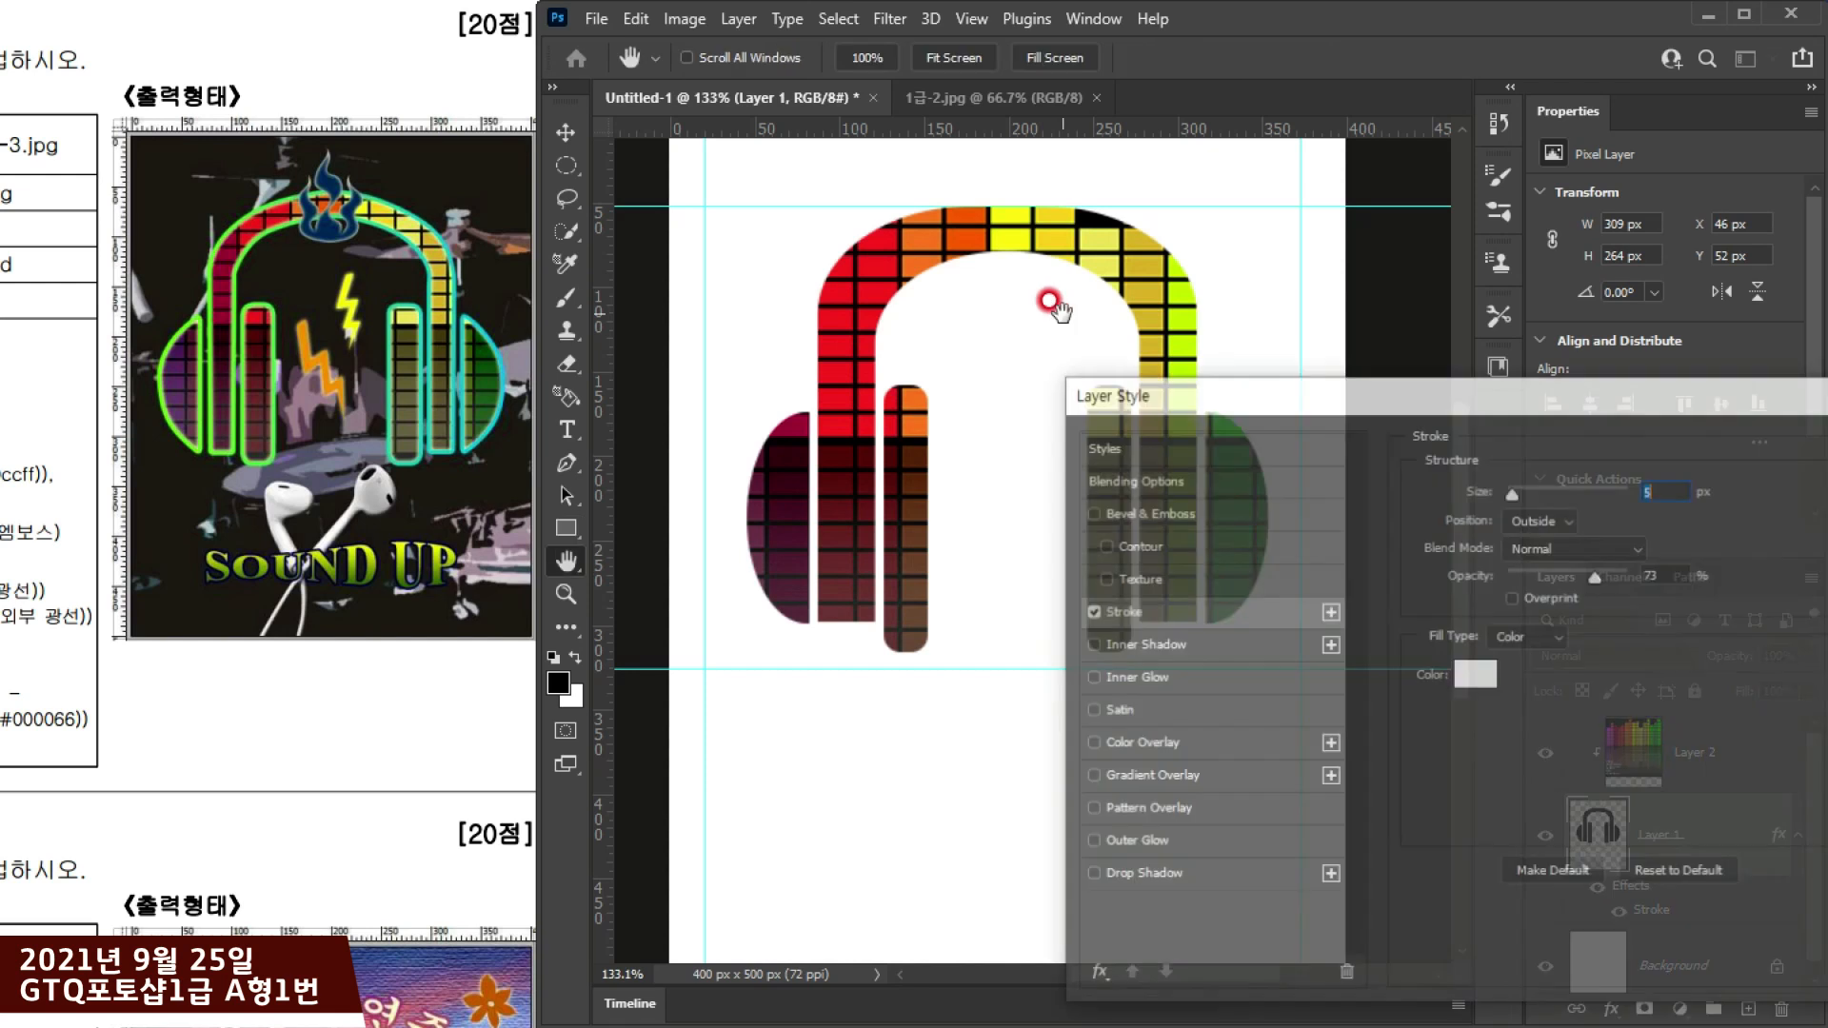
drag(1289, 402, 1257, 420)
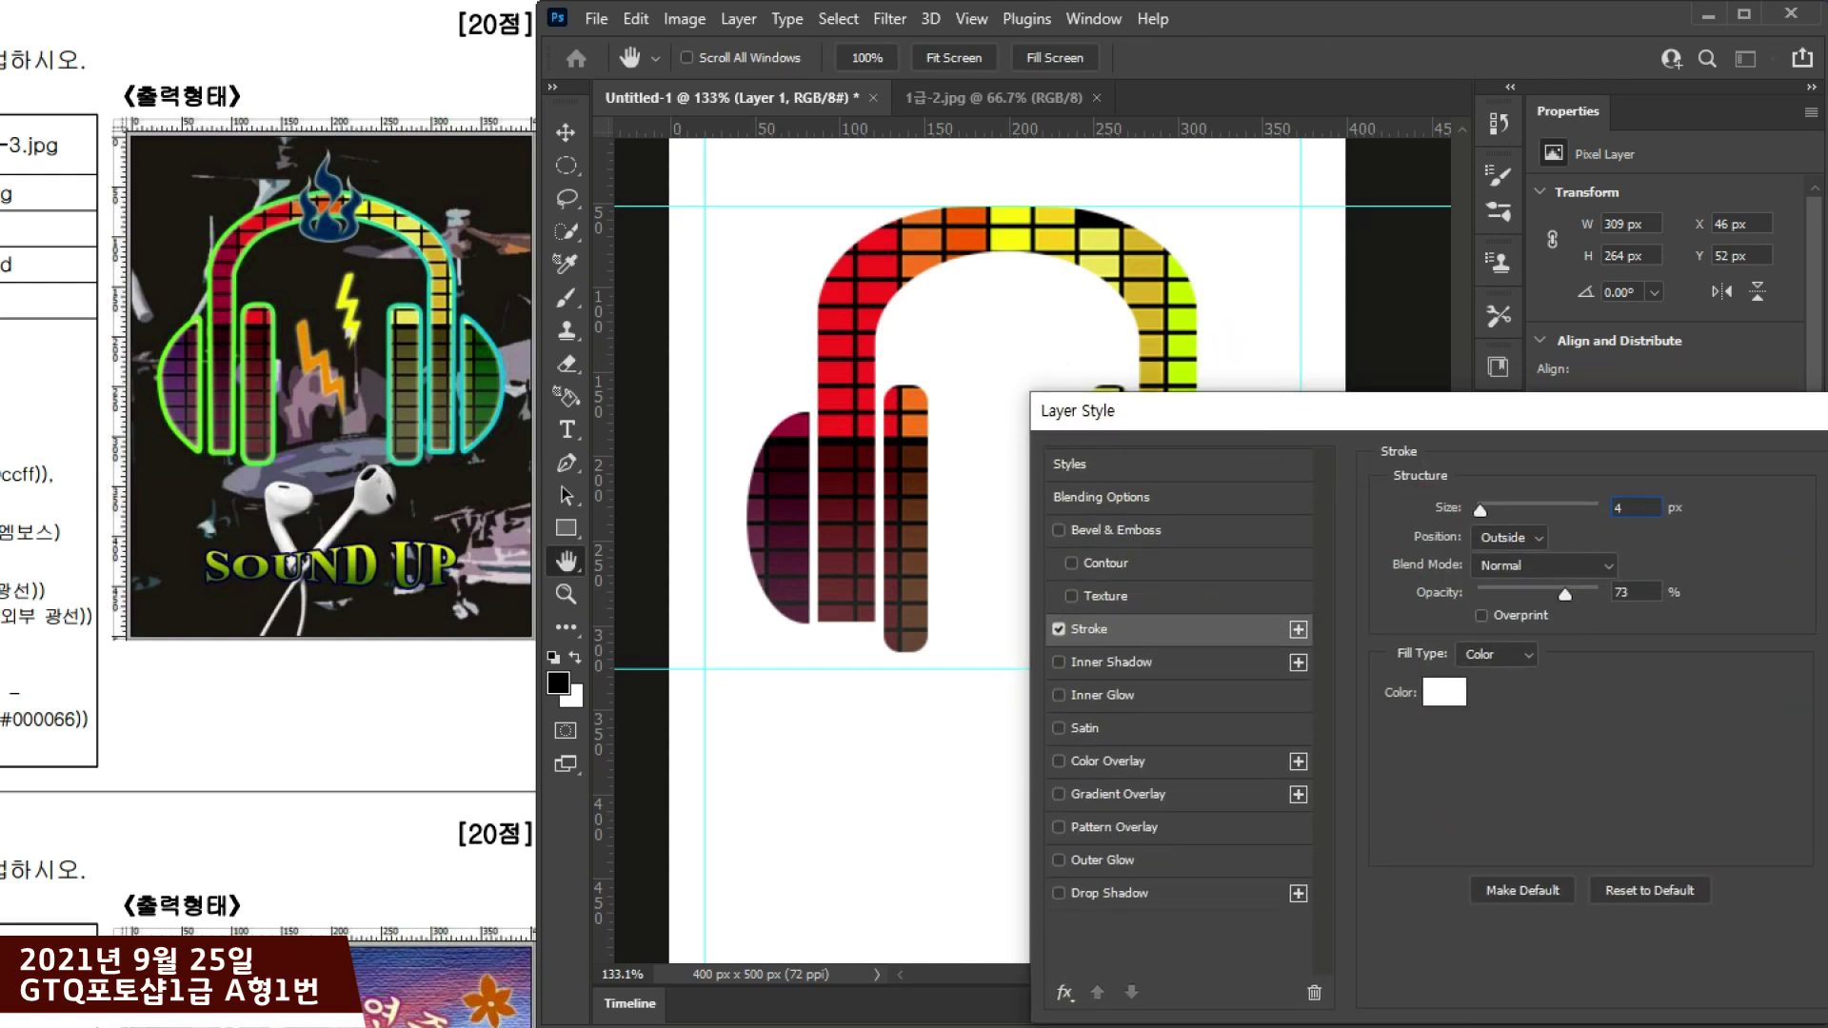
click(1511, 541)
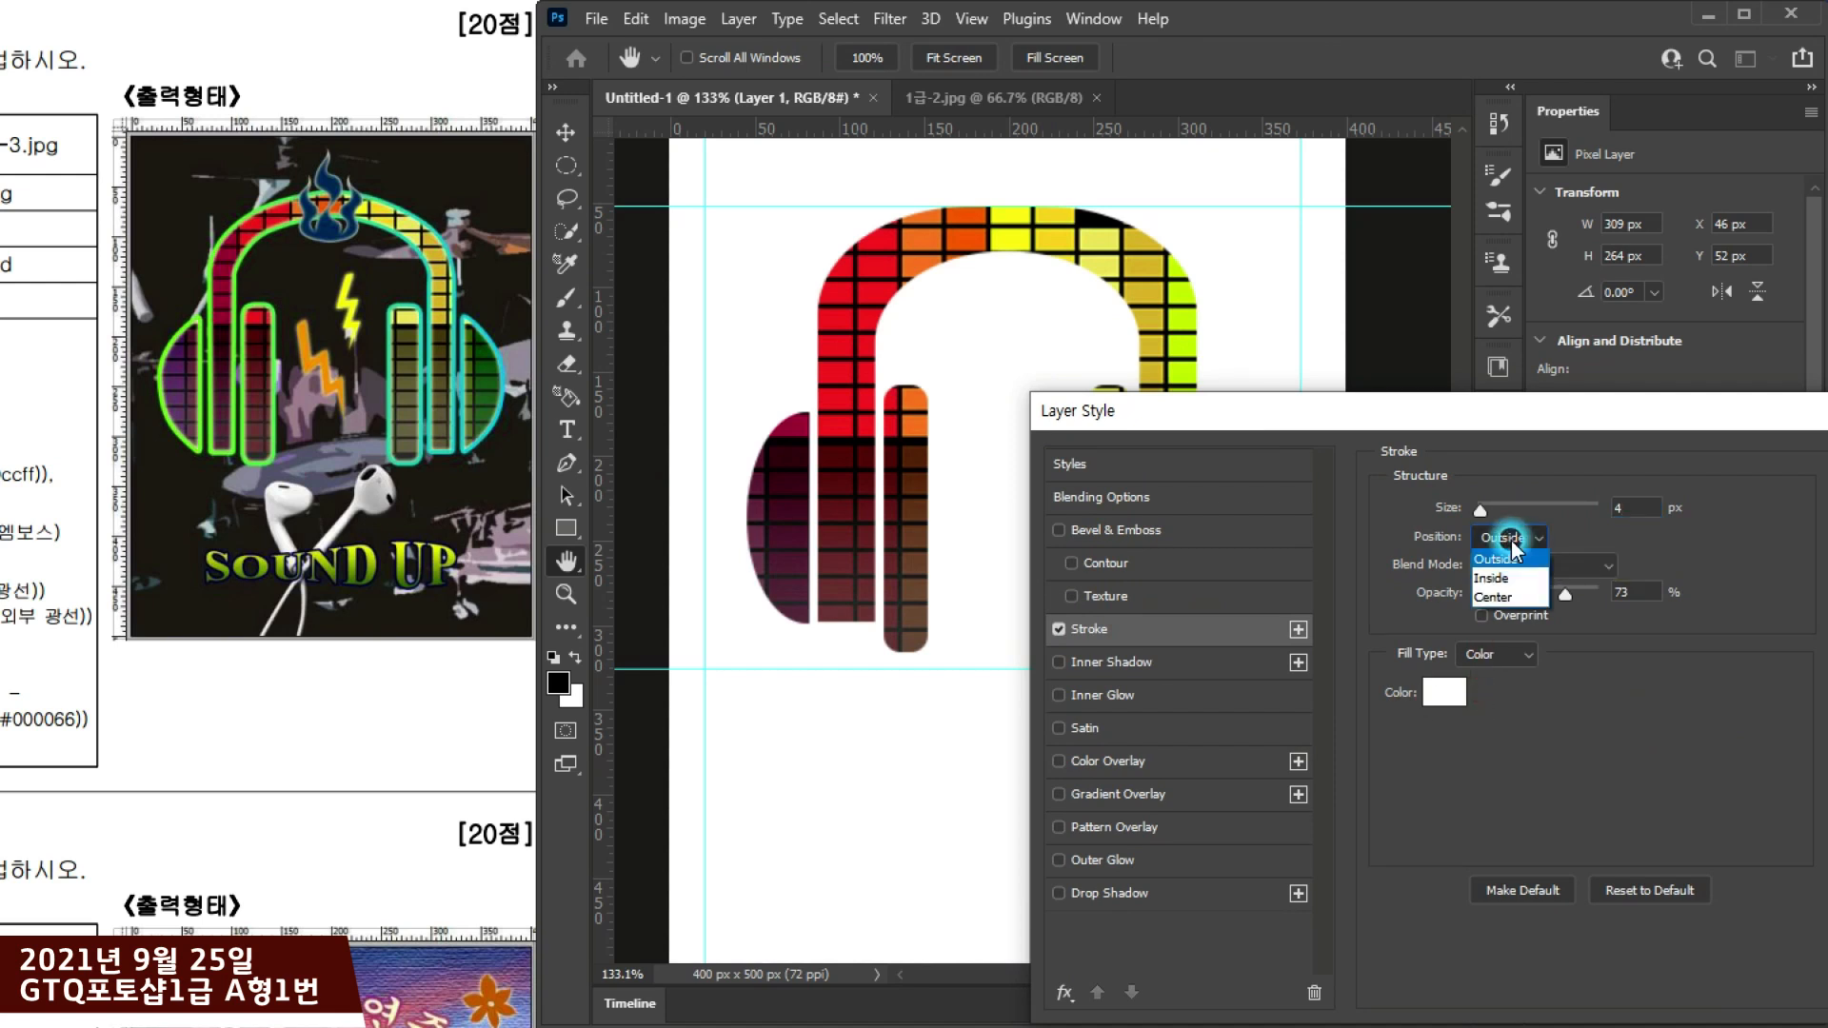
click(1503, 562)
Step: Switch the stroke's fill type to Gradient and set the gradient's start colour to #66ff00
click(1434, 692)
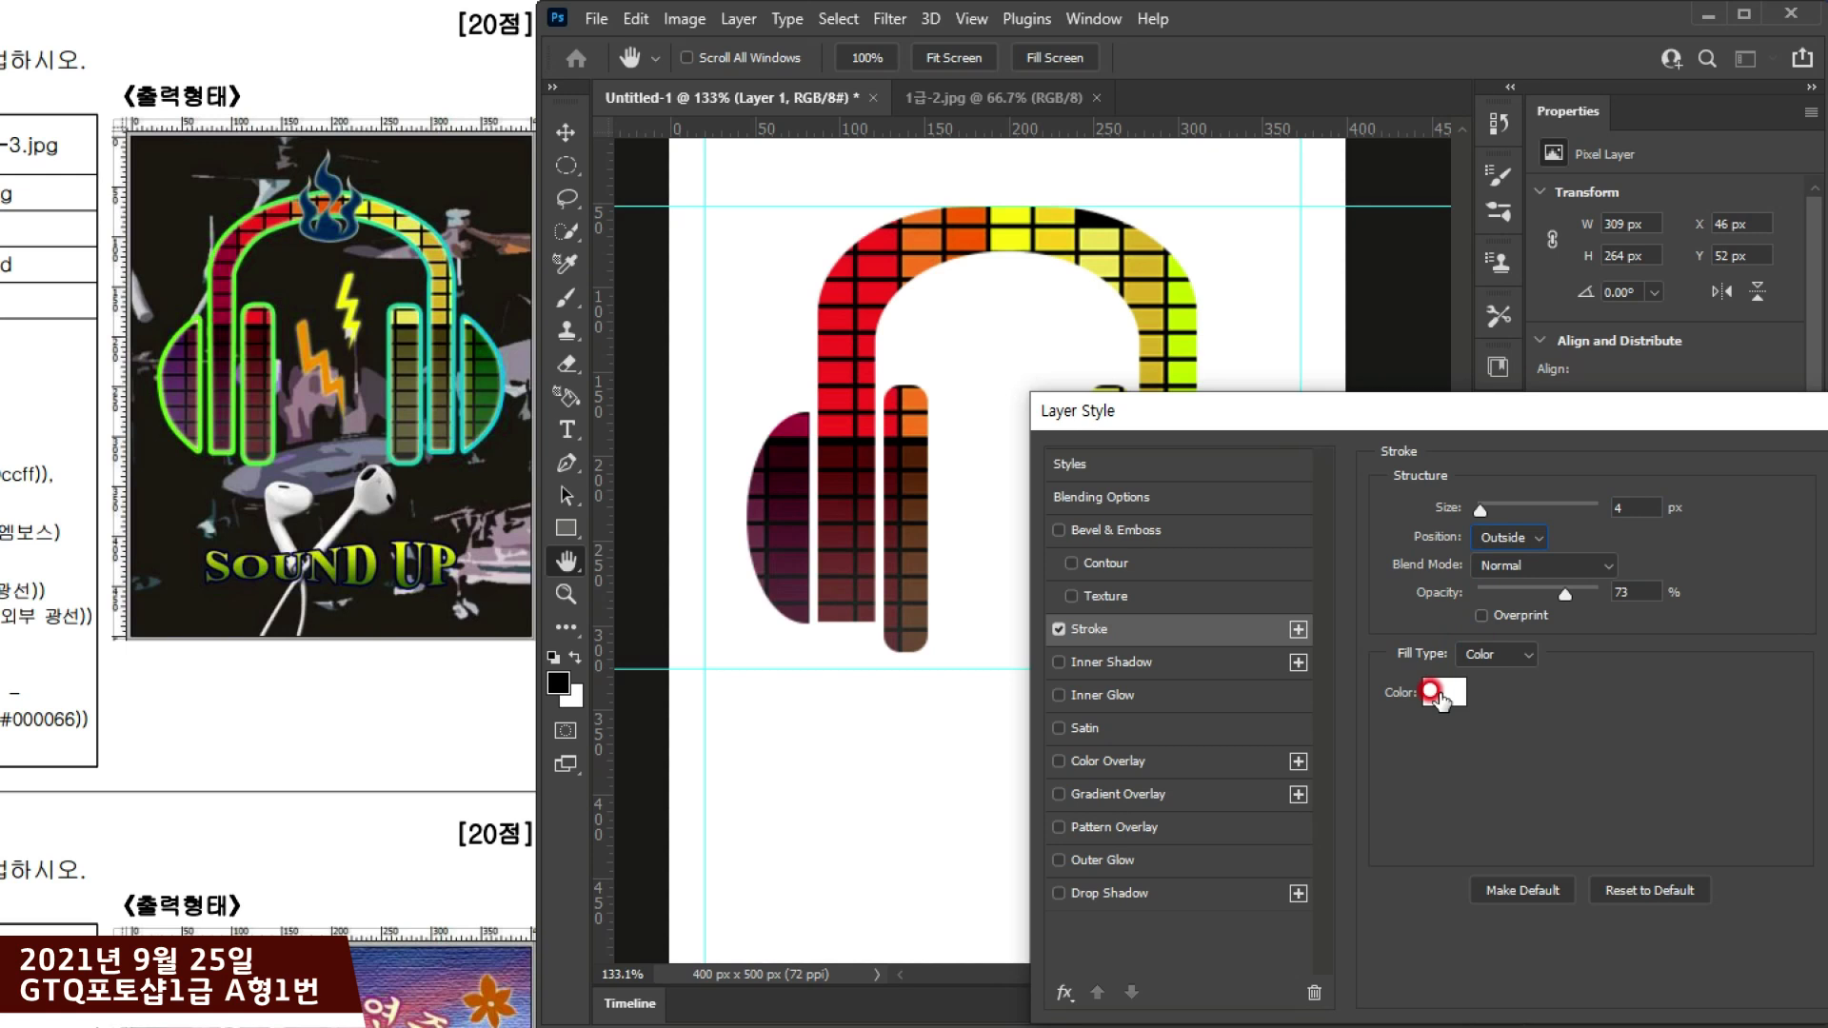
click(1483, 655)
click(1485, 670)
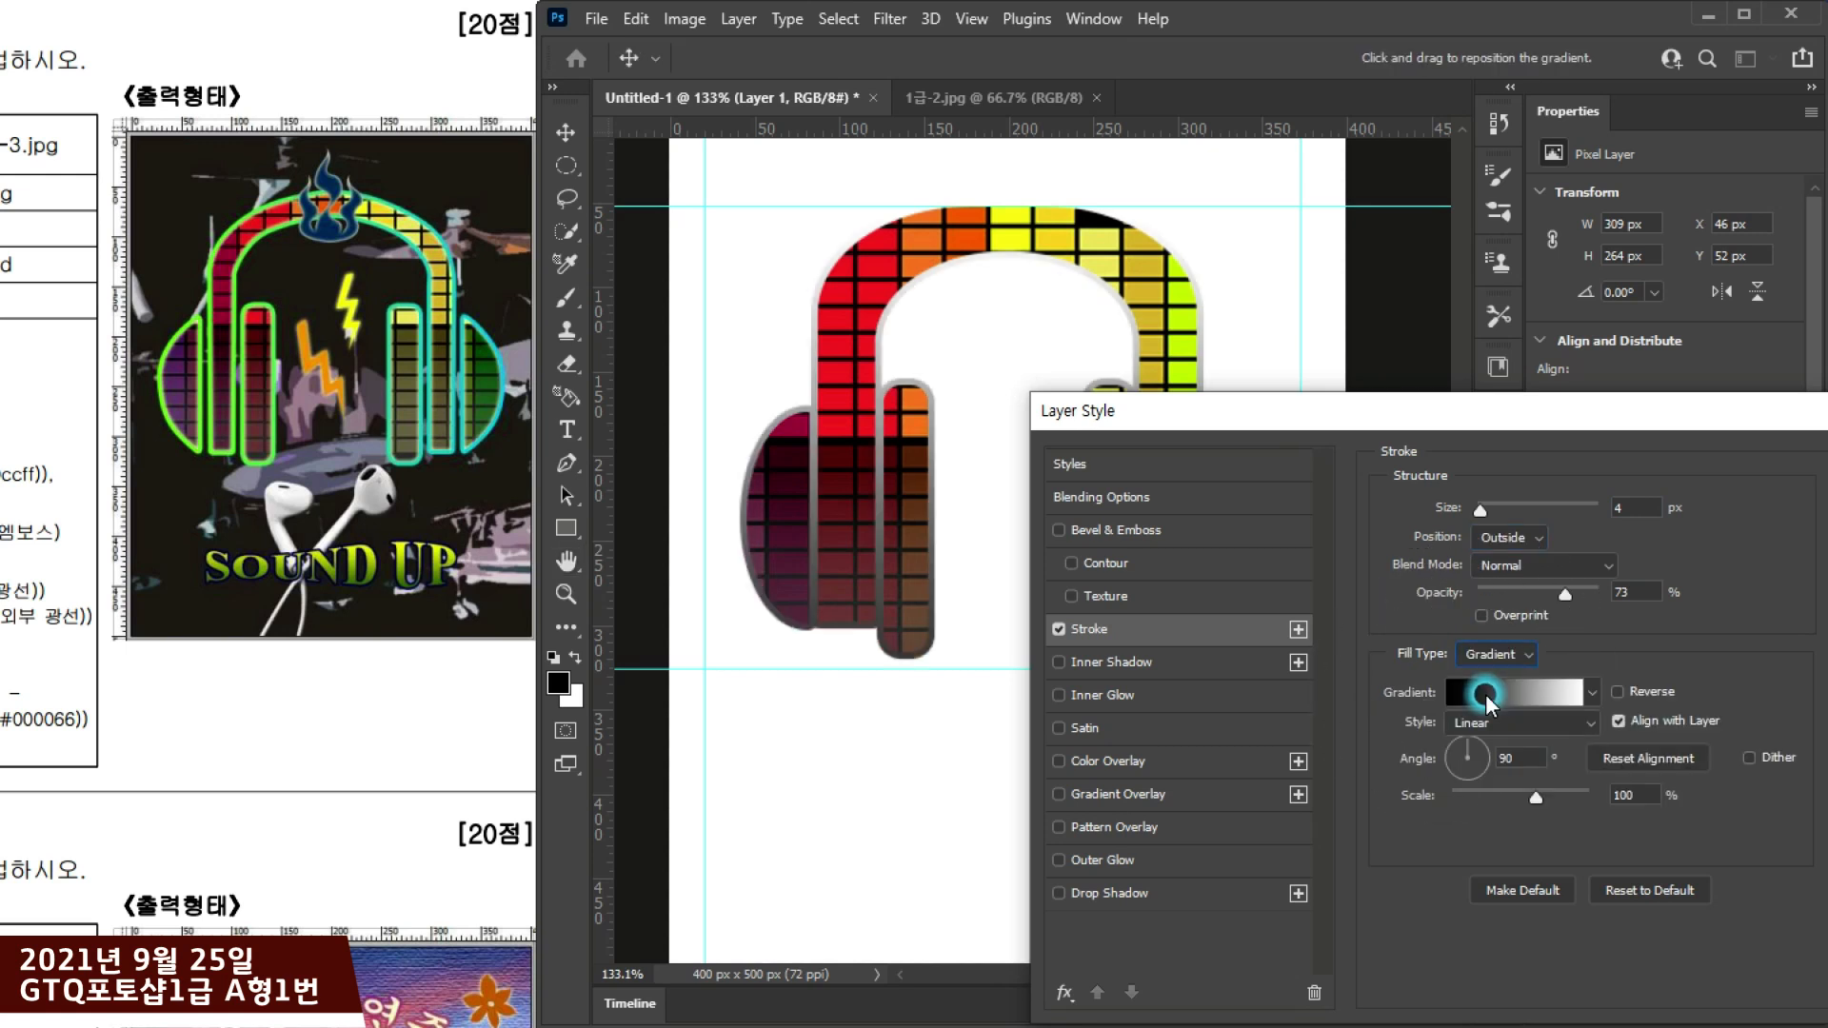
click(1518, 692)
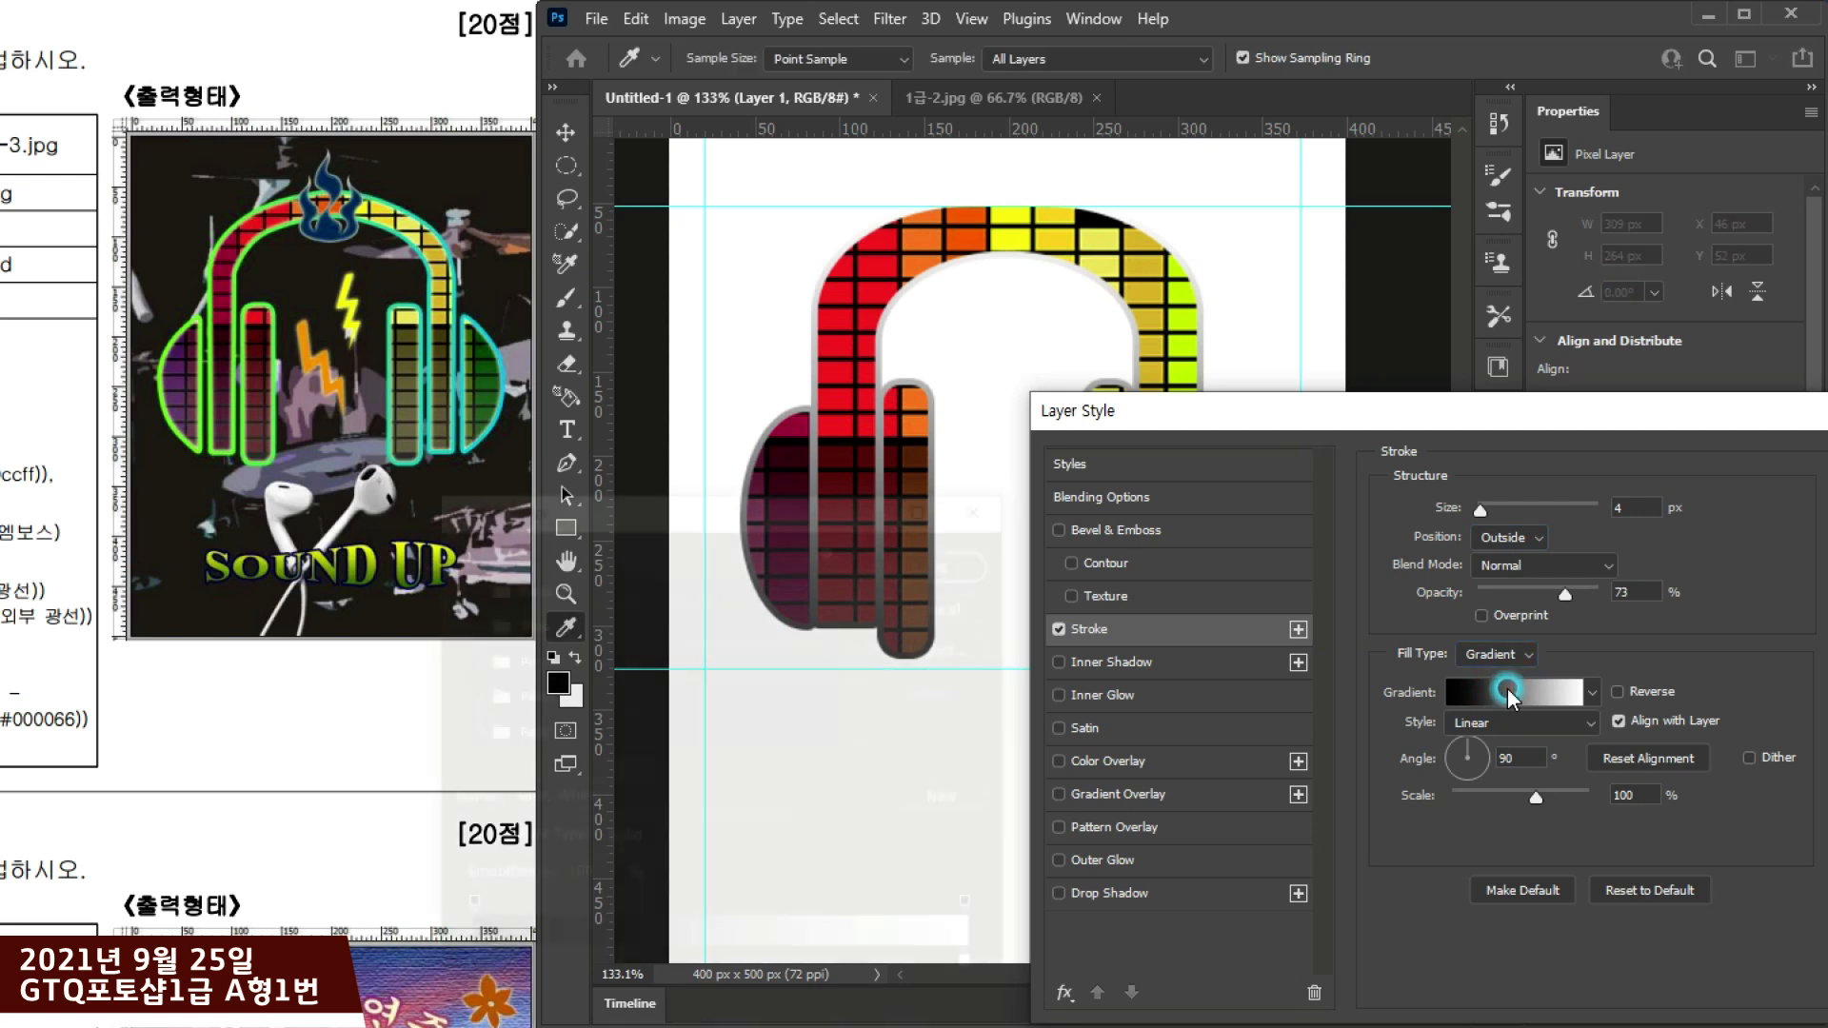
drag(852, 522, 1167, 175)
double_click(780, 621)
drag(238, 5, 372, 1)
click(857, 655)
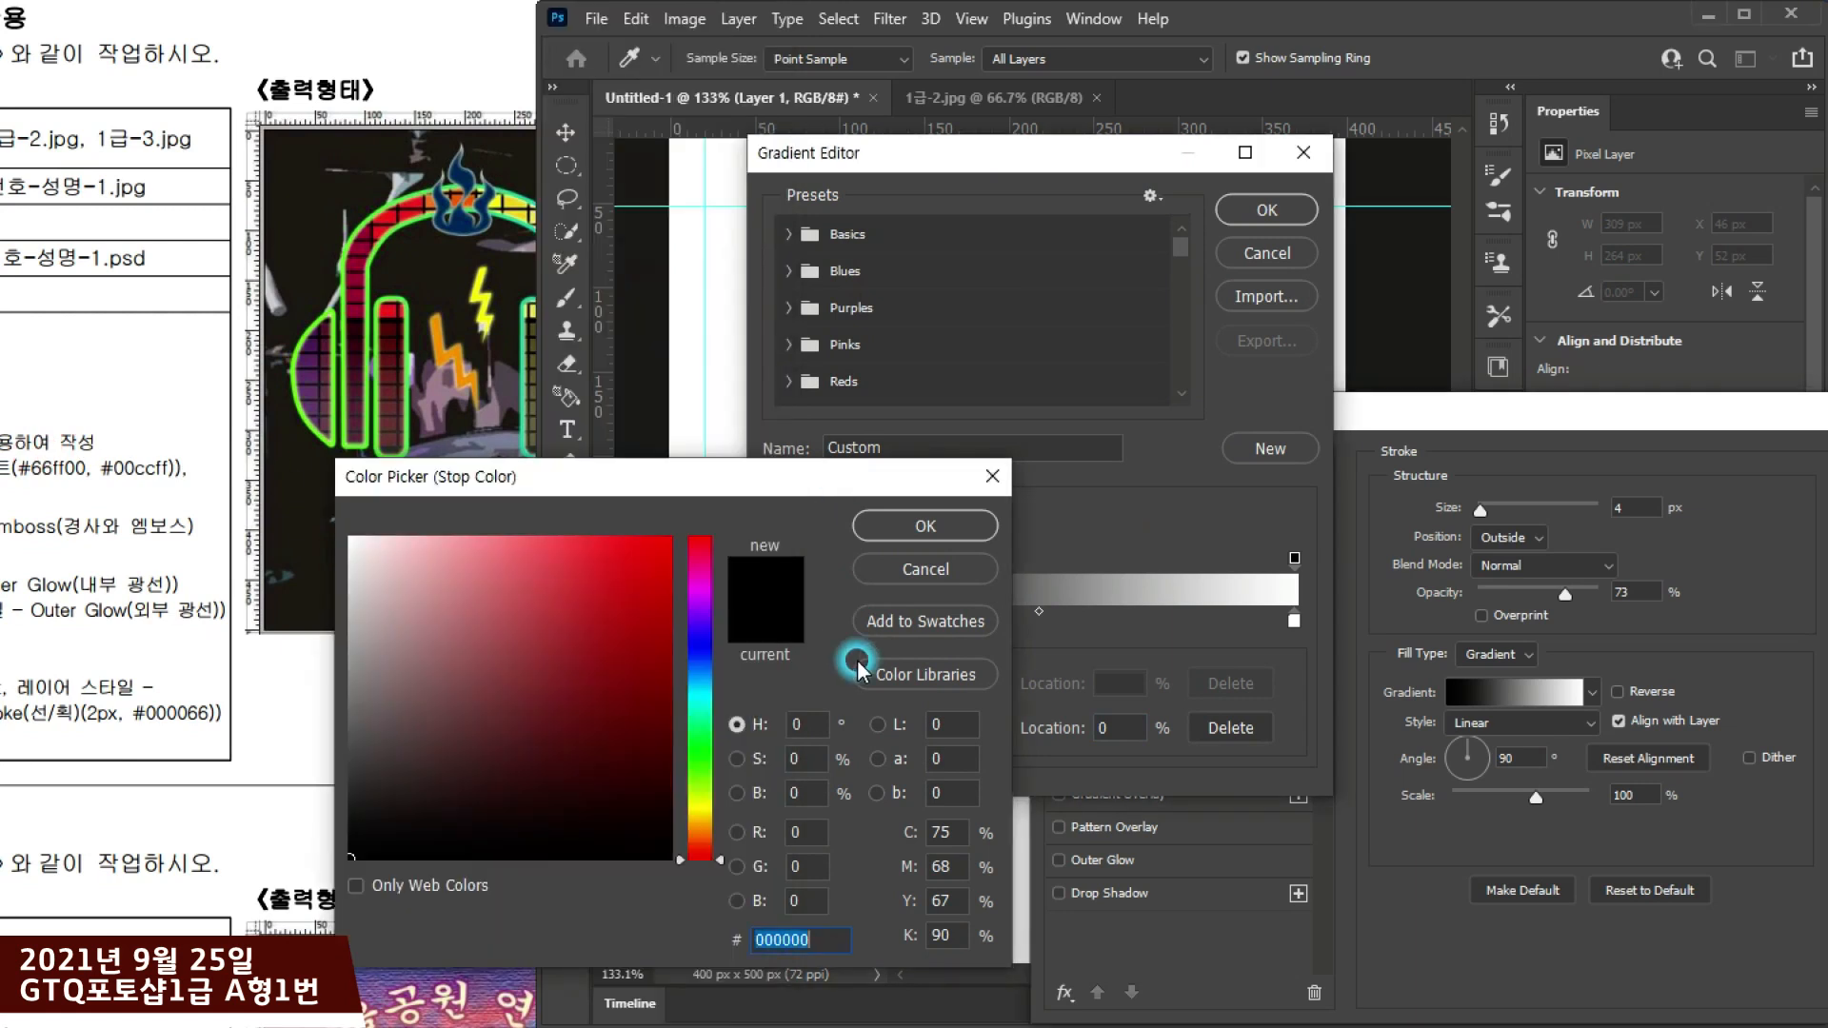
text(66)
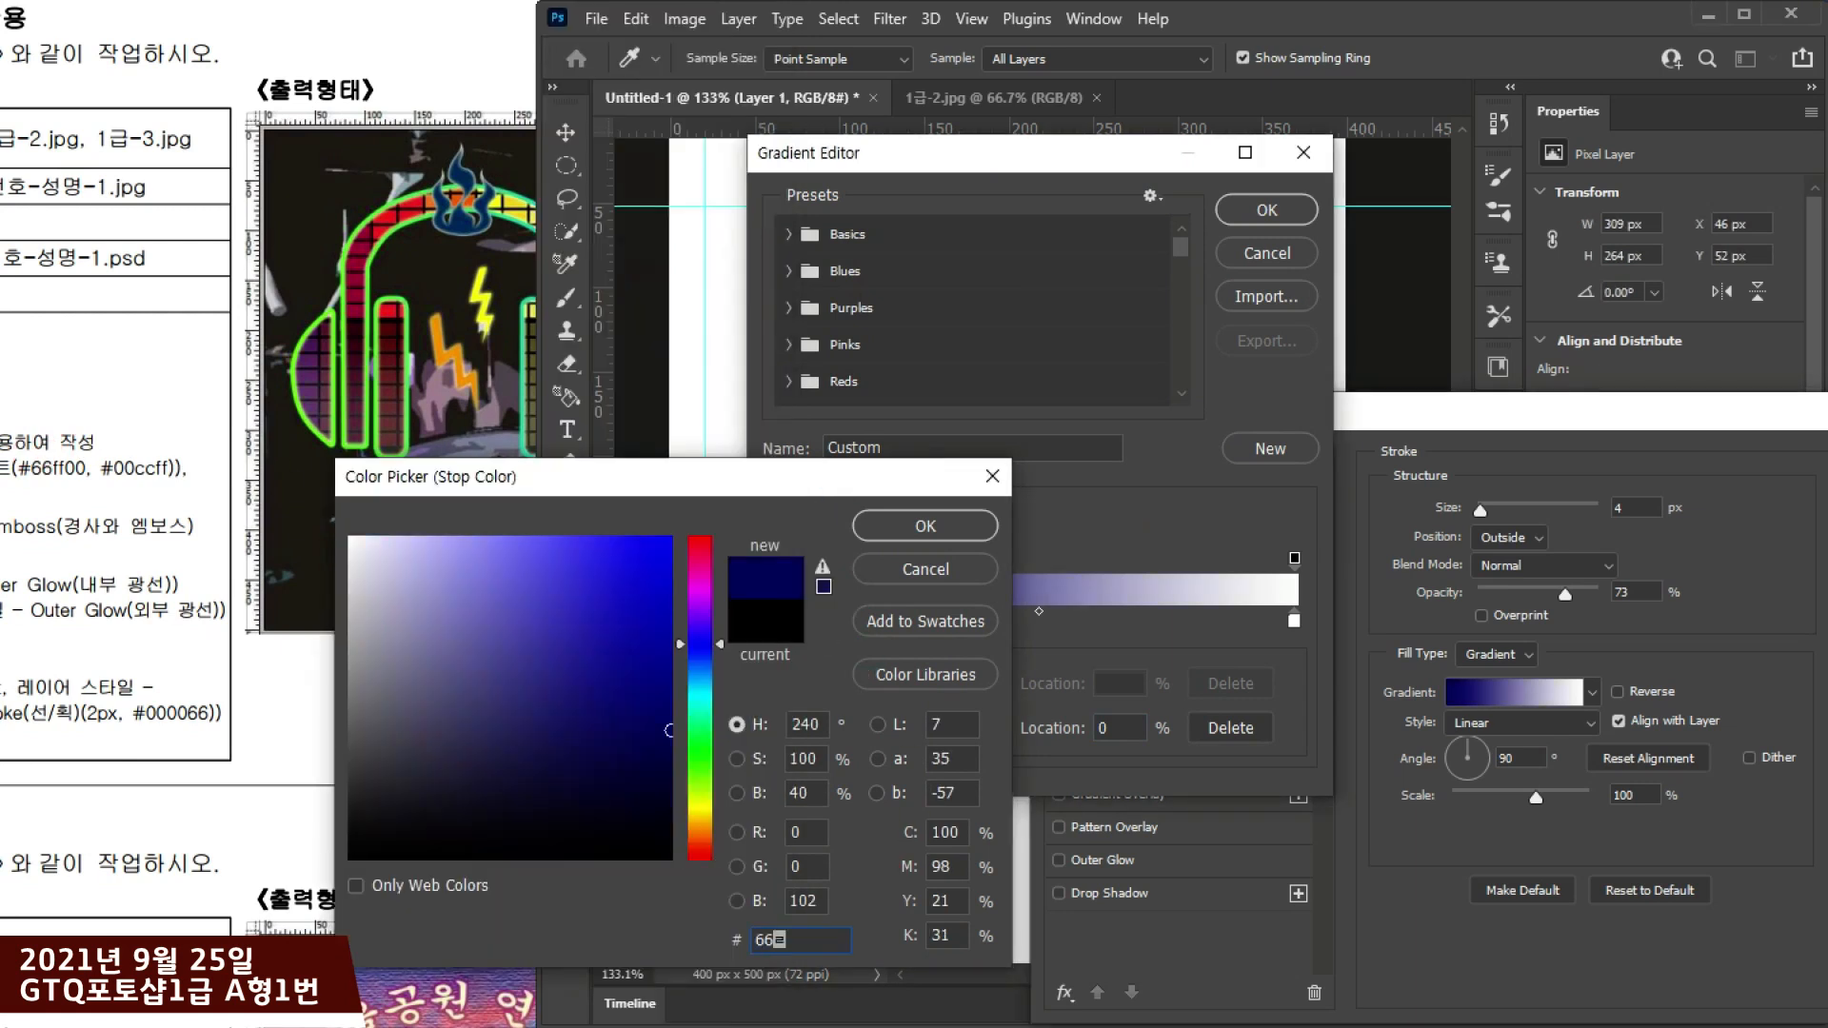
text(ff00)
key(Return)
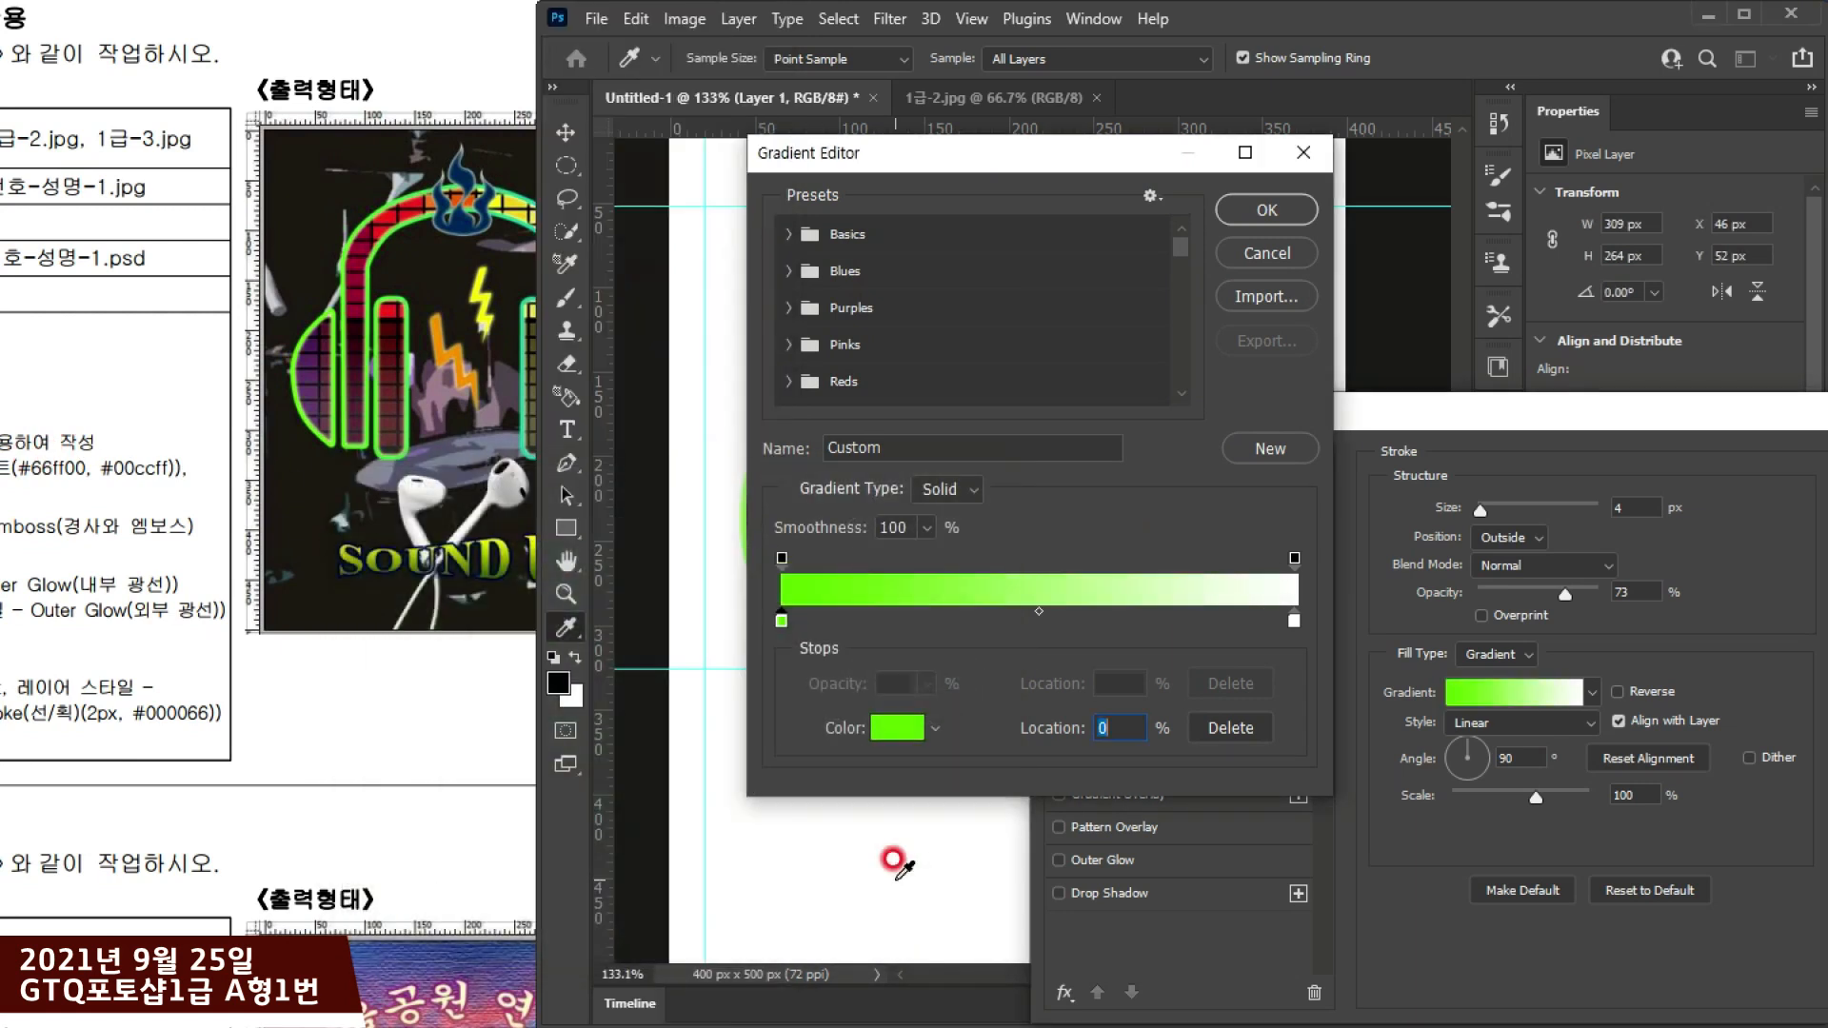
Step: Set the stroke gradient's end colour to #00ccff and accept the gradient
double_click(1293, 621)
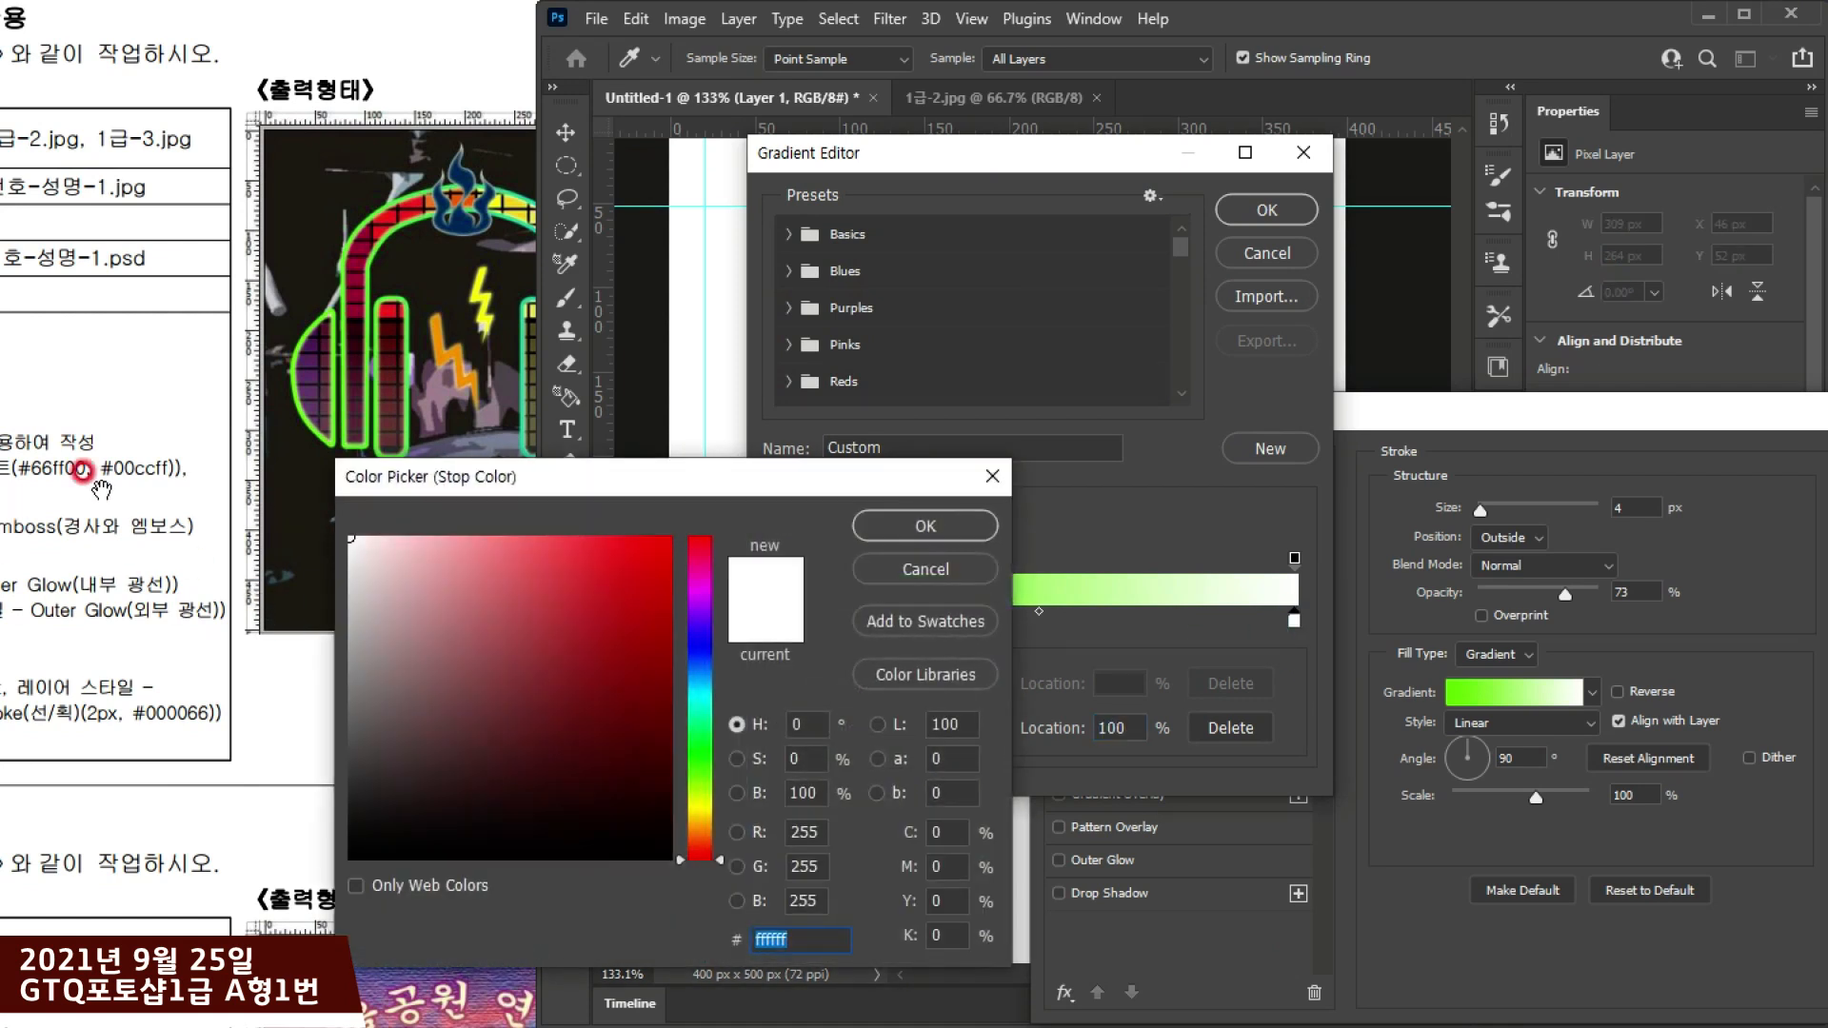
text(00ccff)
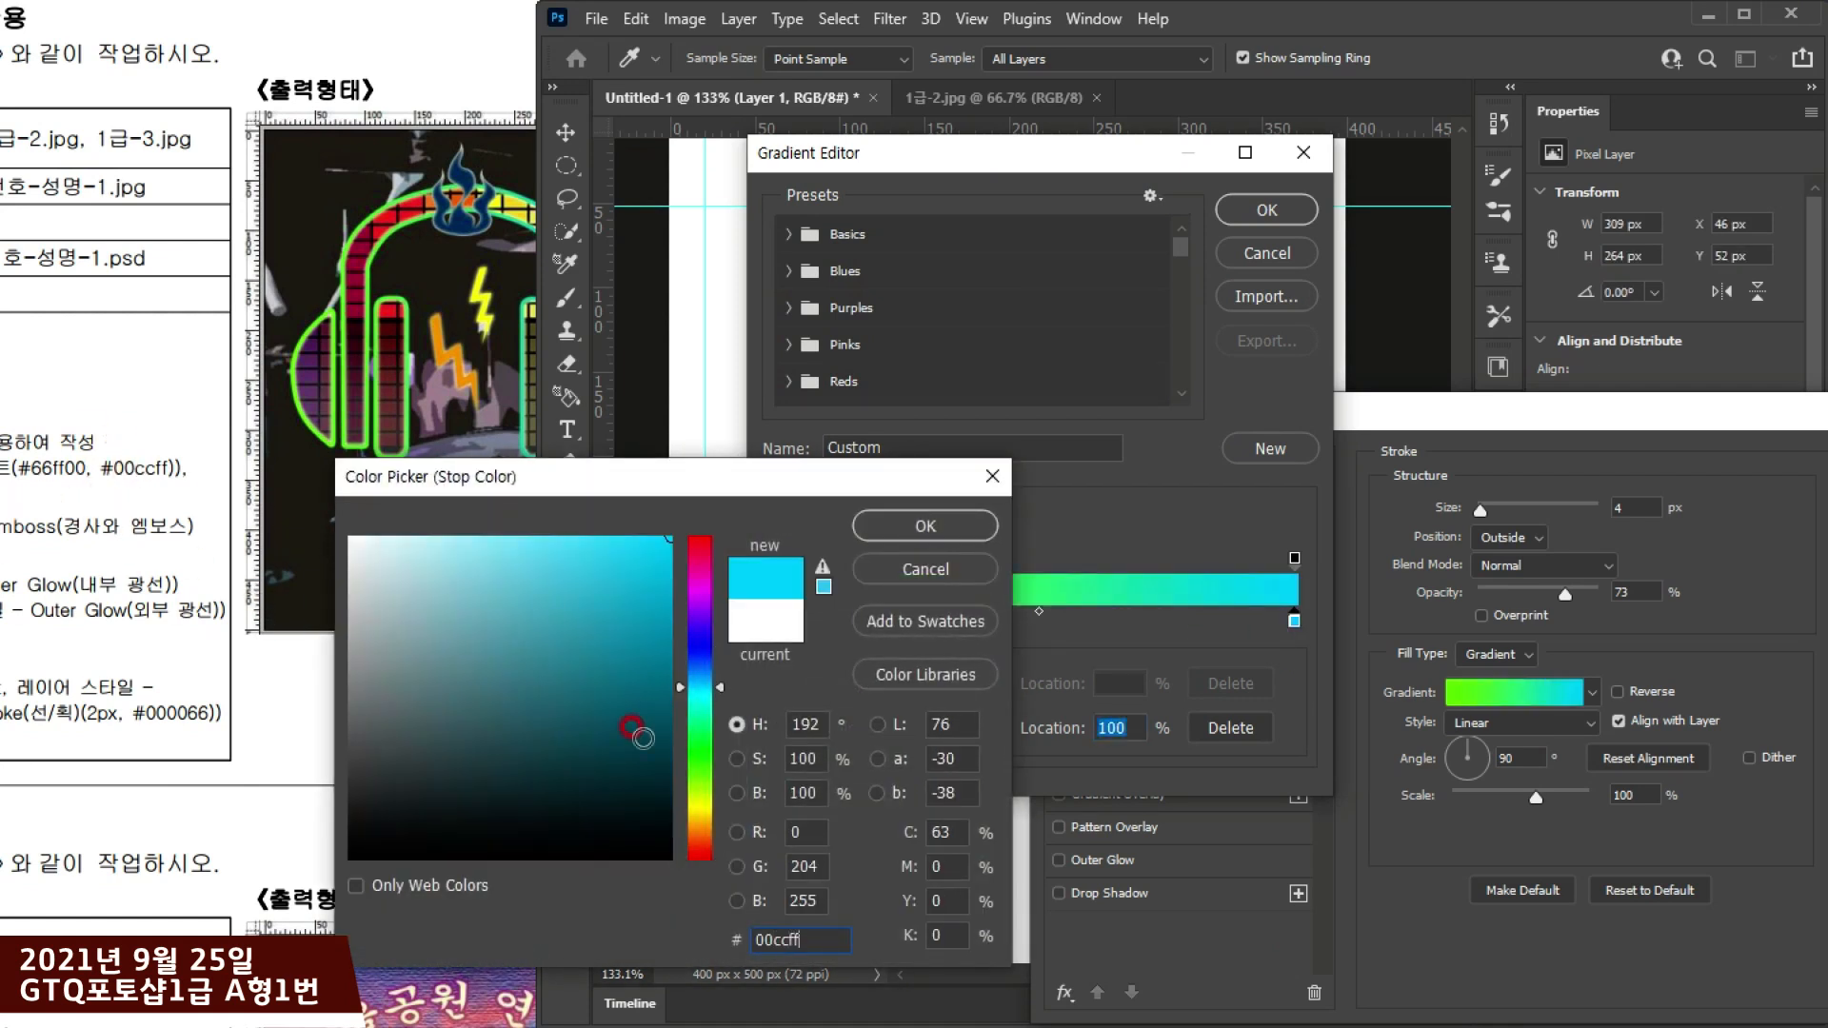
key(Return)
click(1267, 211)
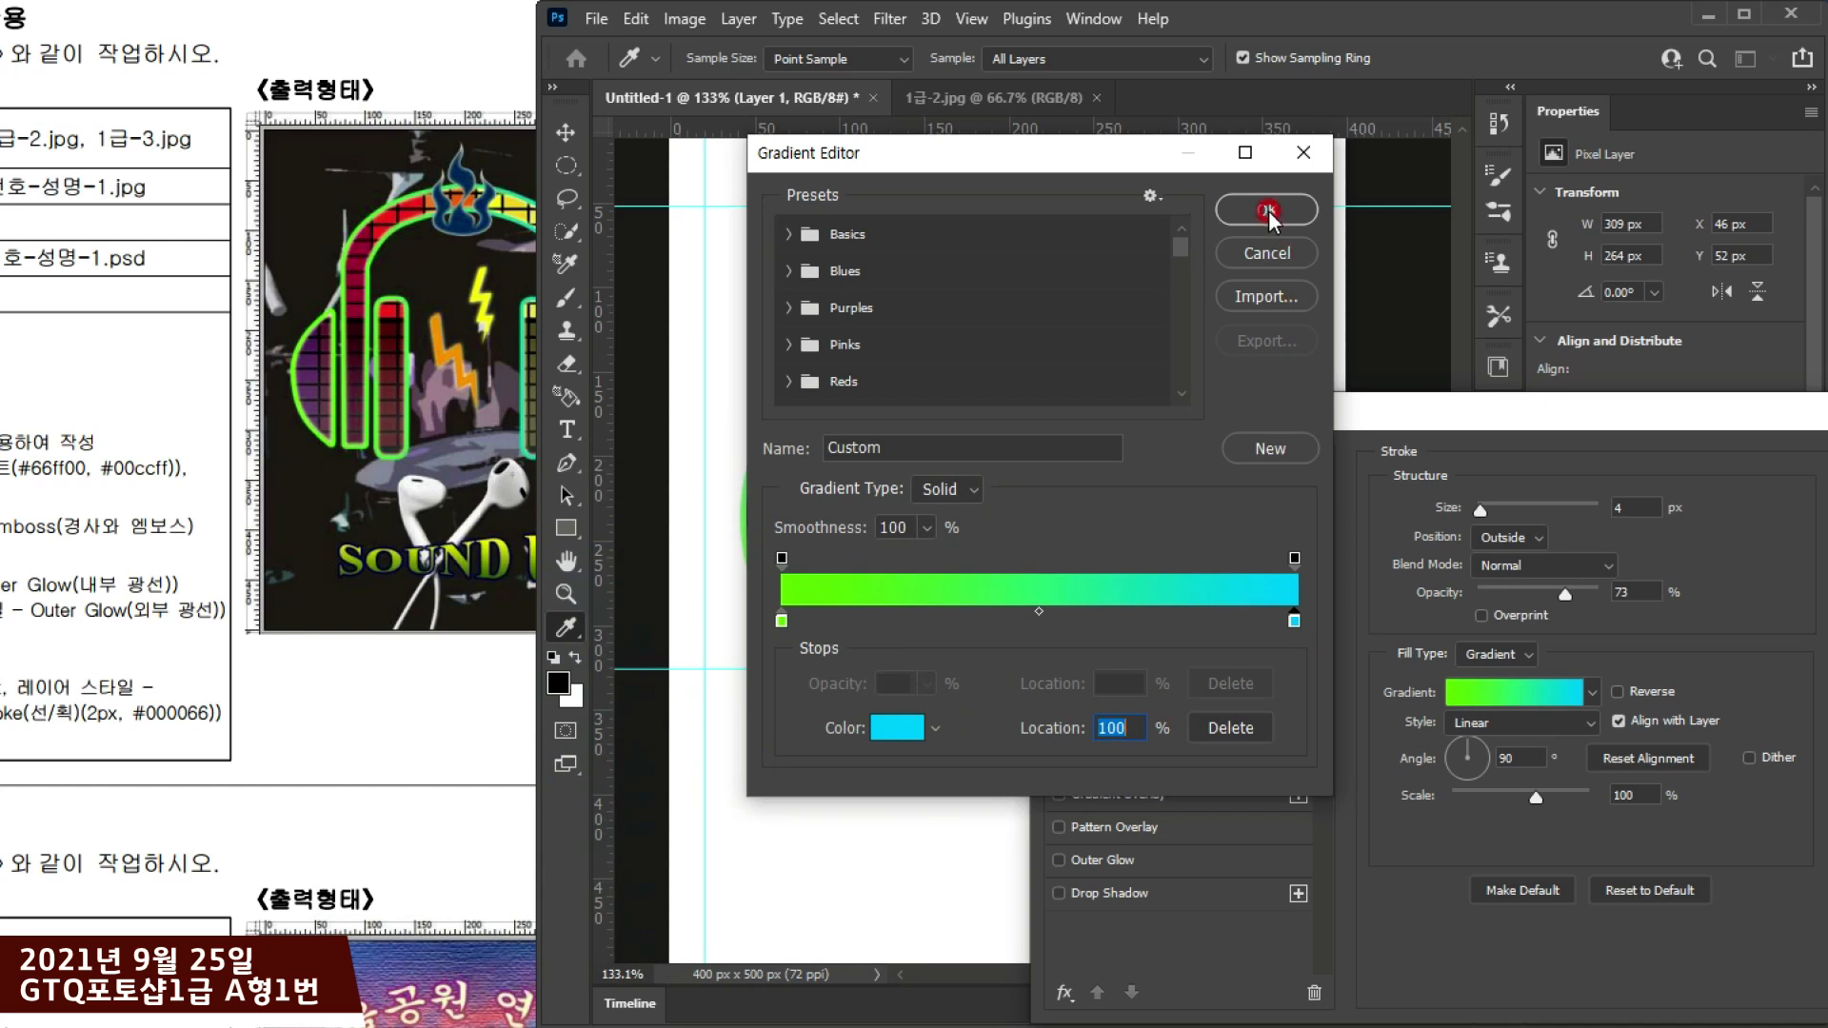
Step: Set the angle of the headphone's stroke gradient to 2°
mouse_move(1179, 412)
mouse_down()
mouse_move(1159, 754)
mouse_move(1204, 440)
mouse_up()
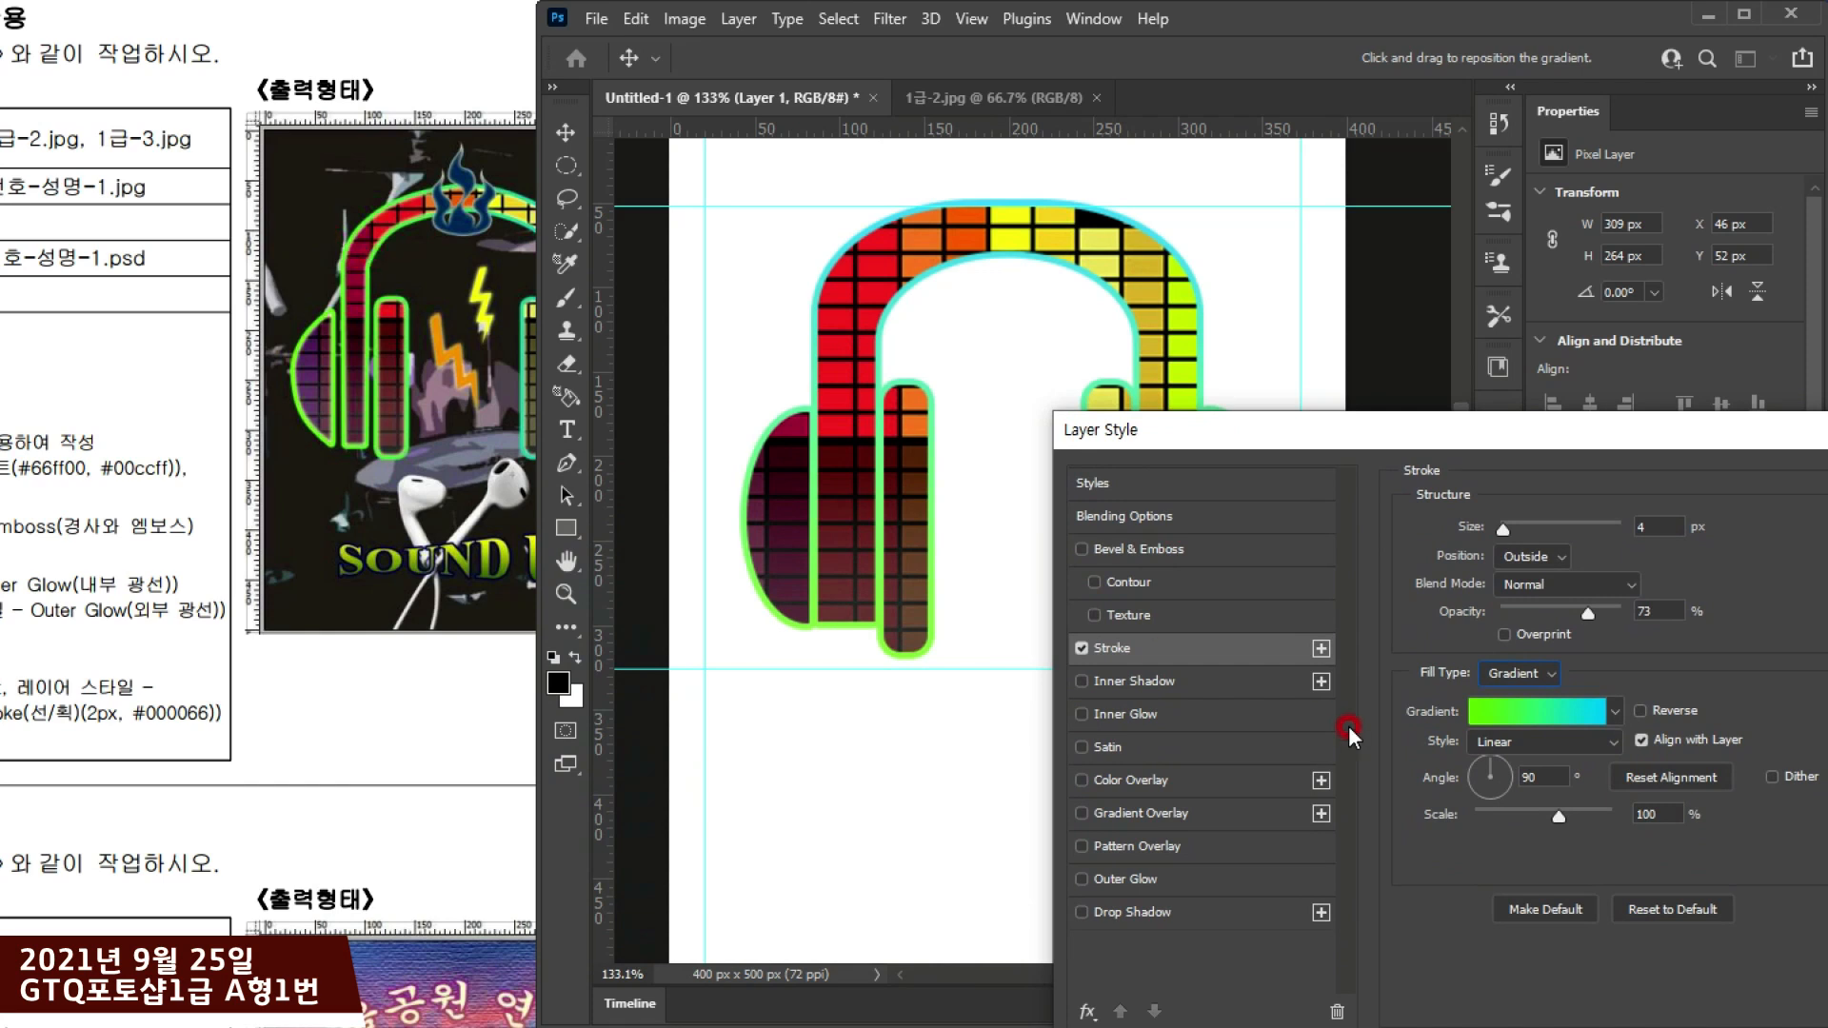
click(1505, 778)
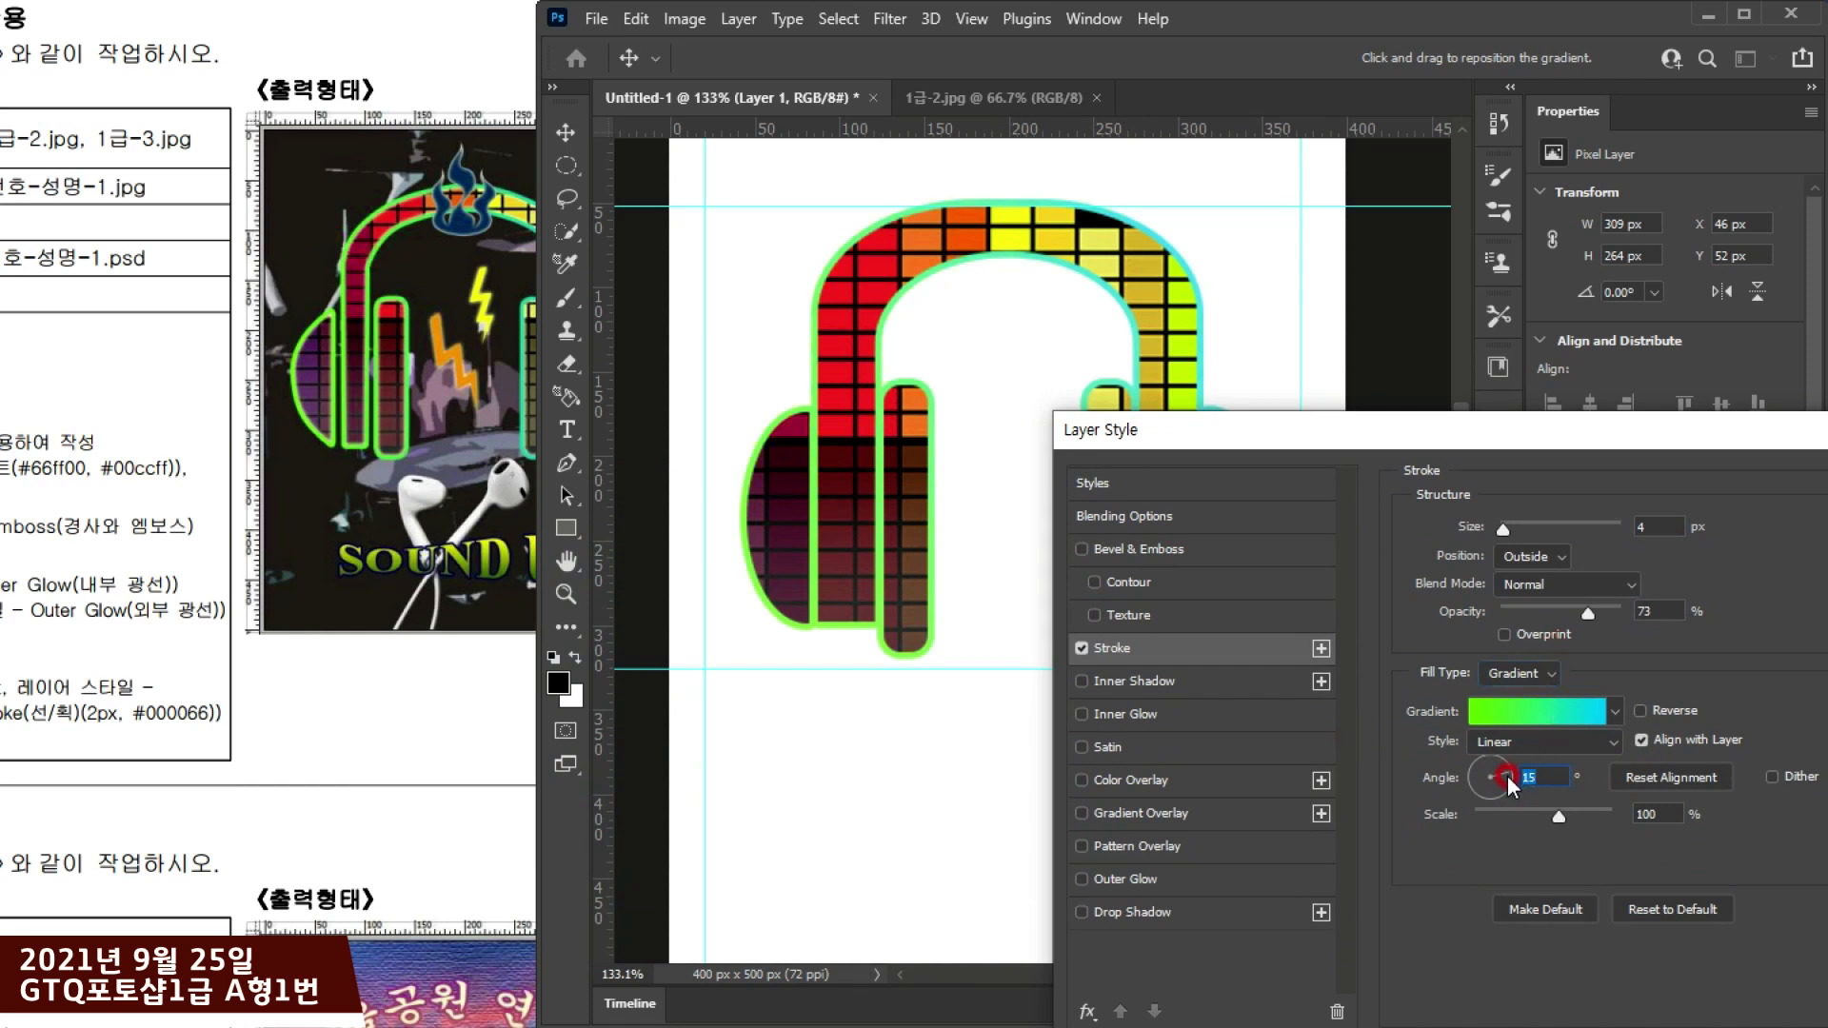
drag(1421, 443, 1063, 360)
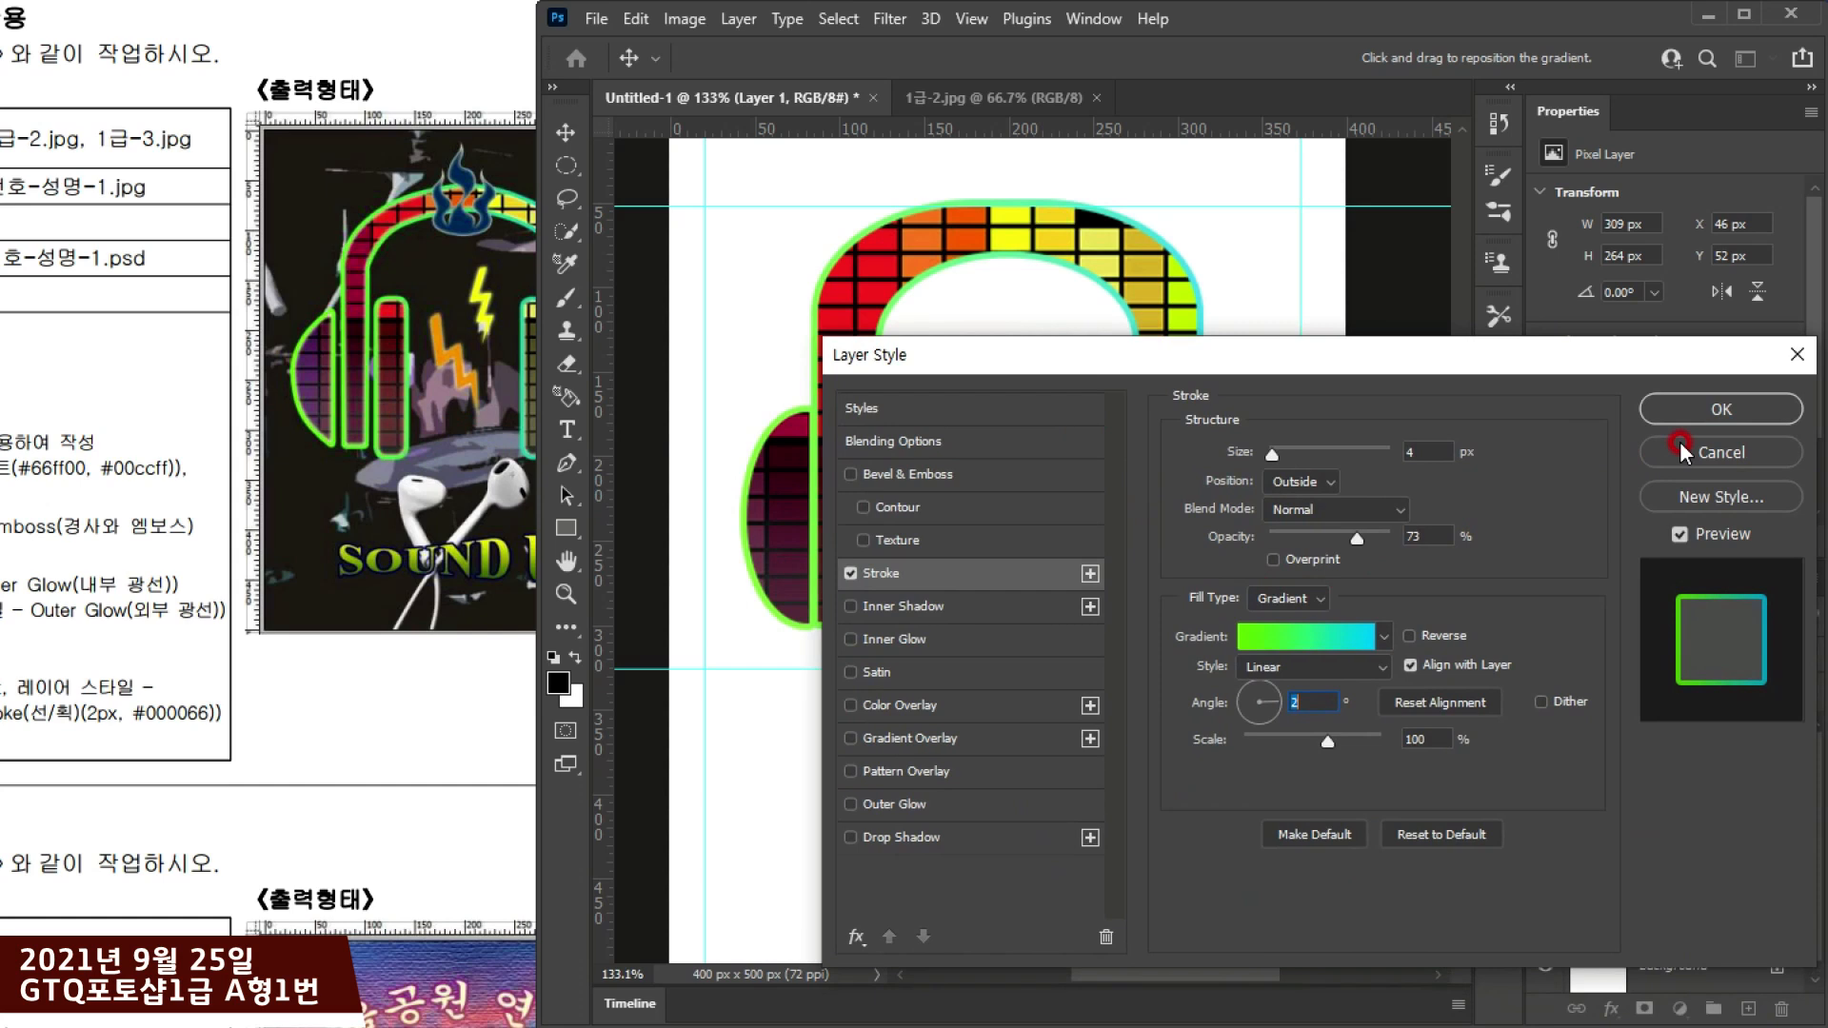
drag(899, 361, 1020, 347)
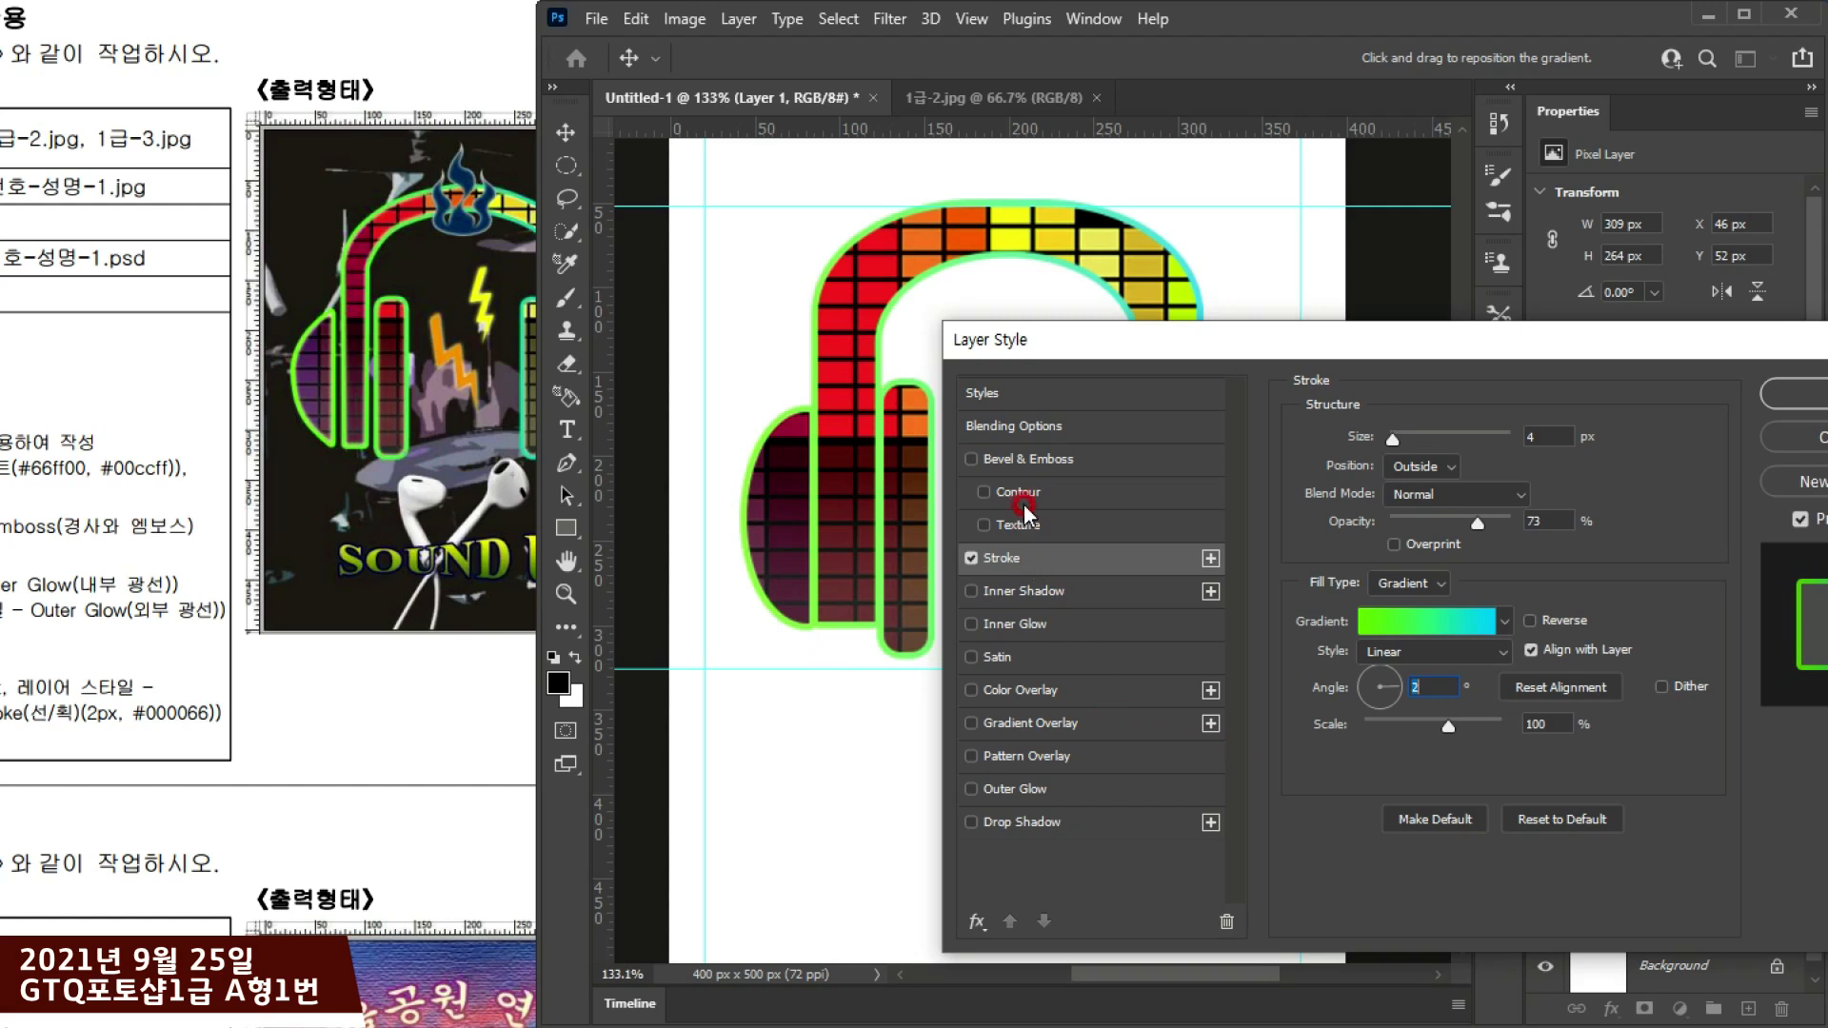
Step: Add an Inner Glow with 89% opacity to the headphone layer and apply the layer styles
click(1038, 631)
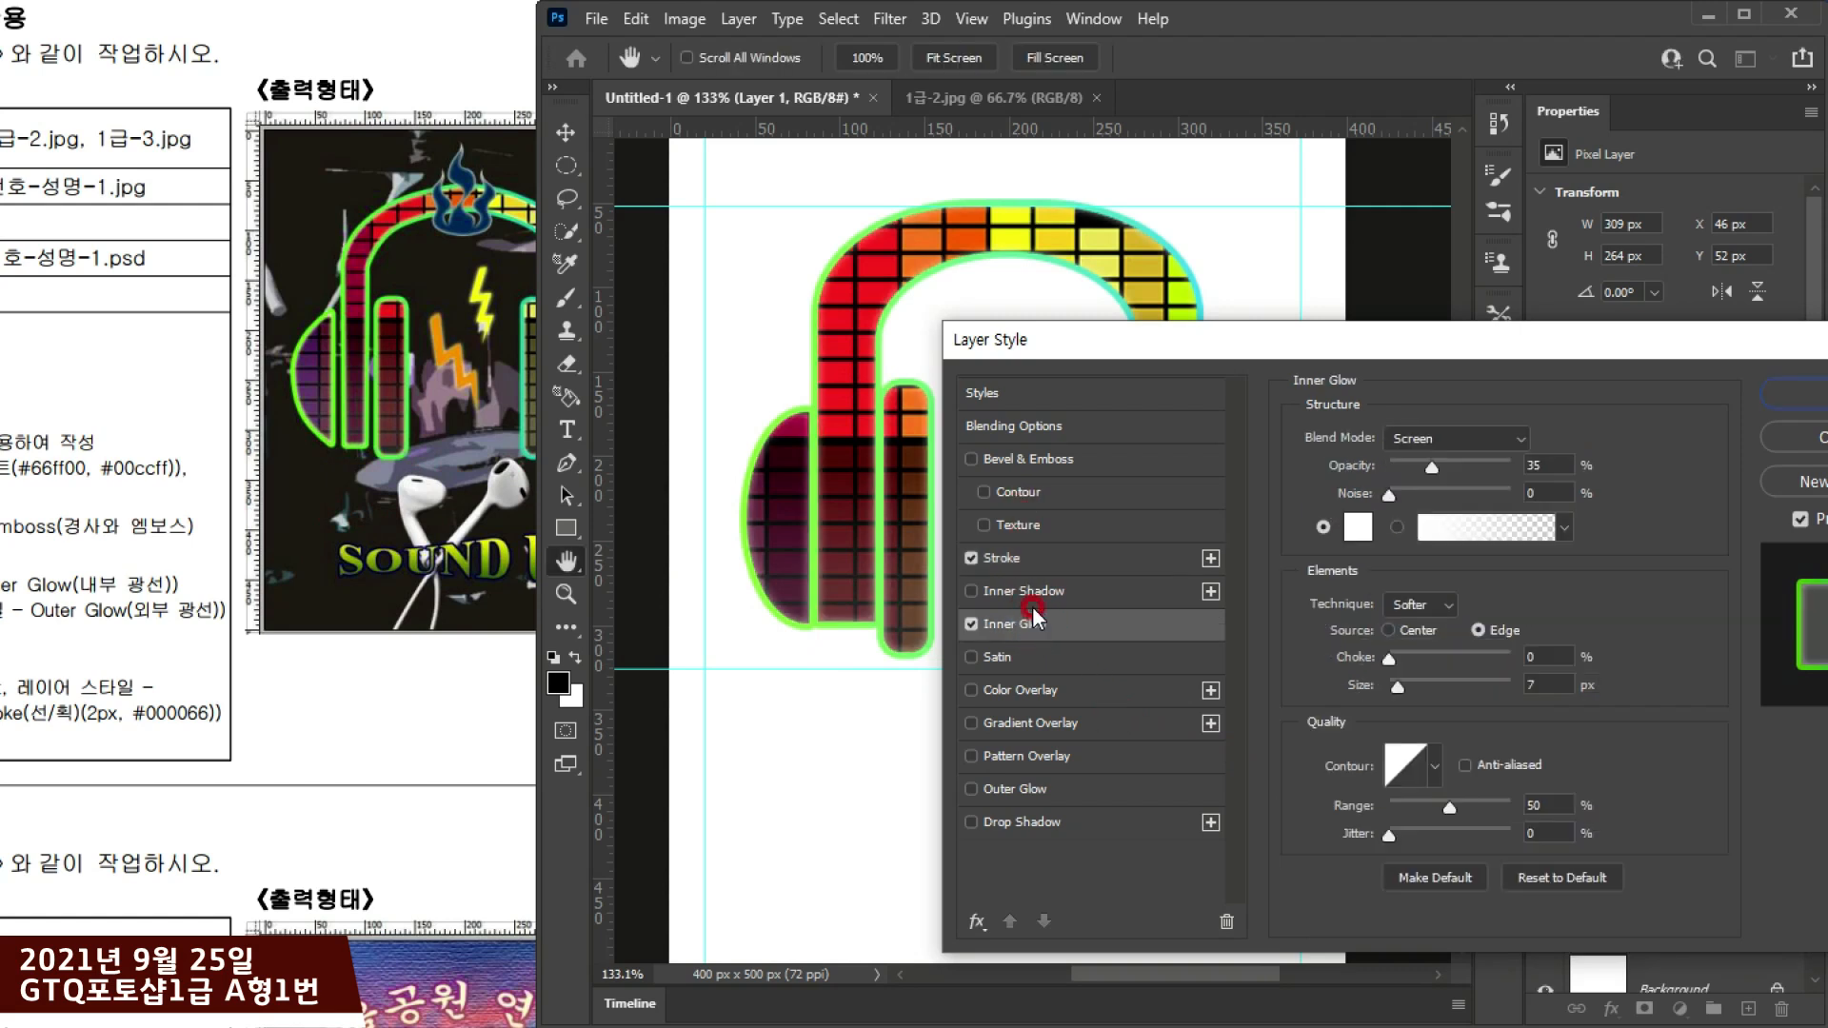
drag(1073, 351, 1100, 322)
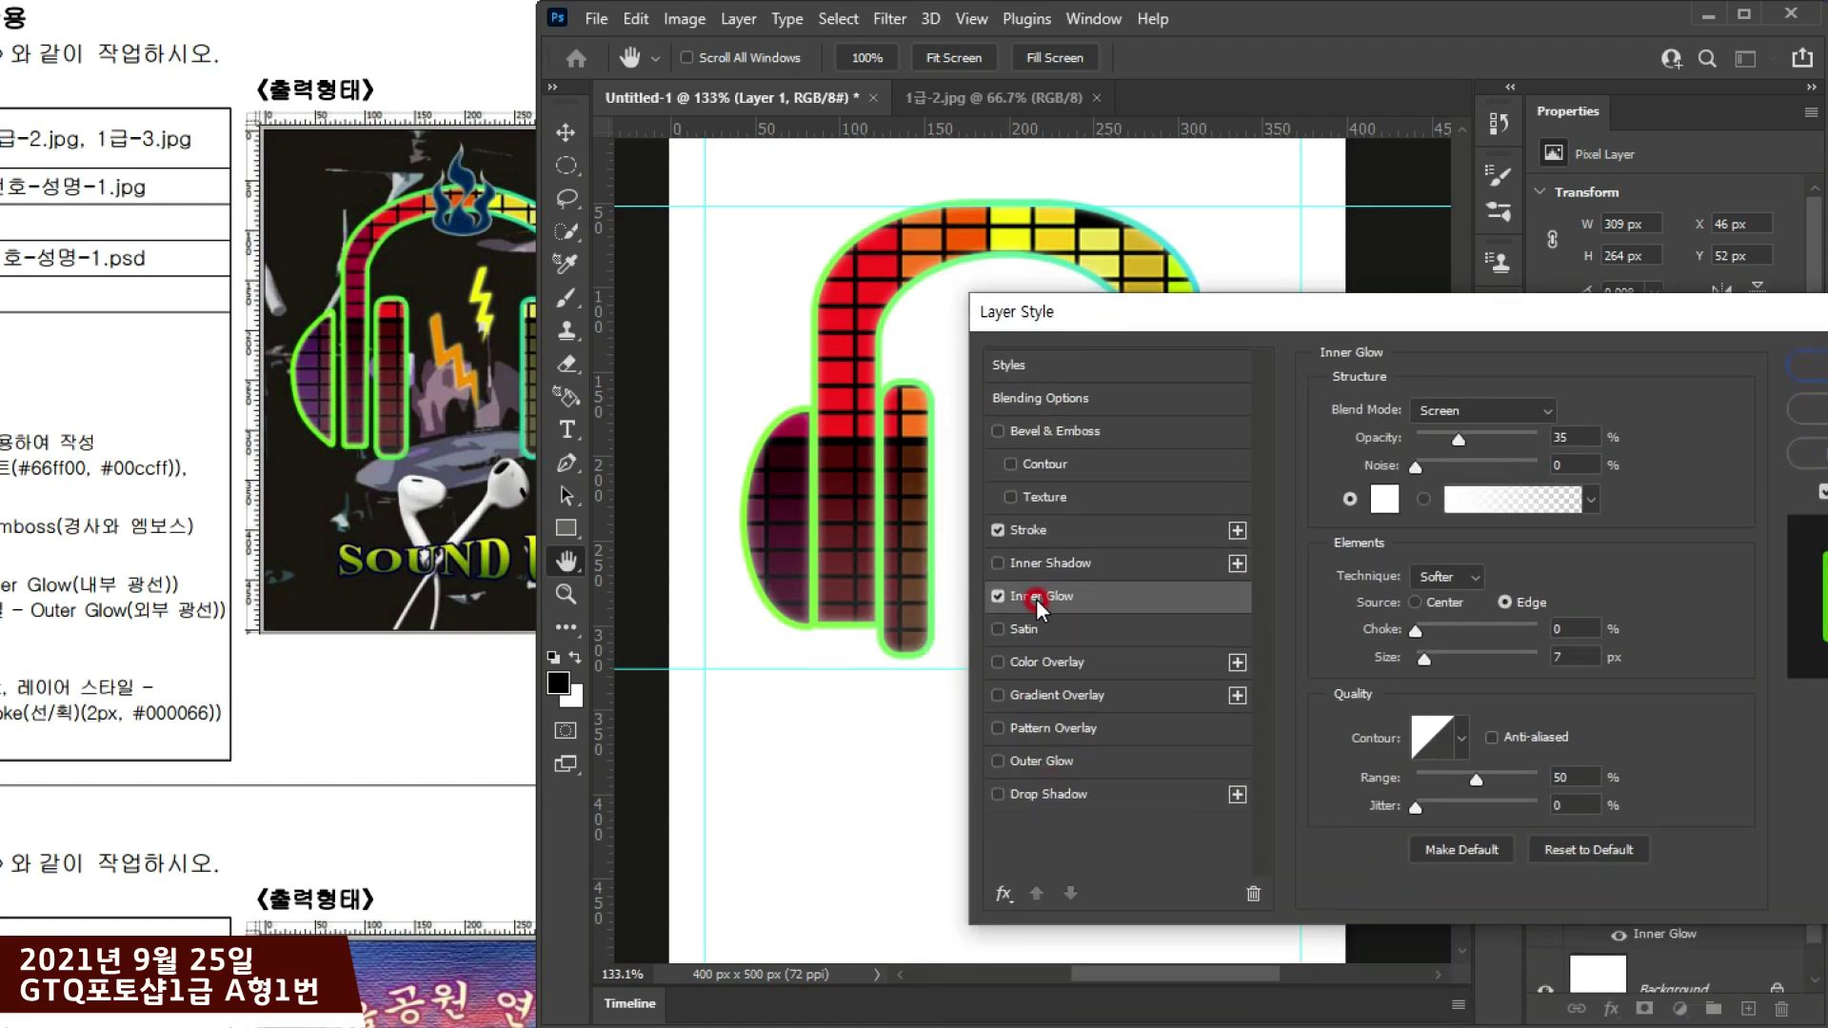
drag(1065, 324, 1060, 450)
drag(1453, 565, 1521, 570)
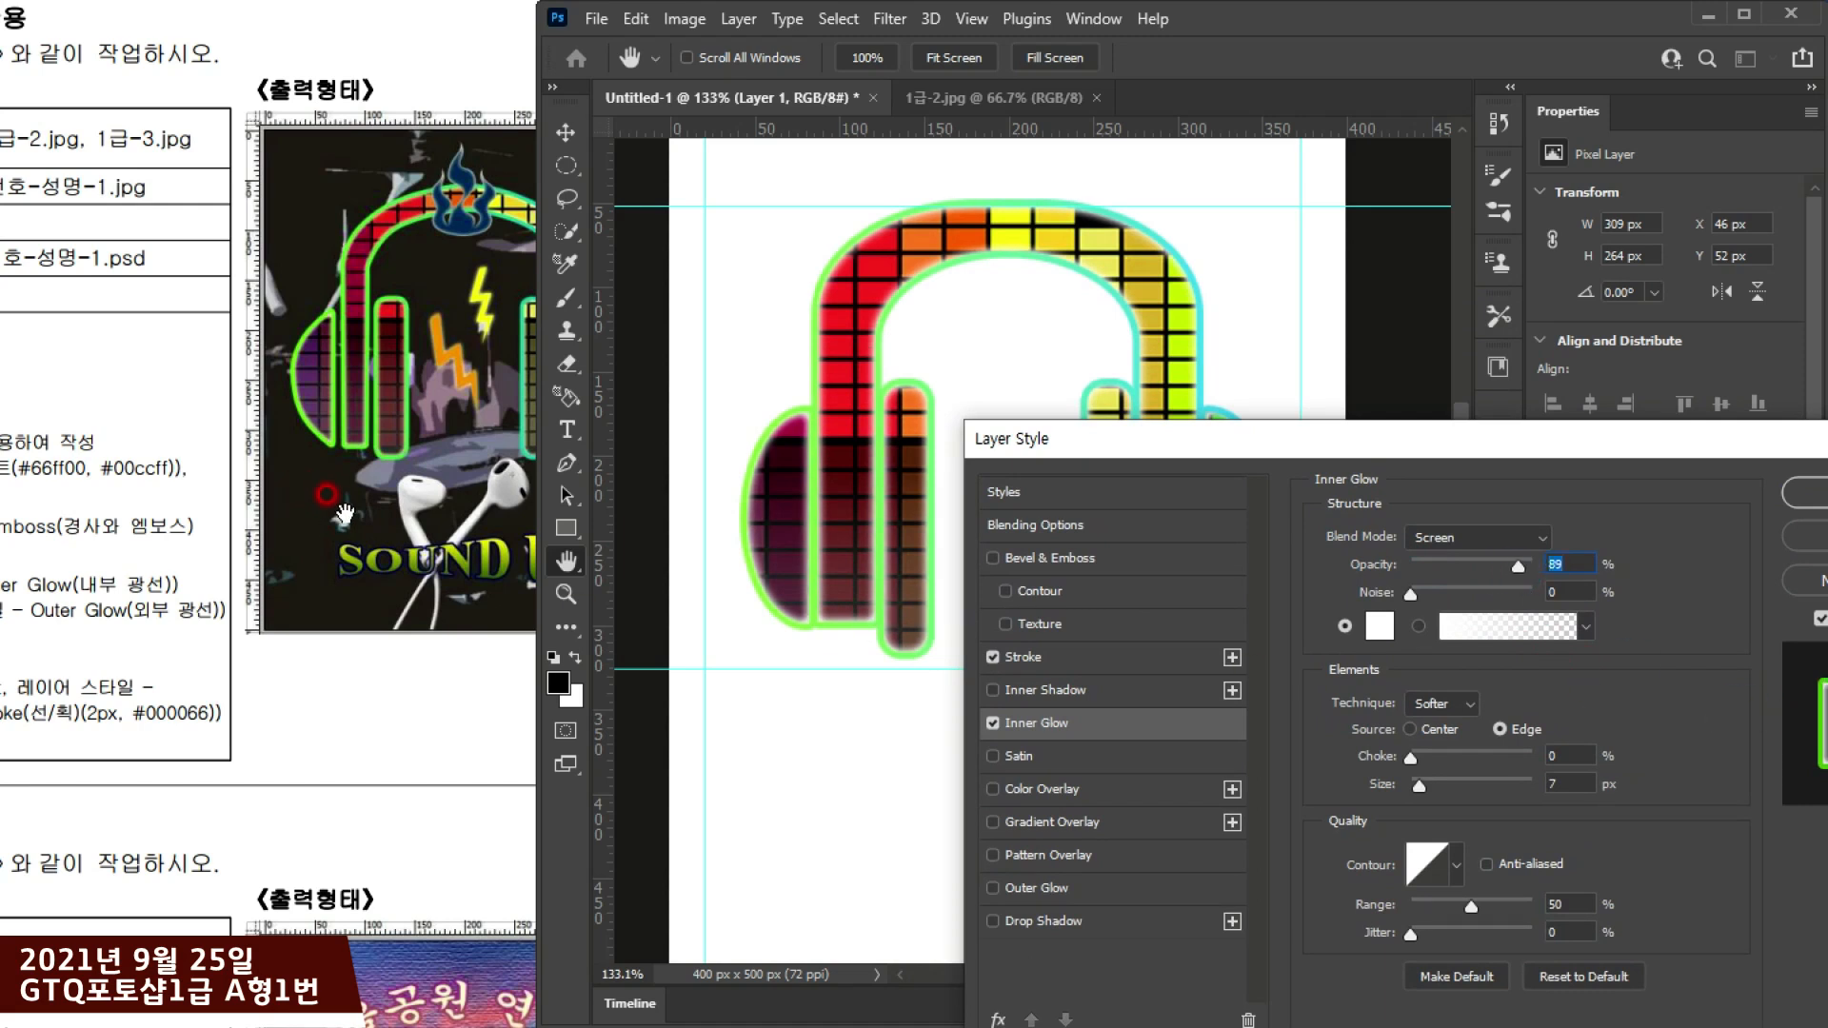
click(1055, 729)
key(Return)
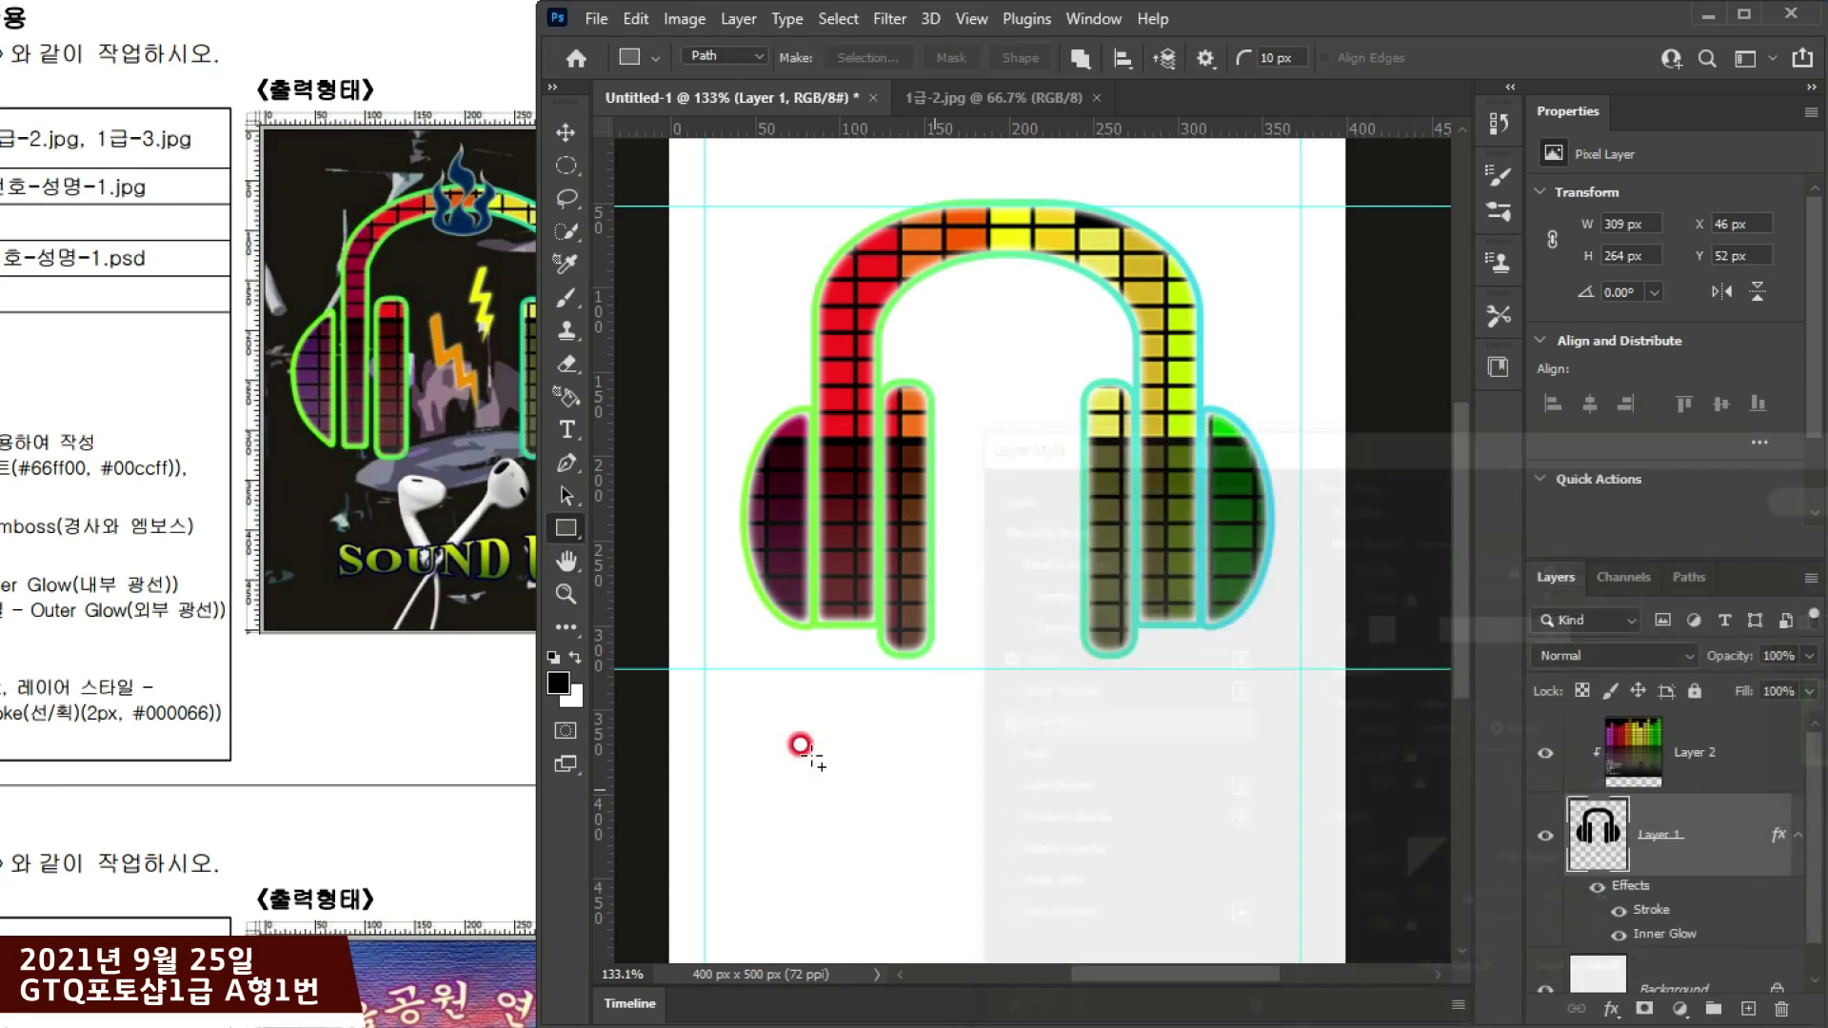
click(330, 420)
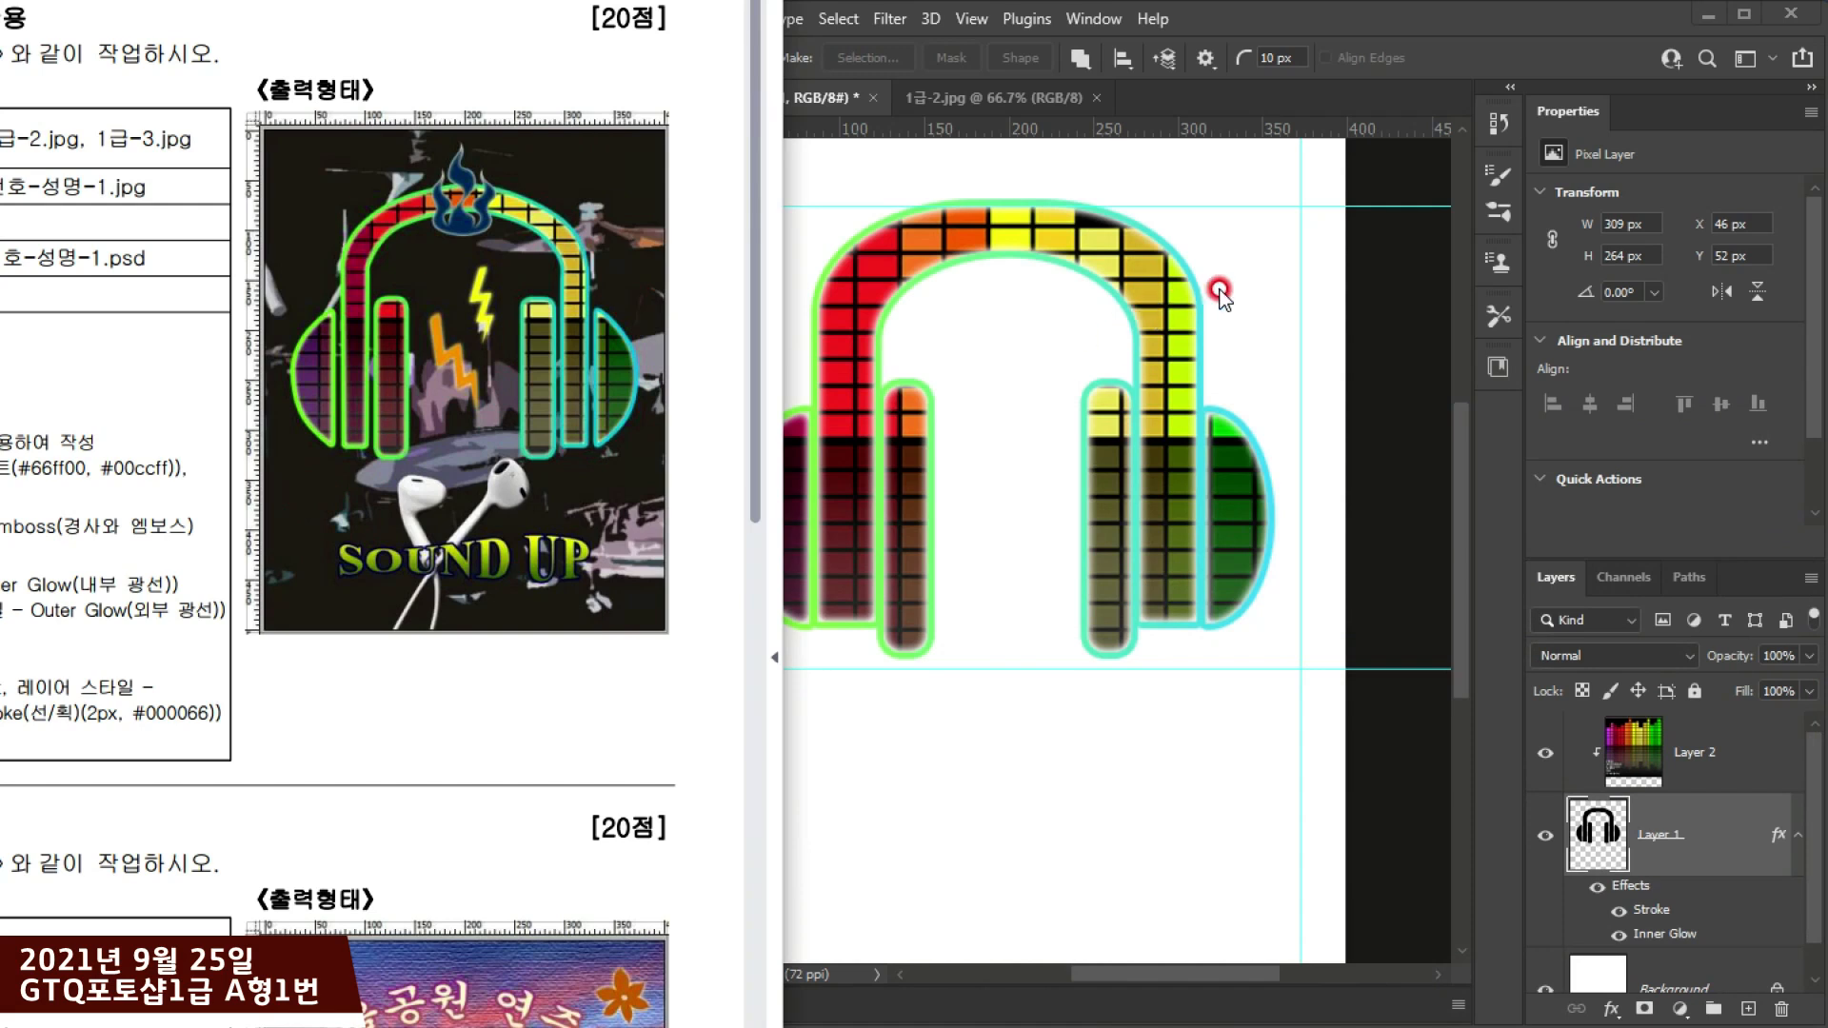
click(1340, 861)
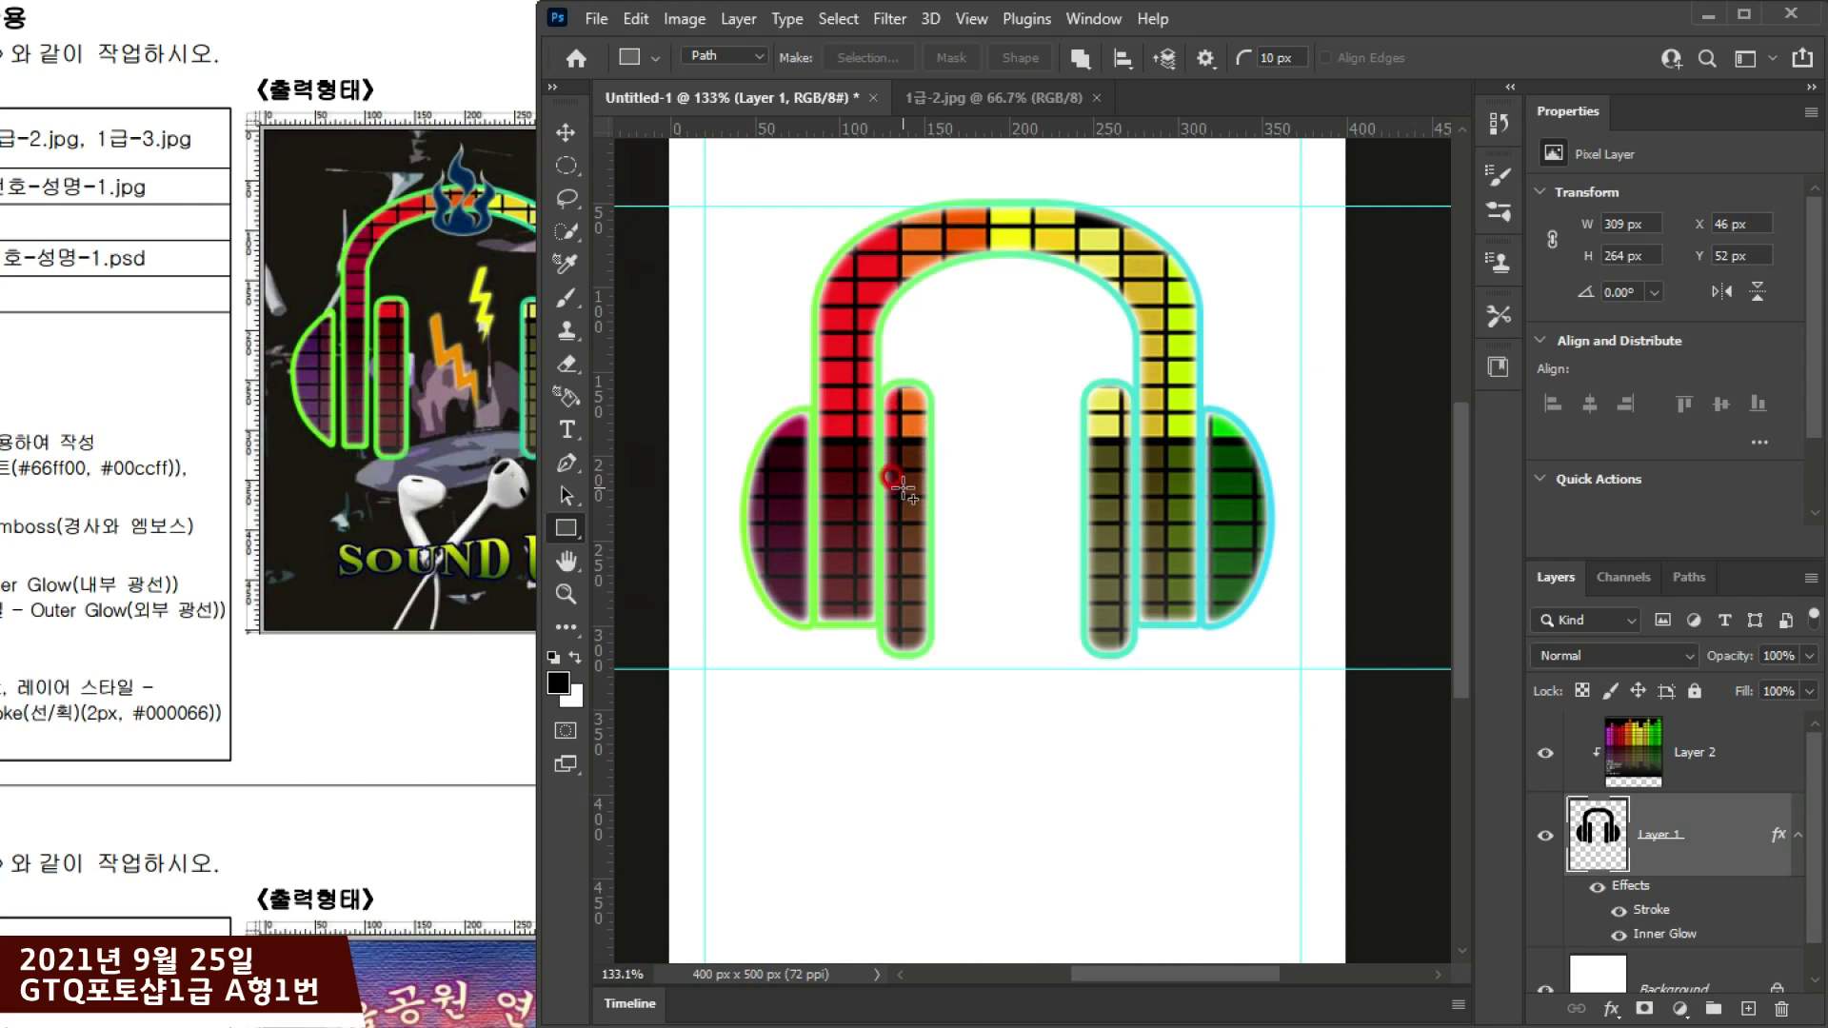
scroll(1009, 507, down, 2)
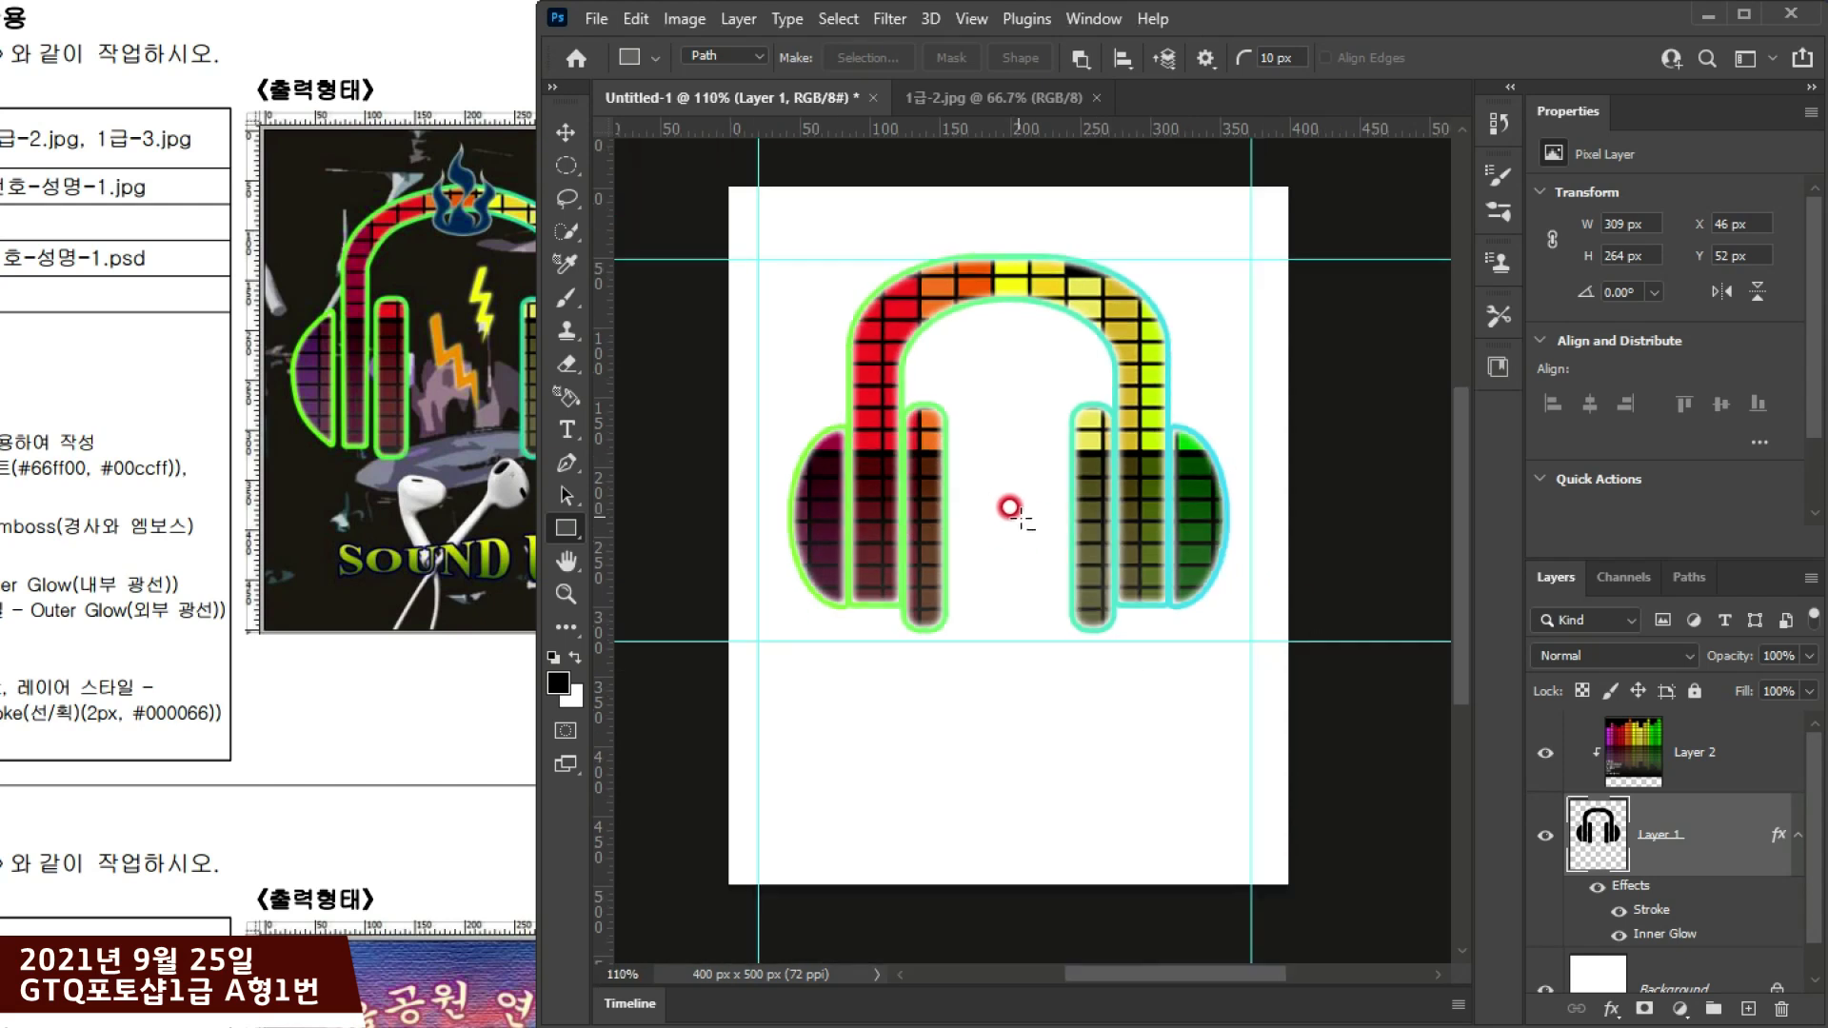
scroll(1039, 453, up, 1)
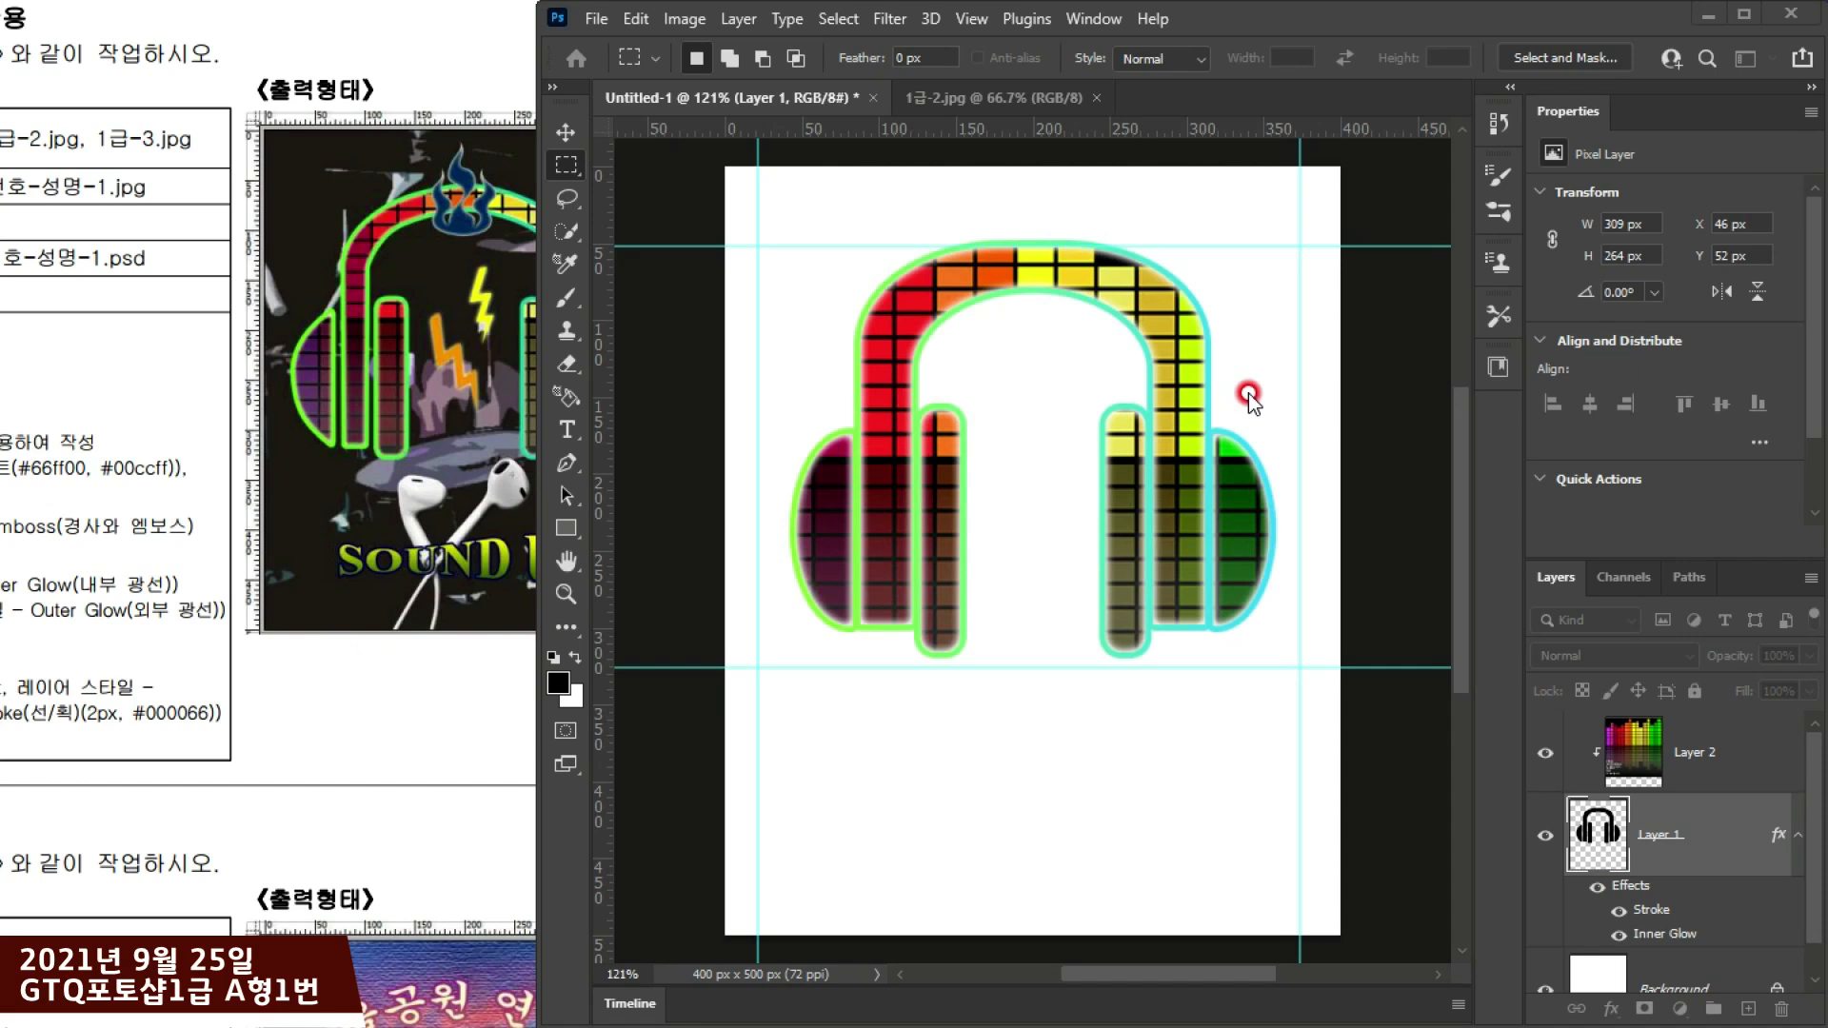
Step: Start Save As on the computer for the headphone document and examine the file formats offered for saving
click(596, 19)
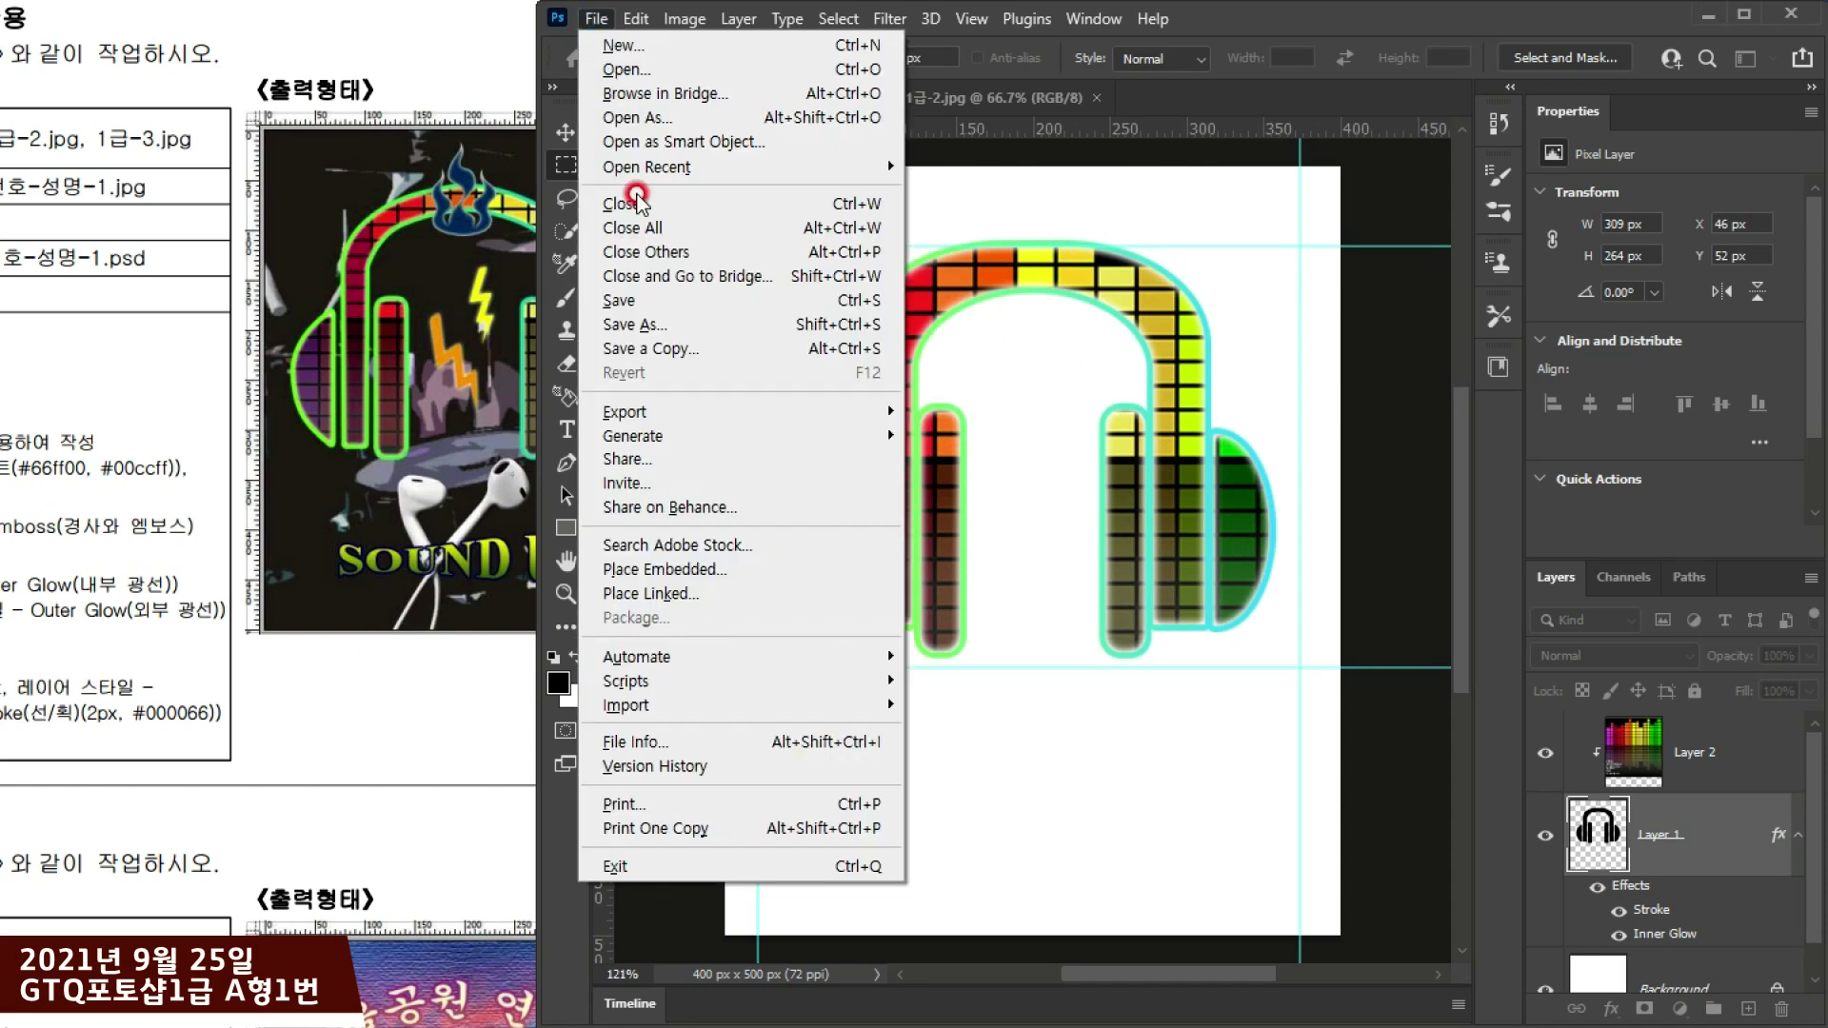
click(662, 333)
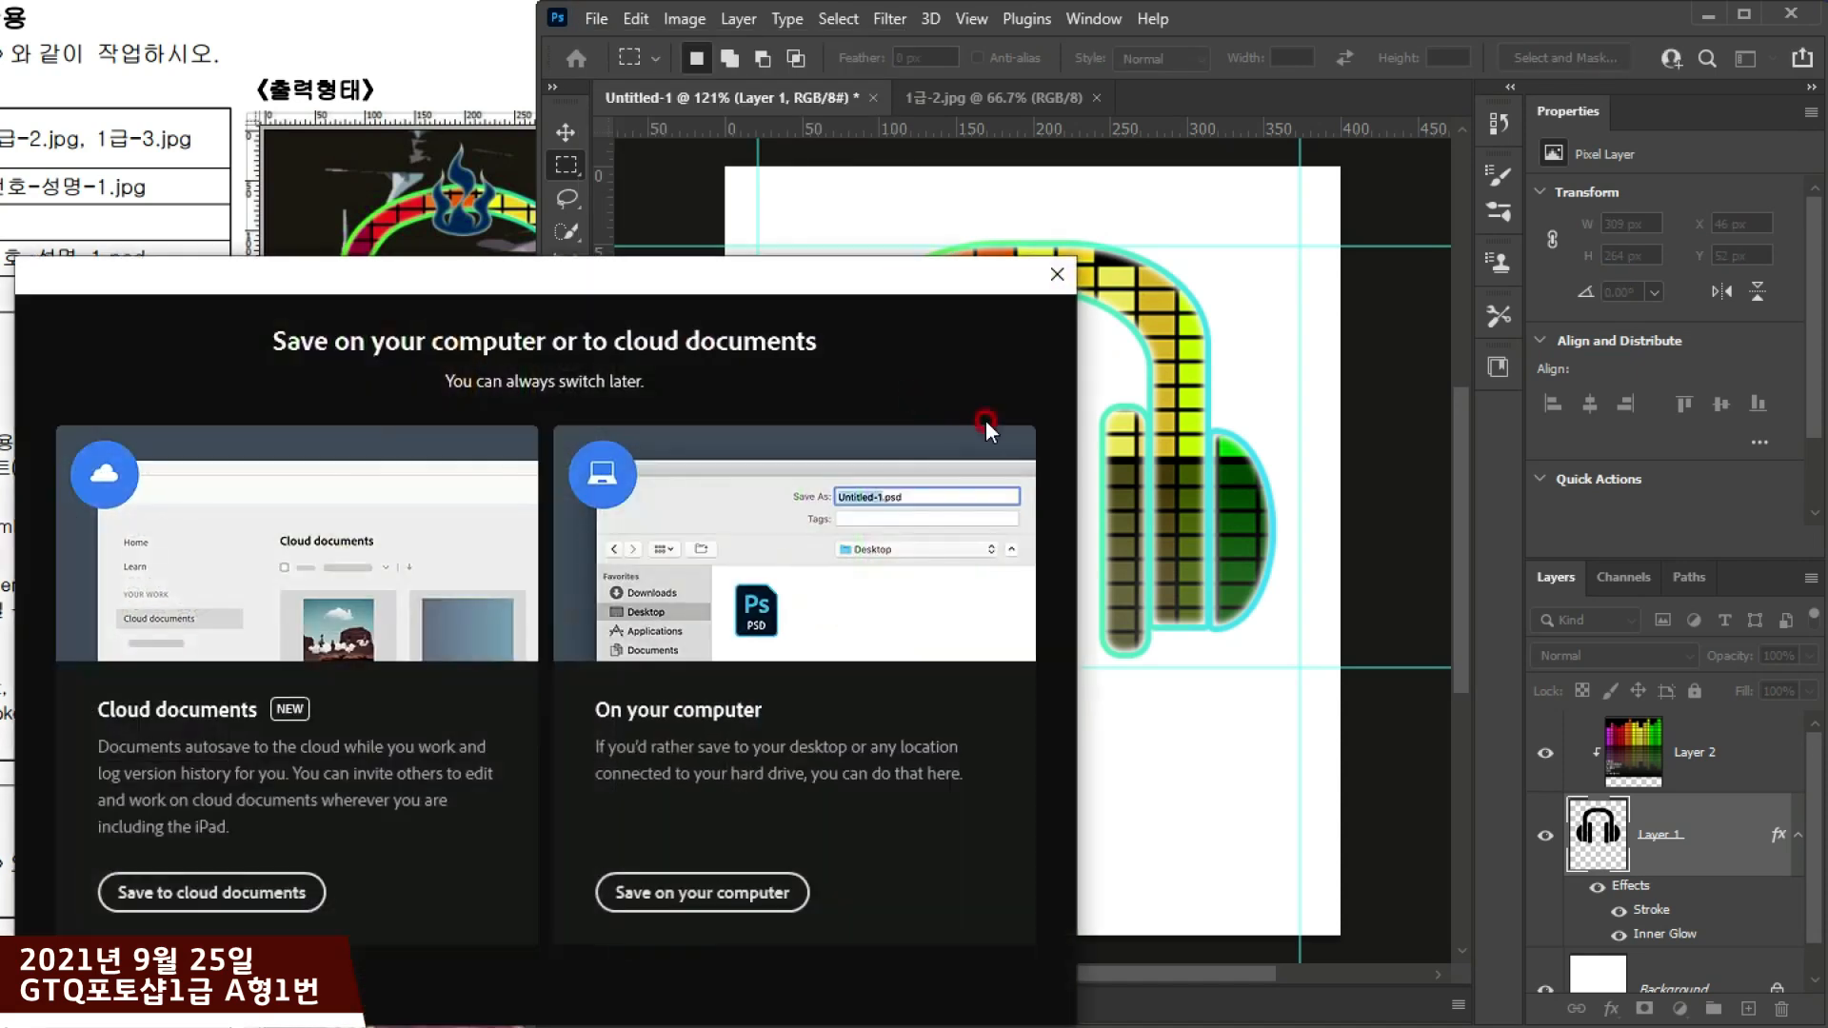
click(643, 892)
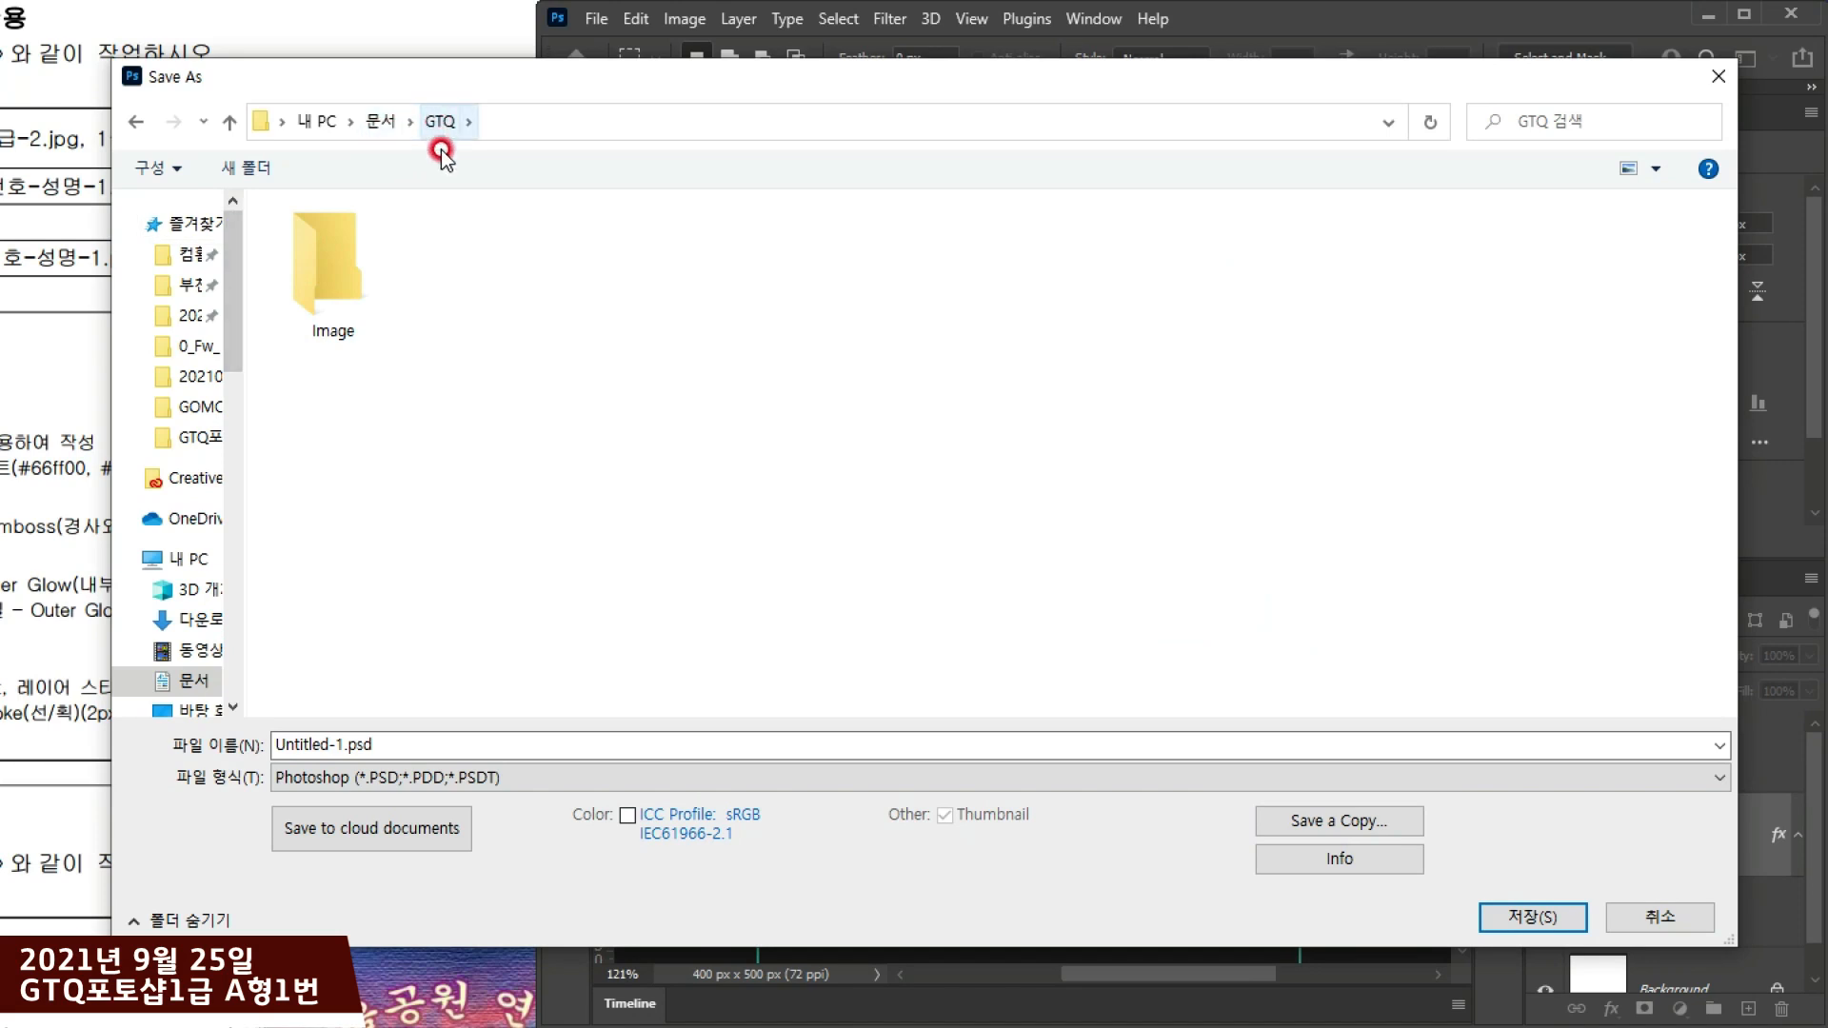
click(293, 778)
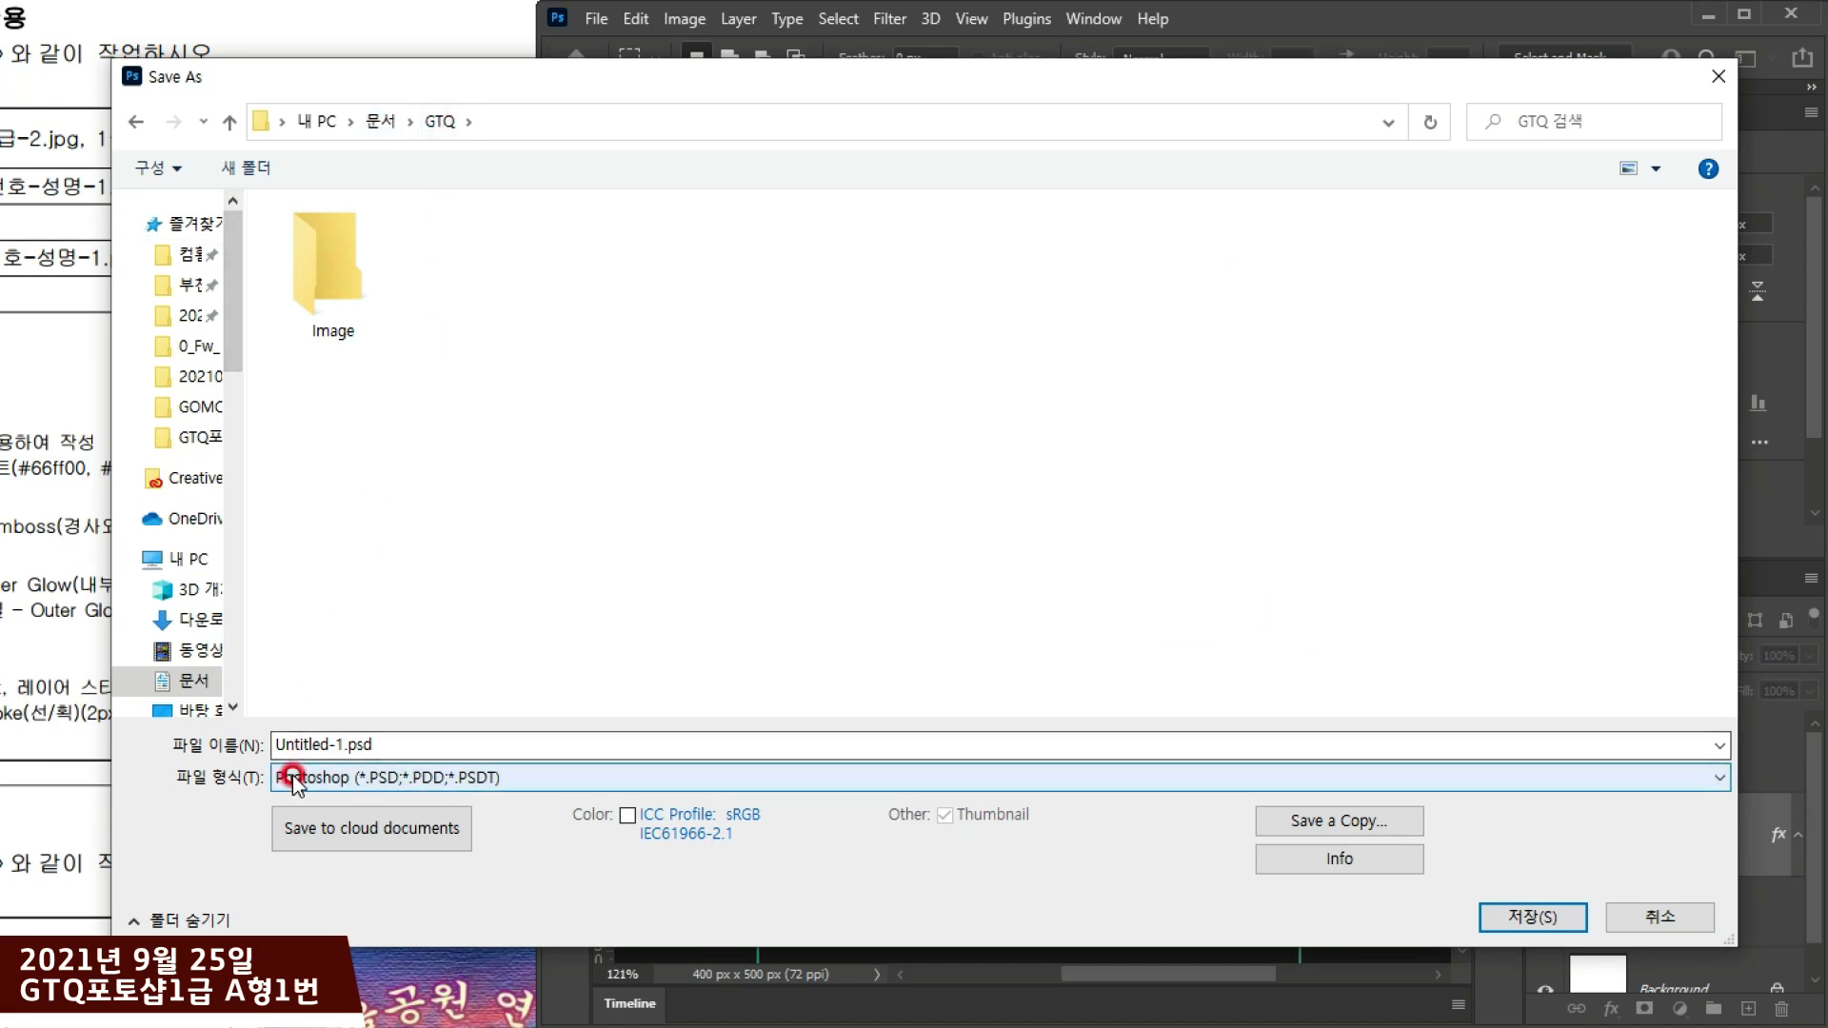
click(438, 786)
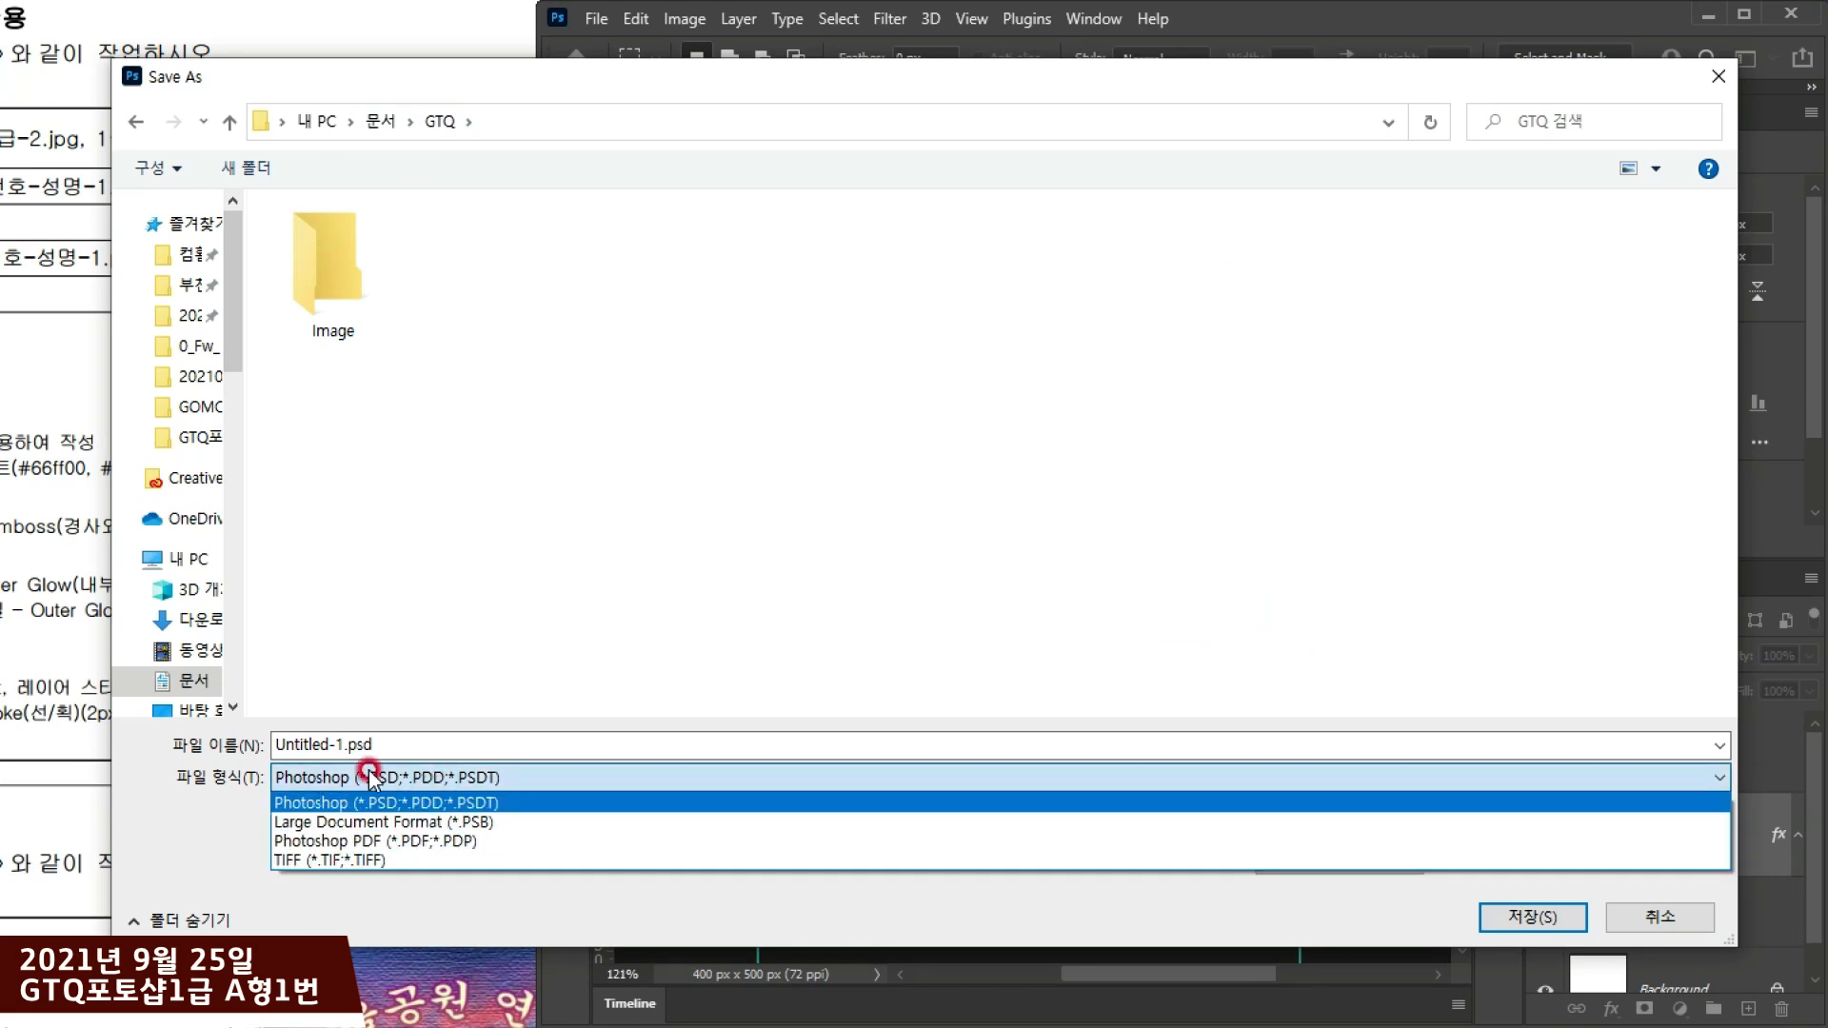
click(481, 583)
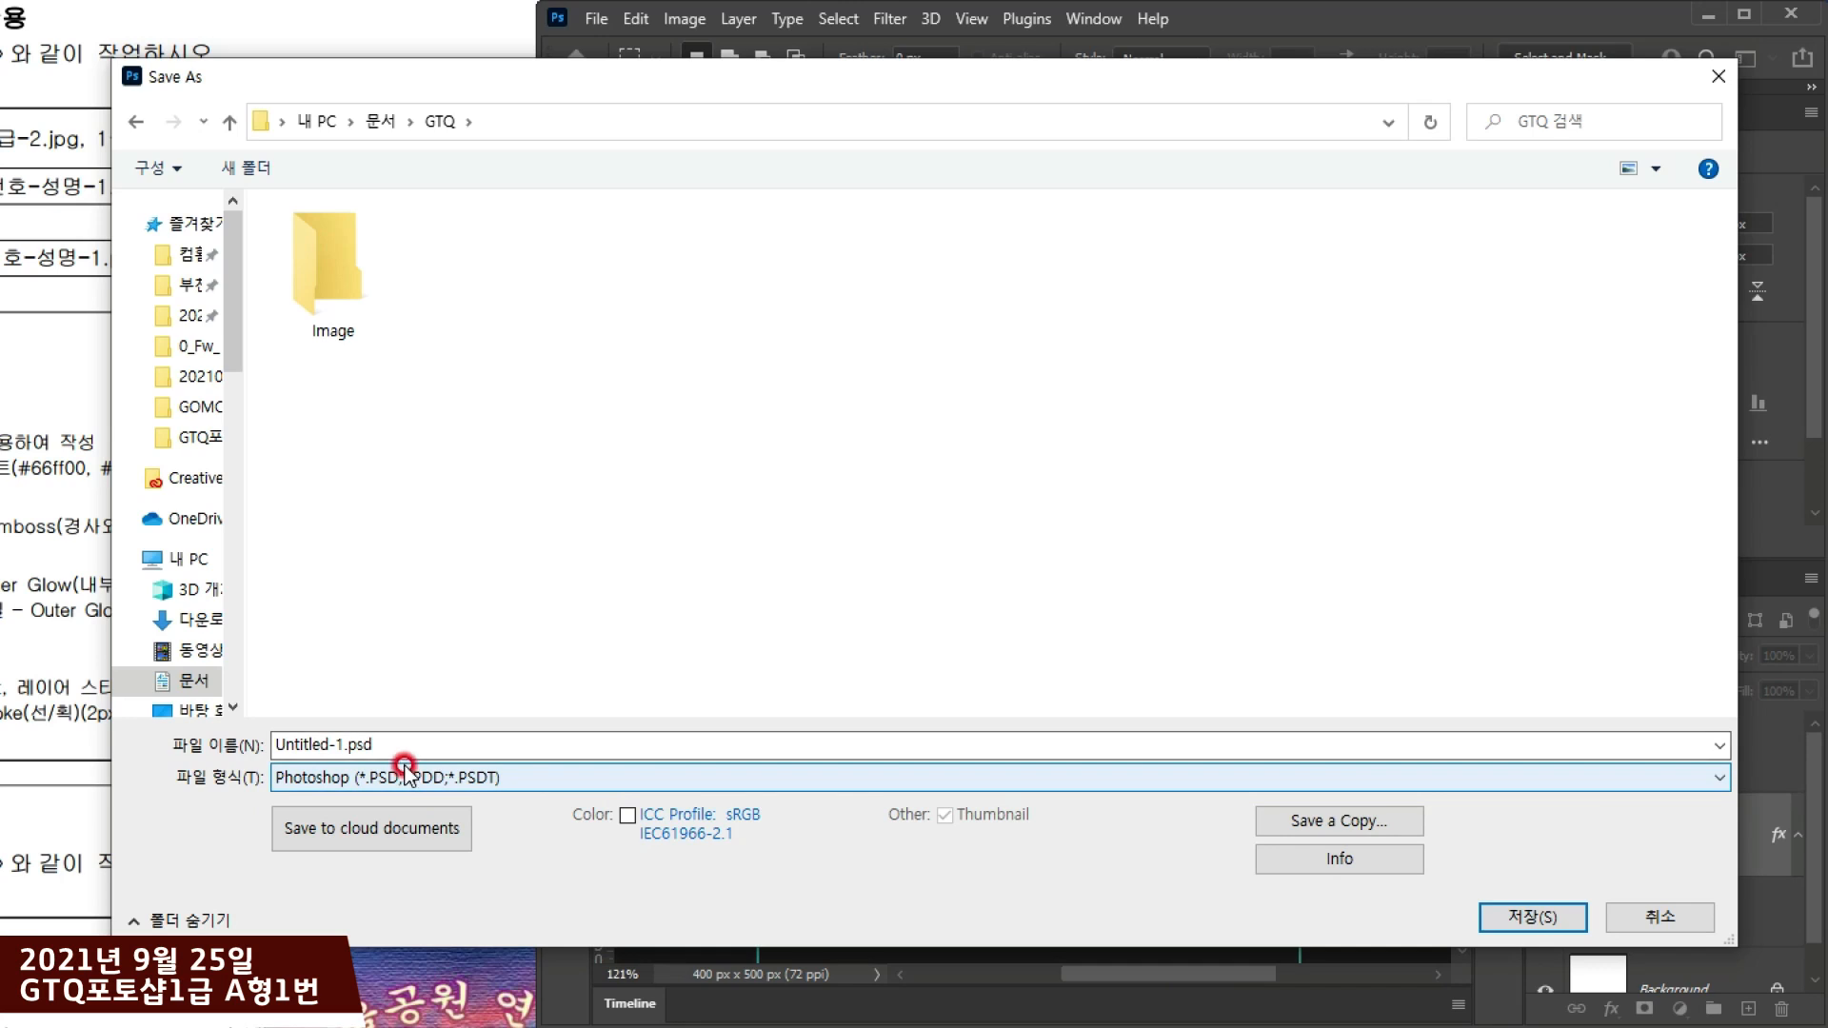
click(328, 775)
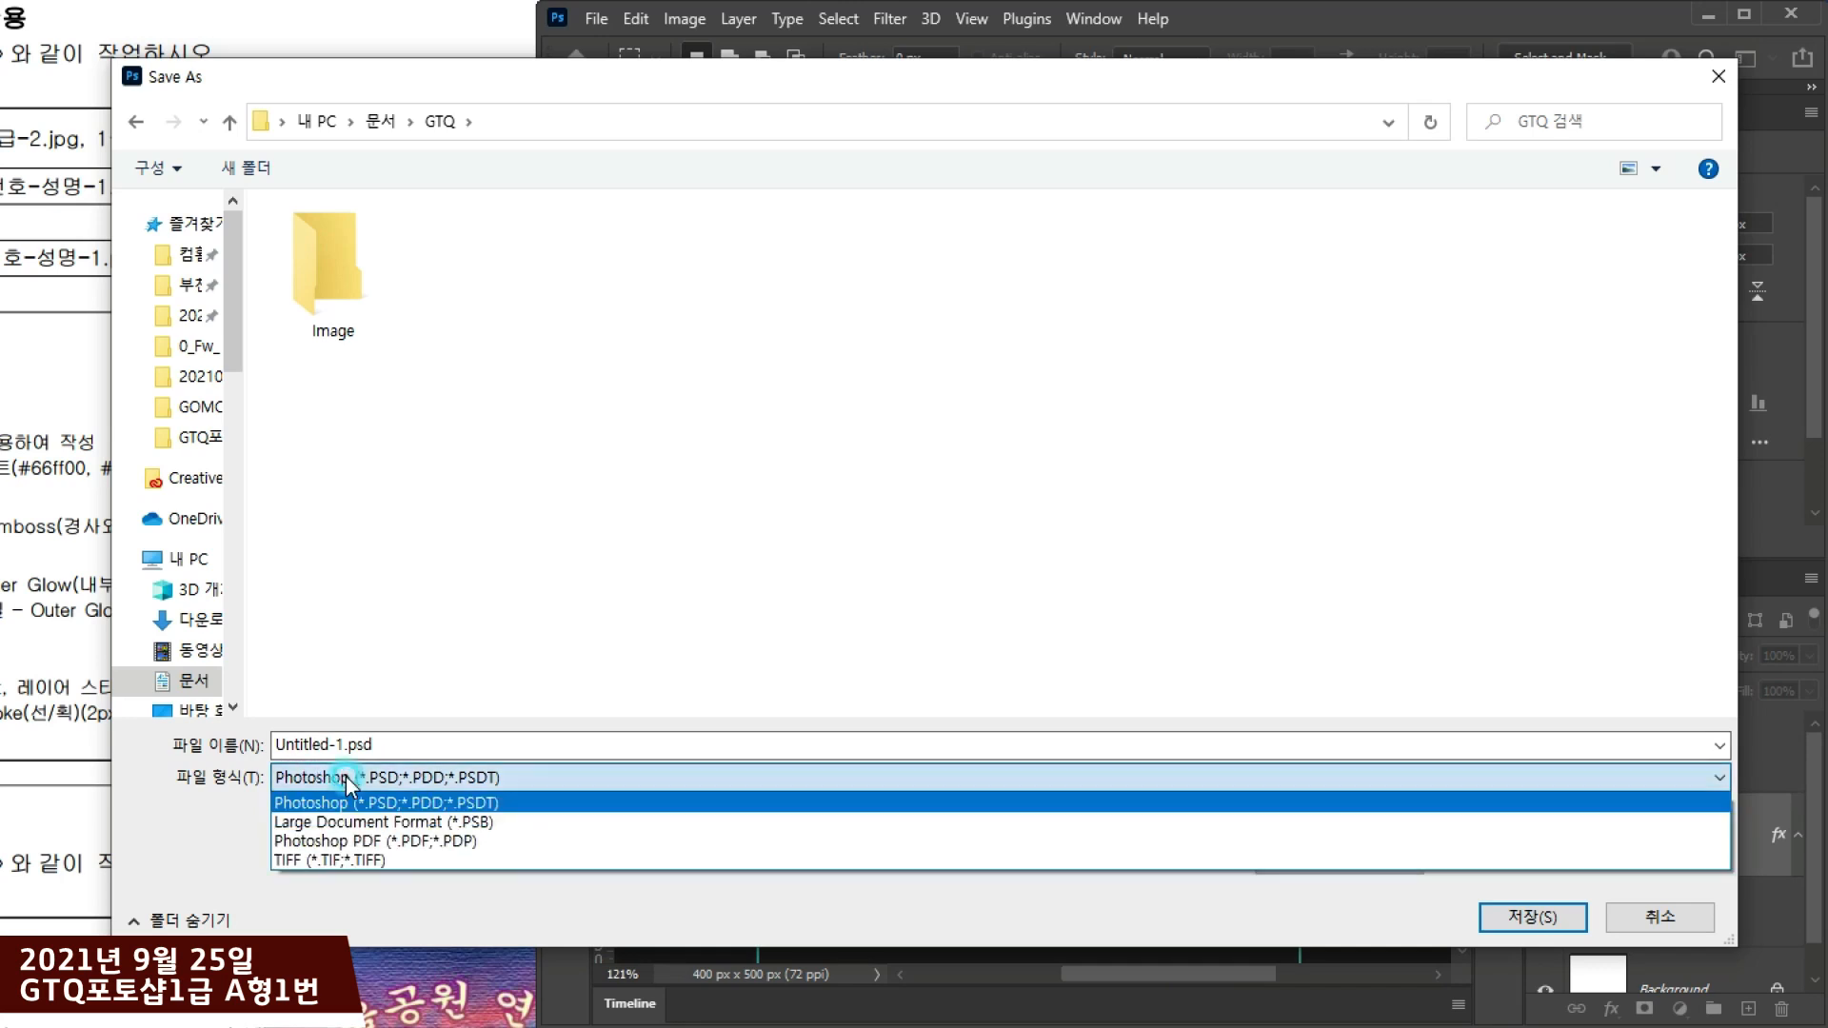
click(380, 624)
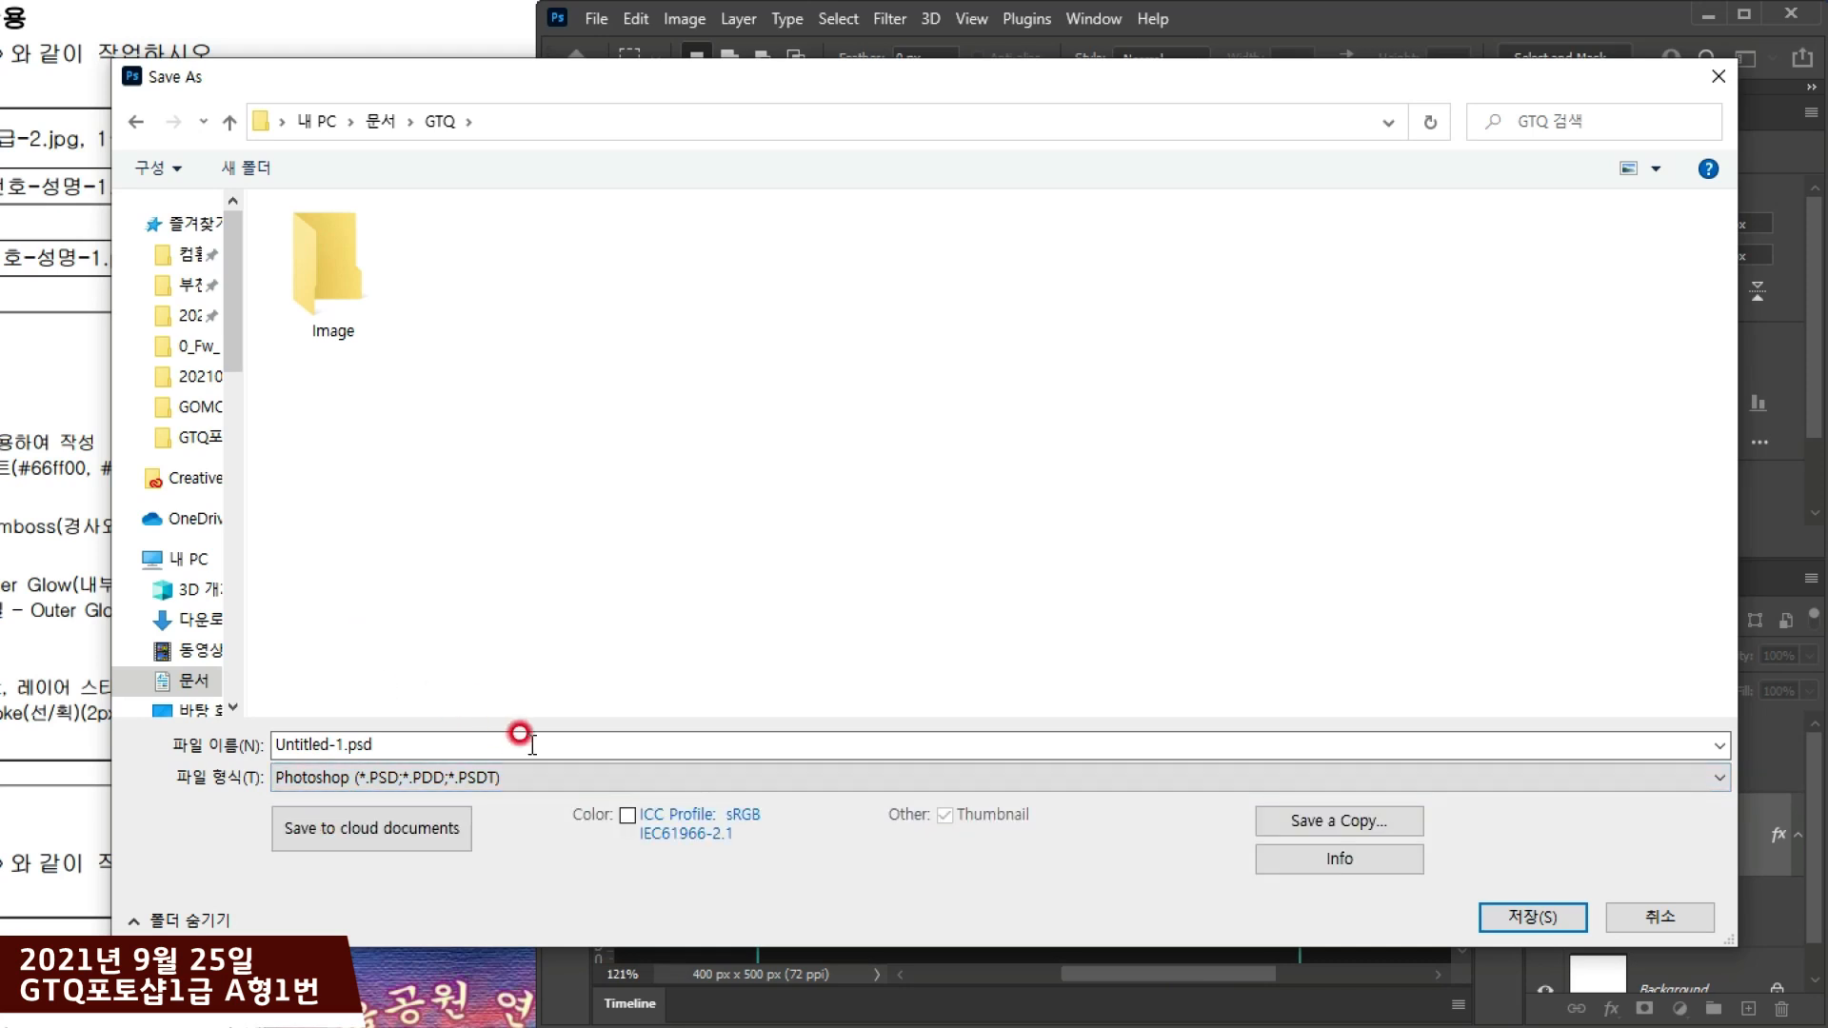
Step: Save a copy of the headphone document in JPEG format as Untitled-1.jpg in the 소스파일 folder
click(1352, 822)
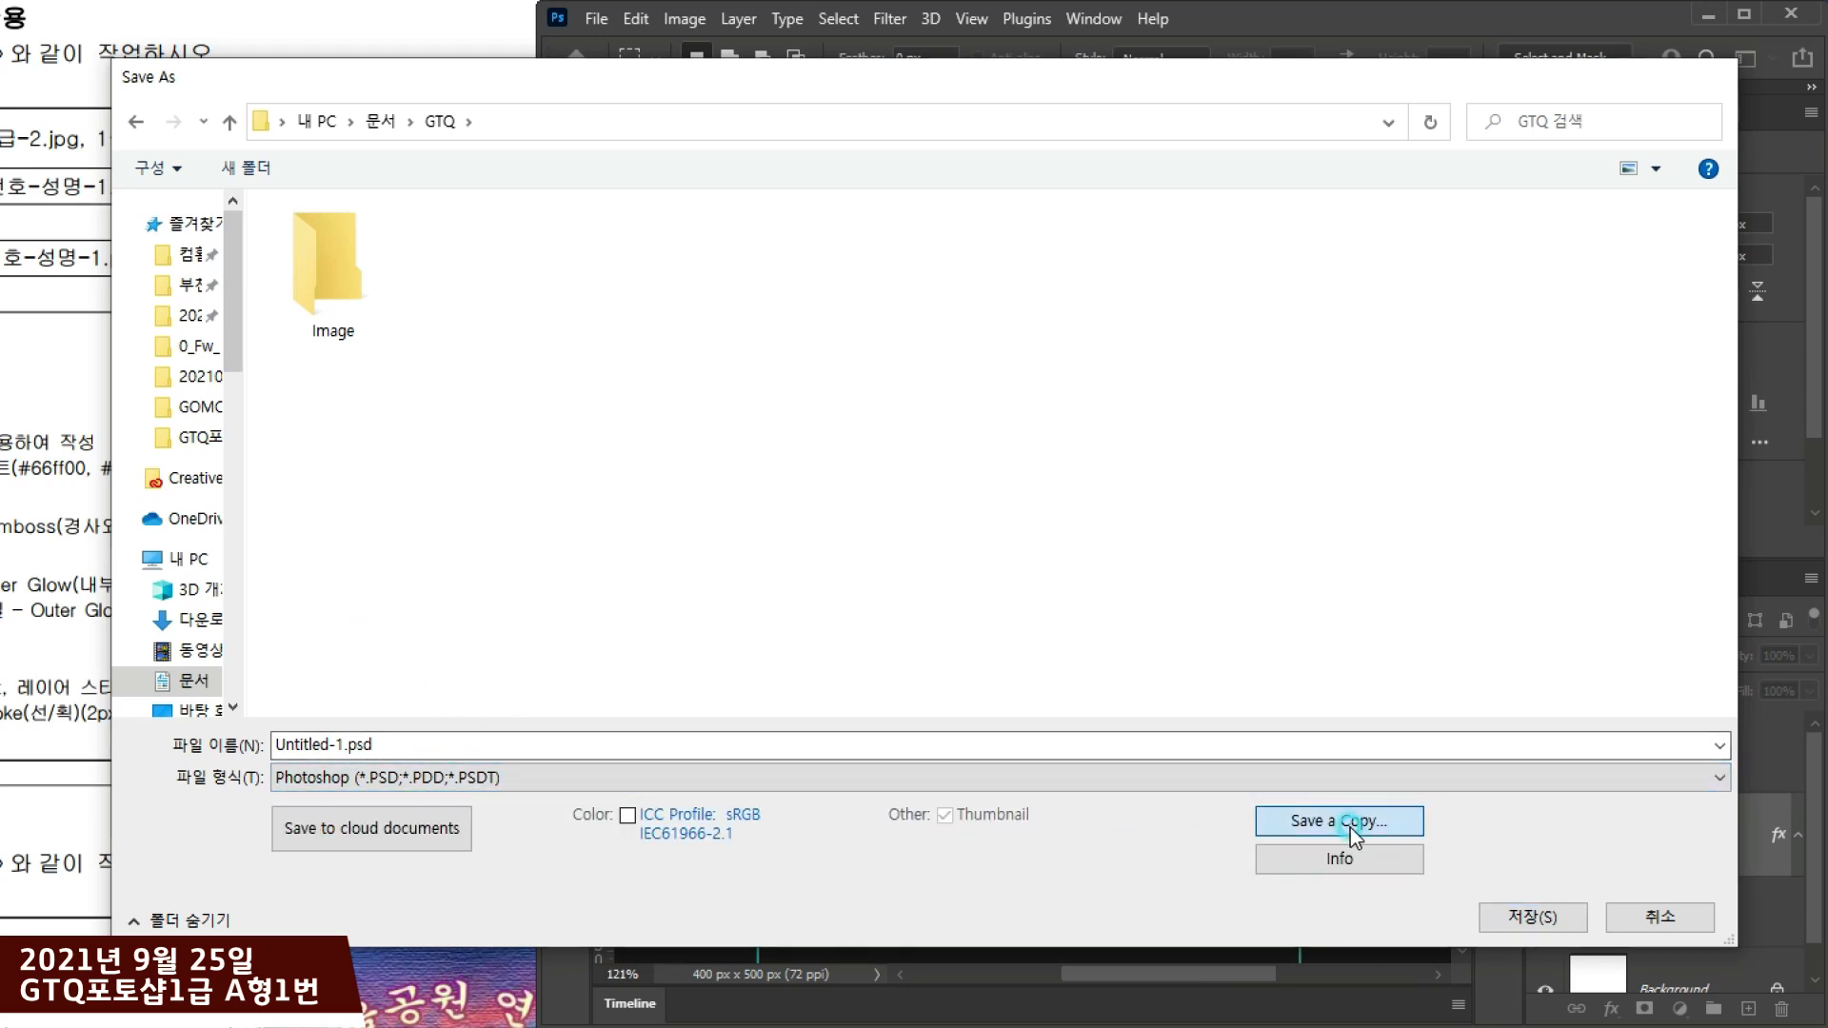
click(366, 775)
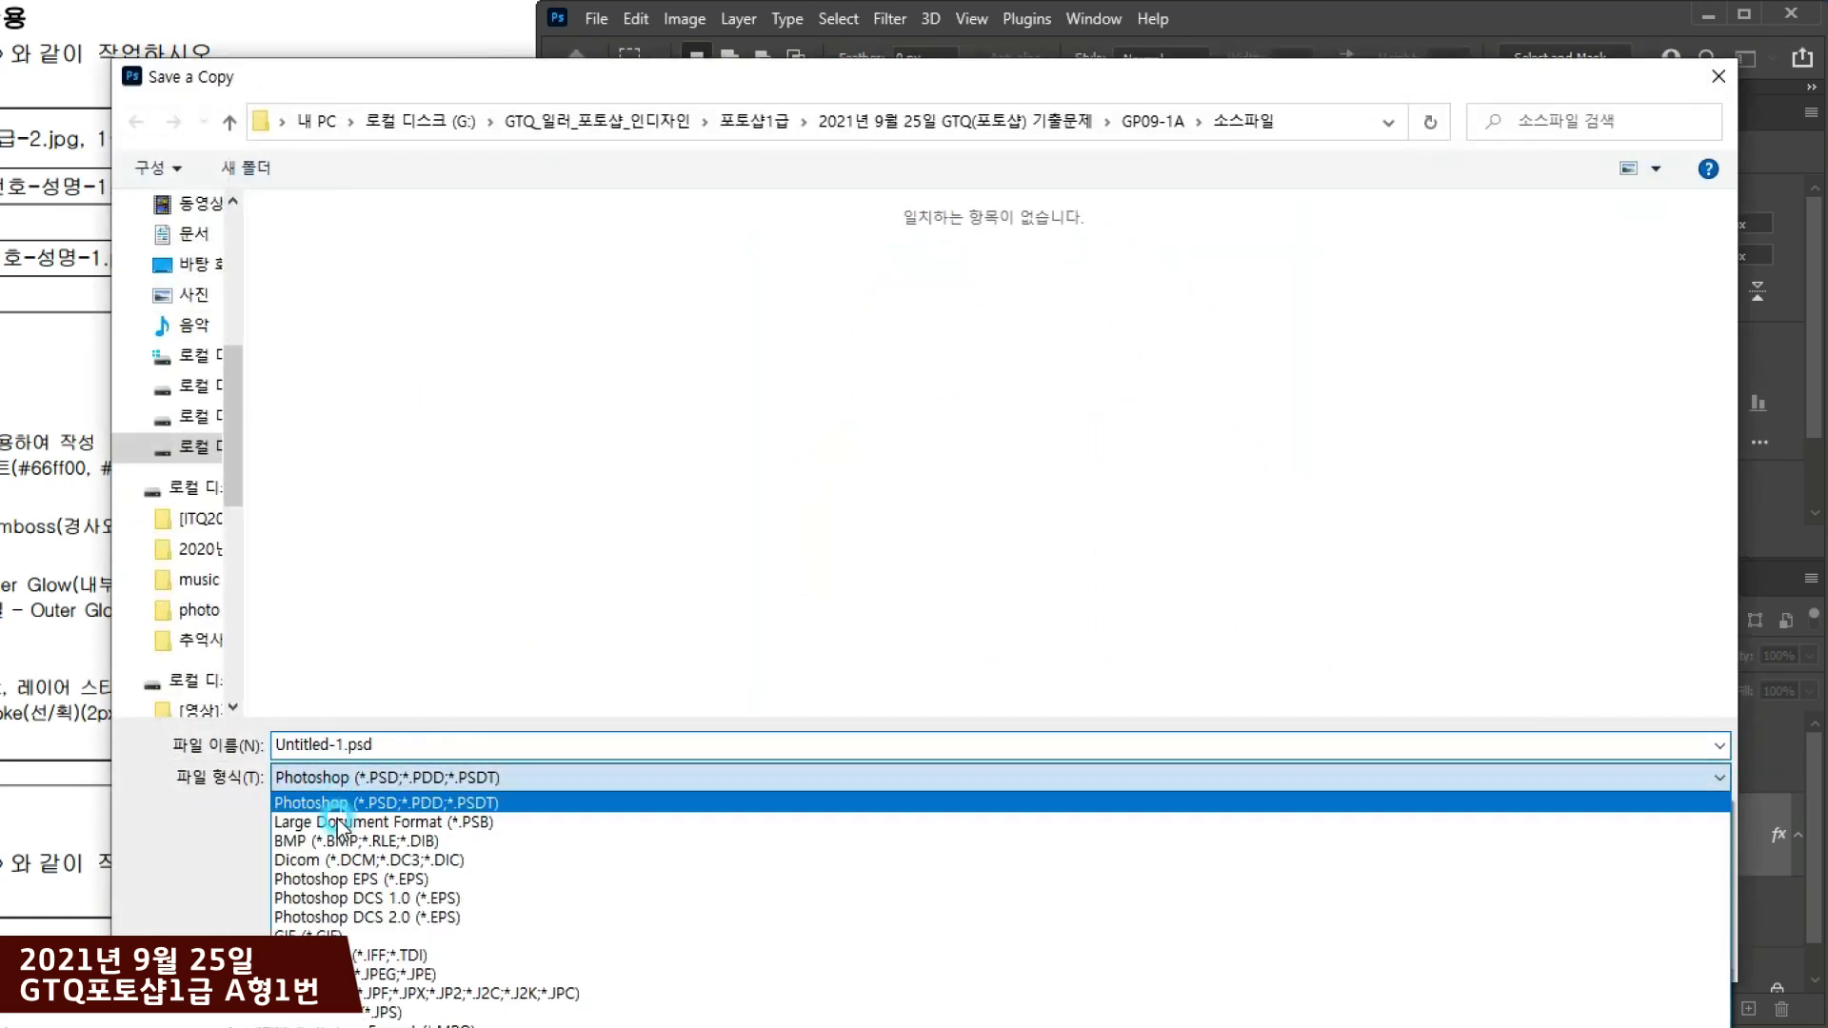
click(380, 973)
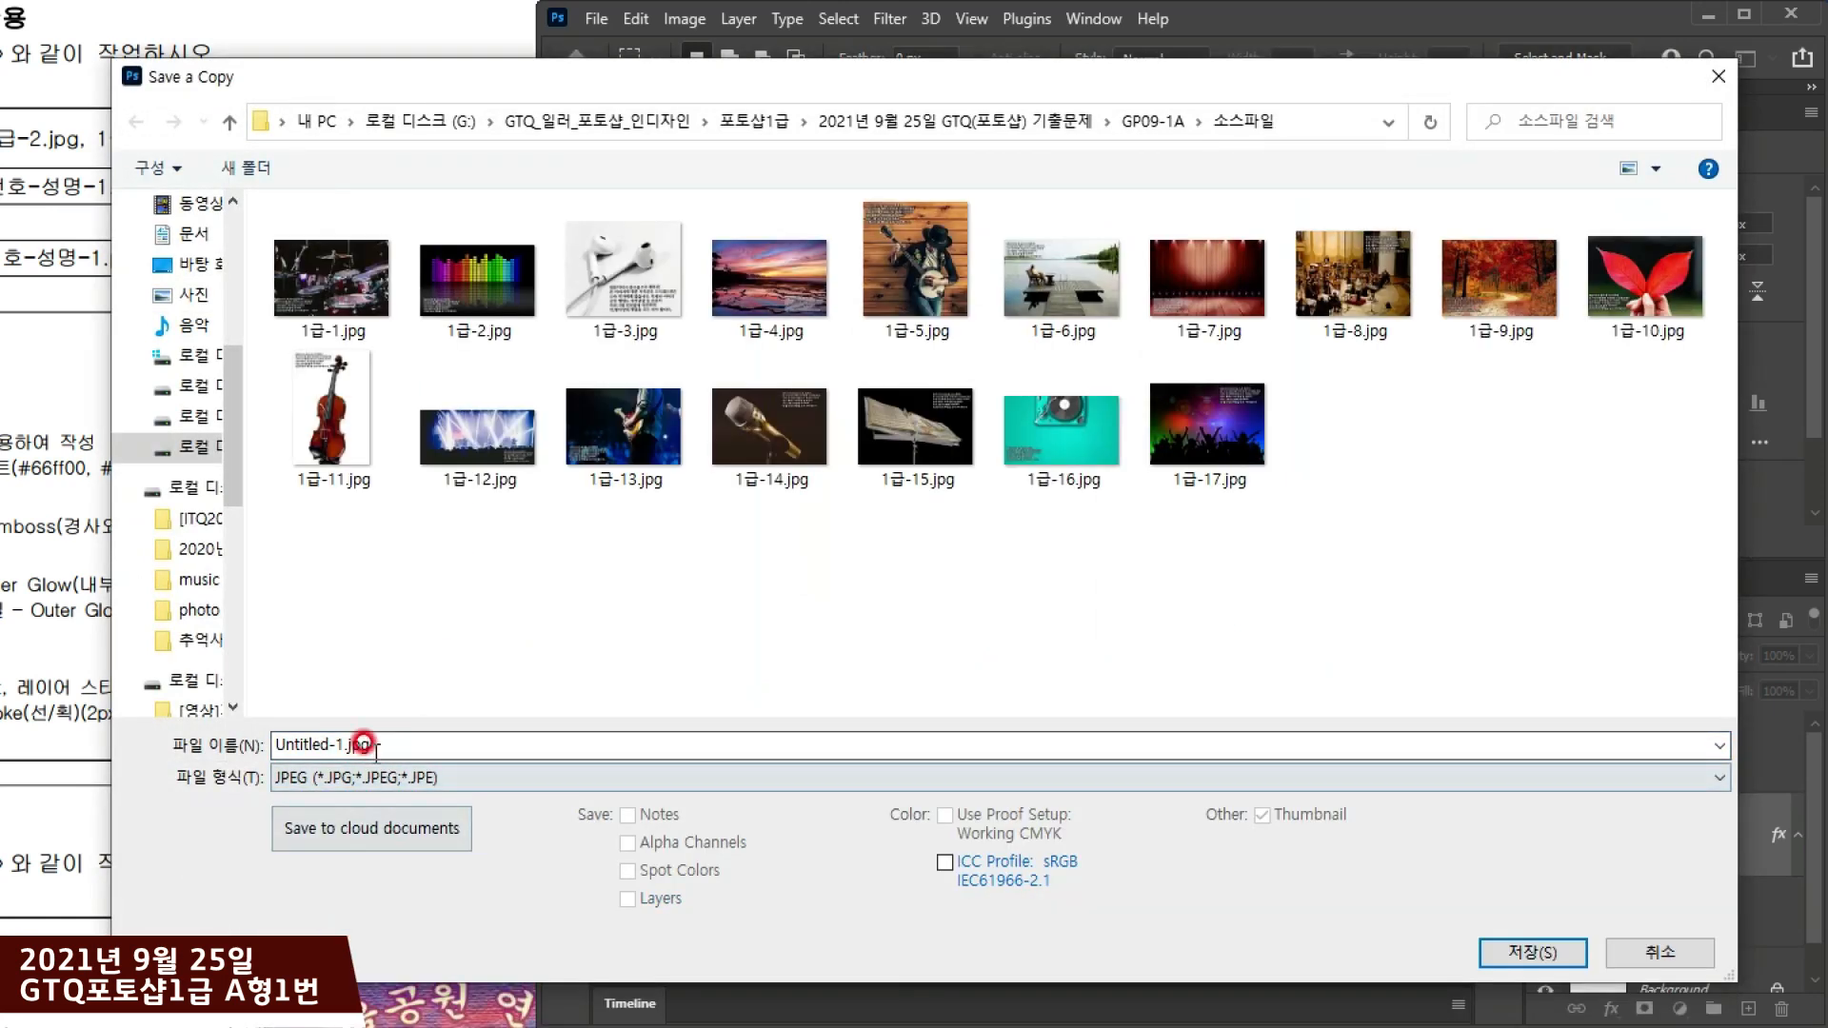
double_click(348, 744)
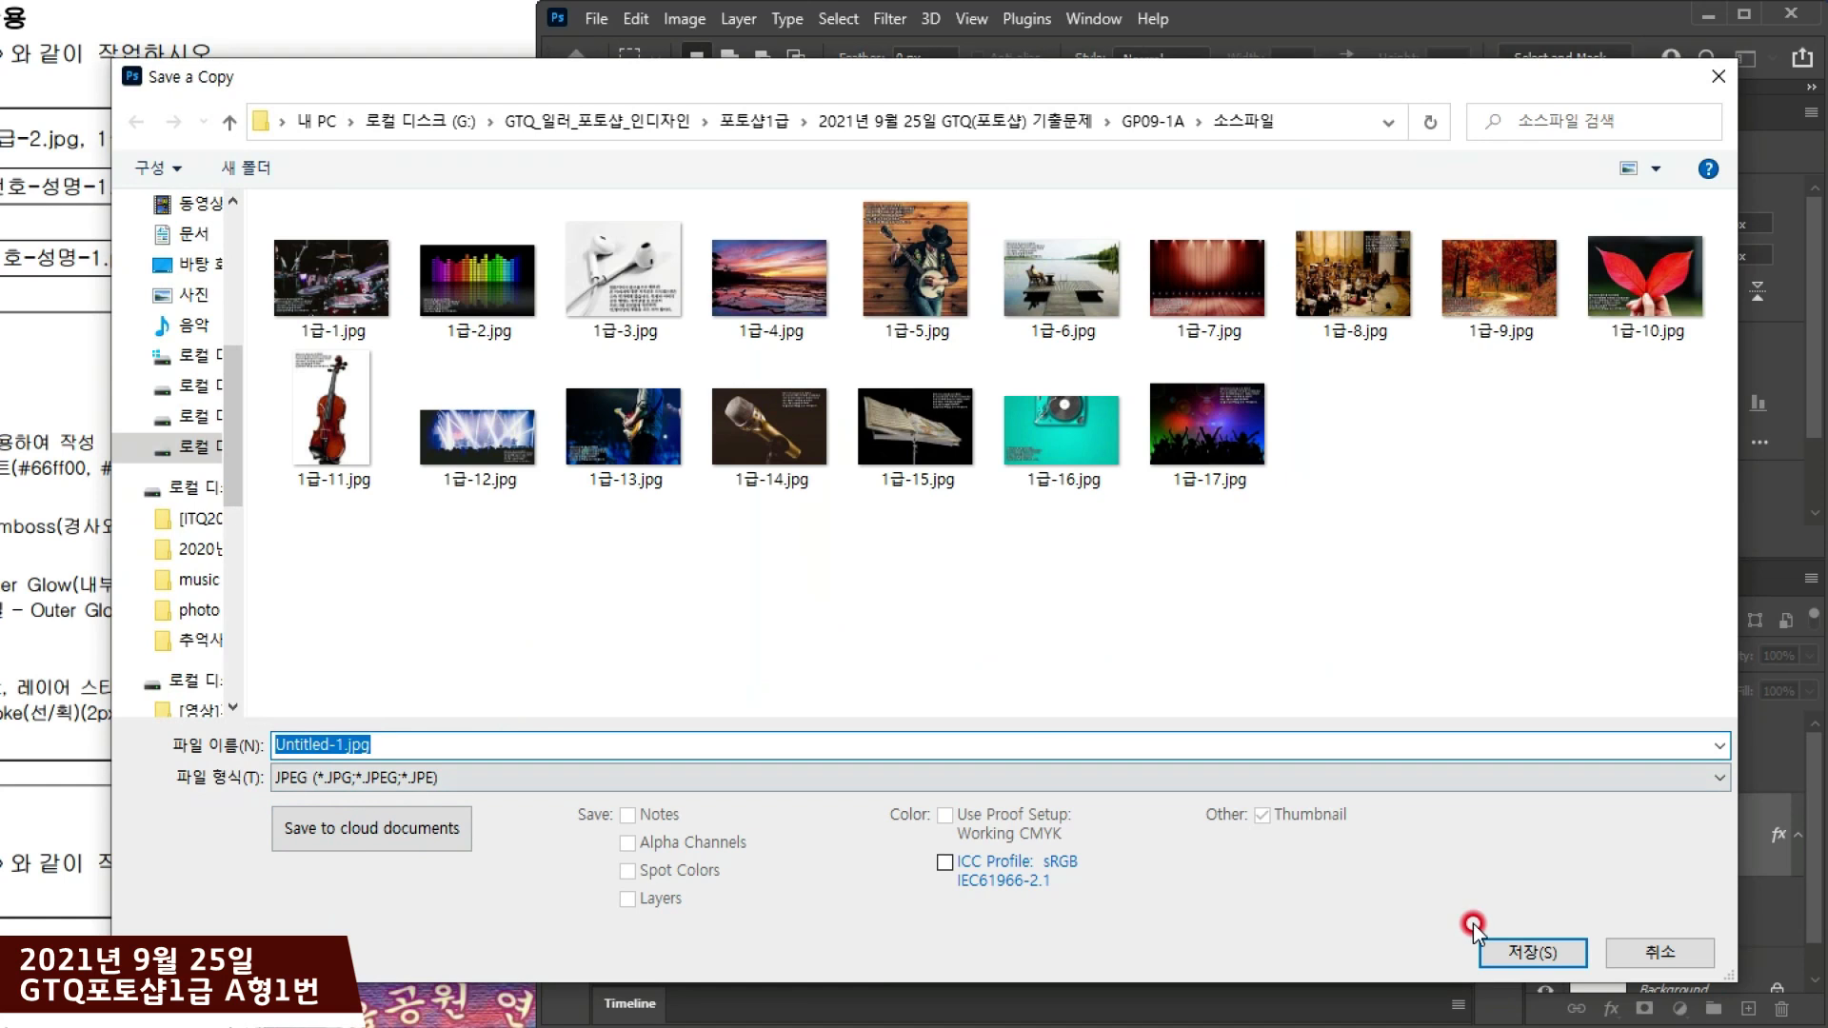
click(1533, 952)
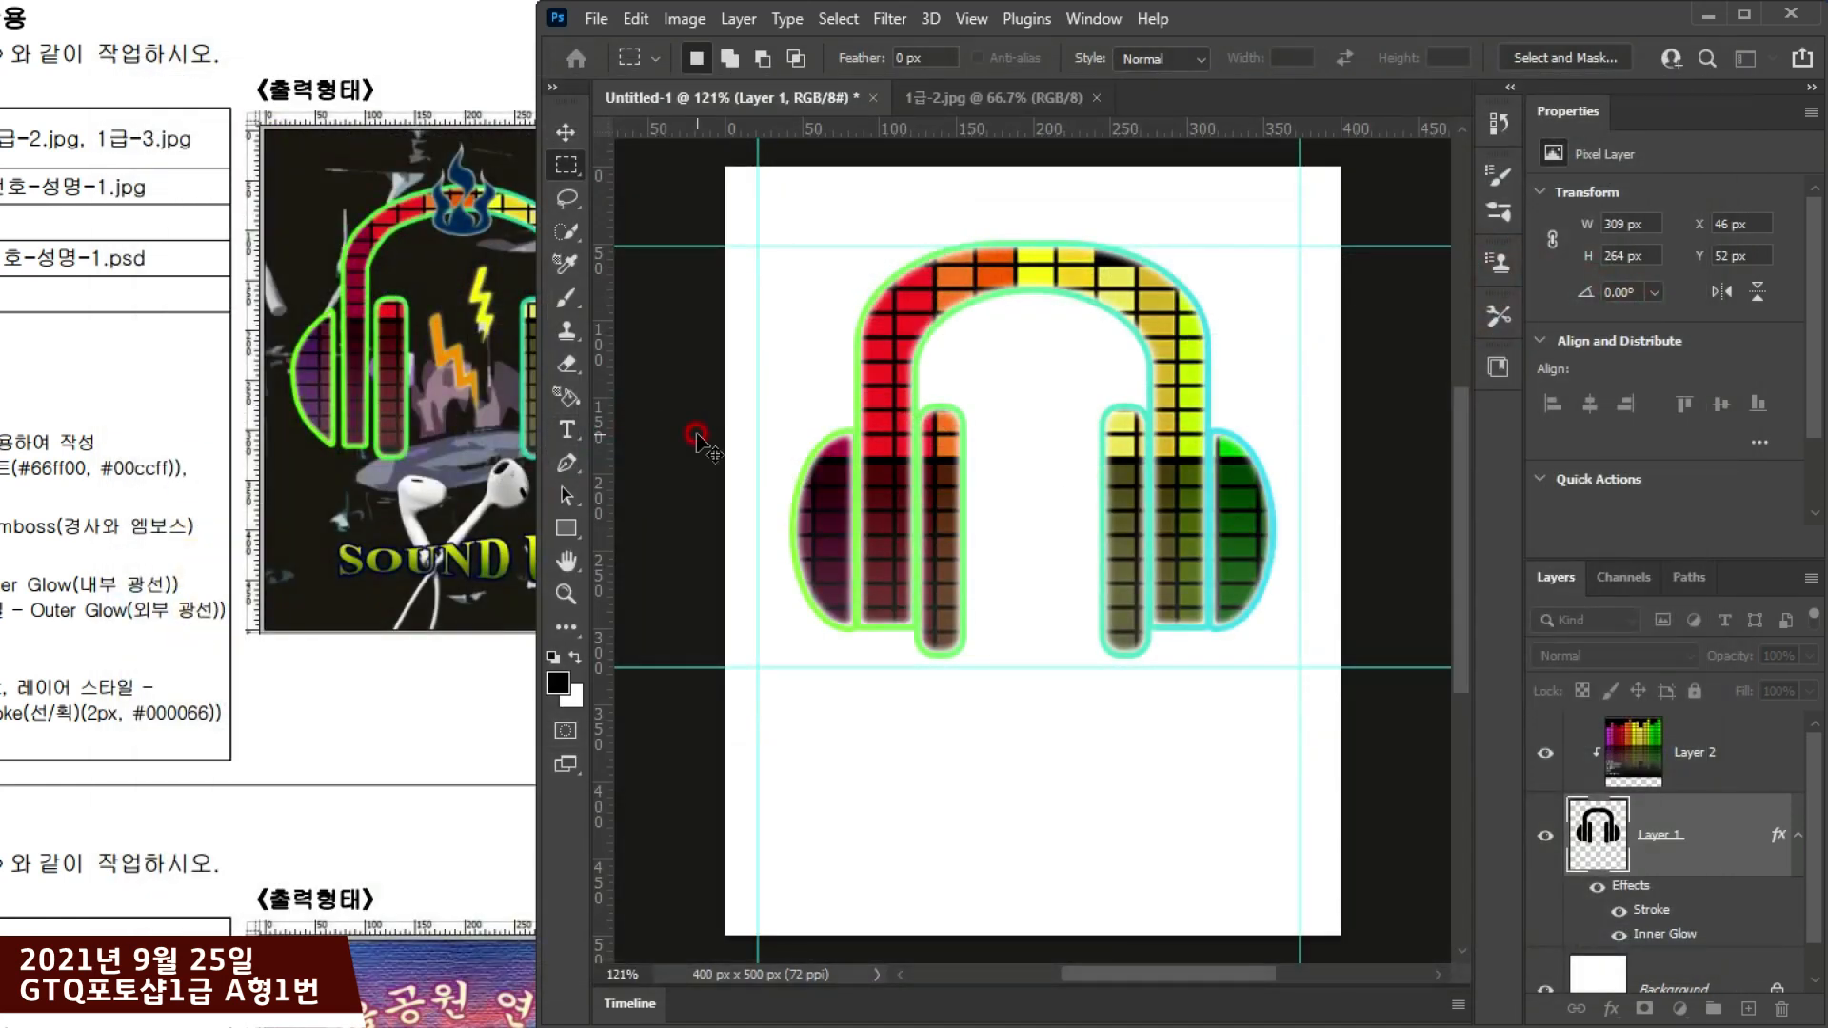
Step: Try the Enable legacy "Save As" option in the File Handling preferences and cancel the preferences
key(i)
key(ctrl+k)
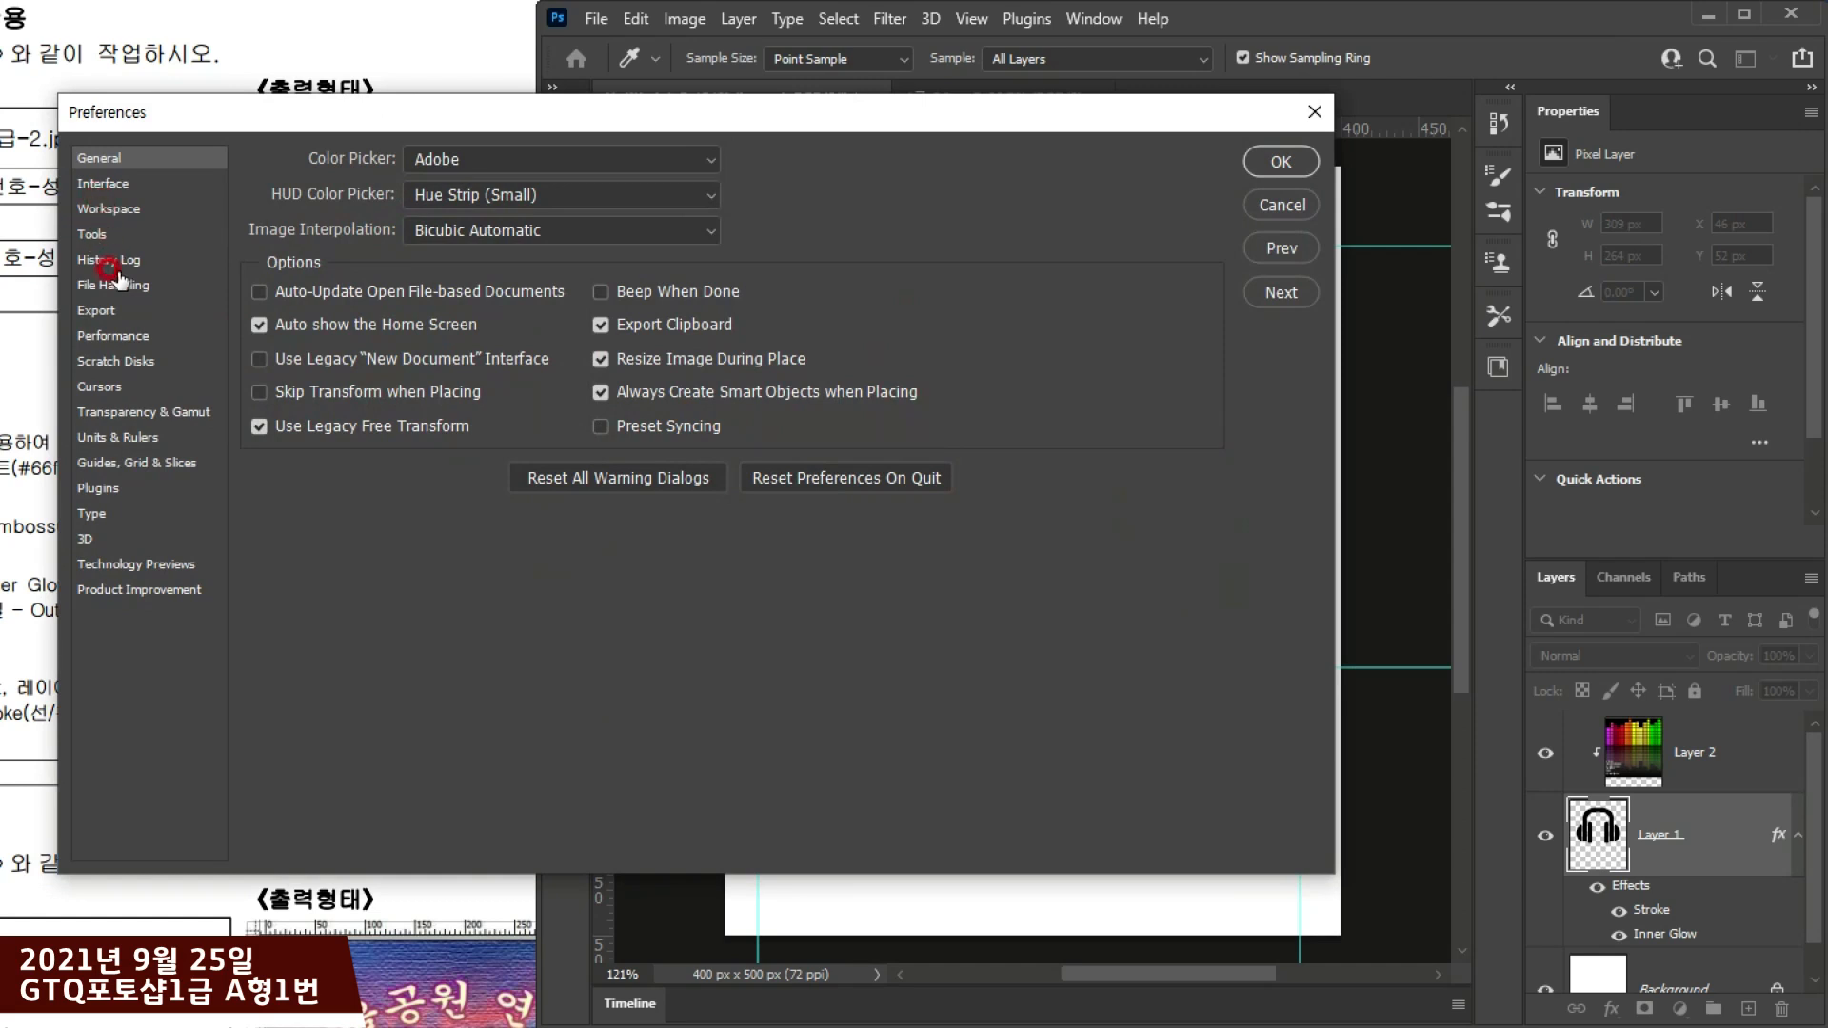
click(106, 285)
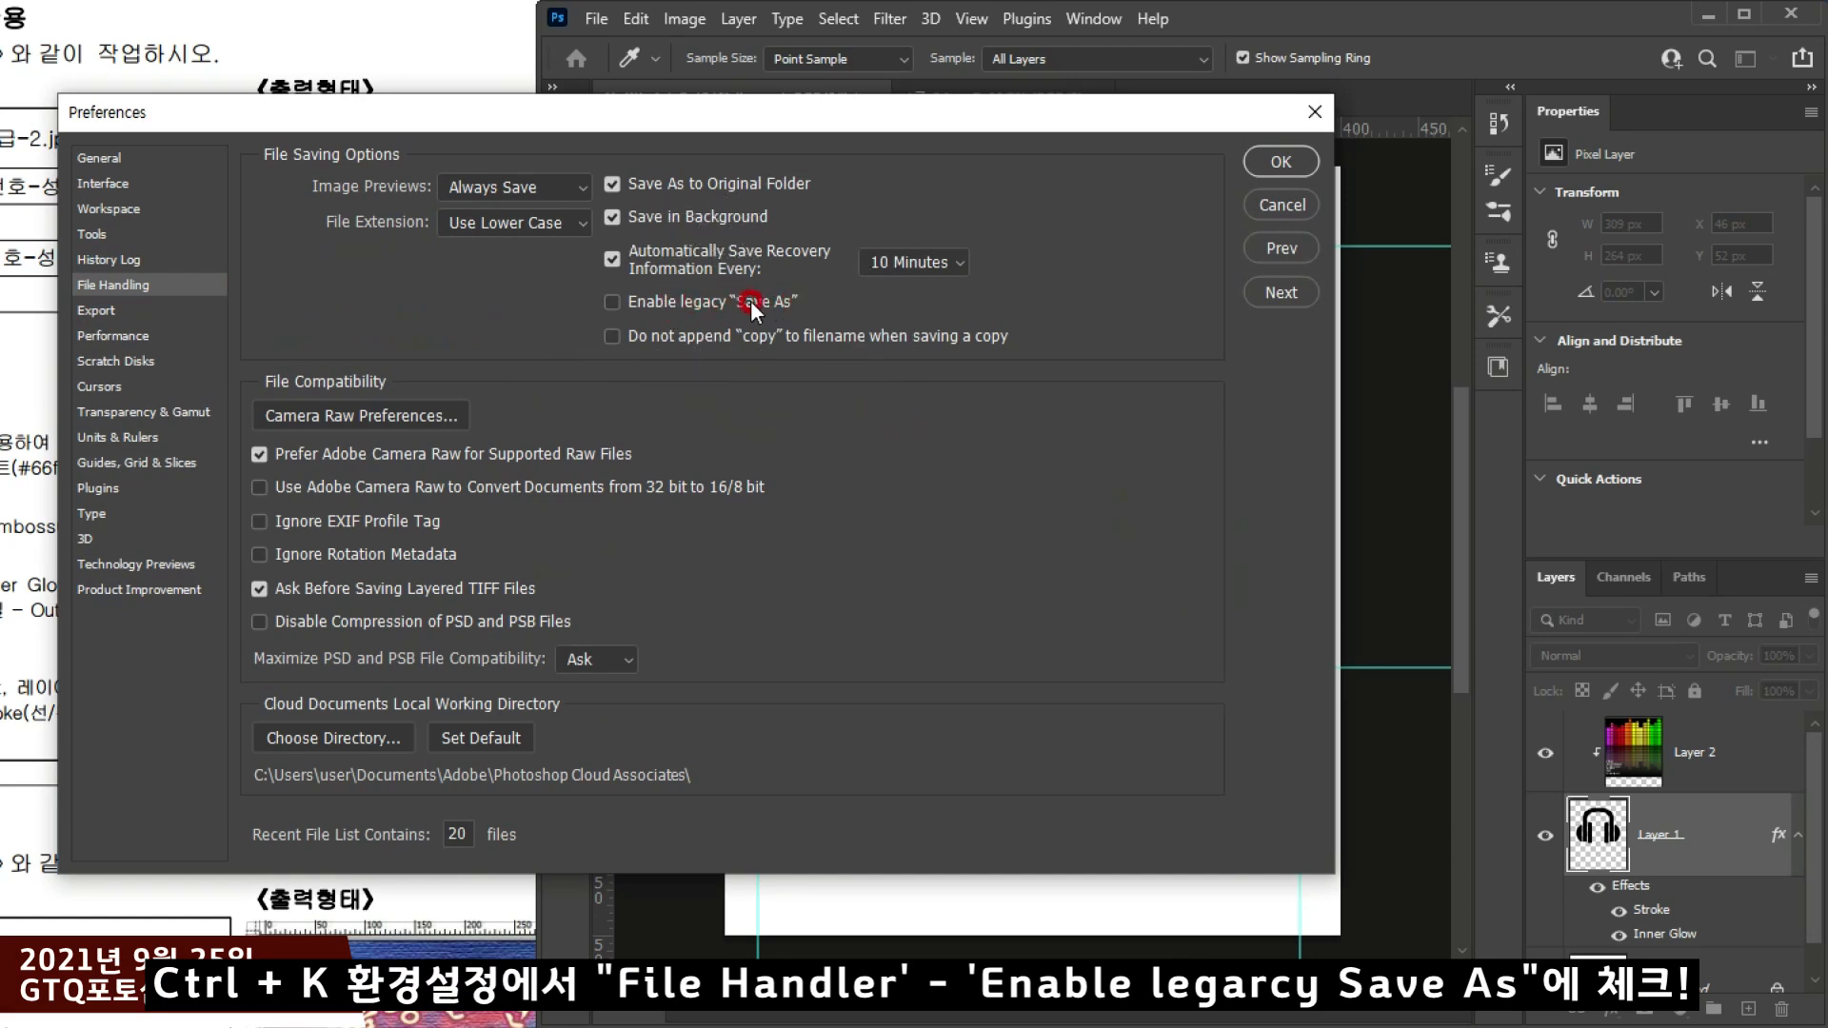
click(612, 301)
click(1281, 210)
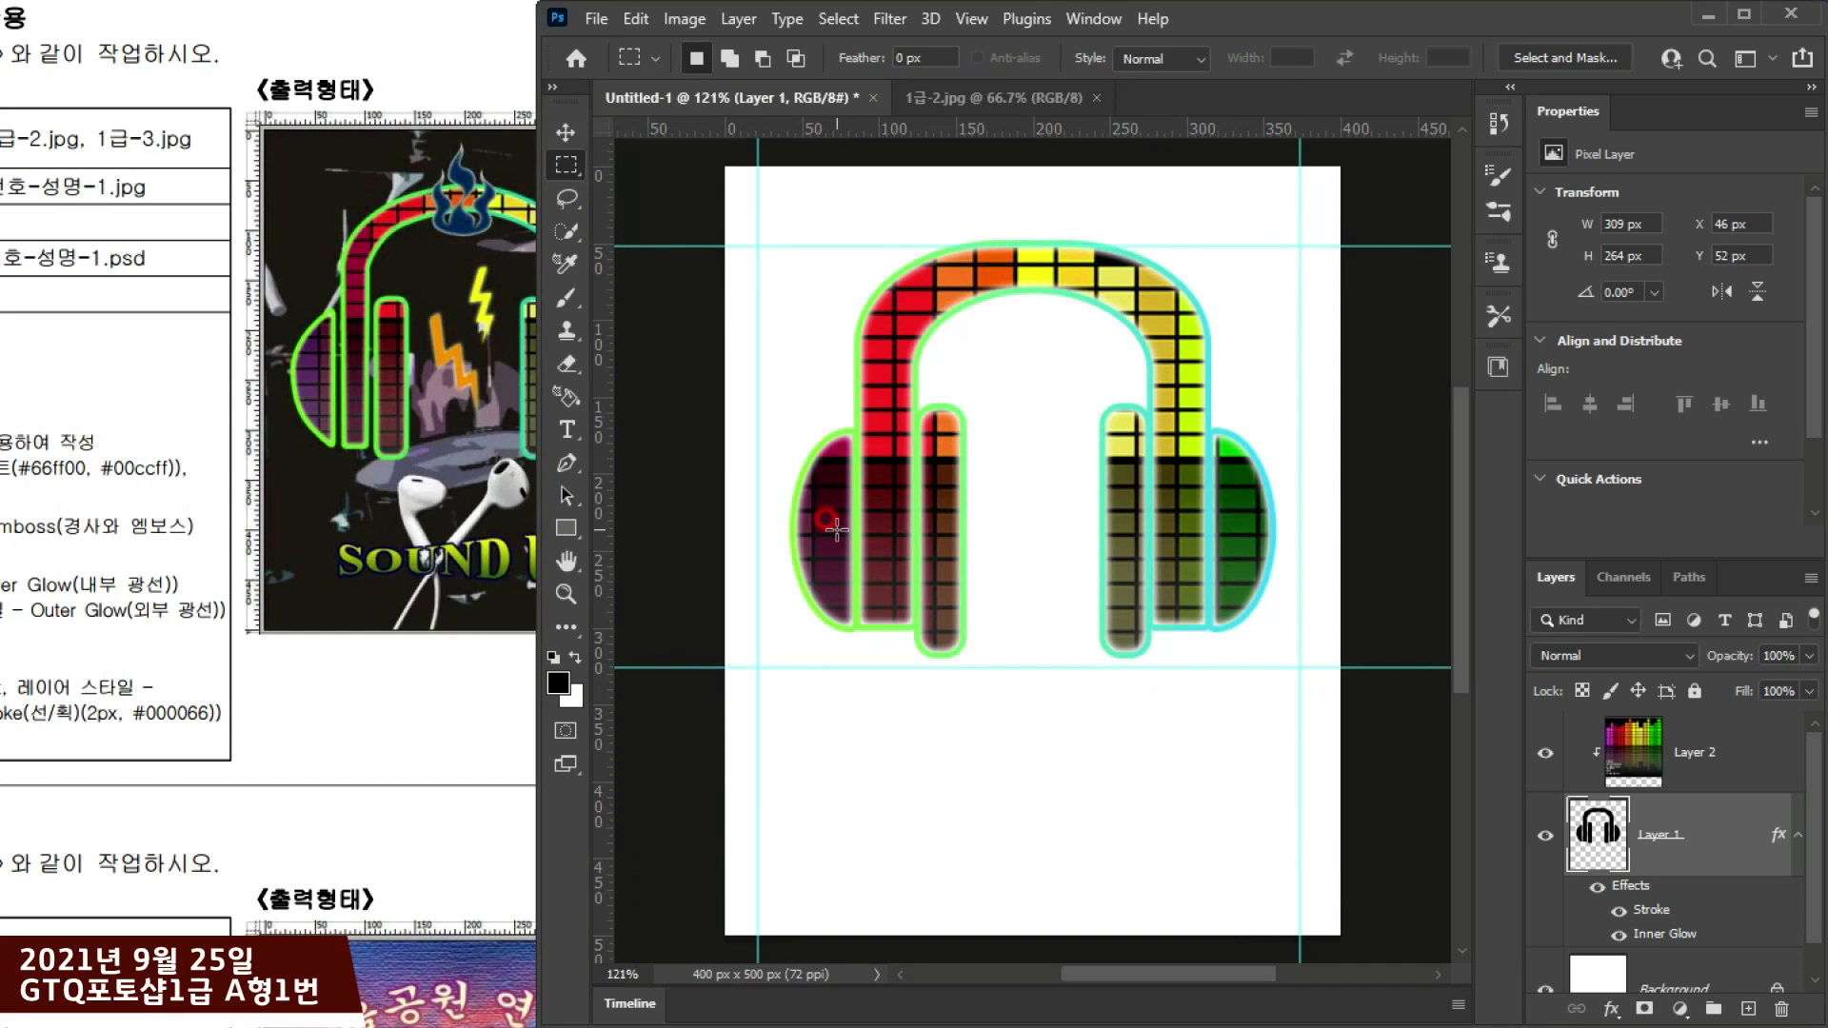
Step: Start a Save for Web (Legacy) export of the headphone document with JPEG as the file format
click(596, 19)
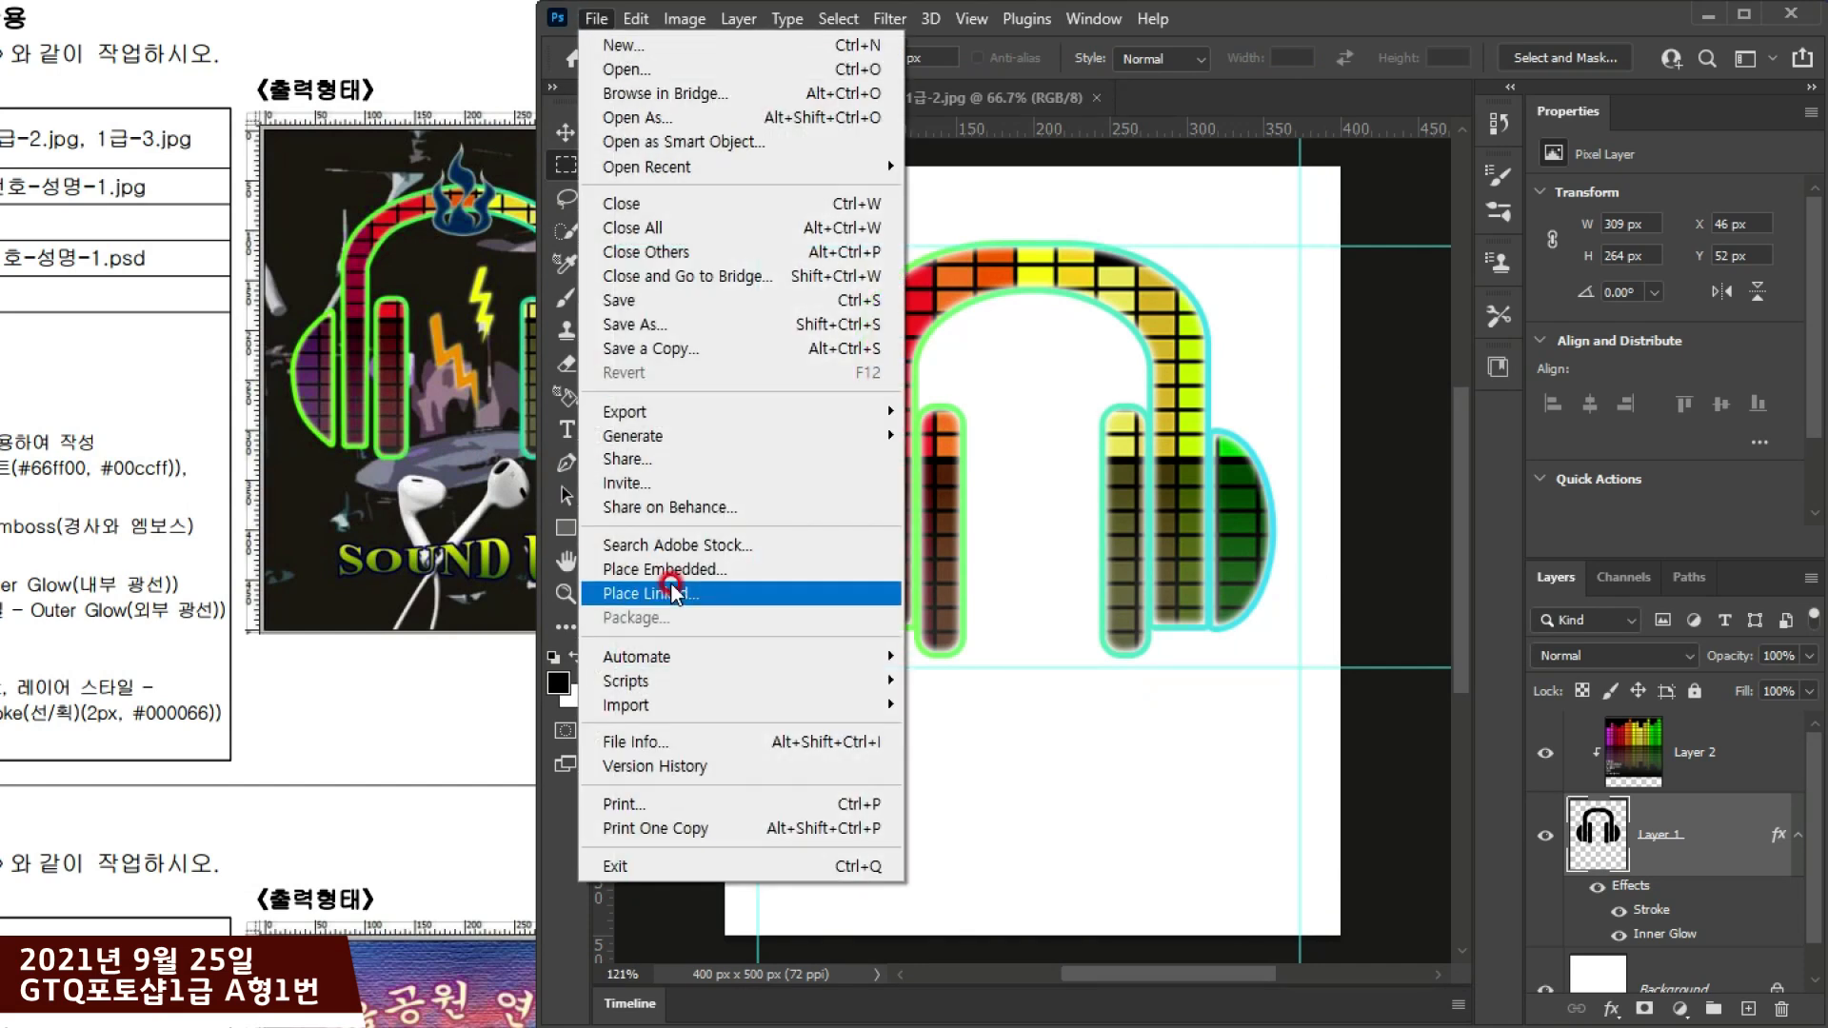
click(733, 411)
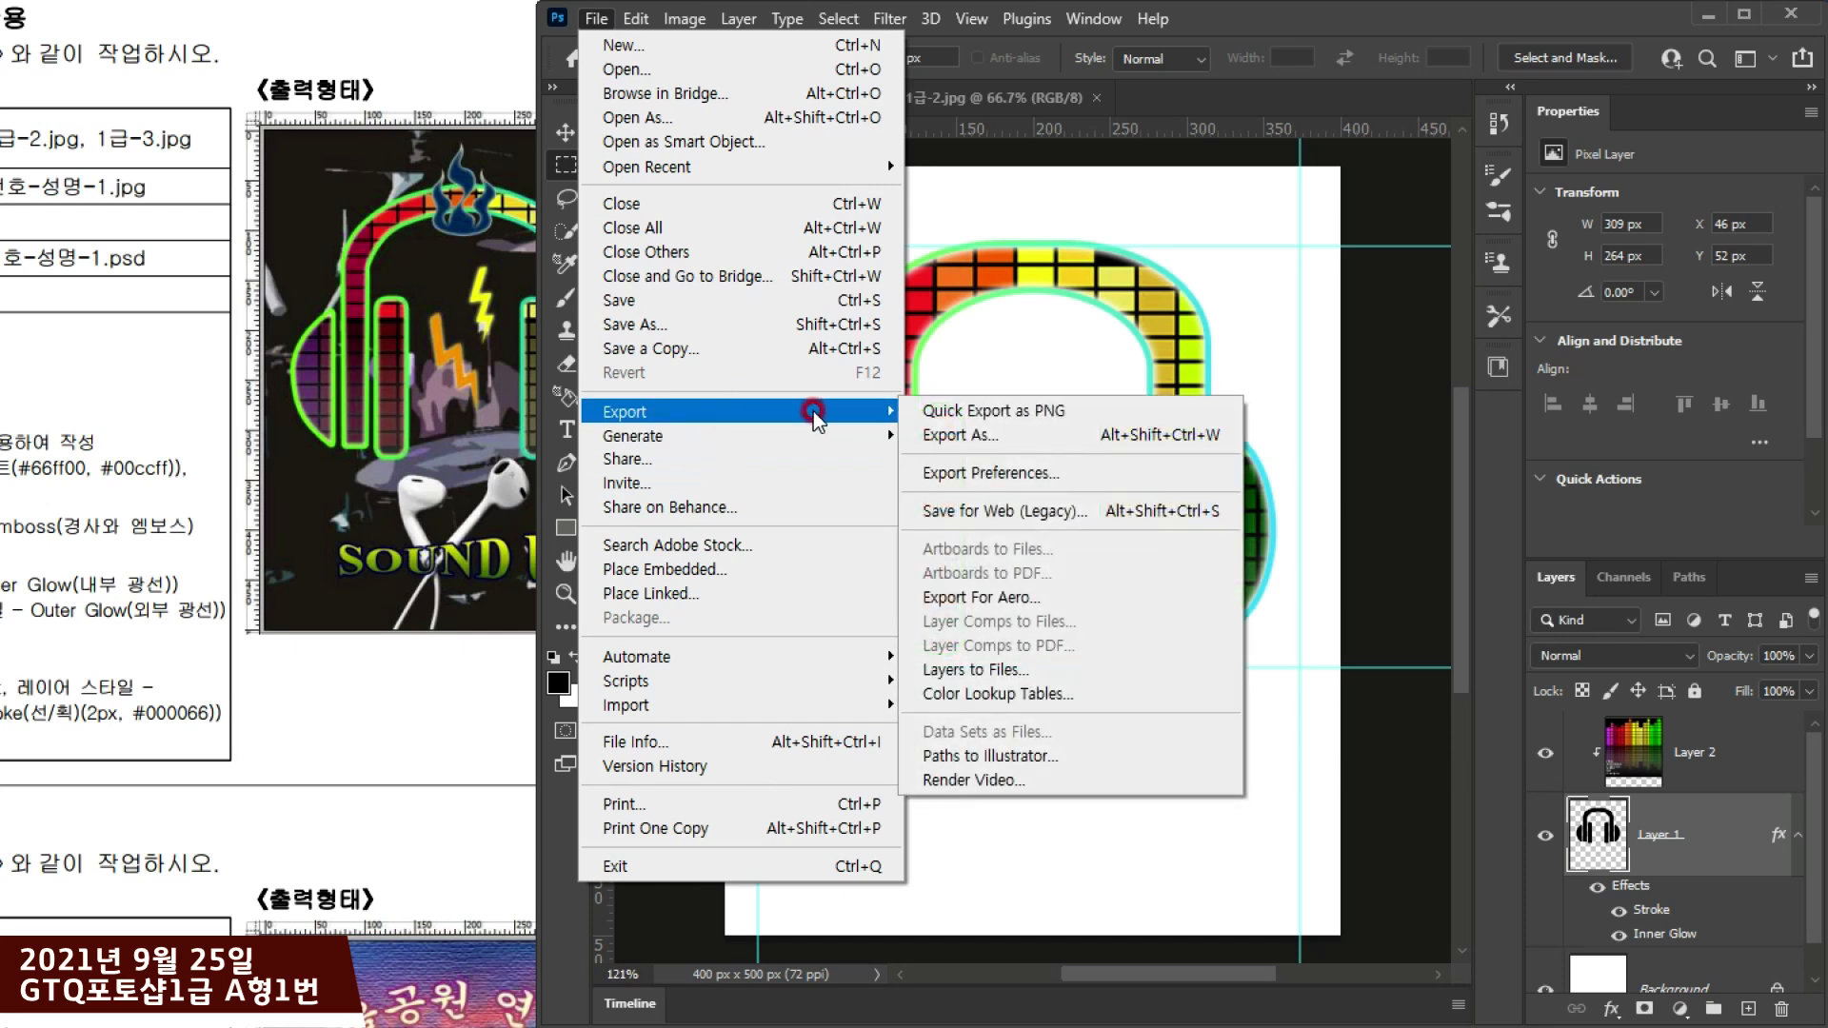
click(994, 513)
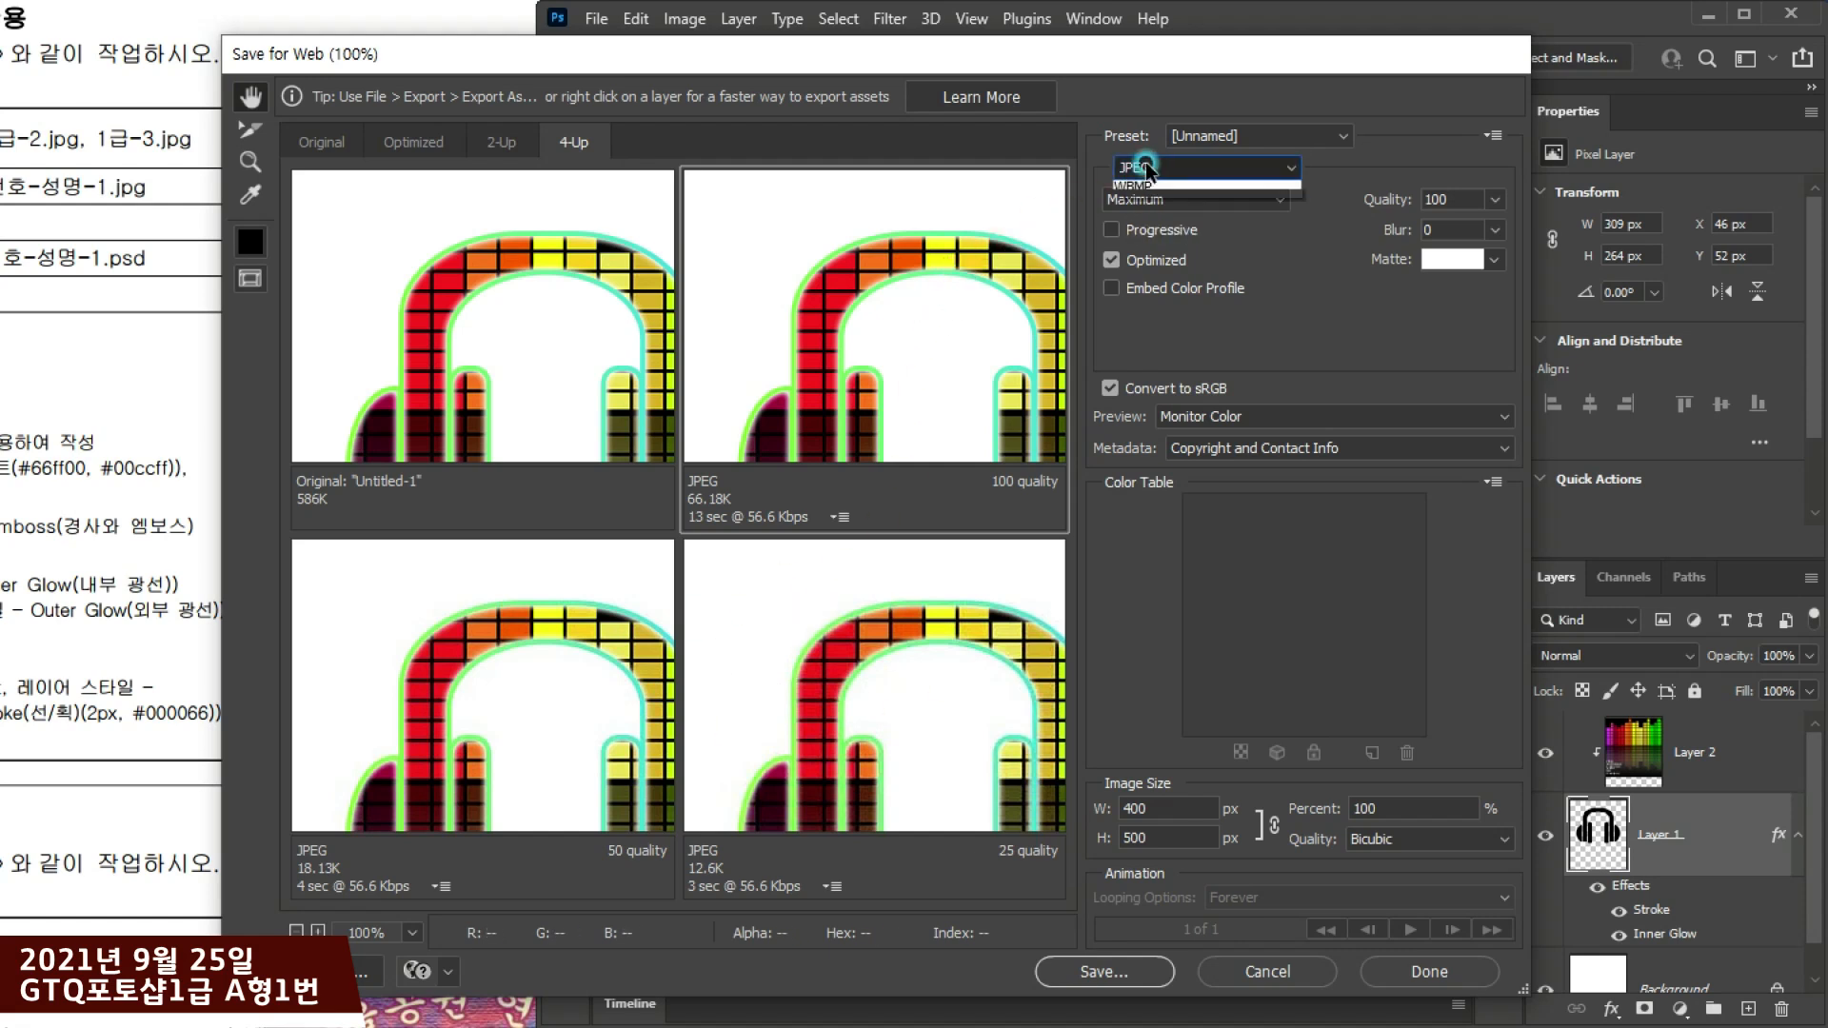
click(1142, 167)
click(1141, 211)
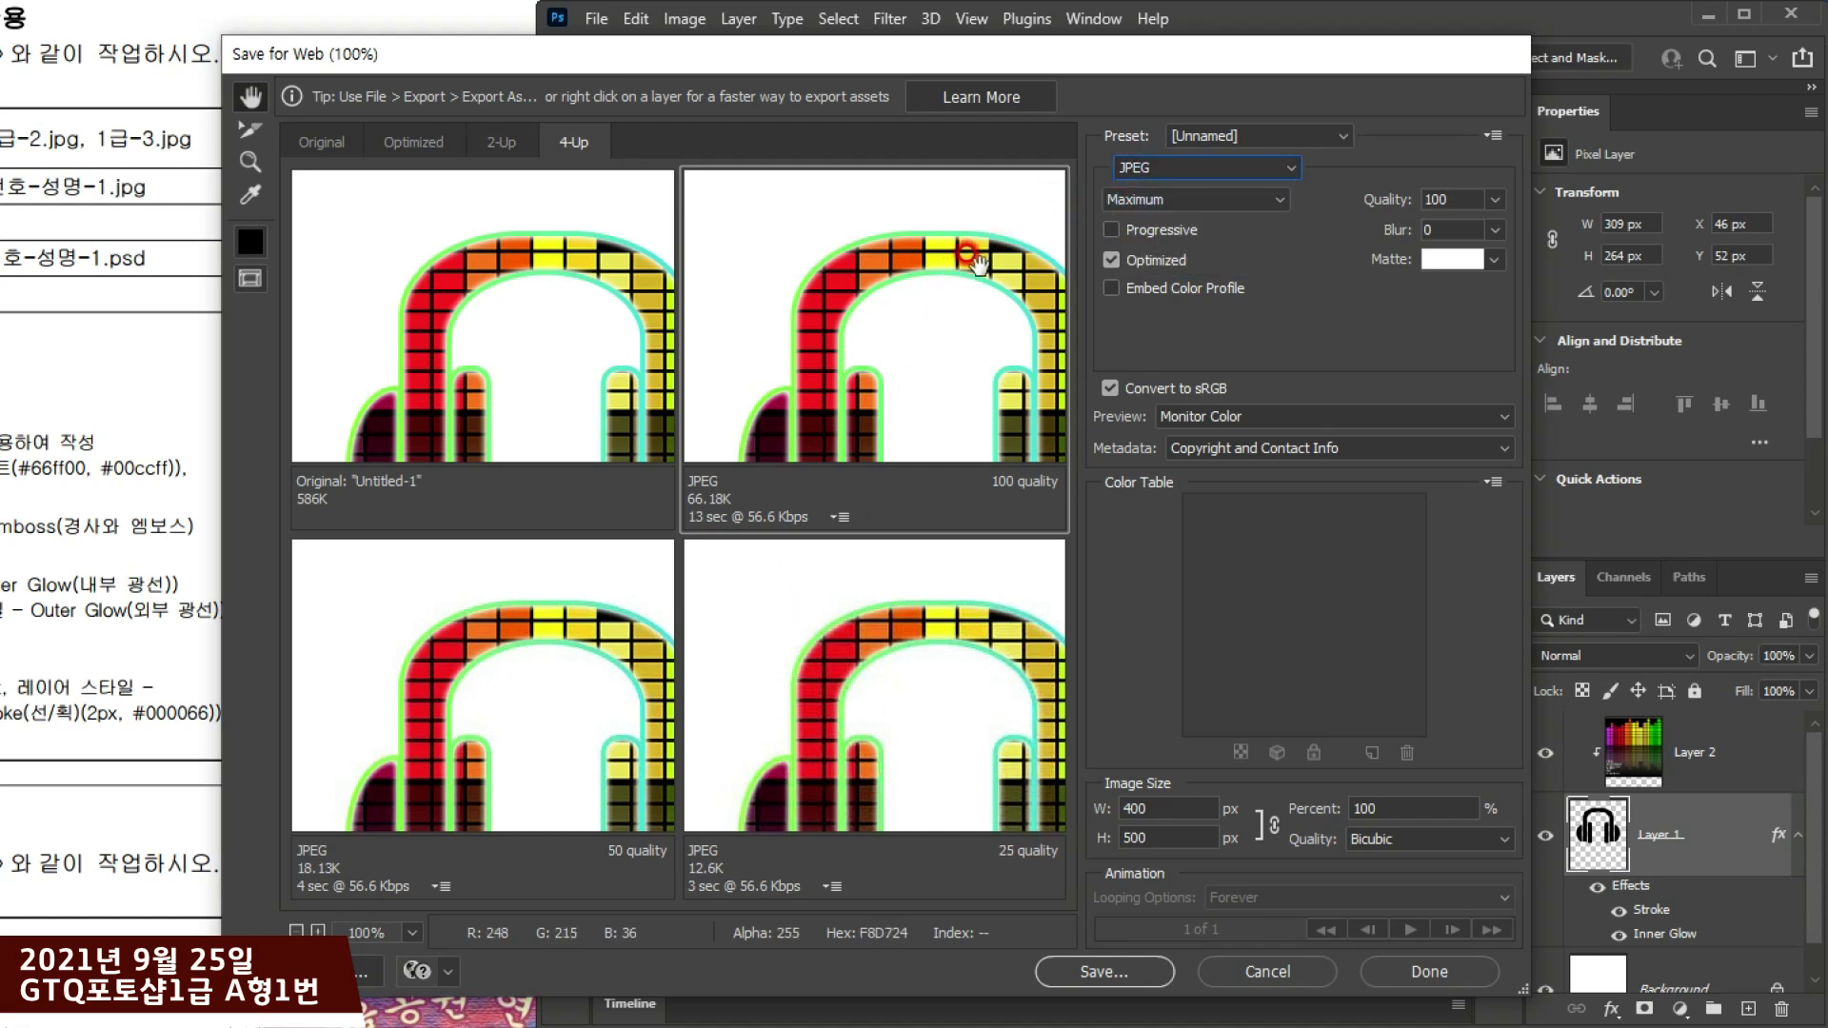
drag(871, 289, 835, 252)
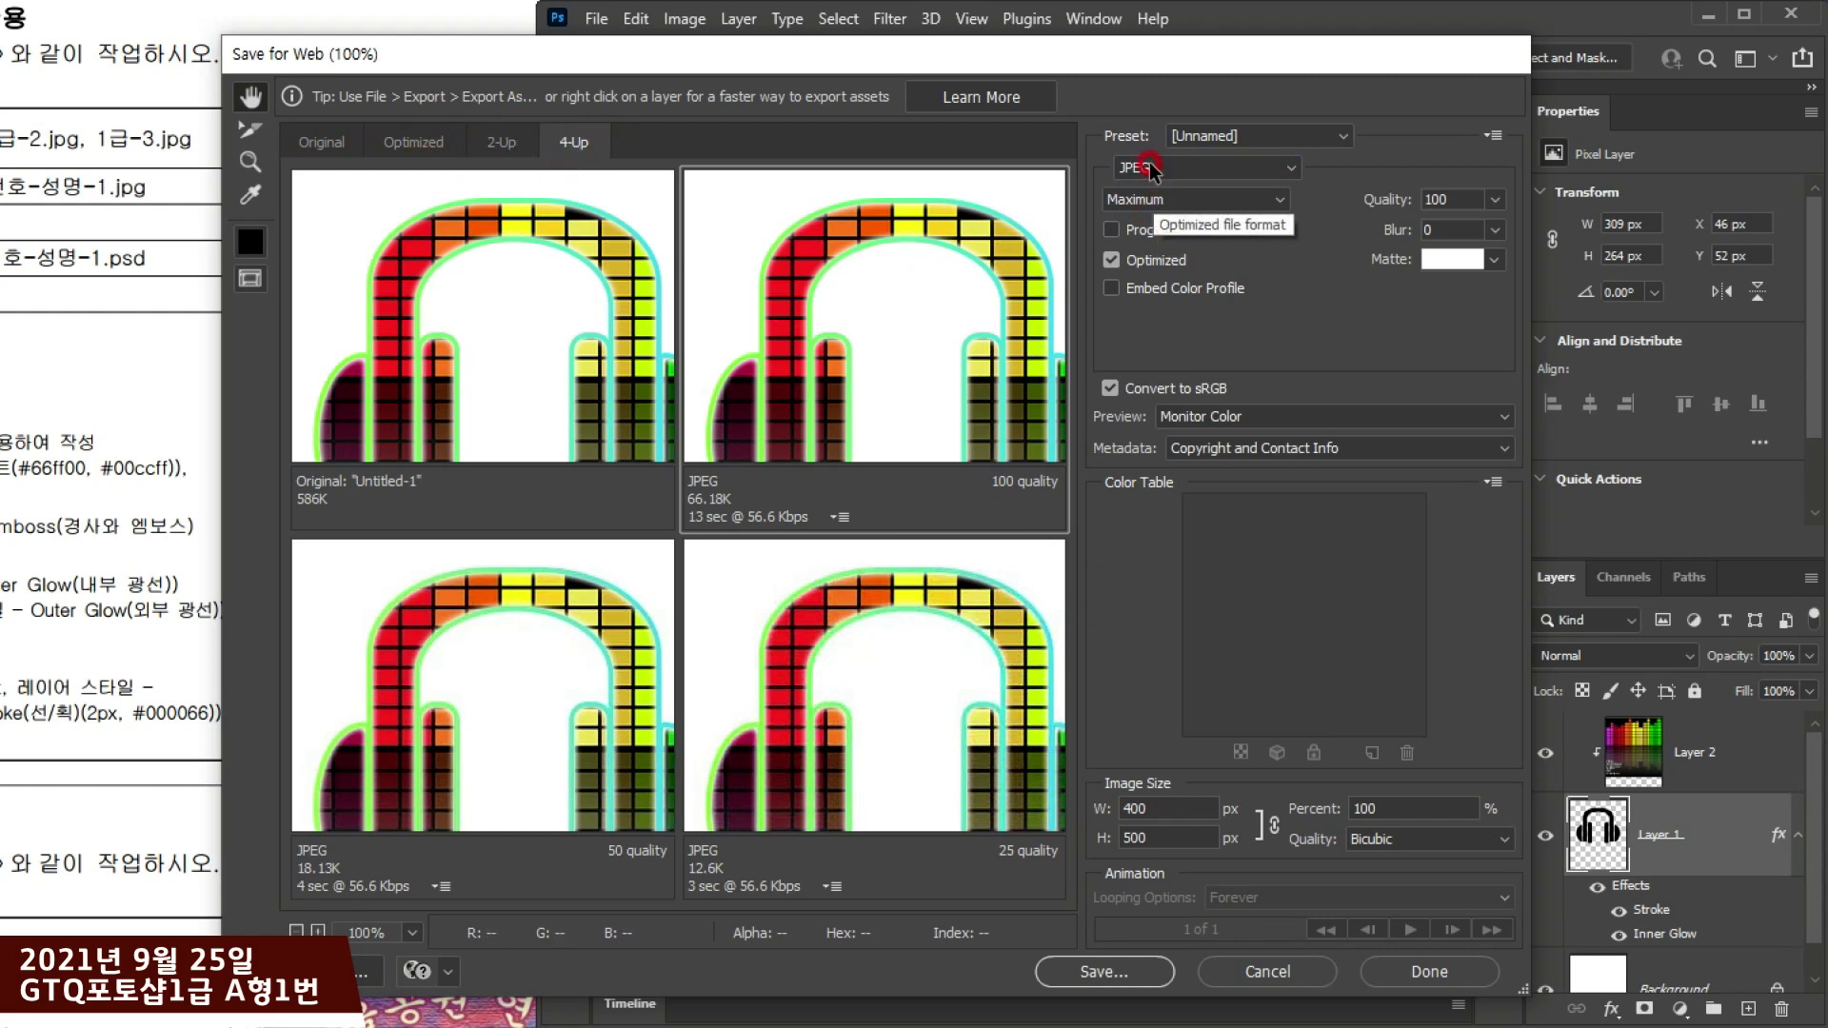
Step: Set the JPEG export quality to High and cancel the Save for Web export
click(1190, 200)
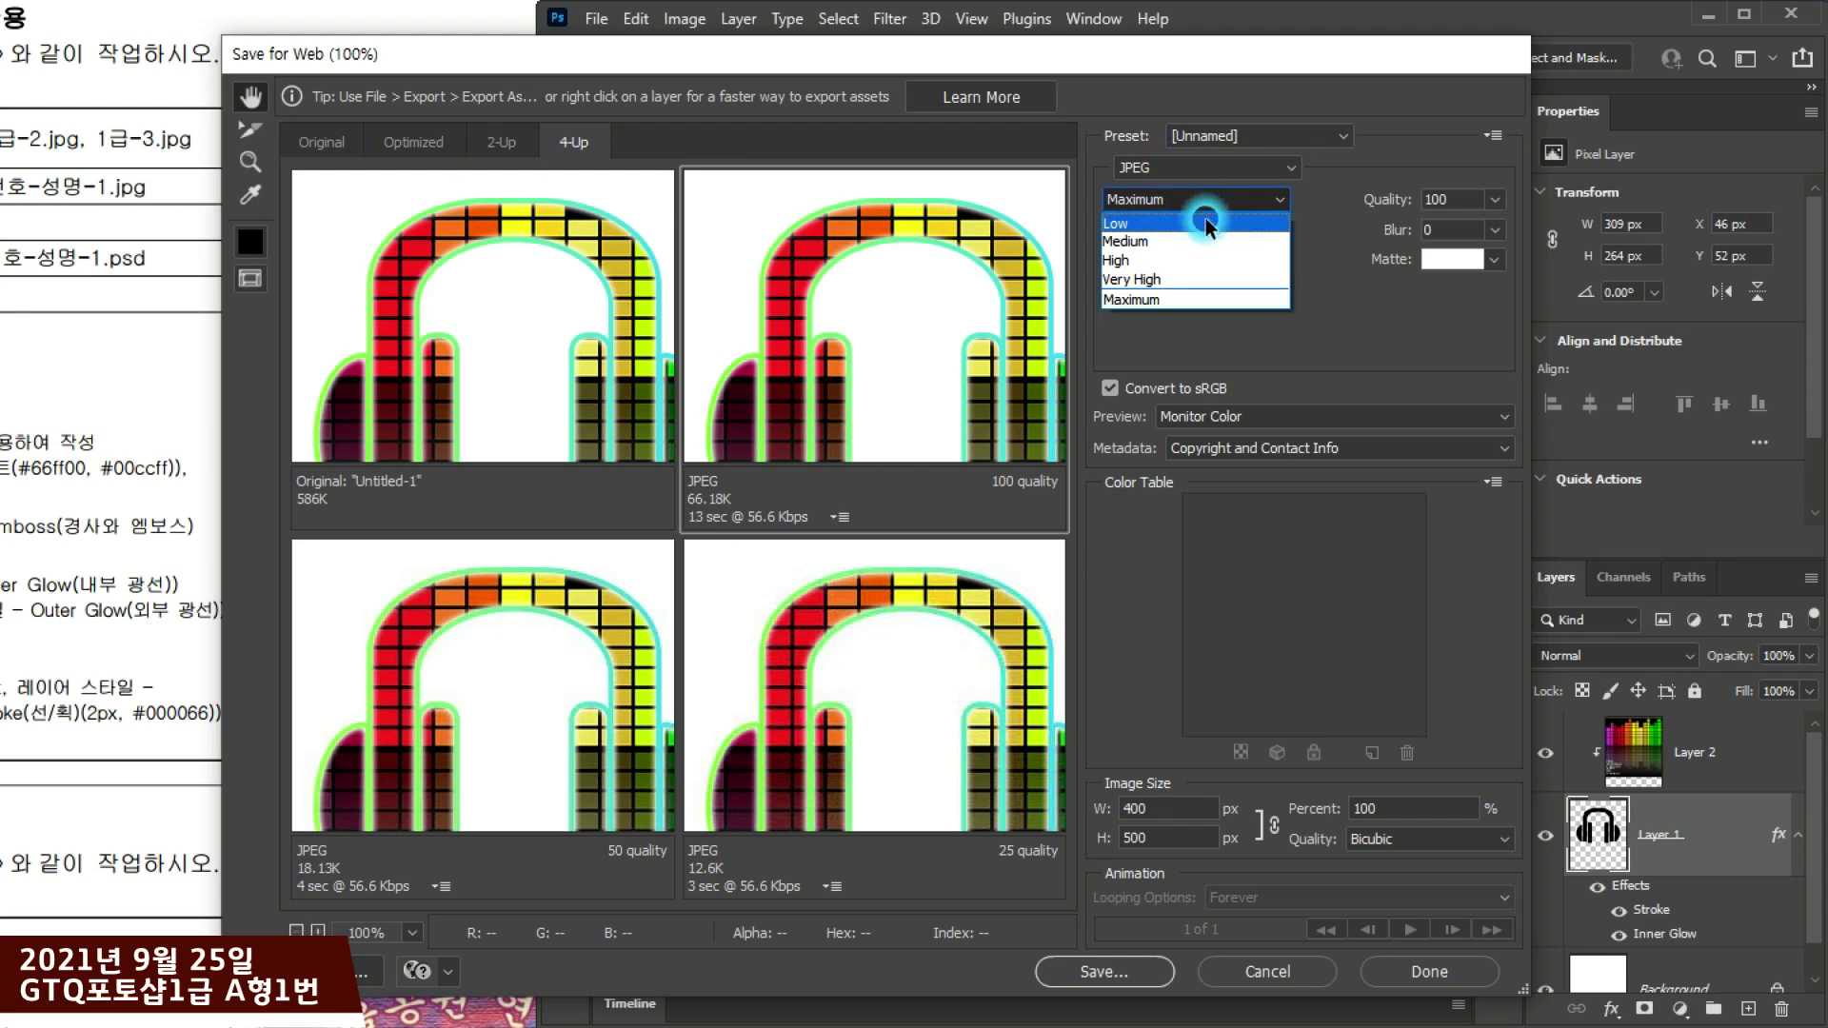
click(1133, 261)
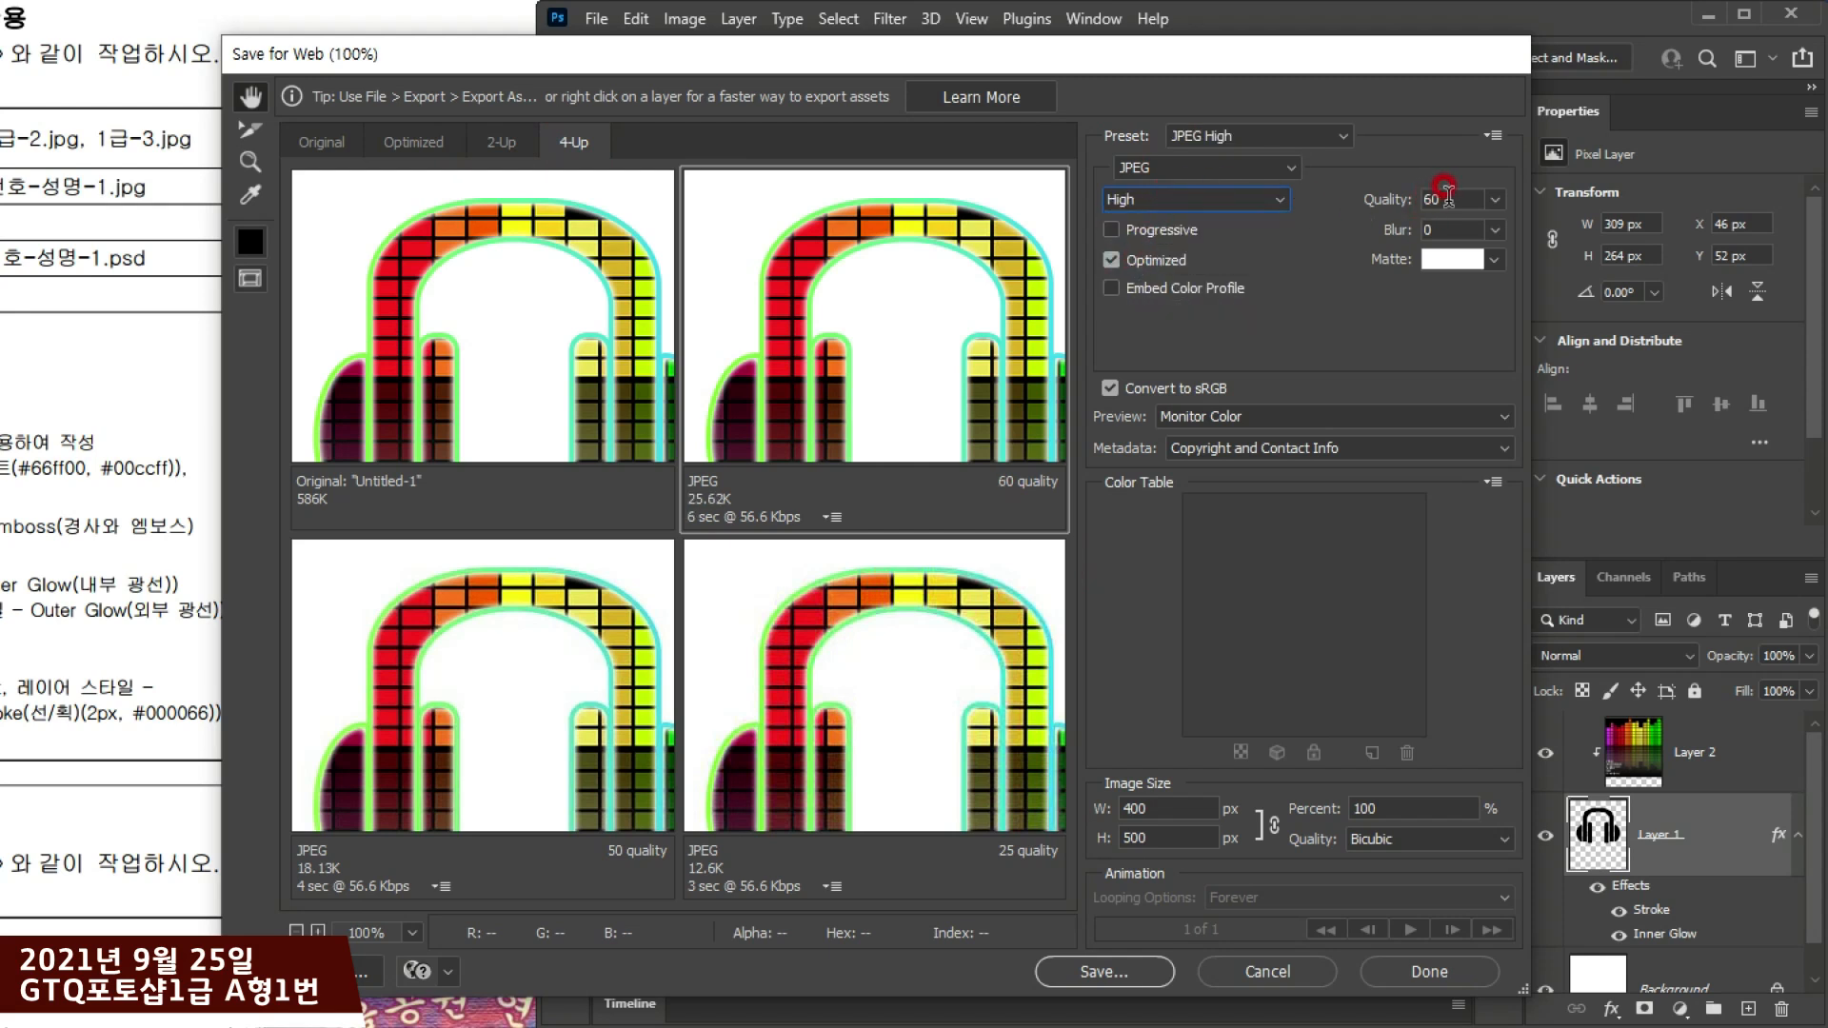
mouse_move(897, 356)
mouse_down()
mouse_move(856, 325)
mouse_move(908, 316)
mouse_move(875, 332)
mouse_up()
click(1163, 978)
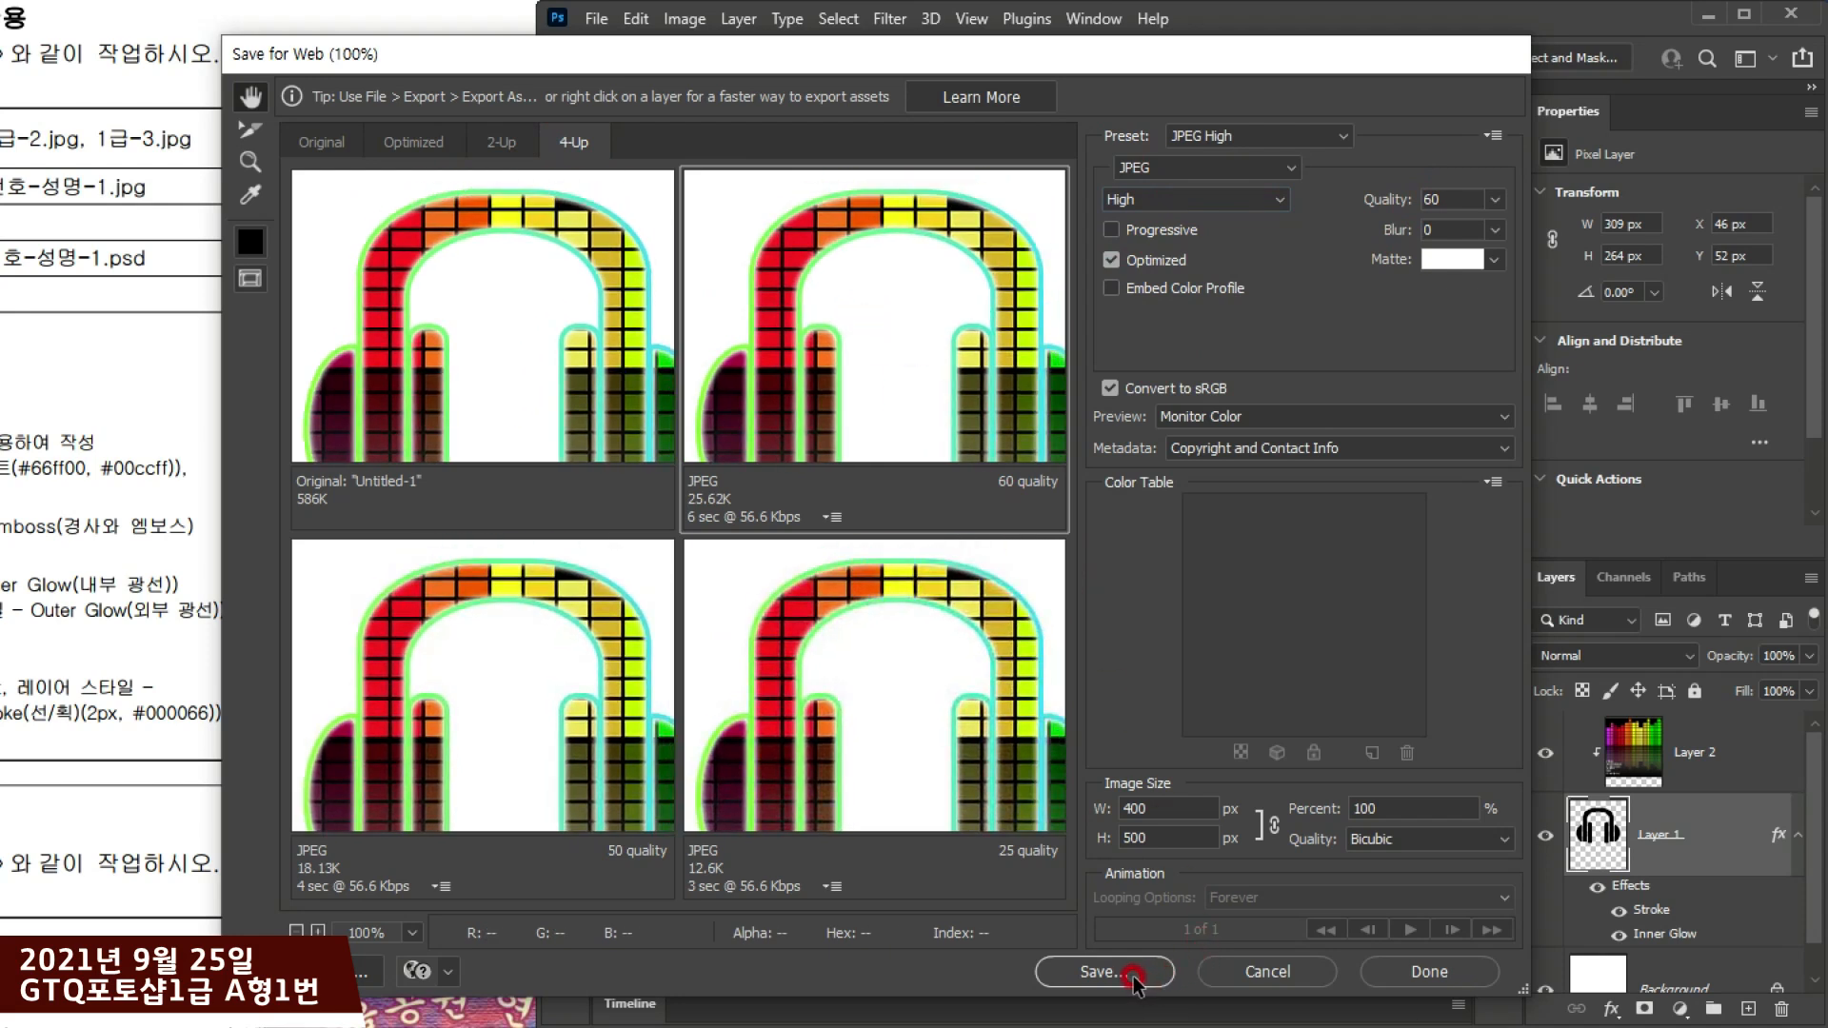
click(1246, 971)
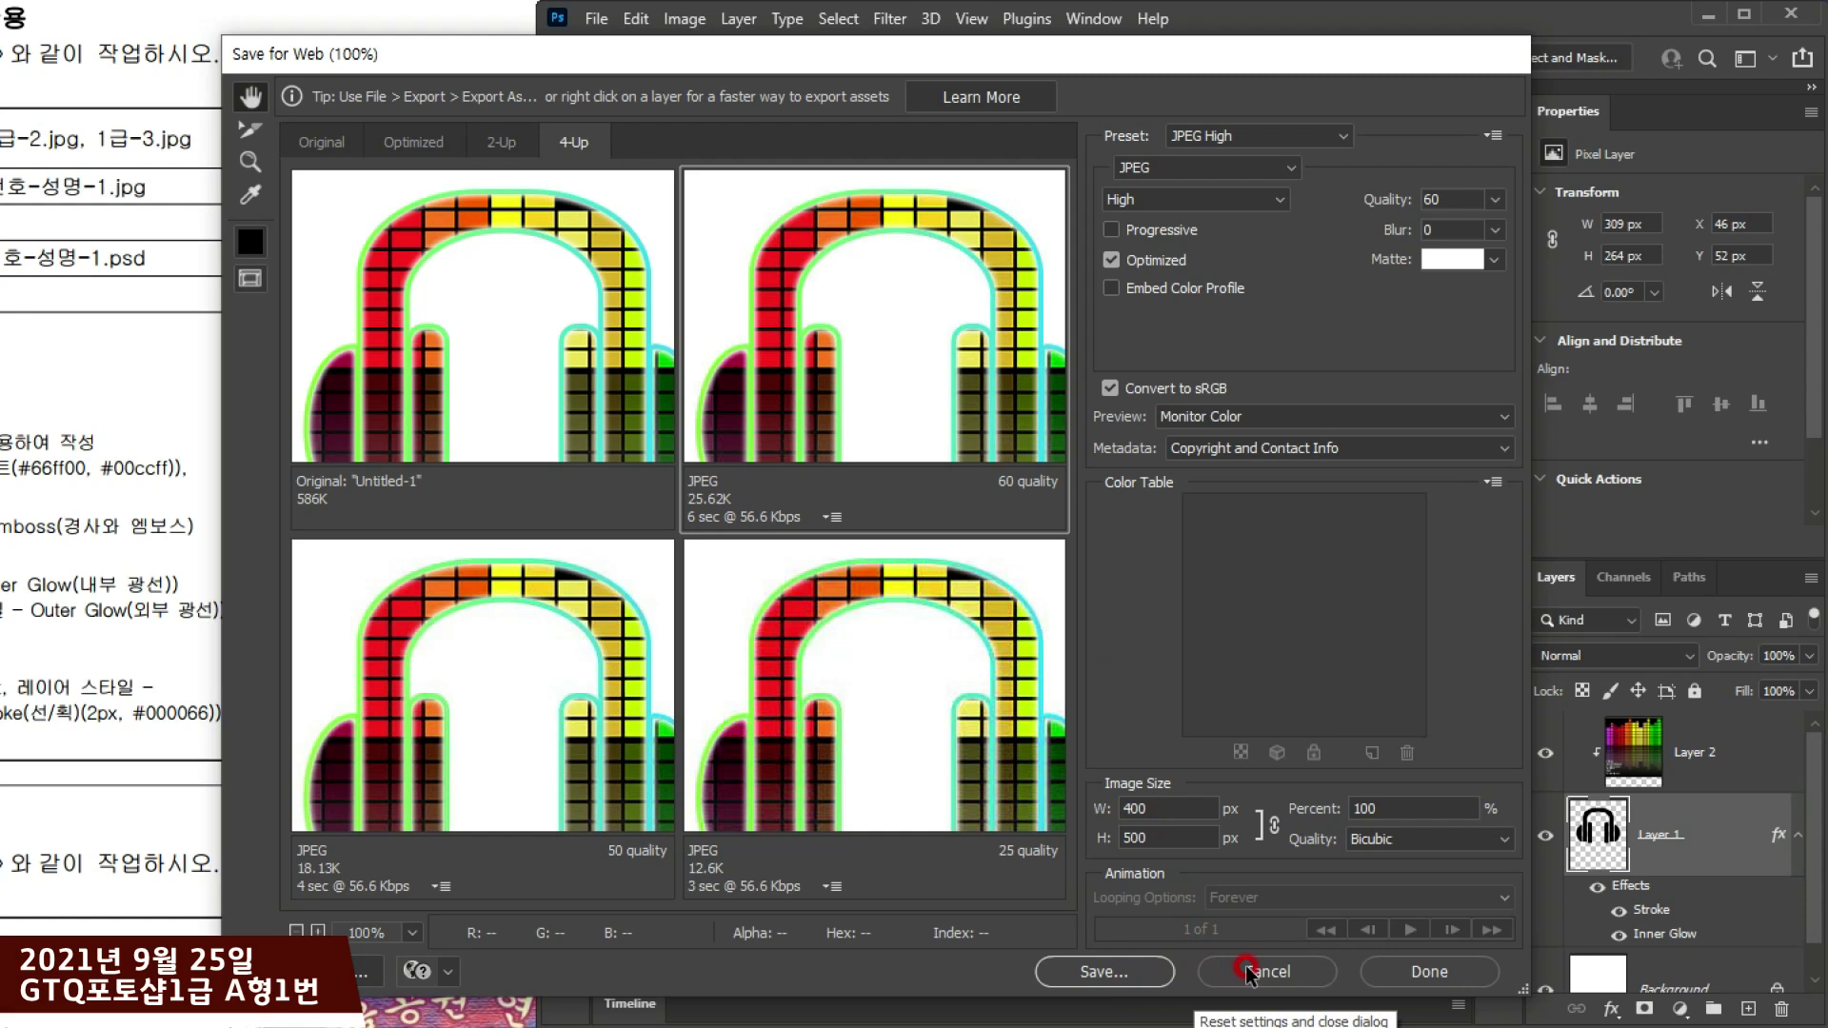
click(1246, 971)
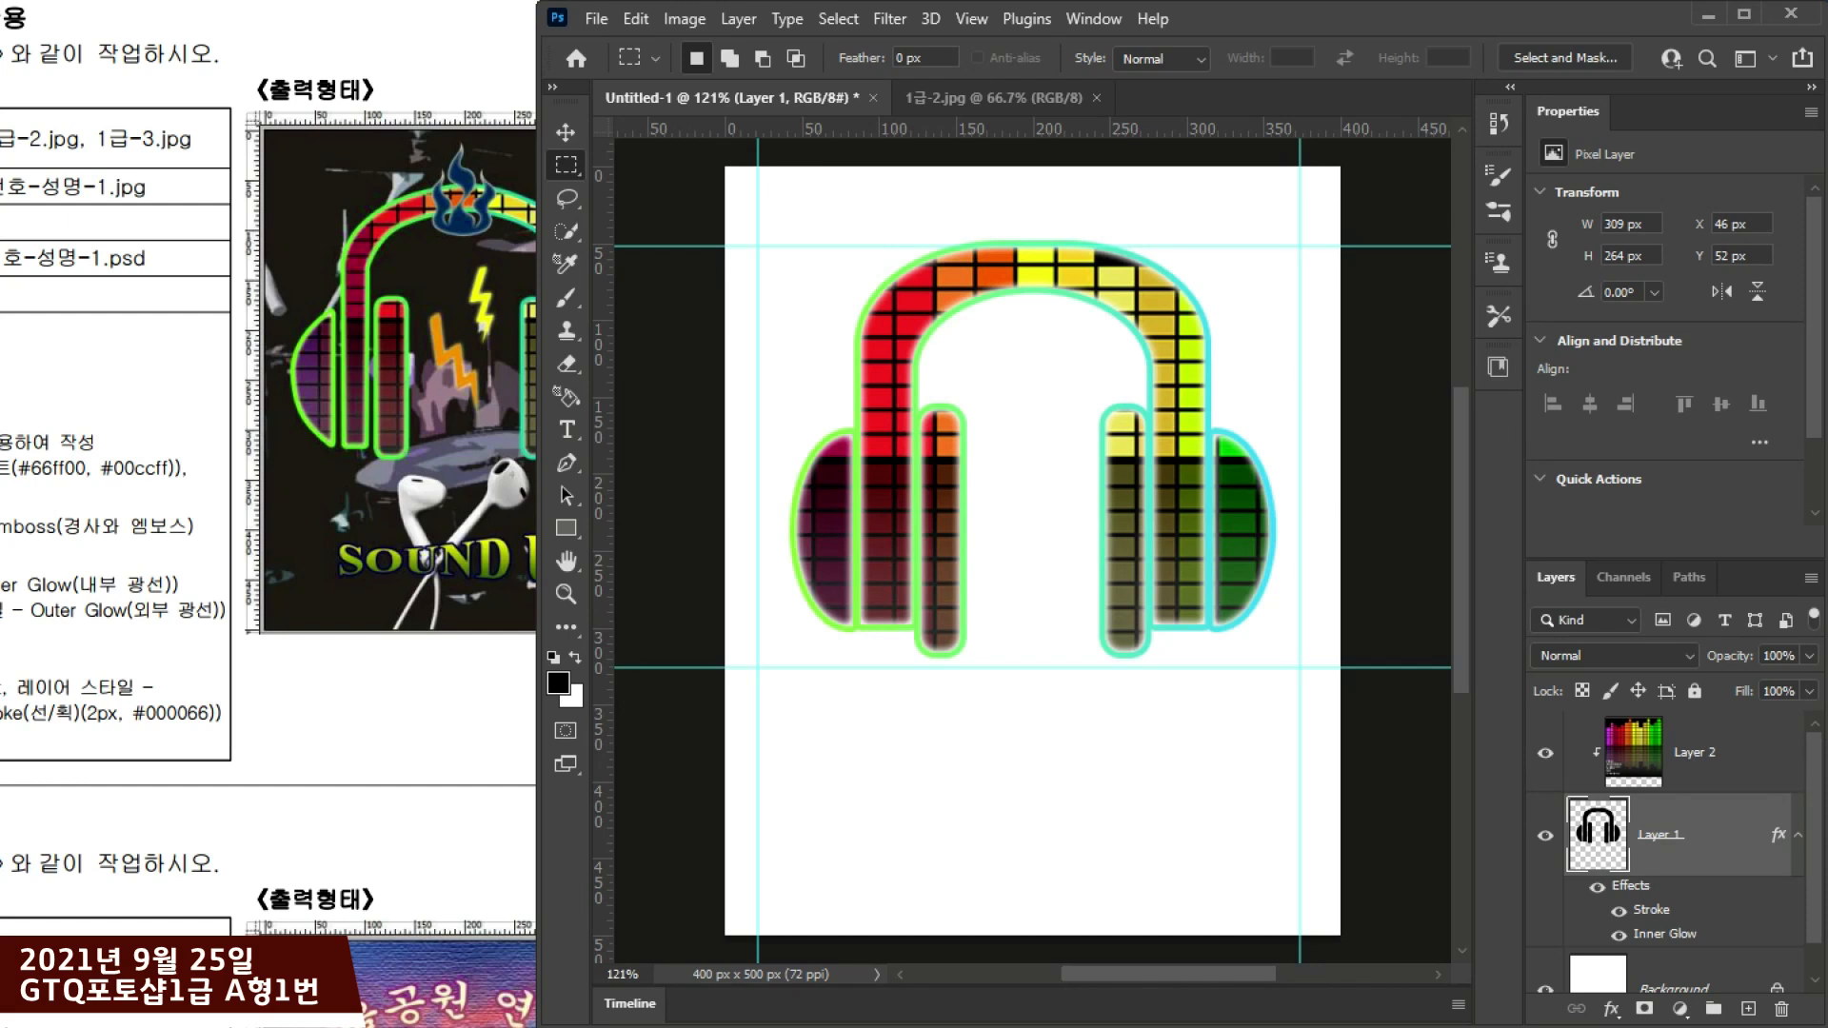
Step: Check the Enable legacy "Save As" option in the File Handling preferences and cancel without changes
key(i)
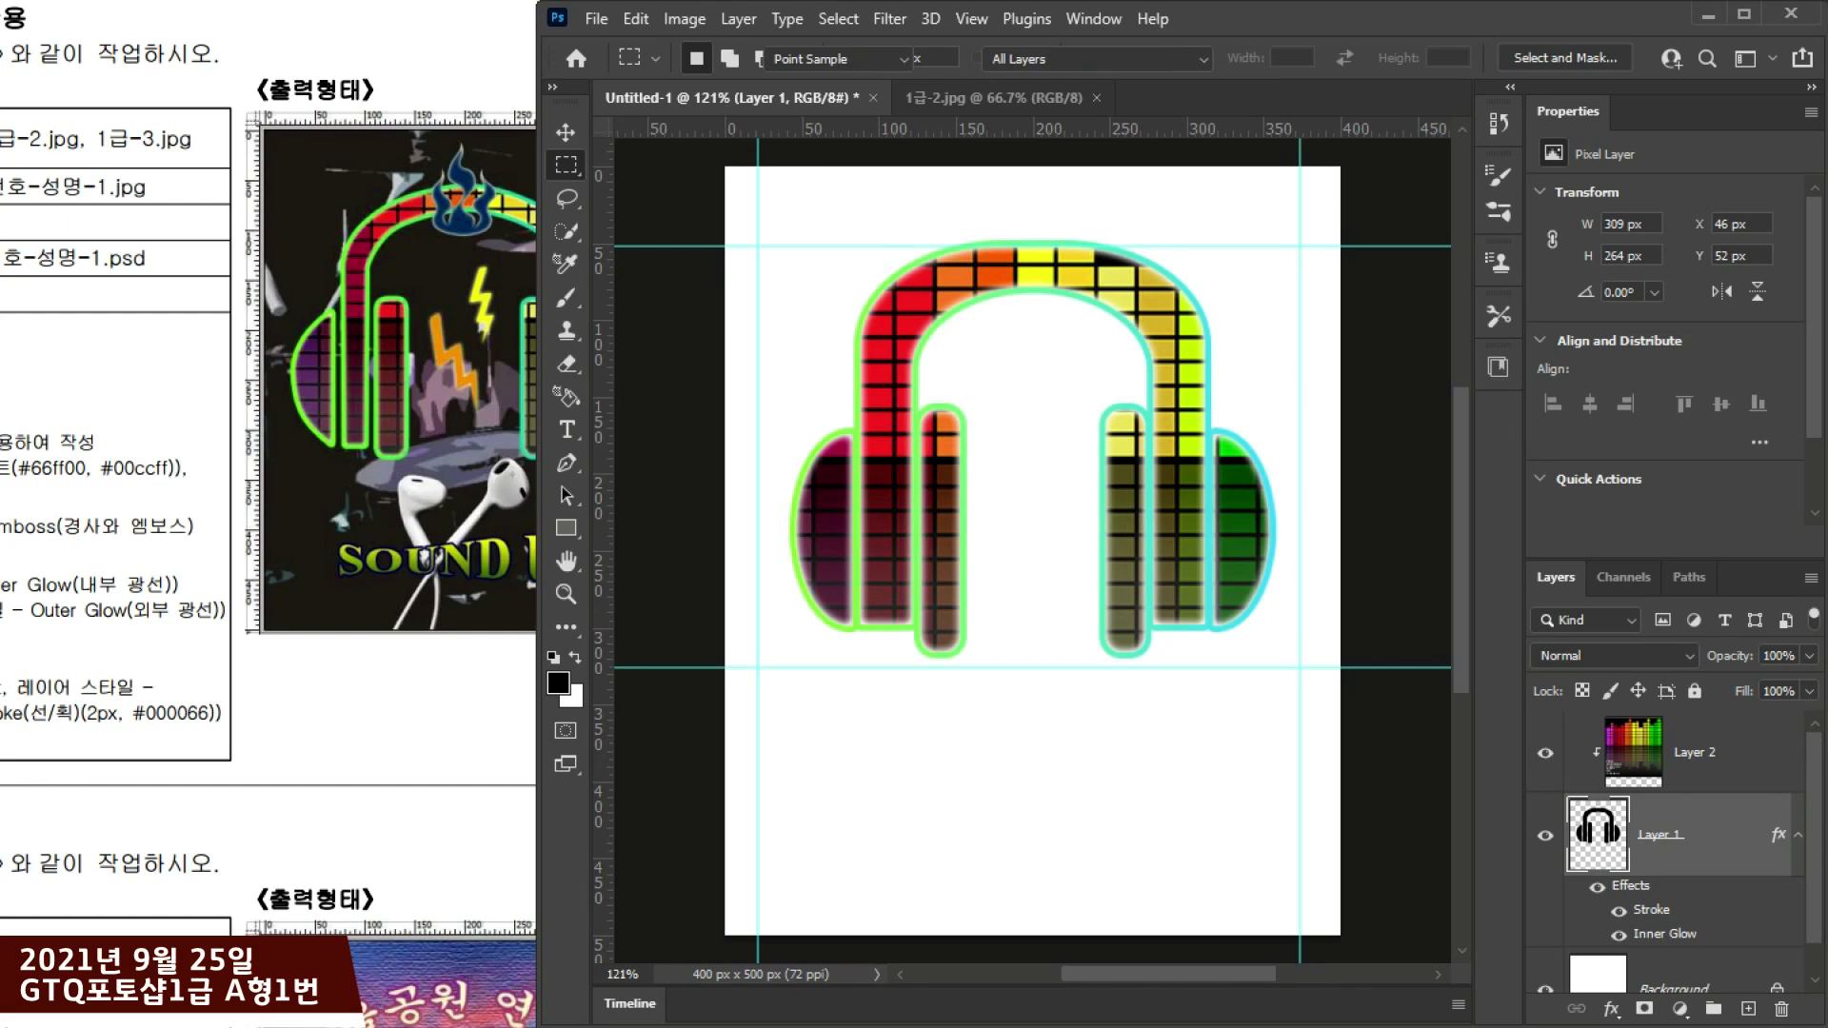
key(ctrl+k)
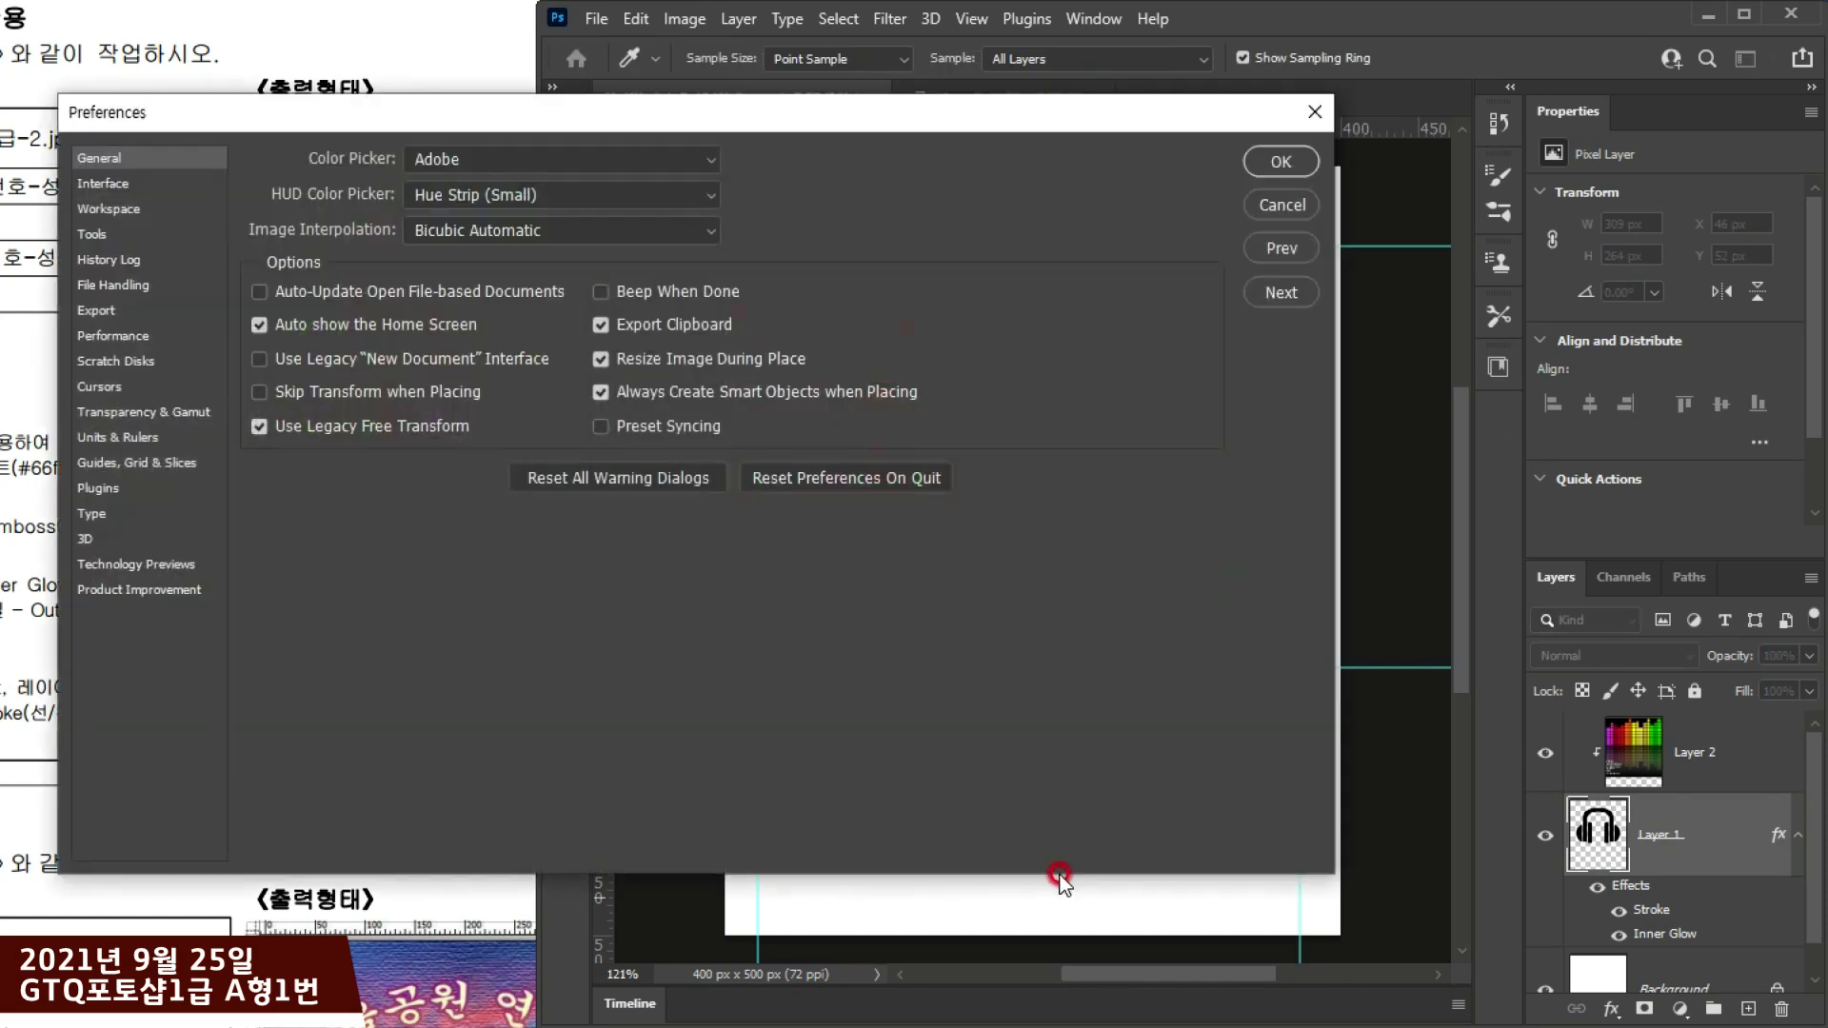
click(100, 285)
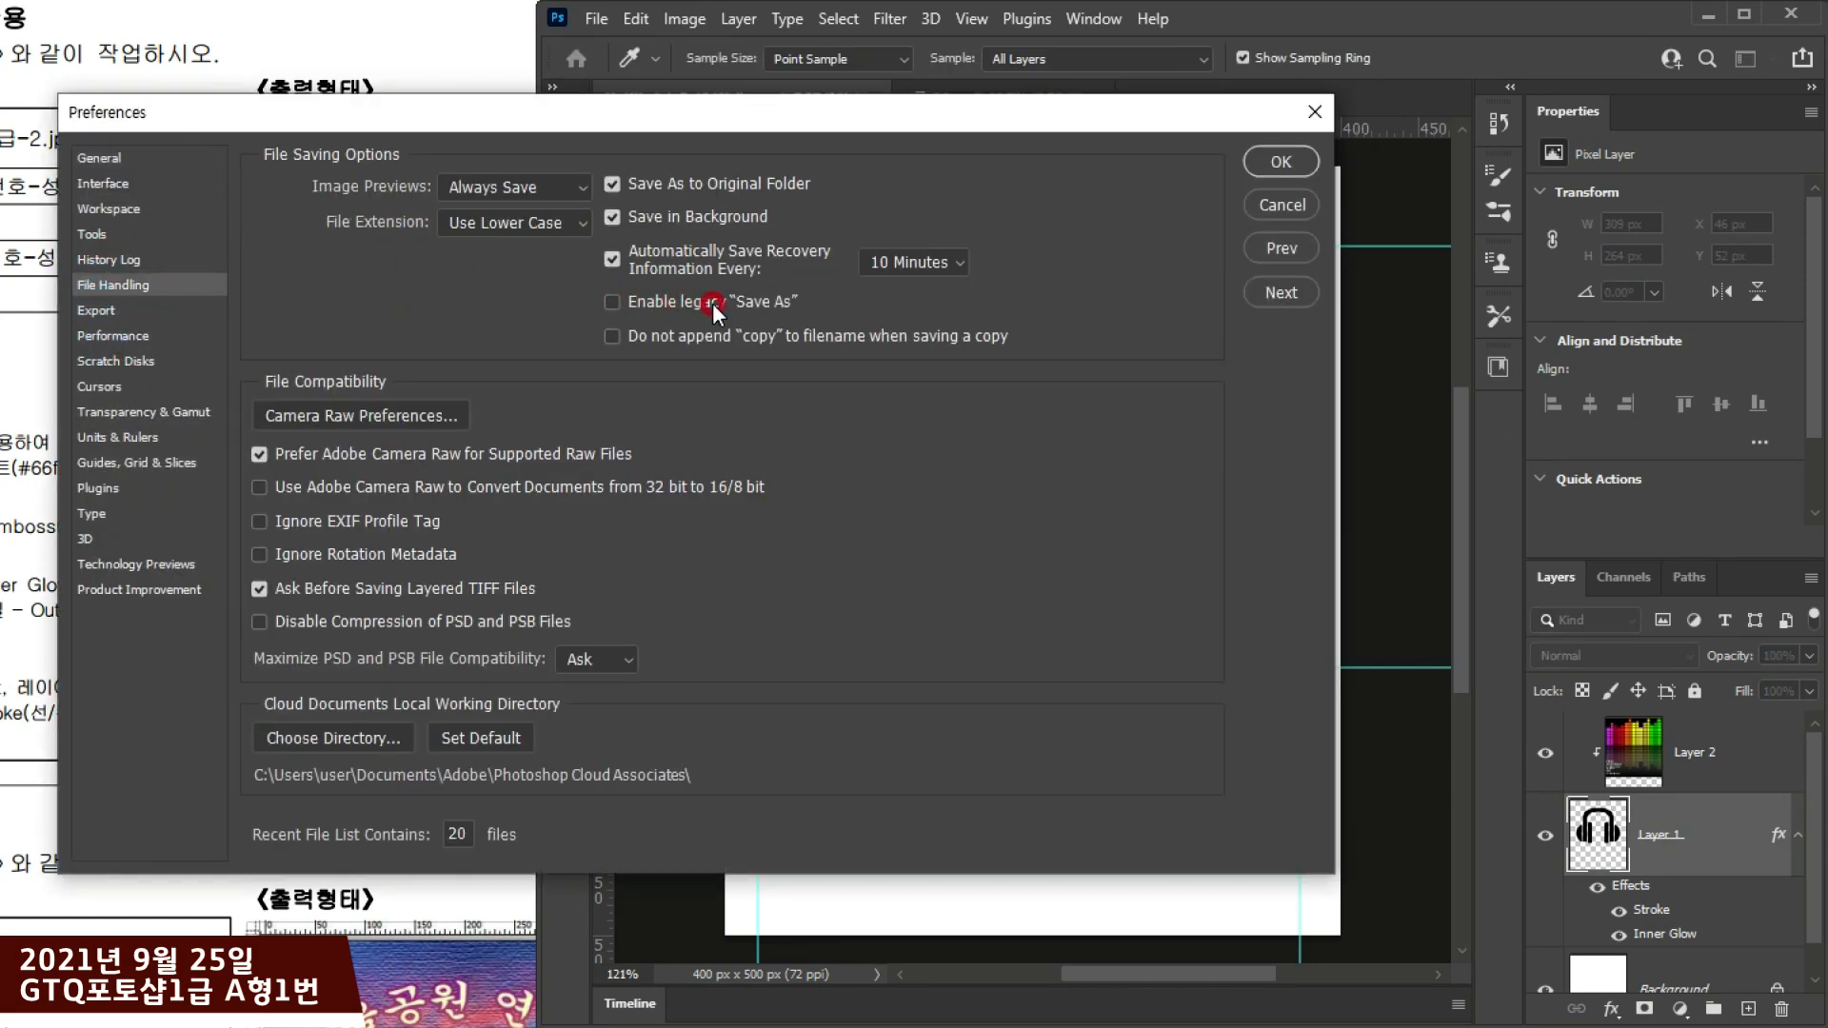
click(1284, 205)
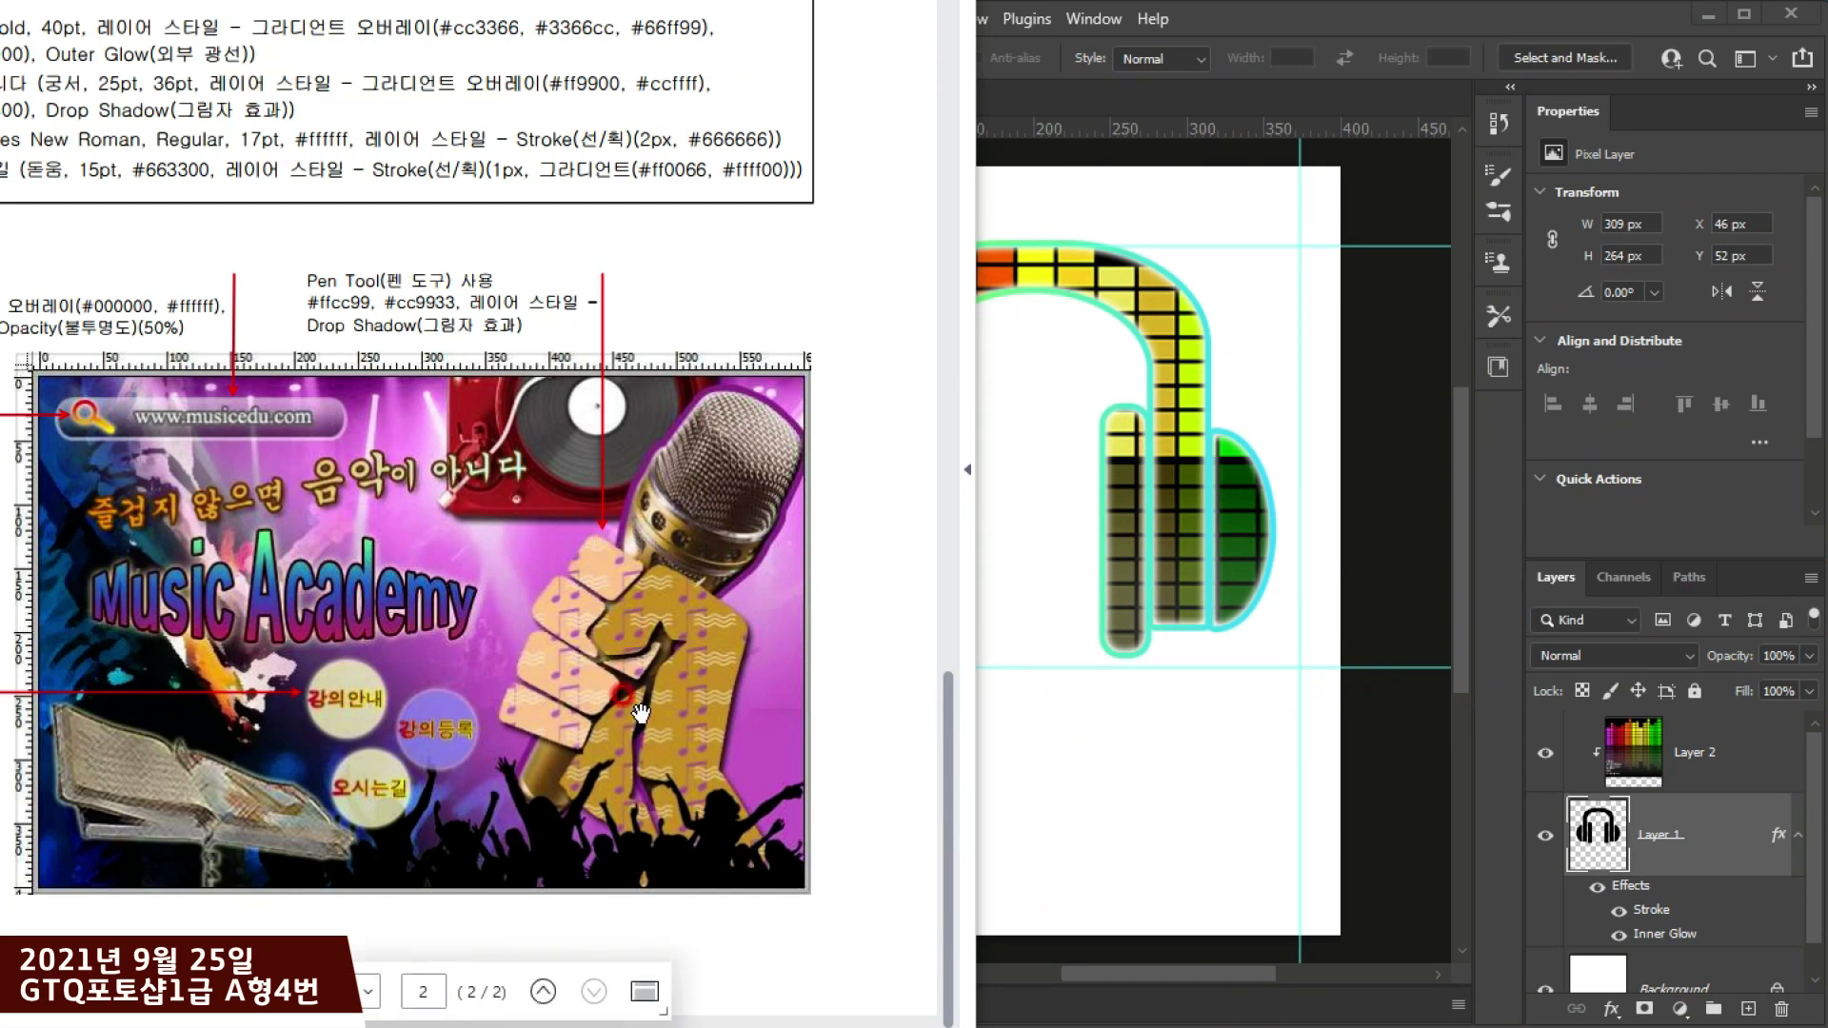
Step: Examine the Music Academy output image in the exam sheet, including the pen-drawn hand, microphone, menu circles and style notes
ctrl+scroll(662, 733, up, 2)
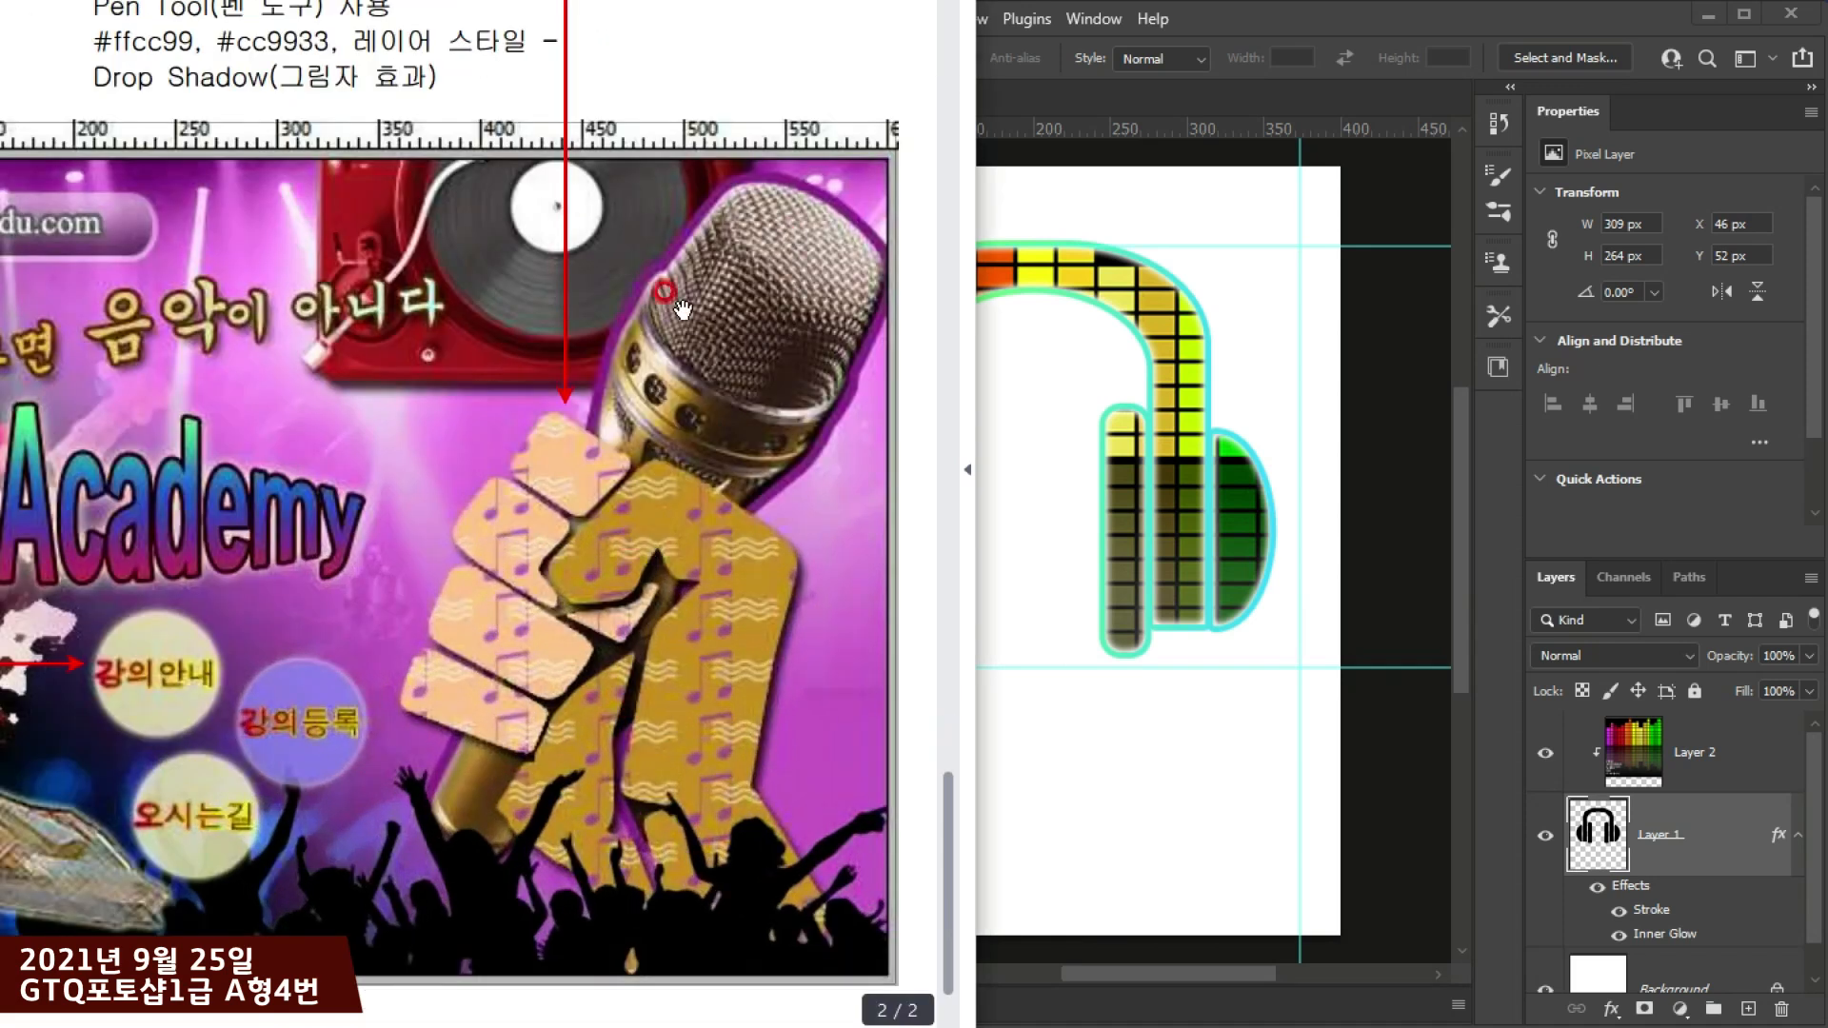
ctrl+scroll(578, 595, down, 1)
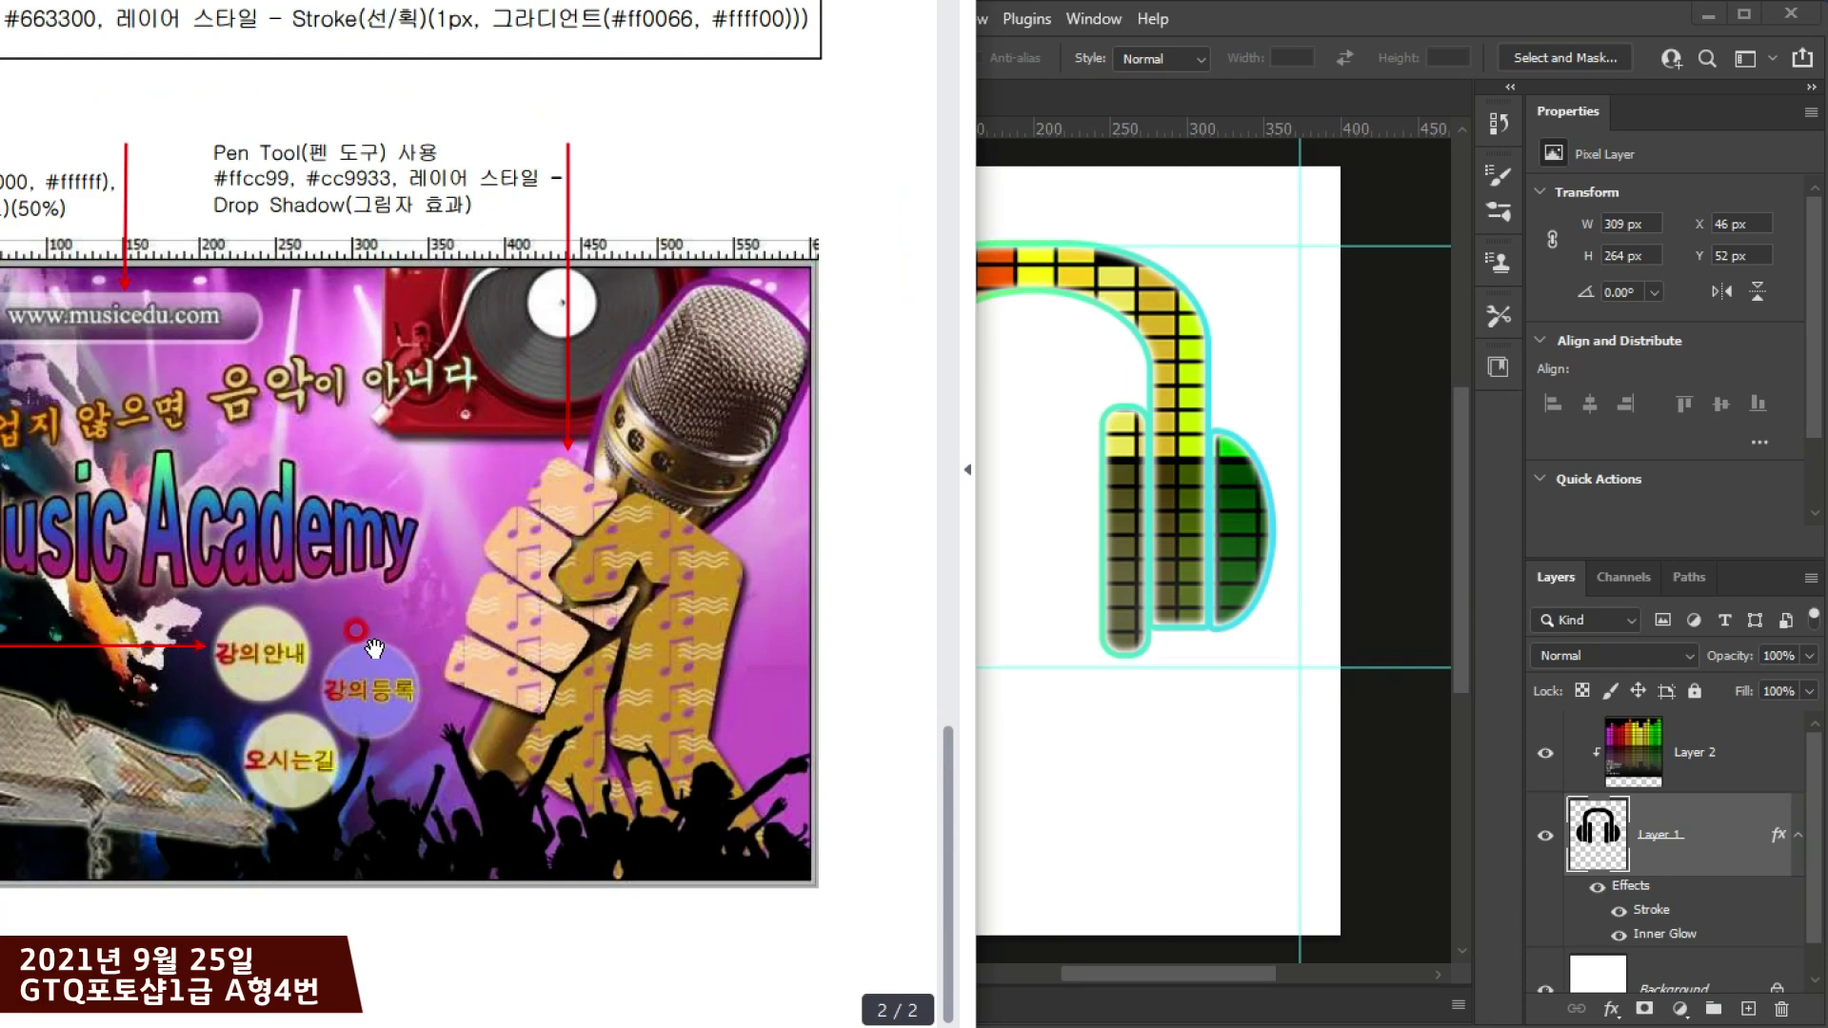
drag(318, 605, 488, 589)
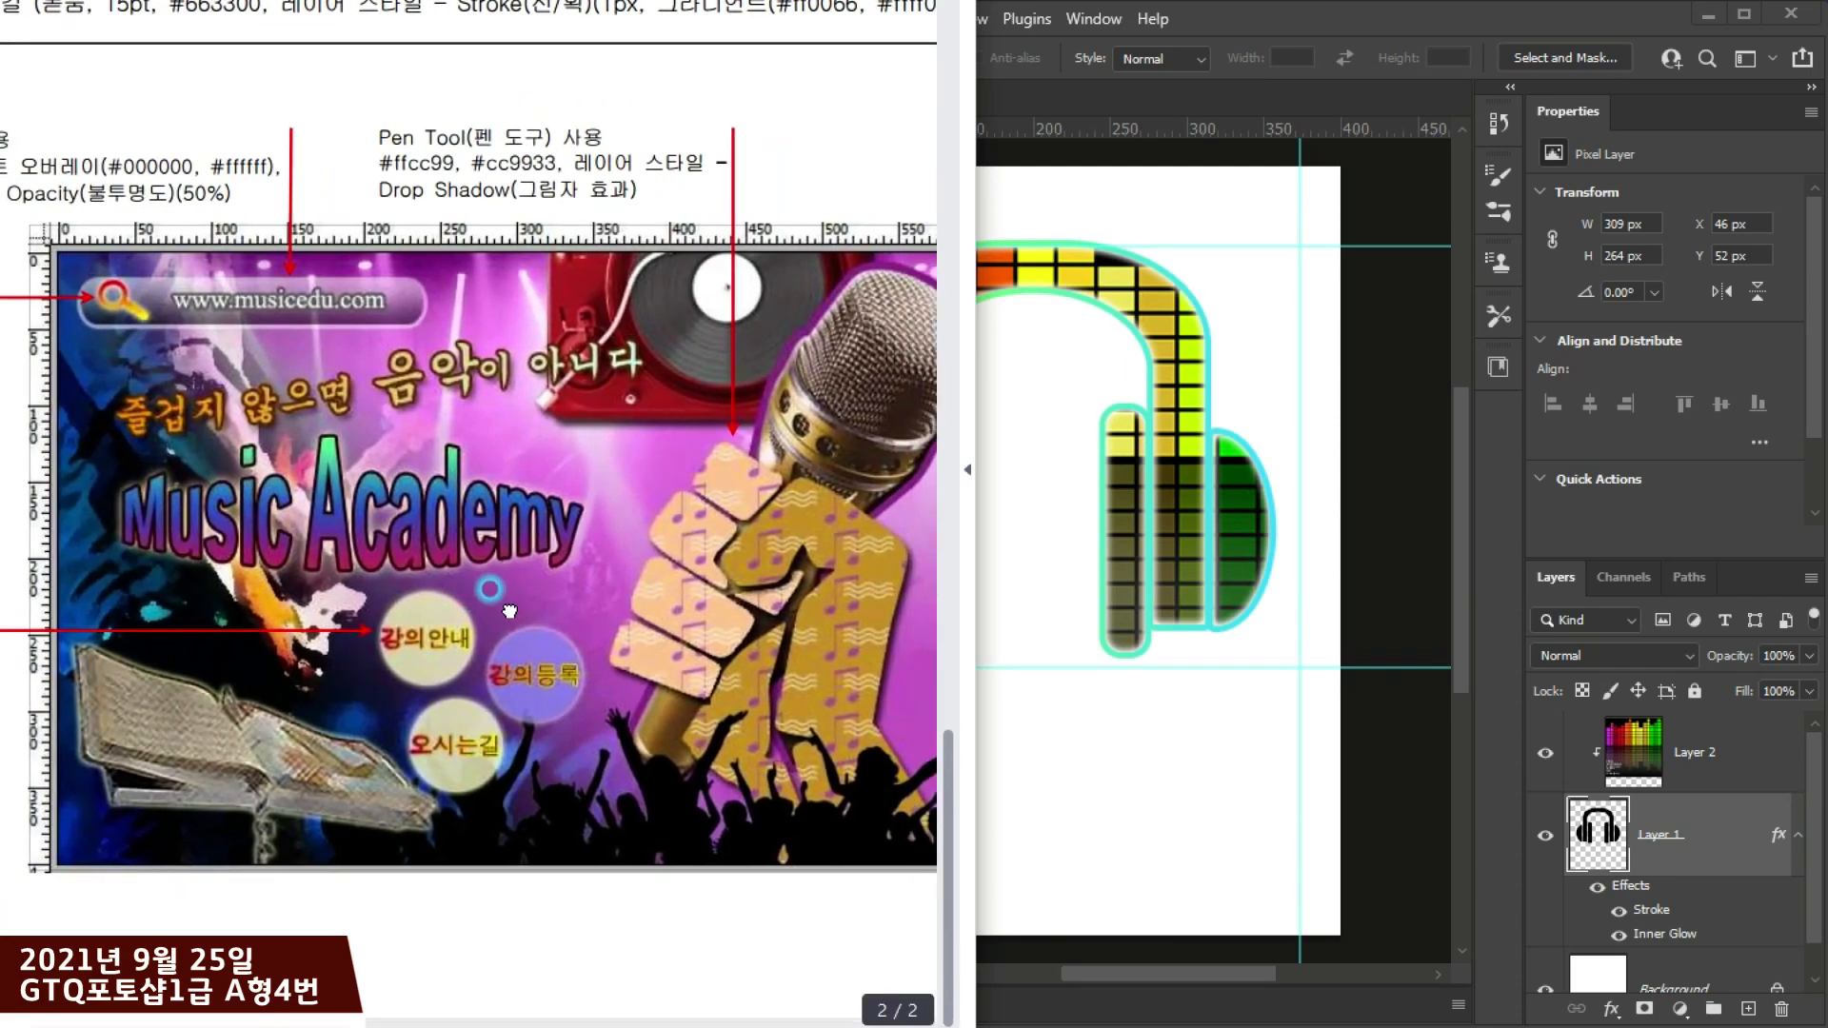
drag(472, 495, 517, 700)
drag(267, 33, 449, 524)
drag(366, 257, 273, 110)
drag(636, 572, 409, 3)
drag(507, 443, 550, 410)
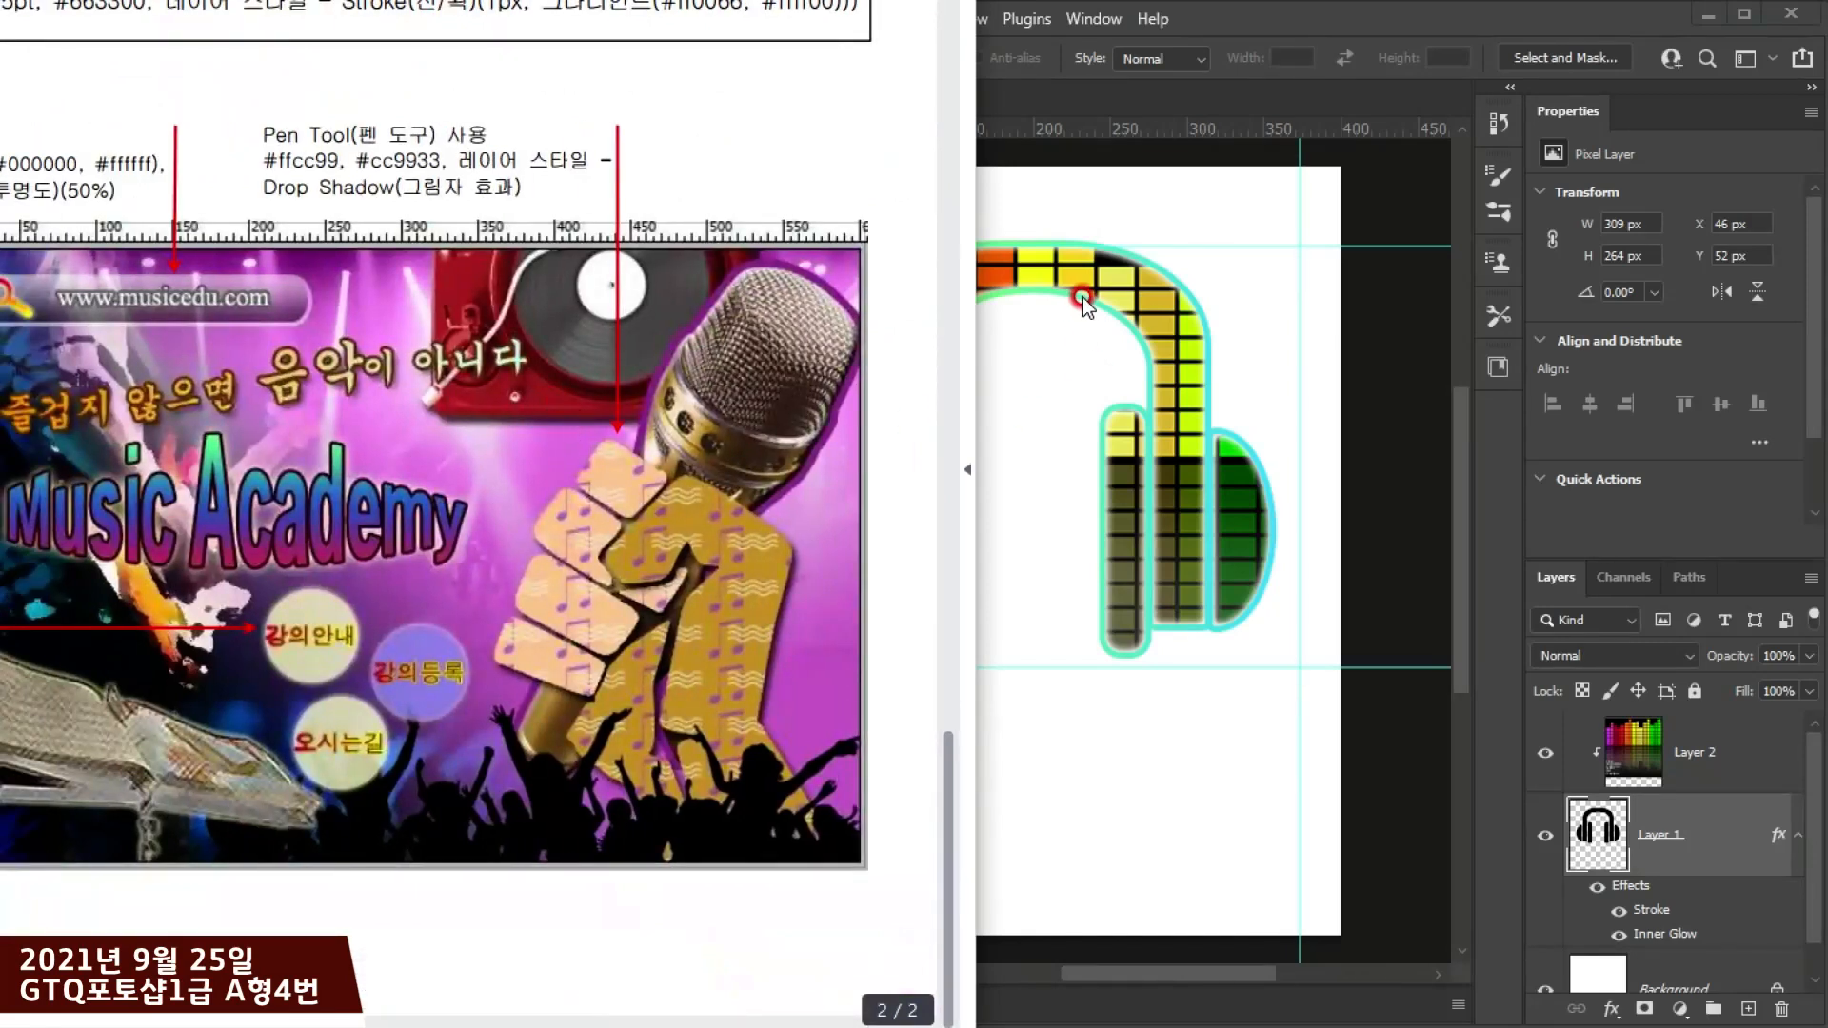
Step: Create a new 600 × 400 px document at 72 pixels/inch in RGB Color with a white background
click(1204, 43)
click(600, 21)
click(617, 45)
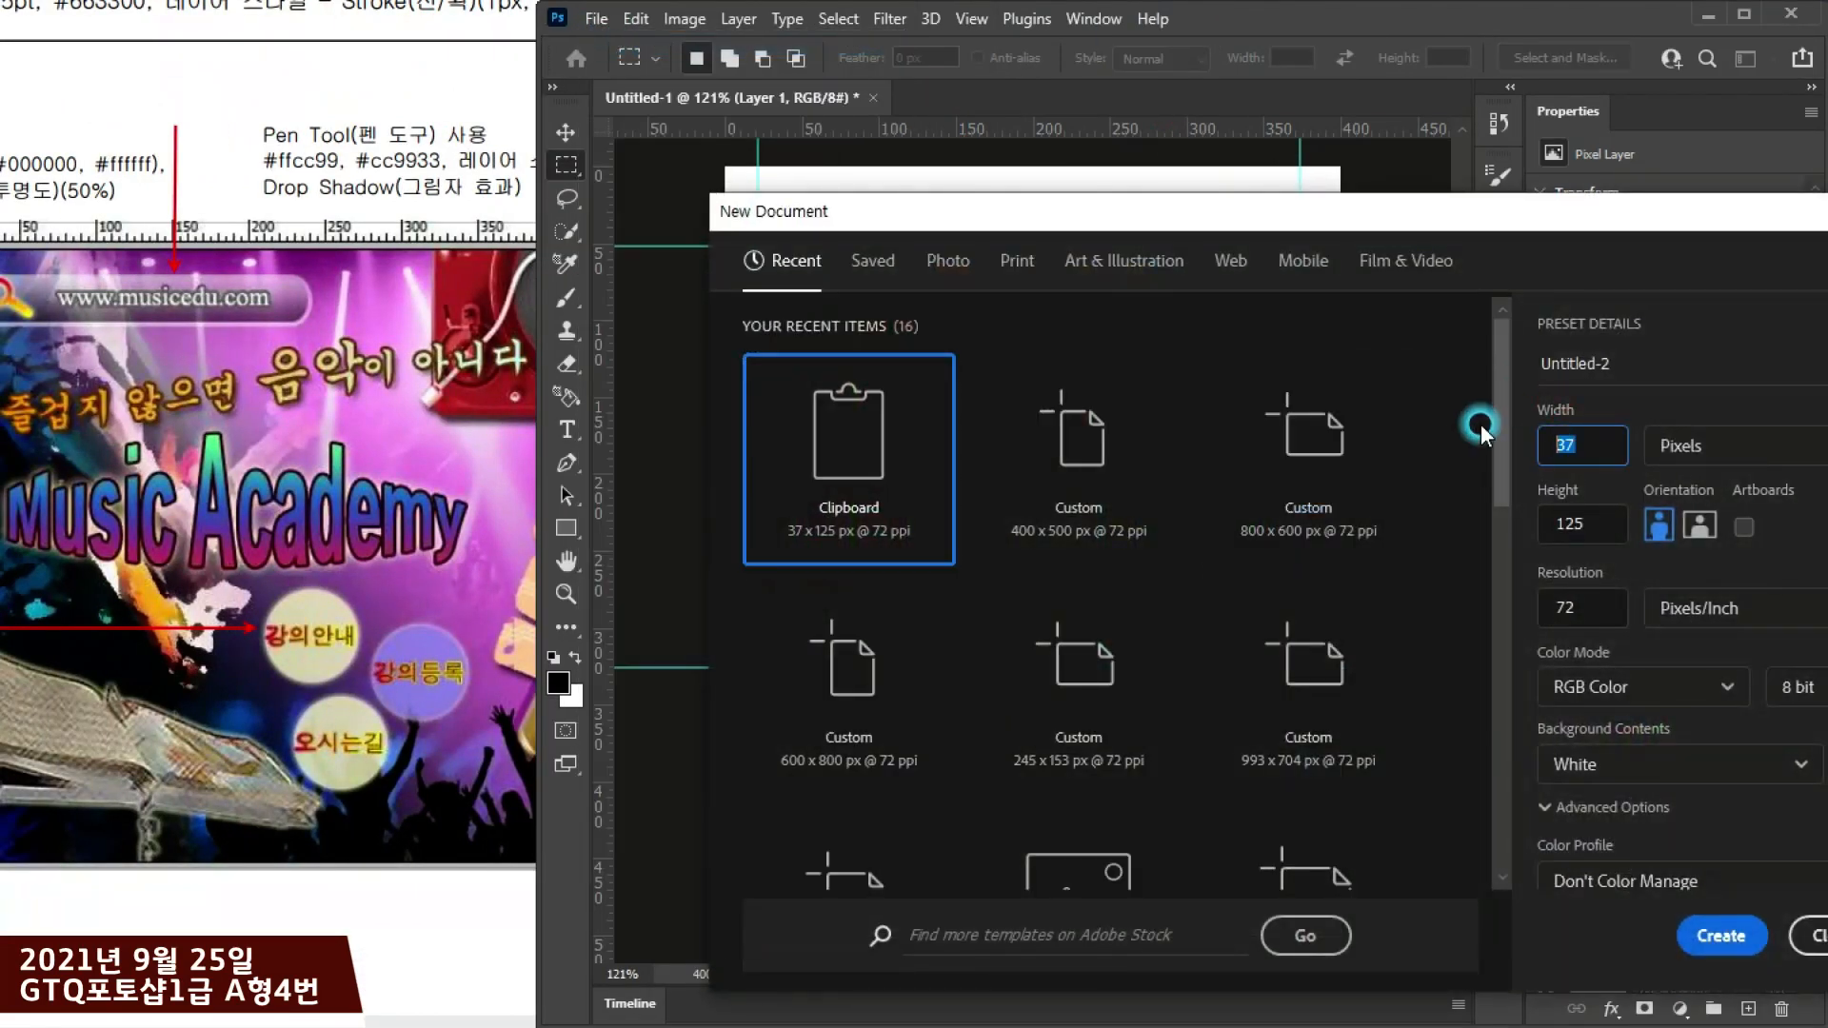
text(600)
key(Tab)
text(400)
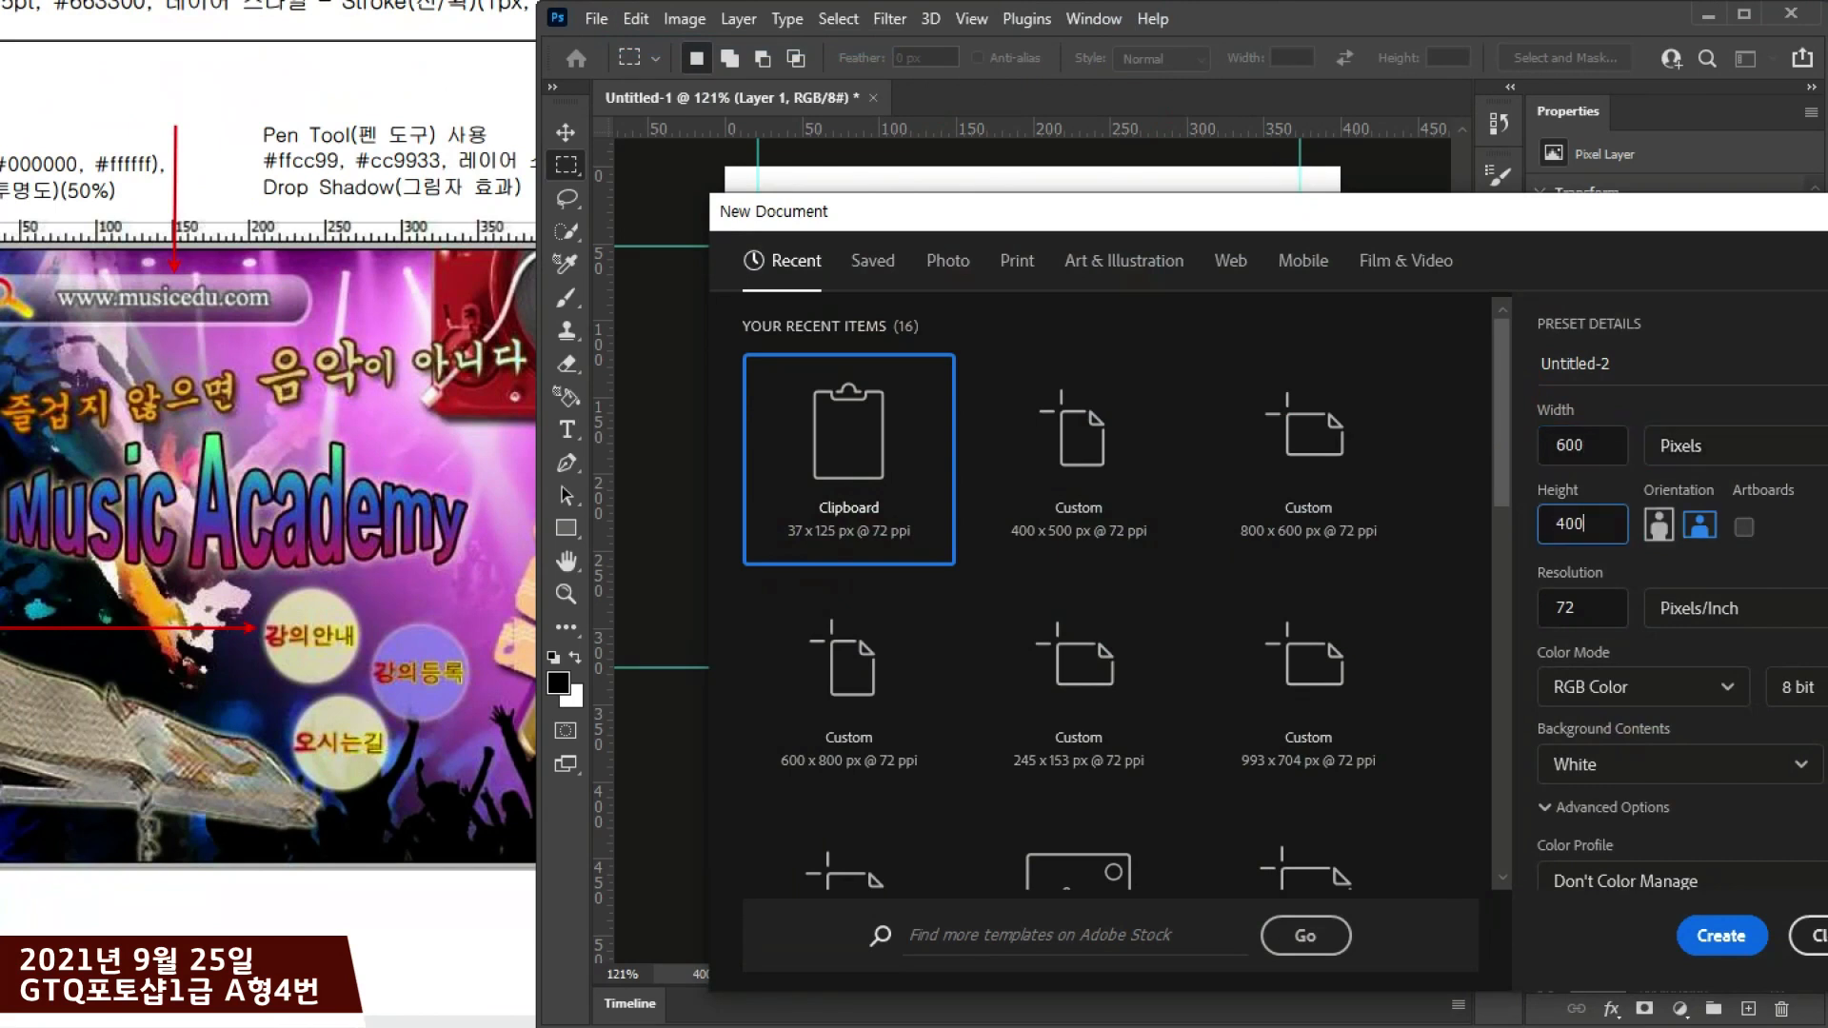
key(Return)
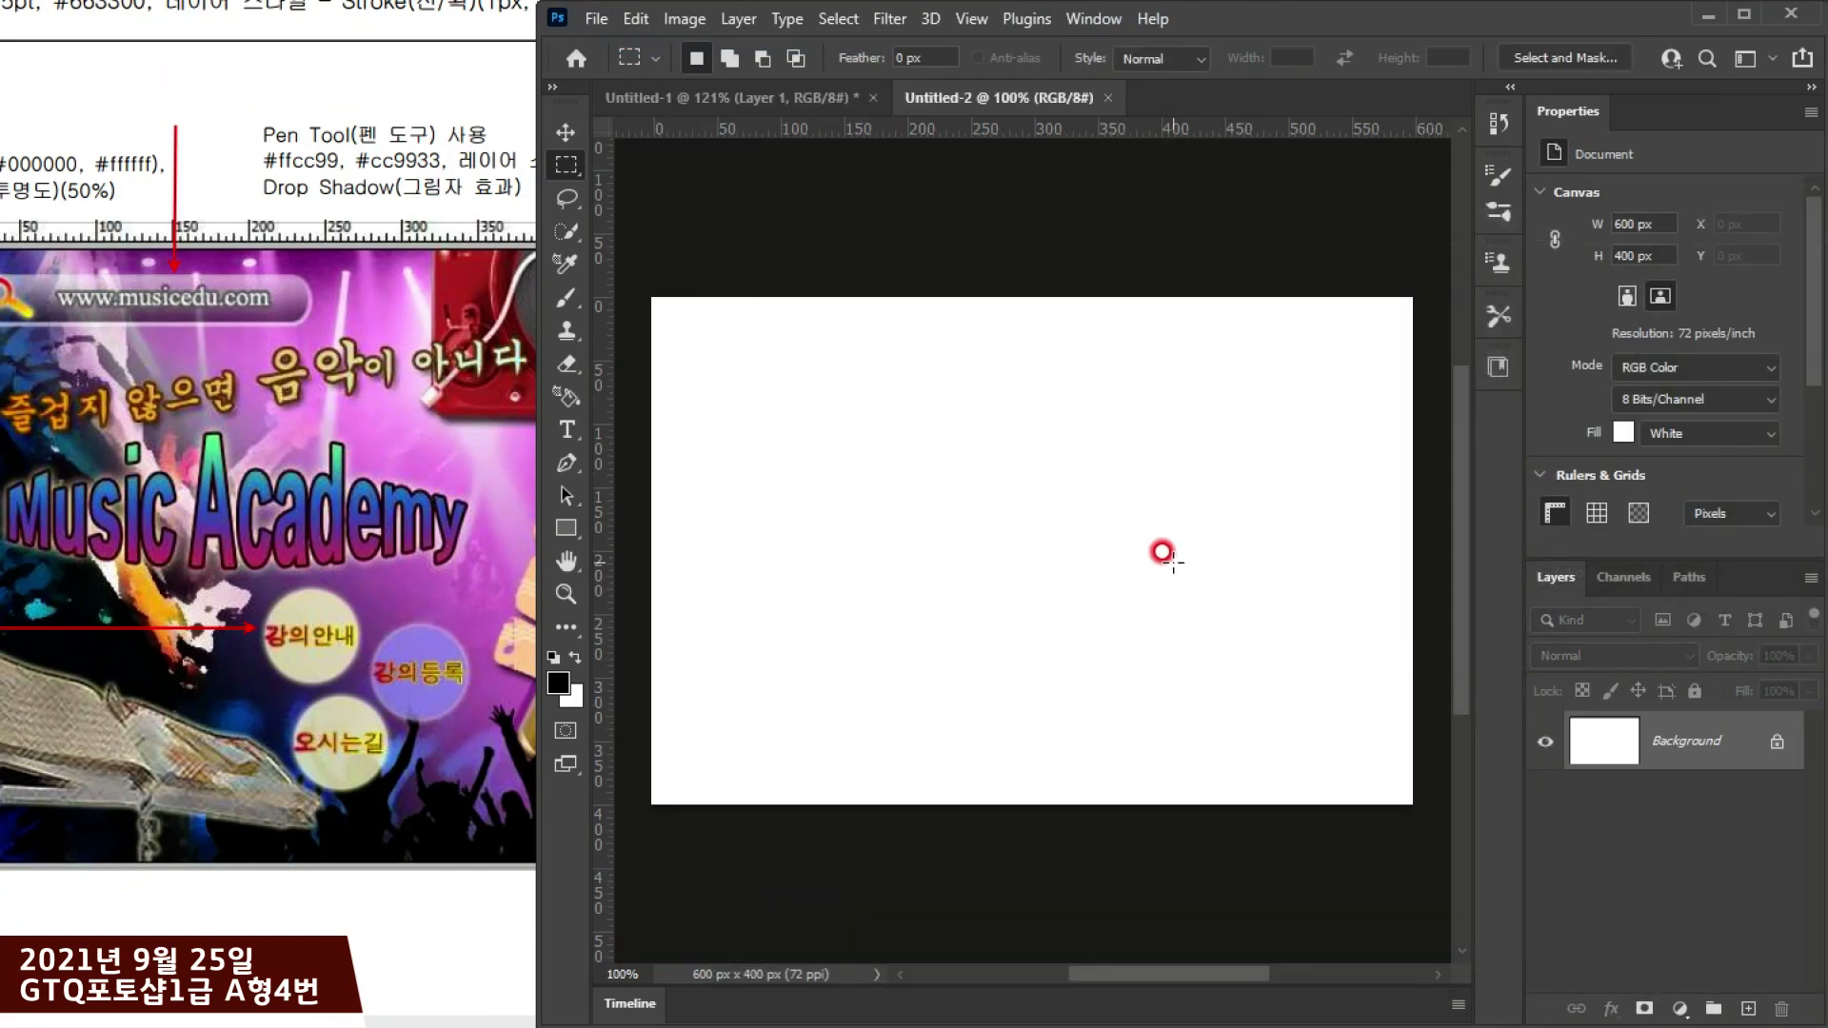
Step: Add guides framing the exam's hand: a horizontal one at about 117 px and vertical ones at about 560 px and 375 px
drag(416, 429, 21, 463)
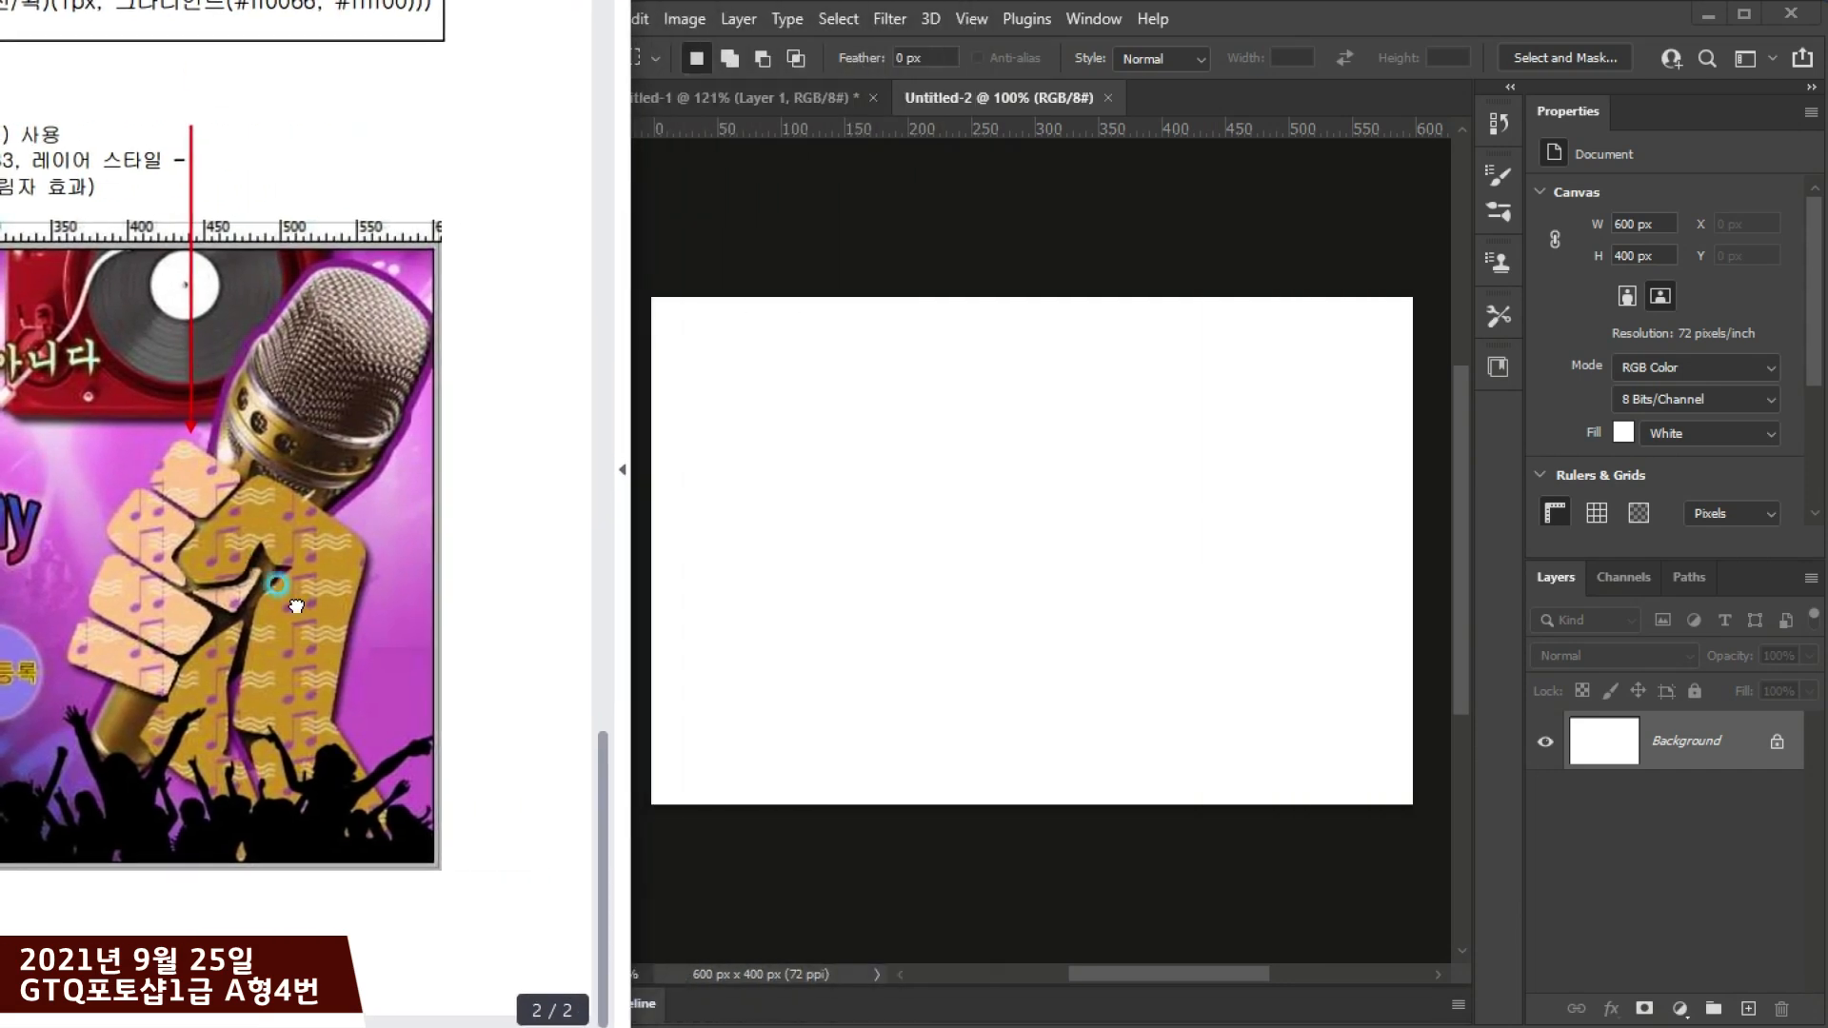
click(899, 281)
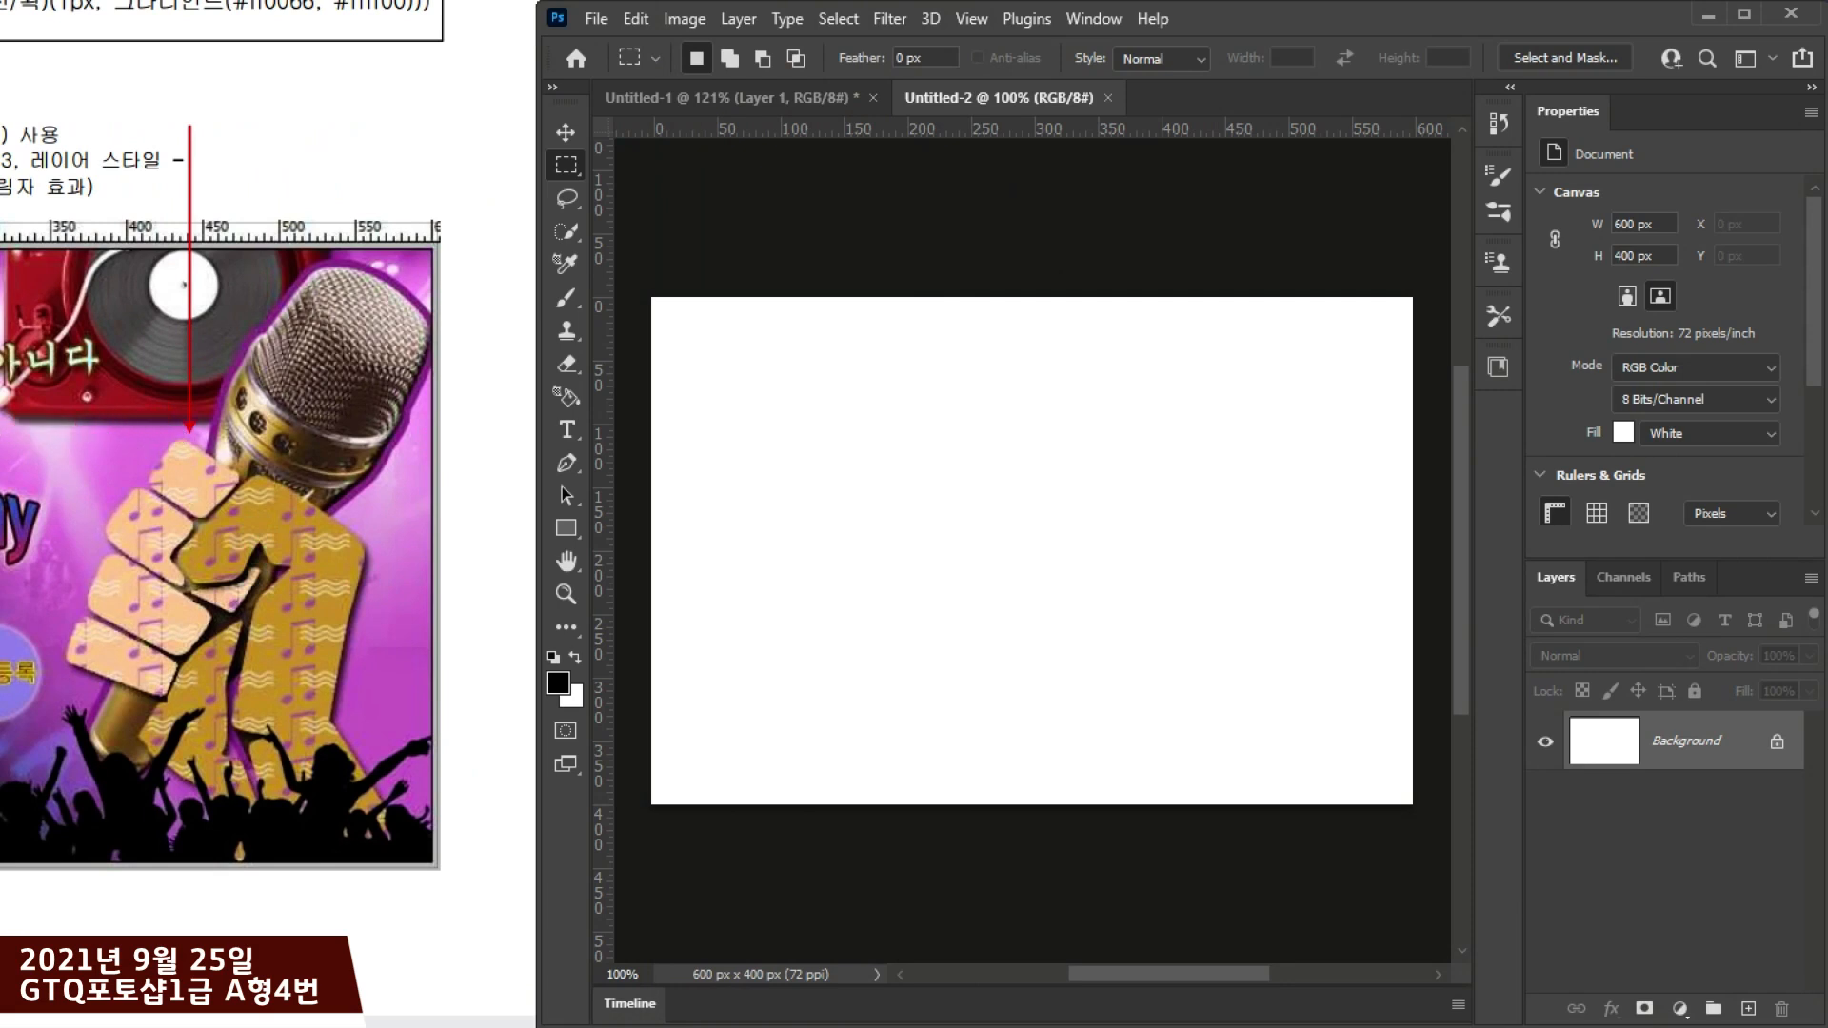
drag(890, 126, 877, 444)
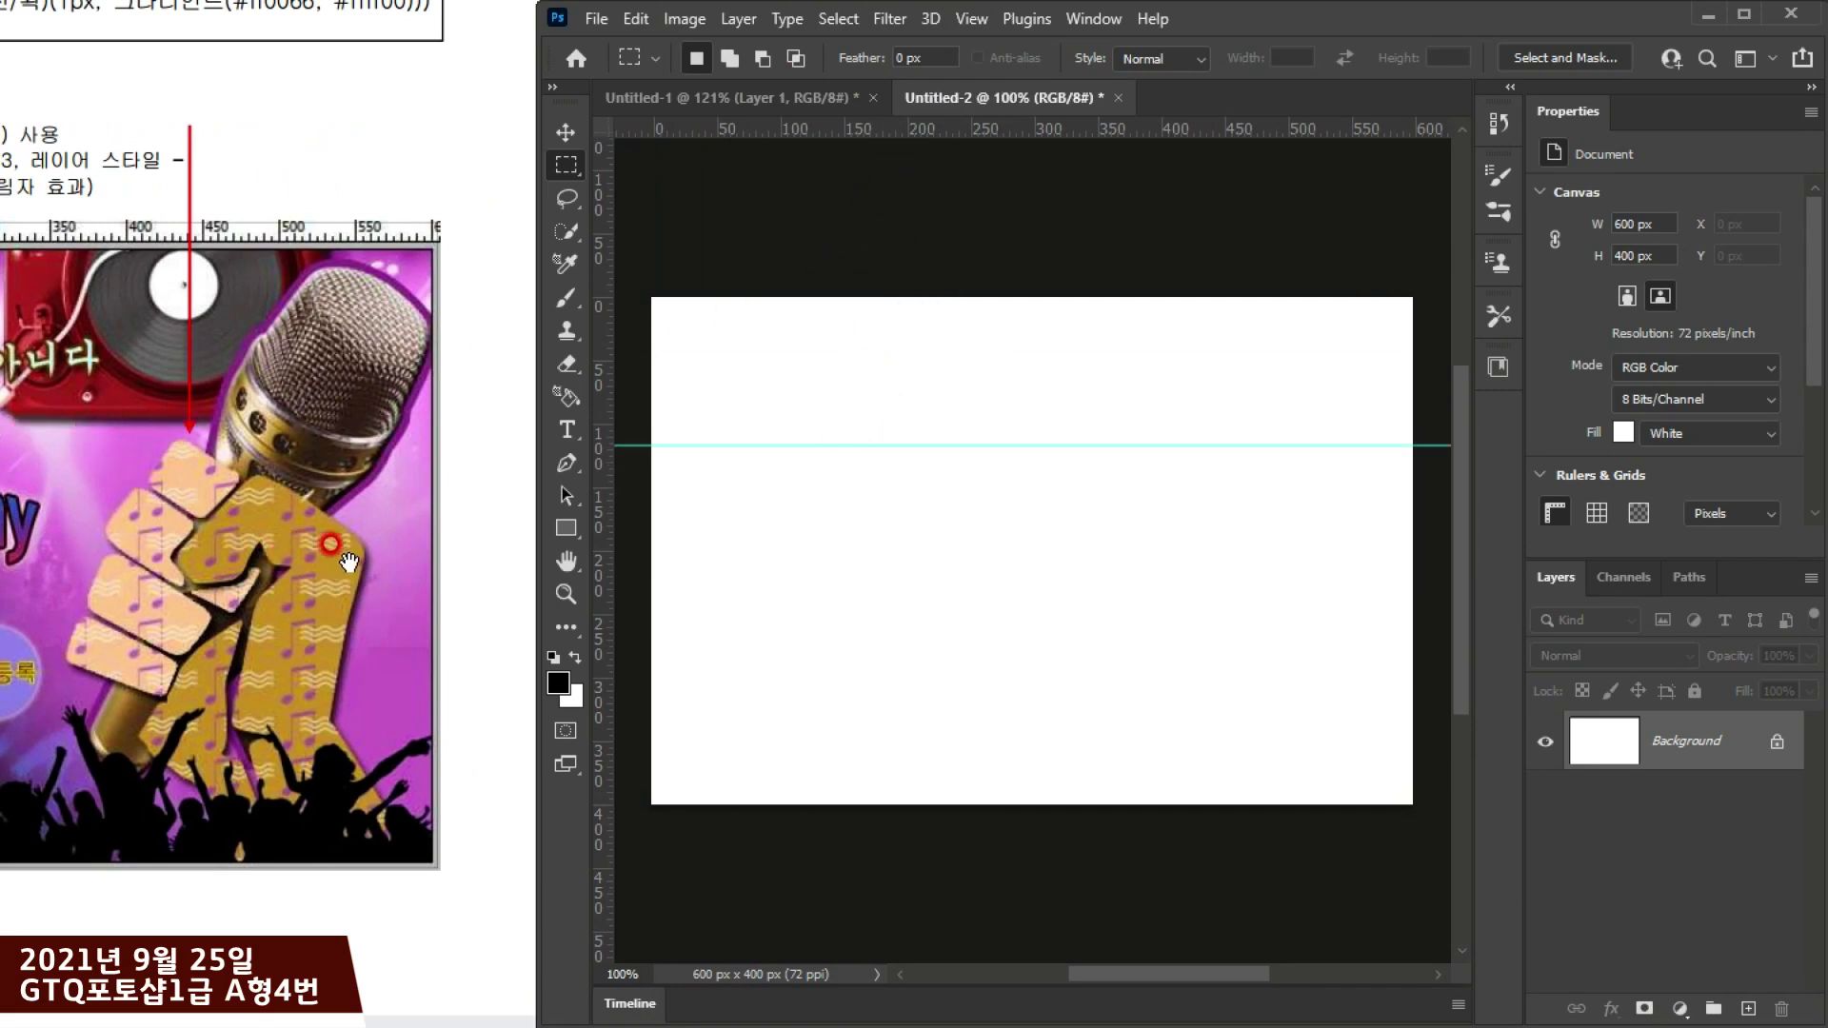
drag(602, 400, 1363, 575)
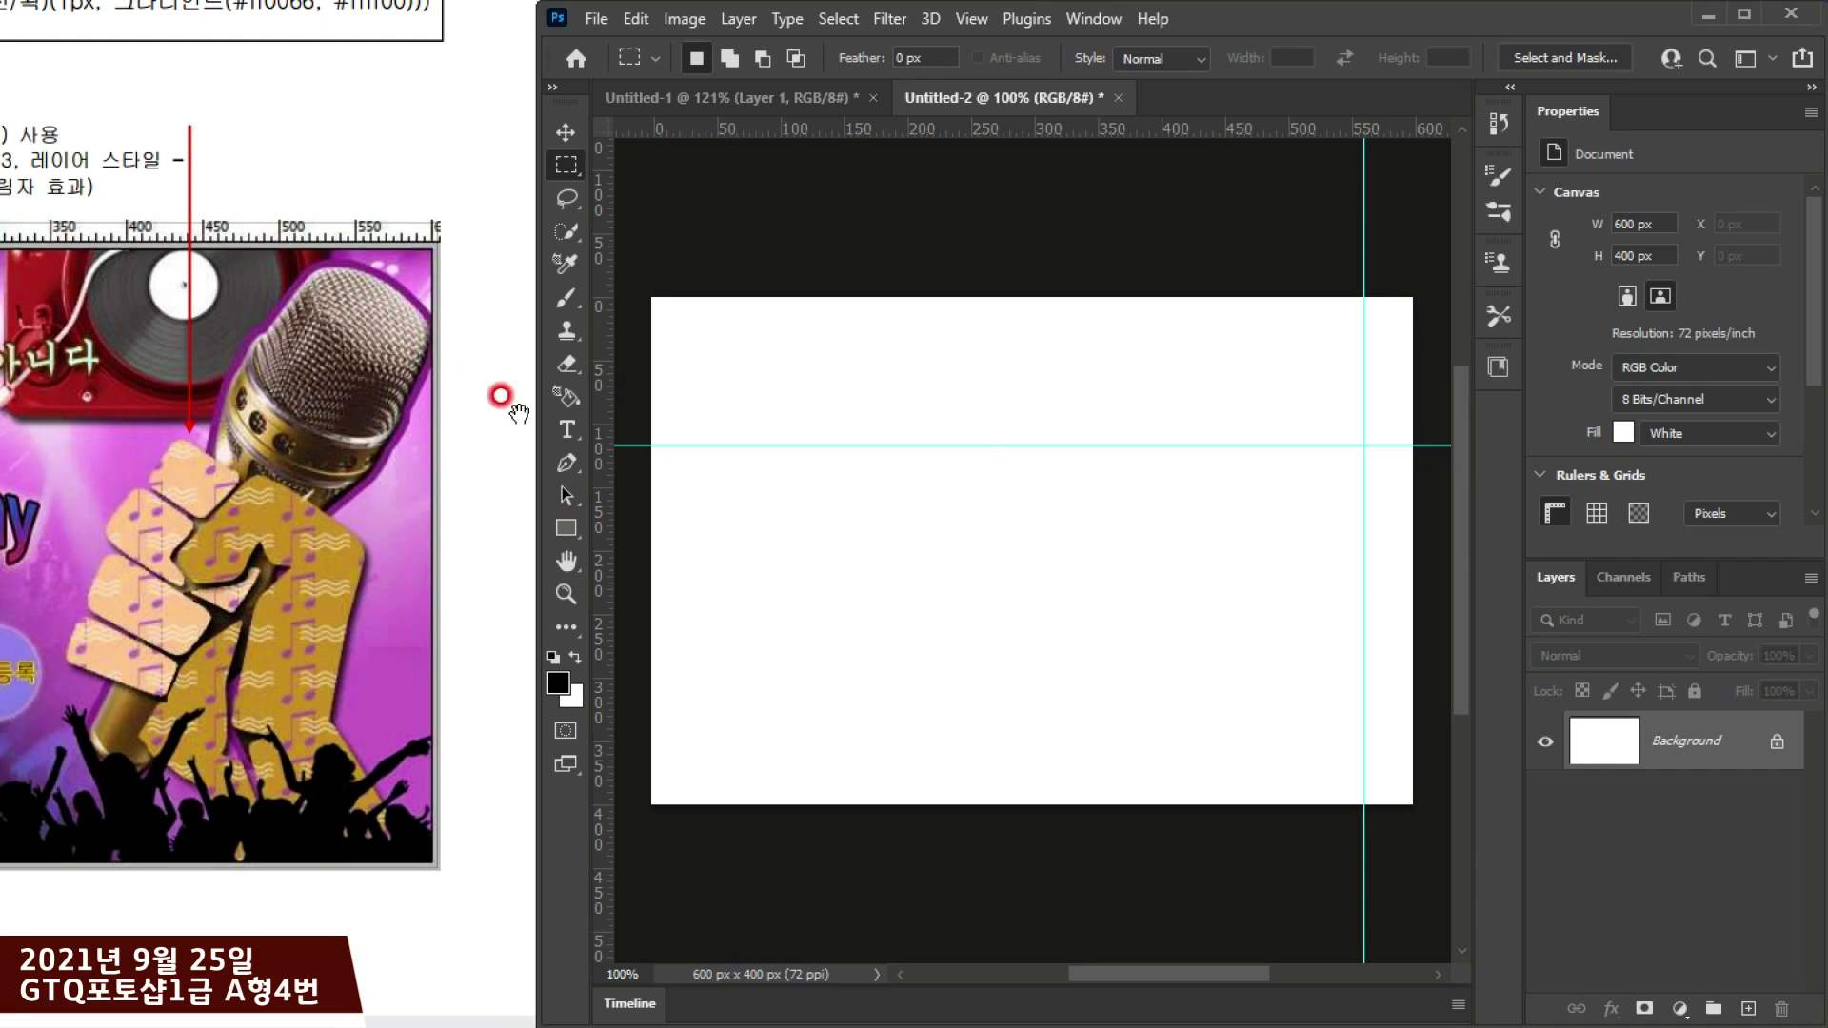
drag(604, 425, 1129, 562)
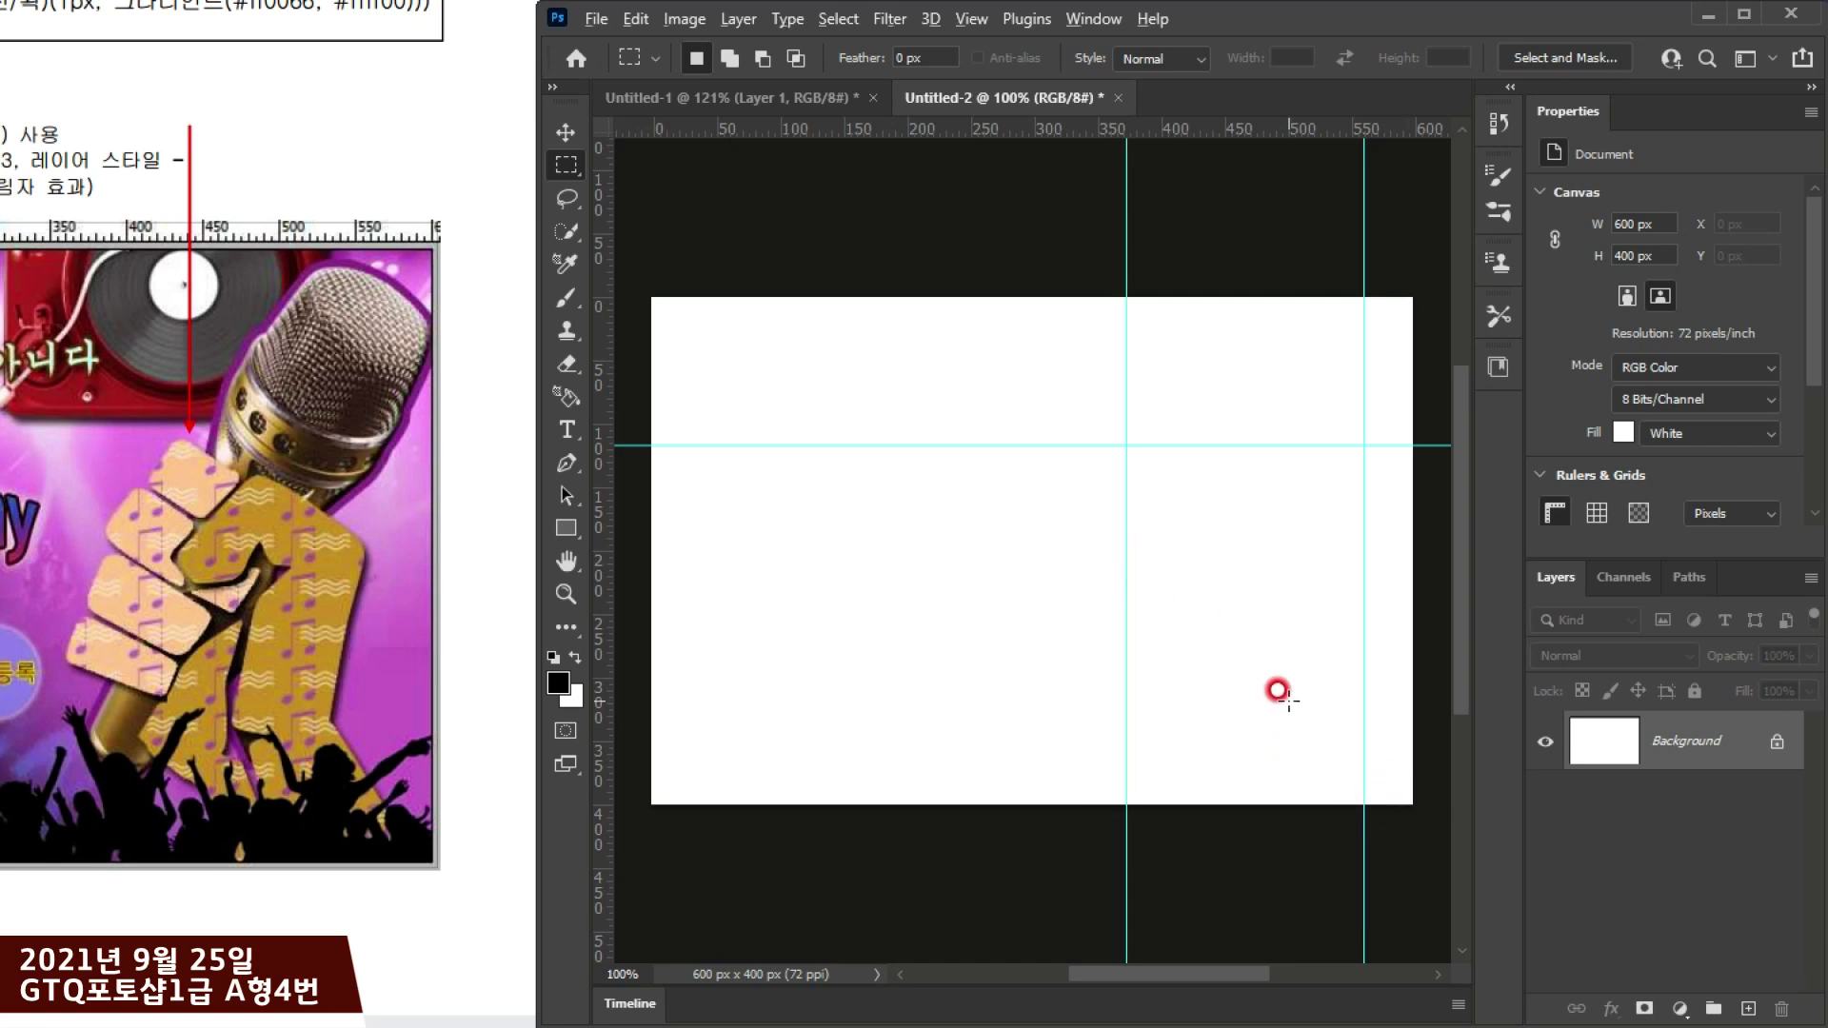
Step: Examine the hand's four finger shapes and palm in the exam's output image, and compare them with the guided canvas area
scroll(1277, 689, up, 1)
drag(1095, 684, 845, 700)
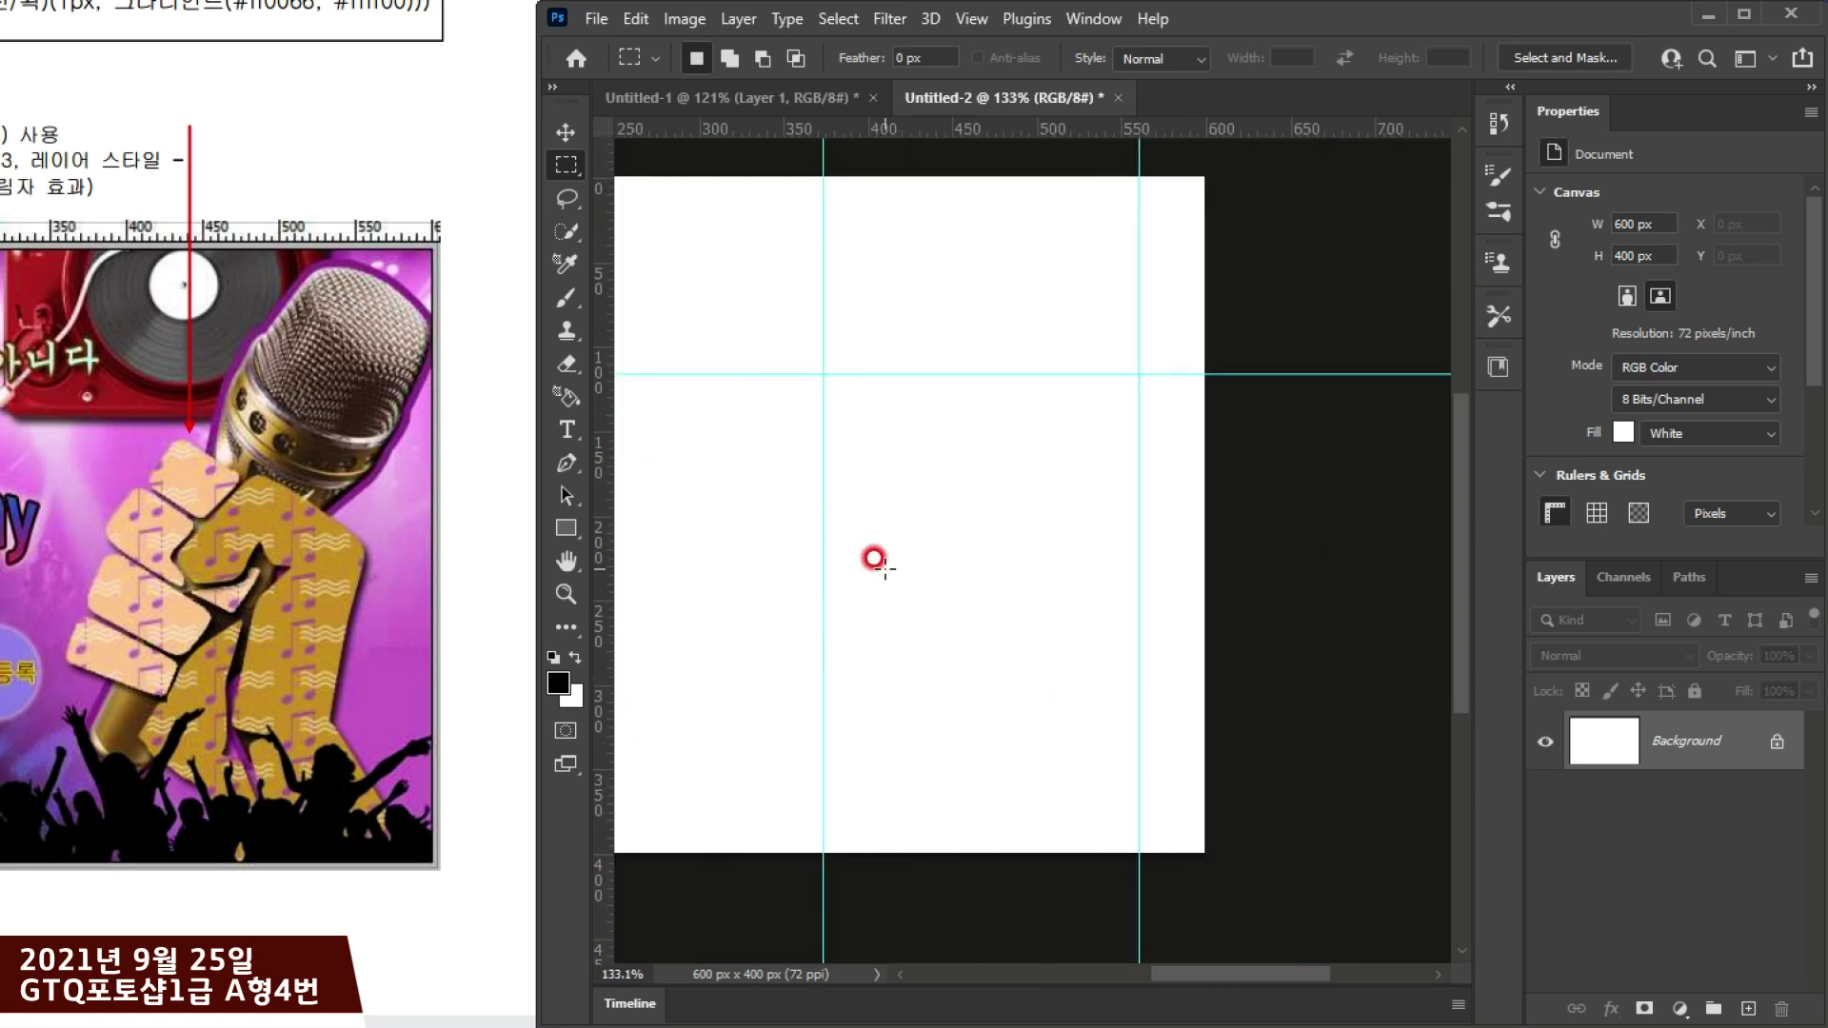
scroll(968, 598, up, 1)
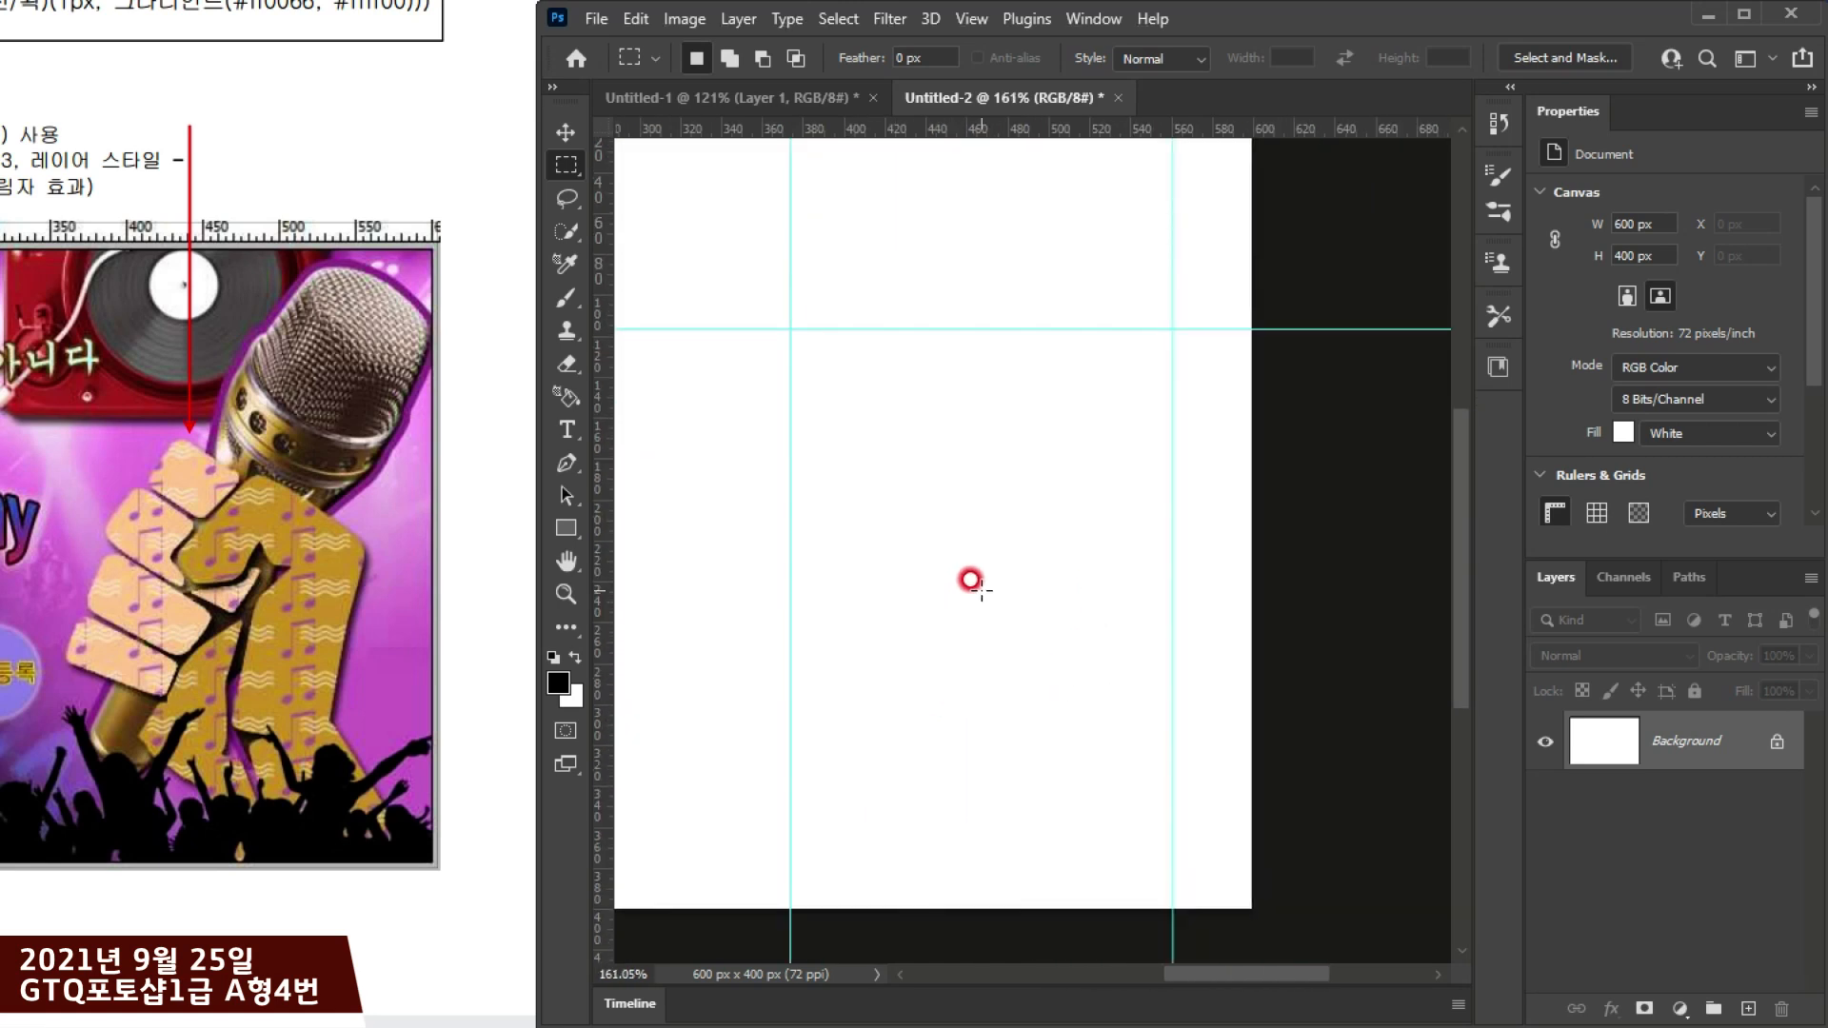
drag(971, 580, 978, 428)
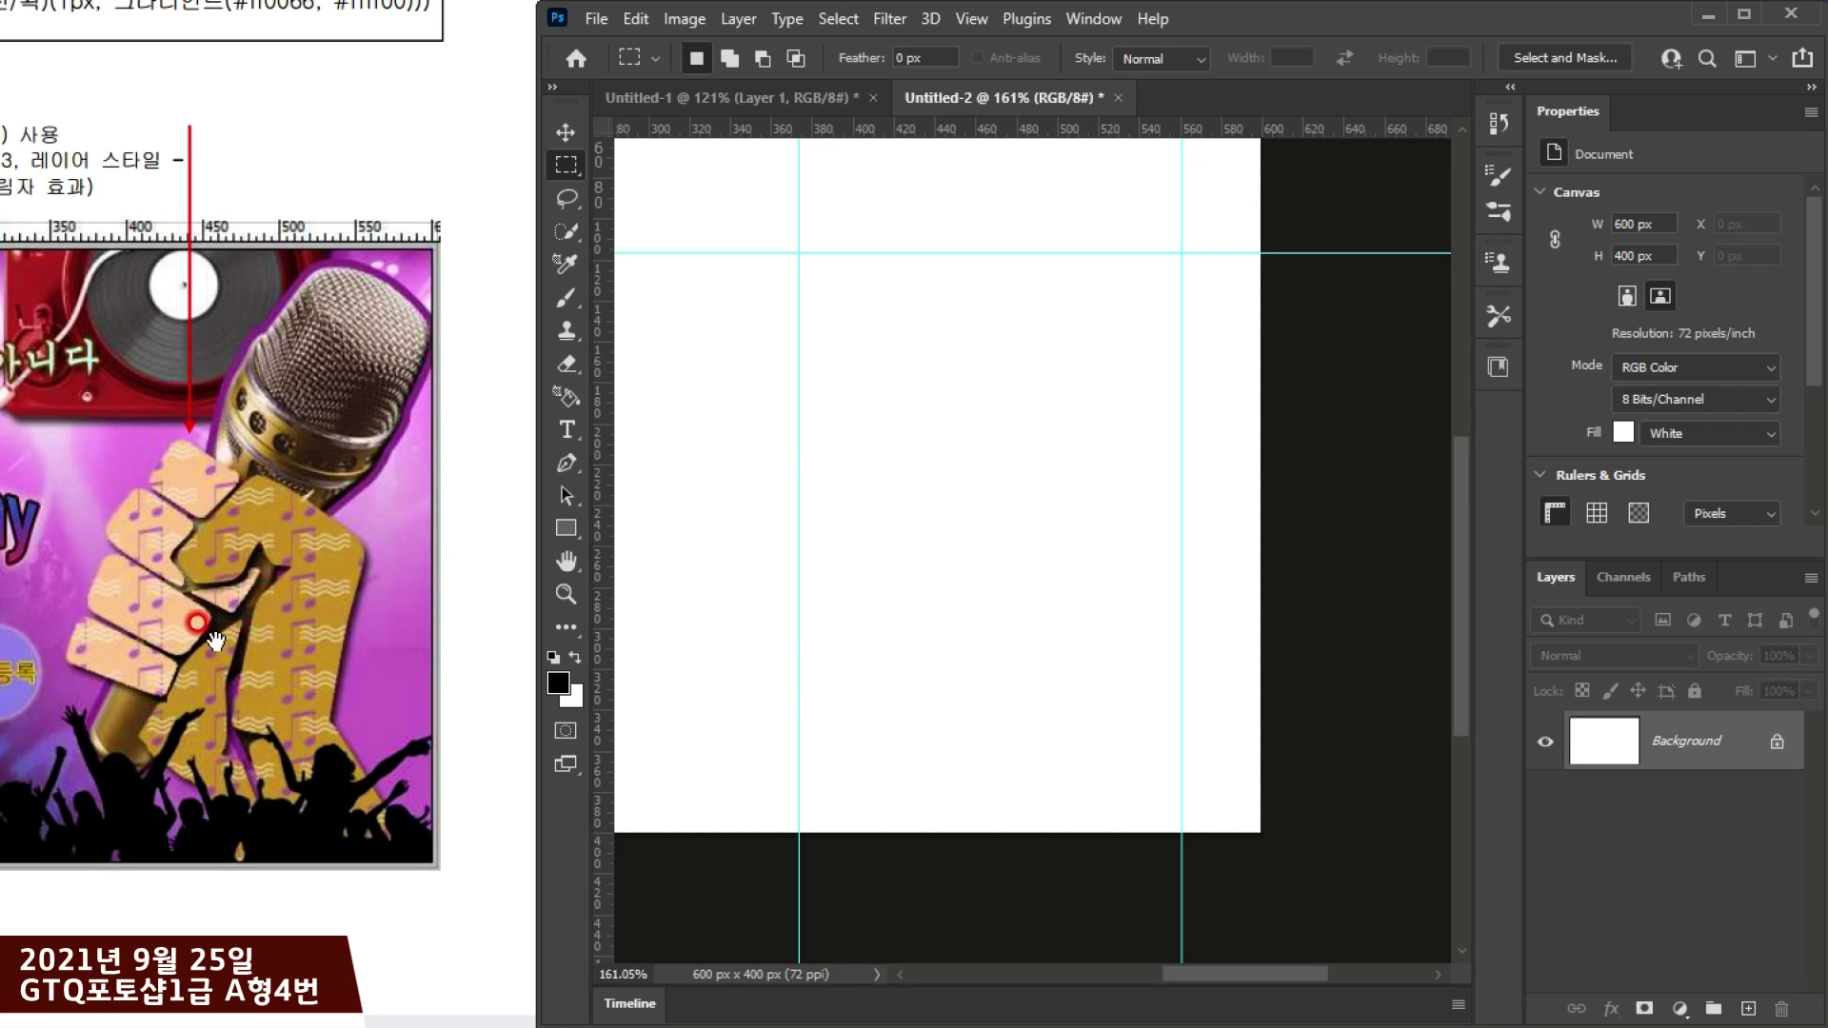
scroll(218, 622, up, 5)
scroll(217, 623, down, 5)
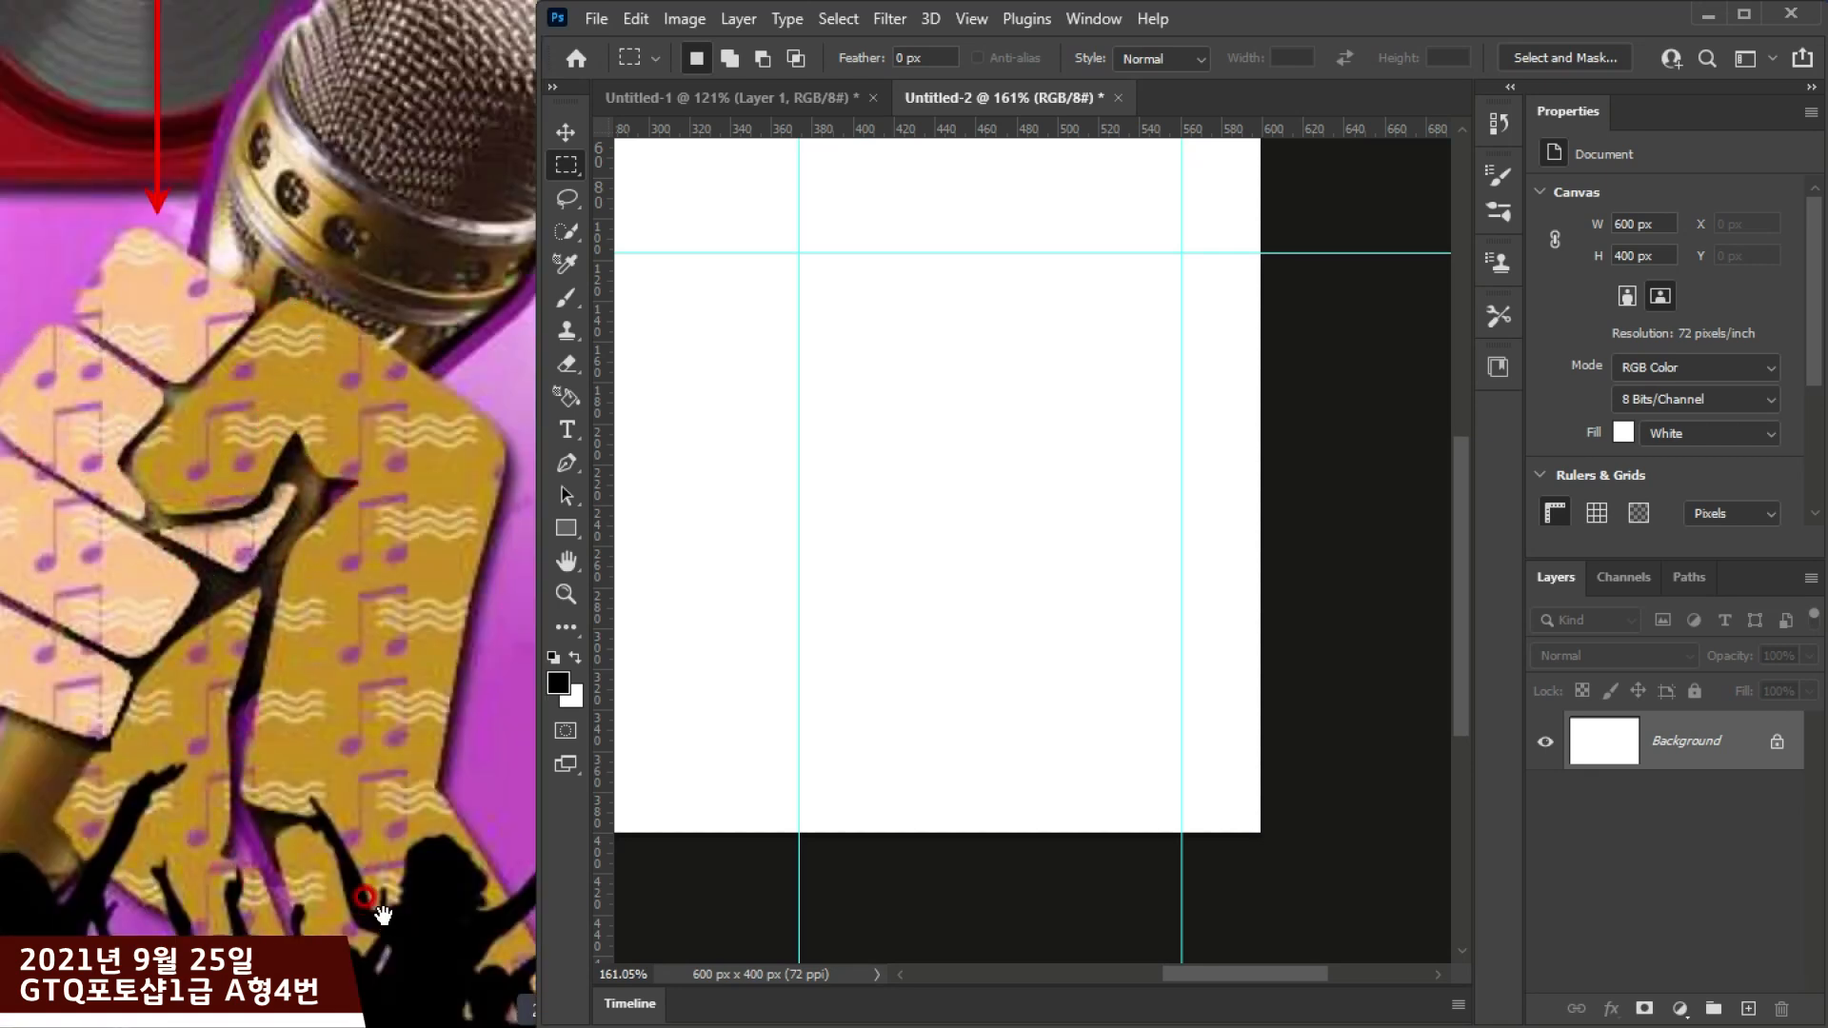
scroll(369, 686, down, 5)
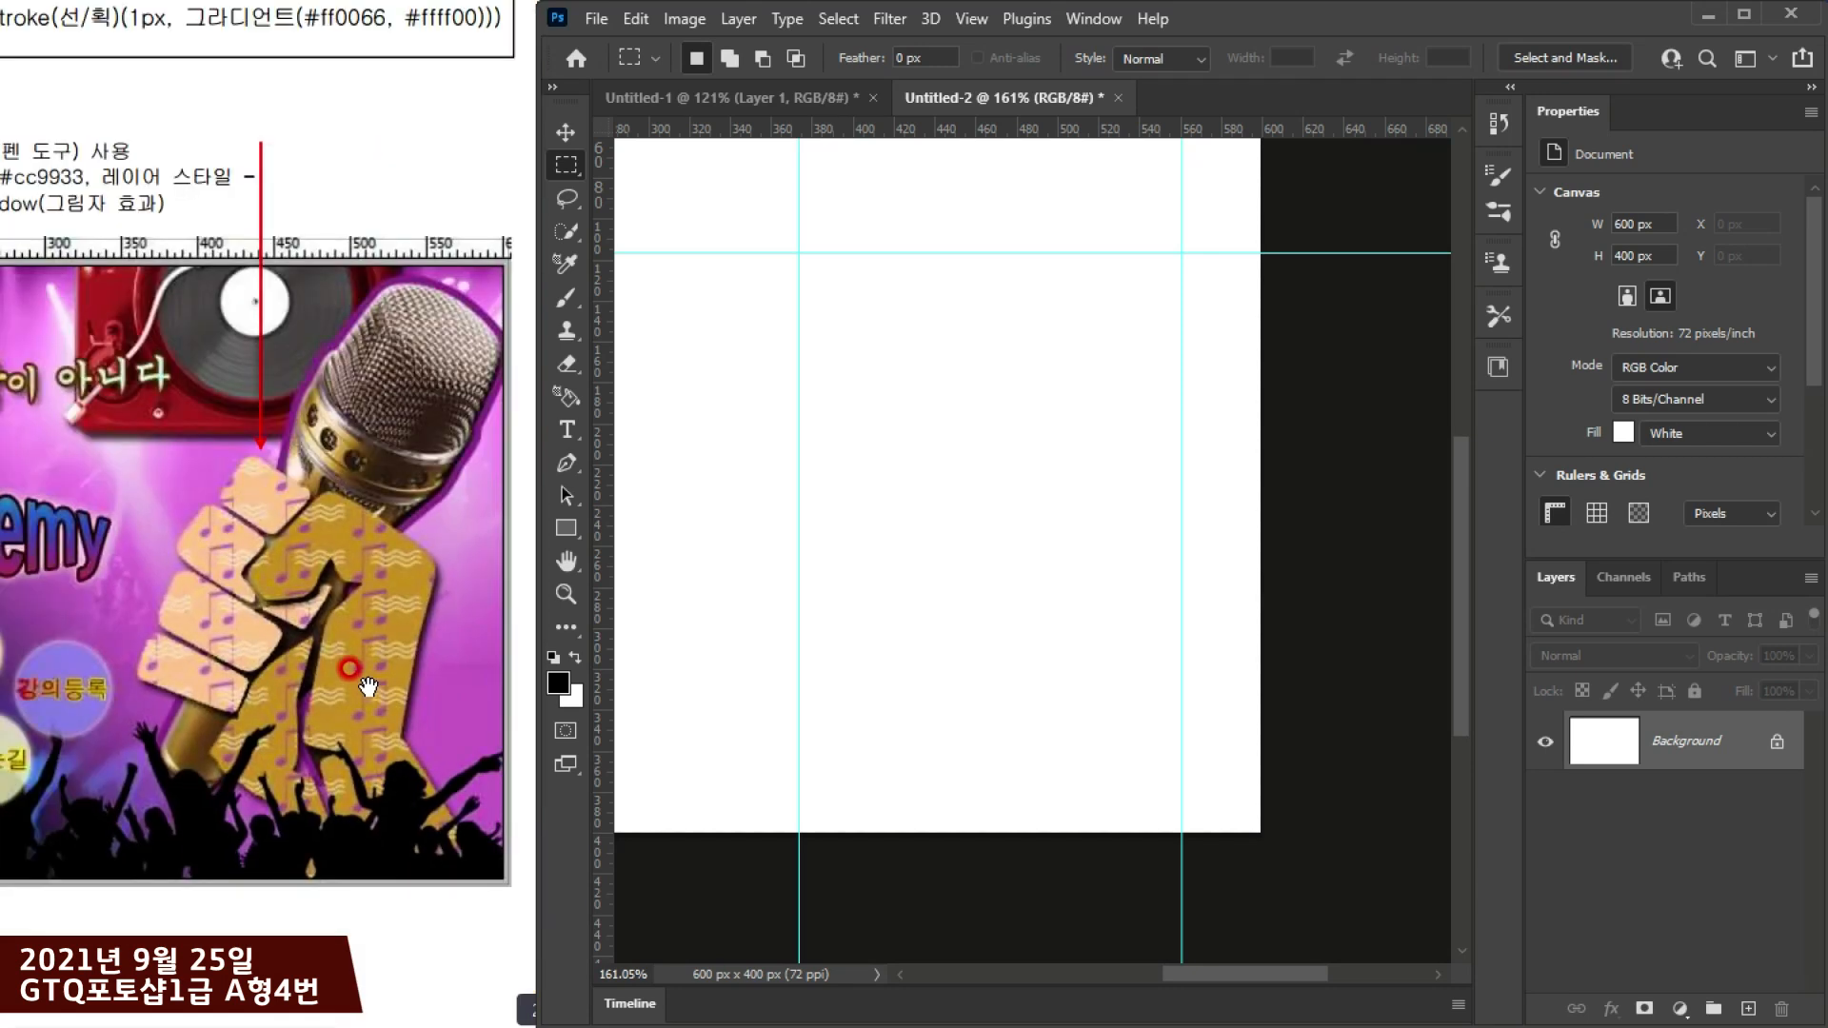
scroll(368, 685, up, 5)
scroll(265, 653, down, 5)
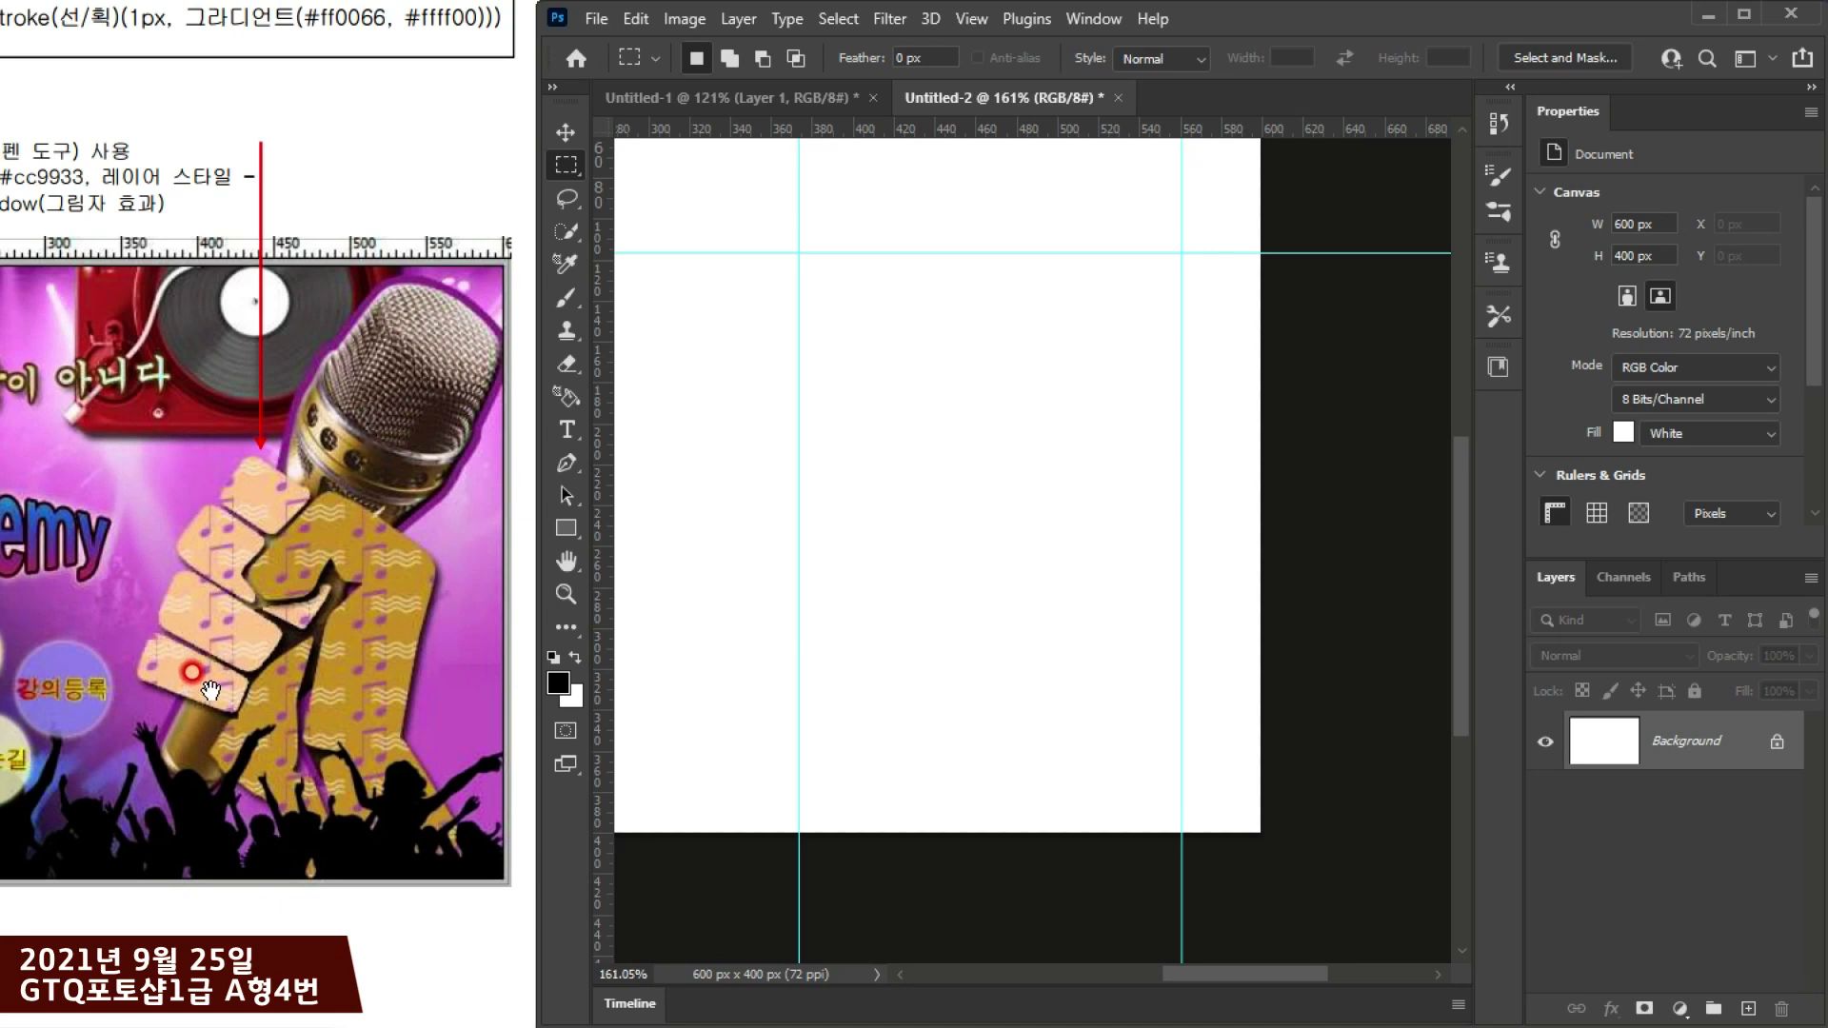
scroll(971, 429, left, 1)
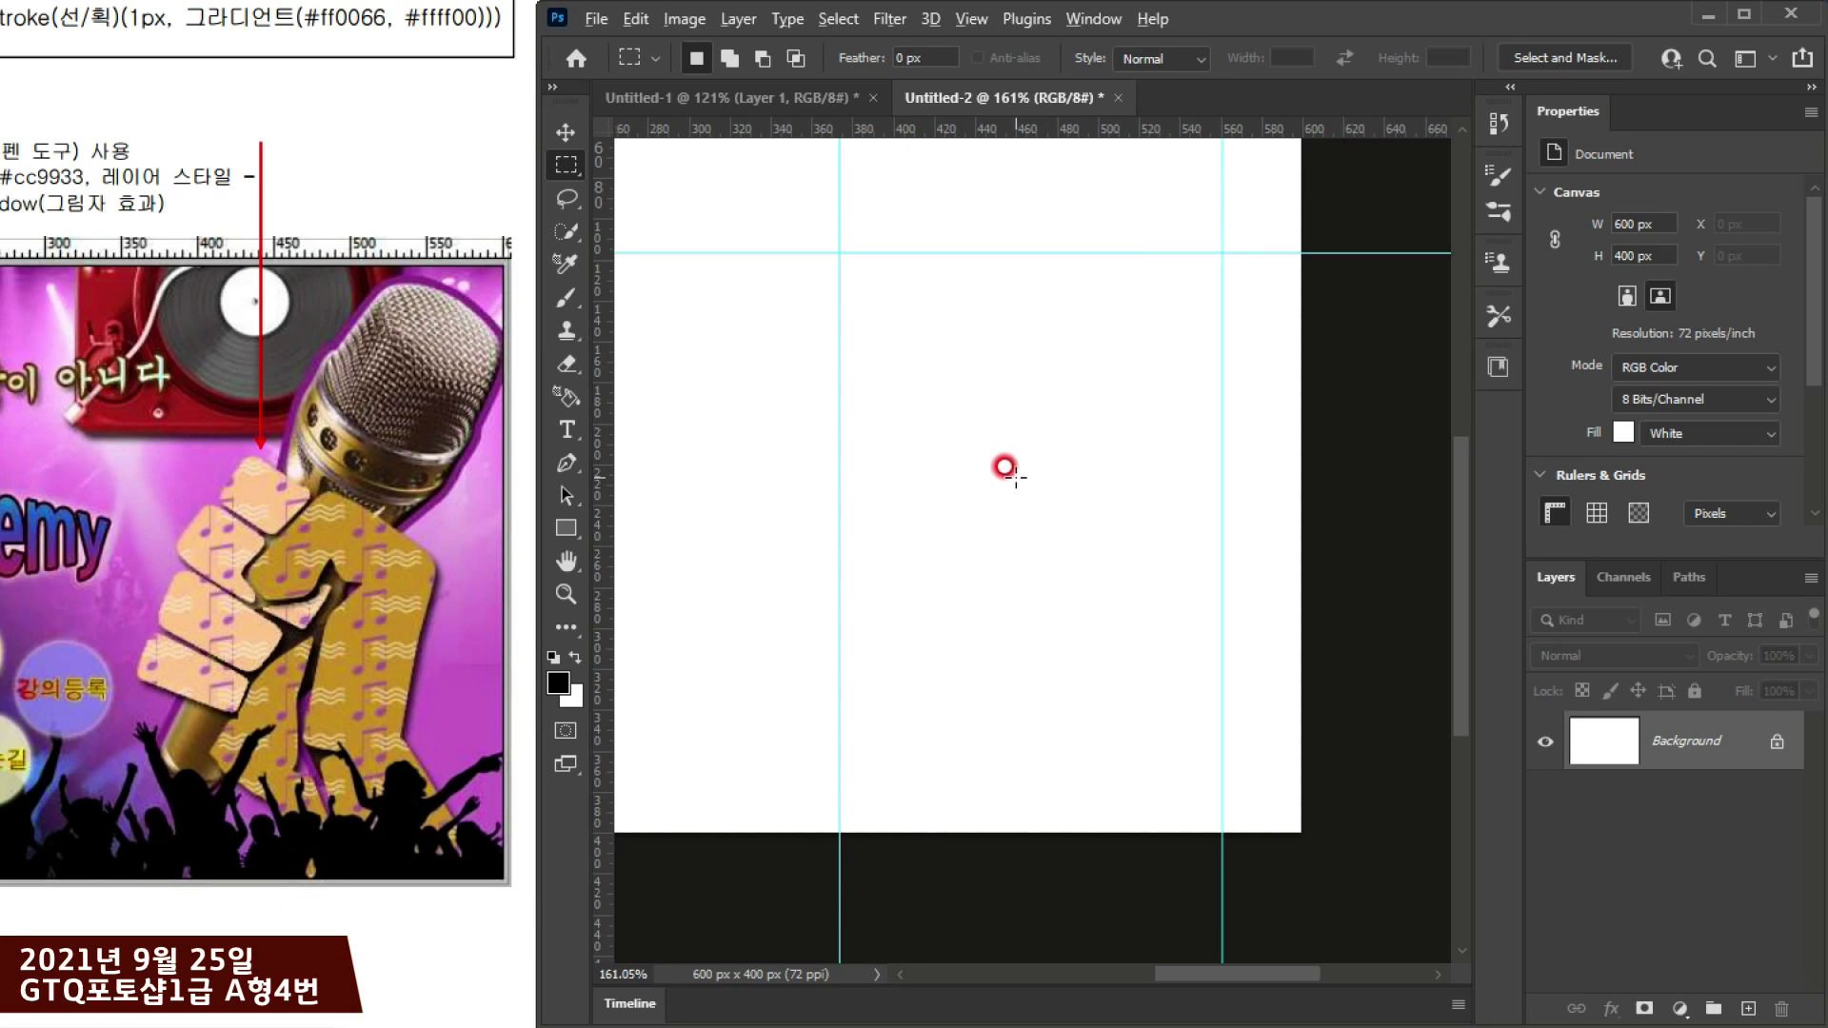
scroll(1011, 479, up, 1)
drag(966, 552, 885, 554)
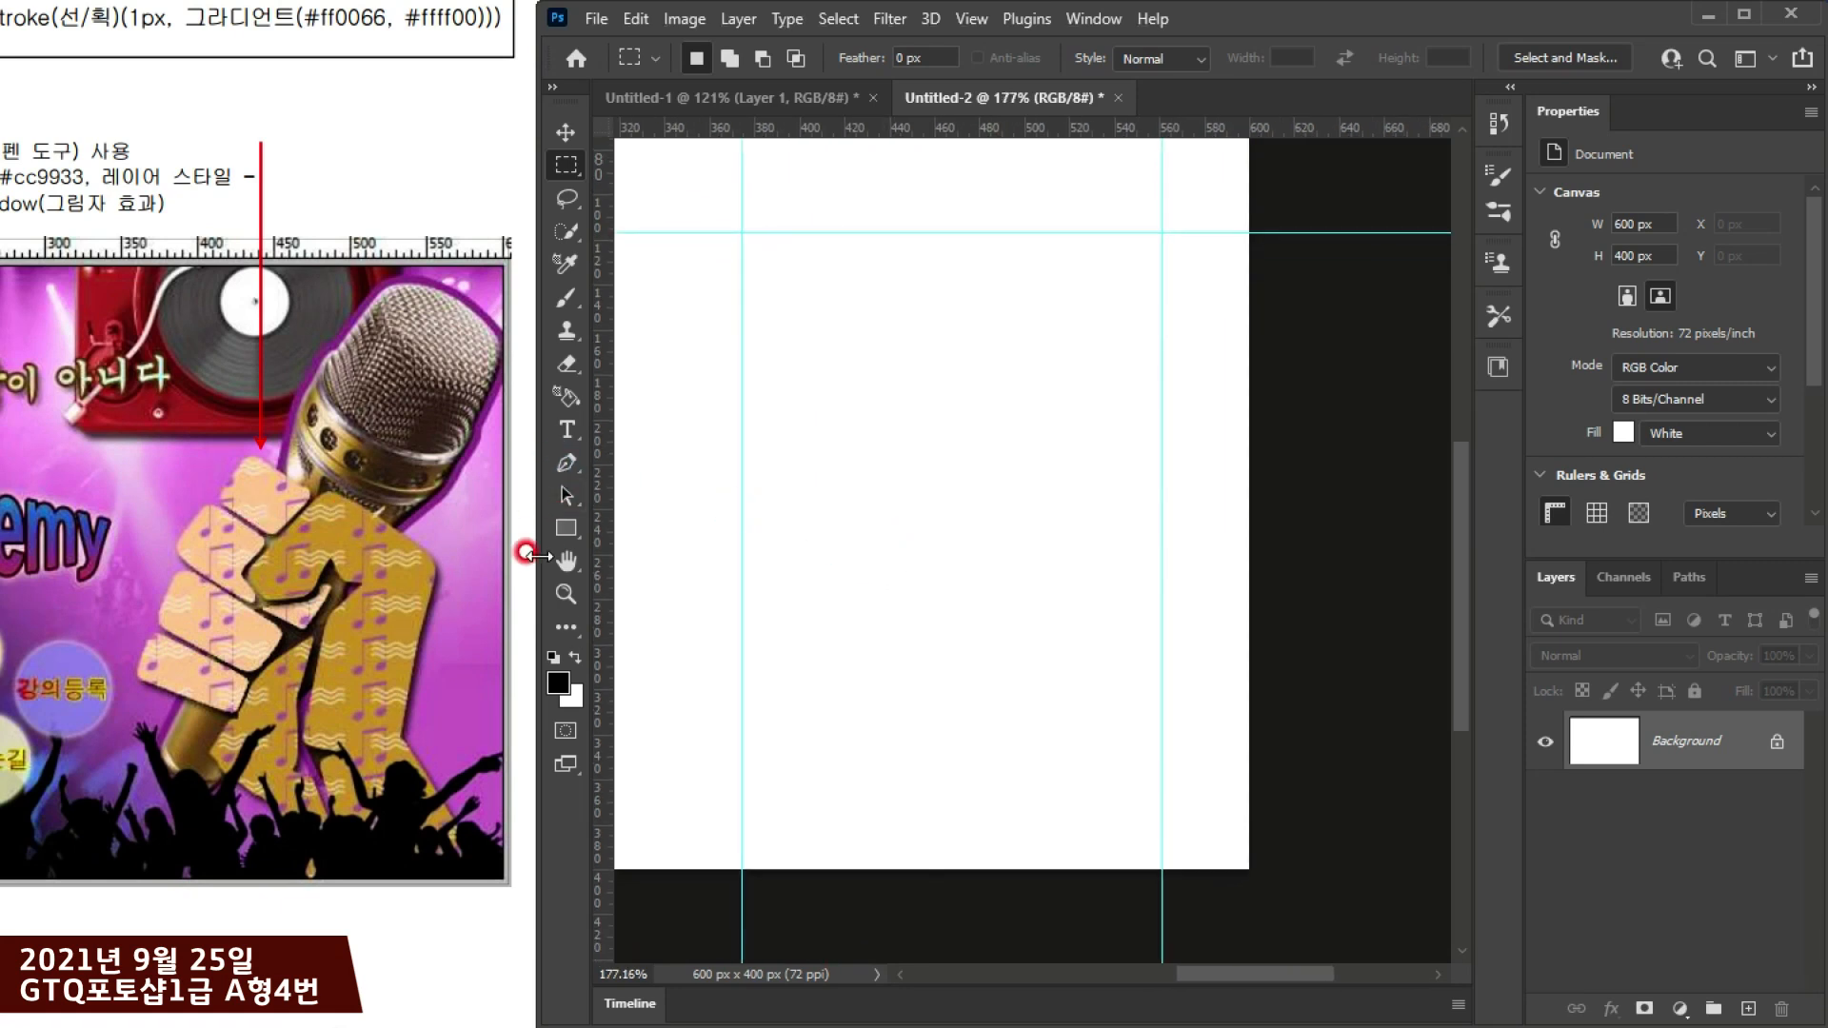
Step: Draw a rounded rectangle path about 72 × 35 px with 10 px corners, its upper edge on the horizontal guide
click(566, 529)
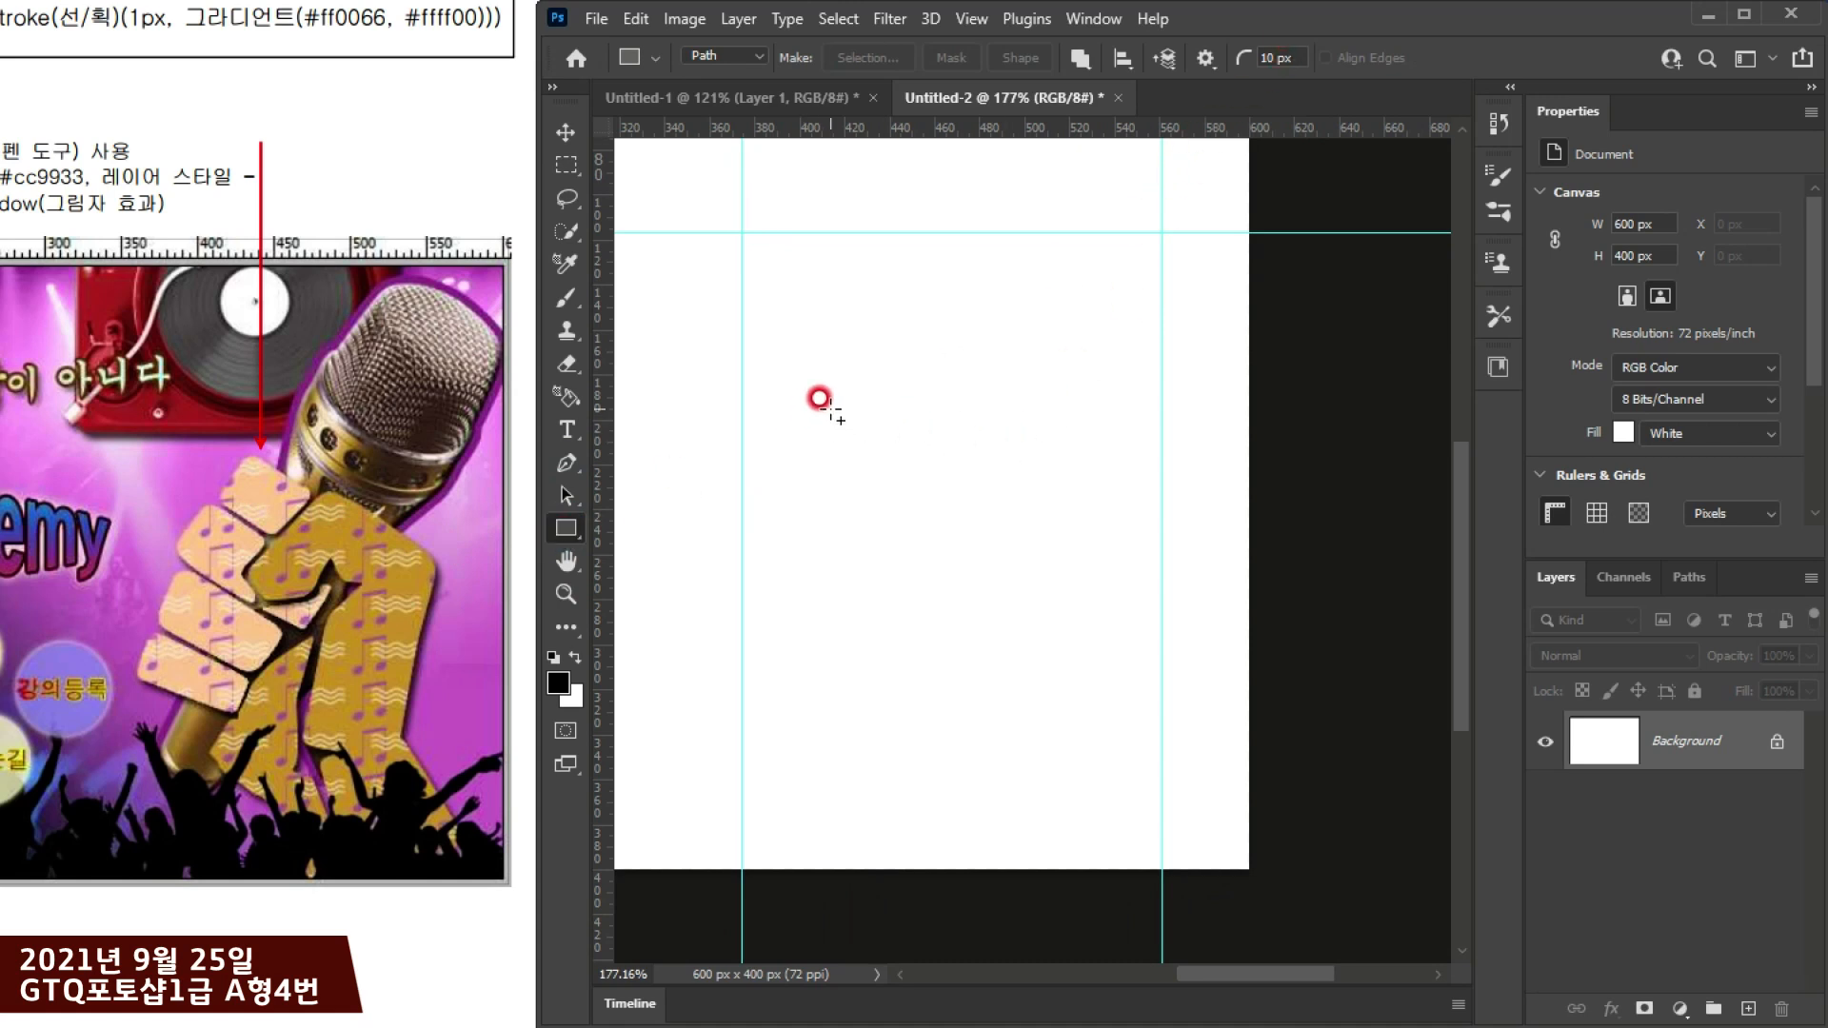
scroll(838, 372, down, 3)
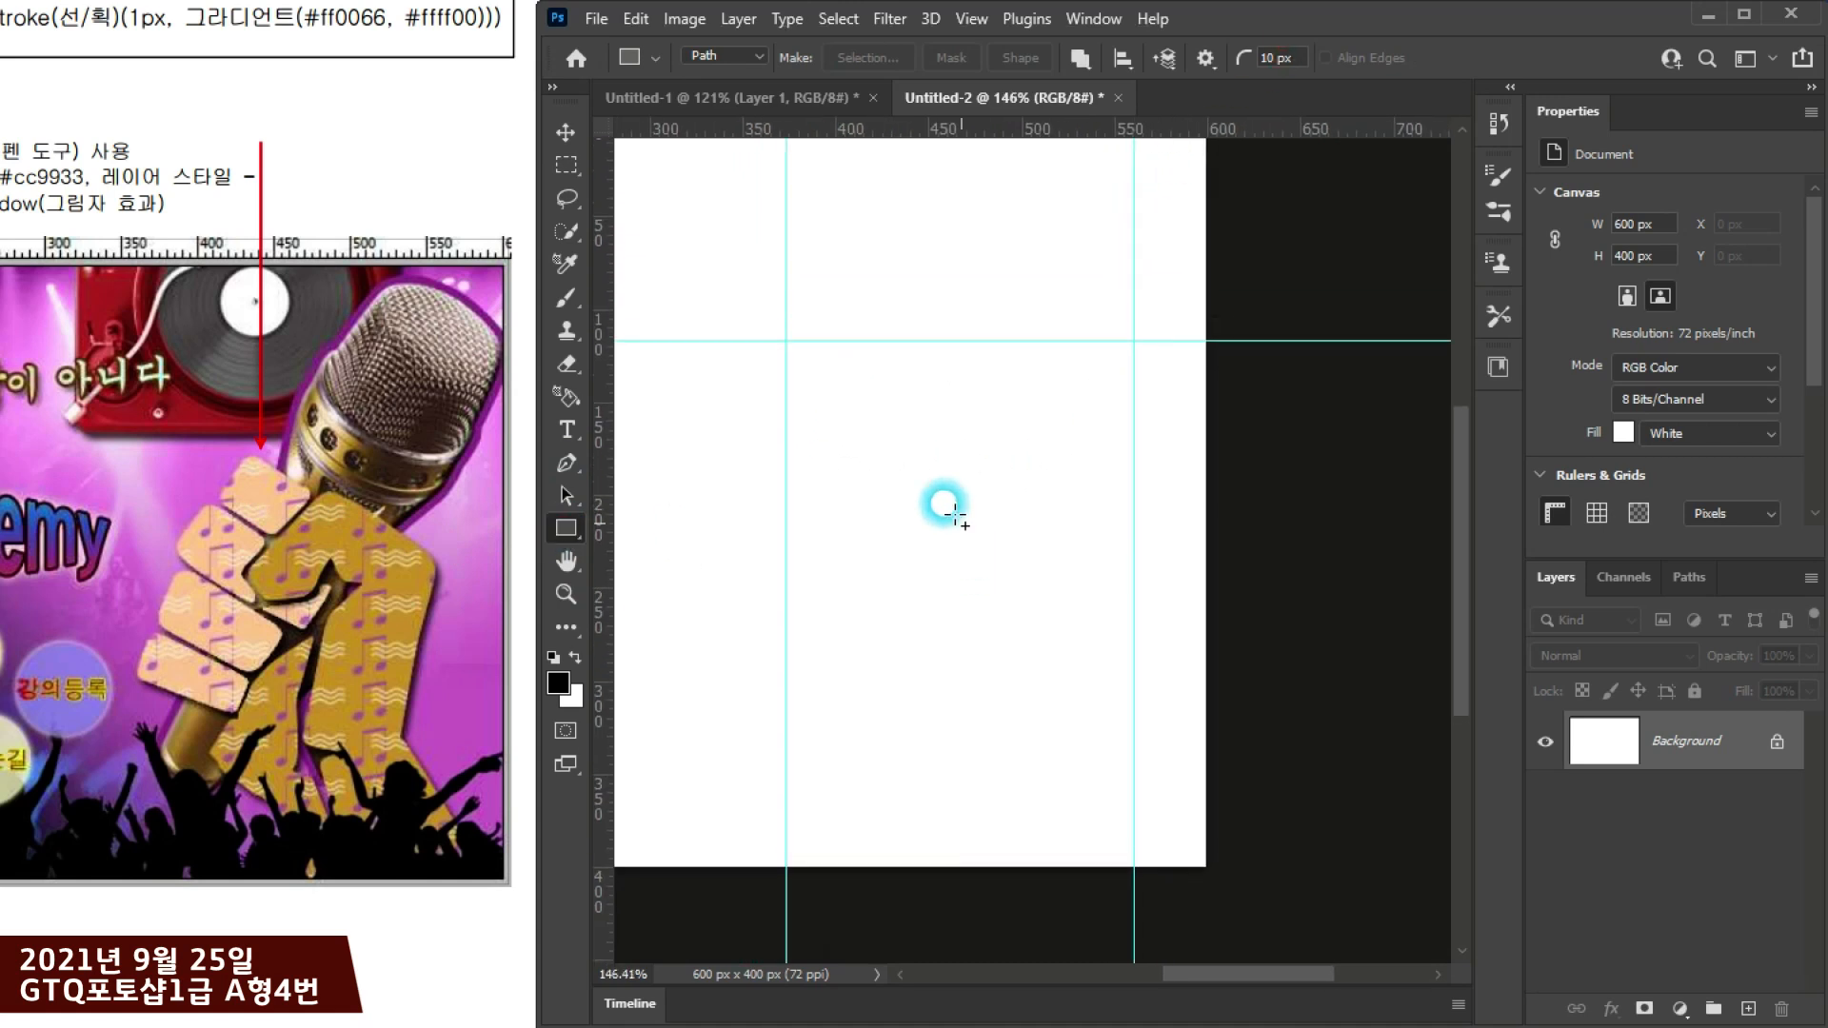
drag(880, 341, 1011, 404)
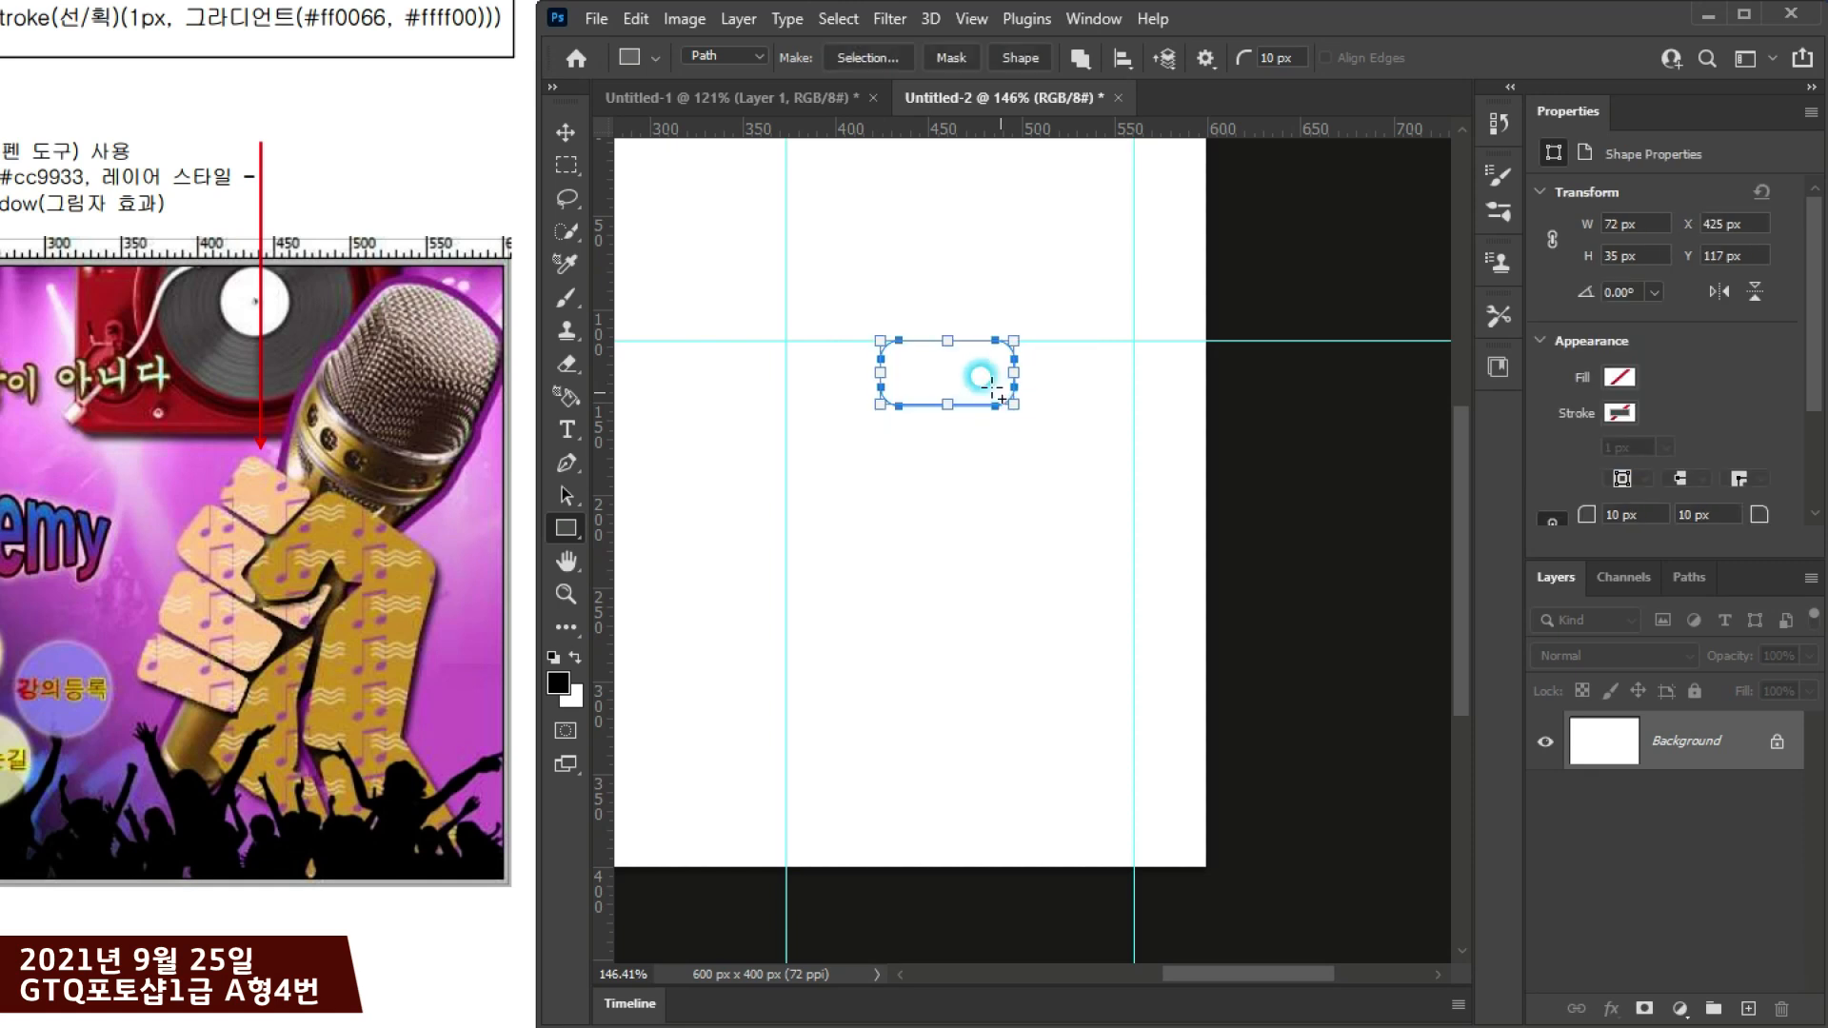
scroll(952, 364, up, 3)
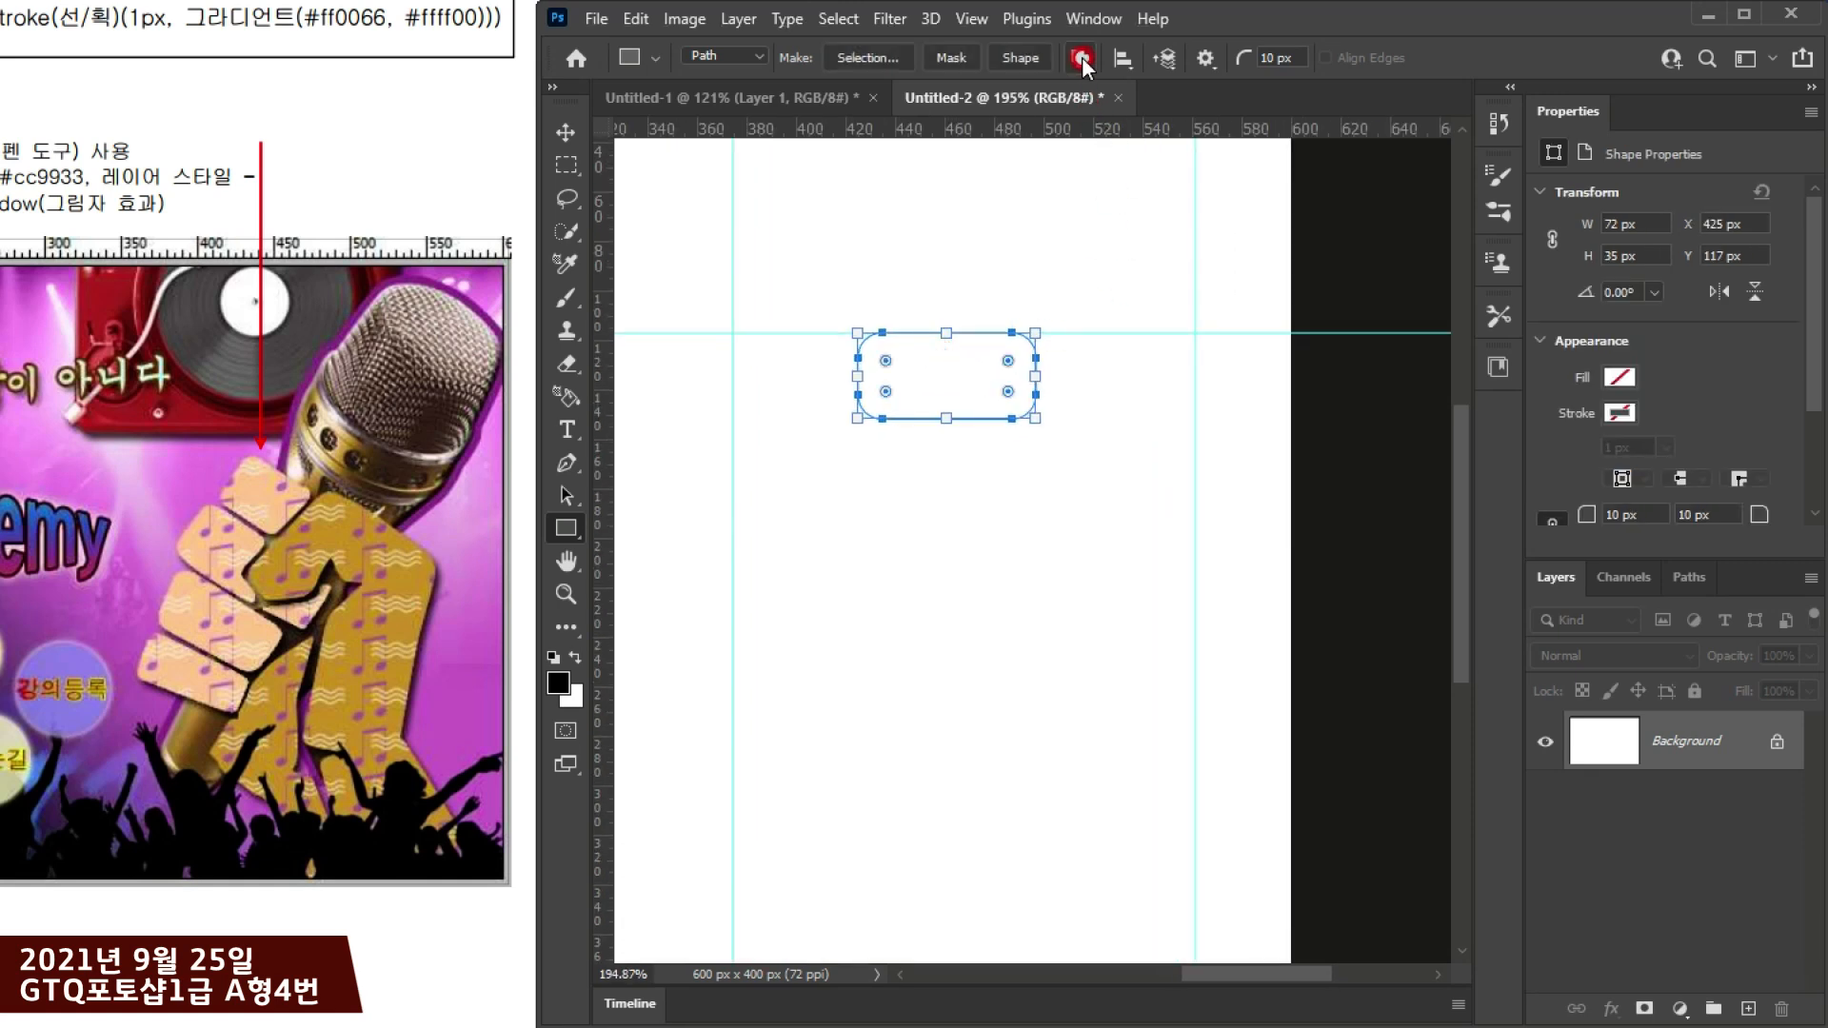
Step: Shrink the rounded rectangle to about 44 × 30 px and place a copy beneath it, widened to about 95 px
click(569, 496)
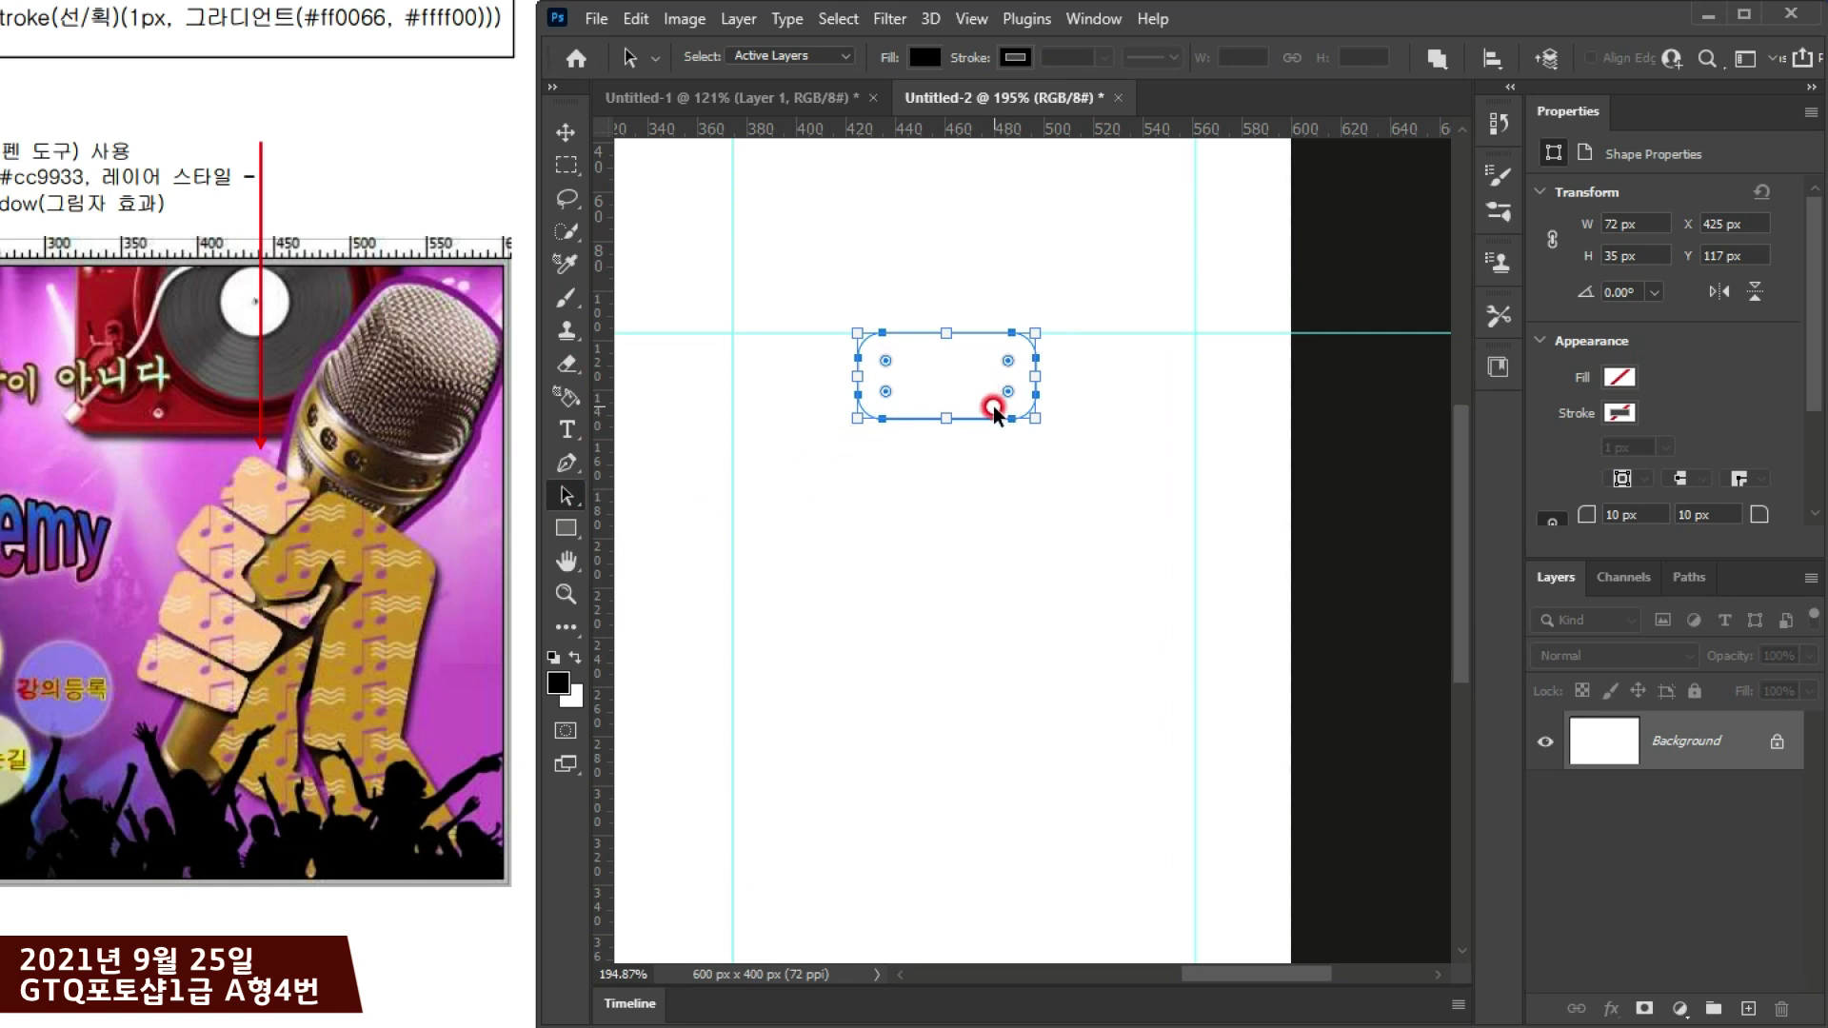
drag(1030, 416, 961, 408)
drag(931, 390, 1078, 455)
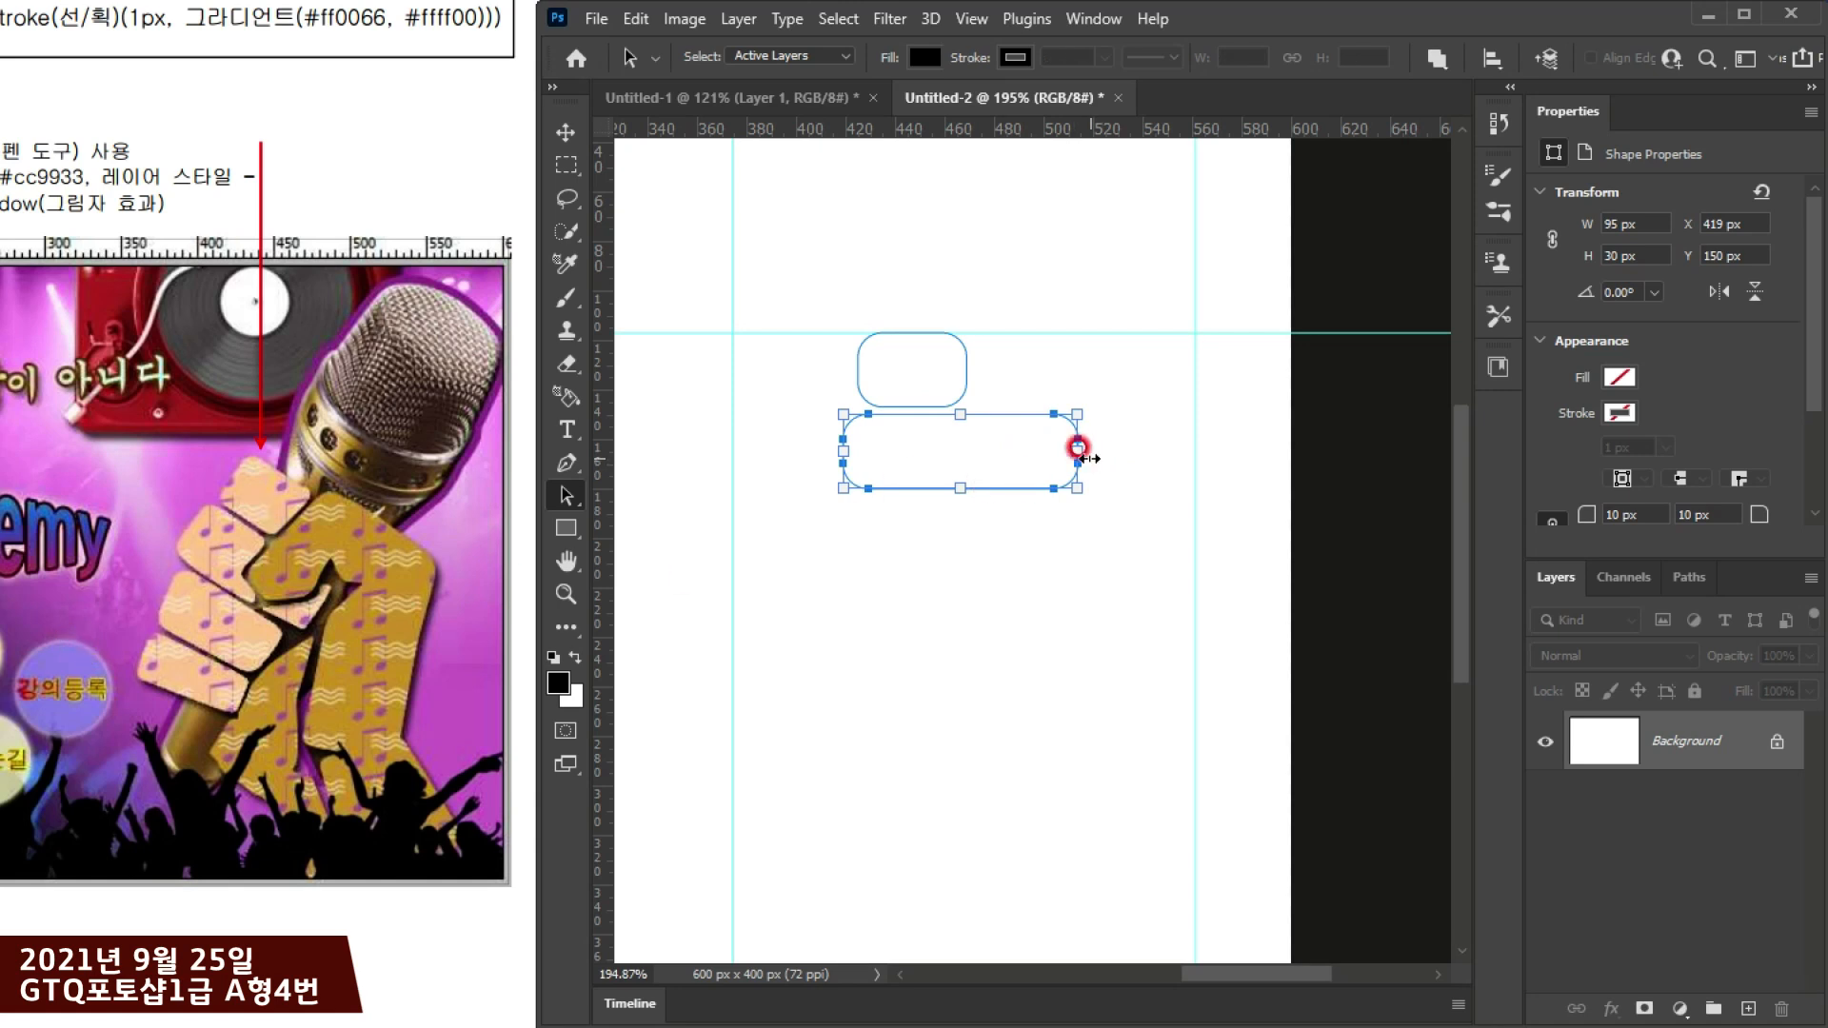
Step: Duplicate the wide rounded rectangle for the third finger and nudge the copy just beneath it, to about X 433 px, Y 183 px
drag(1011, 473, 1063, 535)
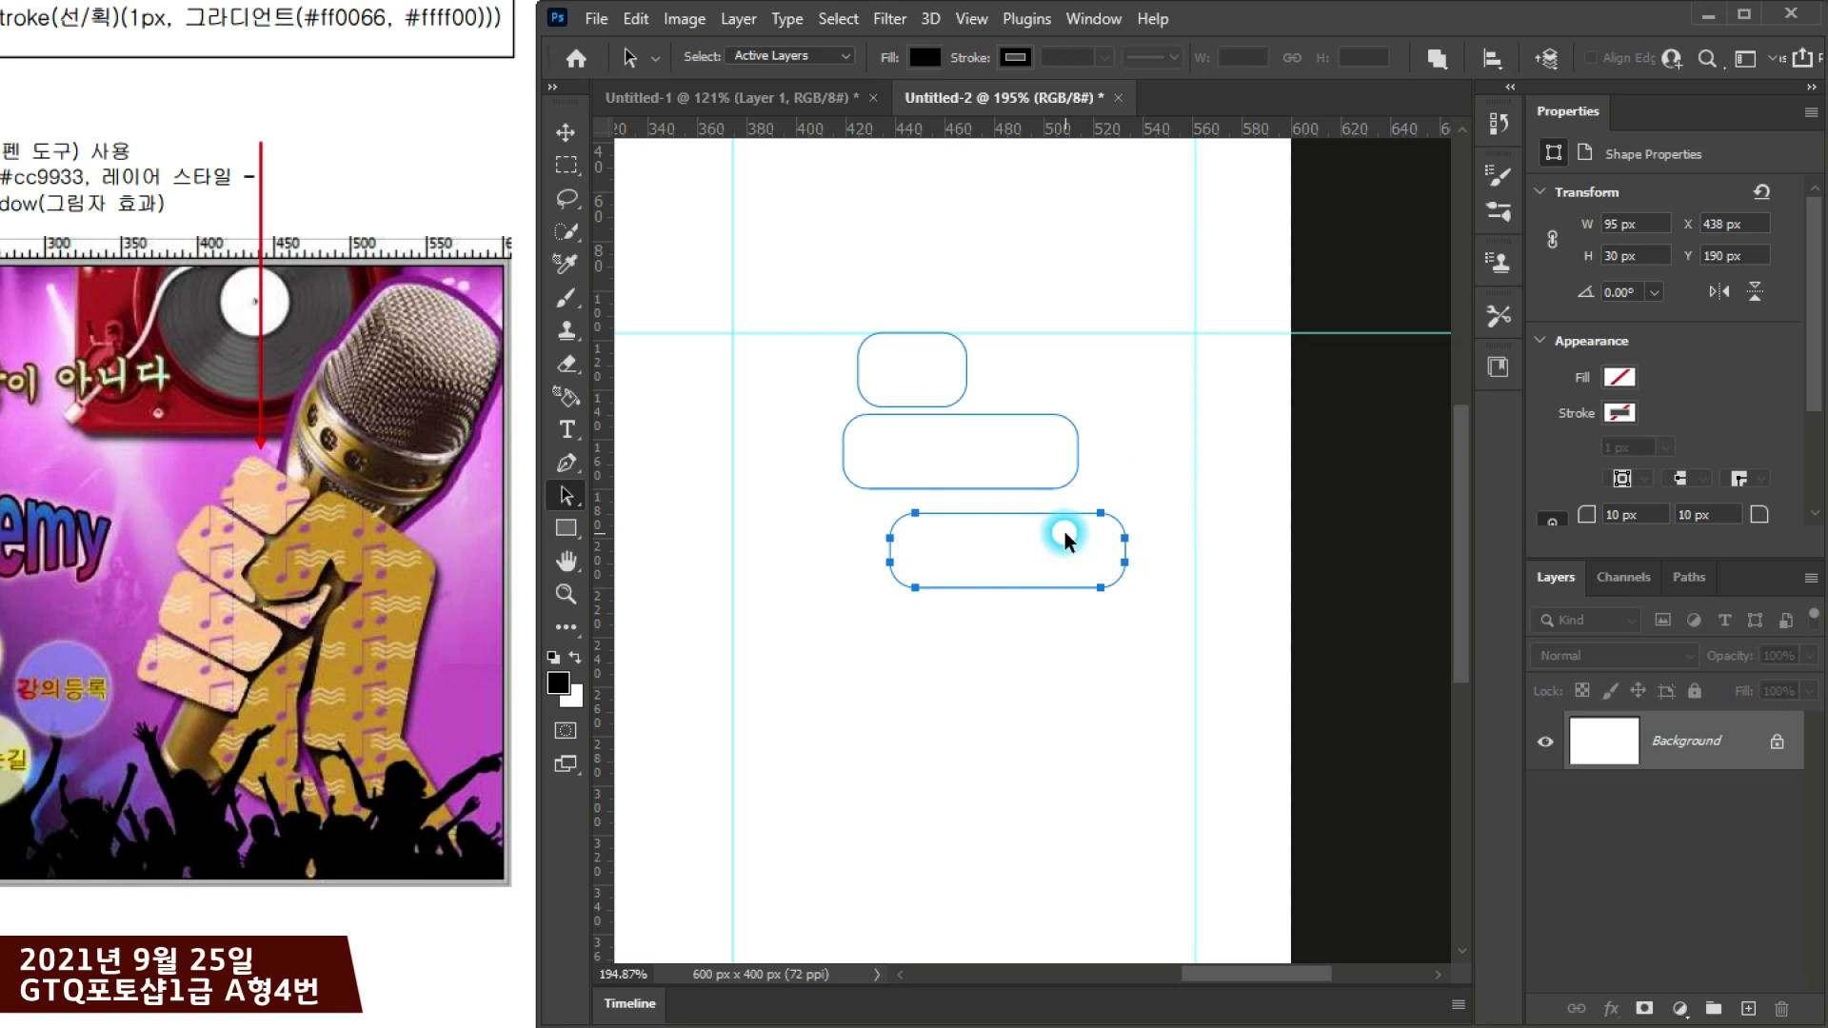
key(Left)
key(Up)
key(Left)
key(Left)
key(Left)
key(Left)
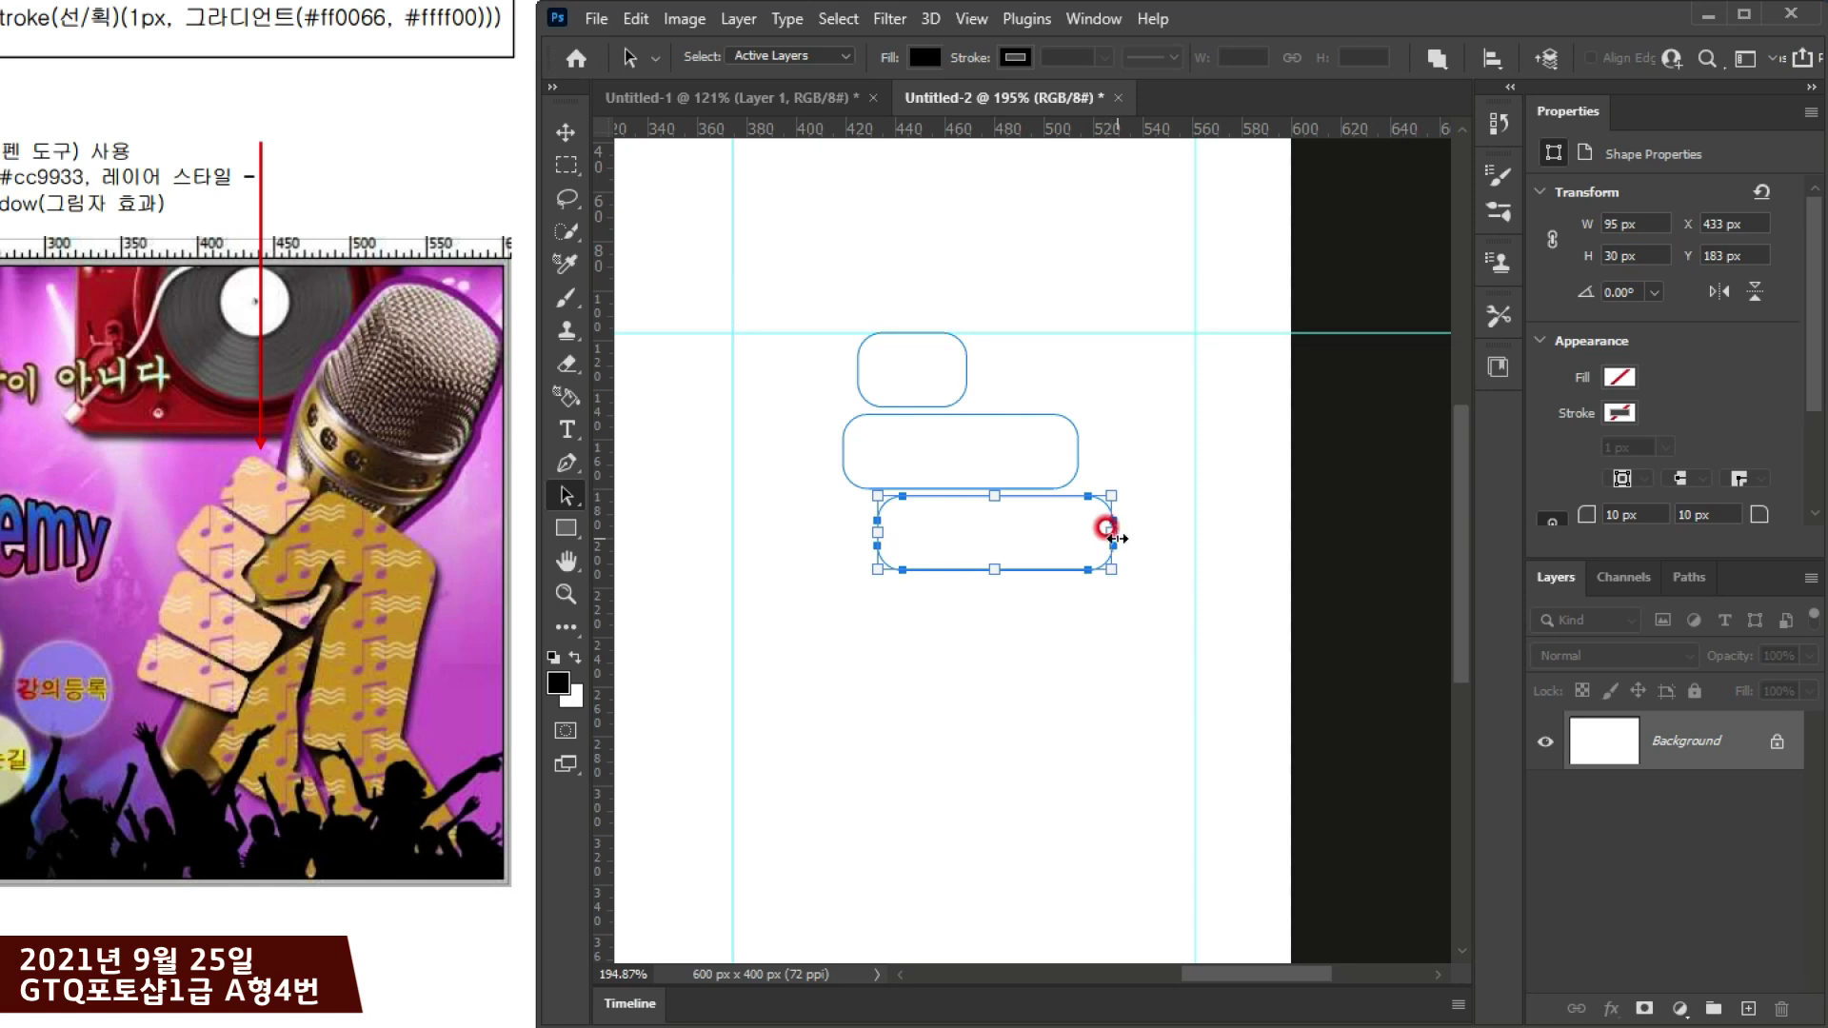
Step: Narrow the third finger shape and duplicate it below as a fourth finger sized about 62 × 27 px
drag(1114, 539, 1048, 554)
alt+drag(1010, 538, 965, 647)
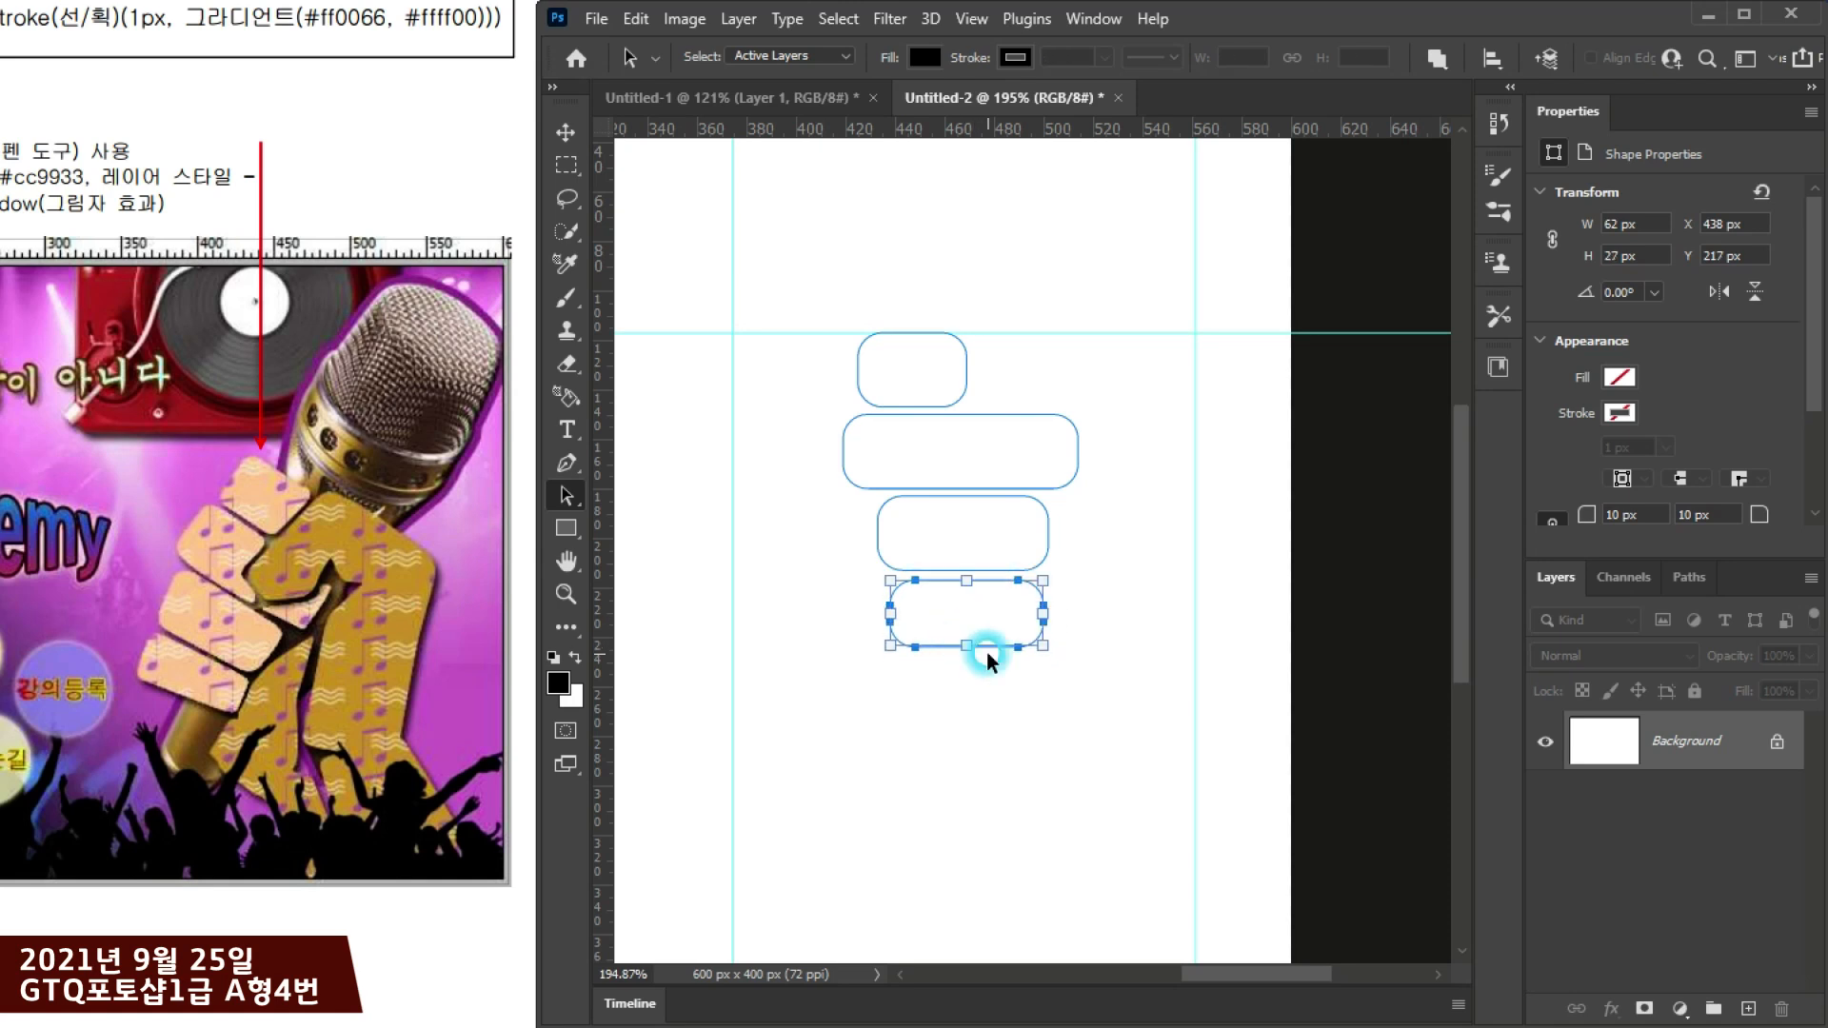
Step: Rotate all four finger paths together about 32° clockwise and move them down inside the left part of the guide frame
click(1134, 692)
drag(796, 355, 1095, 729)
drag(1096, 317, 1151, 406)
drag(1017, 470, 946, 612)
click(1022, 716)
scroll(792, 710, up, 3)
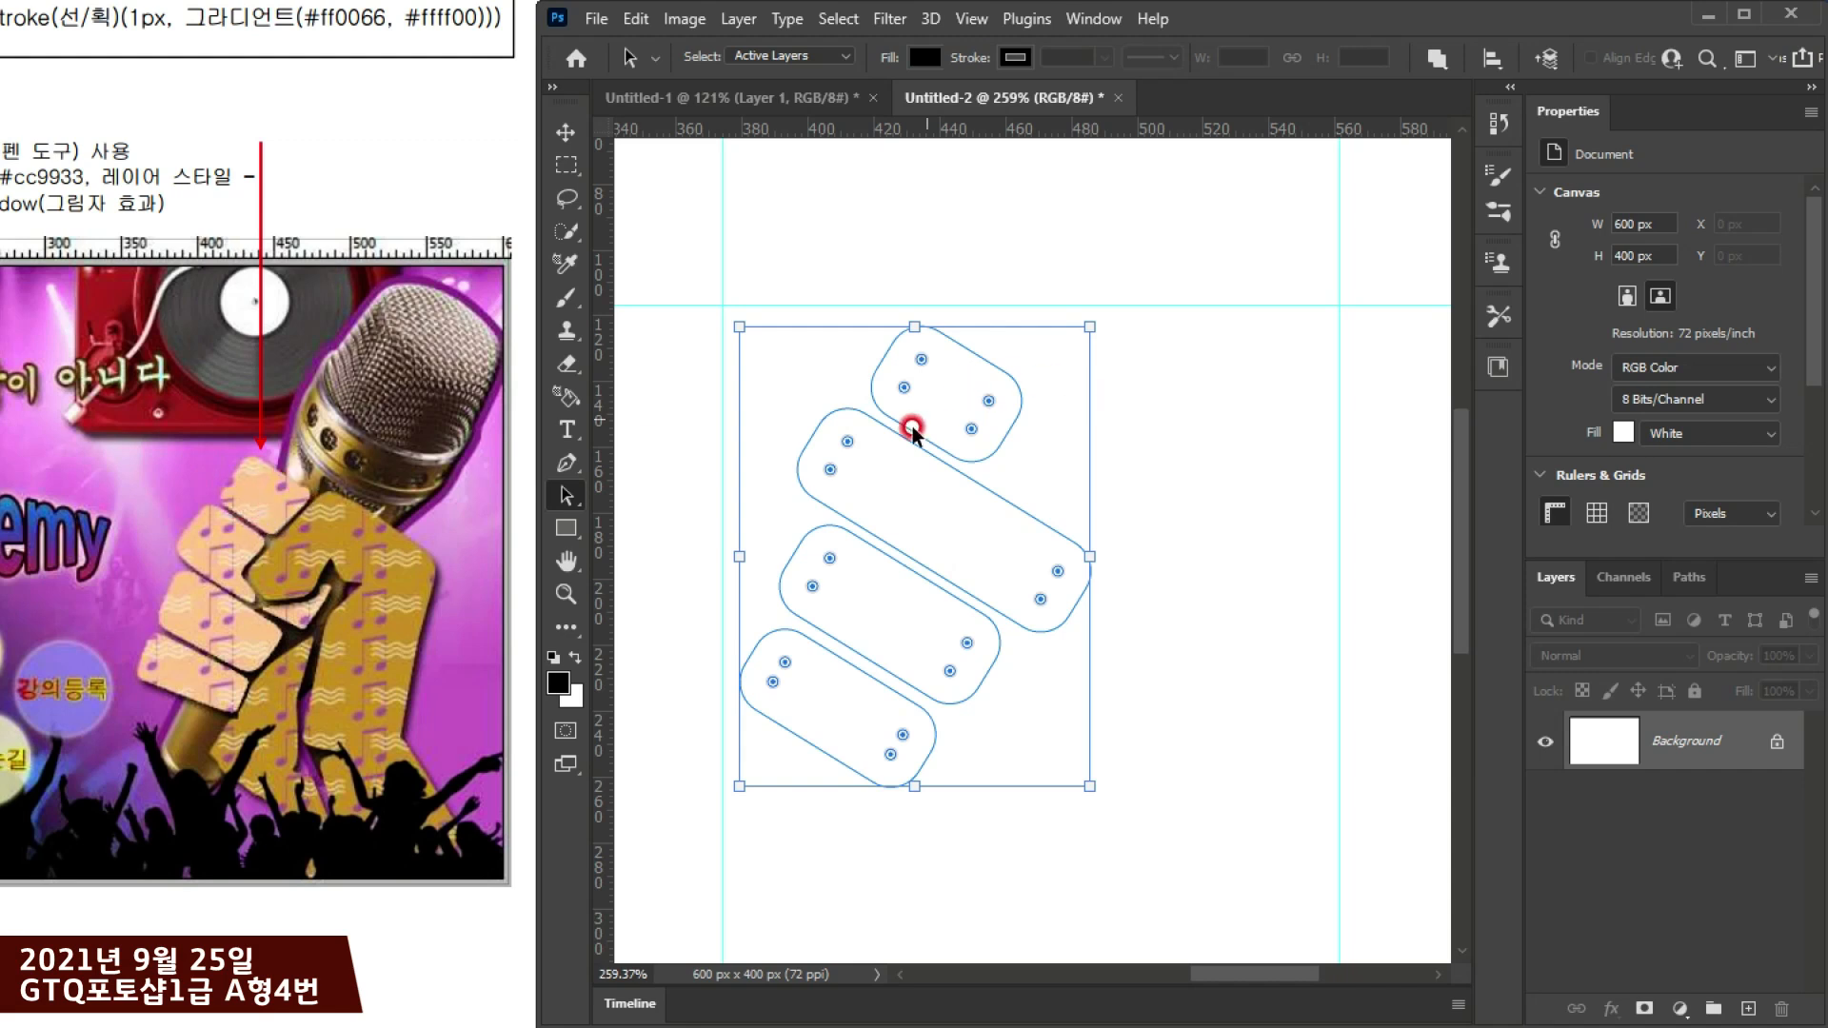
Step: Move the top finger's lower-right corner anchors inward with the Direct Selection Tool, converting the live shape into a regular path
drag(587, 501, 698, 522)
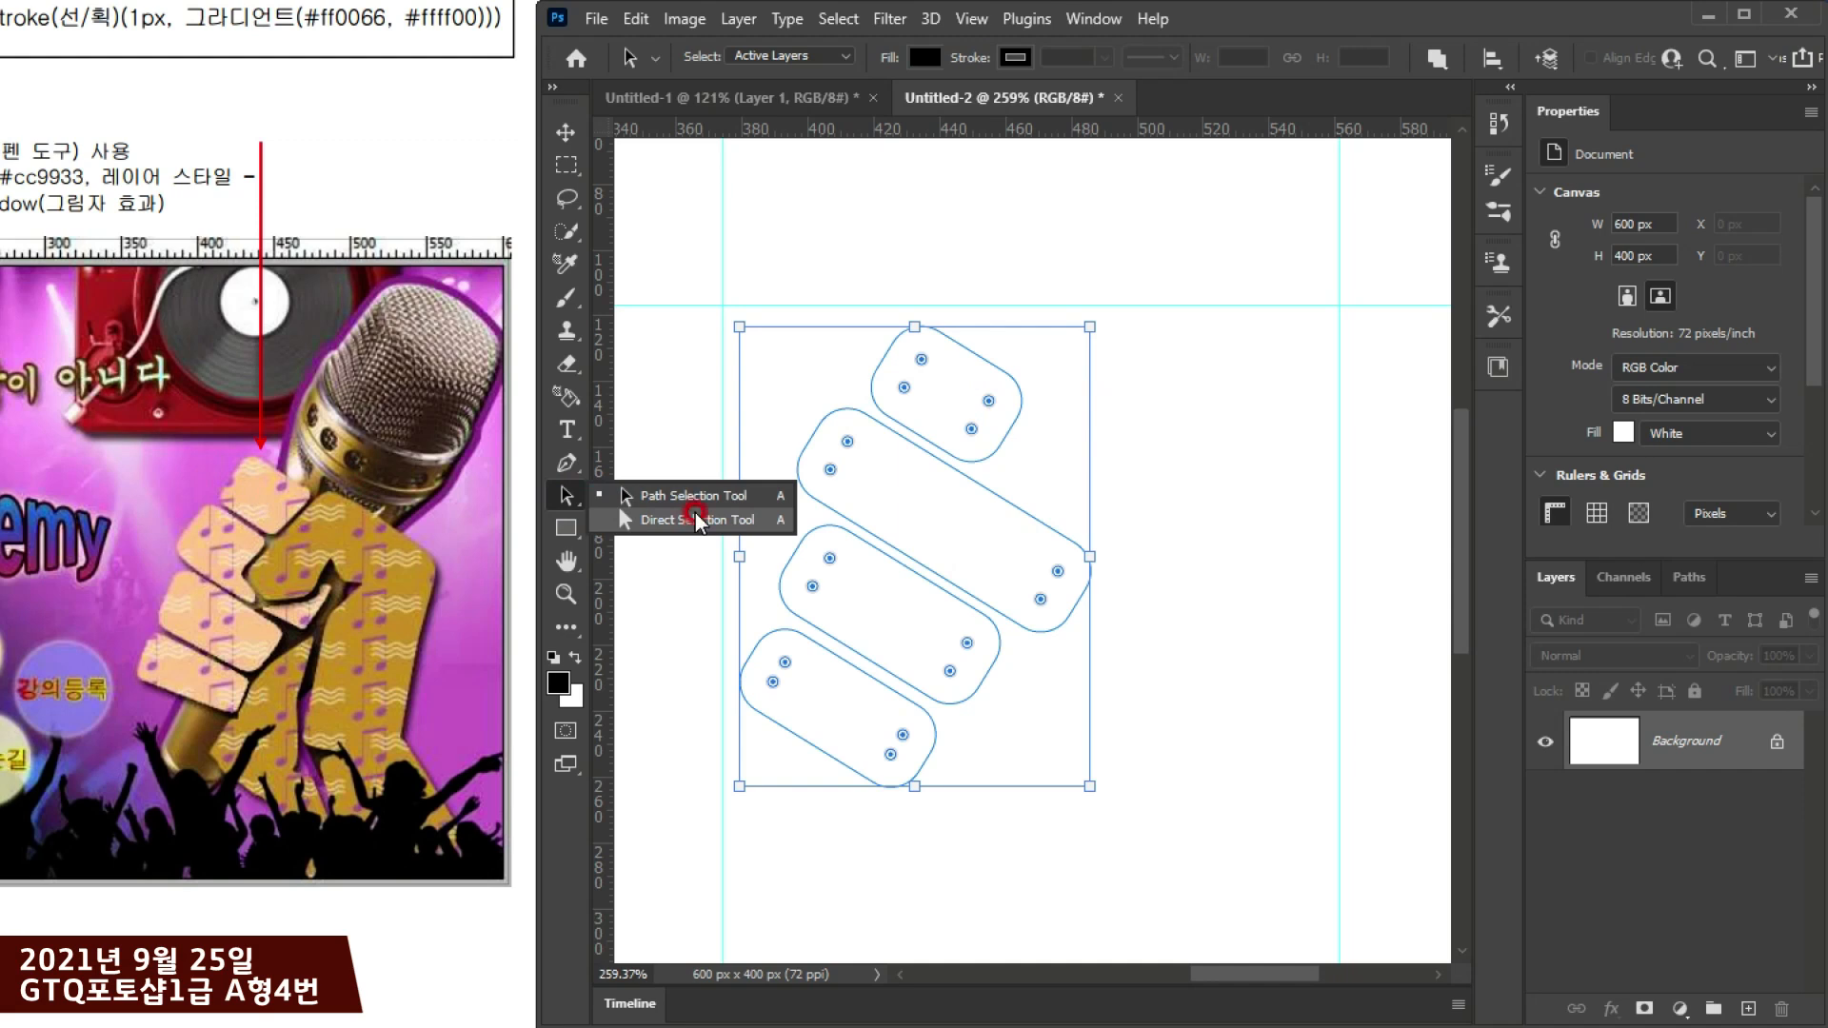
drag(696, 516, 694, 518)
click(1043, 455)
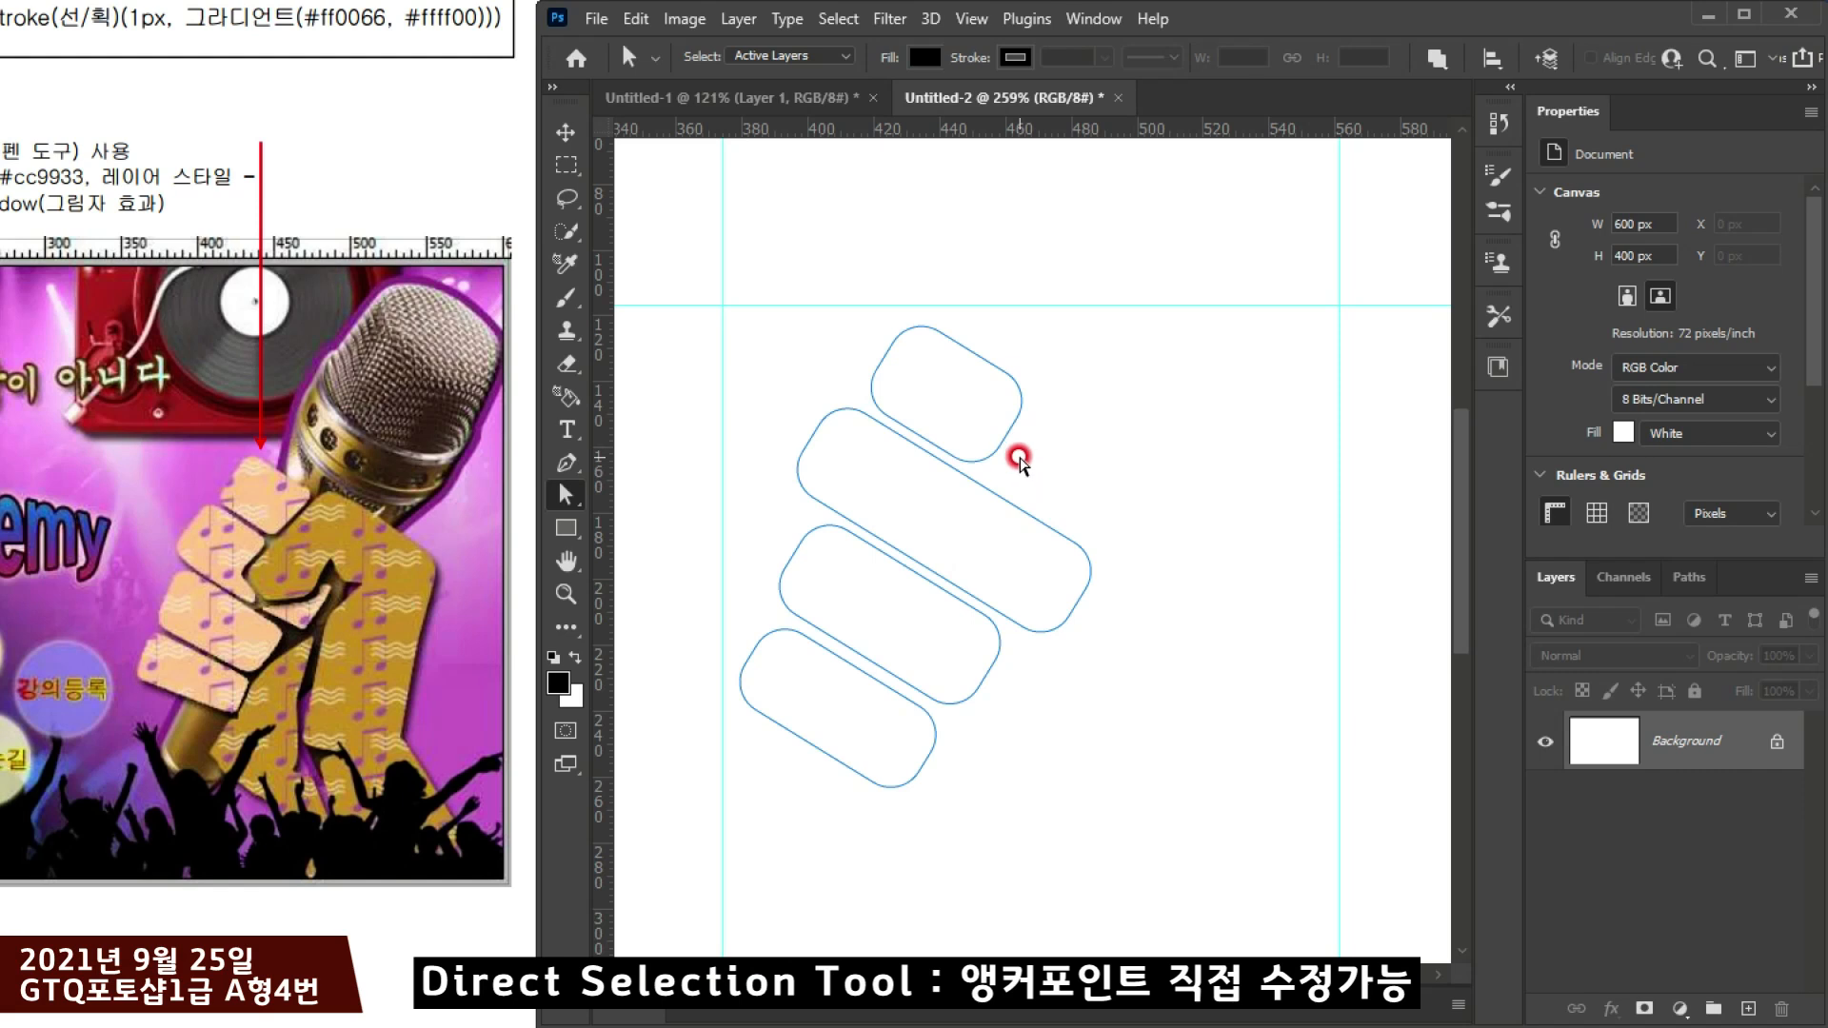
click(939, 434)
click(978, 464)
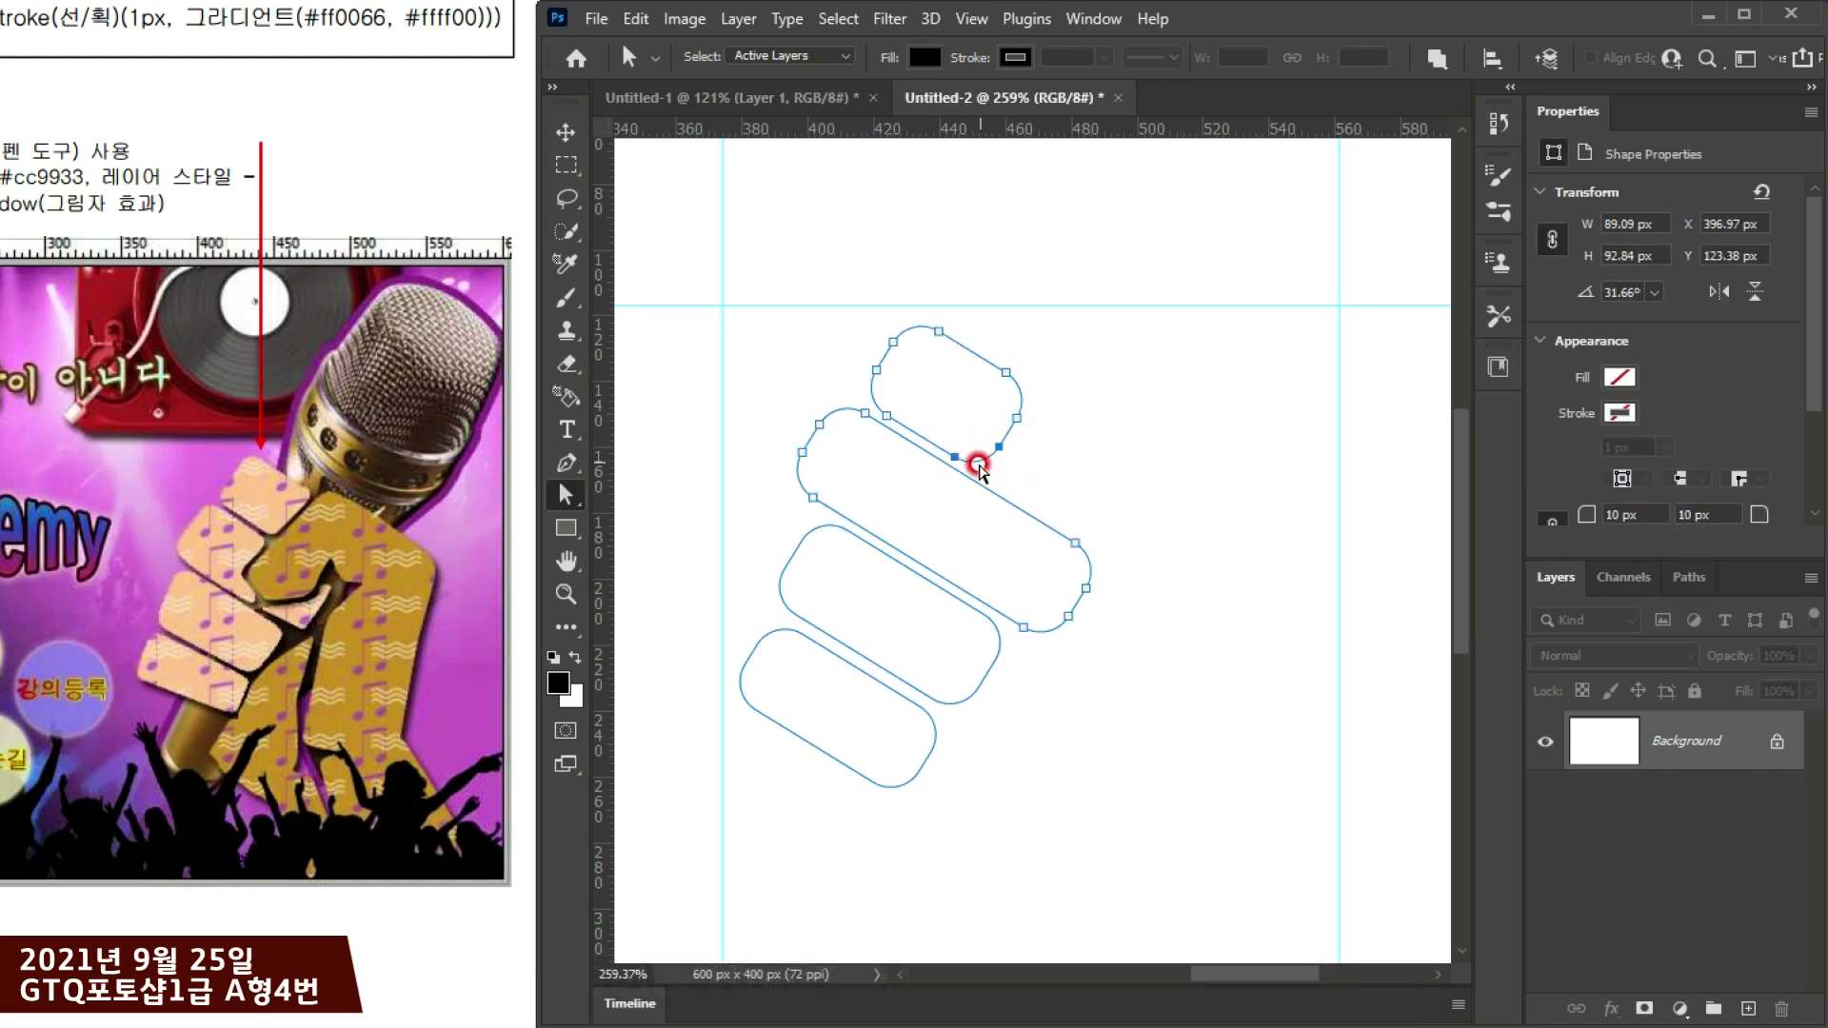
mouse_move(962, 430)
mouse_down()
mouse_move(1066, 489)
mouse_move(949, 448)
mouse_up()
key(Delete)
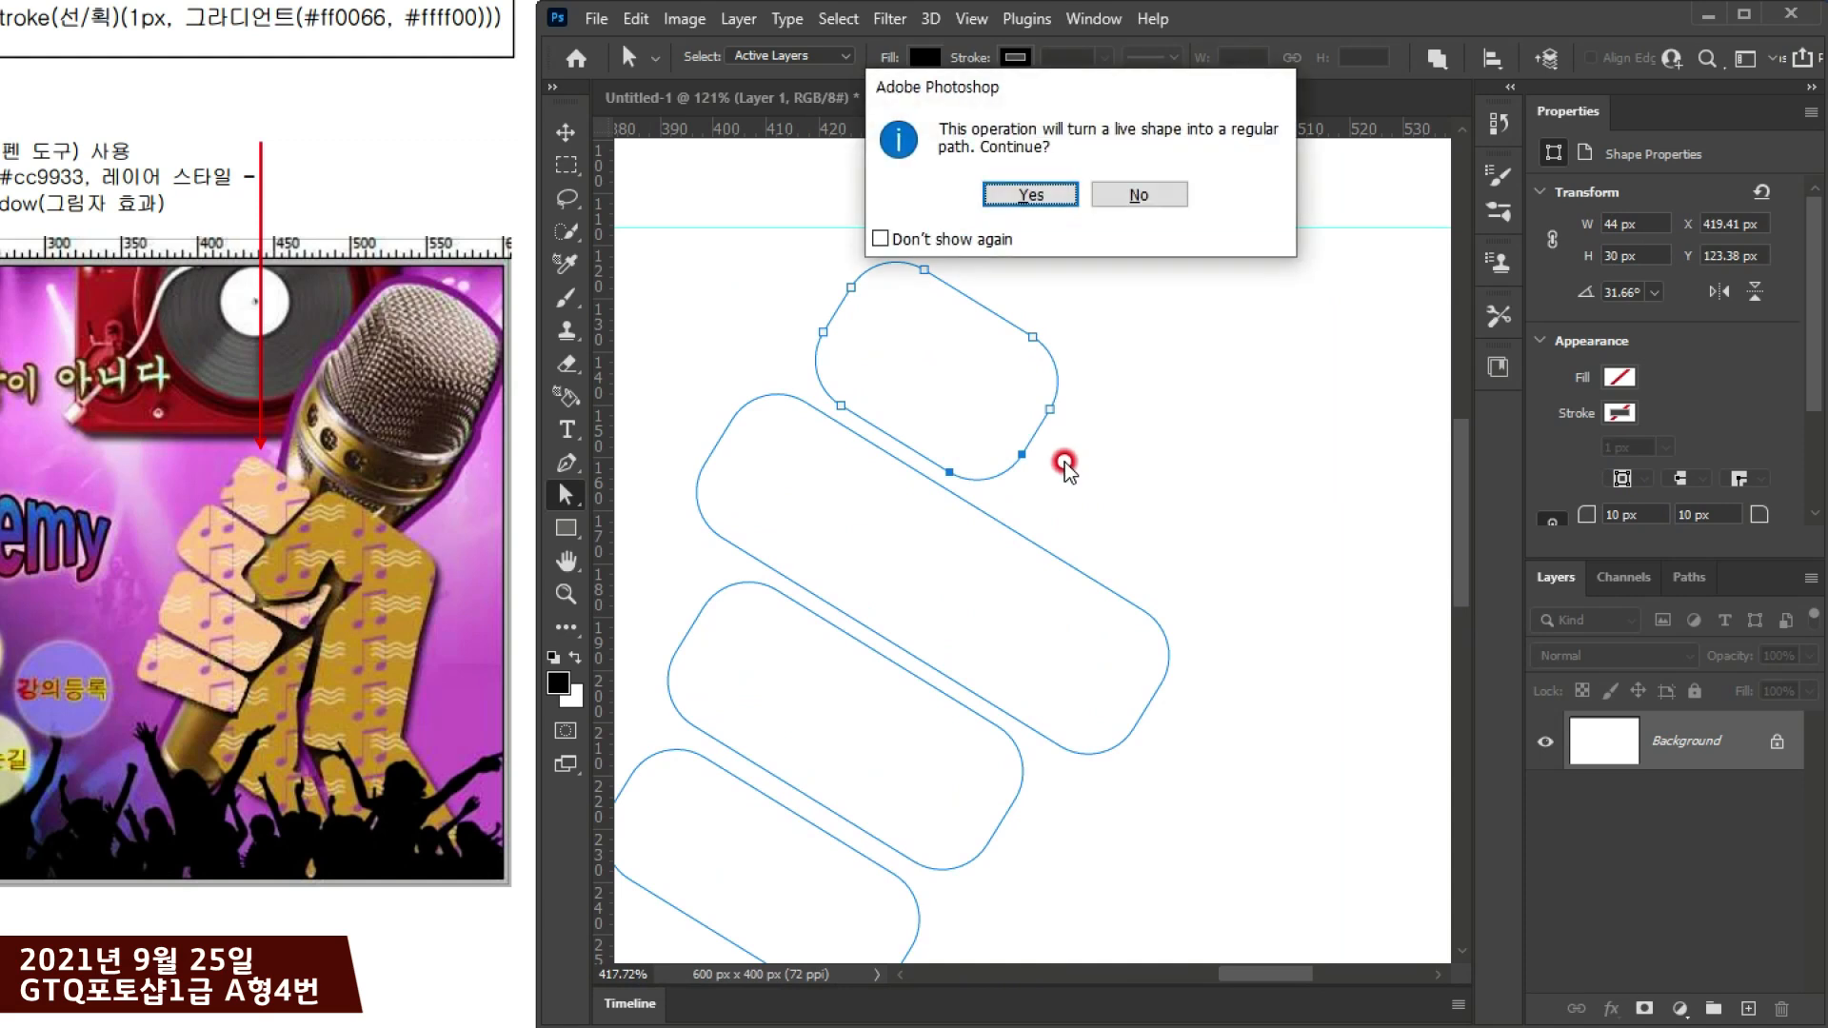
key(Return)
key(Left)
key(Up)
key(Up)
key(Up)
key(Left)
key(Left)
key(Left)
key(Down)
key(Down)
key(Down)
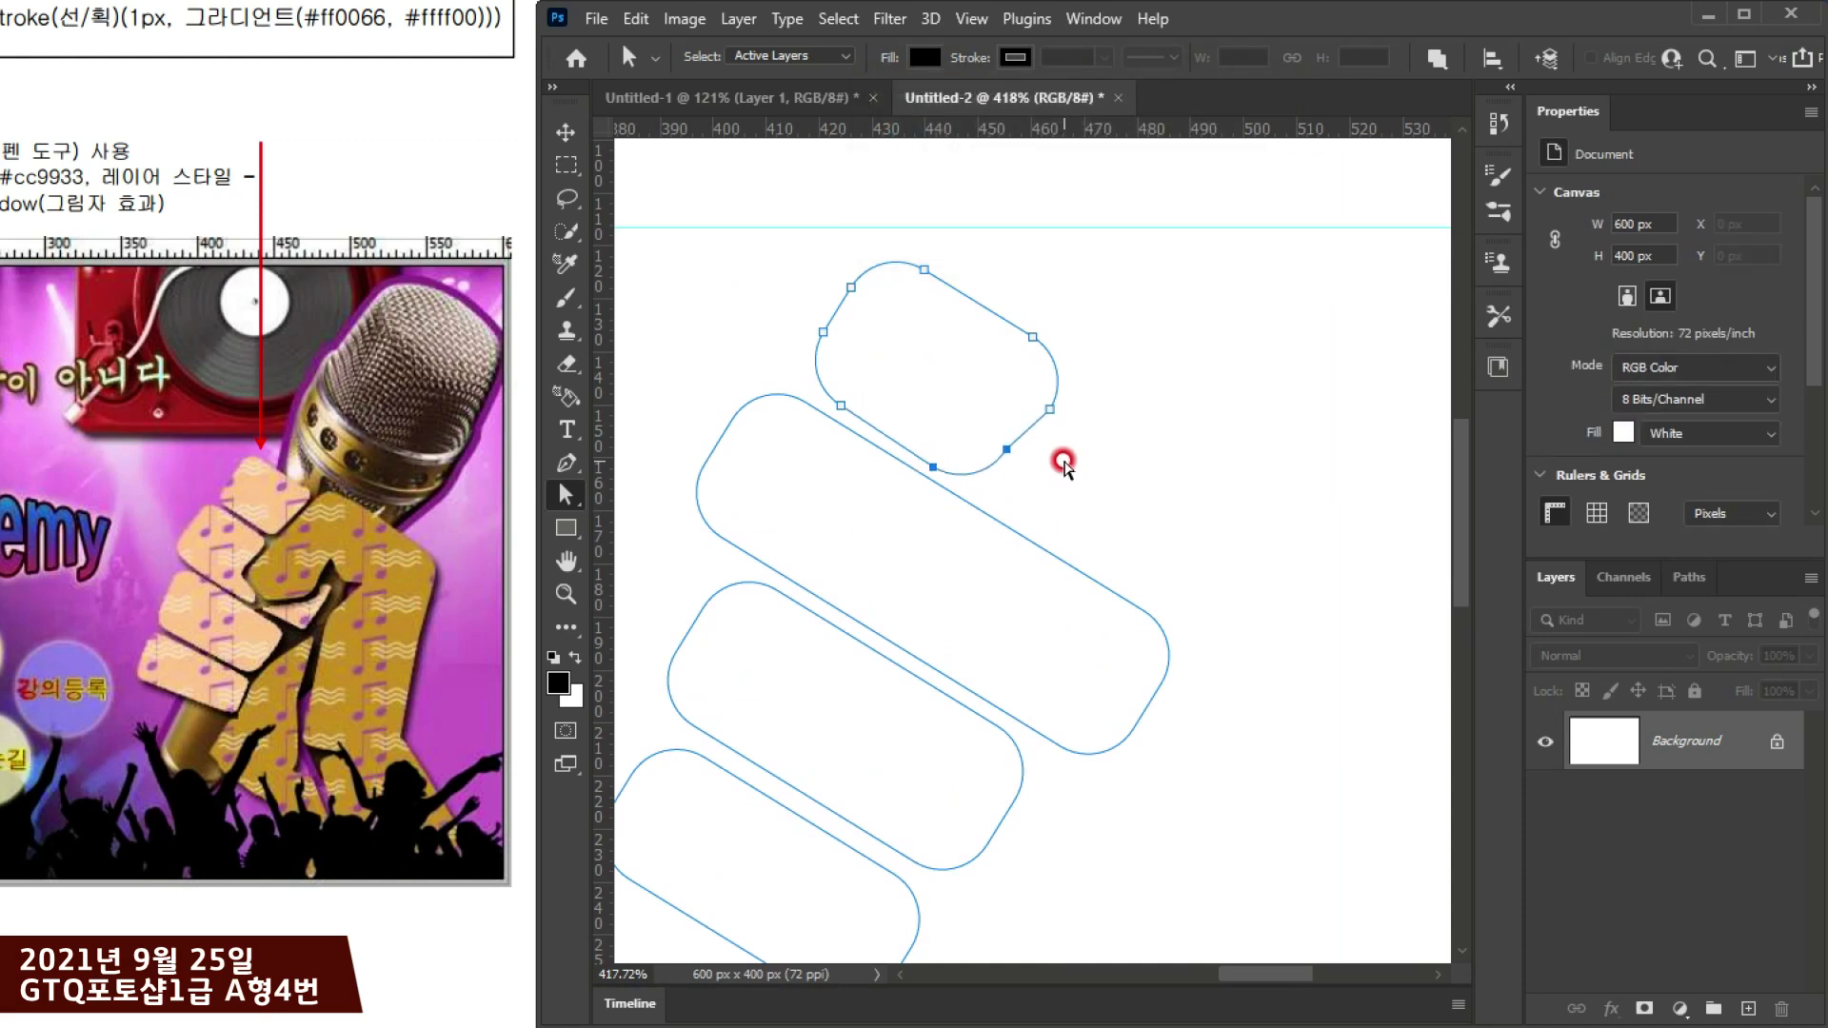
drag(1049, 411, 1042, 410)
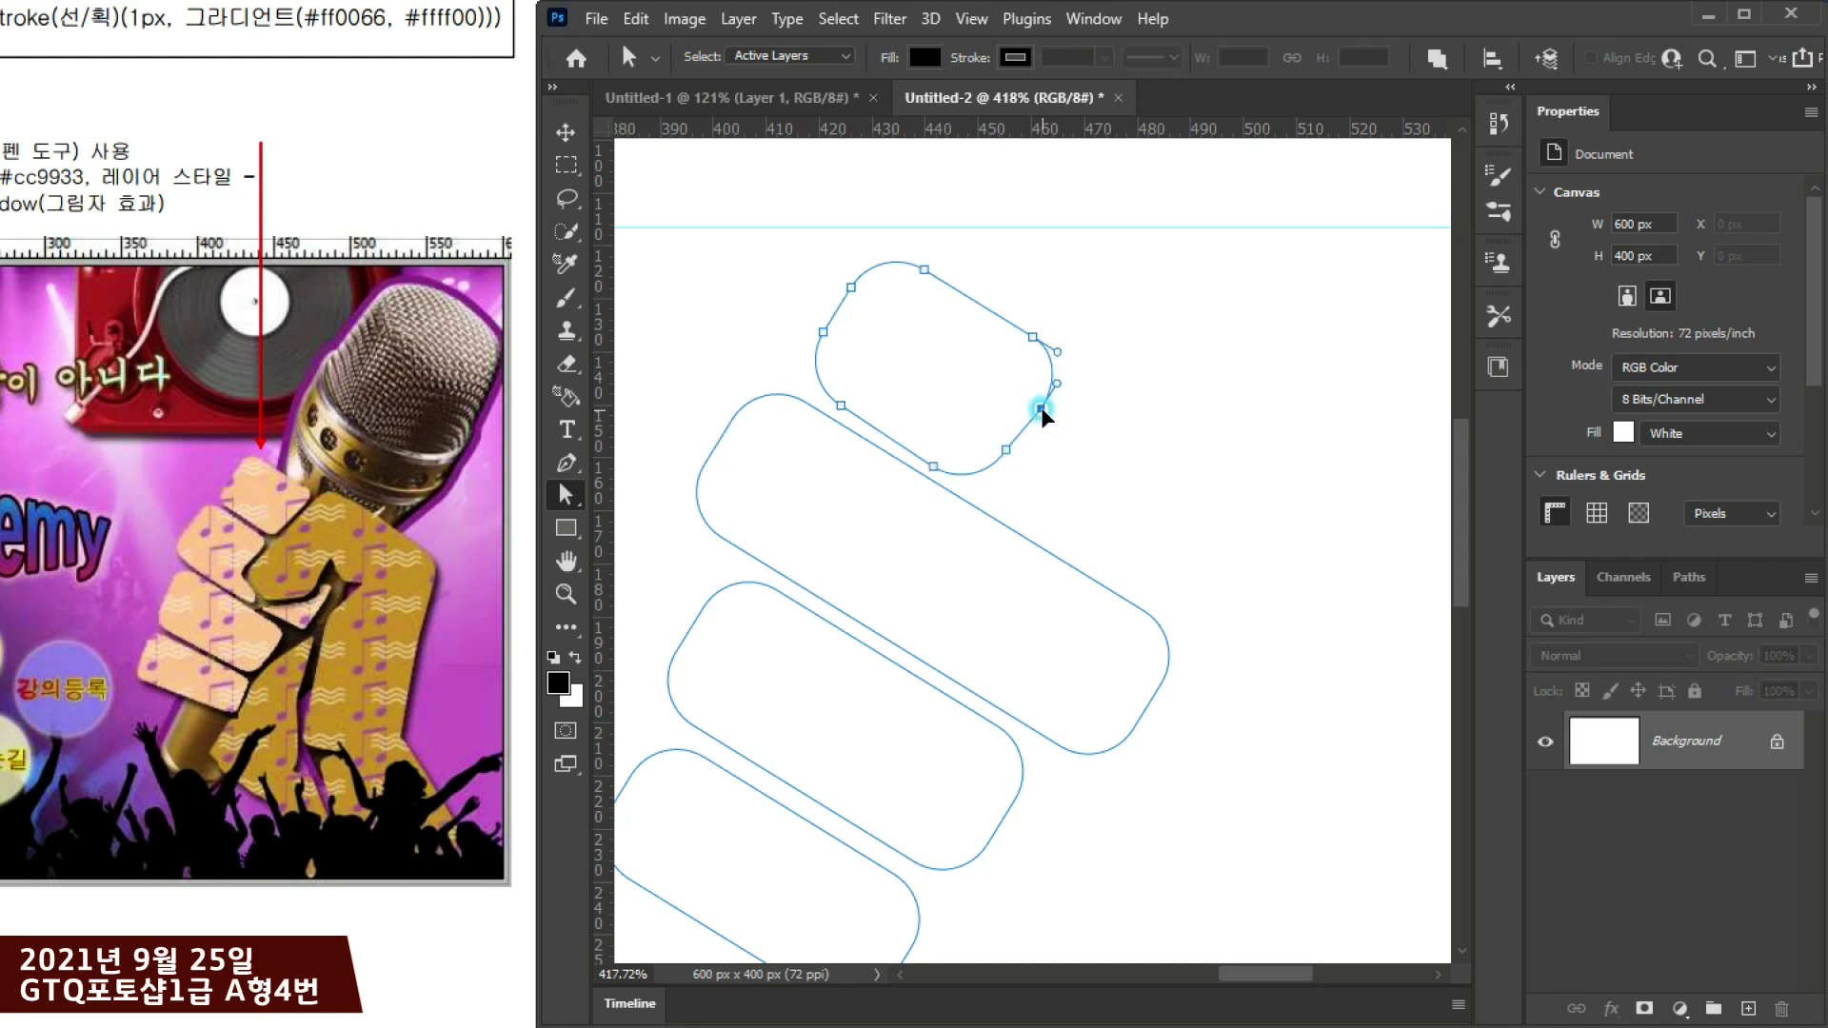
Step: Nudge the lower-left corner anchors of the third rounded rectangle inward, converting the live shape to a regular path
scroll(1035, 633, down, 1)
drag(967, 583, 969, 473)
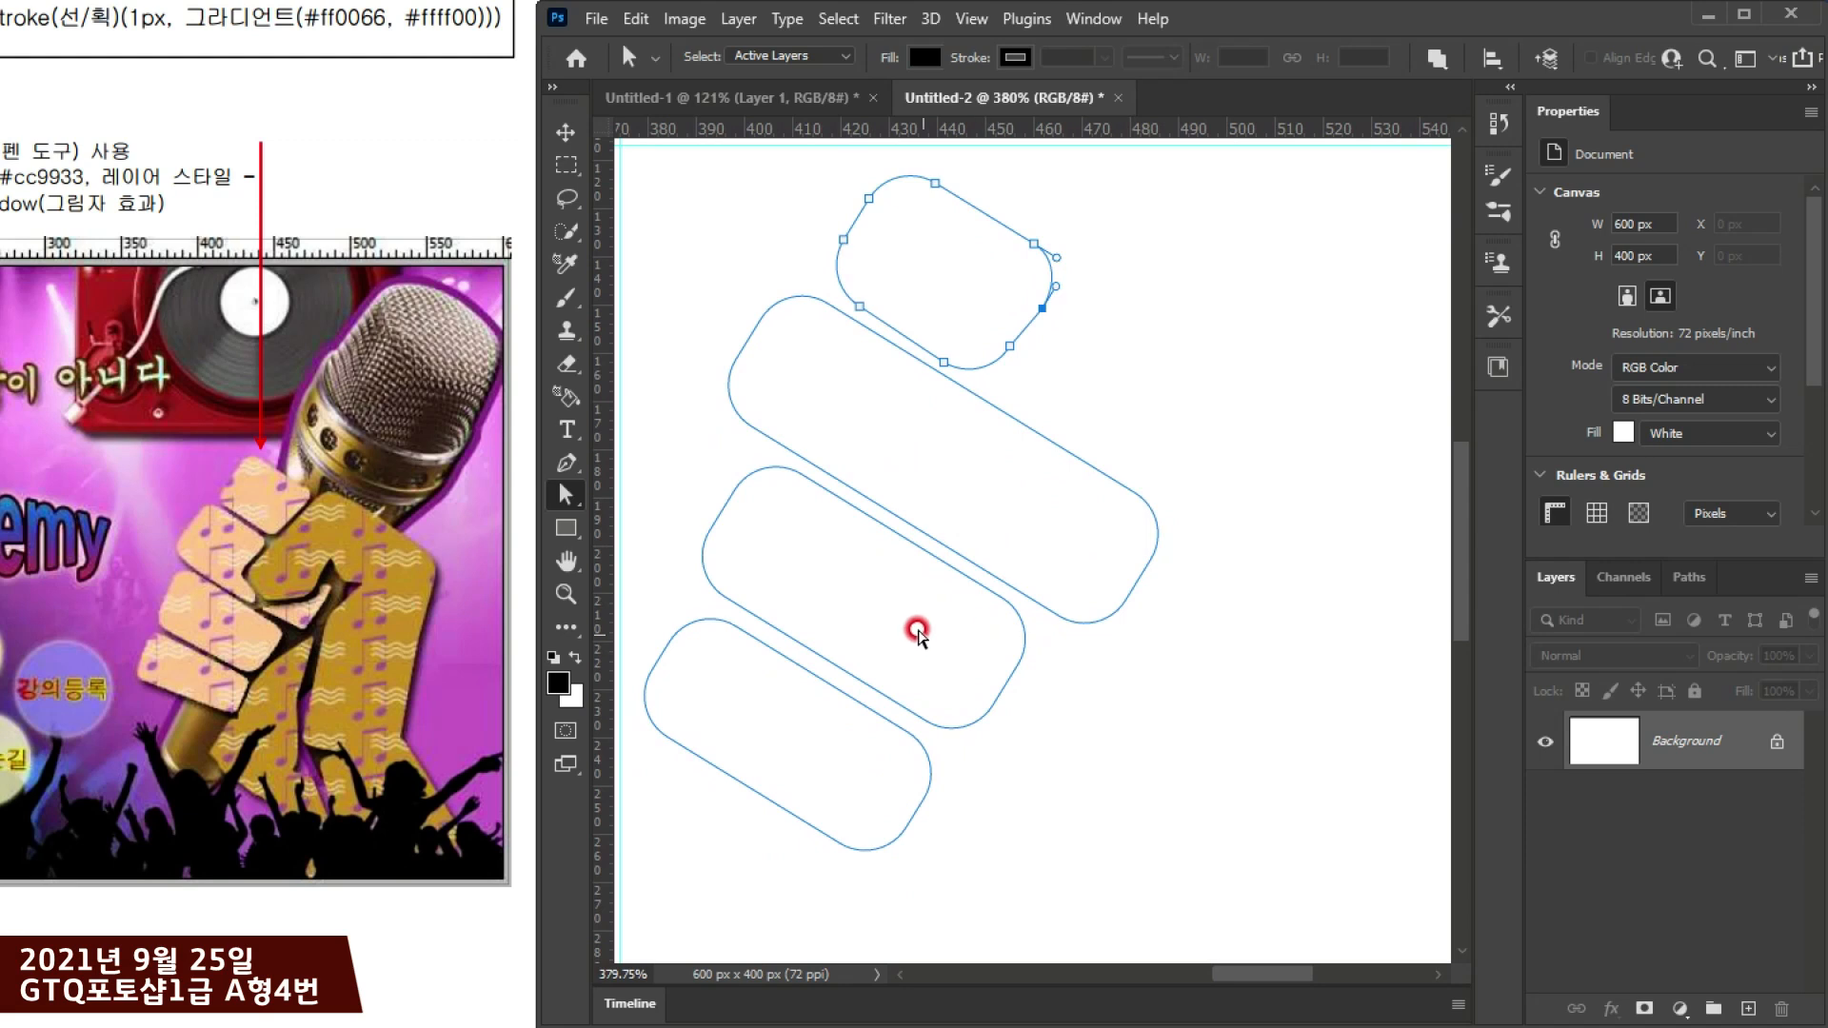
drag(690, 528, 792, 607)
click(1030, 195)
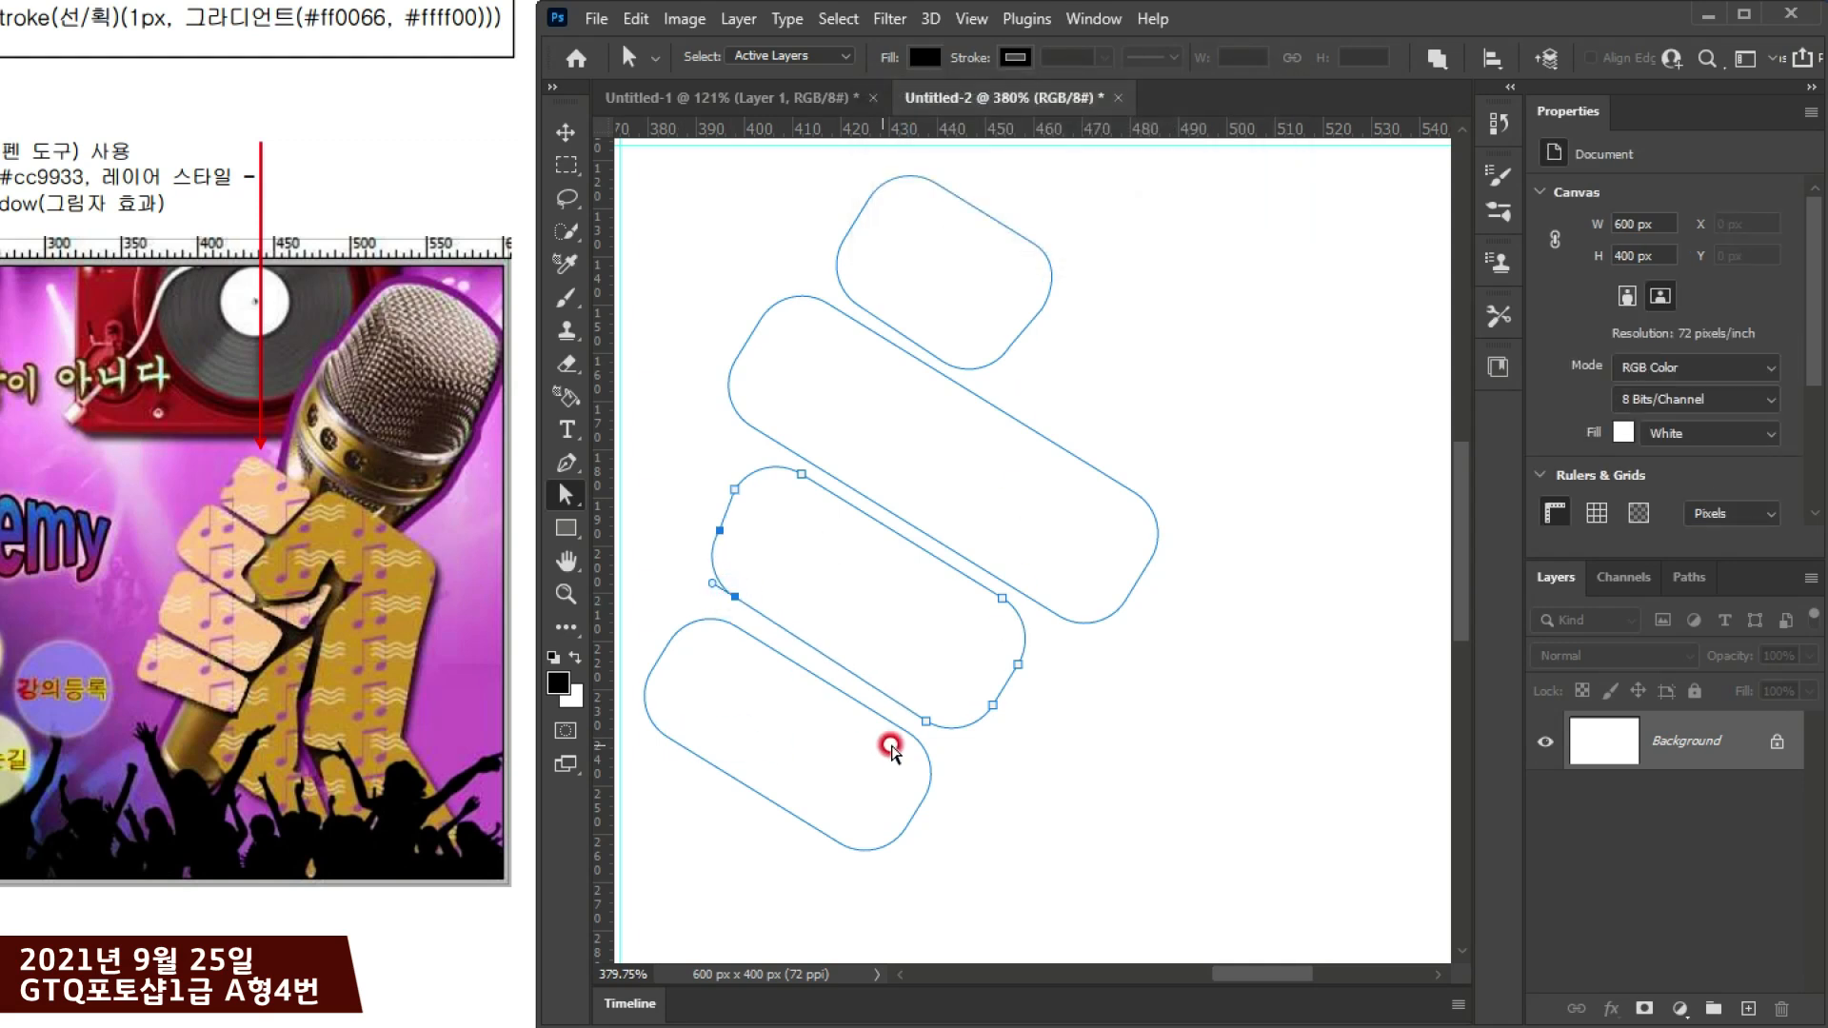
Step: Nudge the lower-right corner anchors of the third rounded rectangle up and slightly inward to taper its lower edge
drag(999, 741, 905, 674)
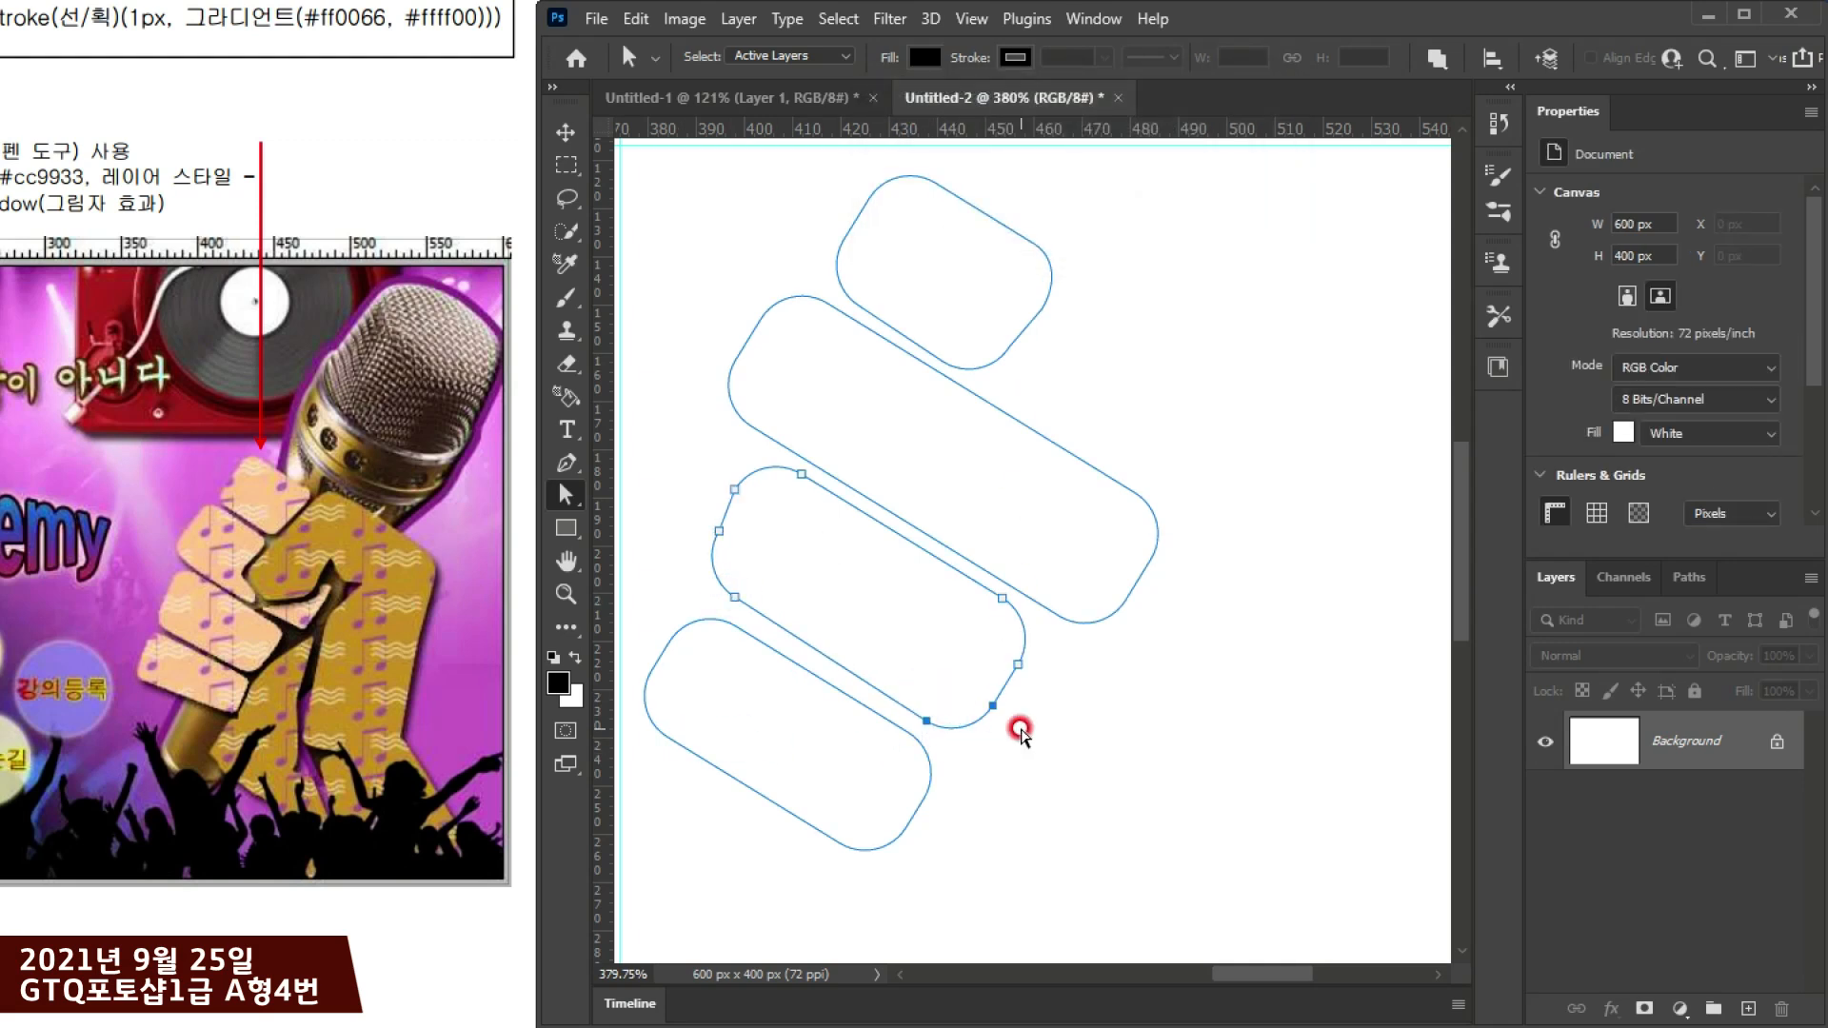
key(Up)
key(Left)
key(Up)
key(Left)
key(Up)
key(Up)
key(Up)
key(Up)
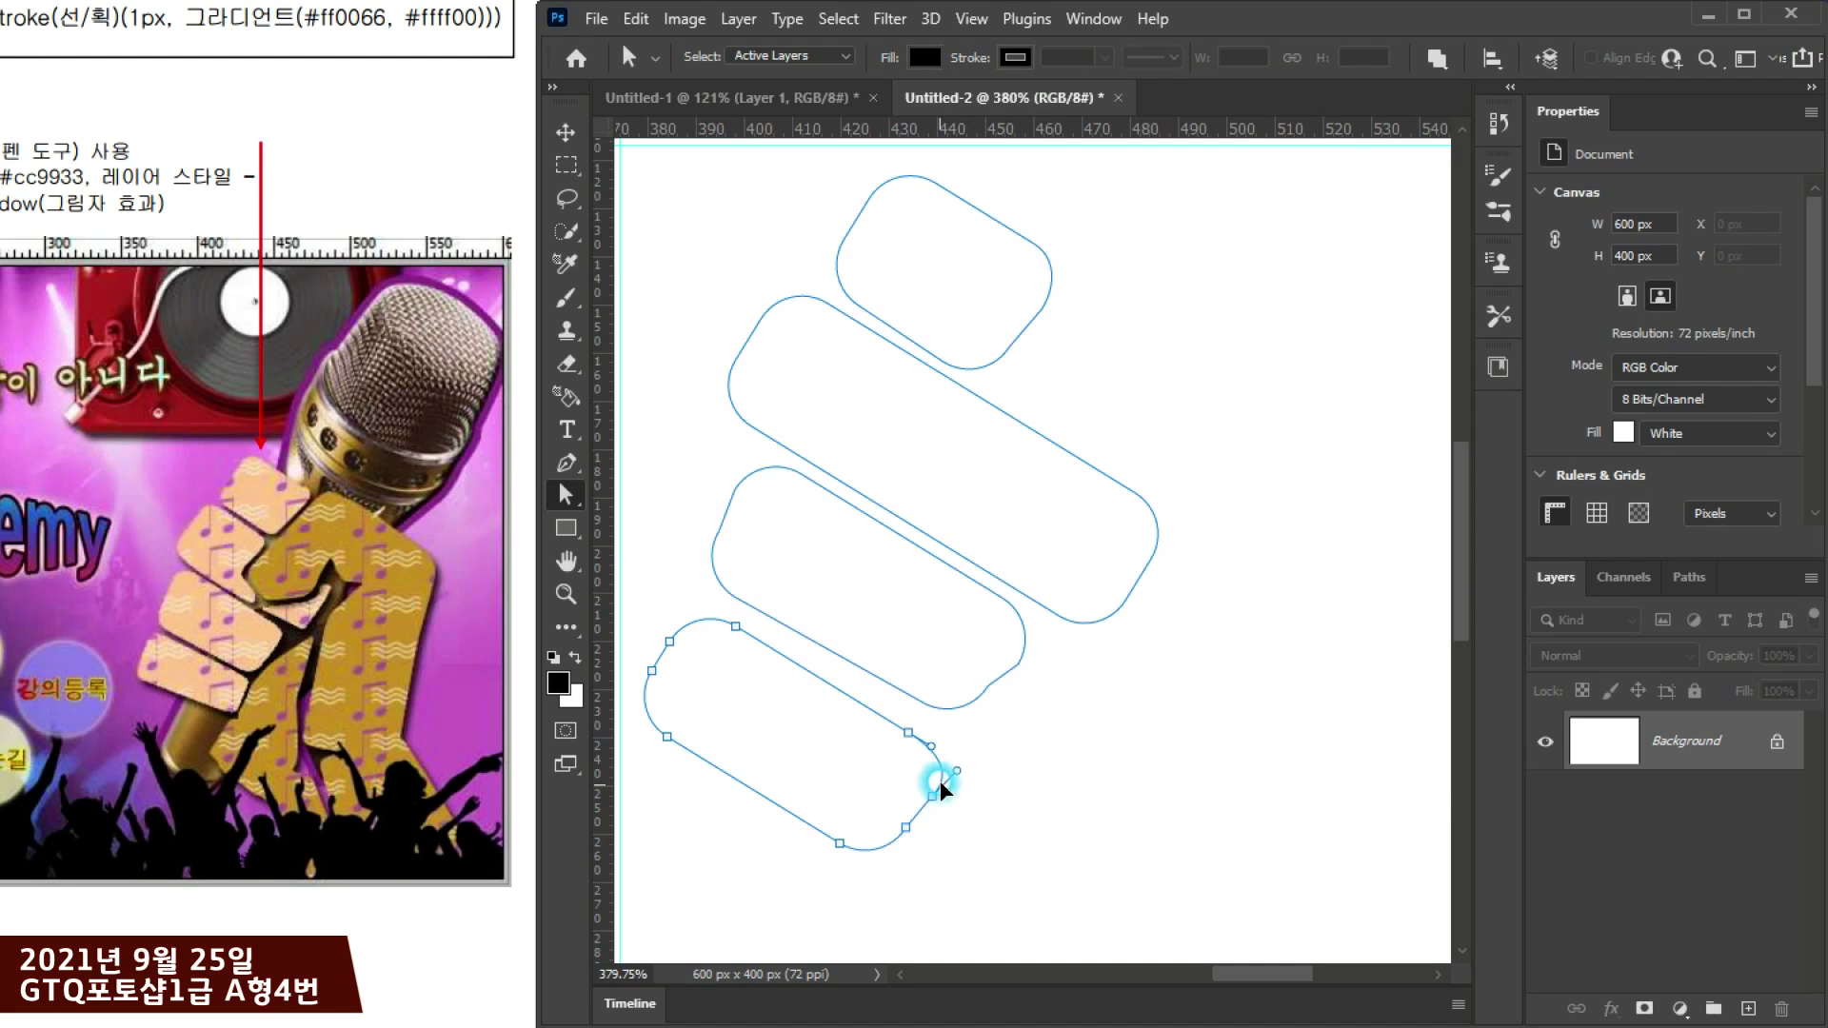
Step: Try shifting the whole fourth rounded rectangle slightly up and to the right with the Path Selection tool
click(937, 790)
click(1138, 194)
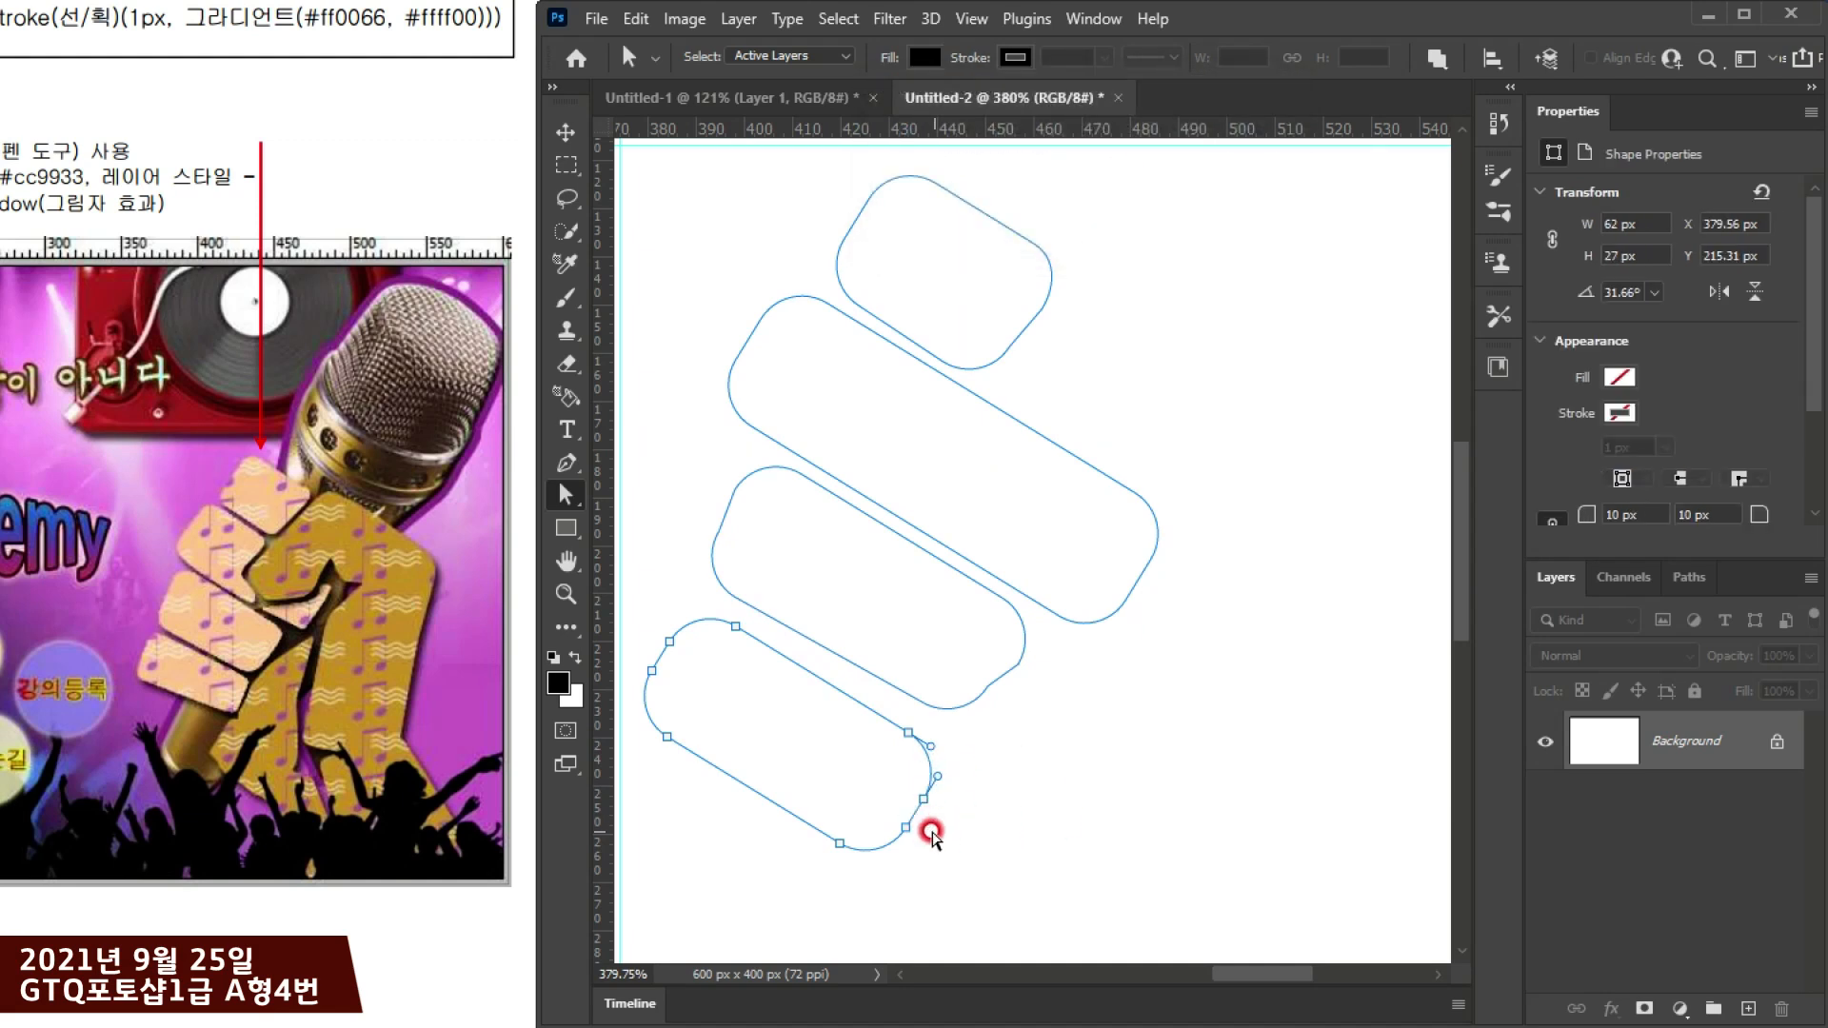
right_click(566, 495)
click(657, 501)
drag(917, 782, 940, 770)
scroll(939, 770, up, 3)
drag(974, 655, 1081, 467)
Step: Try raising the lower-right corner anchors of the fourth rounded rectangle, and undo the edits to that shape
drag(569, 505, 653, 522)
click(987, 725)
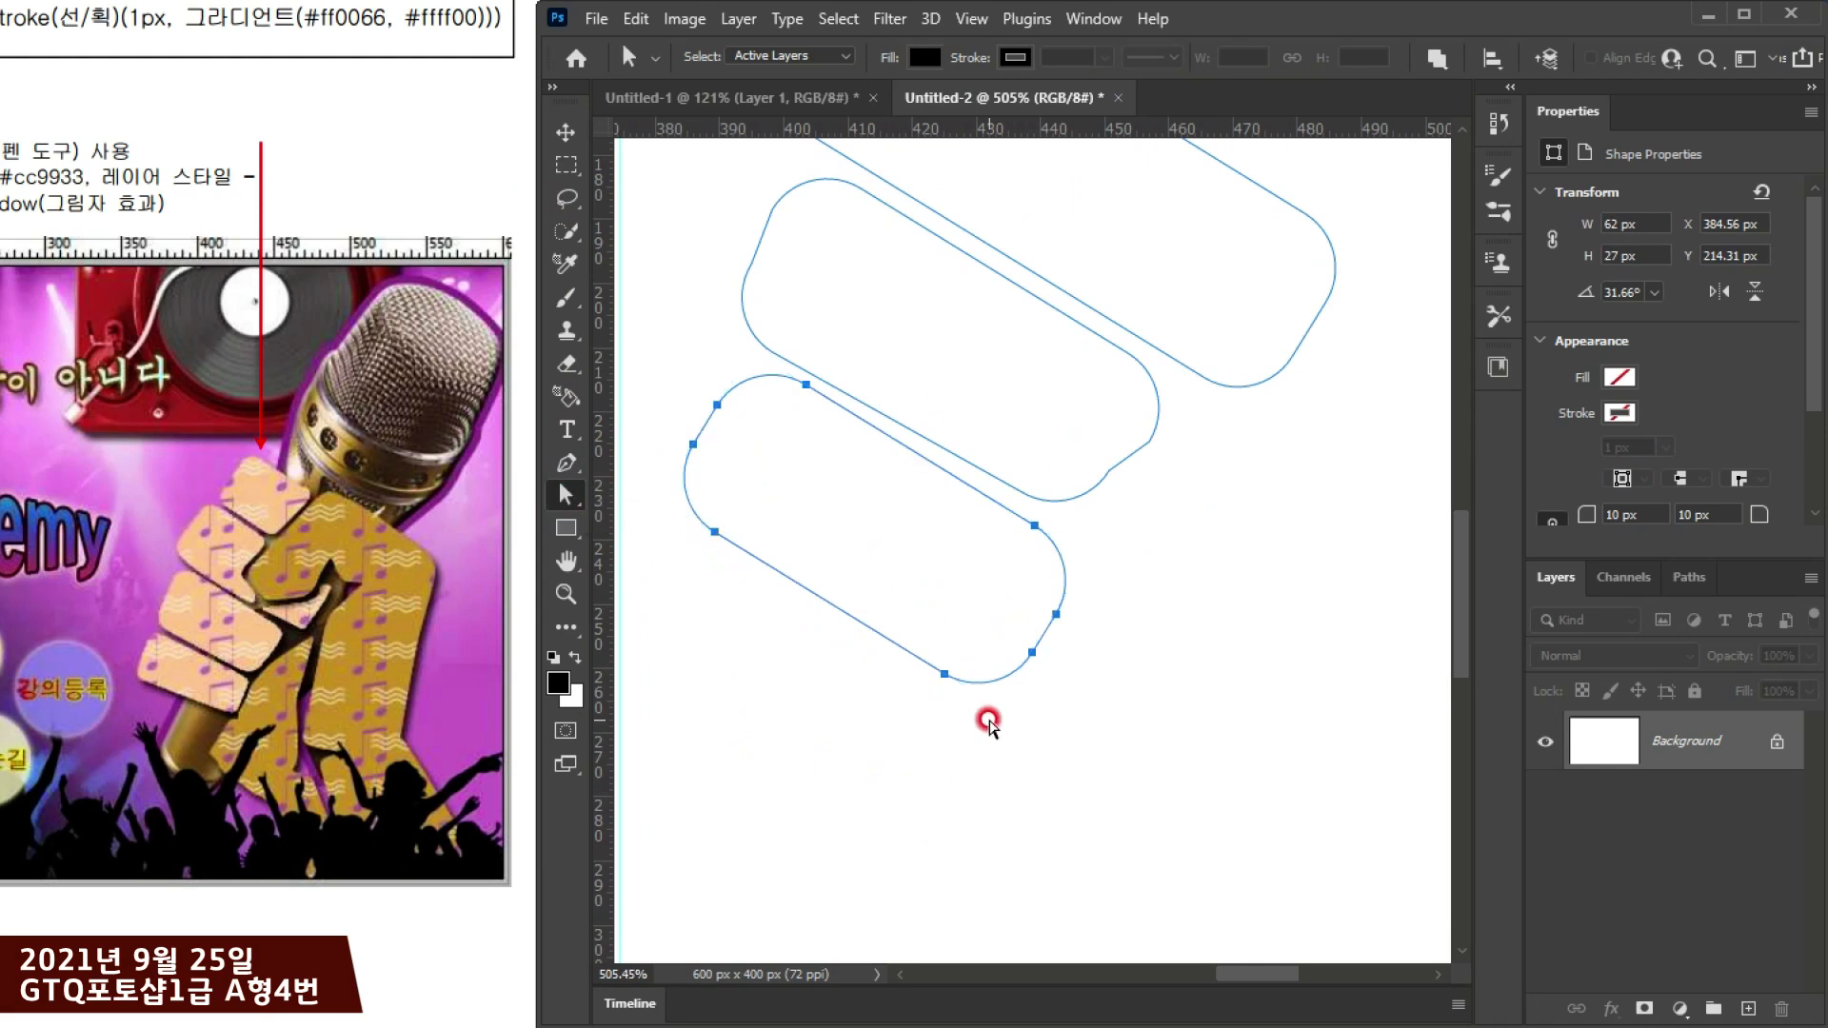
drag(1068, 700, 889, 622)
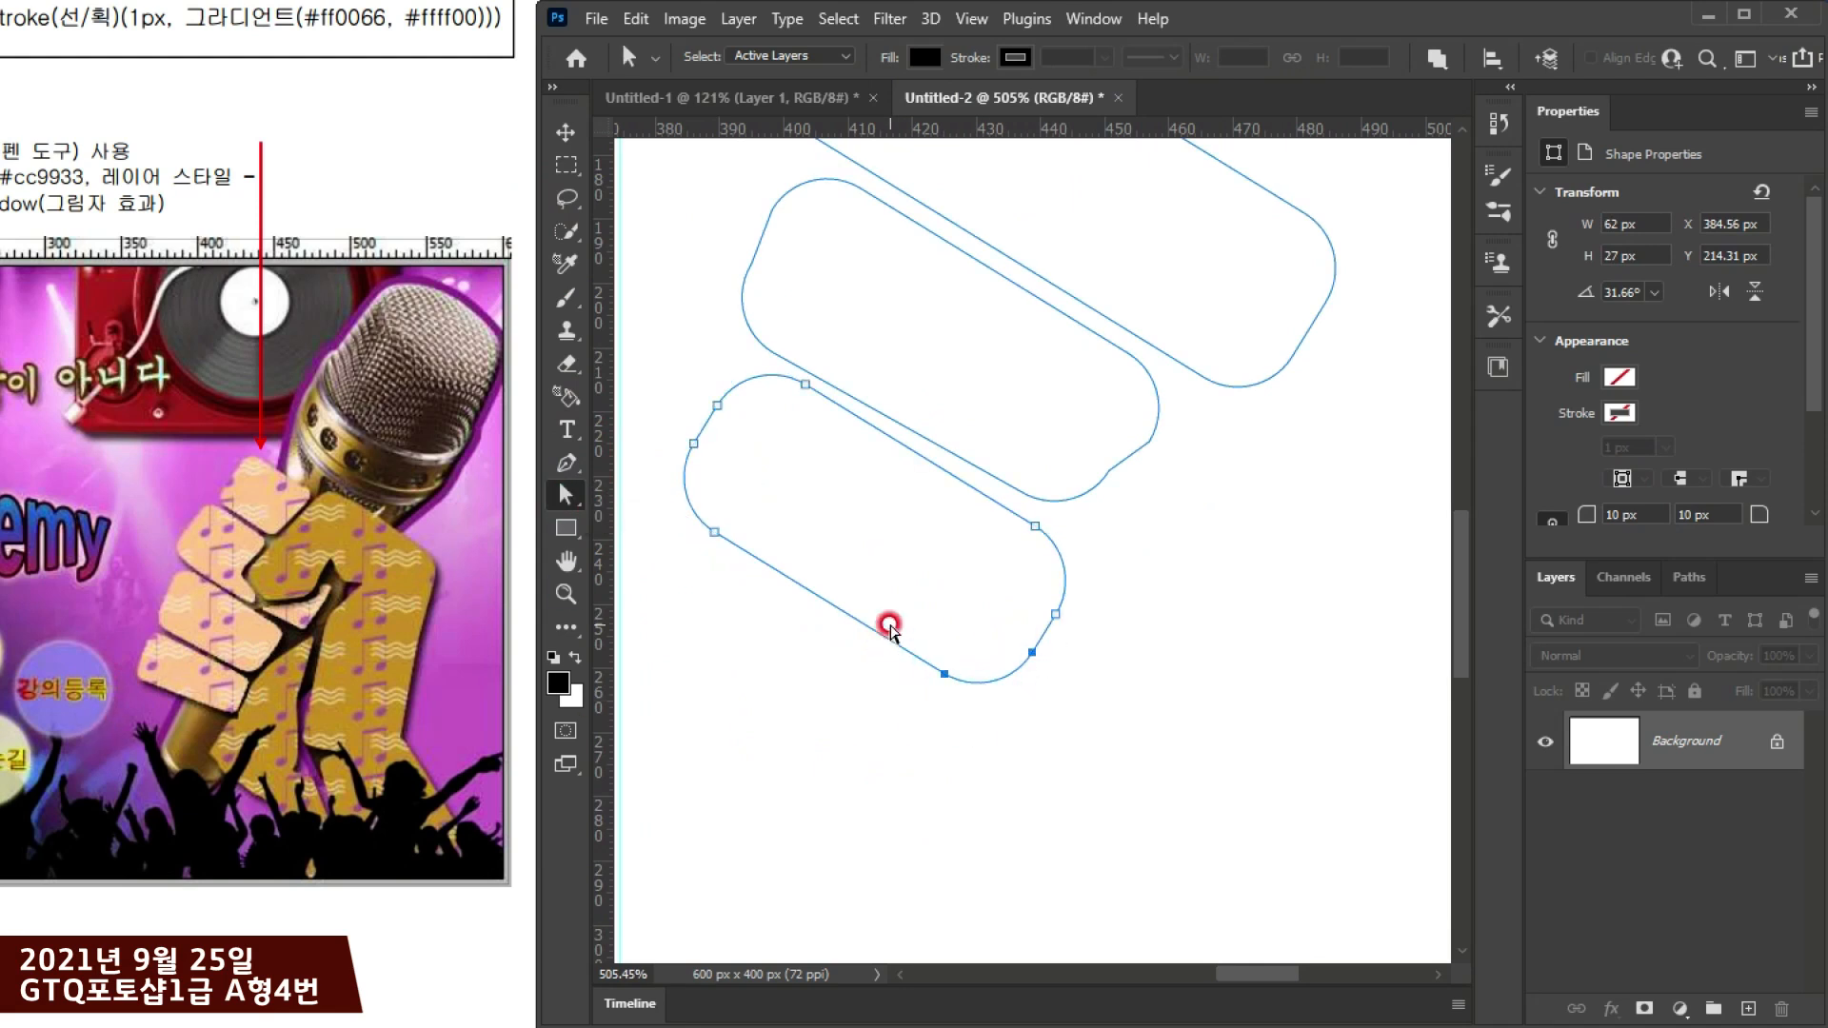
key(Up)
key(Return)
drag(1048, 710, 931, 642)
key(ctrl+z)
key(ctrl+z)
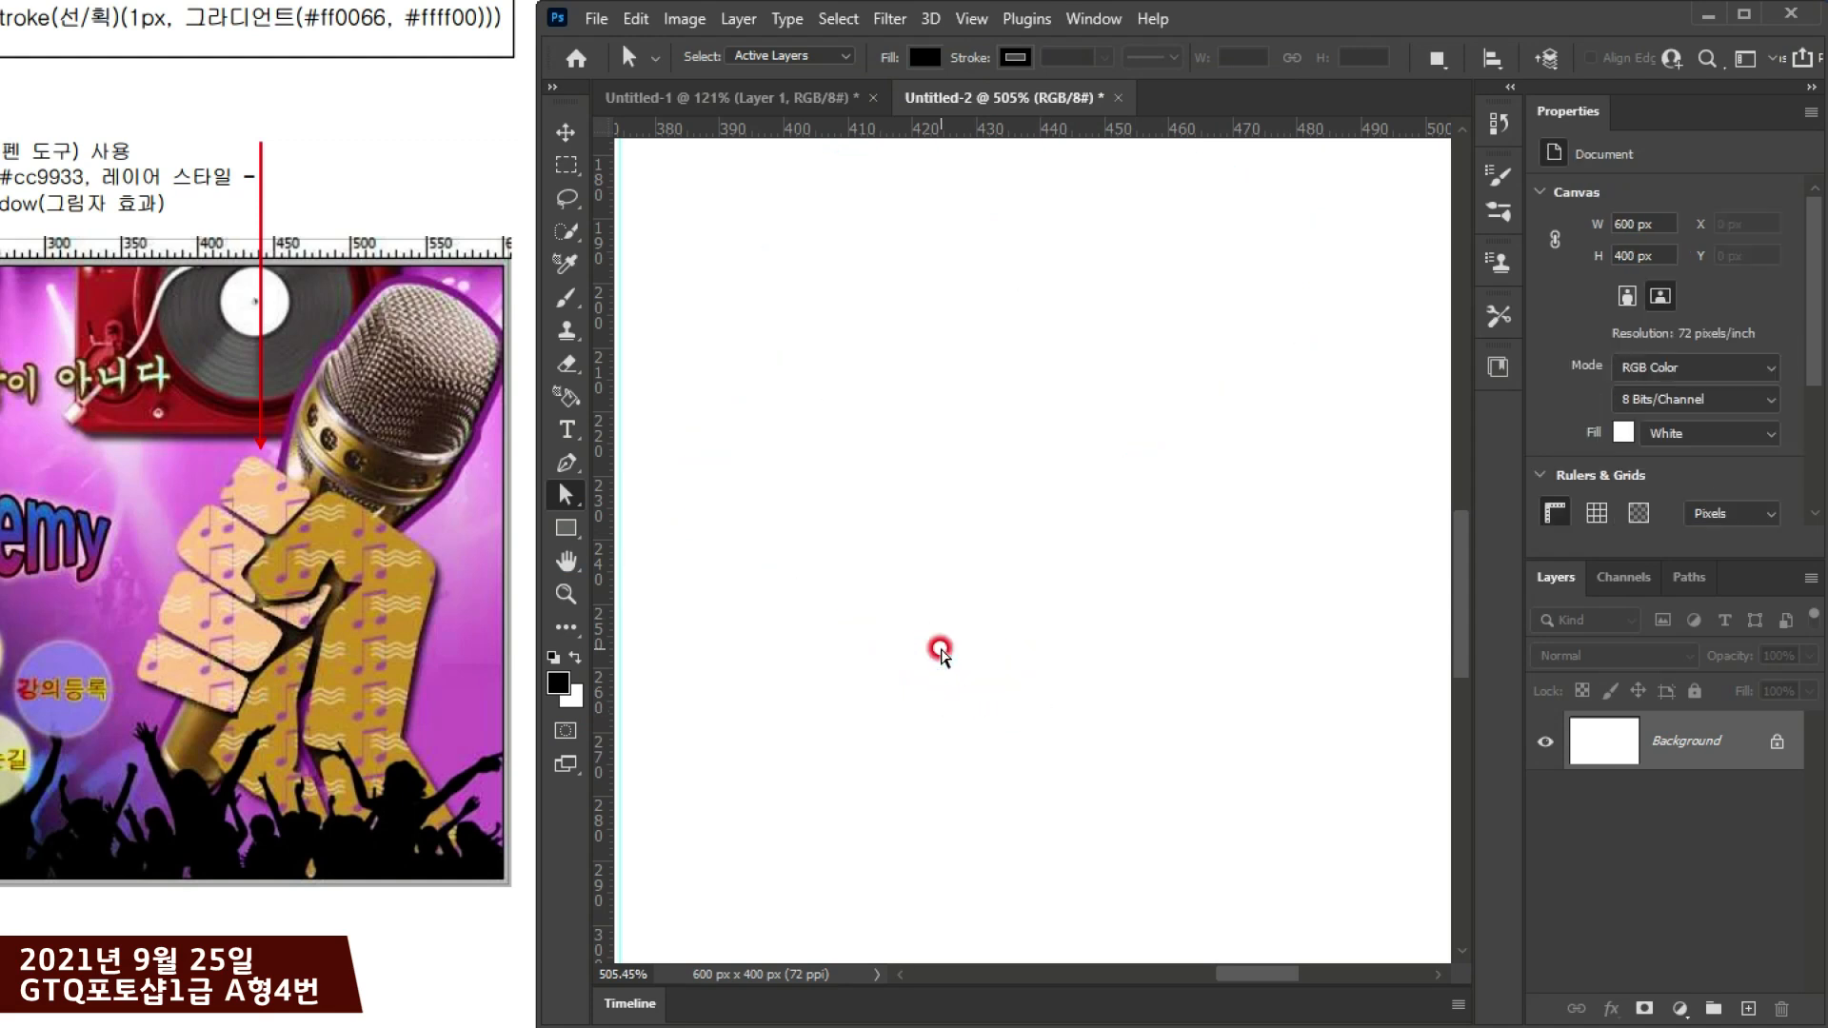
Step: Raise the lower-right corner anchors of the fourth rounded rectangle, converting it to a regular path, and select its right-end anchors
drag(1059, 709, 968, 671)
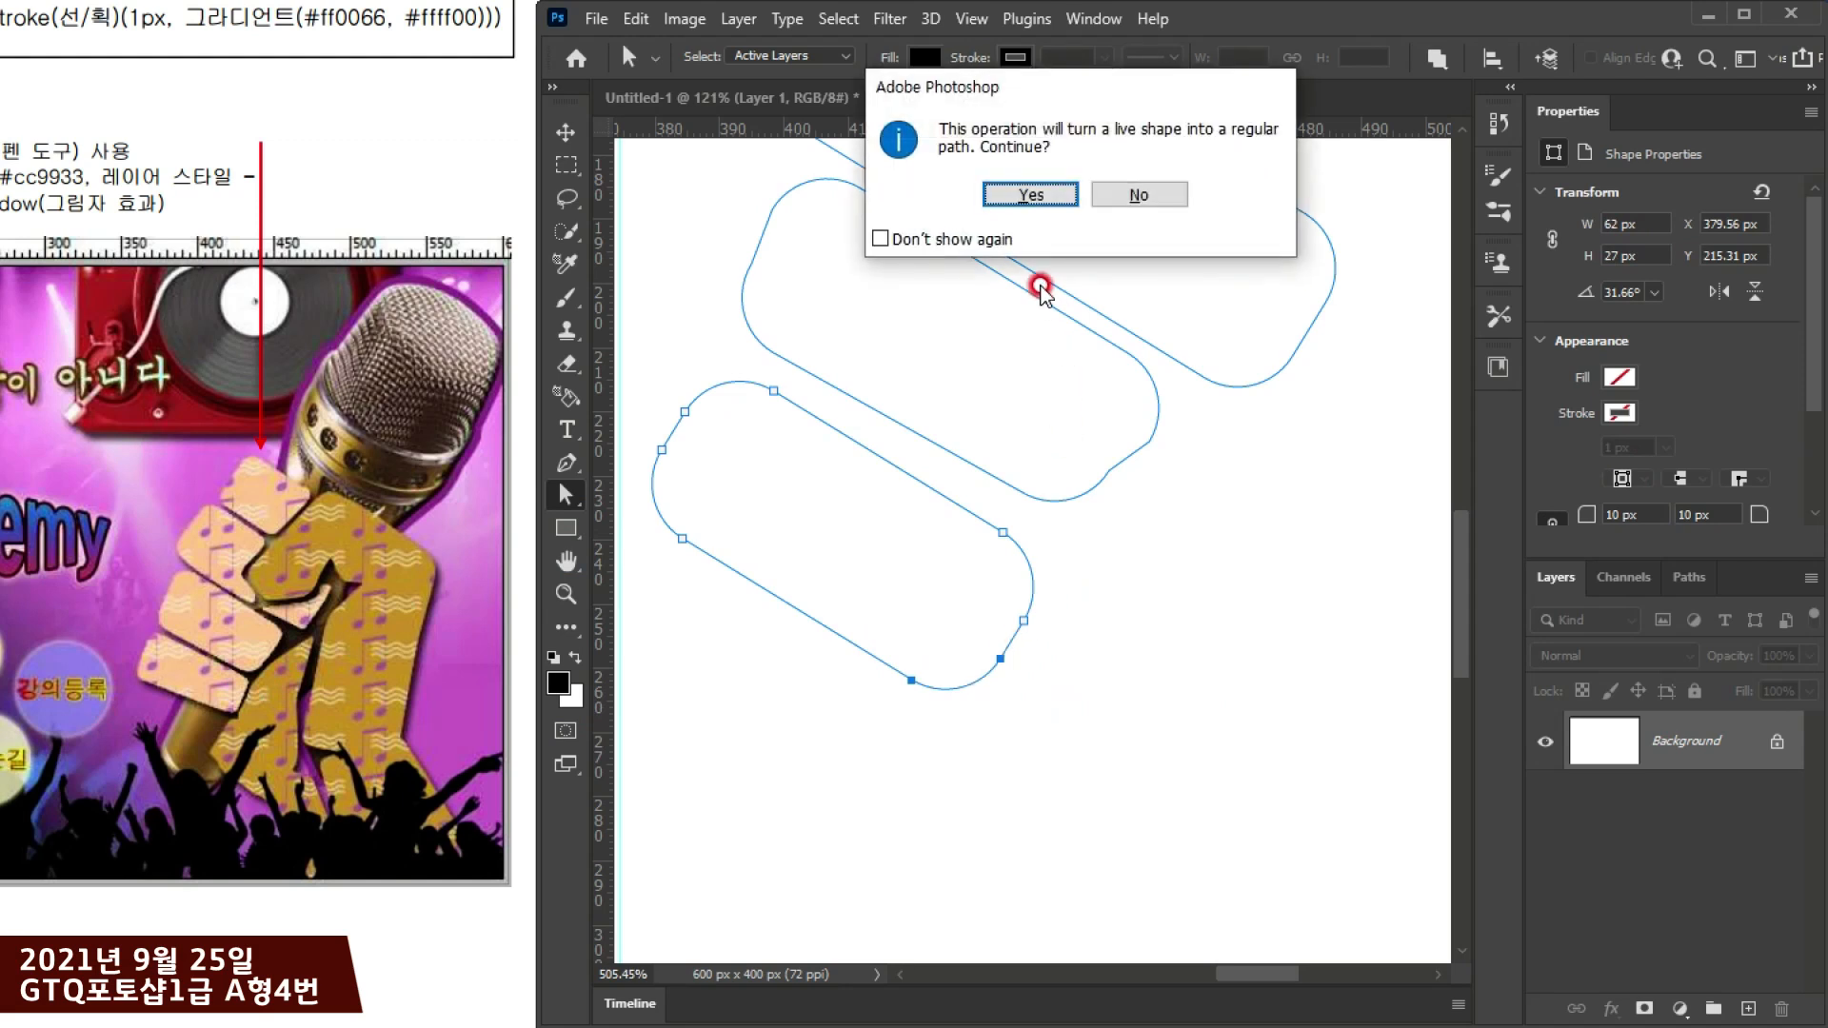
click(1031, 191)
key(Up)
click(1021, 628)
shift+click(999, 533)
Step: Move the whole fourth finger shape slightly up and to the right, closer beneath the third one
click(562, 498)
click(657, 491)
drag(1031, 623, 1053, 606)
Step: Adjust the lower-right corner anchors of the third finger shape so that the corner runs smoothly
scroll(1152, 636, down, 3)
scroll(1131, 650, up, 3)
click(1055, 576)
right_click(572, 494)
click(655, 522)
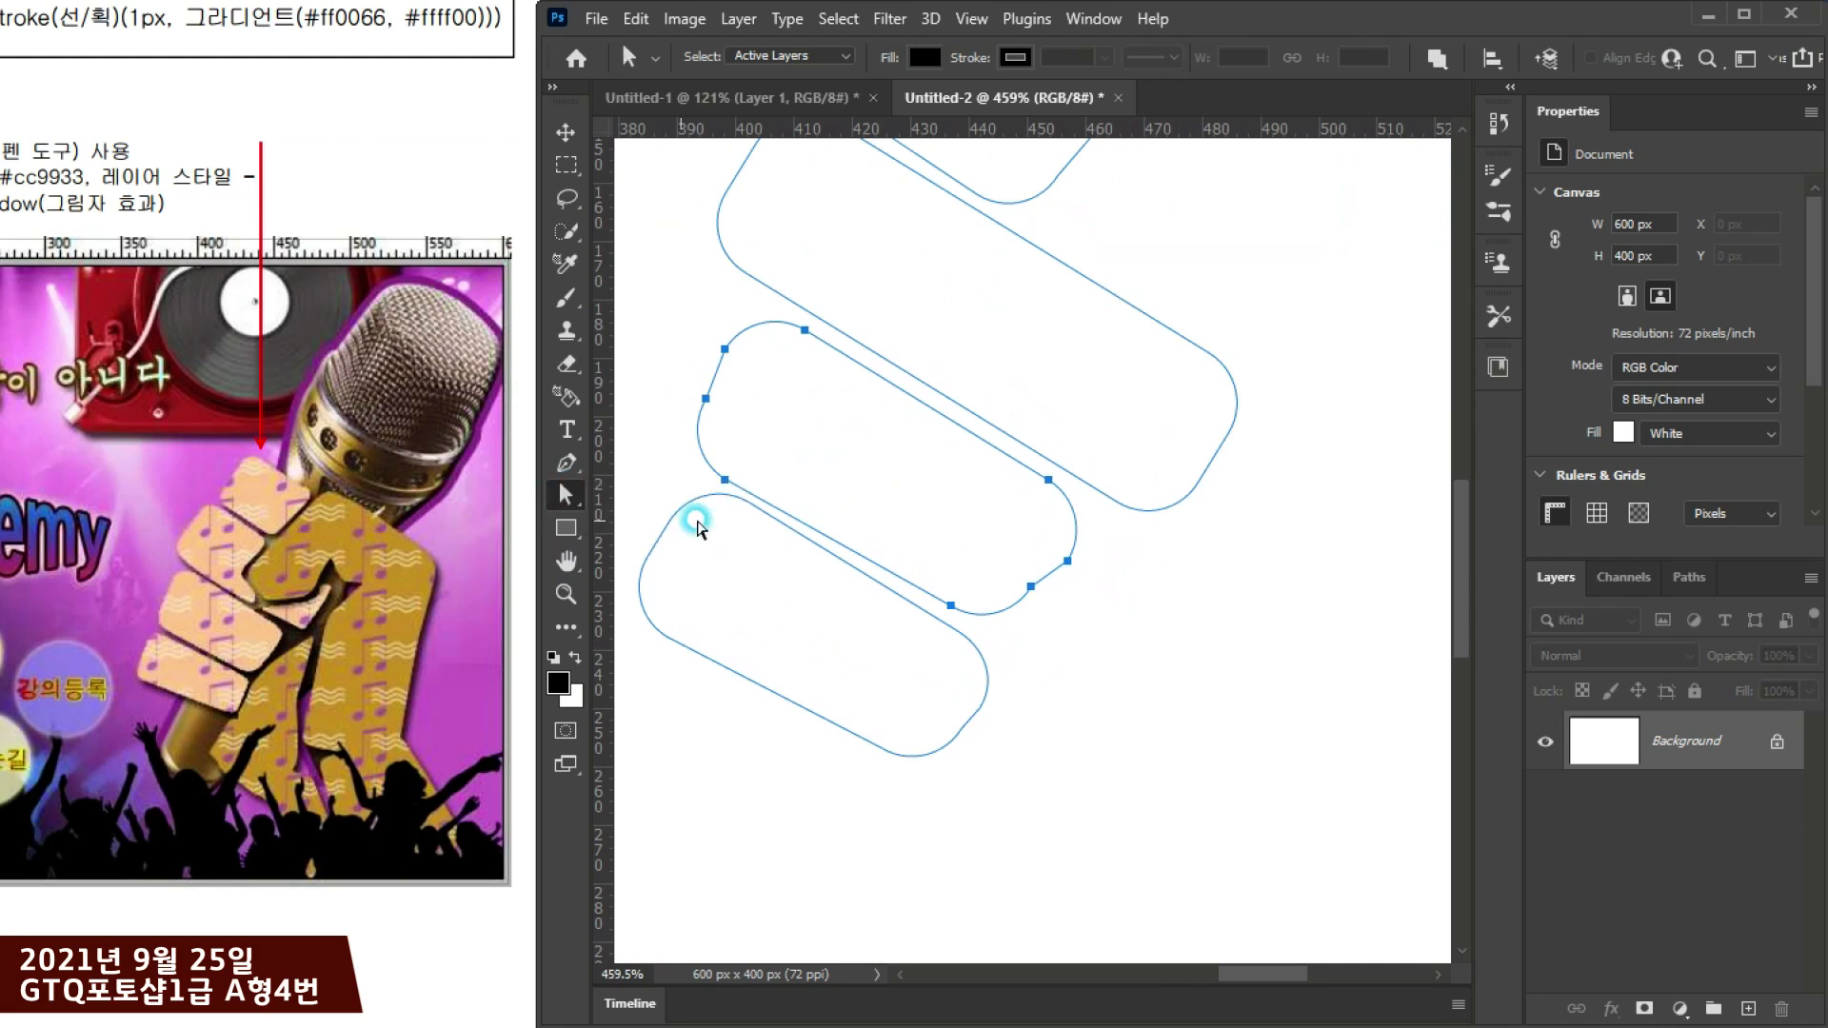
click(1065, 559)
scroll(1066, 562, up, 3)
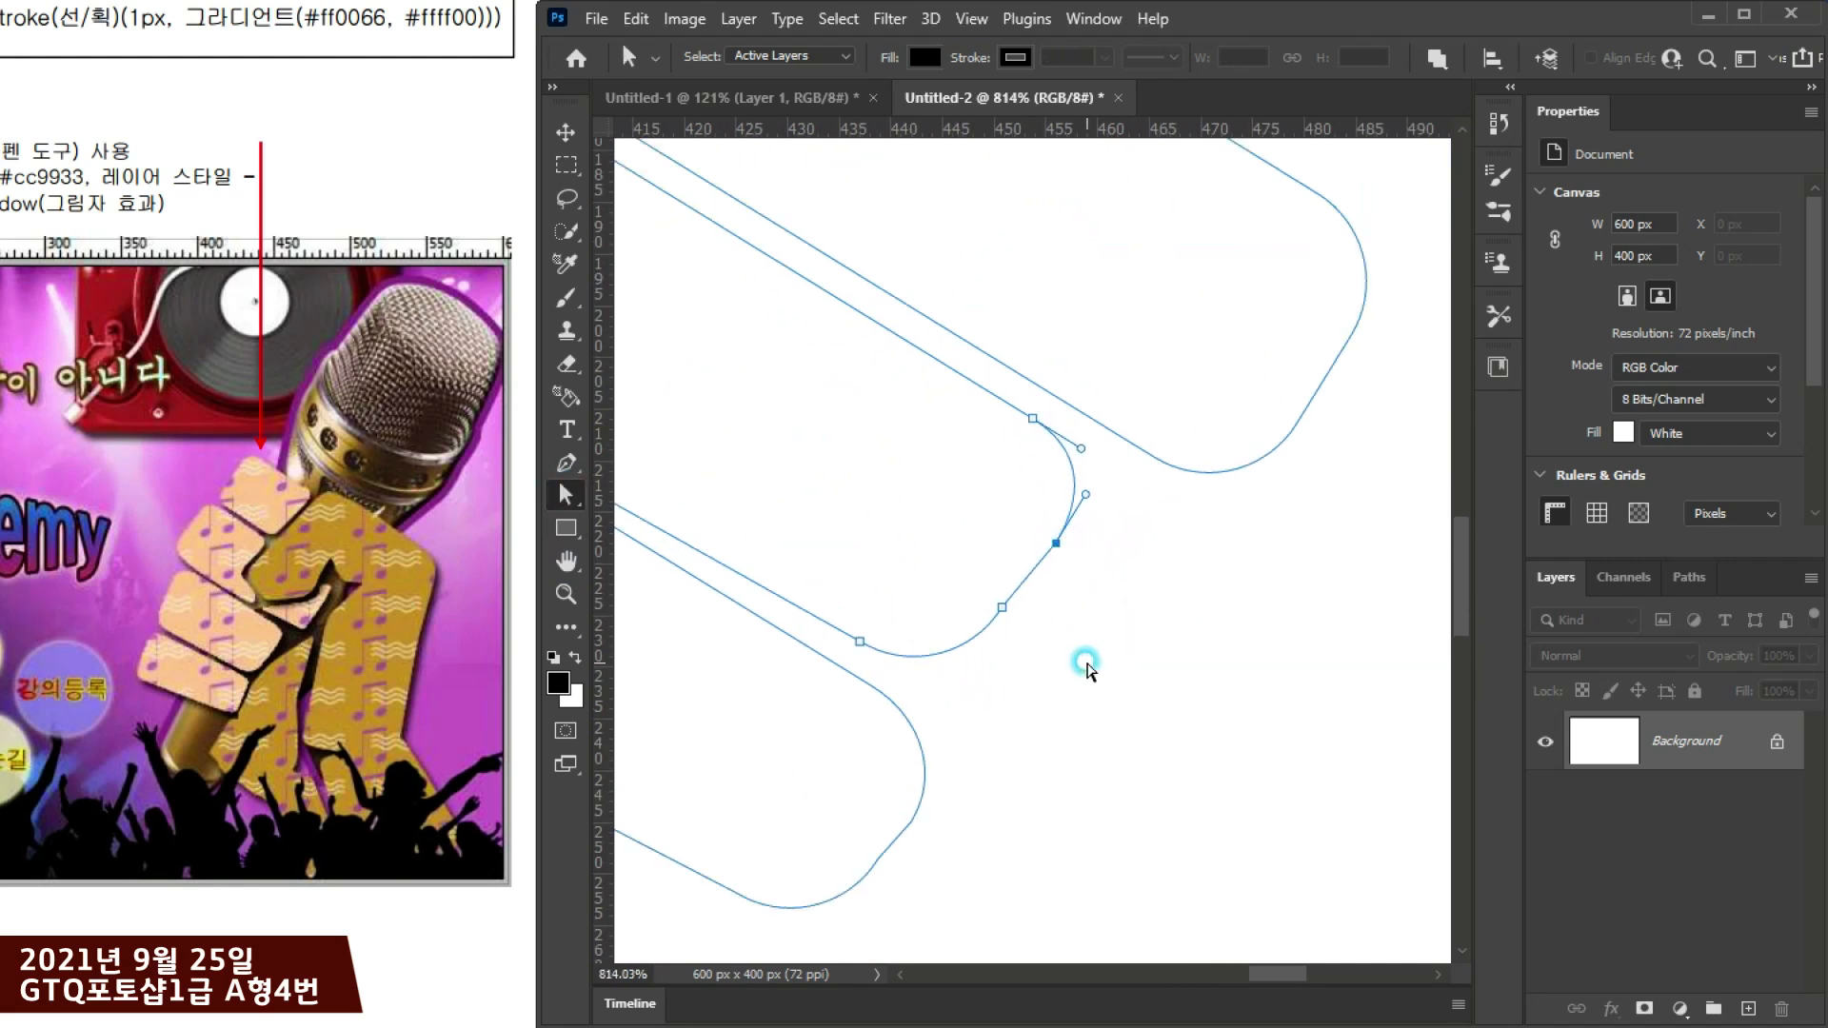
scroll(1086, 672, down, 2)
scroll(1086, 672, down, 3)
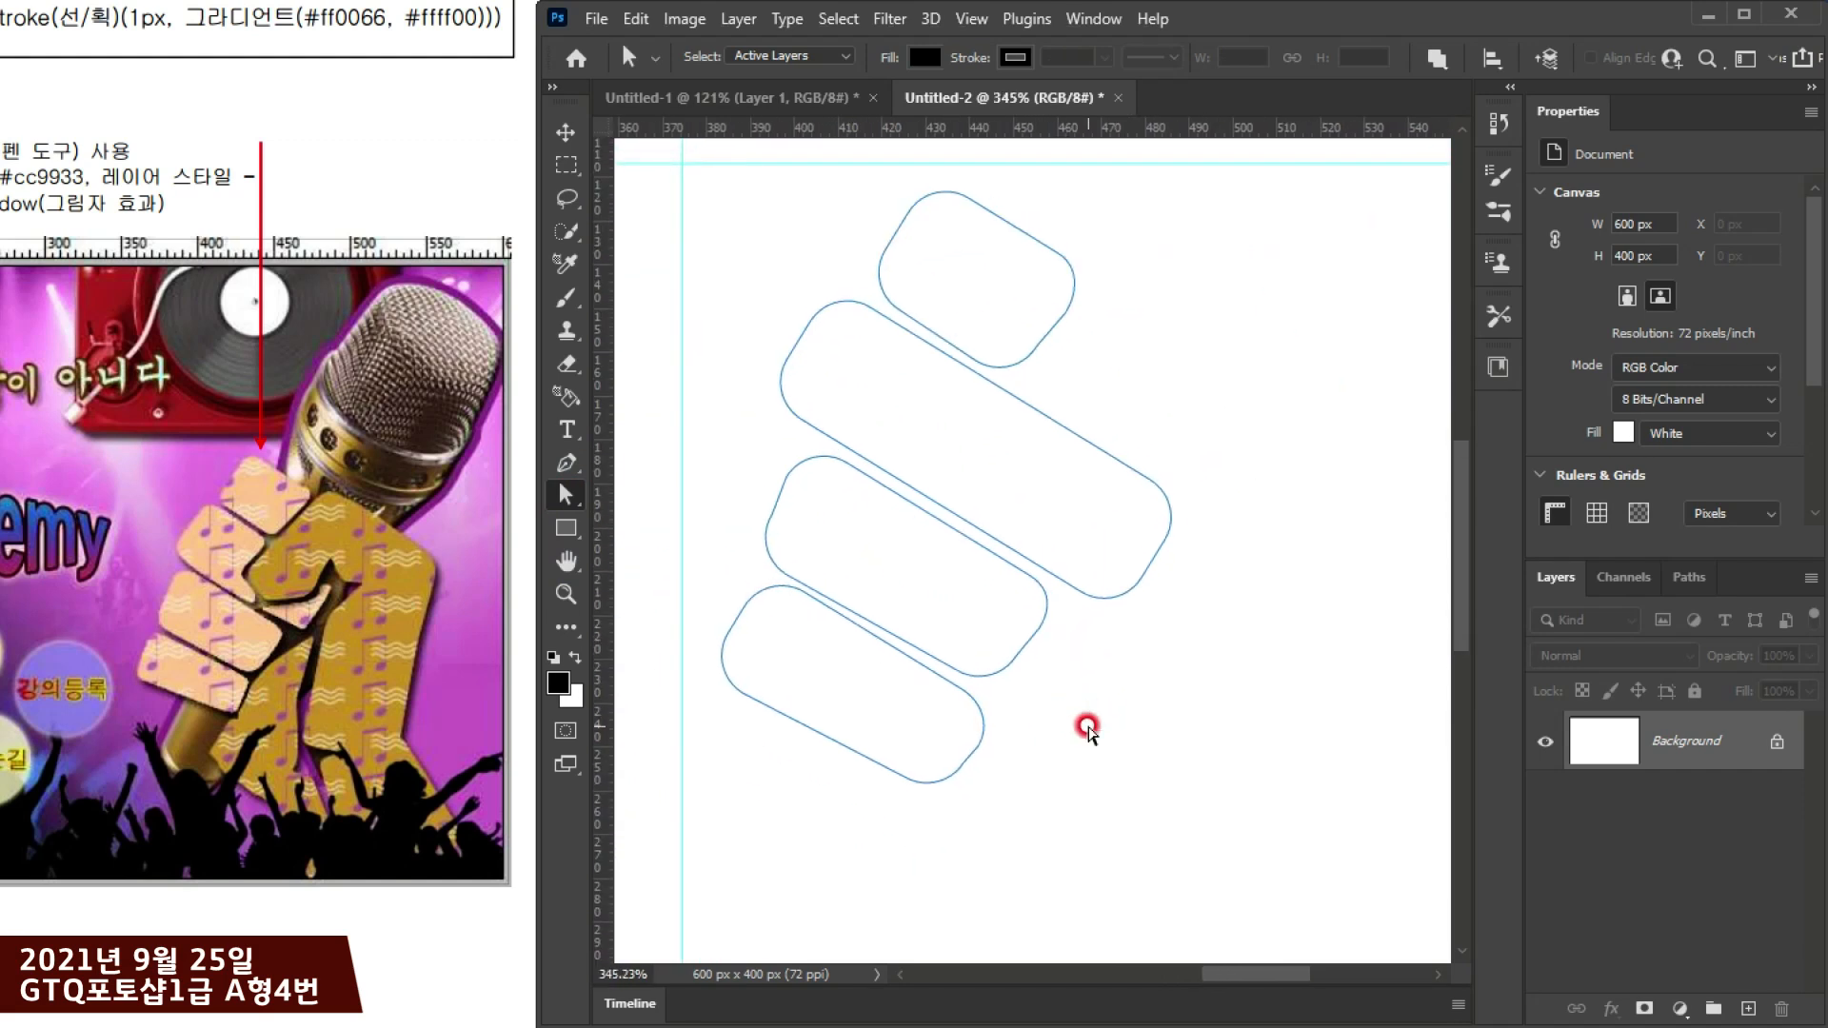
drag(1116, 703, 962, 630)
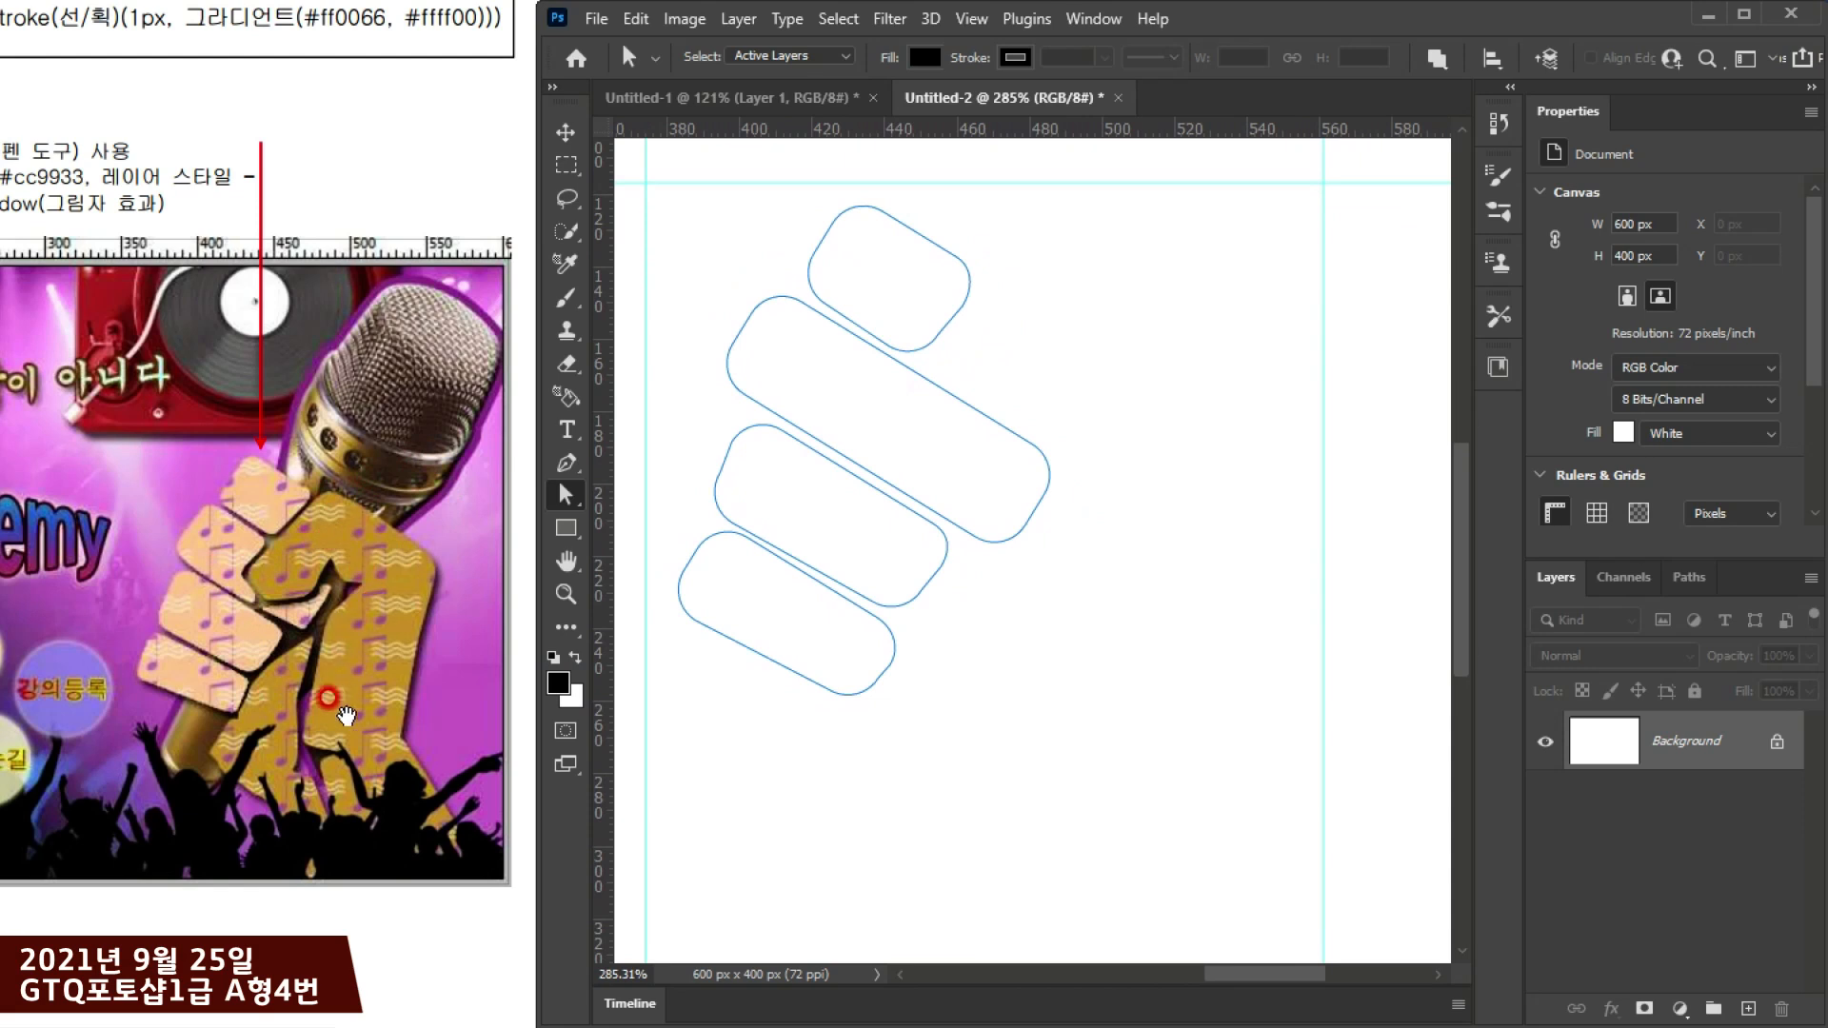
Step: Examine the thumb, palm and wrist outlines of the fist in the reference image up close
click(278, 721)
scroll(275, 737, up, 4)
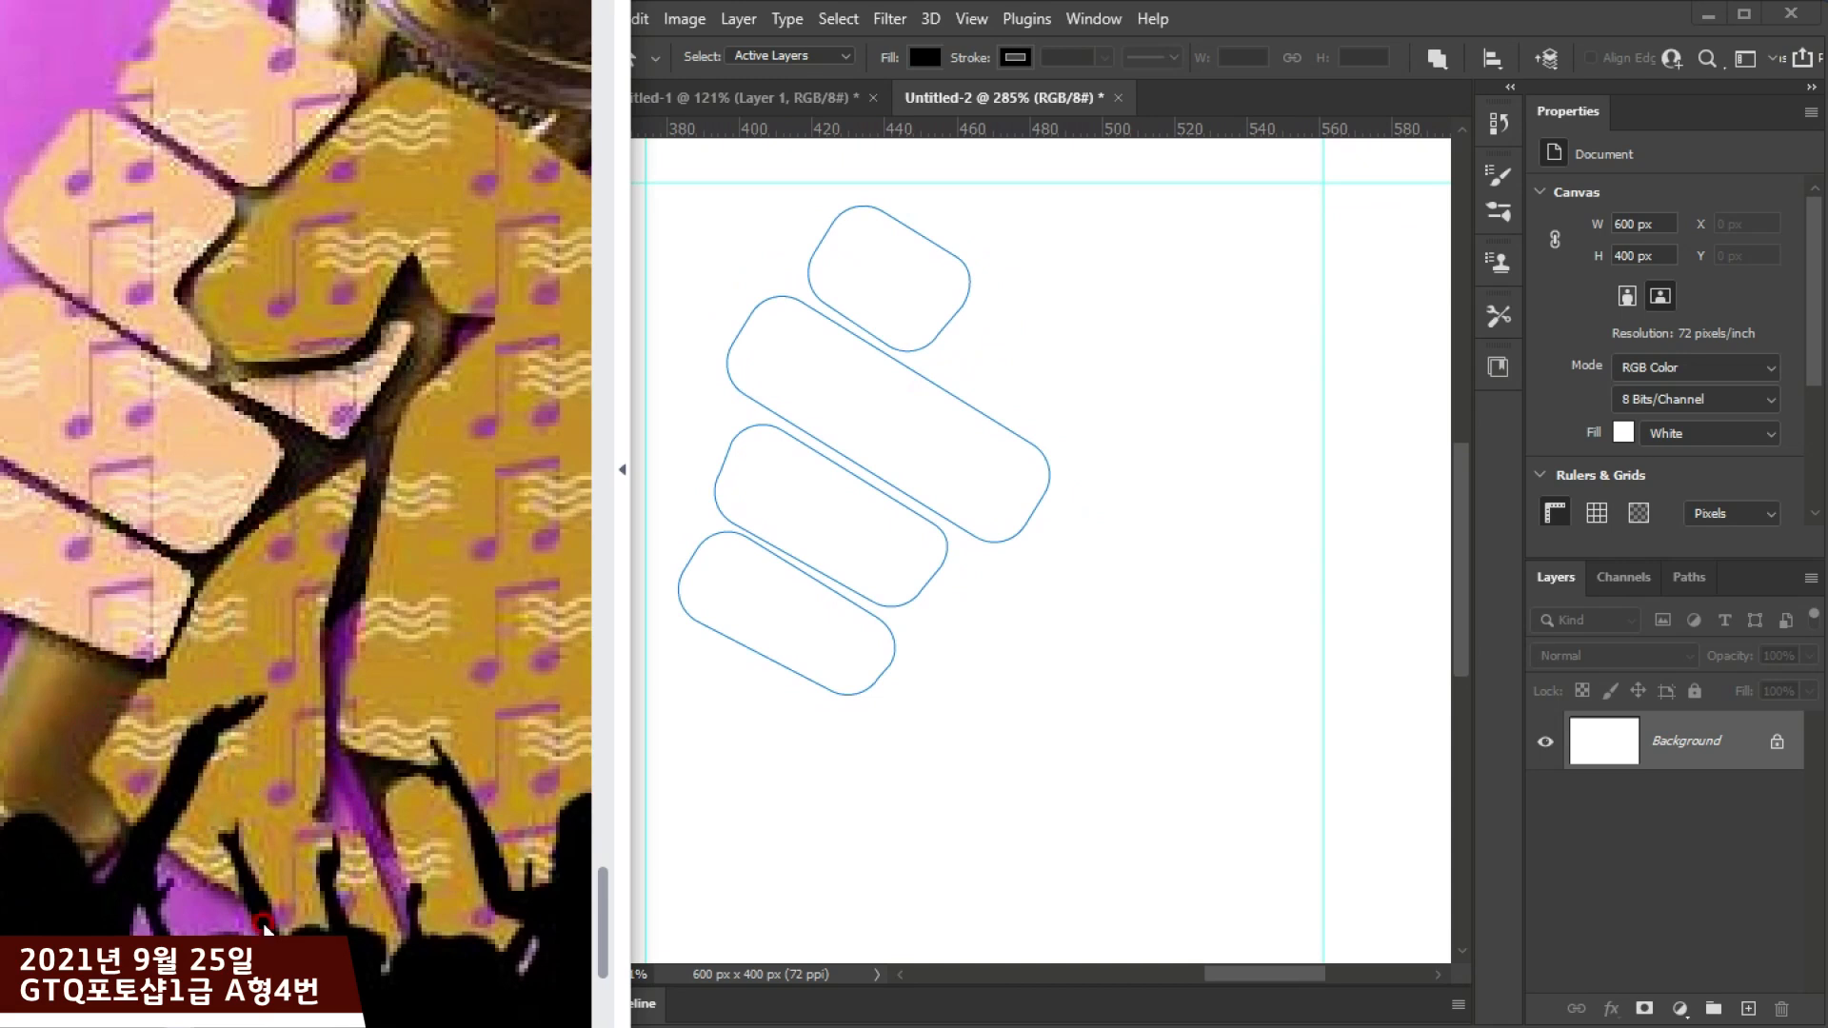
scroll(332, 805, down, 3)
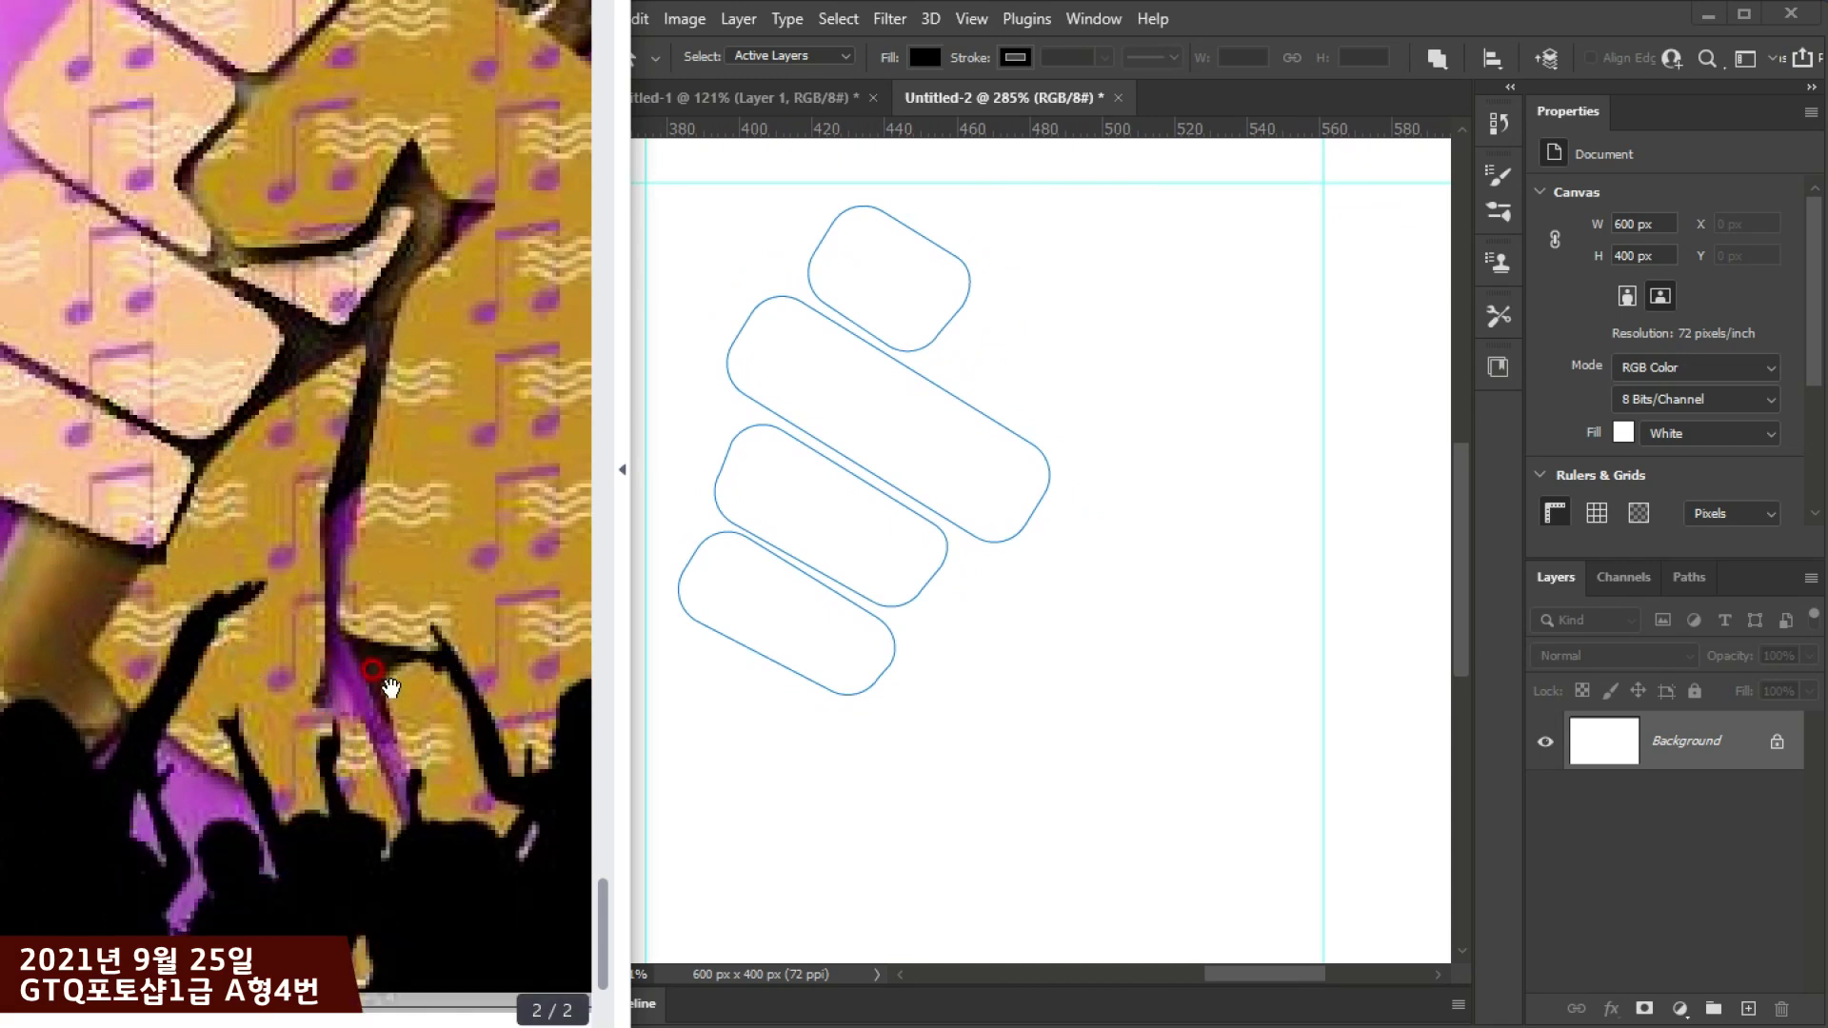
drag(377, 570, 318, 737)
scroll(355, 646, down, 3)
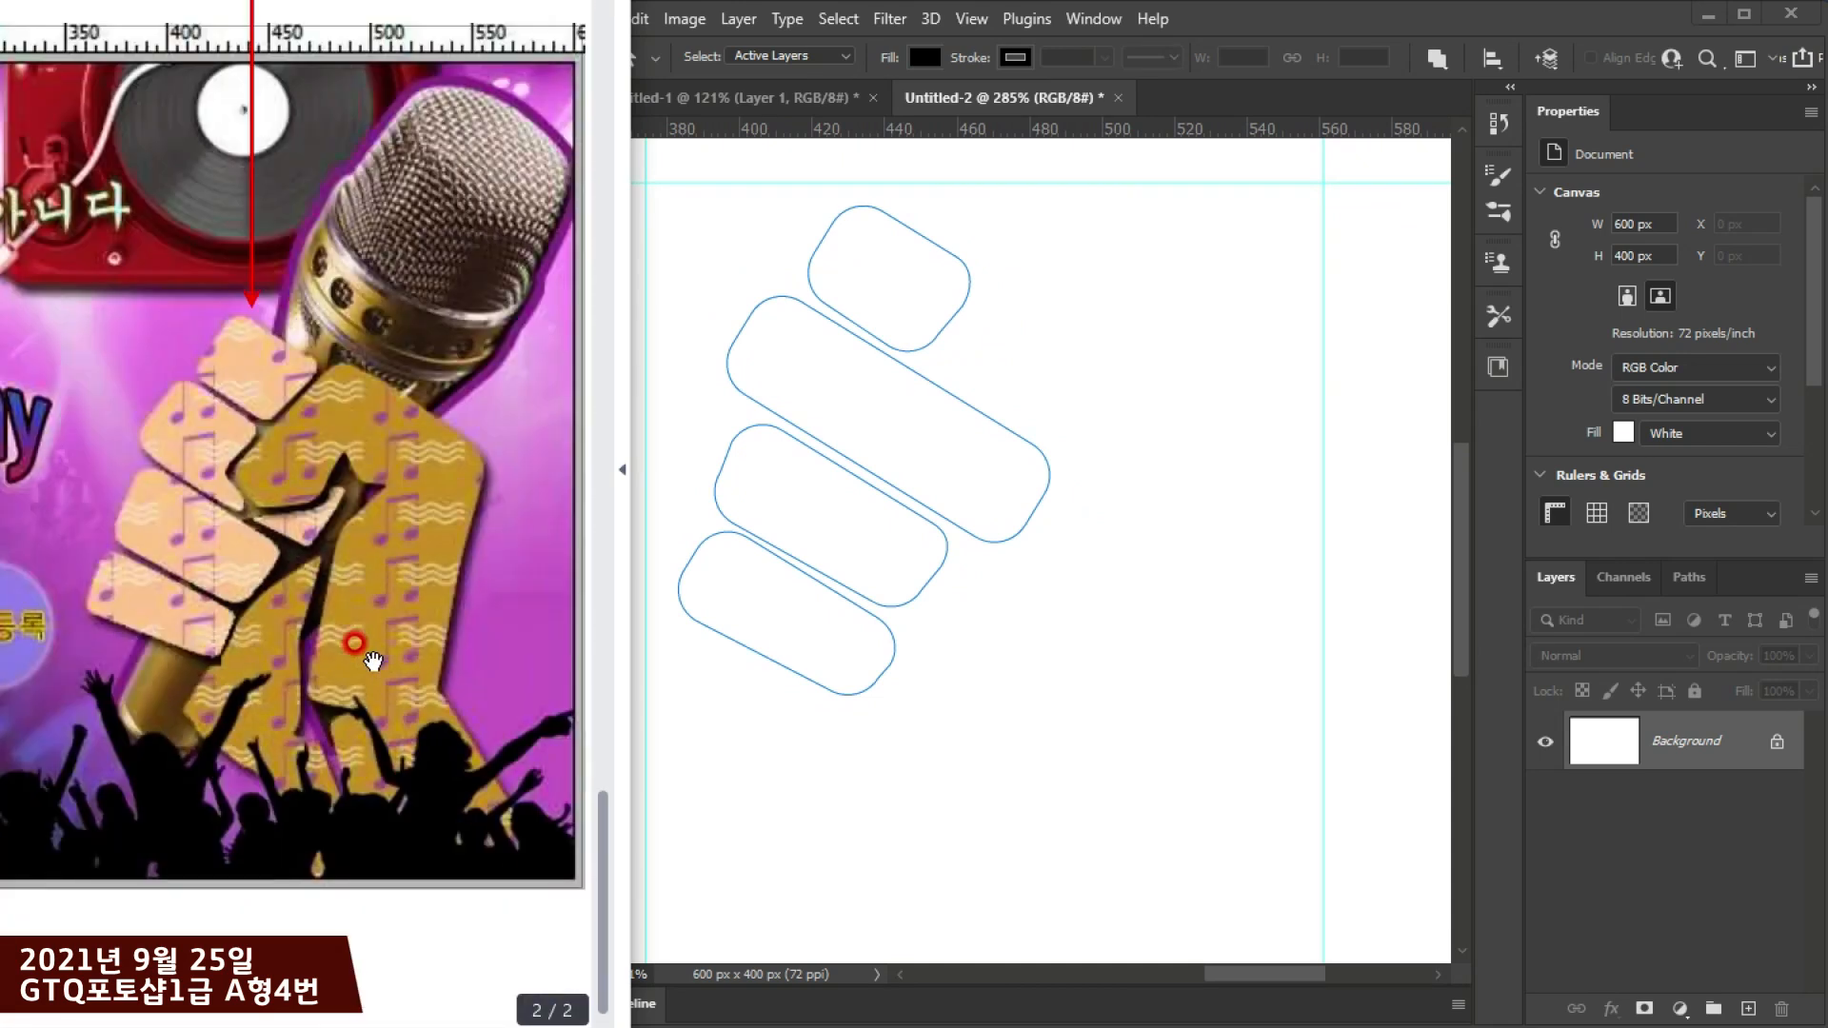
drag(356, 644, 384, 592)
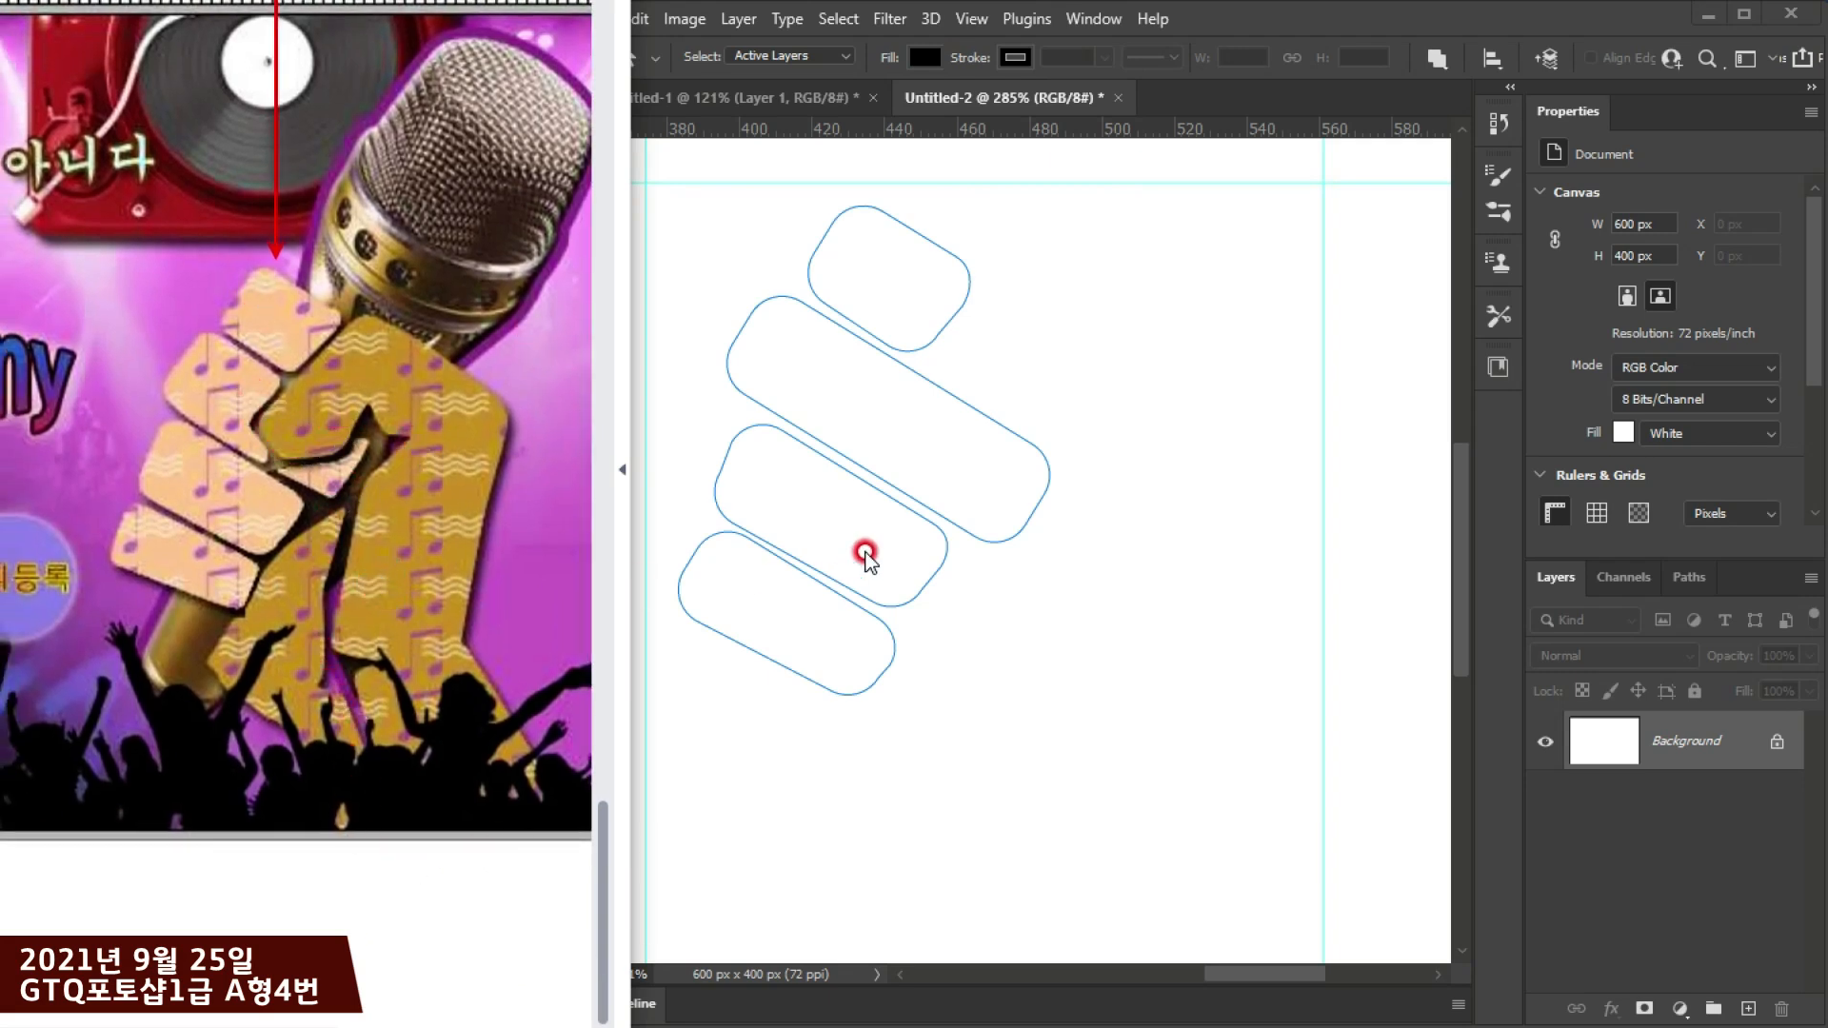
click(1103, 408)
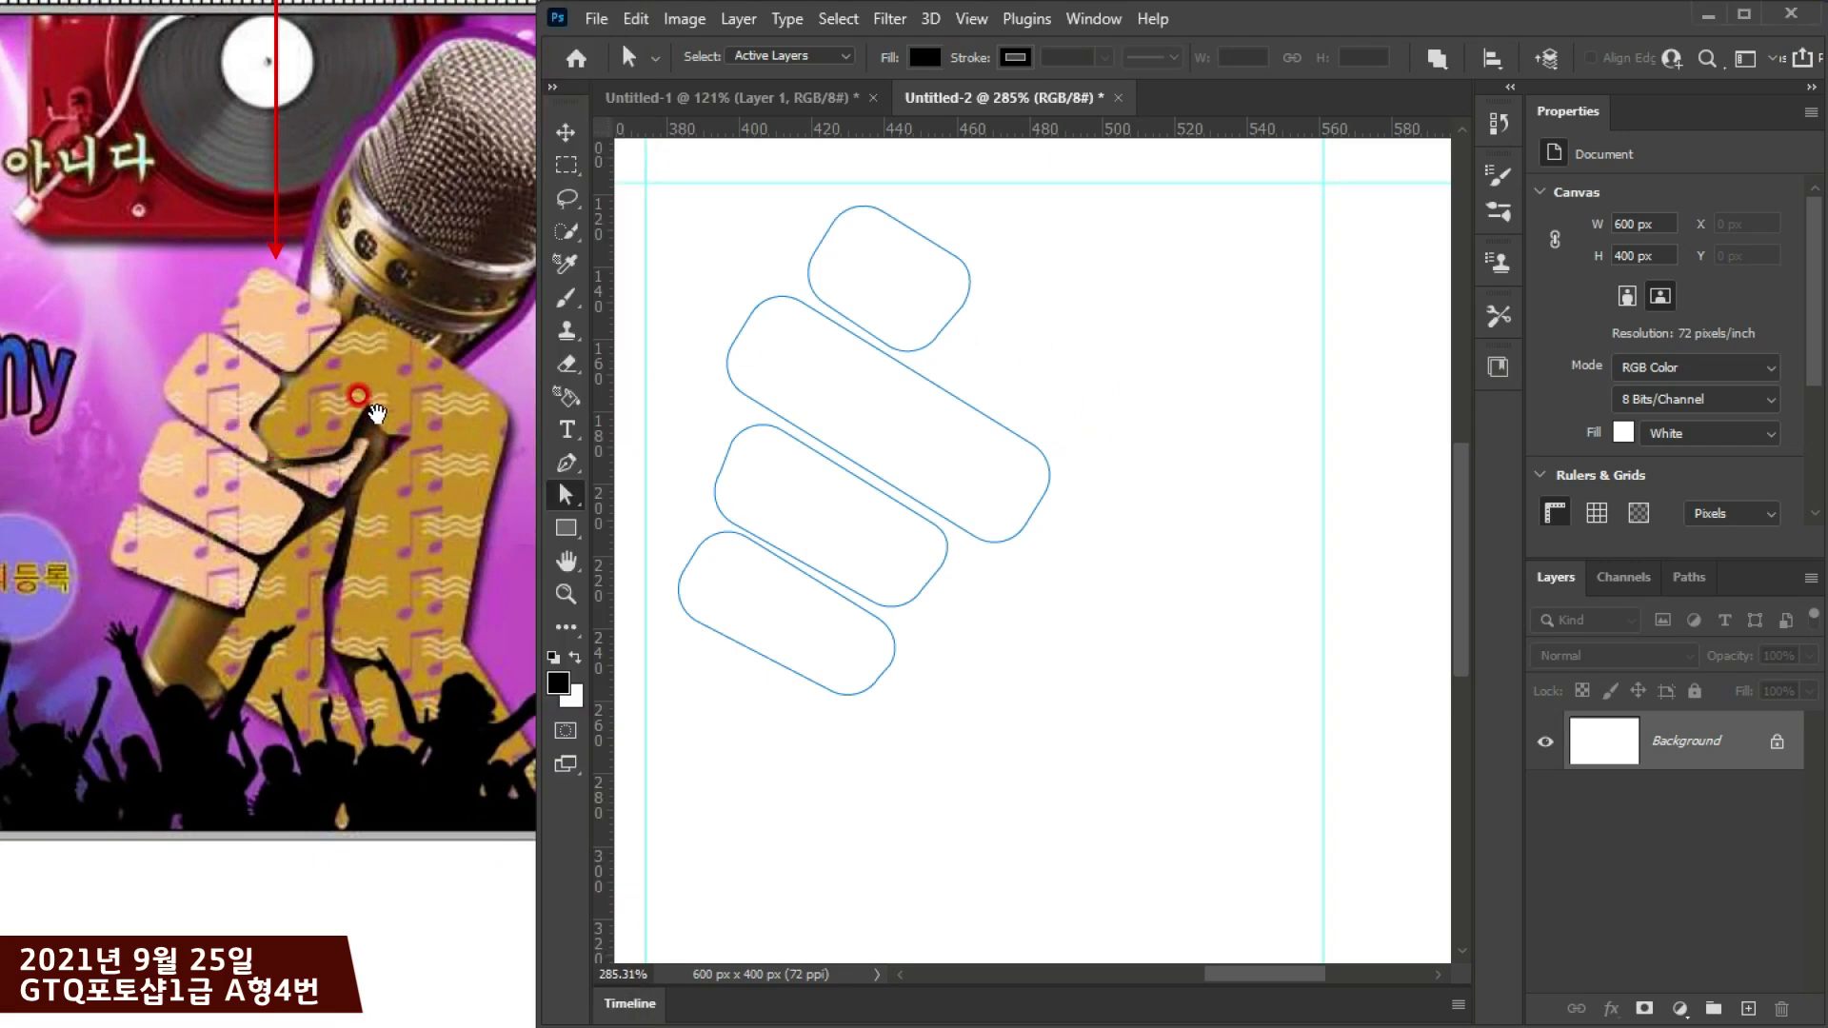
click(286, 409)
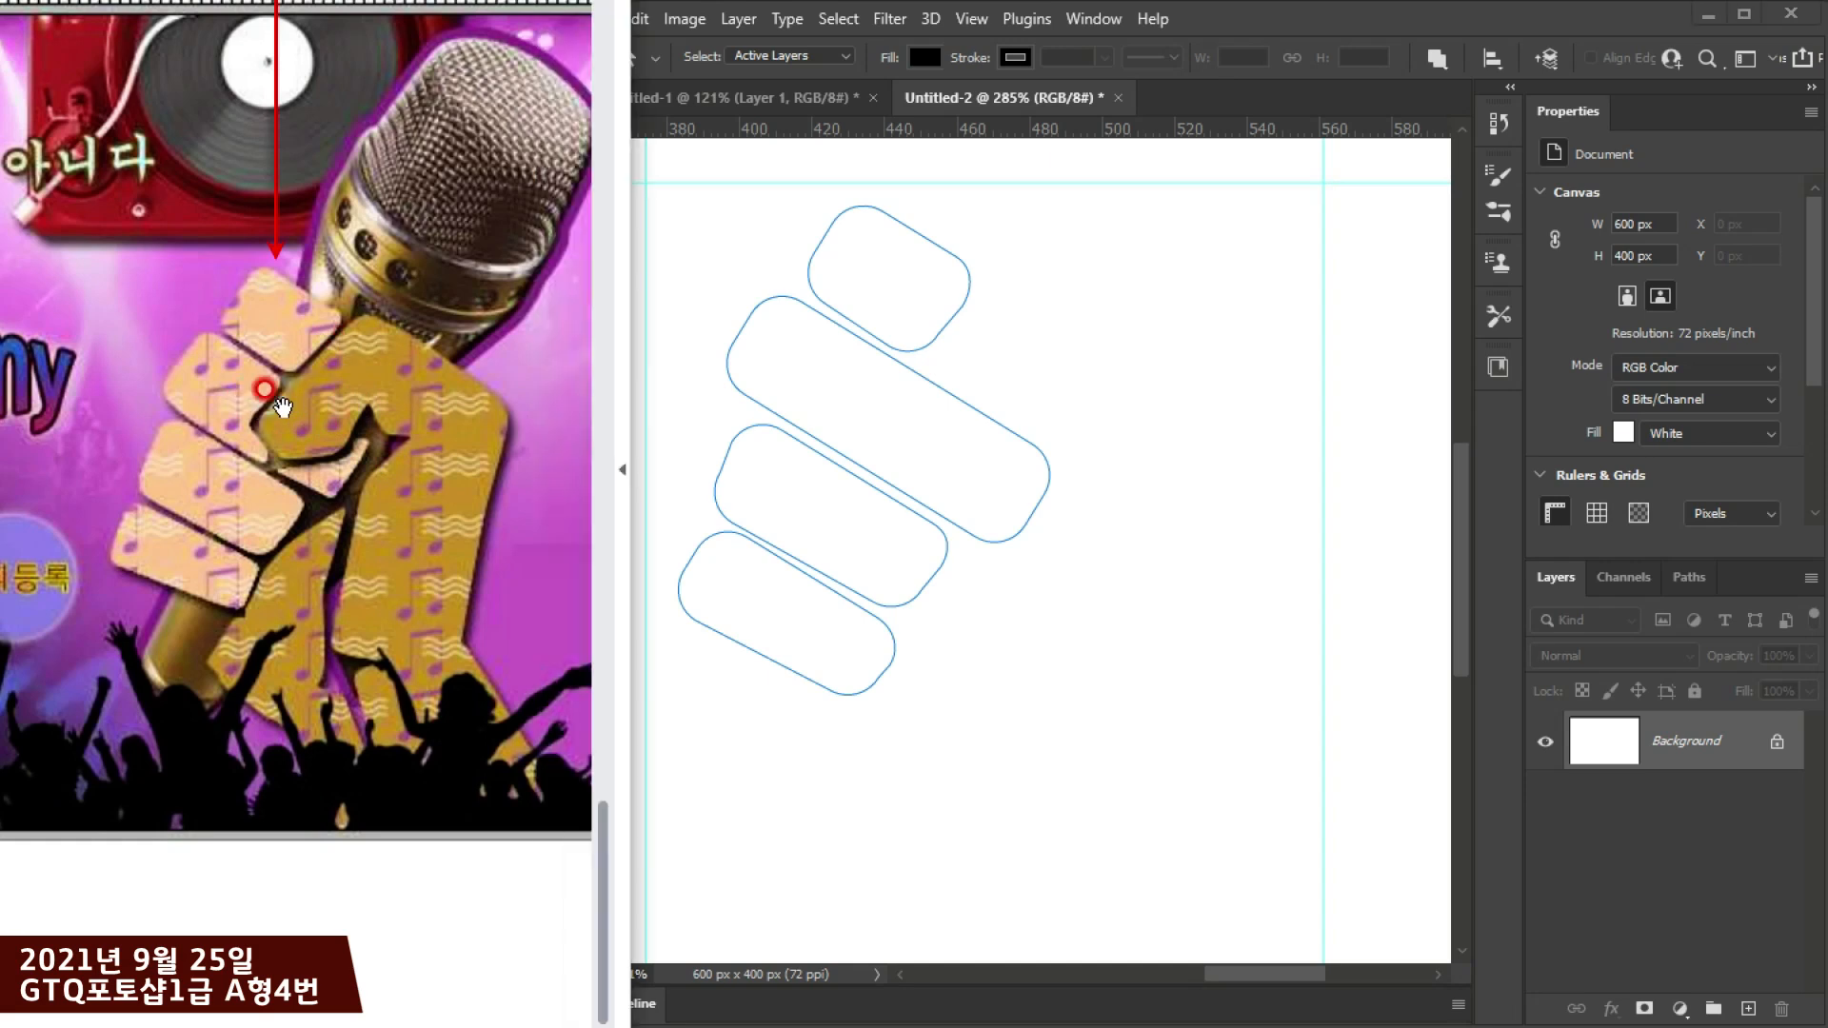
scroll(281, 408, up, 4)
scroll(282, 407, down, 4)
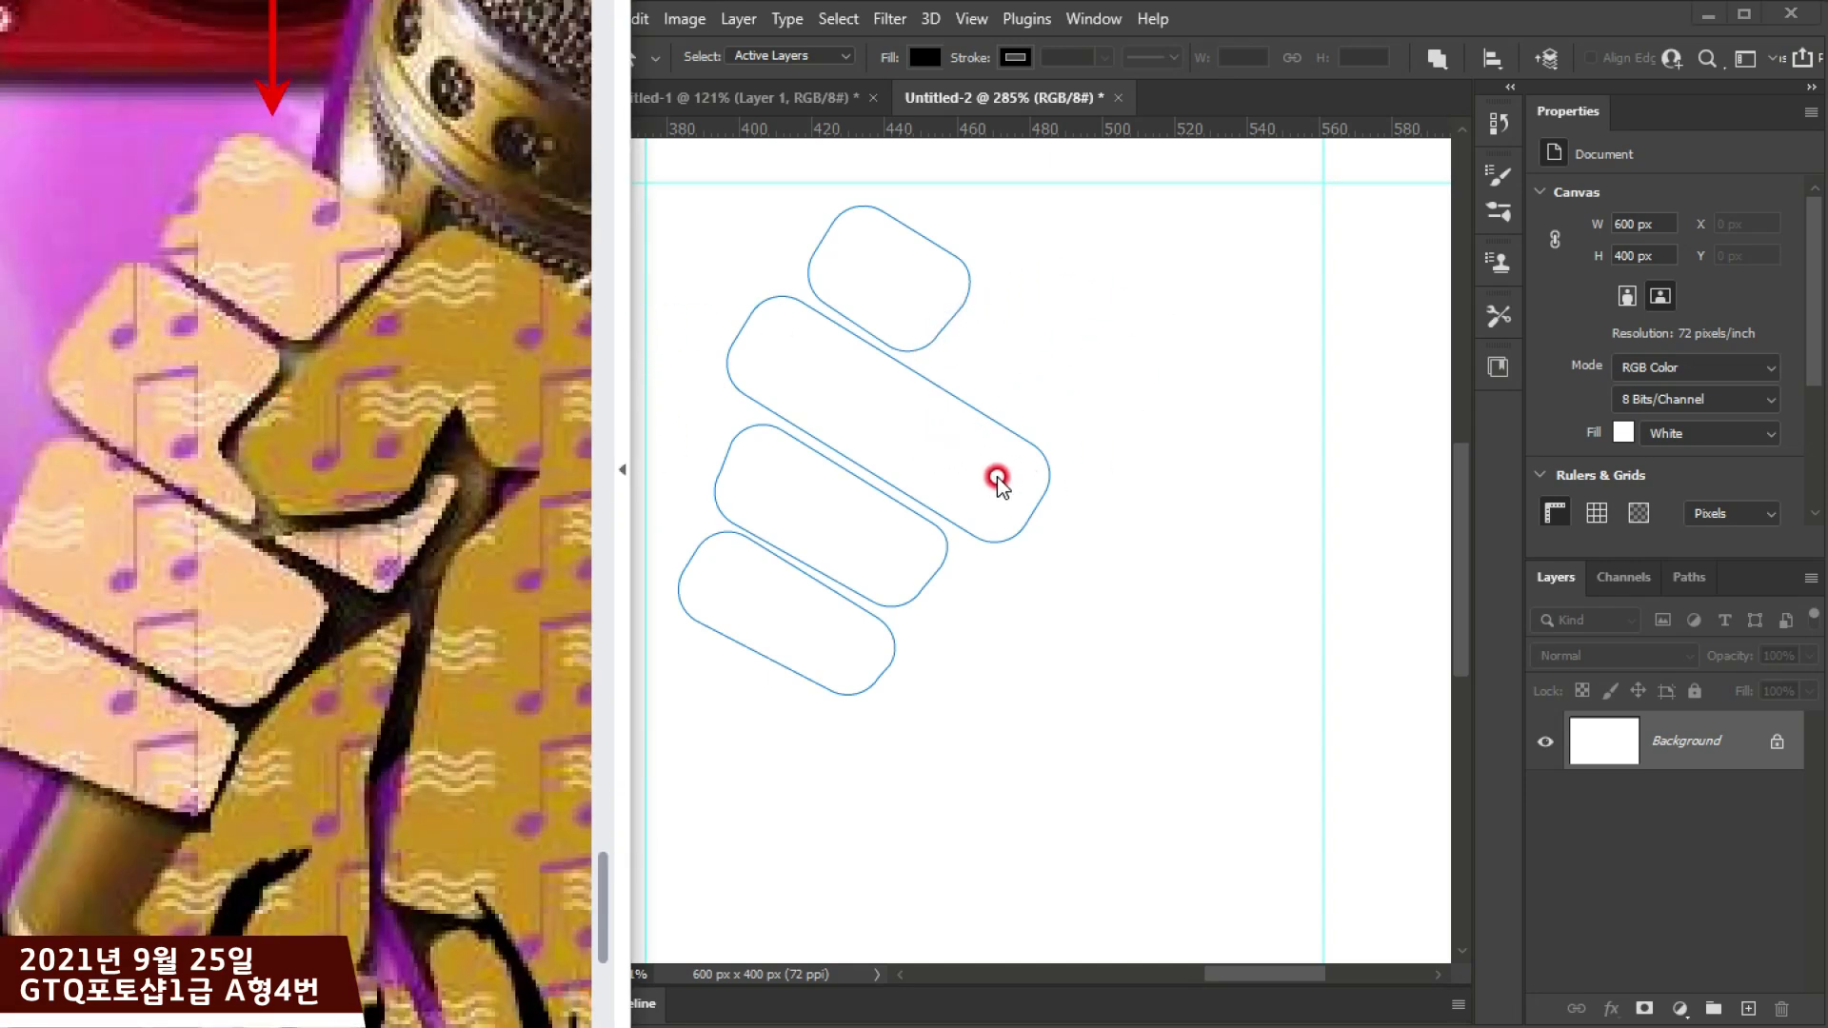
scroll(295, 410, up, 3)
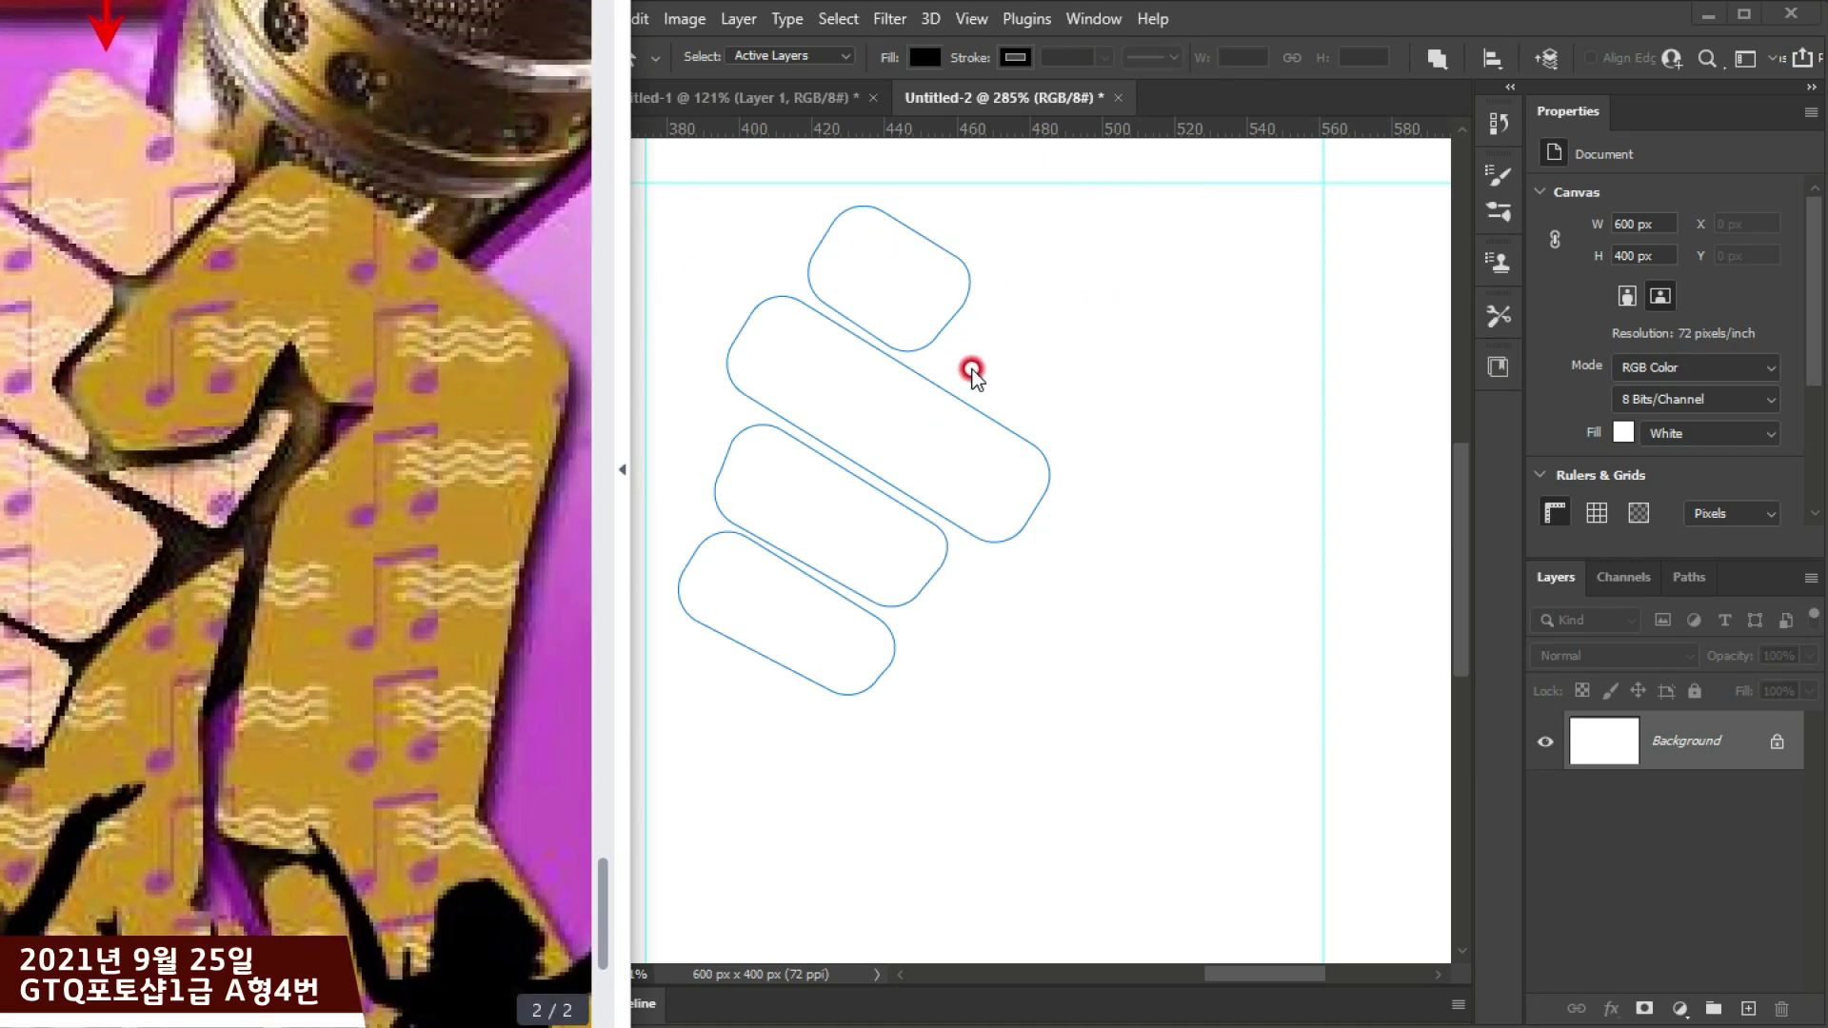
Step: Check which path operation is set for combining the shapes
click(1435, 59)
click(1435, 59)
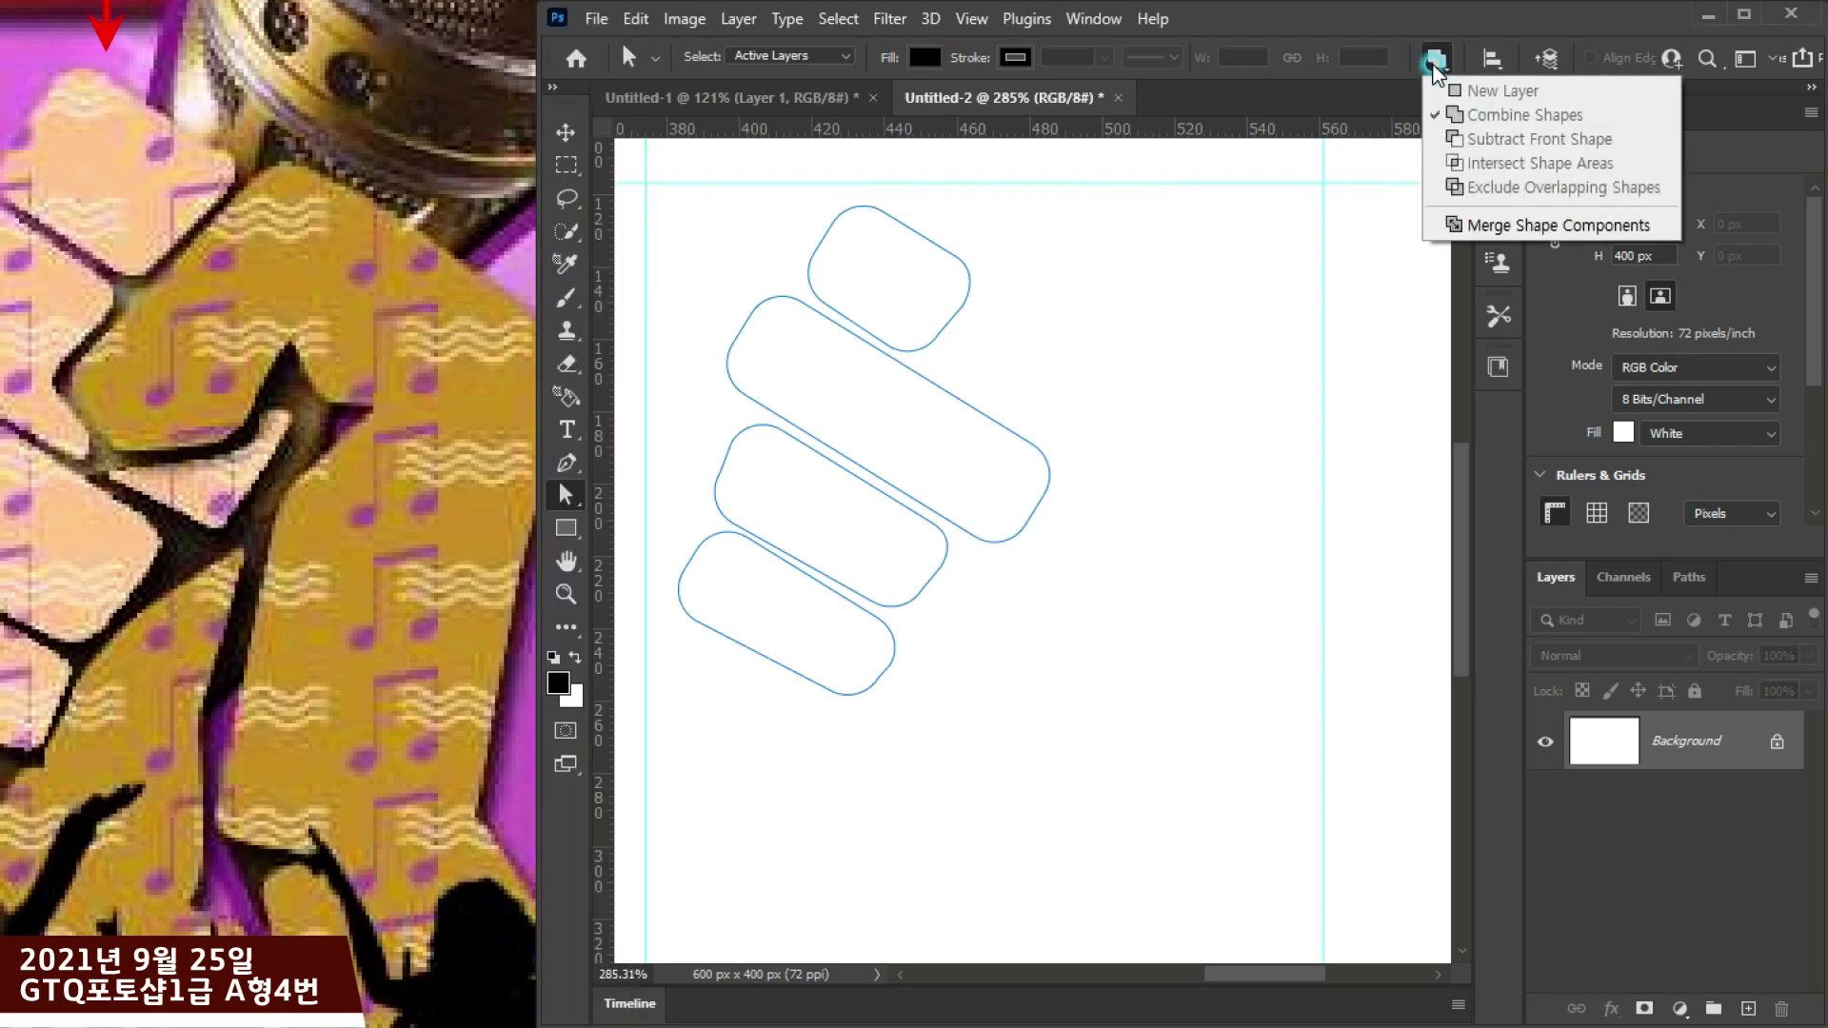
click(1124, 326)
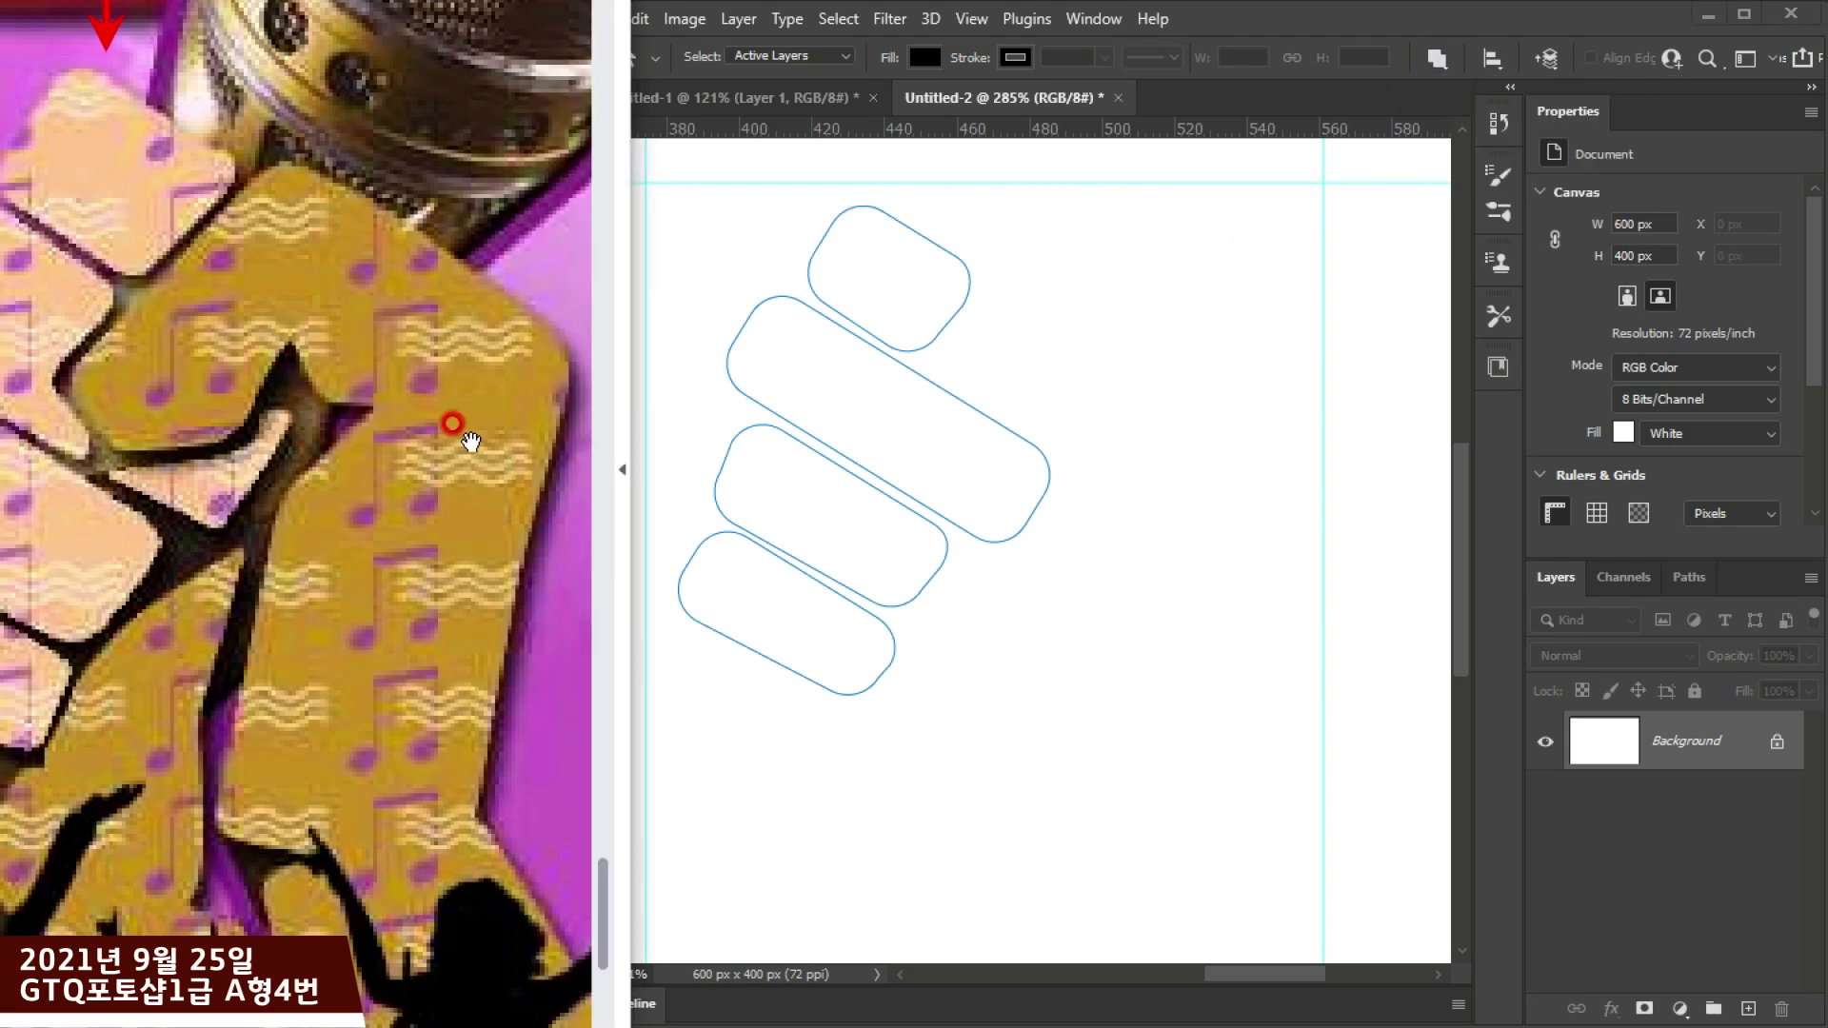
Step: With the Pen tool, draw the hand's upper outline from inside the second finger over a rounded knuckle to the rounded outer corner
key(p)
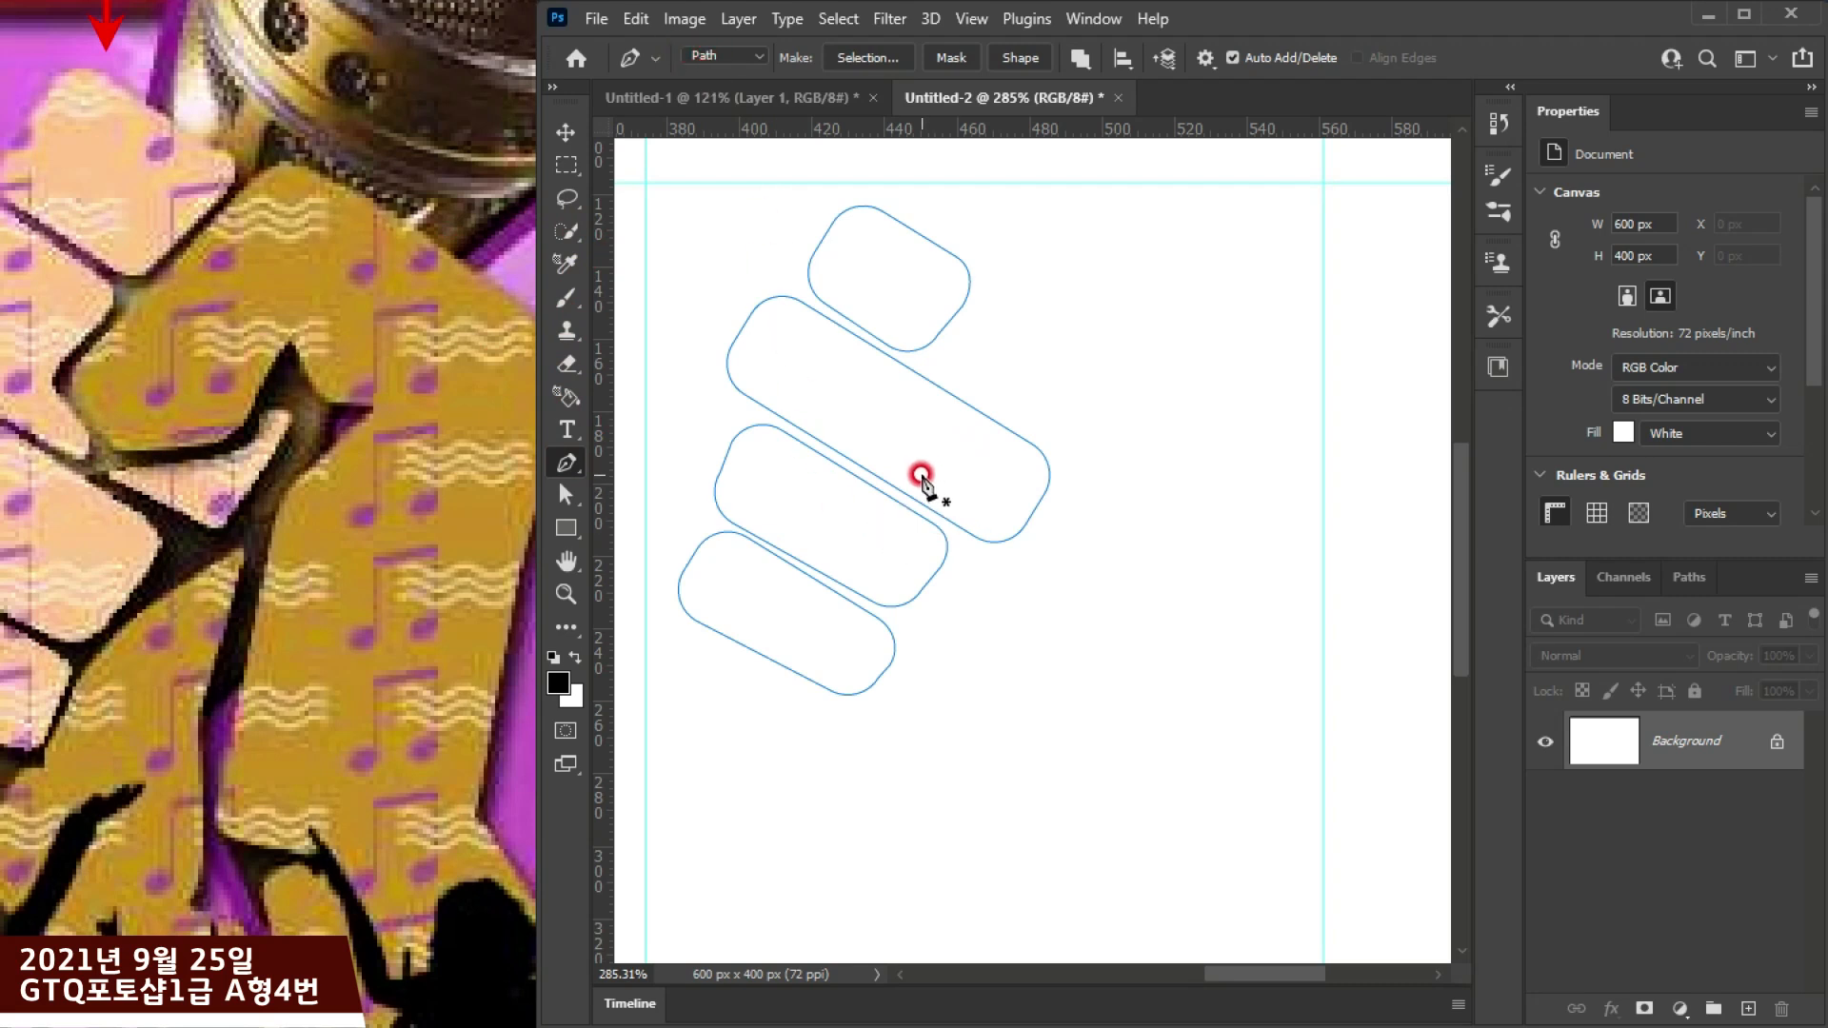
click(919, 471)
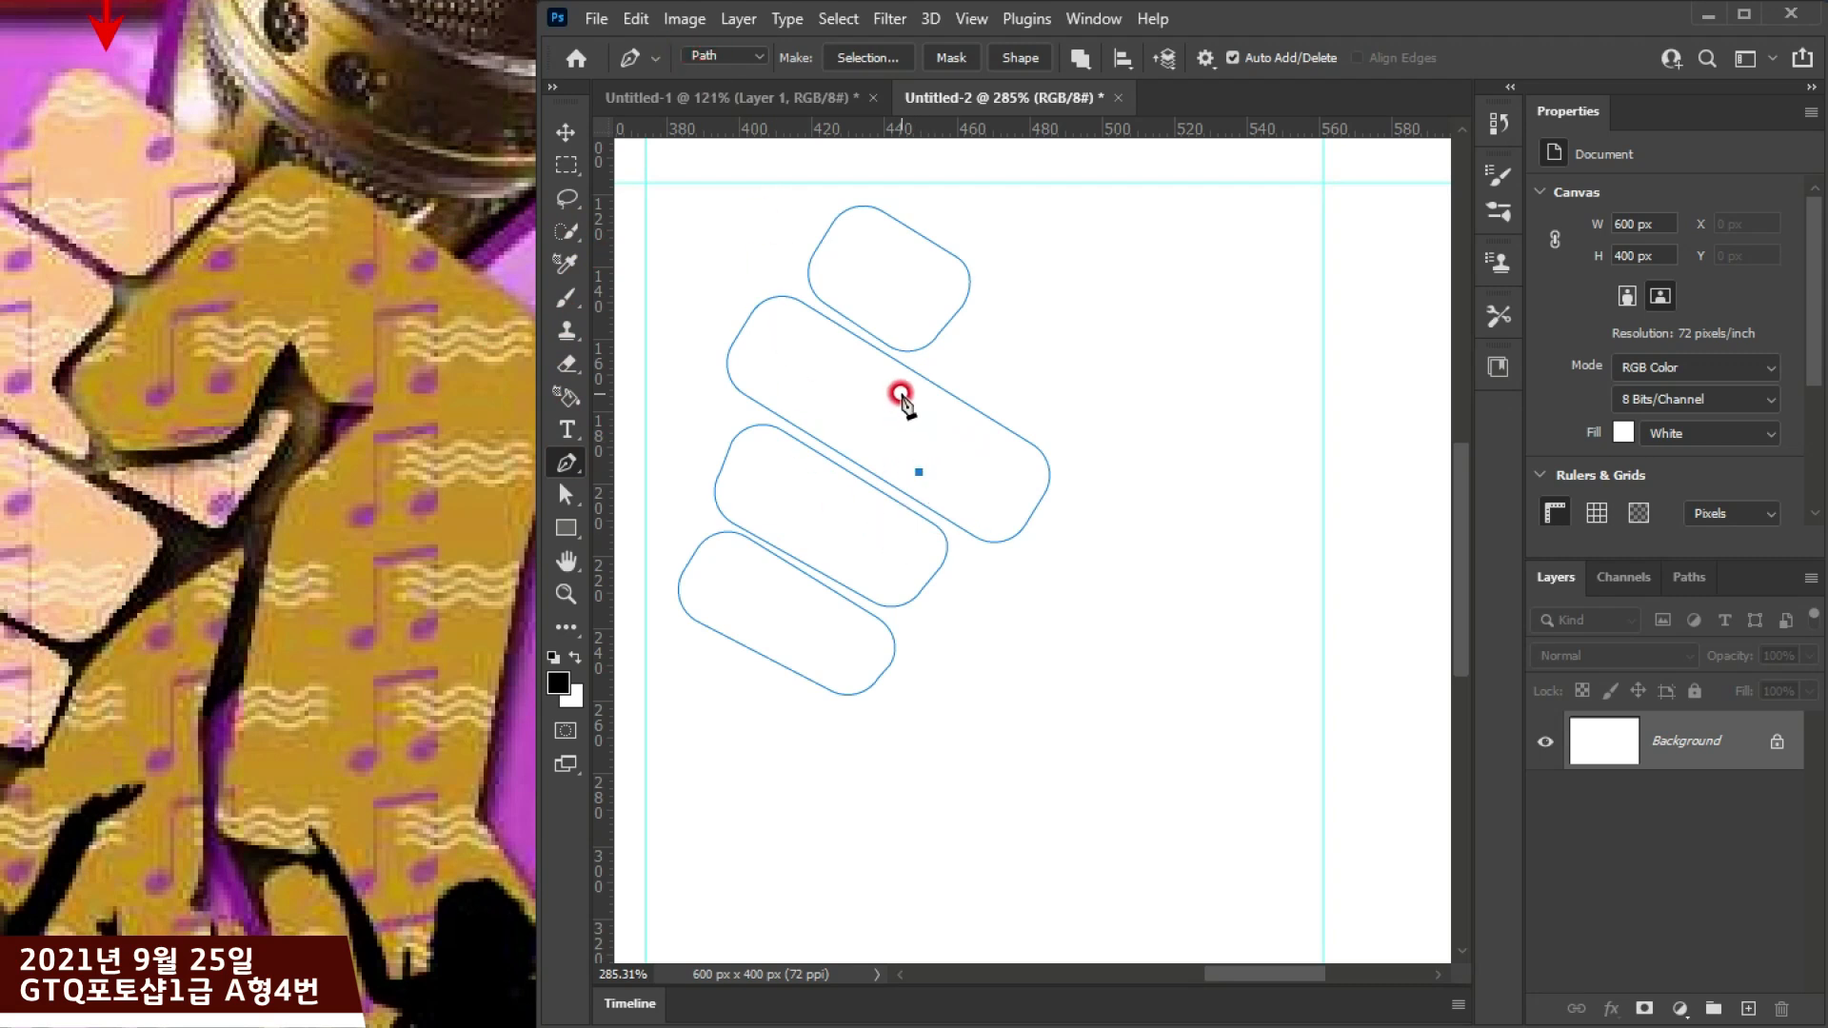
drag(902, 393, 922, 368)
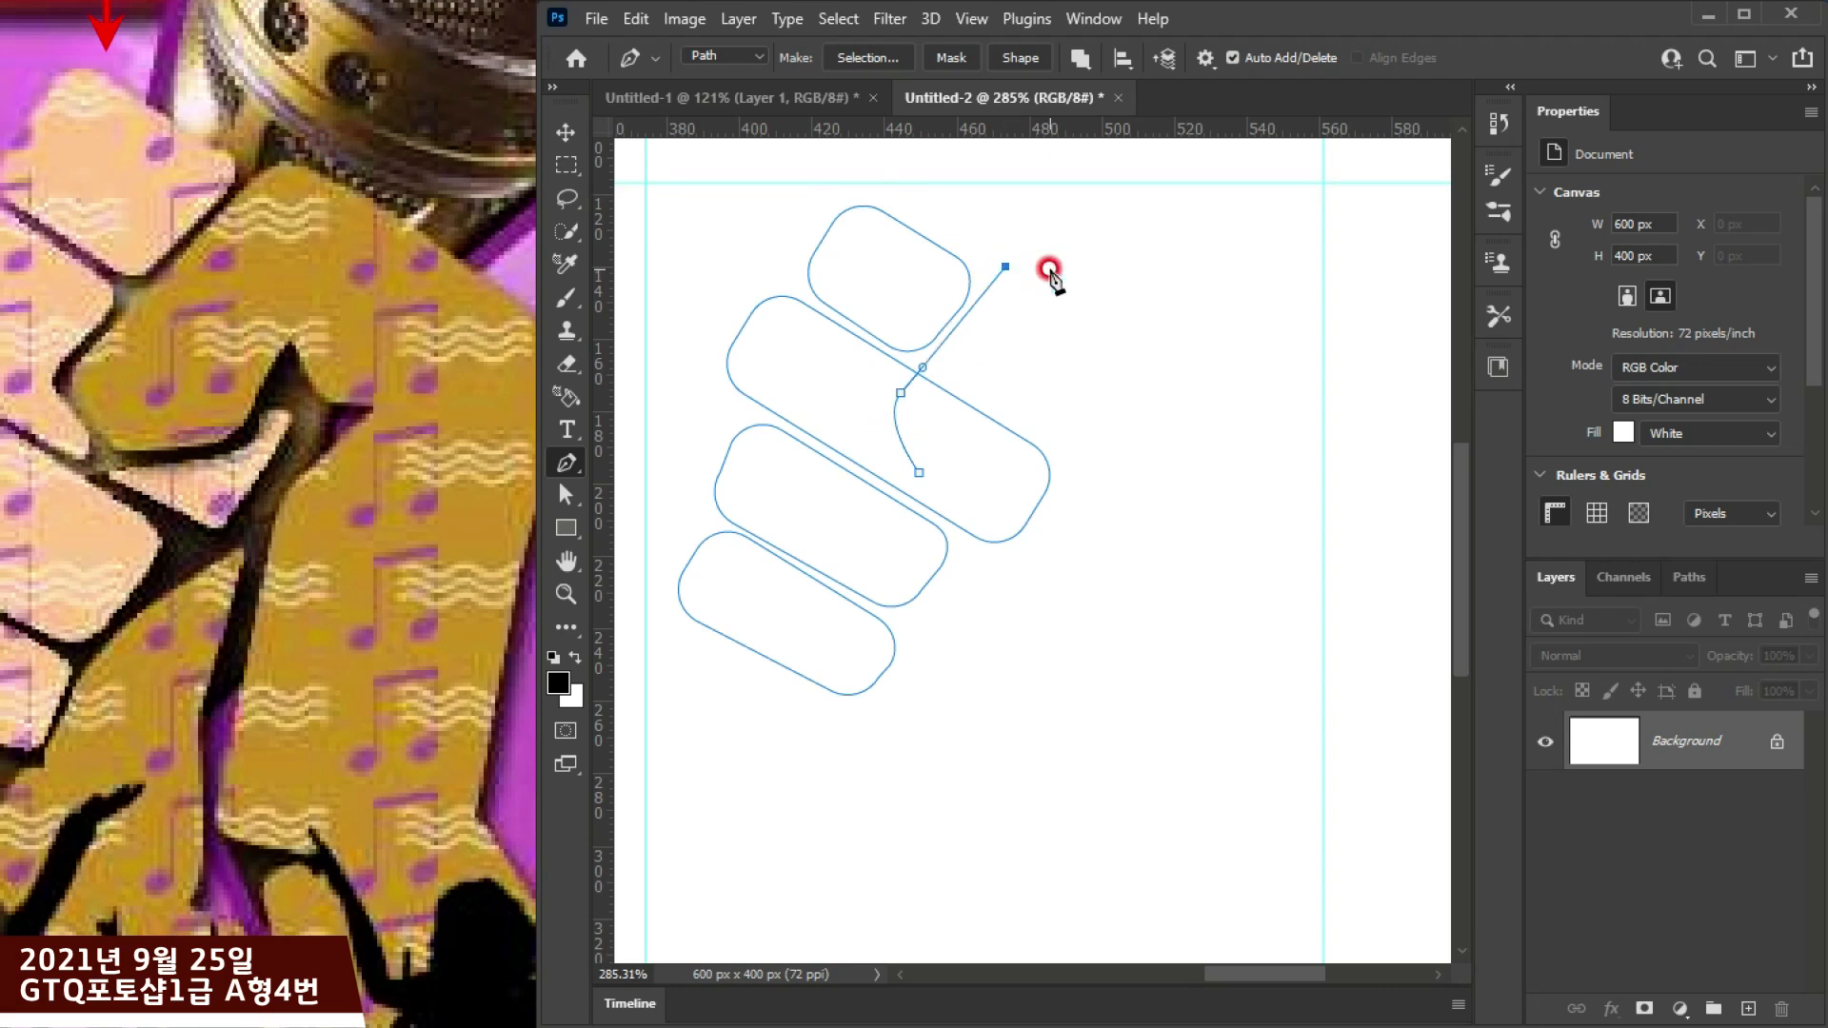
drag(1048, 272, 1076, 286)
drag(444, 288, 355, 258)
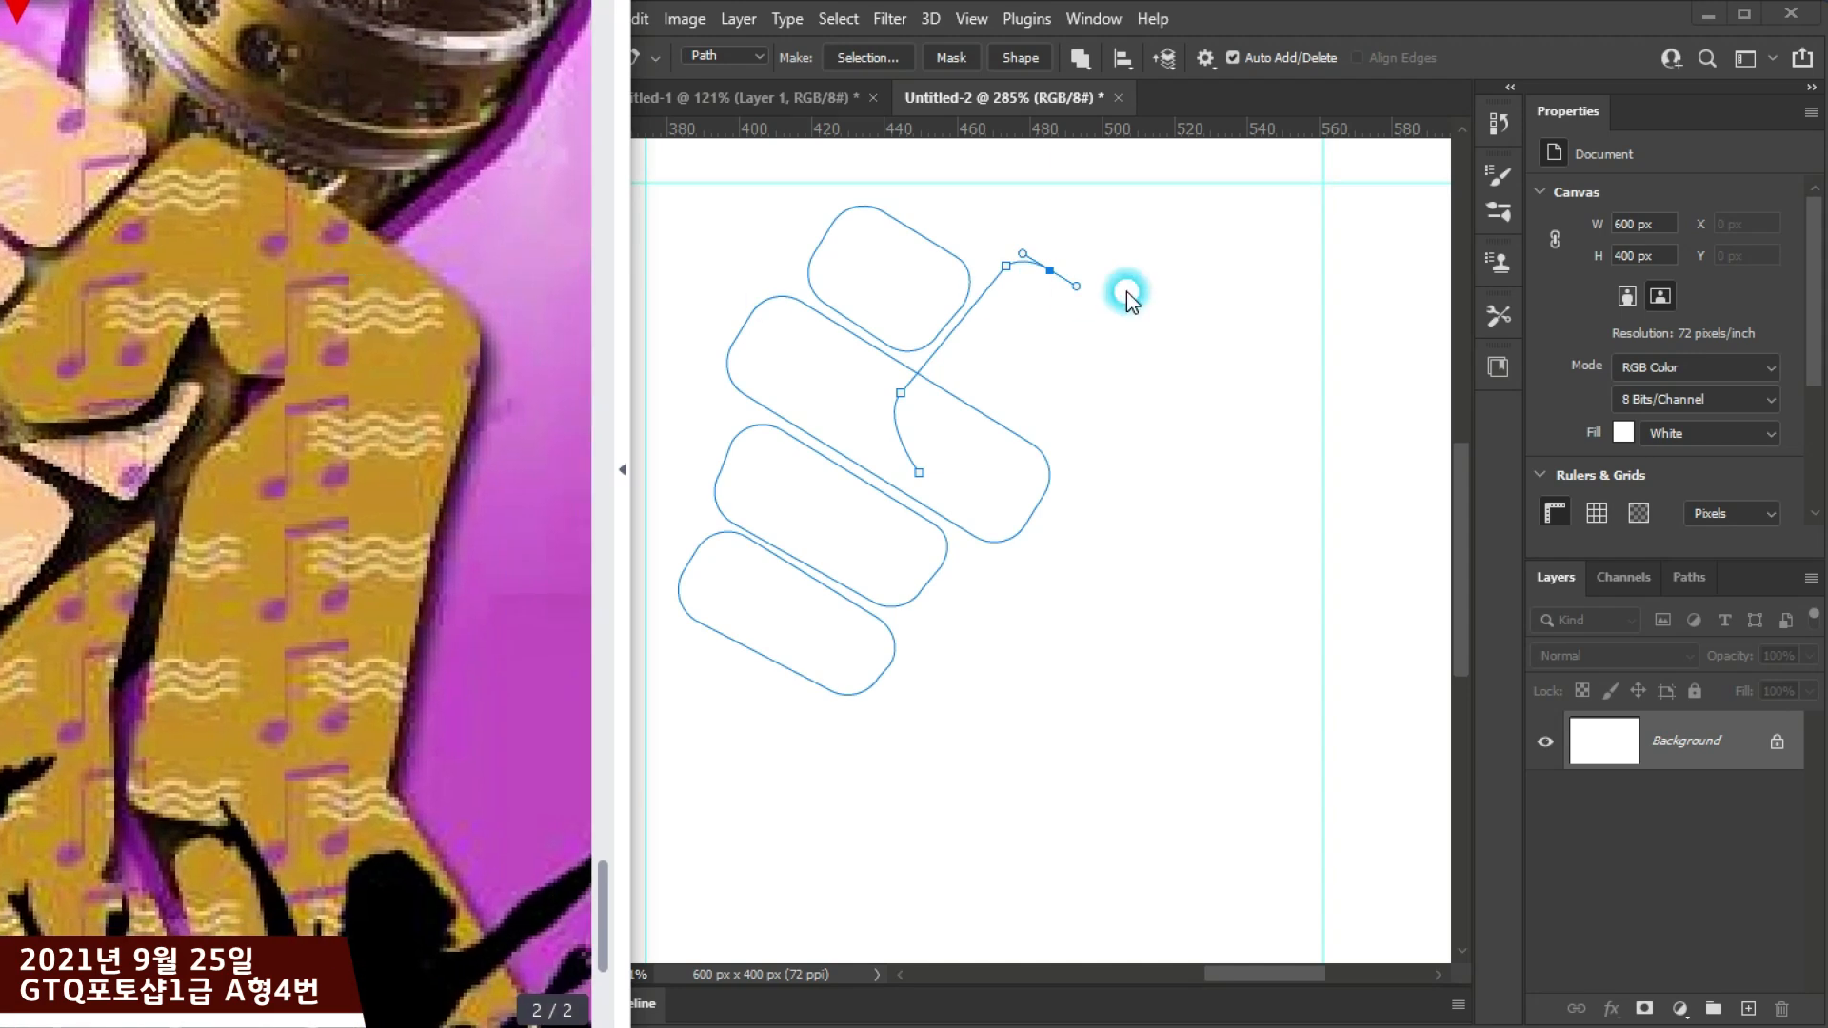
click(1274, 380)
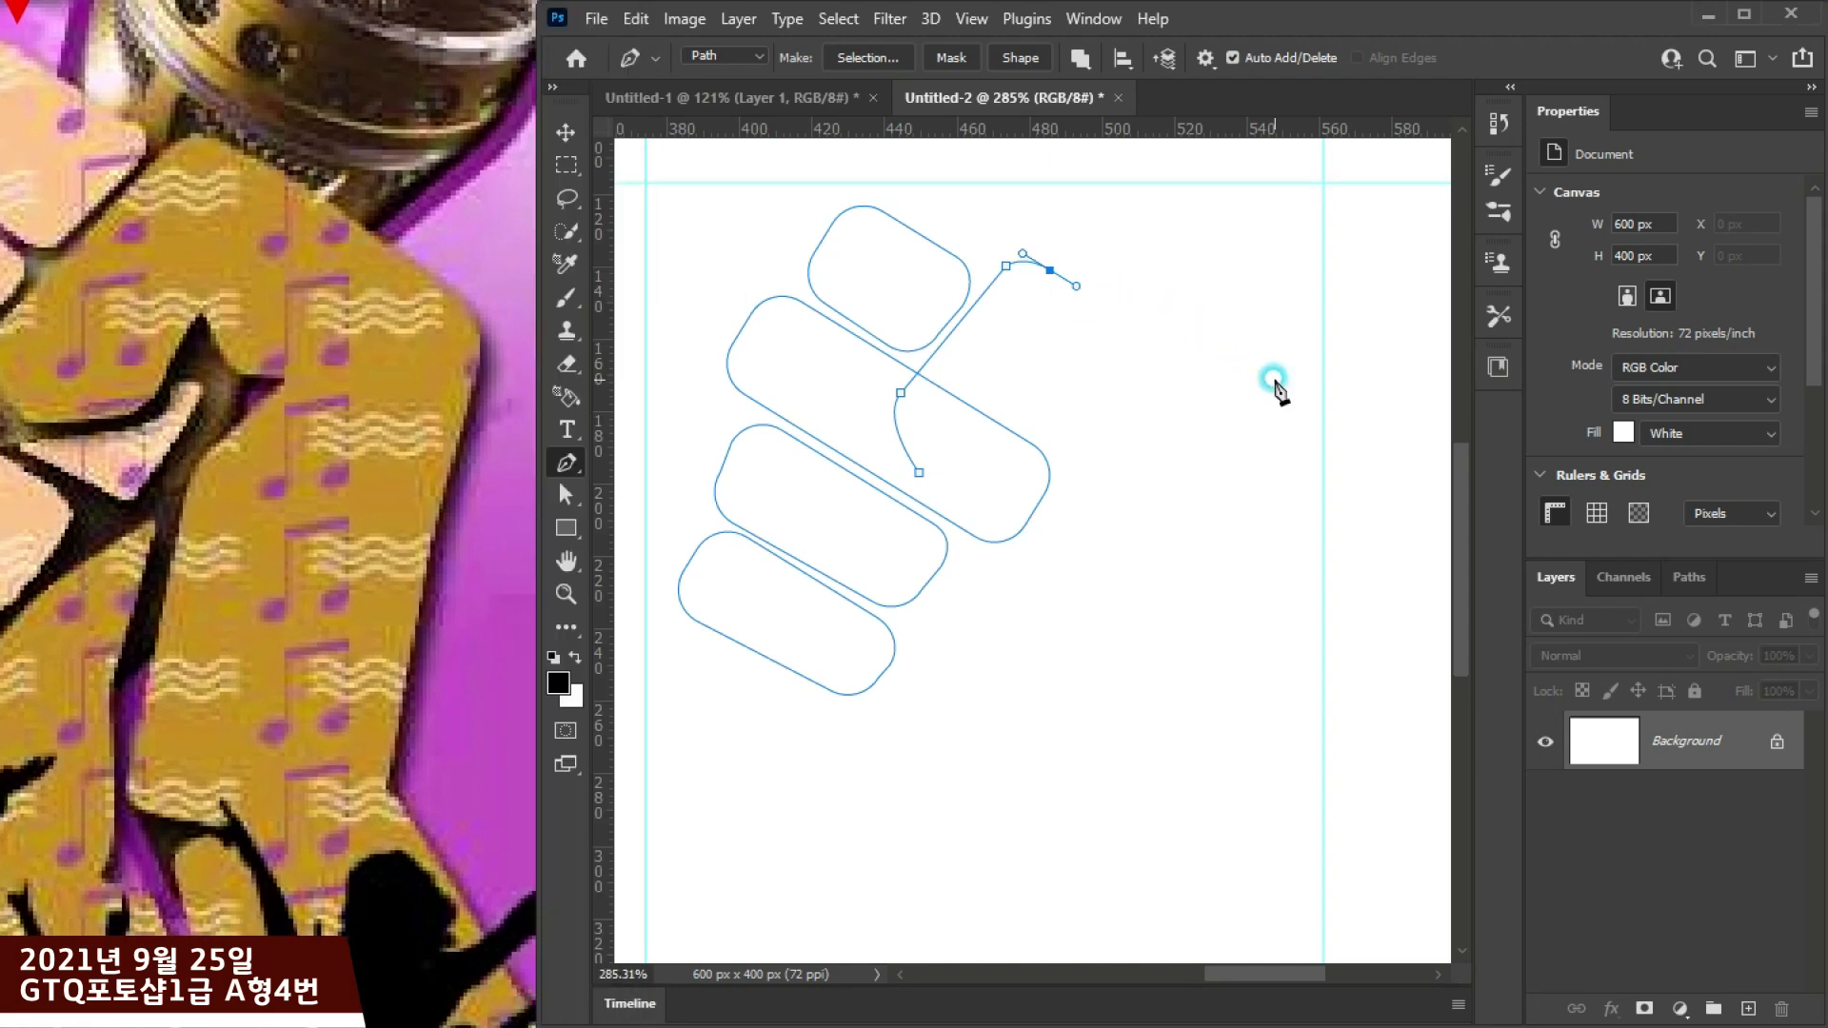
click(1262, 389)
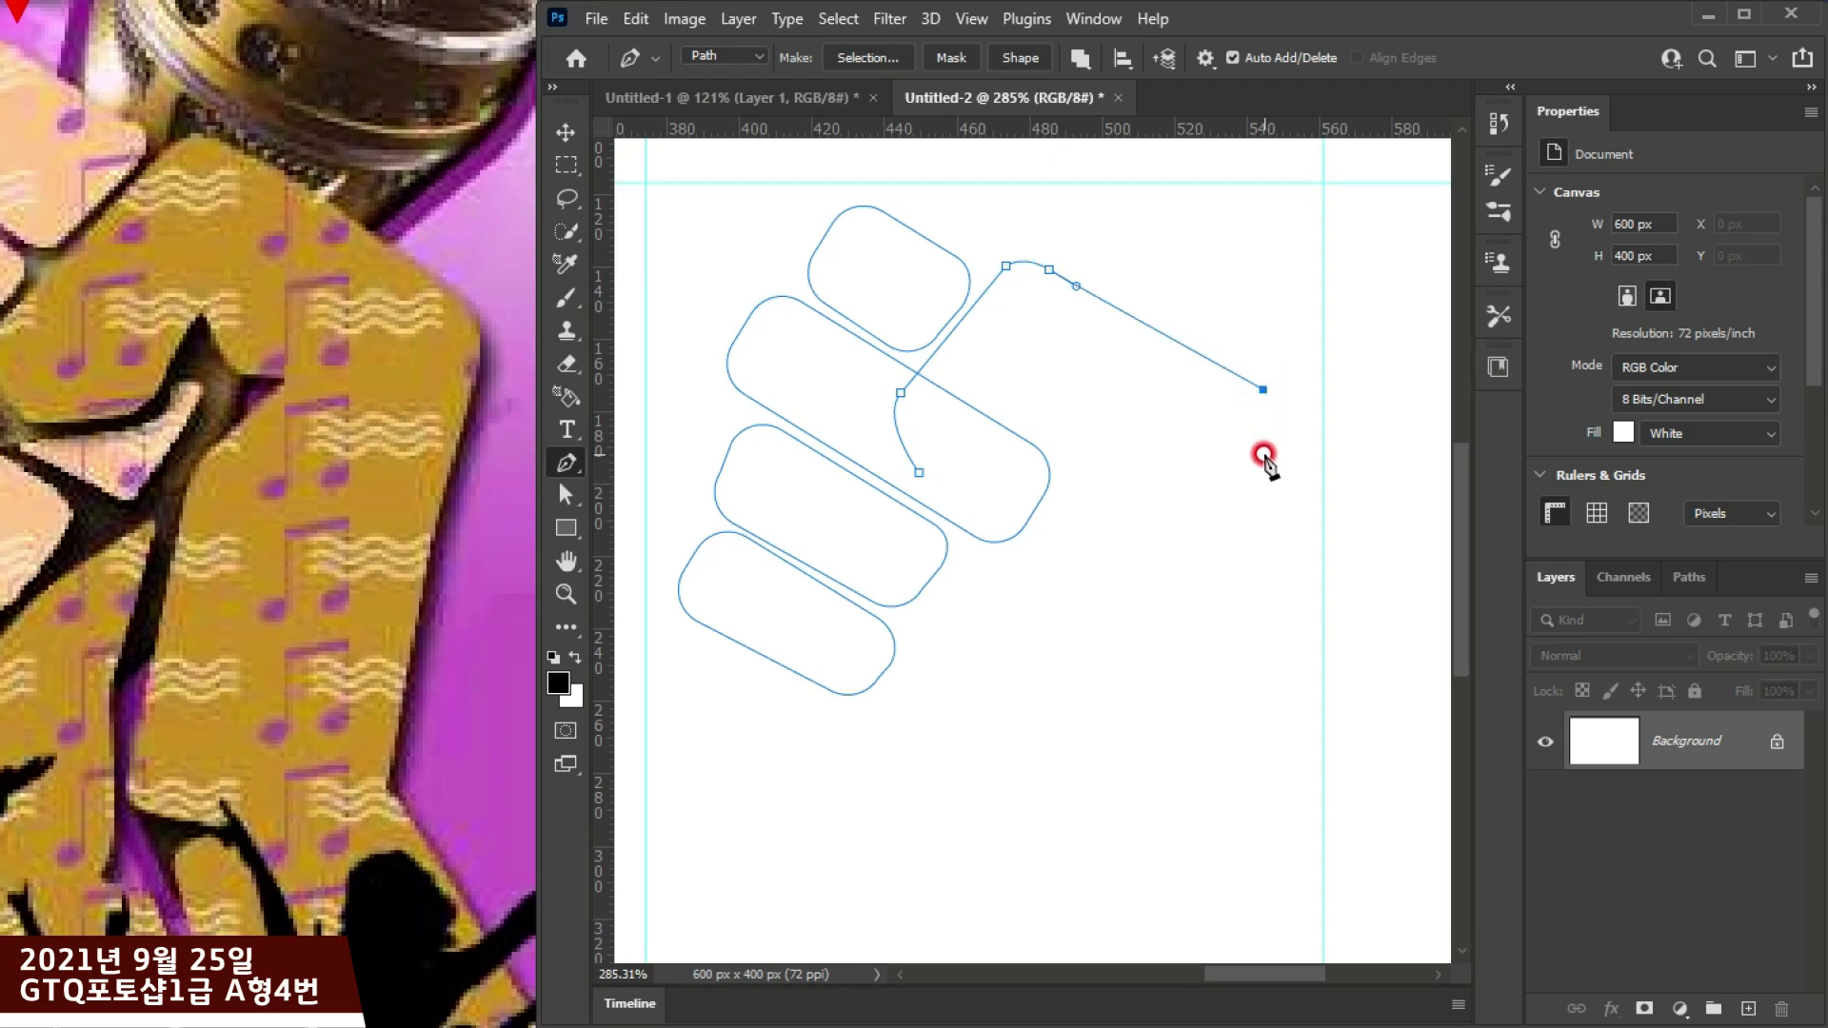
drag(1266, 461, 1245, 511)
Step: Extend the hand outline down its outer edge to the wrist, out to the forearm's lower corner, and back across the base
click(266, 747)
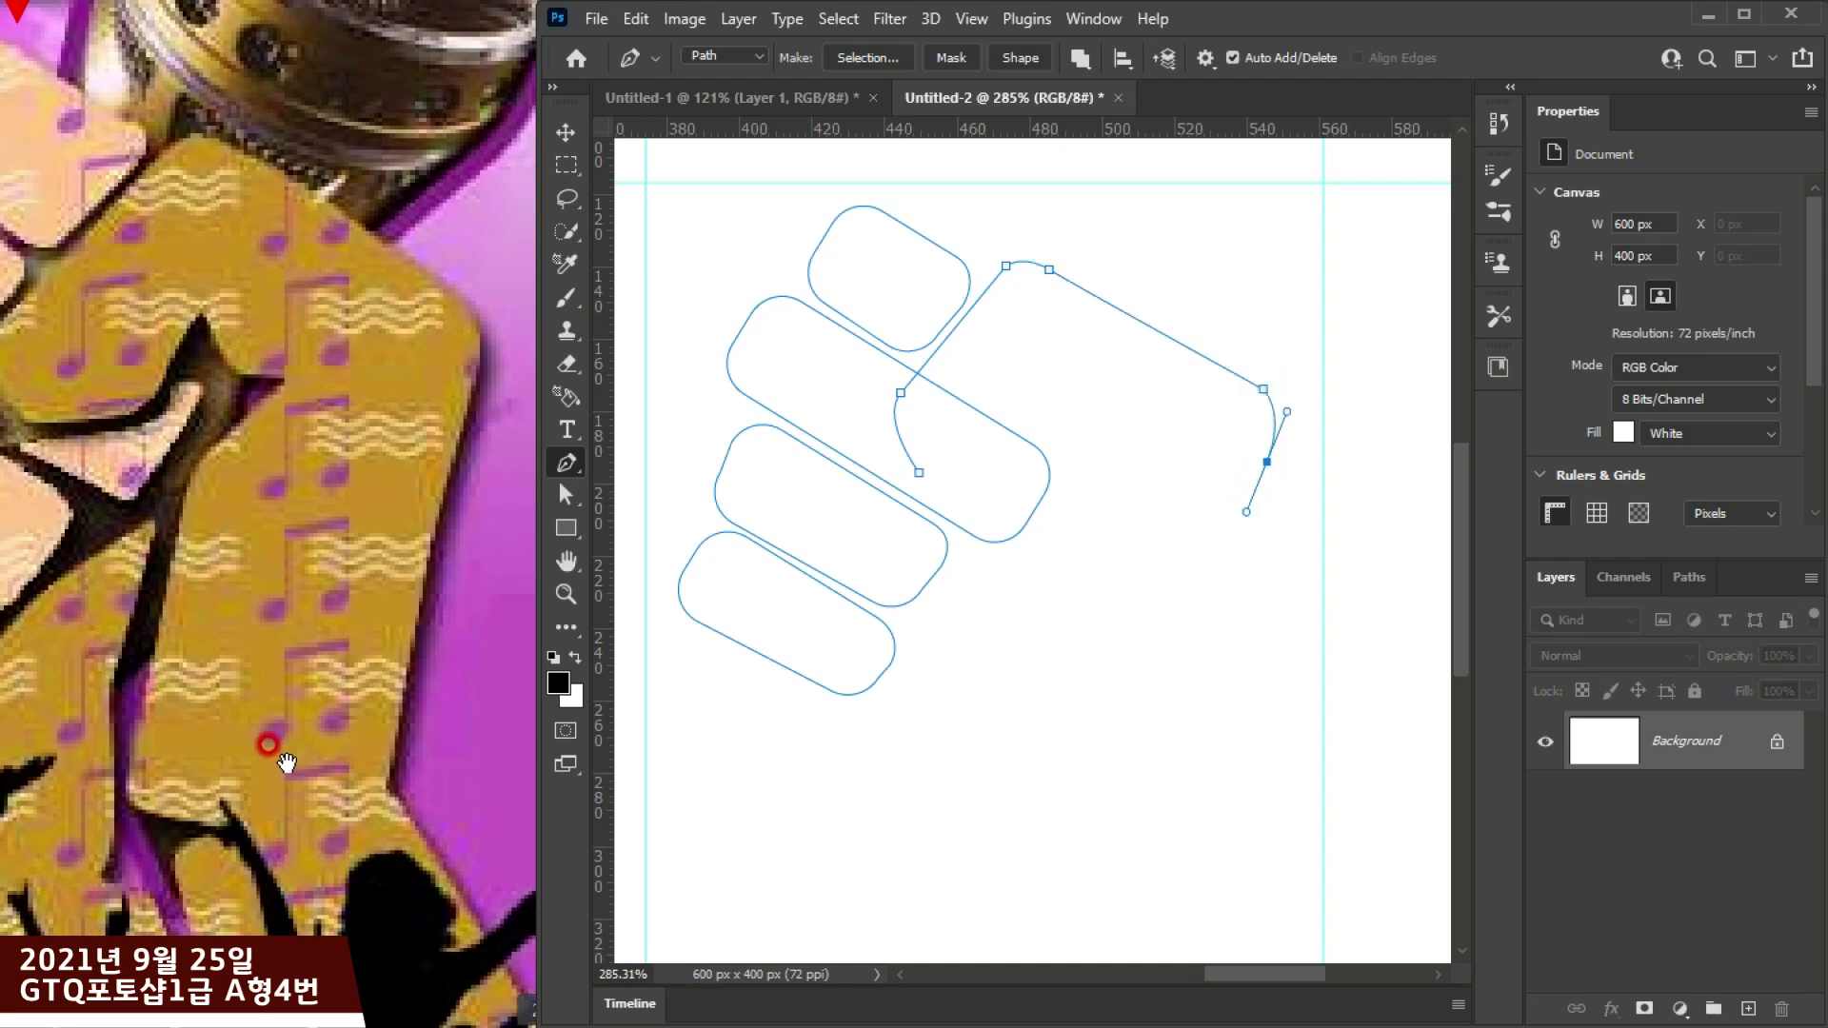
scroll(309, 647, down, 3)
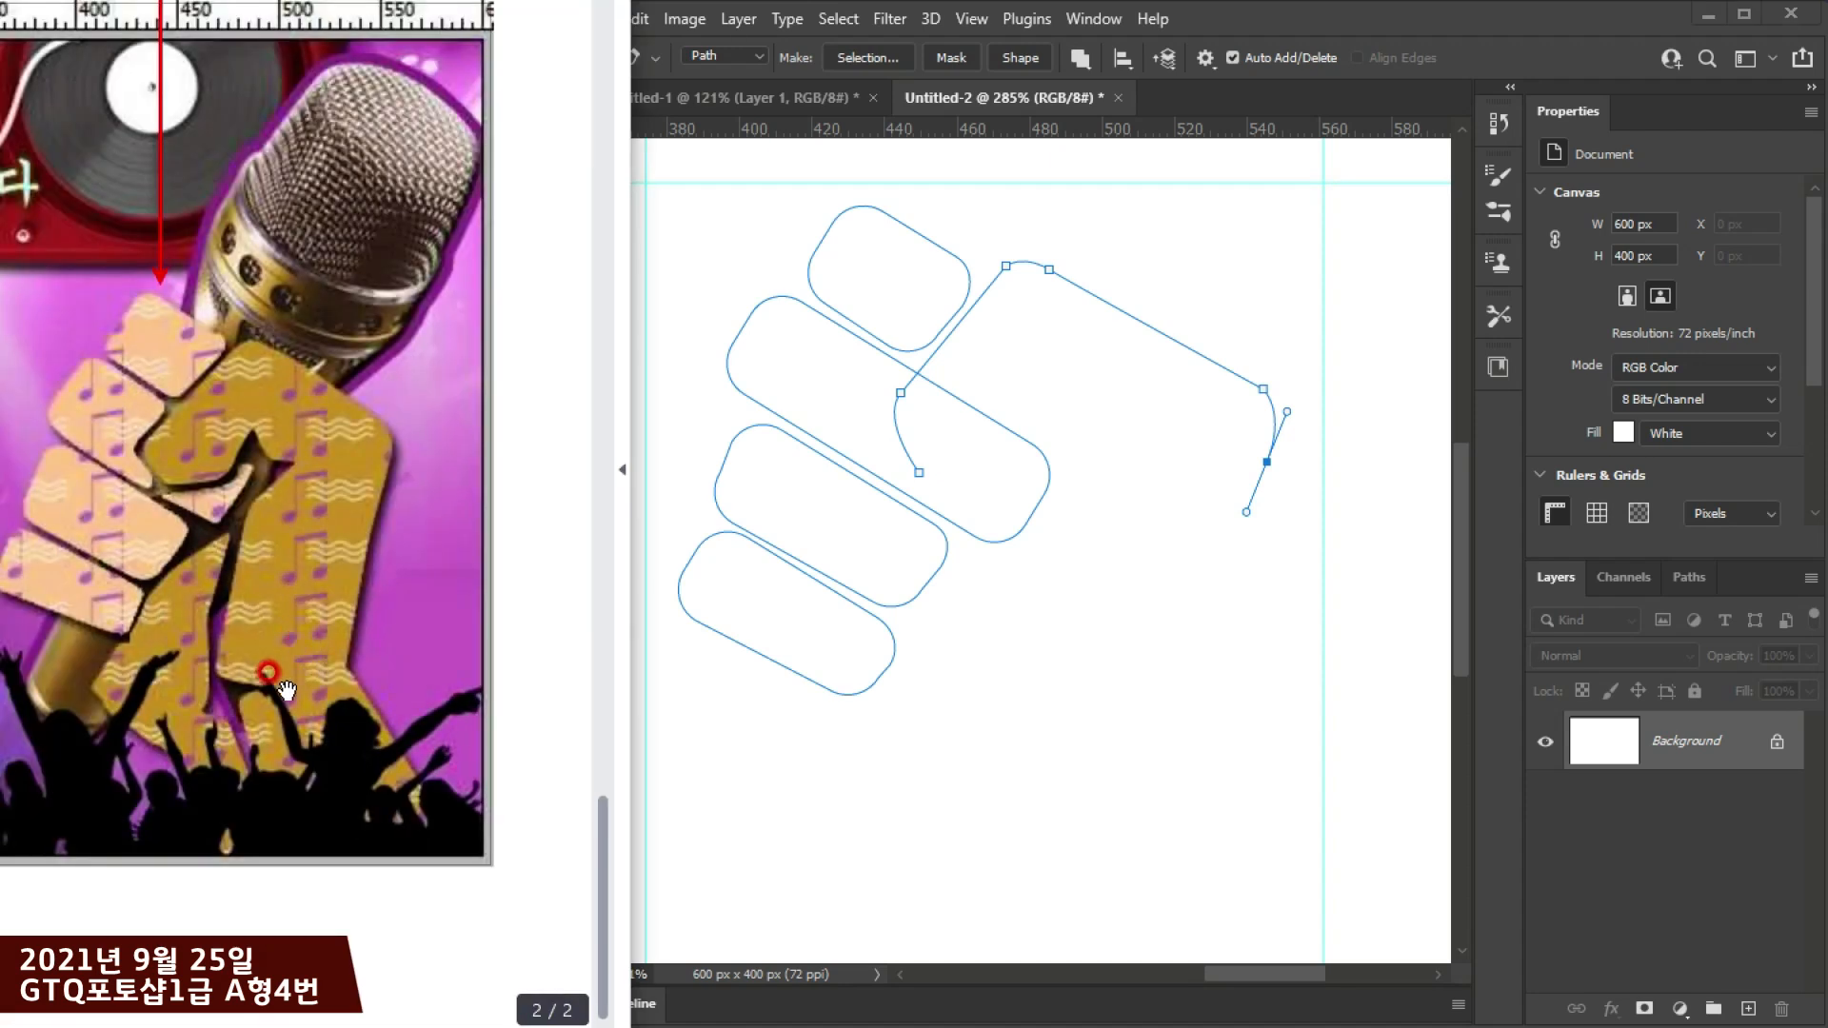
drag(326, 699, 391, 708)
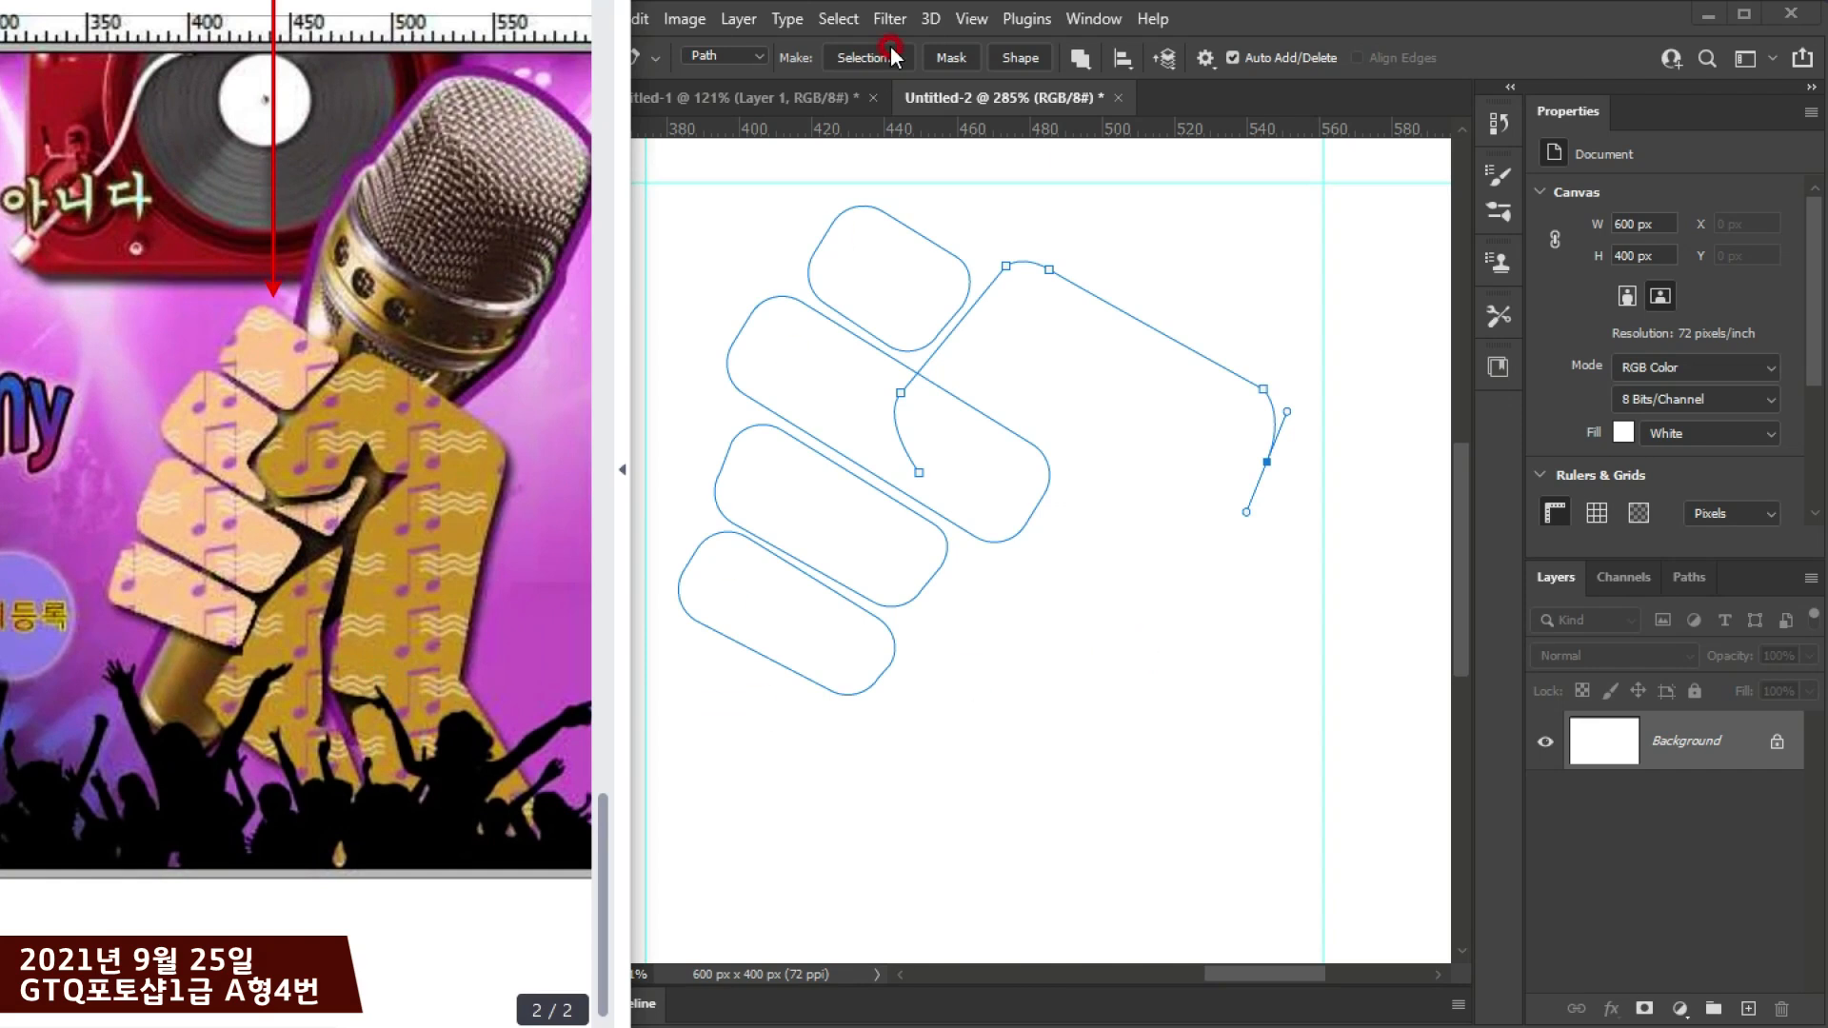
click(1347, 34)
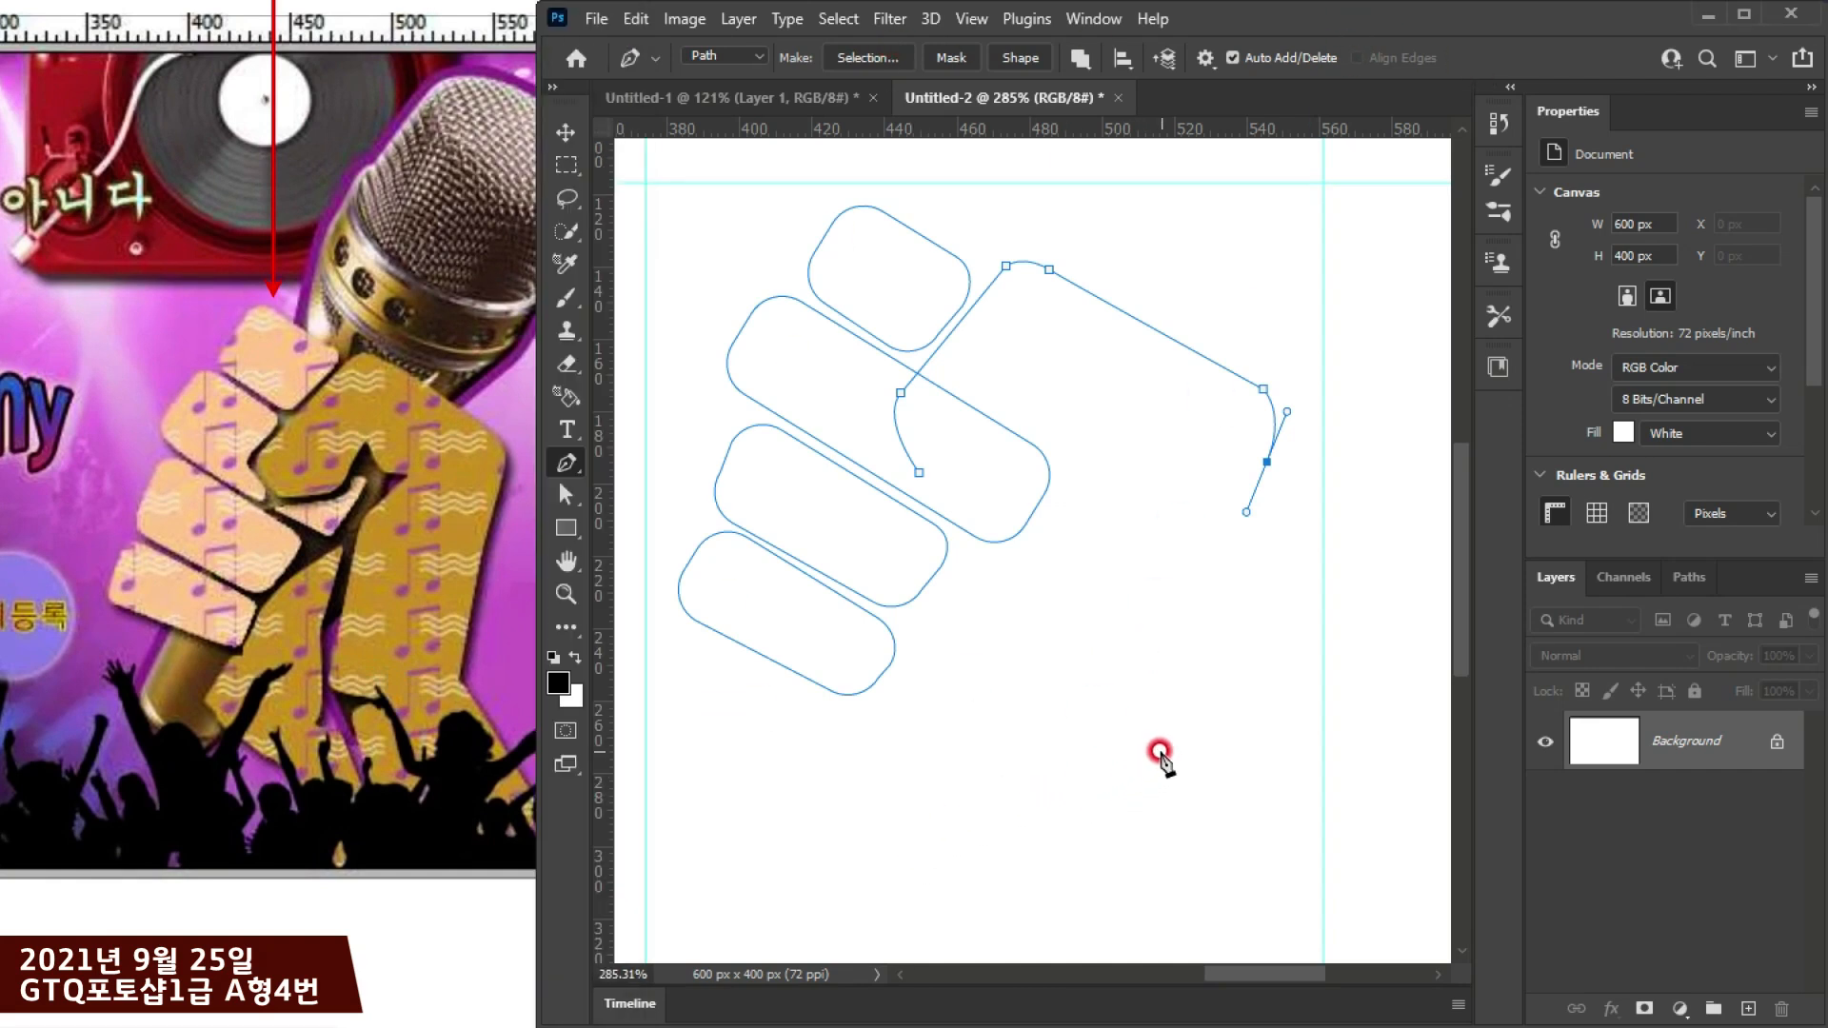
click(1161, 759)
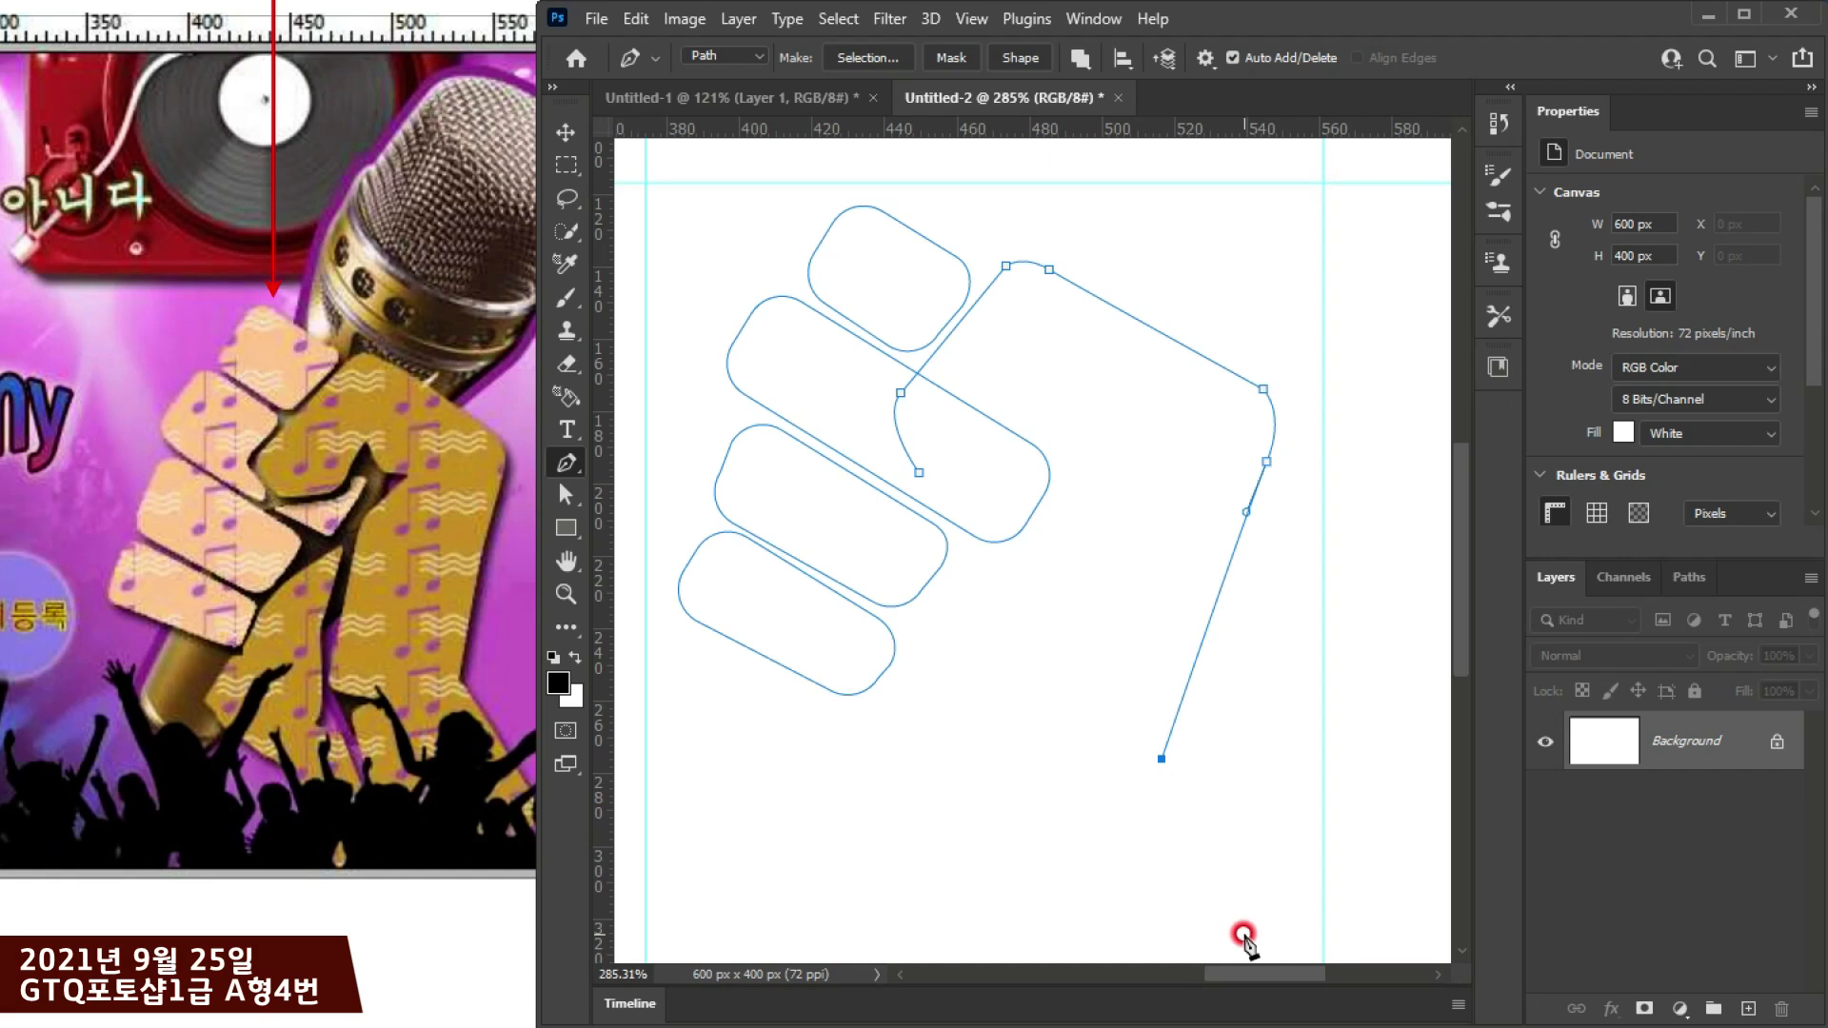
click(1256, 950)
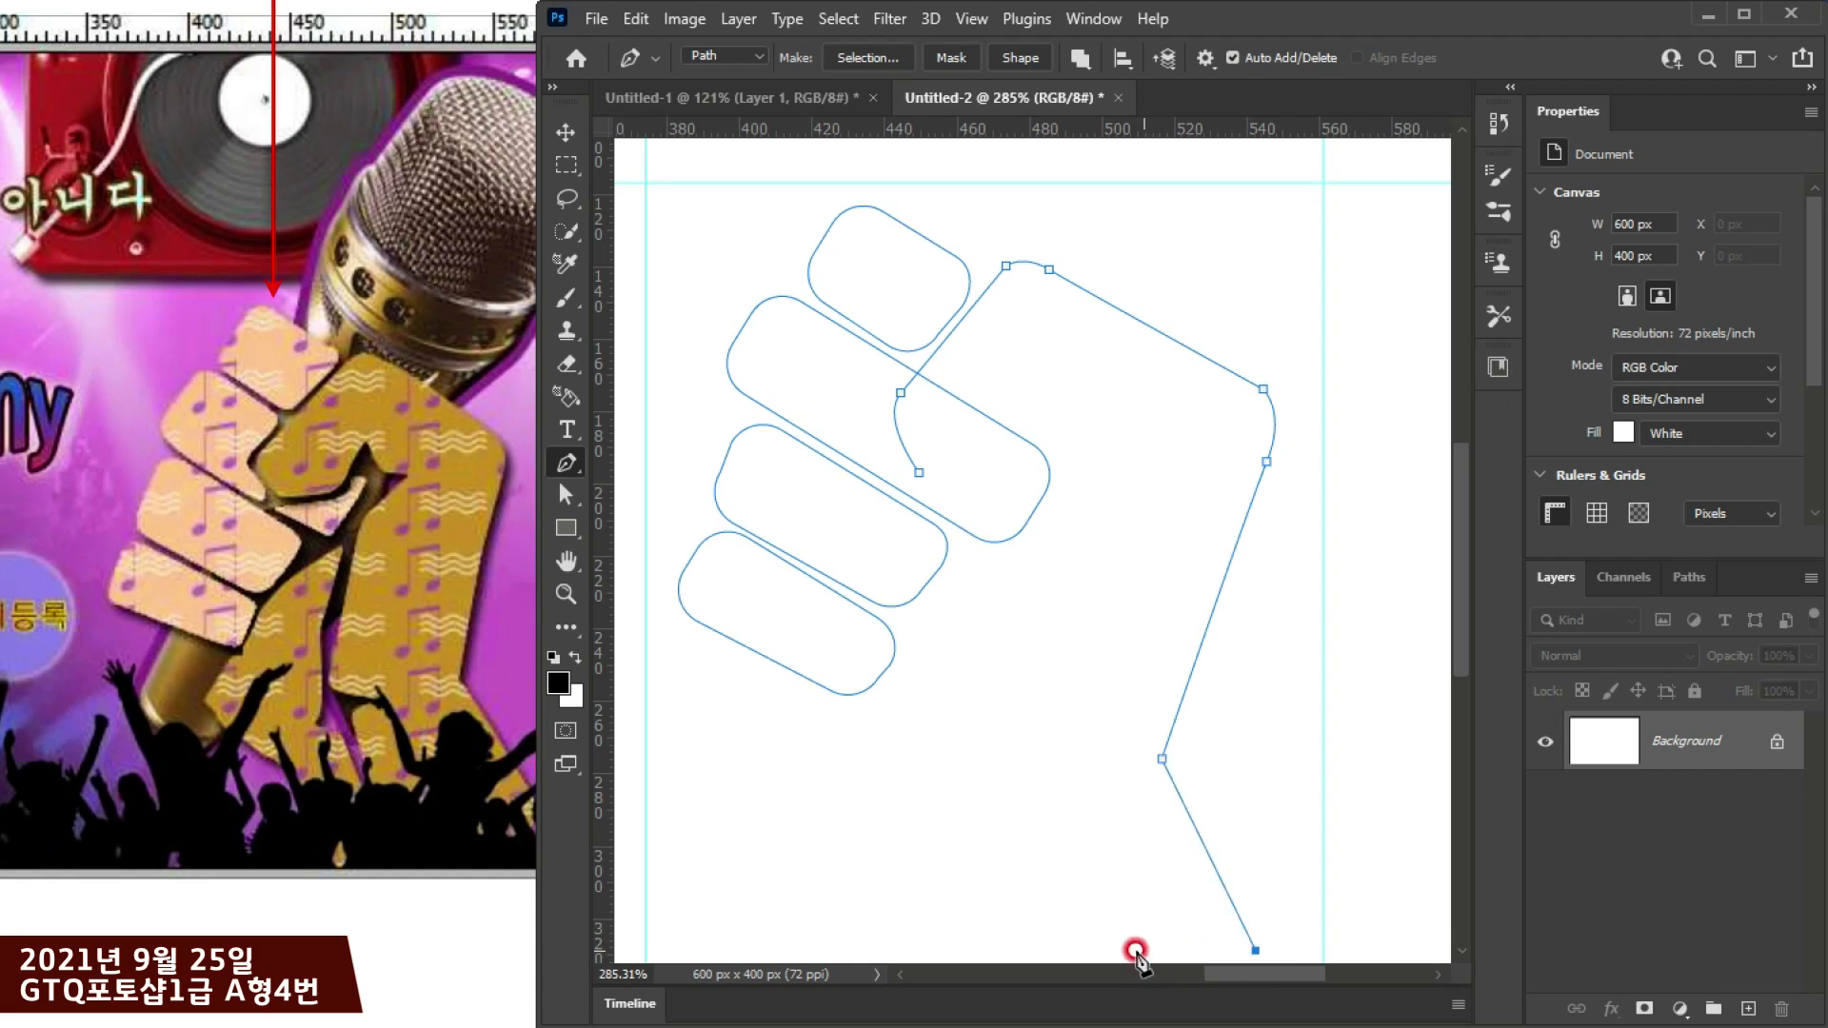
click(1107, 950)
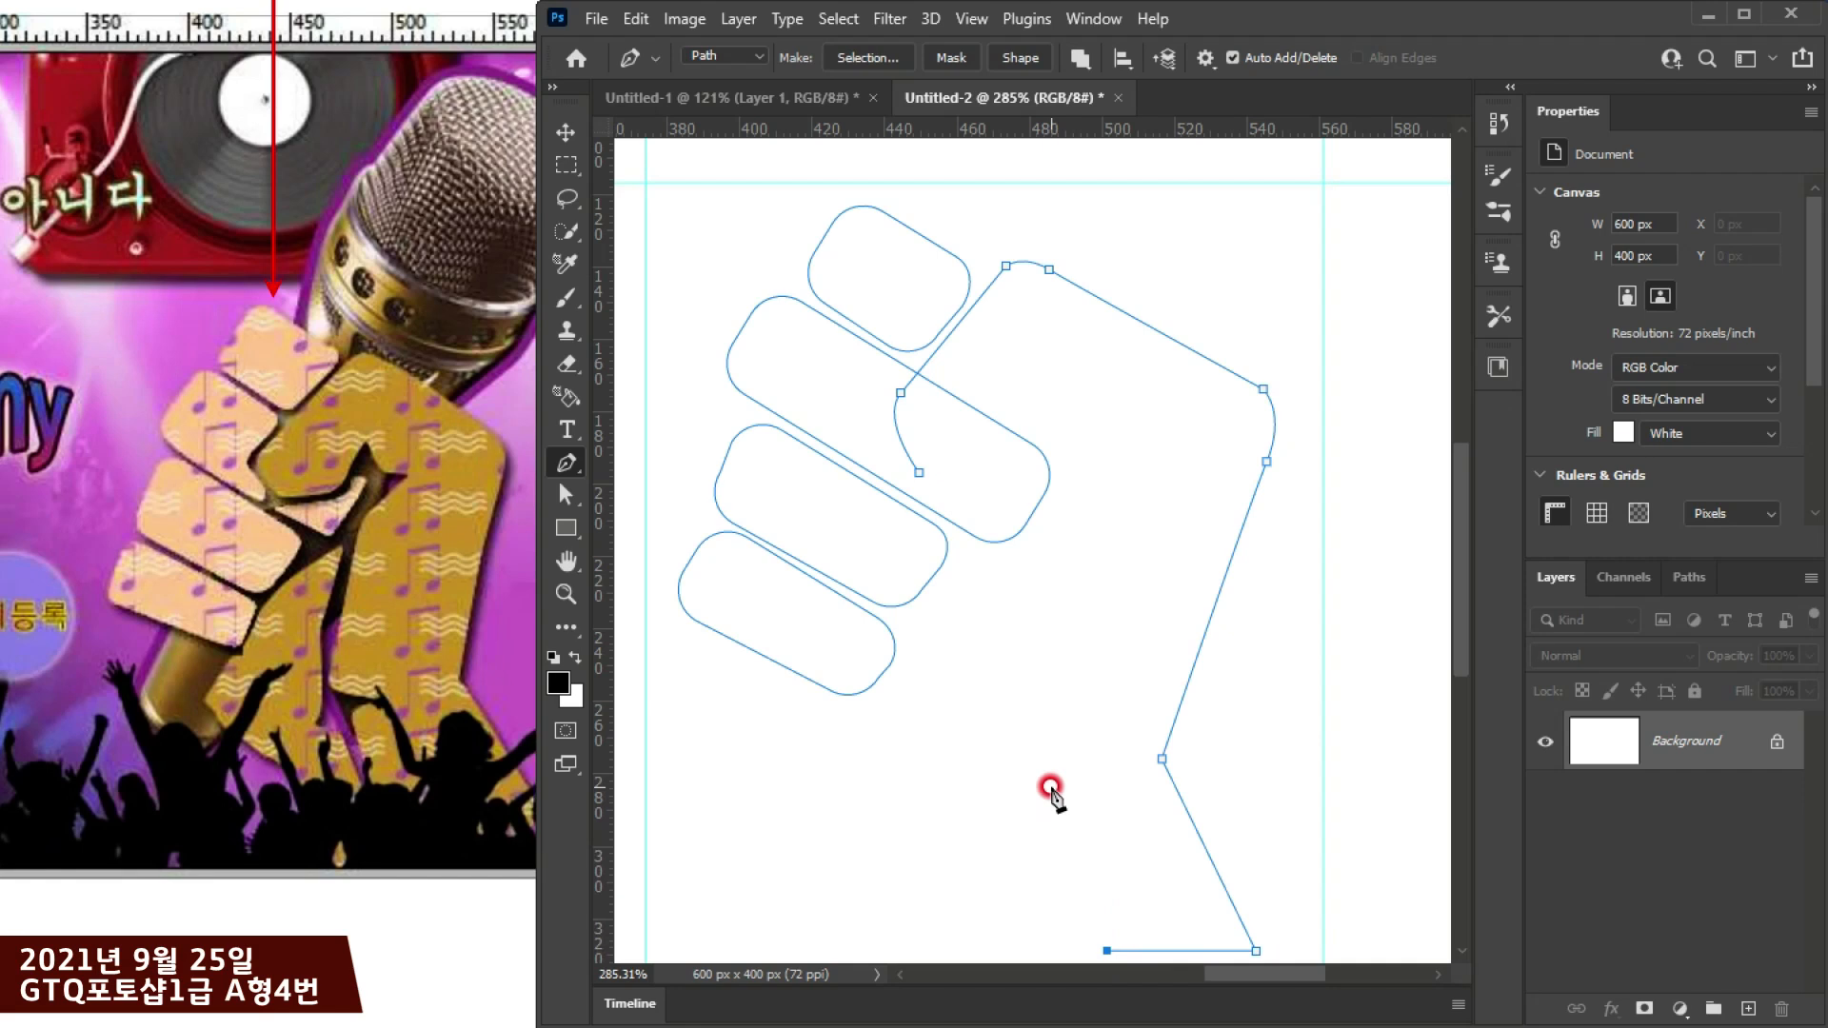
Step: Draw the inner edge up from the forearm base with a curved wrist anchor, bending into the palm to a sharp notch point
drag(1045, 778, 1045, 752)
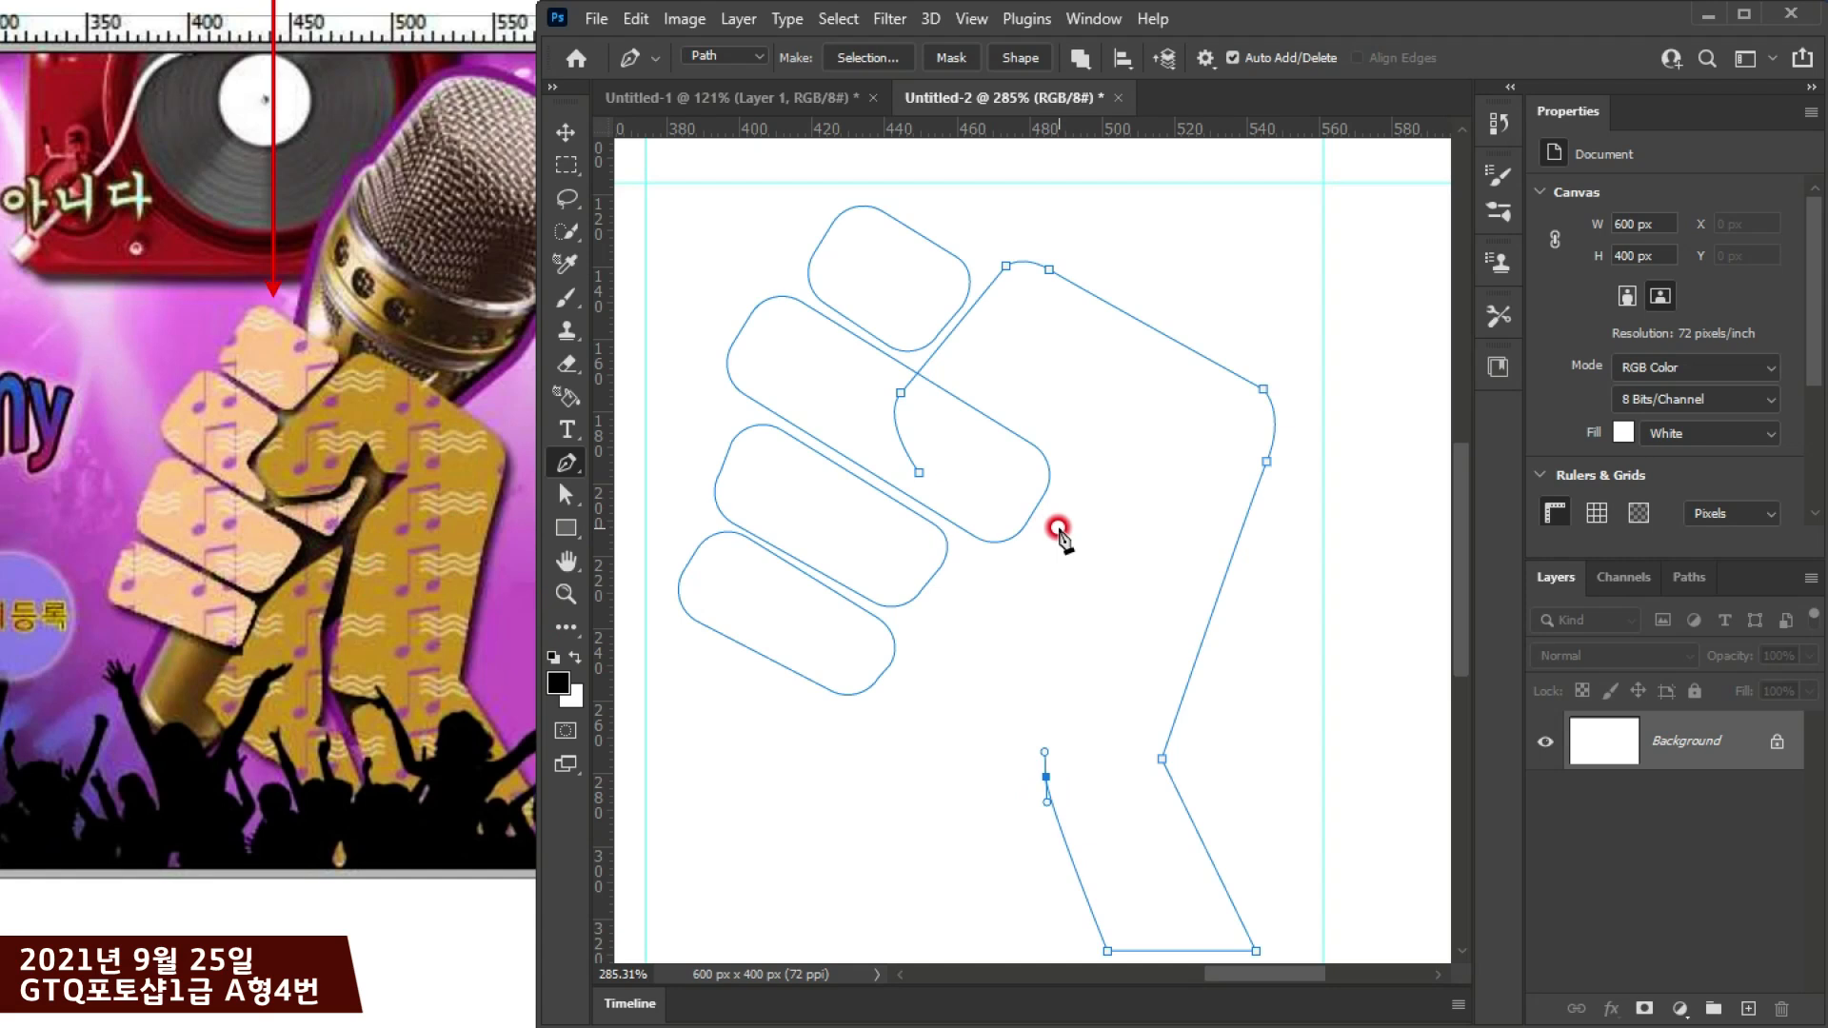
click(1057, 538)
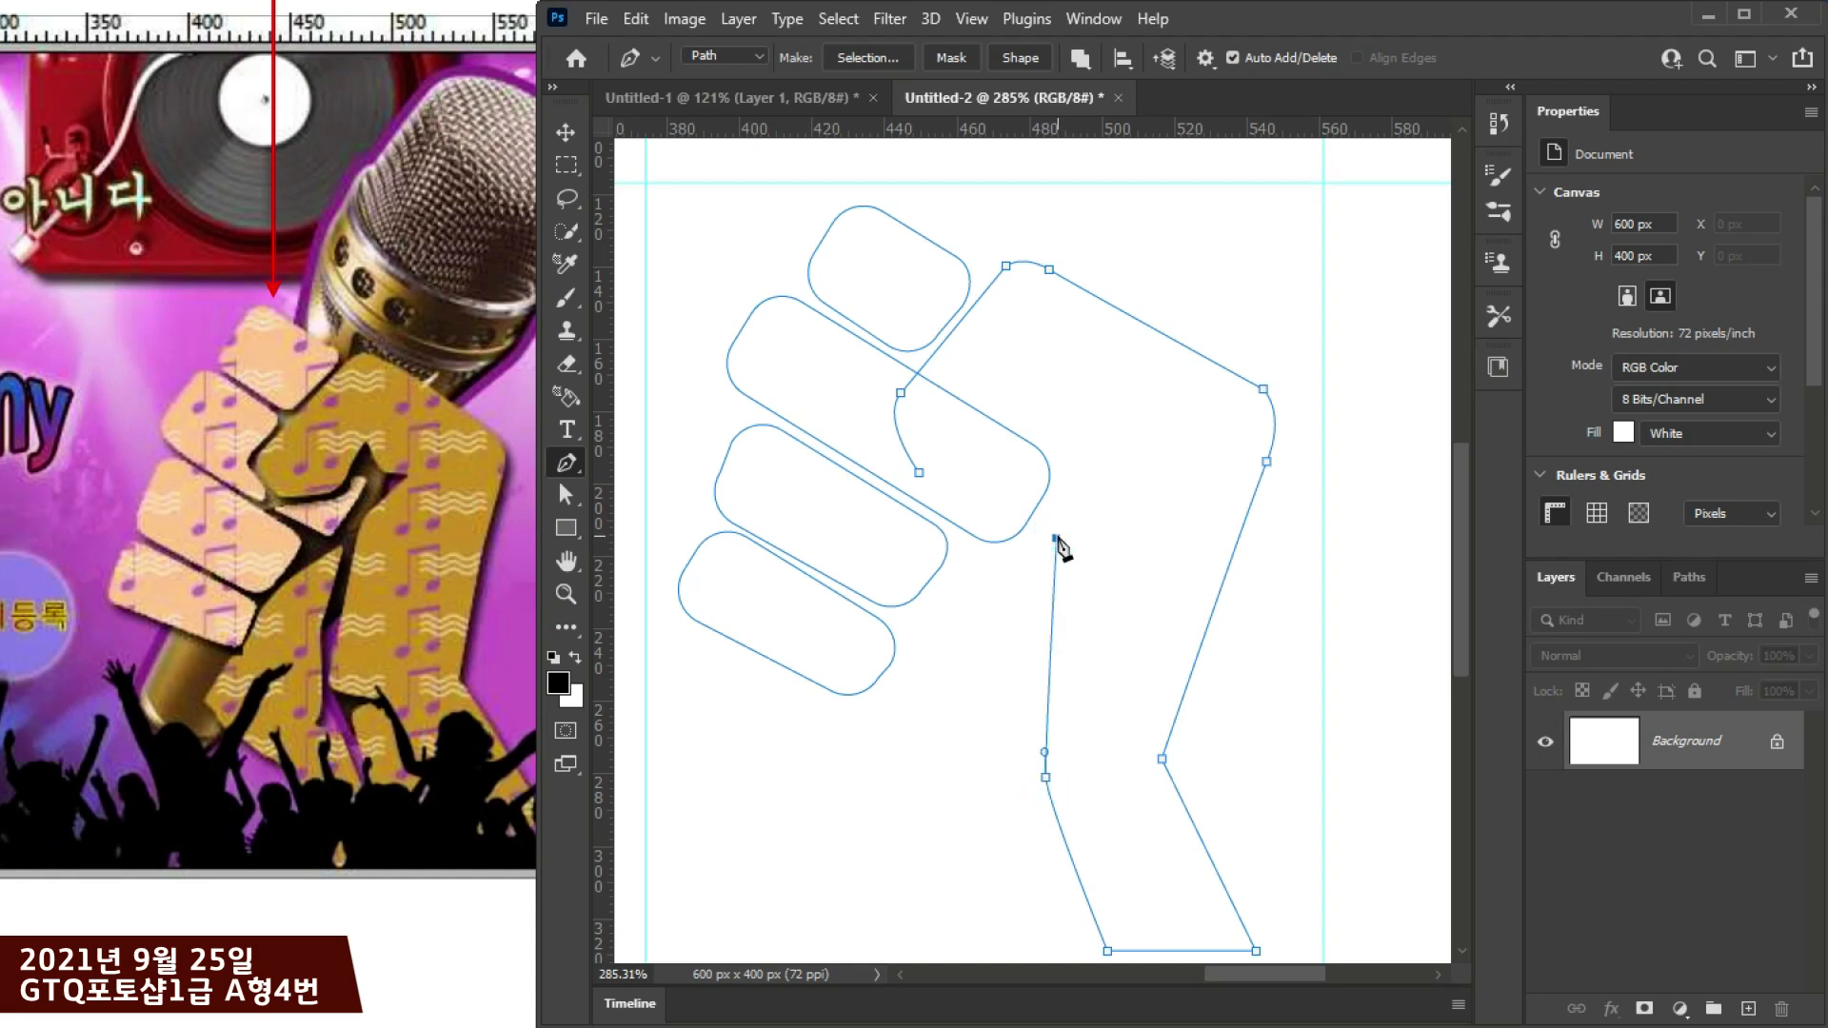
key(ctrl+z)
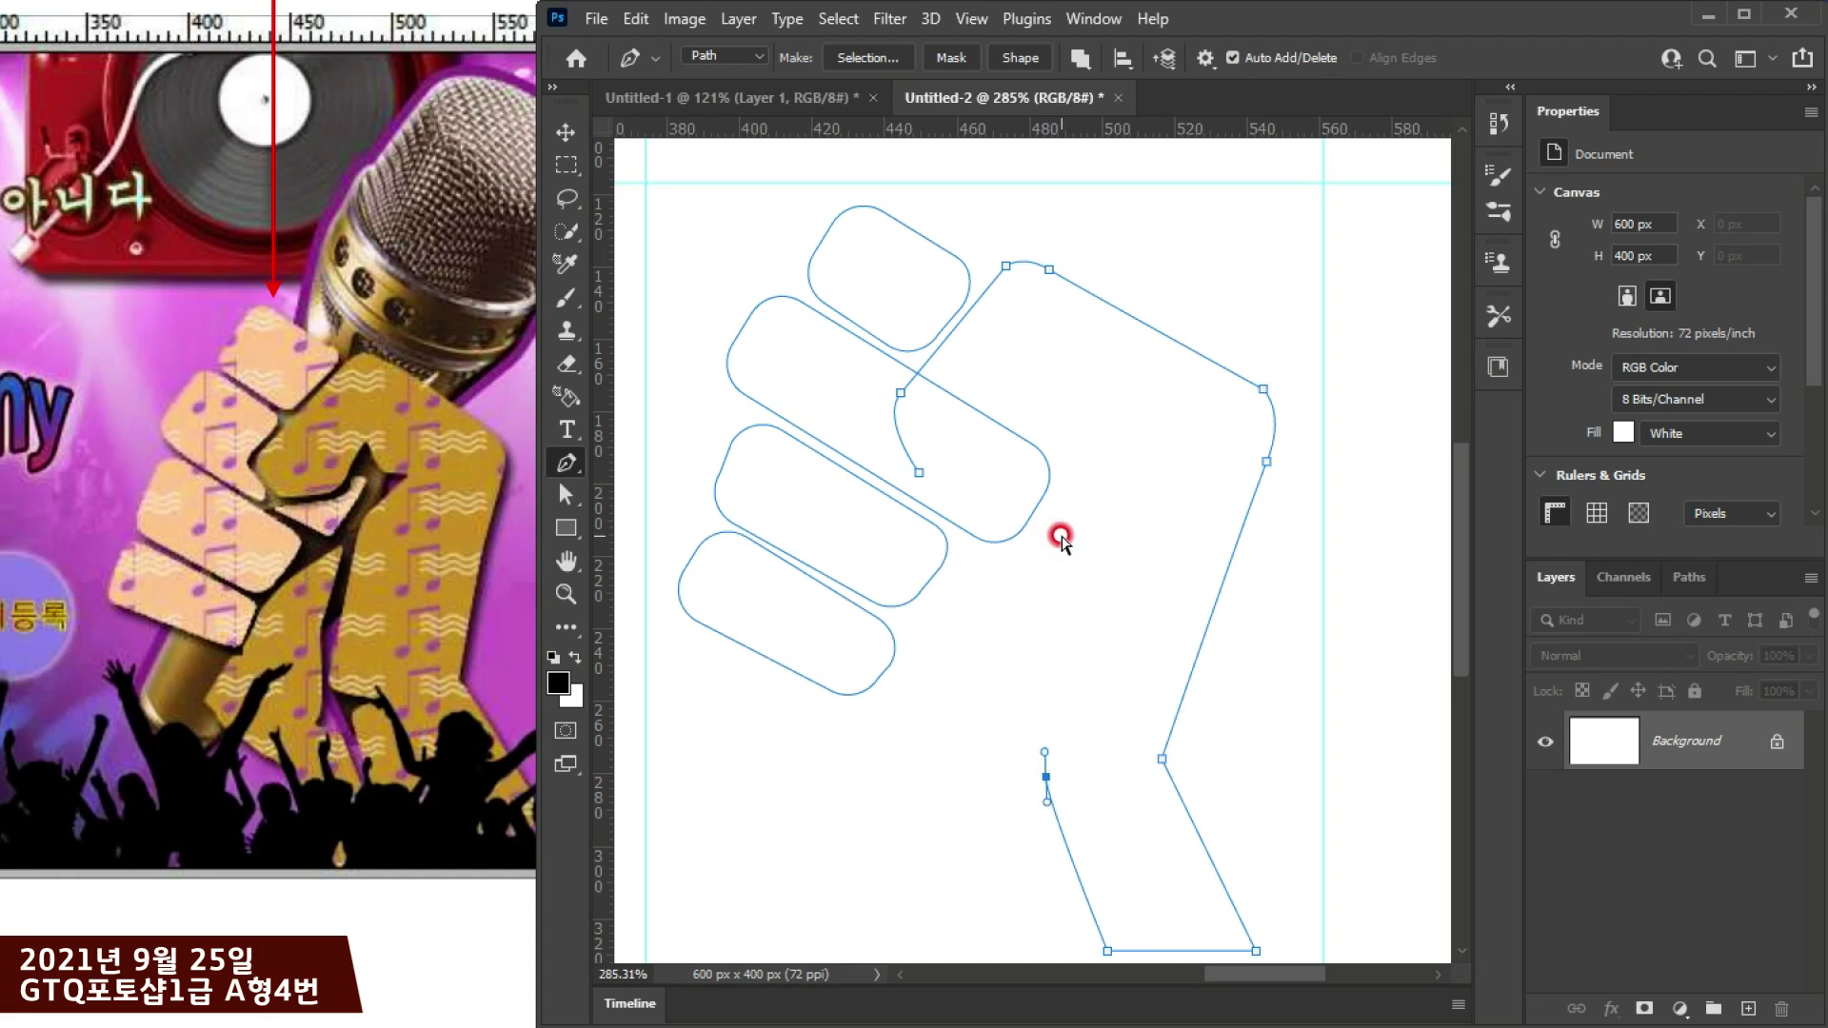
click(1067, 527)
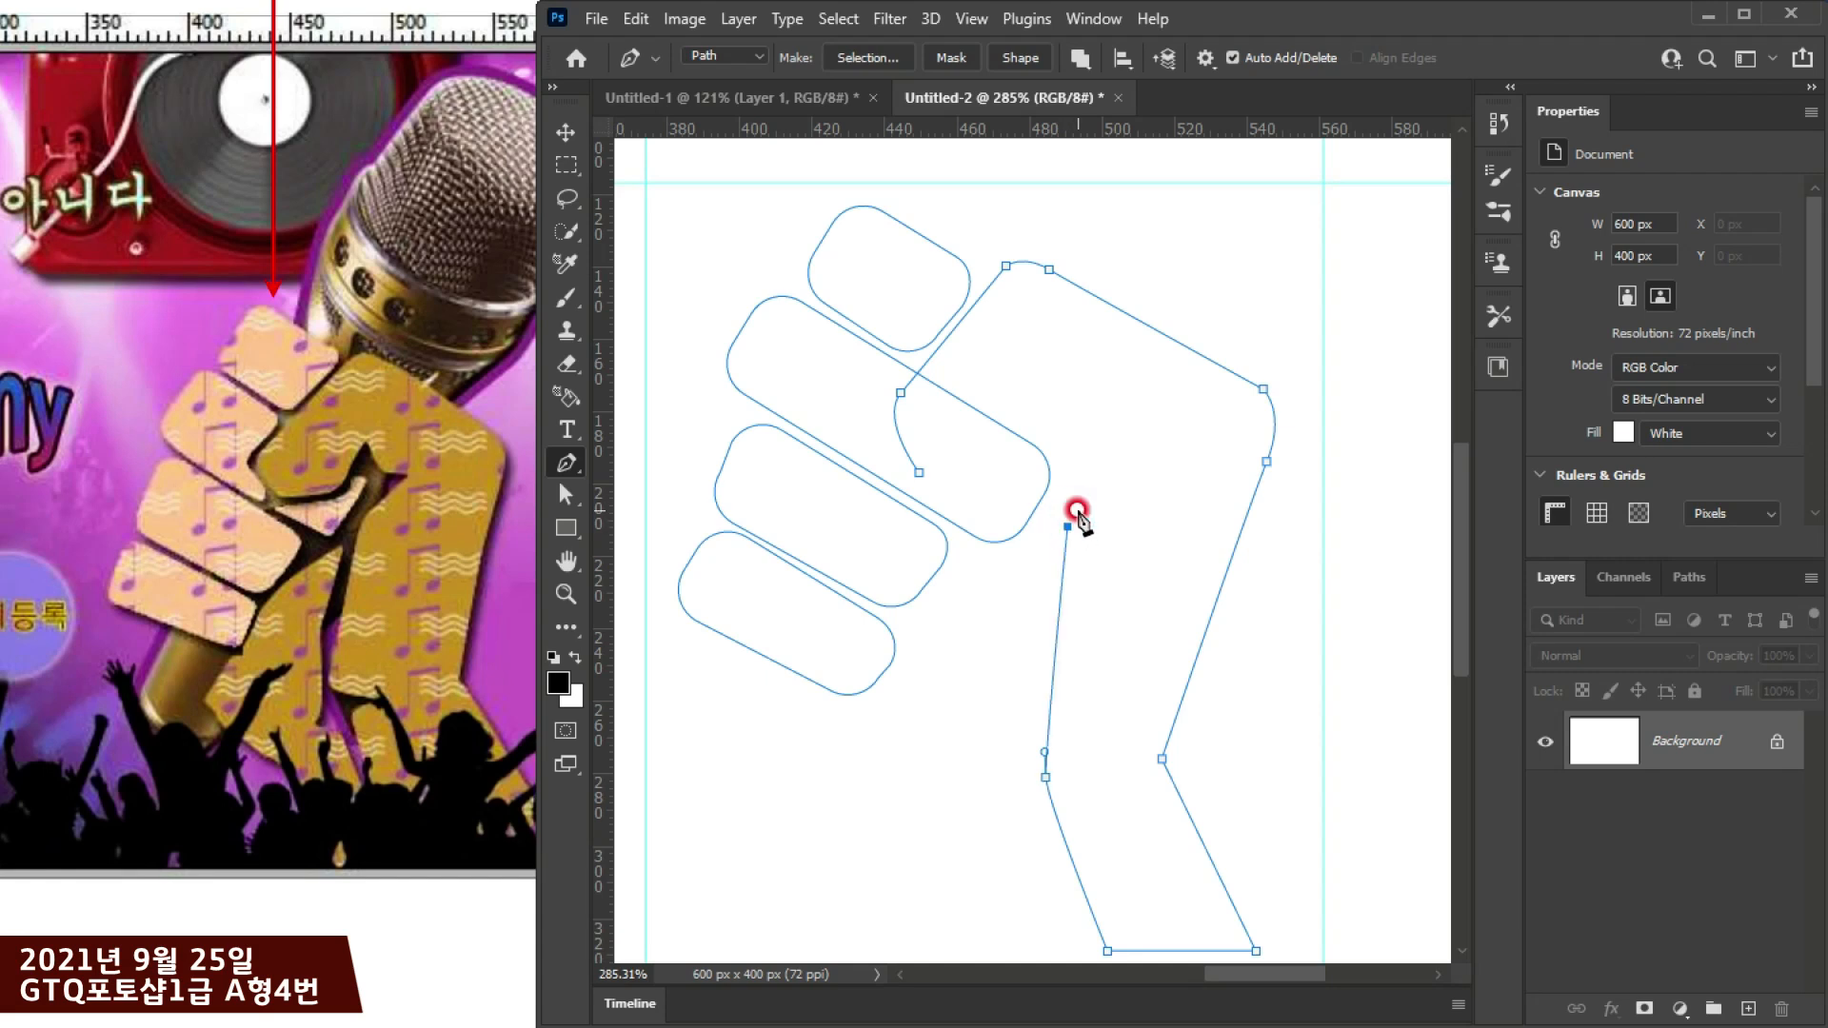
key(ctrl+z)
click(1053, 516)
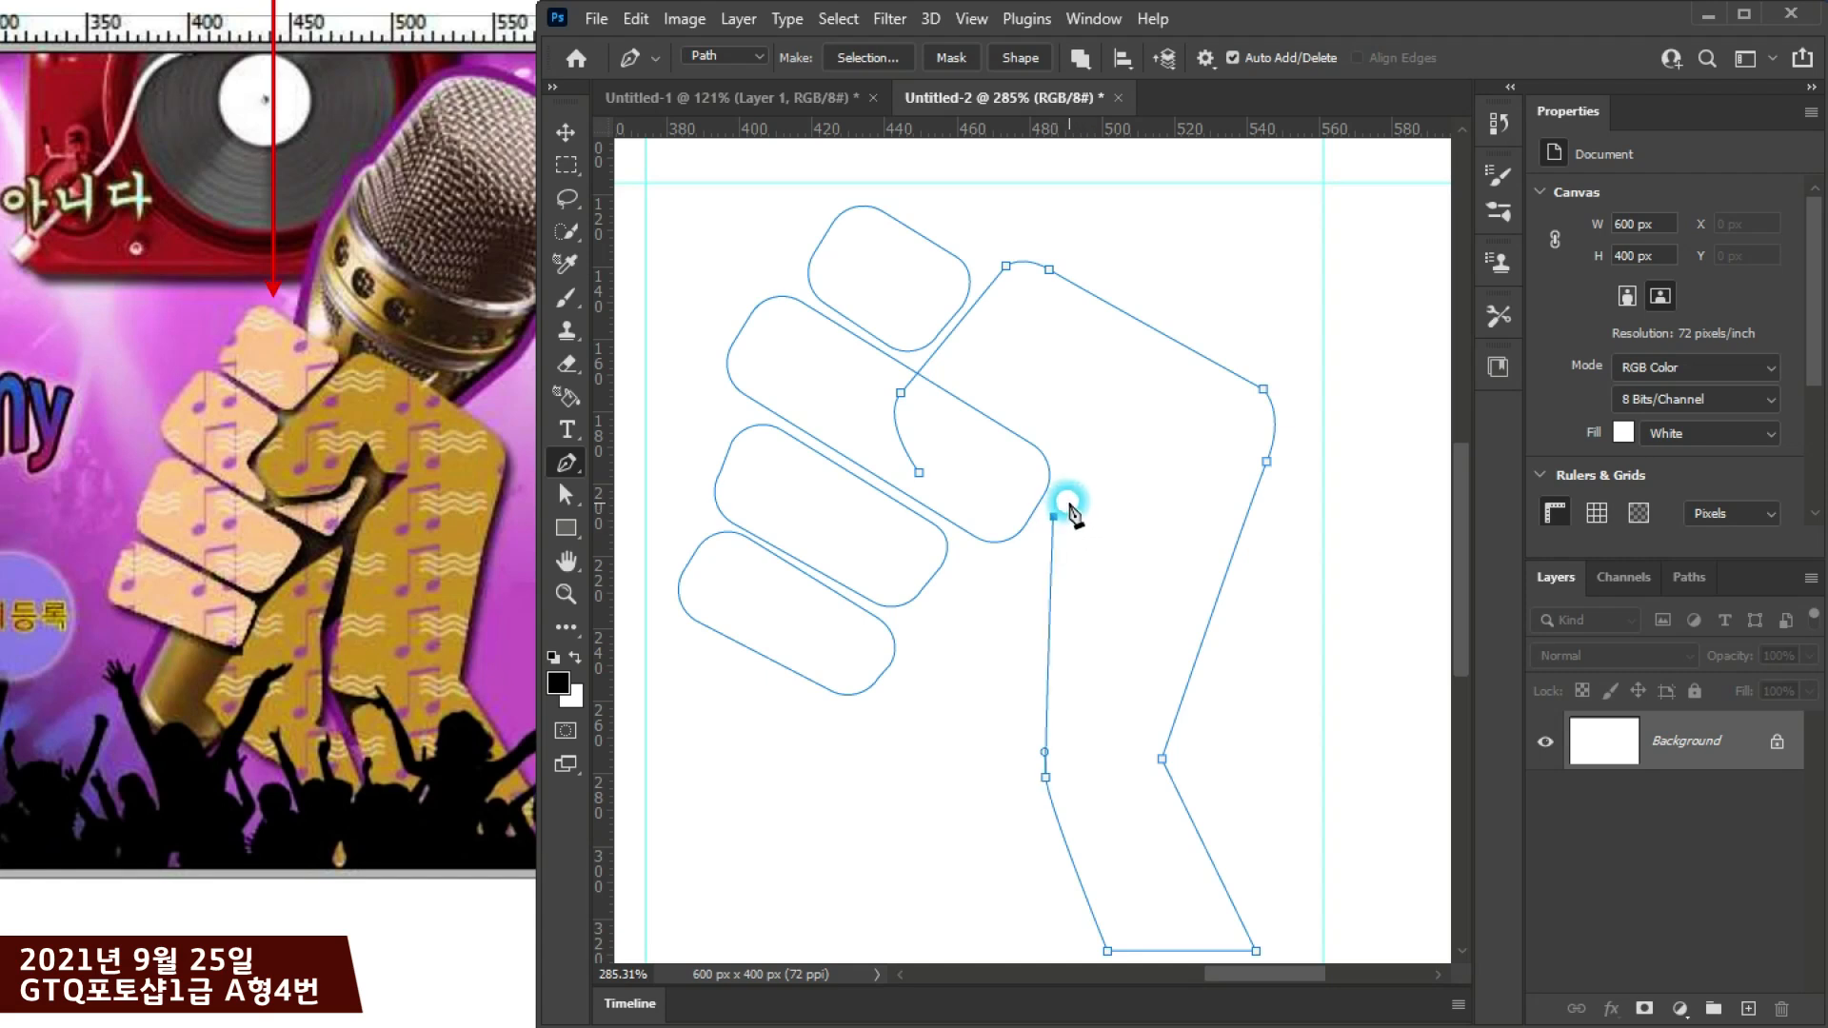
drag(1071, 494, 1097, 470)
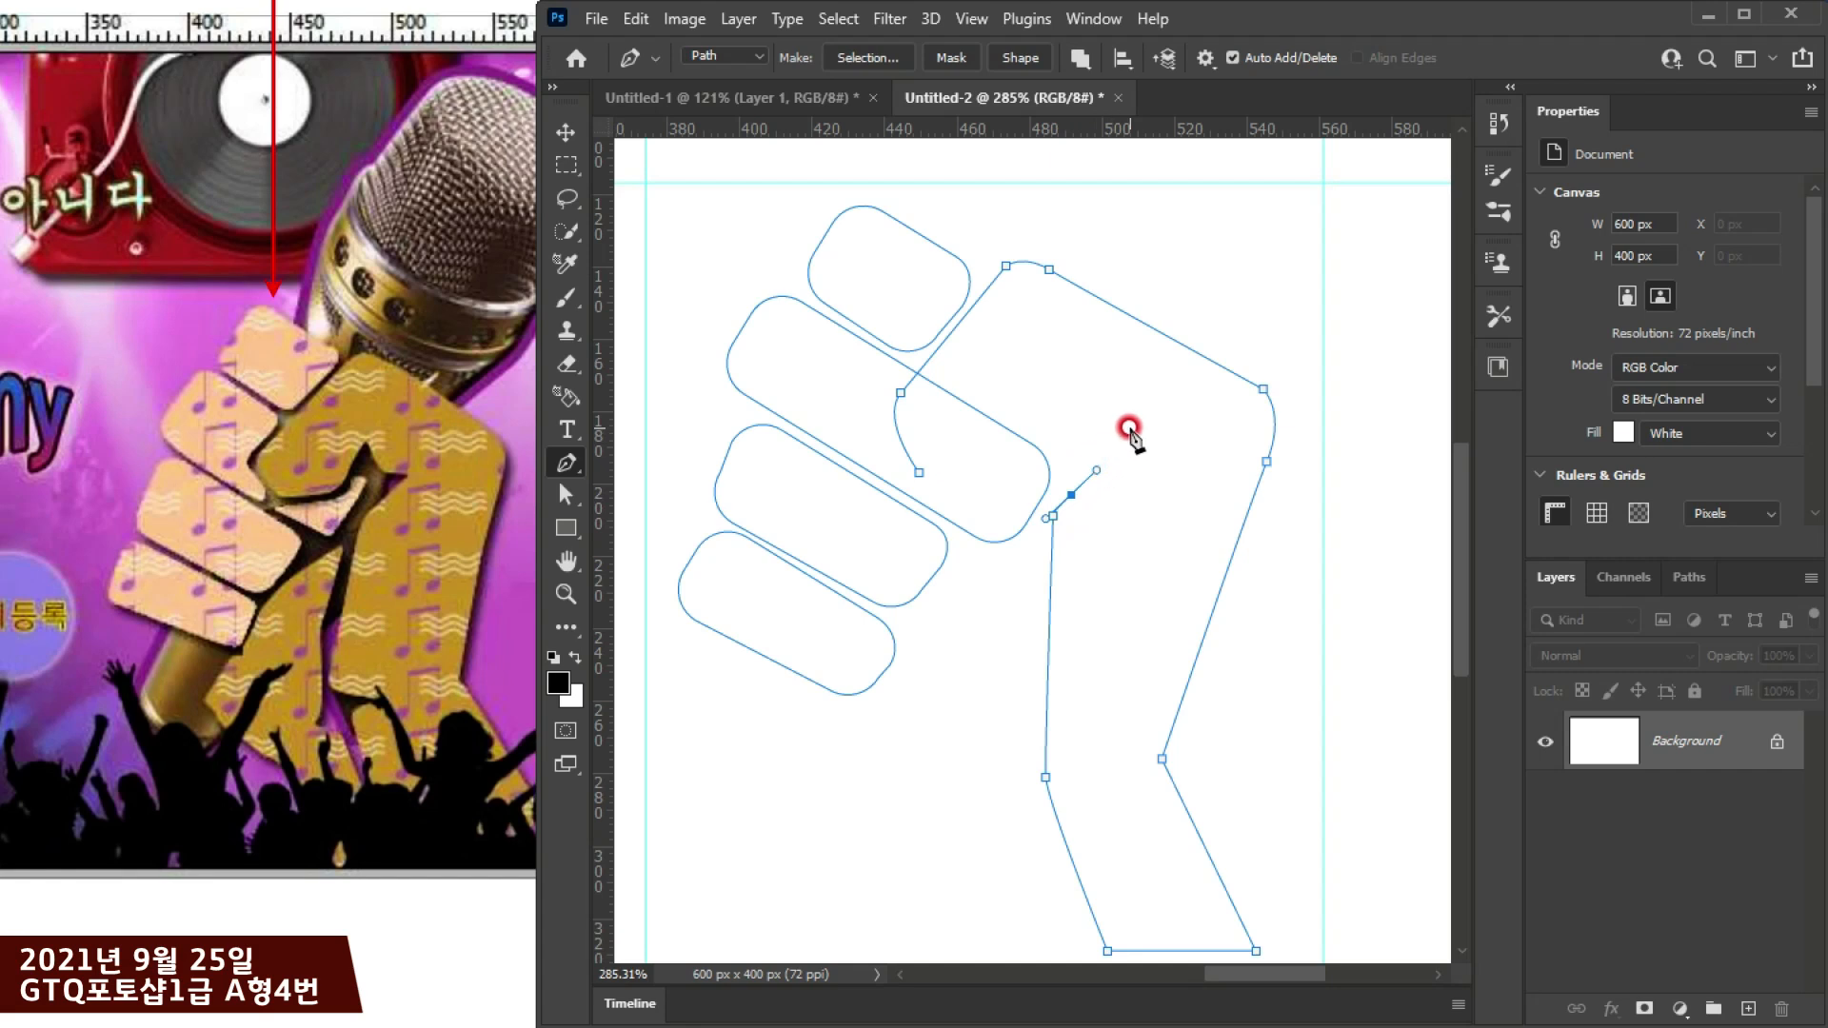
click(1133, 427)
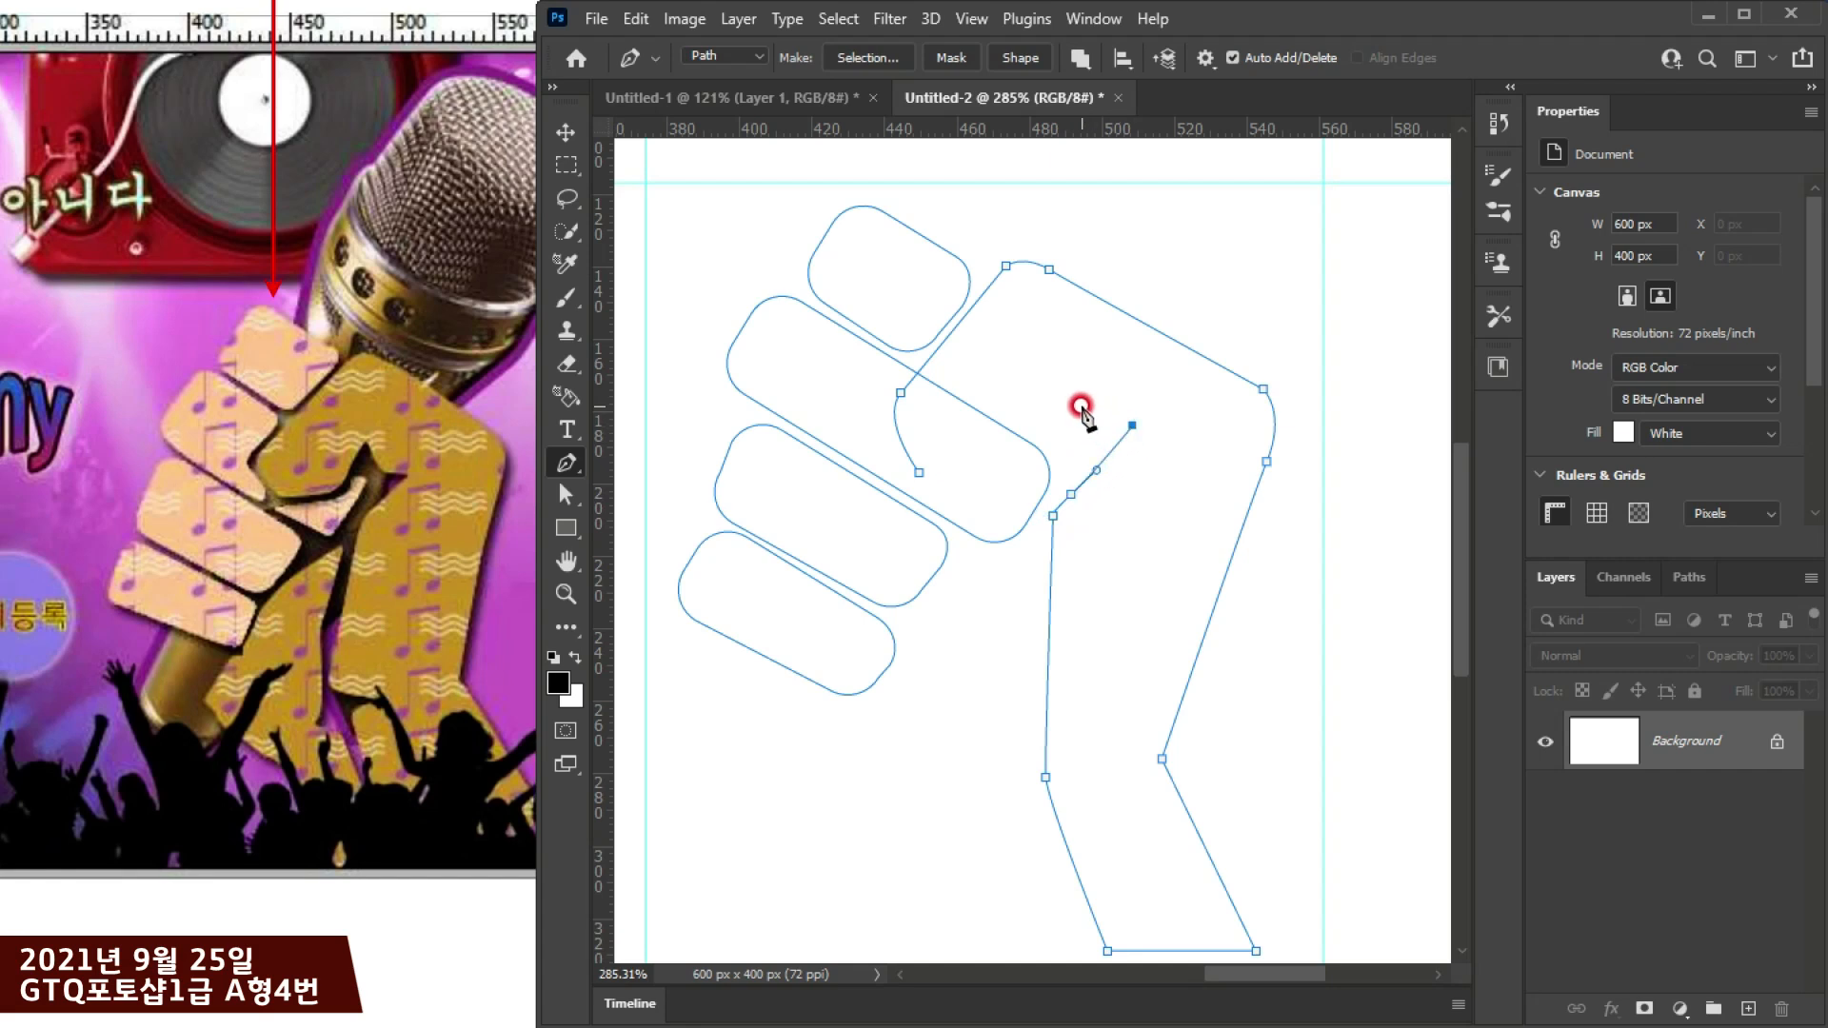
Step: Draw the notch's curved upper edge and peak, curve around the underside of the thumb, and close the path at its starting anchor
drag(1076, 411, 1063, 400)
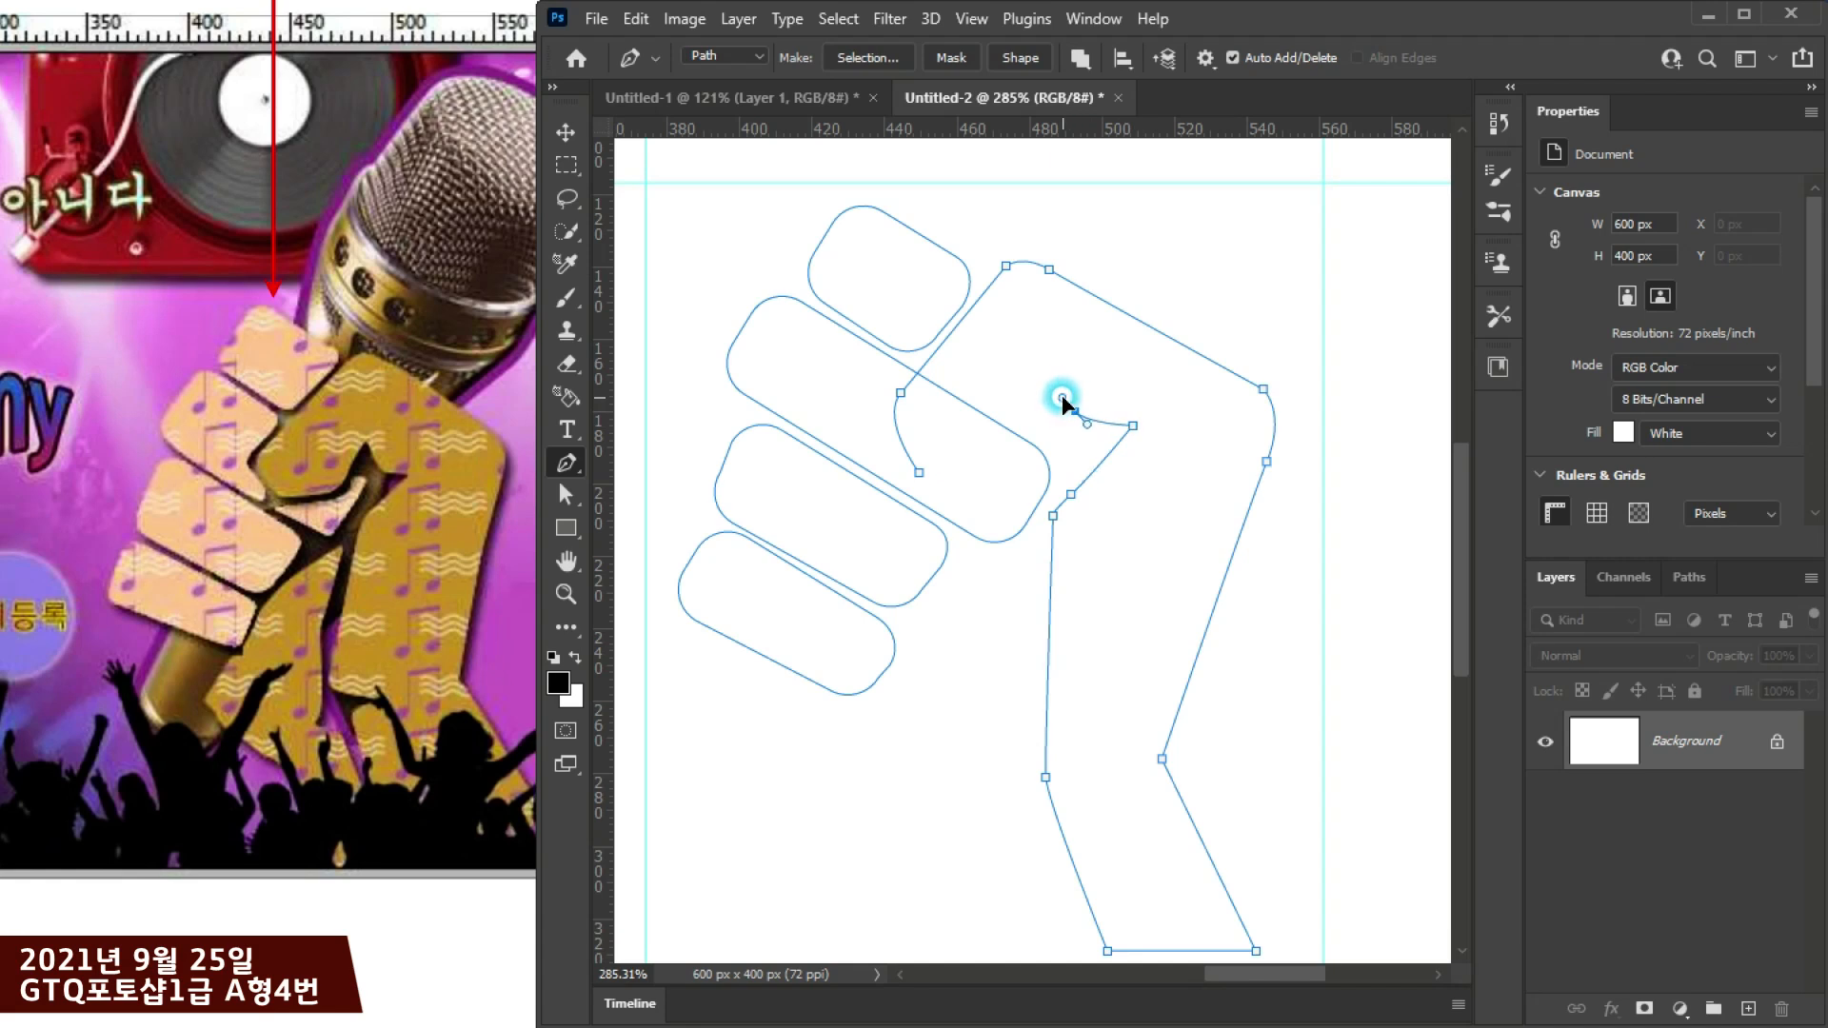
key(ctrl+z)
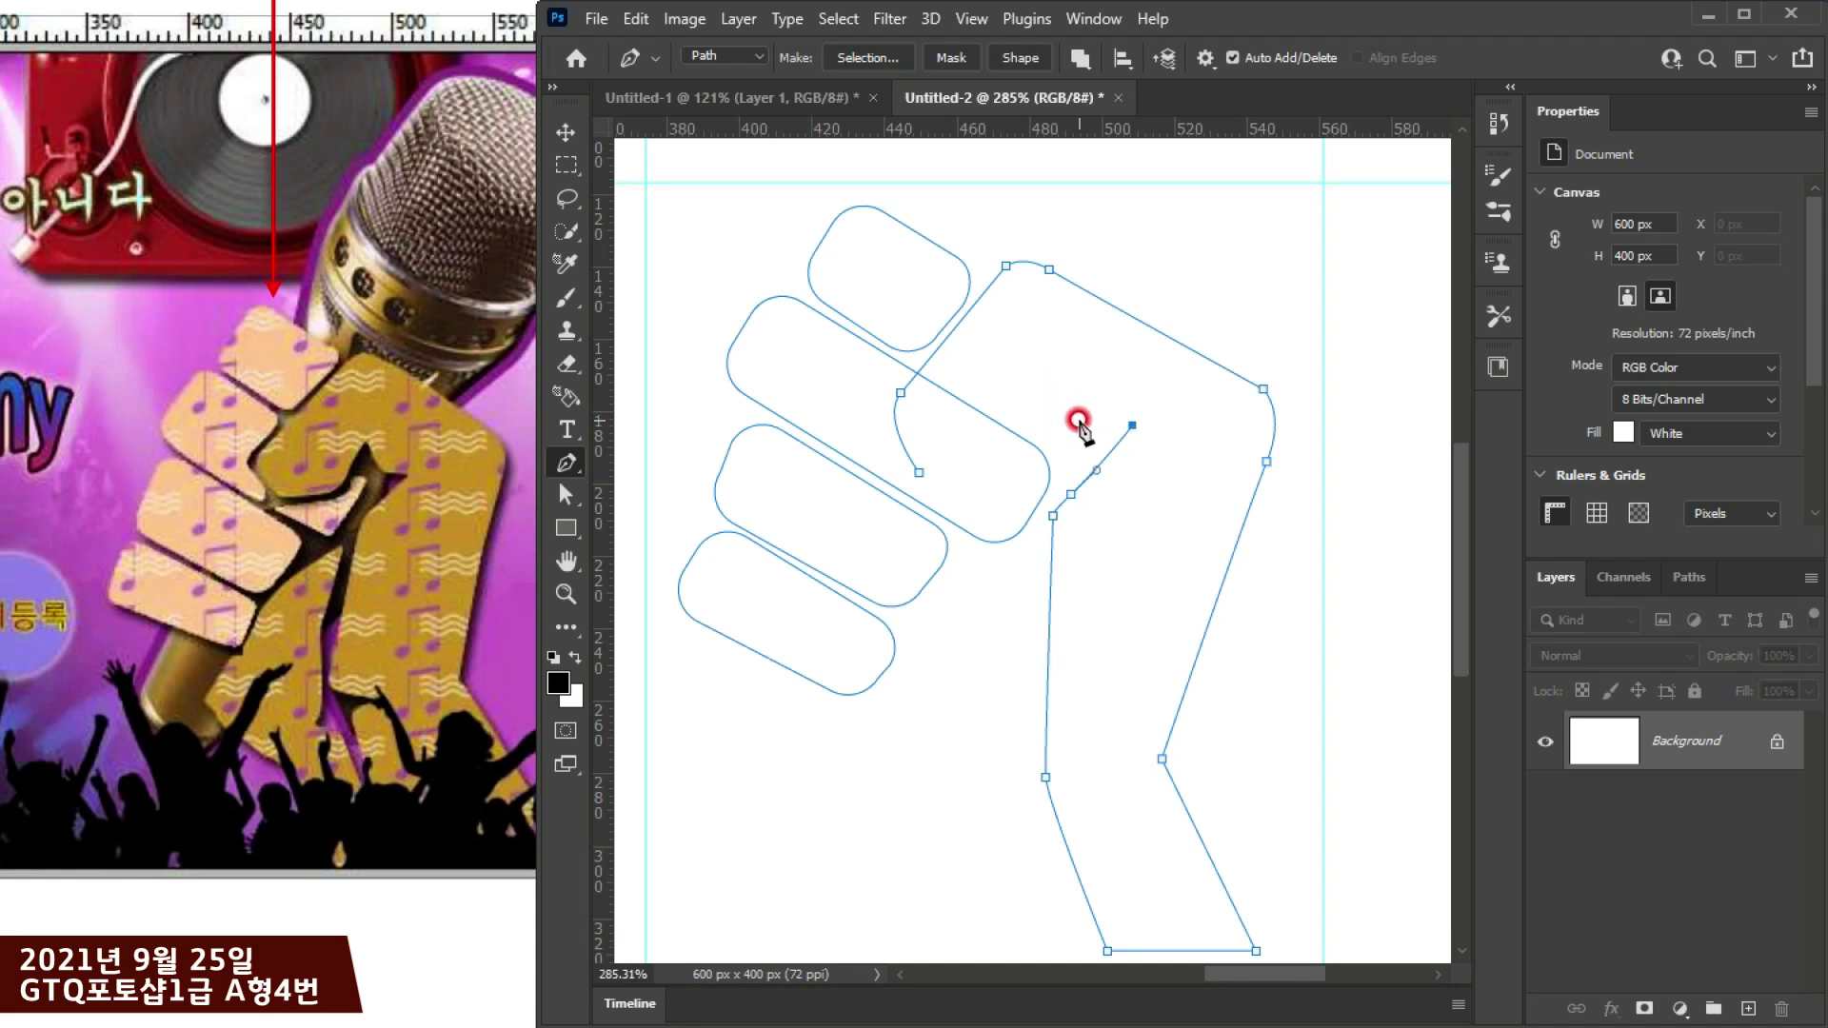
drag(1071, 415, 1054, 400)
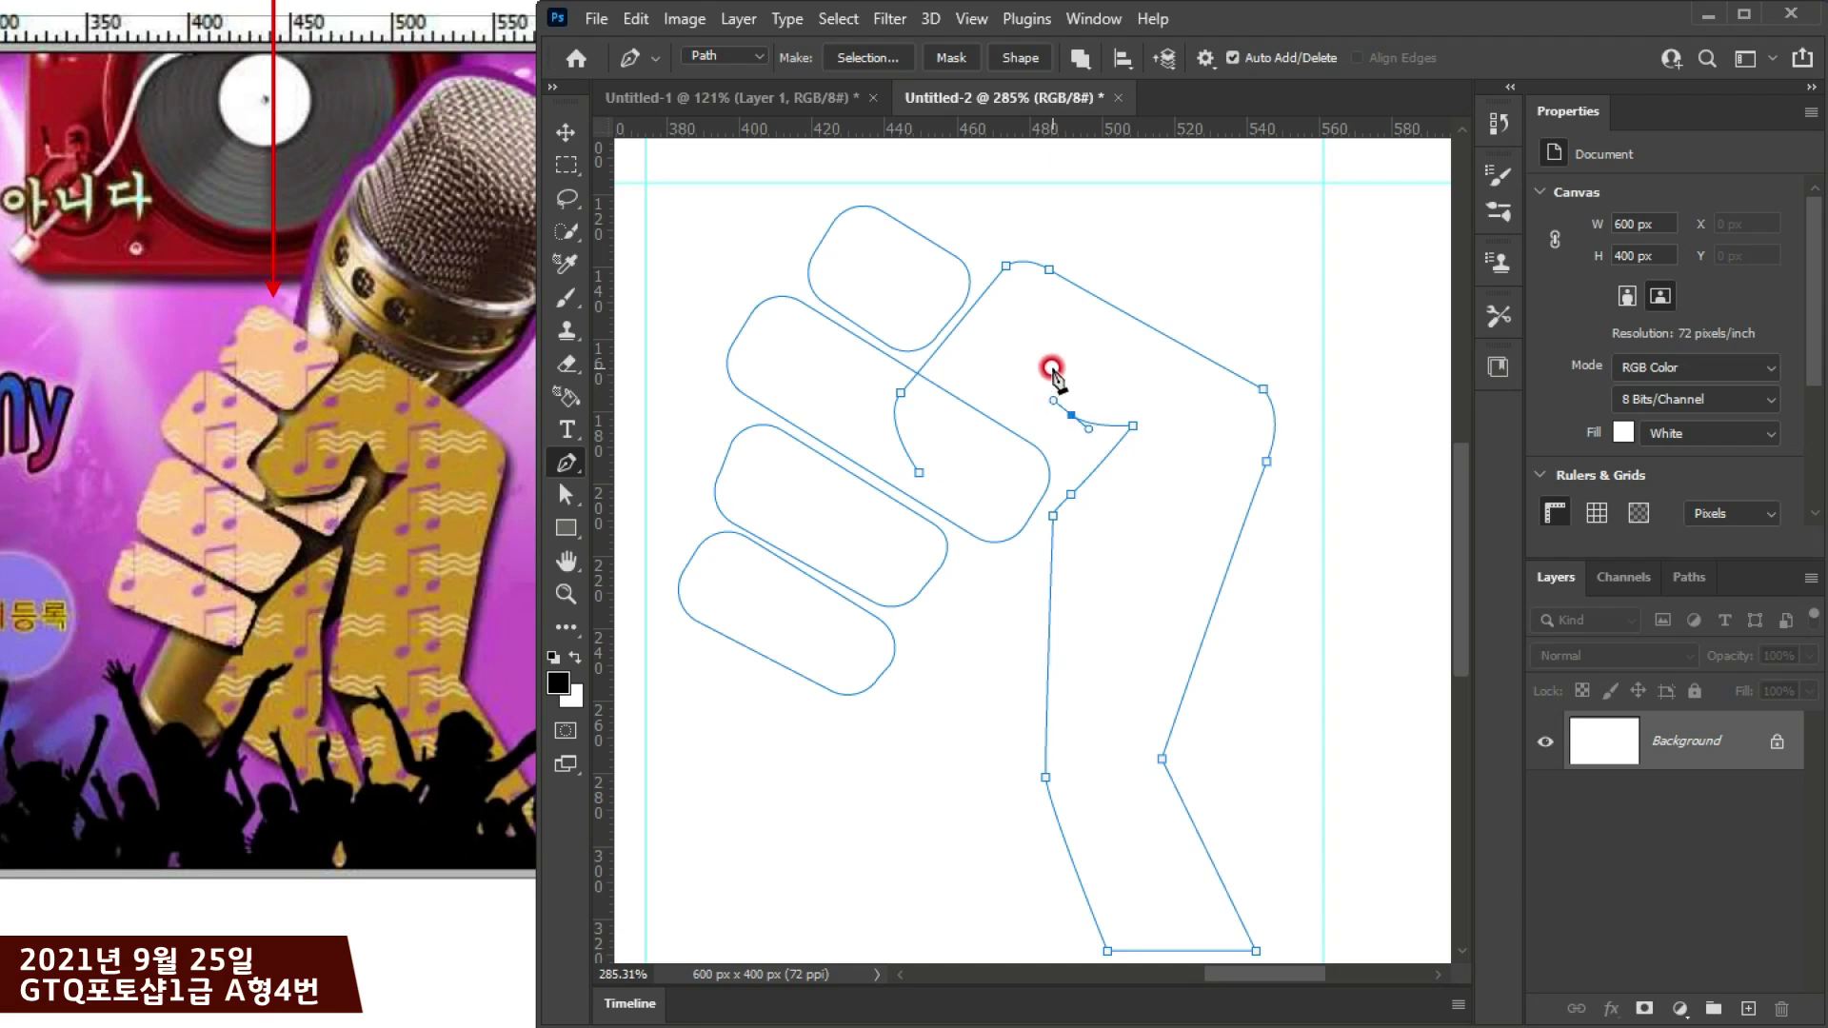
click(1050, 357)
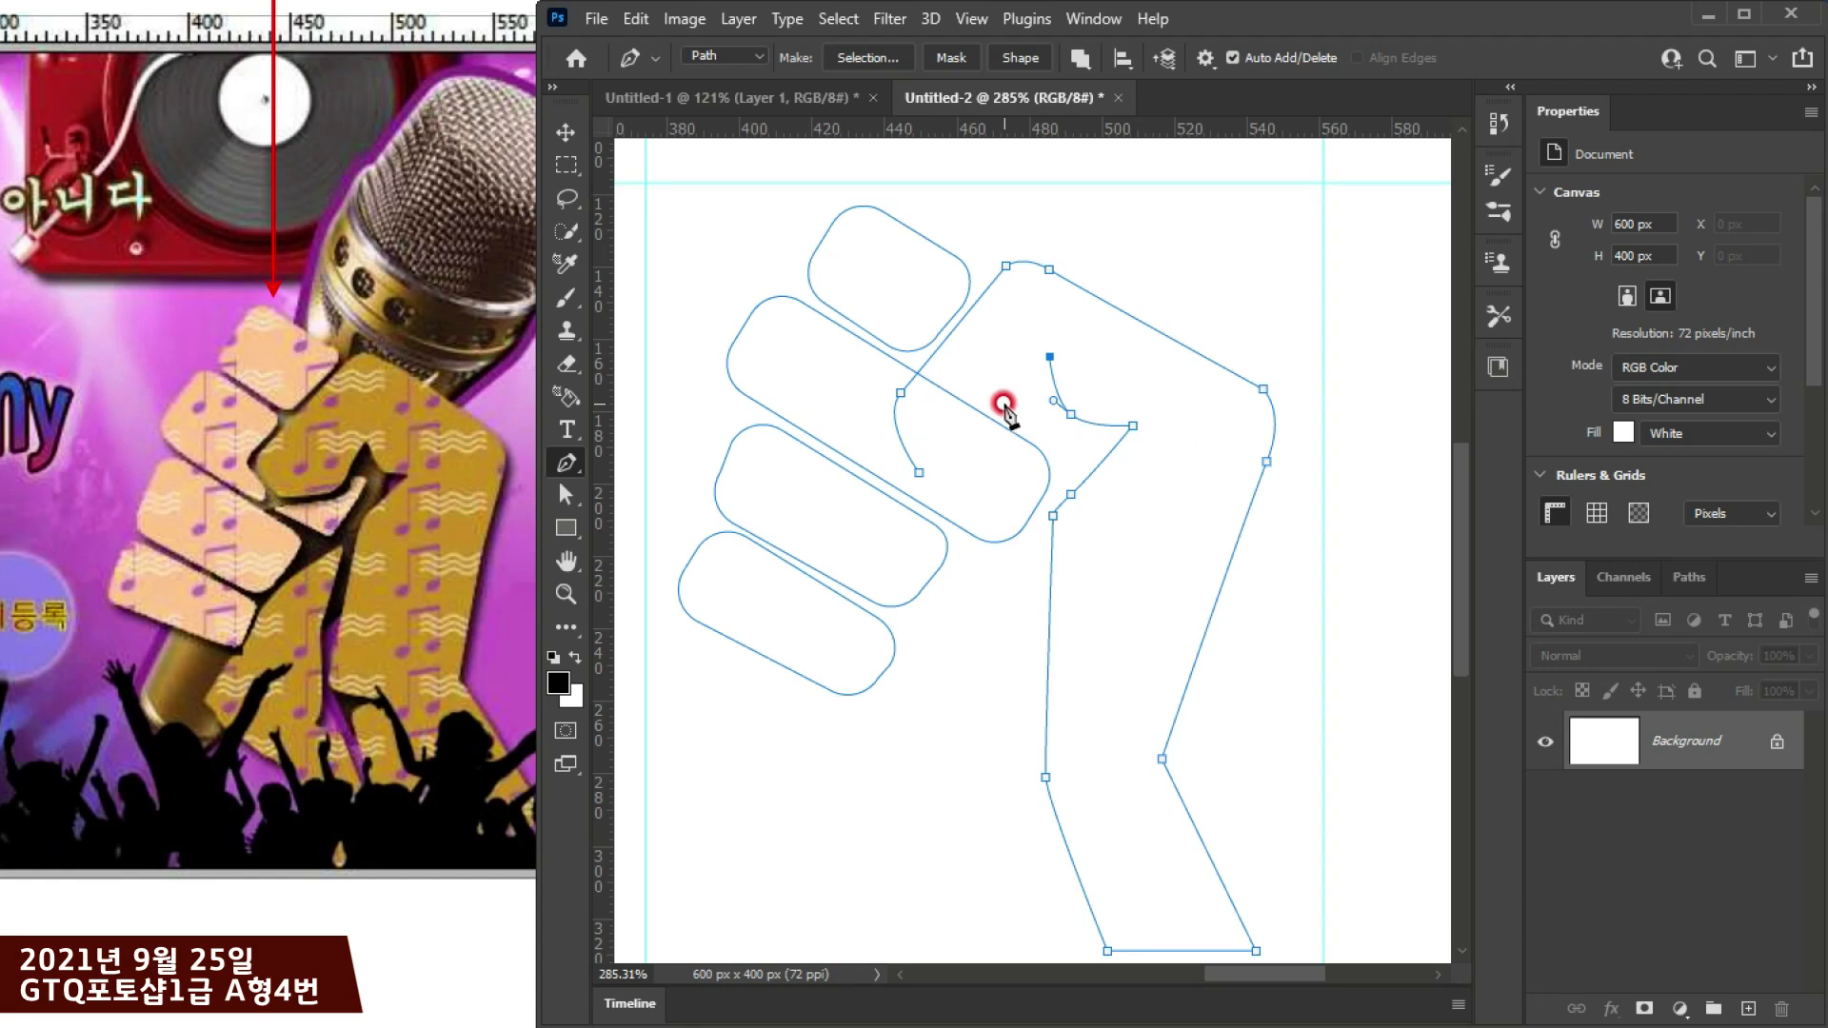
click(1002, 403)
drag(972, 465, 943, 475)
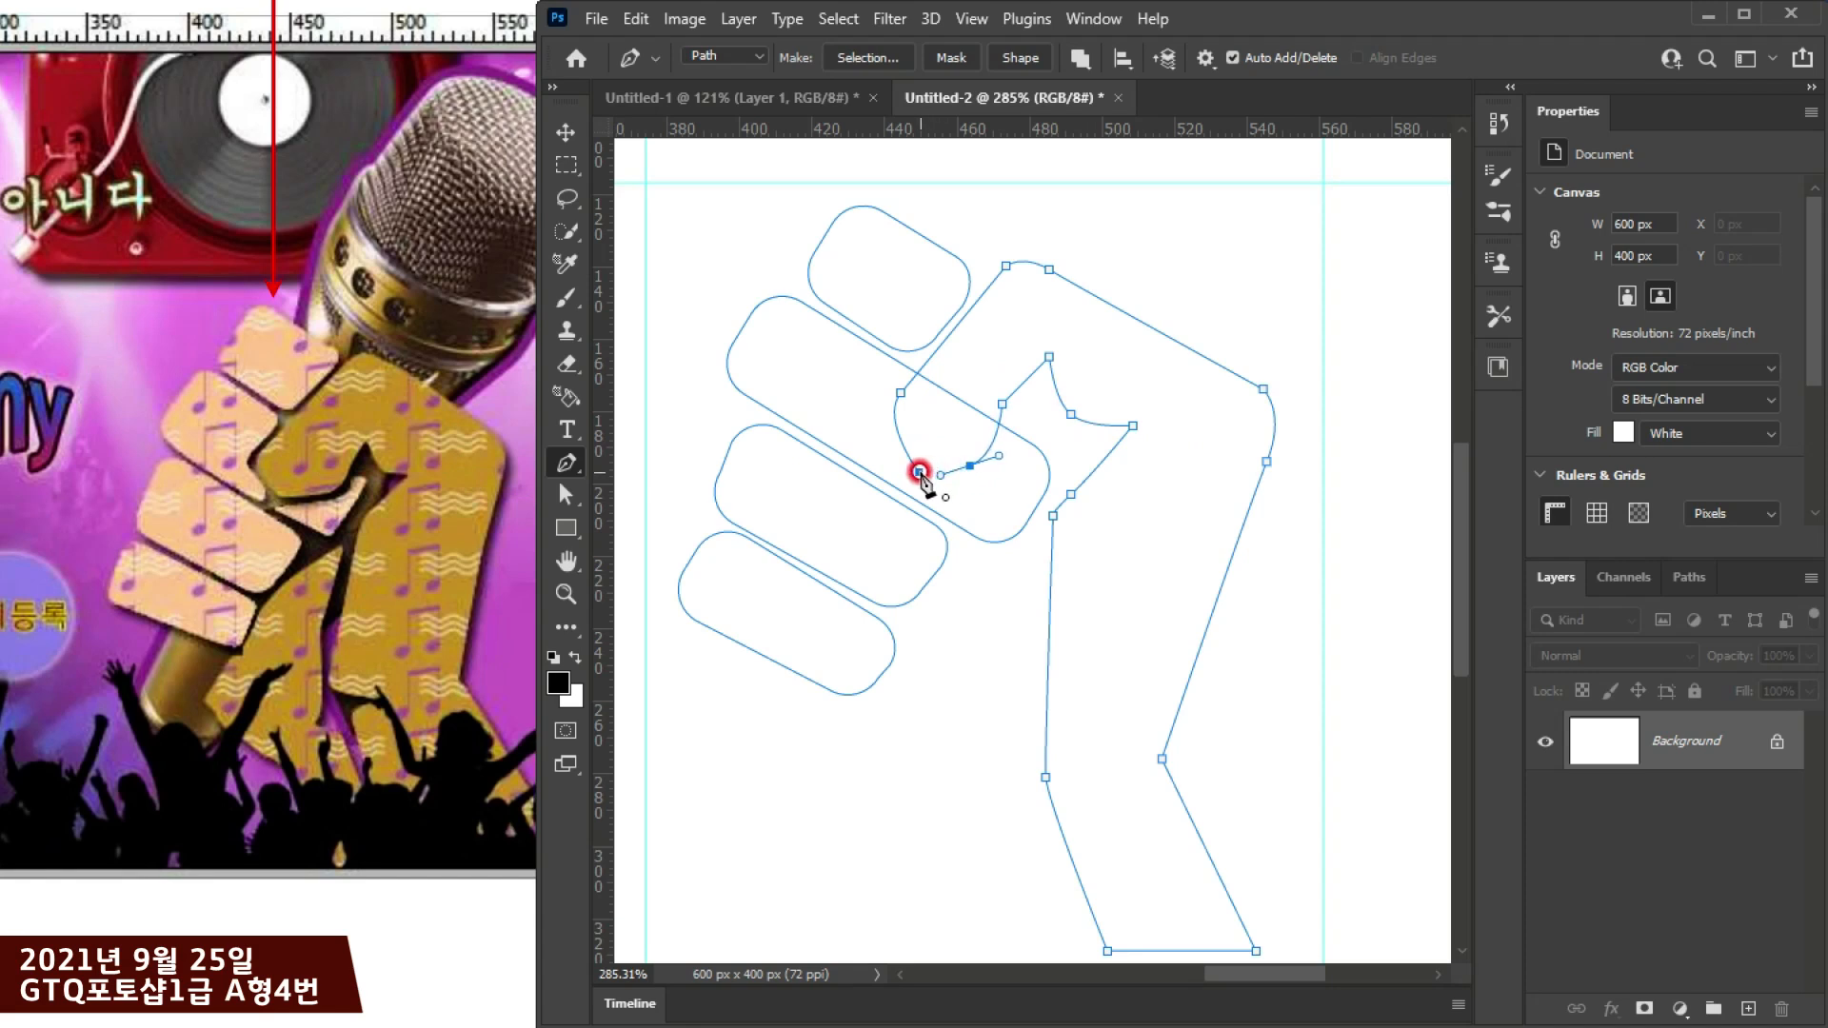
click(920, 472)
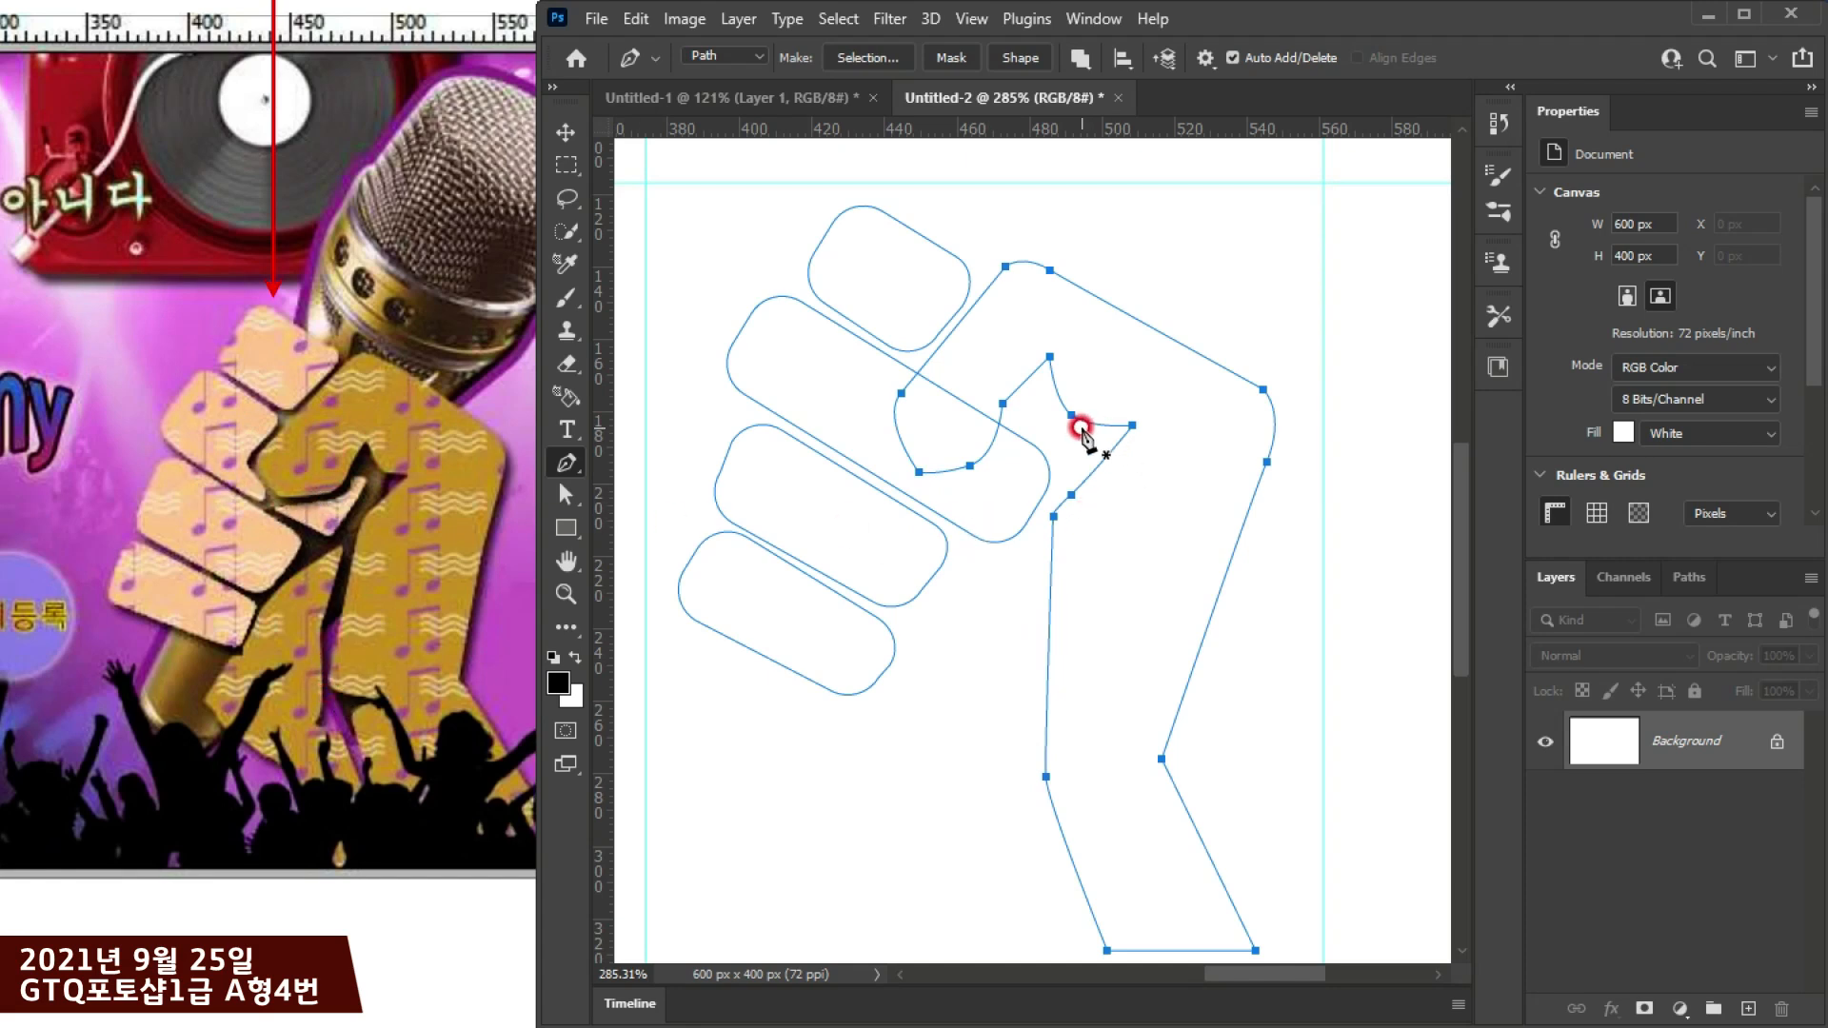
click(1002, 404)
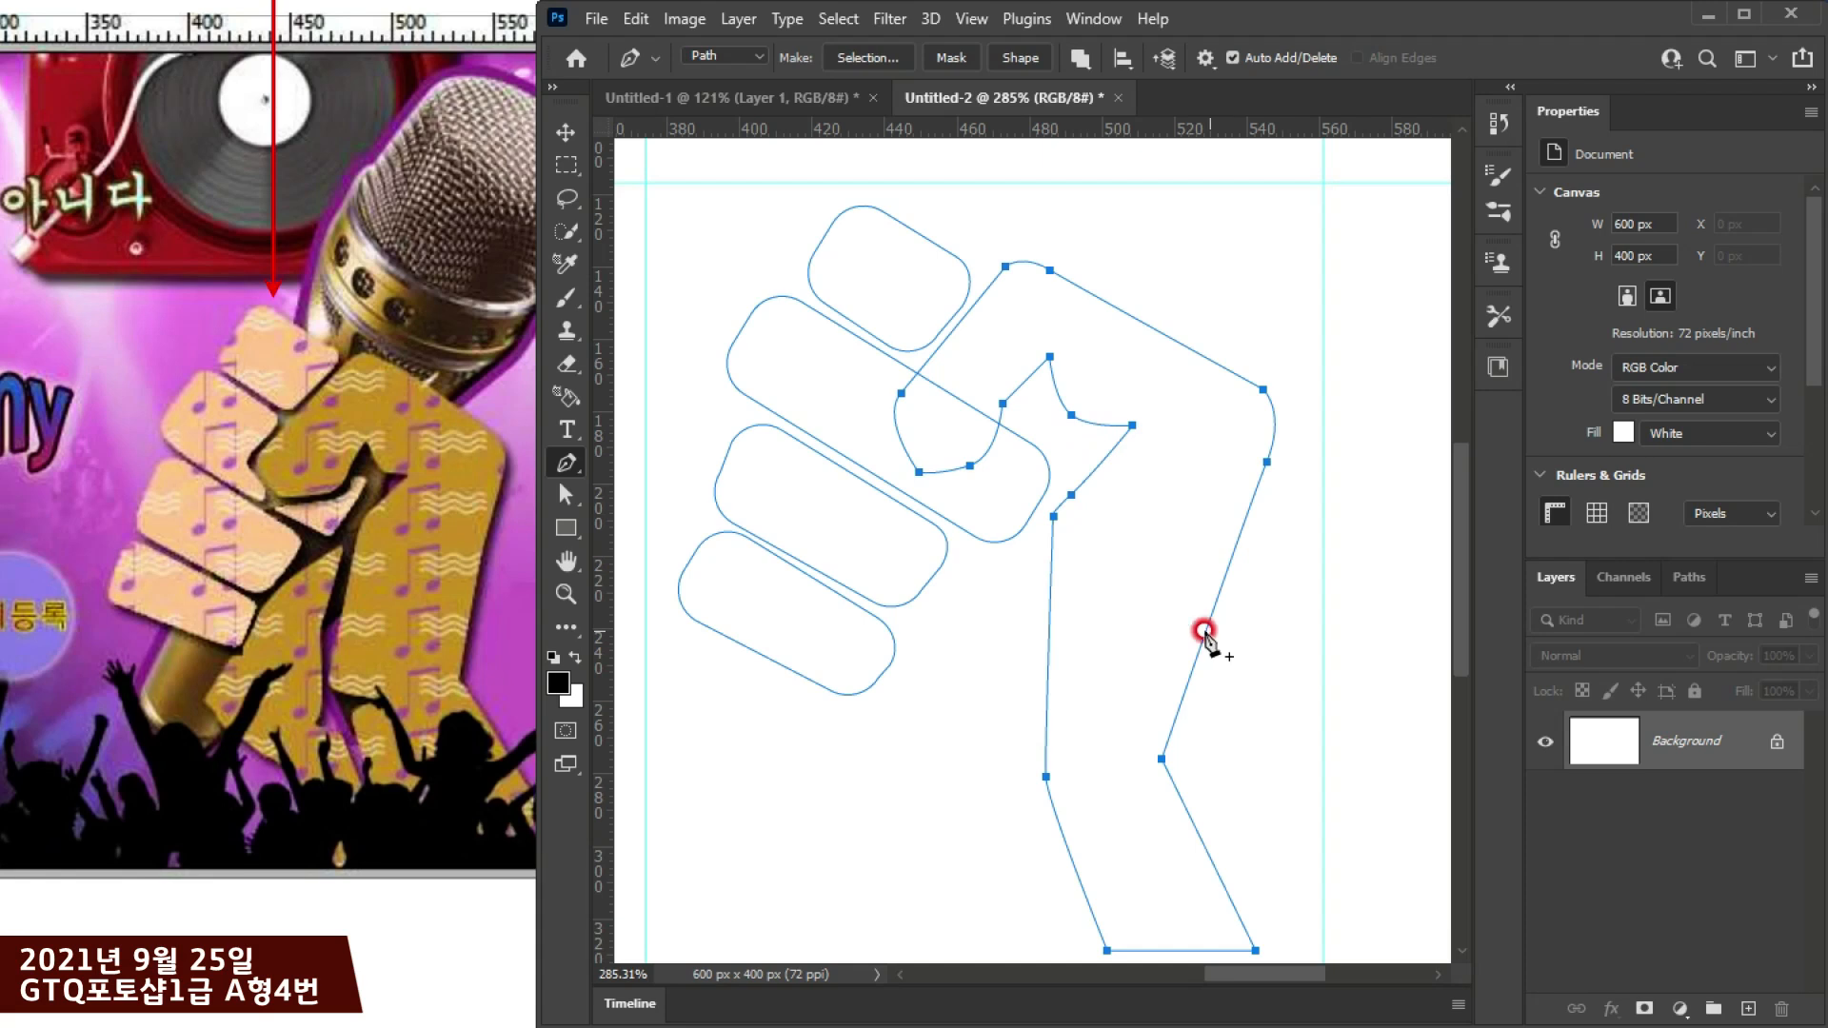
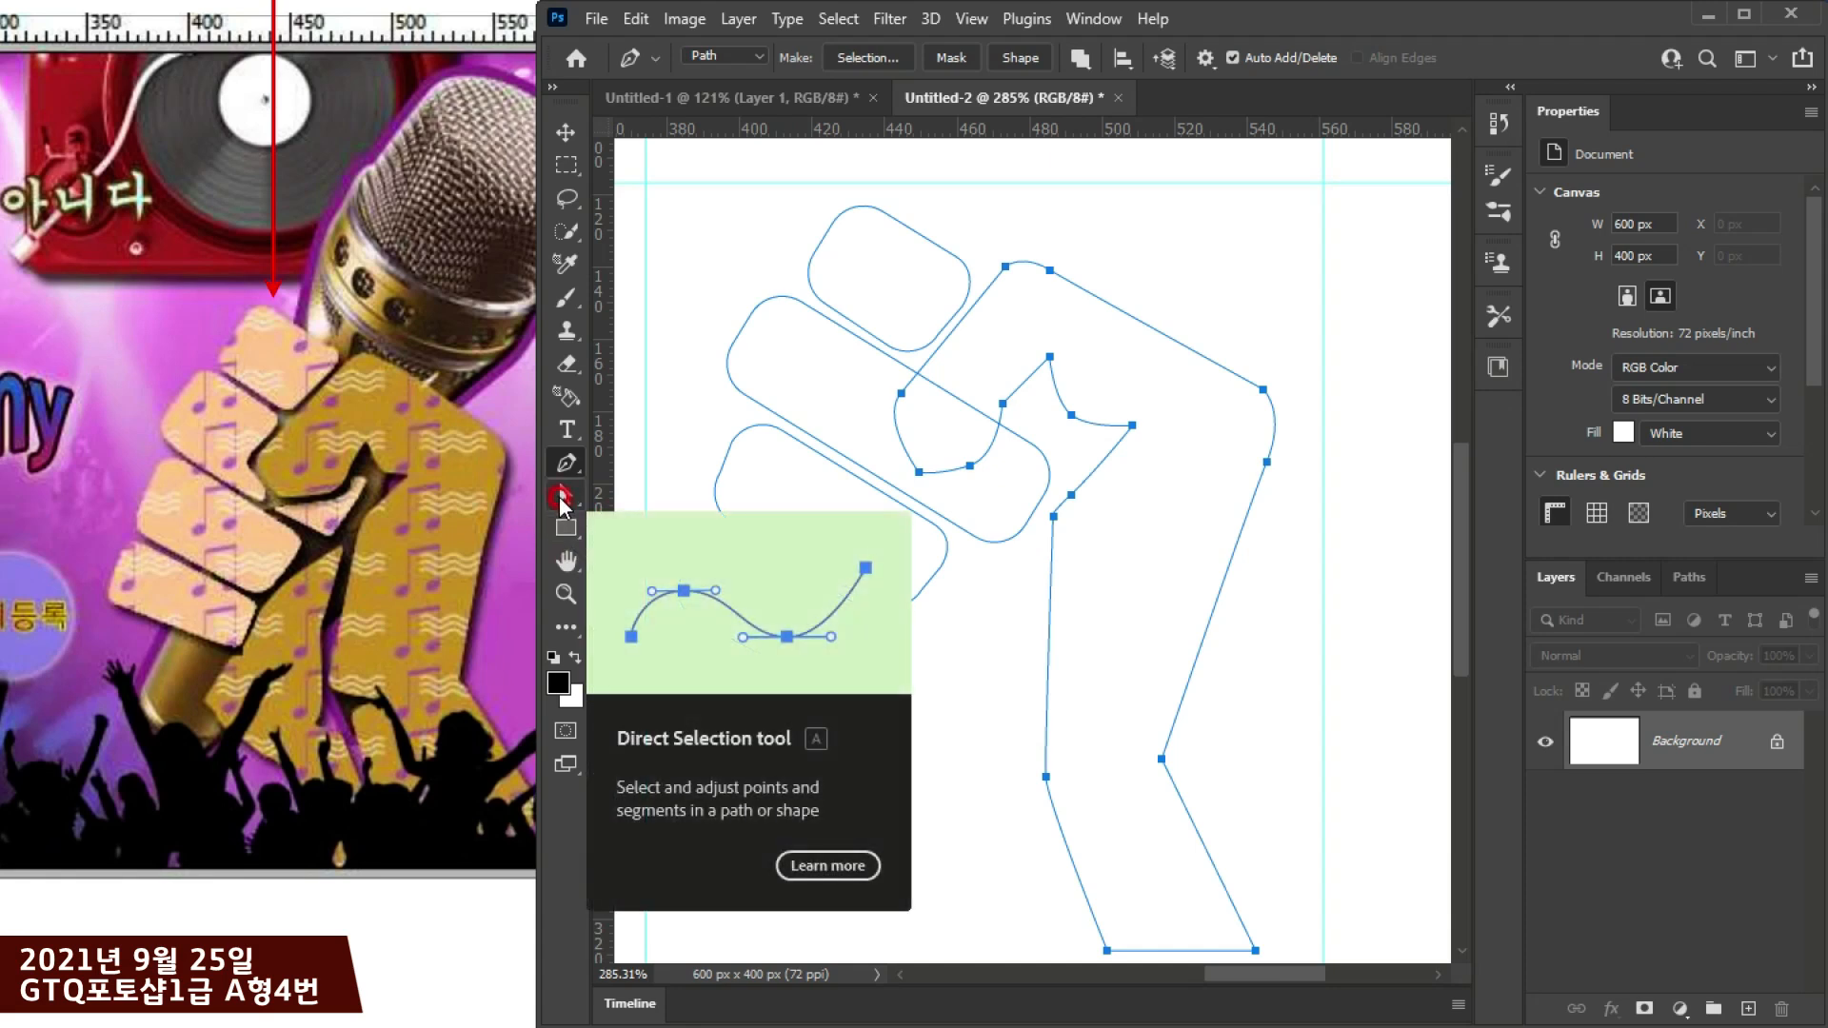
Step: Duplicate the closed hand outline and scale the copy proportionally about its center to 96.85%
click(562, 500)
click(643, 519)
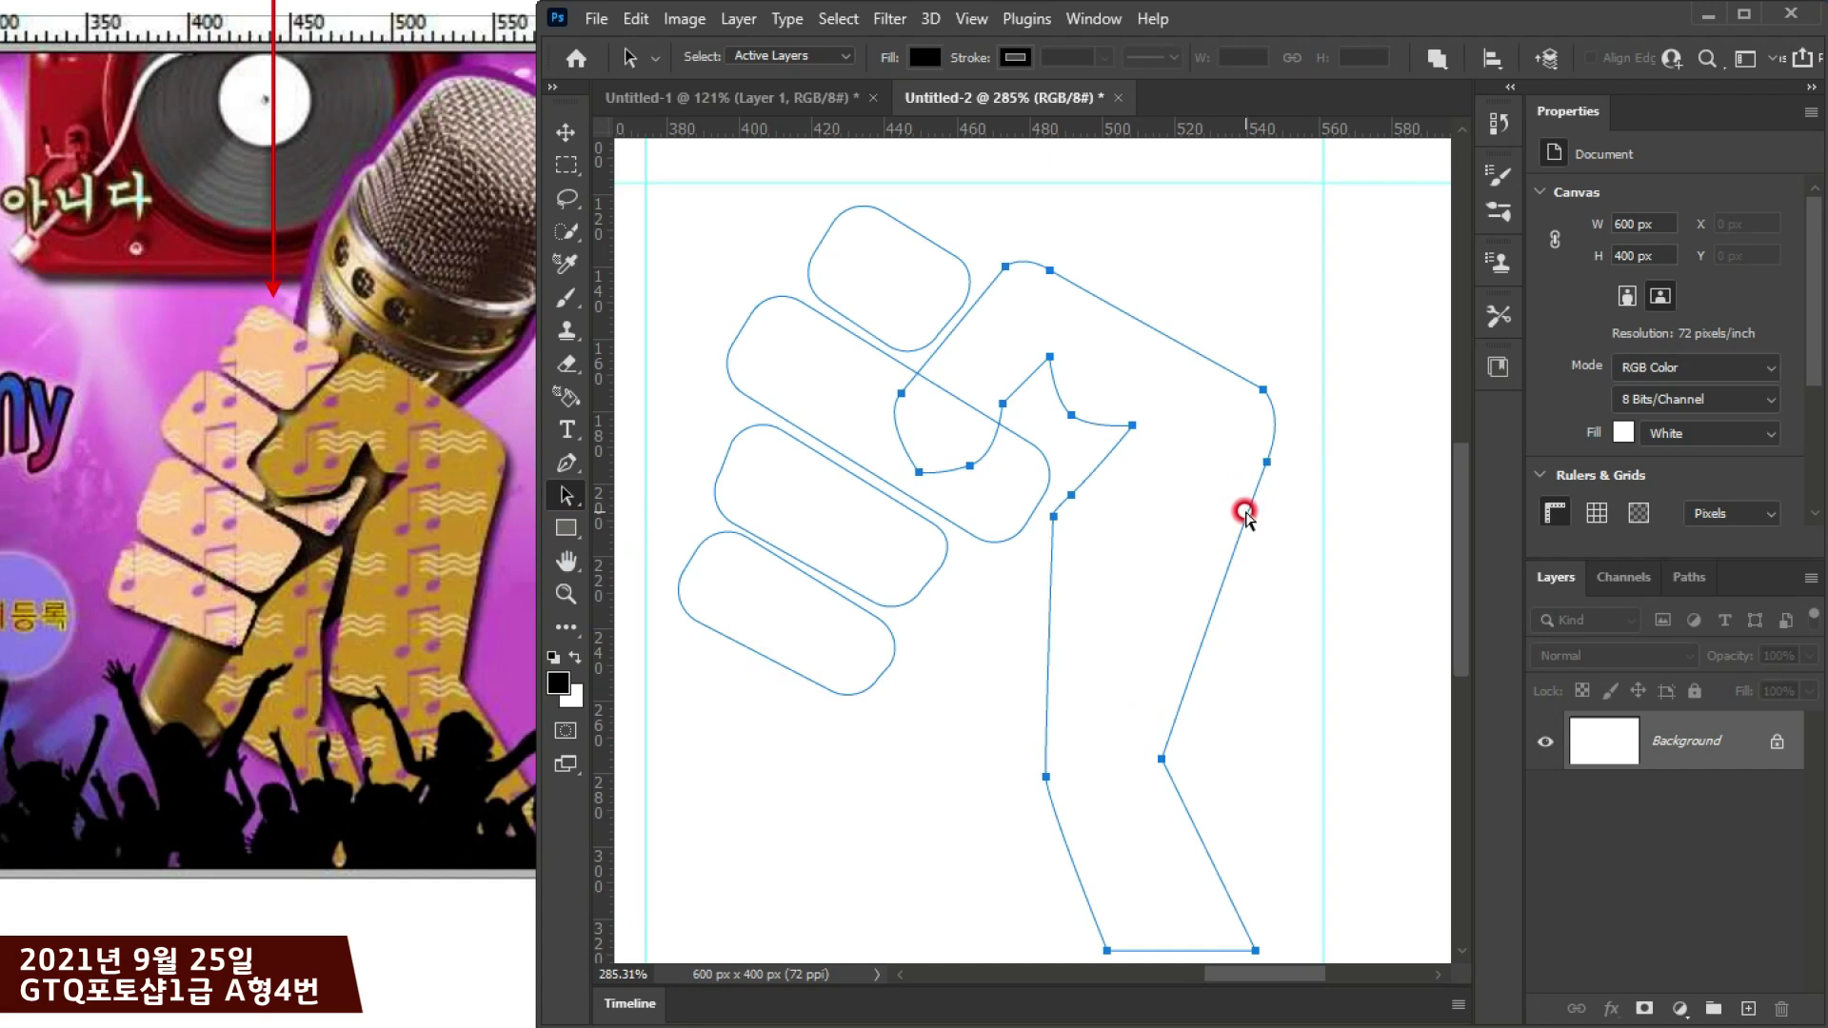
drag(1257, 495, 1297, 517)
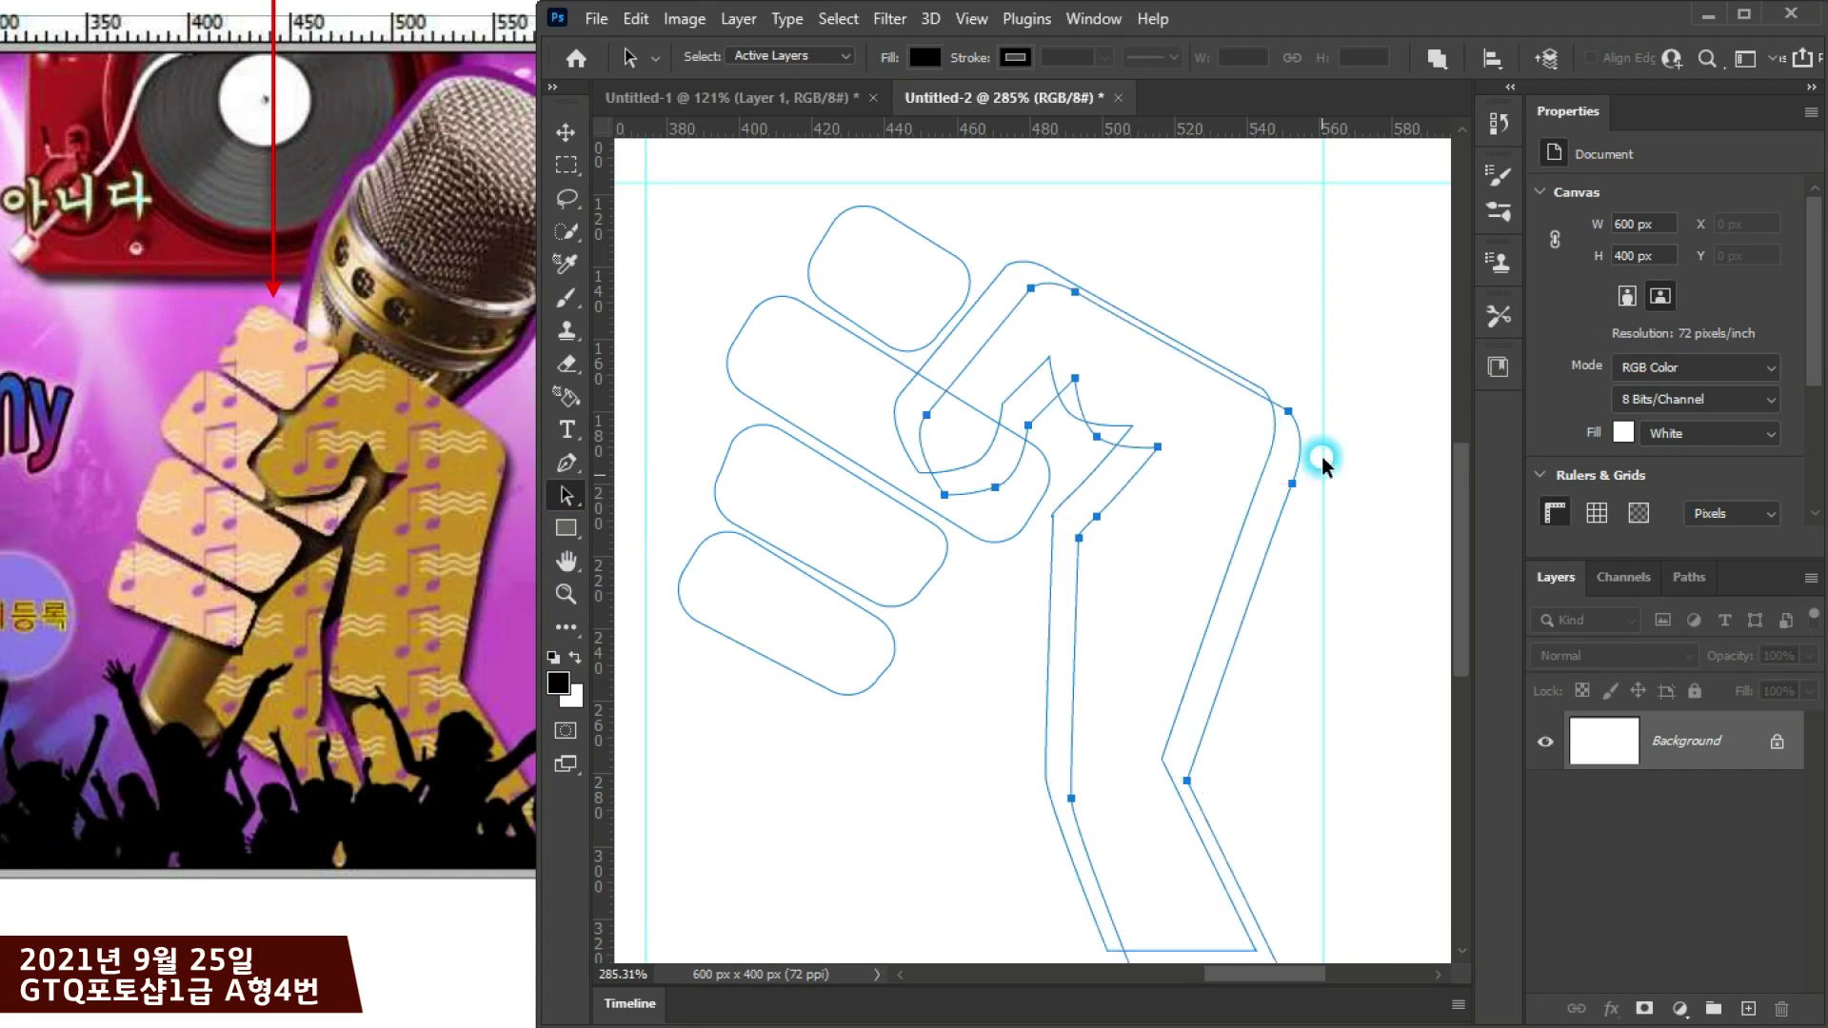
key(ctrl+z)
key(ctrl+t)
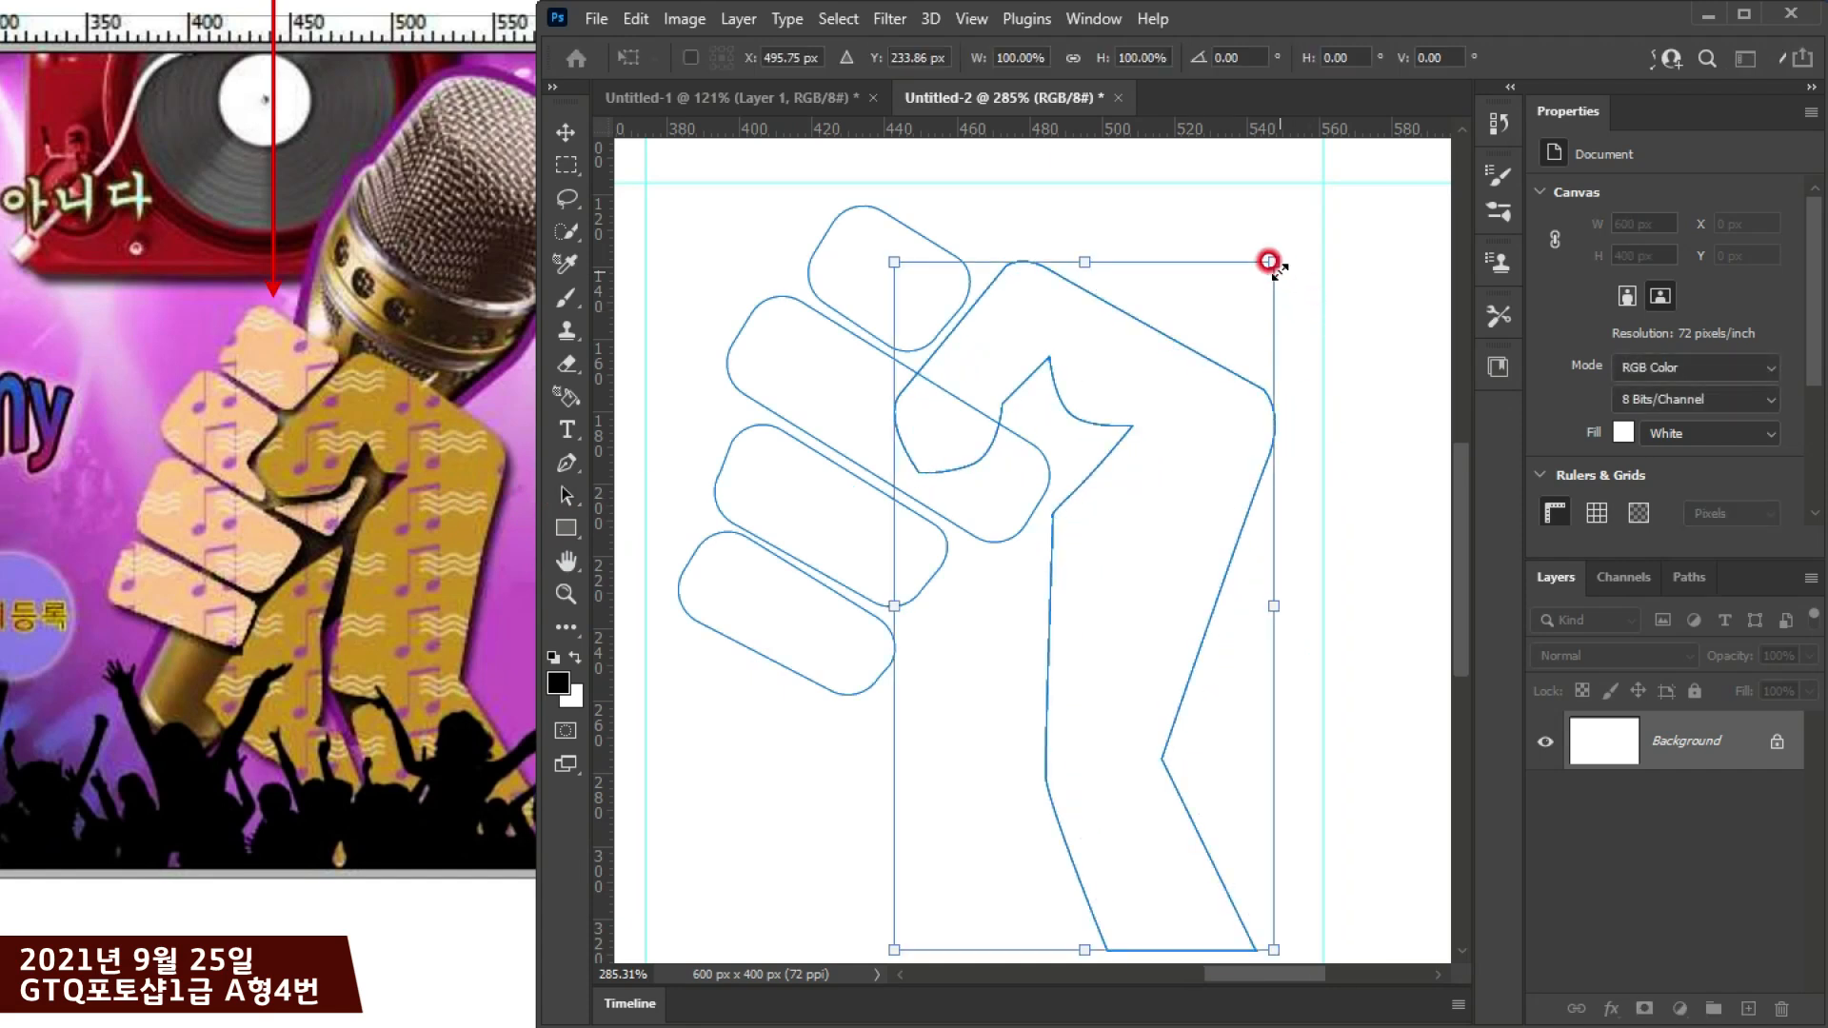
drag(1267, 251, 1248, 257)
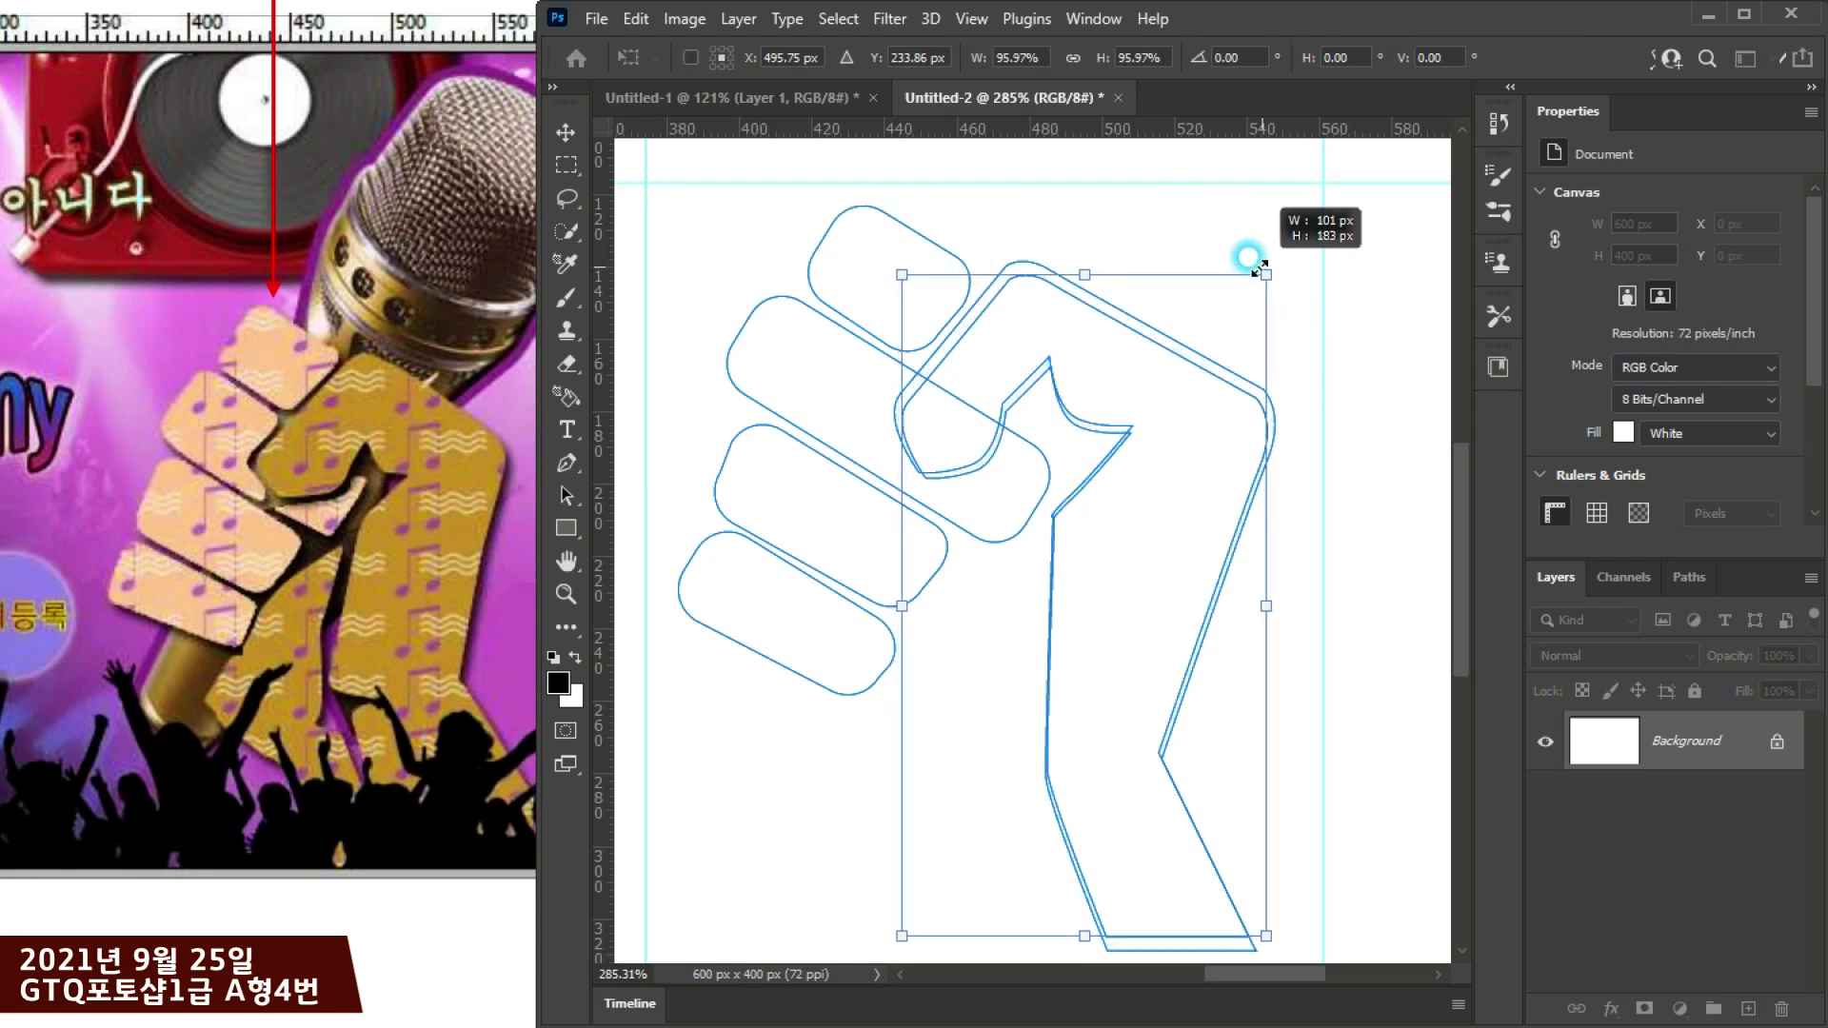
drag(1249, 257, 1253, 253)
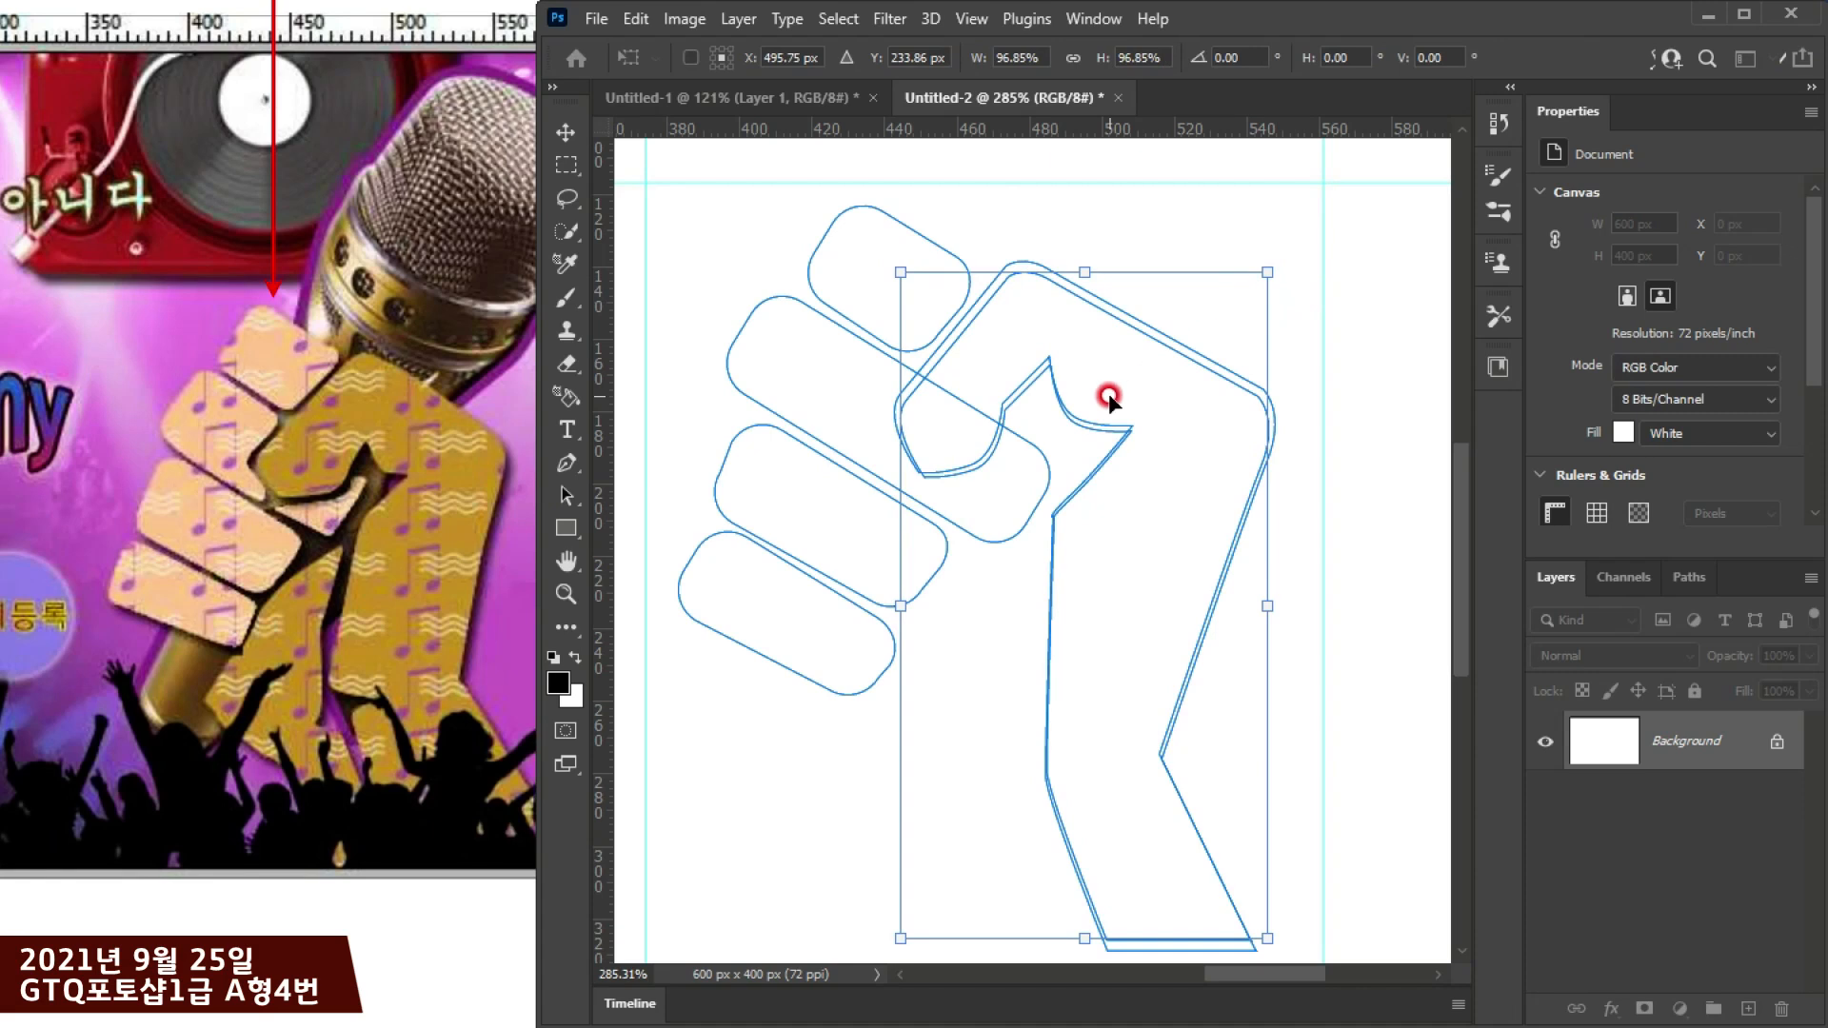
double_click(1108, 392)
Step: Move the scaled copy's anchors along the thumb's lower and inner curve farther inside the original outline
scroll(1020, 407, up, 3)
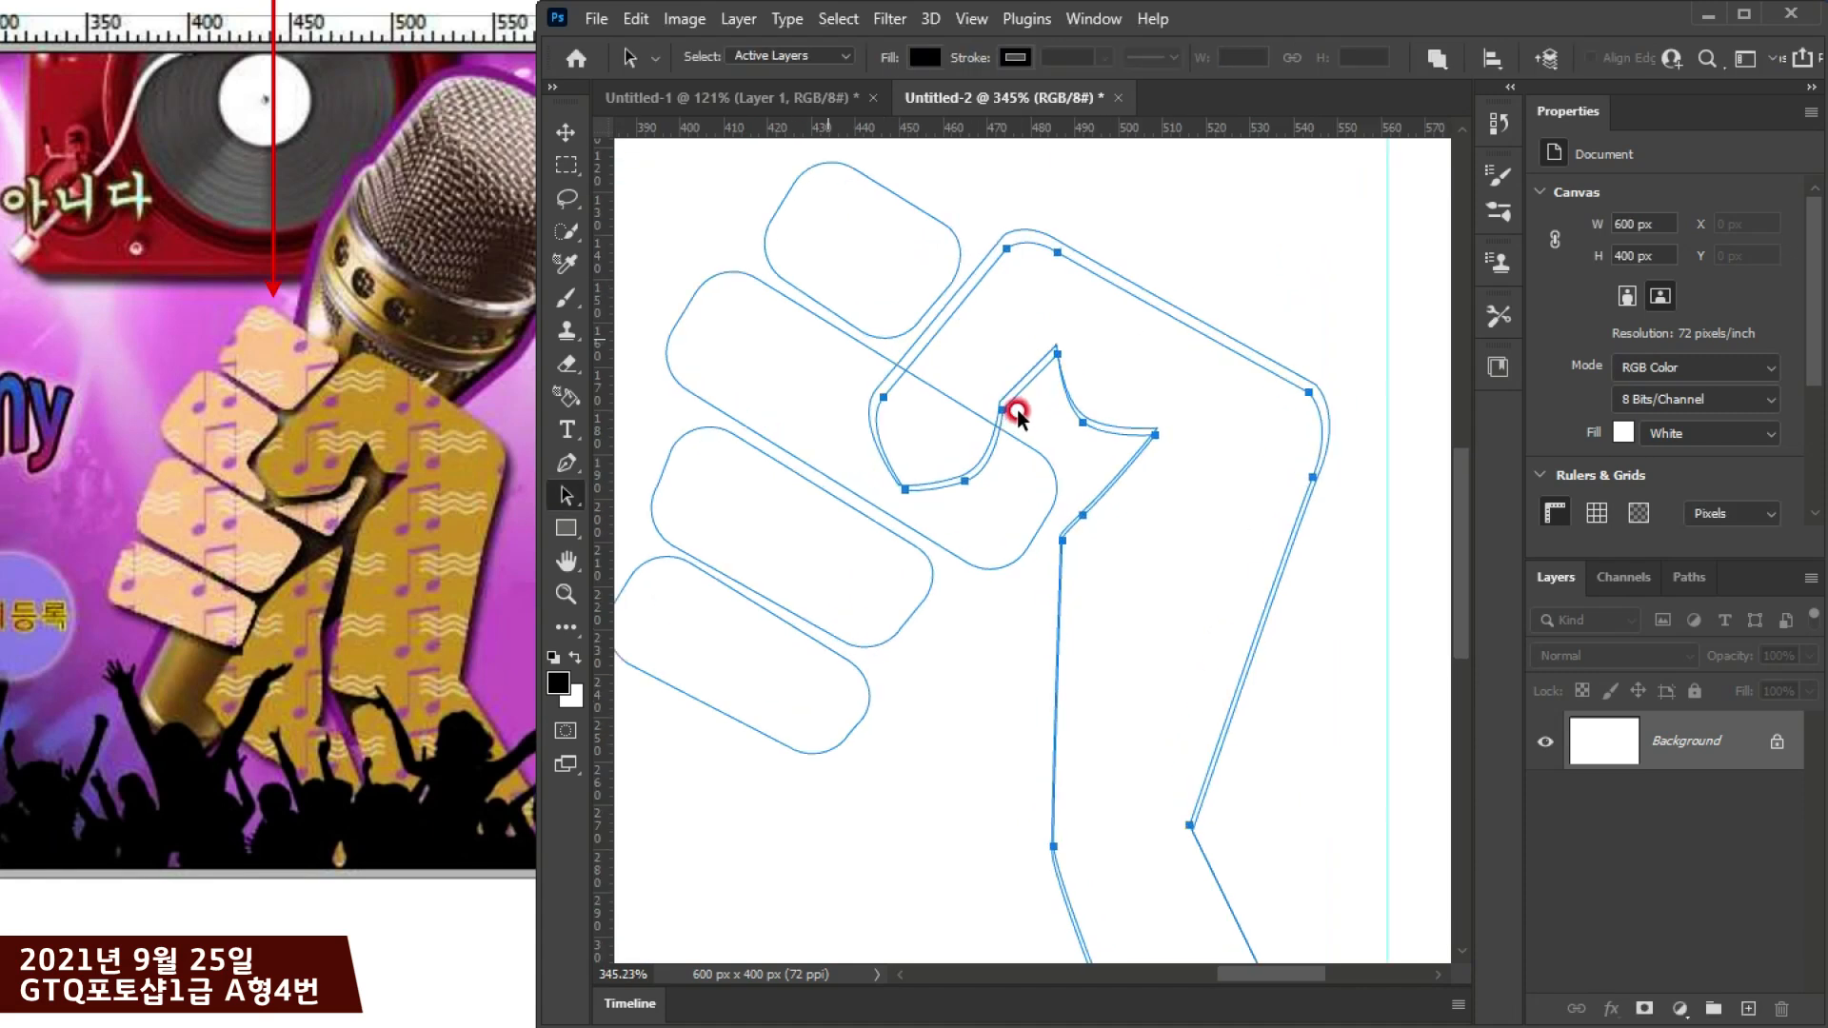
drag(574, 495, 653, 517)
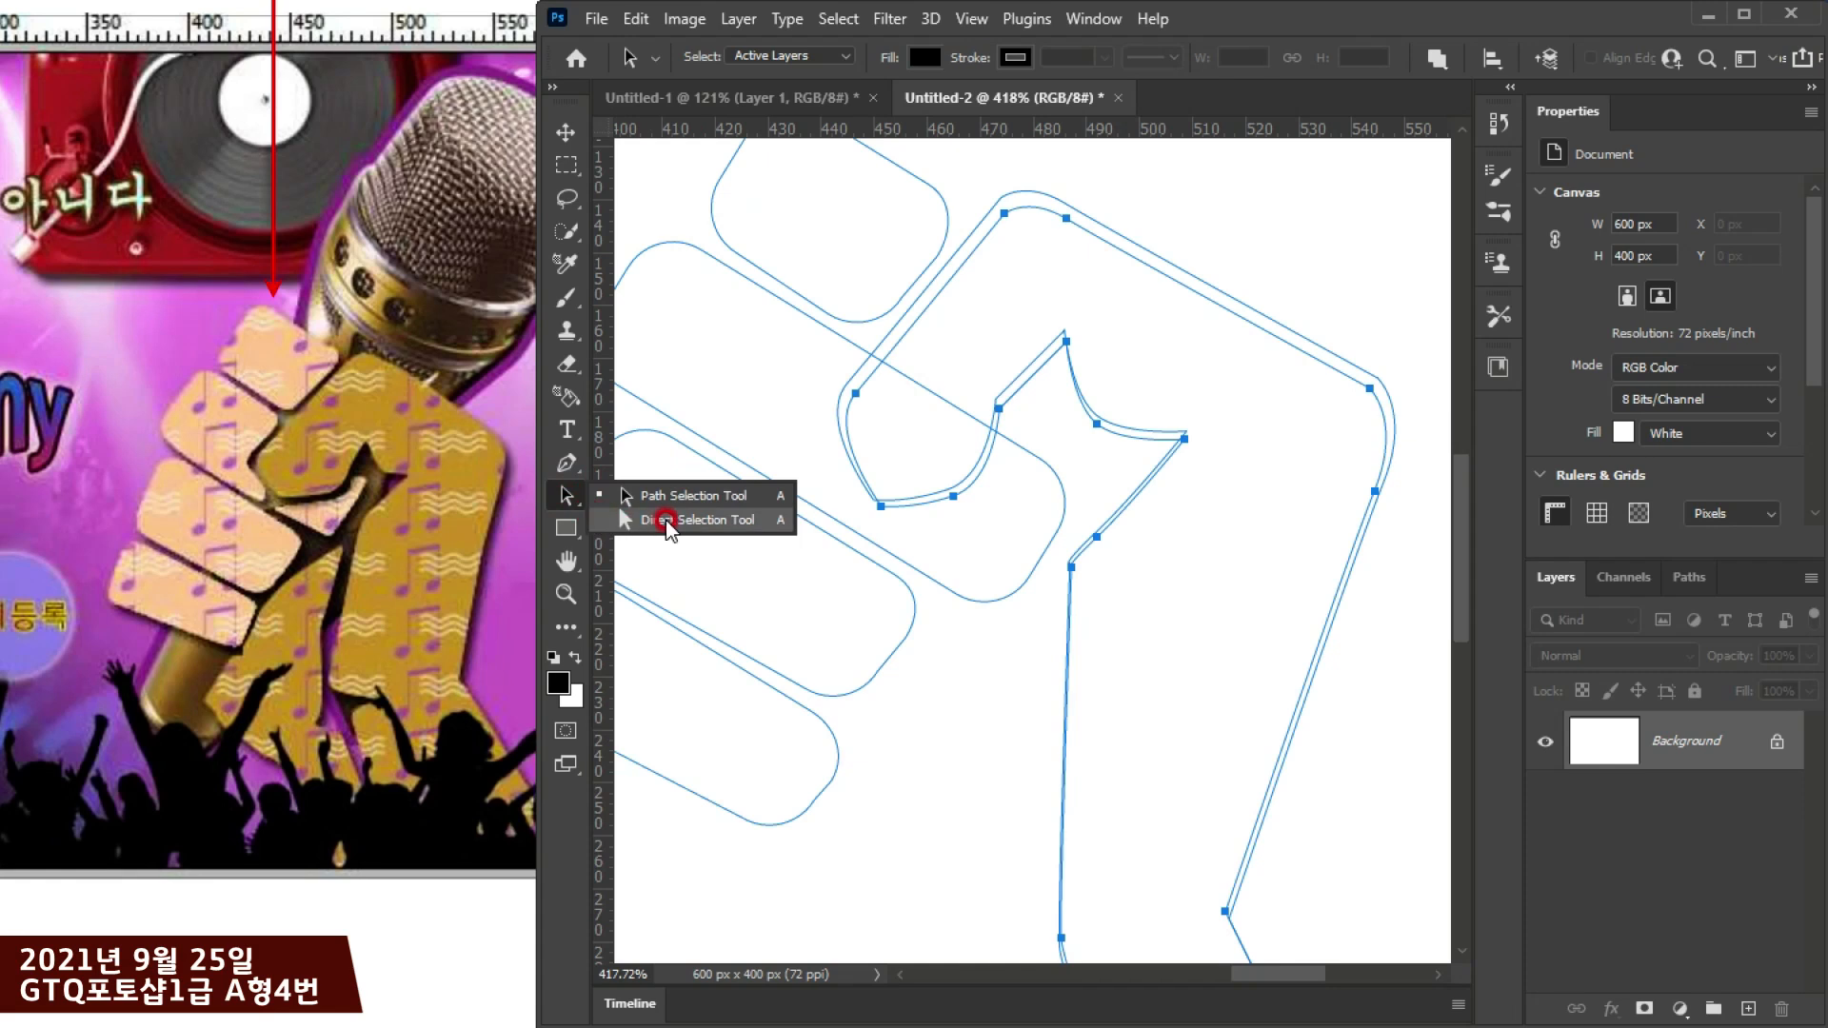
click(1028, 473)
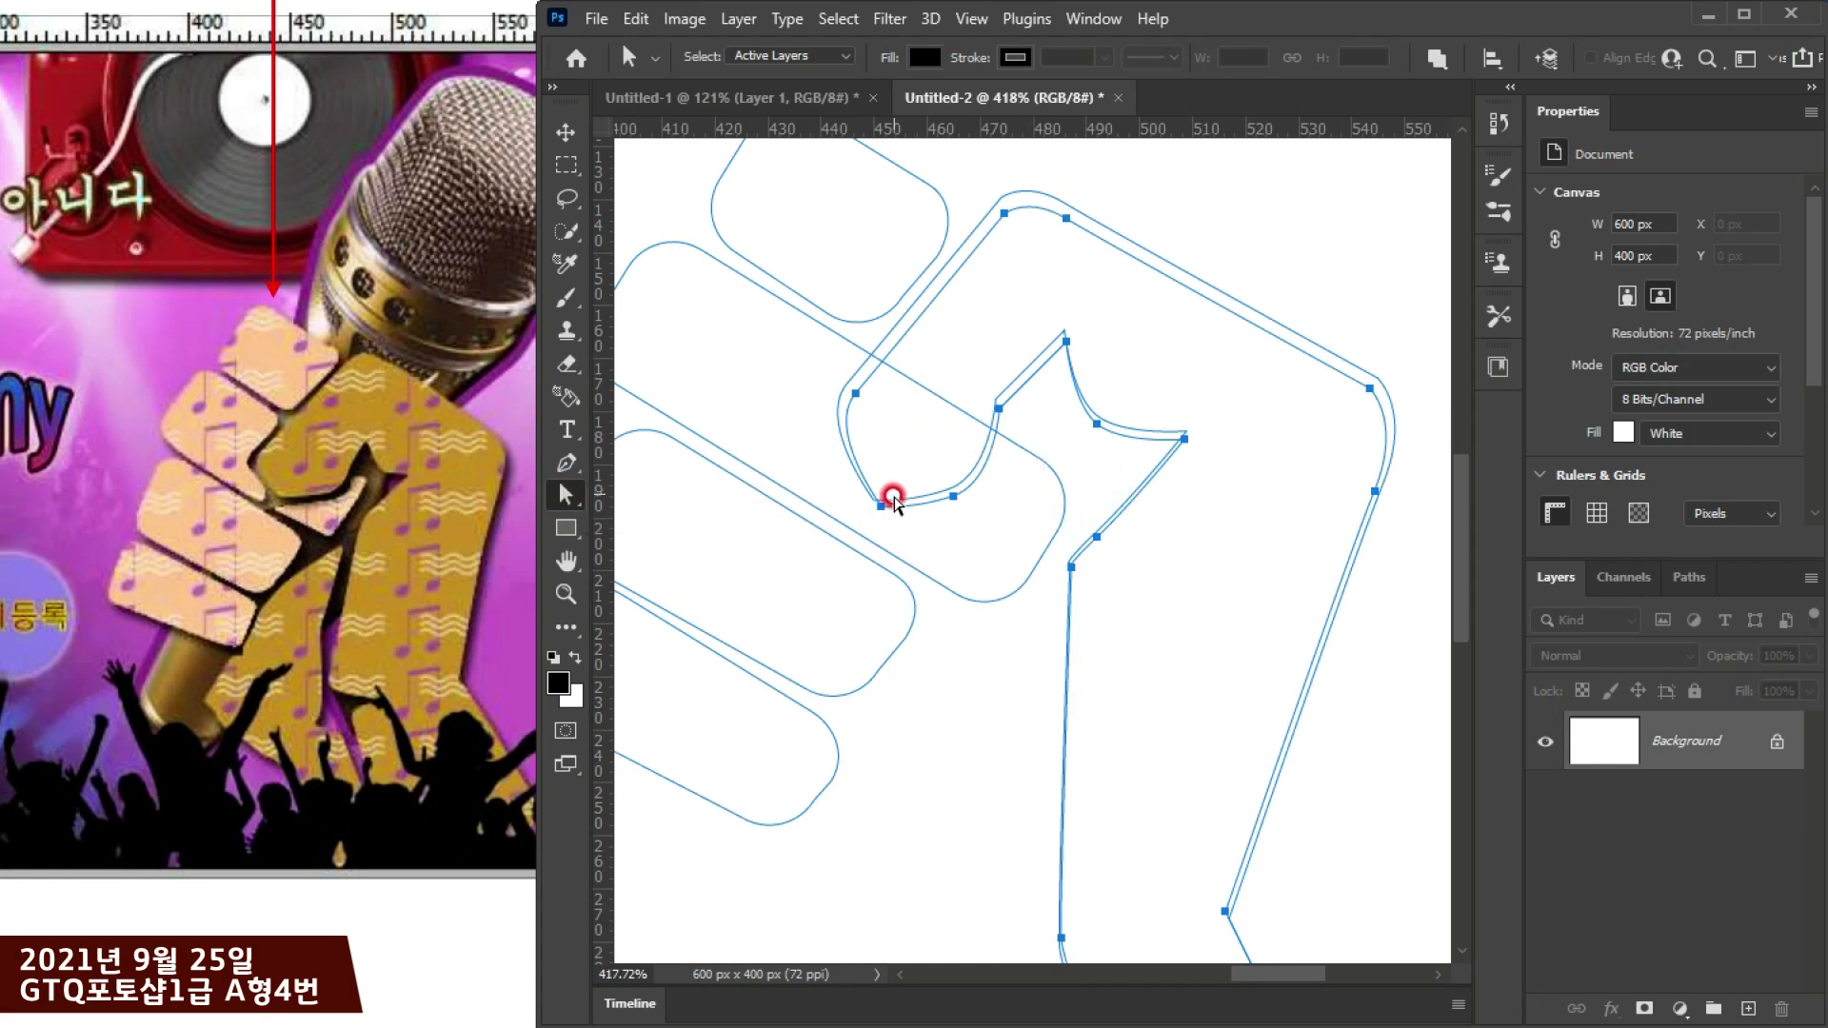
click(882, 504)
drag(882, 504, 941, 479)
click(998, 407)
drag(999, 407, 986, 396)
Step: Reposition the scaled copy's notch anchors so its peak, side point and lower bend are inset from the original outline
drag(1065, 341, 1065, 320)
click(1110, 424)
drag(1100, 428, 1207, 420)
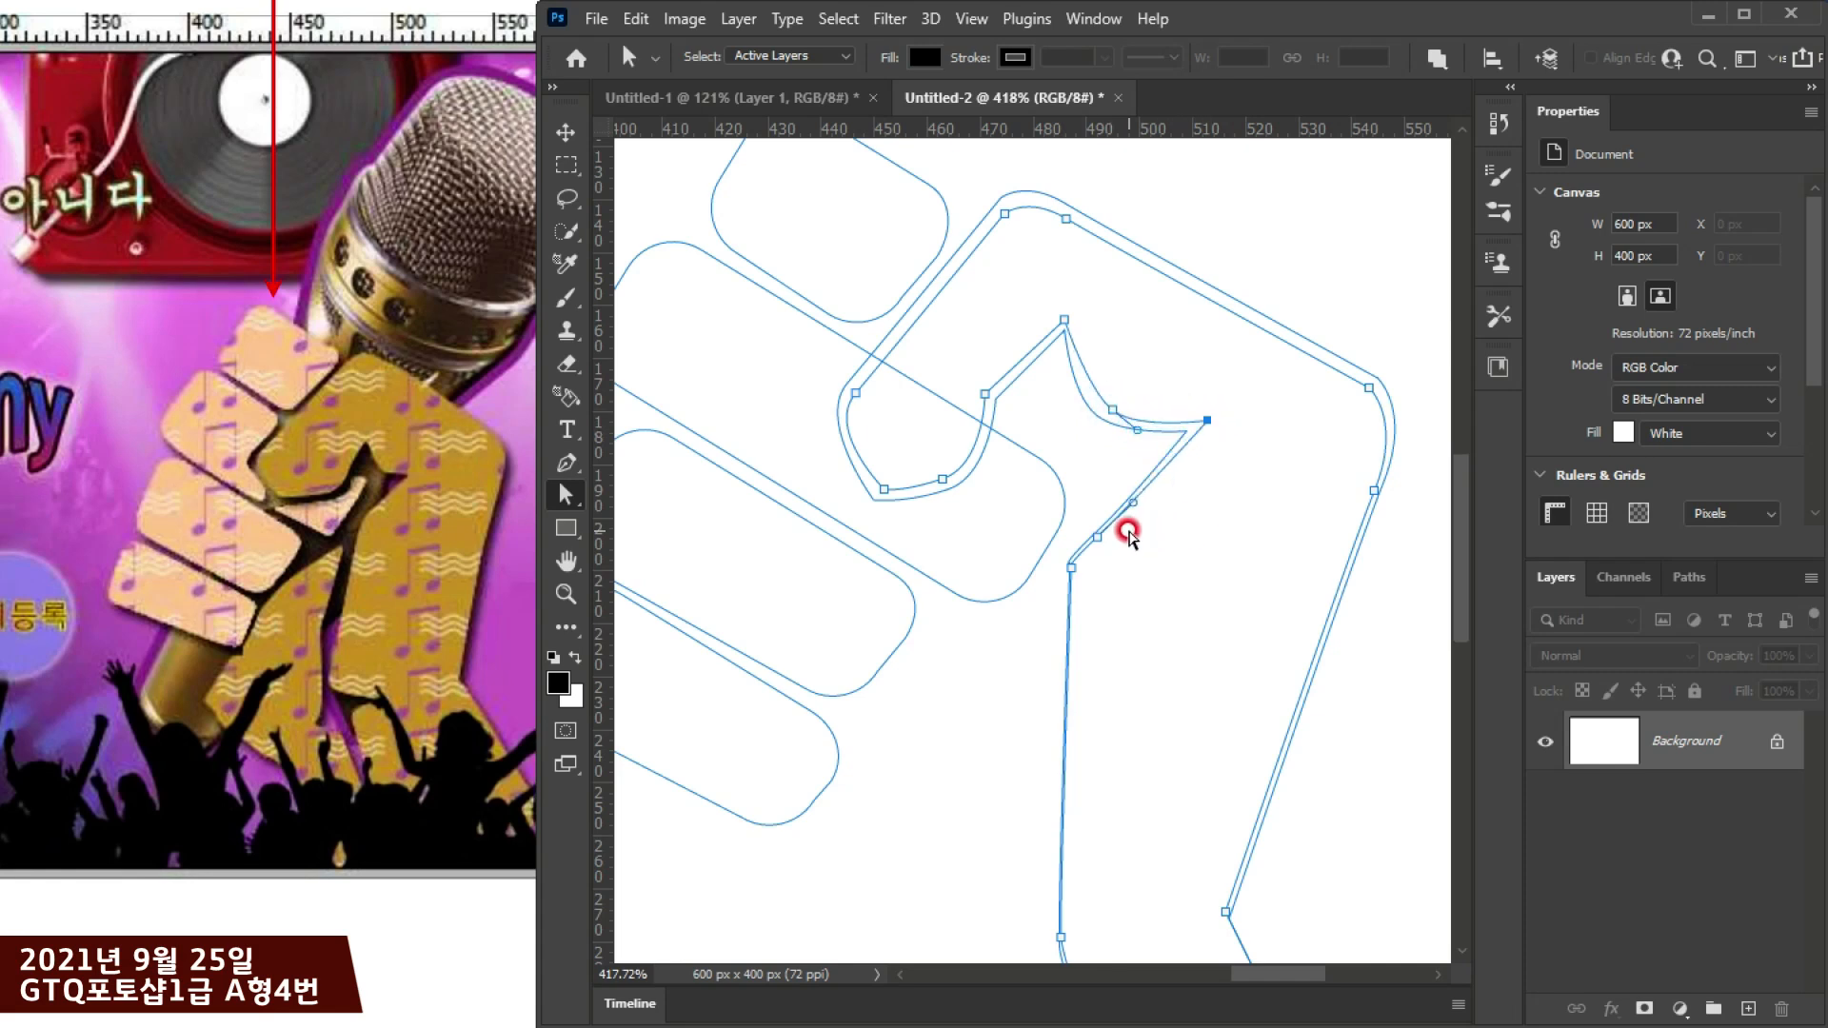
drag(1097, 536, 1081, 572)
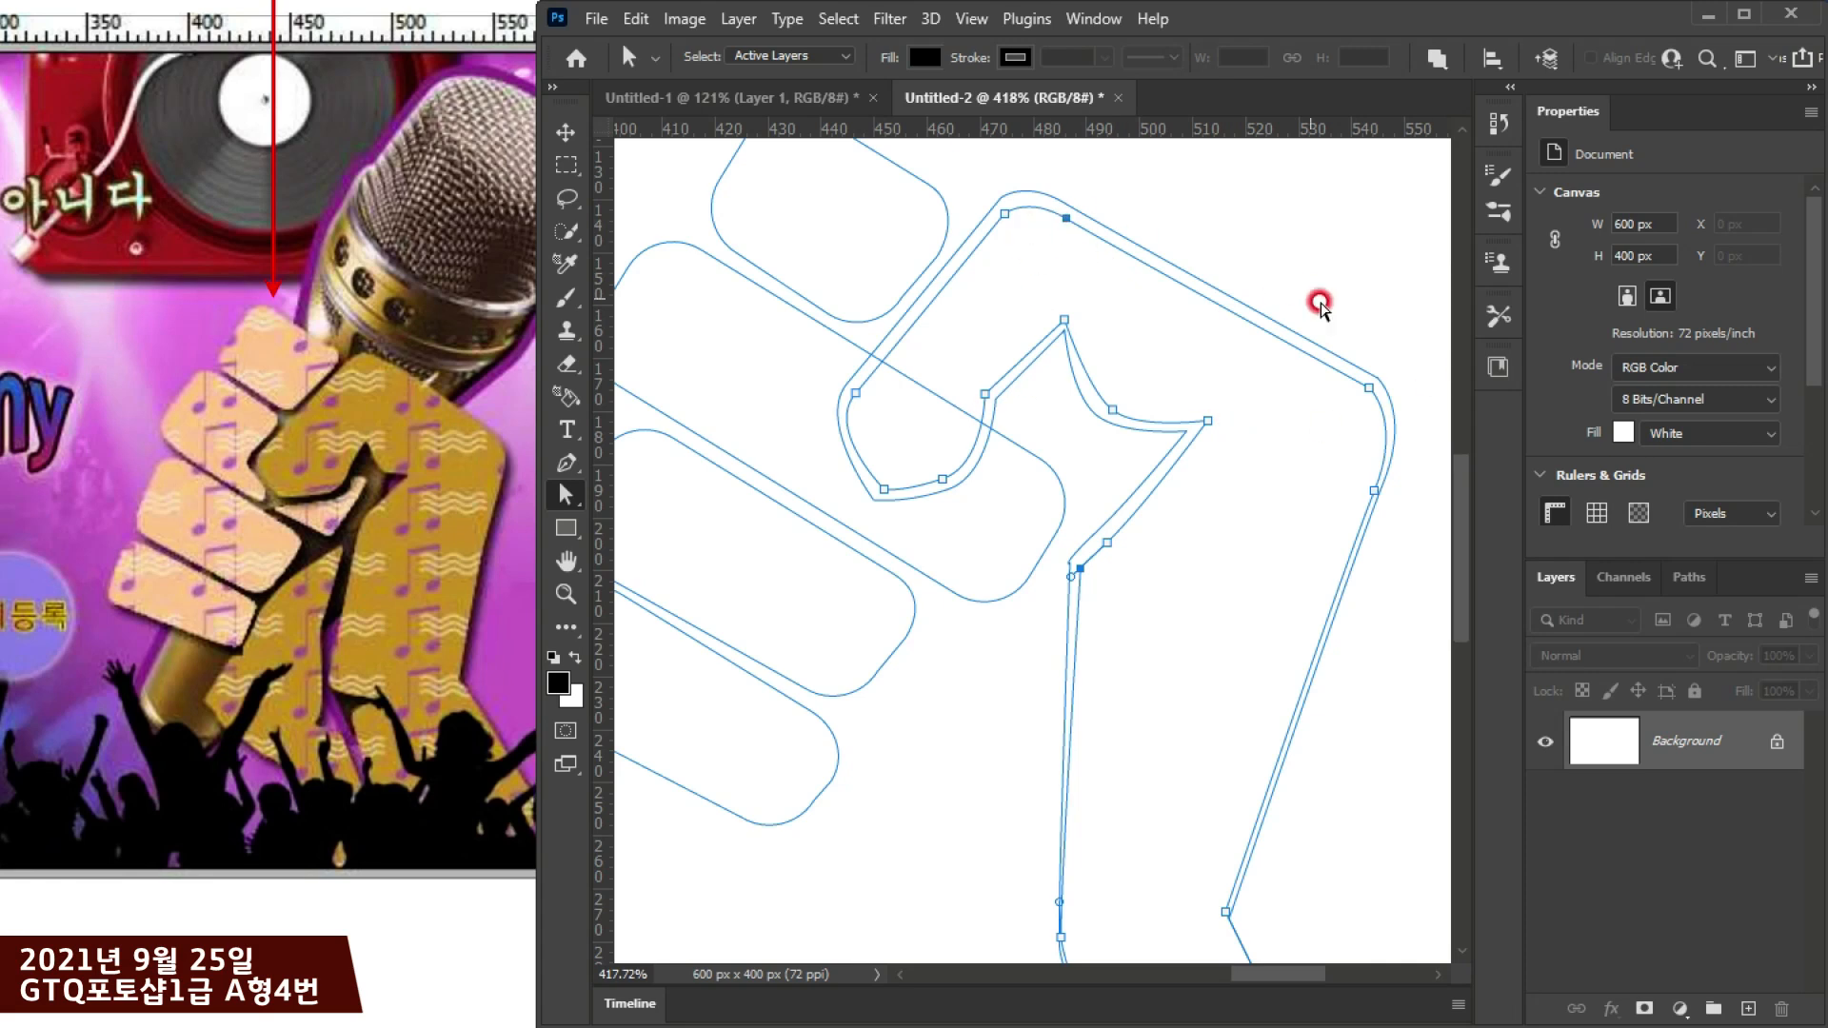
Step: Shift the scaled copy's anchors at the thumb's outer side and the upper knuckle slightly outward, closer to the original outline
click(866, 392)
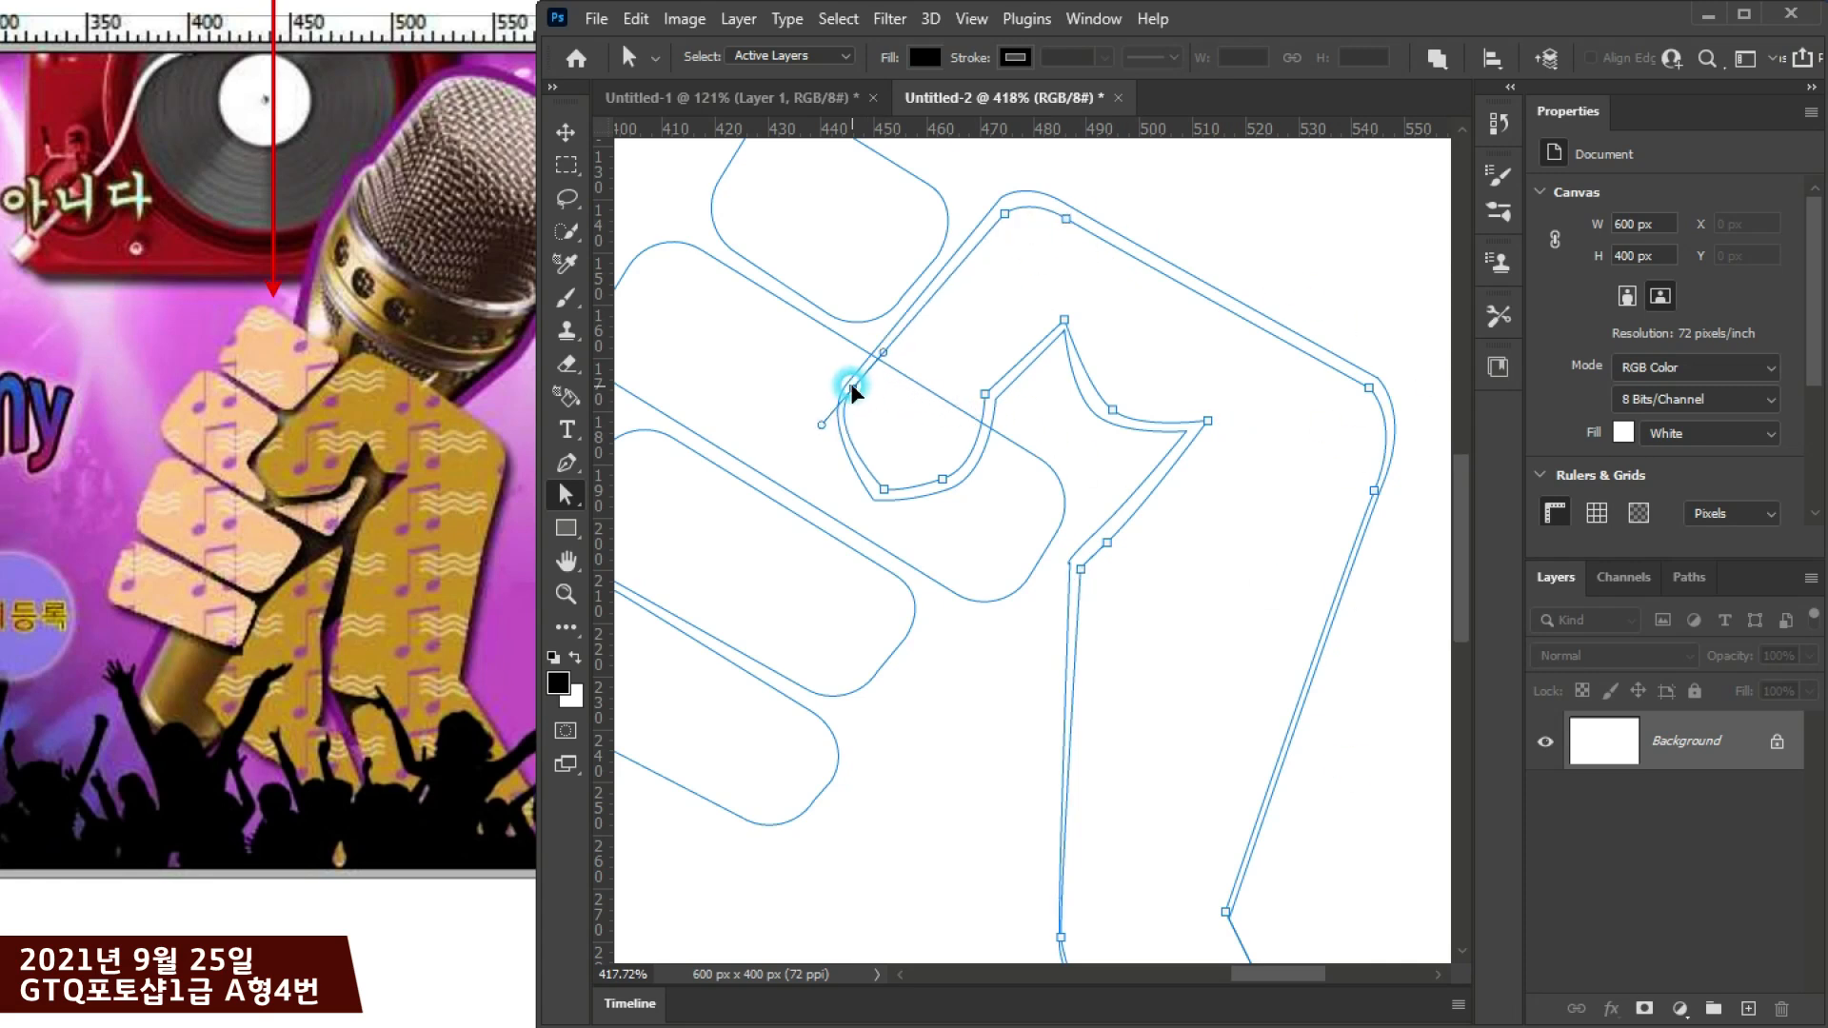
click(1005, 214)
click(1065, 220)
drag(1065, 218, 1065, 209)
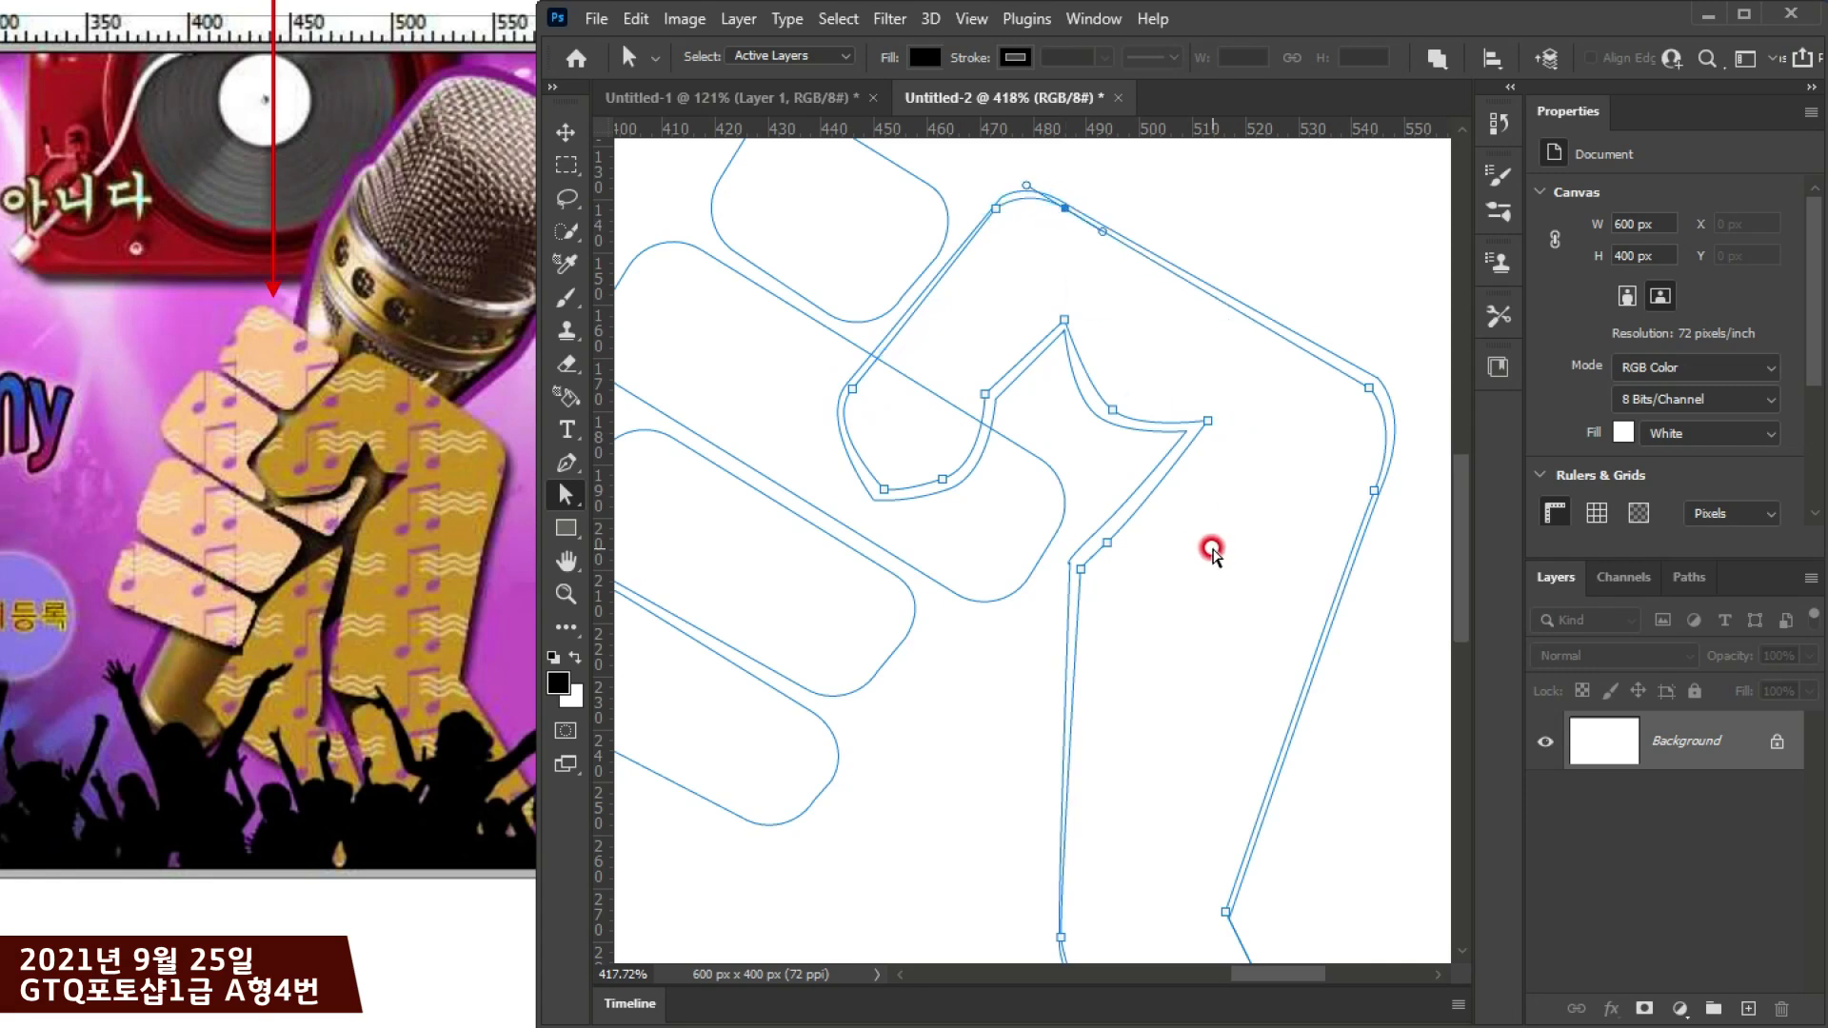
scroll(1212, 546, down, 3)
drag(1163, 600, 1128, 535)
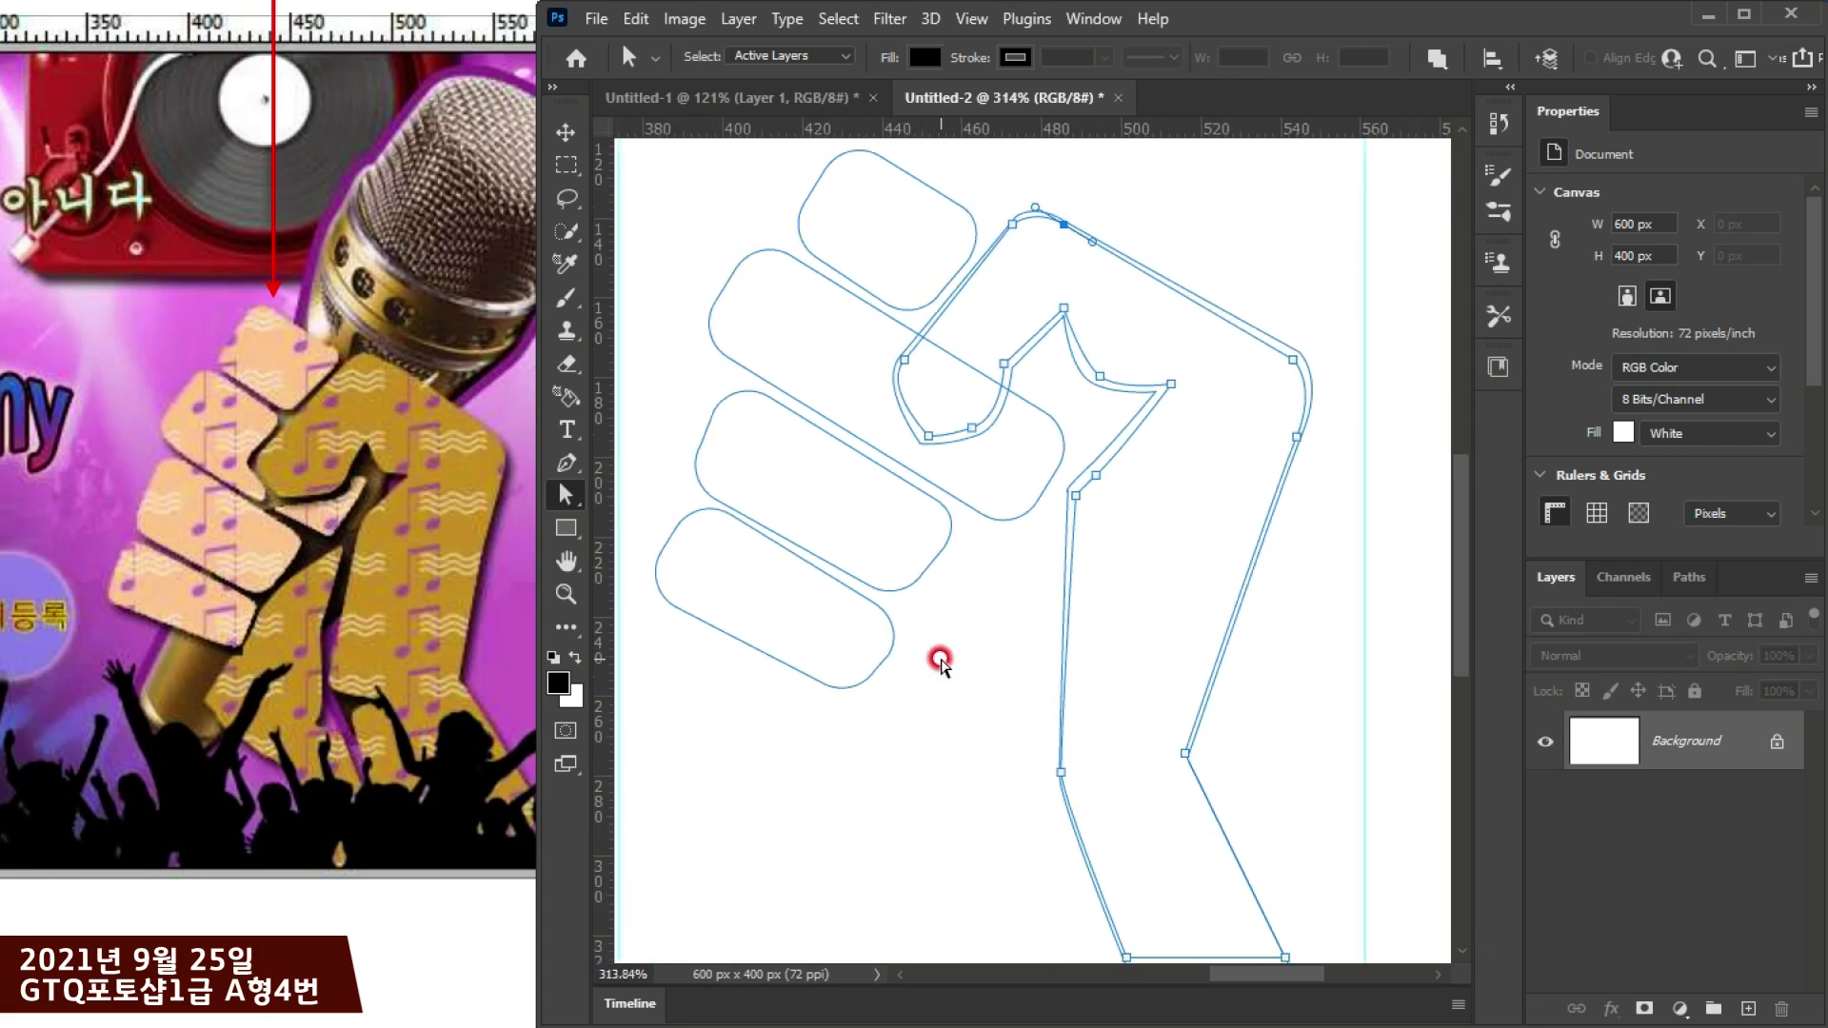
Step: Select the original outer hand outline and set its path operation to Subtract Front Shape
click(563, 502)
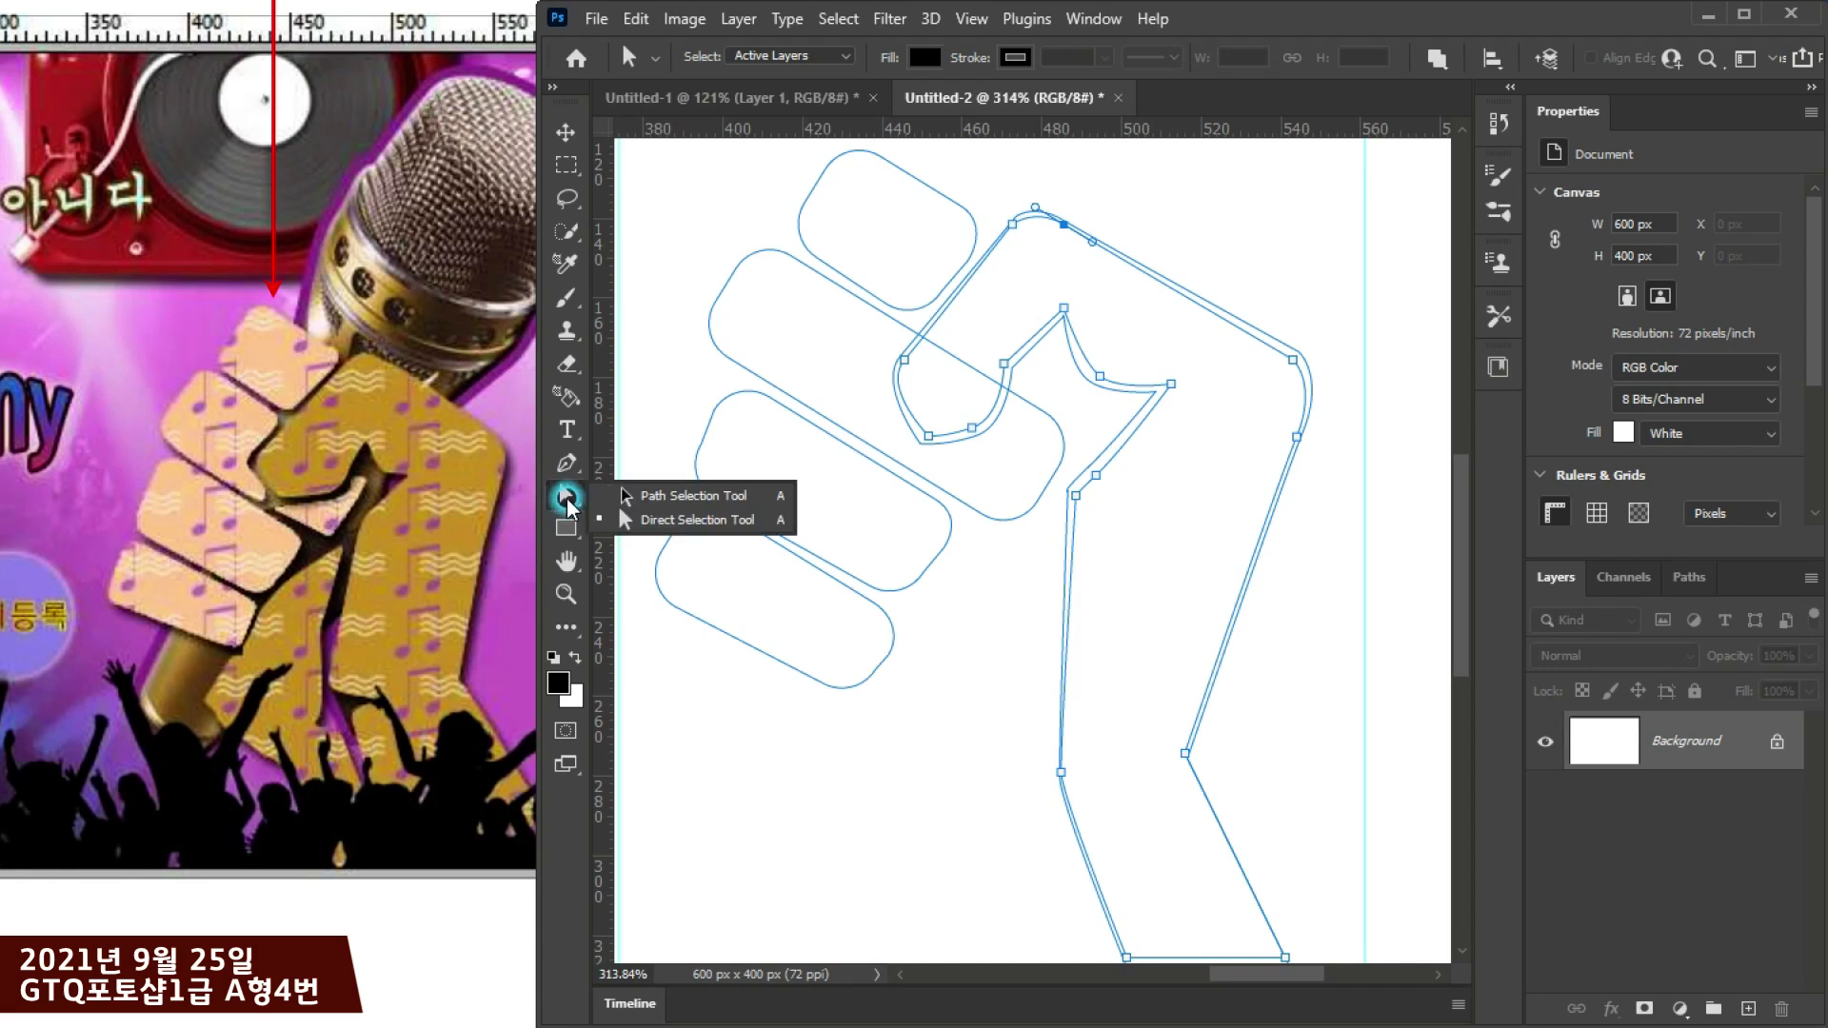
click(621, 494)
click(1284, 253)
click(1293, 355)
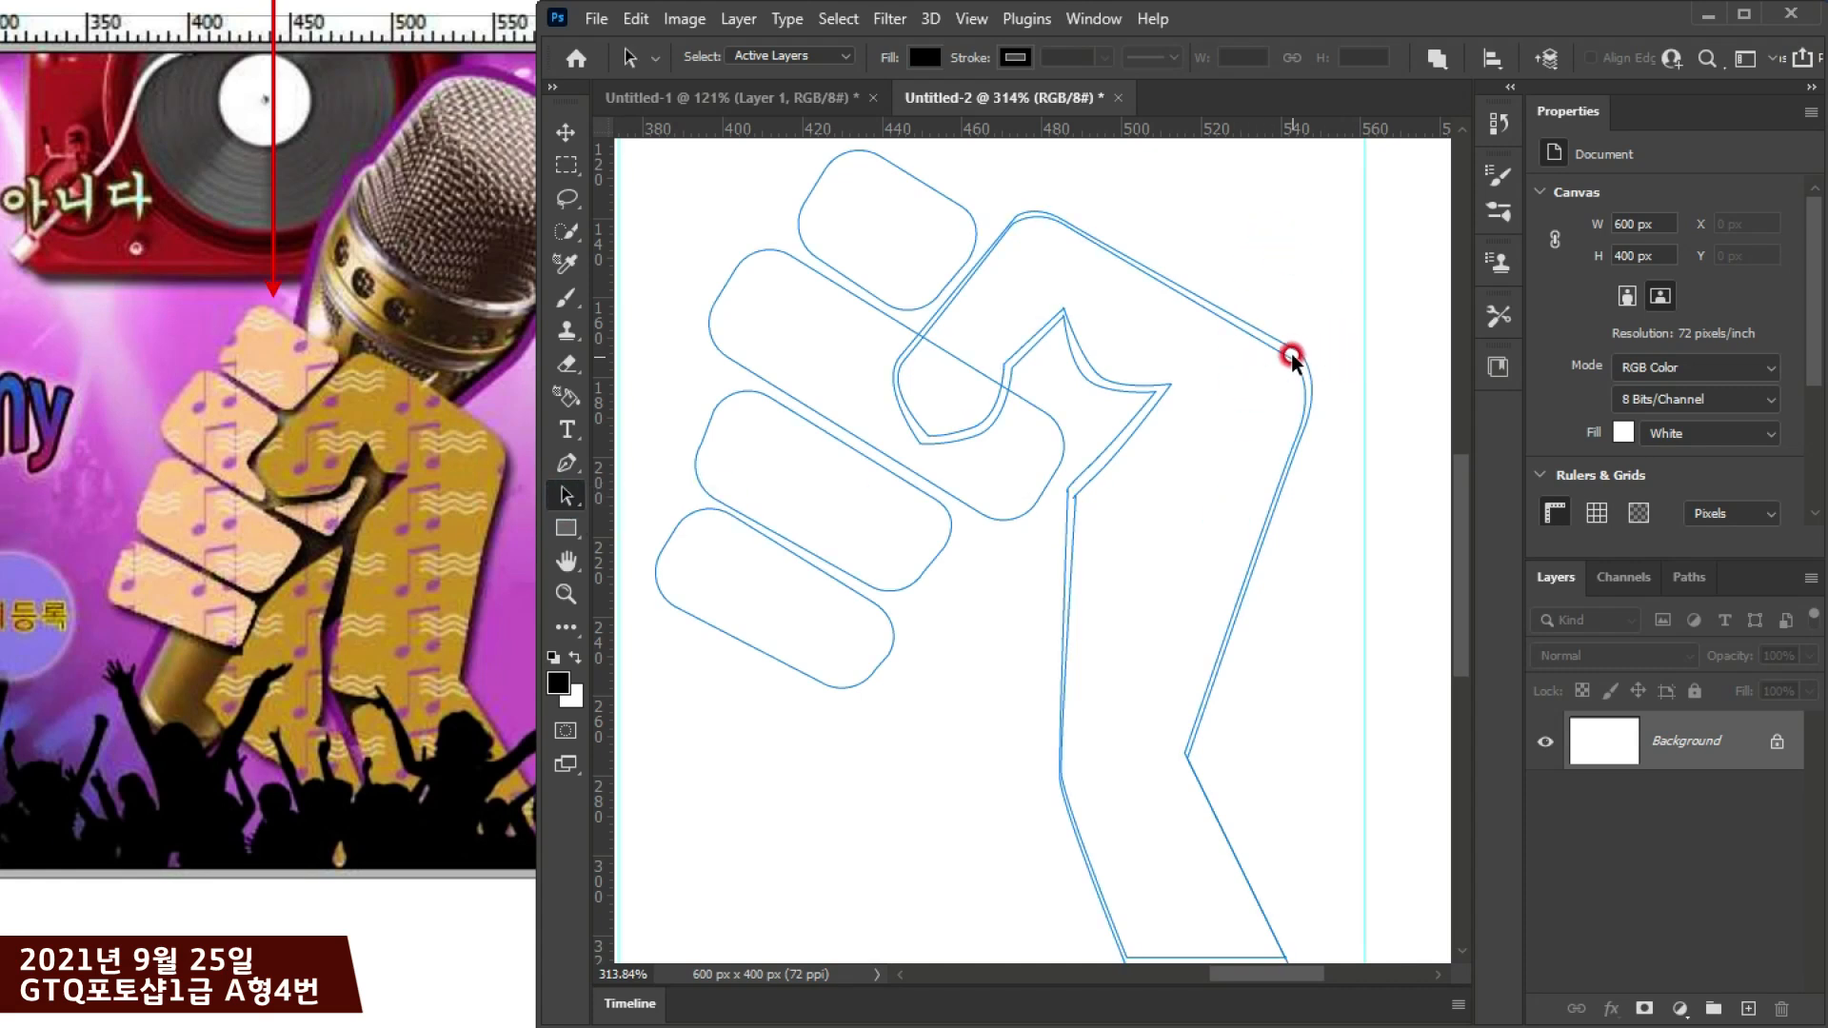
click(1435, 58)
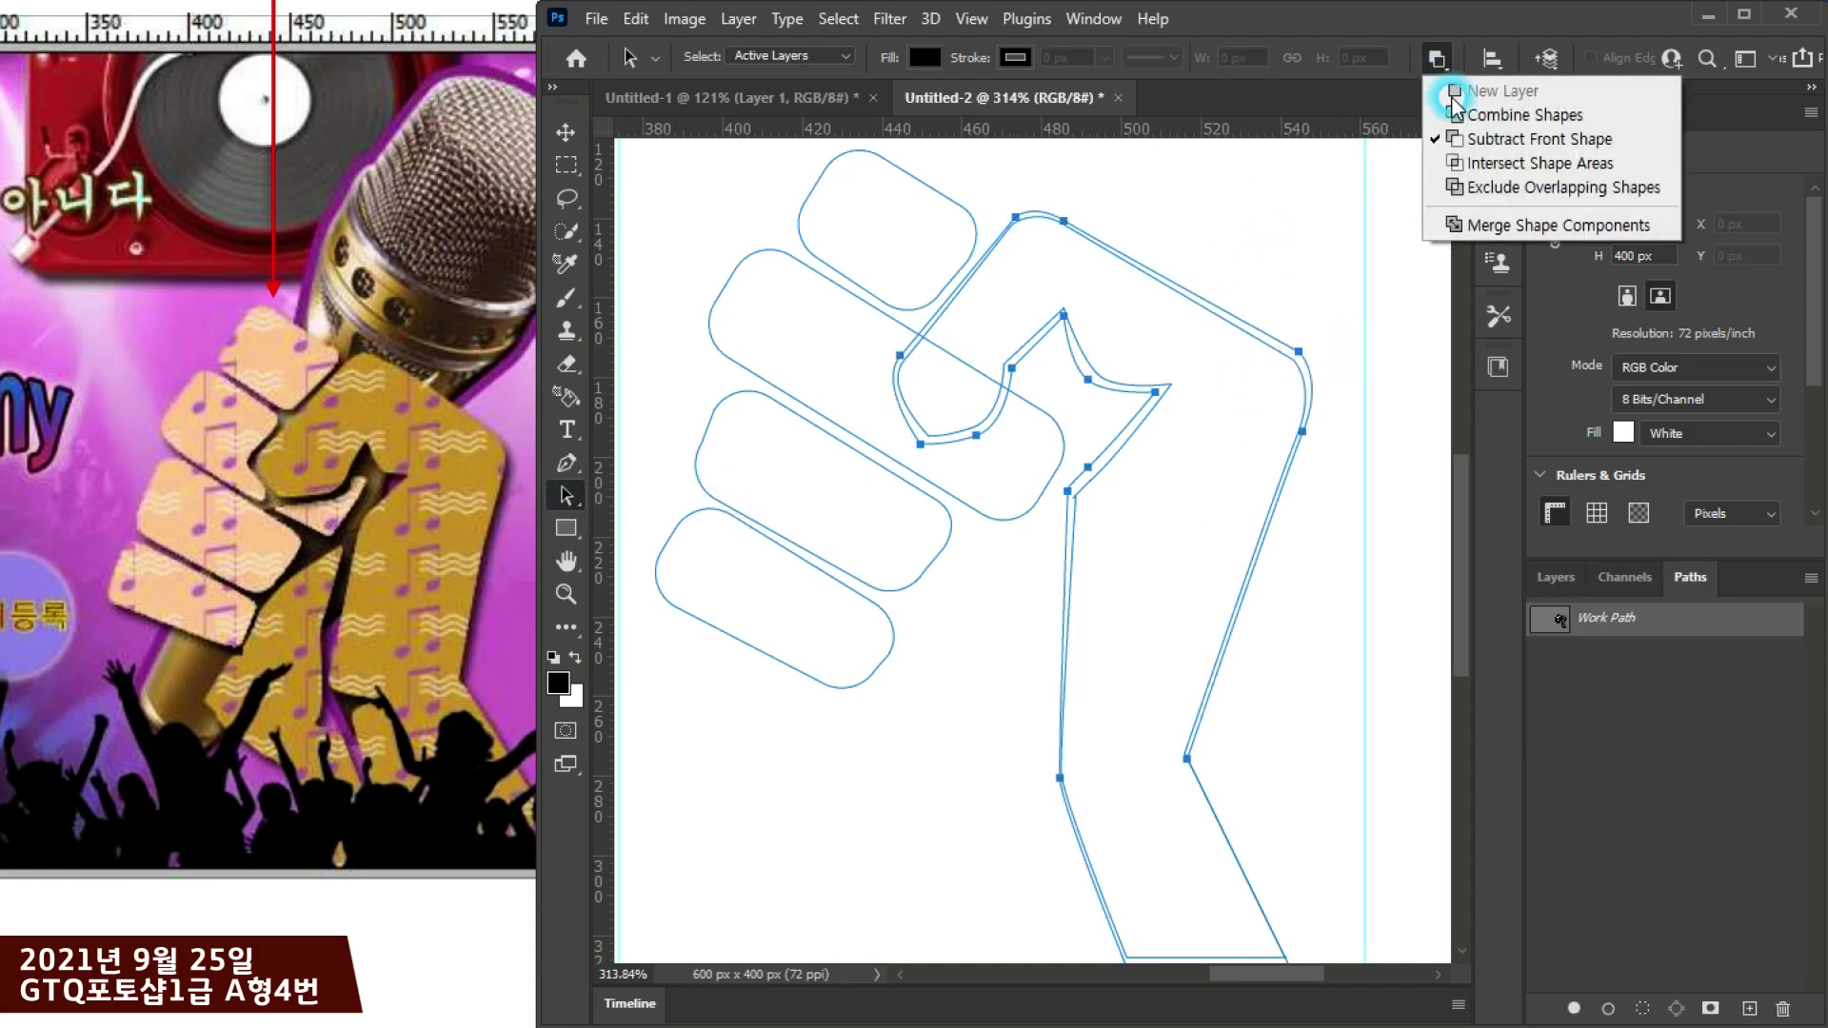
click(1466, 138)
Step: Set the inset hand copy's path operation to Combine Shapes and bring it to the front of the path arrangement
click(1237, 336)
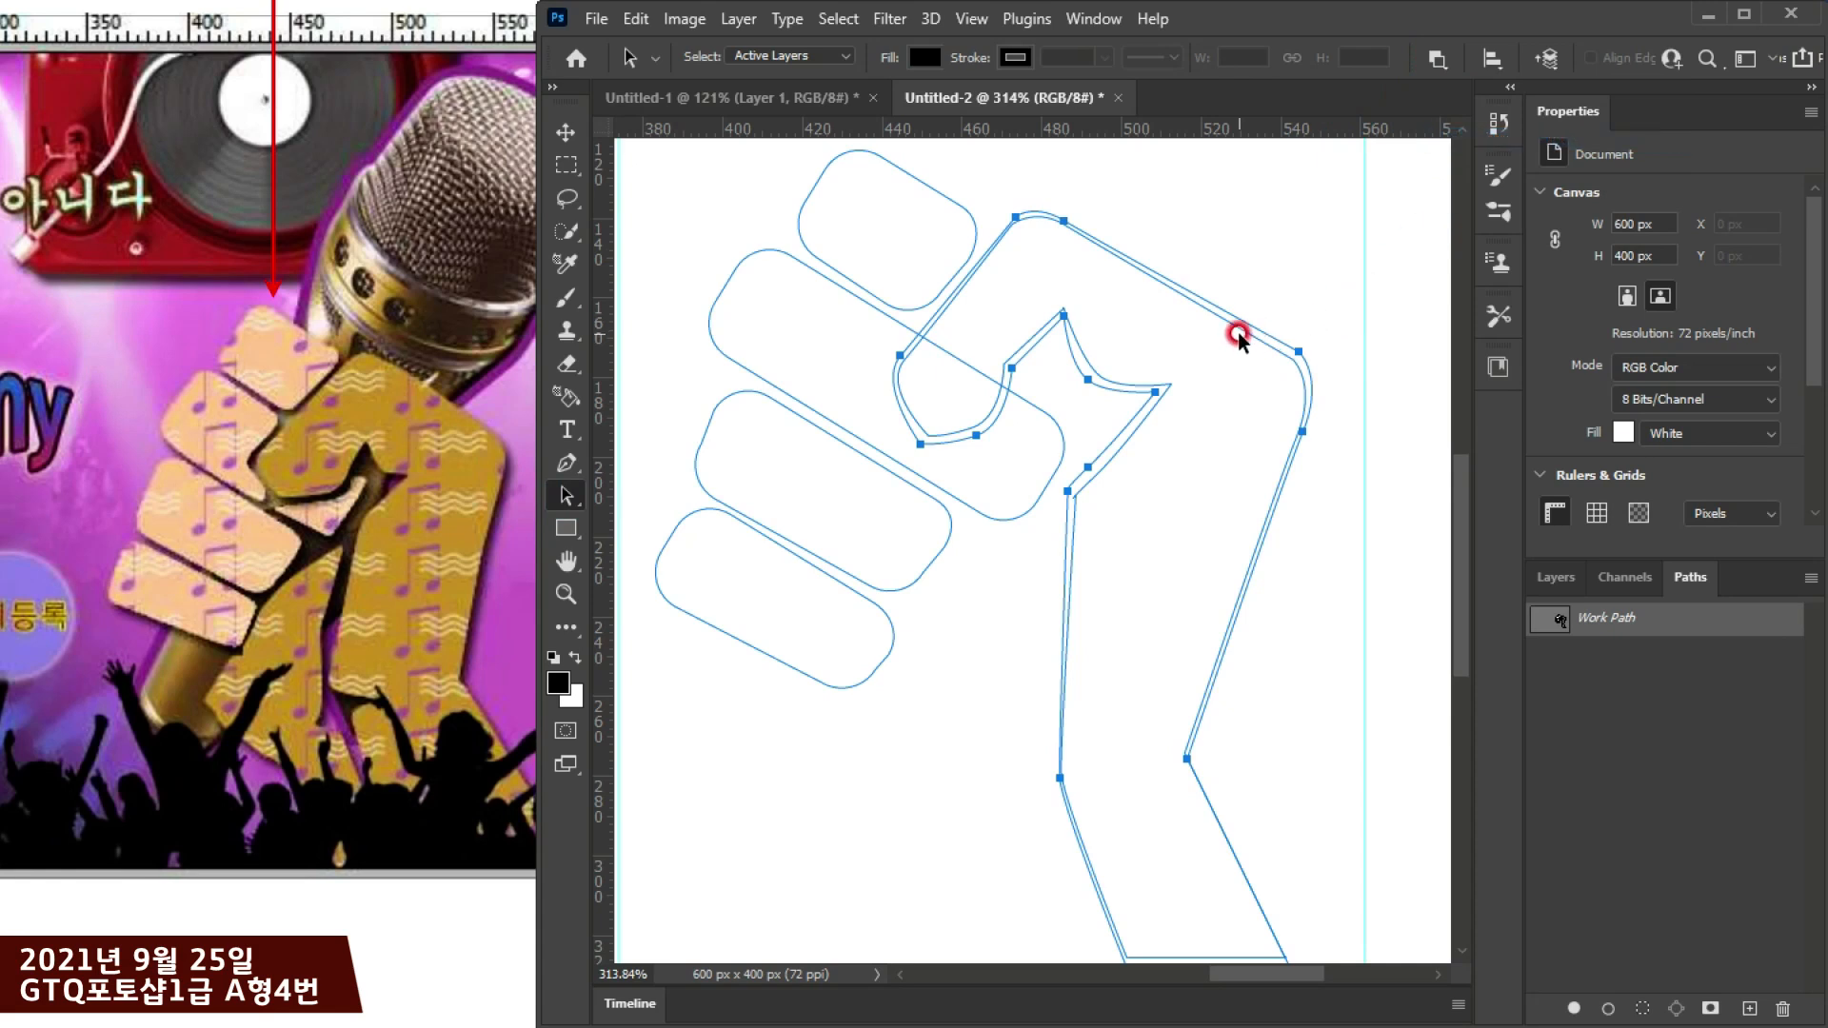
click(1435, 58)
click(1459, 114)
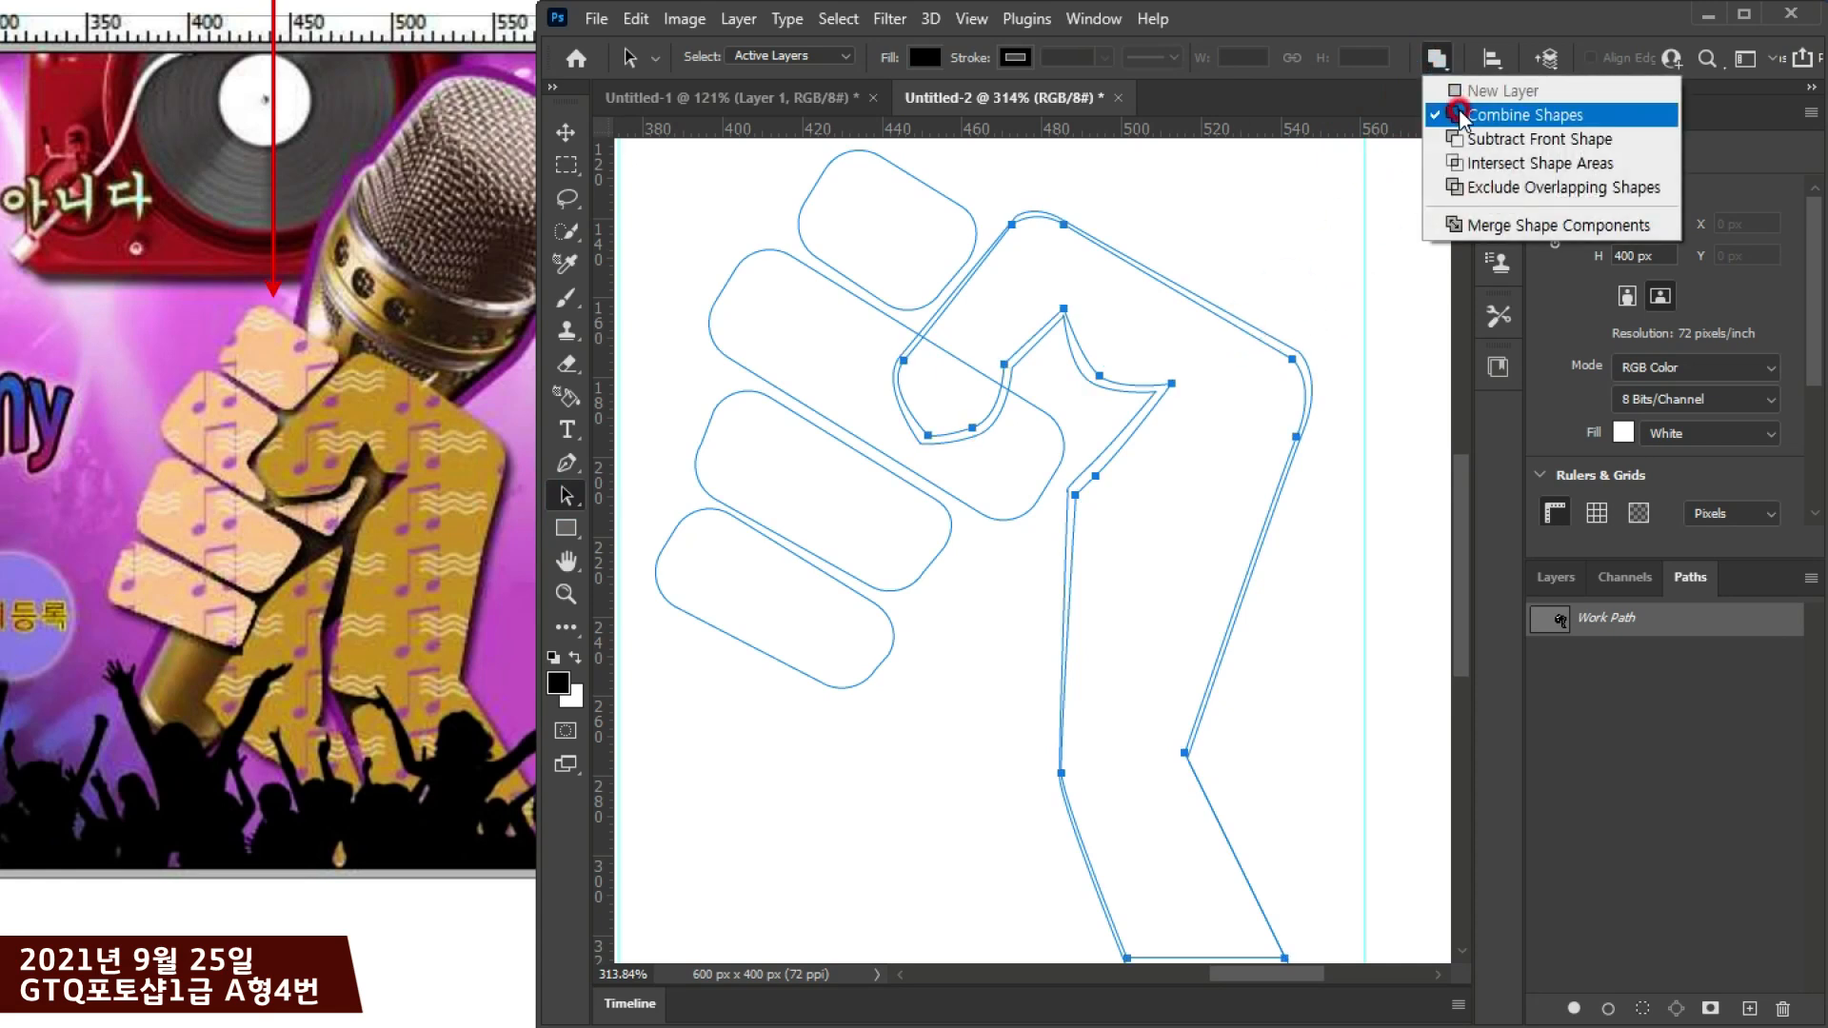
click(1207, 332)
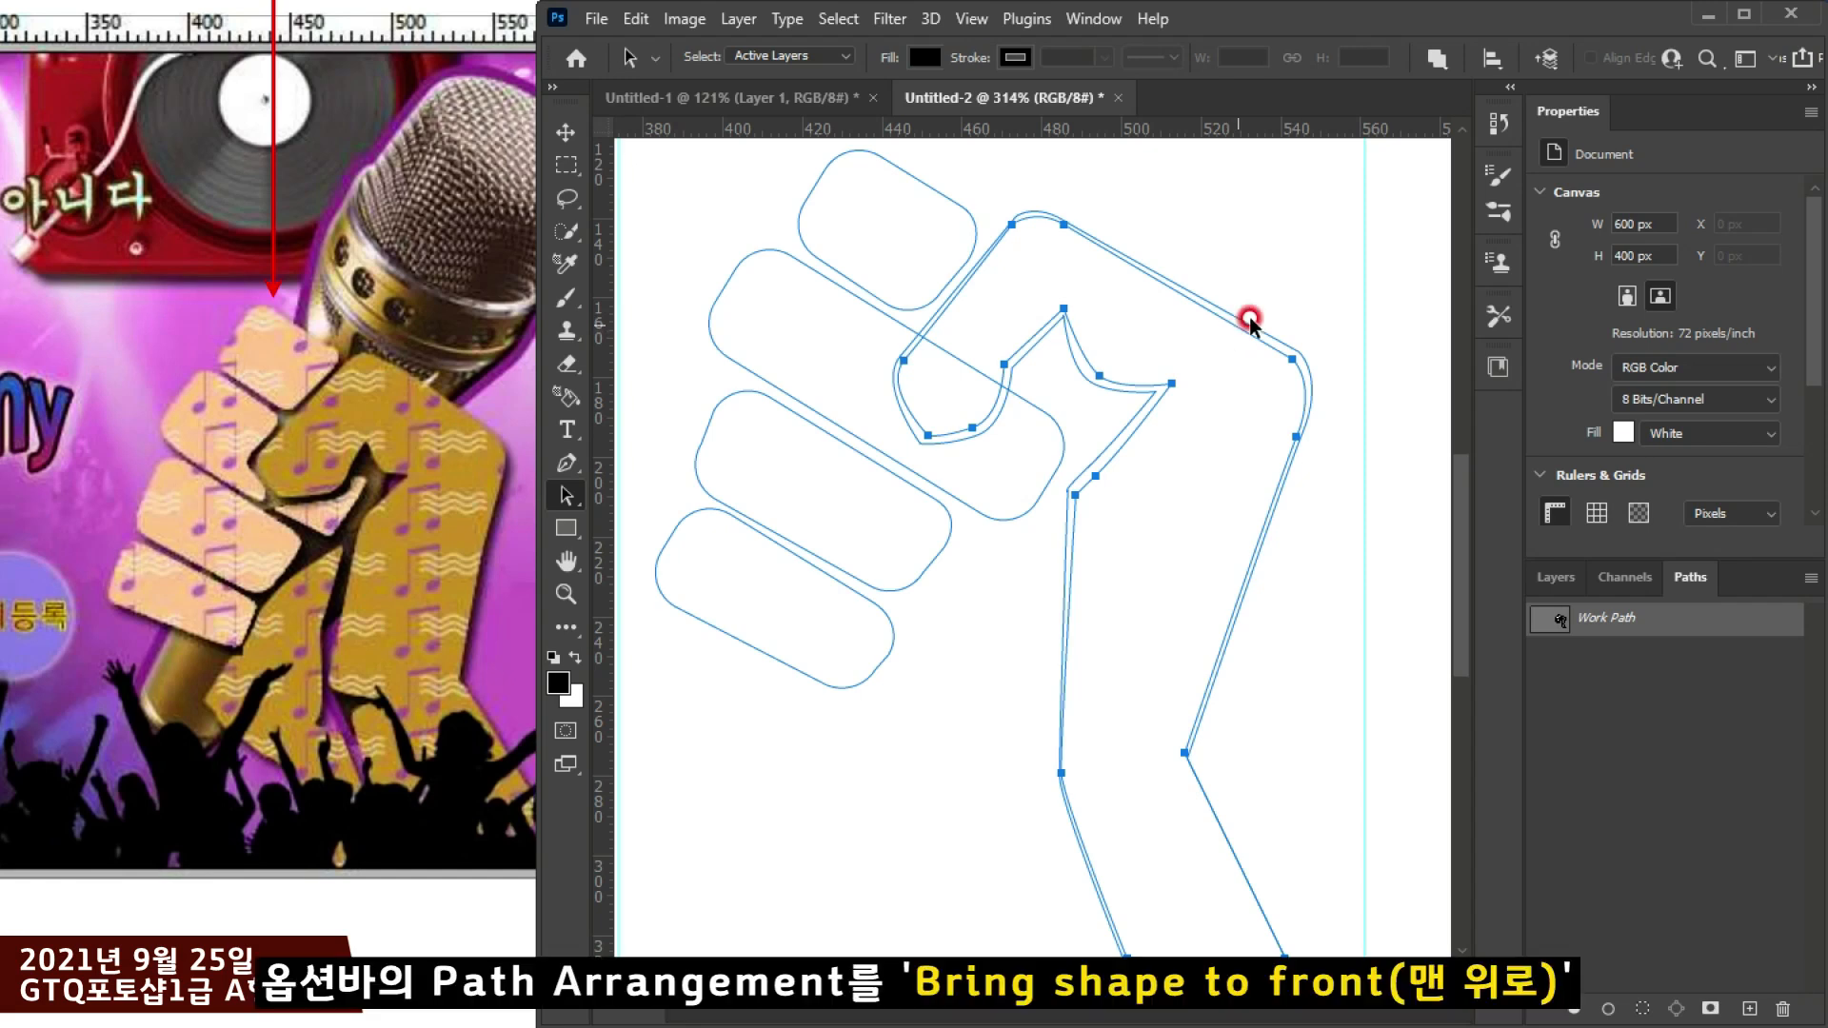
click(1546, 58)
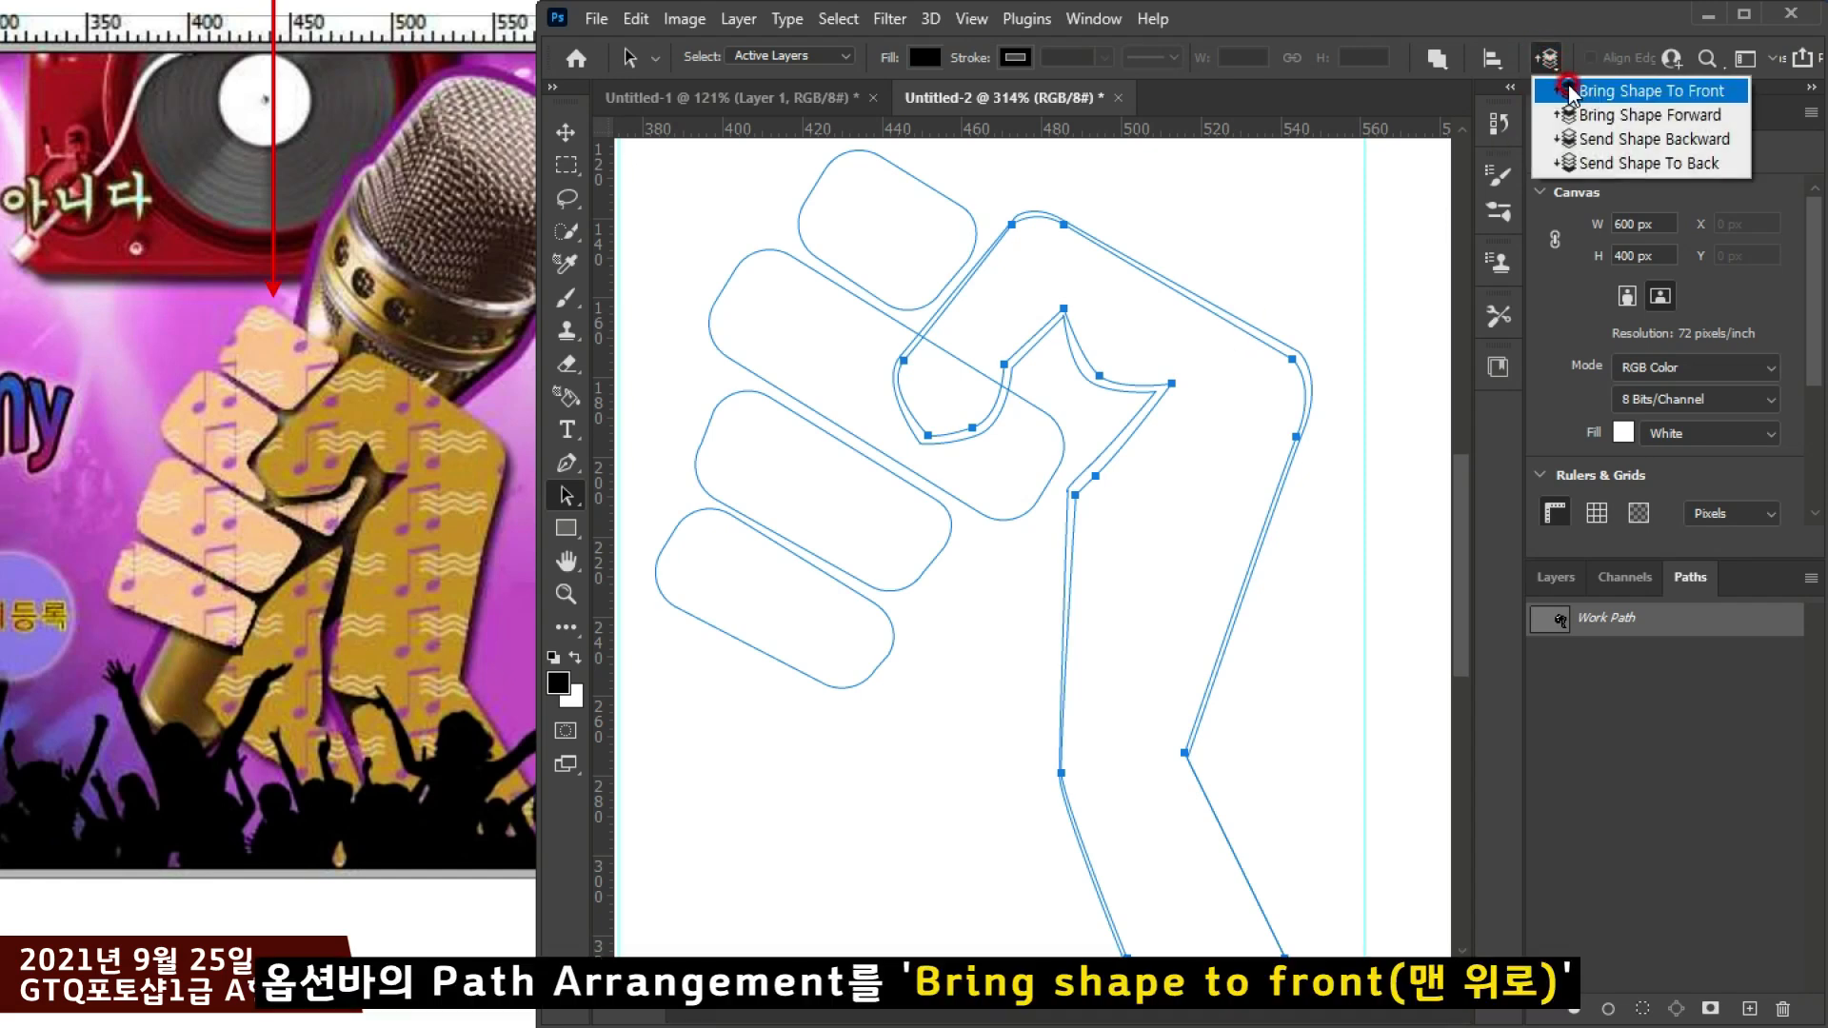
click(1568, 91)
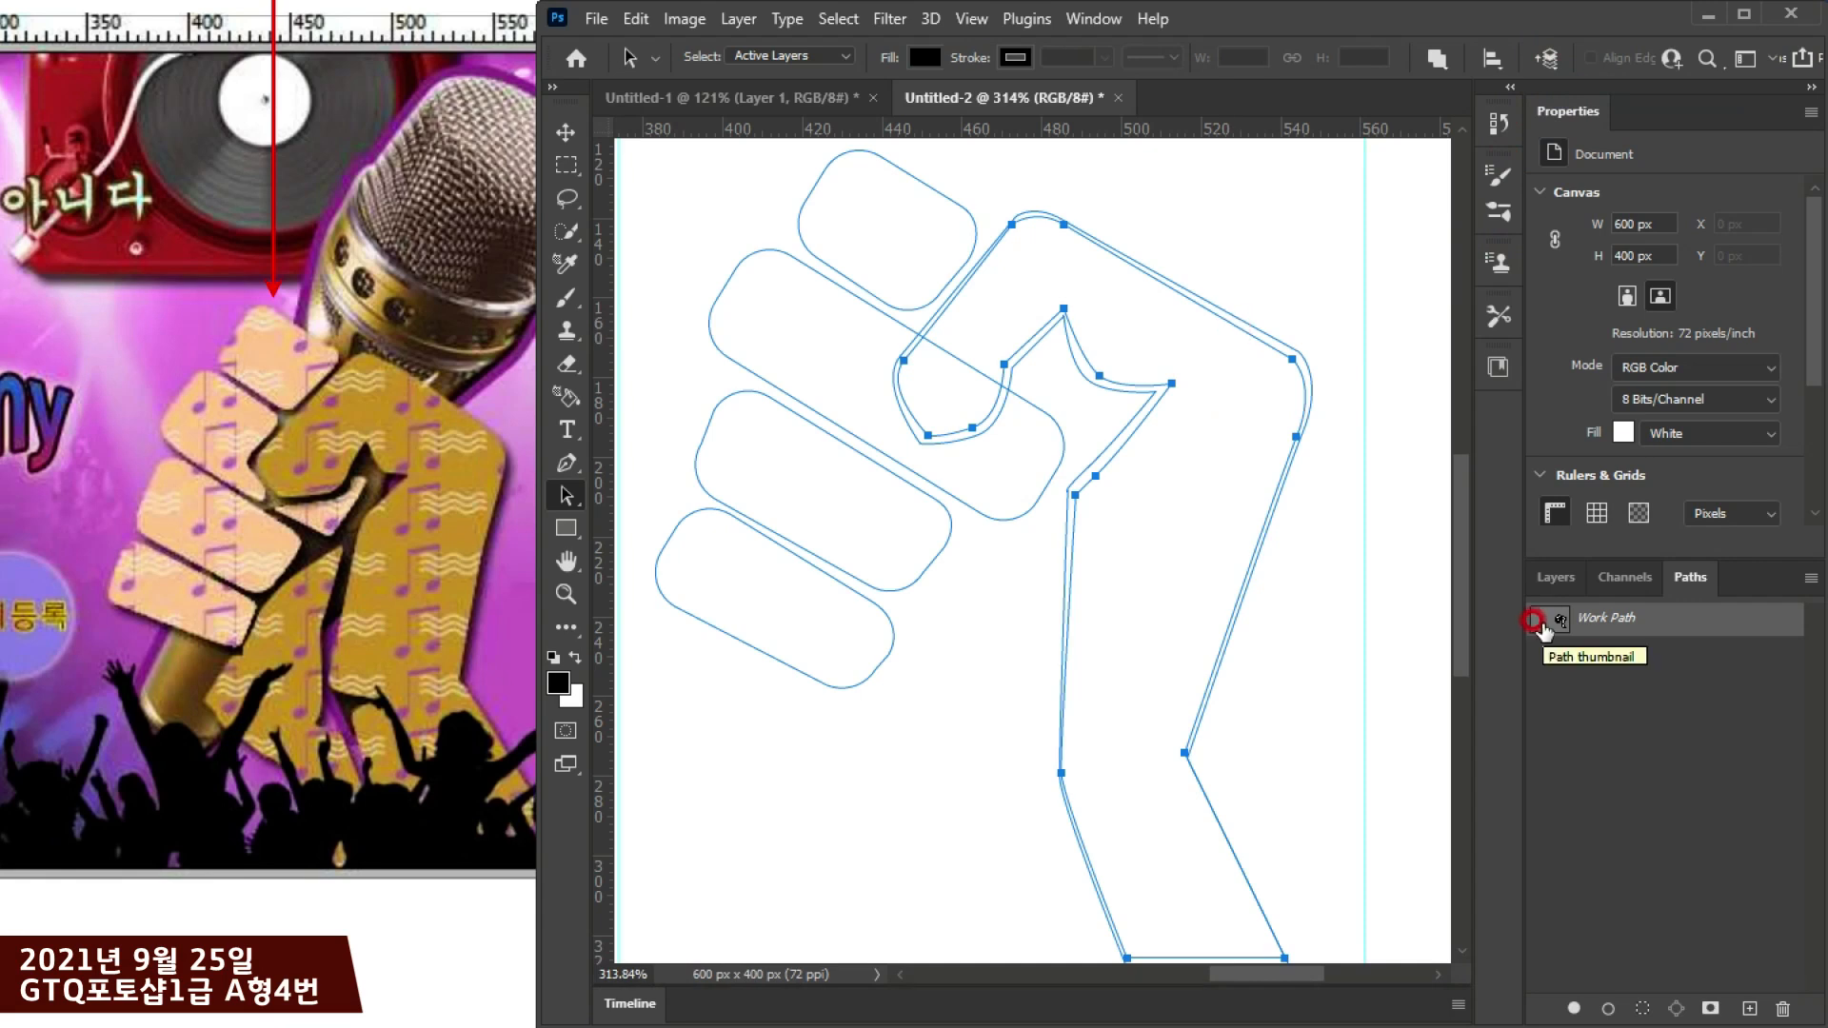
Step: Load the work path as a selection to check the gap around the thumb, and return to the path without the selection
ctrl+click(1543, 628)
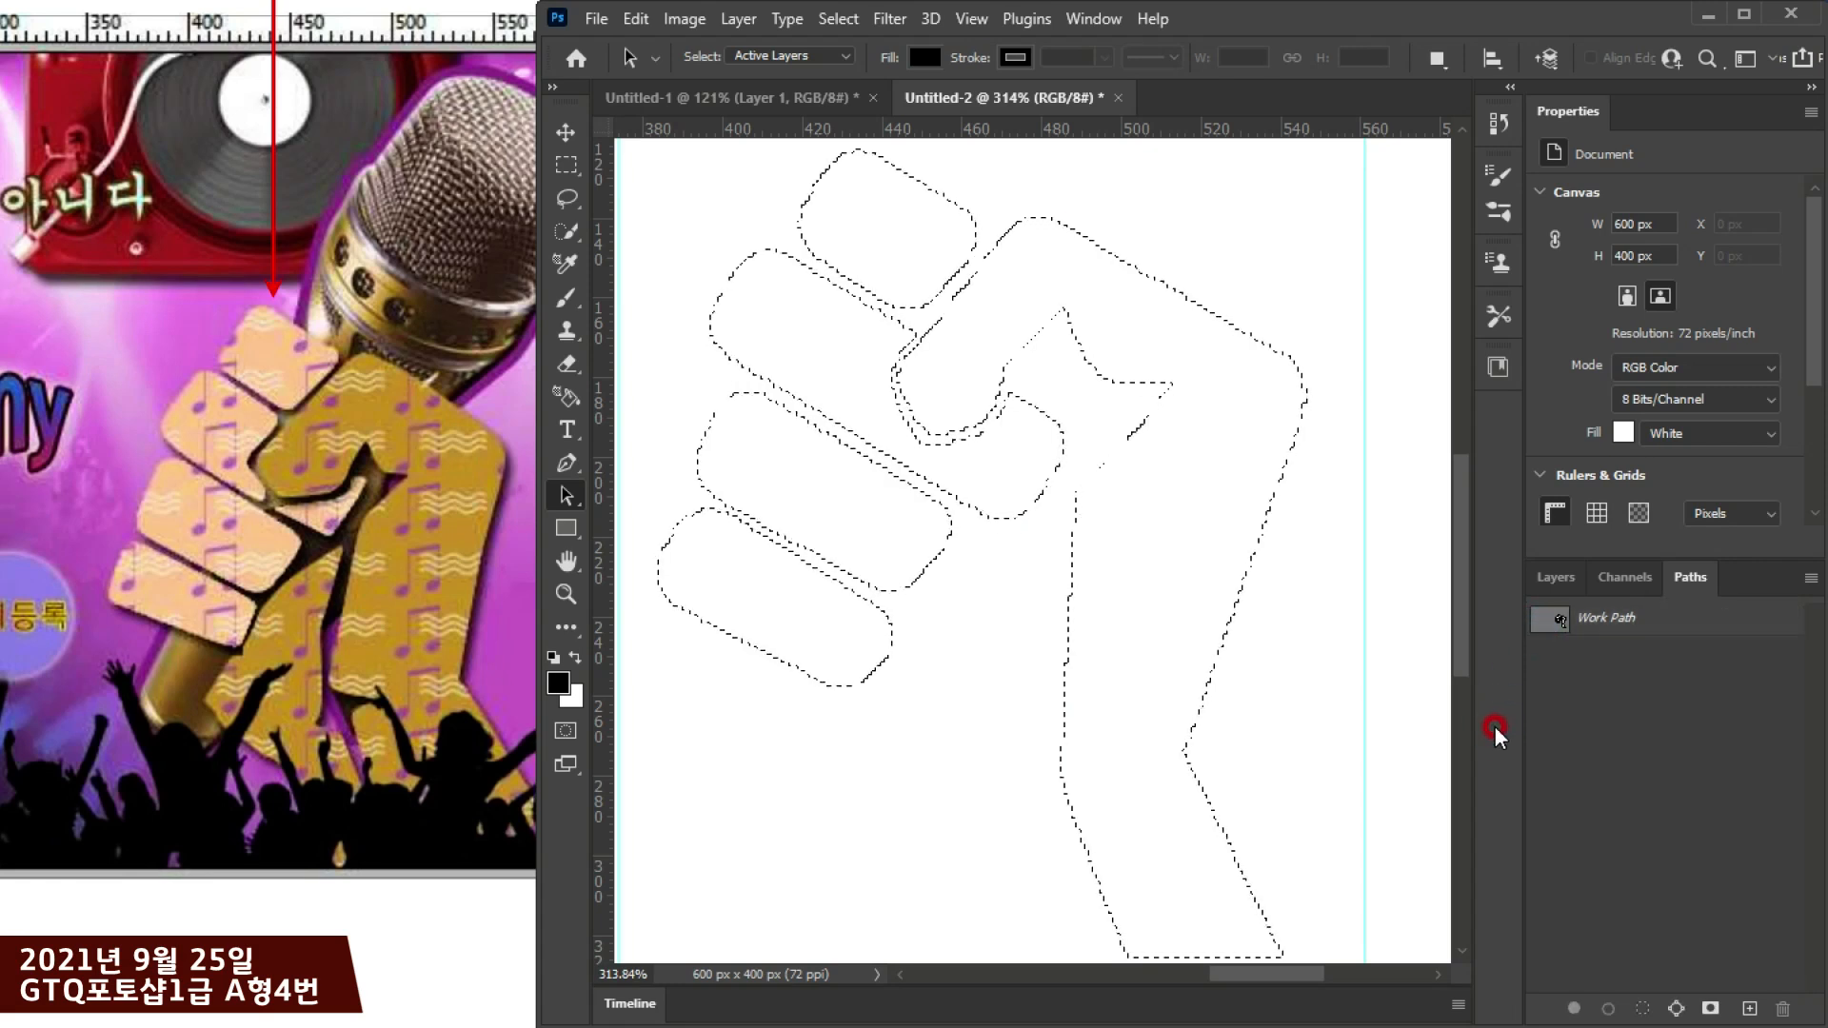
click(1557, 620)
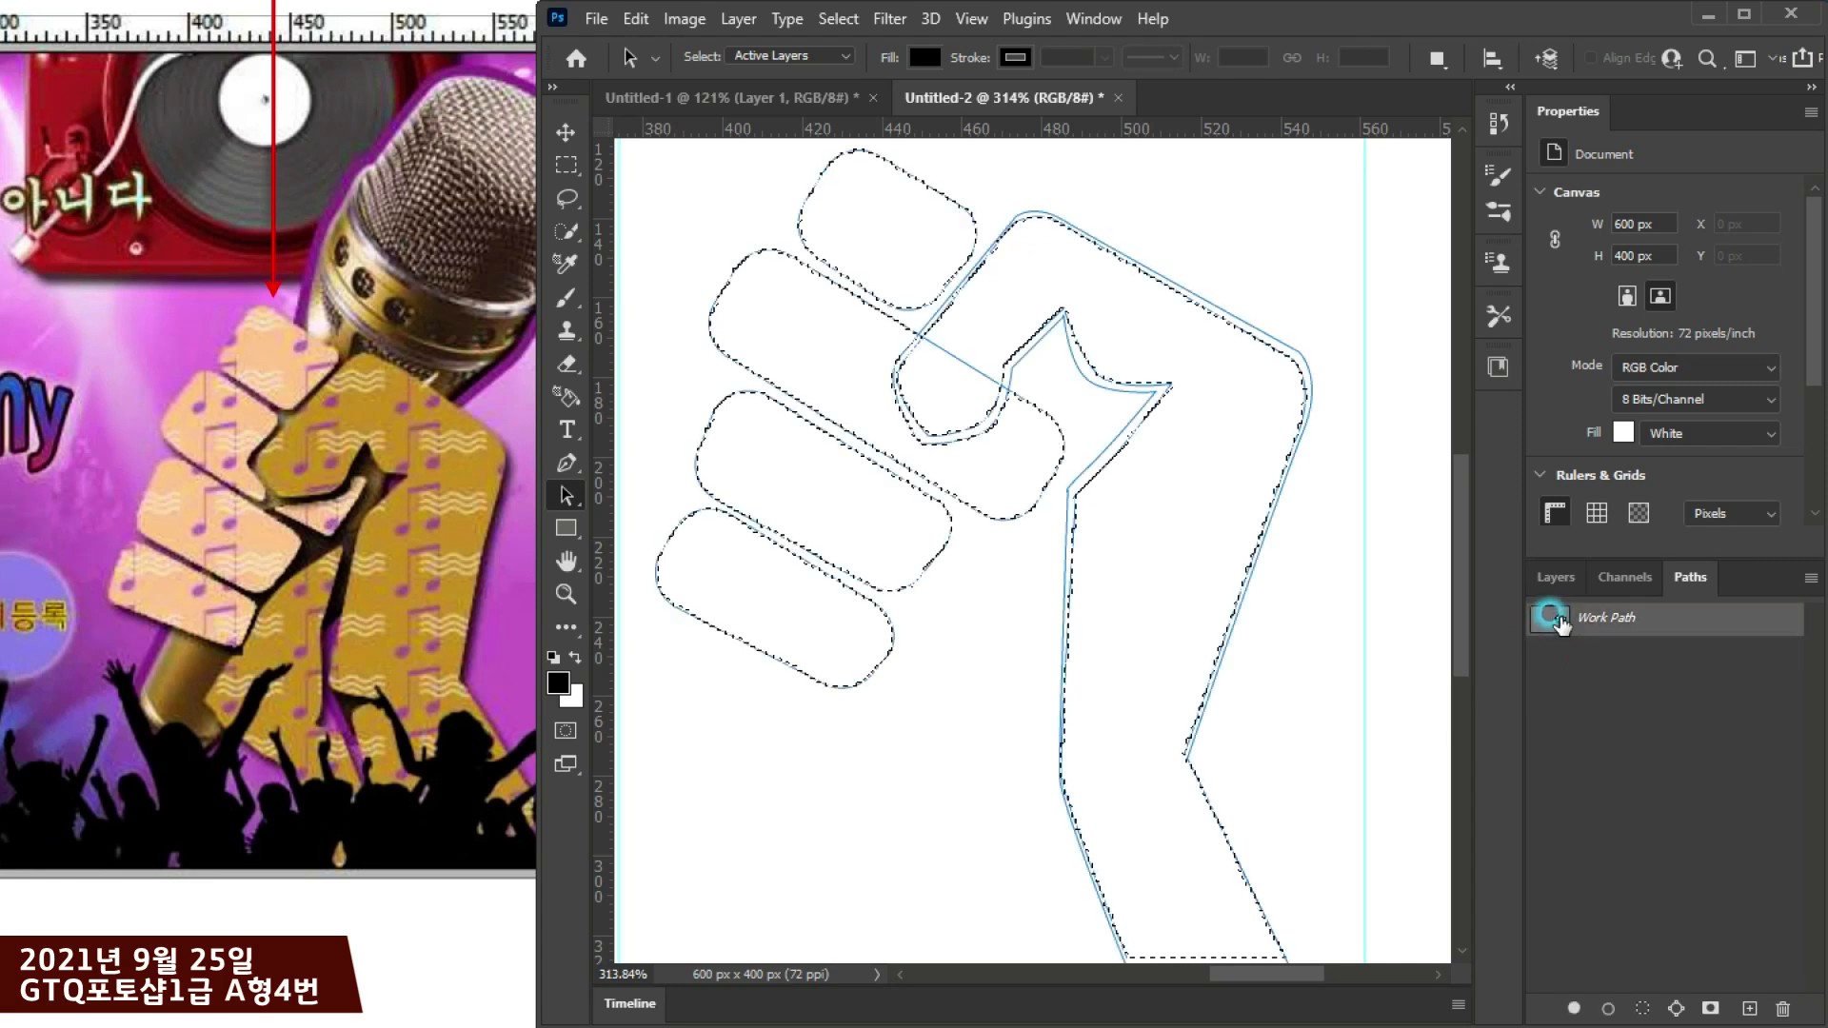
click(1146, 652)
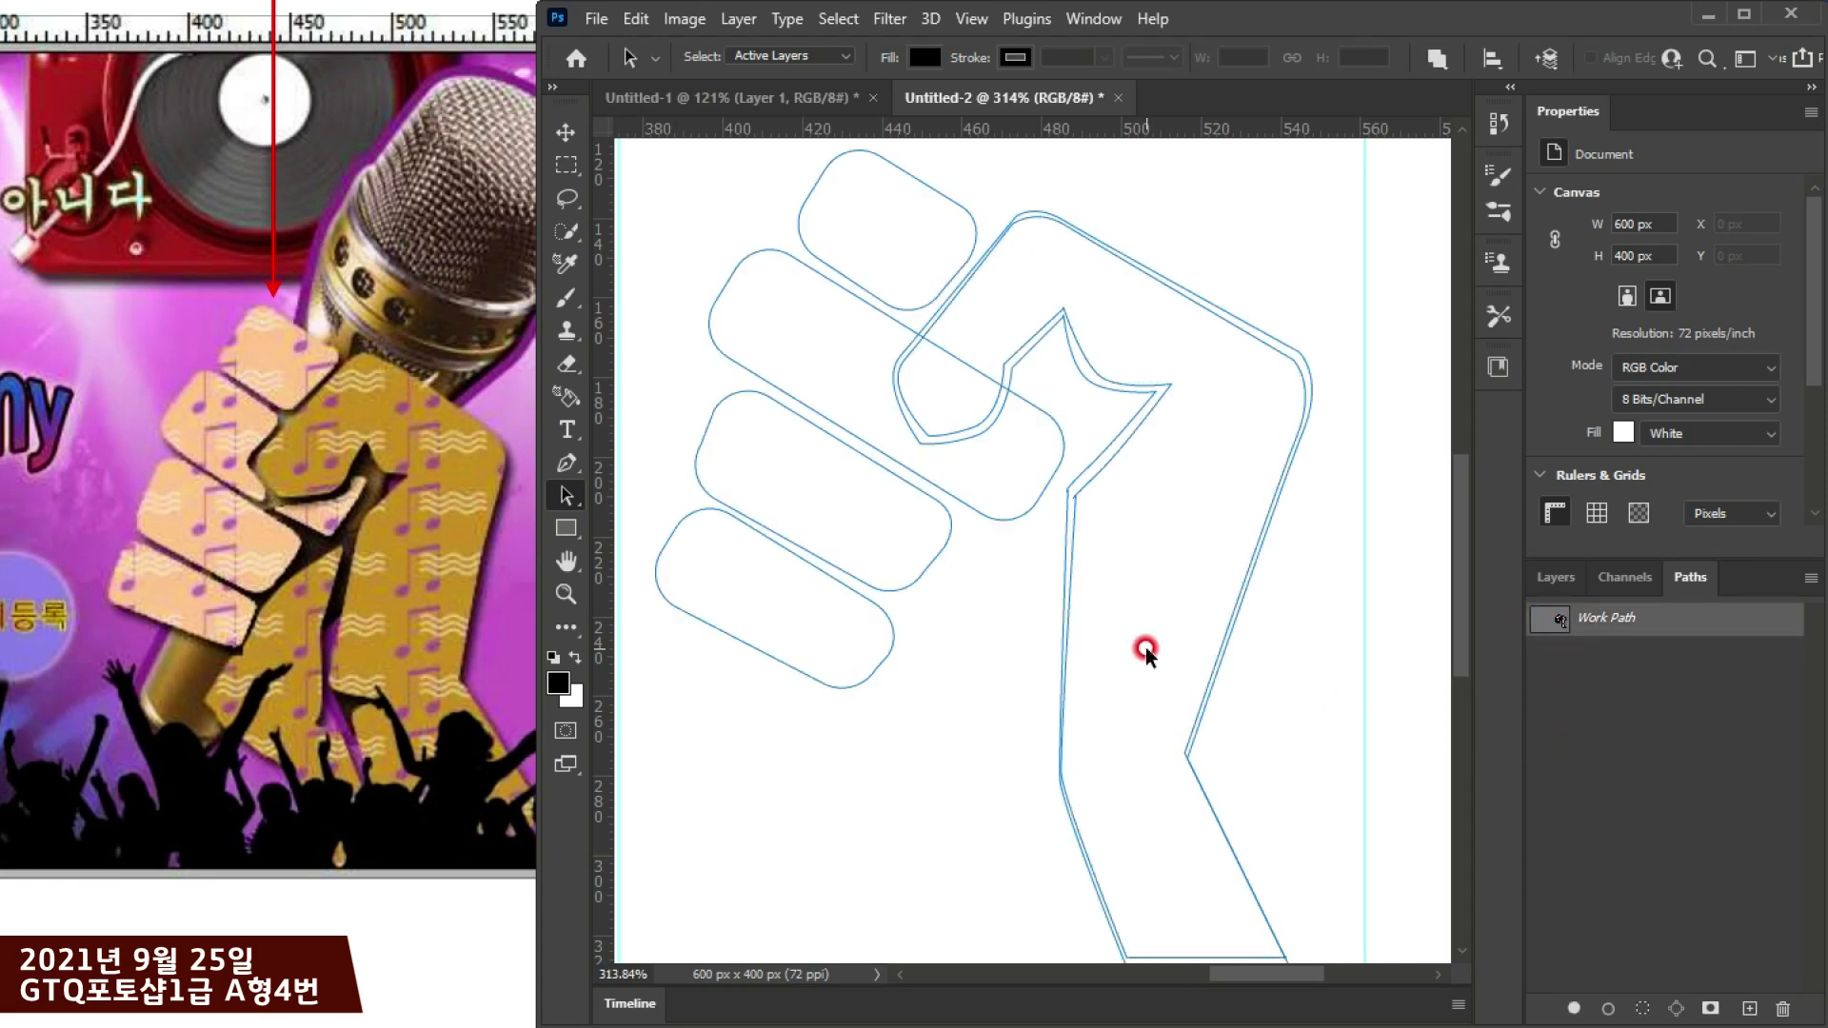
scroll(1147, 643, down, 2)
drag(1002, 634, 981, 602)
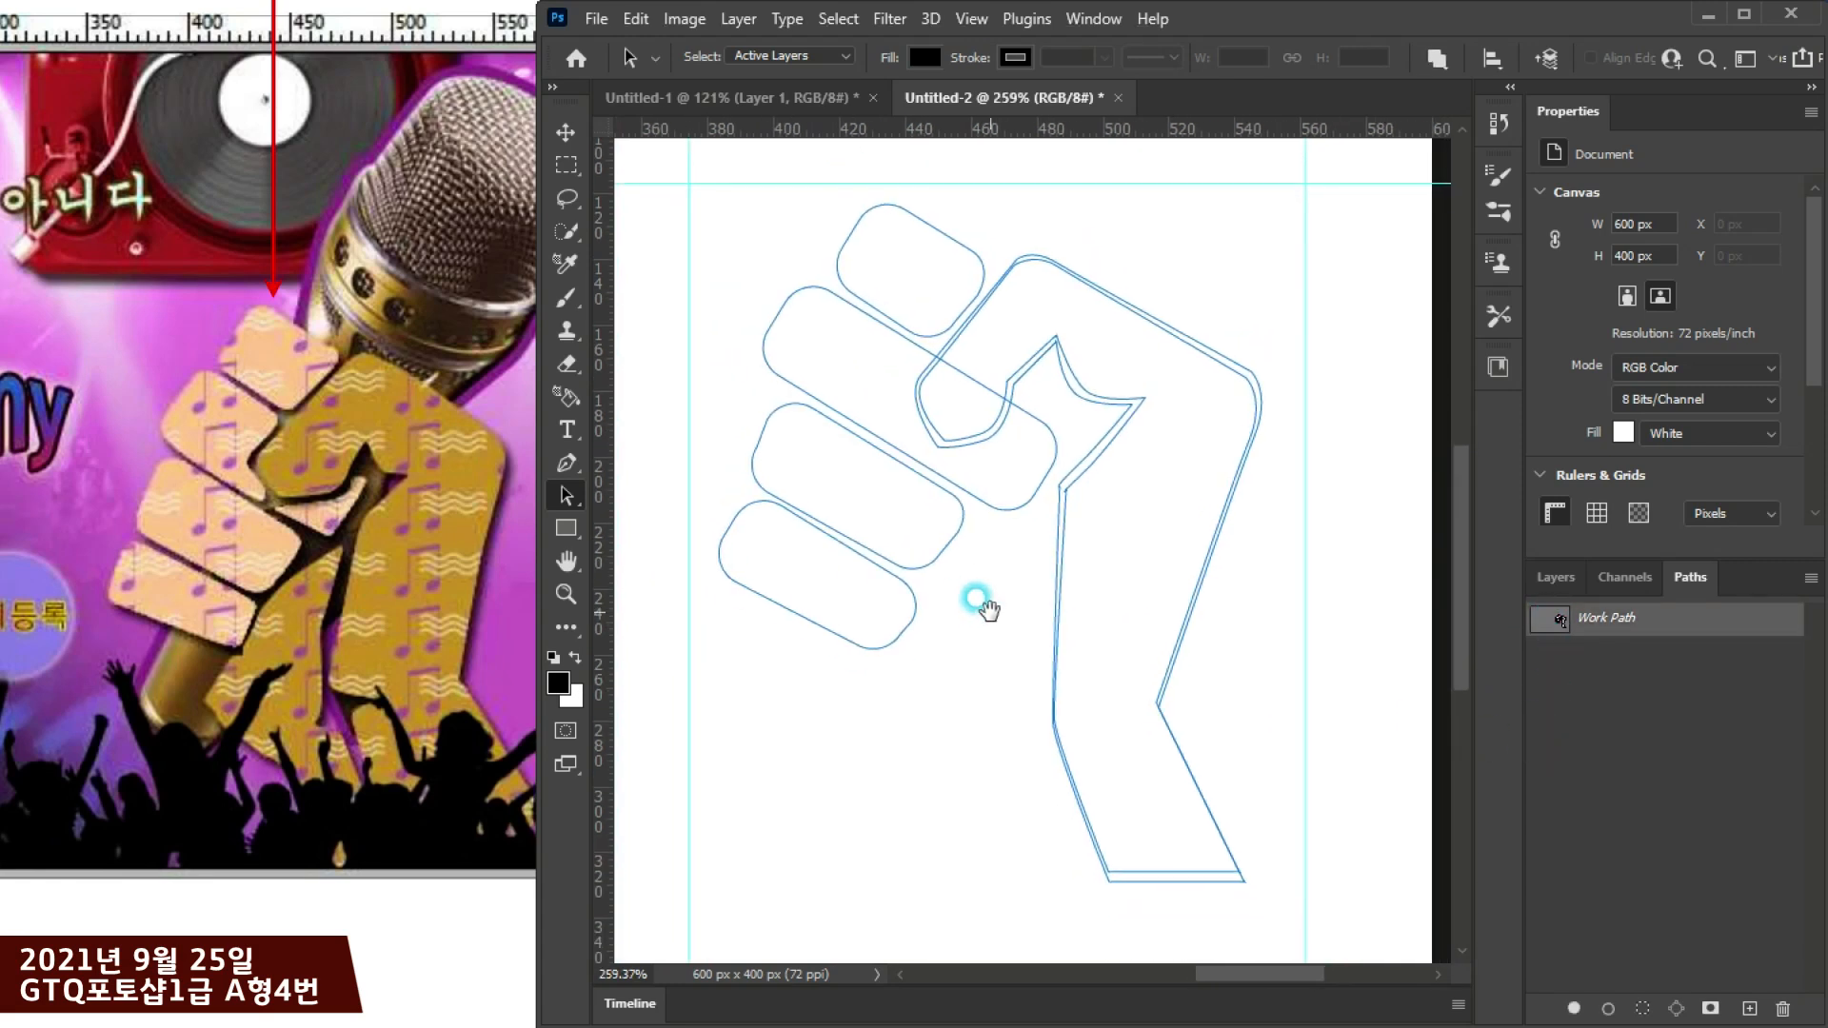
click(329, 367)
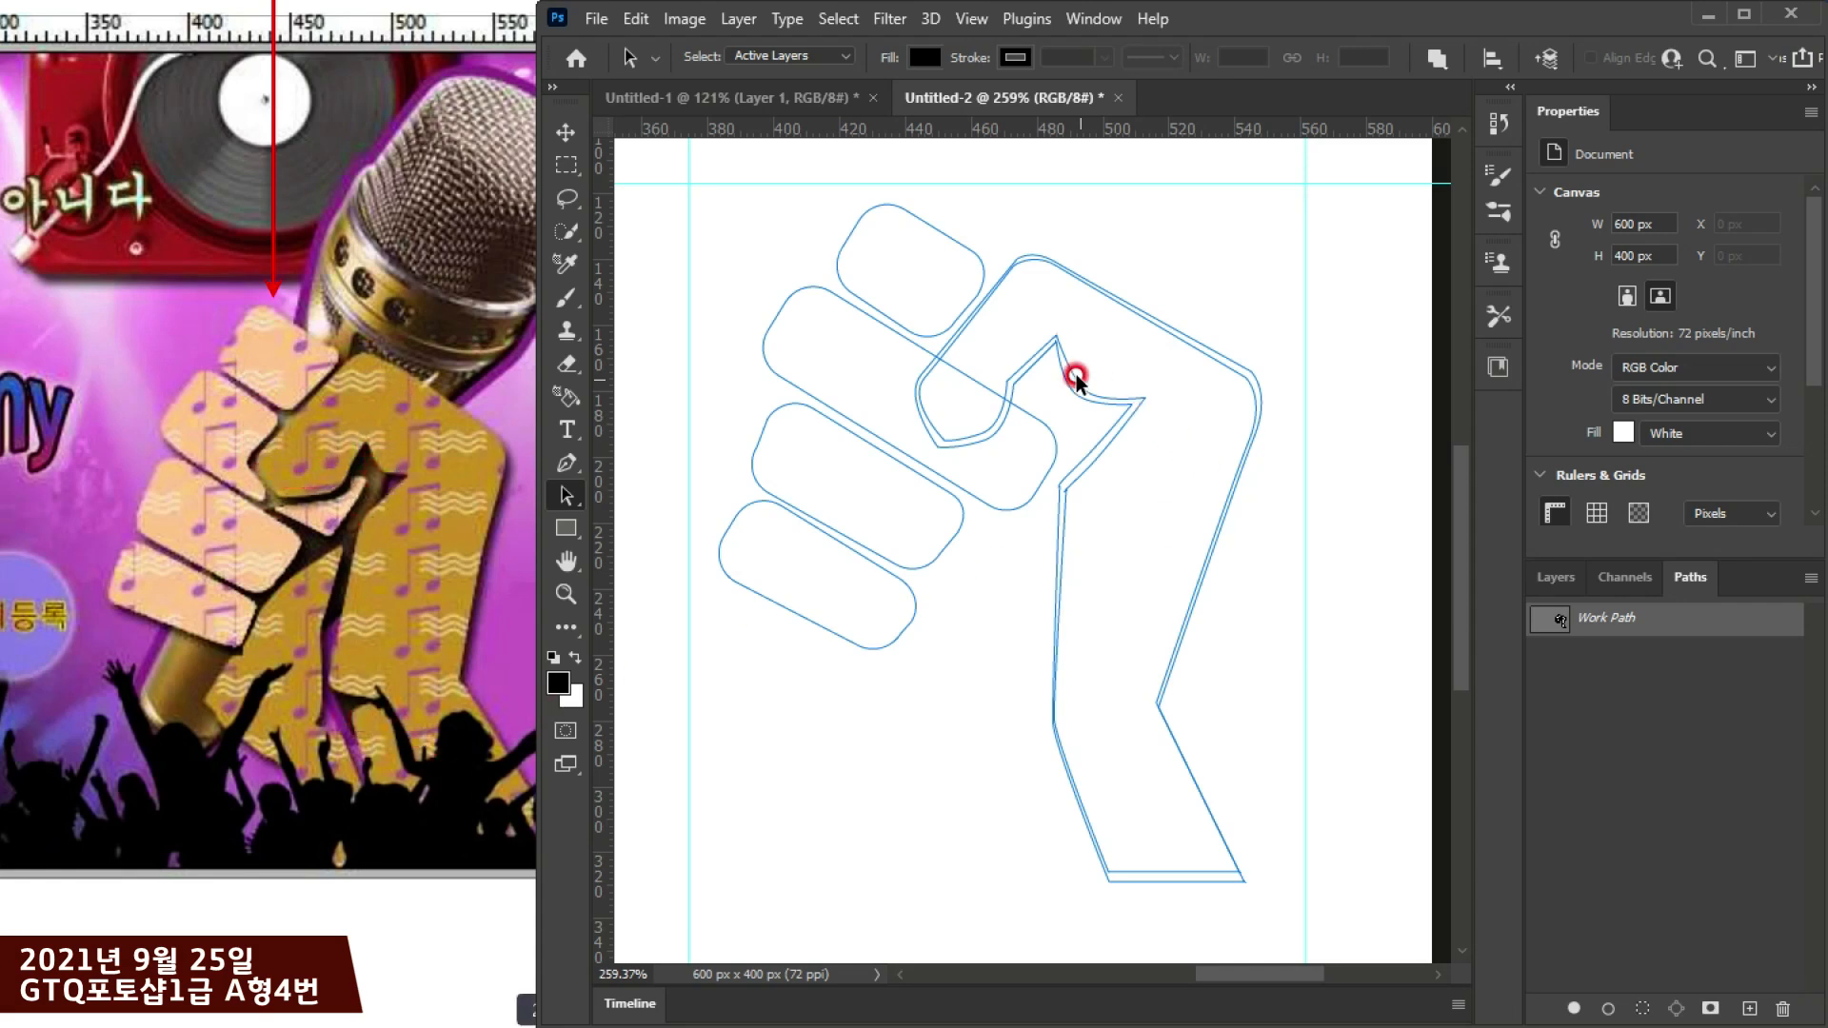
click(1042, 329)
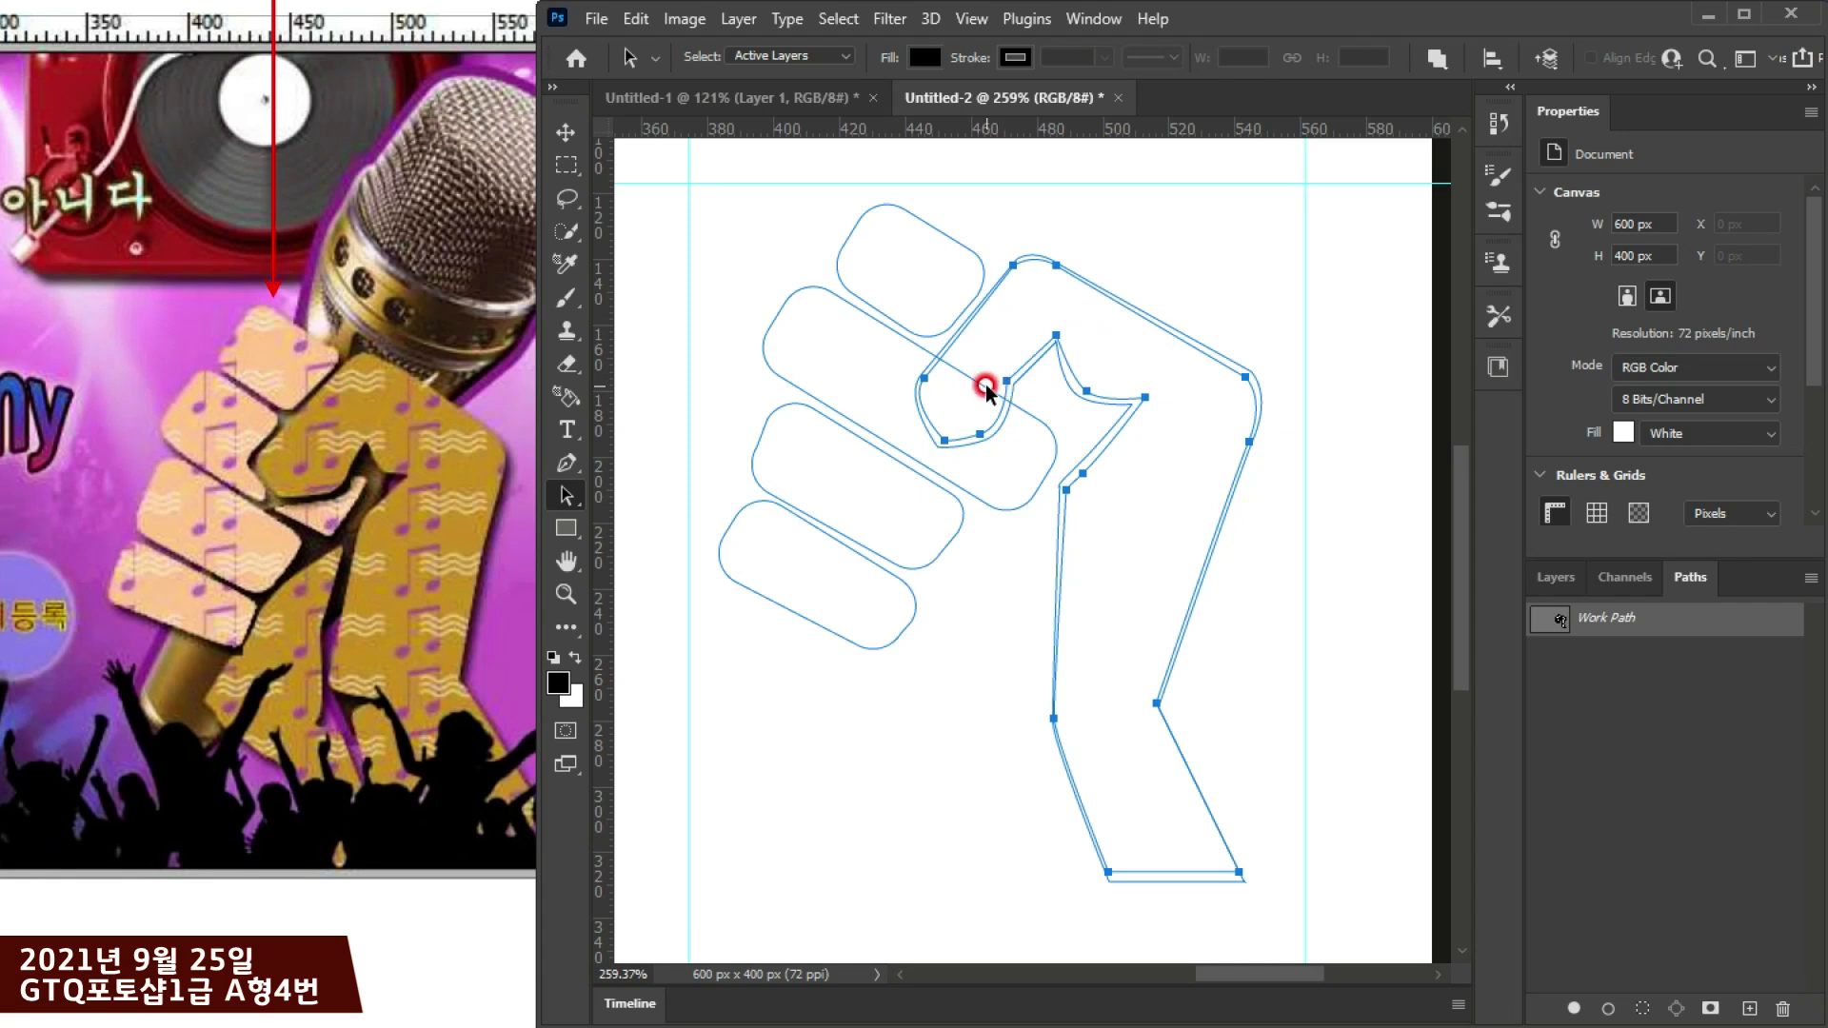
click(976, 636)
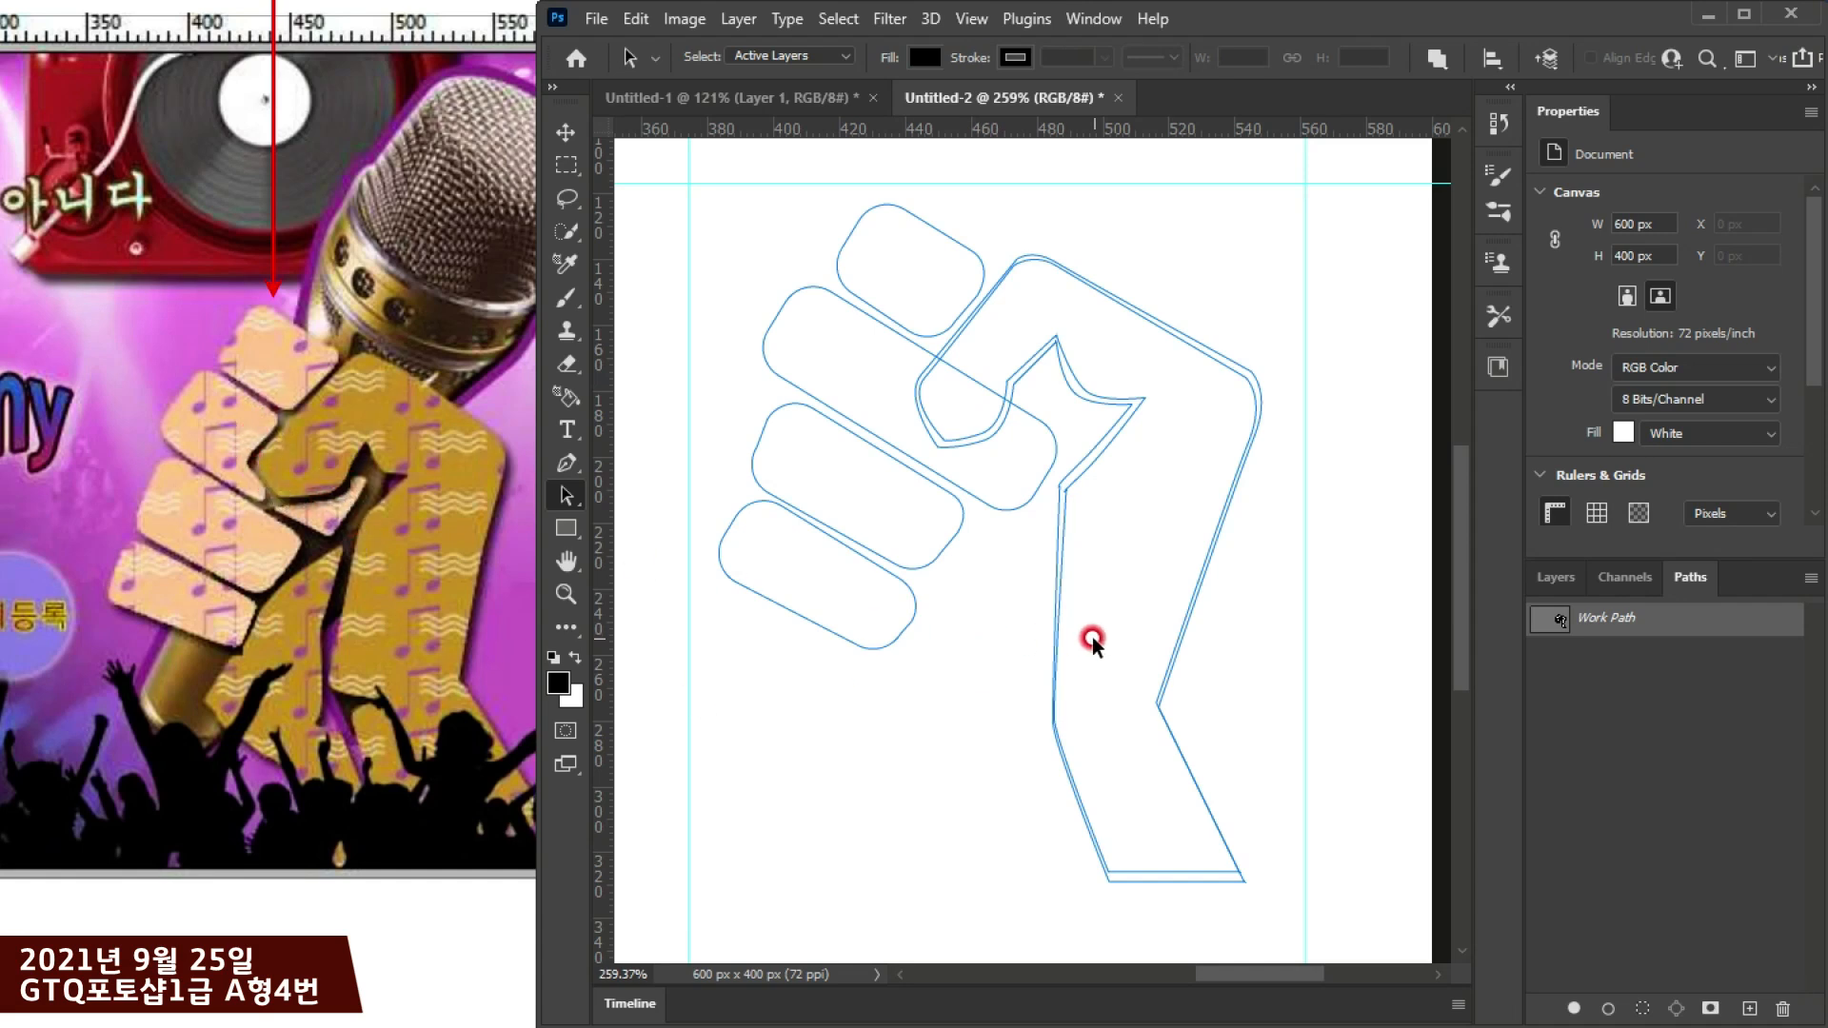
Step: Start a pen path for the lower palm, running down beside the forearm's inner edge and curving inward at the wrist
scroll(987, 381, up, 4)
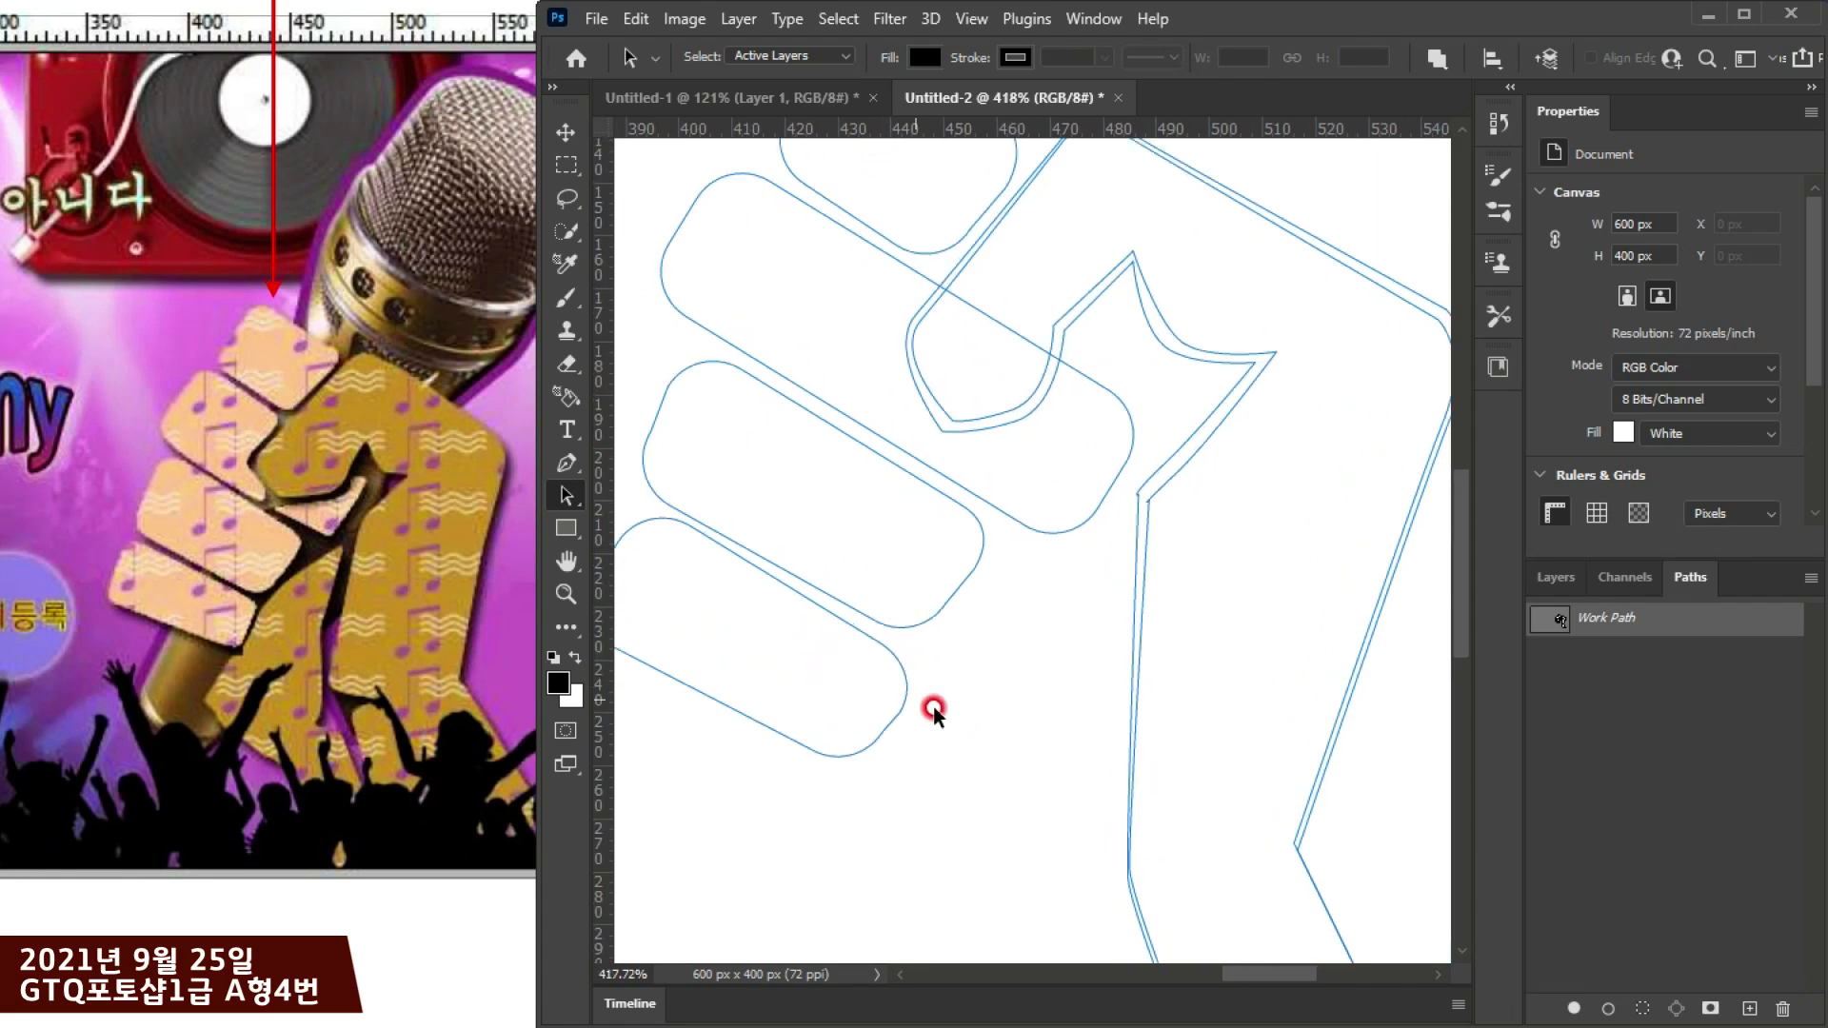
scroll(921, 669, down, 2)
drag(962, 628, 857, 548)
drag(731, 529, 828, 600)
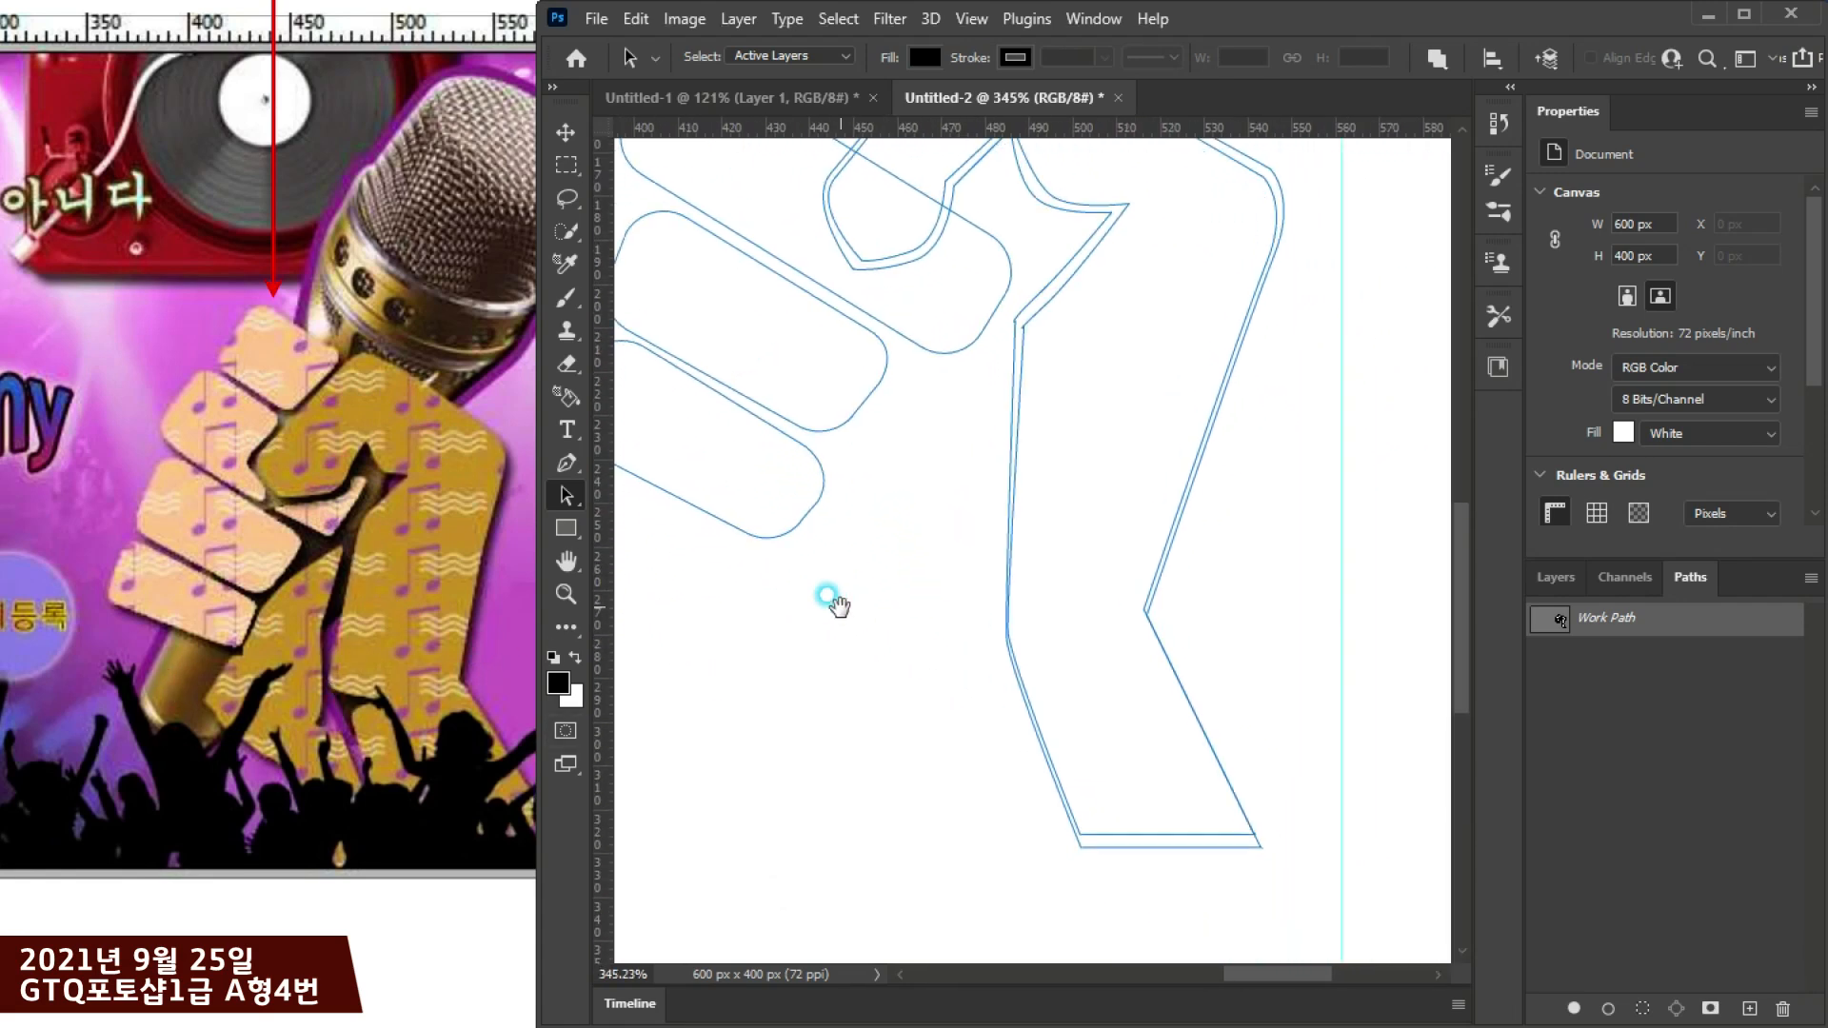
click(574, 465)
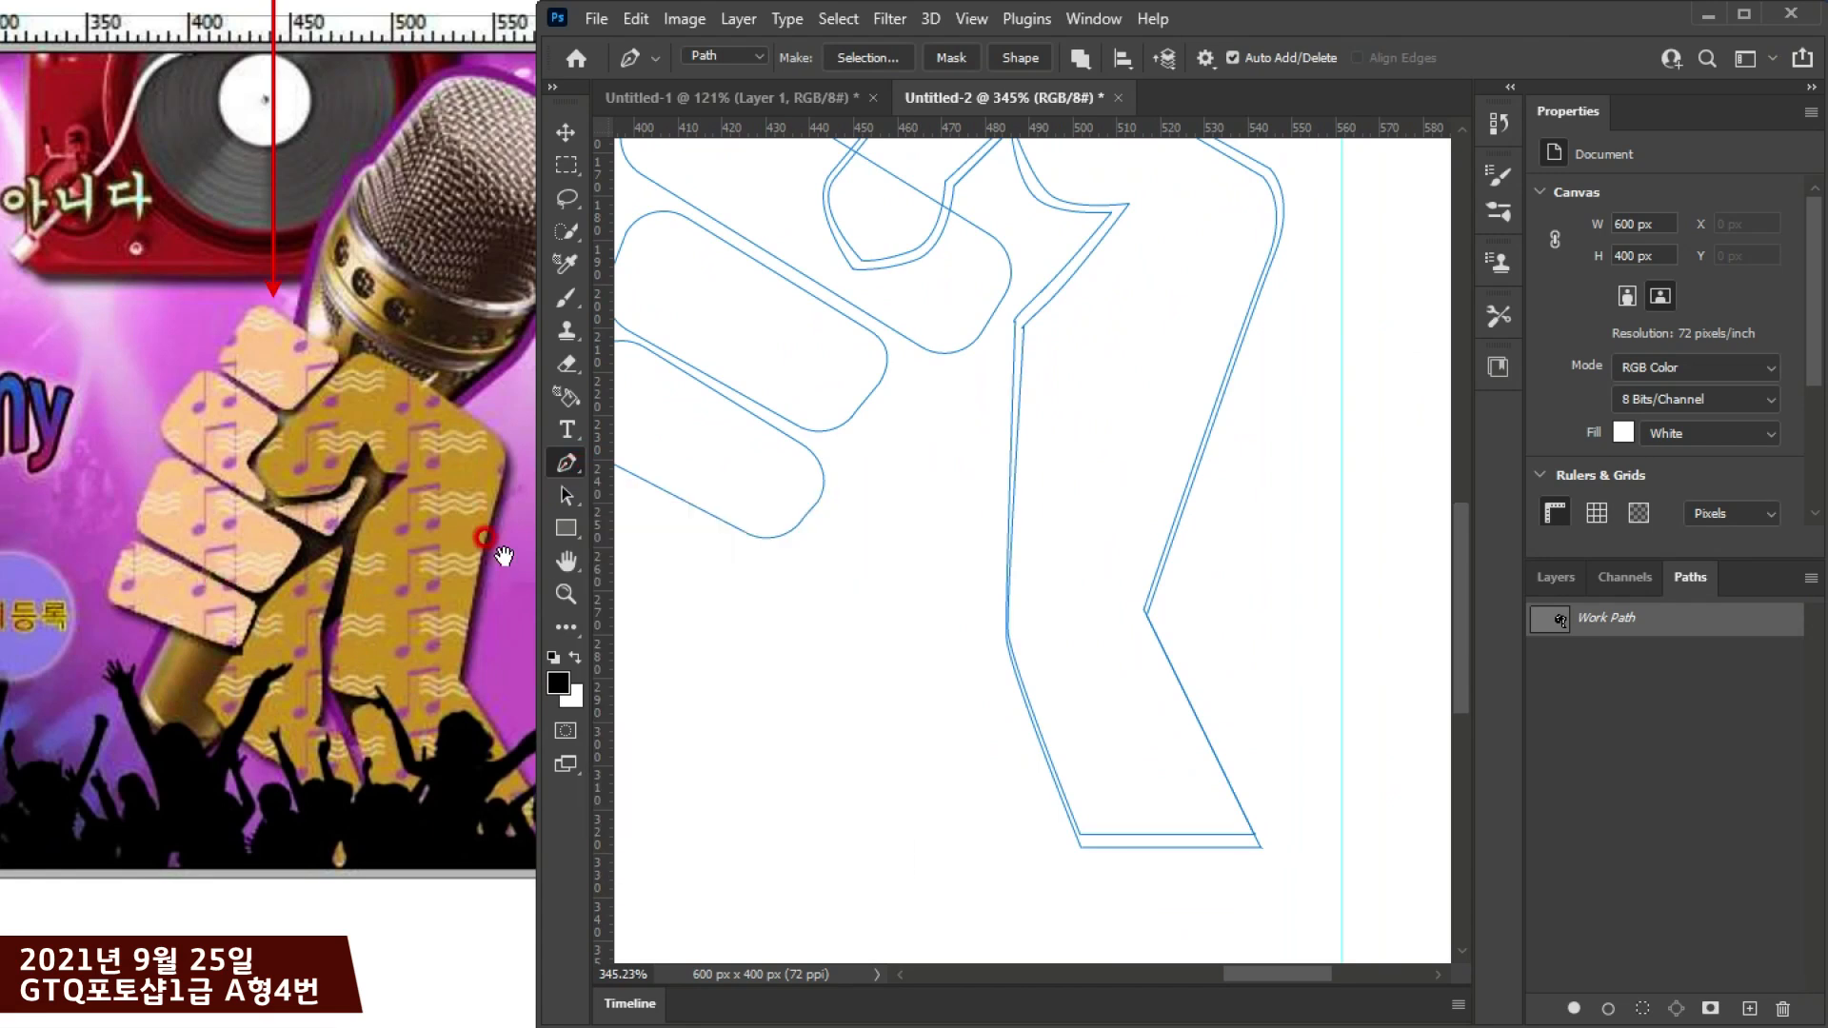
click(996, 348)
click(989, 458)
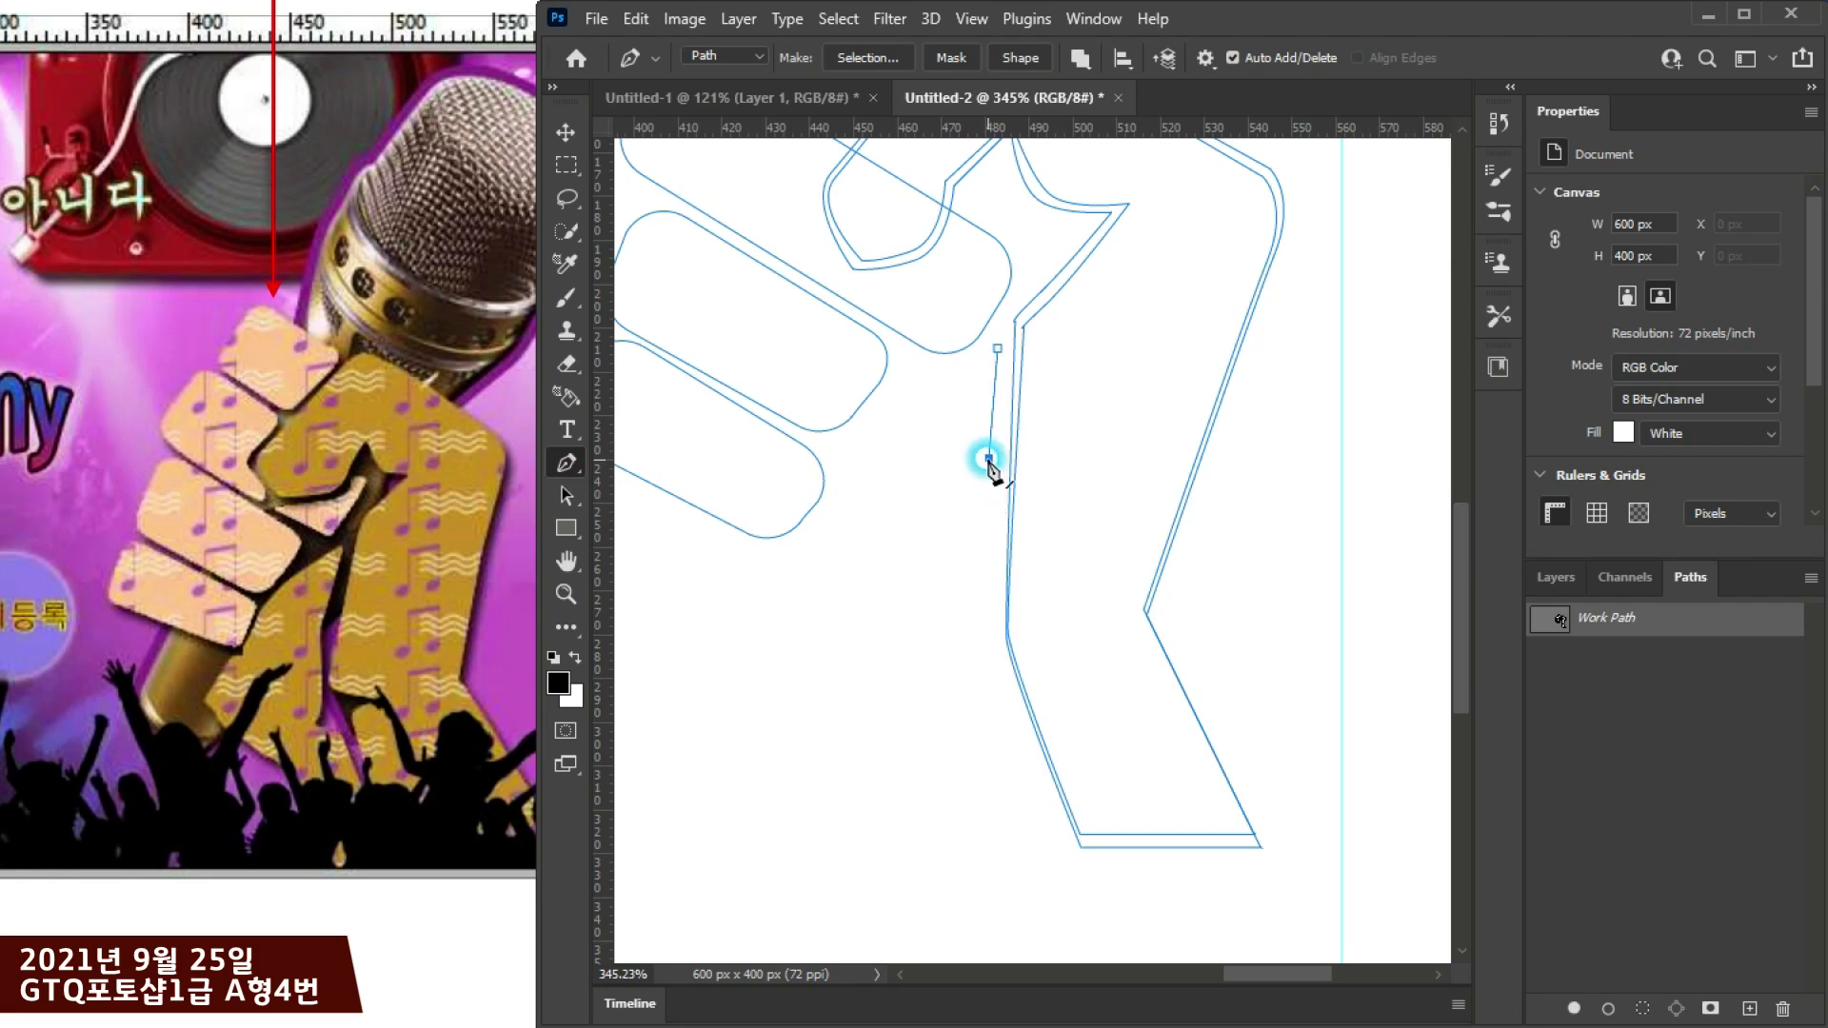
click(987, 610)
drag(984, 651, 976, 651)
alt+click(988, 611)
click(957, 679)
drag(975, 658, 944, 686)
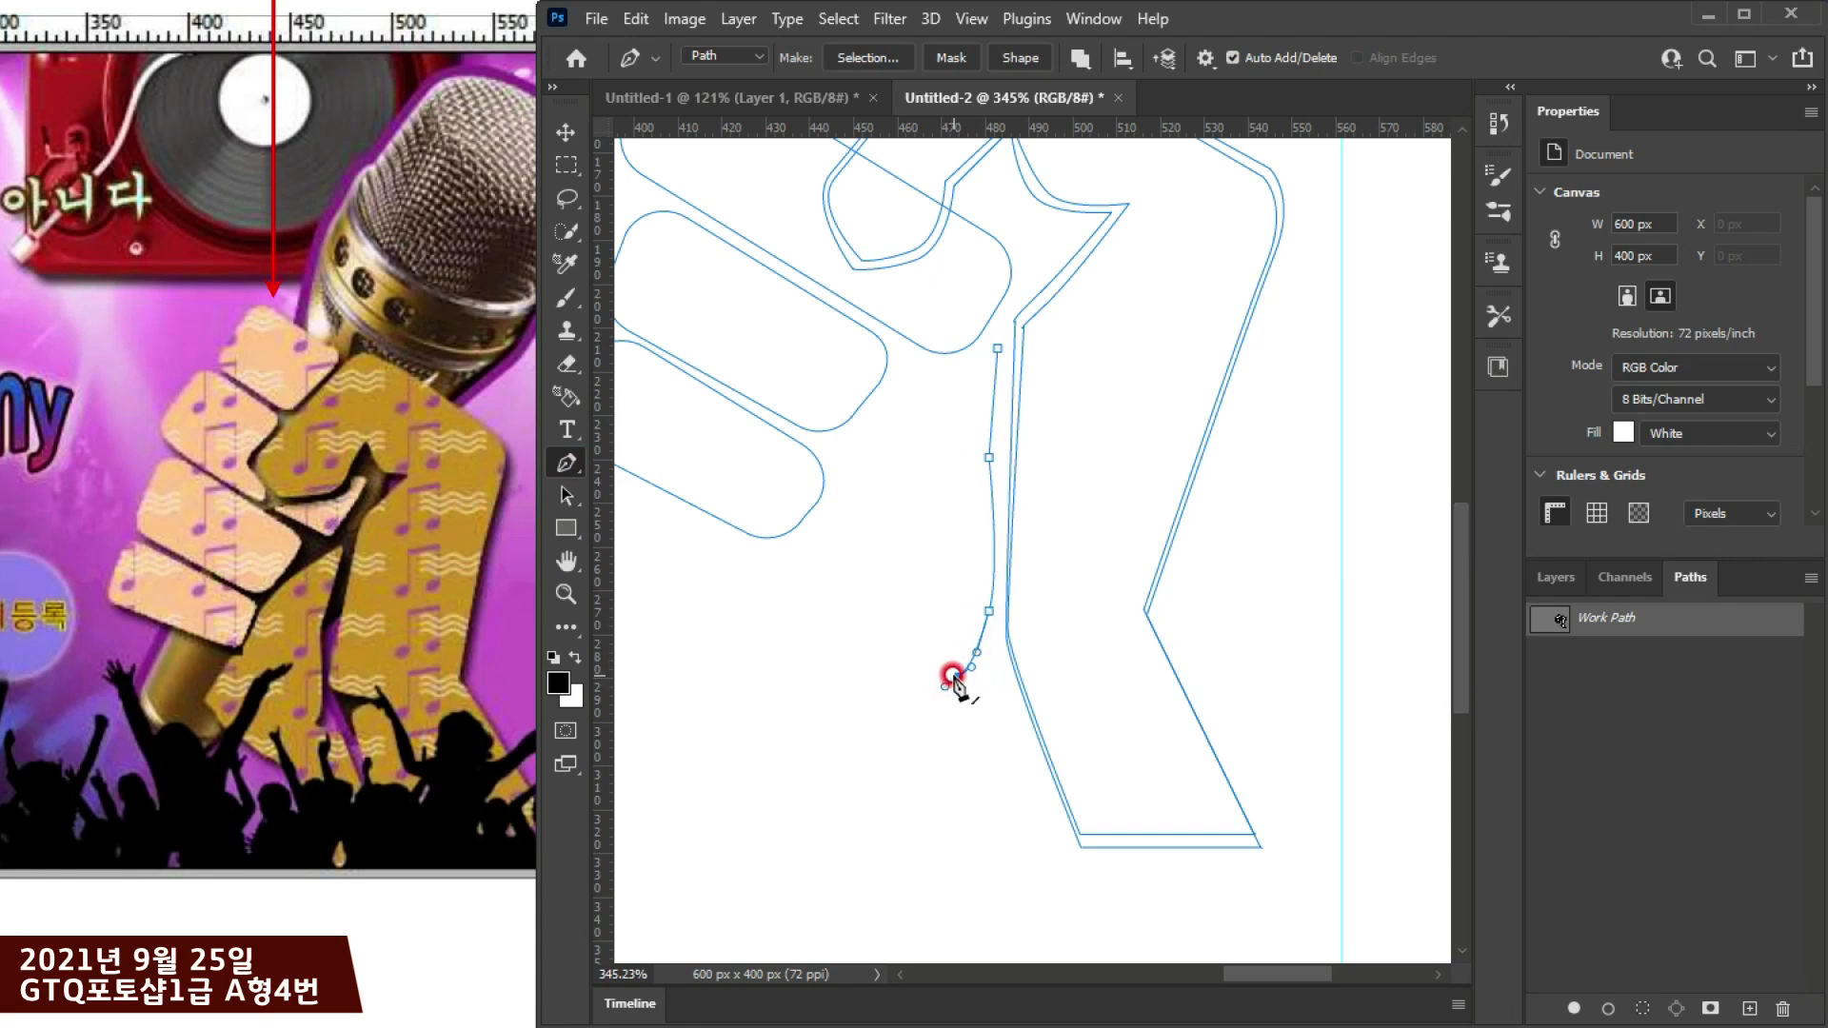
Step: Continue the palm path around the wrist base and the palm's outer curve, closing it with a curve below the fingers
click(1059, 836)
click(953, 842)
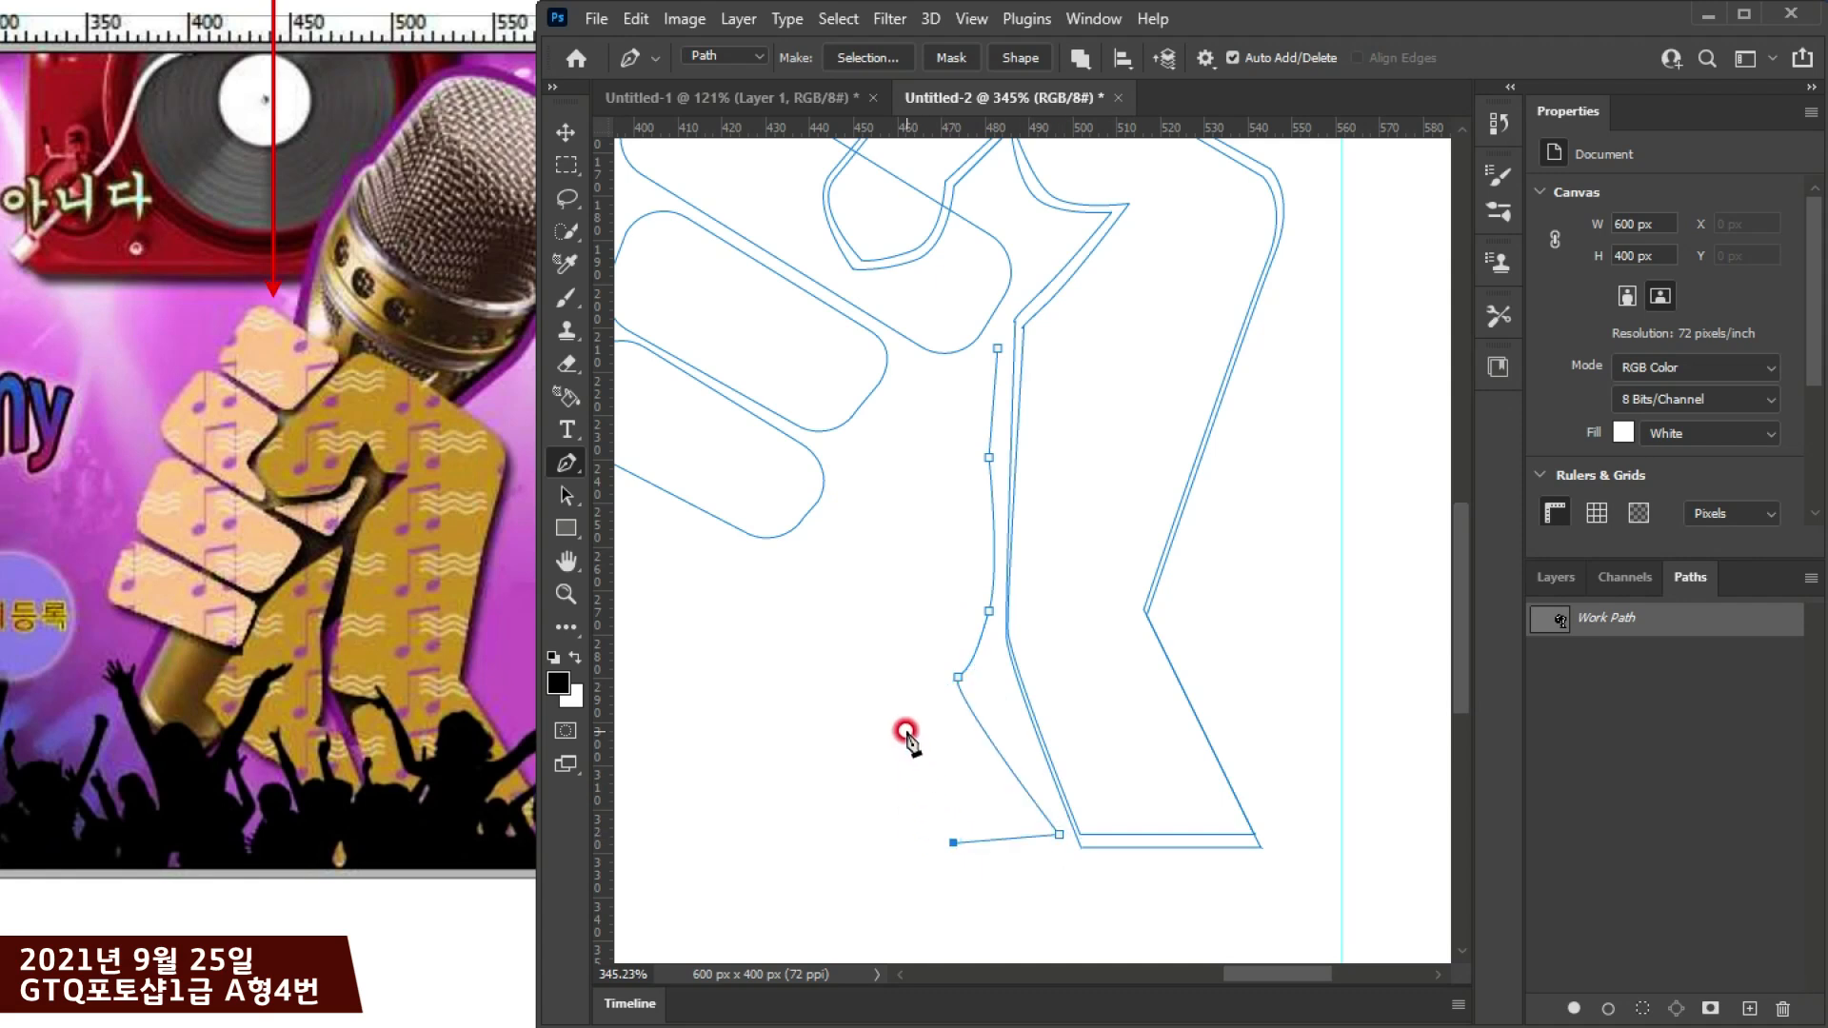
click(928, 739)
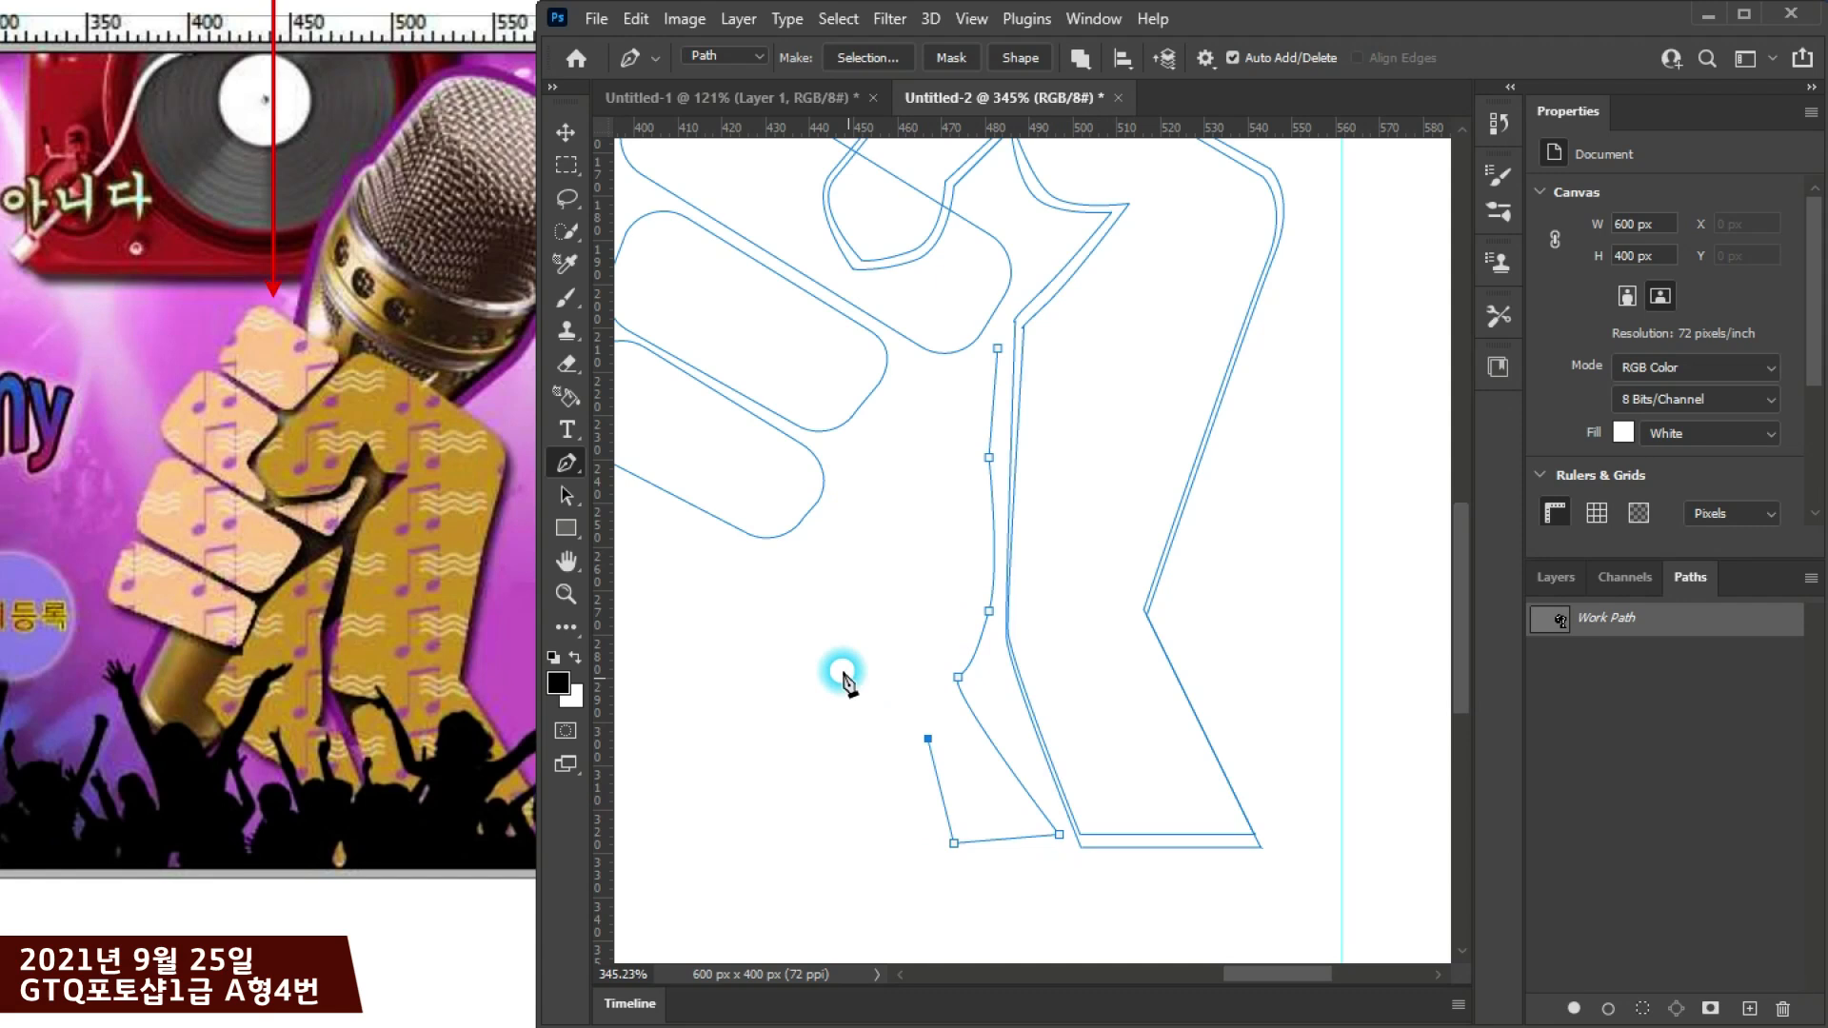
drag(739, 646, 696, 576)
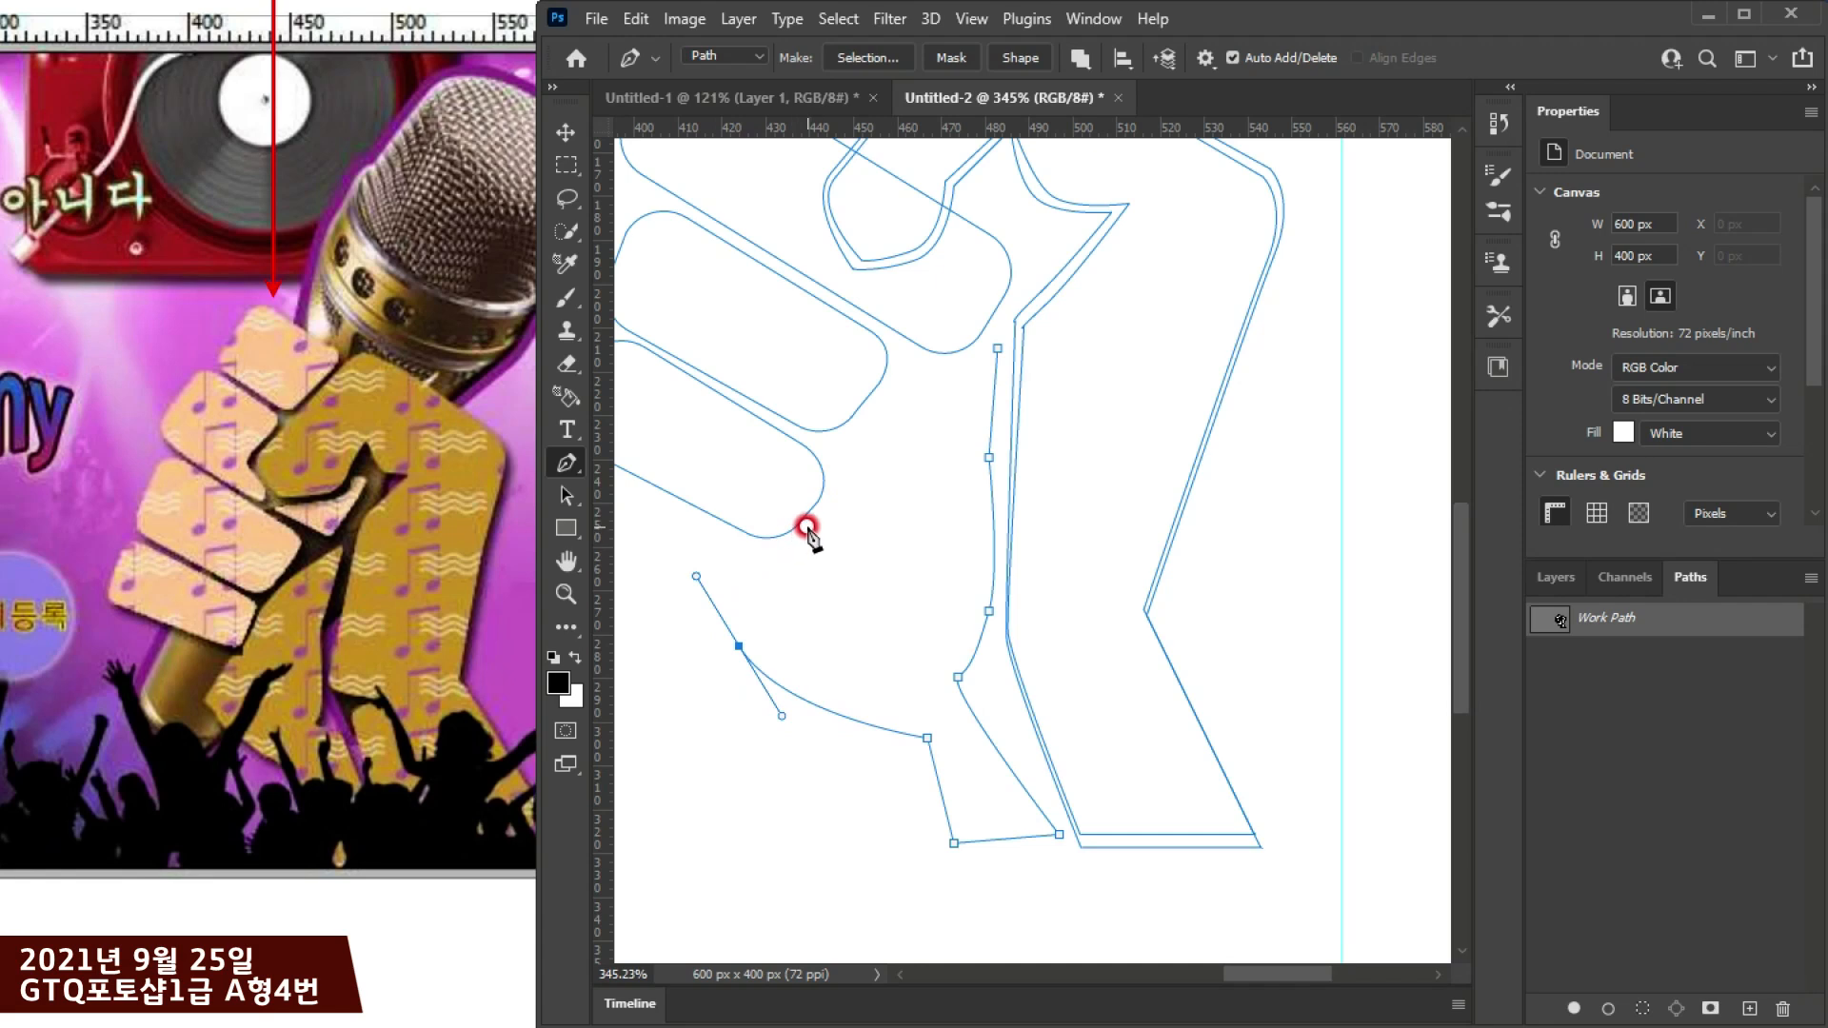
key(ctrl+z)
click(739, 648)
drag(804, 539, 845, 480)
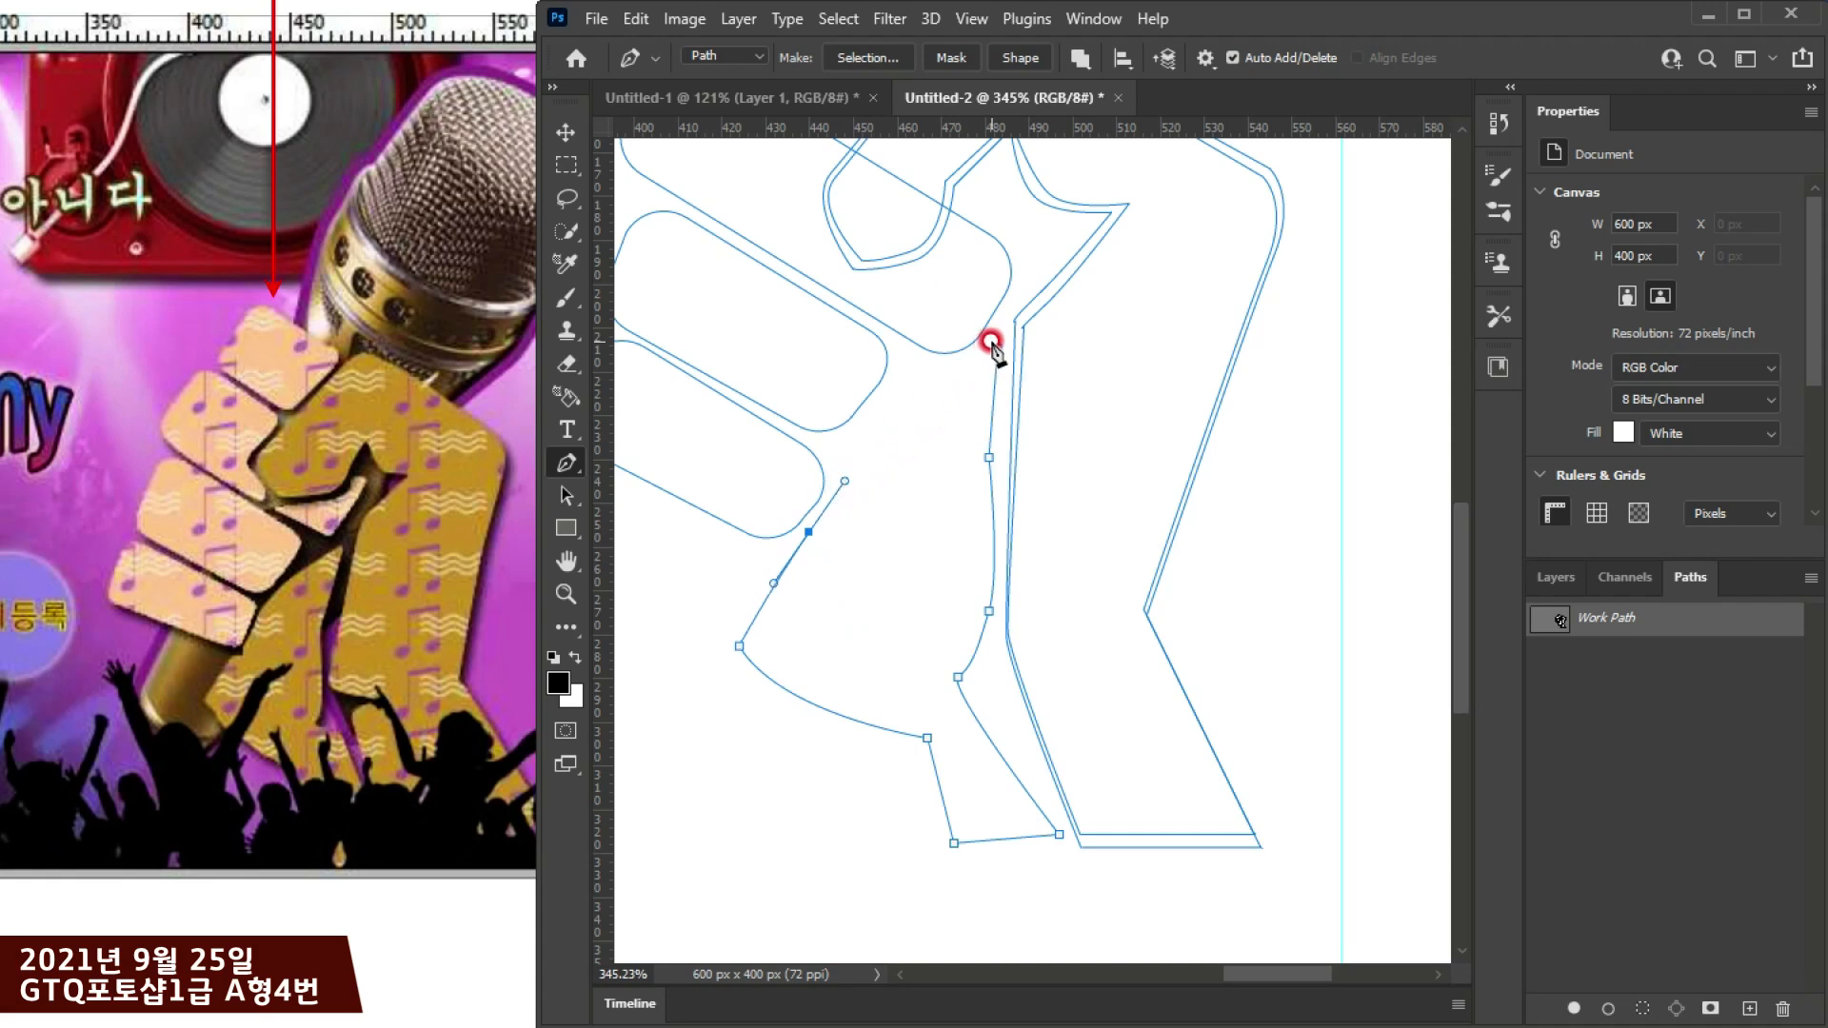
drag(996, 341, 1163, 276)
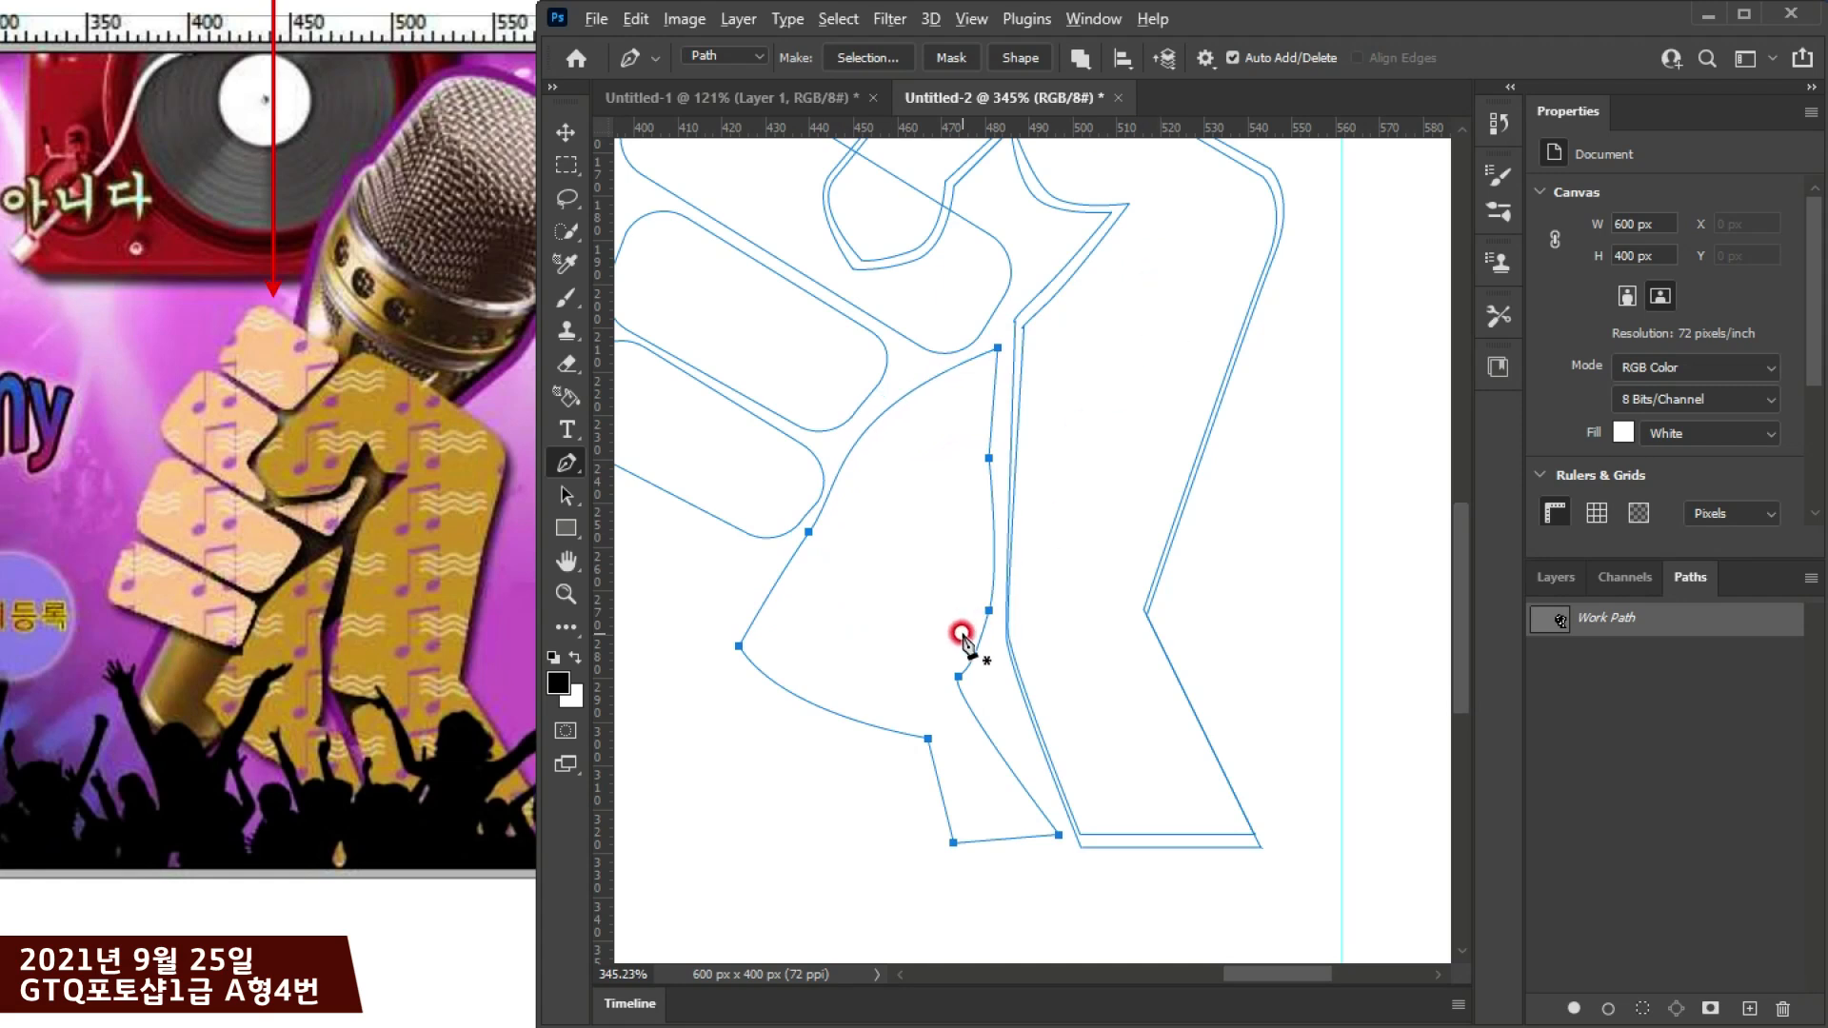
Step: Select the closed palm path and set its path operation to Combine Shapes
scroll(967, 638, down, 2)
mouse_move(1079, 511)
mouse_down()
mouse_move(1089, 555)
mouse_move(1093, 540)
mouse_up()
click(567, 496)
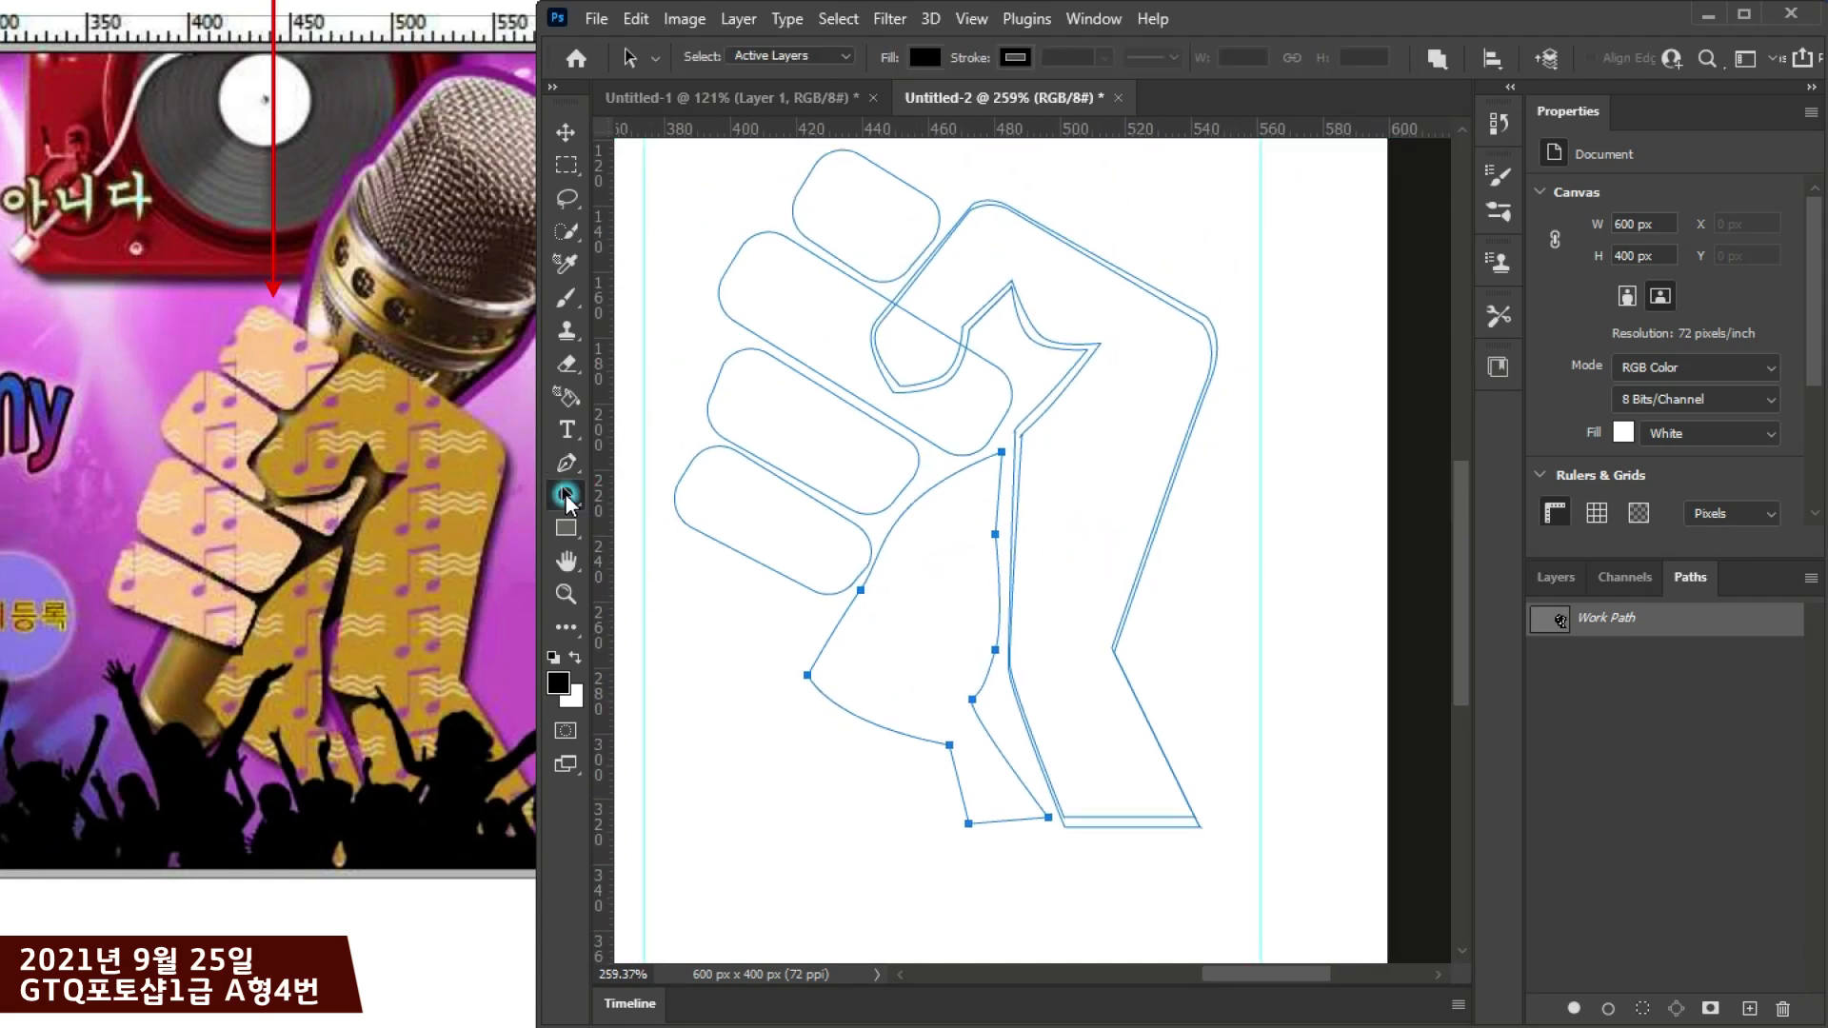
click(999, 617)
click(1437, 58)
click(1462, 112)
click(1261, 536)
Step: Load the work path as a selection to check the whole fist, deselect it and show the path again
ctrl+click(1554, 629)
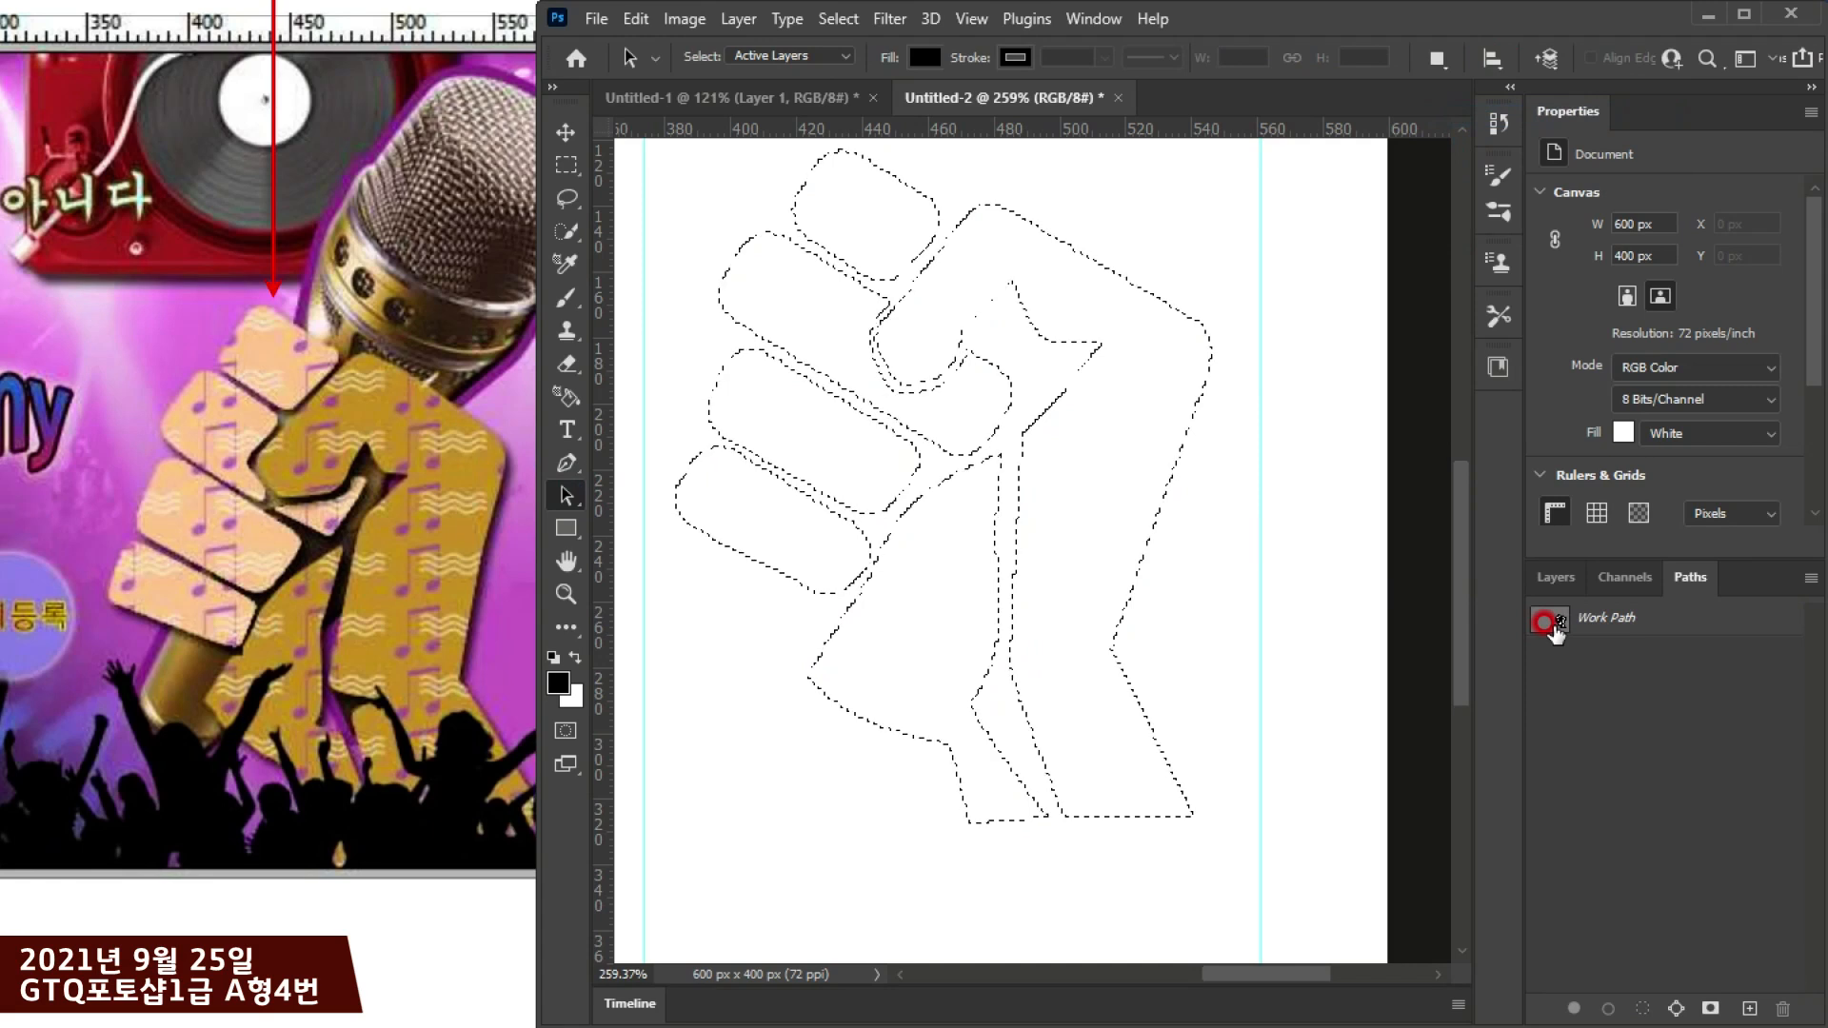
click(1204, 593)
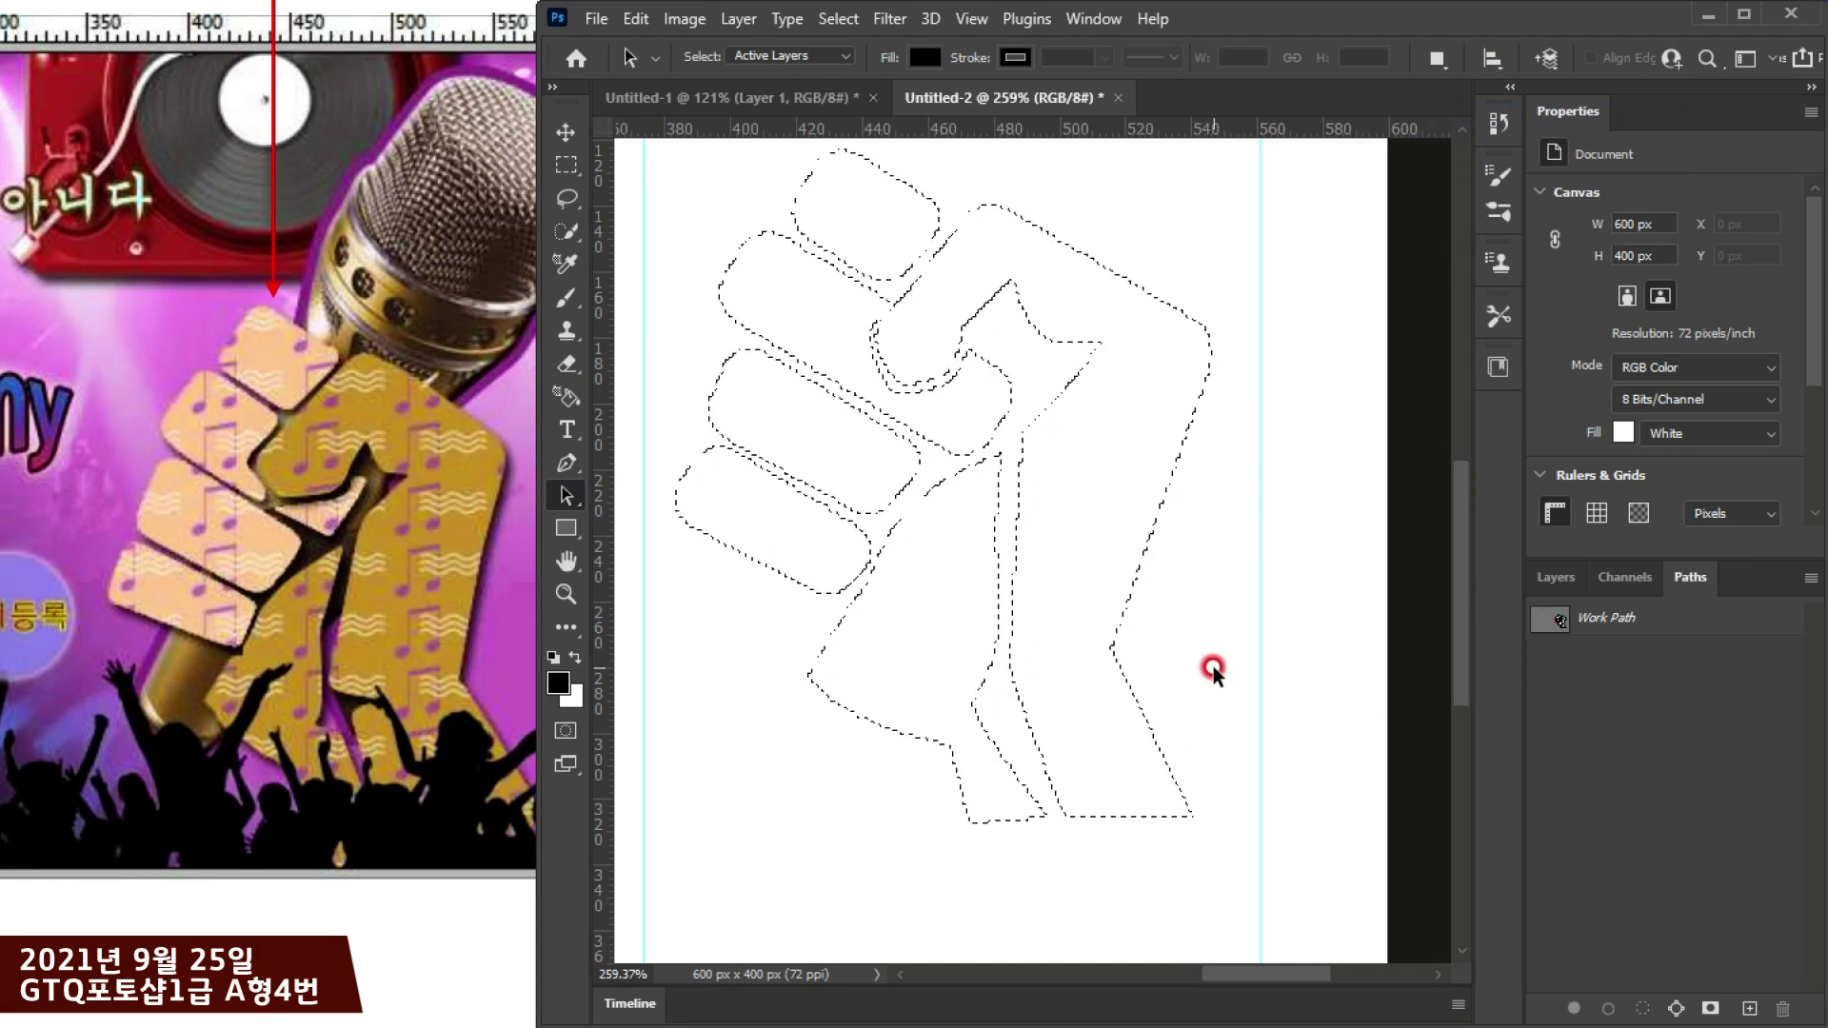
key(ctrl+d)
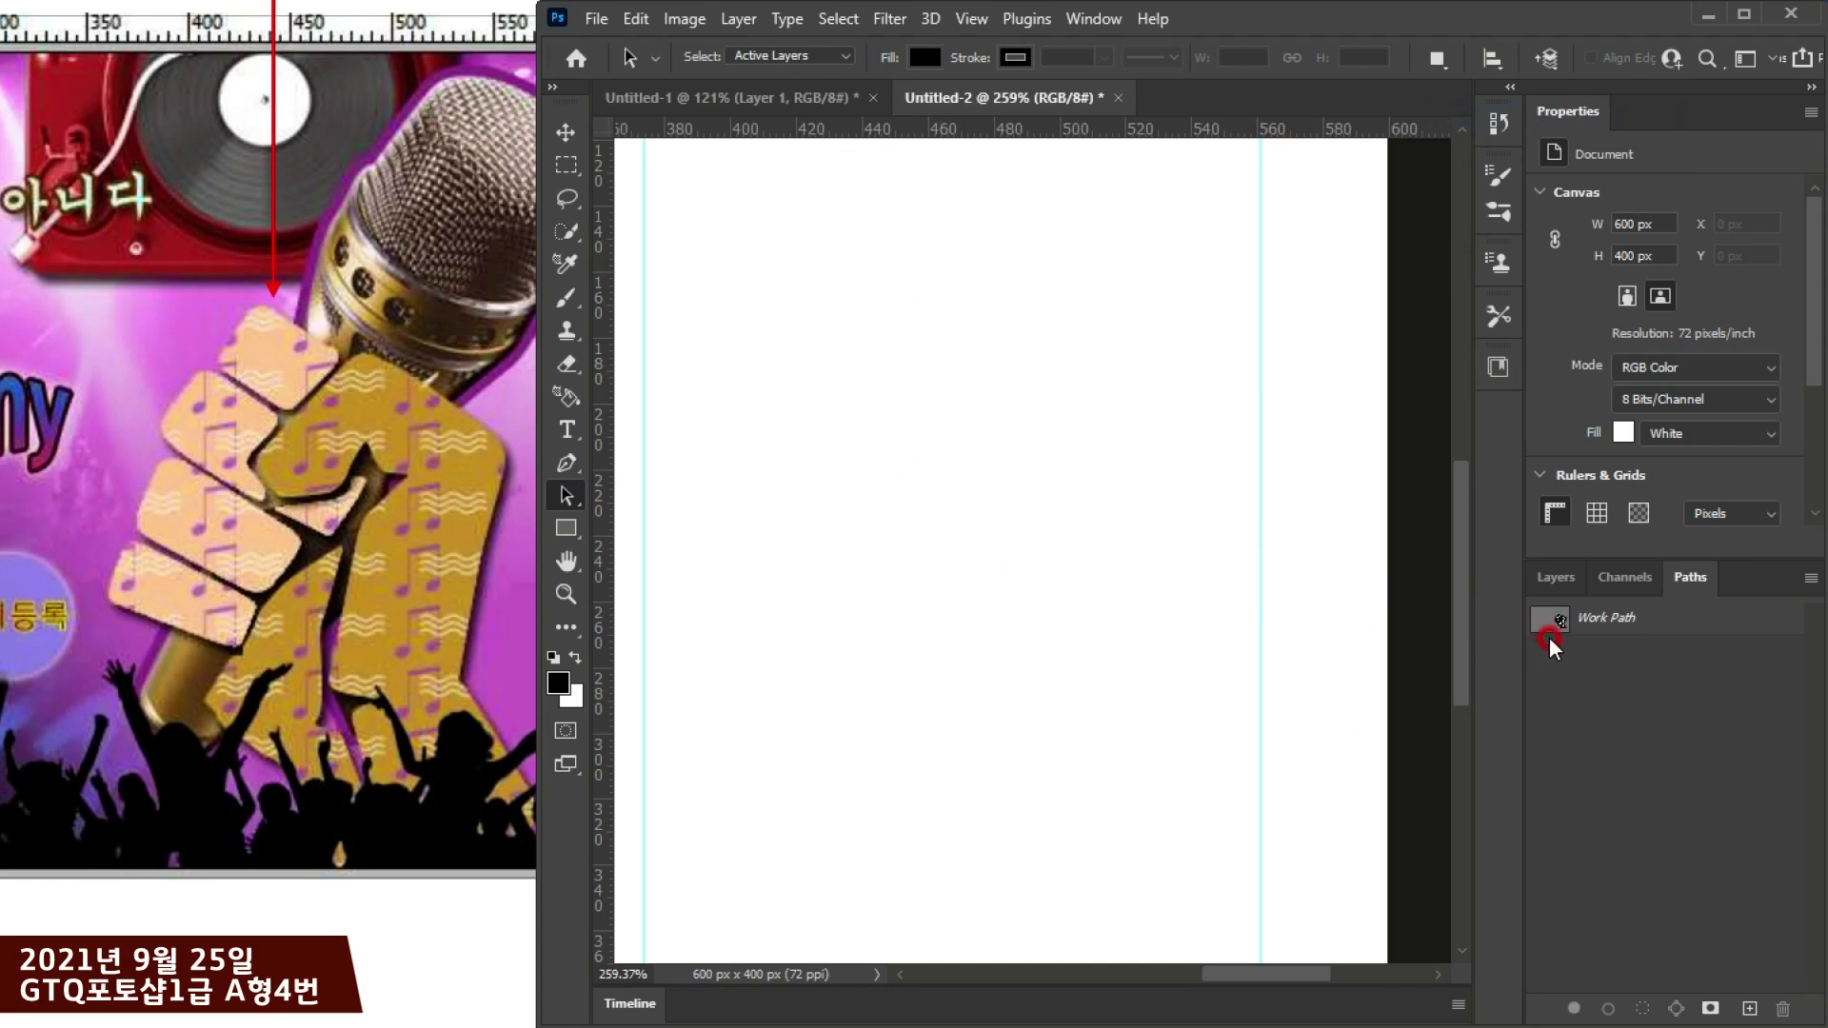
click(1616, 629)
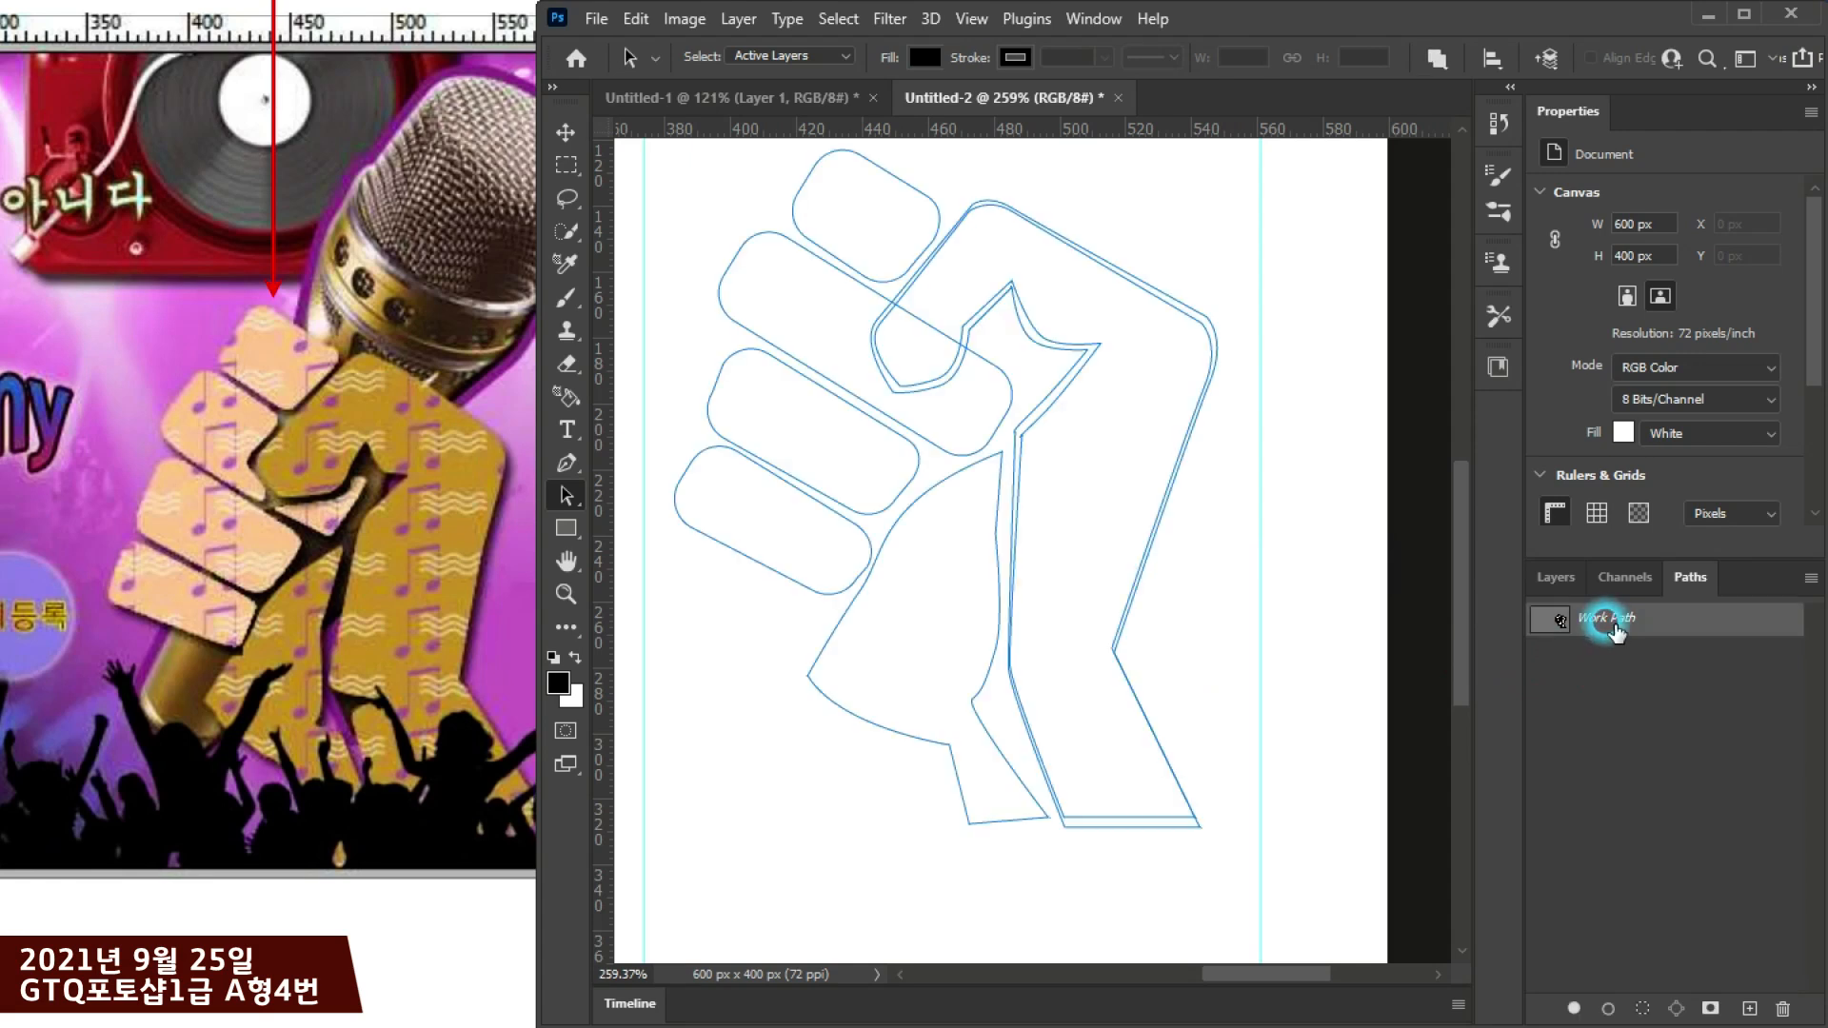
Step: Move the palm path's upper tip closer to the forearm outline and shift the inner-edge anchor below it slightly toward the forearm
scroll(996, 525, up, 2)
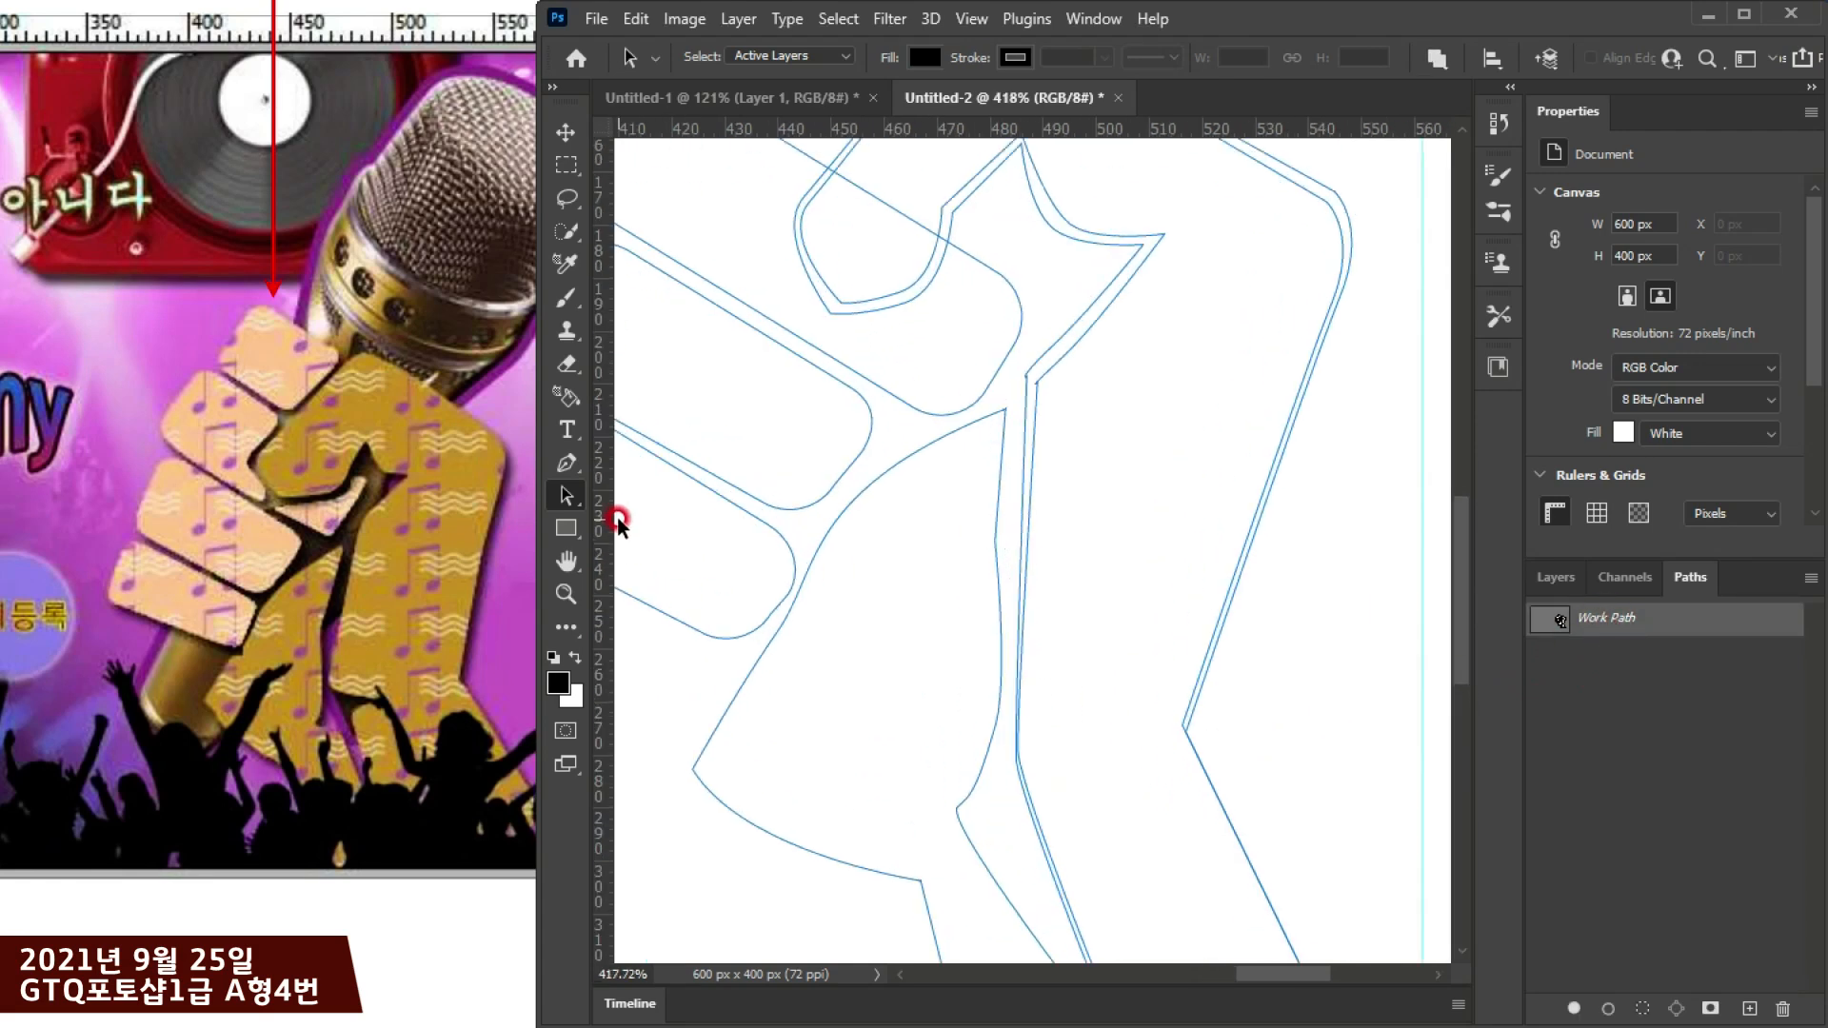
click(553, 498)
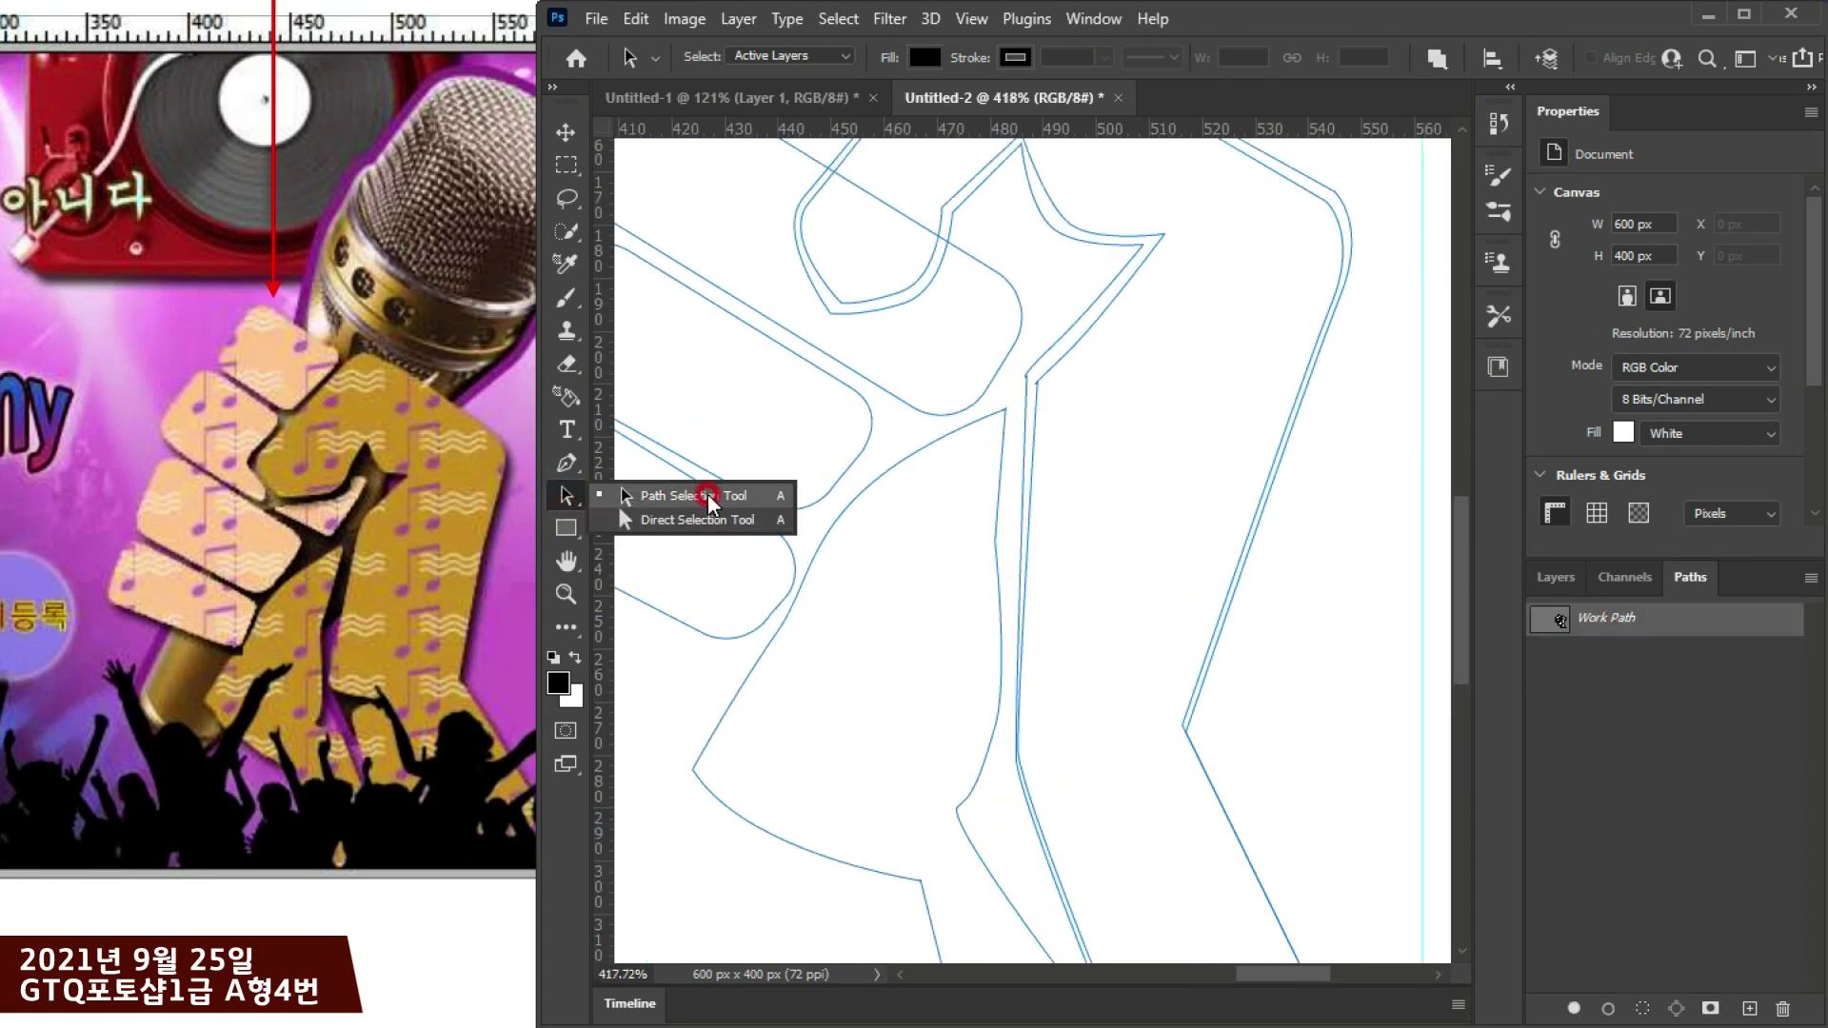
click(708, 522)
click(995, 542)
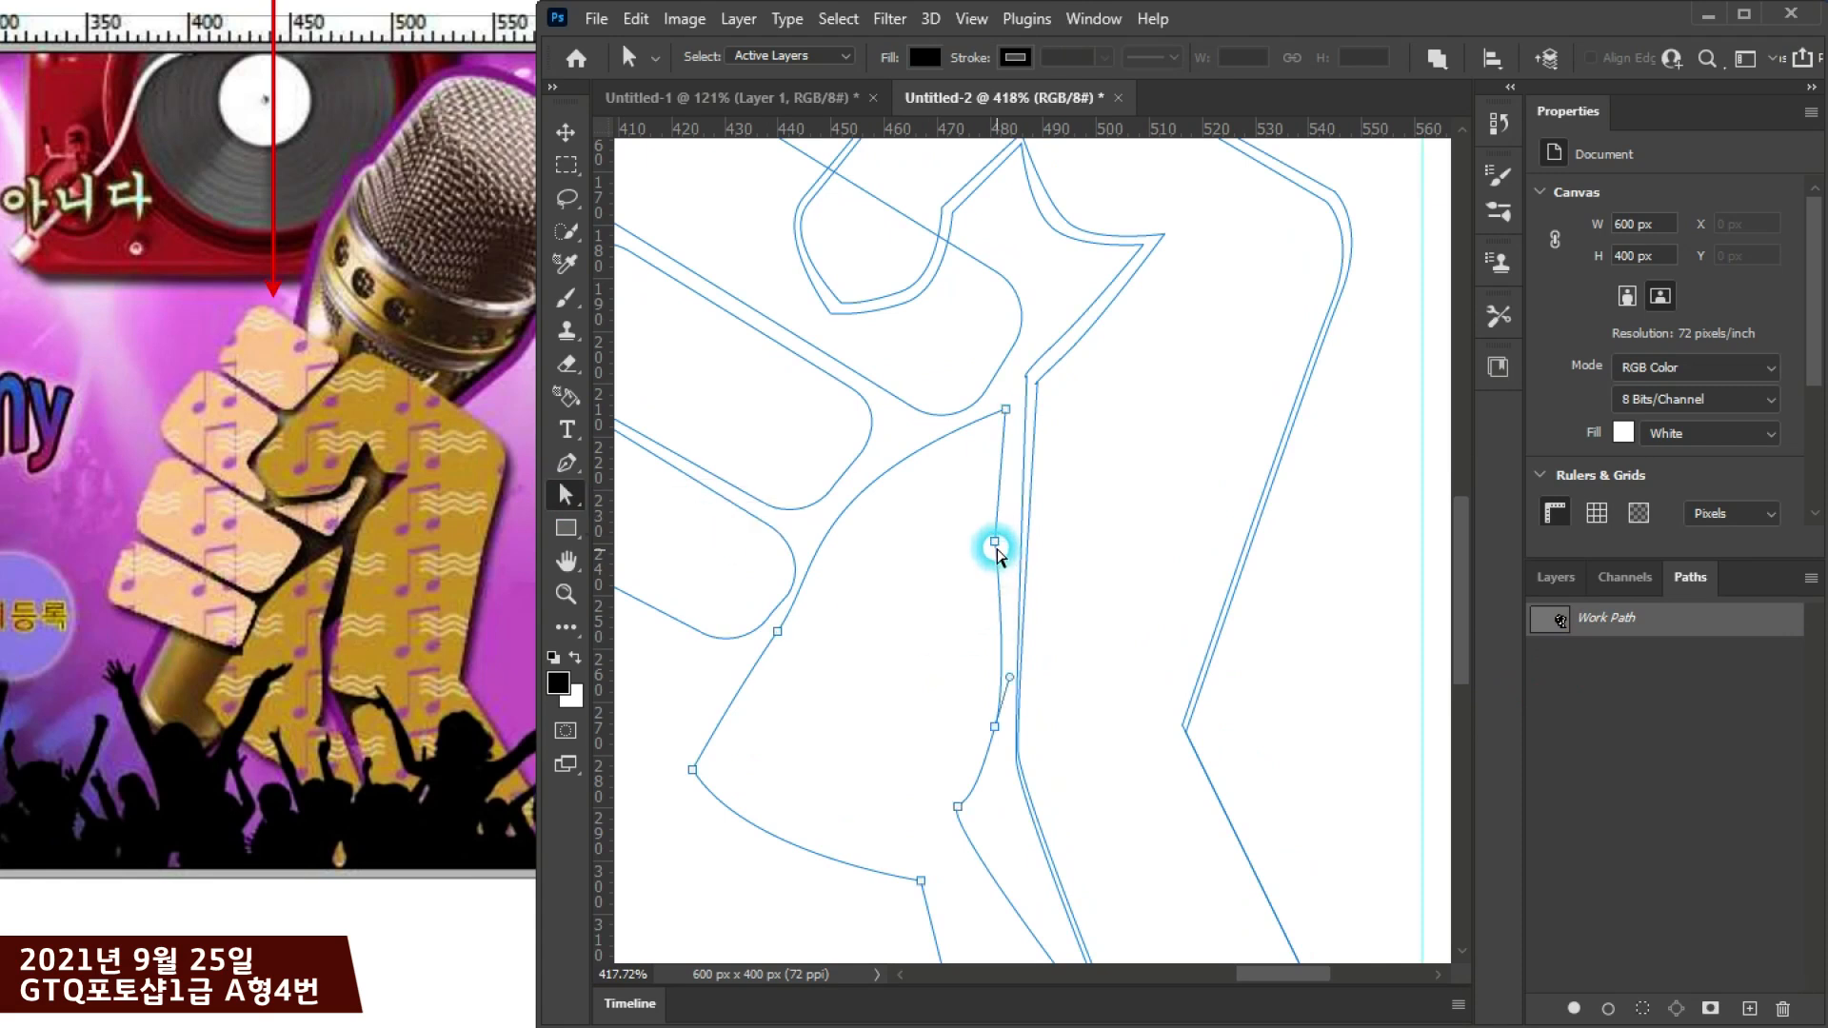
drag(998, 543, 994, 540)
drag(1004, 410, 1015, 393)
drag(994, 541, 1000, 536)
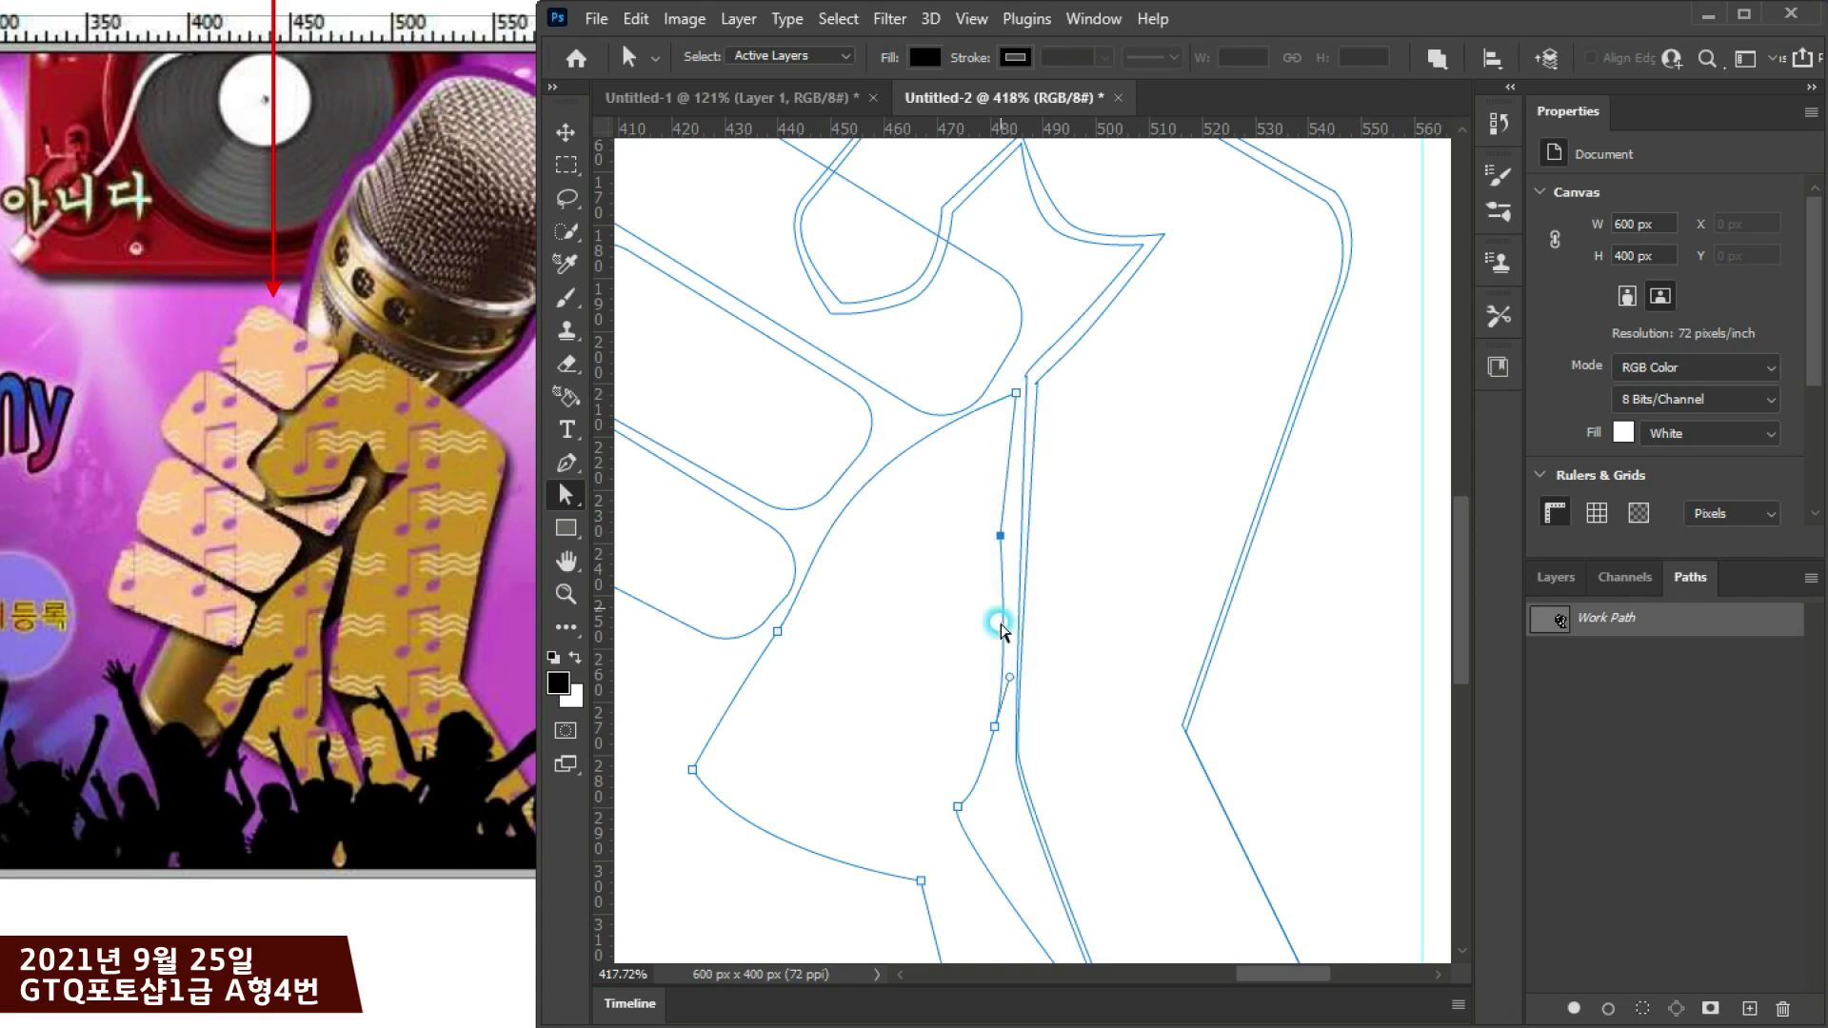
Step: Reshape the lower inner edge of the palm path around the wrist bend by adjusting its curve anchors
mouse_move(993, 725)
mouse_down()
mouse_move(966, 696)
mouse_move(991, 672)
mouse_move(977, 694)
mouse_up()
click(985, 777)
scroll(964, 809, down, 3)
scroll(959, 693, down, 2)
click(1000, 727)
scroll(1057, 628, down, 4)
drag(1032, 556, 1018, 587)
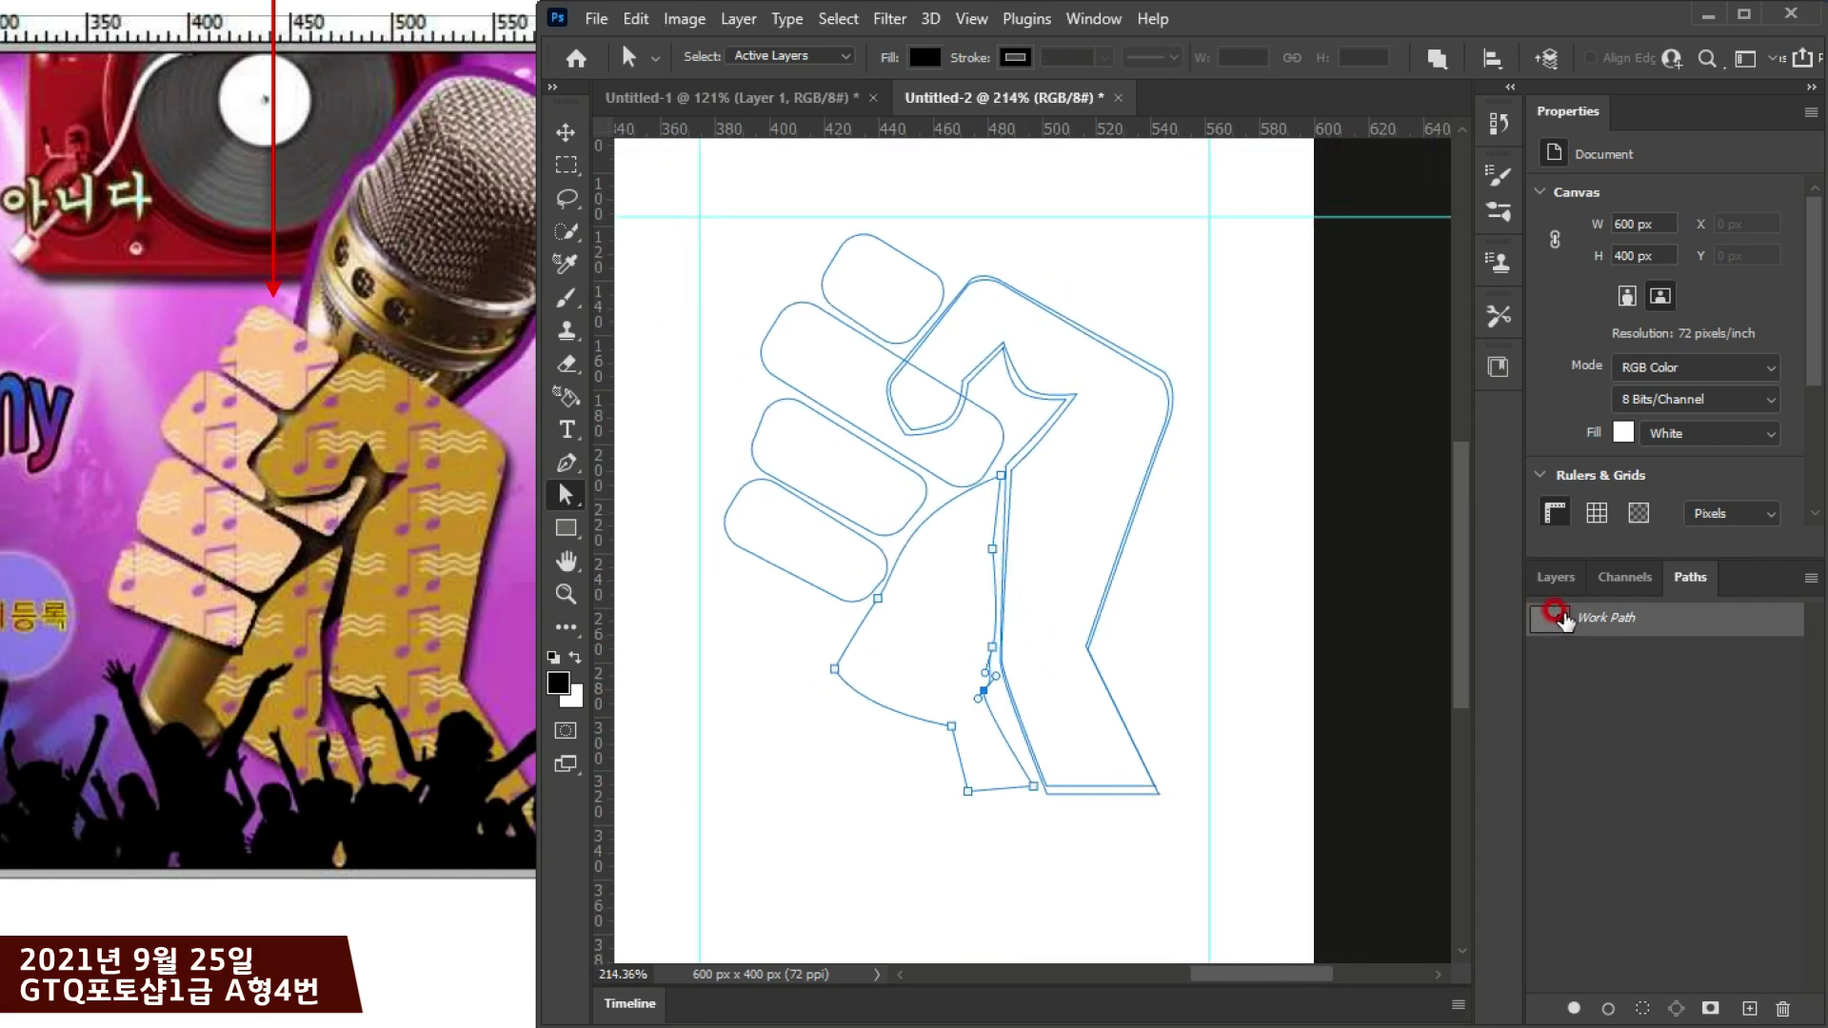
Step: Save the work path of the fist as a stored path named Path 1
click(1566, 619)
scroll(962, 464, up, 3)
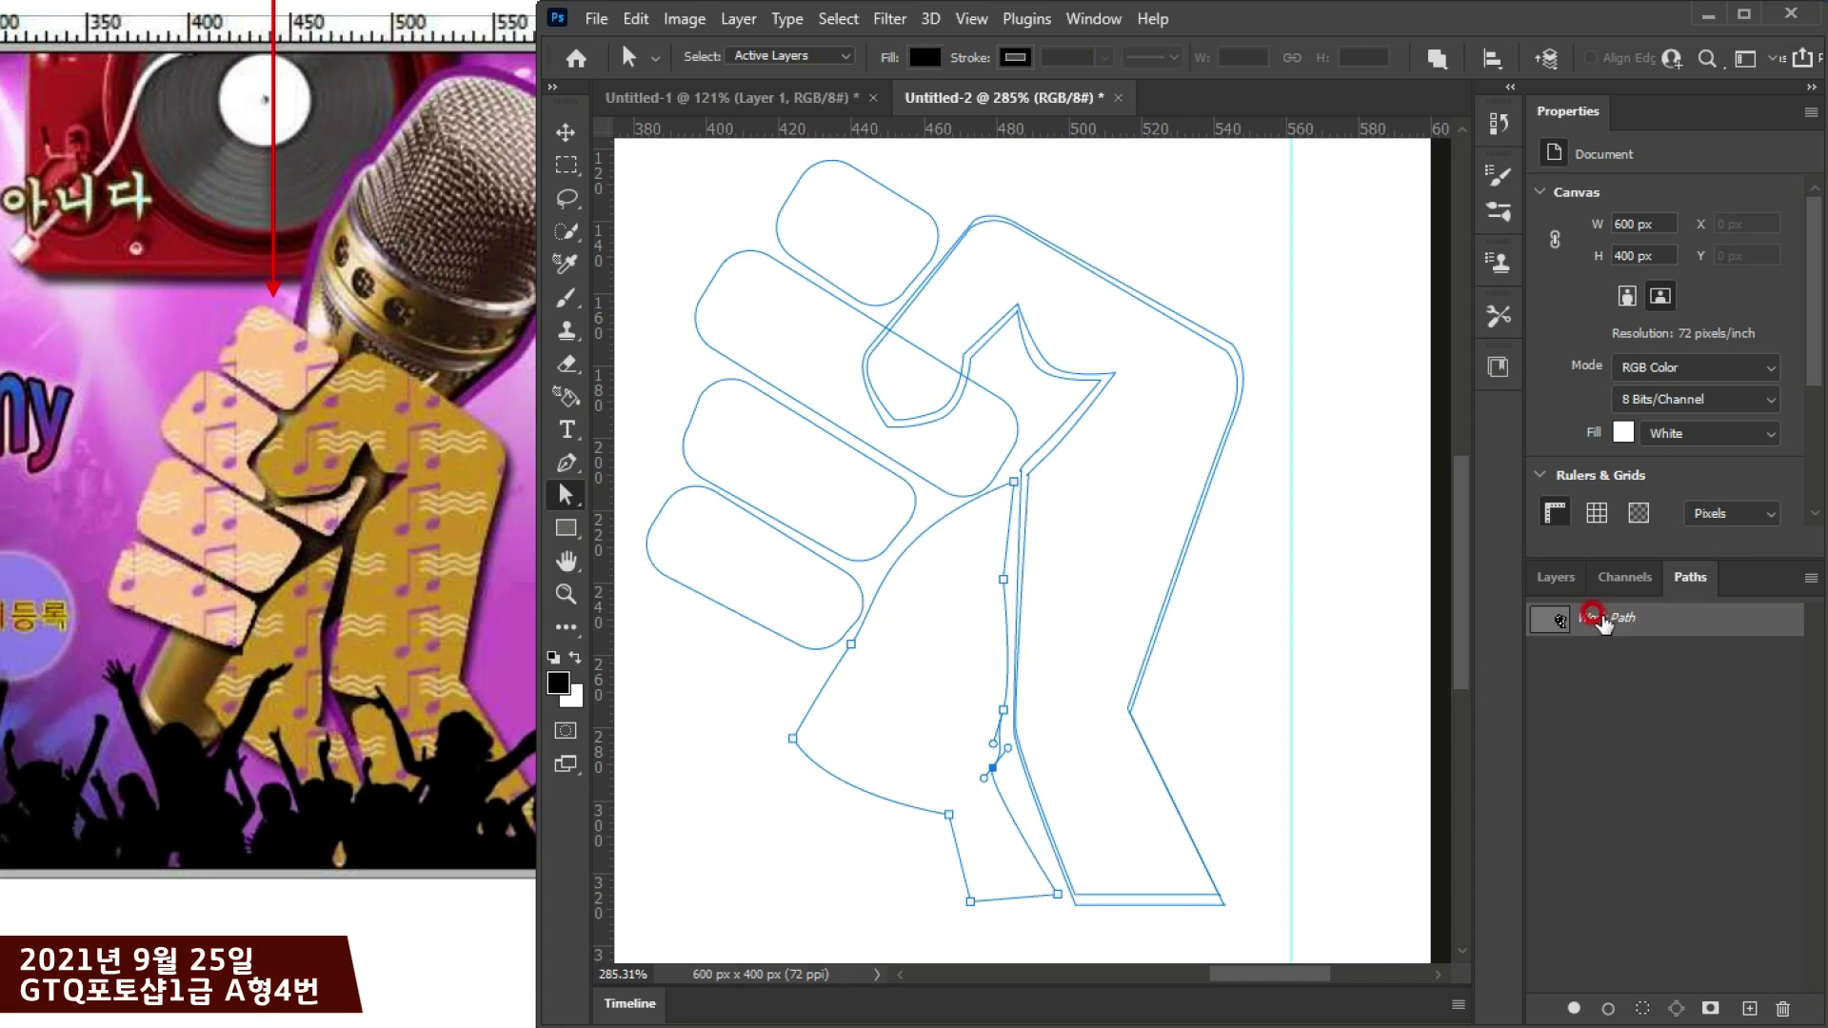
double_click(1604, 619)
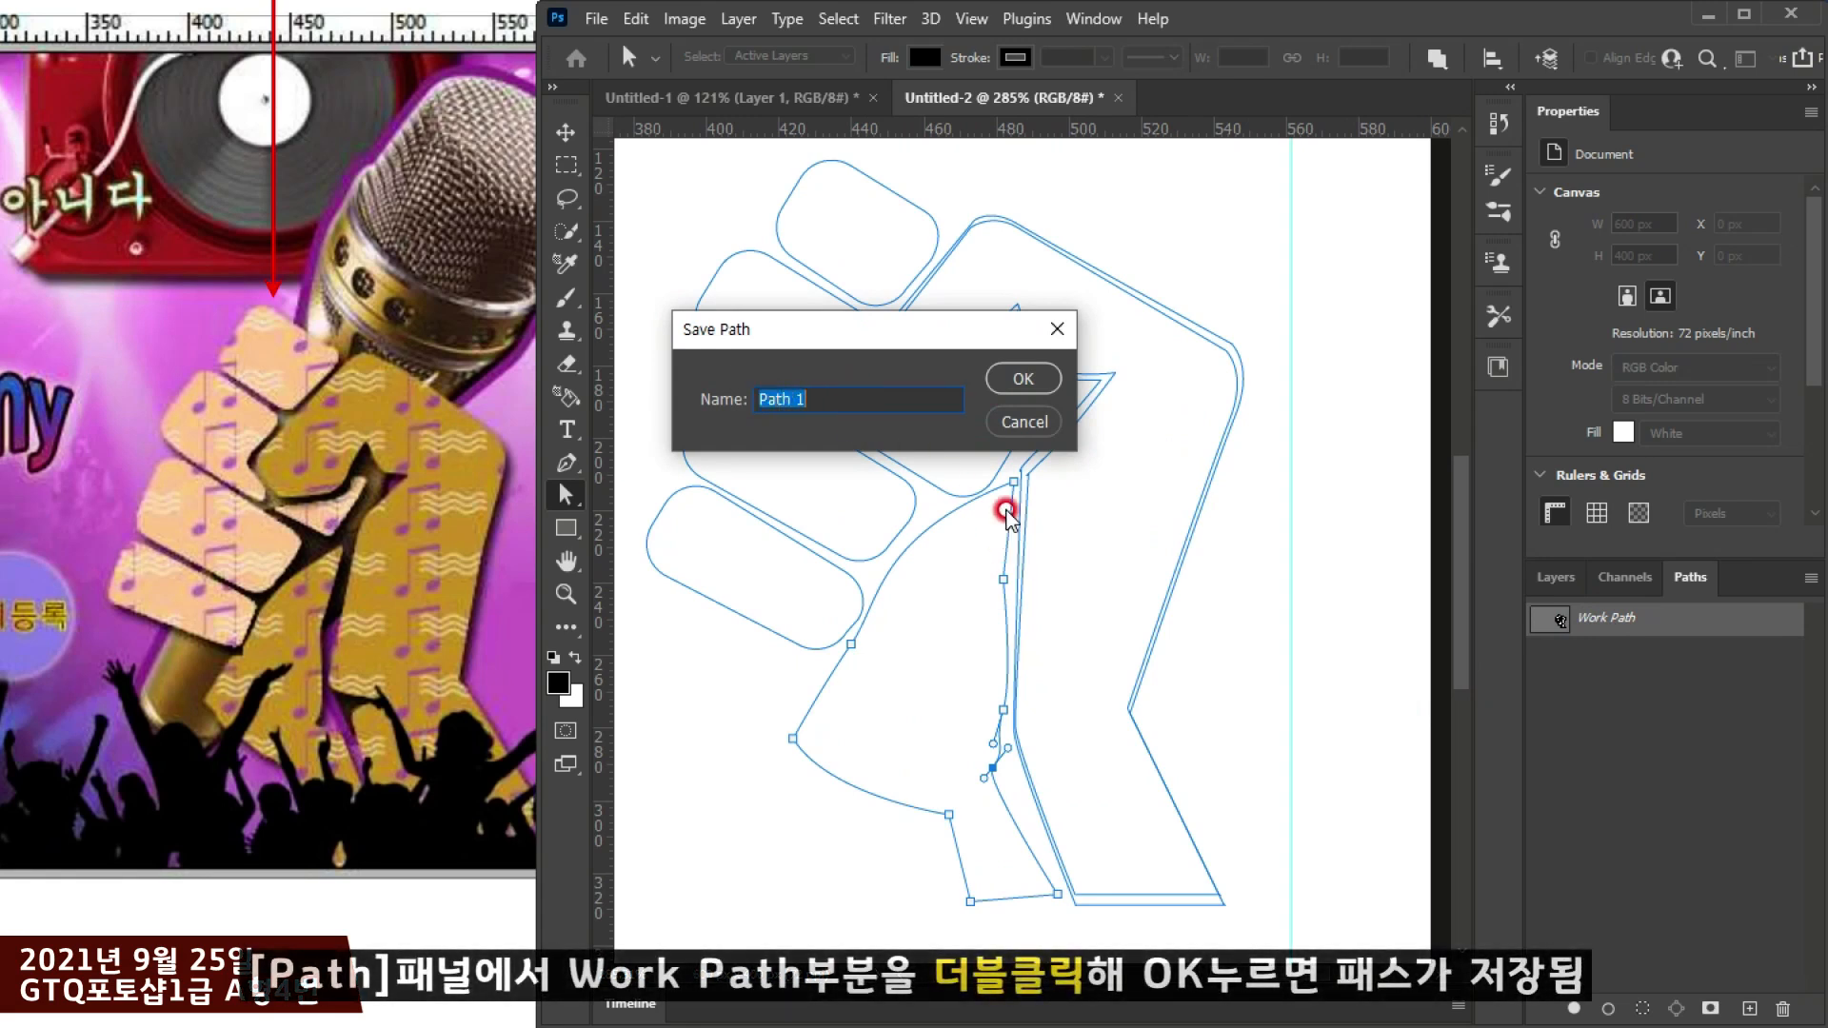
click(1020, 378)
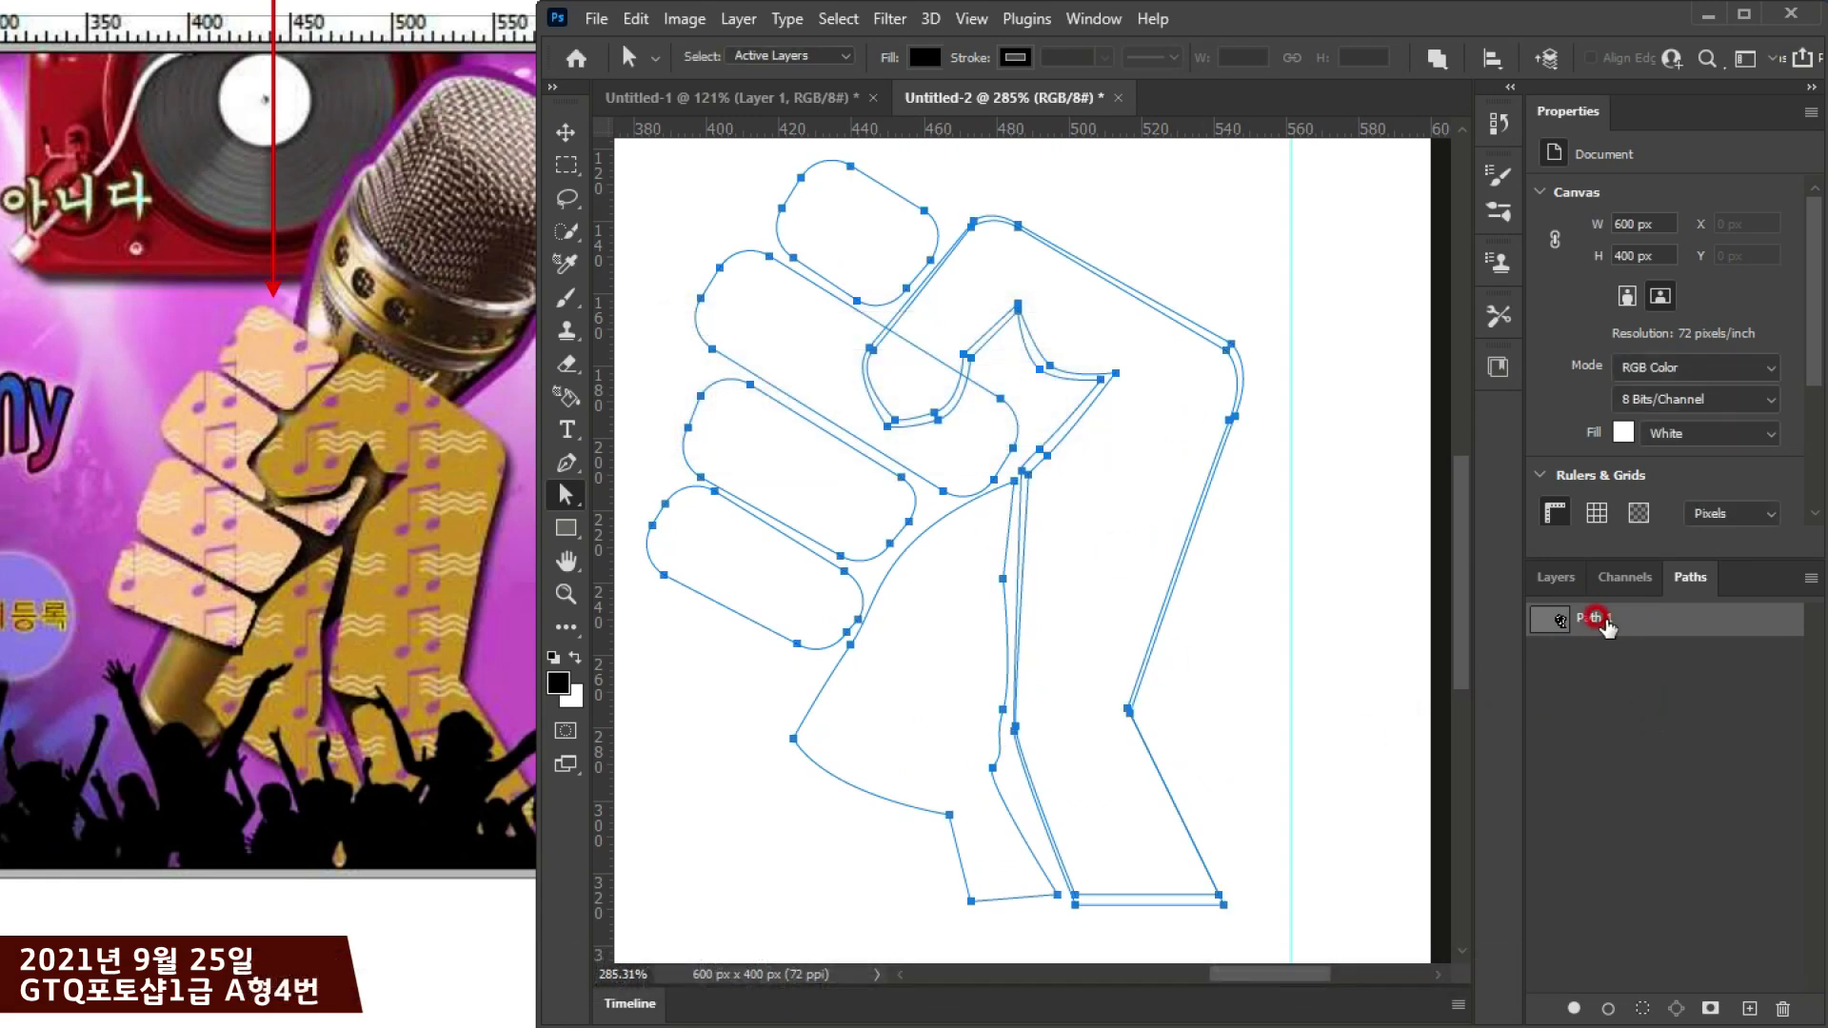
Step: Load Path 1 as a selection and check the exam reference's Pen Tool colour notes and fist colouring
click(1555, 577)
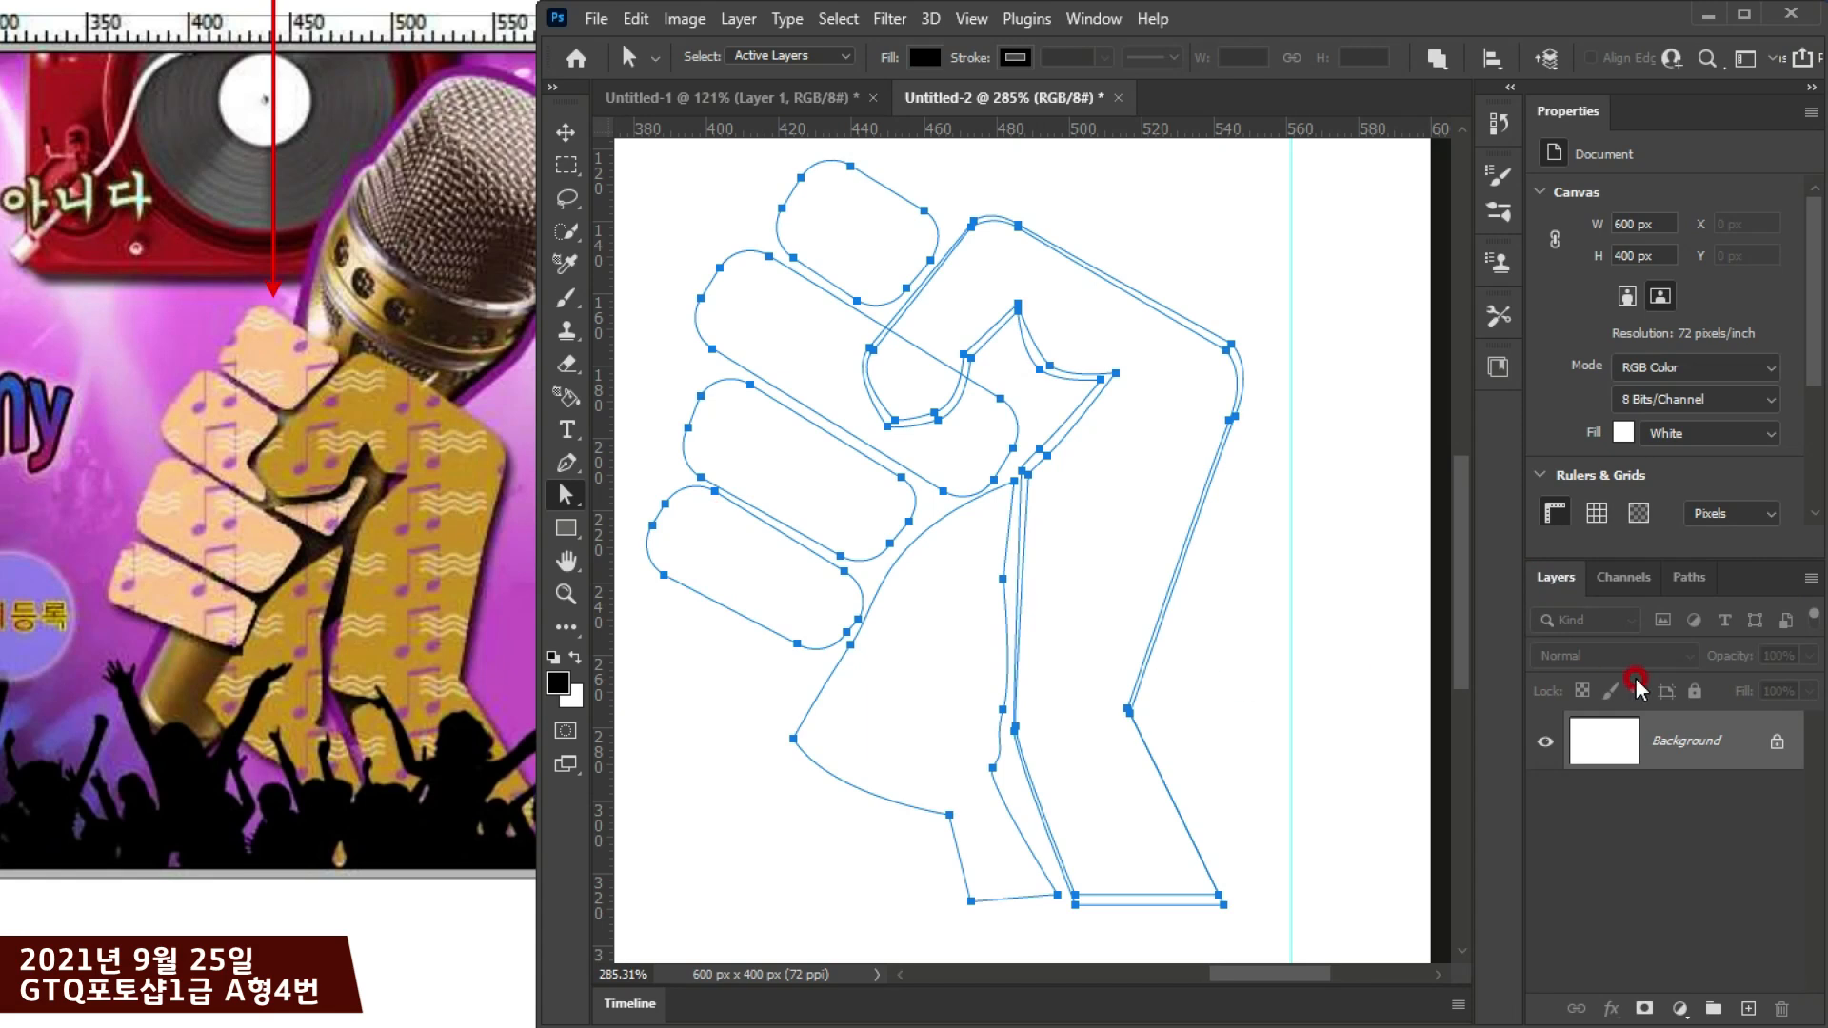
click(1690, 577)
click(1549, 630)
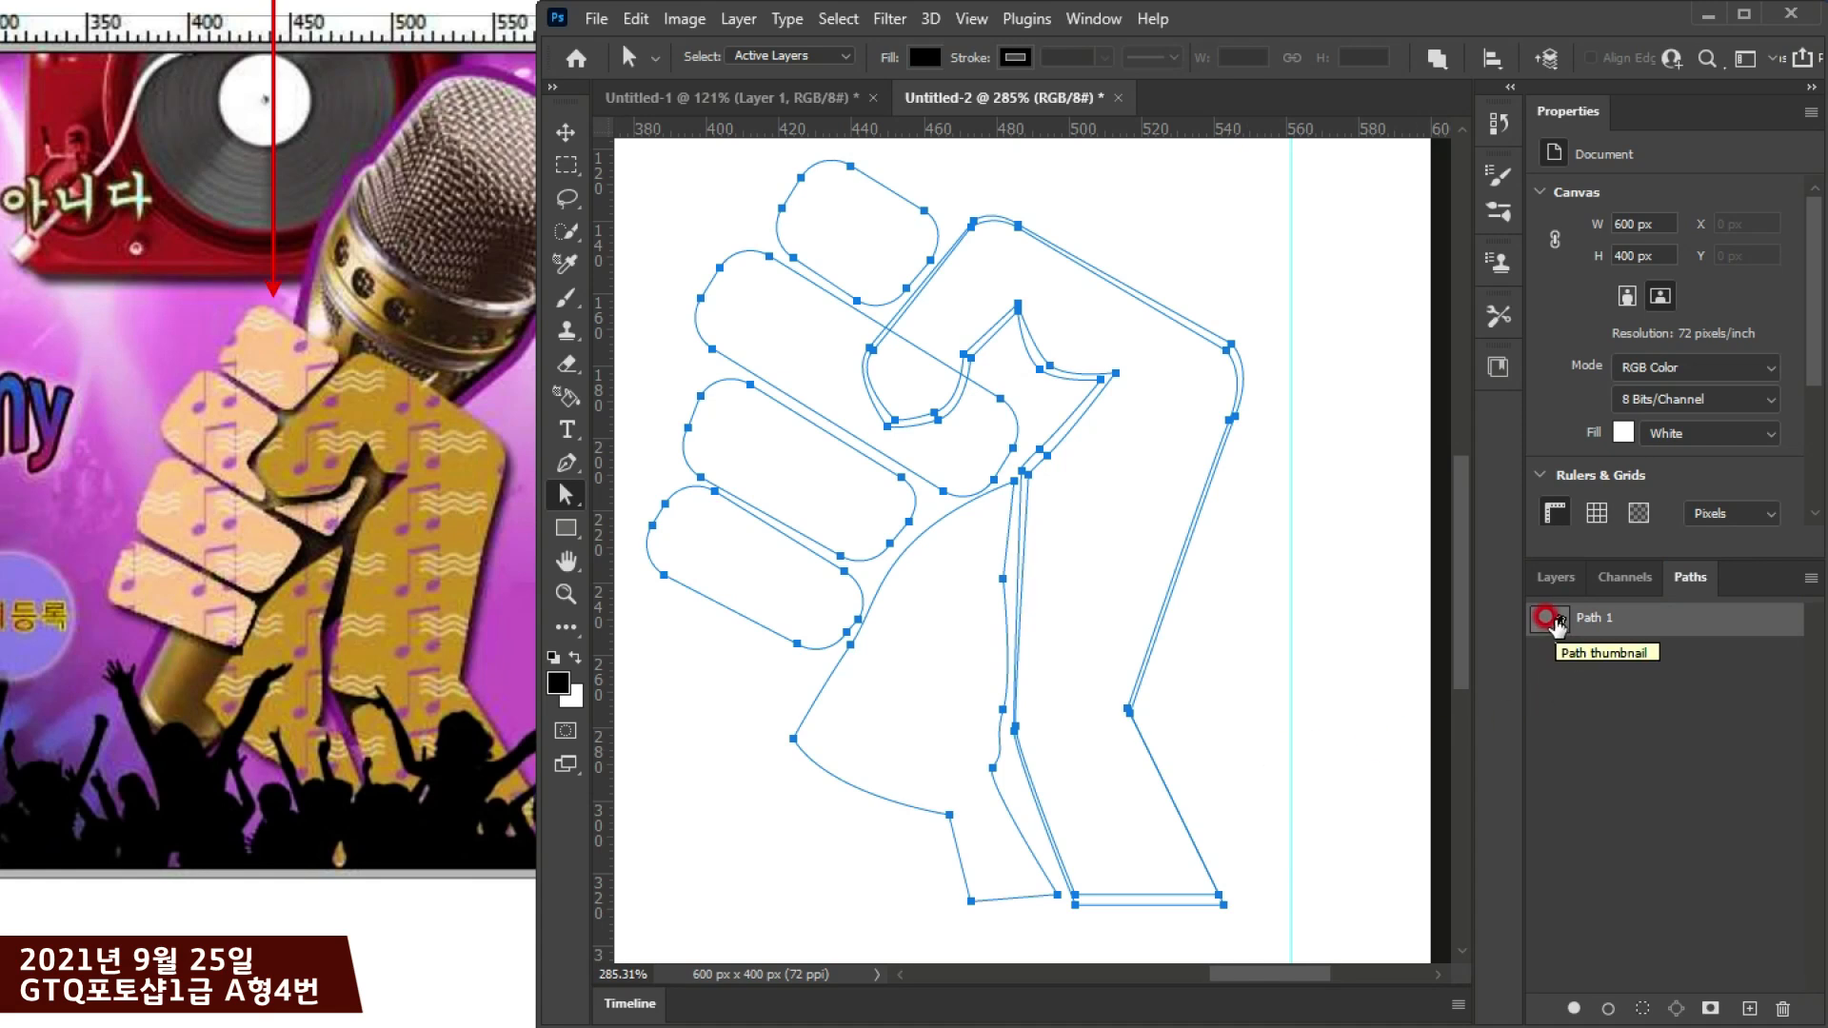
ctrl+click(1552, 621)
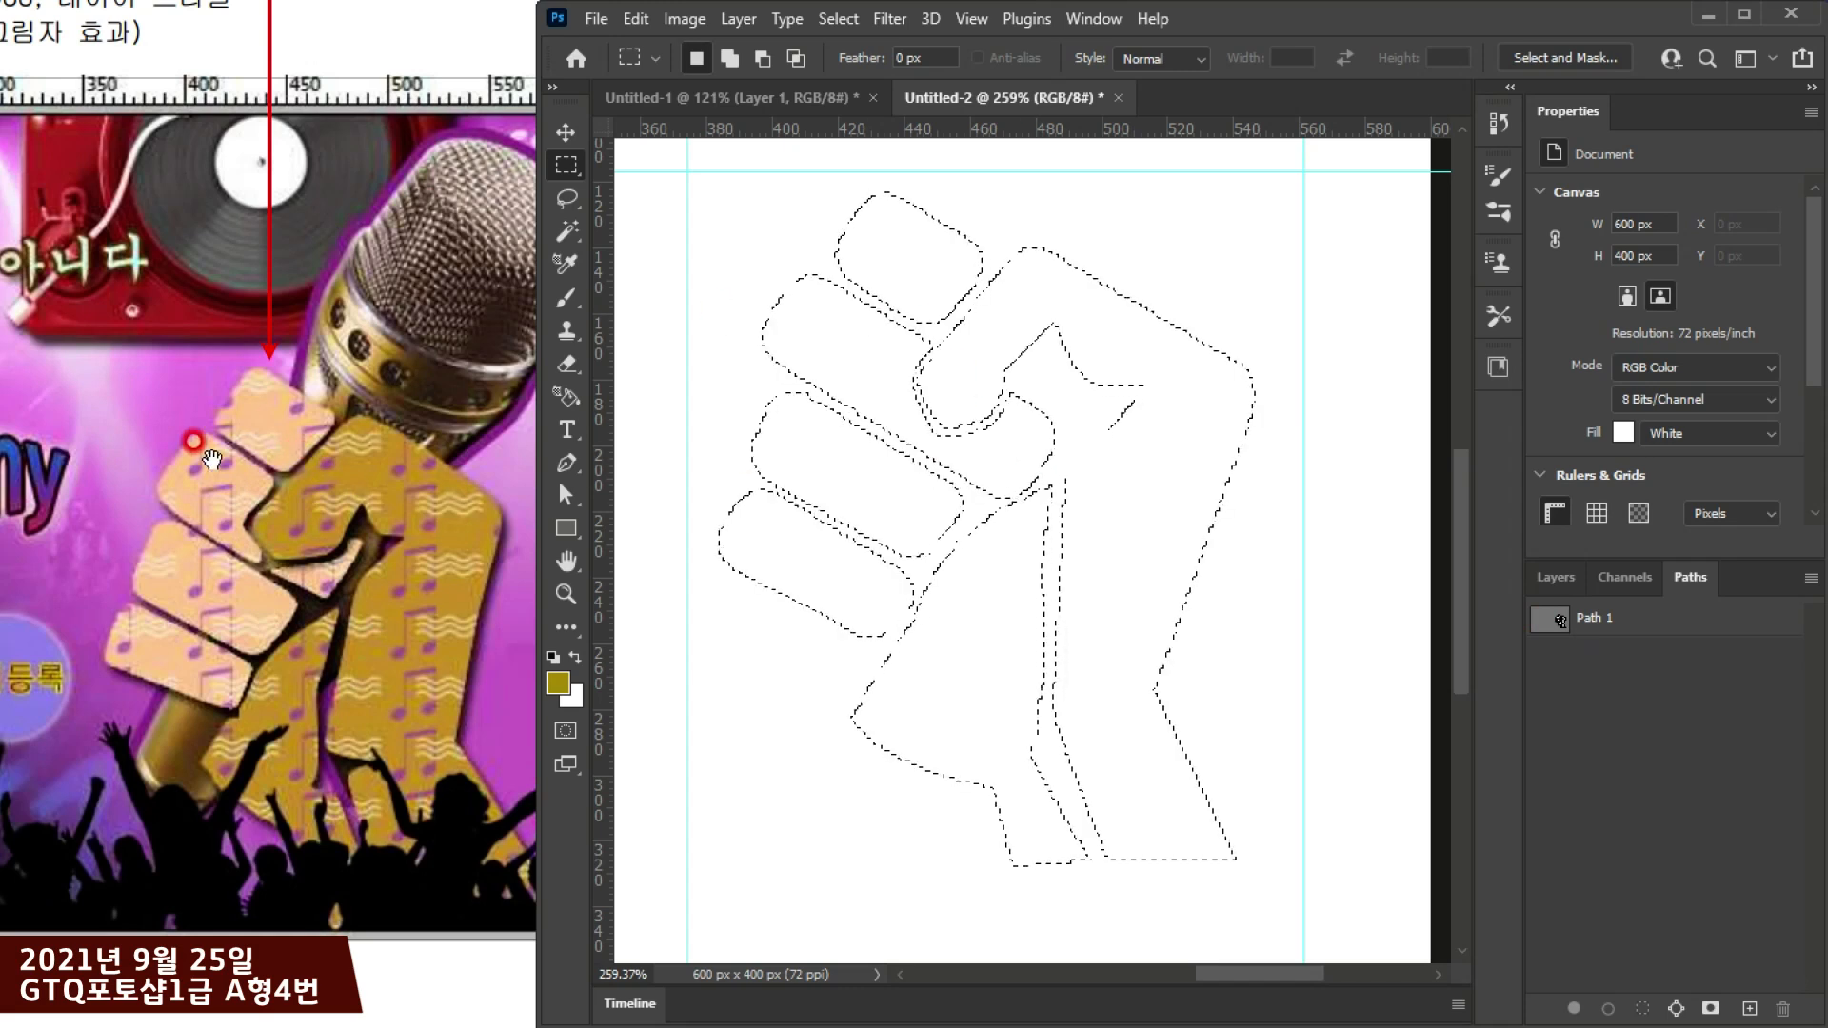
drag(120, 135, 281, 575)
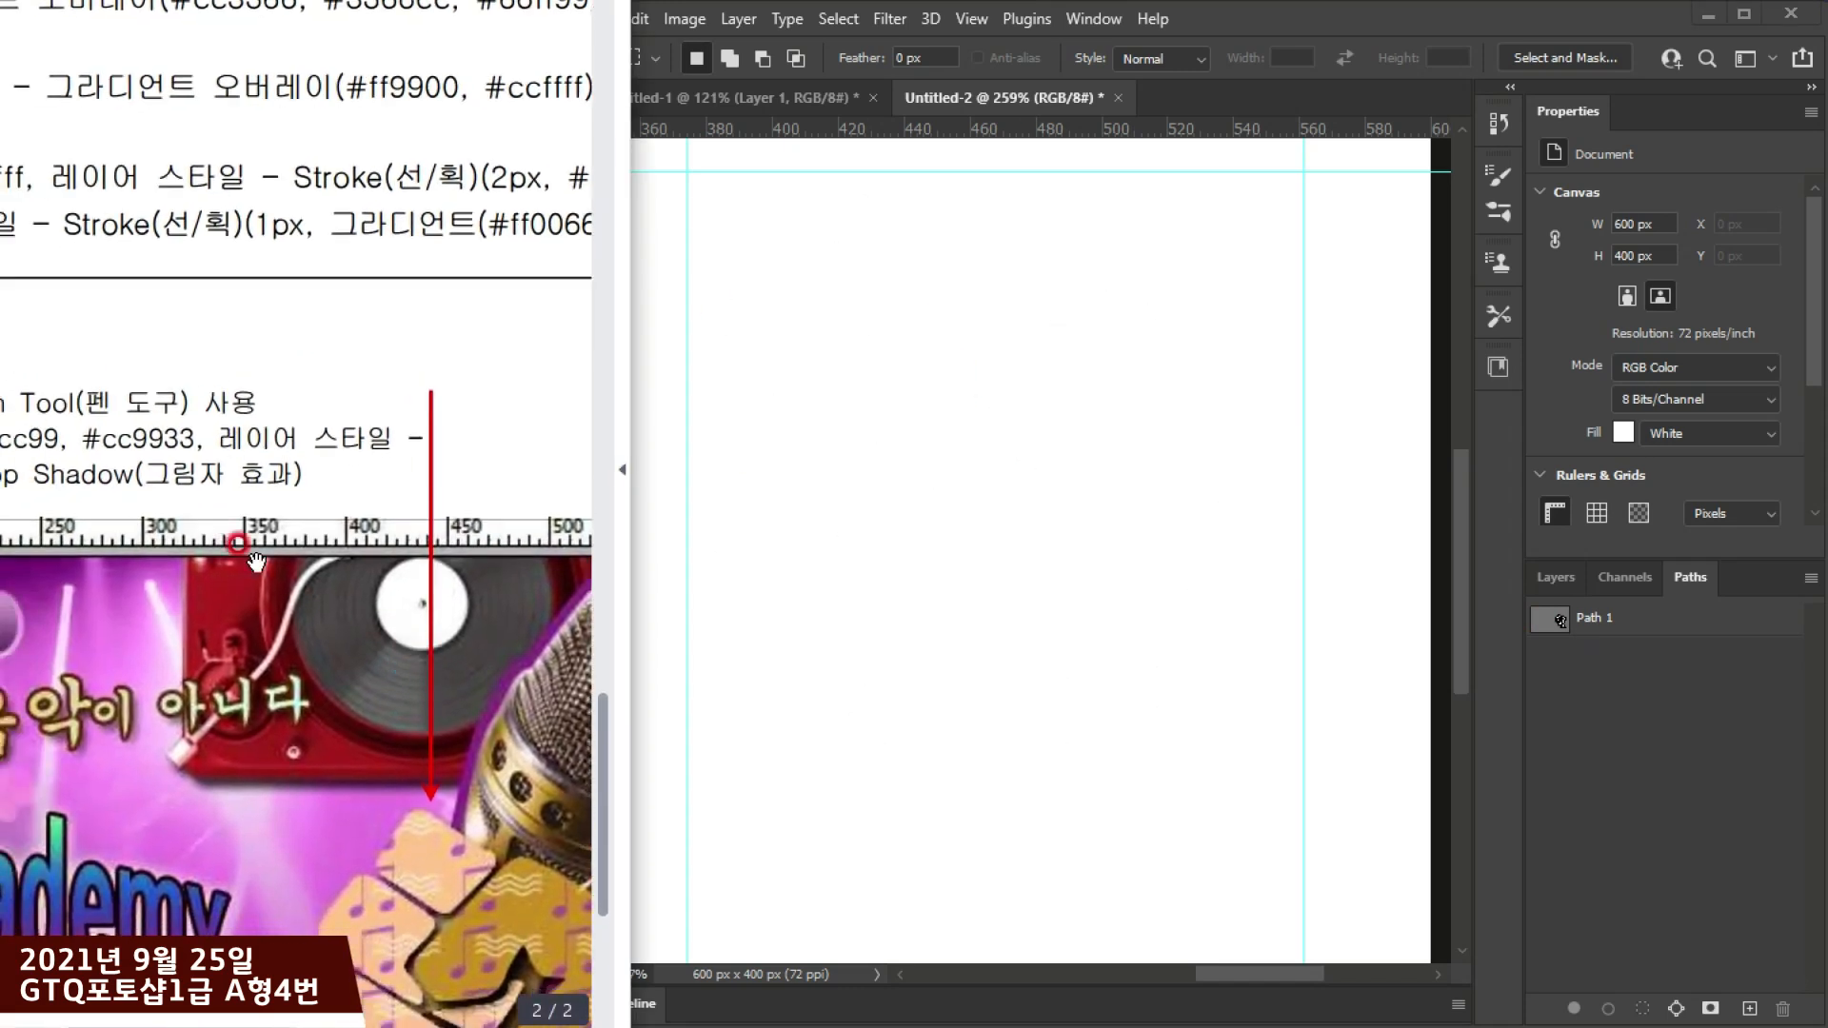
drag(130, 482, 201, 450)
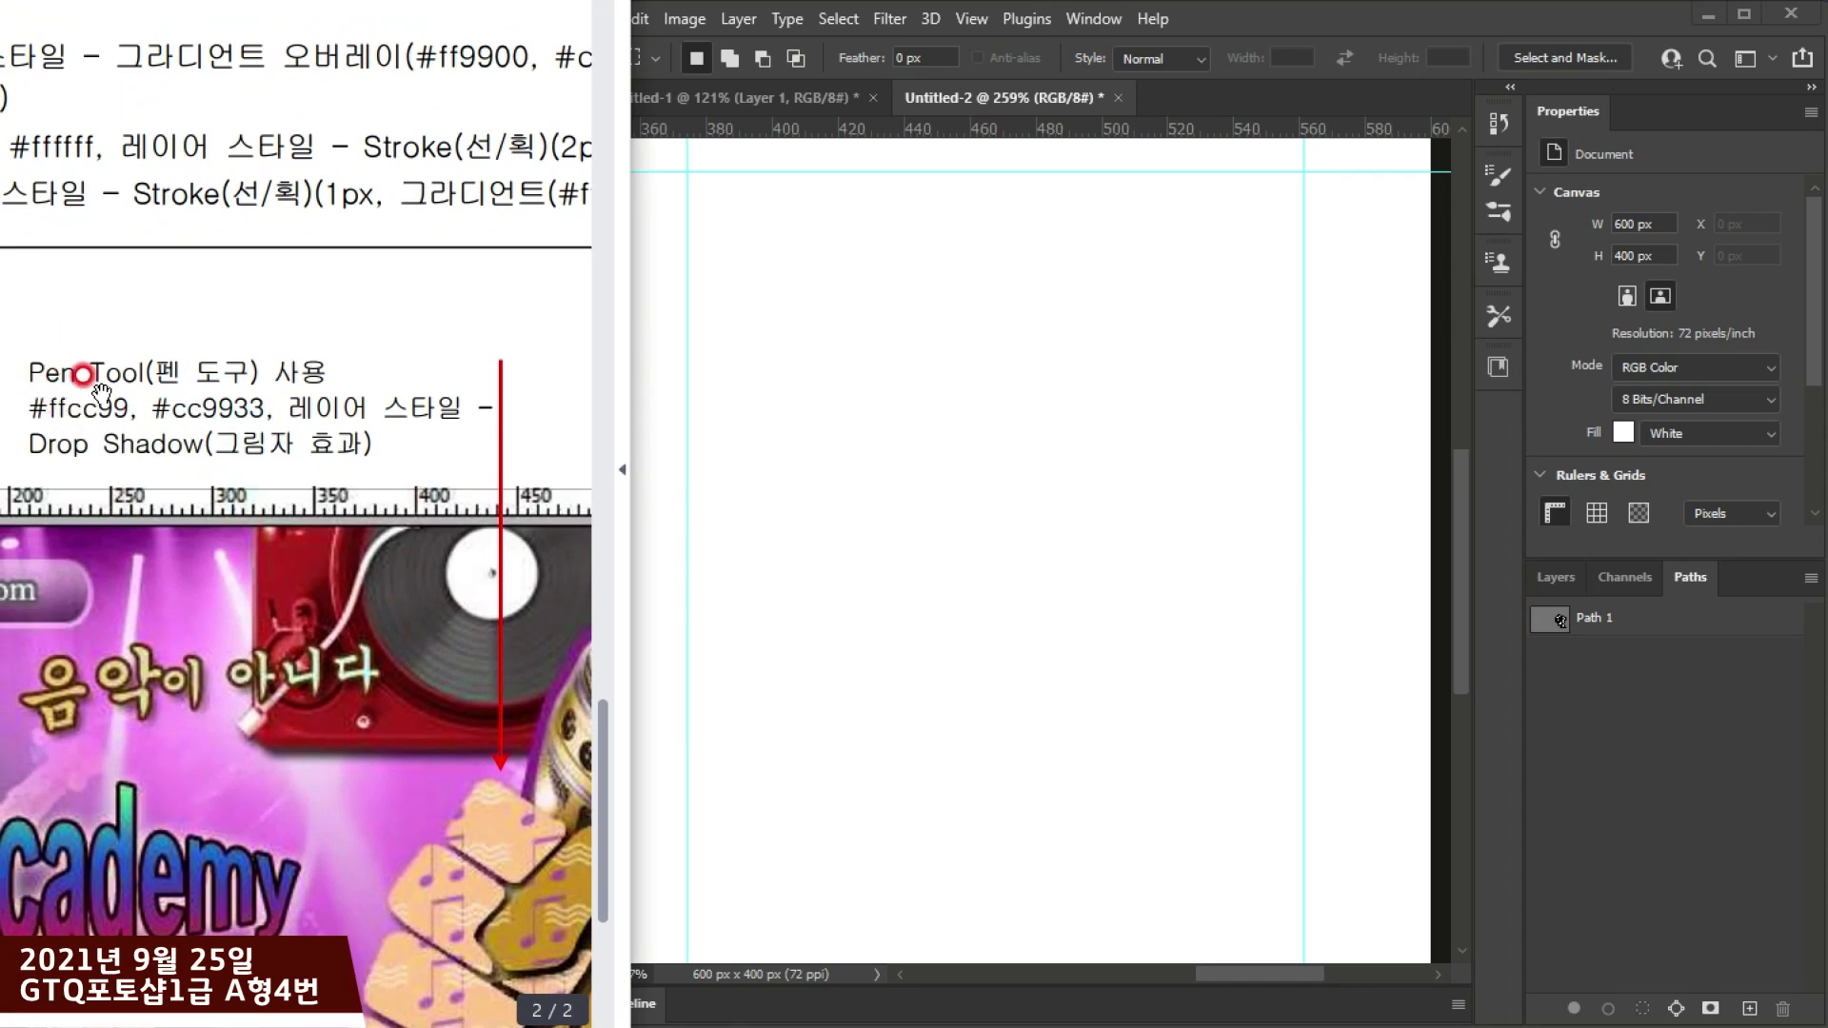
drag(440, 716, 209, 313)
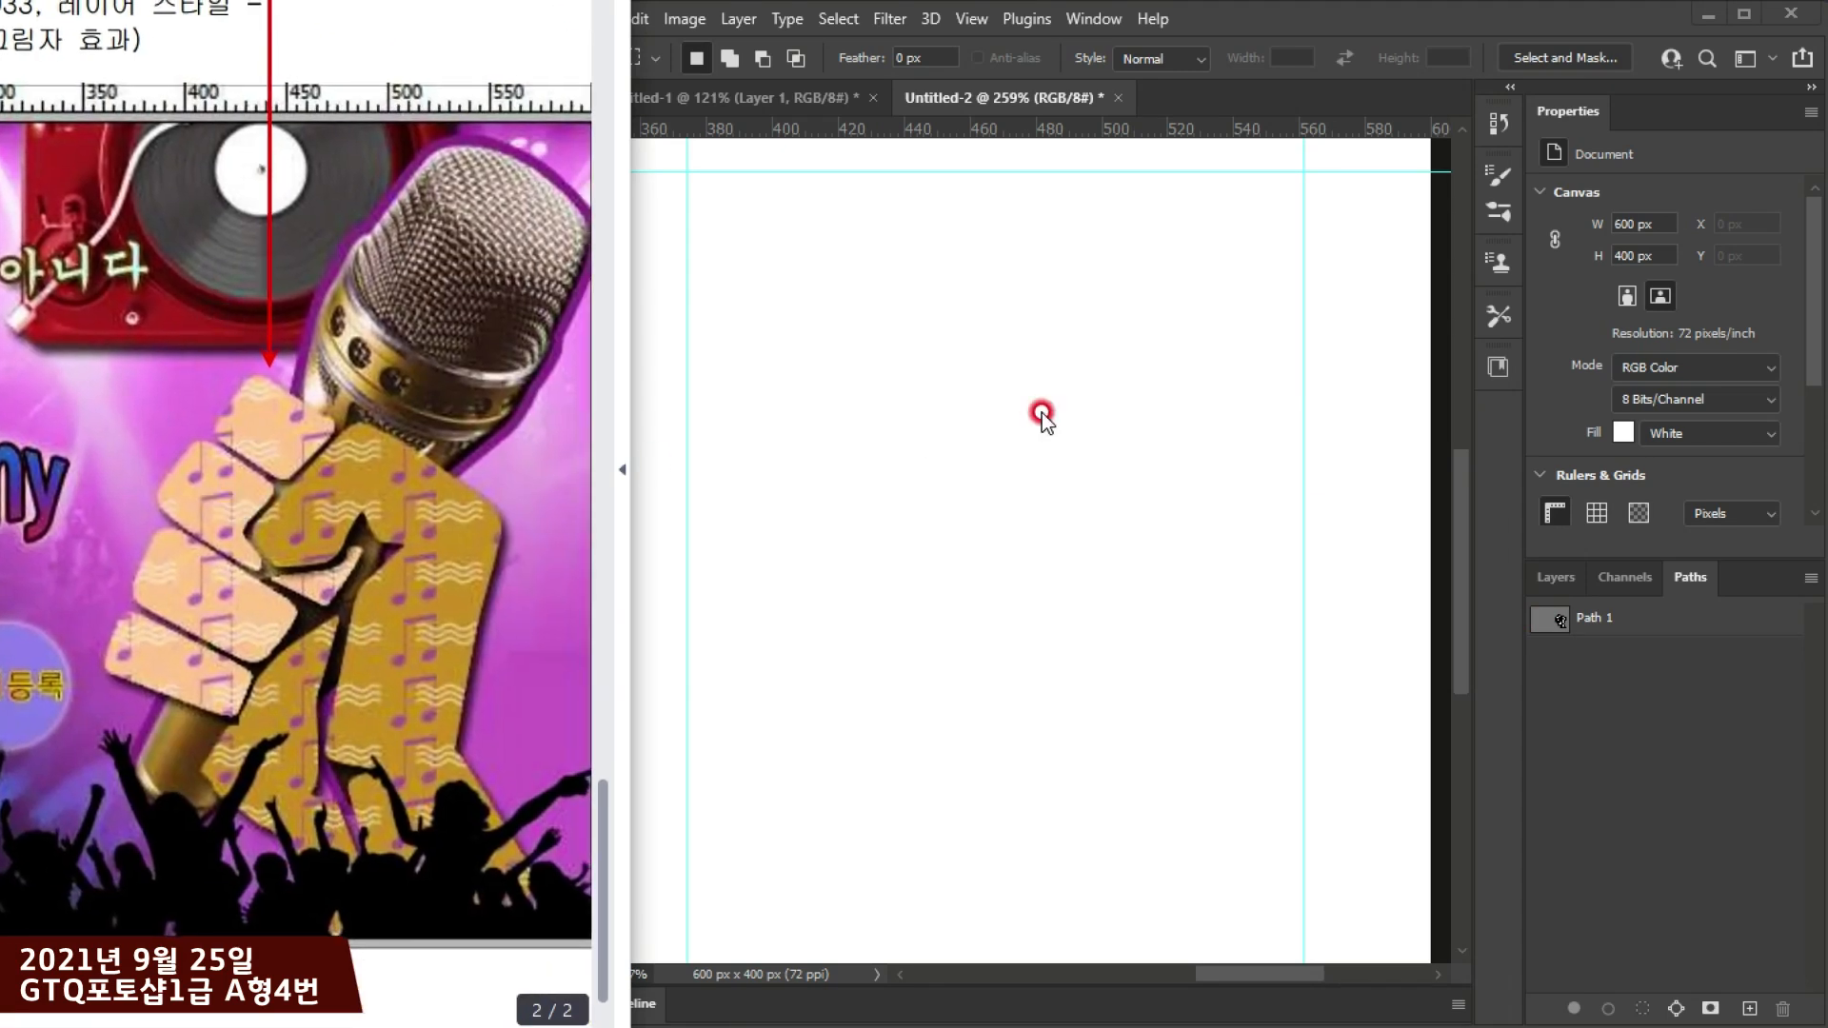
click(1232, 20)
click(1631, 669)
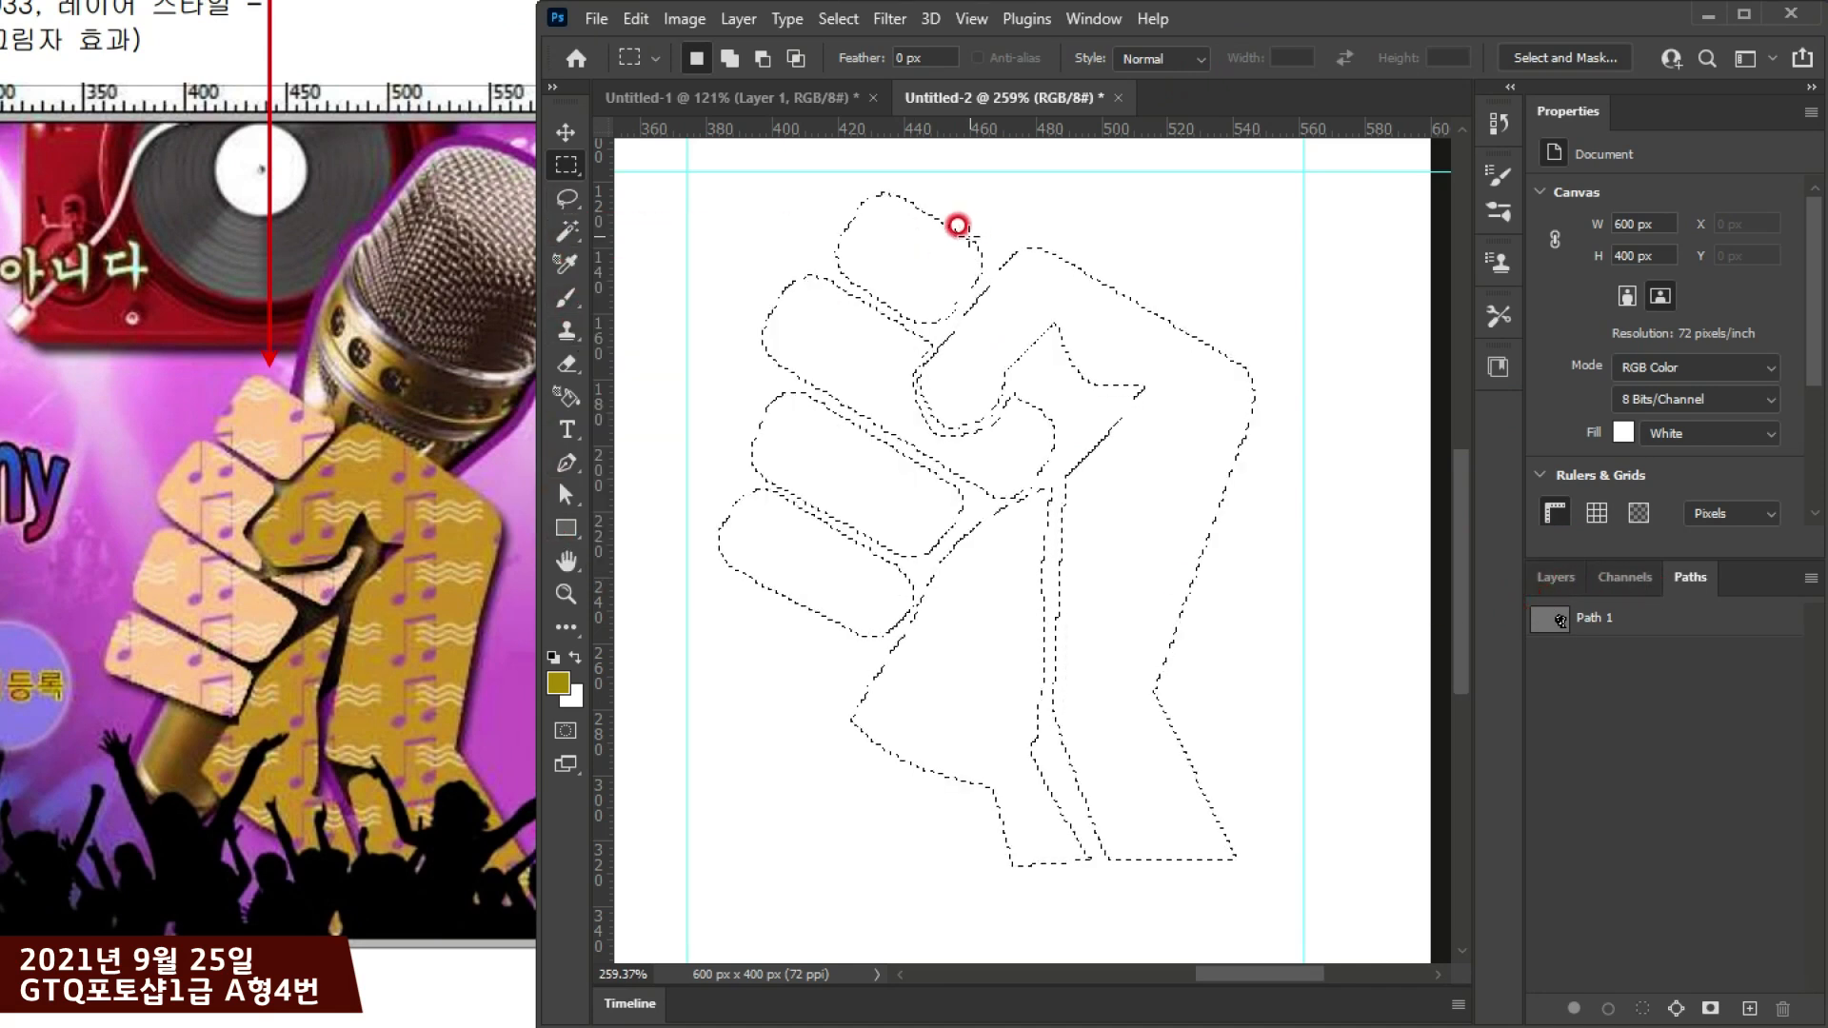
Step: Subtract the thumb, forearm and palm areas from the selection with a freehand Lasso outline, leaving only the four fingers
click(568, 198)
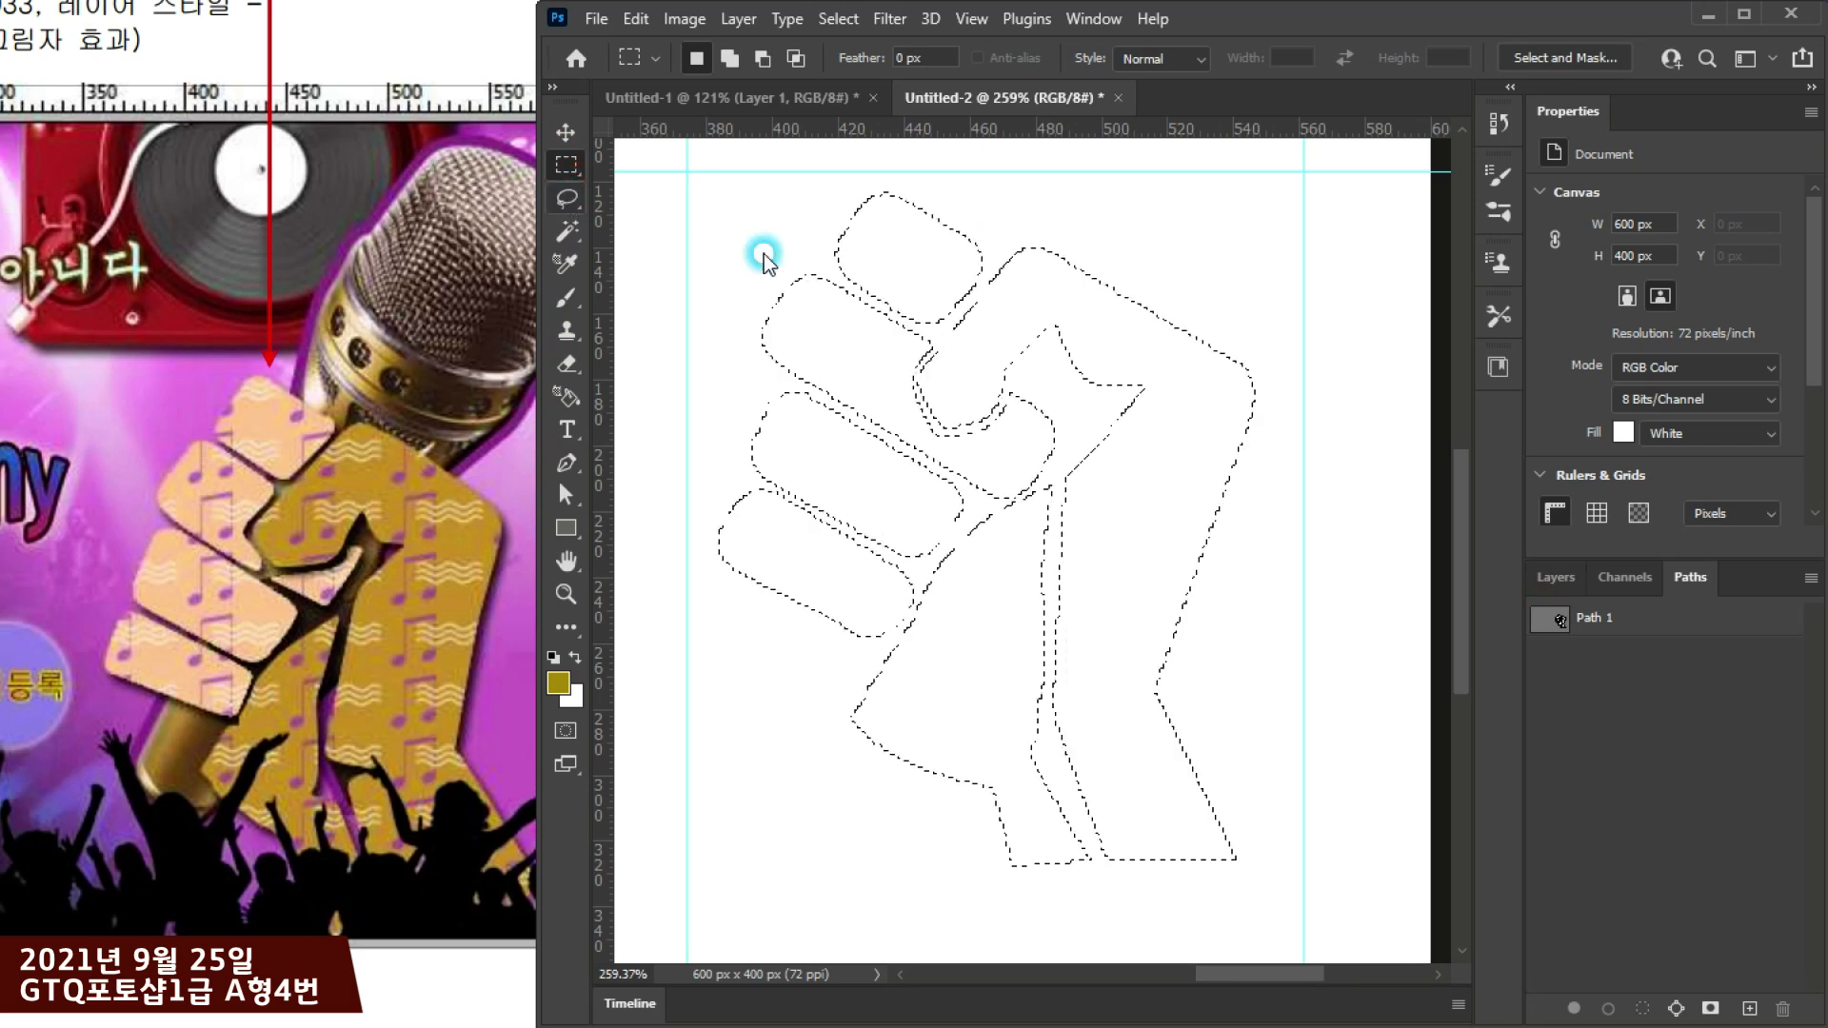
click(667, 198)
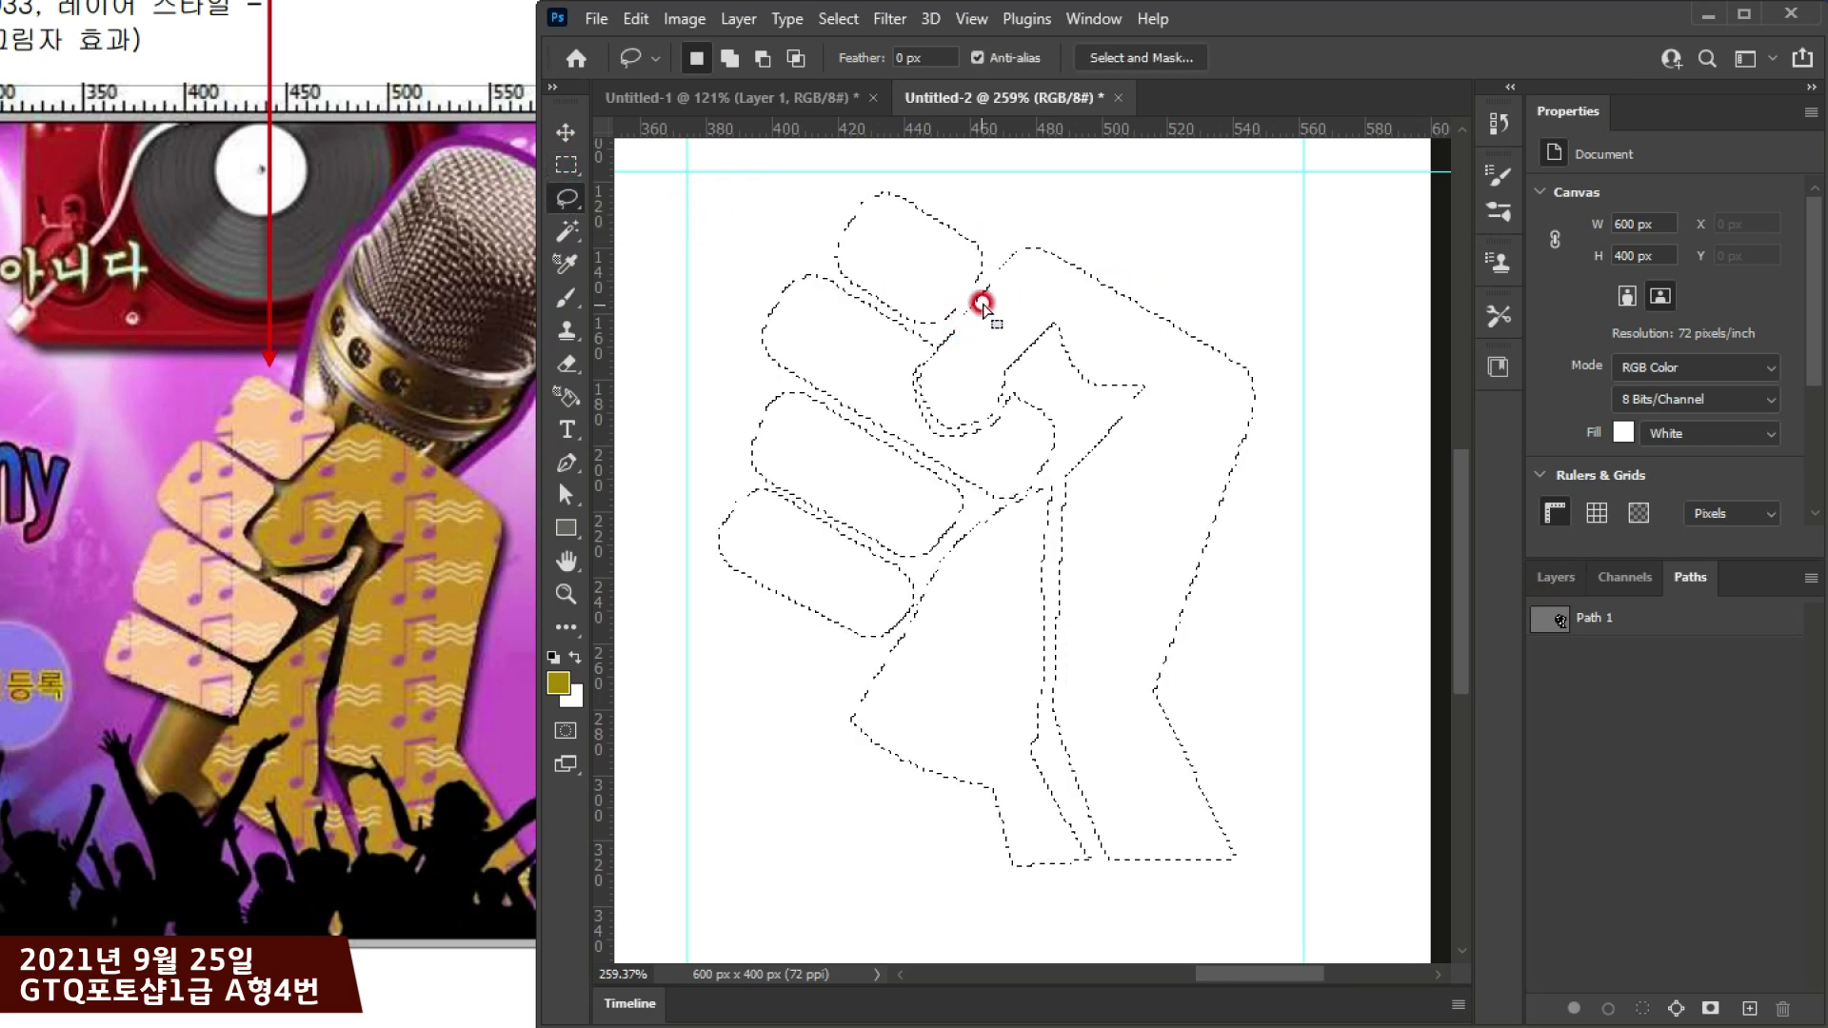
key(alt)
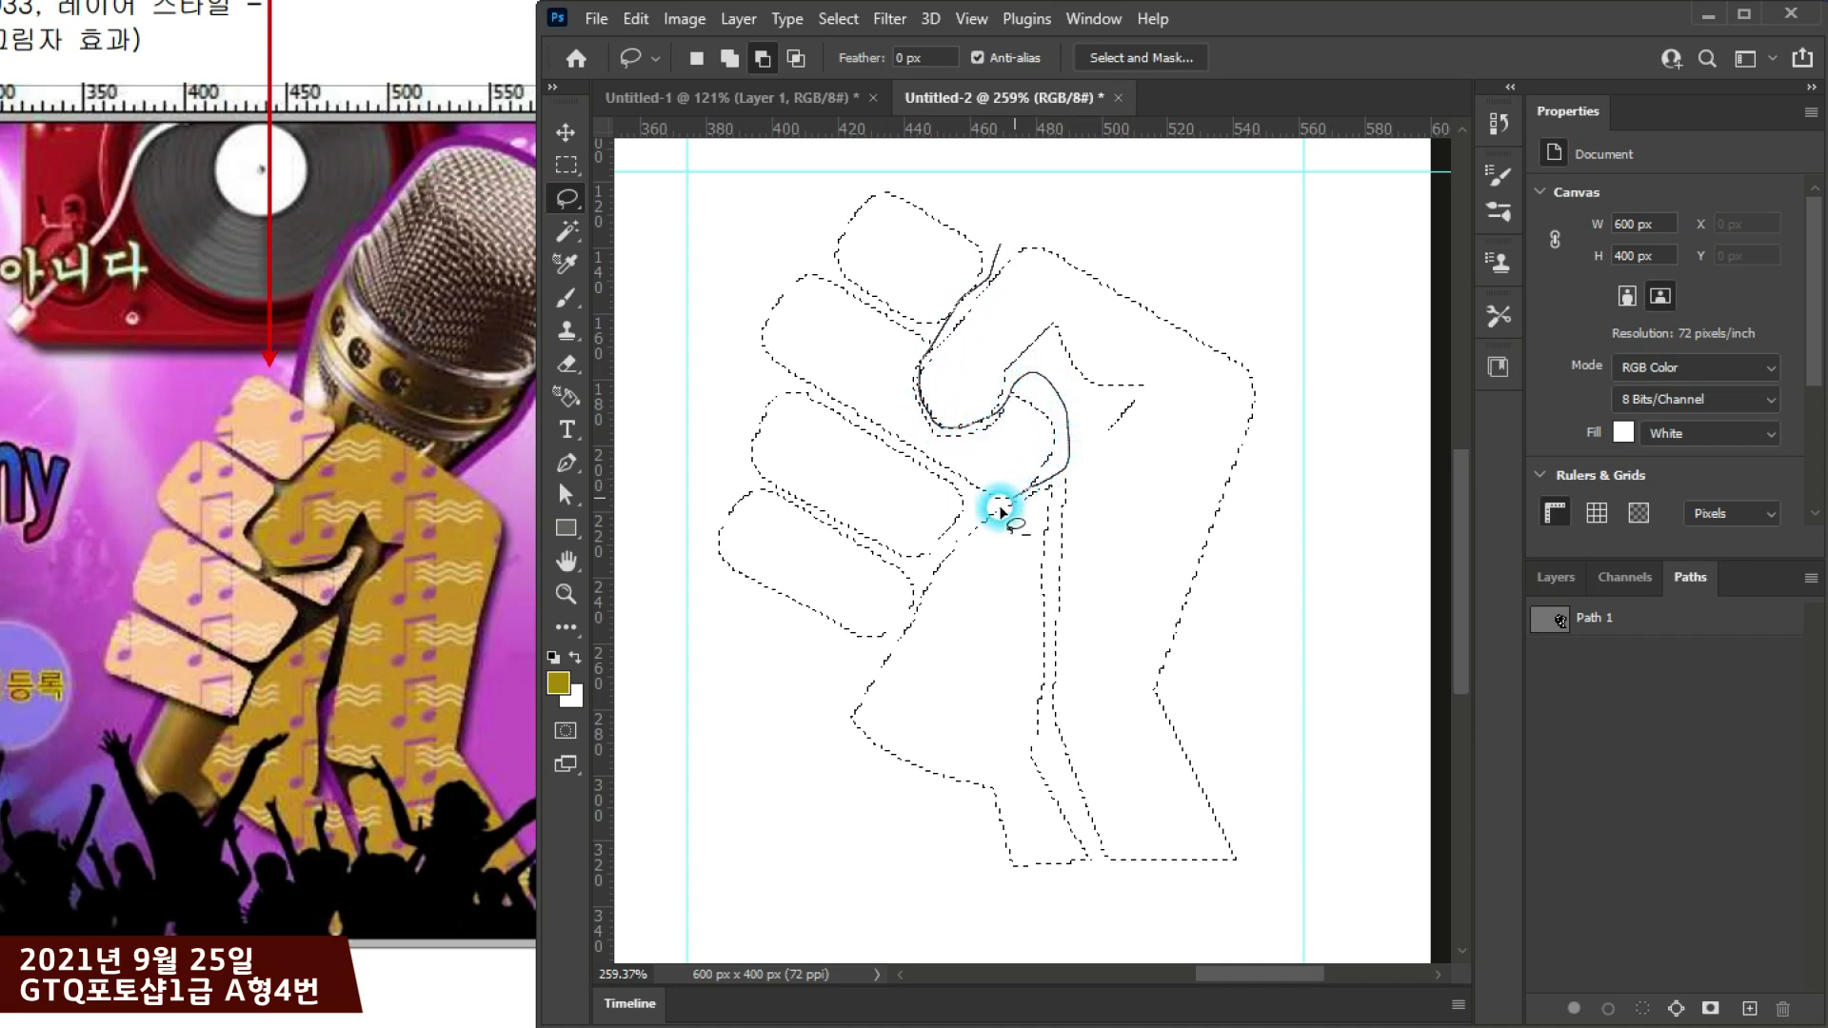
mouse_move(912, 621)
mouse_down()
mouse_move(856, 702)
mouse_move(995, 930)
mouse_move(1433, 276)
mouse_move(1114, 200)
mouse_up()
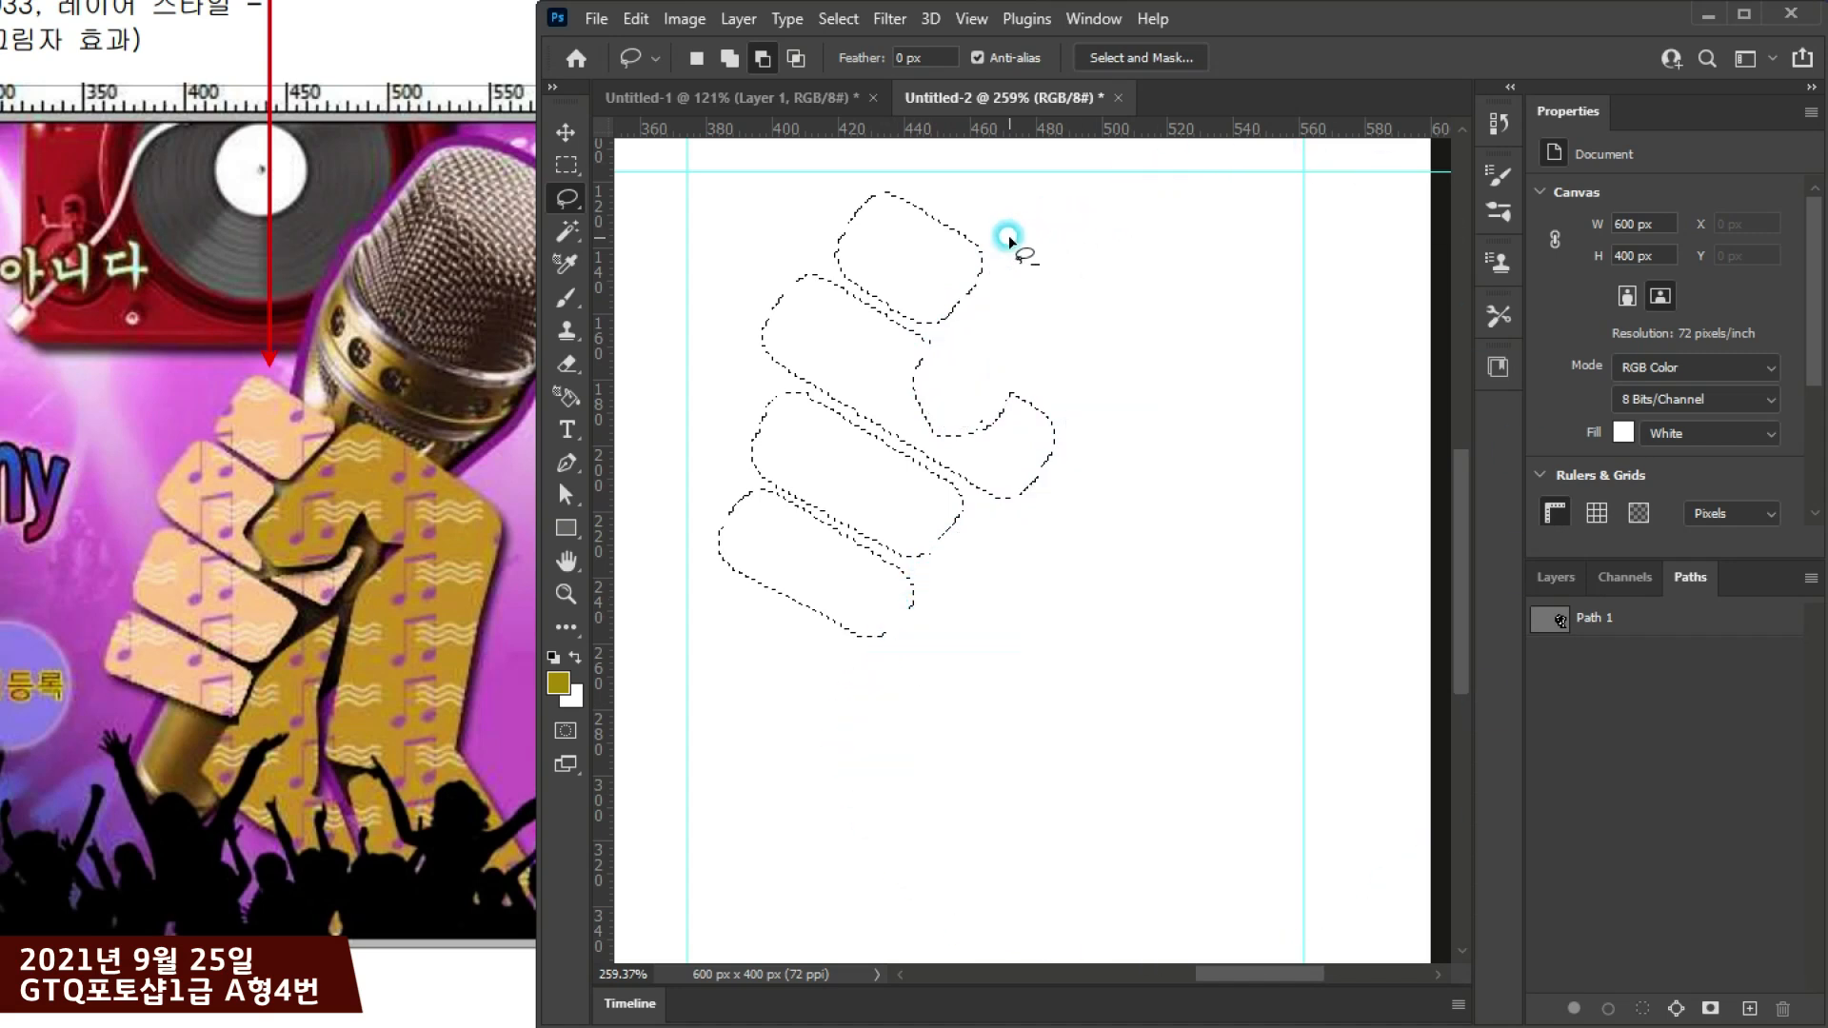
scroll(992, 345, up, 2)
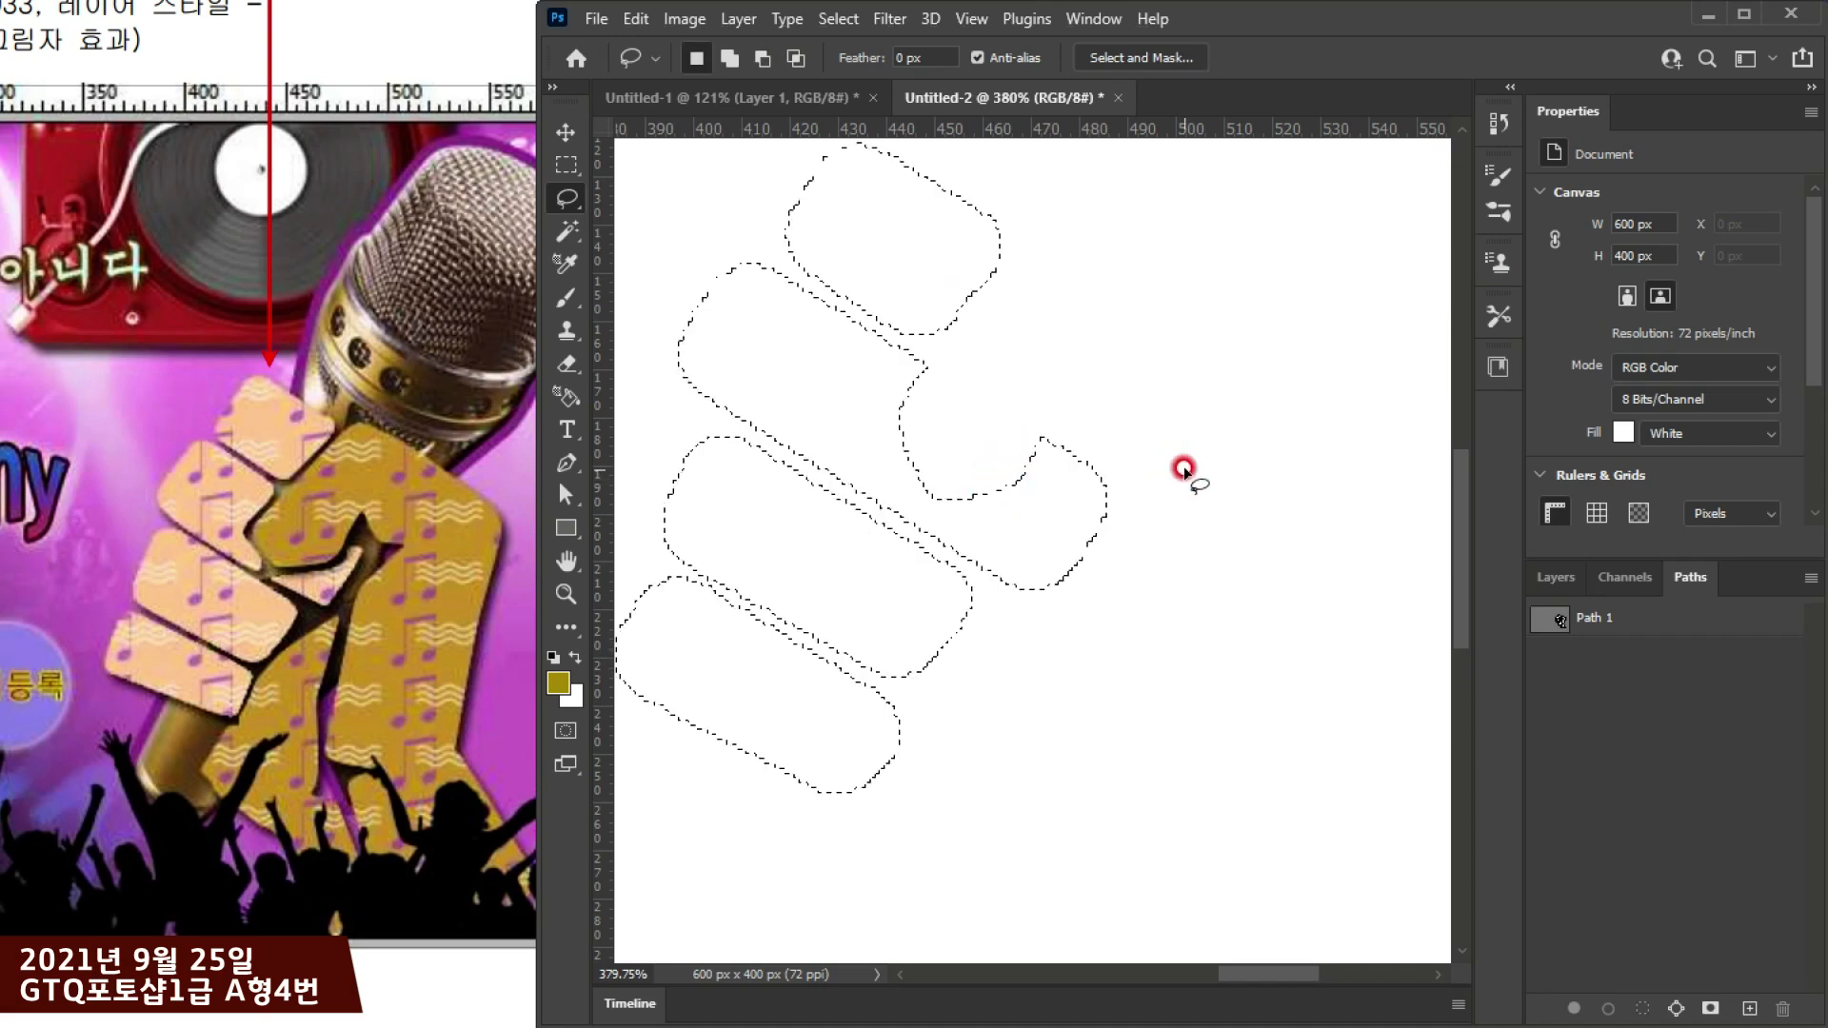
scroll(1171, 473, down, 3)
Step: Add a new layer above the Background and bring the reference's fist colour codes into view
click(1556, 576)
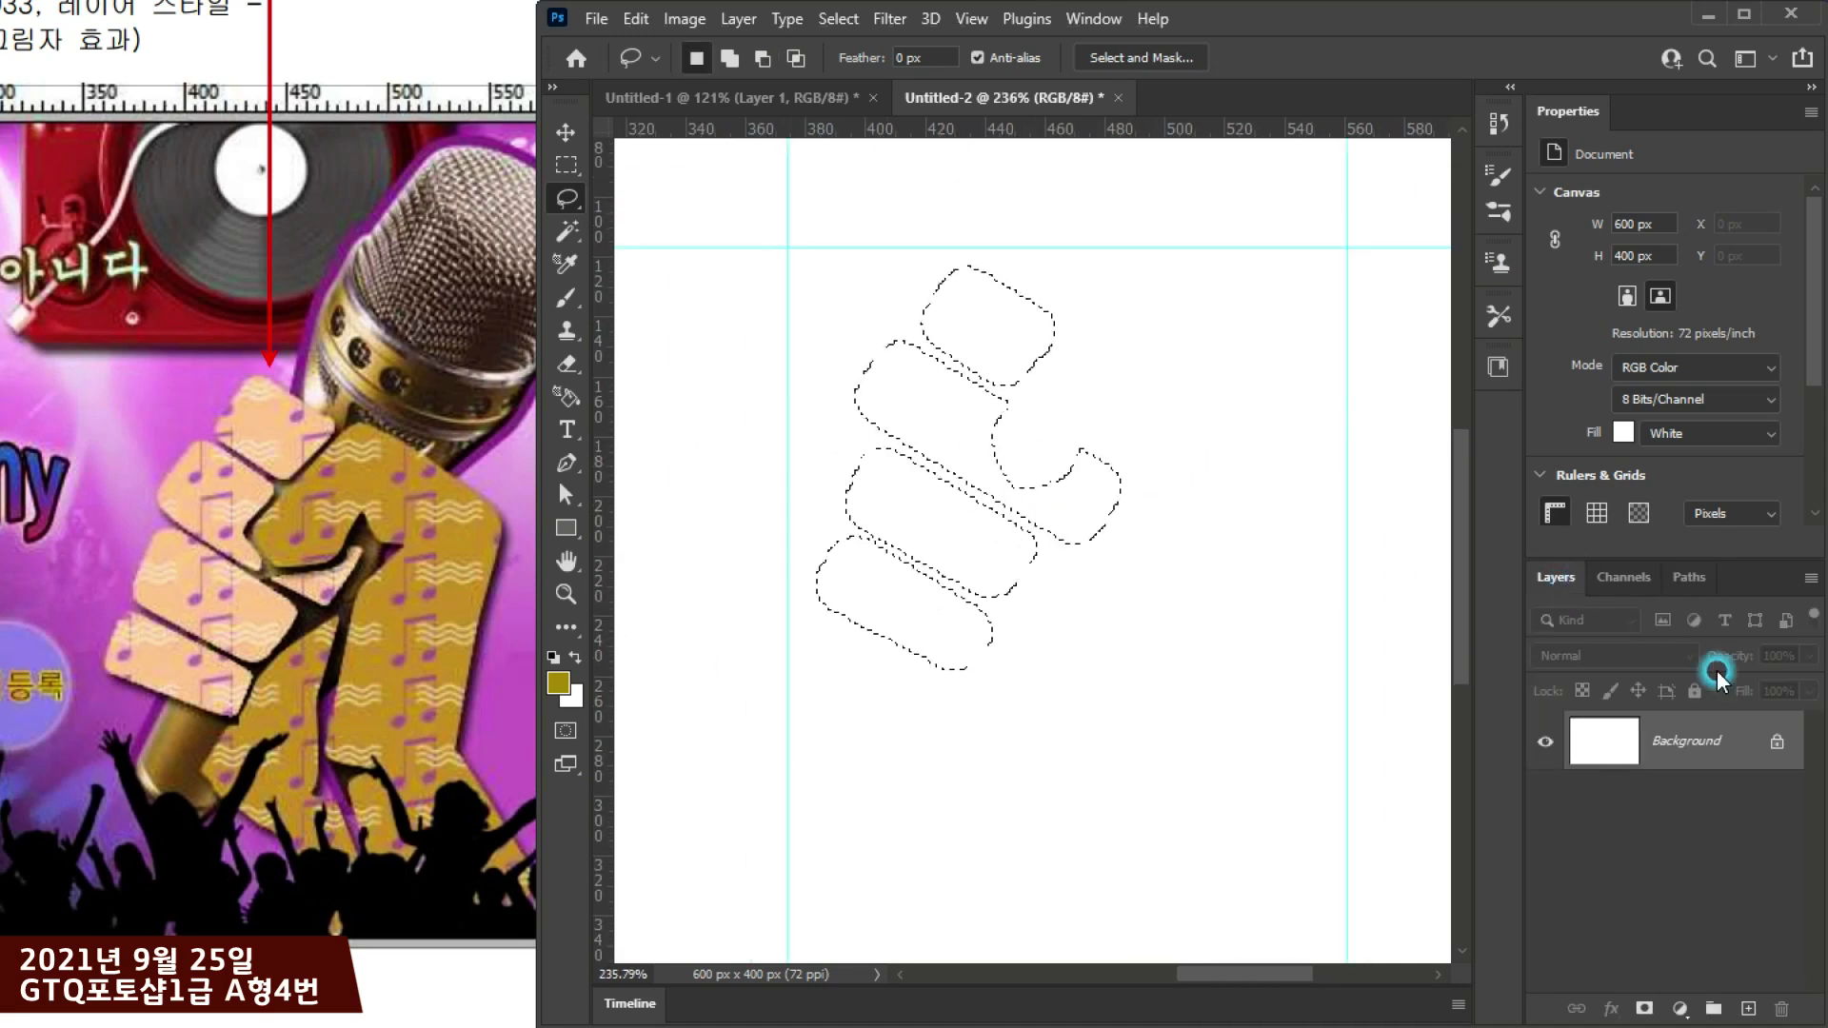
click(1746, 1007)
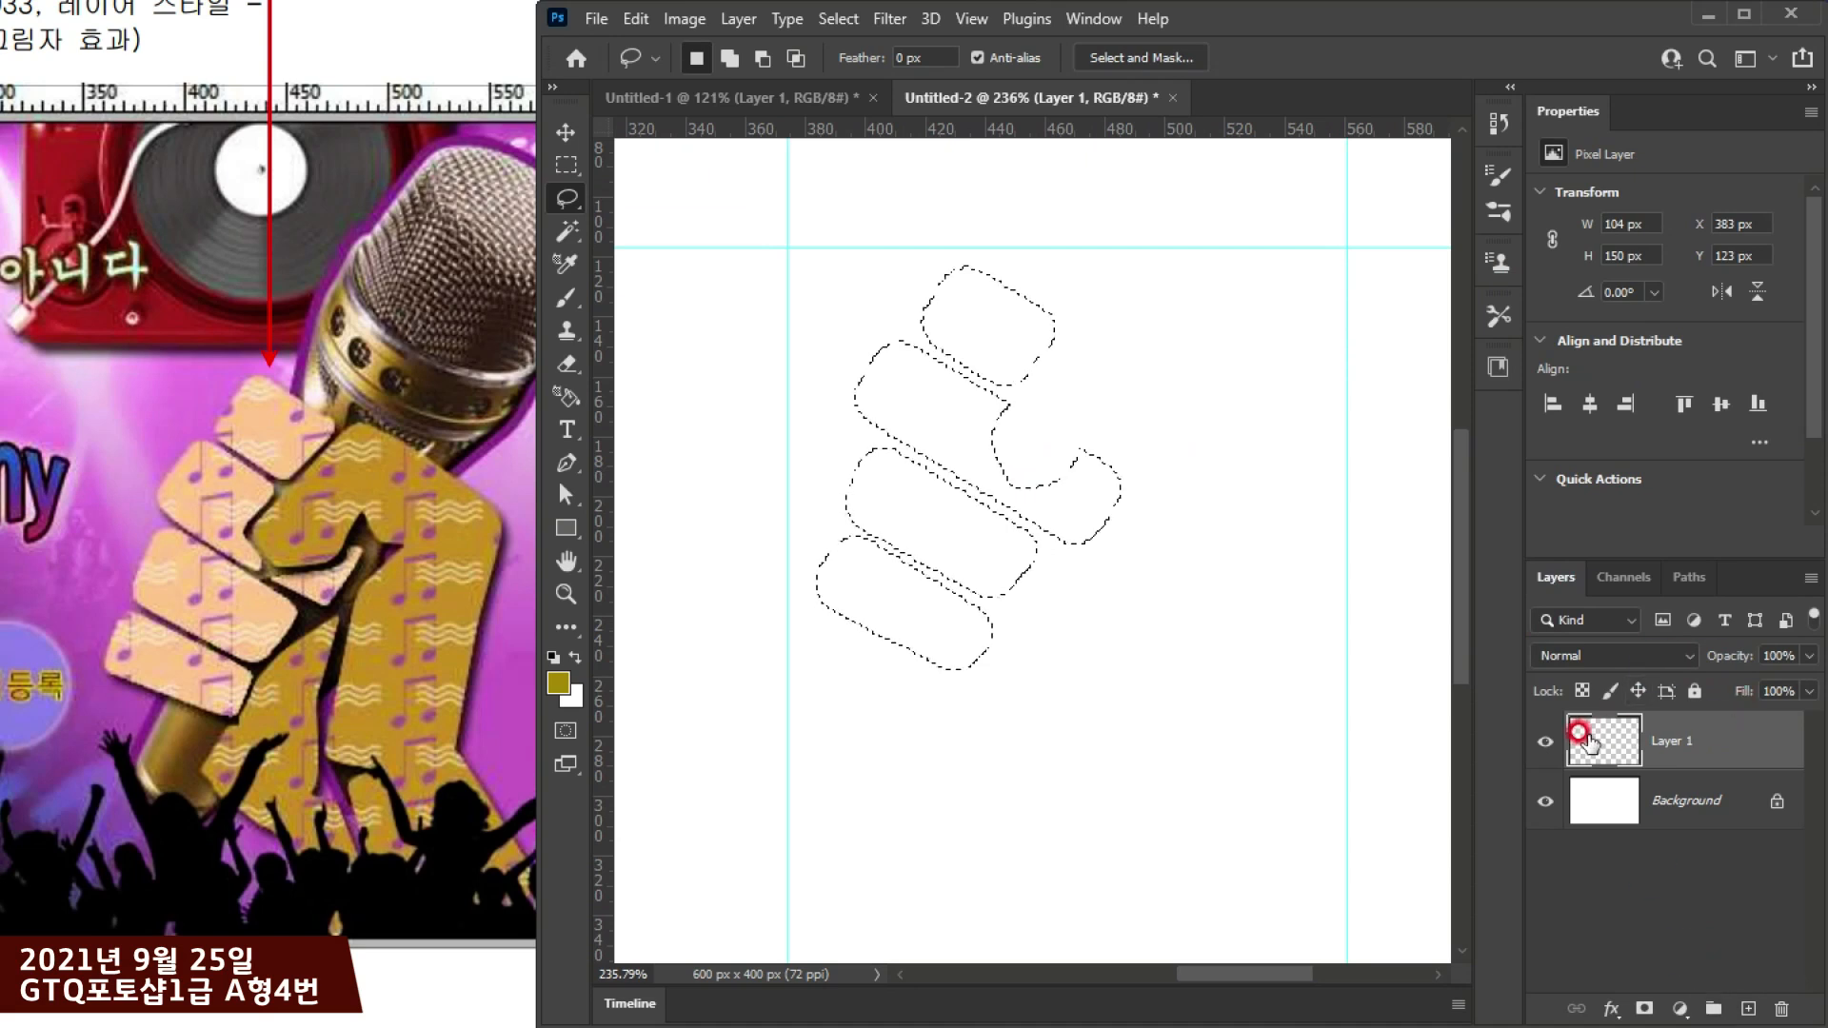
drag(181, 269, 420, 375)
click(916, 35)
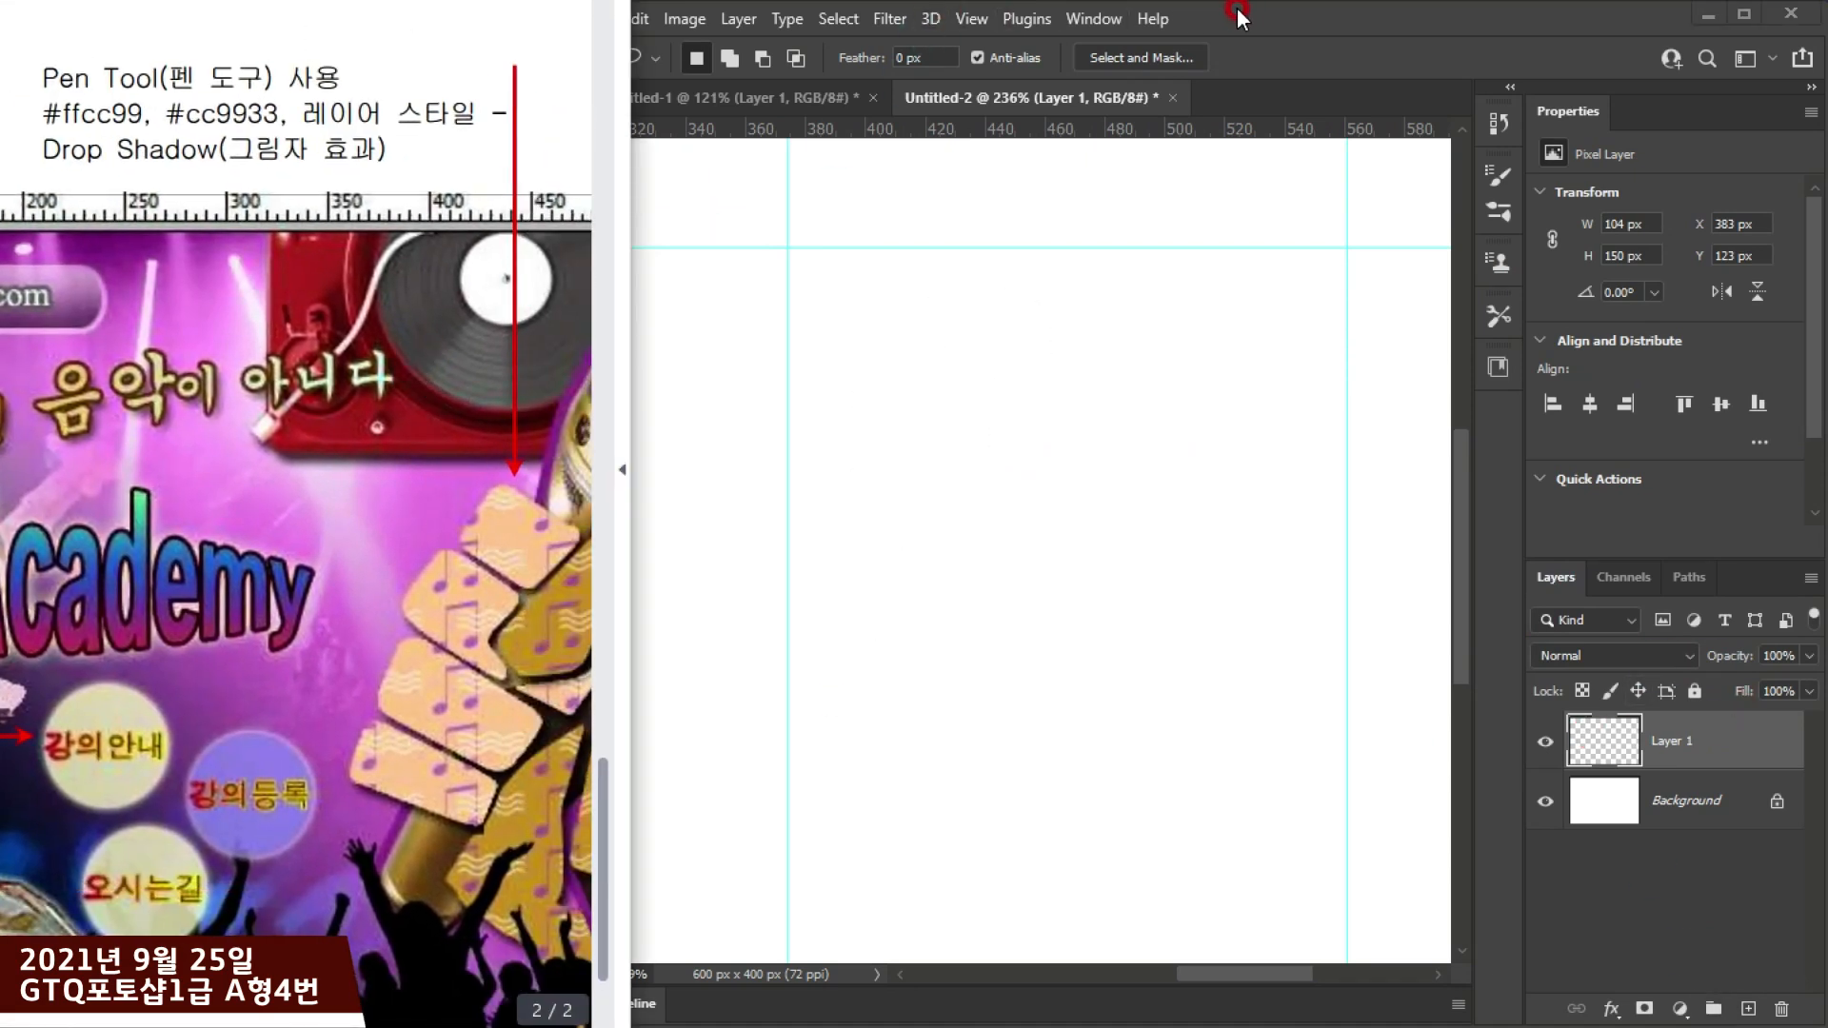
click(562, 672)
drag(812, 940, 723, 939)
text(cc)
text(99)
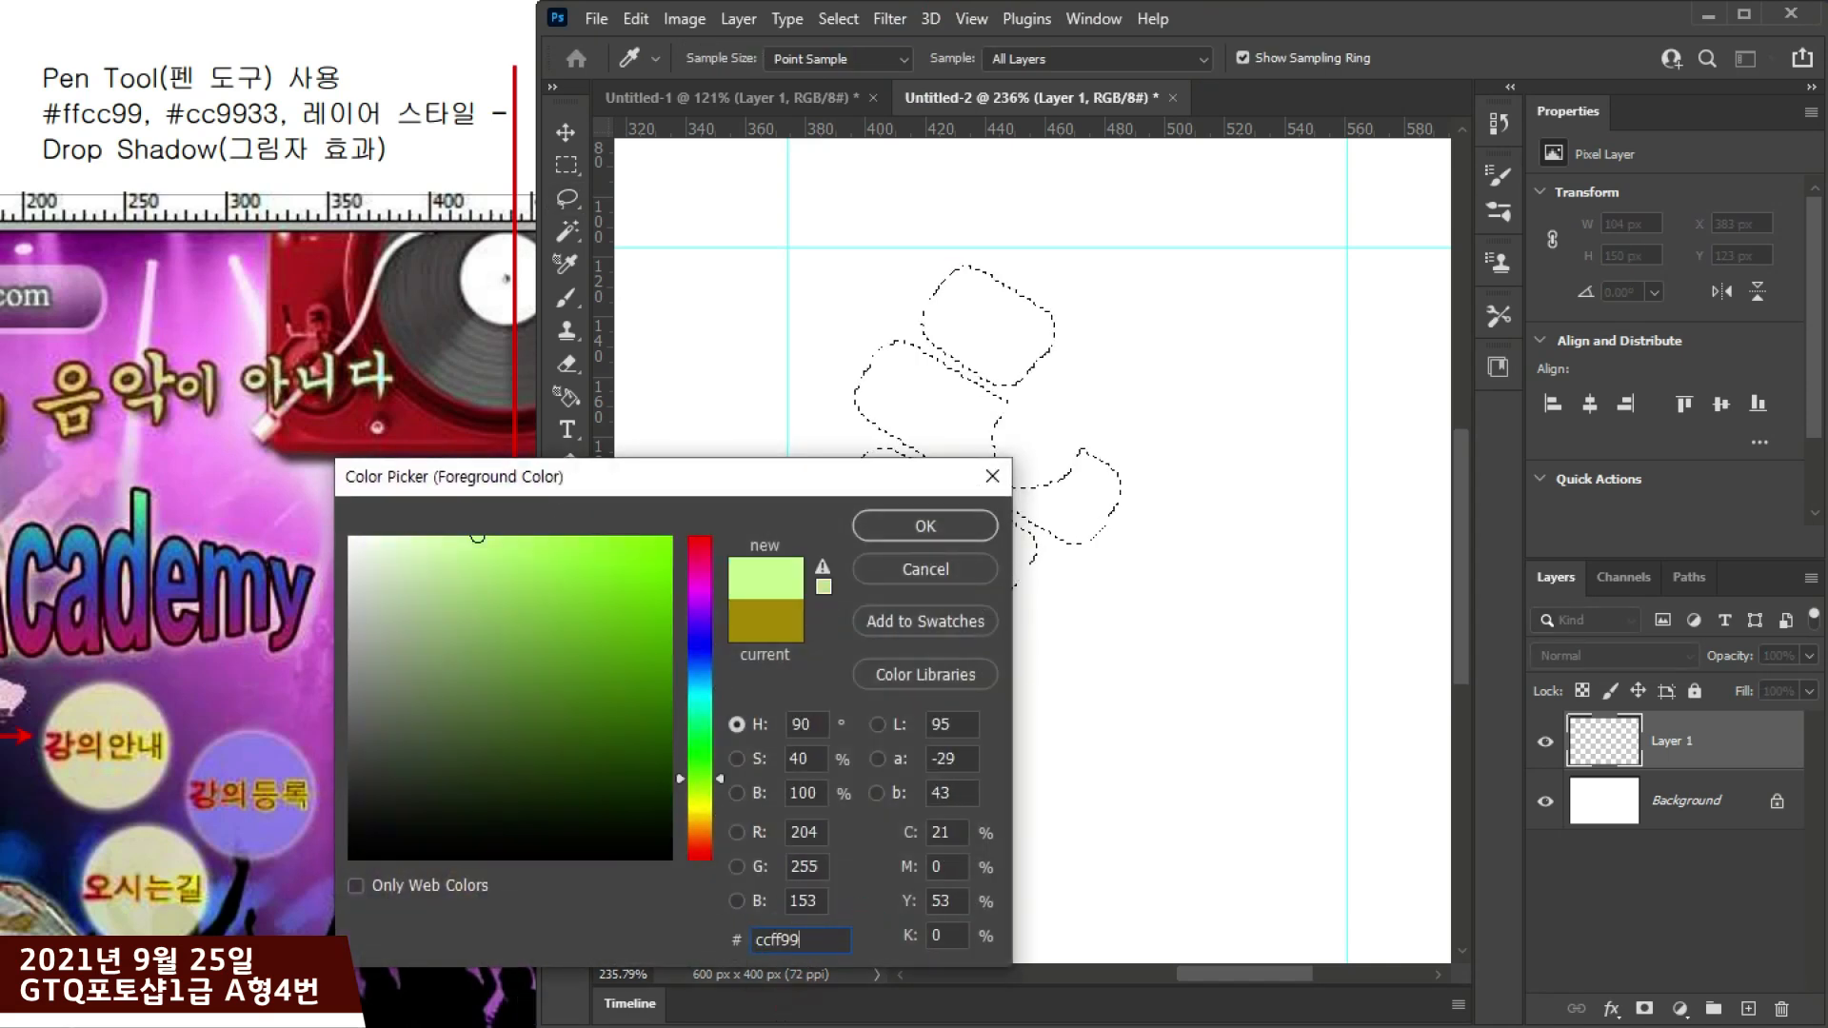
click(926, 569)
Step: Set the foreground colour to #ffcc99 and fill the four-finger selection on the new layer with it
click(346, 156)
click(59, 108)
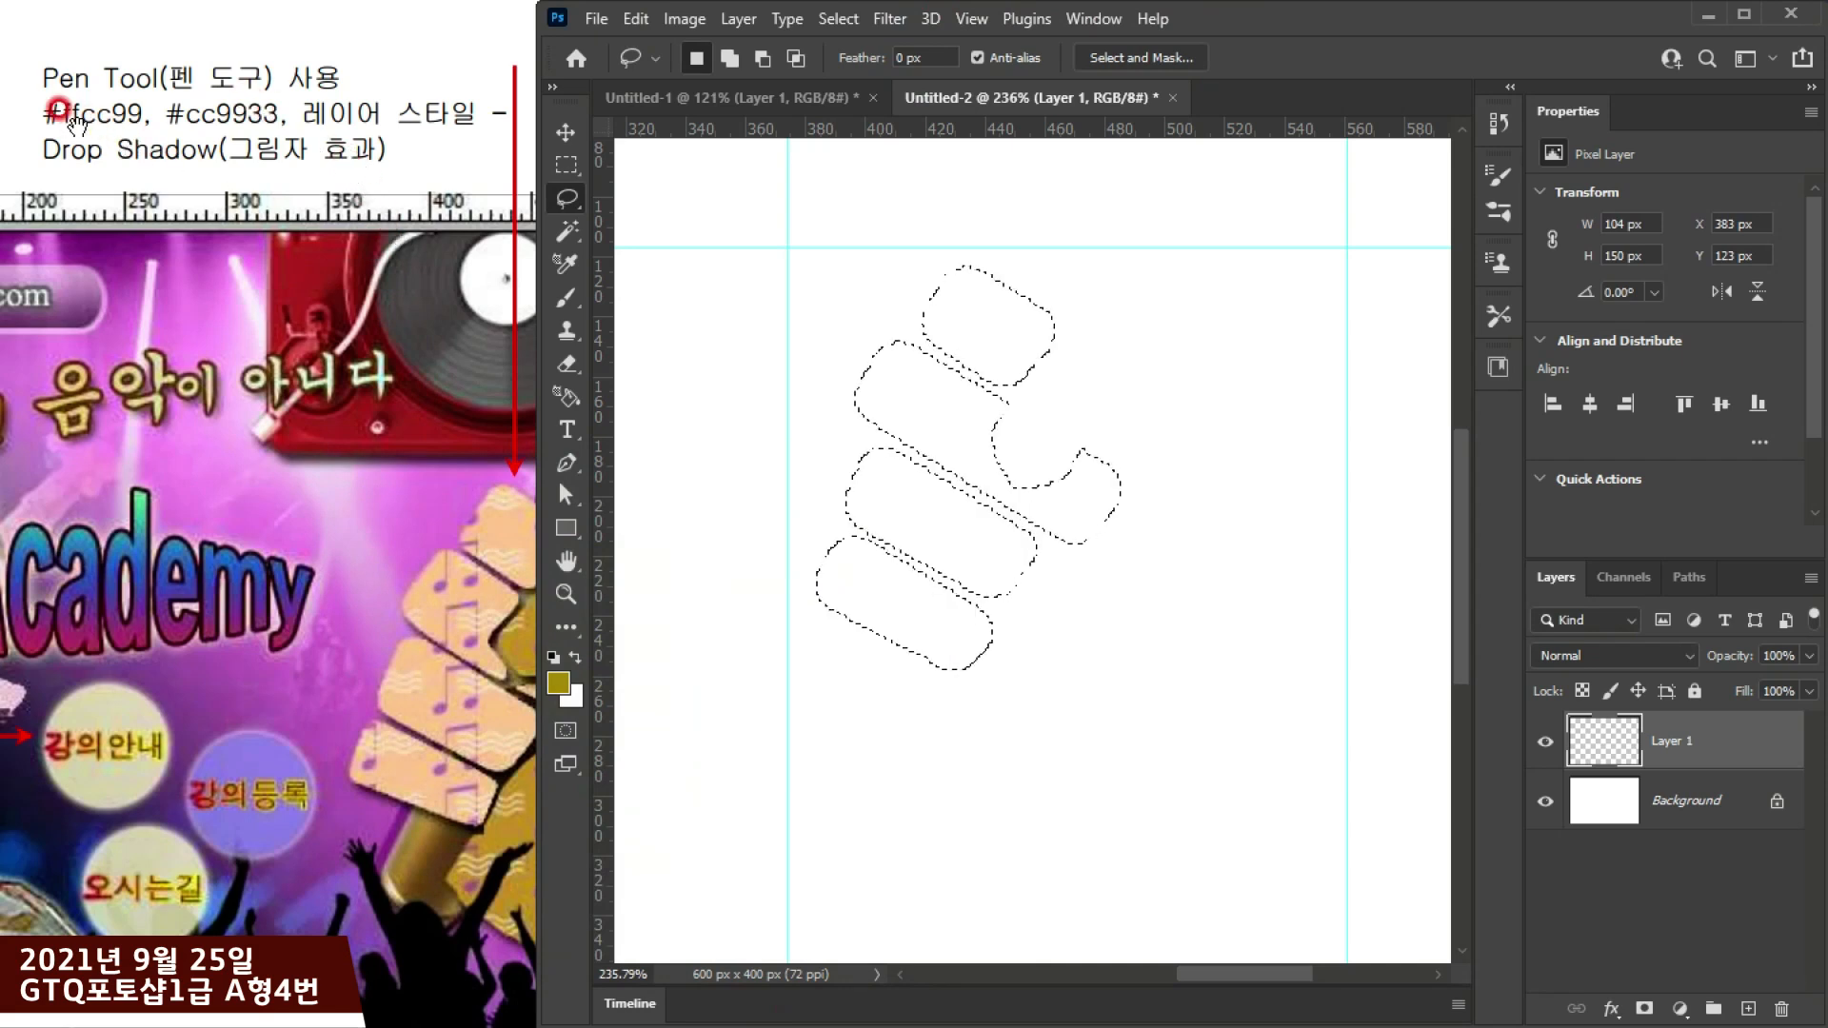
click(546, 682)
click(800, 939)
text(ffcc99)
key(Return)
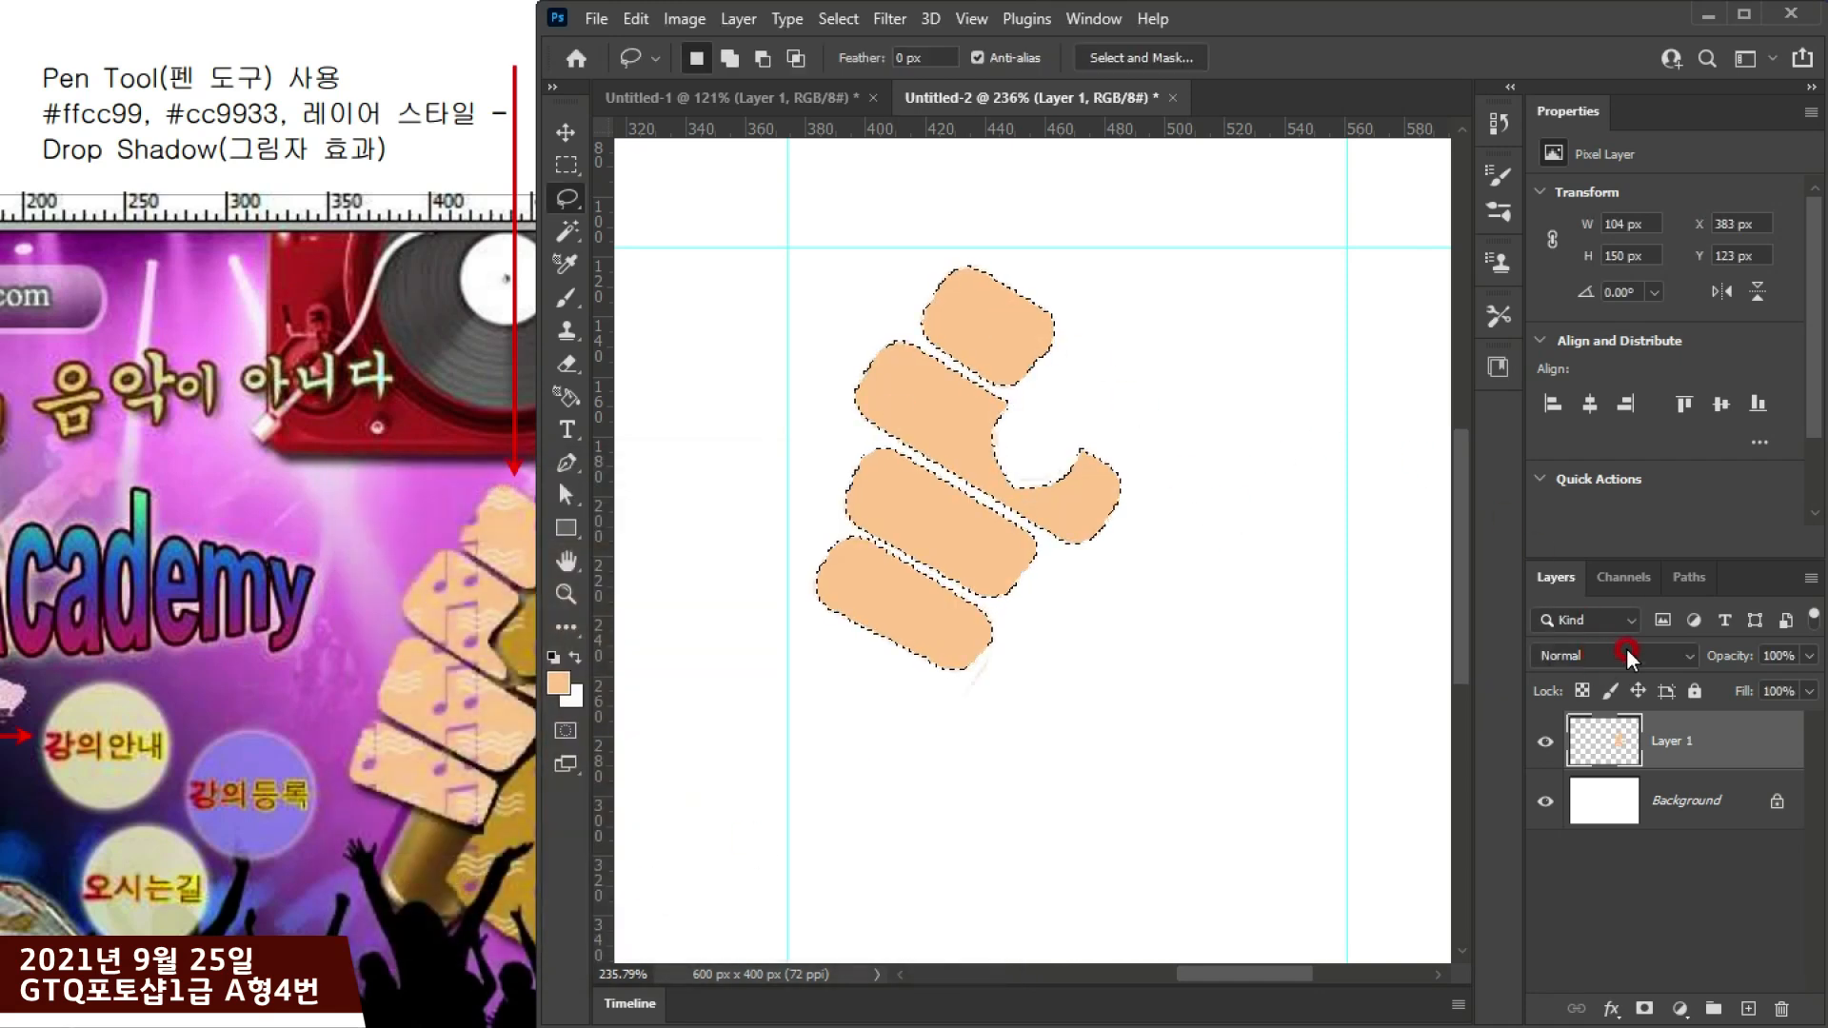
Step: Load Path 1 as a selection and subtract the filled fingers with the Magic Wand, leaving the hand and palm
click(1693, 578)
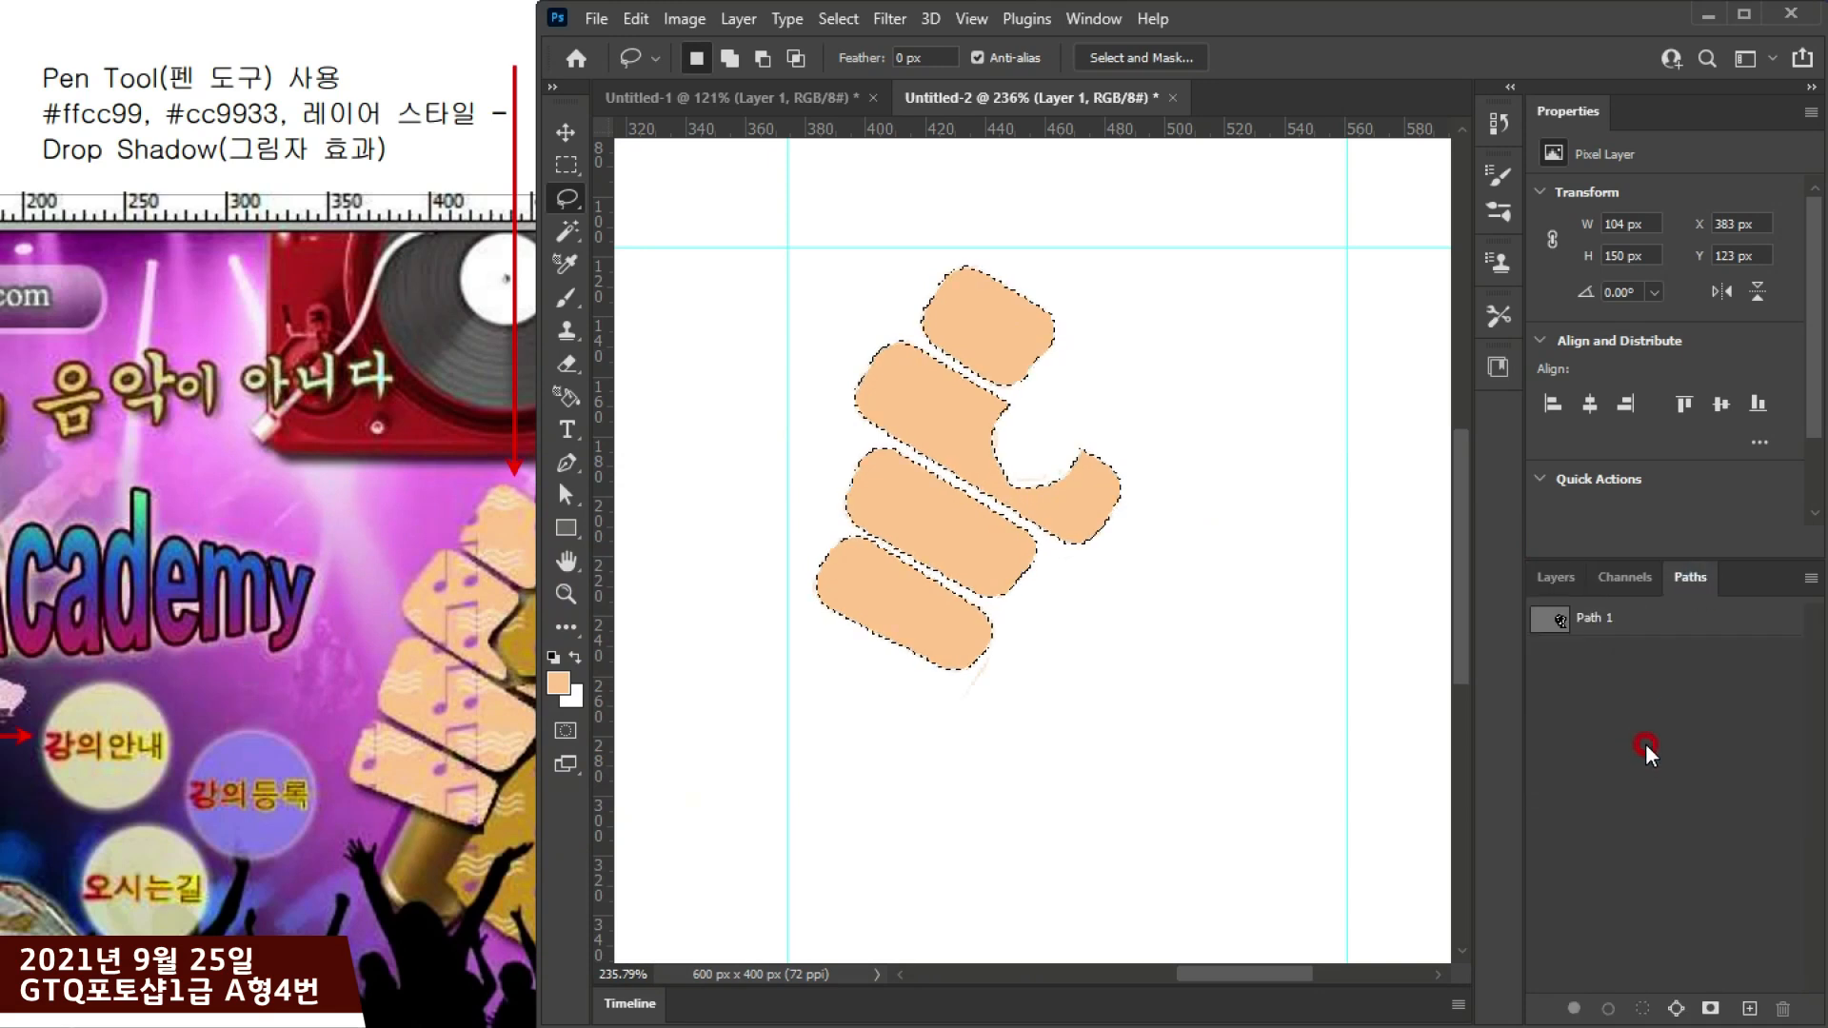
ctrl+click(1546, 619)
scroll(1097, 466, up, 4)
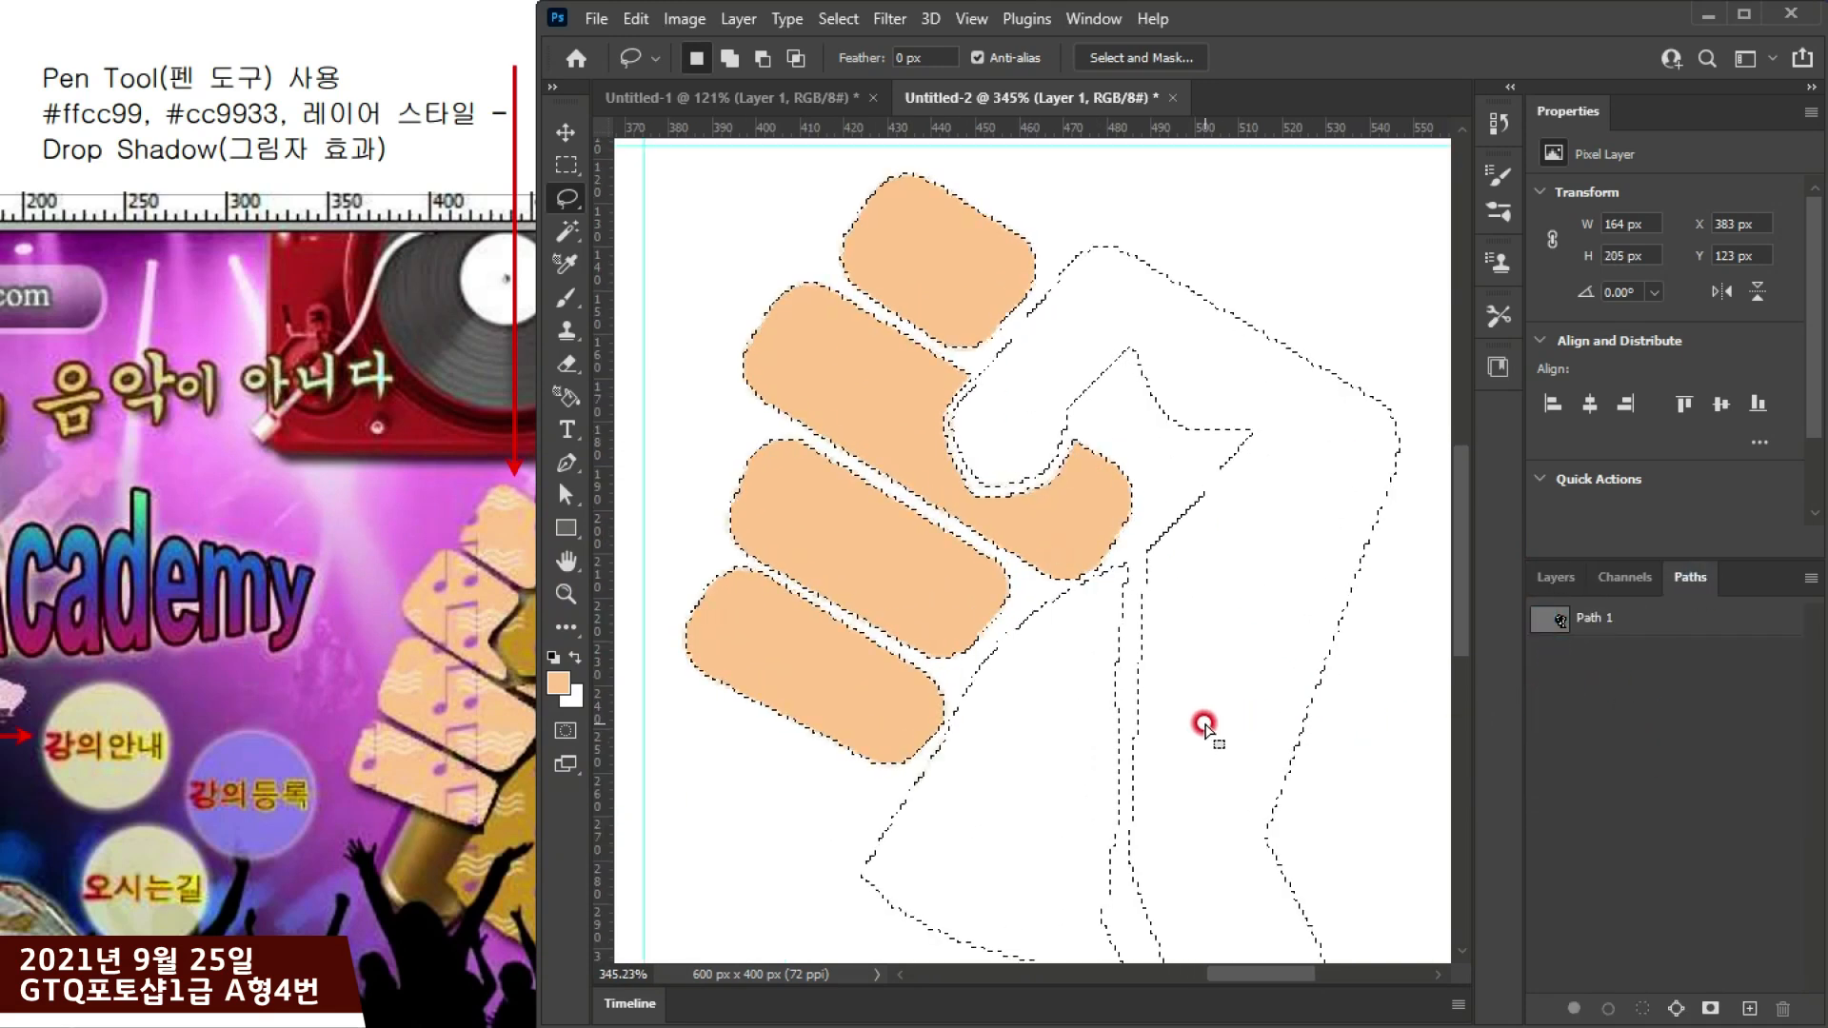
click(569, 238)
click(666, 277)
click(933, 253)
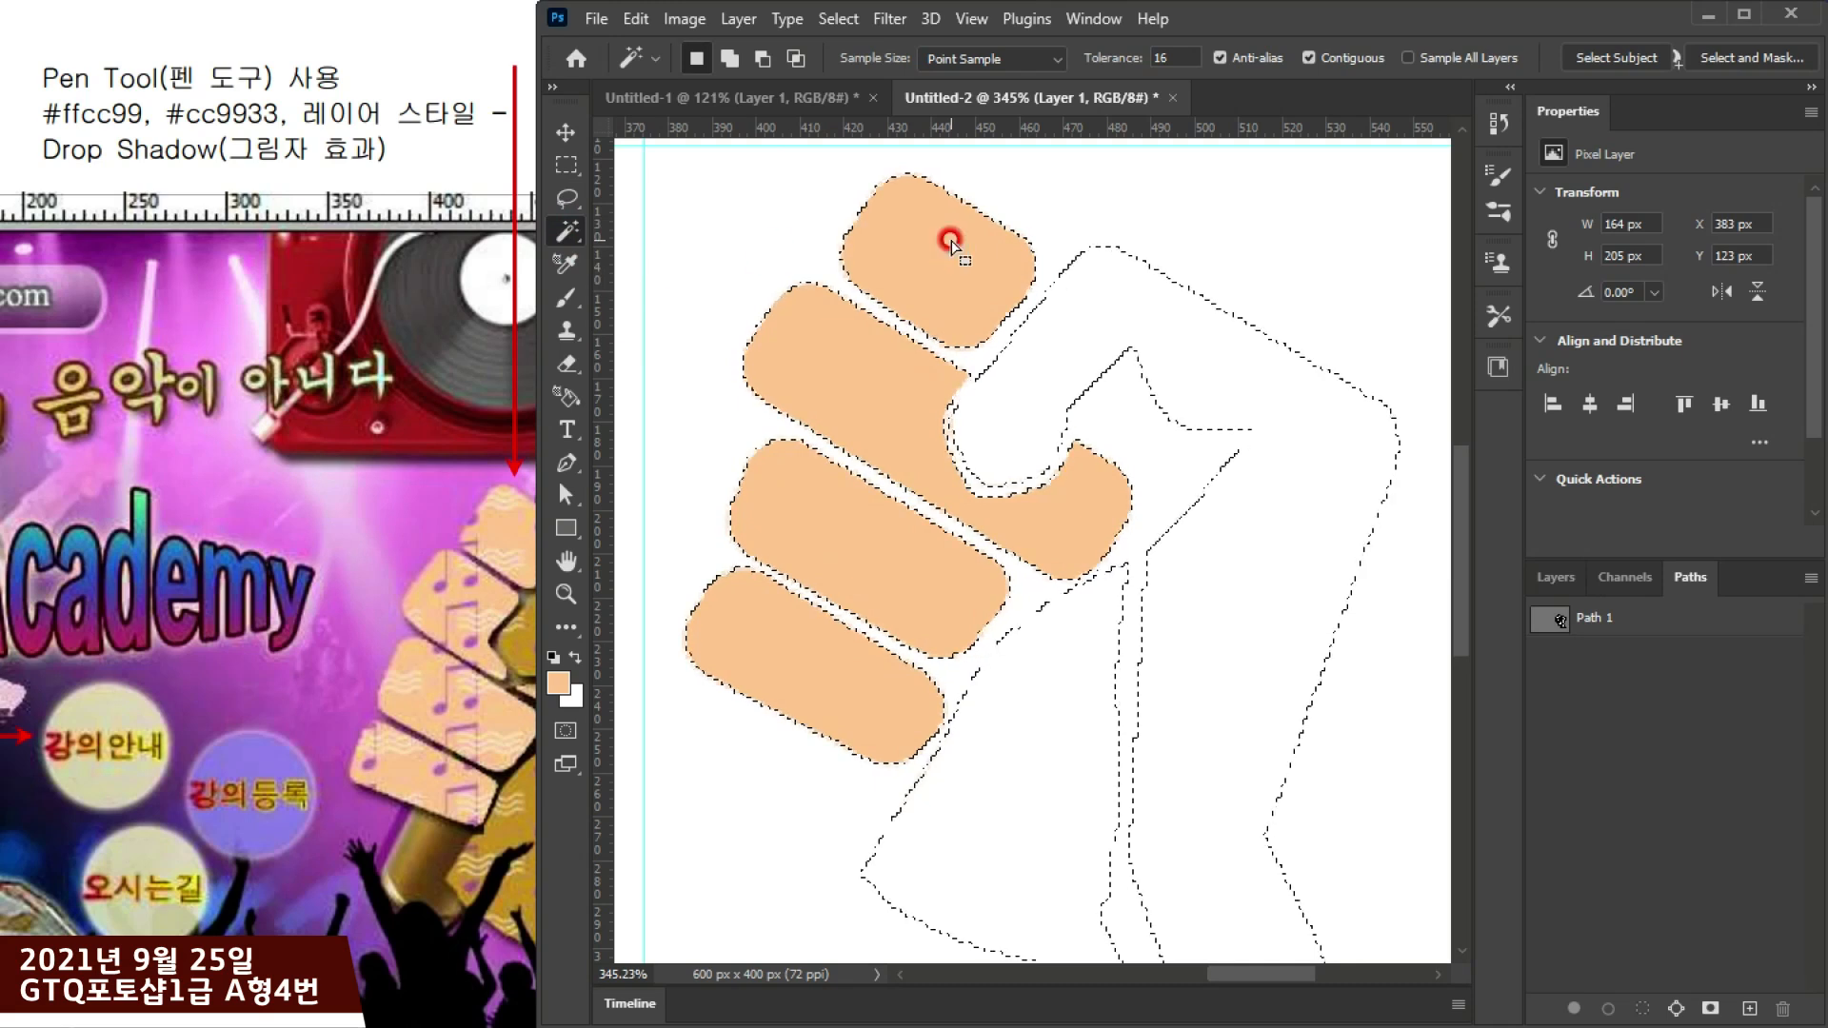
alt+click(927, 251)
alt+click(848, 333)
alt+click(826, 463)
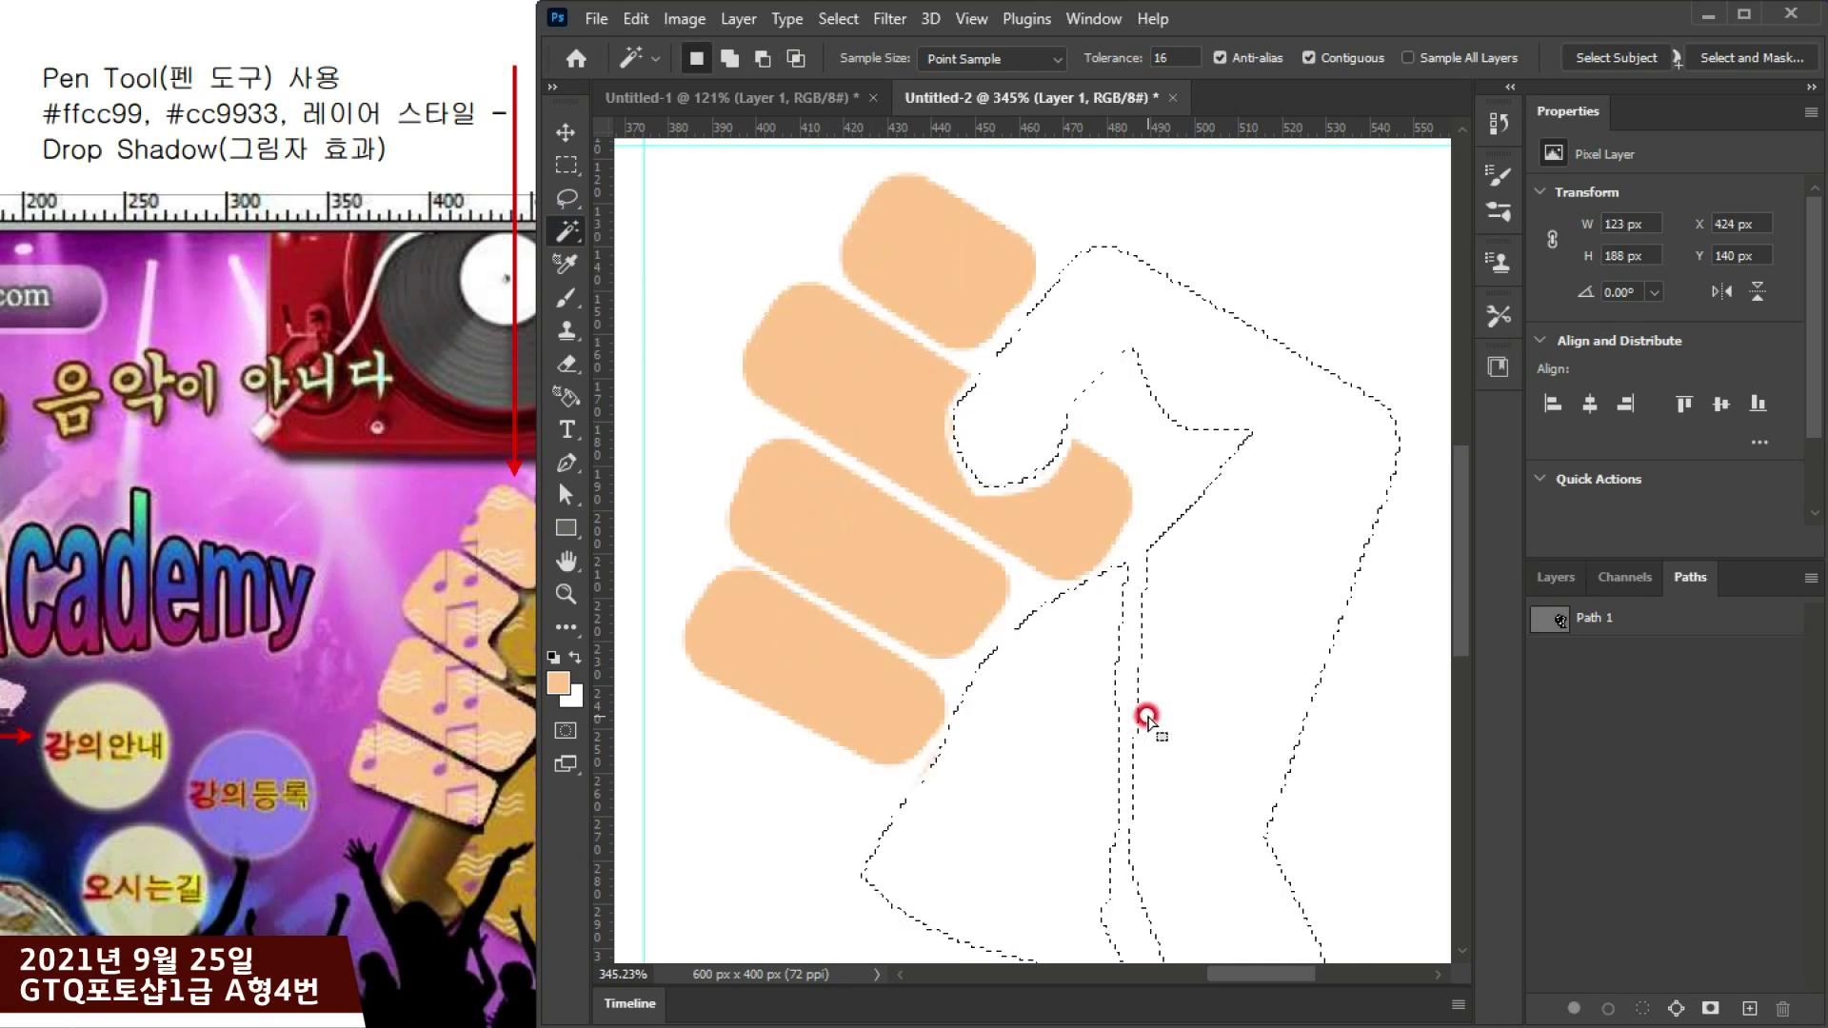
Step: Set the foreground colour to #cc9933 and fill the hand and palm selection on the same layer as the fingers
scroll(1130, 583, down, 2)
drag(996, 575, 950, 498)
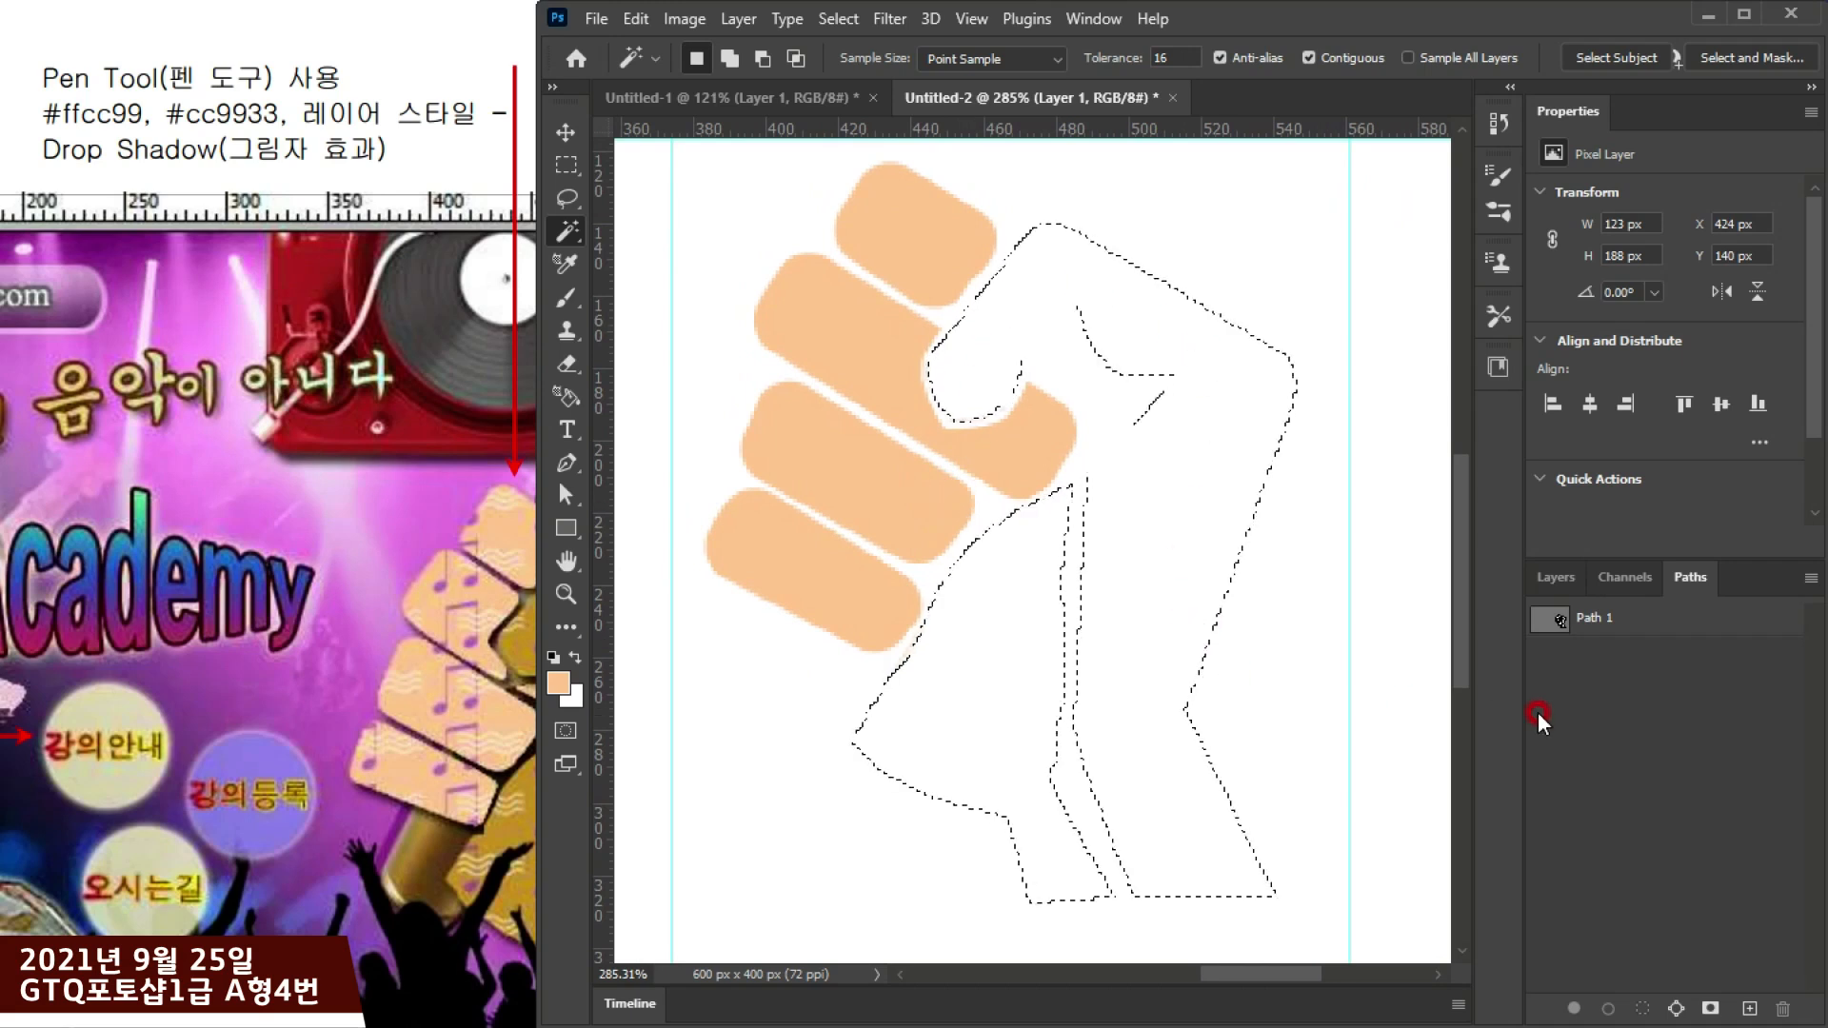
click(1558, 578)
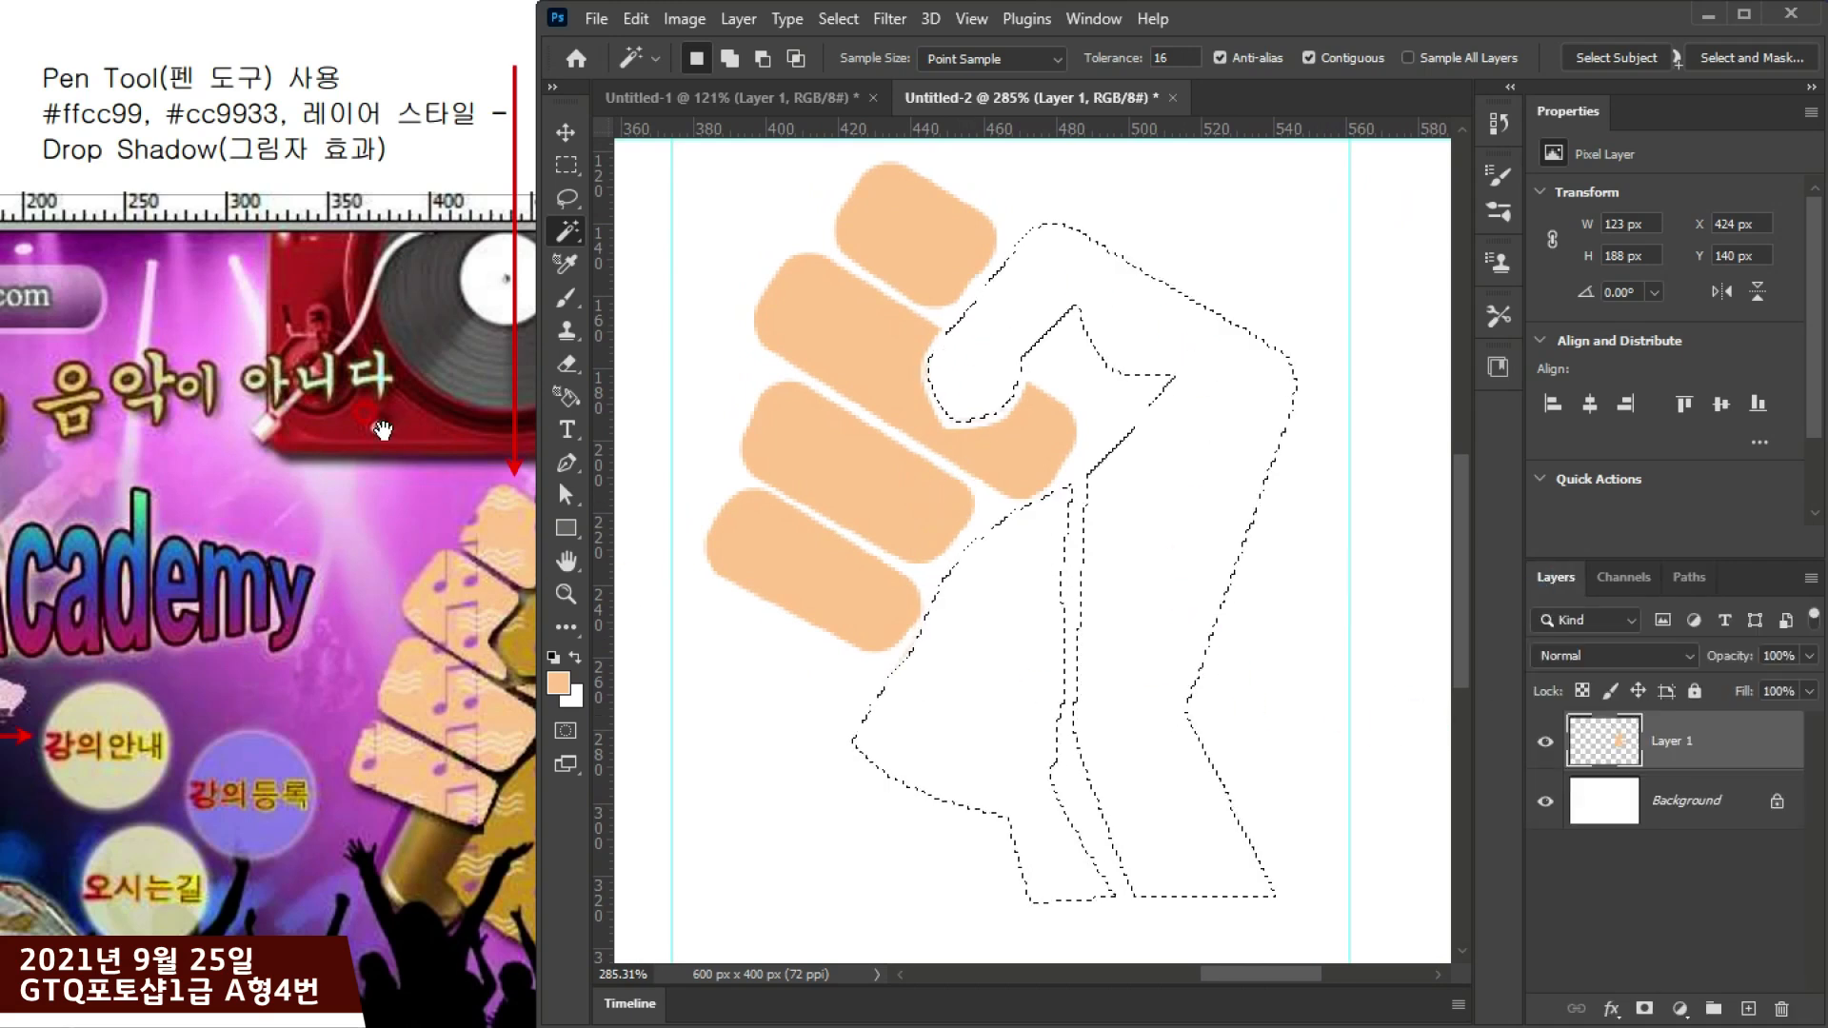
click(1536, 742)
click(1537, 743)
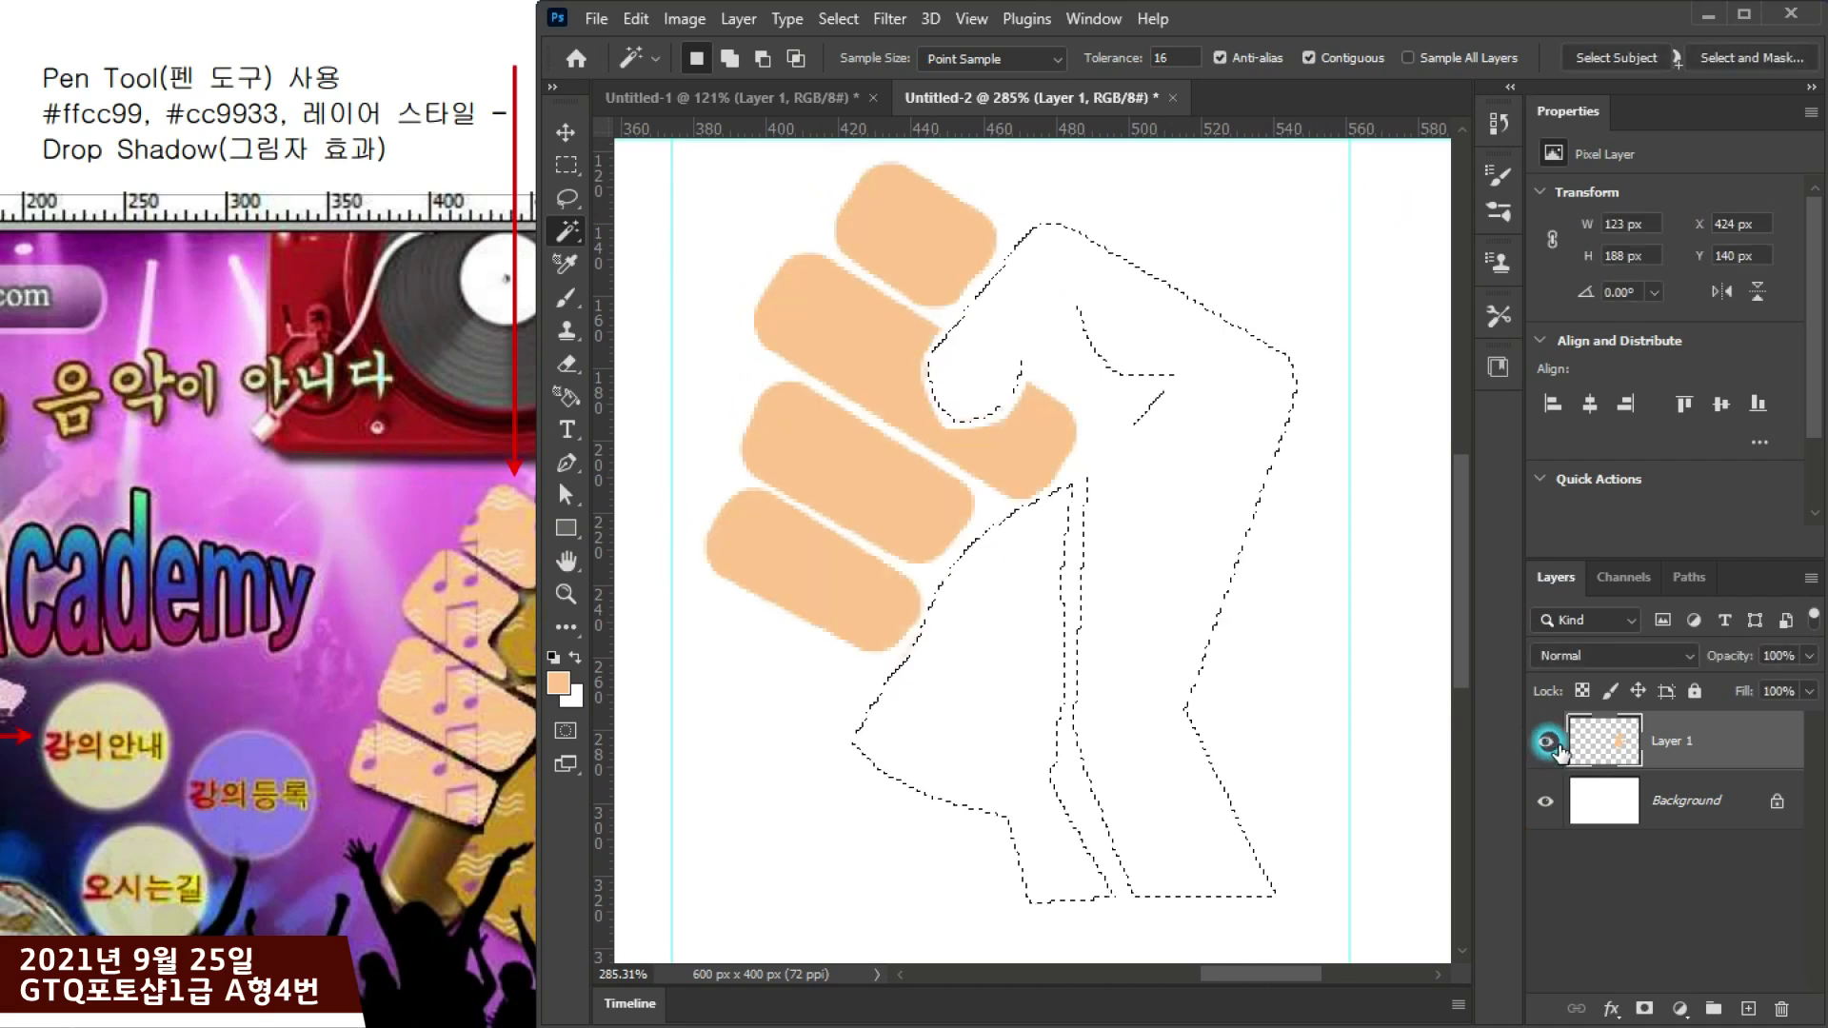
click(1017, 664)
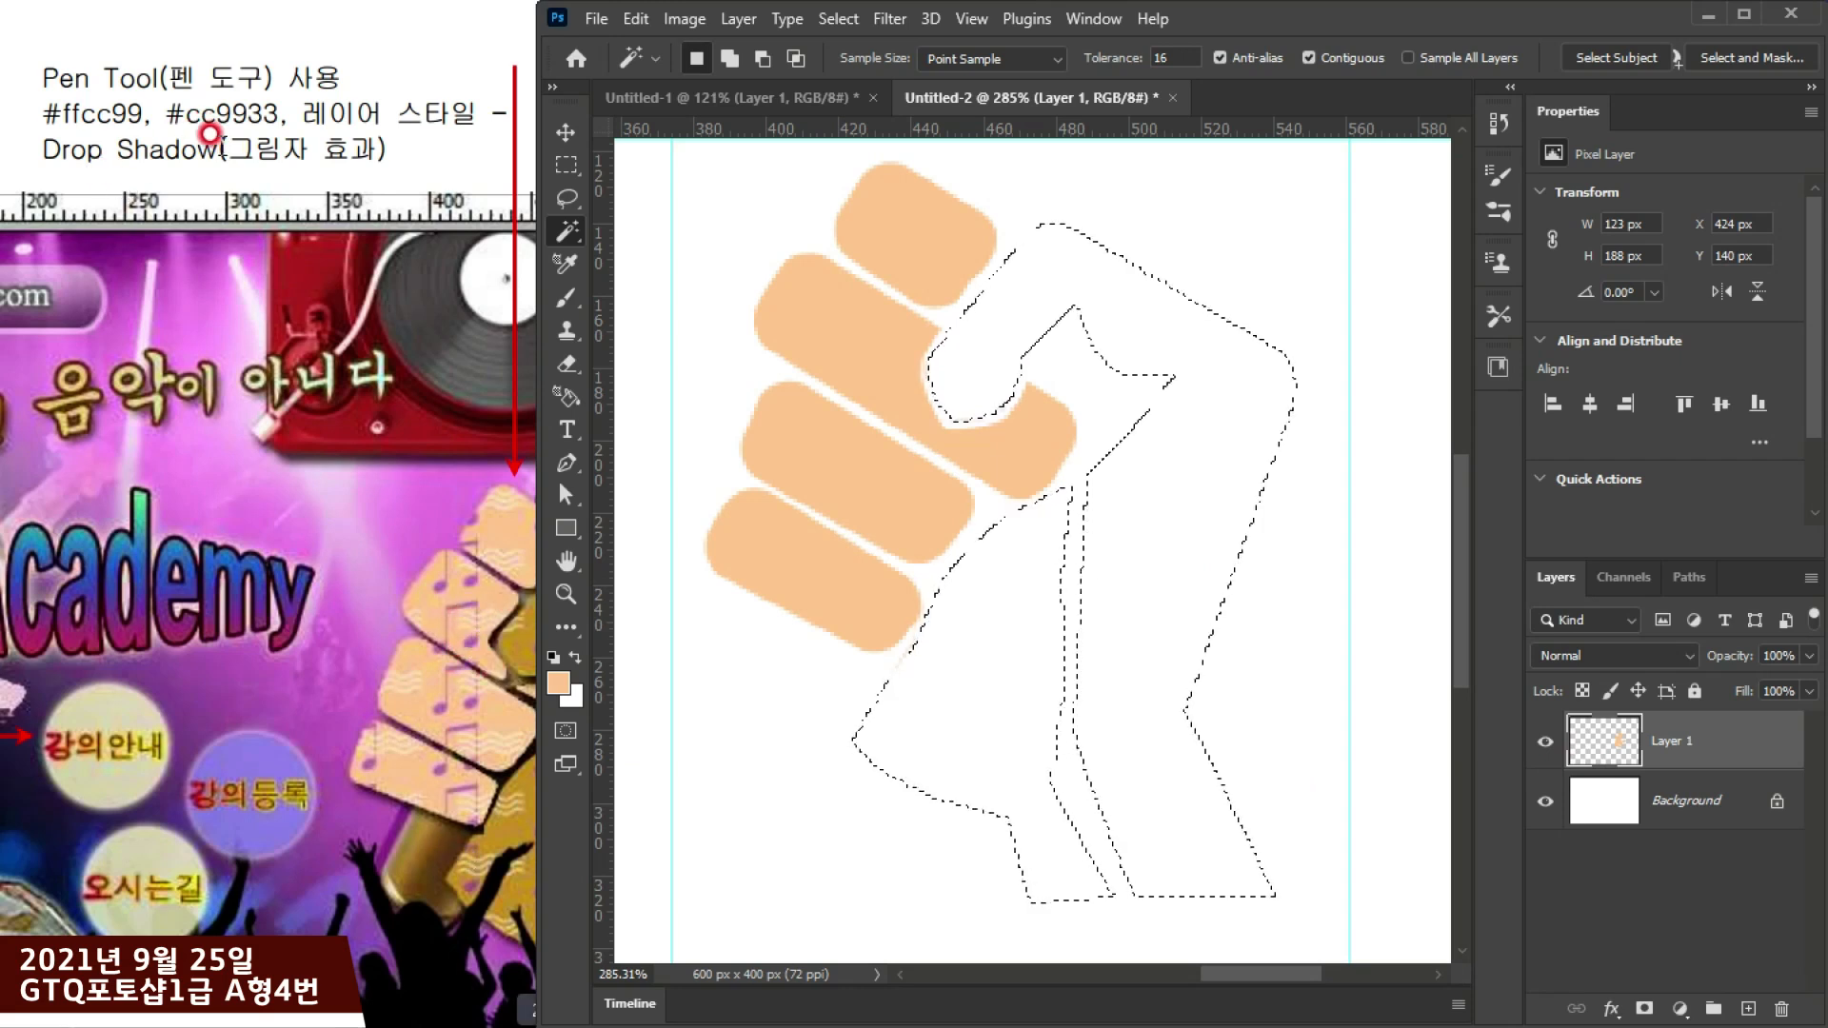
click(561, 688)
text(cc9933)
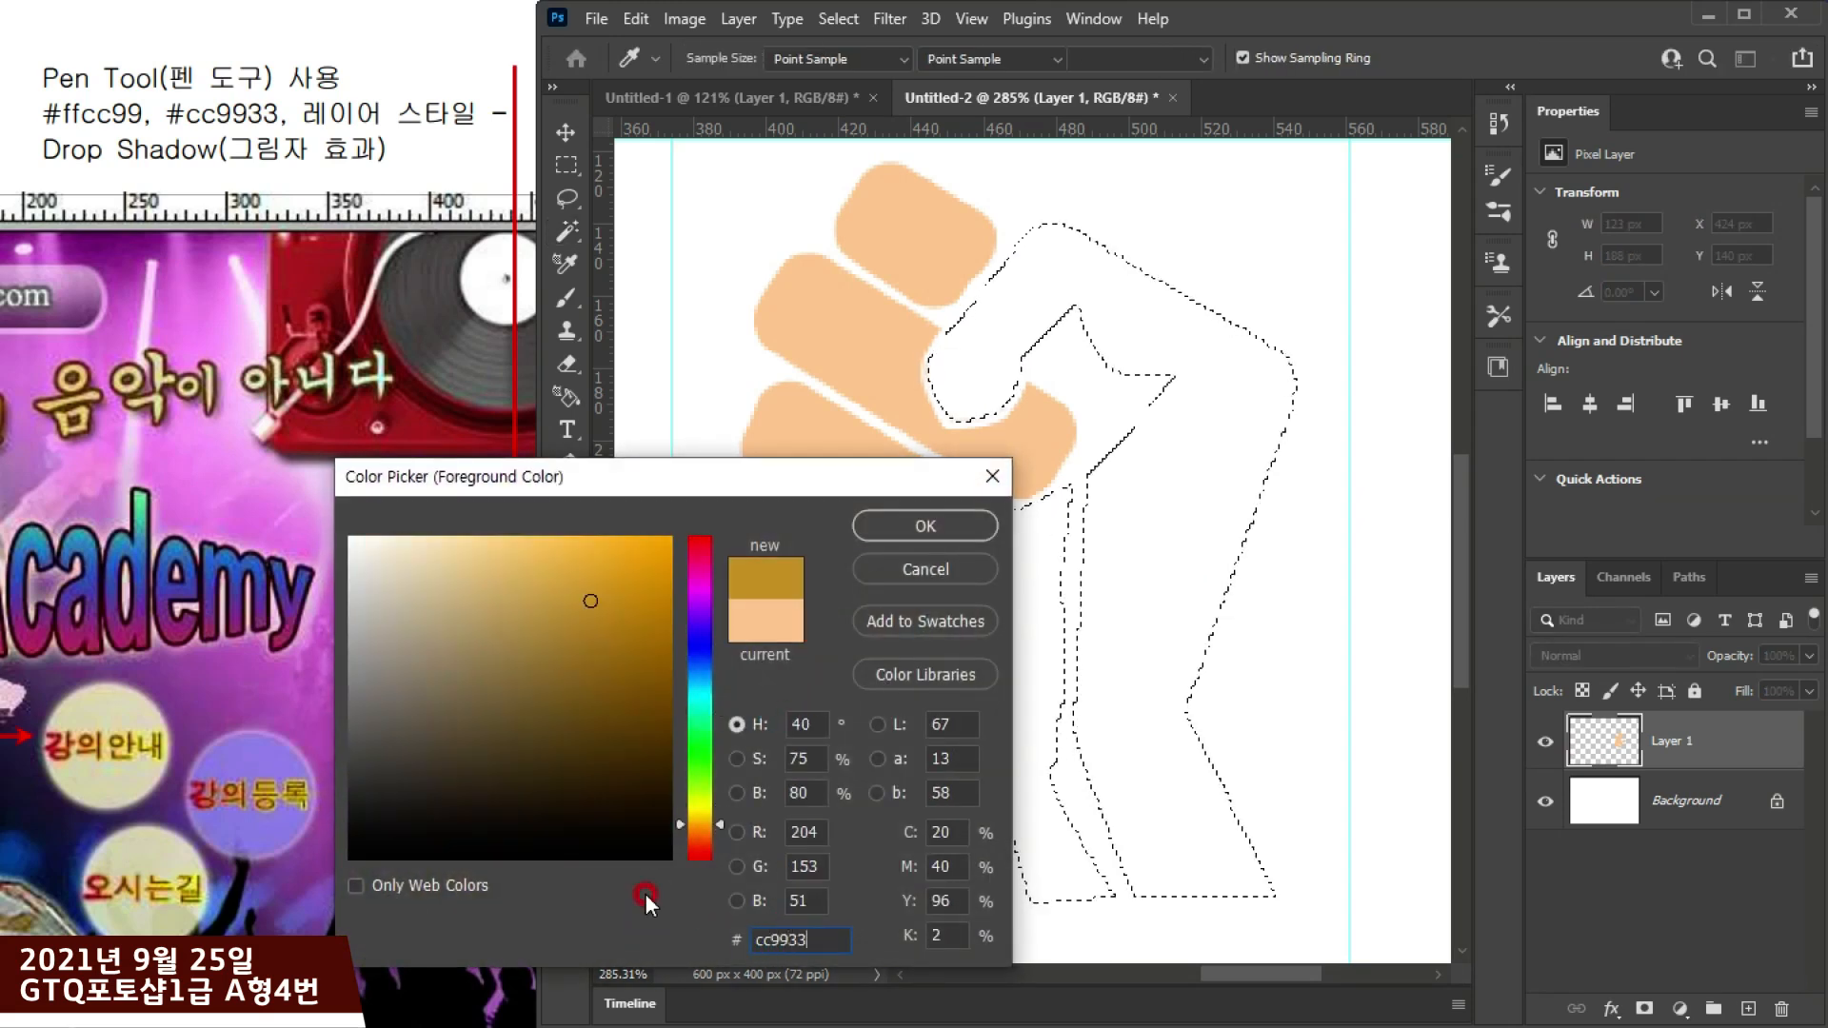
key(Return)
key(alt+BackSpace)
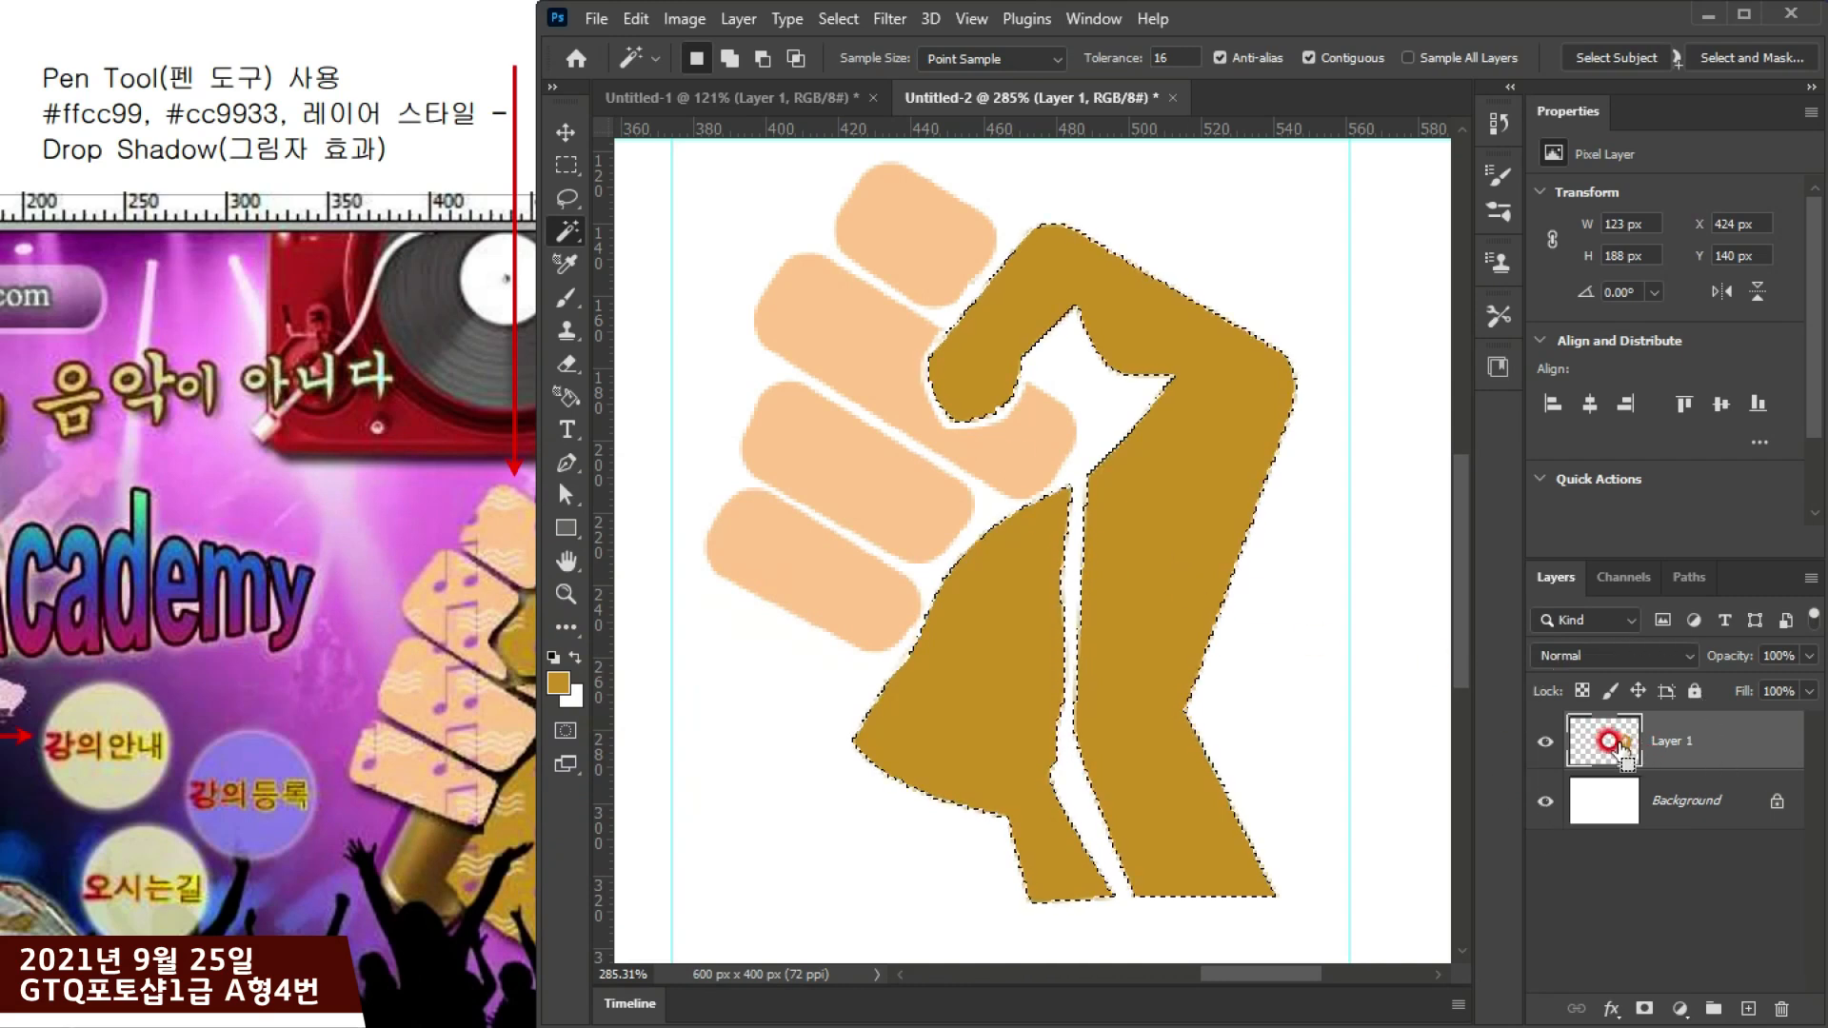
Step: Switch the layer thumbnails to Large Thumbnails and deselect the hand and palm
right_click(1618, 746)
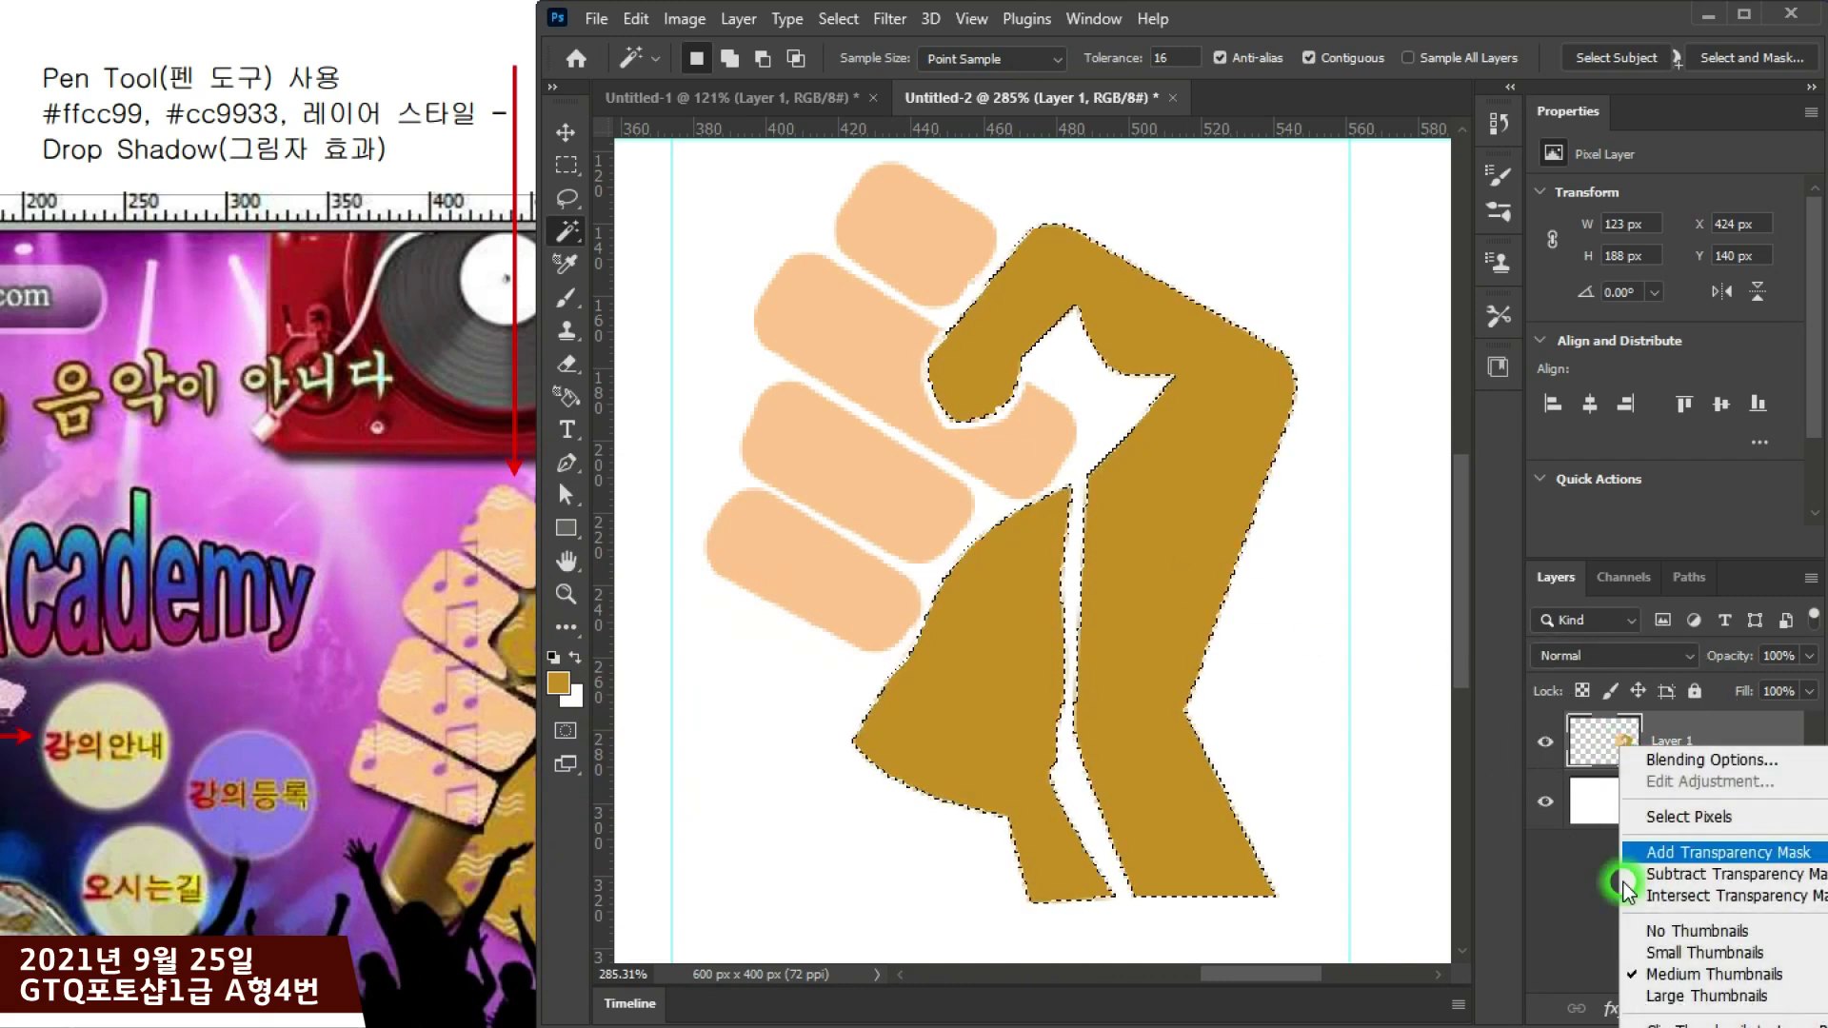
click(1664, 997)
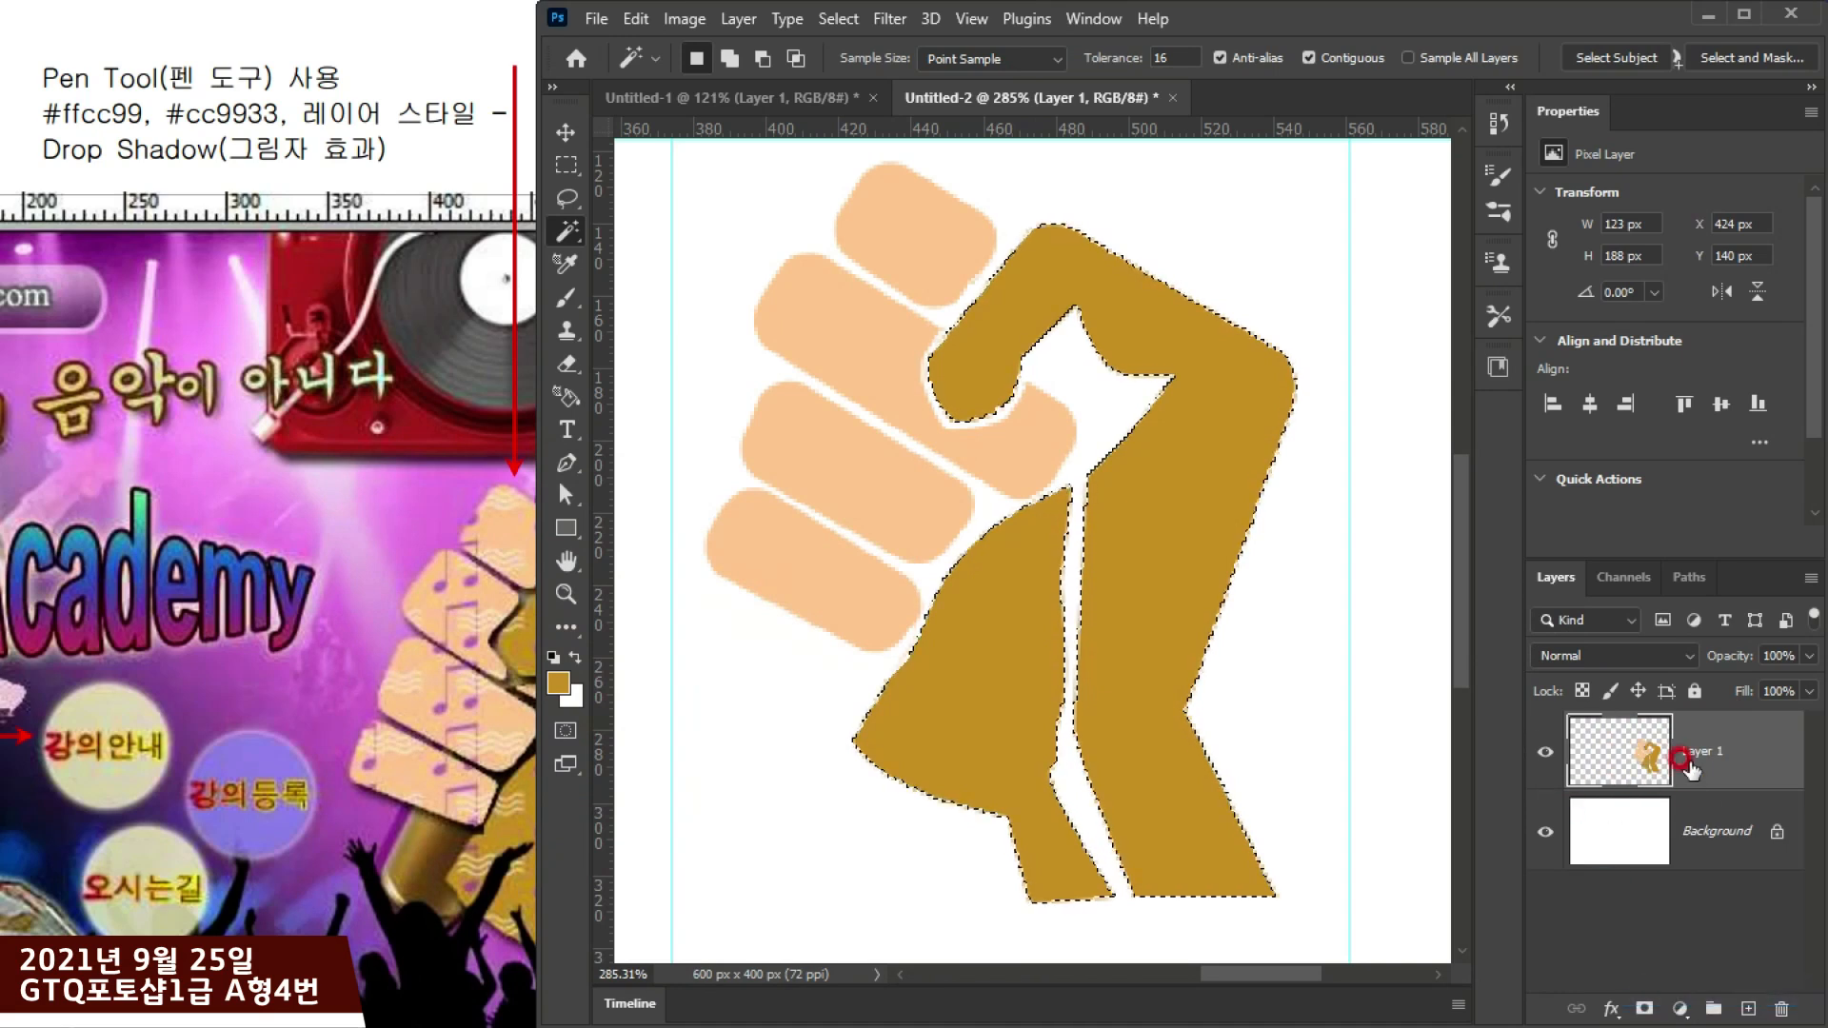
key(ctrl+d)
scroll(1194, 533, down, 1)
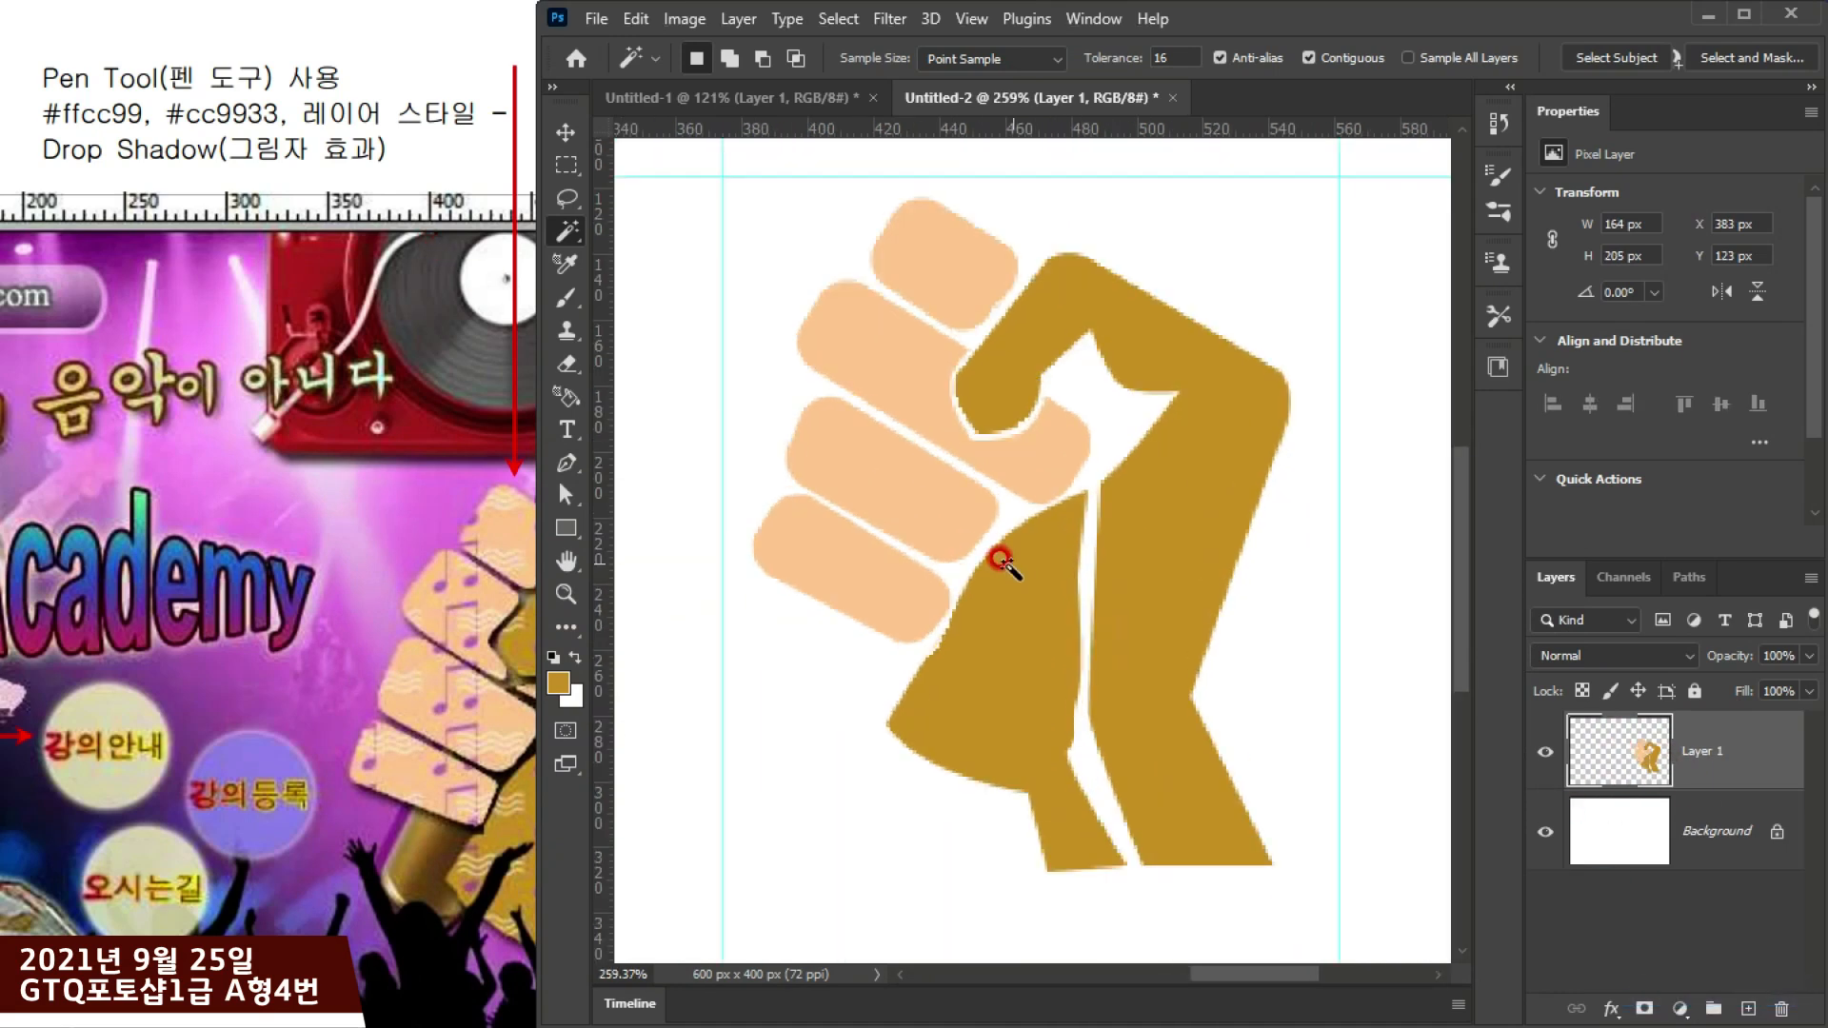
Step: Examine the patterned fist in the exam reference
click(570, 165)
click(360, 530)
drag(559, 545, 394, 502)
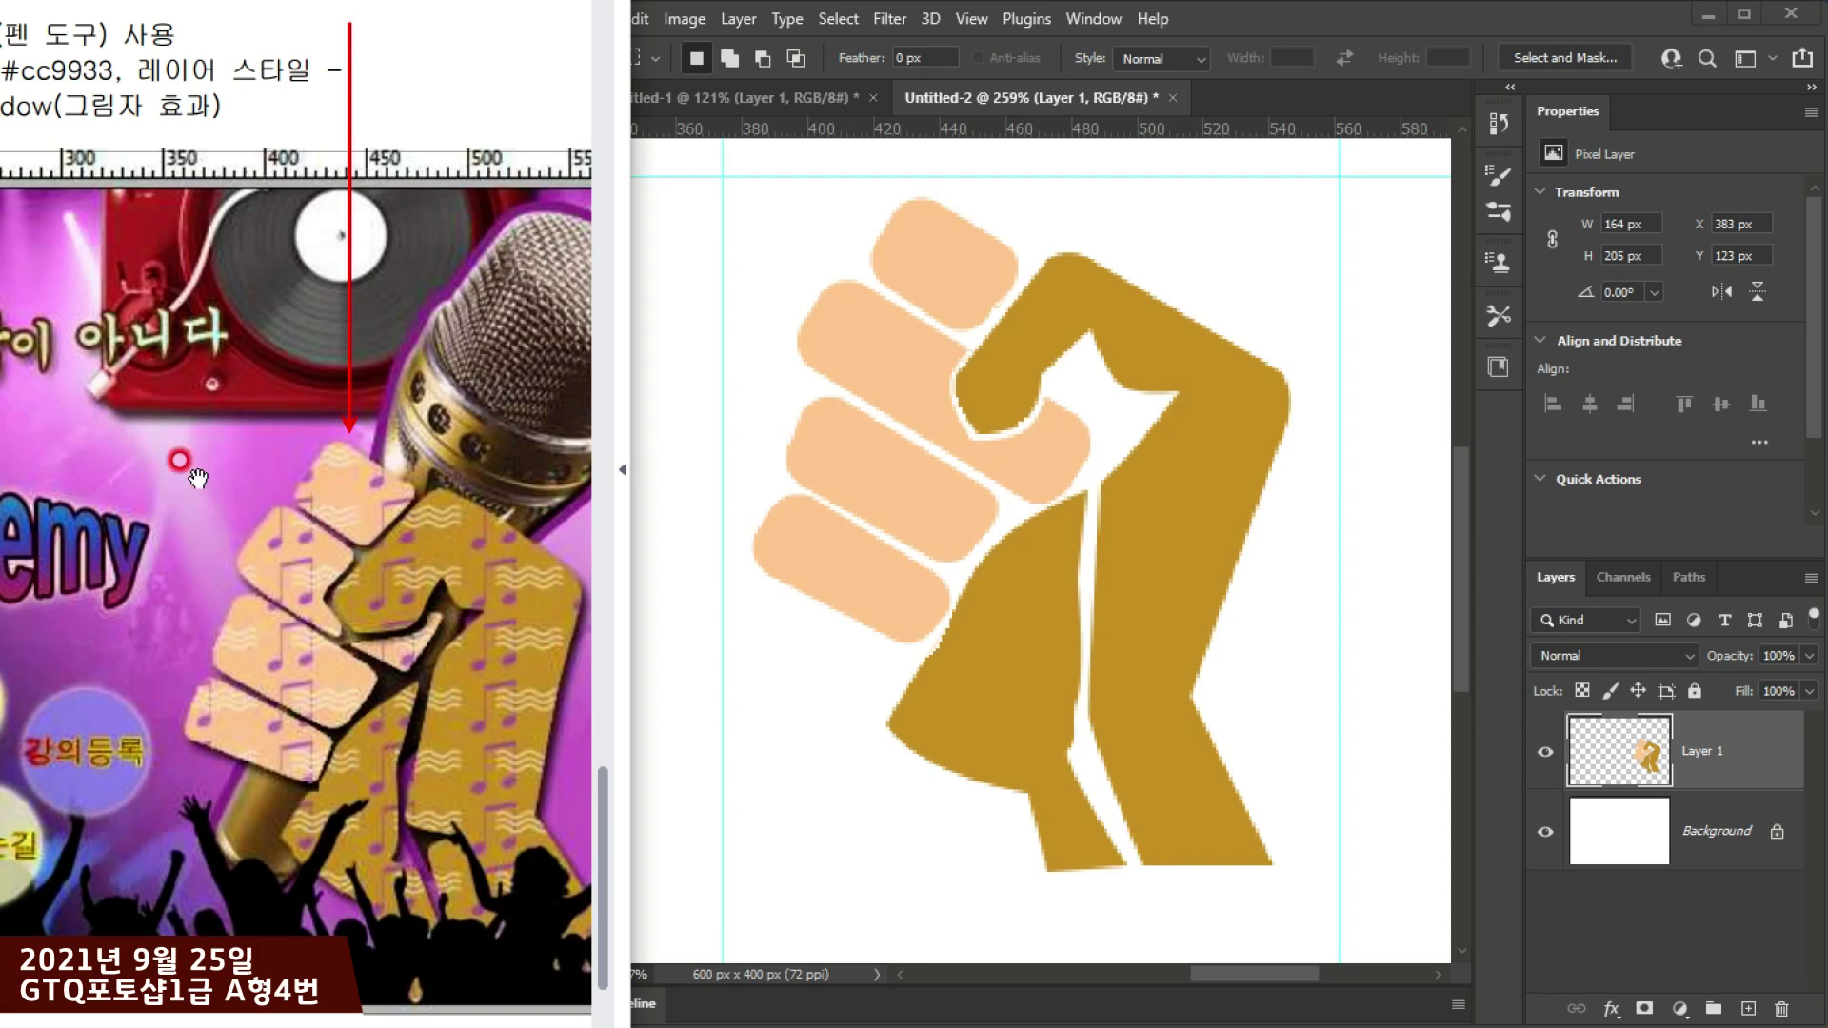
Step: Read the pattern's shape, colour and opacity requirements in the exam sheet's picture effects section
scroll(140, 340, up, 10)
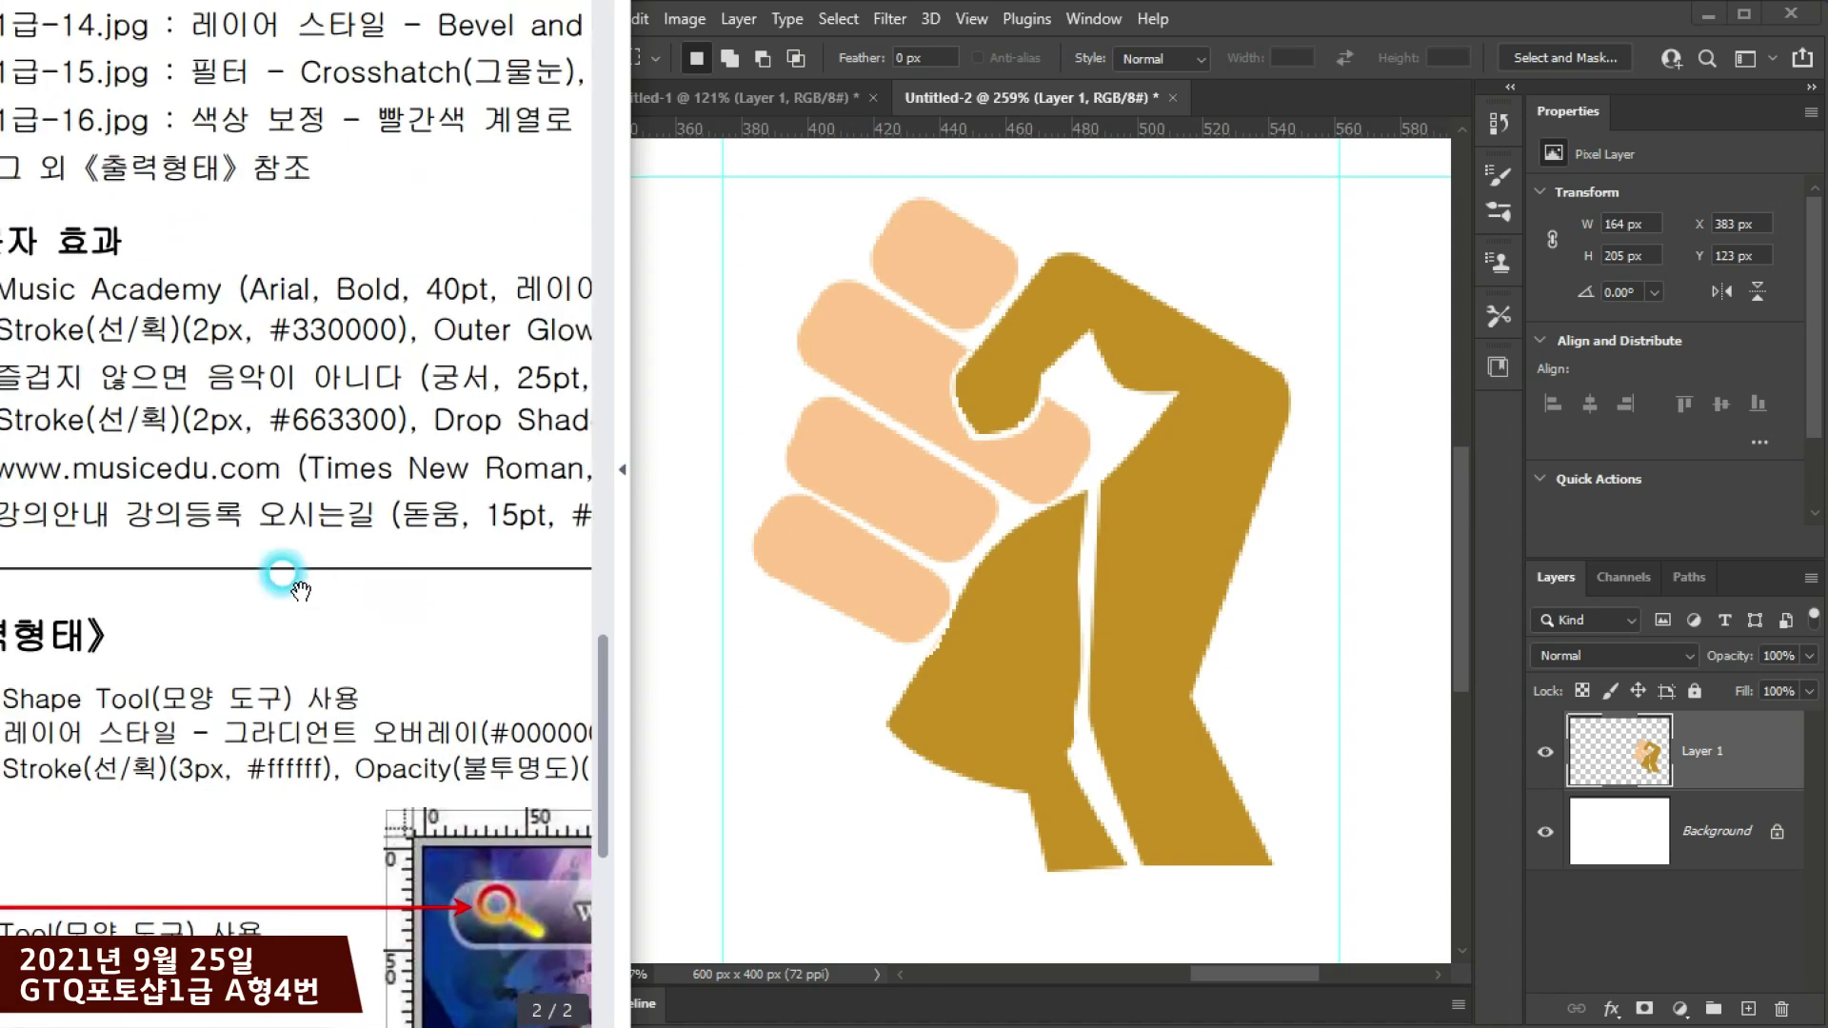
scroll(335, 666, up, 3)
scroll(334, 739, down, 1)
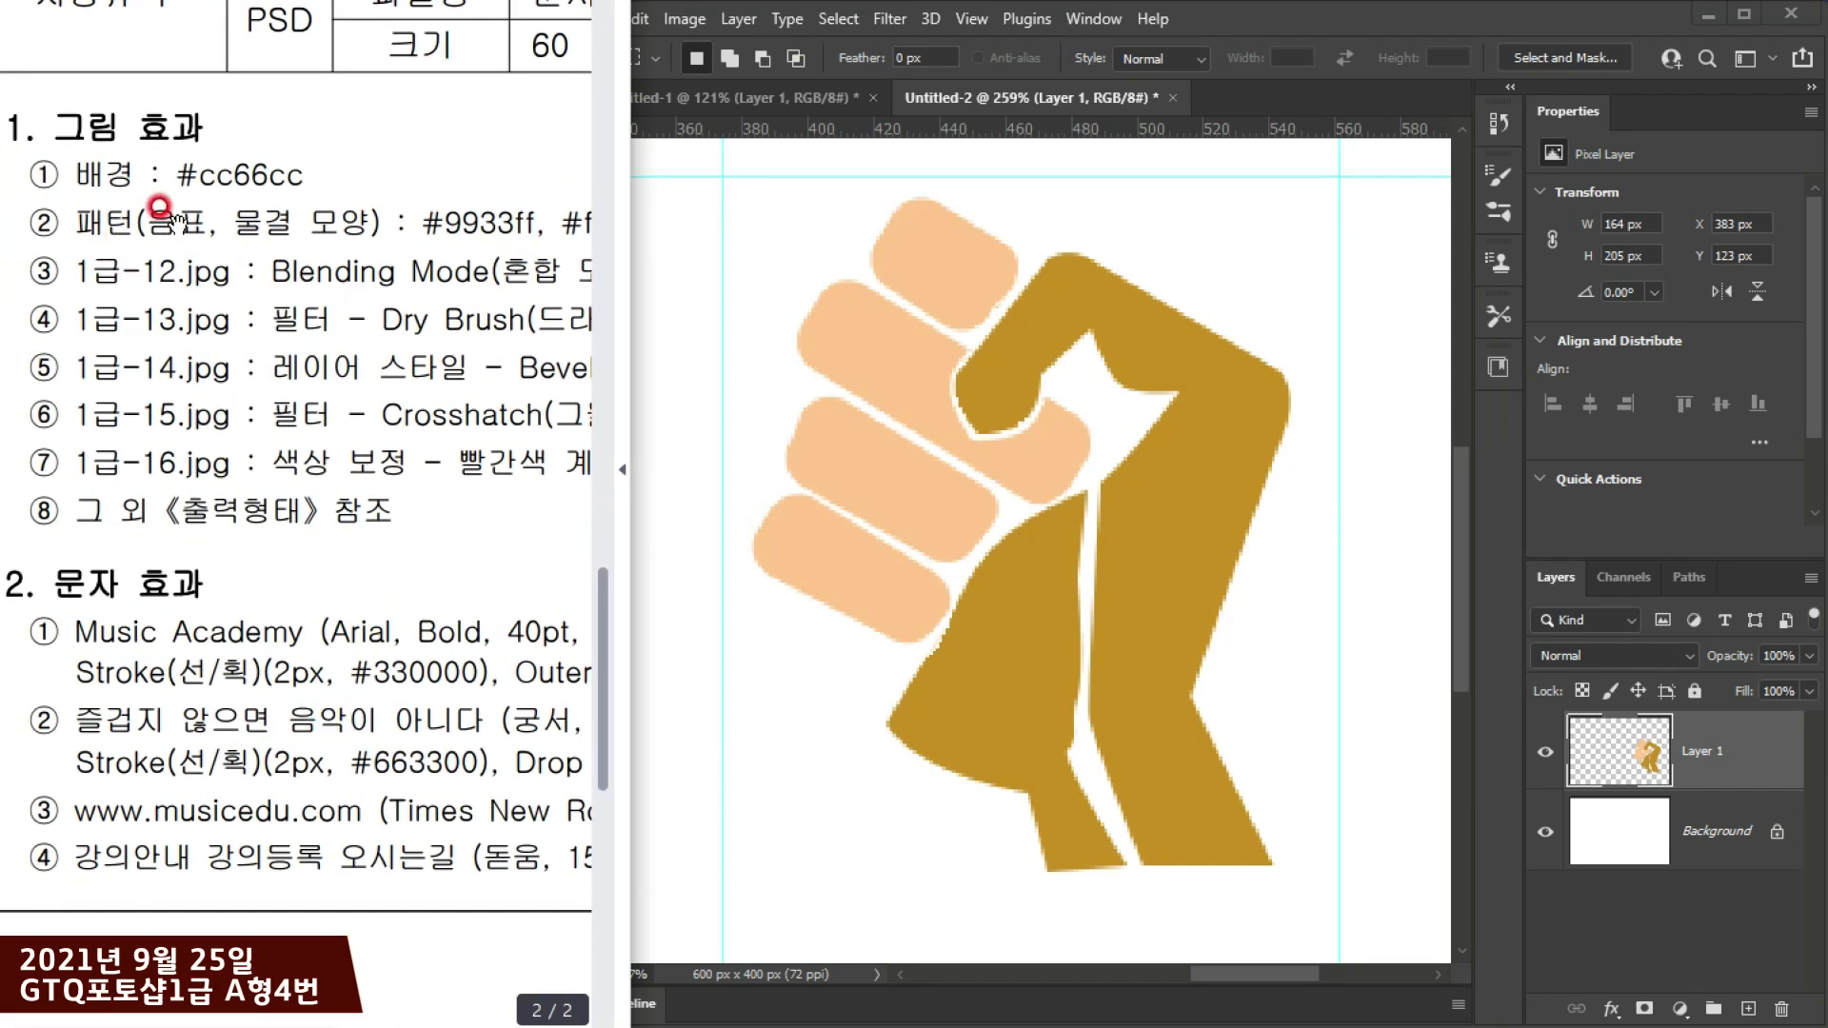
drag(465, 275, 42, 249)
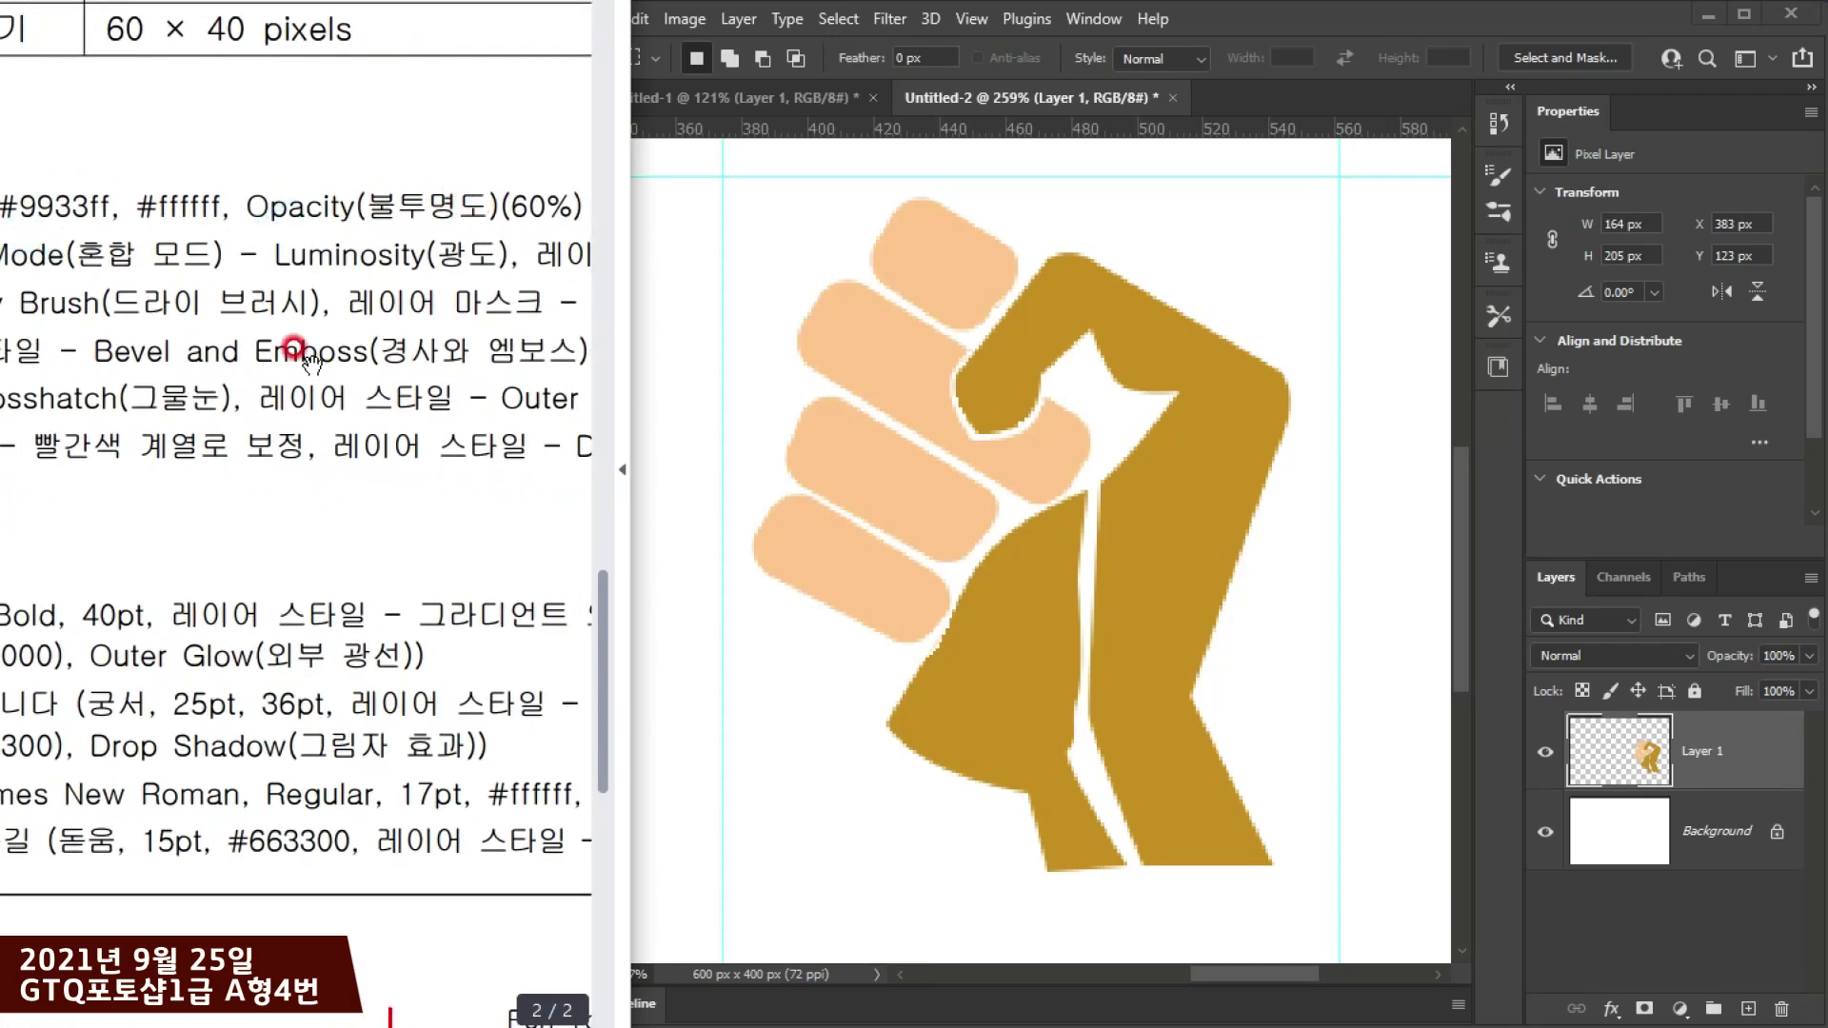
drag(106, 387, 523, 413)
drag(231, 426, 205, 406)
click(856, 404)
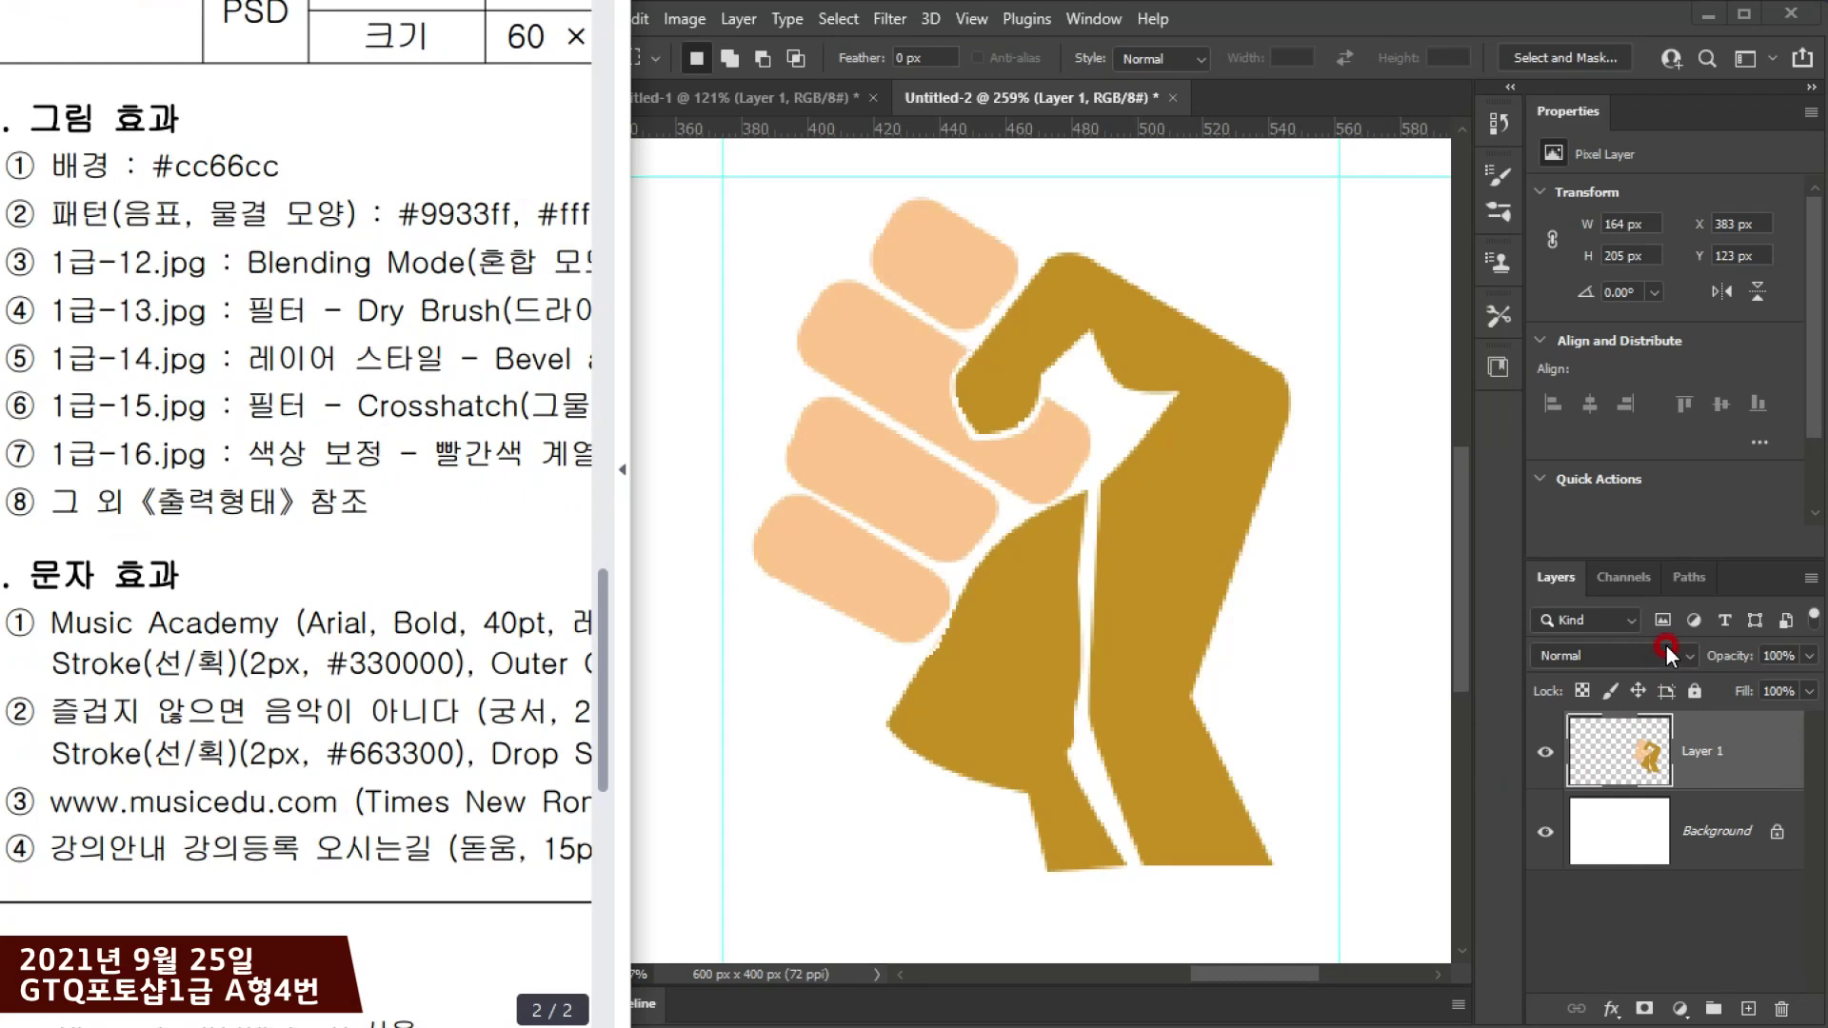
Step: Create a new 50 × 50 px document for the pattern tile
click(1607, 761)
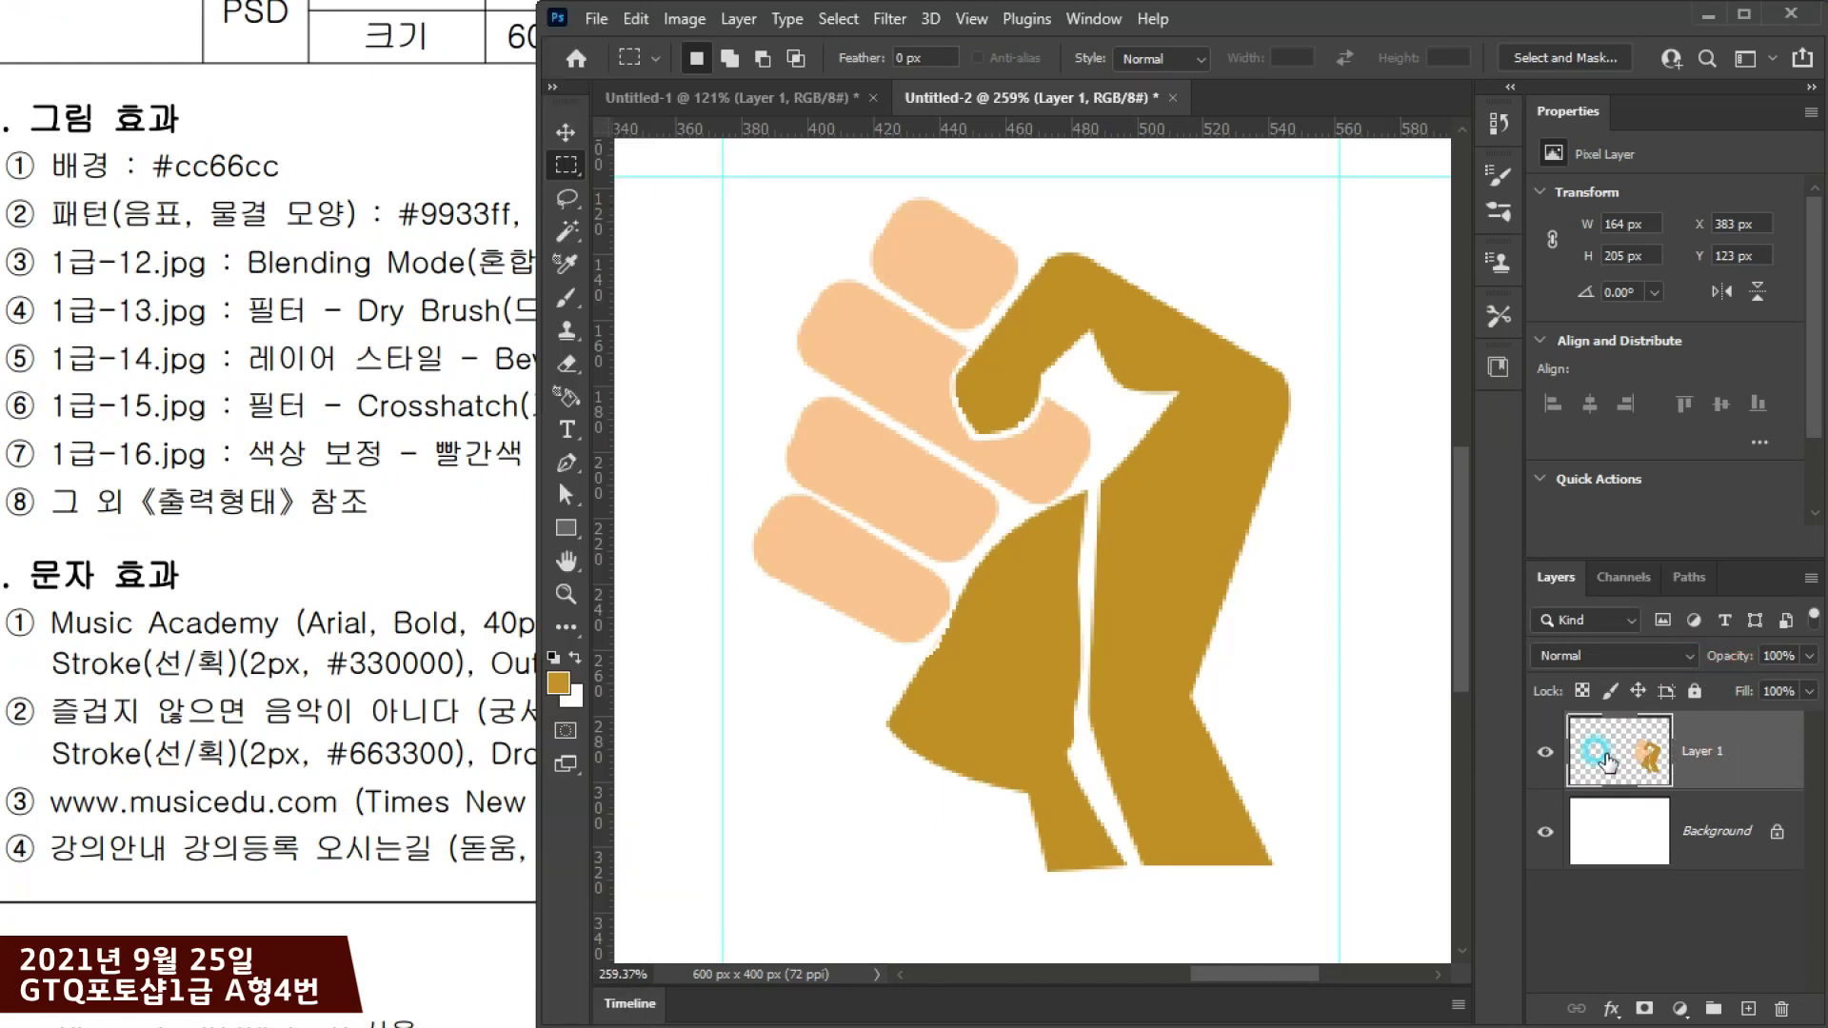
click(596, 21)
click(629, 40)
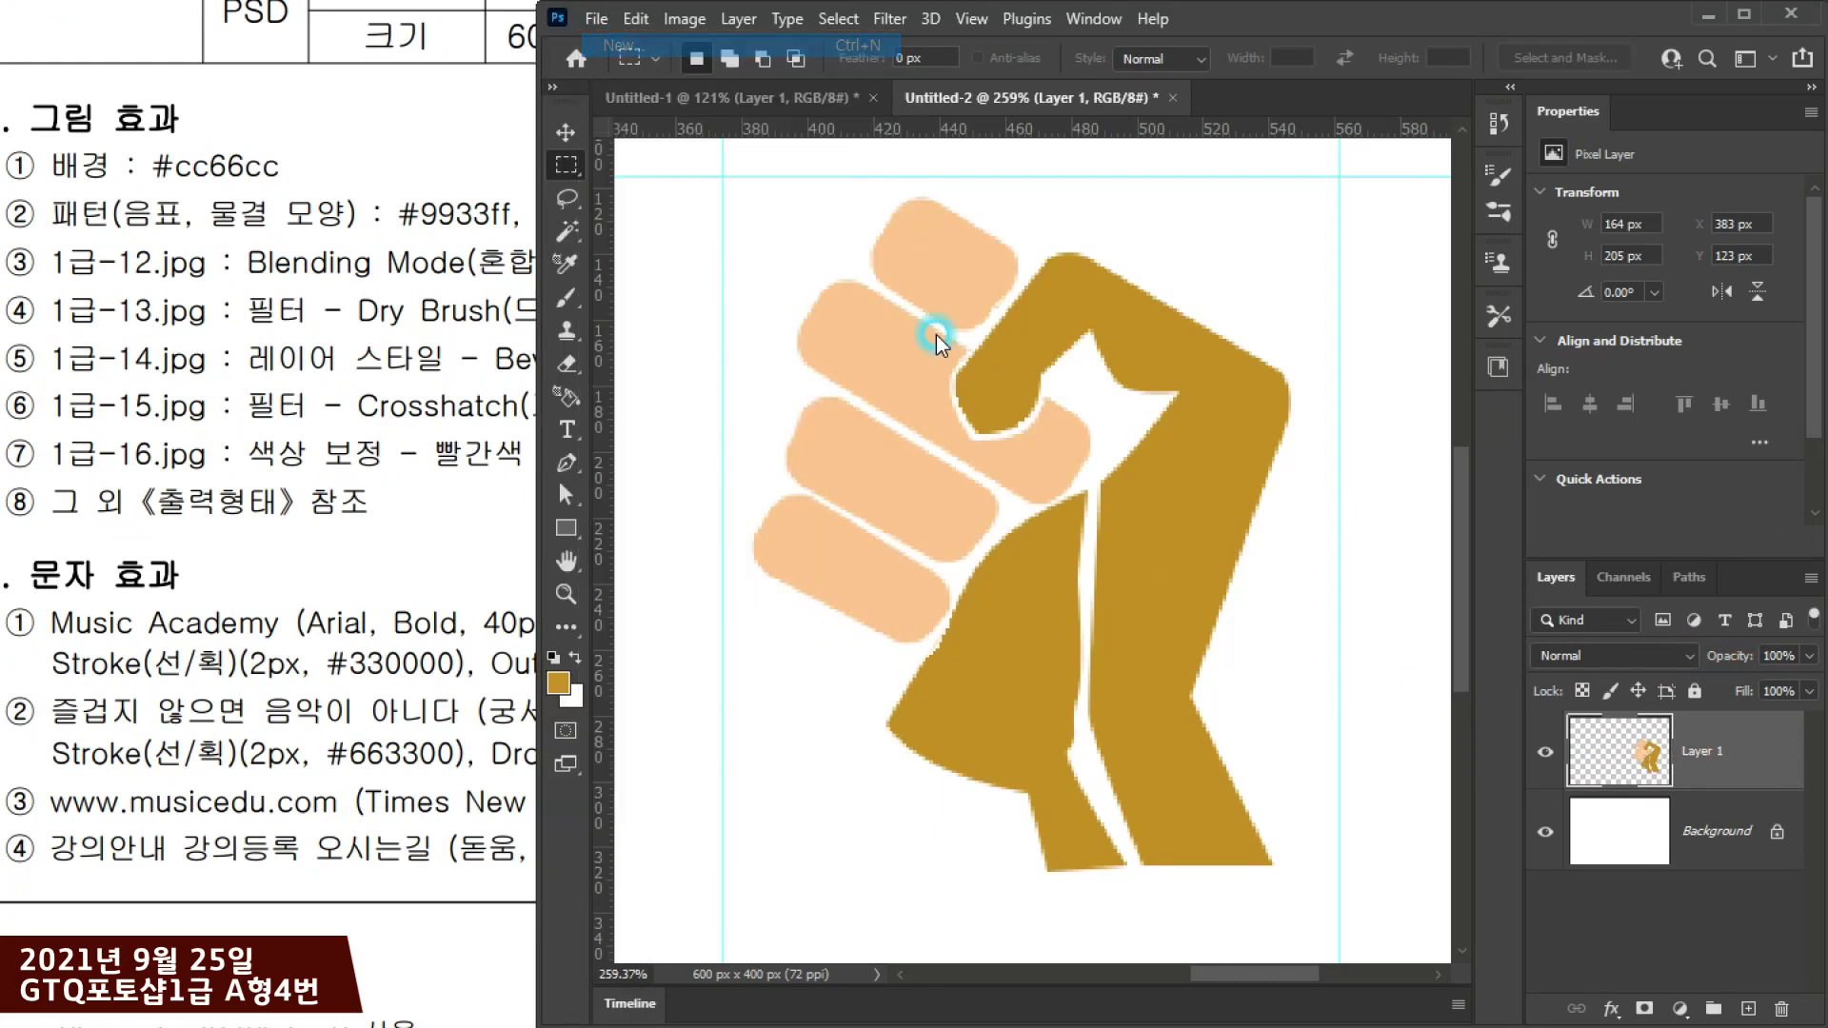
click(1600, 444)
text(50)
key(Tab)
text(50)
key(Return)
scroll(979, 563, up, 5)
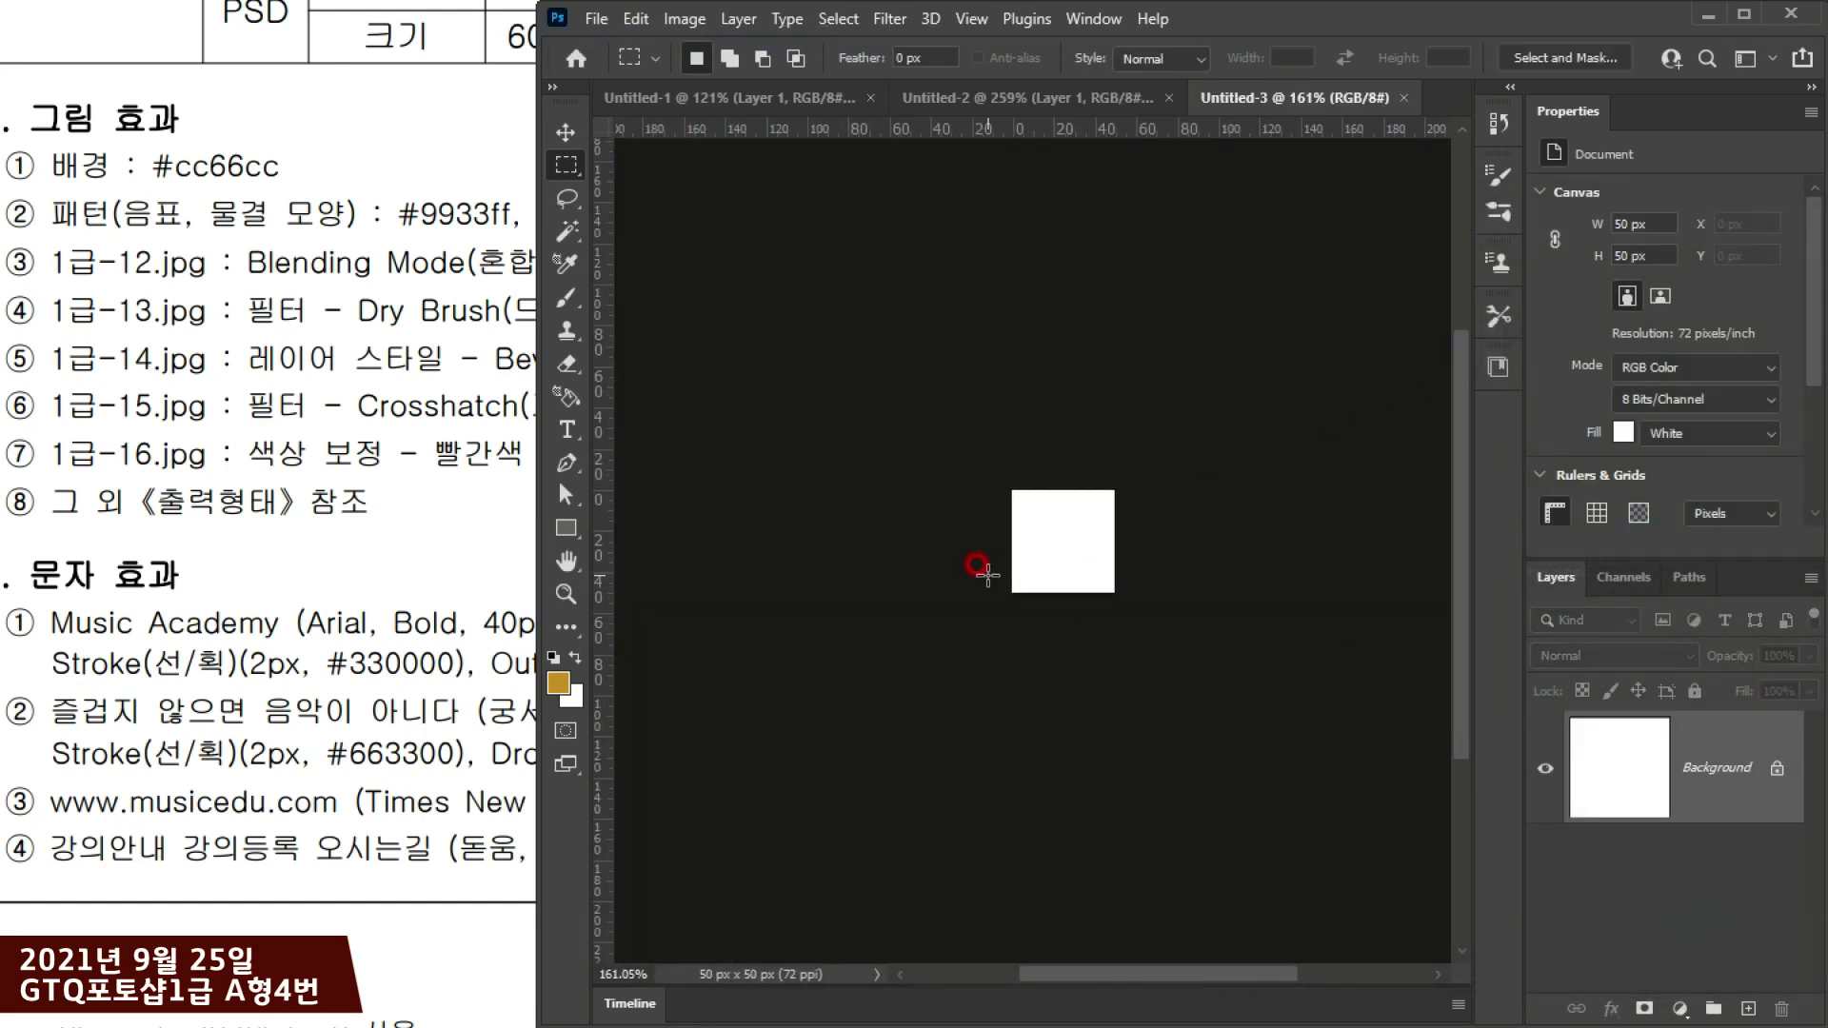
drag(1123, 518, 990, 571)
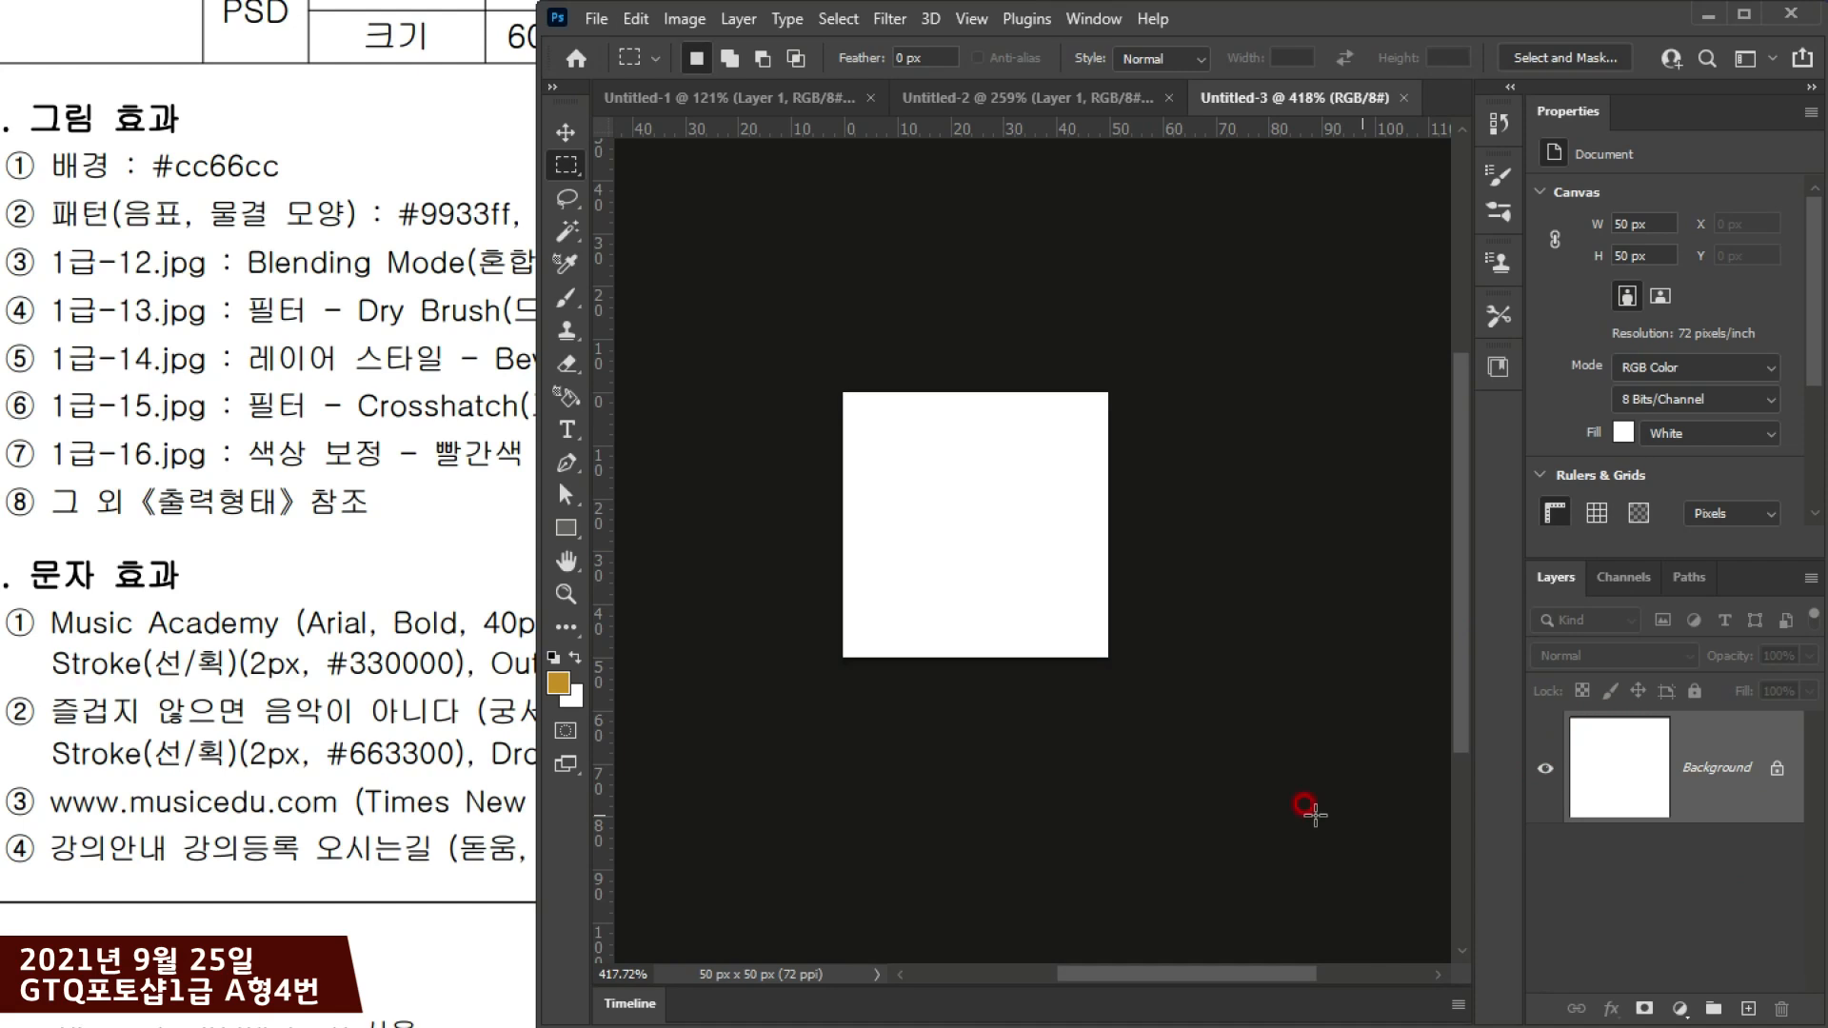
Step: Check the note and wave pattern on the reference fist and activate the Custom Shape tool
click(369, 566)
scroll(371, 476, down, 15)
mouse_move(362, 418)
mouse_down()
mouse_move(139, 350)
mouse_move(135, 364)
mouse_move(339, 404)
mouse_move(314, 391)
mouse_up()
click(902, 444)
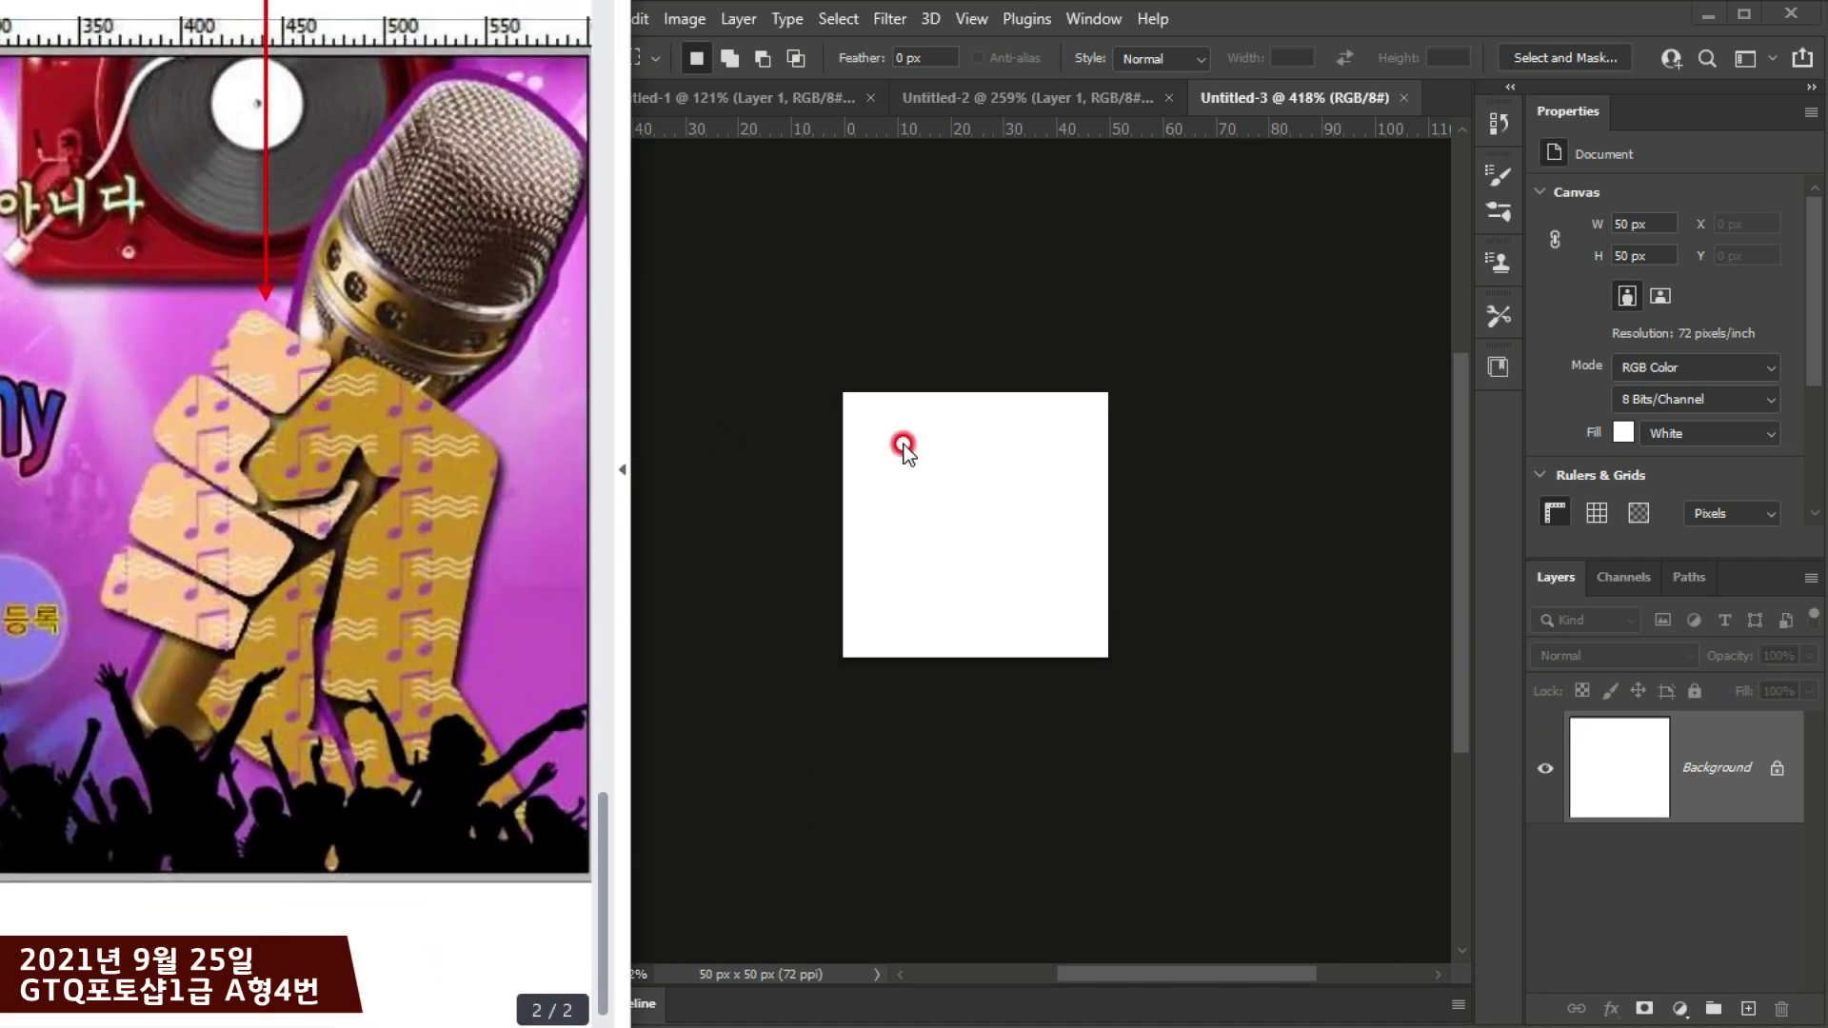
click(1348, 33)
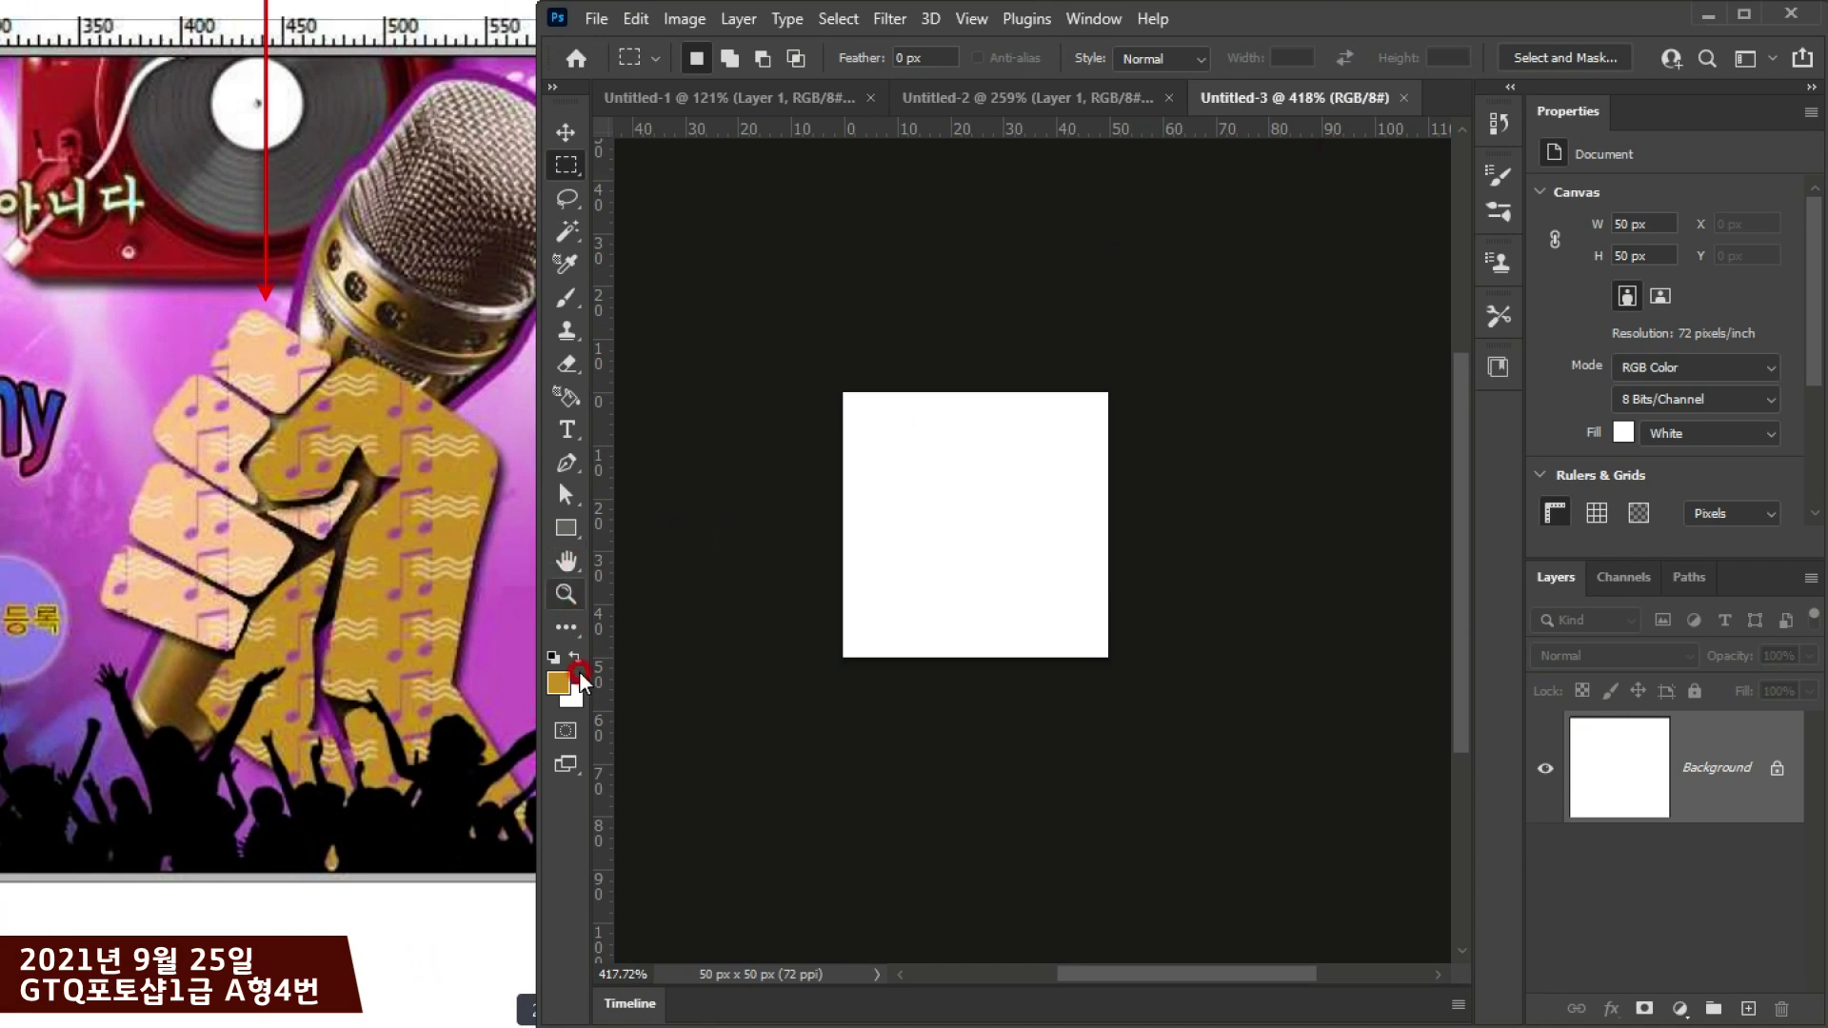
click(565, 539)
right_click(577, 530)
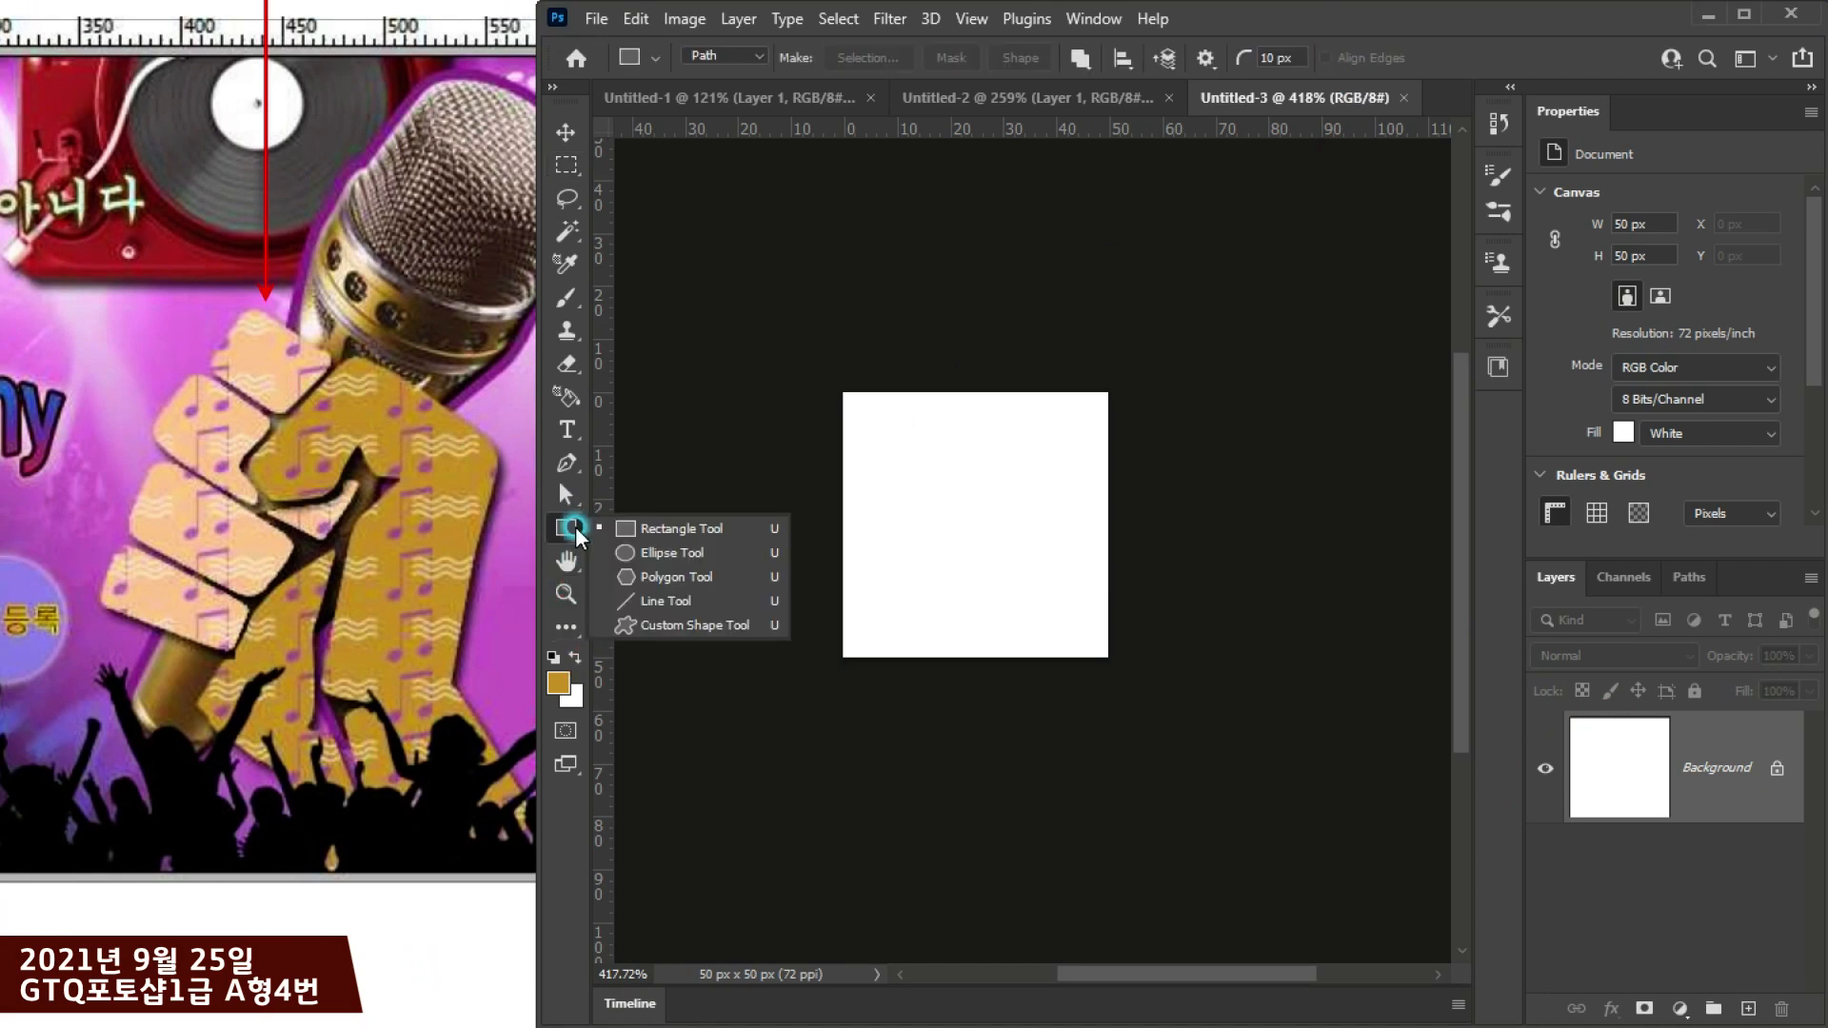
click(657, 626)
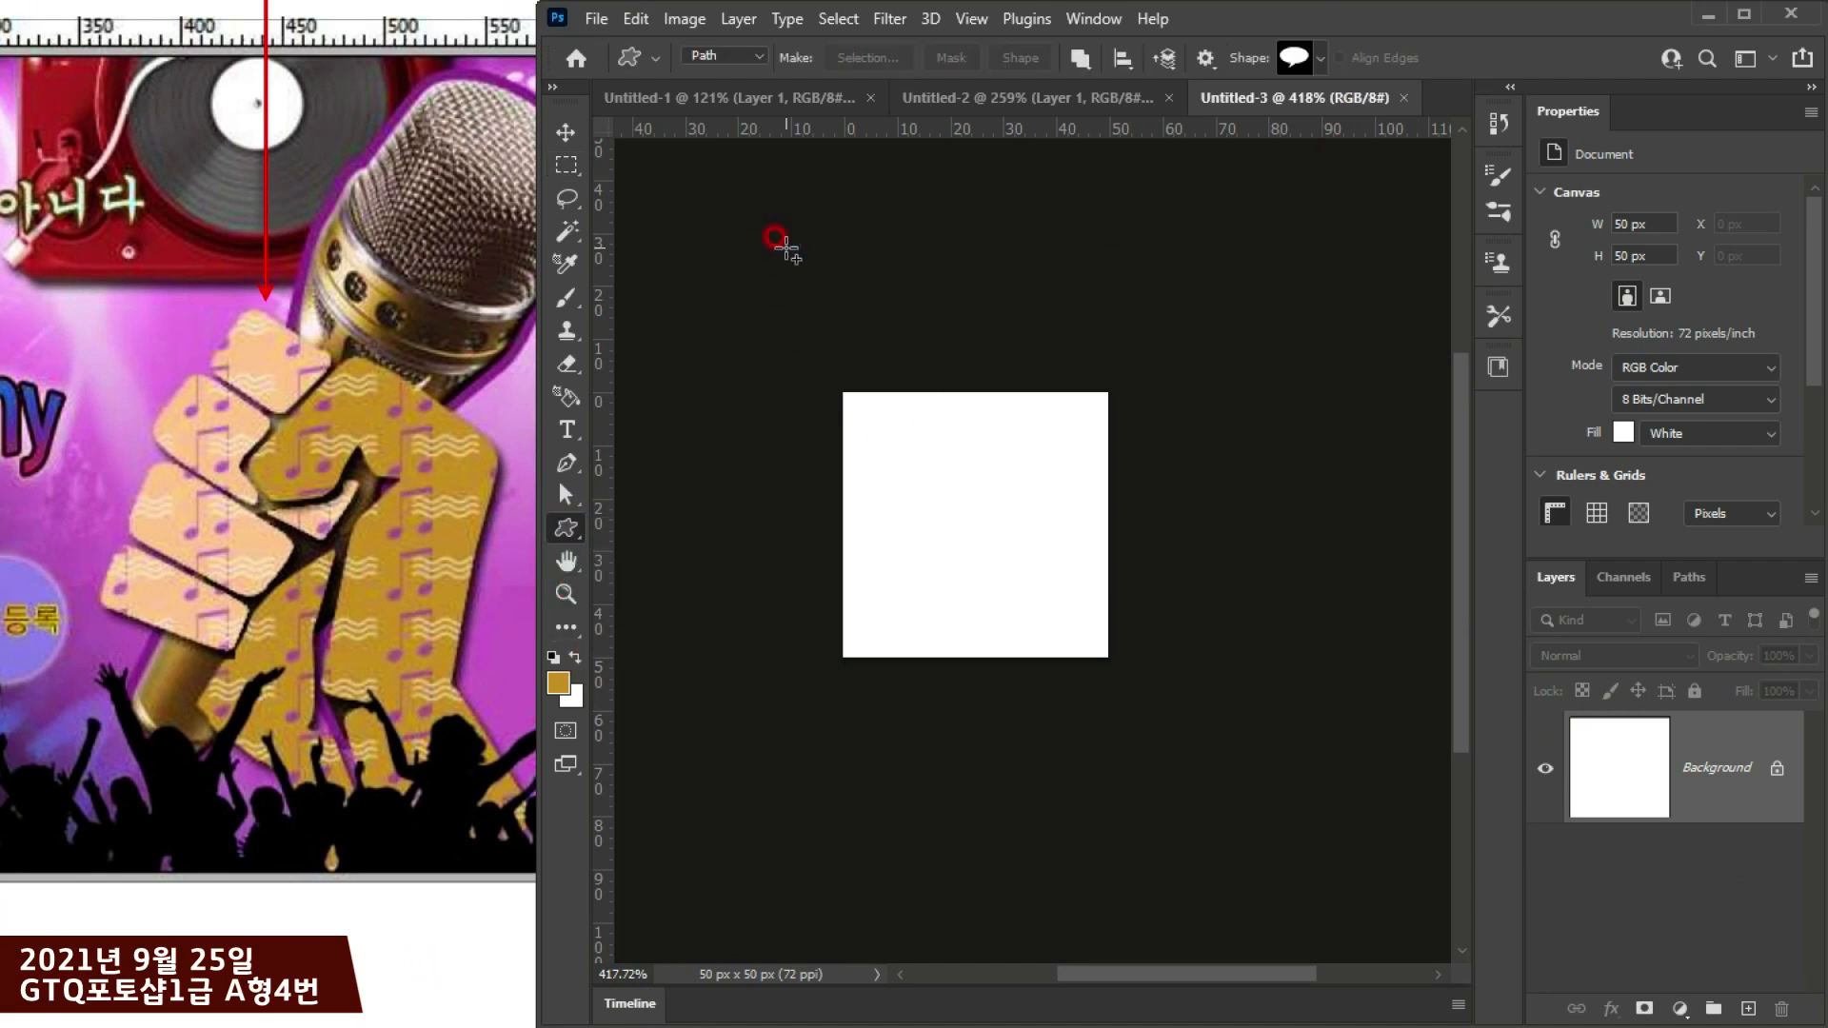
Step: Try to draw a talk bubble about 22 × 21 px in Path mode on the blank canvas
click(717, 55)
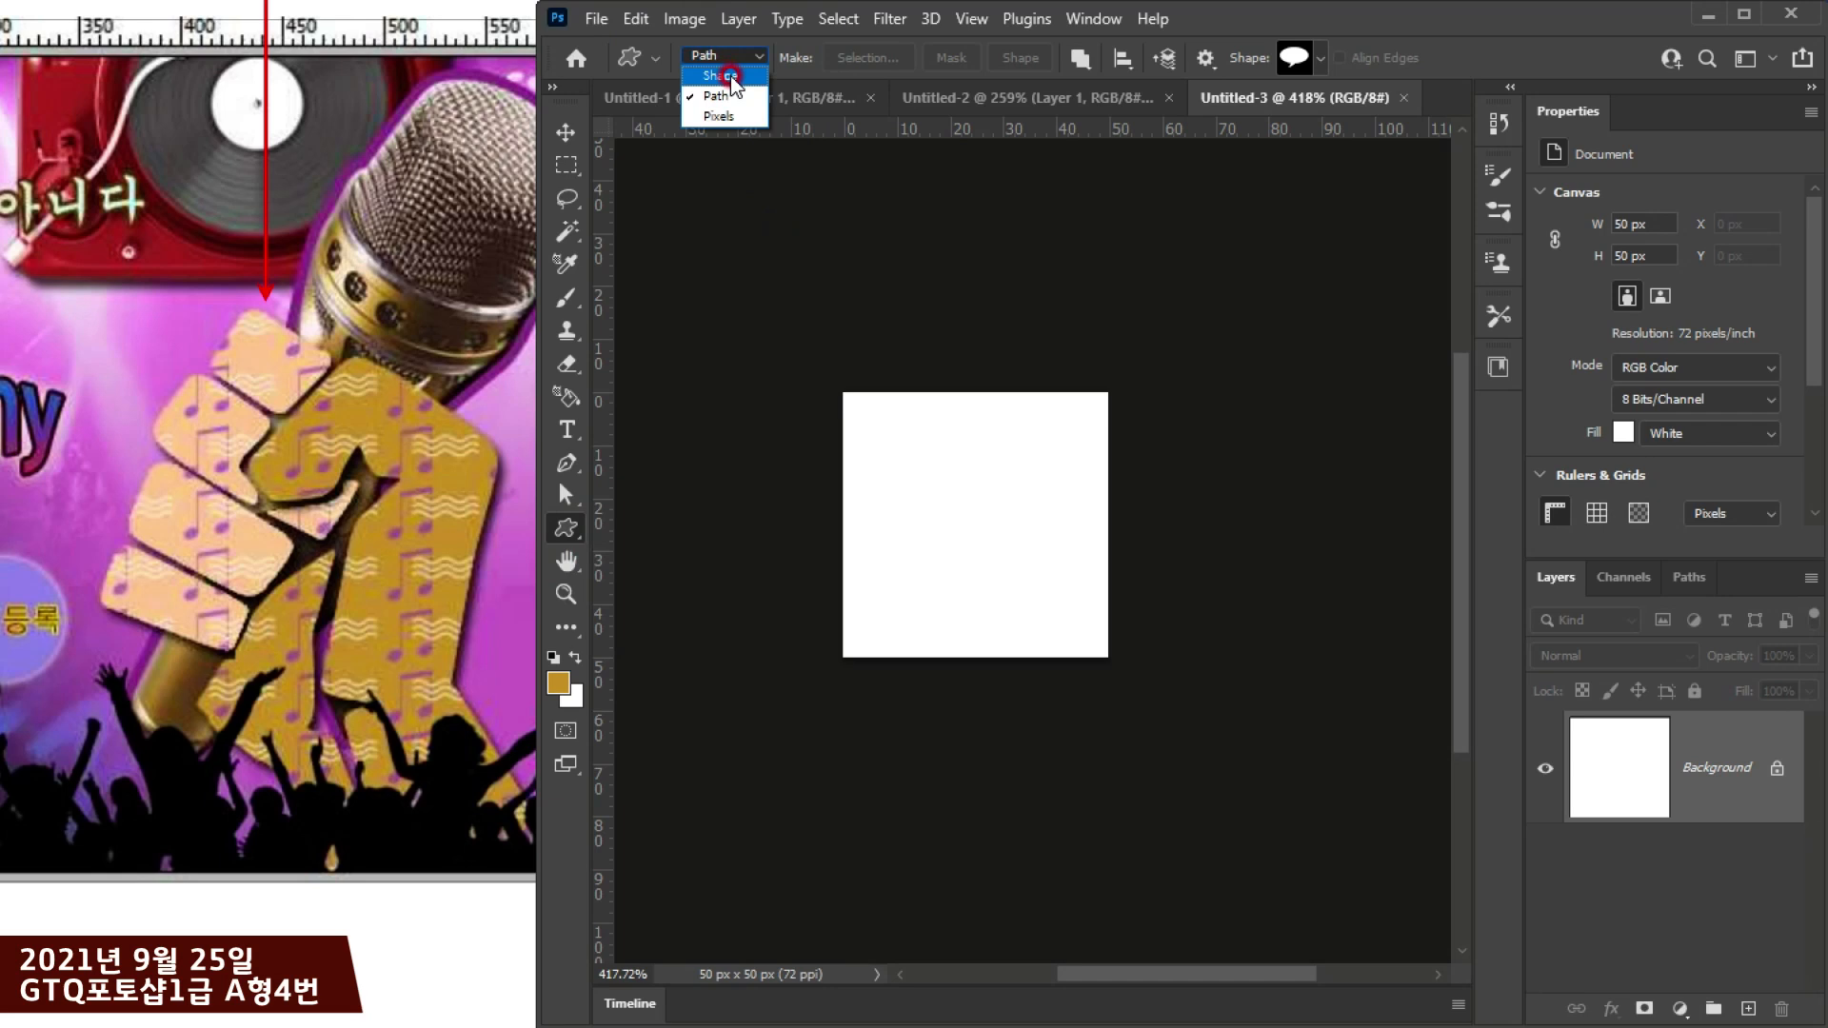
click(886, 467)
drag(868, 449, 985, 561)
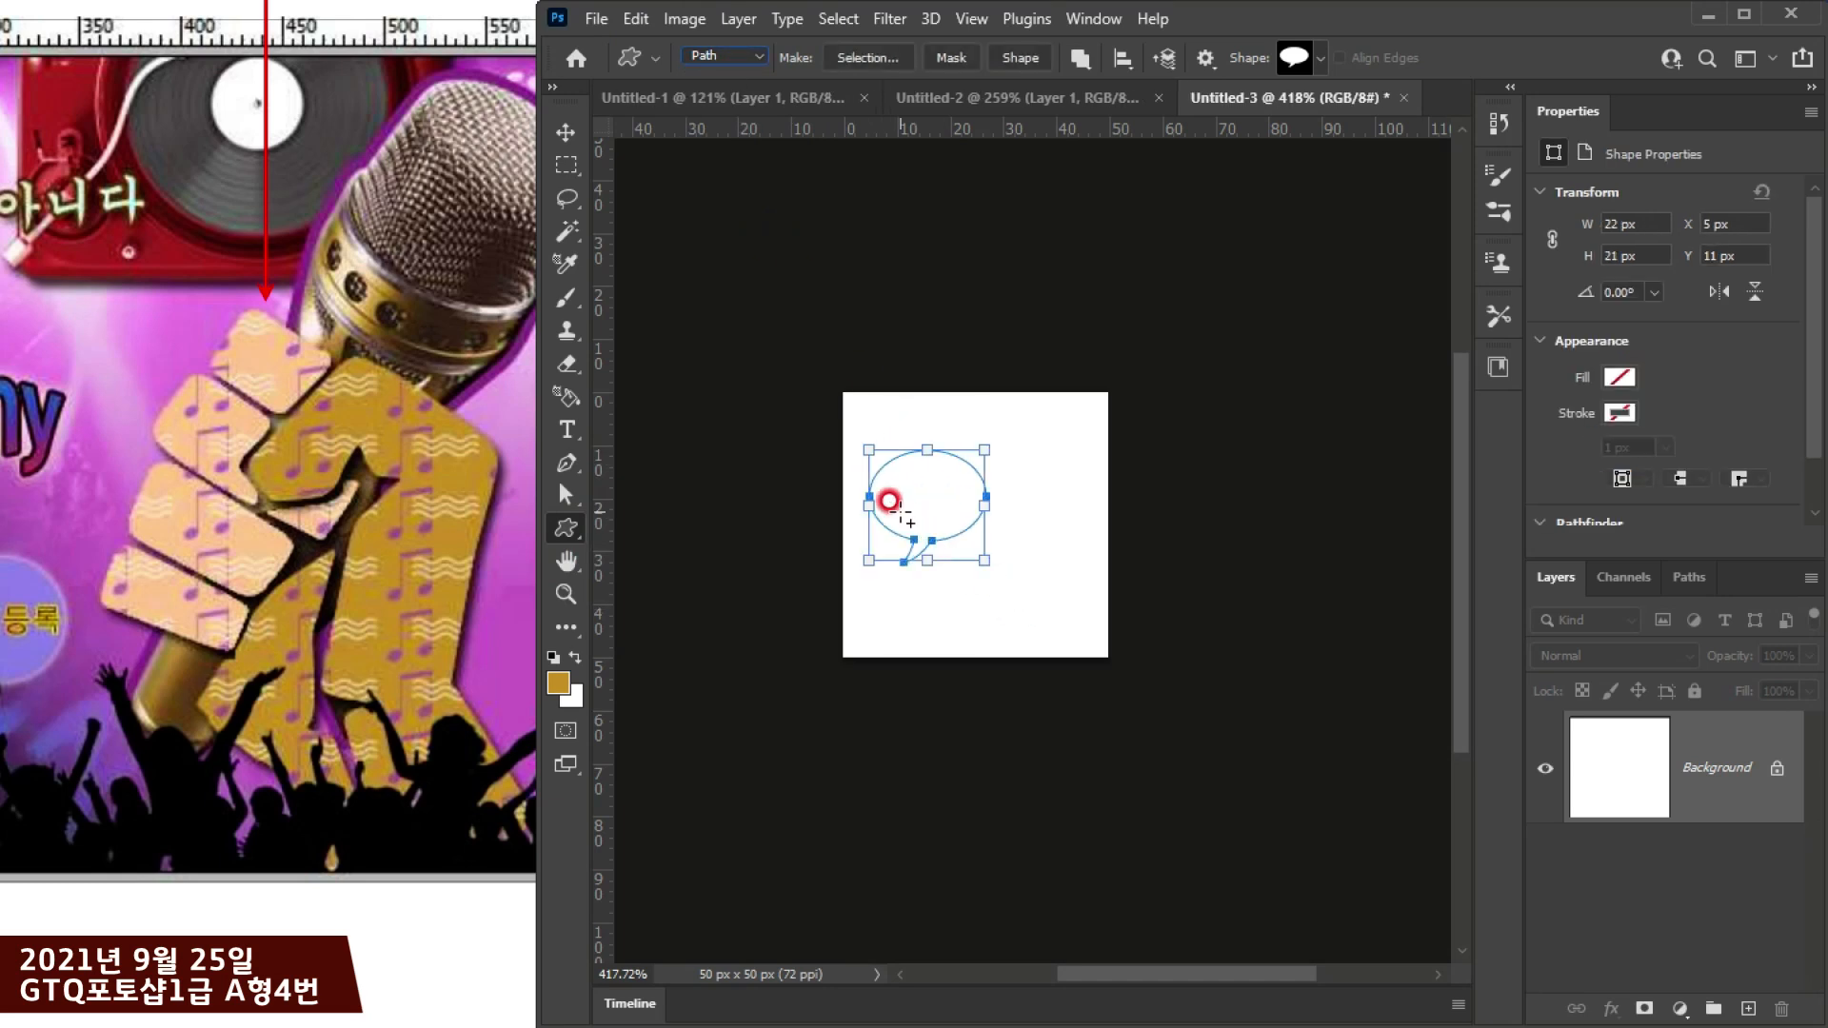
click(967, 395)
click(558, 276)
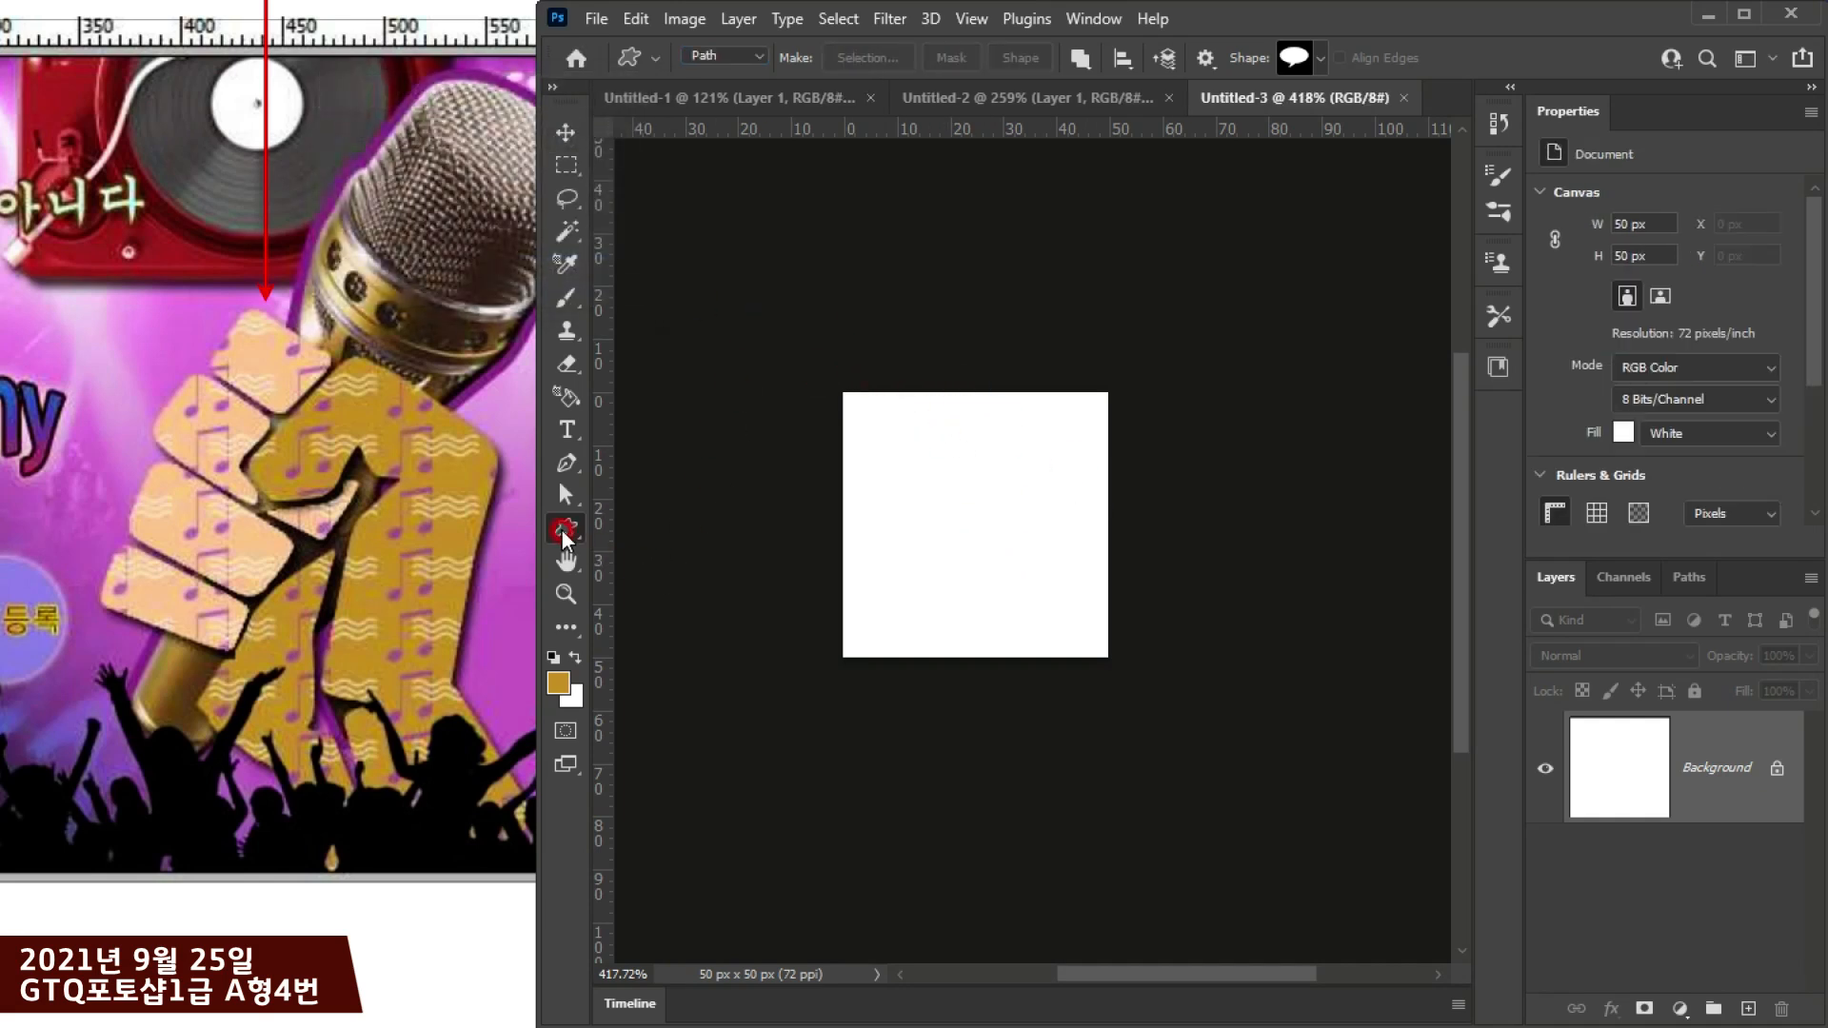
Step: Set the Custom Shape tool's drawing mode to Shape and open its list of shapes
click(702, 58)
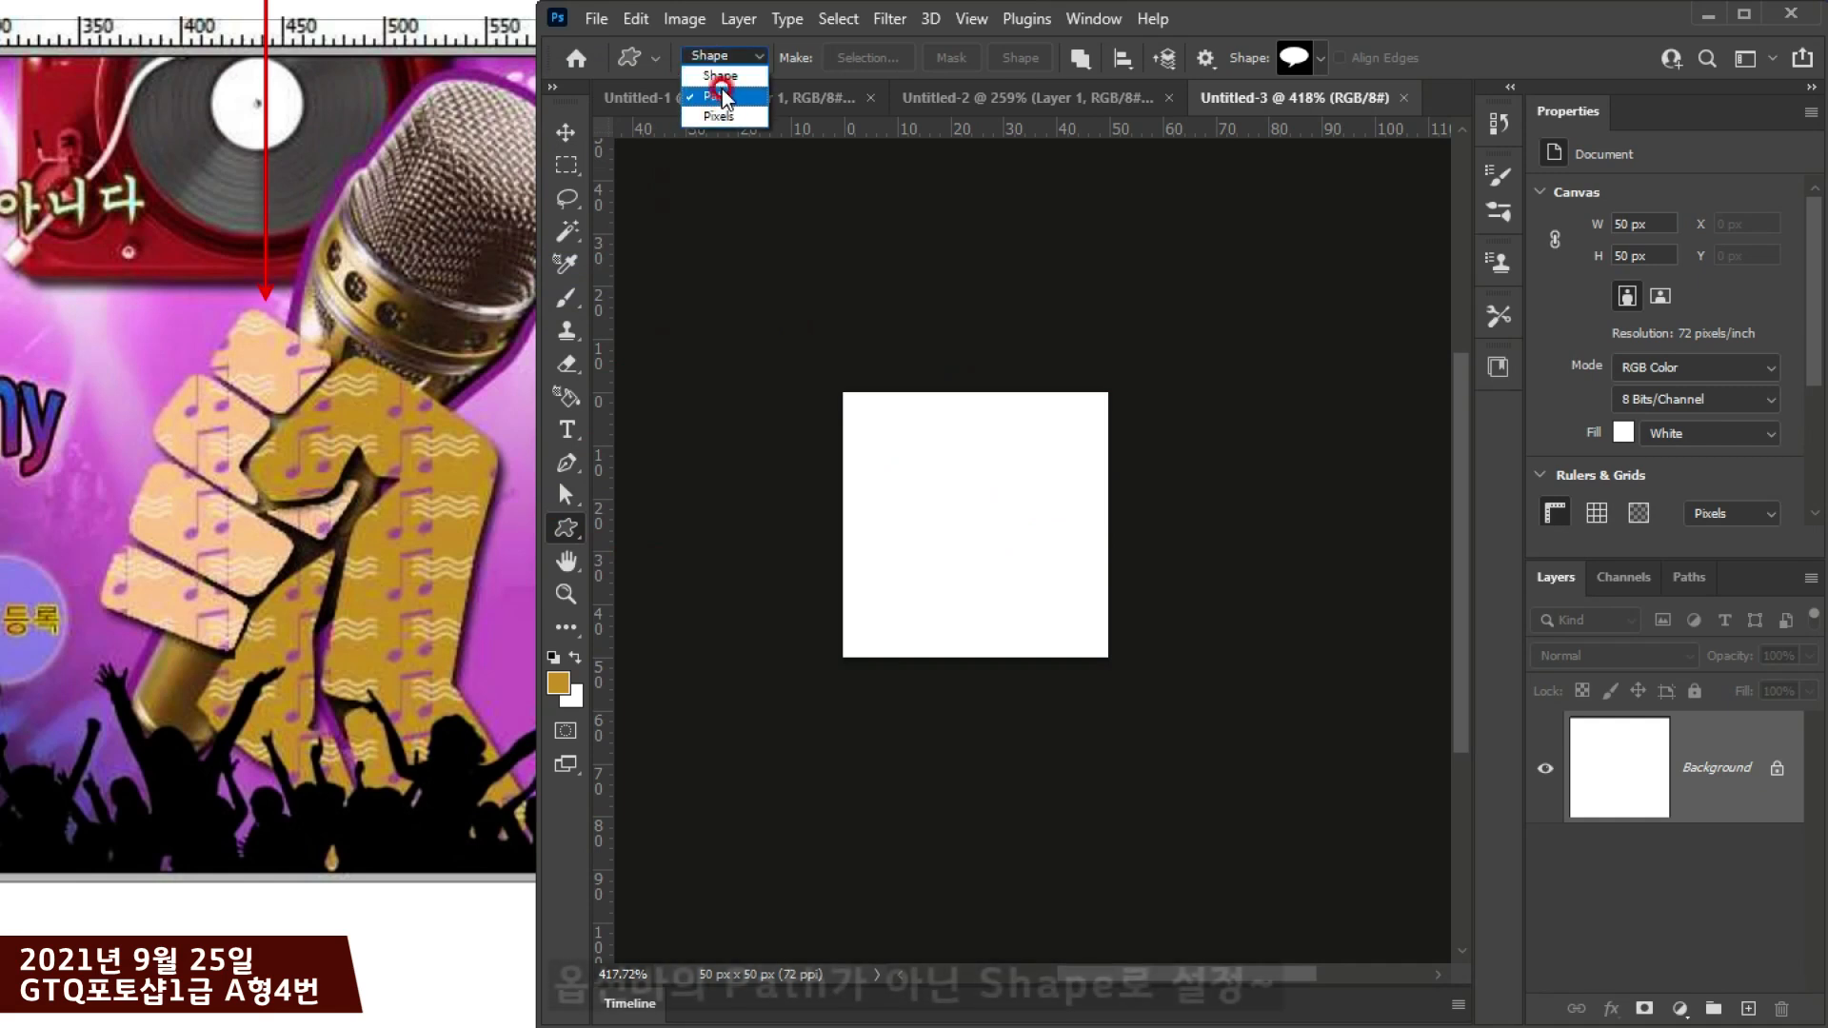
click(710, 70)
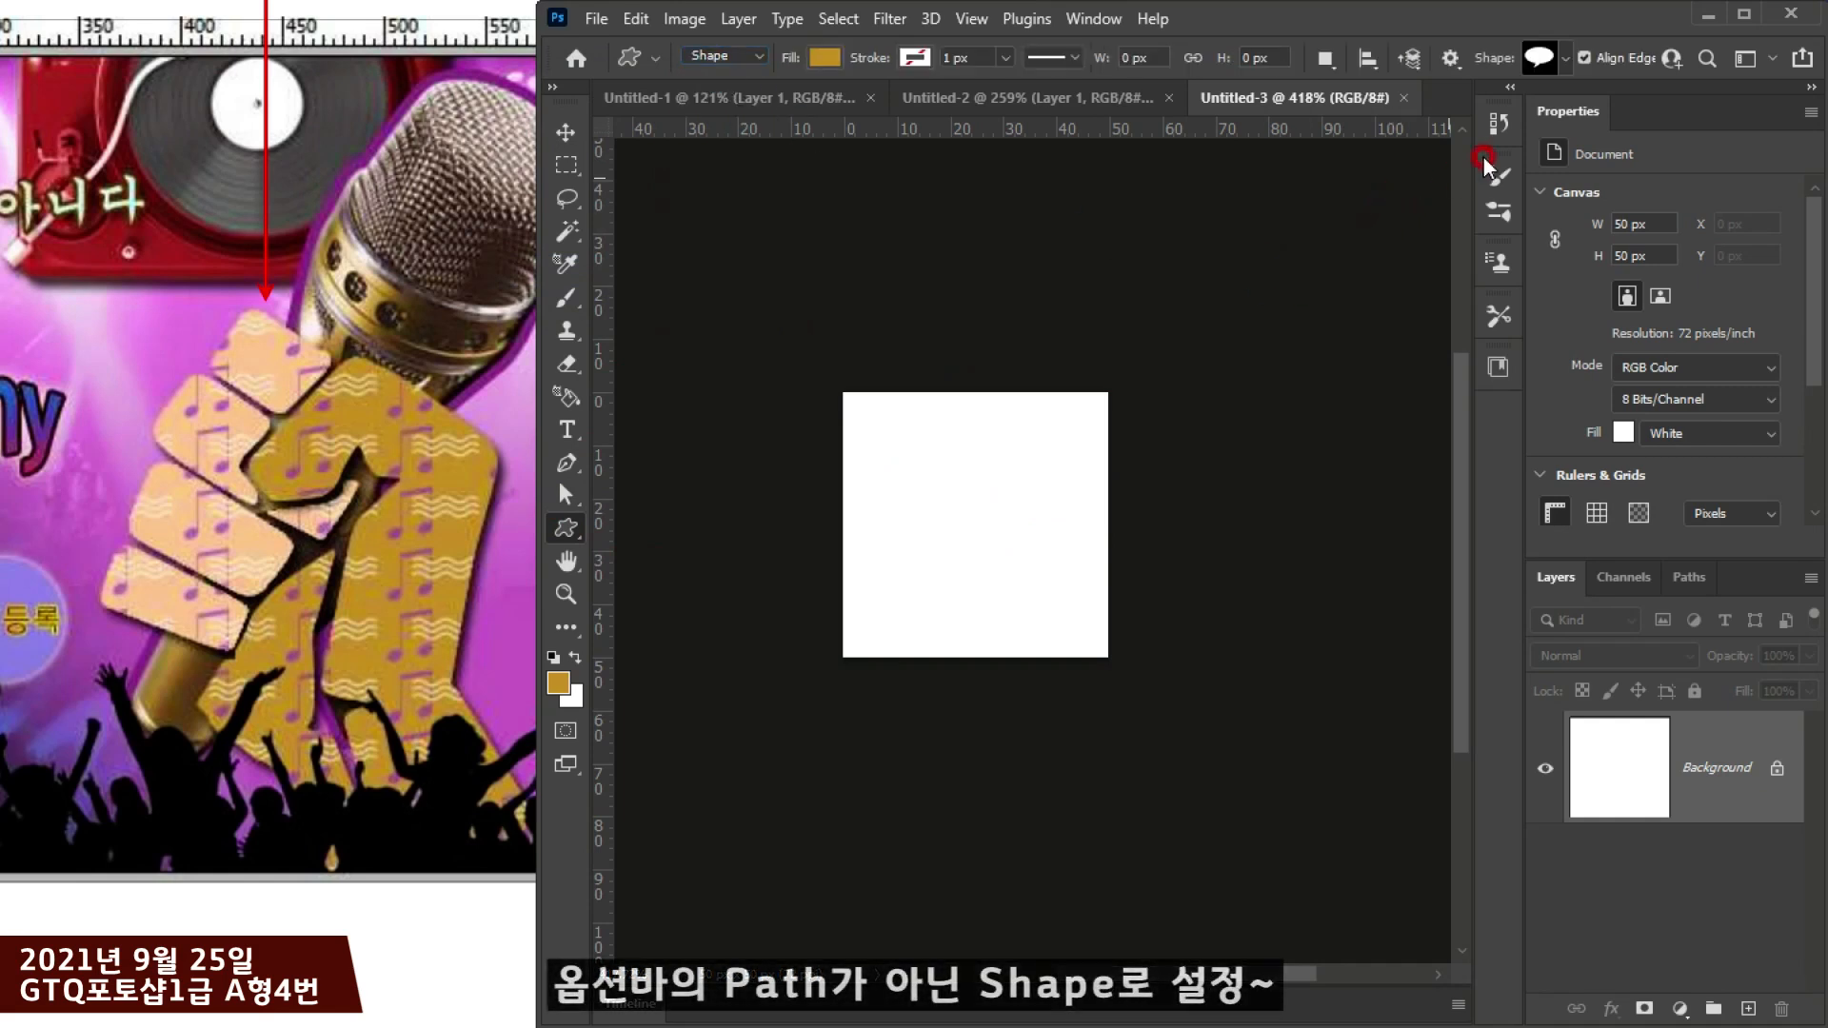
click(1562, 59)
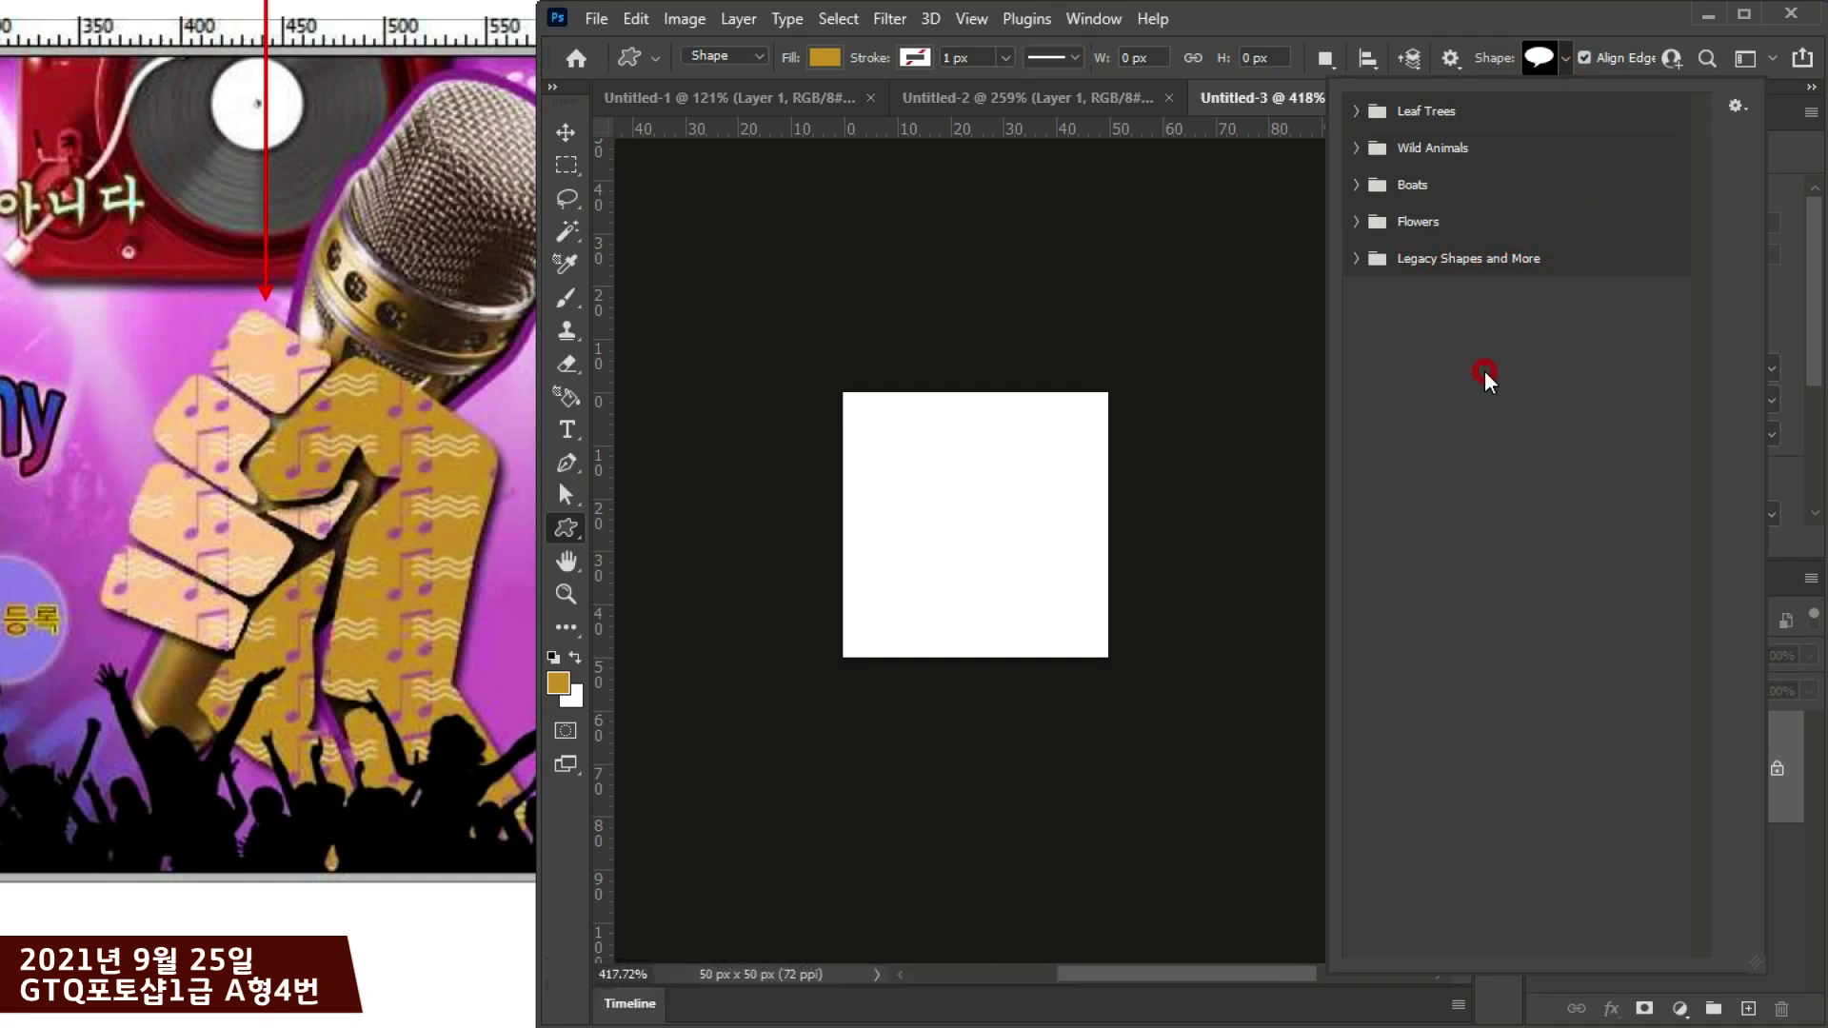
Step: Check where the Shapes panel offers Legacy Shapes and More, and collapse the panel
click(1111, 19)
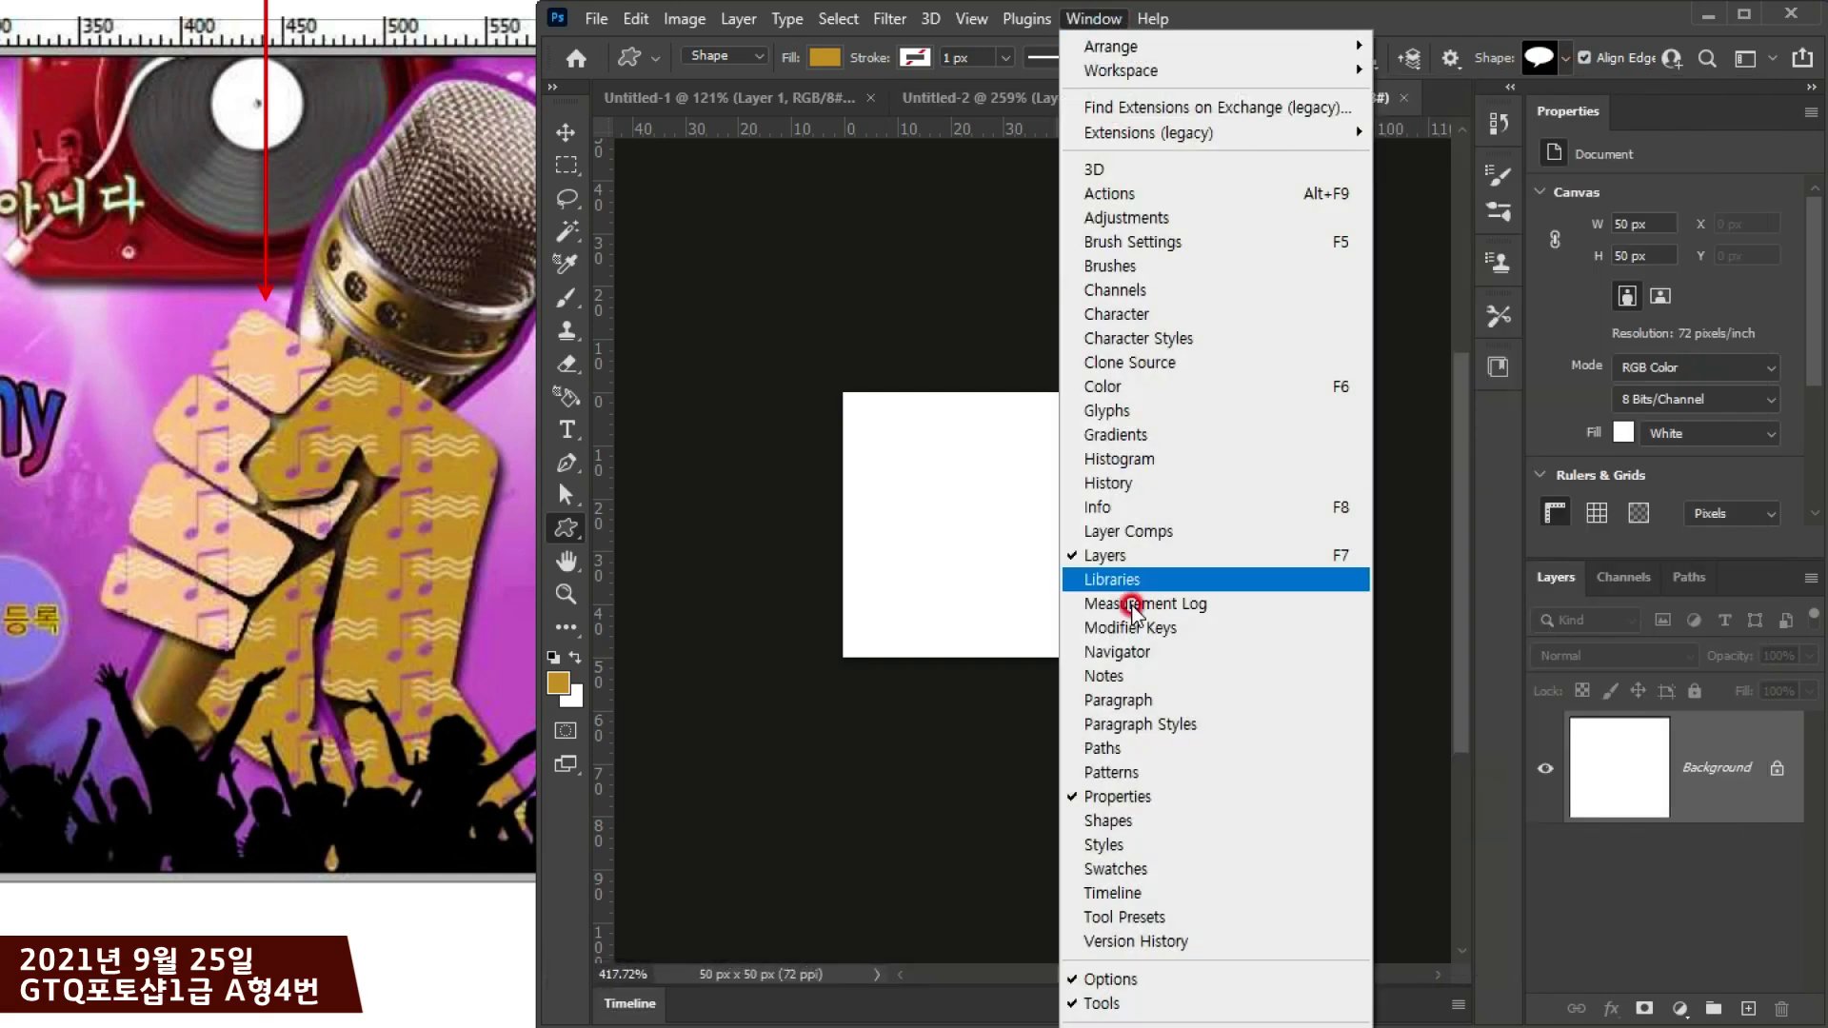
click(1138, 823)
click(1401, 493)
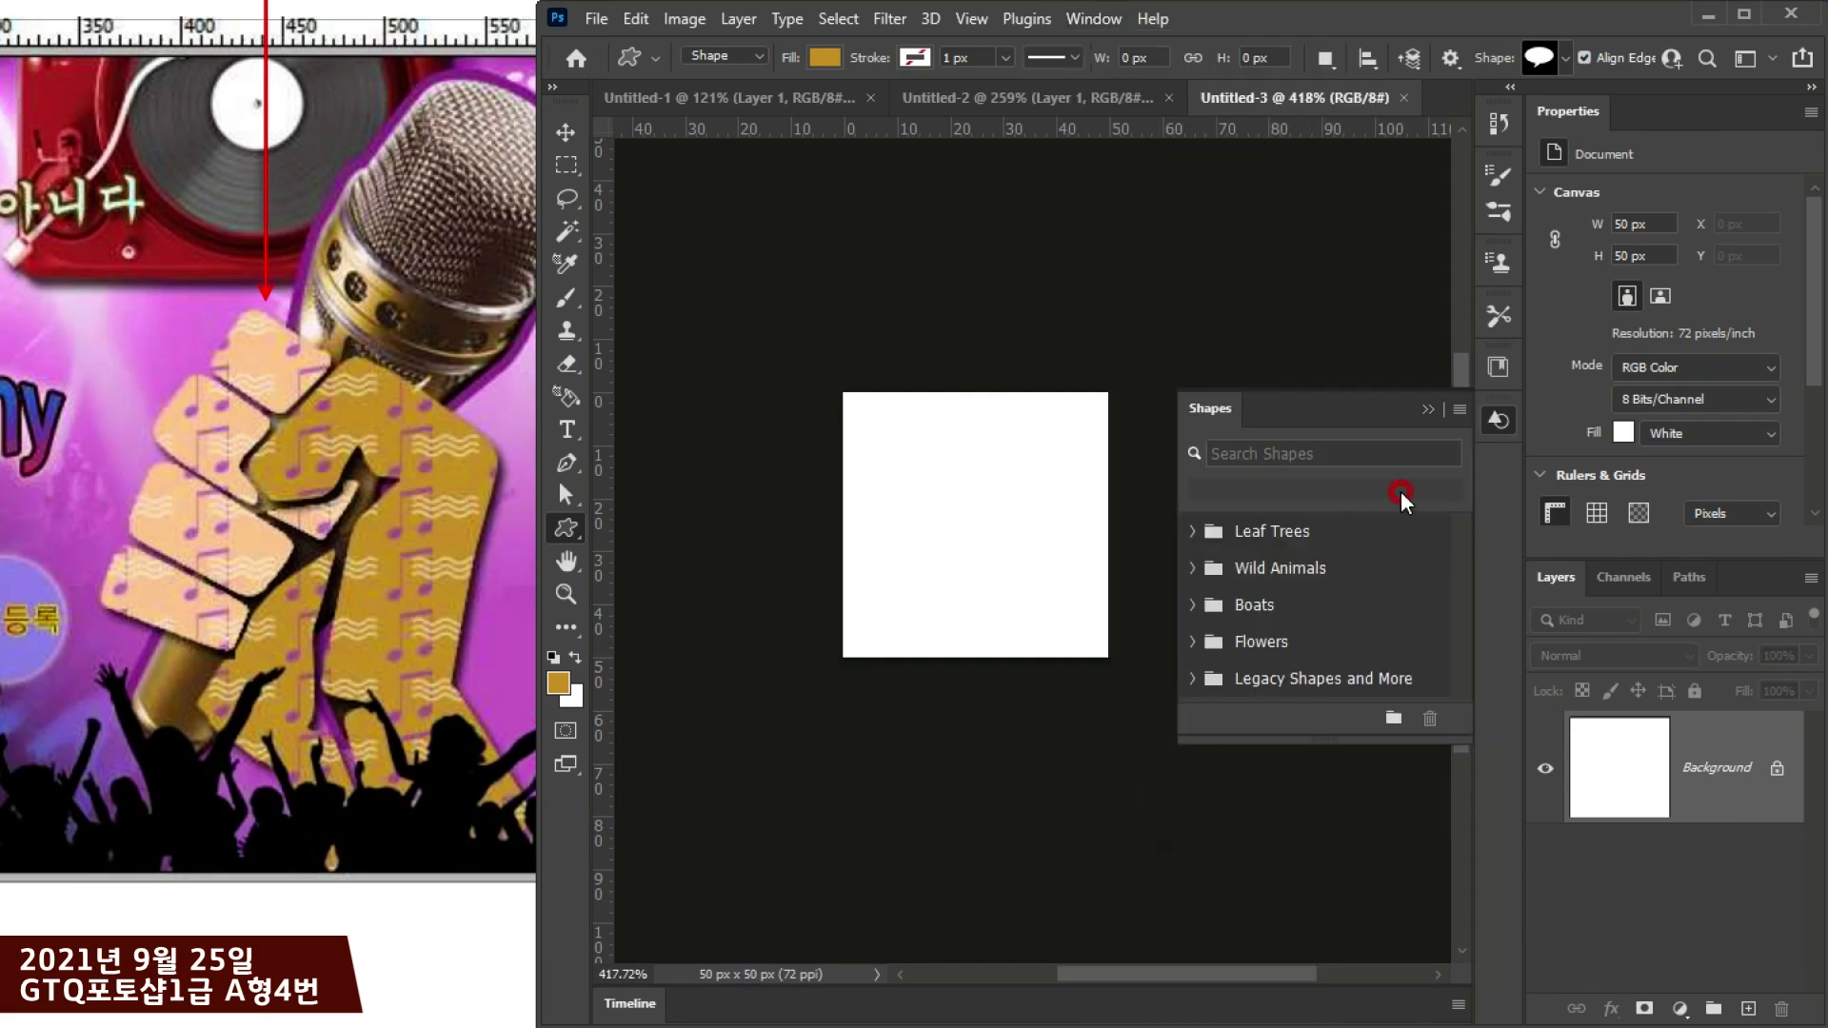
click(1460, 410)
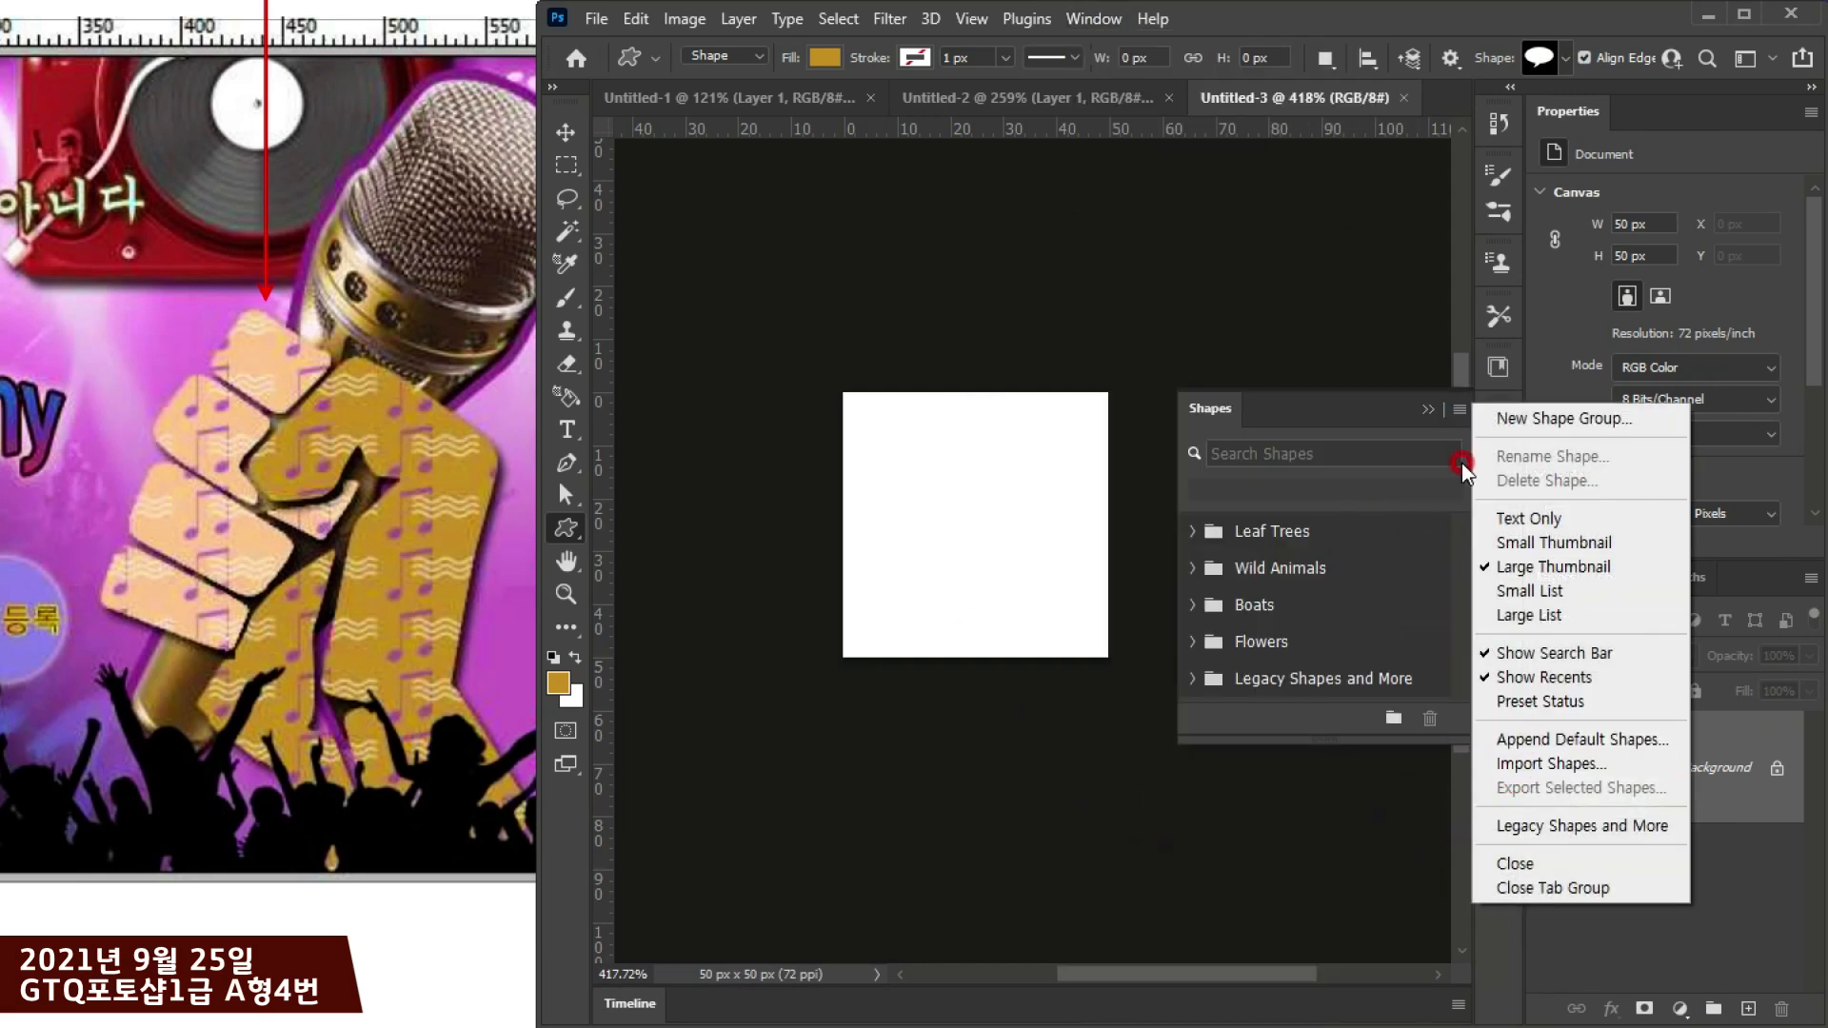
click(1578, 824)
click(1420, 525)
click(1423, 415)
click(1426, 409)
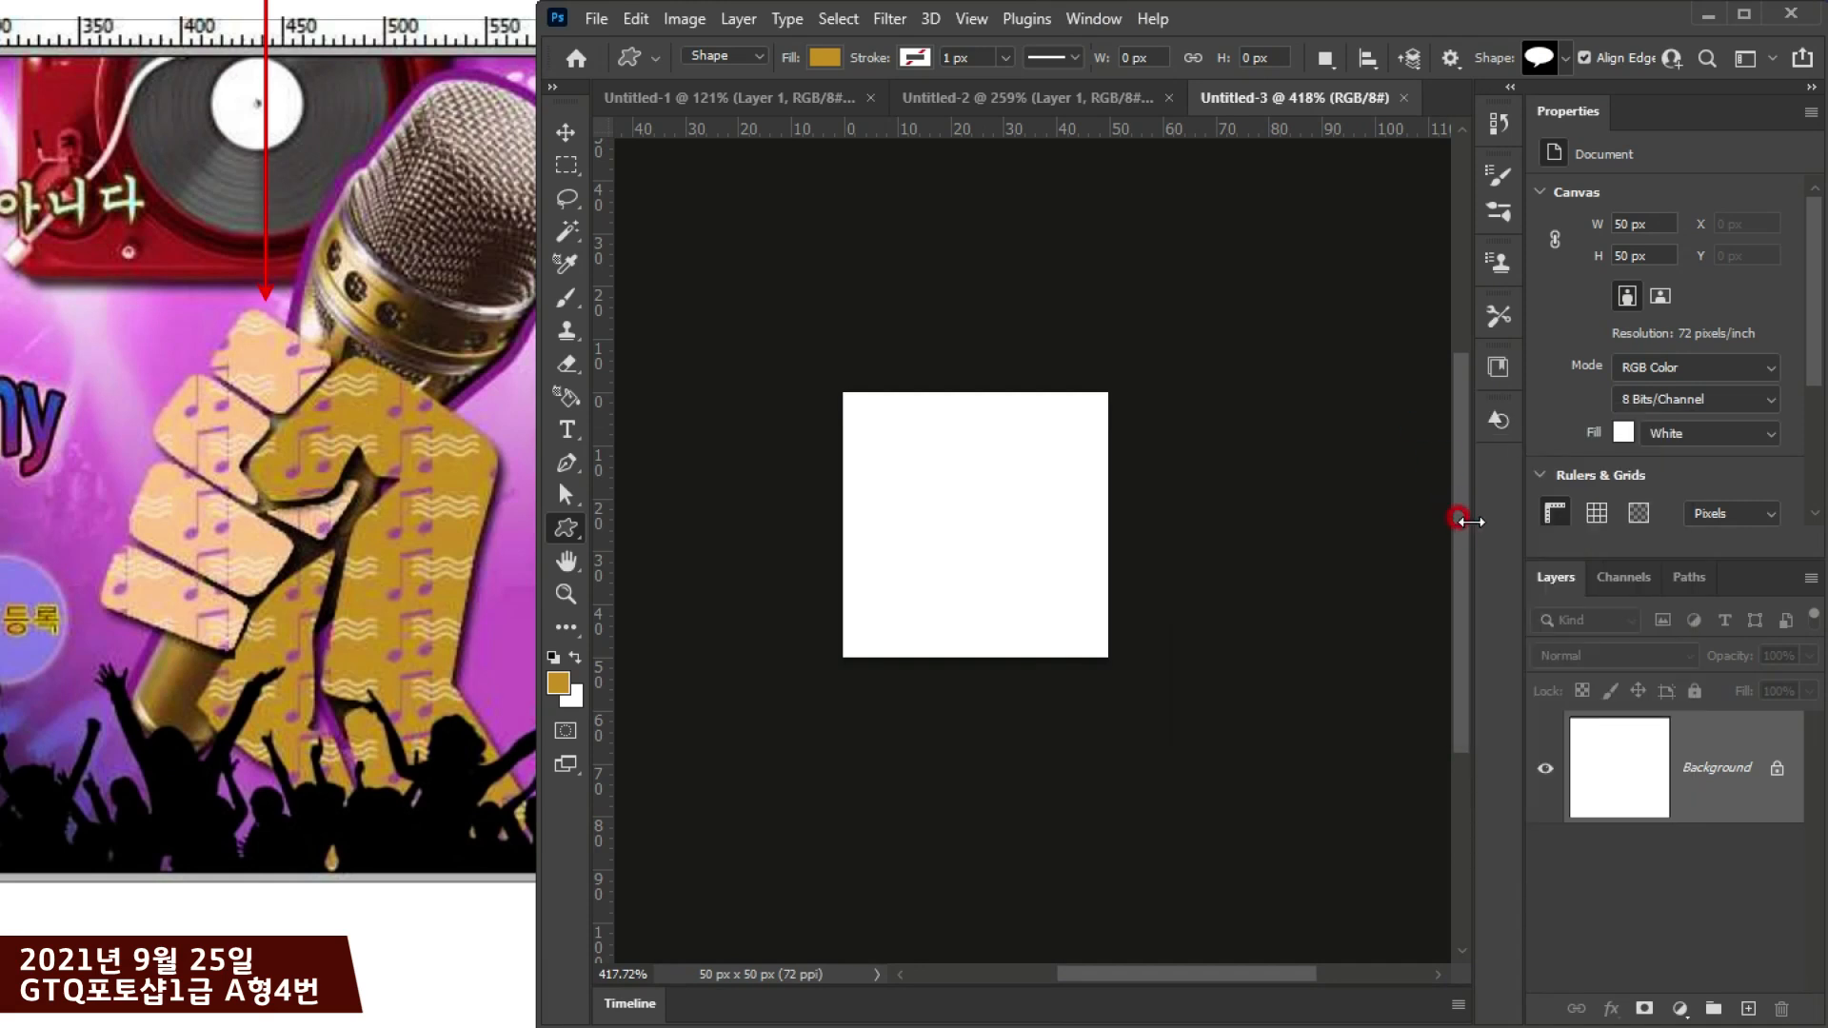
Step: Choose the beamed eighth notes from the legacy Music shapes and draw them about 19 × 31 px in the canvas's left half
click(1566, 57)
click(1354, 257)
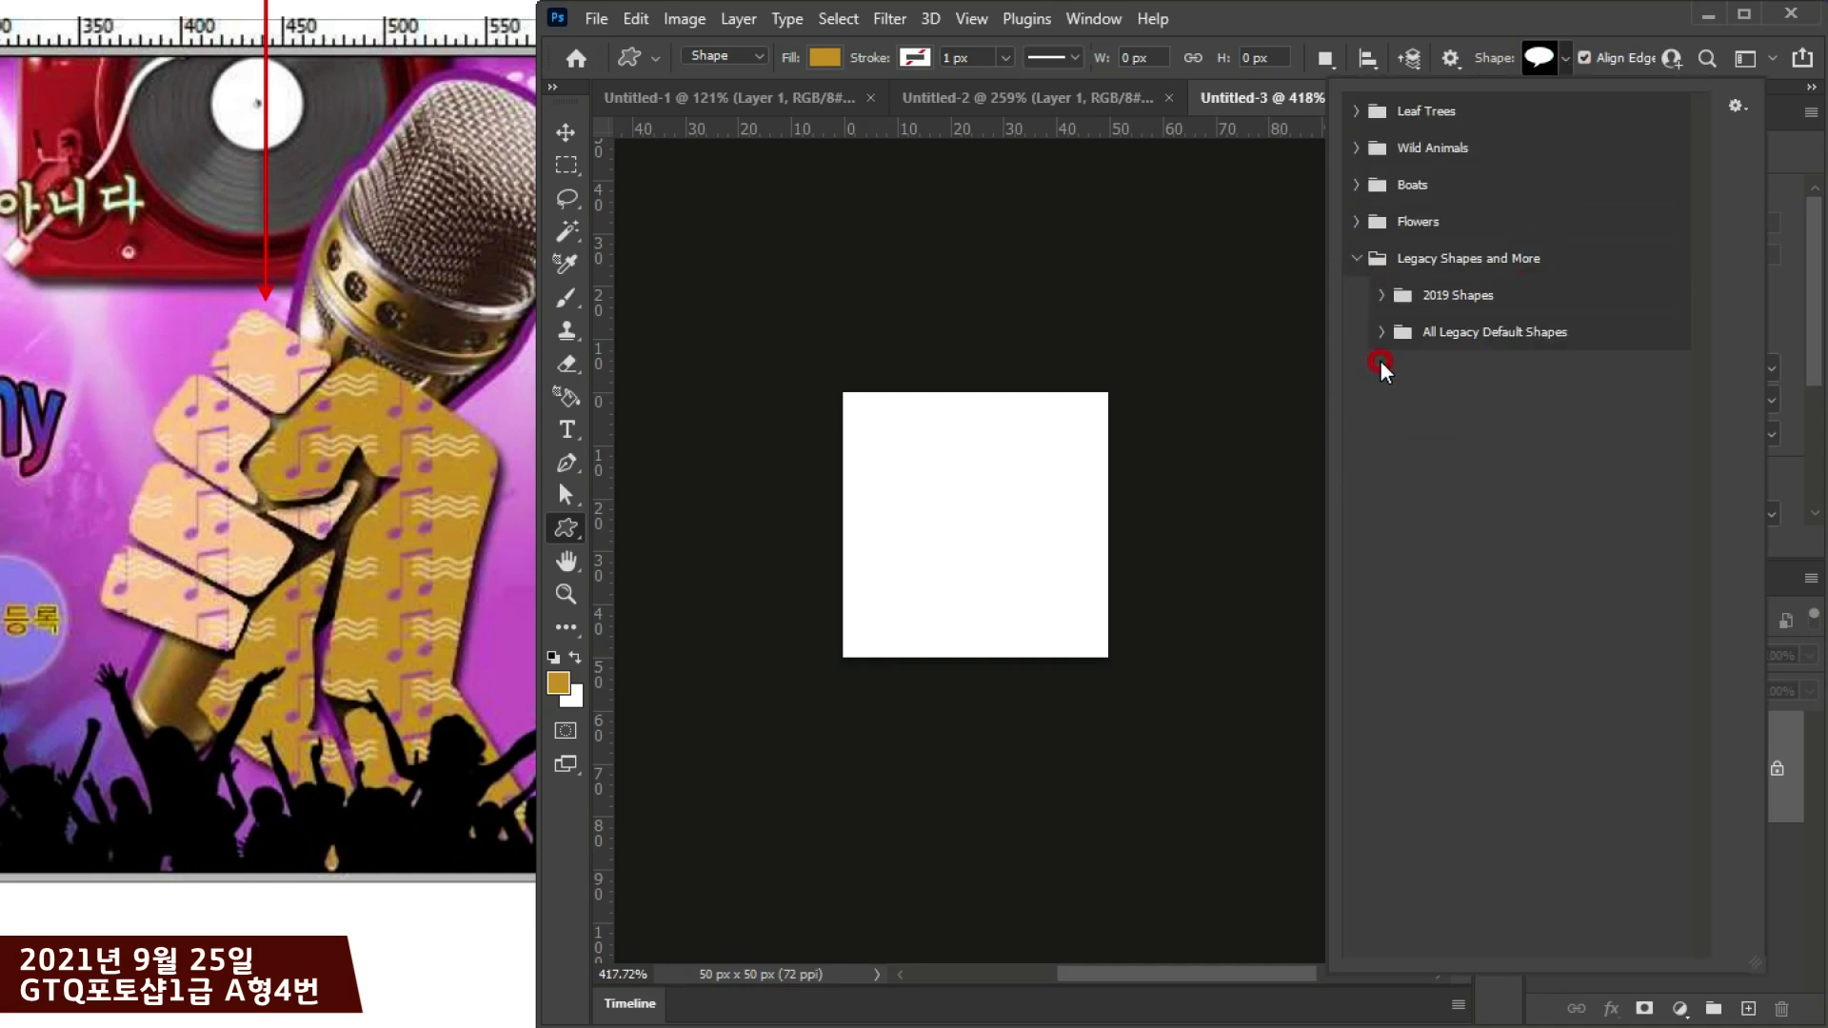
click(1378, 333)
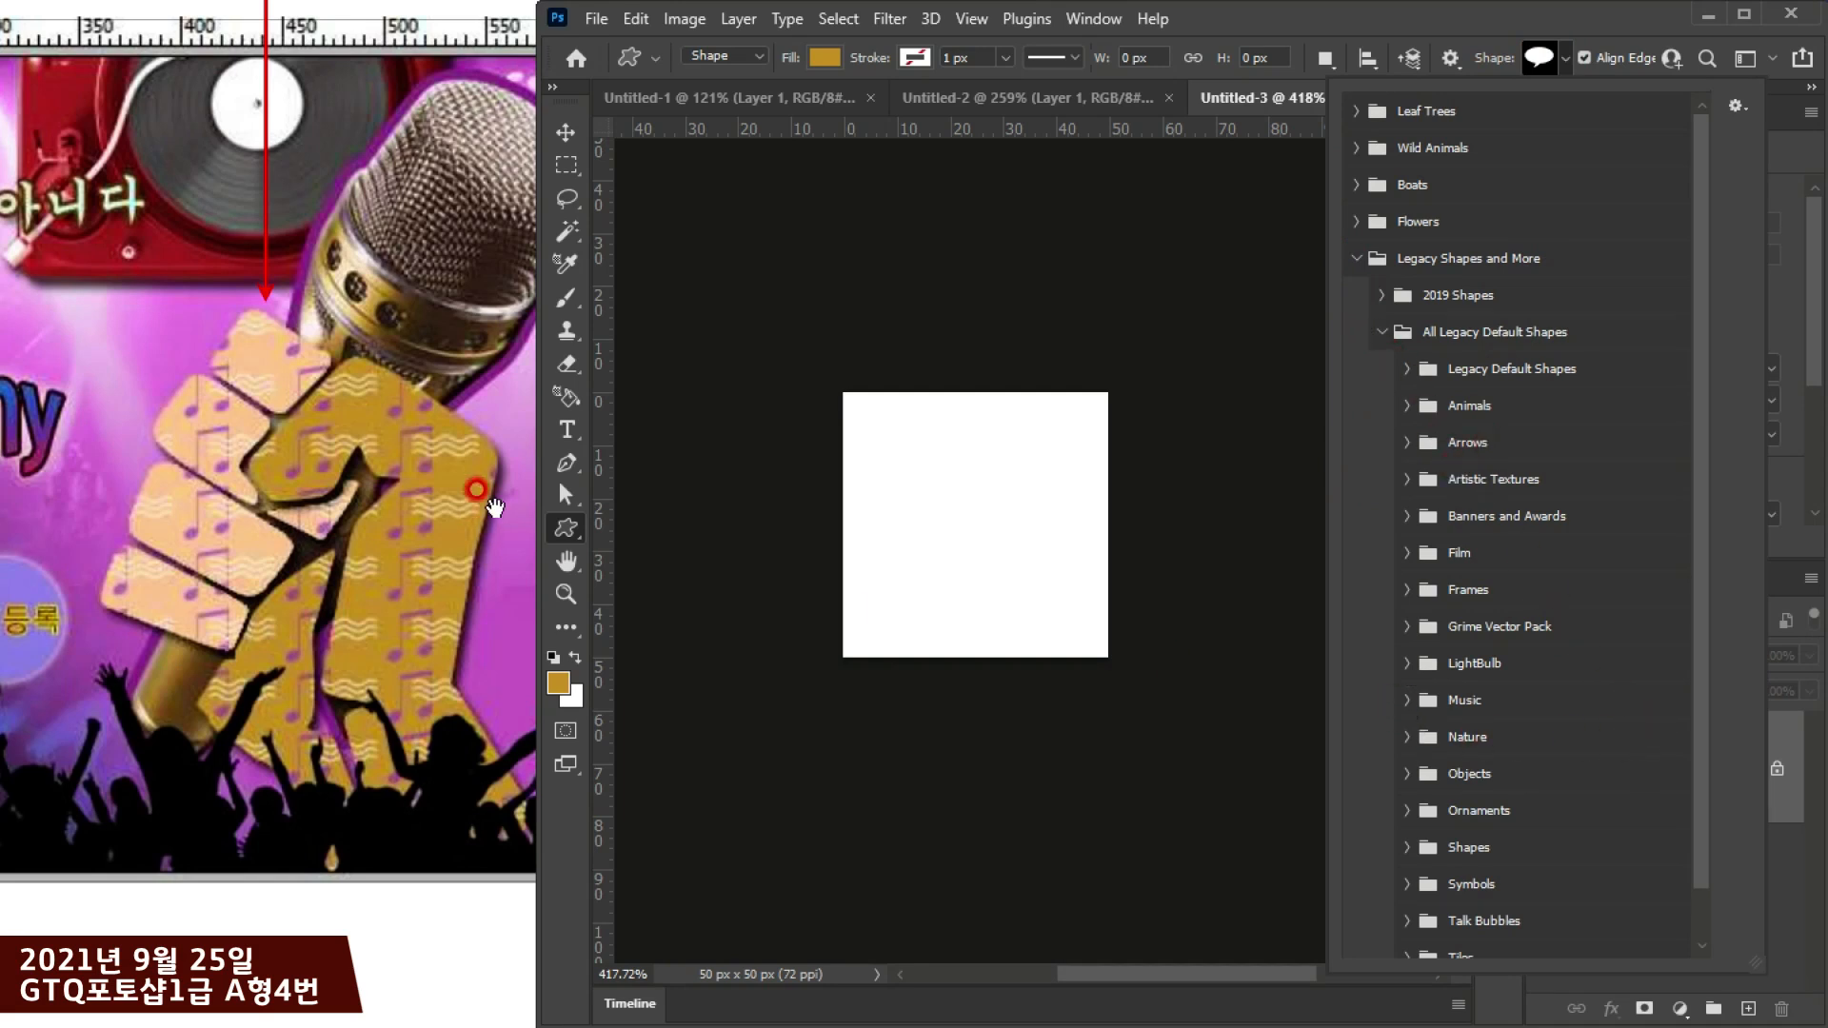
click(1401, 694)
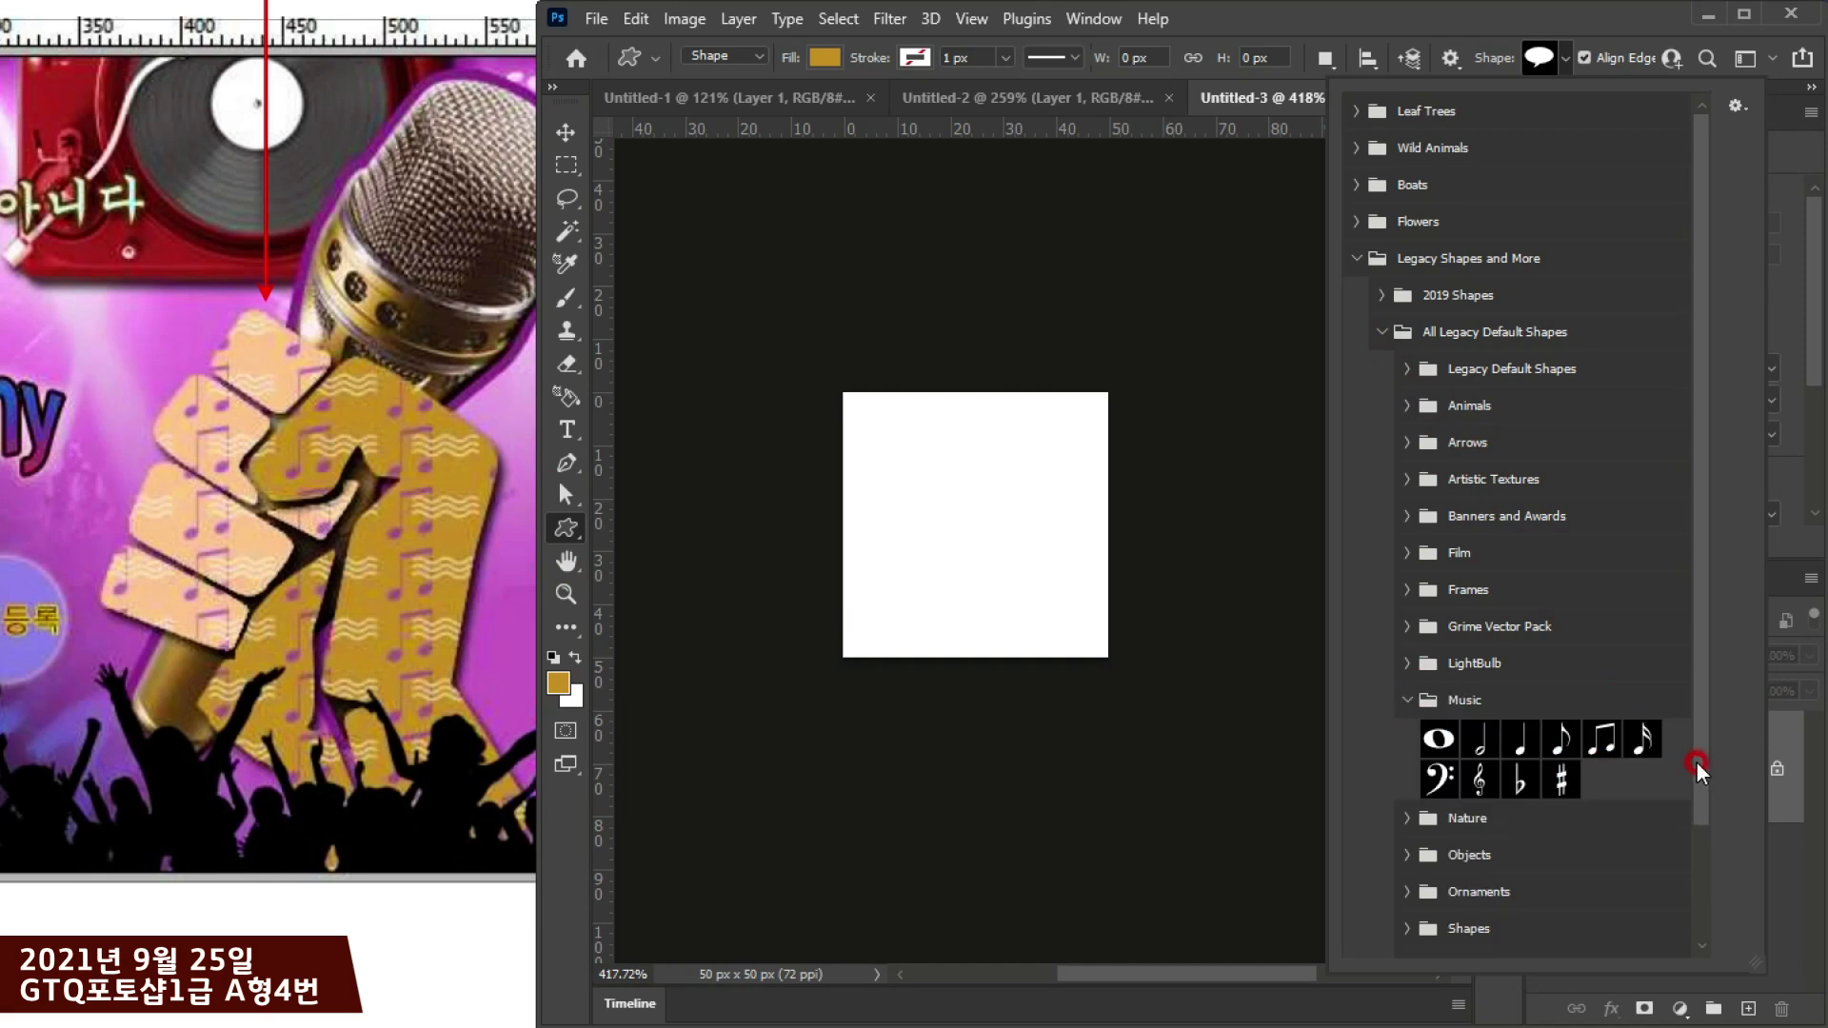
click(1598, 738)
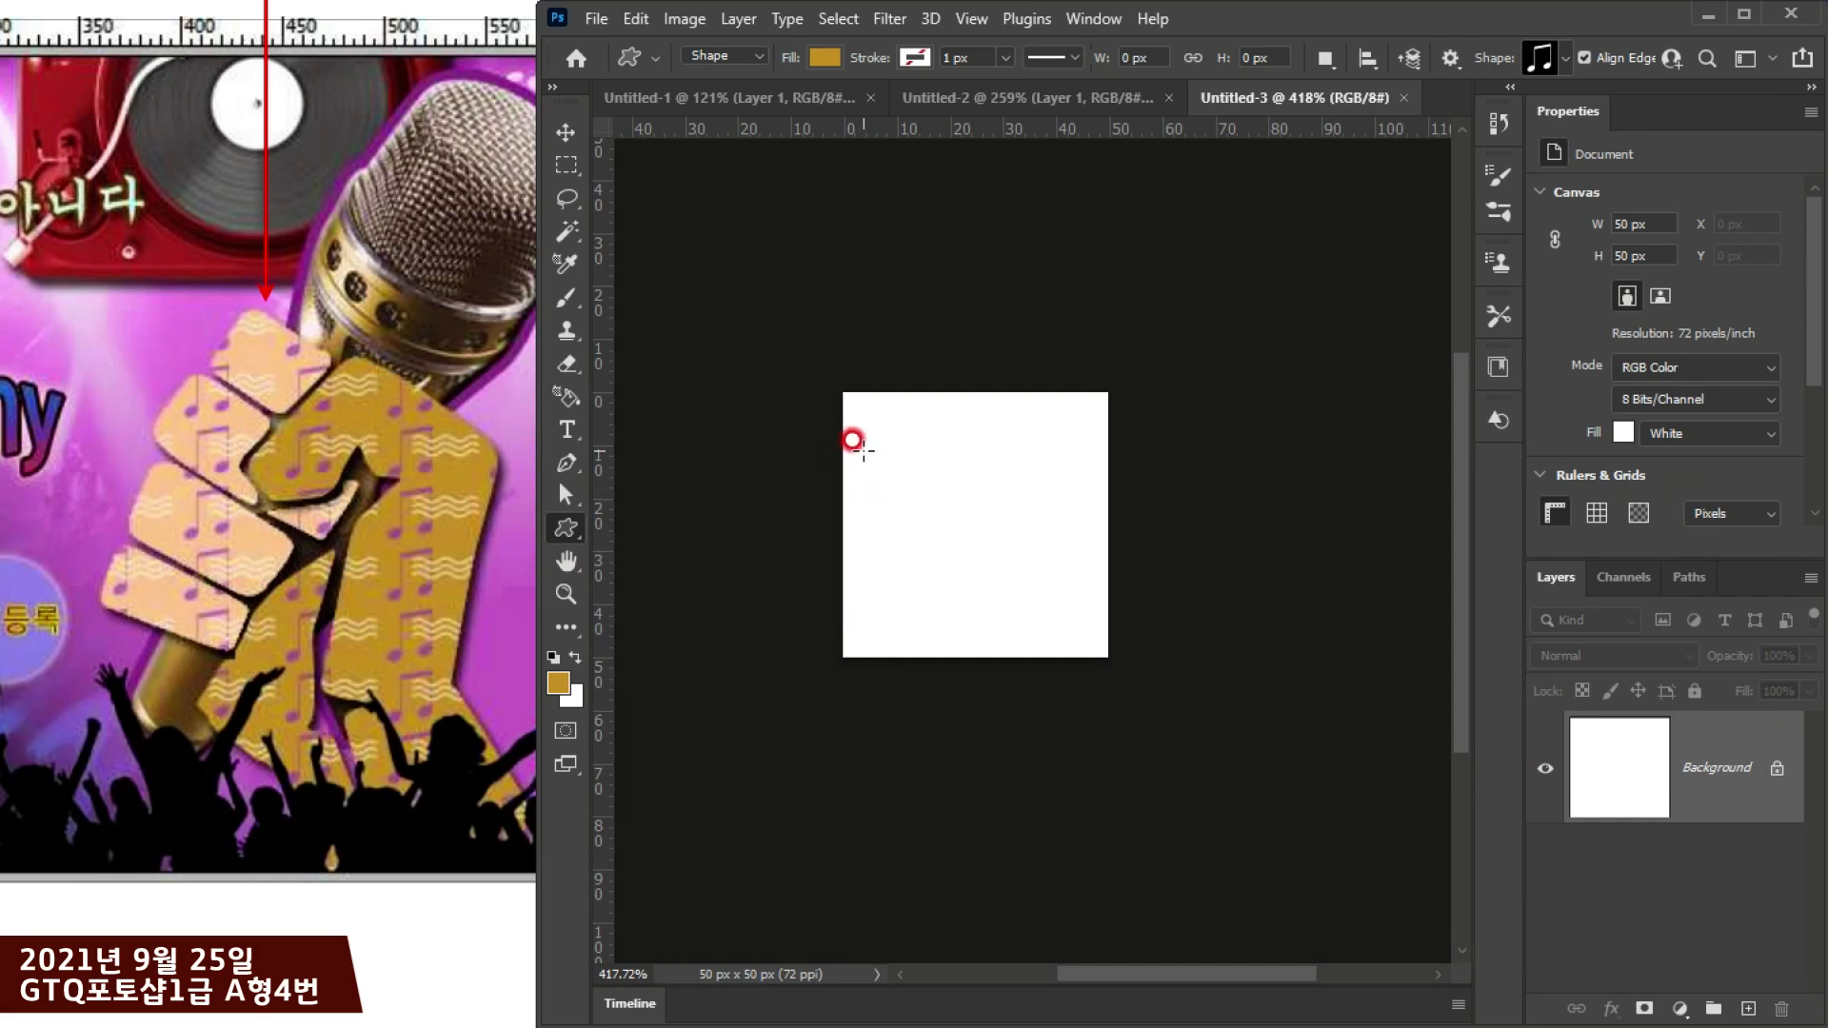
drag(854, 435, 957, 603)
Step: Look up the required pattern colours in the exam sheet and set the eighth notes' fill colour to #9933ff
drag(219, 178, 516, 628)
drag(96, 307, 609, 628)
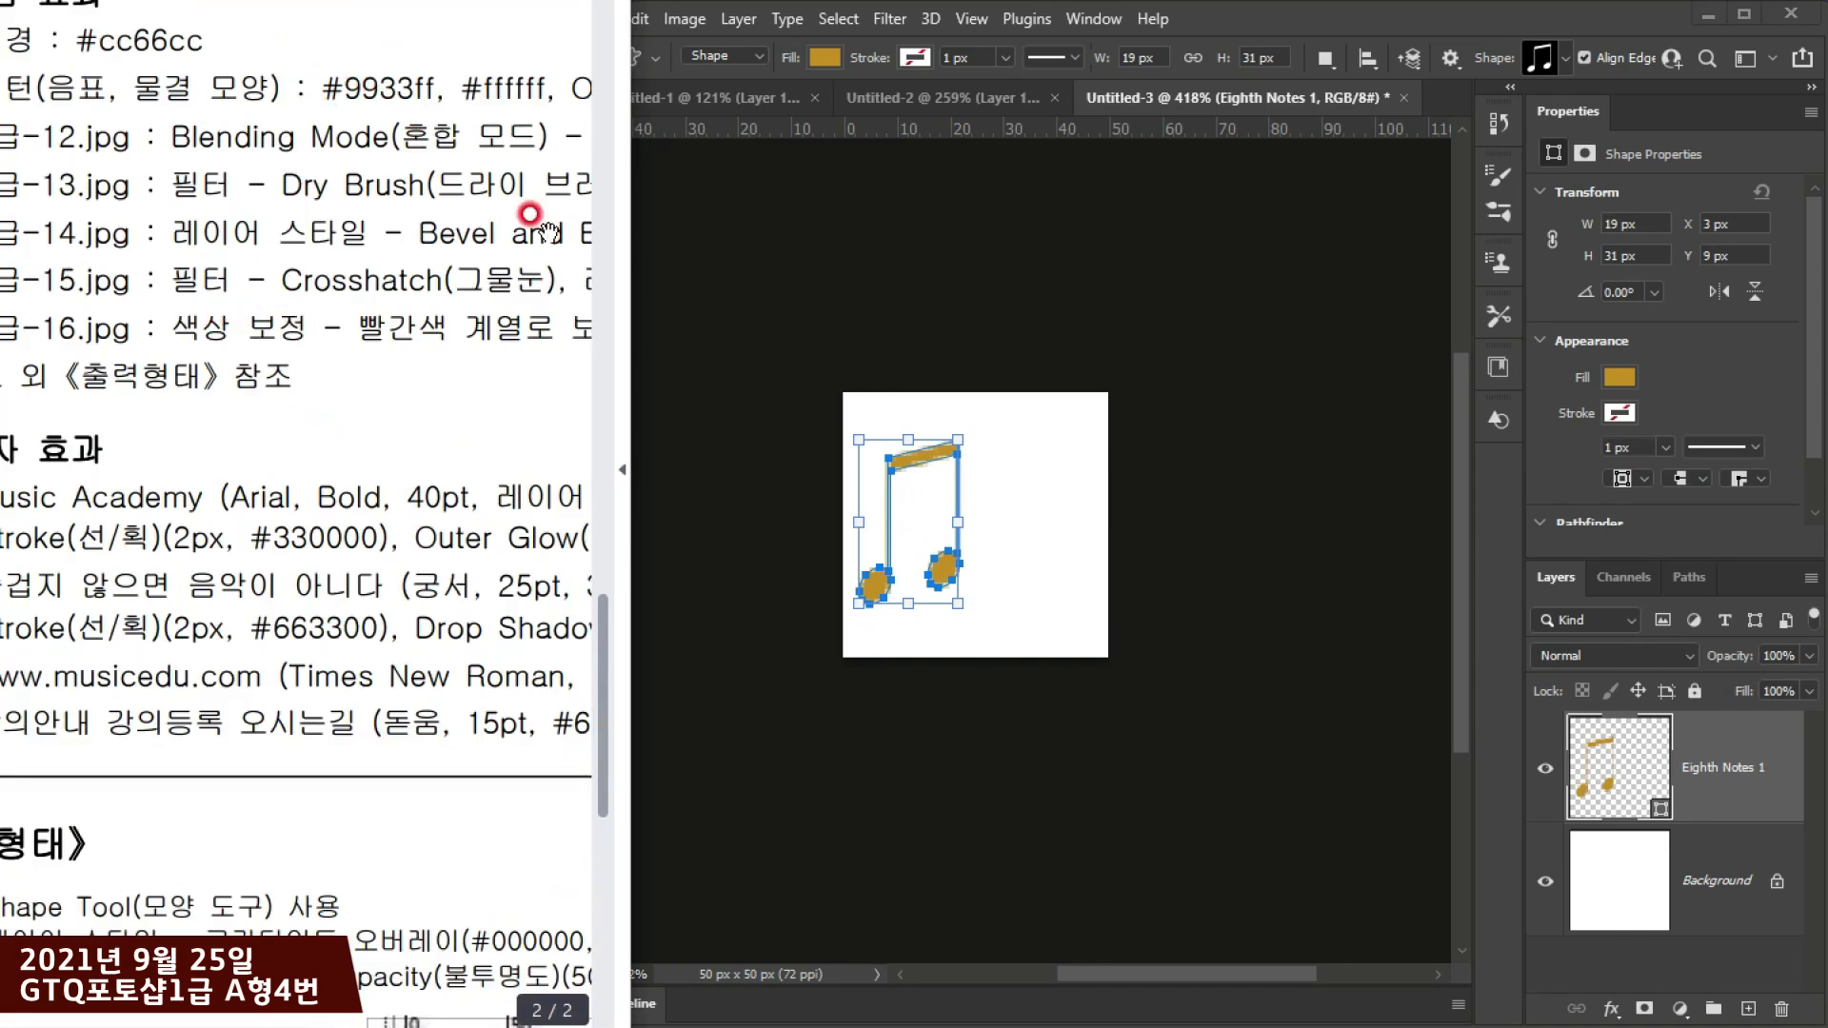
click(1631, 780)
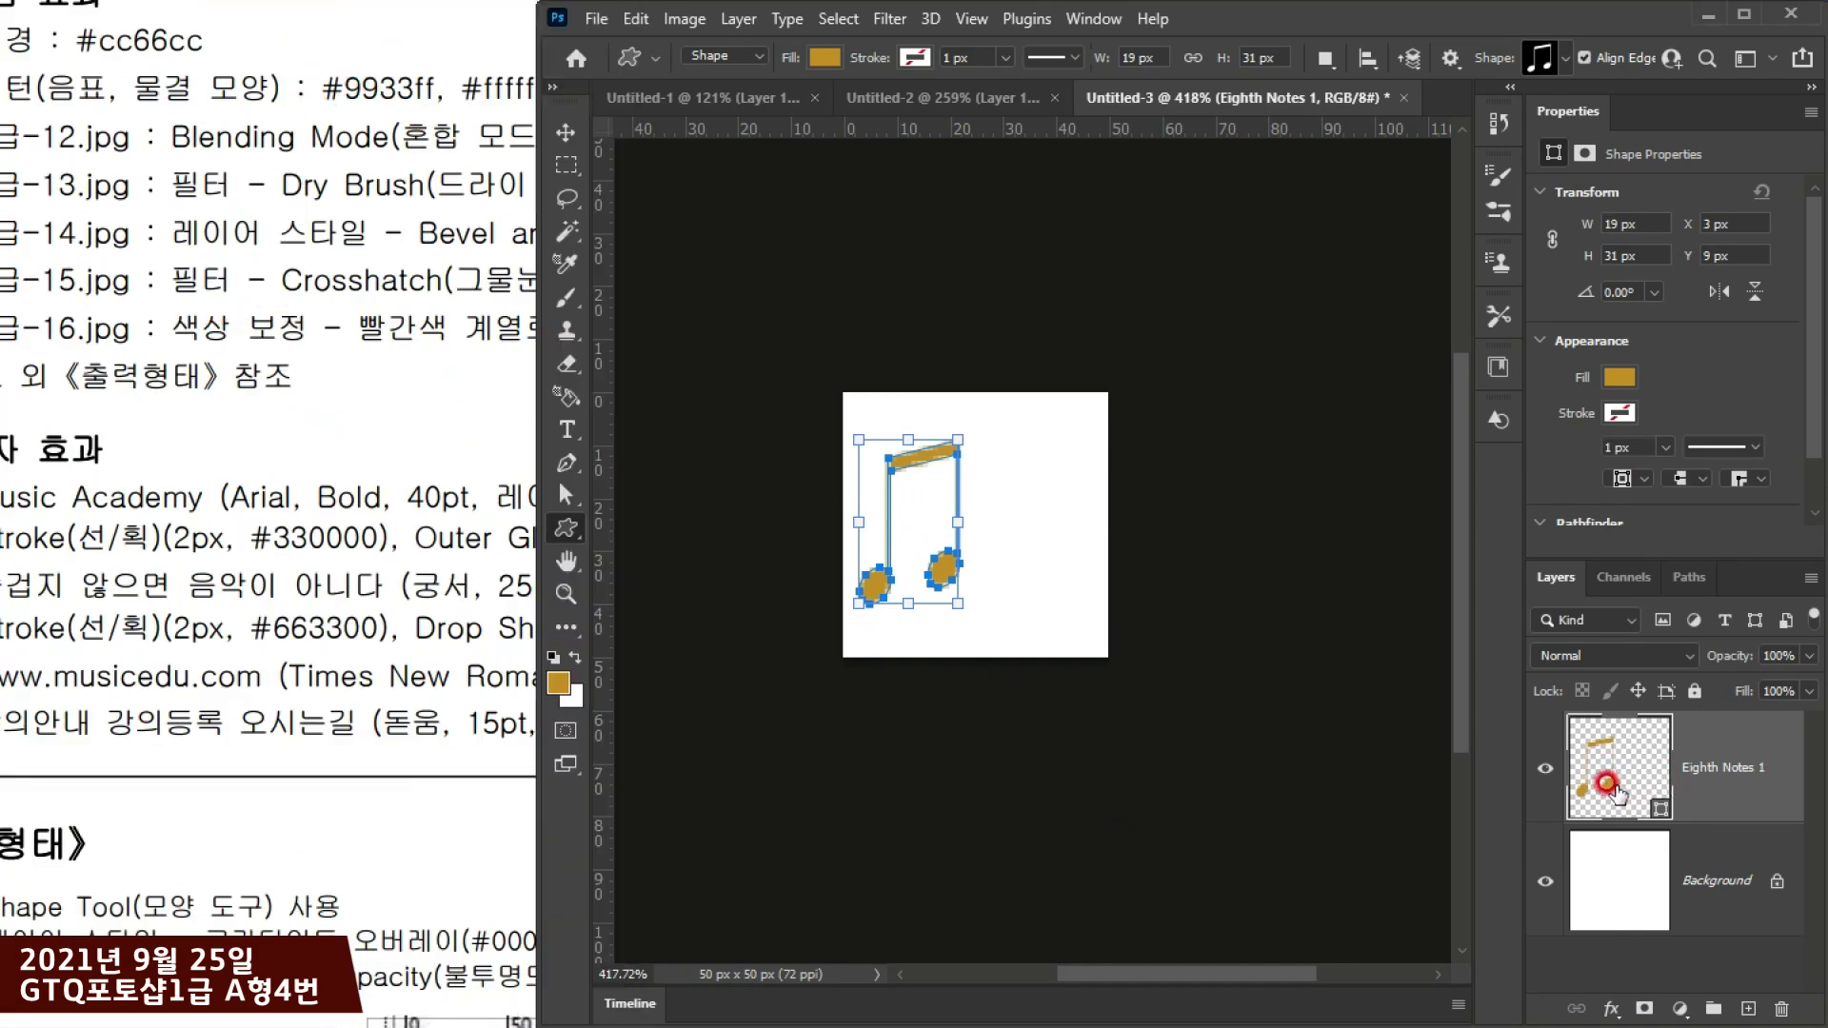
double_click(1619, 793)
text(9933ff)
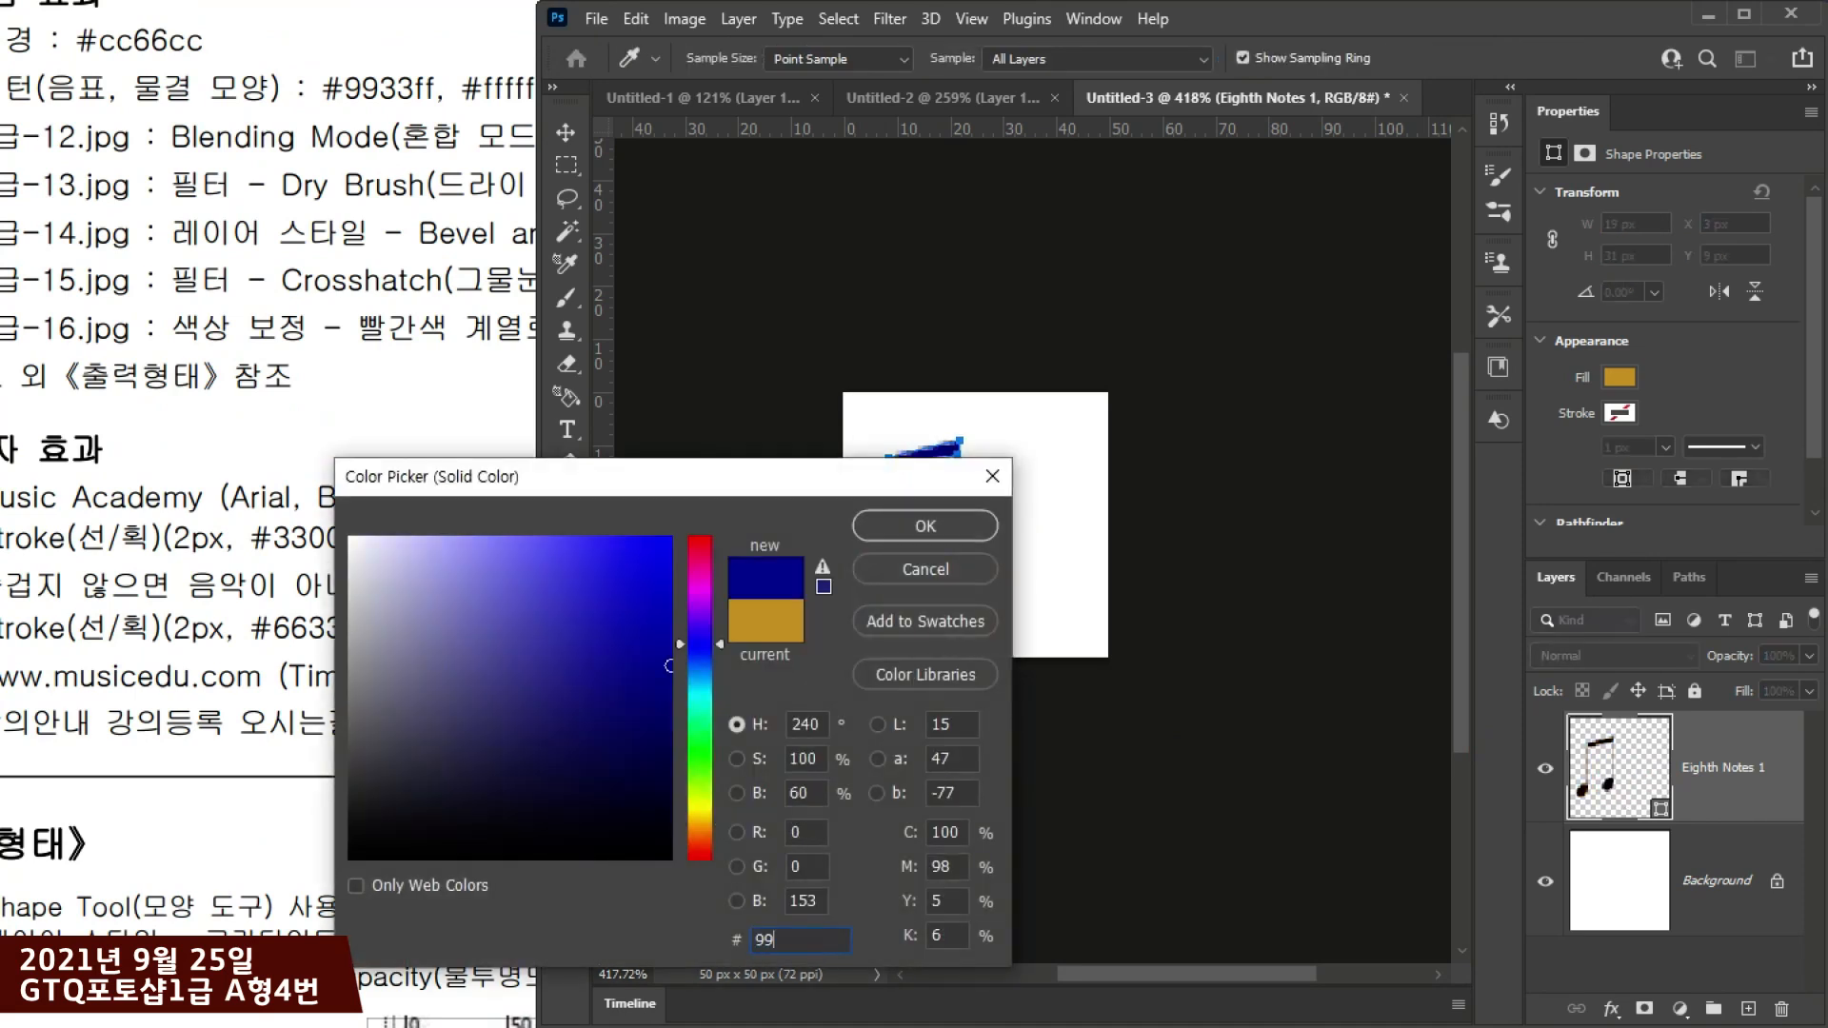
key(Return)
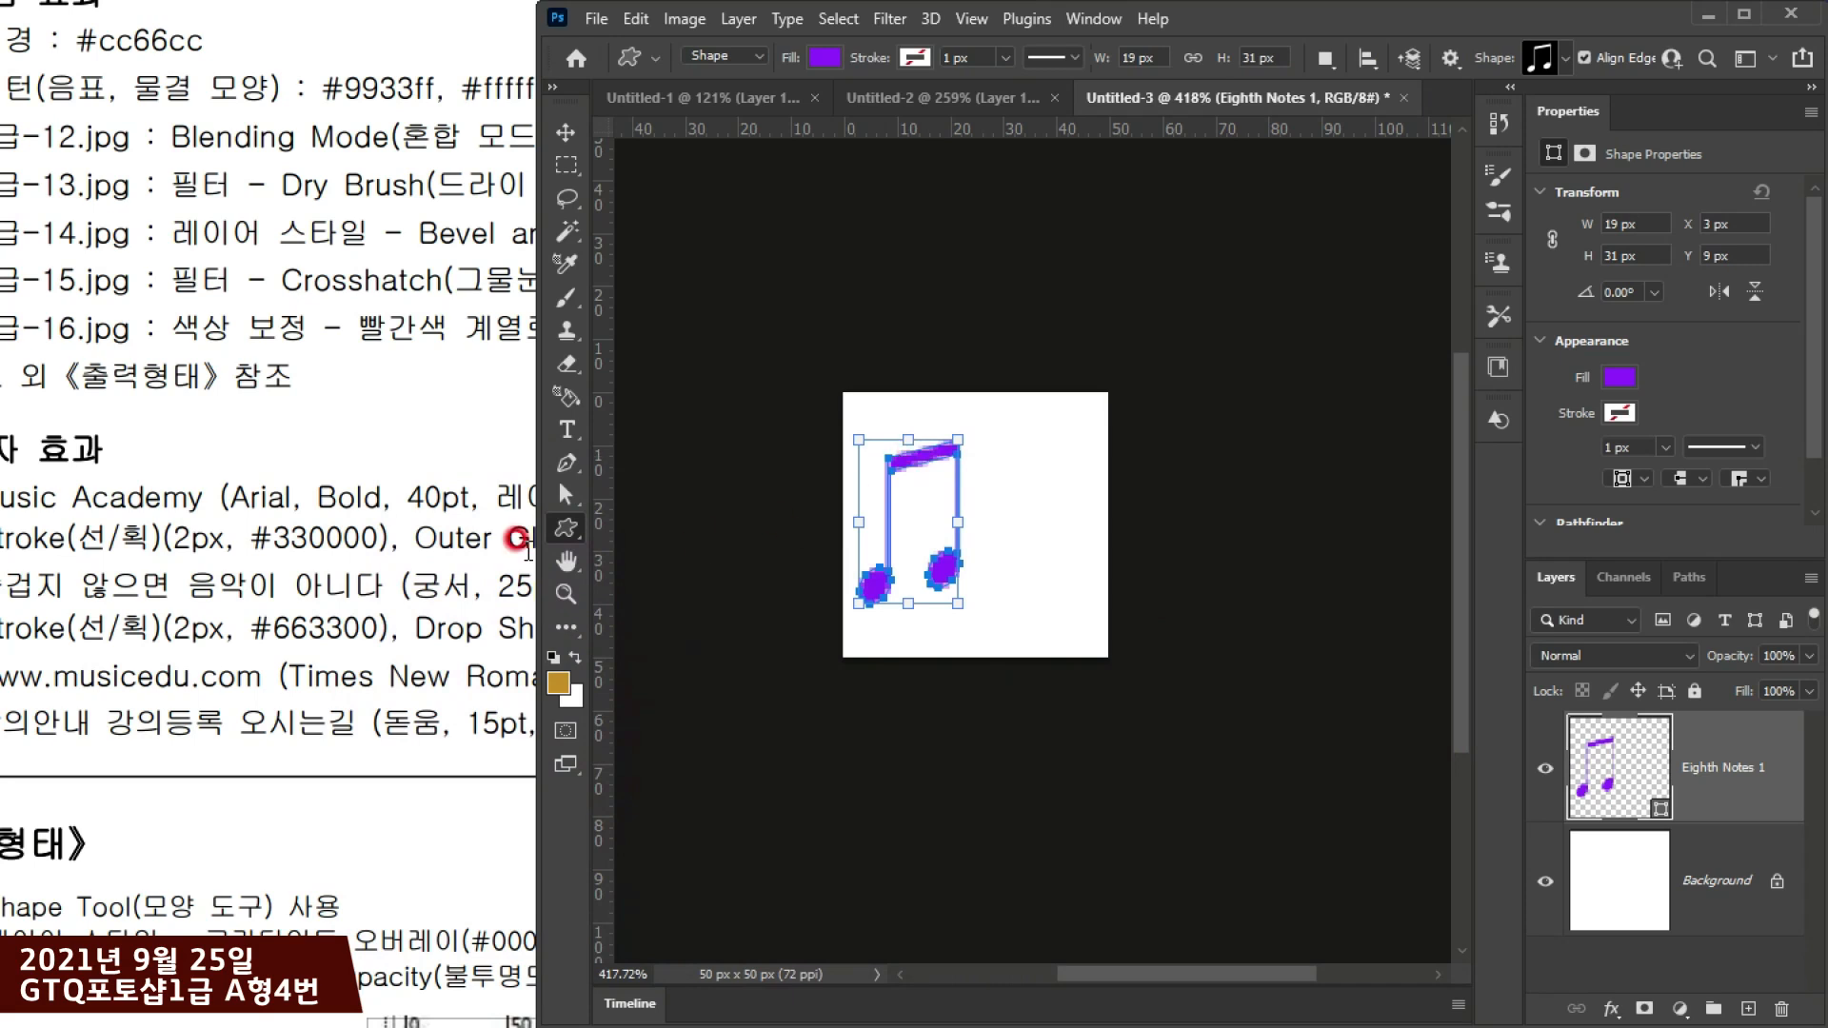
Step: Examine the placement of the note and wave pattern on the fist in the exam sheet's reference image
click(440, 534)
drag(510, 724, 6, 350)
drag(9, 255, 330, 708)
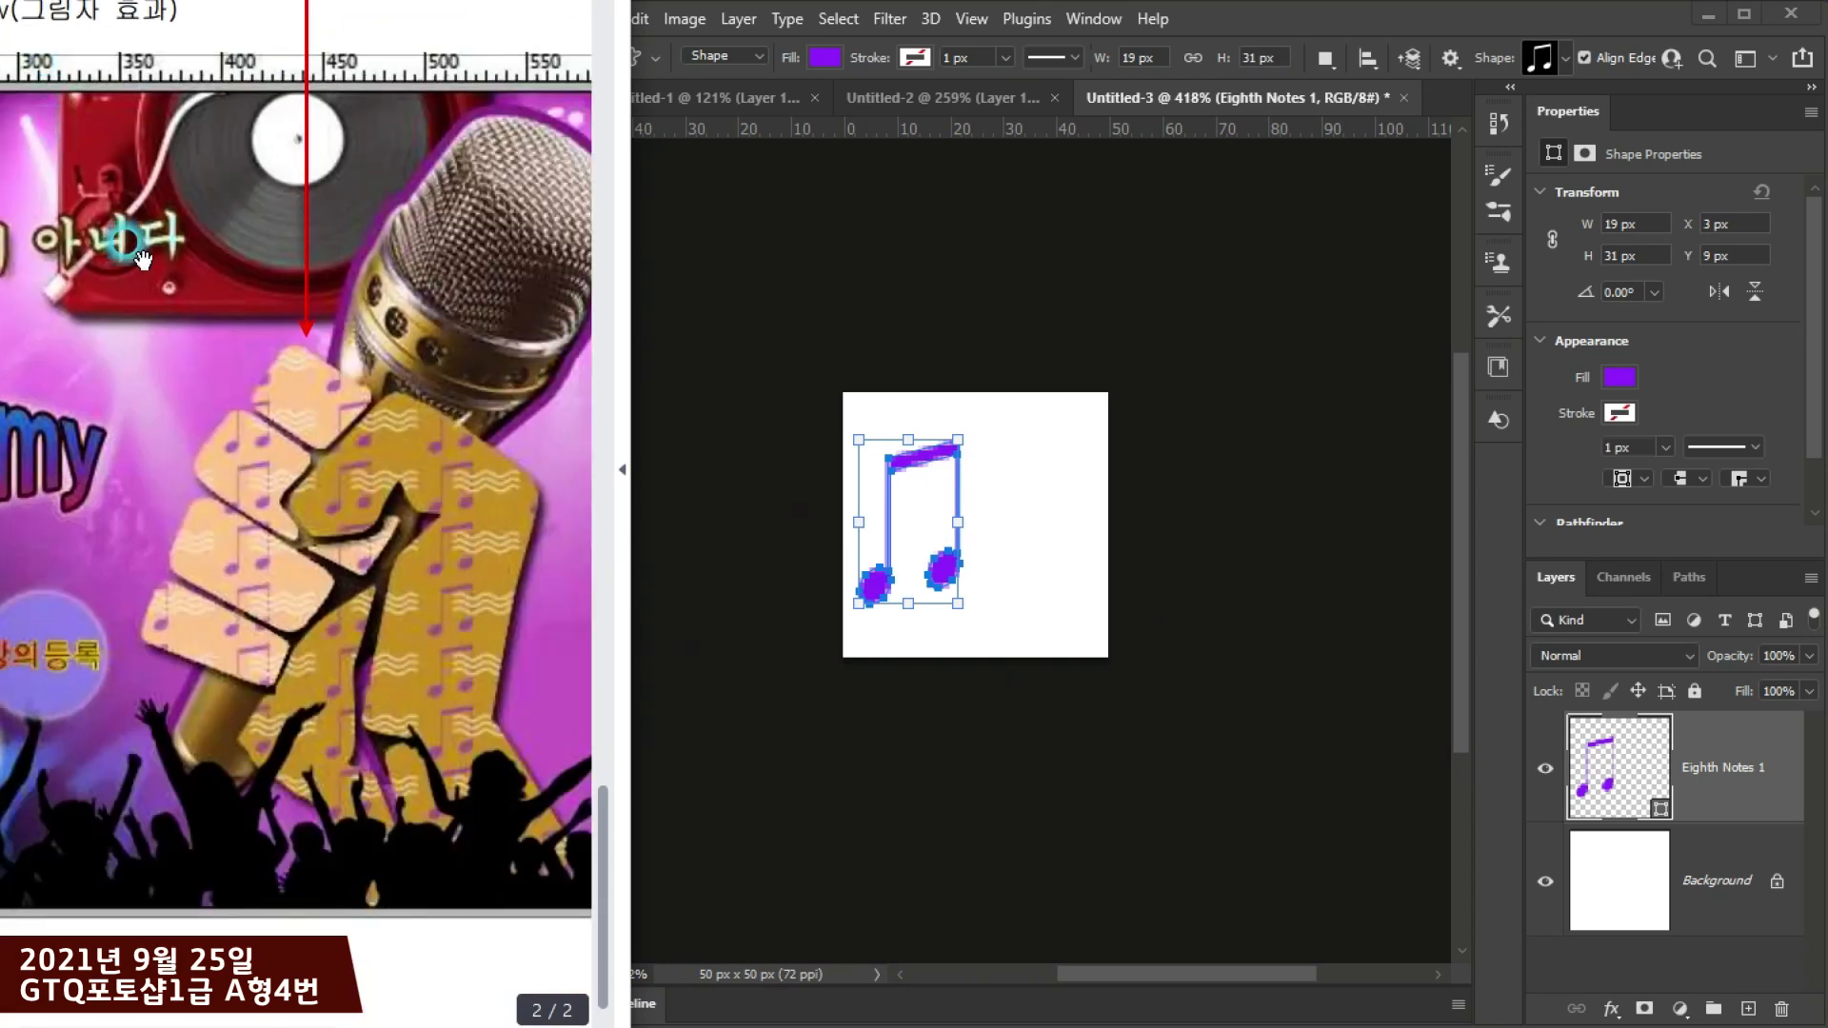
click(1399, 24)
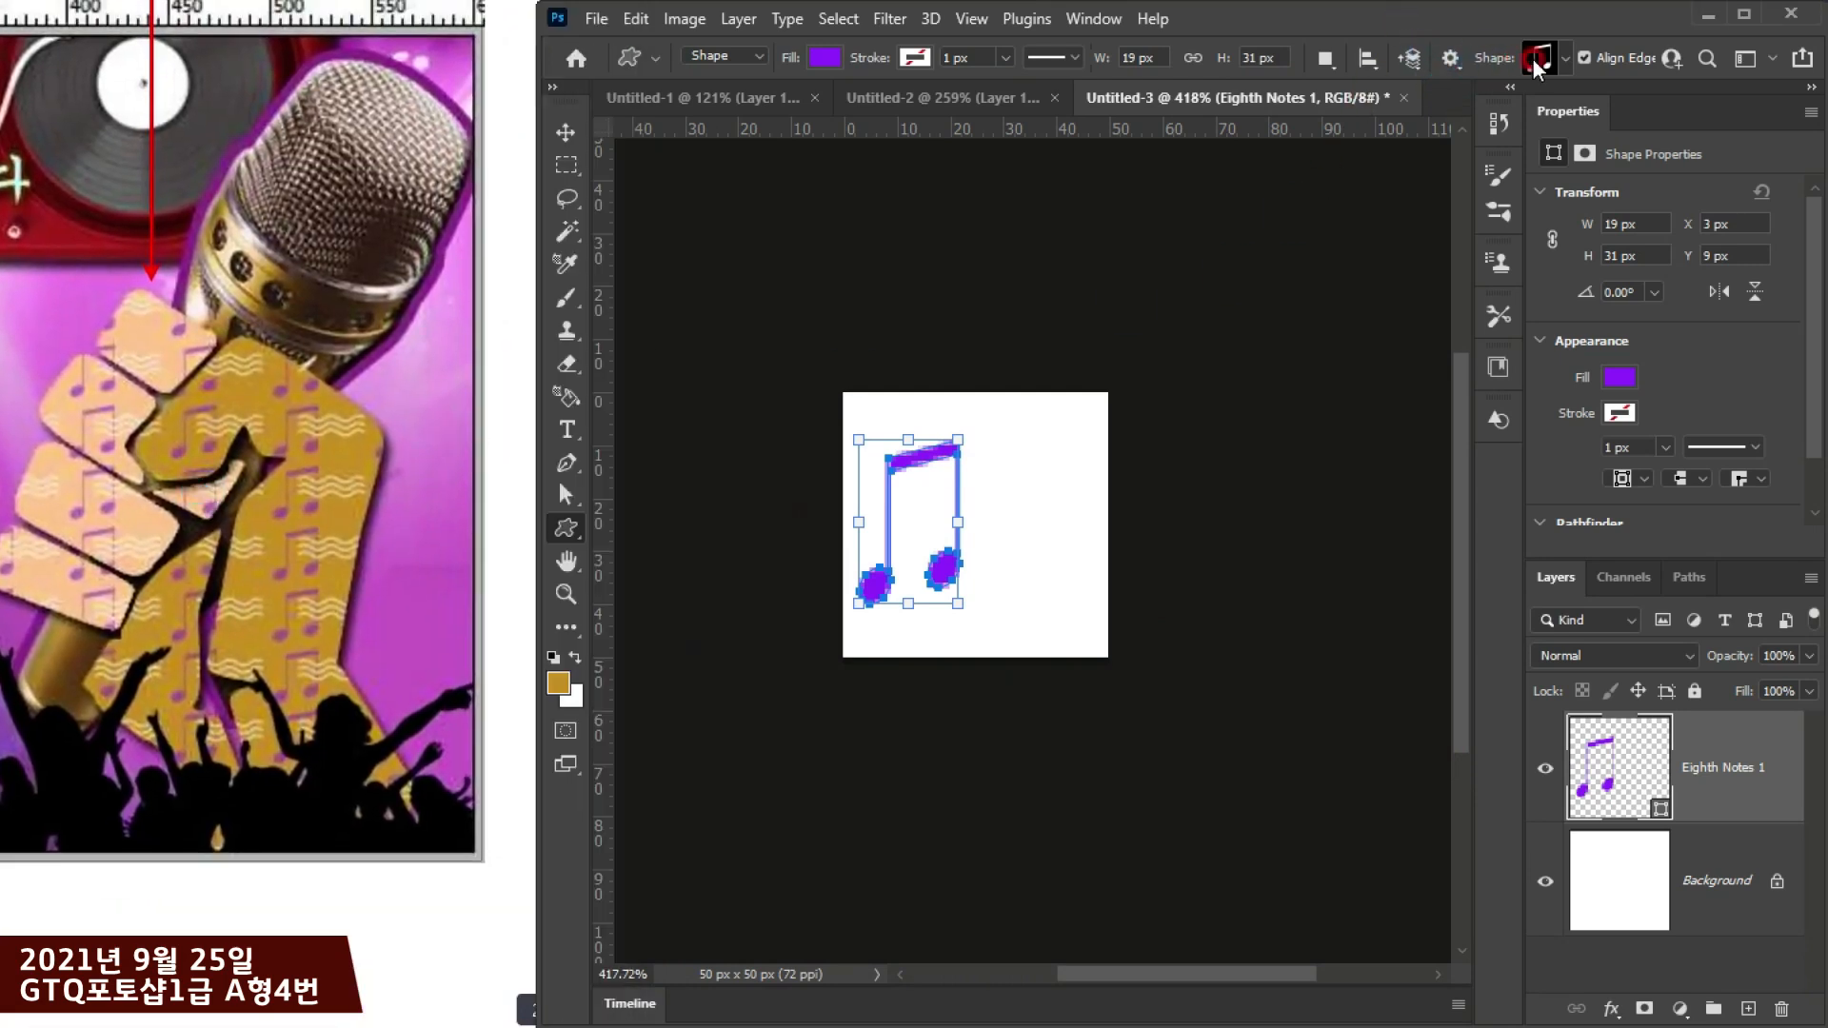
Step: Choose the waves from the legacy Nature shapes and draw them about 34 × 13 px across the upper half of the tile, overlapping the notes
click(1565, 58)
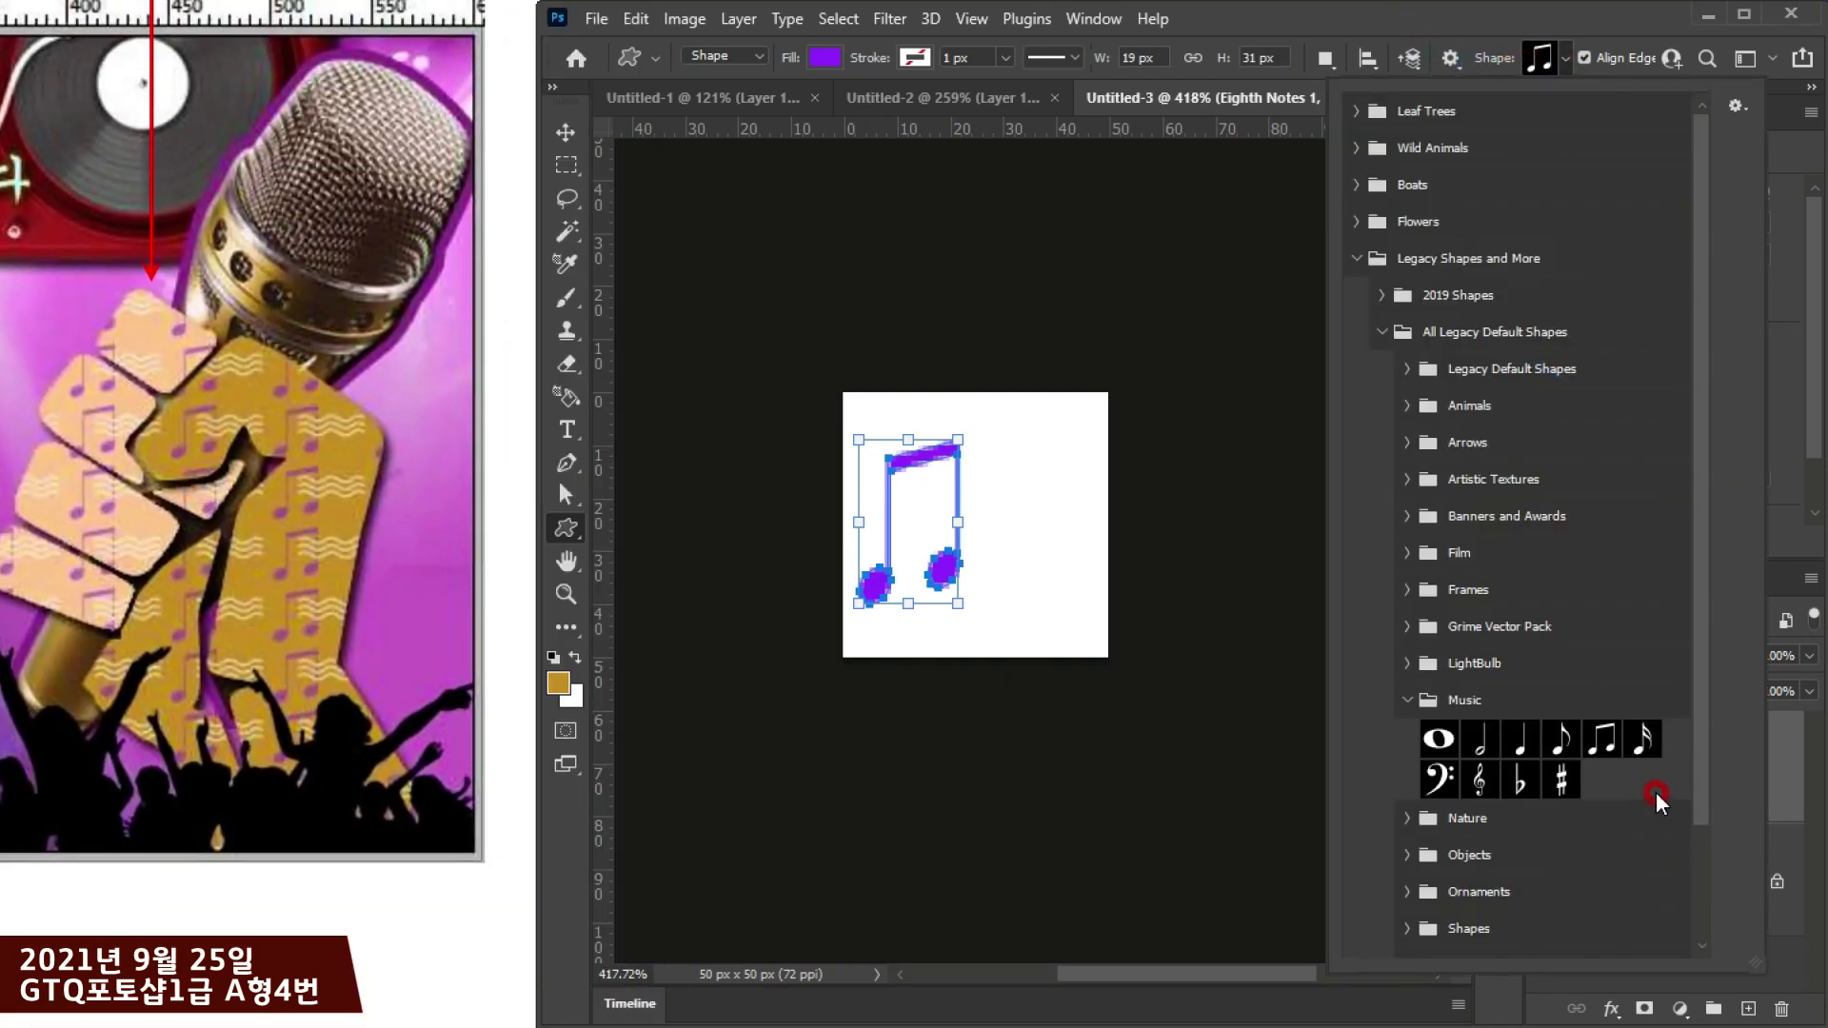
drag(1716, 759, 1723, 940)
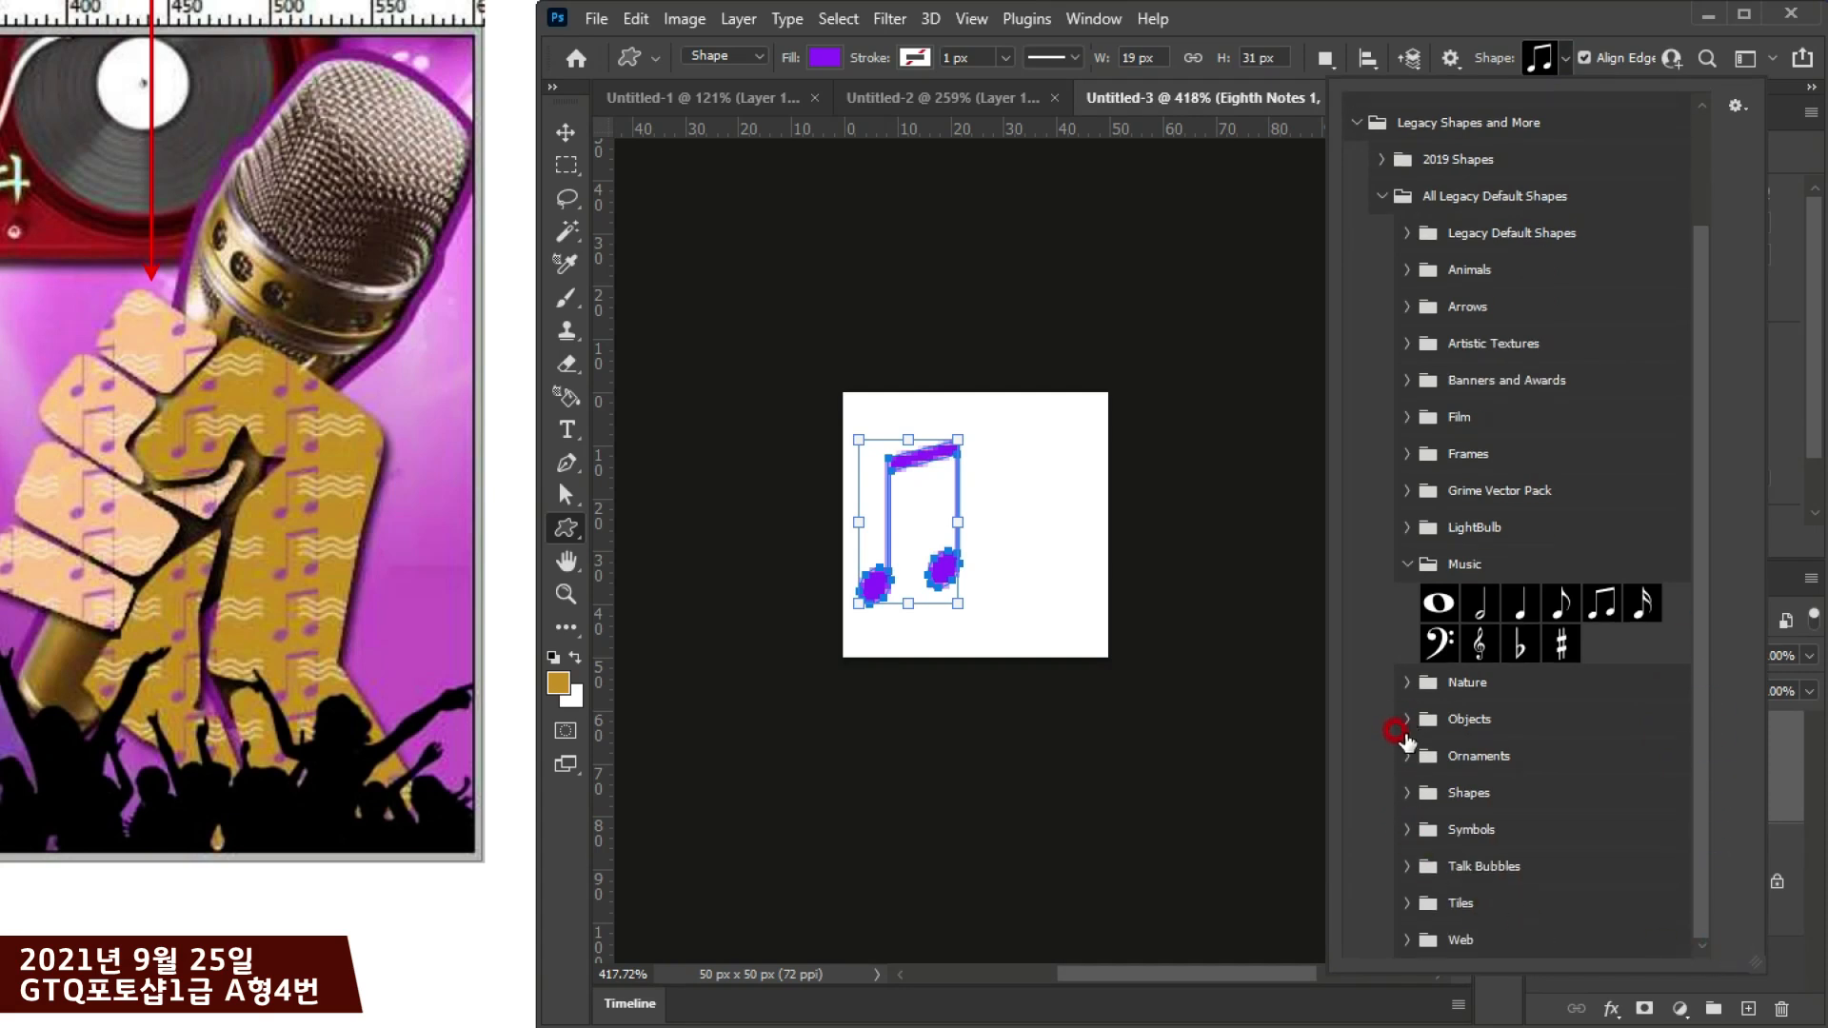
click(1398, 726)
scroll(1671, 843, down, 5)
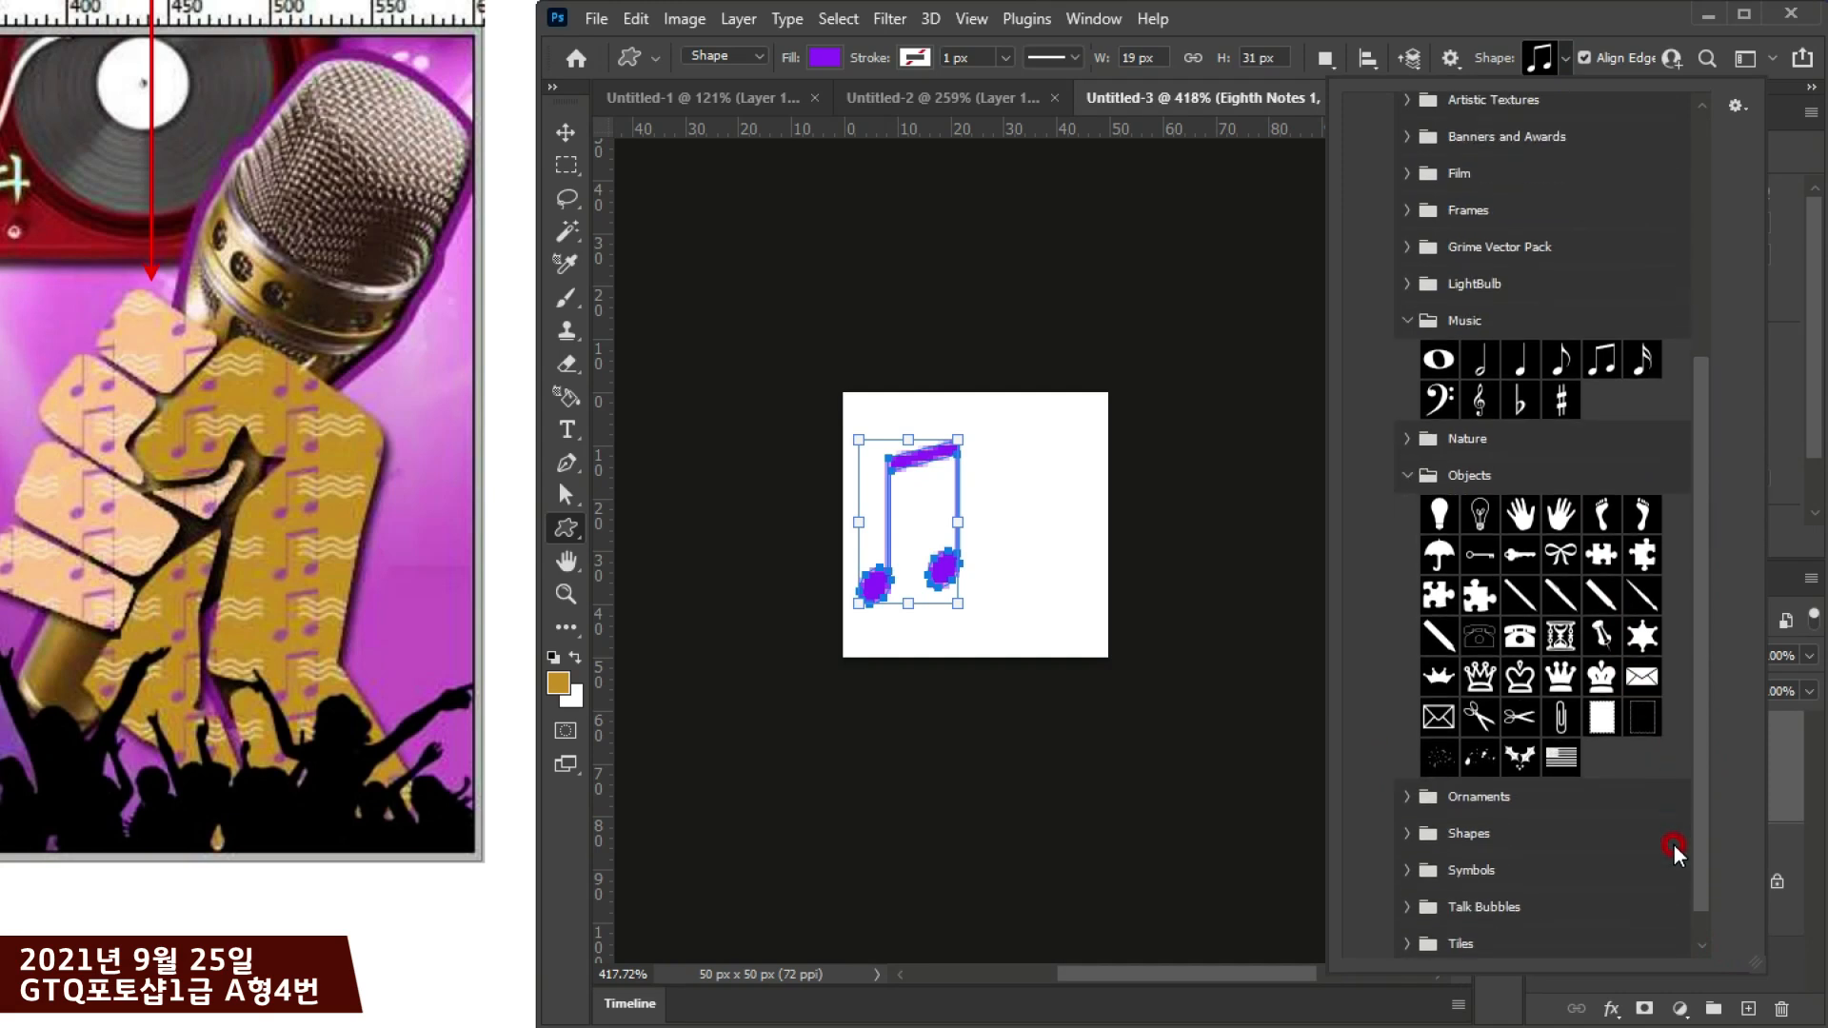
scroll(1672, 844, down, 1)
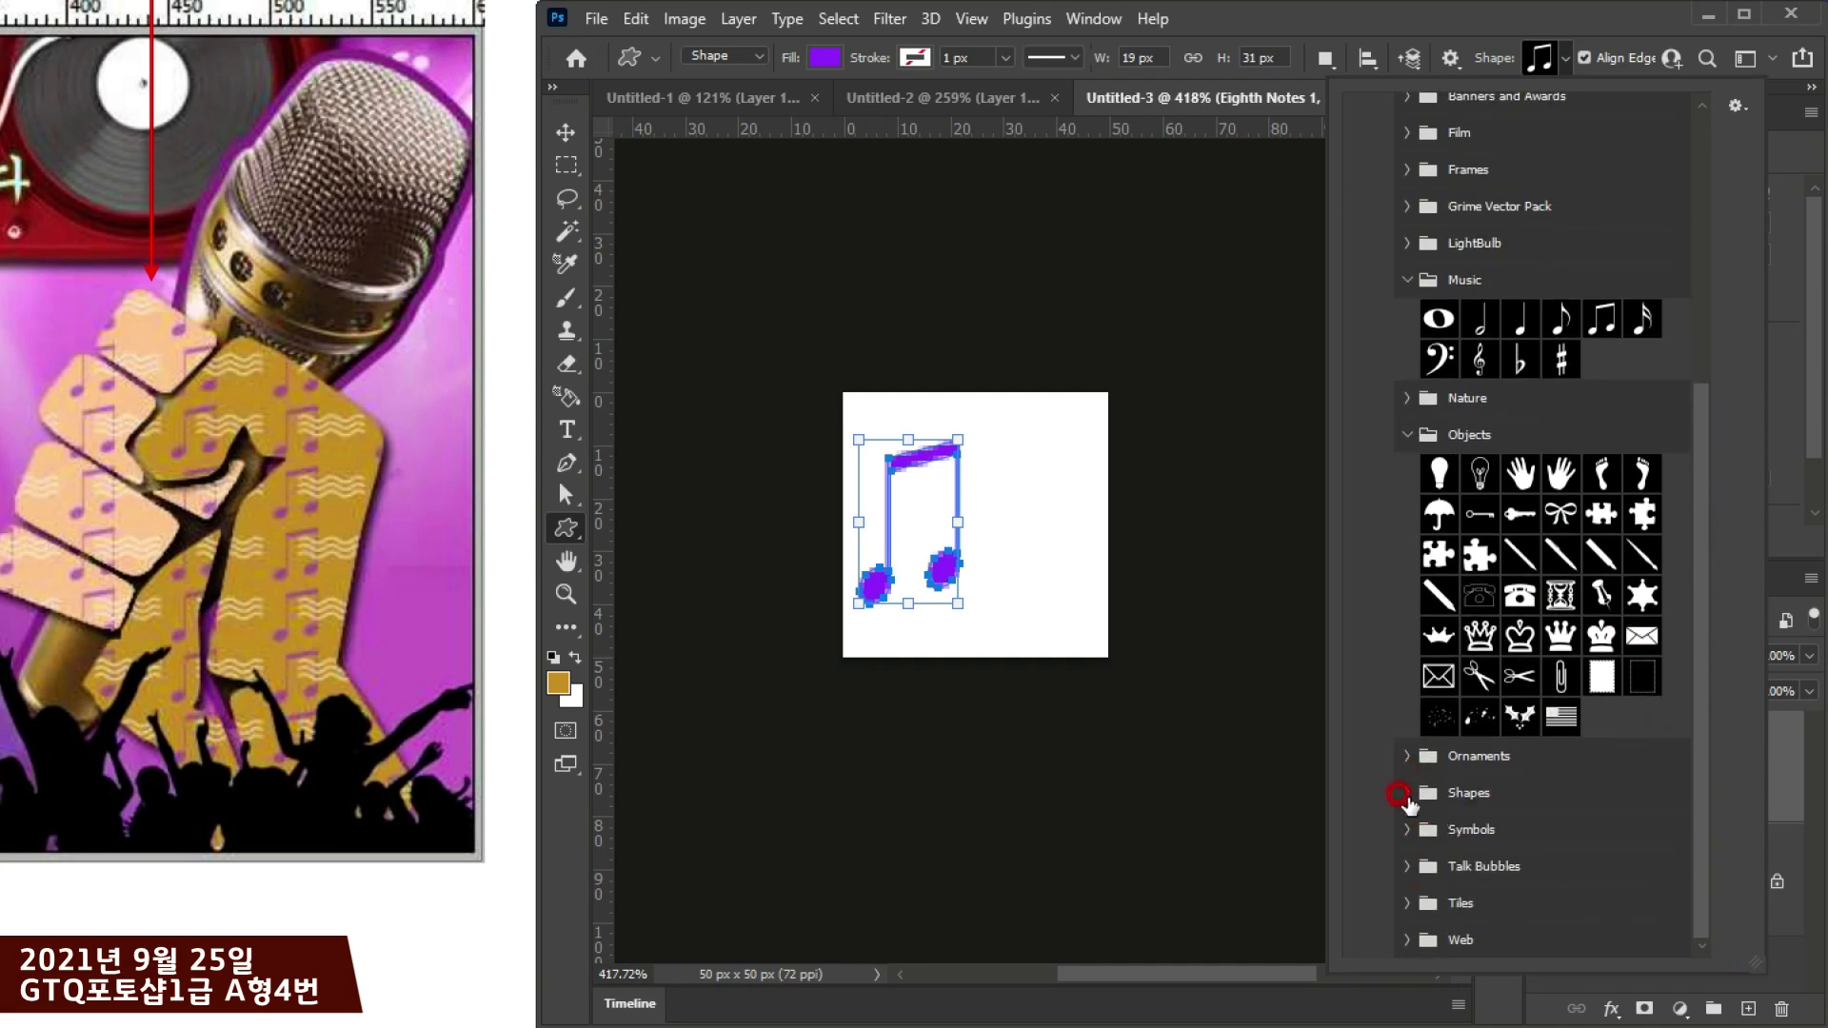
click(1398, 794)
scroll(1665, 832, down, 3)
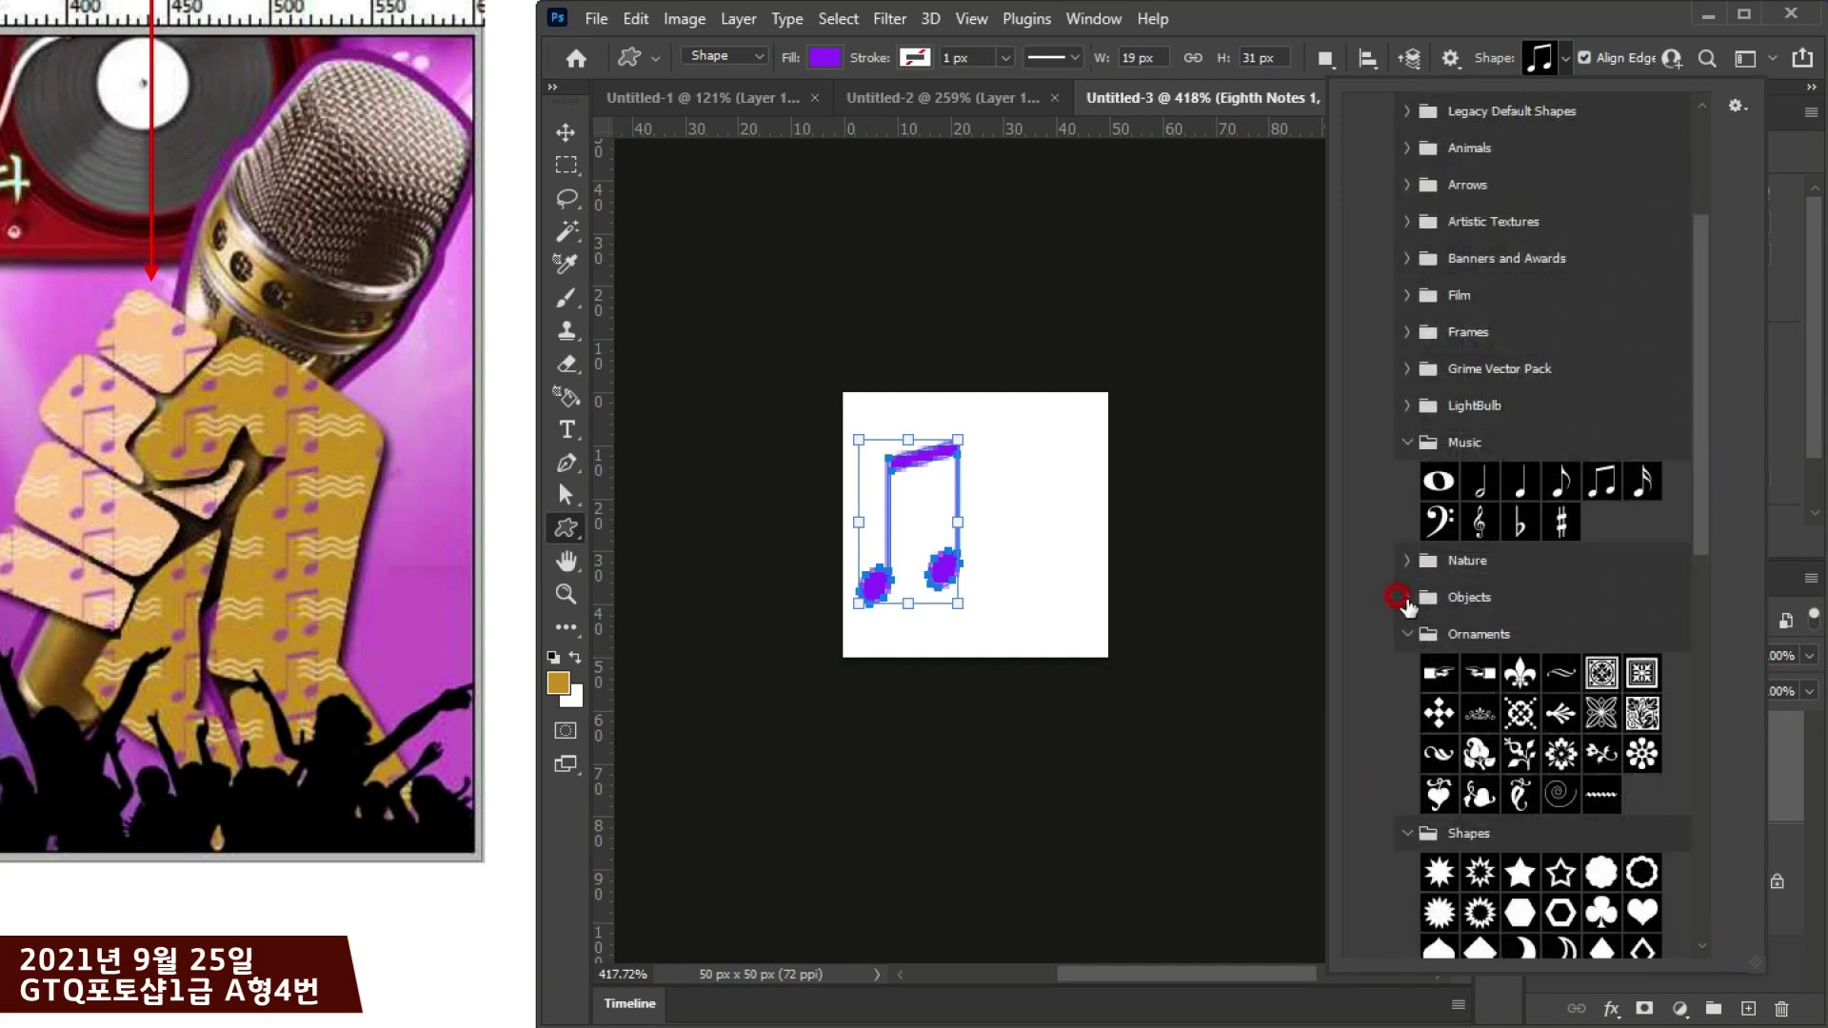
click(1400, 598)
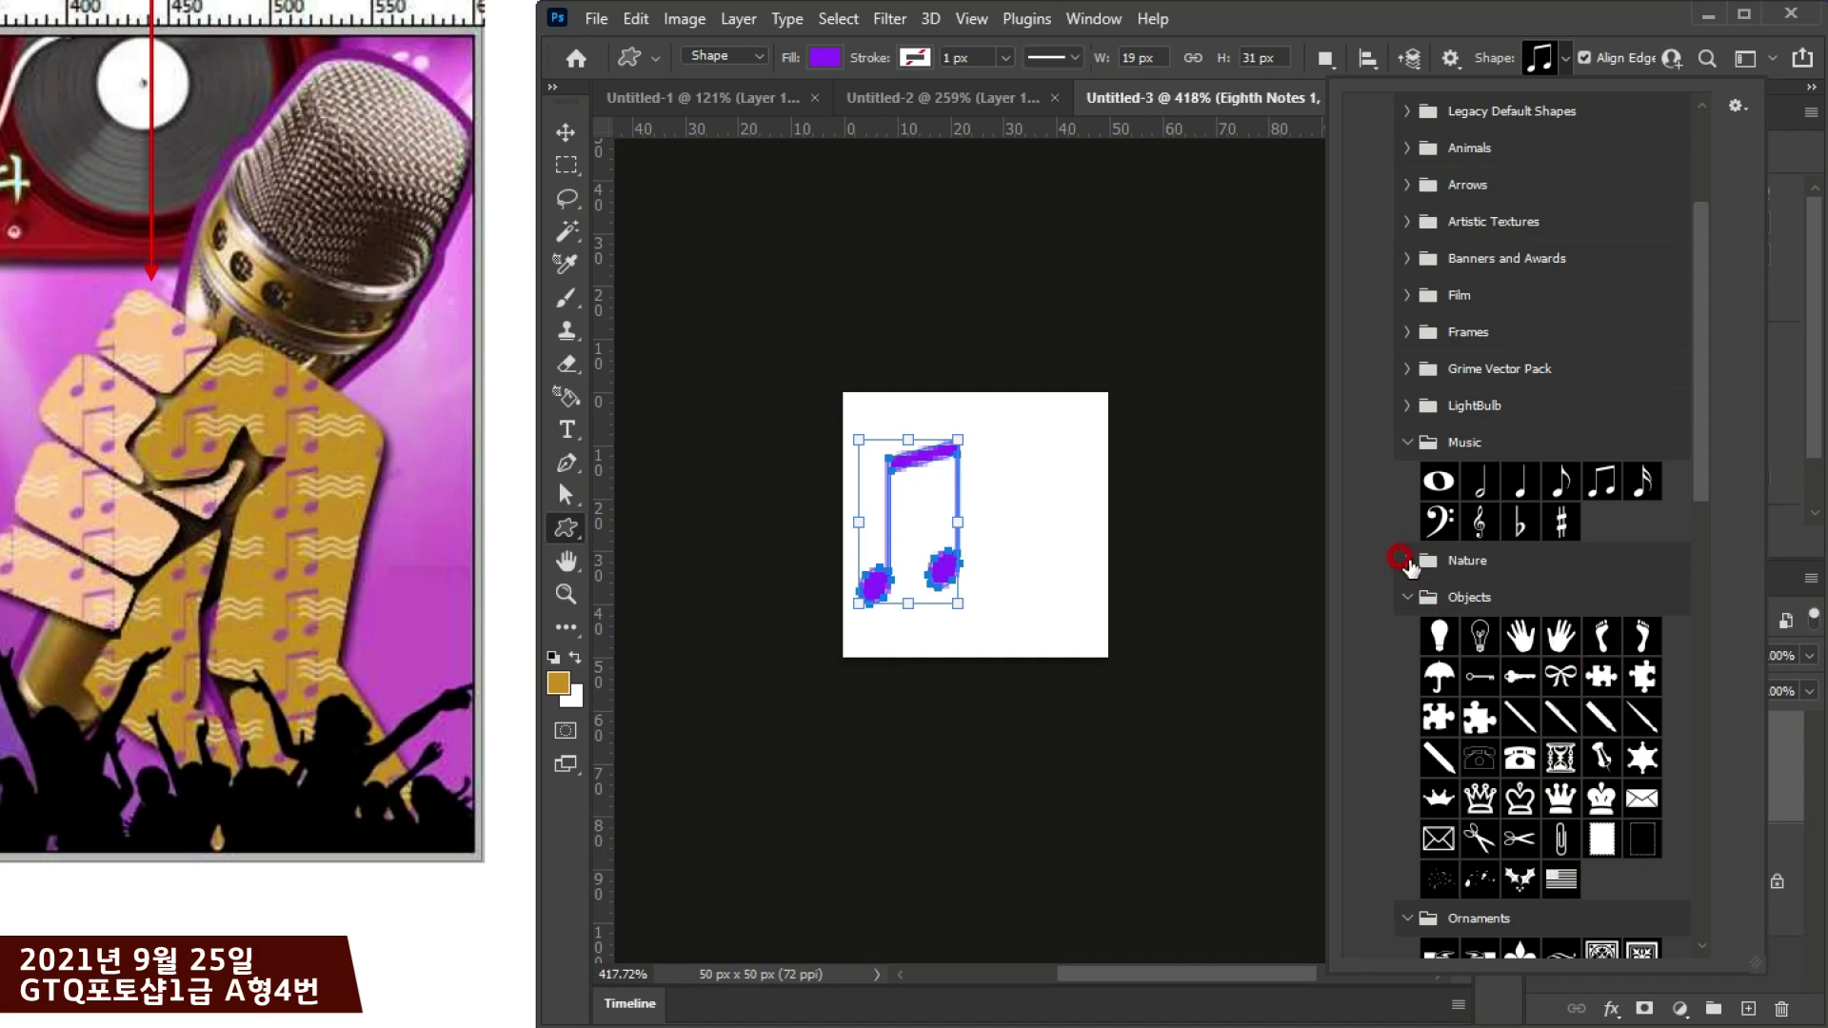
click(1404, 559)
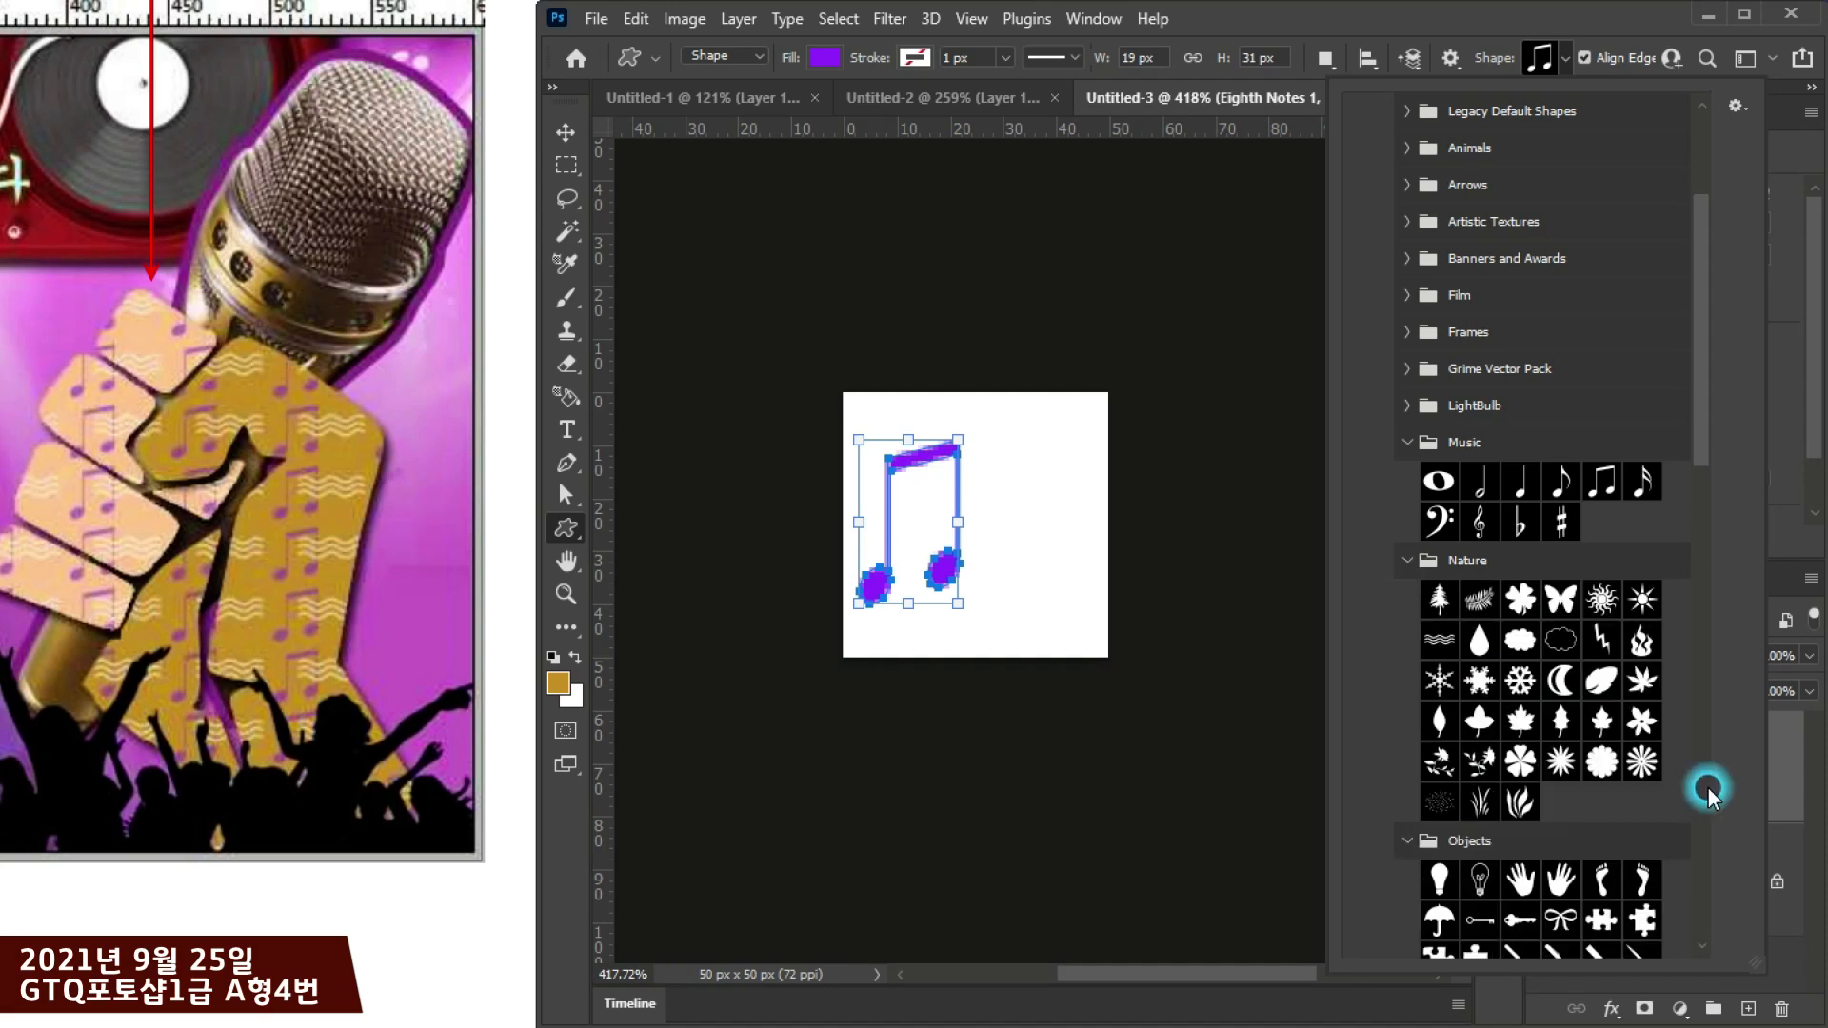
click(1438, 643)
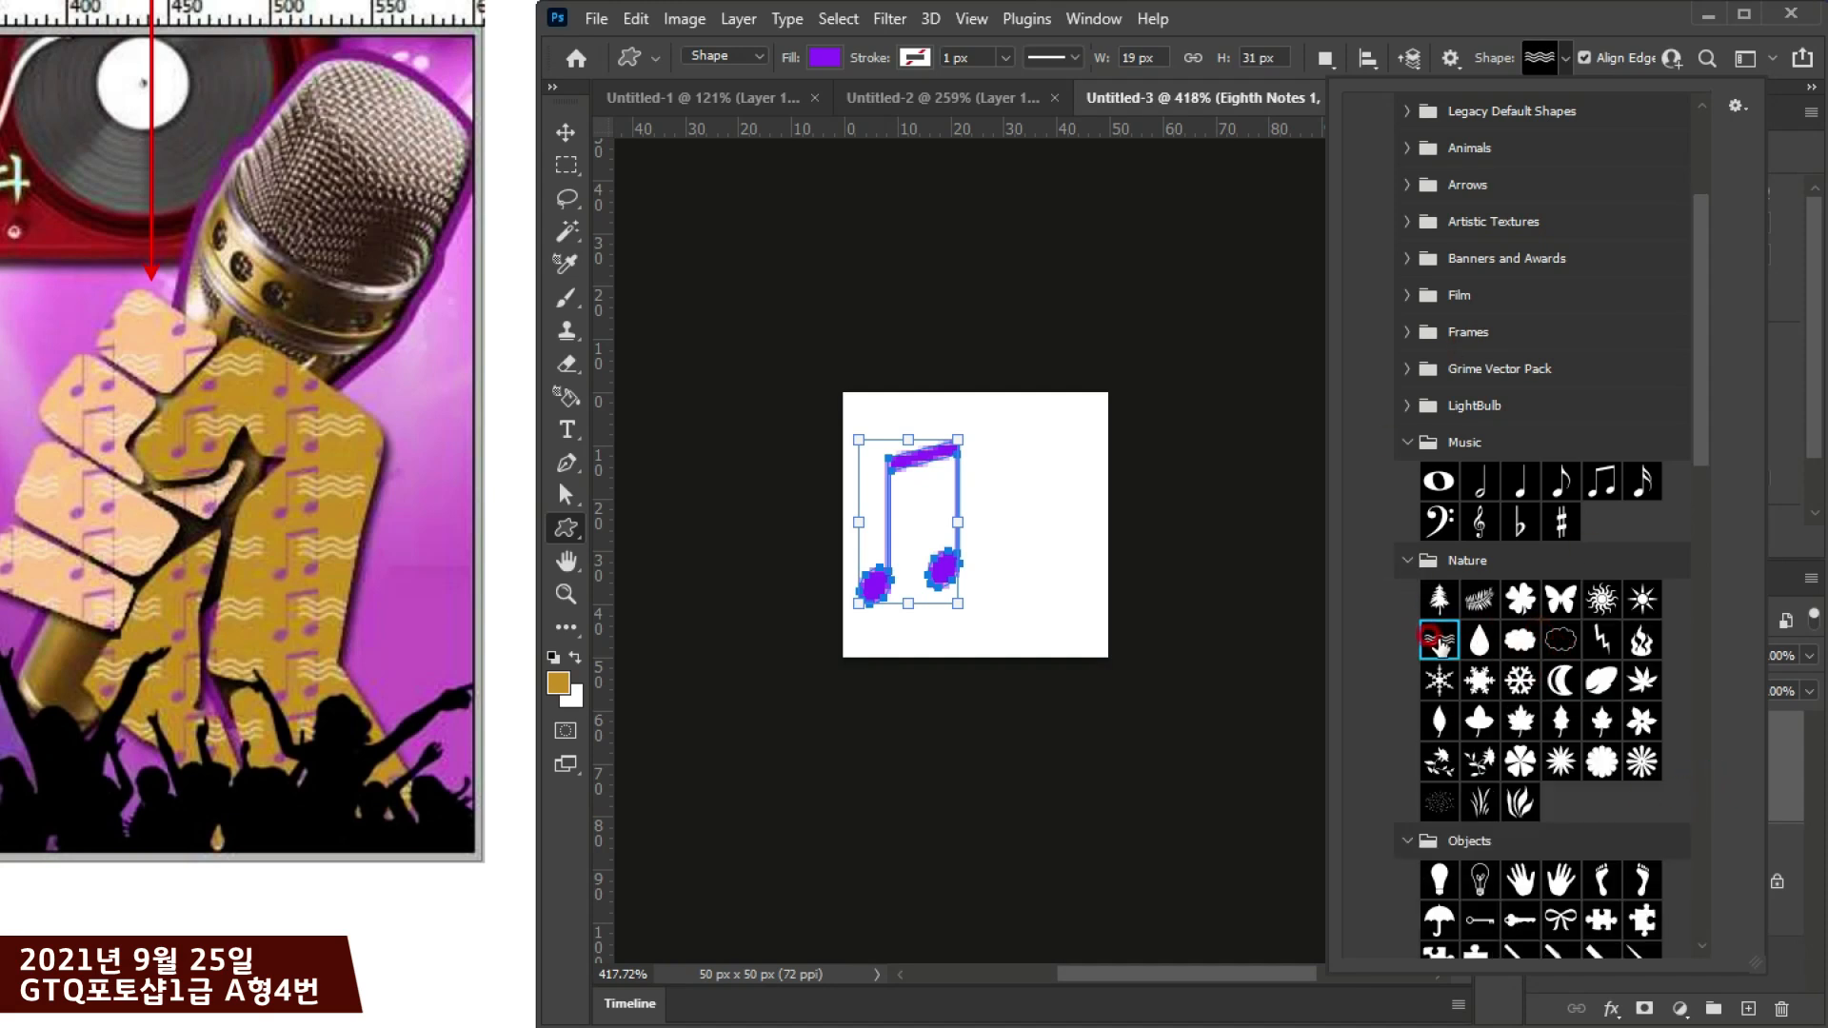
click(1122, 603)
drag(914, 462, 1092, 527)
Step: Set the waves' fill colour to #ffffff
click(1605, 764)
double_click(1614, 773)
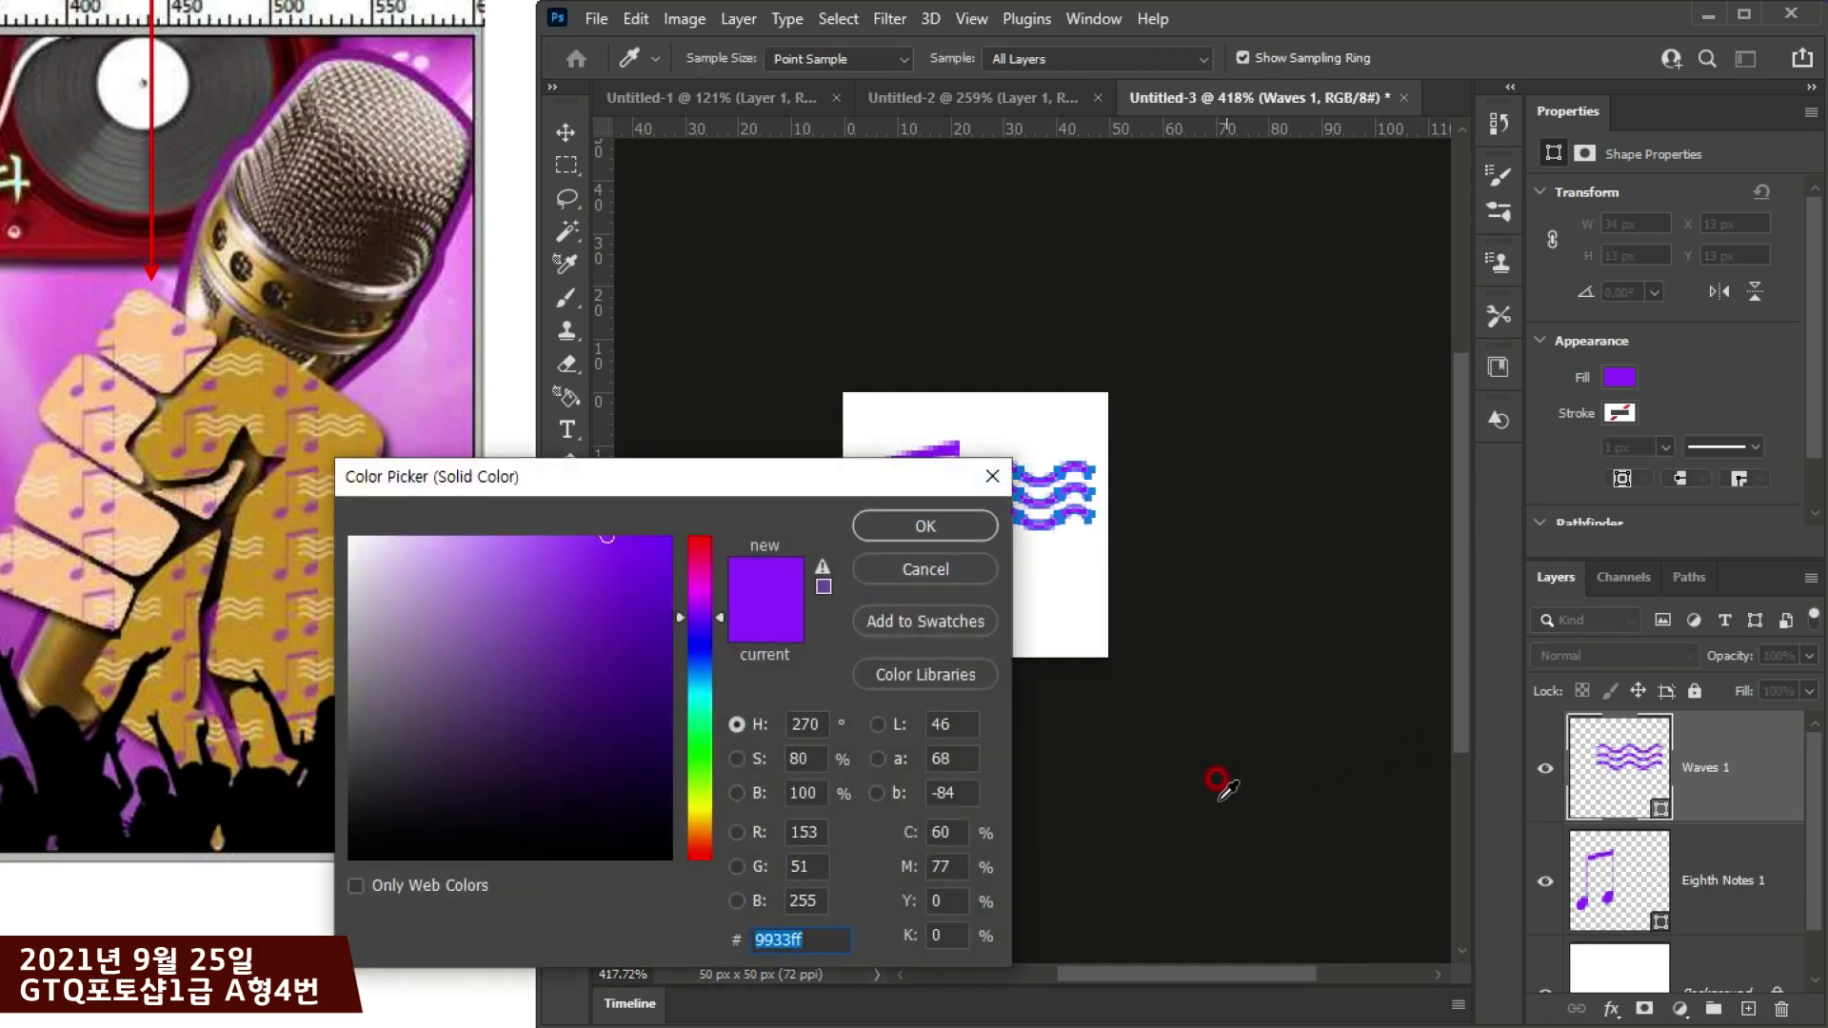
click(357, 548)
drag(347, 538, 306, 510)
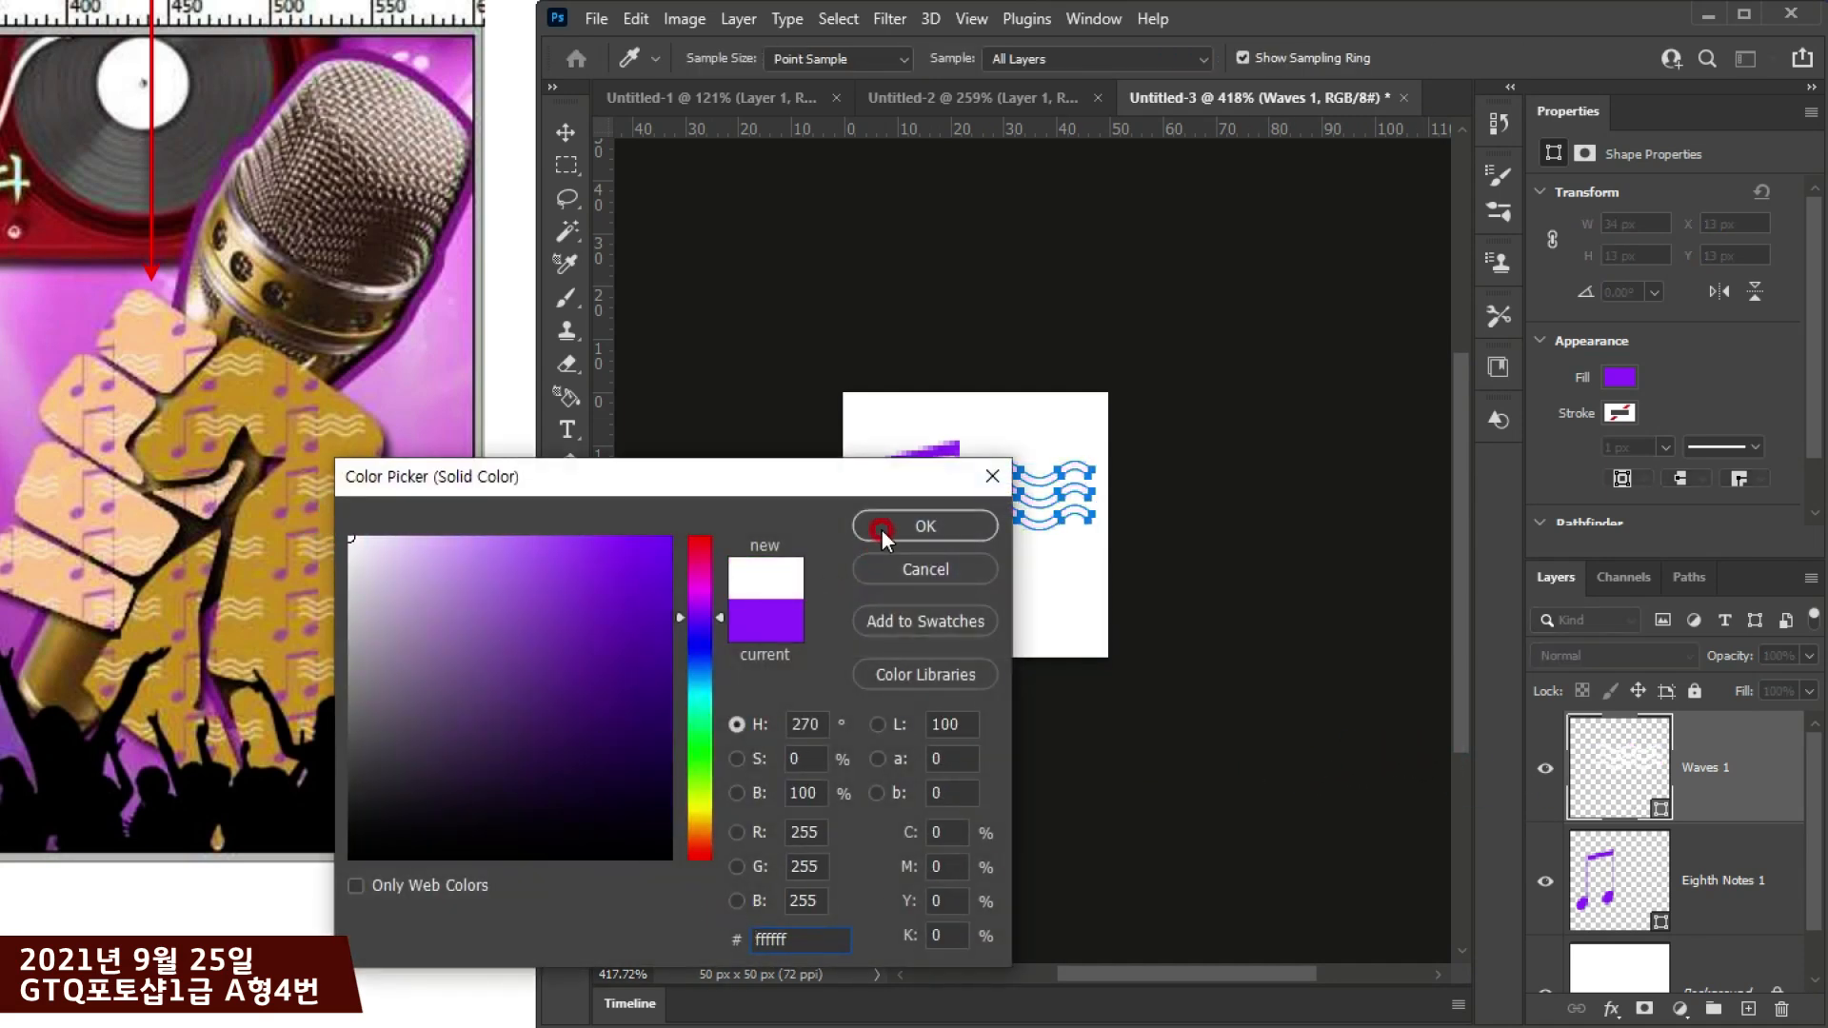
click(872, 526)
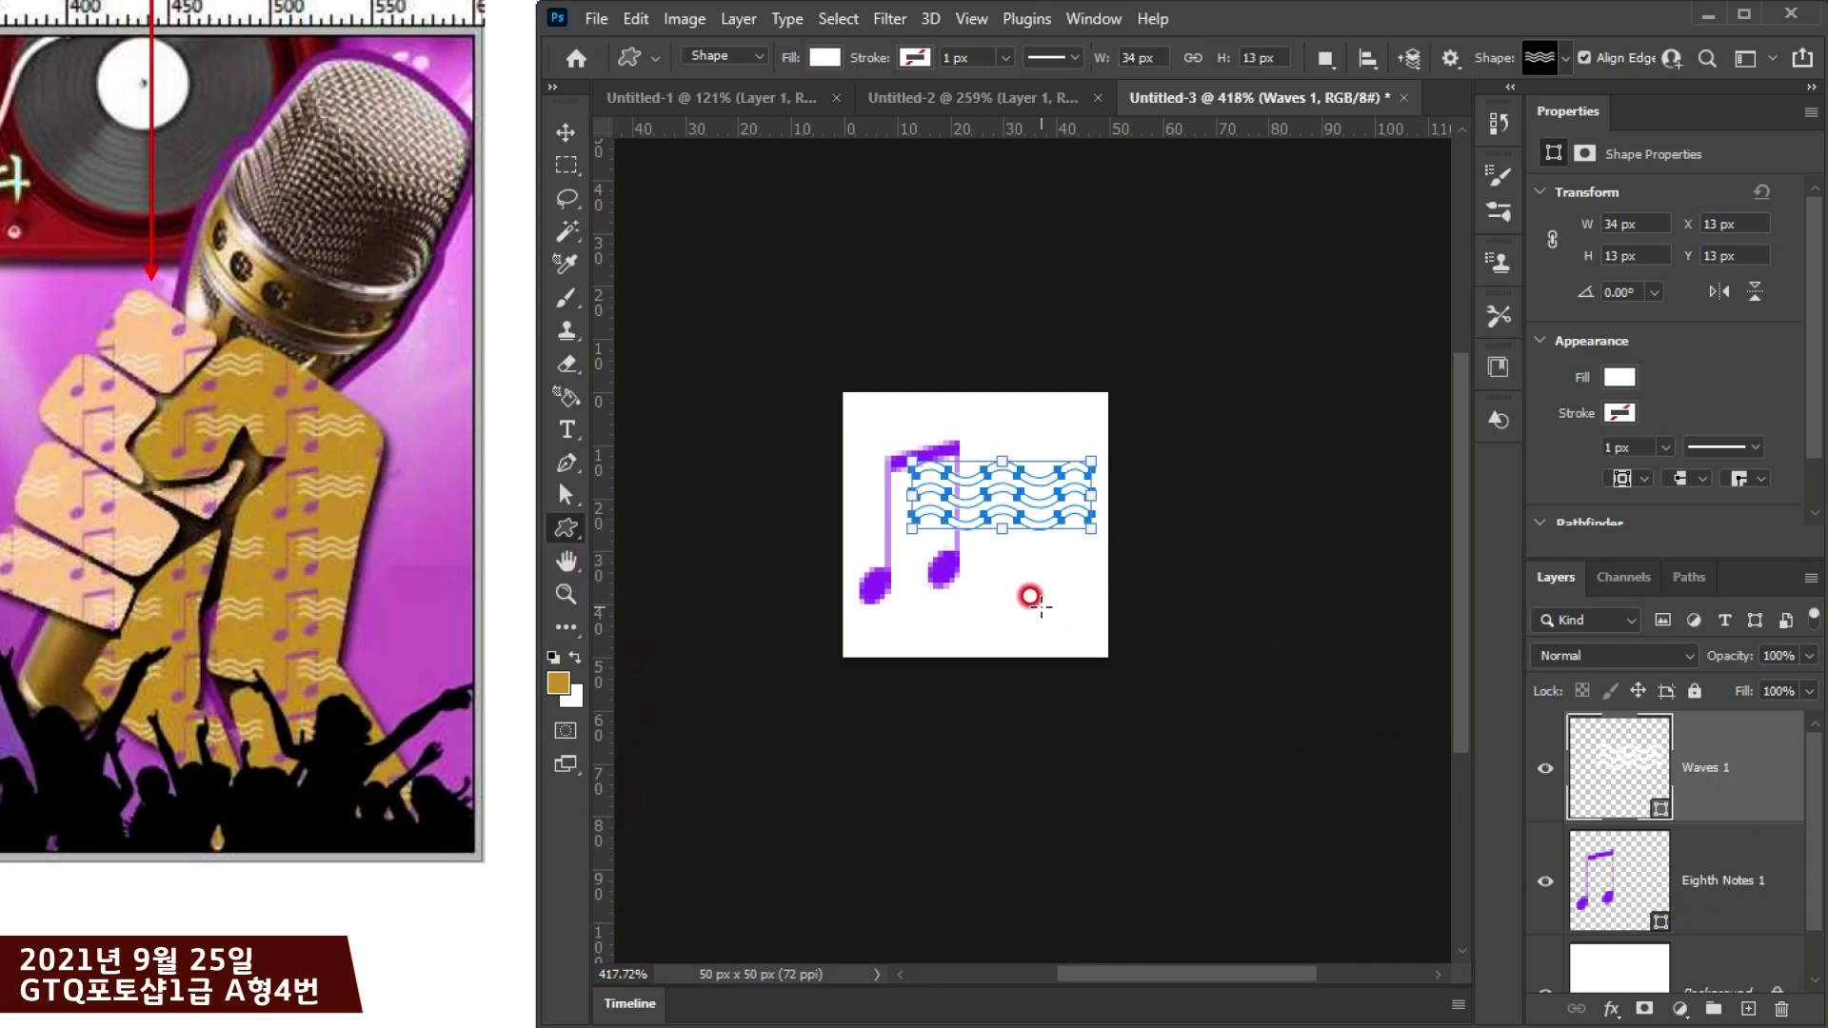
Step: Hide the Background layer and define the transparent notes-and-waves tile as a pattern under its default name
scroll(1790, 819, down, 2)
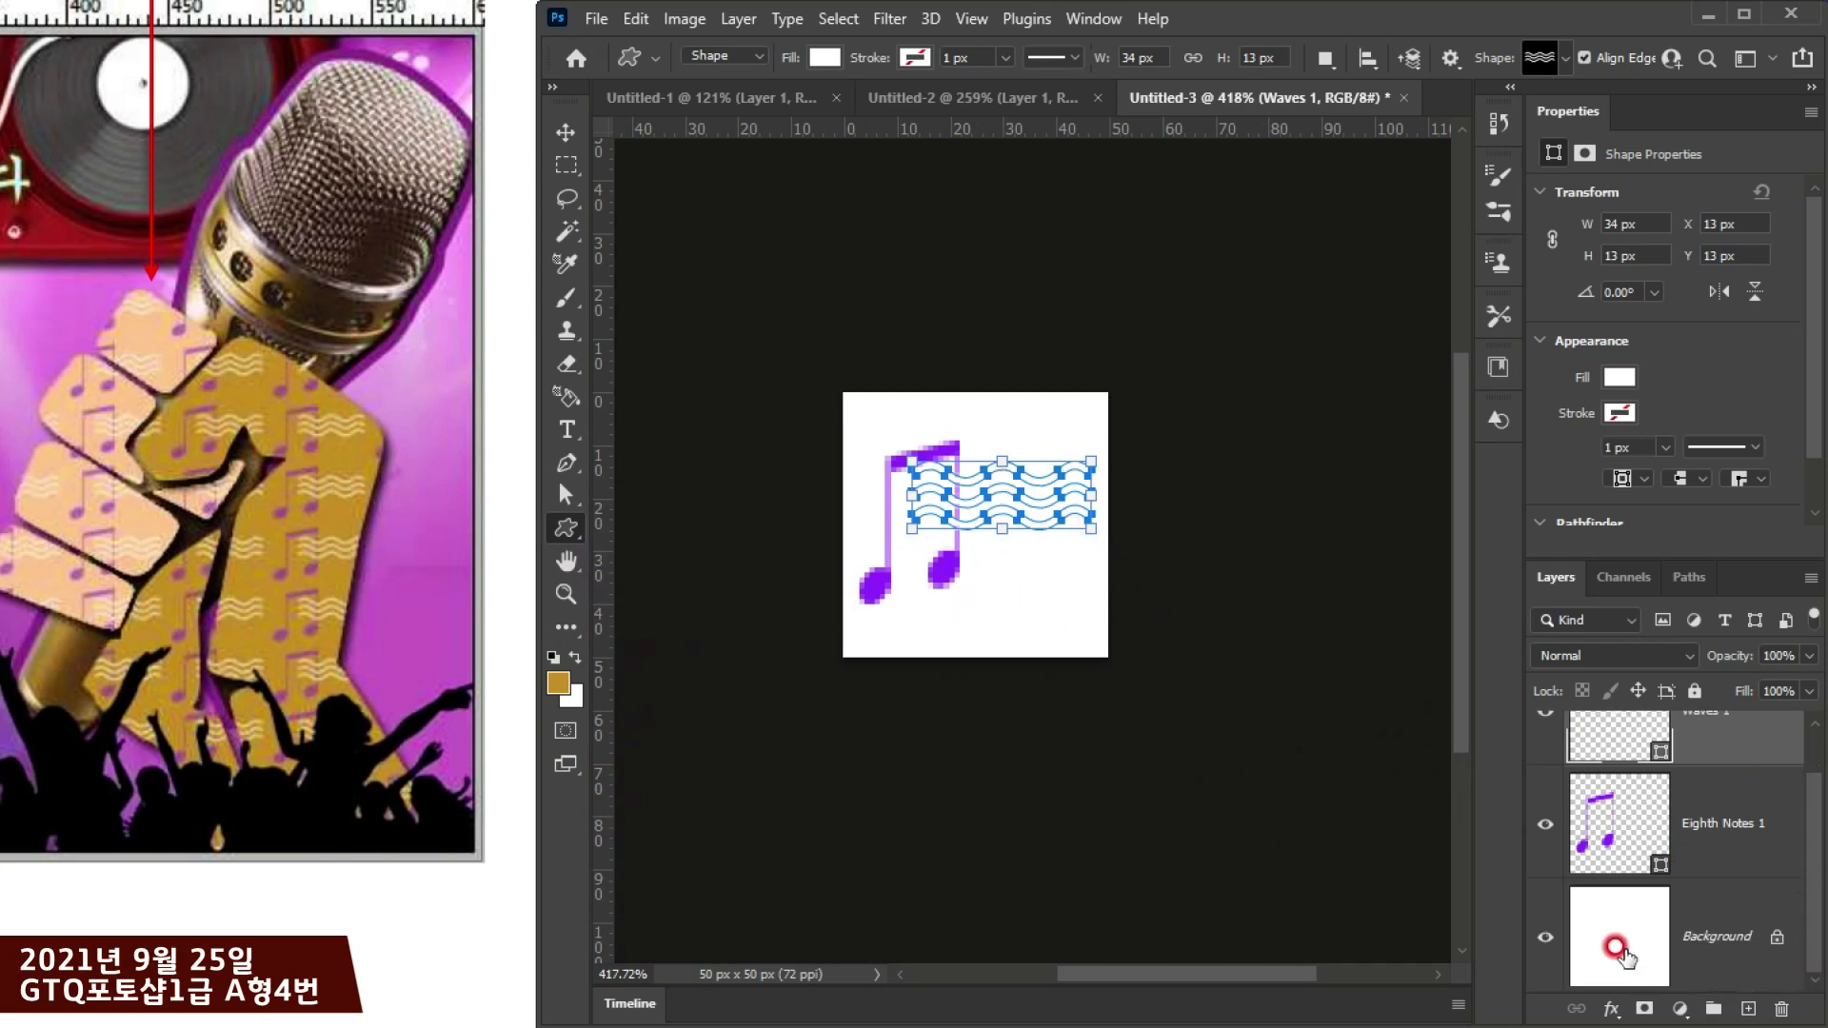
click(1549, 955)
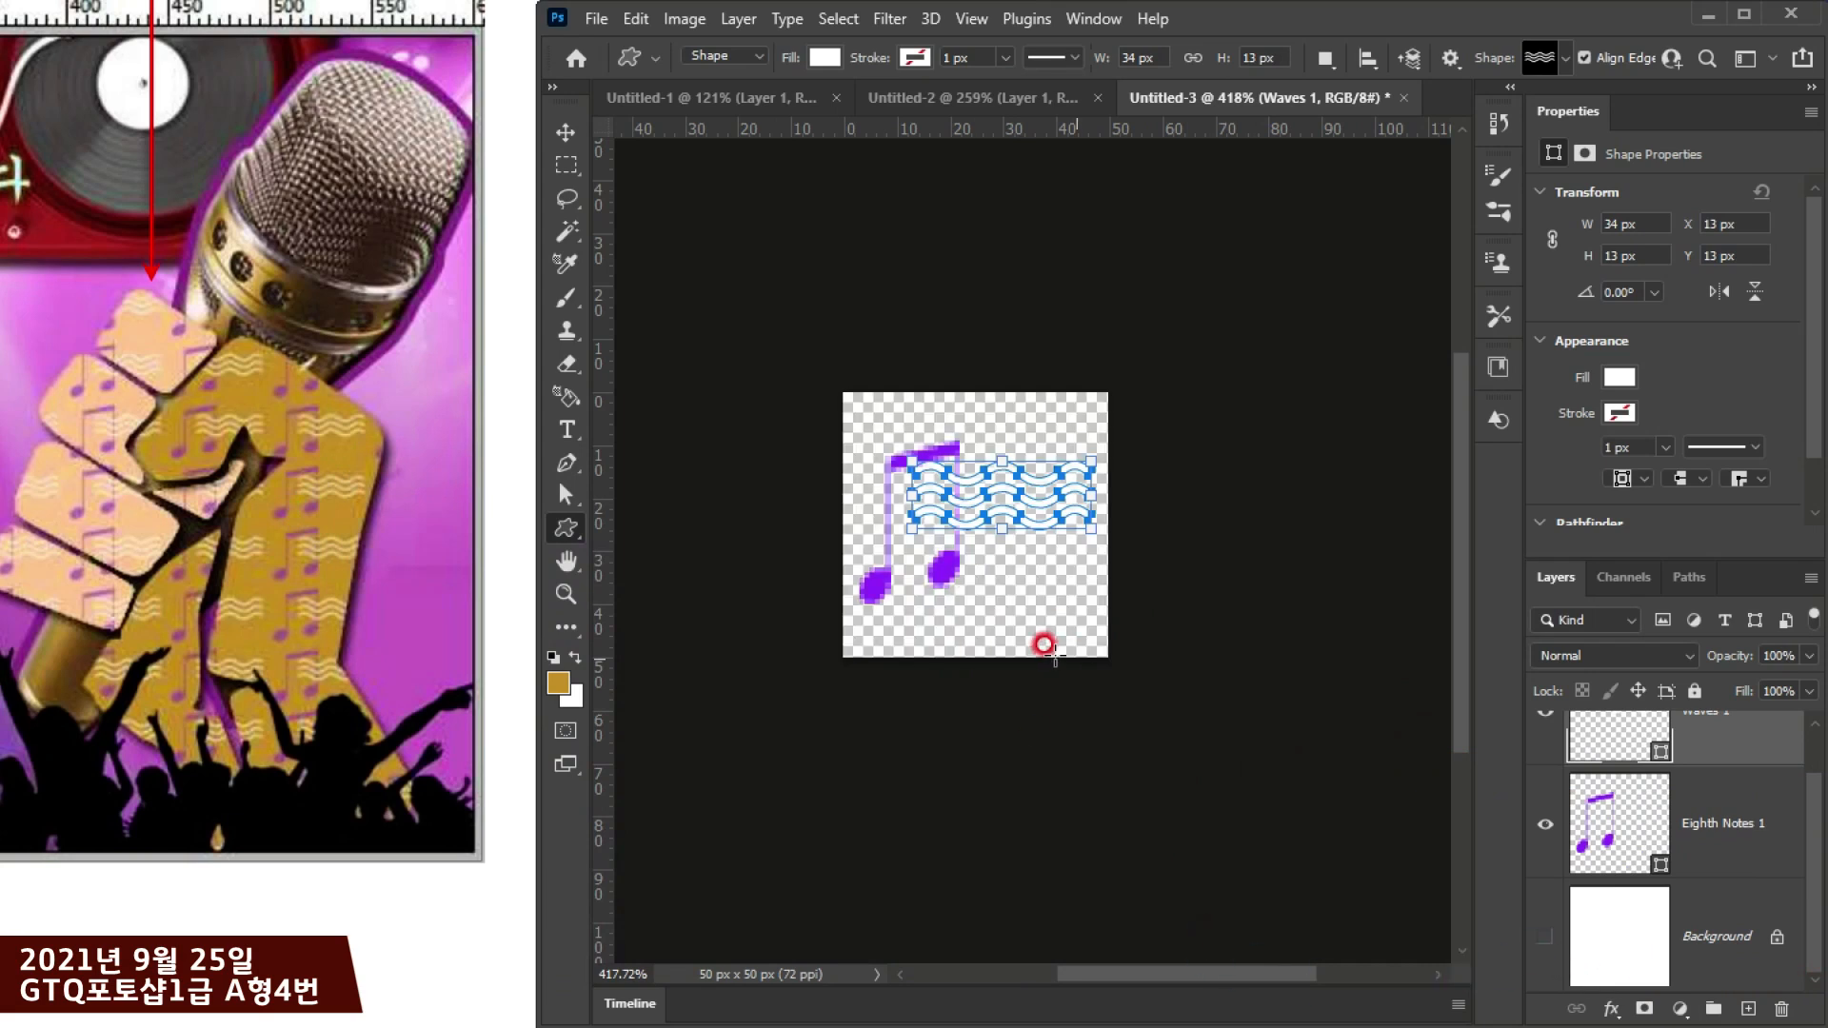
click(640, 18)
click(702, 731)
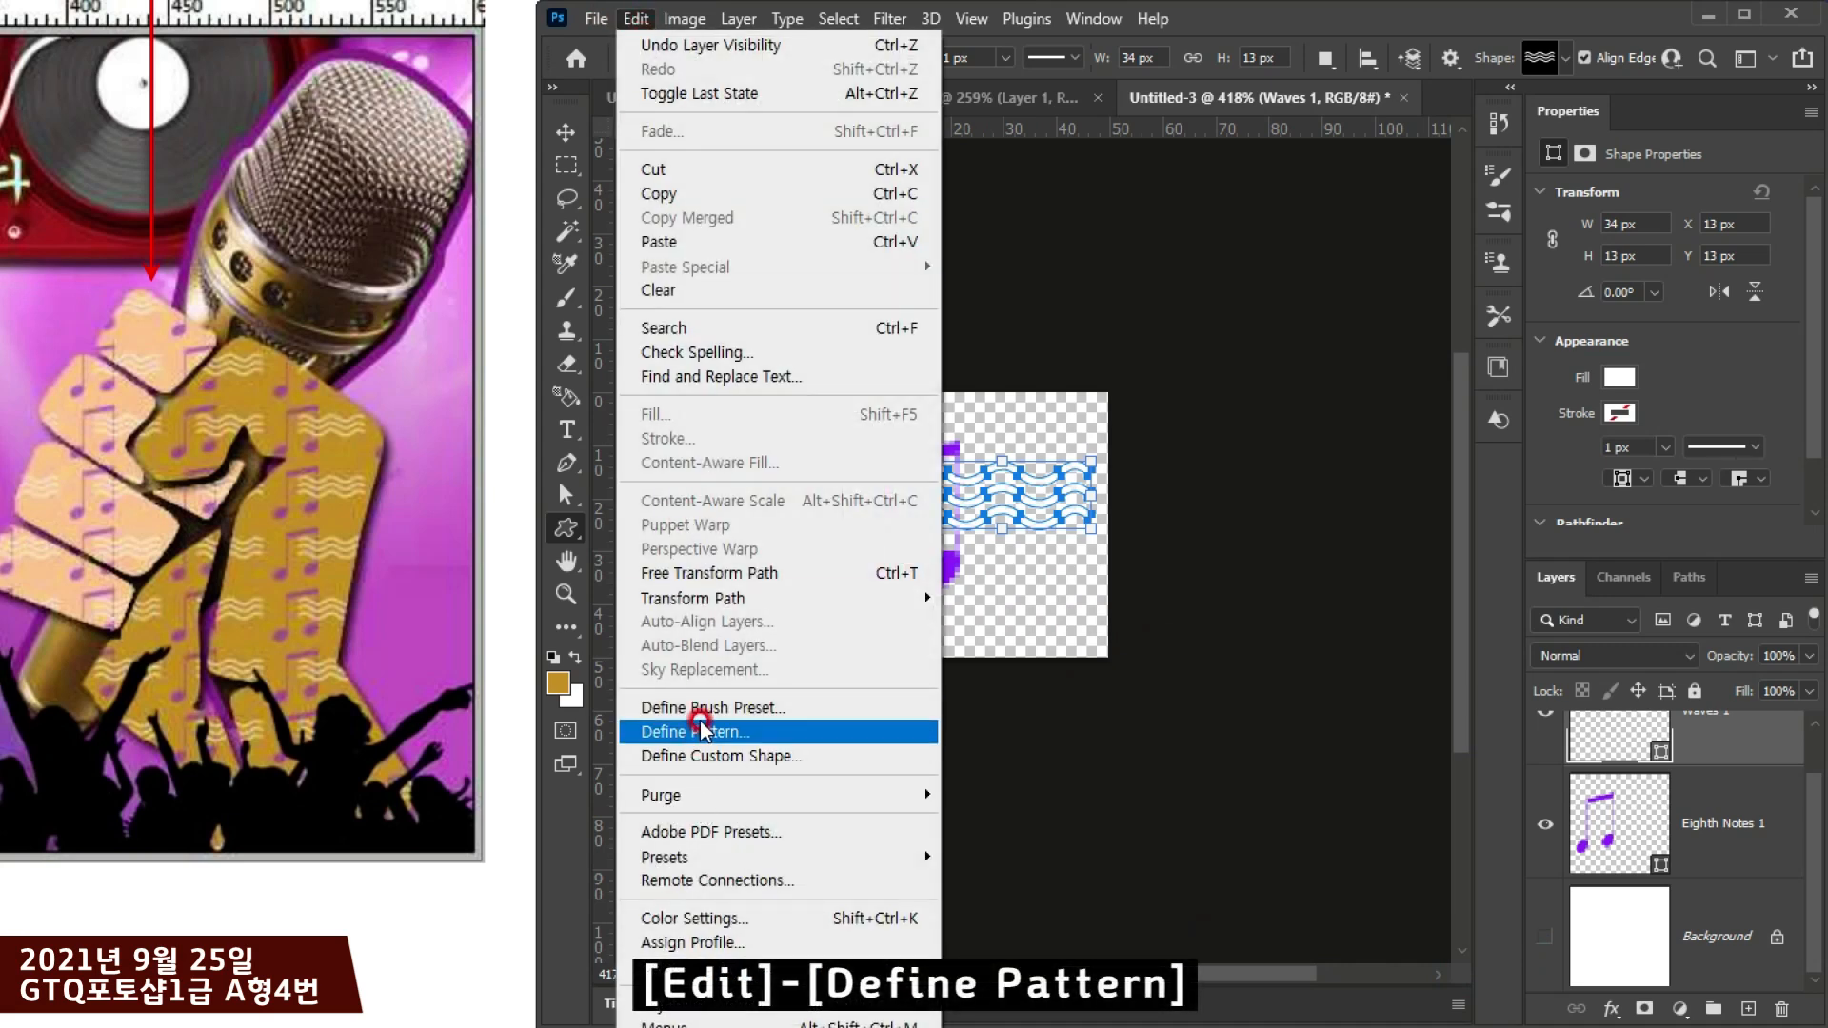
drag(571, 767, 824, 700)
click(761, 800)
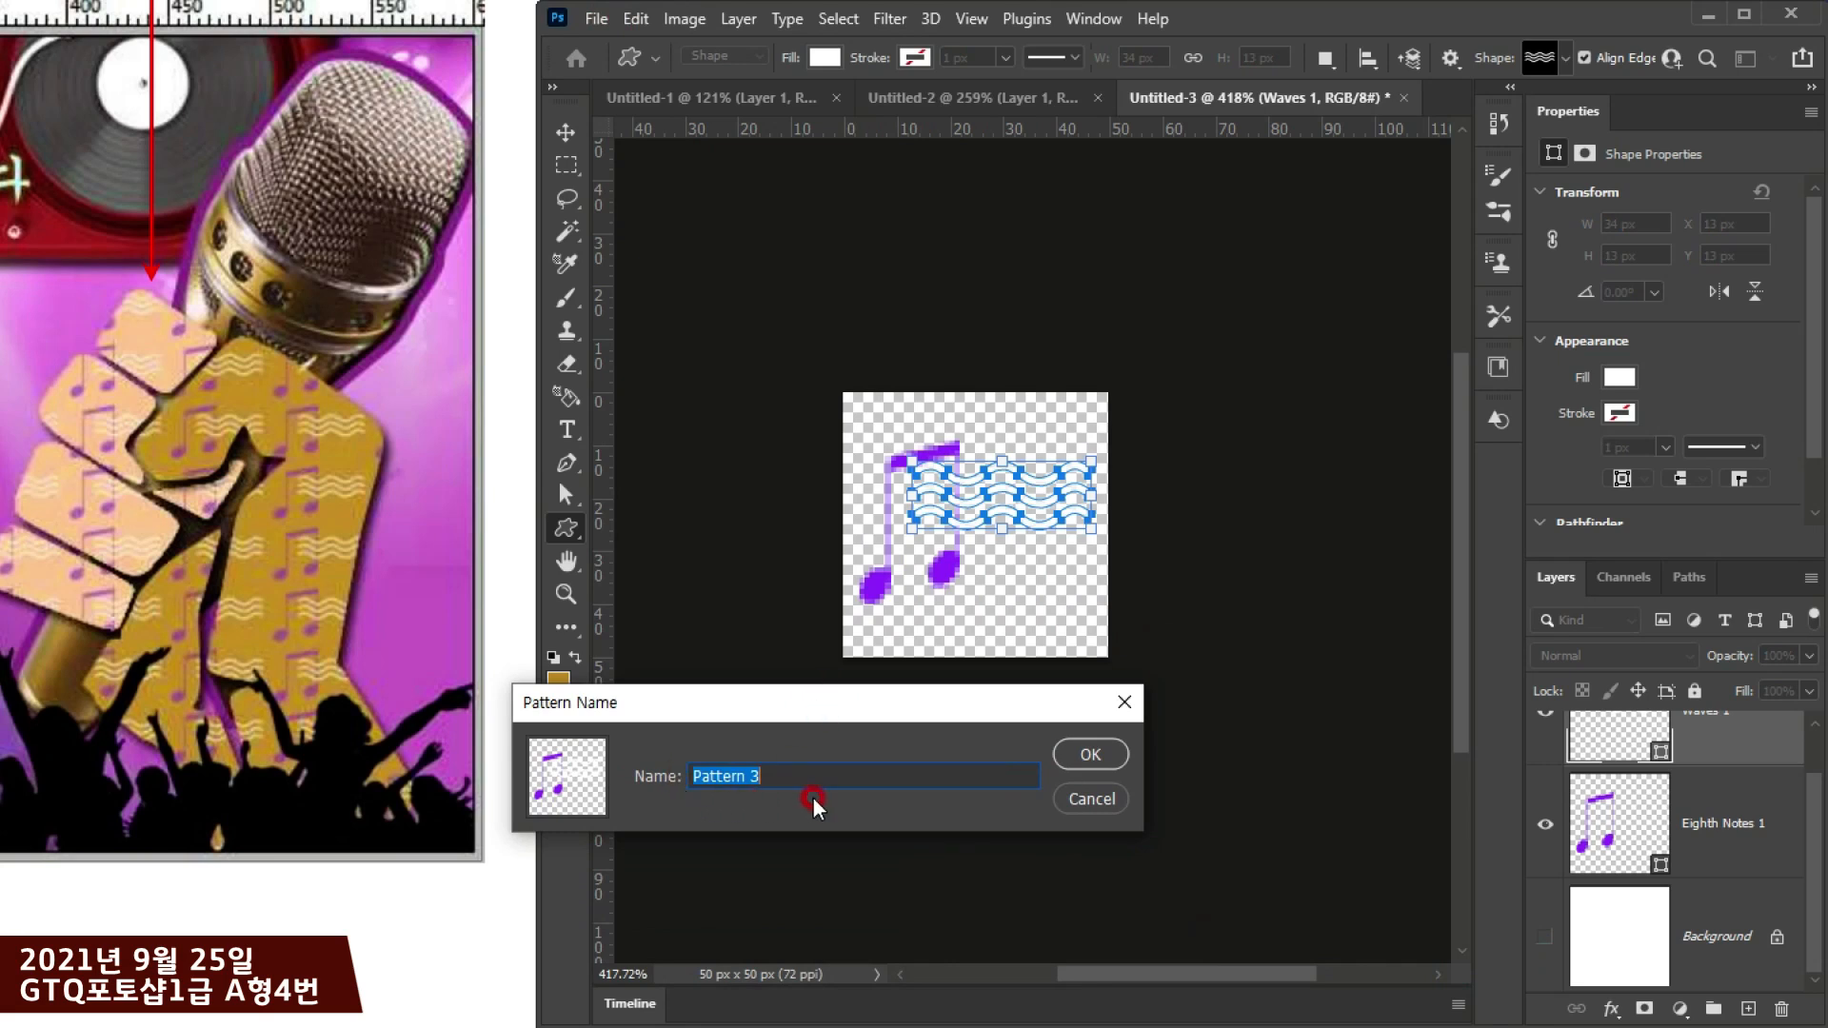
click(1092, 752)
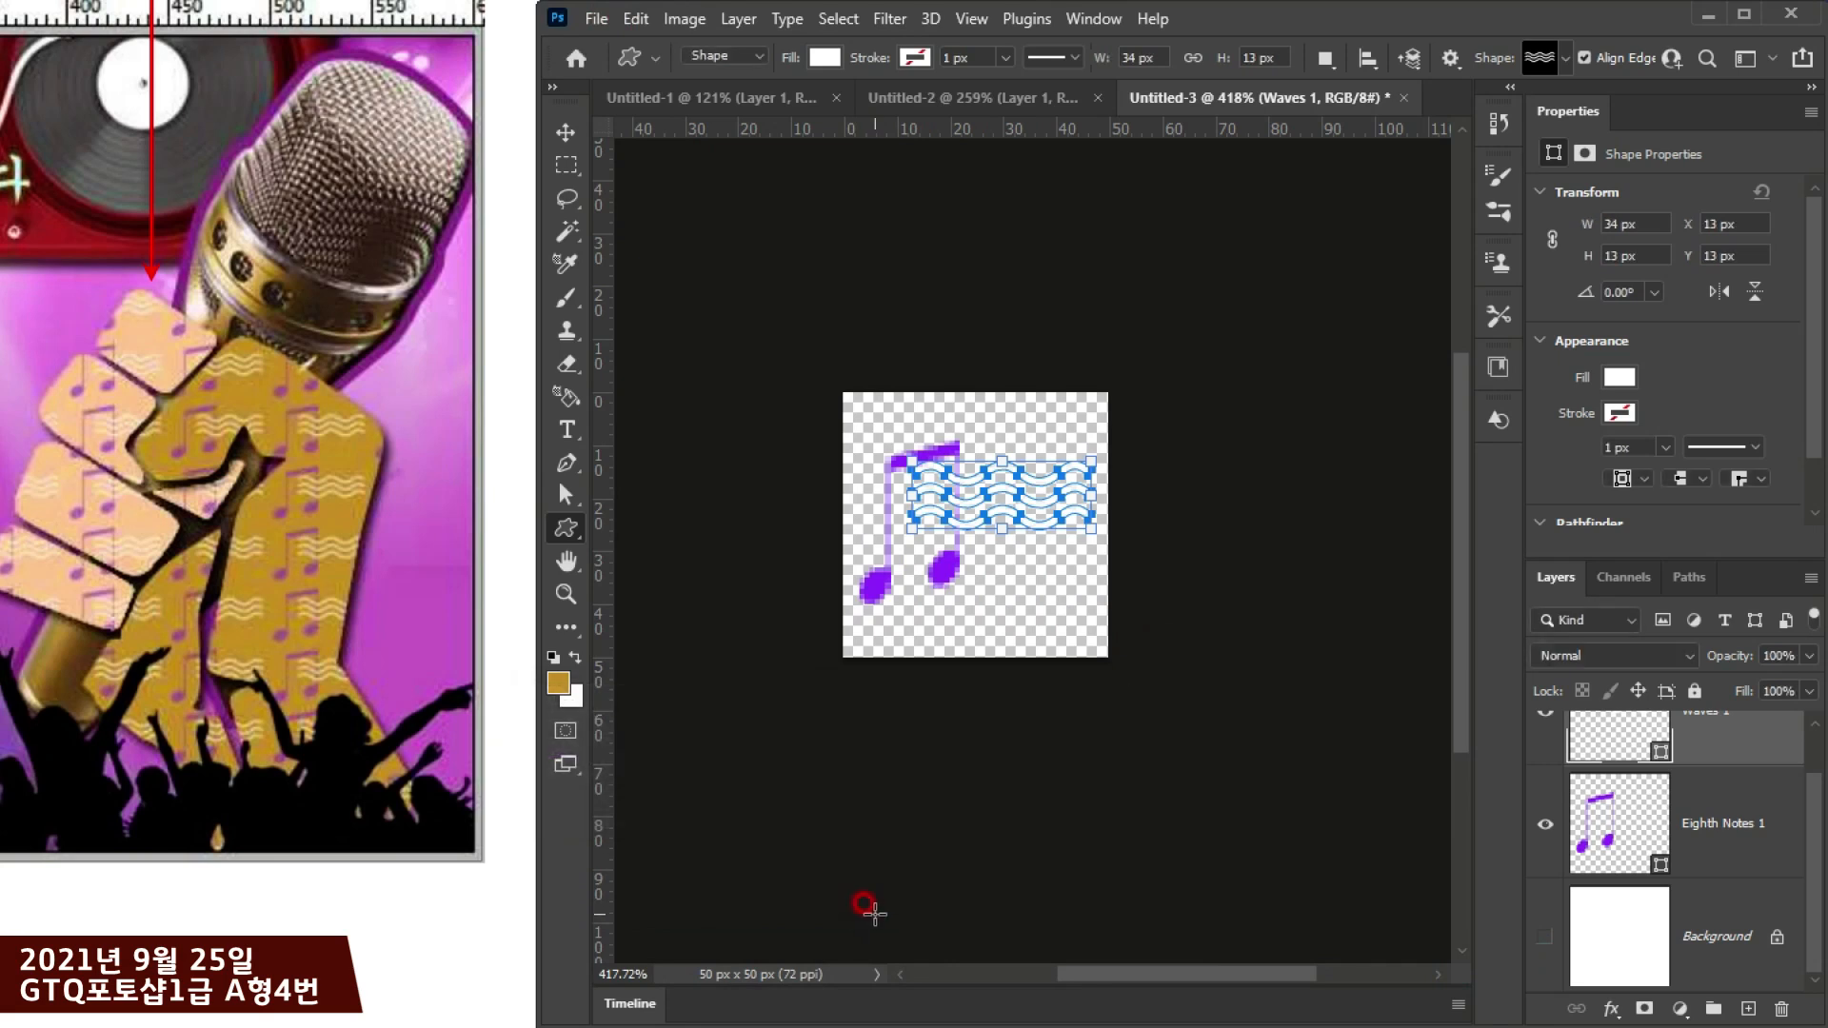
Step: Switch to the fist document, load the outline of Layer 1 as a selection and add a new layer above it
click(911, 97)
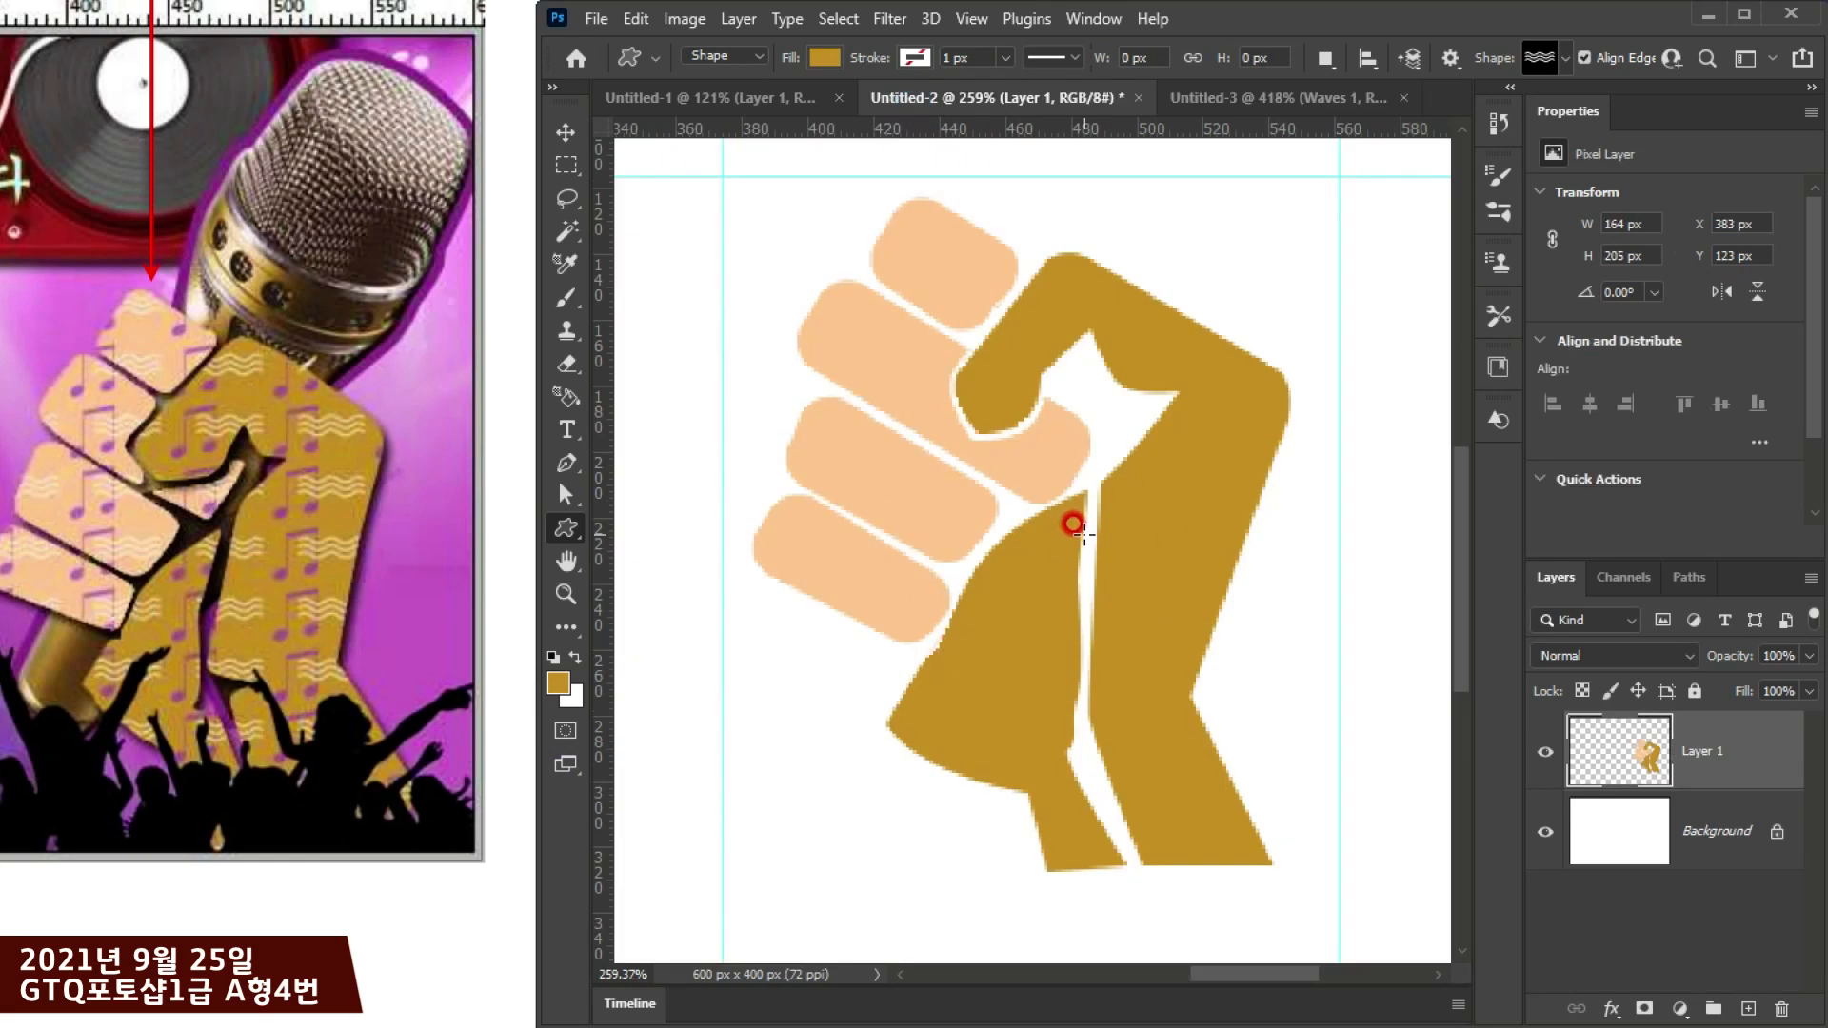
scroll(1084, 535, down, 6)
drag(1101, 620, 1208, 559)
scroll(1211, 547, up, 3)
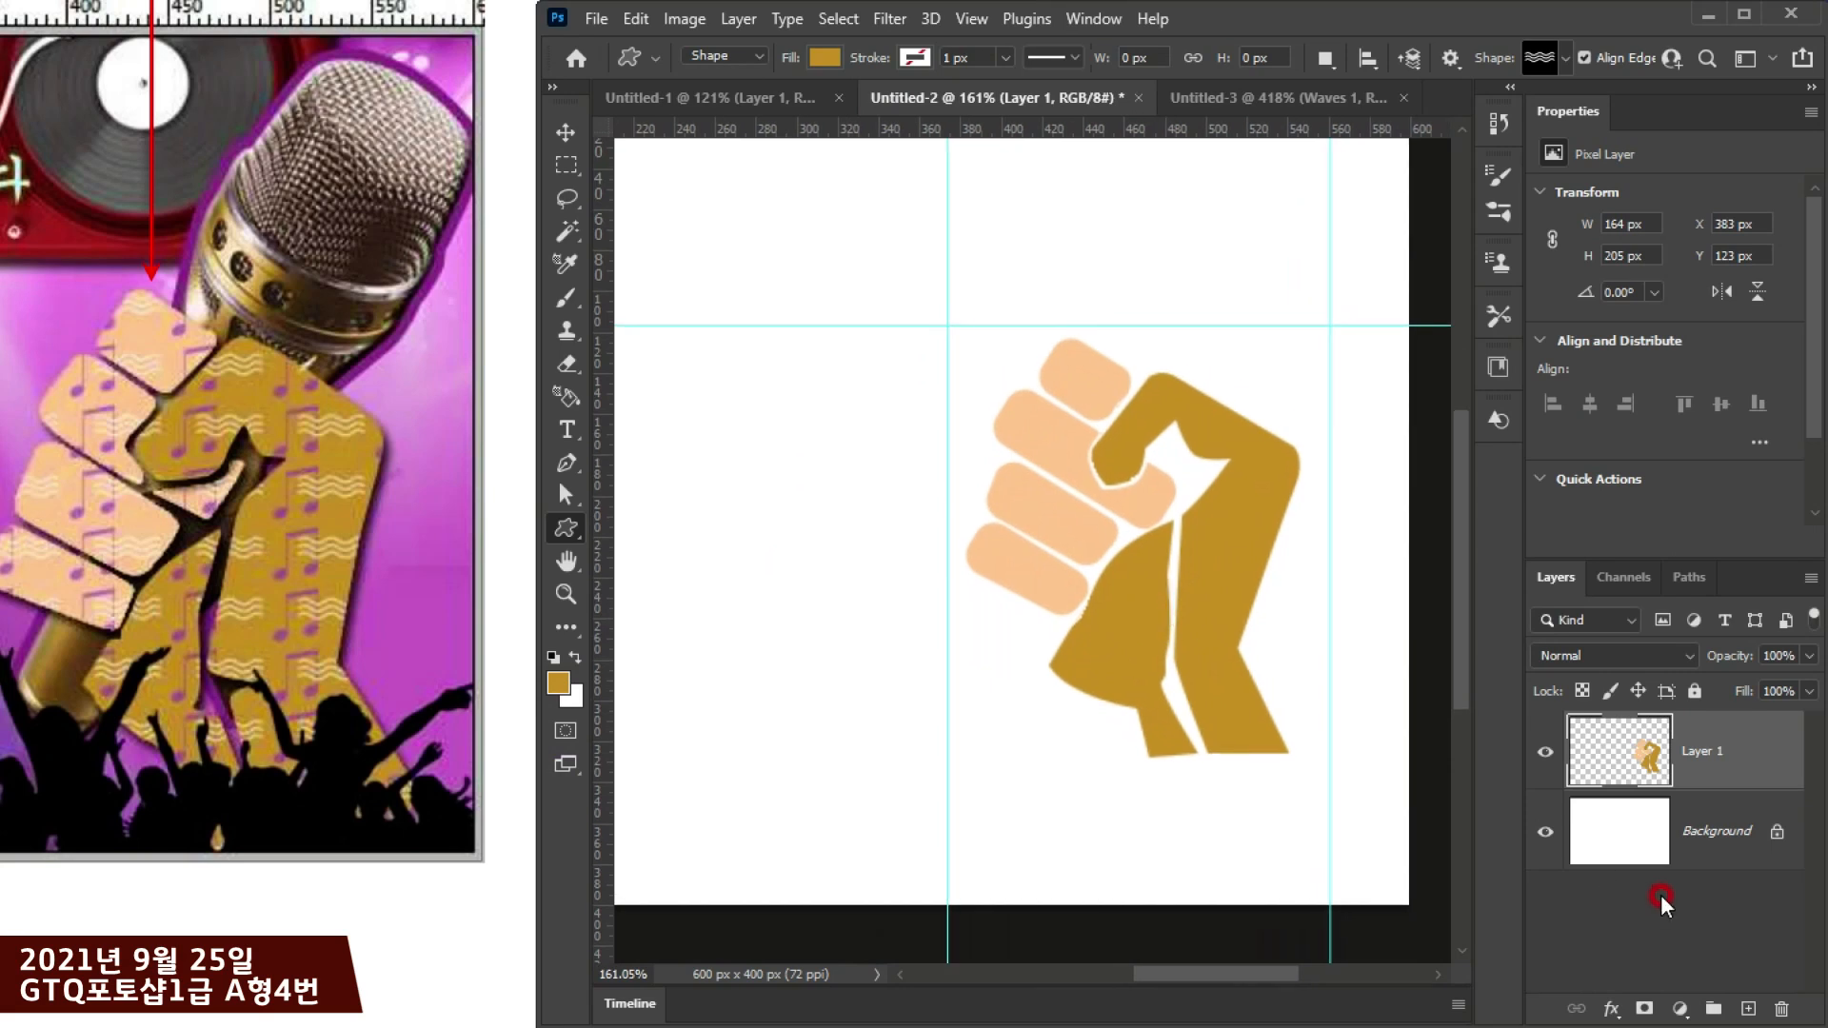
ctrl+click(1633, 768)
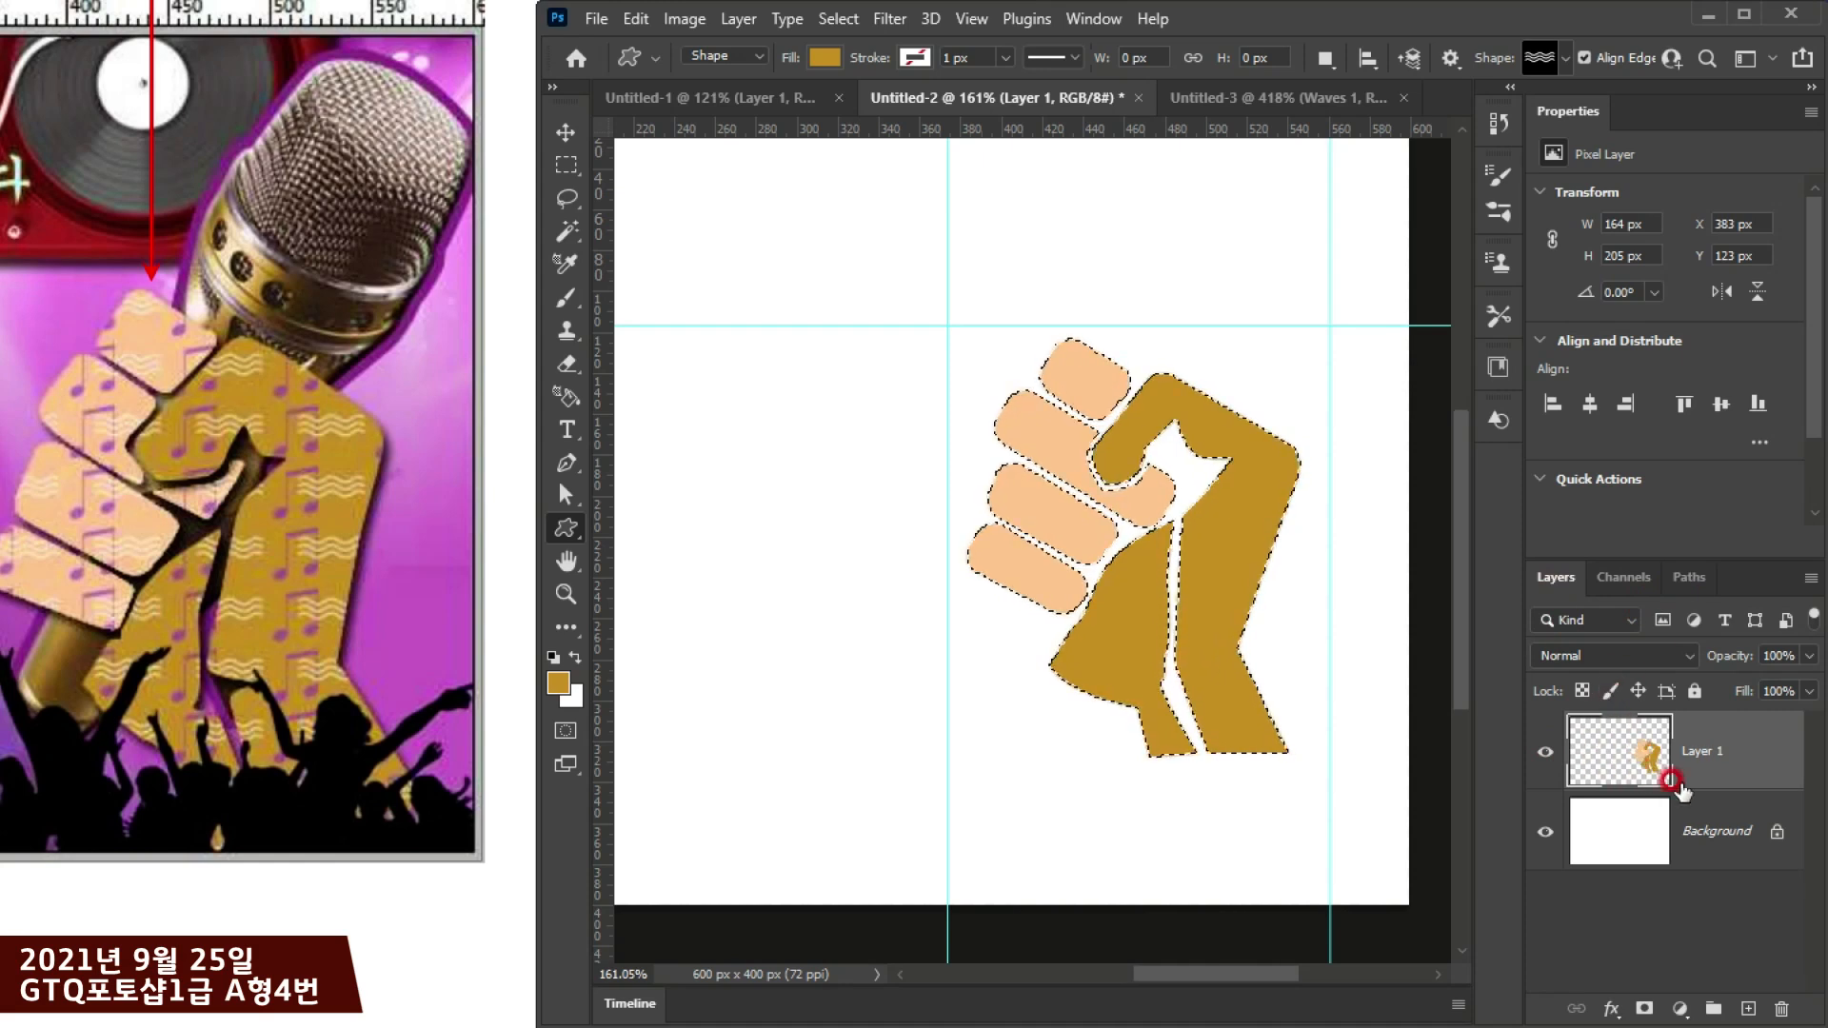
click(1748, 1008)
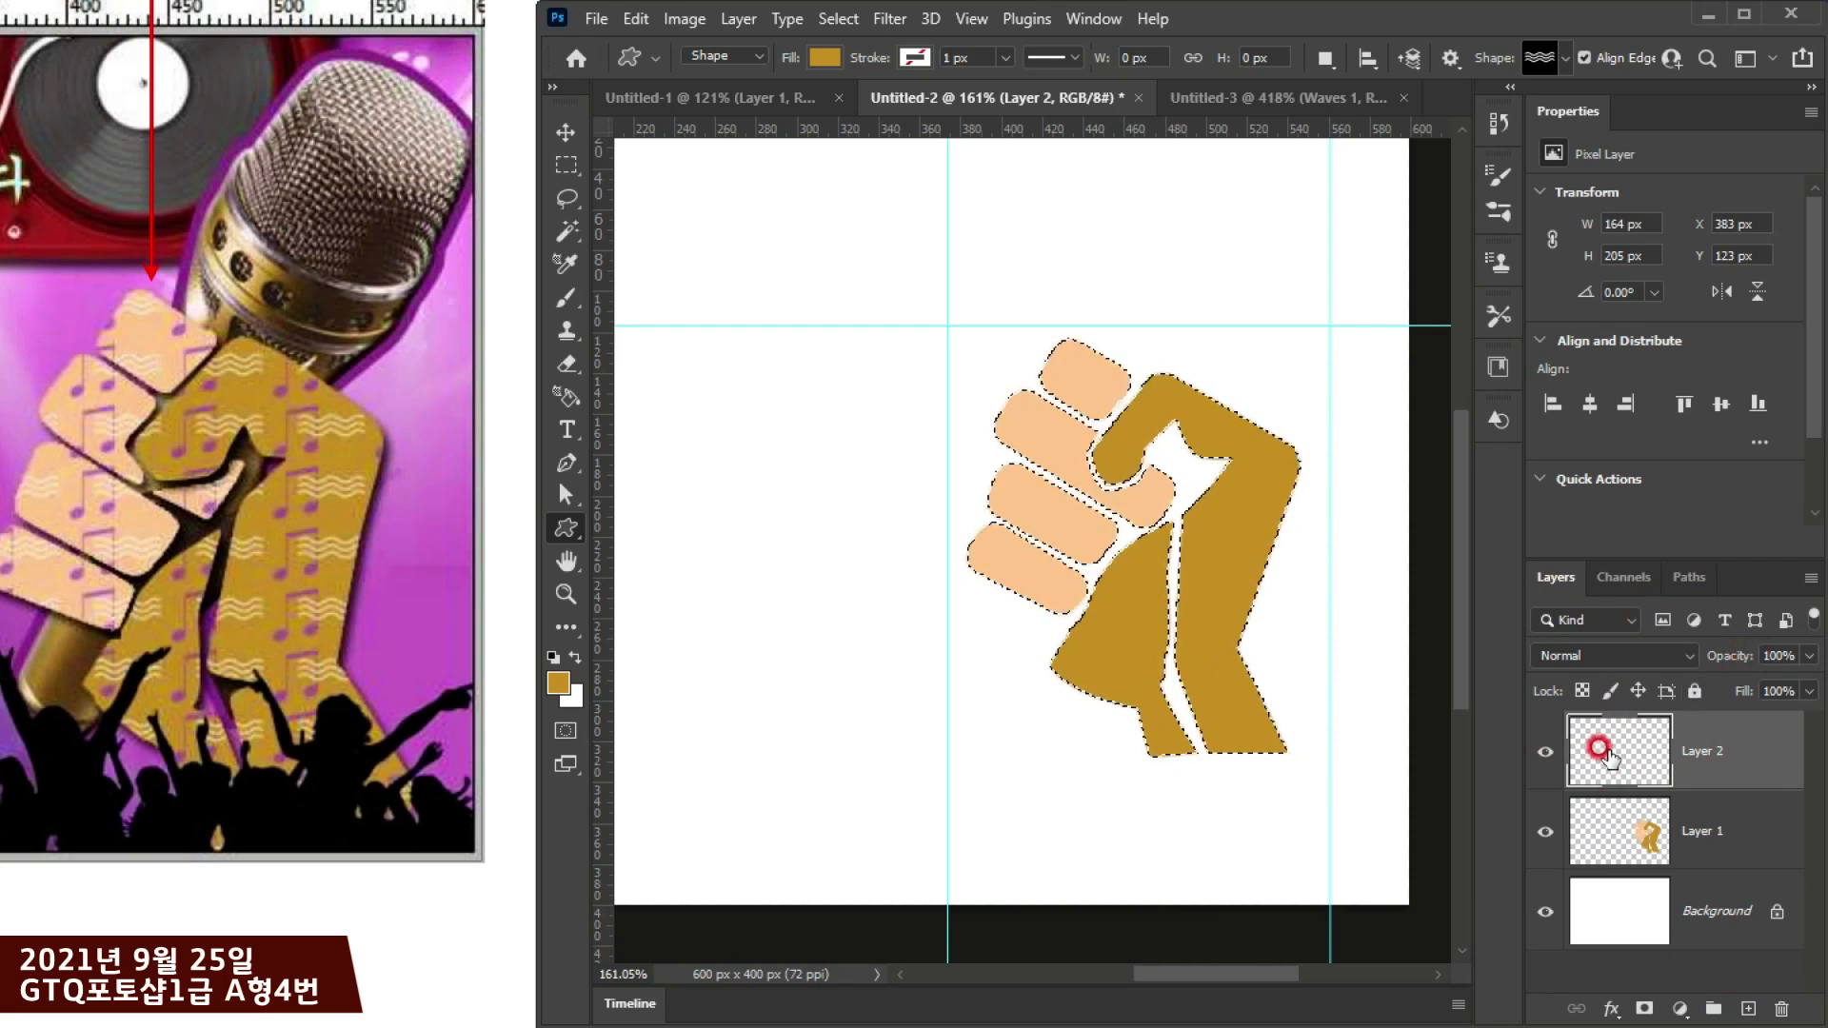
scroll(1286, 541, up, 1)
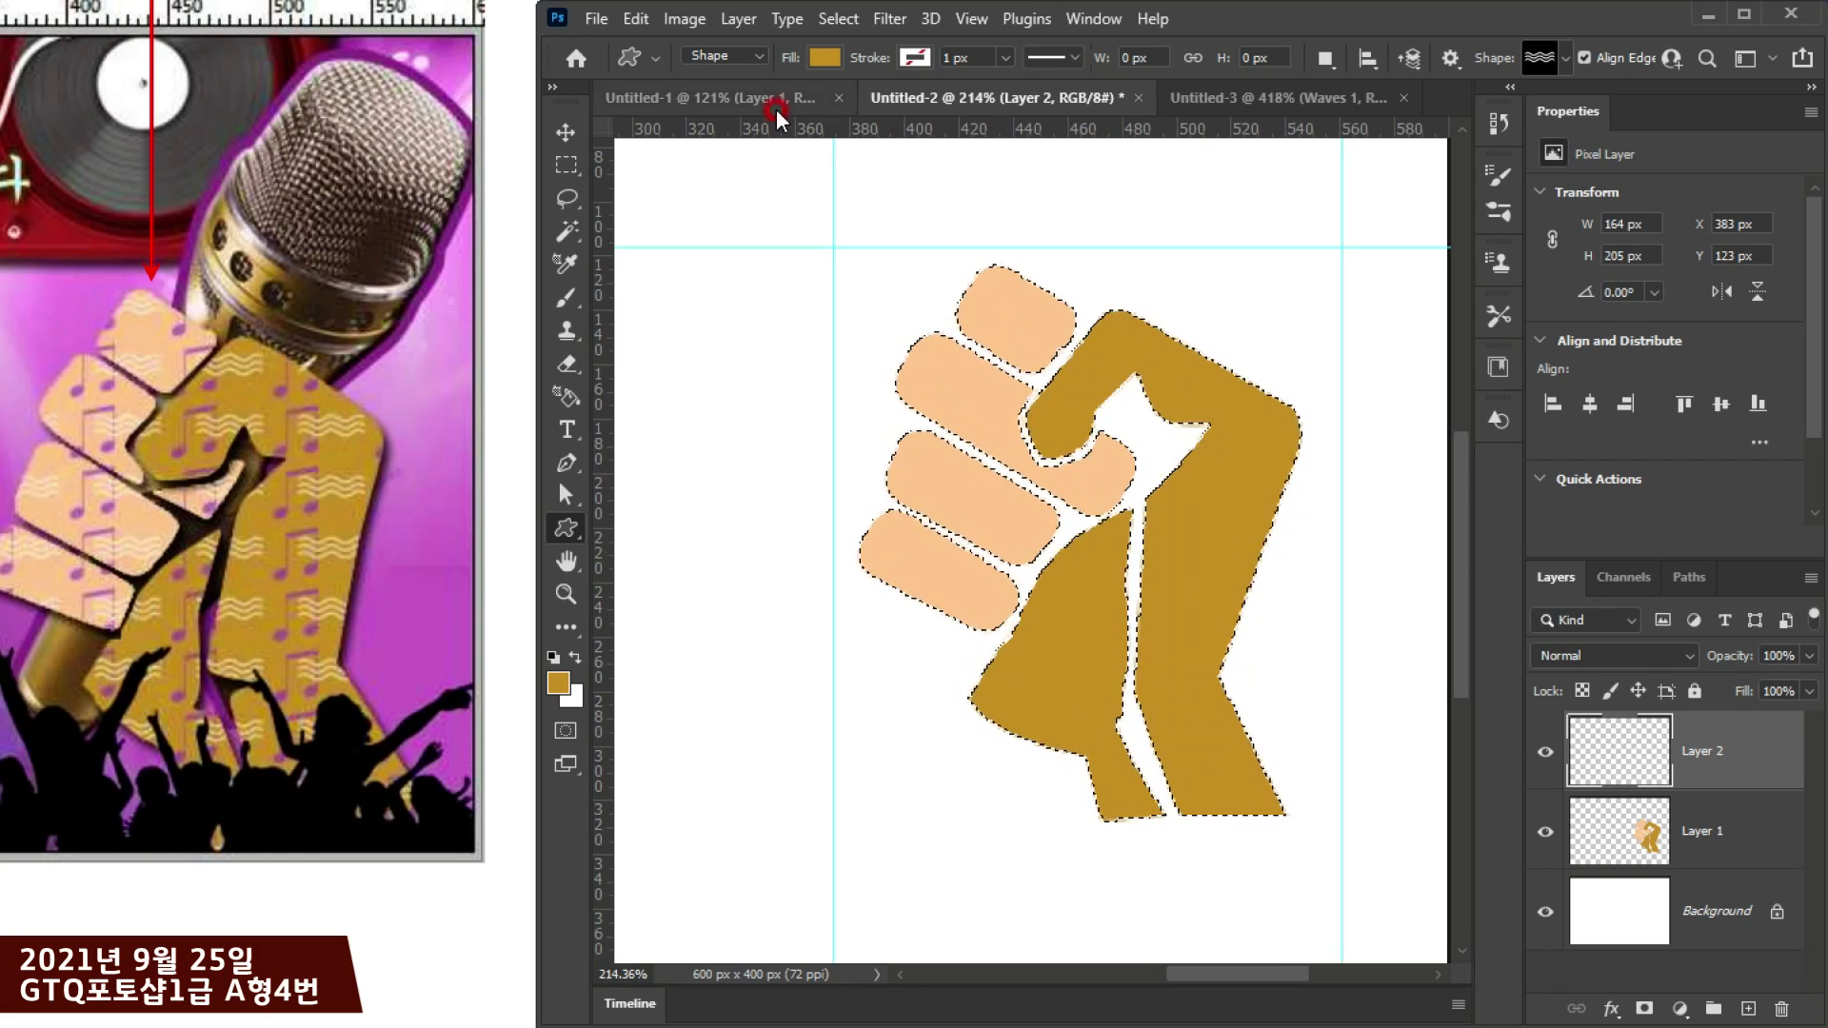
Step: Fill the fist selection on Layer 2 with the custom notes-and-waves pattern at 100% opacity in Normal mode
click(637, 19)
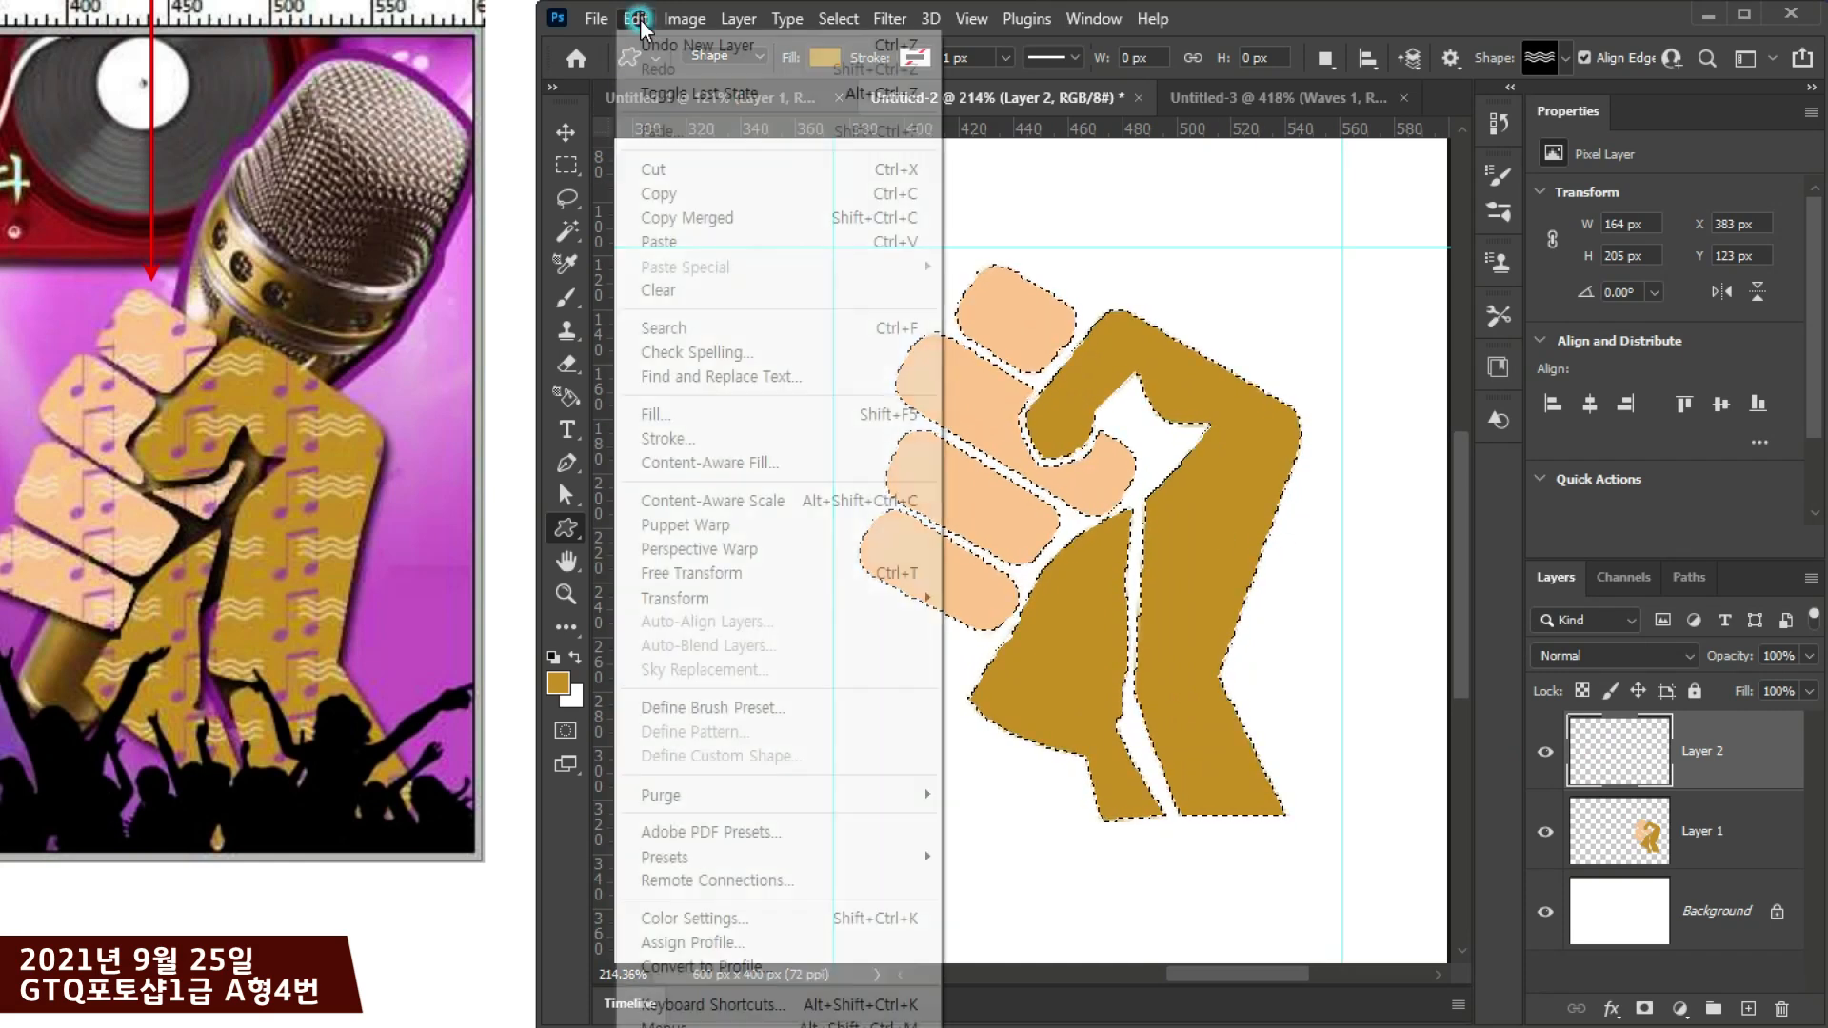
click(674, 417)
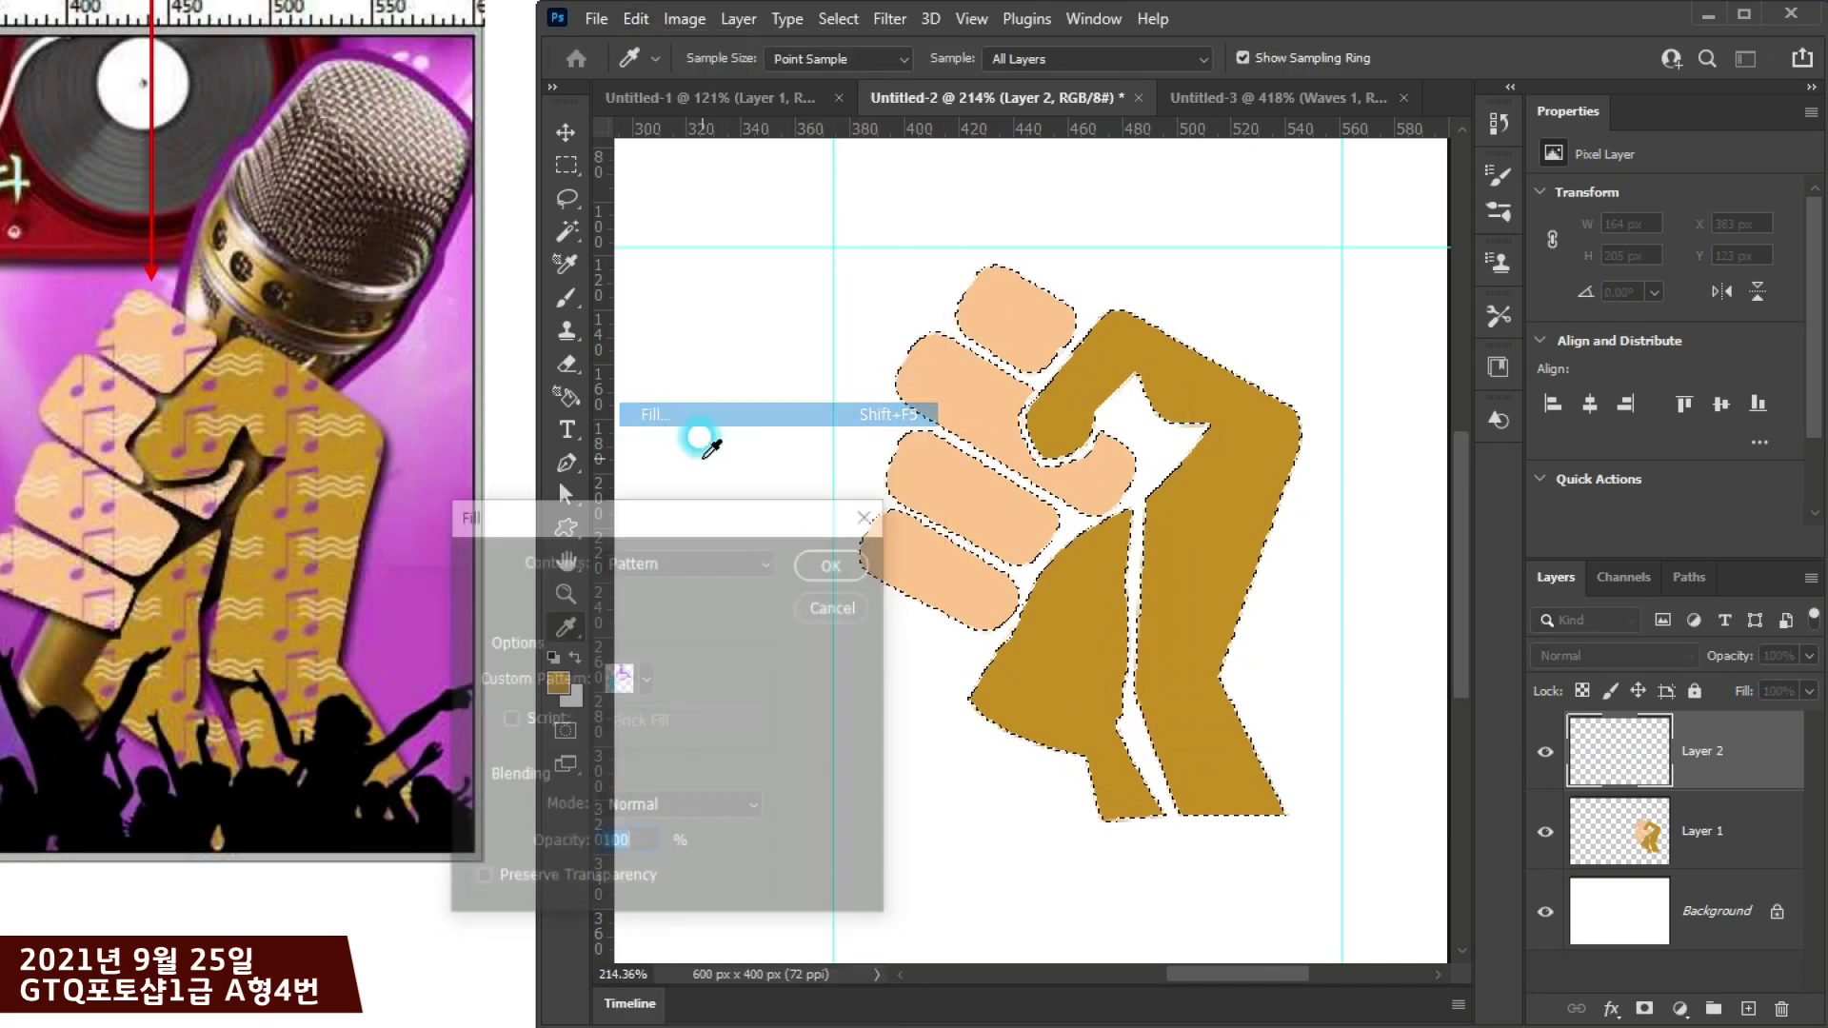
drag(684, 514, 834, 516)
click(762, 547)
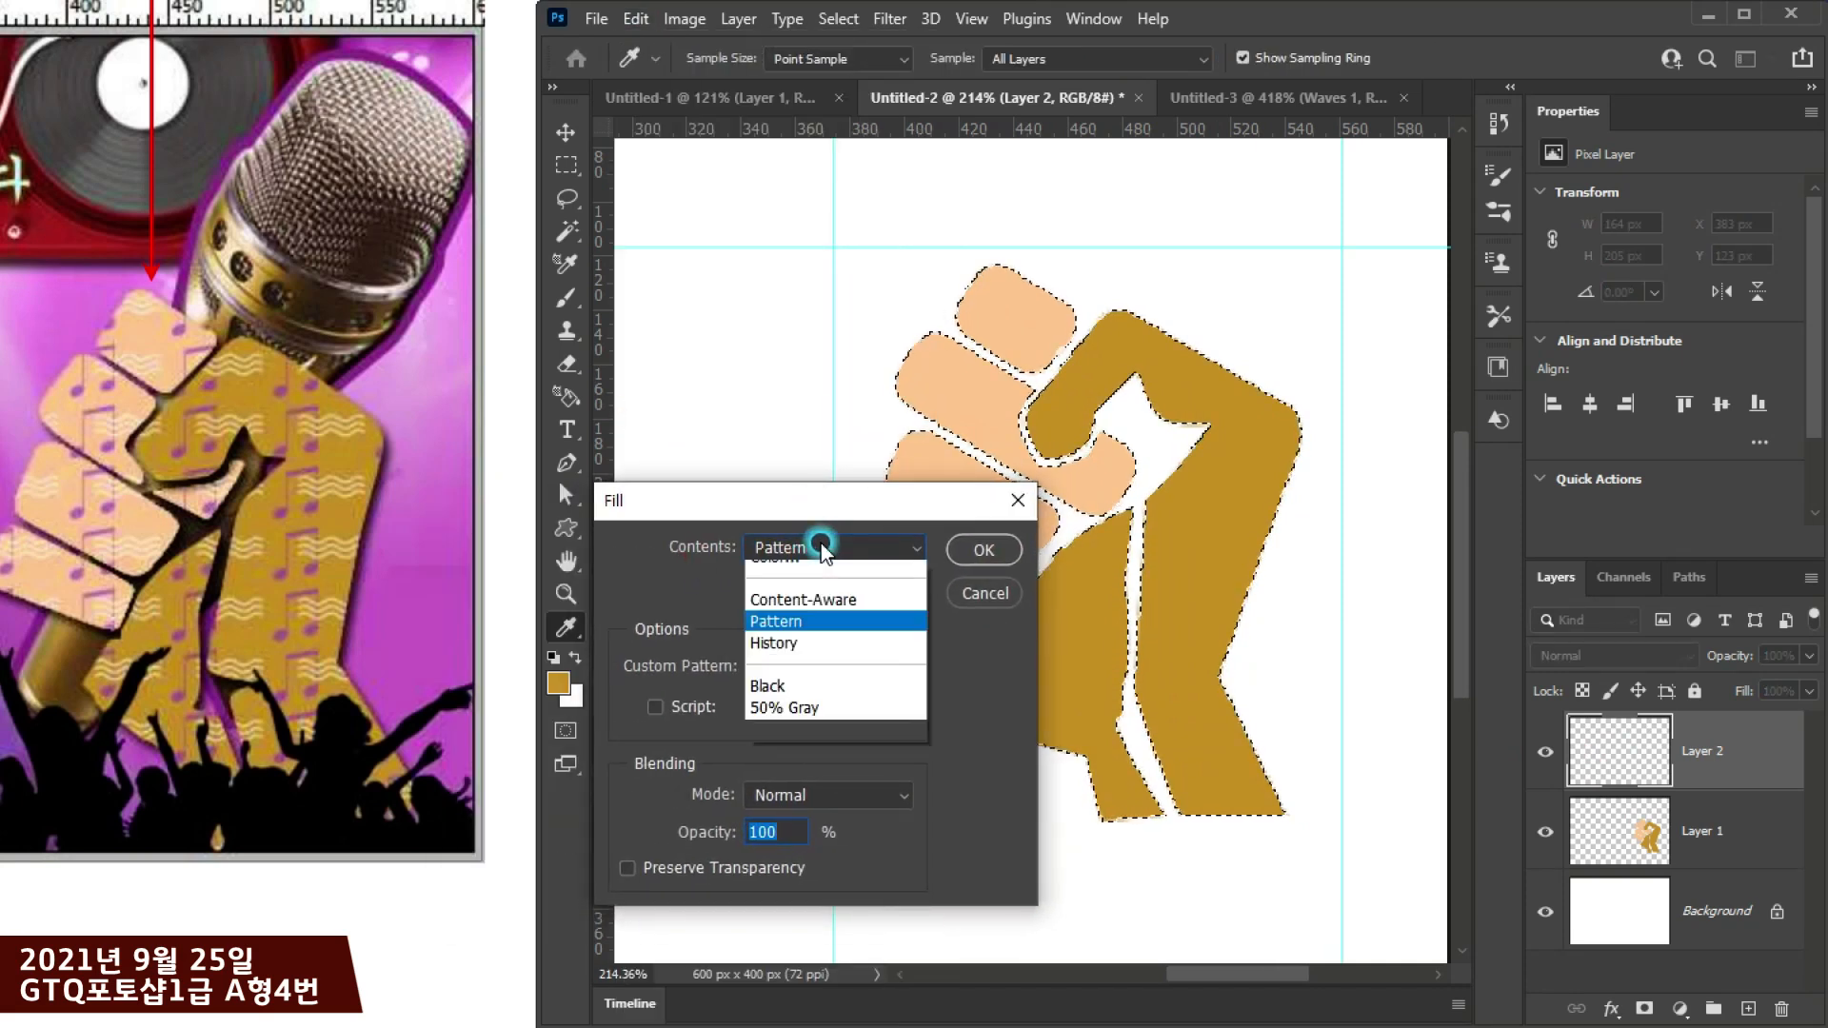
click(804, 685)
click(791, 666)
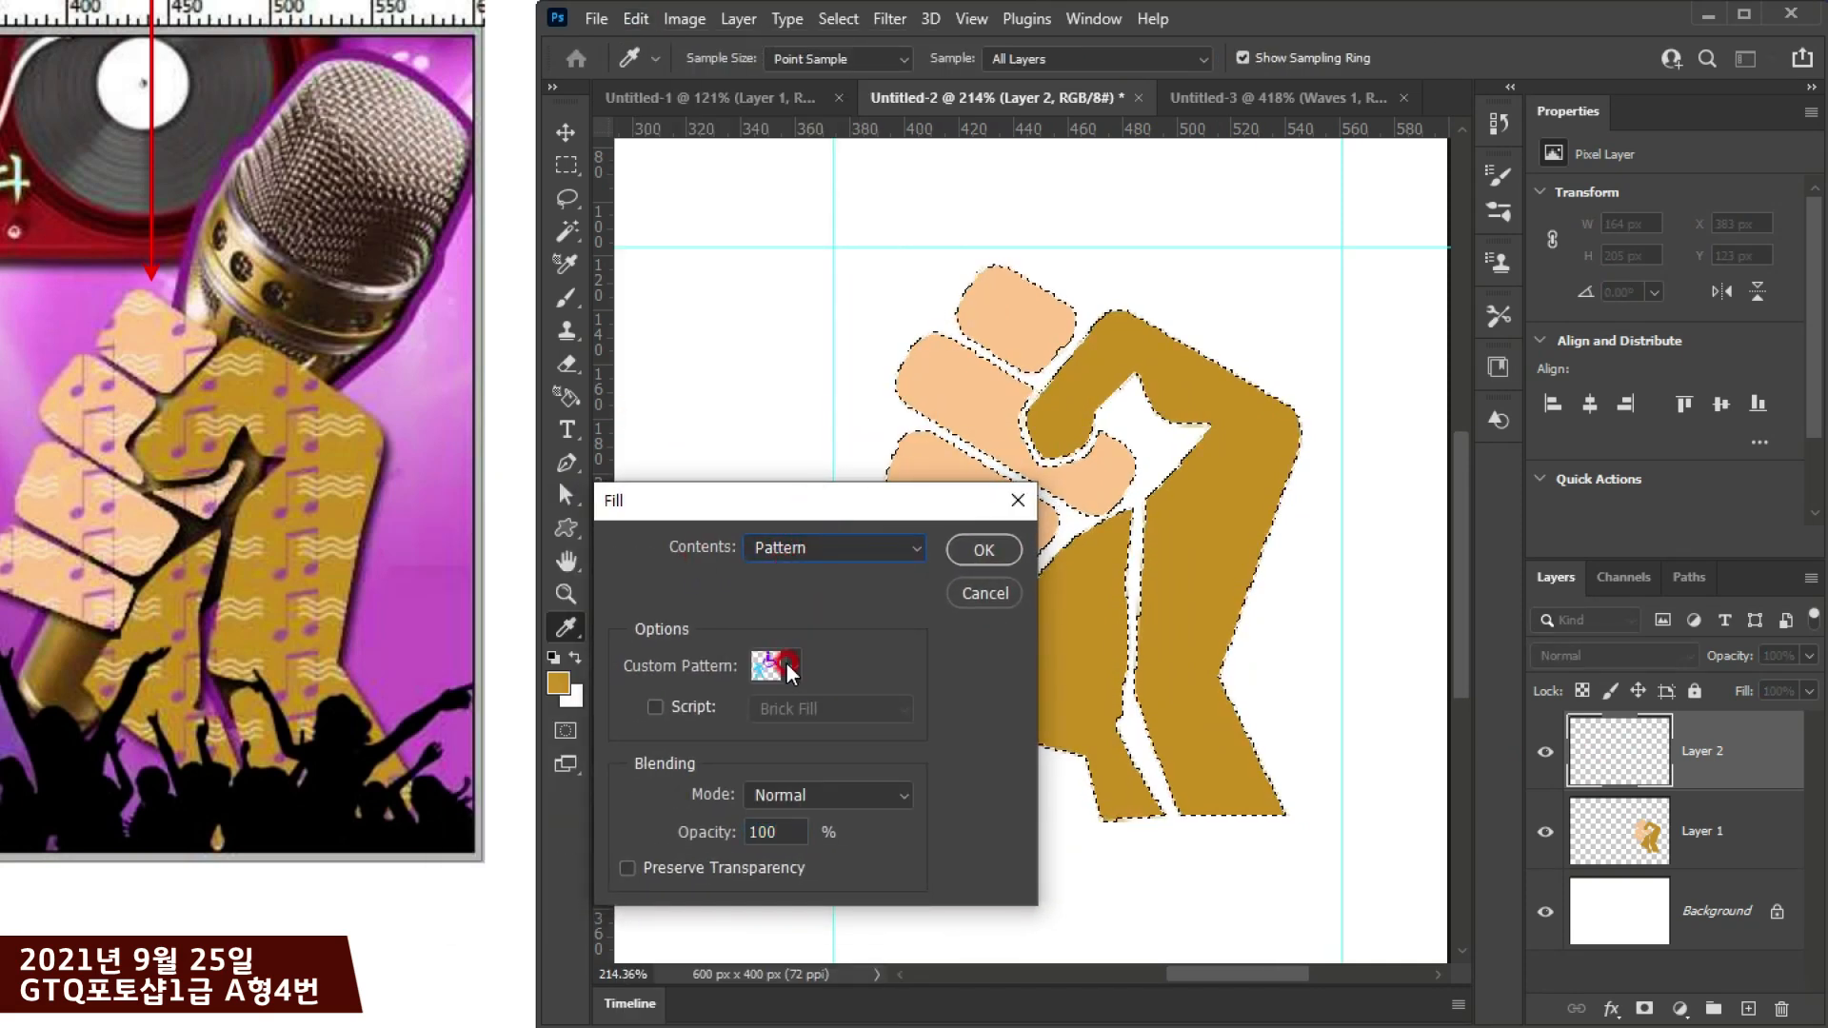
scroll(797, 825, down, 1)
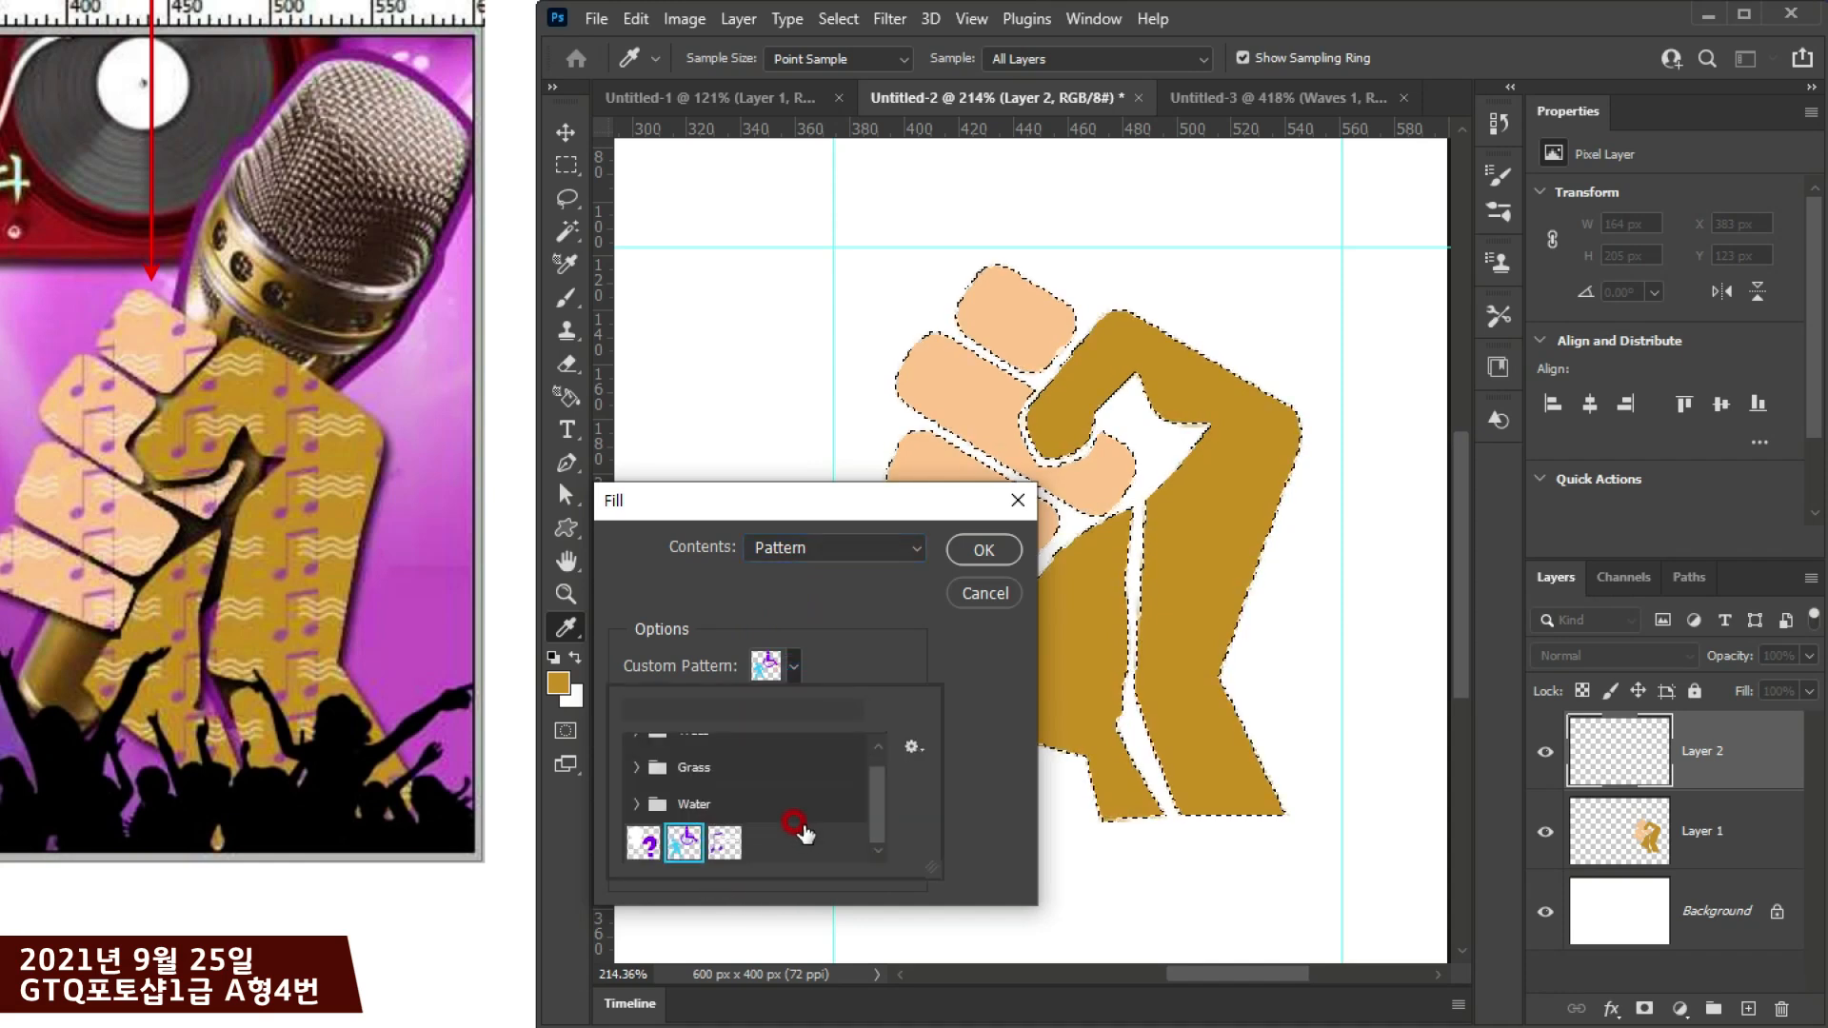
click(721, 853)
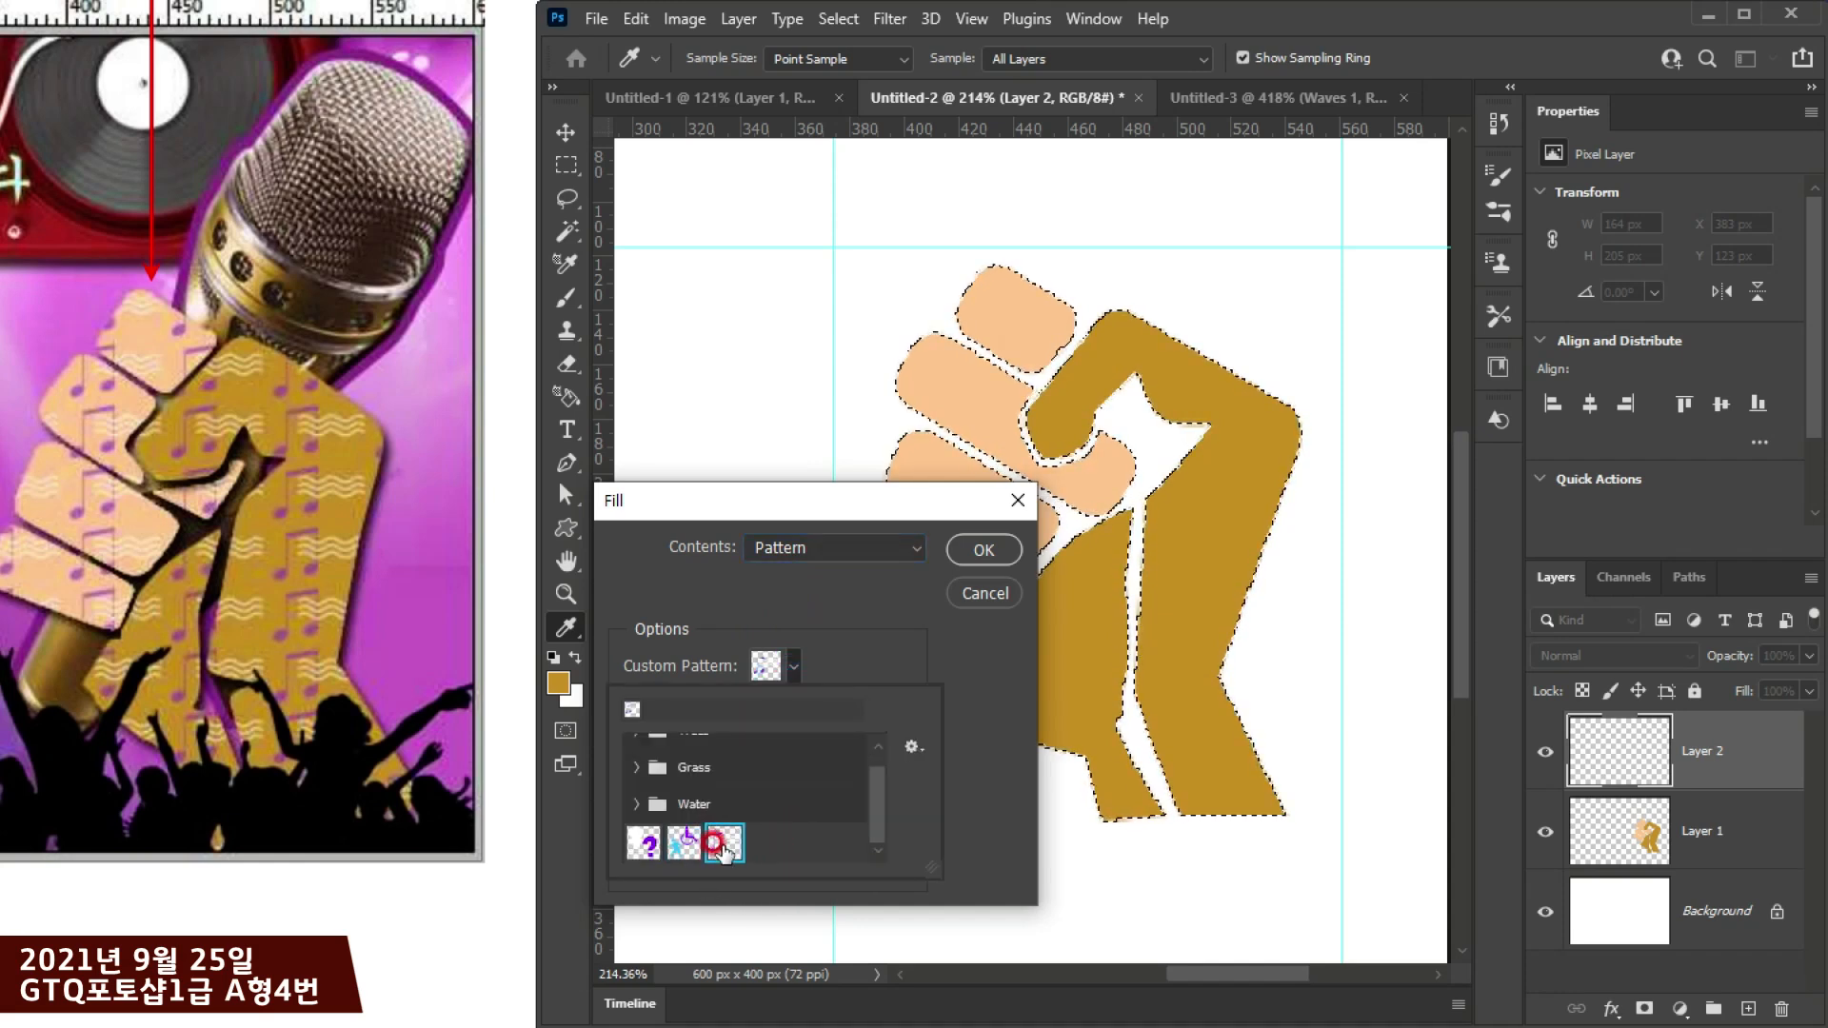
click(861, 666)
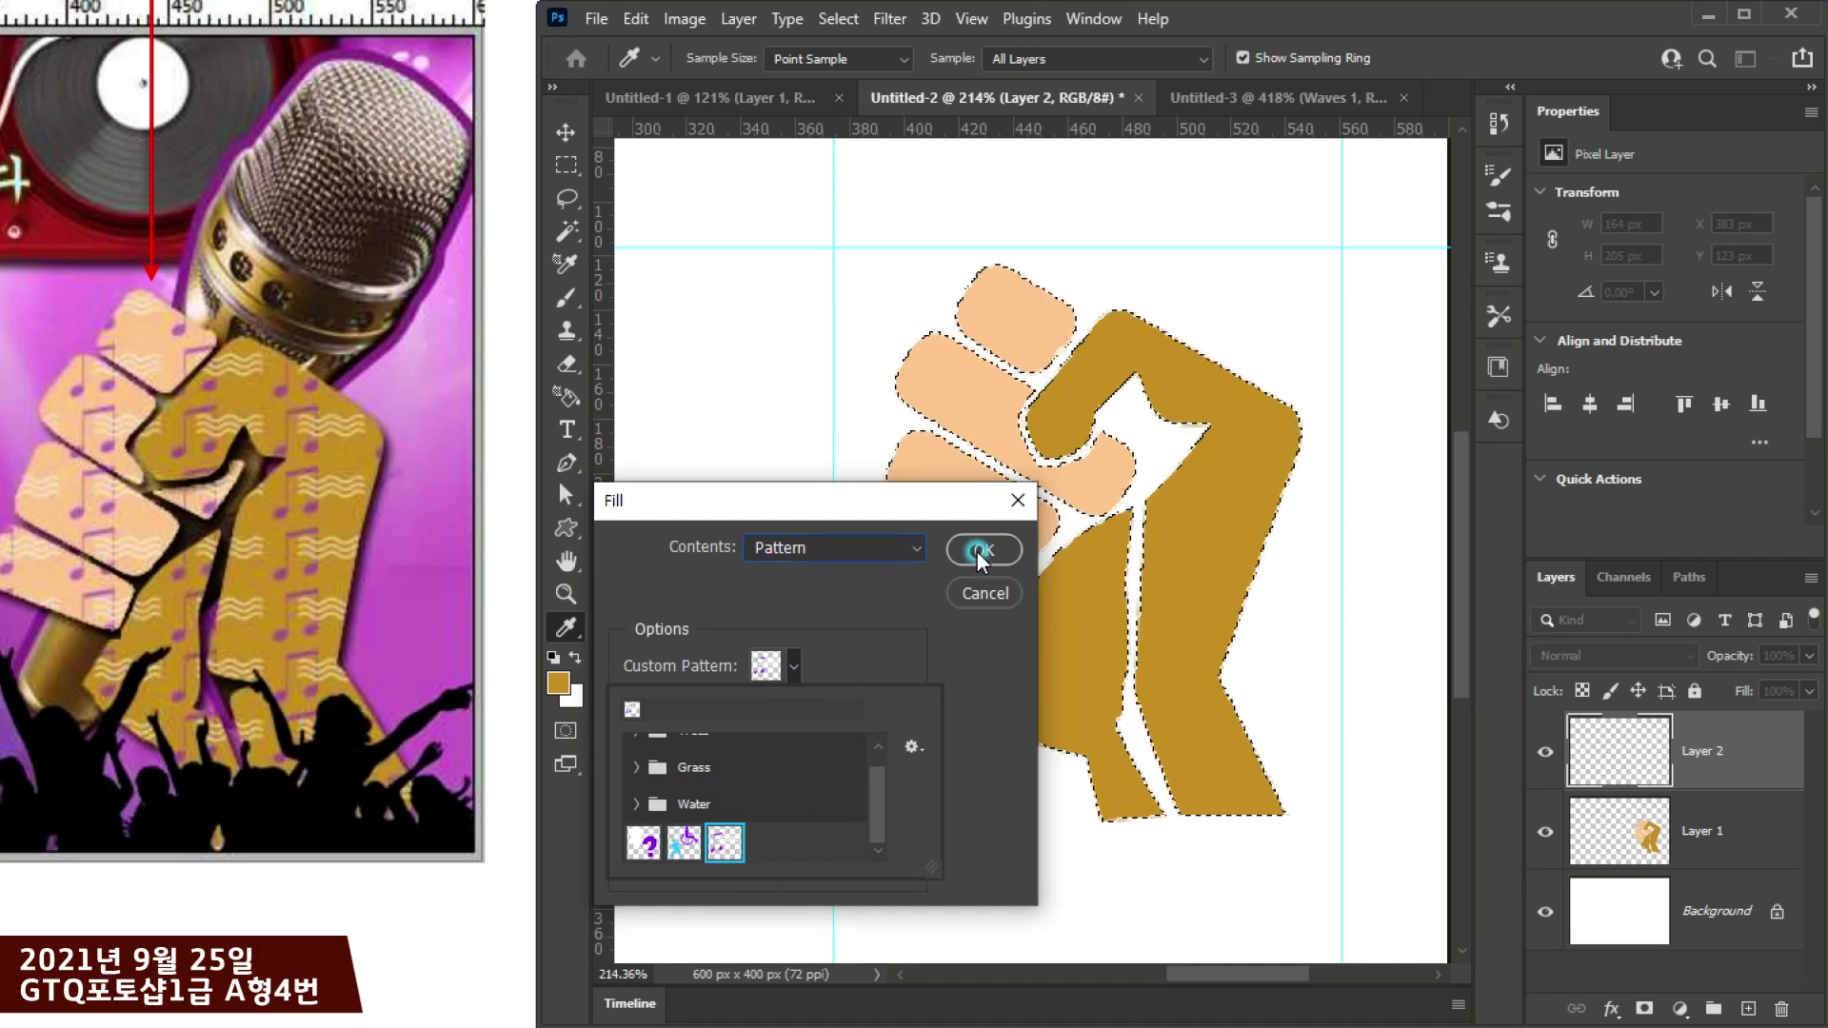
click(981, 553)
key(u)
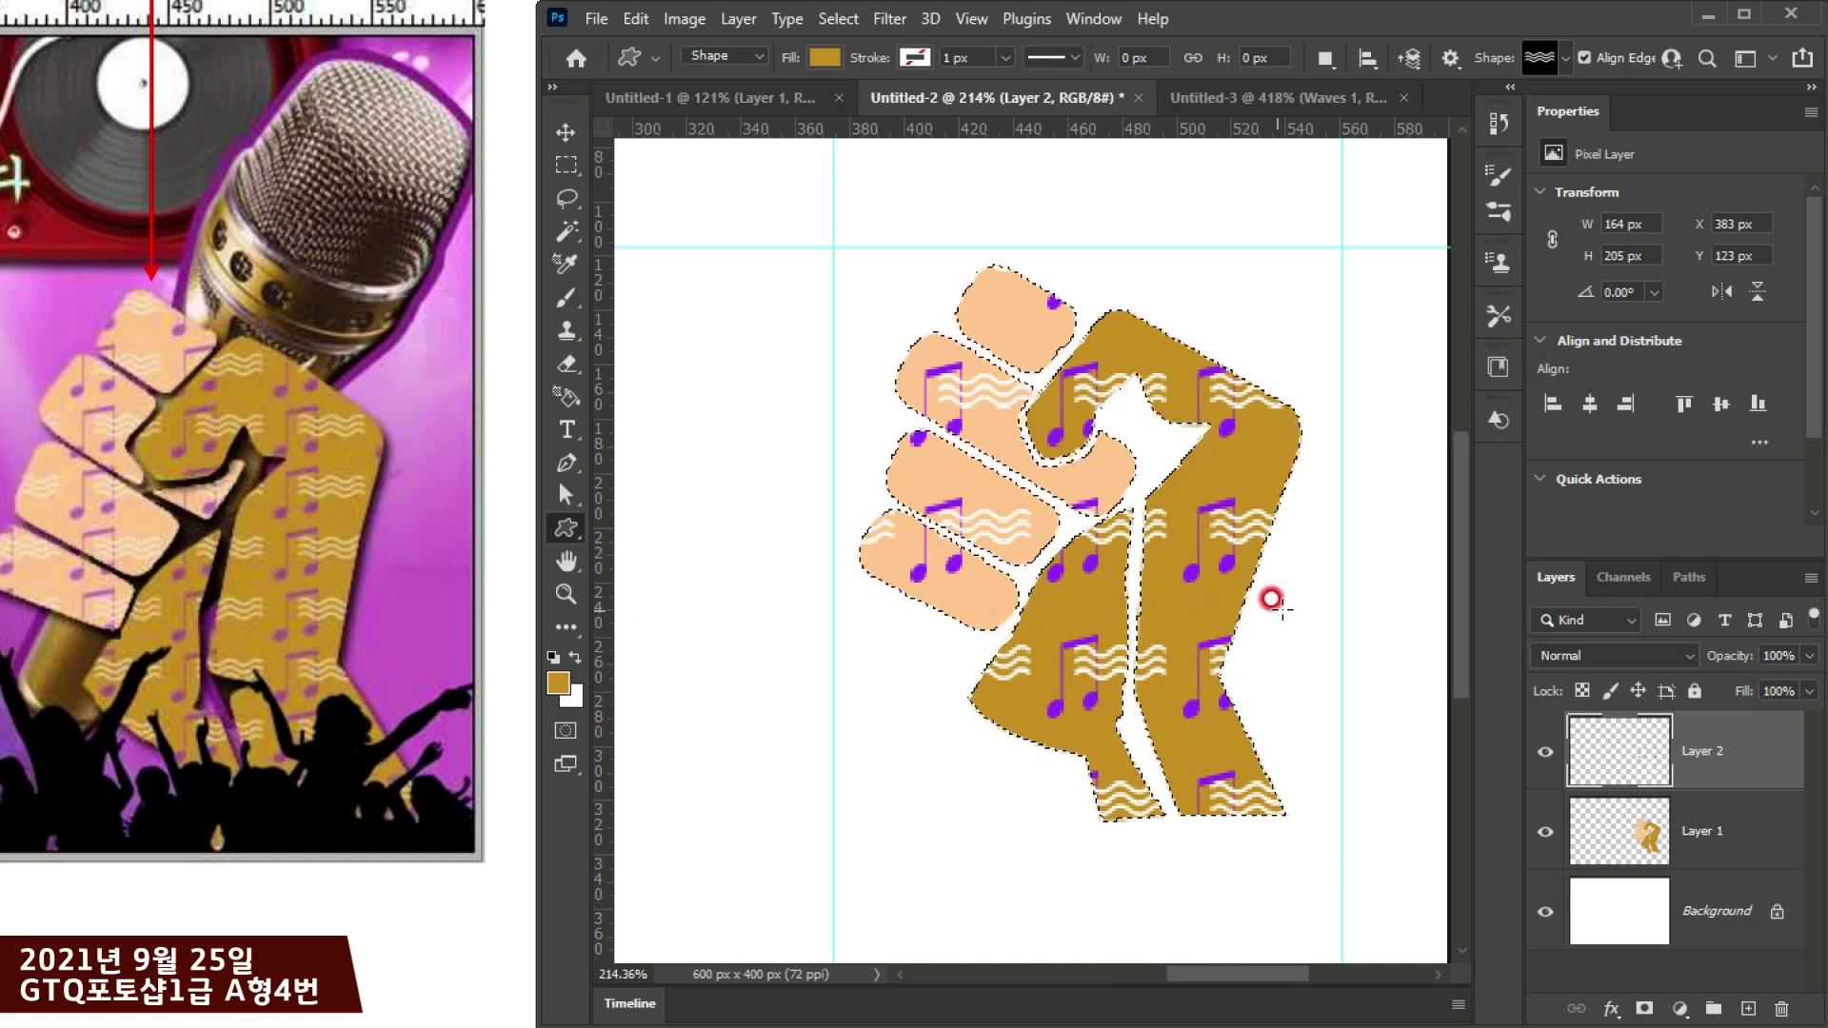
Step: Deselect the fist, and undo both the deselection and the pattern fill
key(ctrl+d)
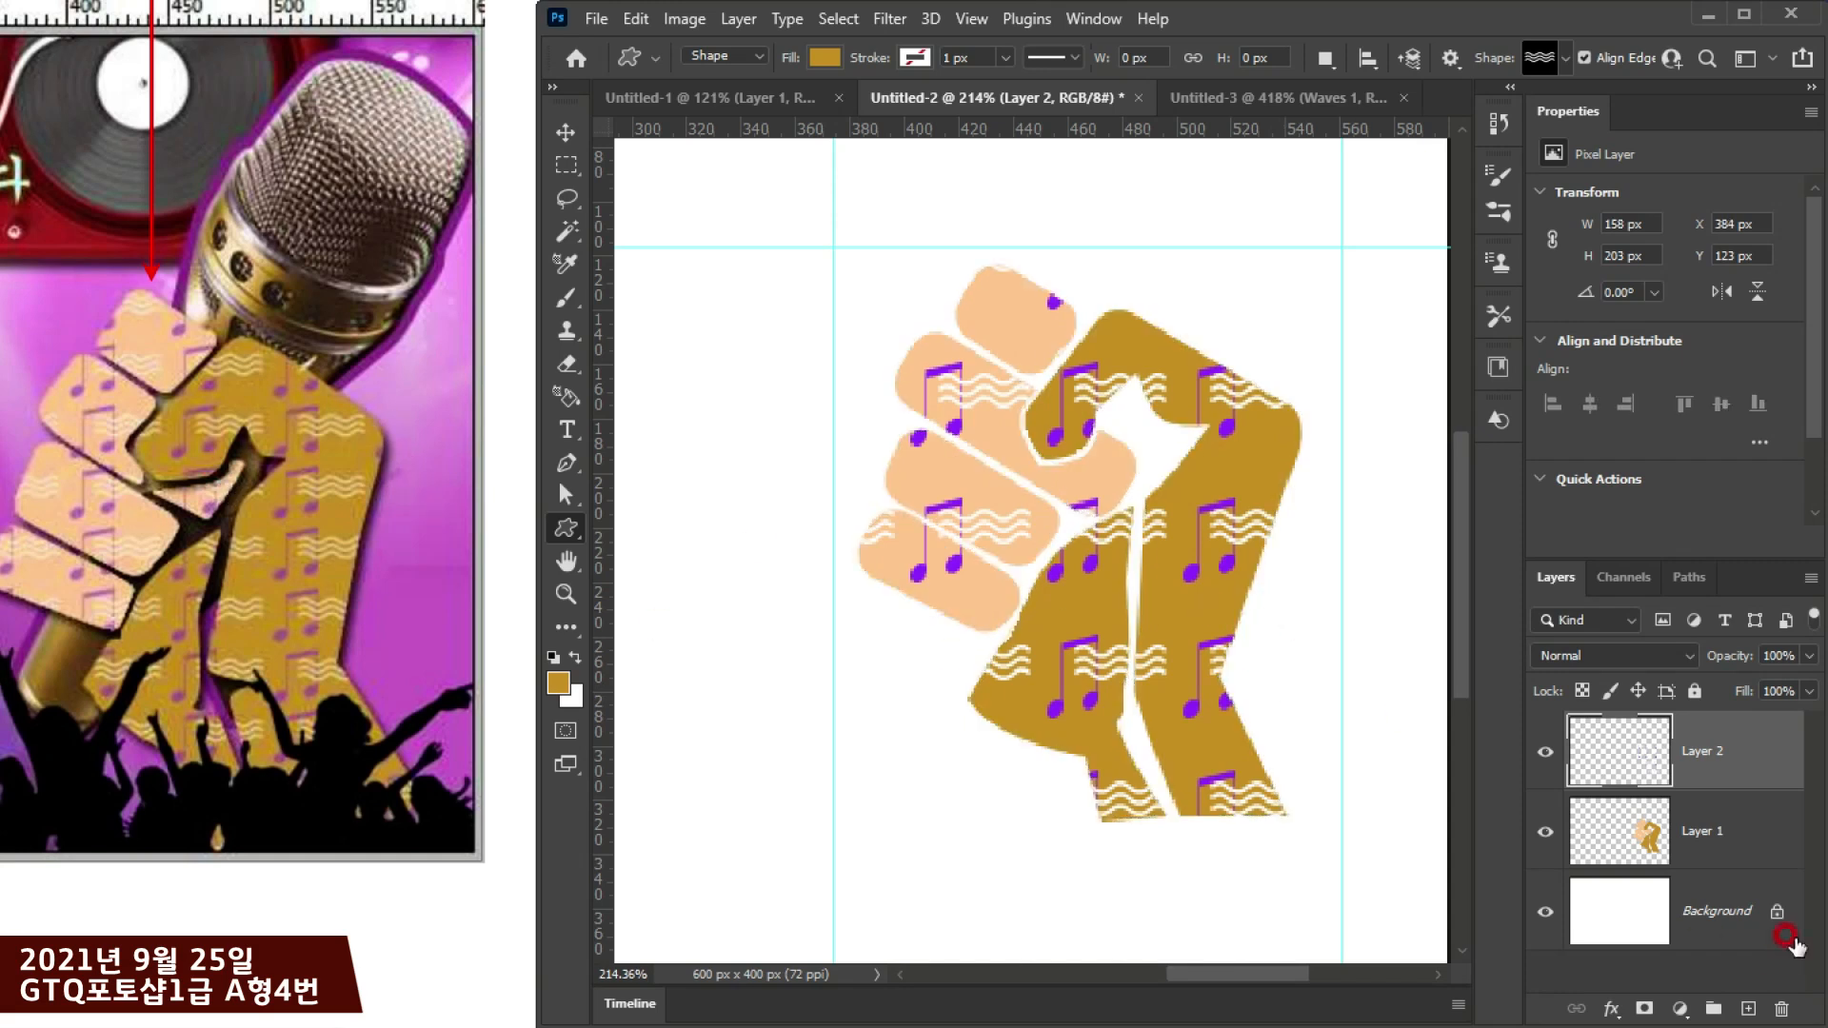
key(ctrl+z)
key(ctrl+z)
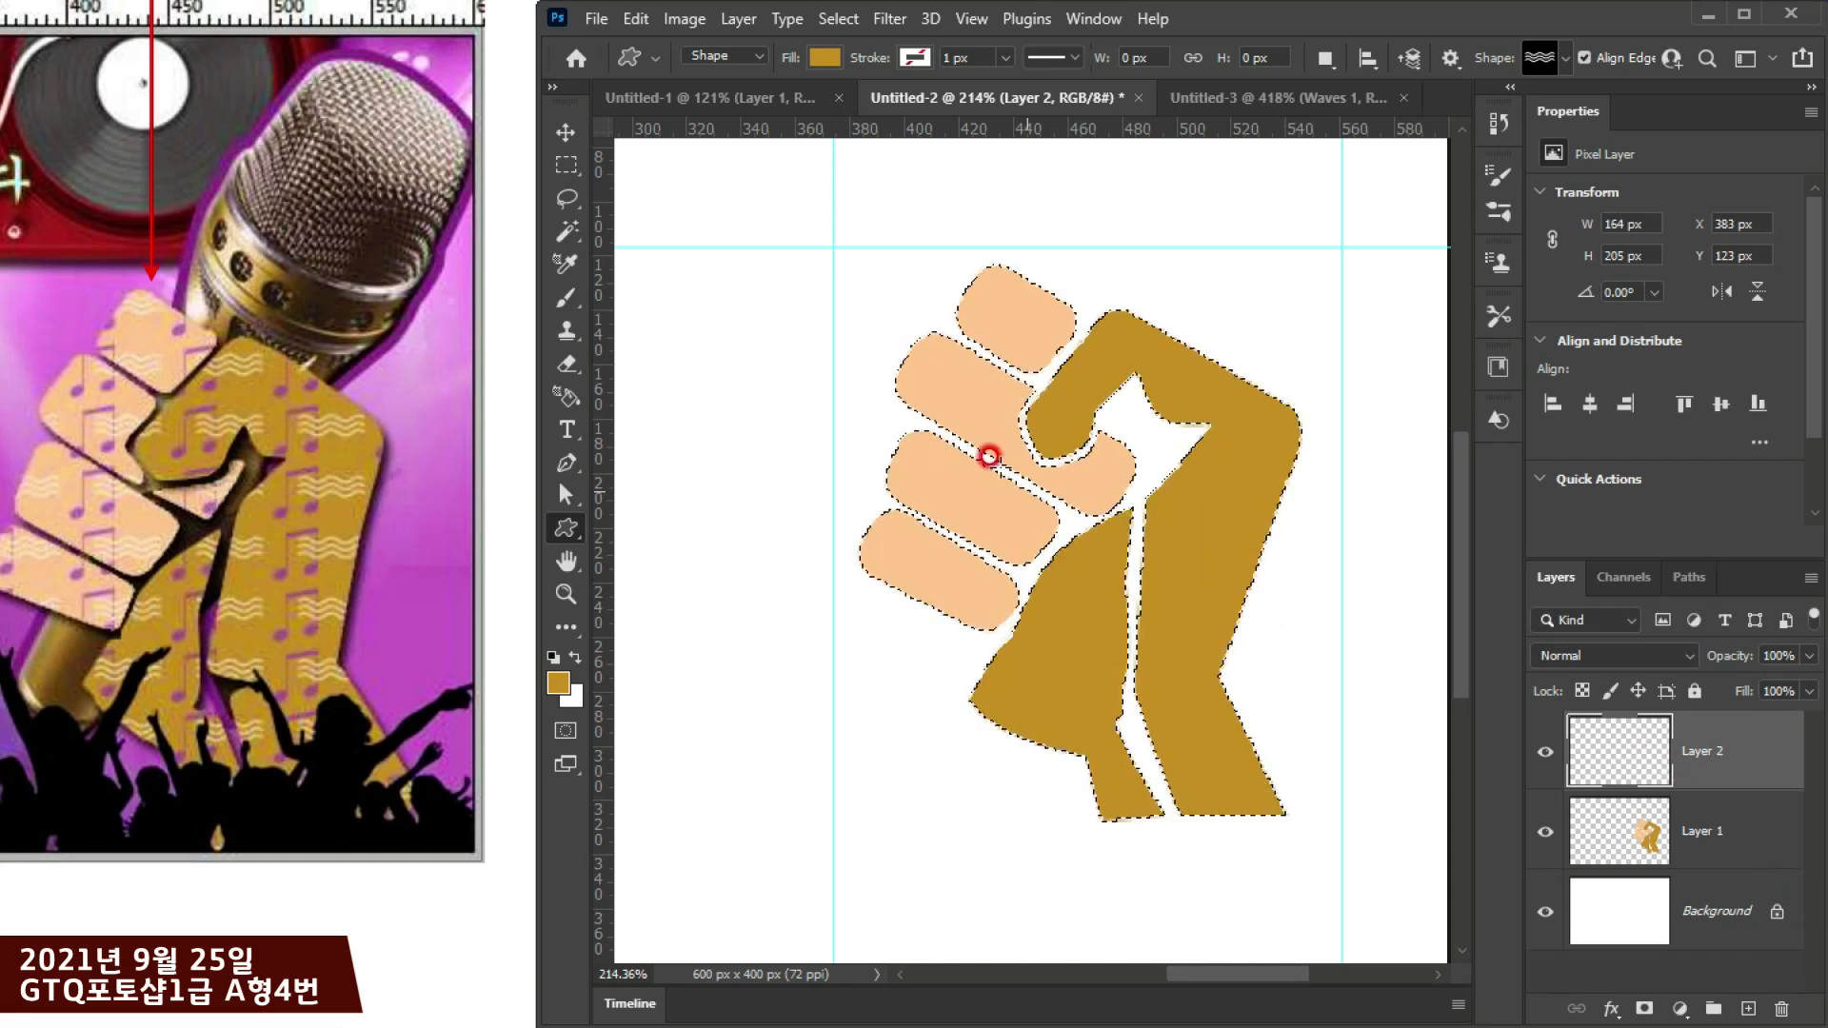
Step: Switch to the notes-and-waves tile document and crop its empty top and bottom edges to a 50 x 40 px canvas
click(1213, 95)
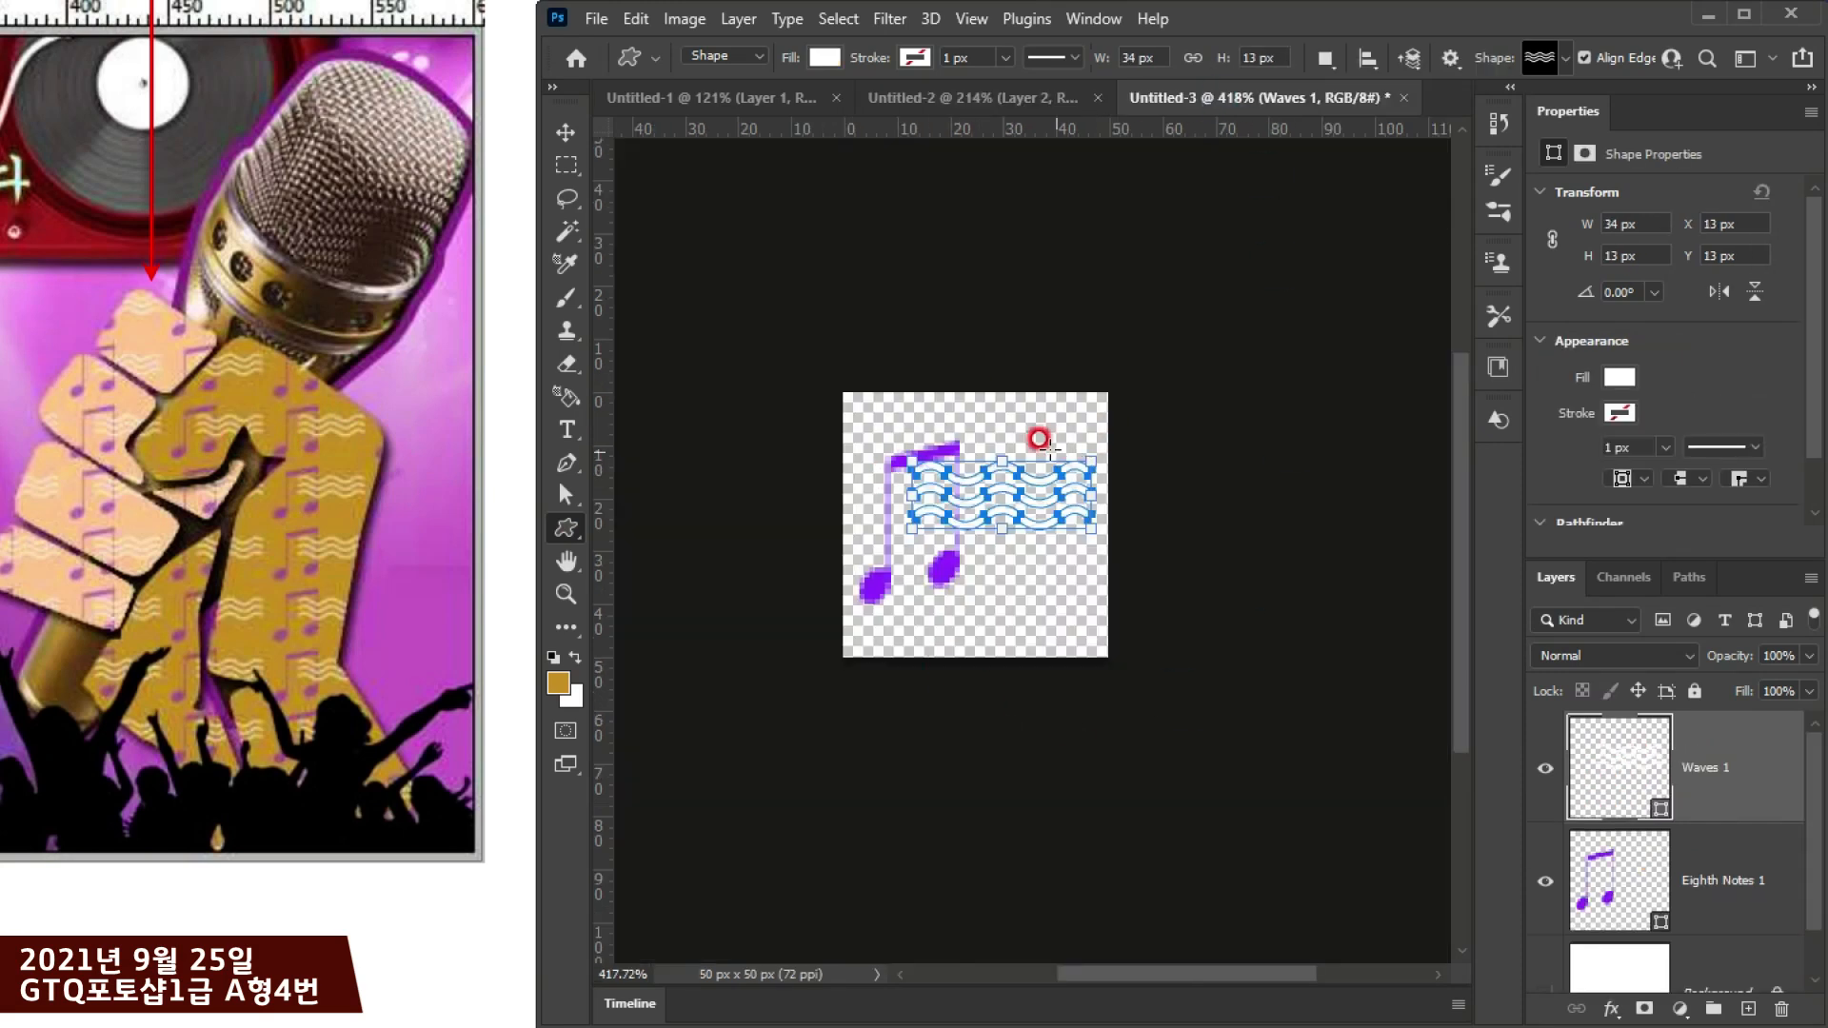
key(m)
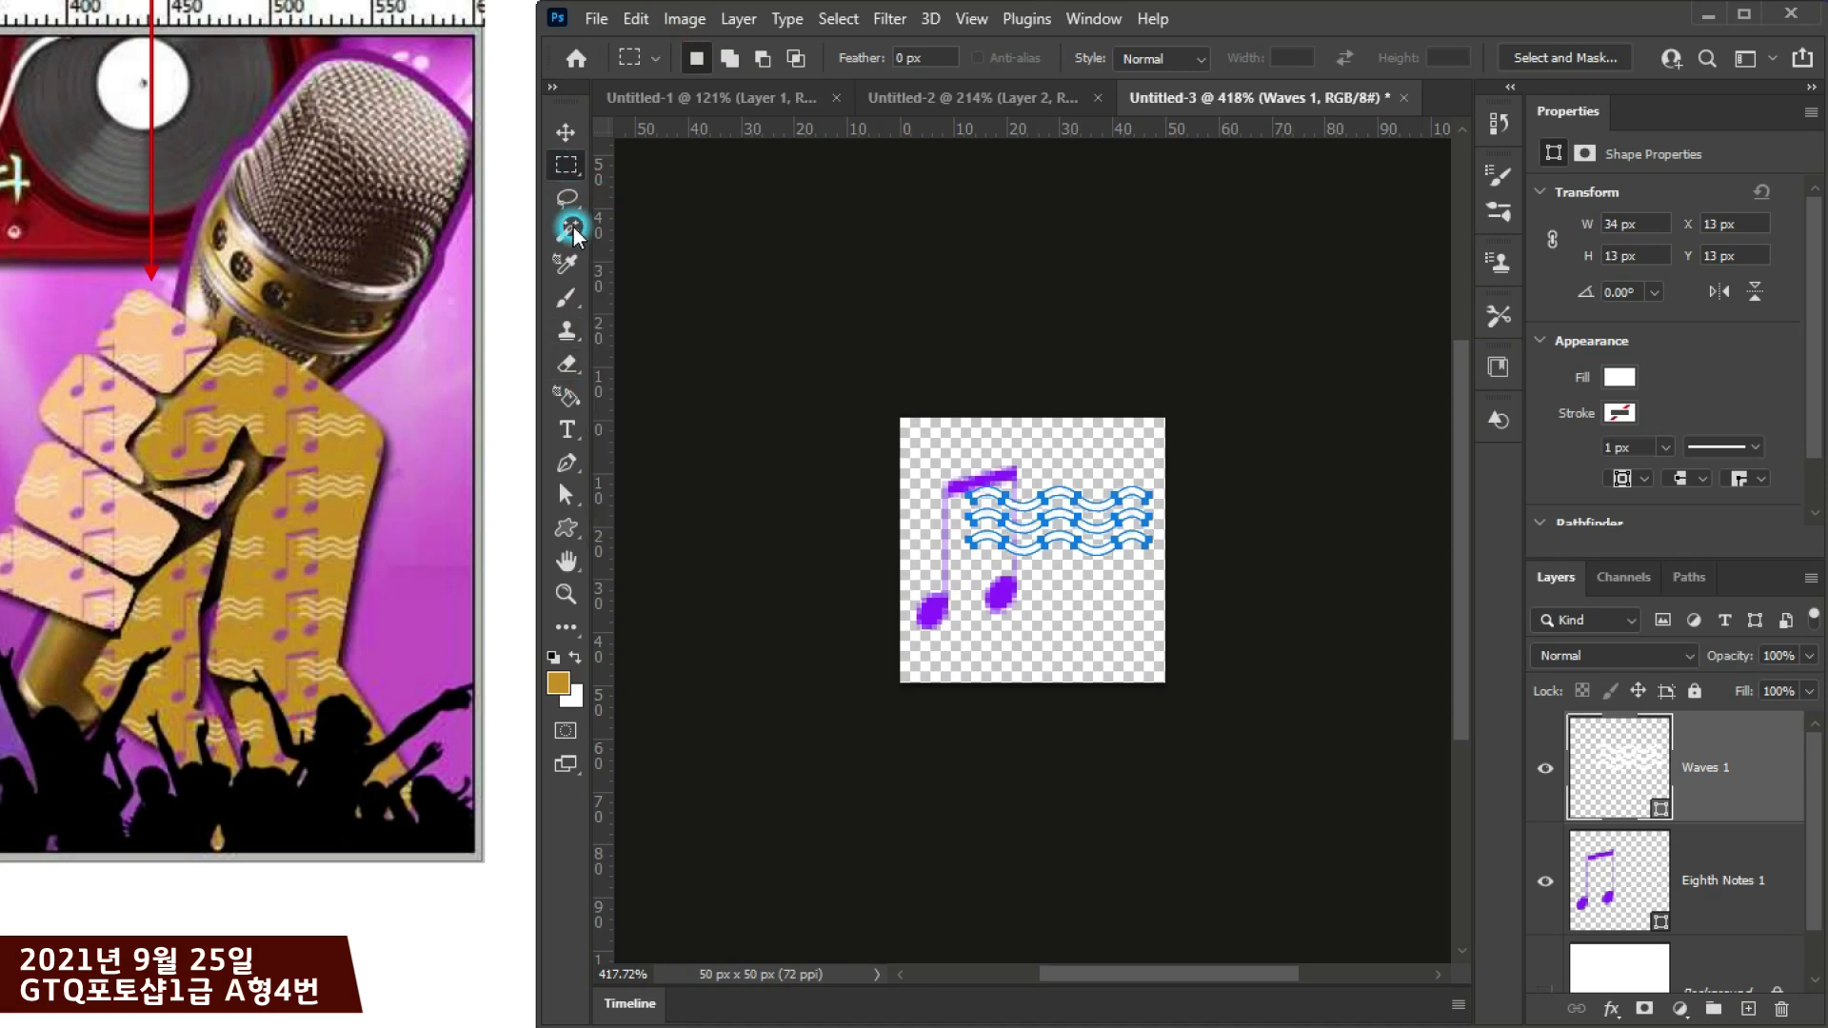
key(i)
click(580, 641)
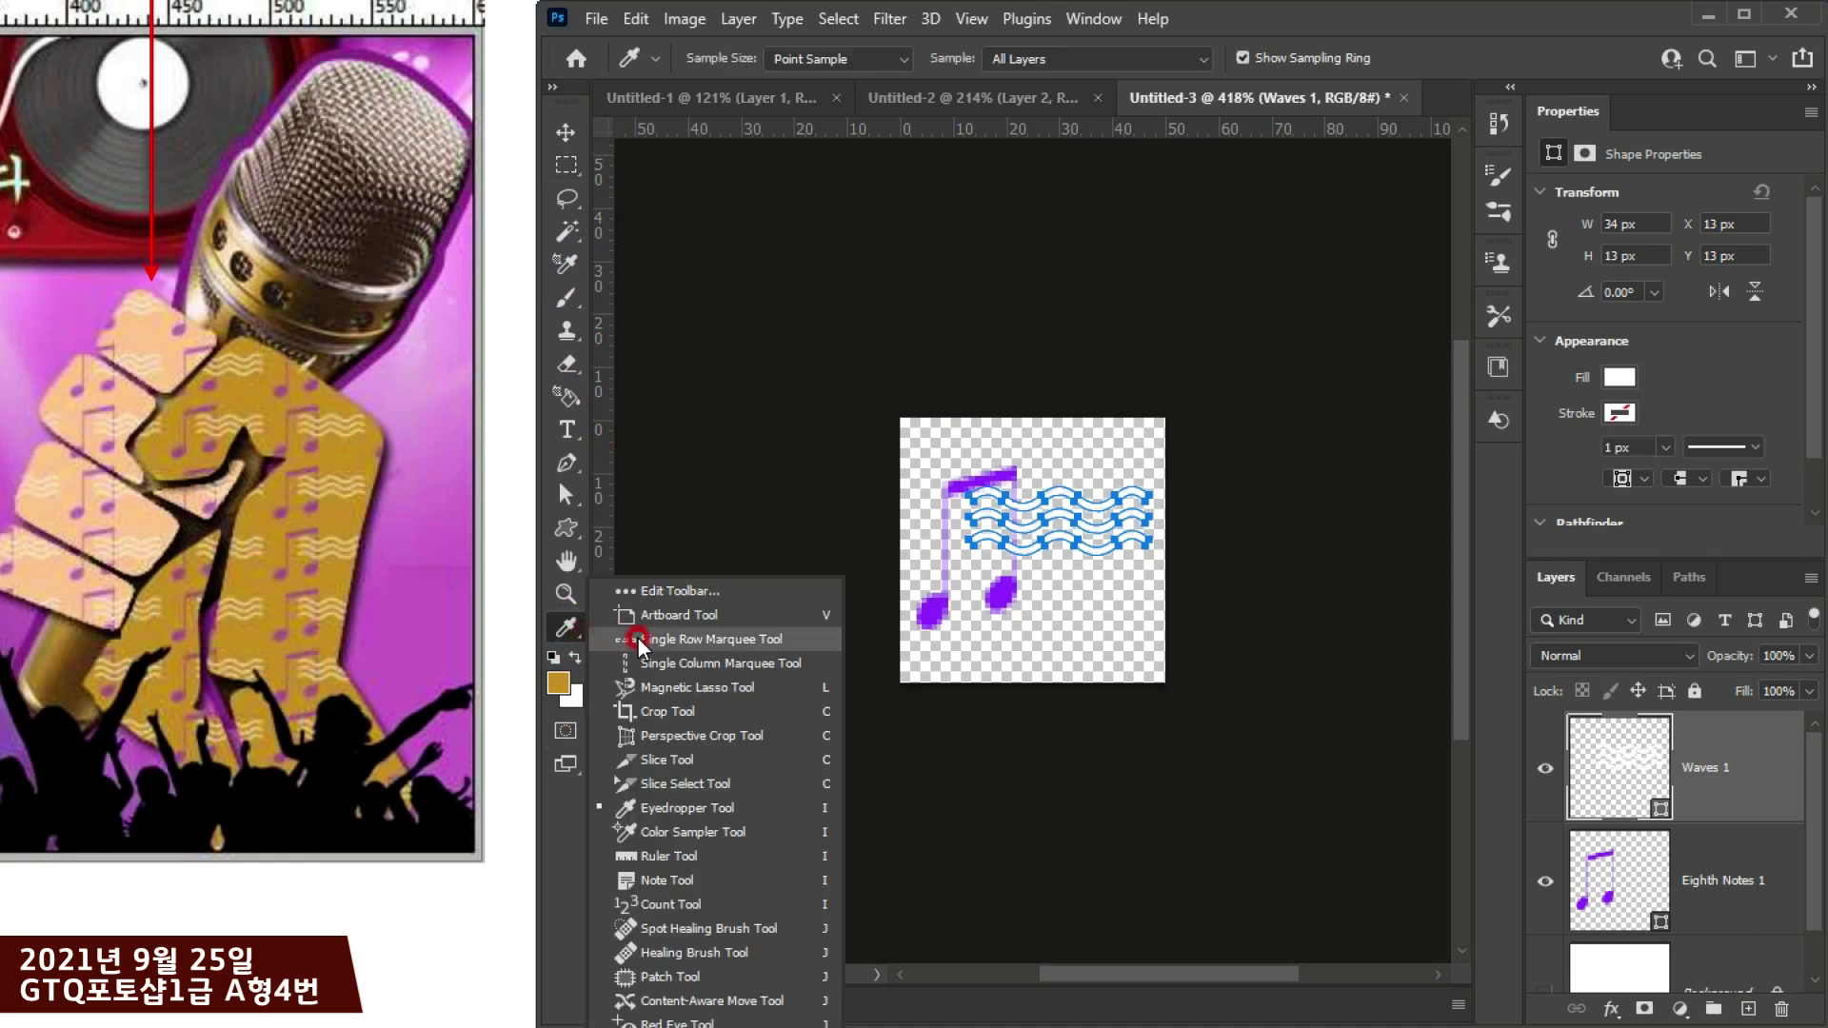
click(673, 714)
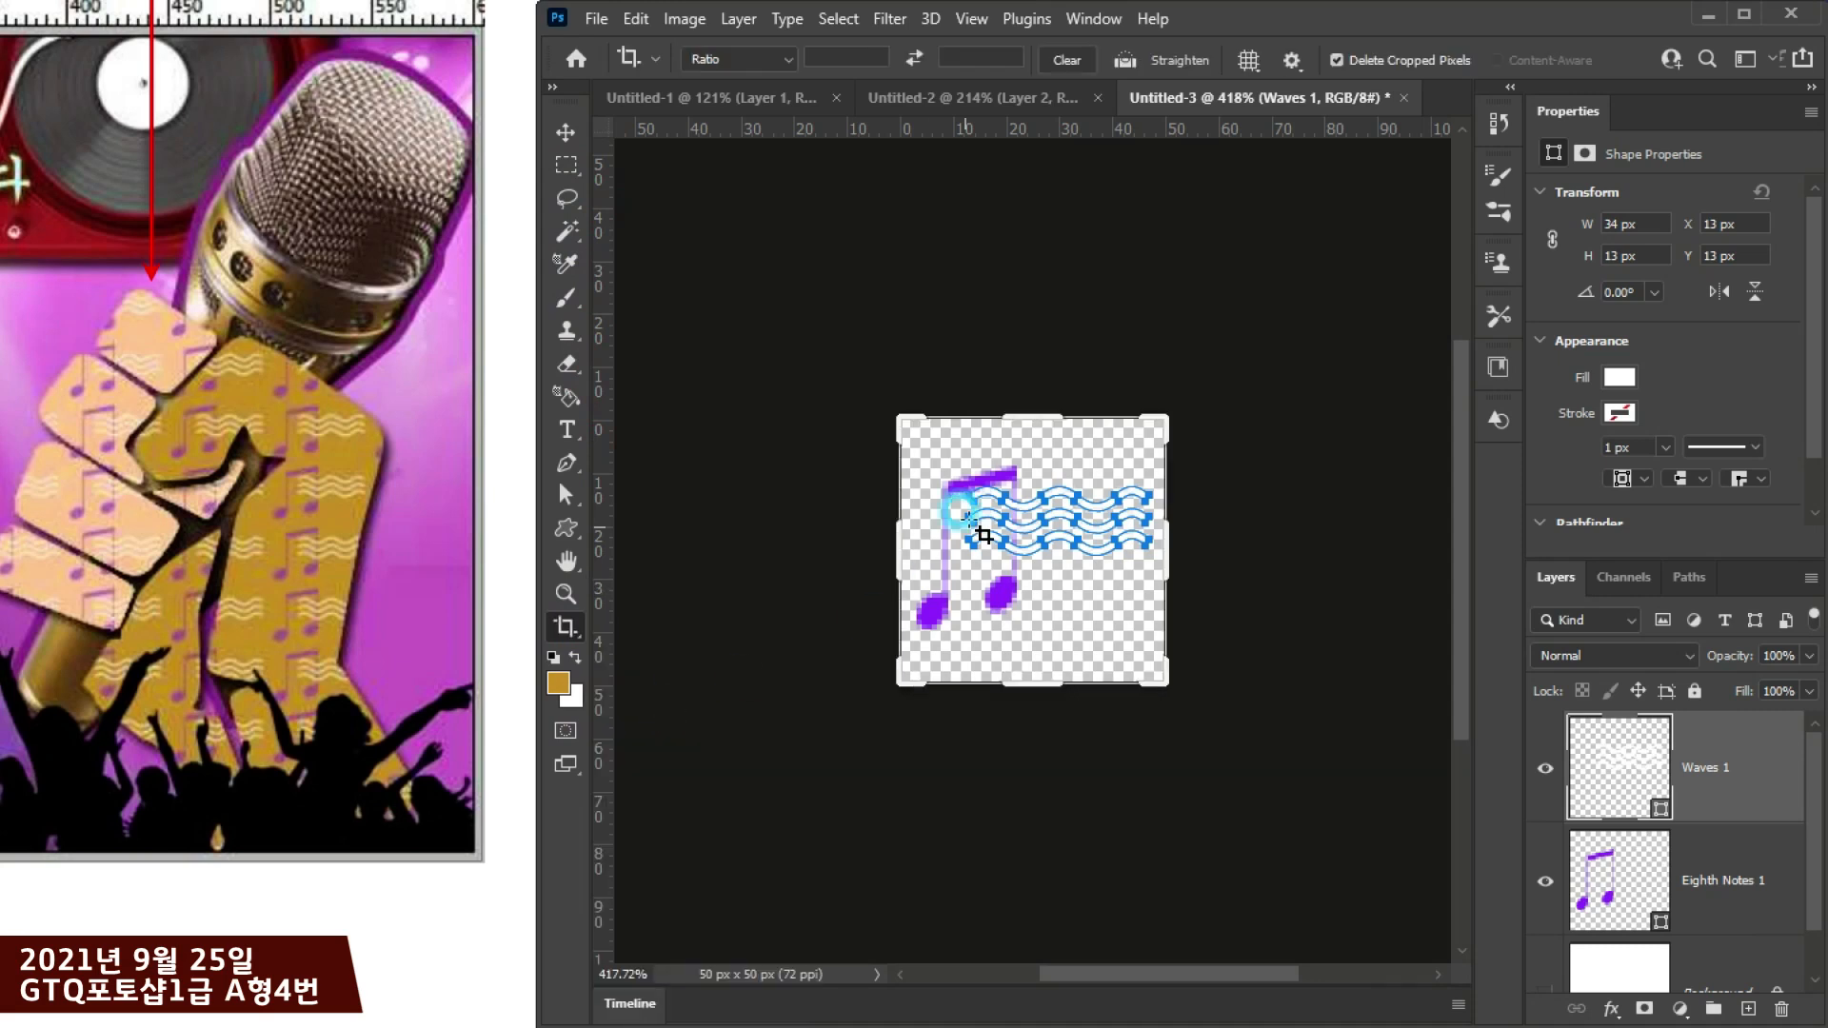
drag(1024, 409, 1024, 432)
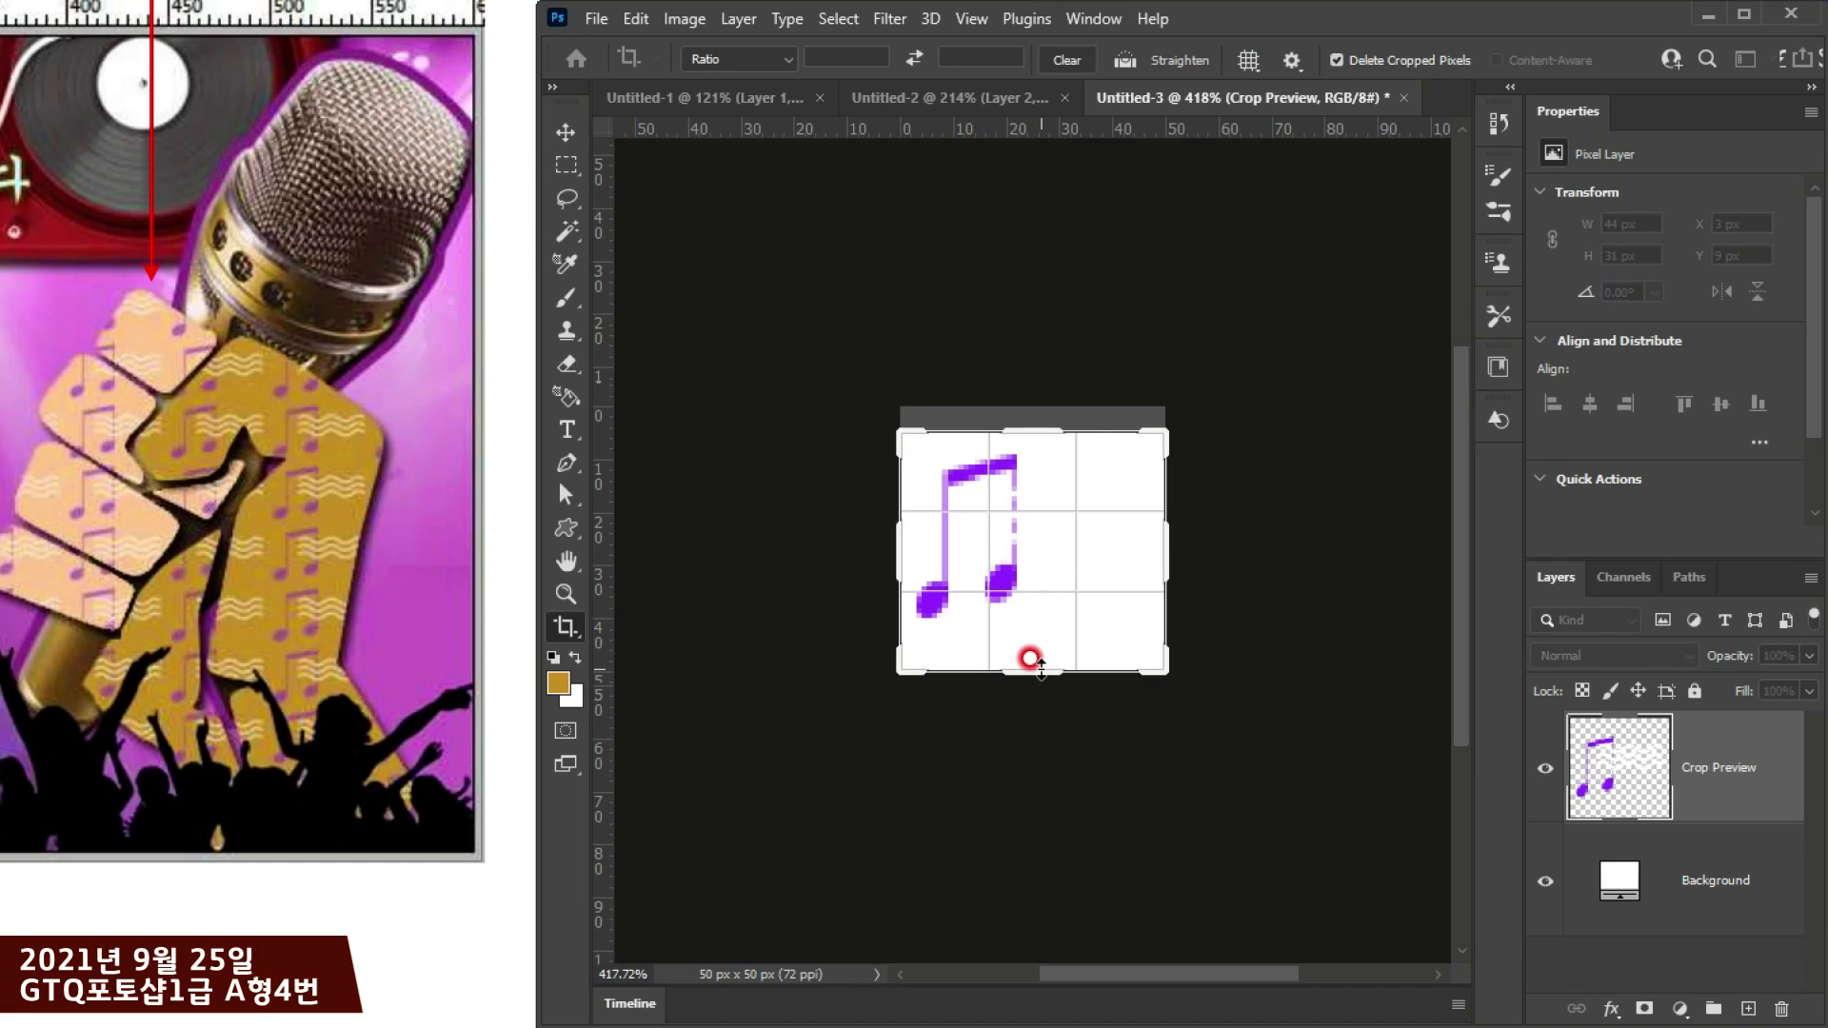
drag(1030, 658, 1041, 655)
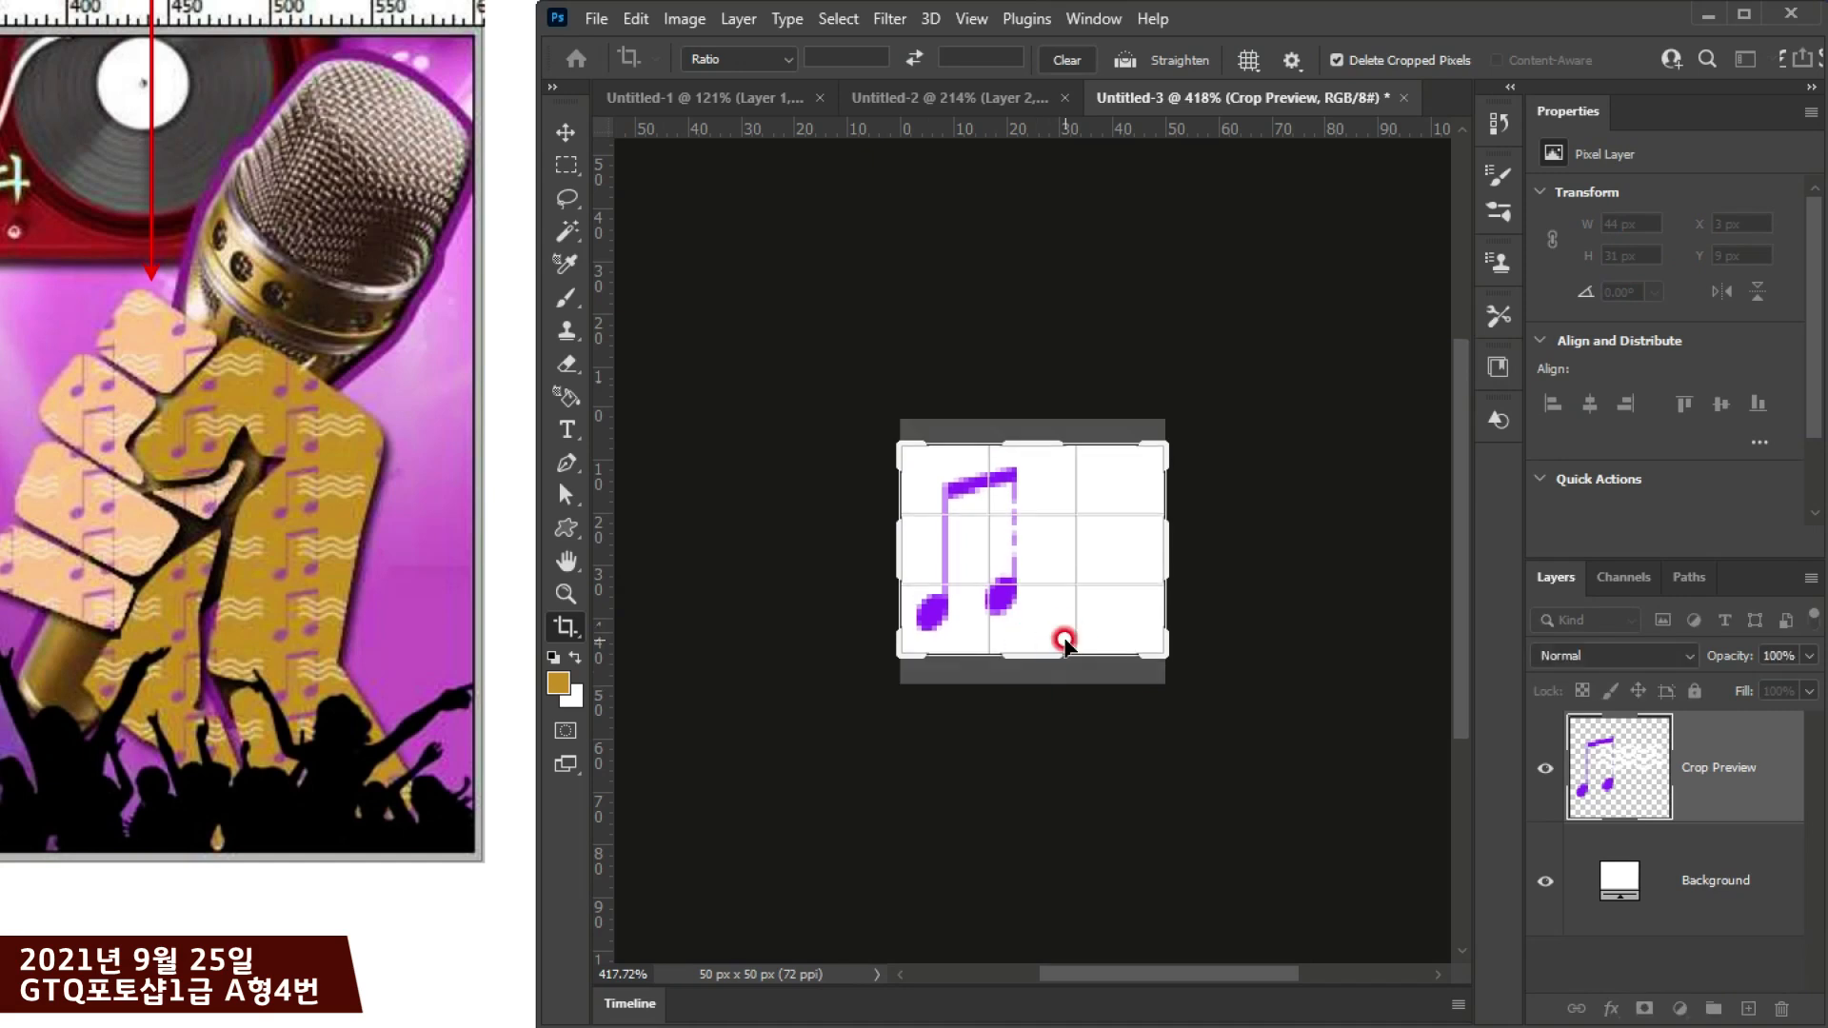
key(Return)
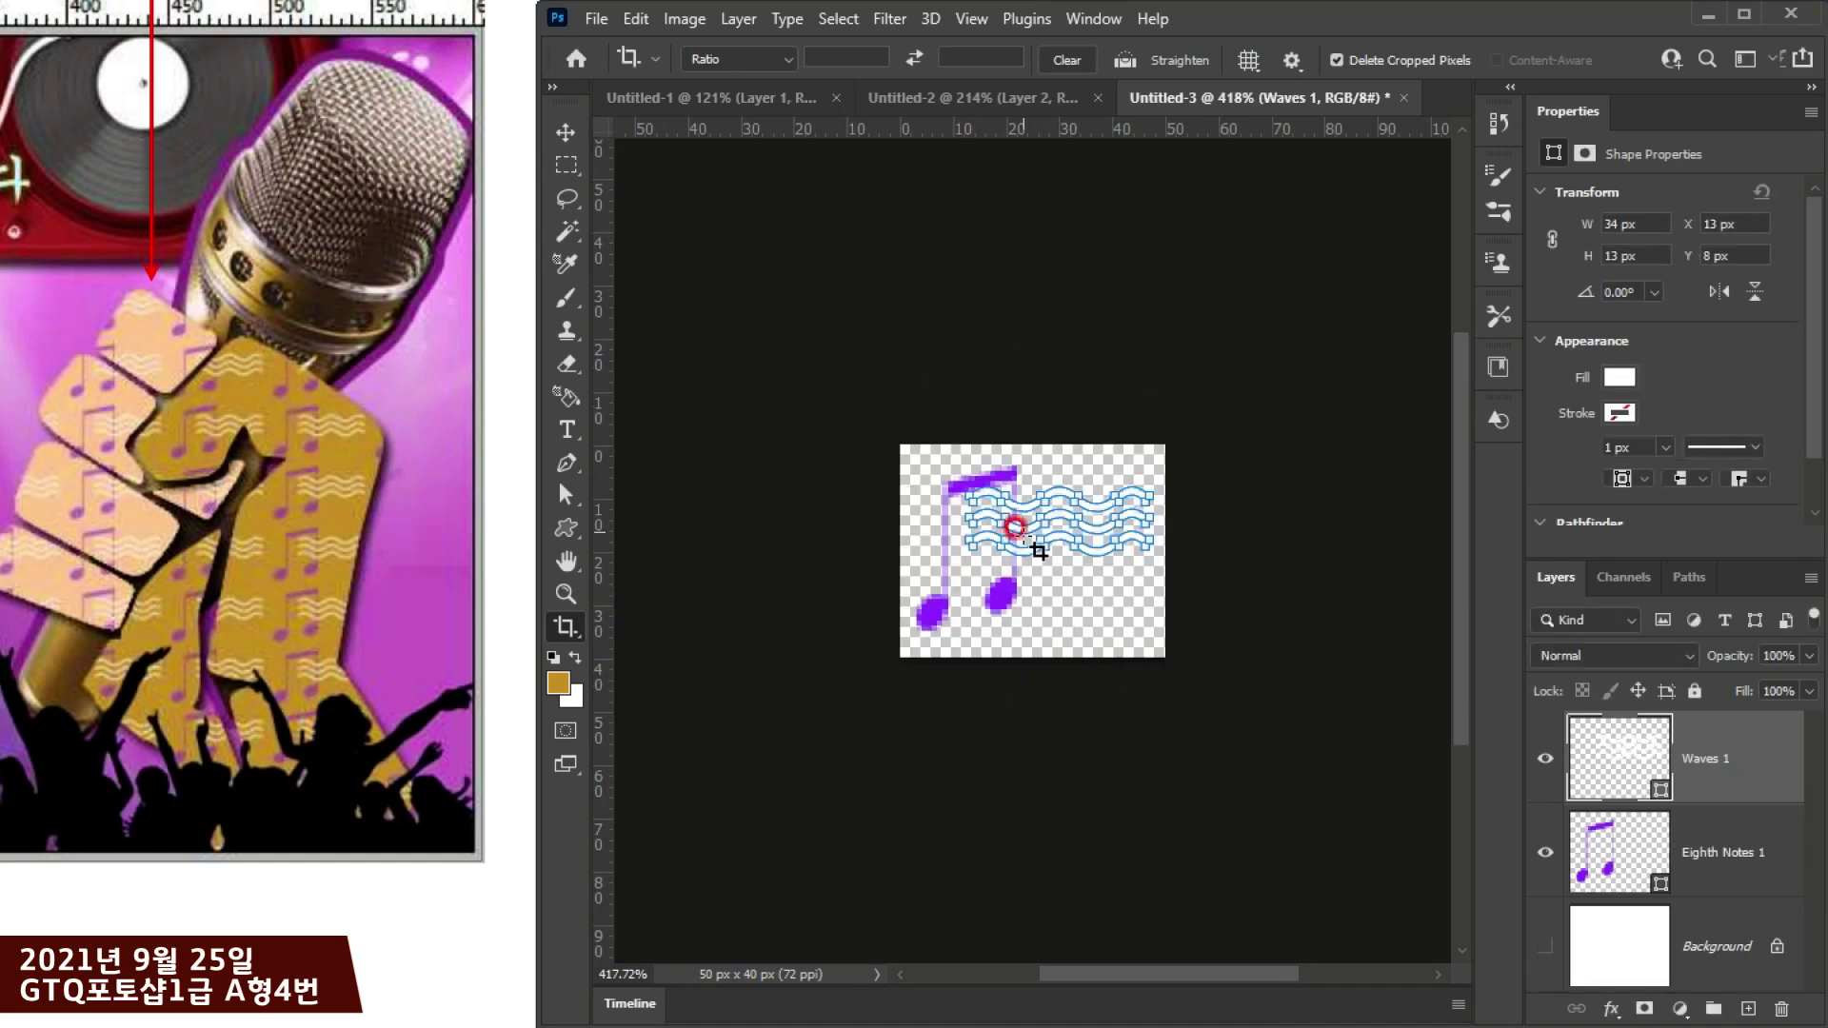
Step: Resize the cropped tile image proportionally to 40 px wide
click(685, 19)
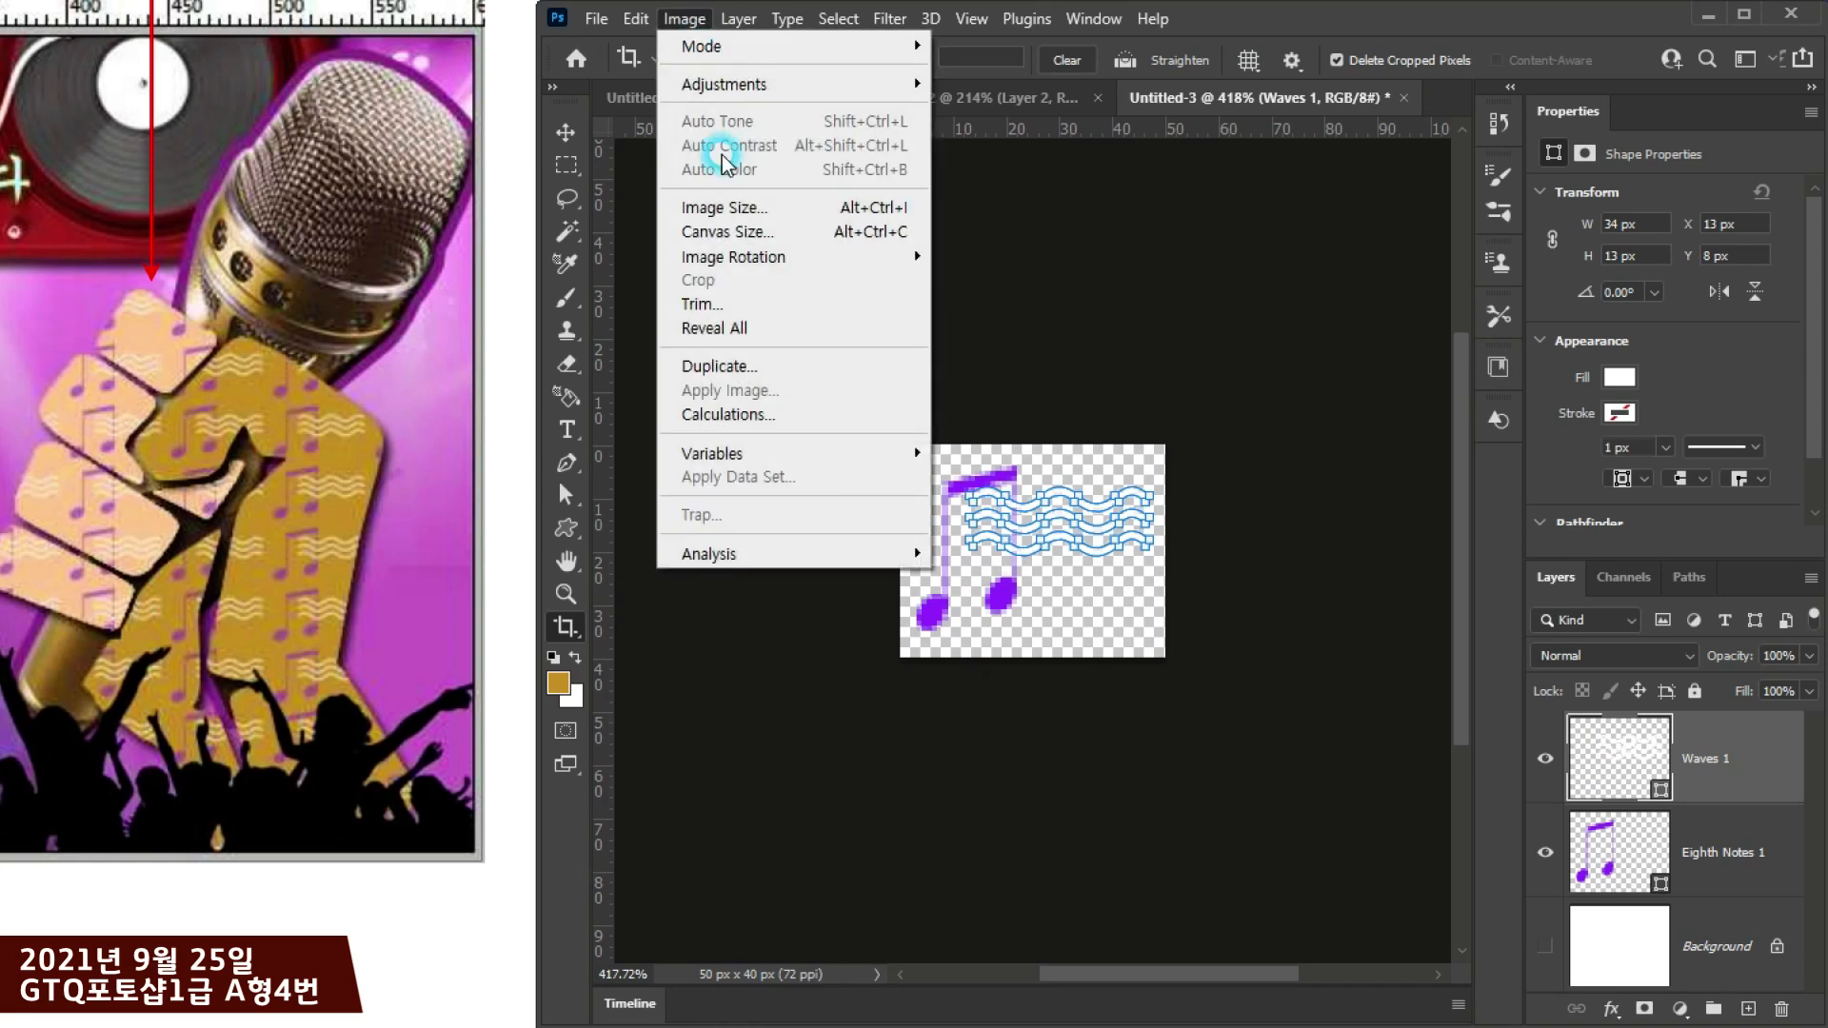
click(728, 204)
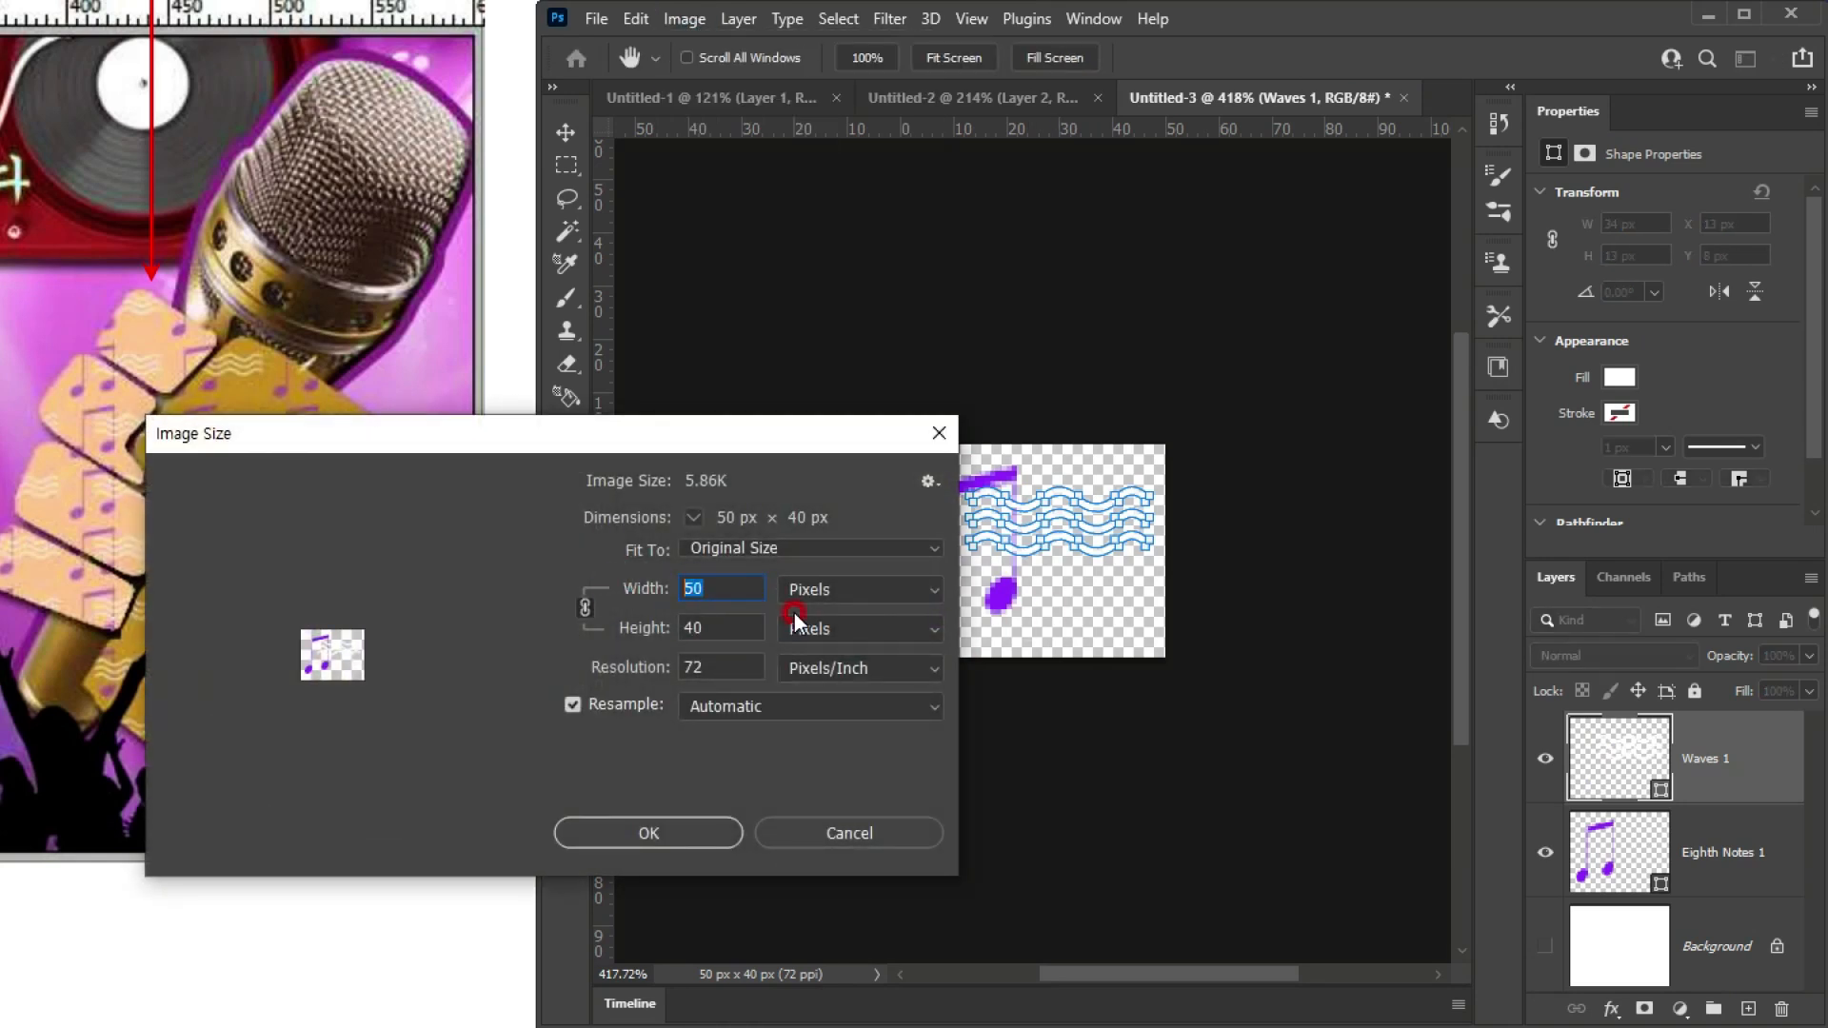
text(40)
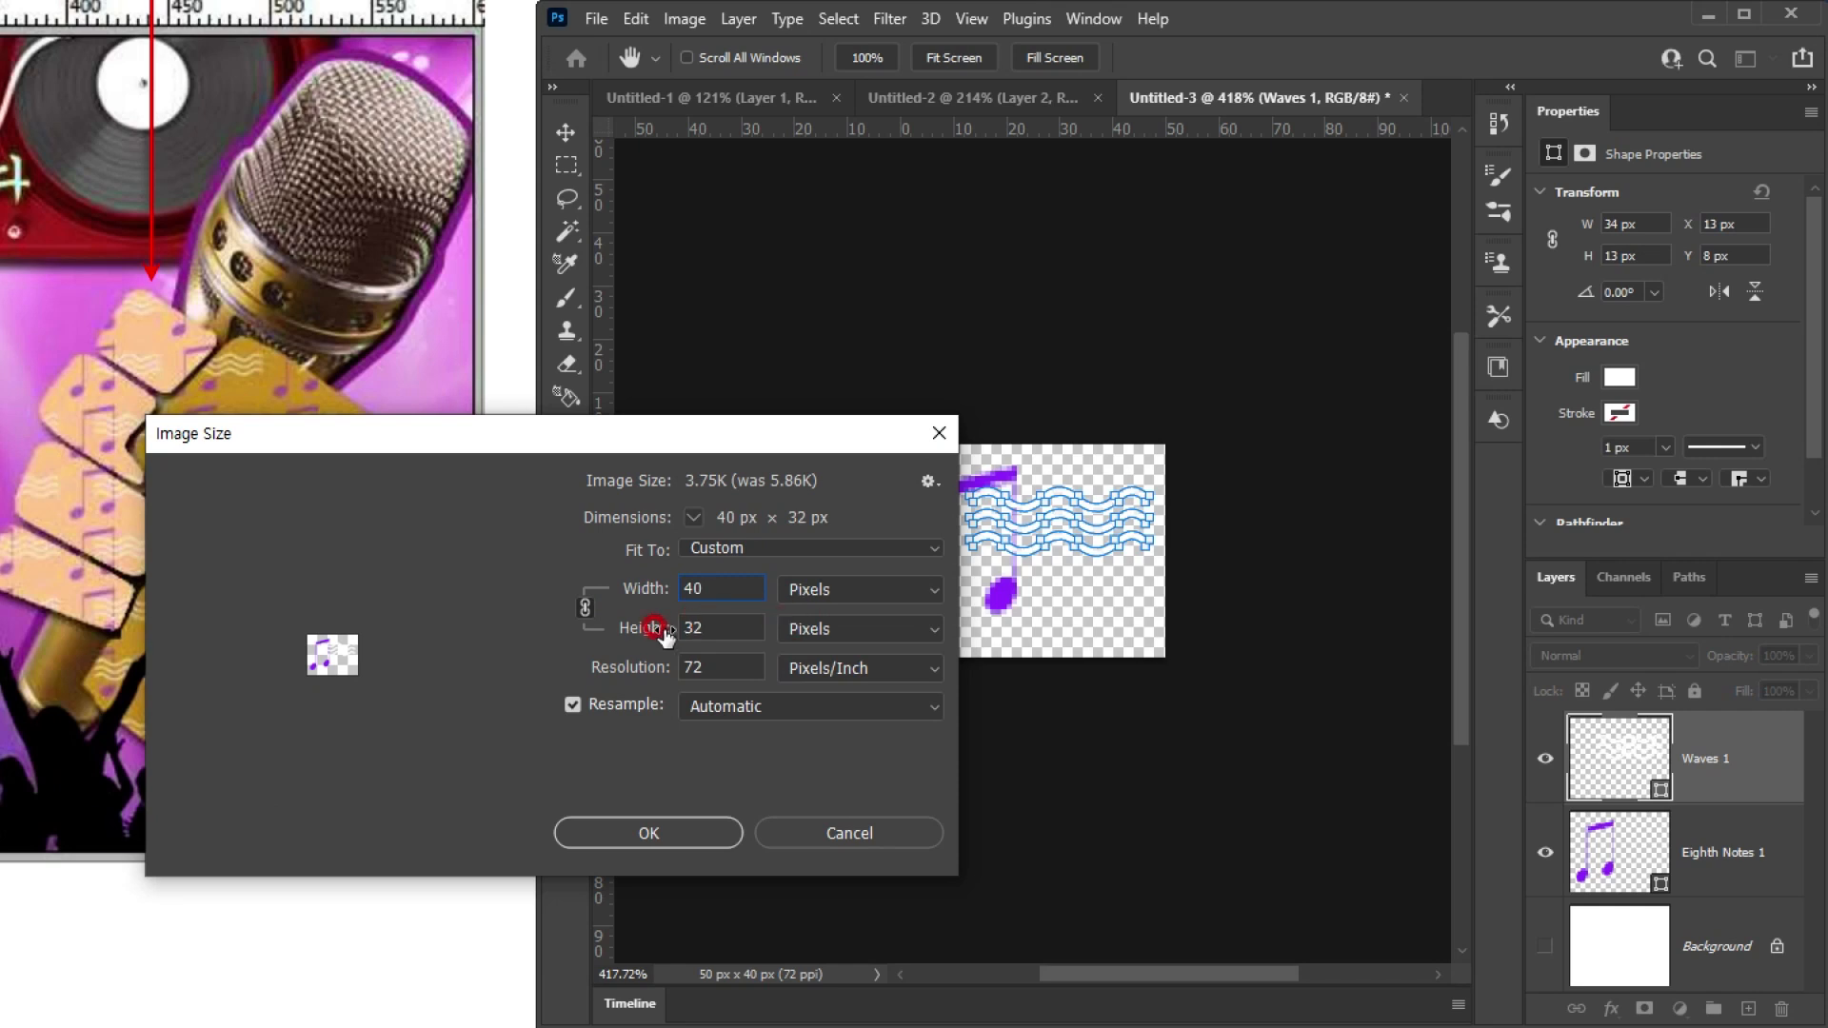
click(701, 832)
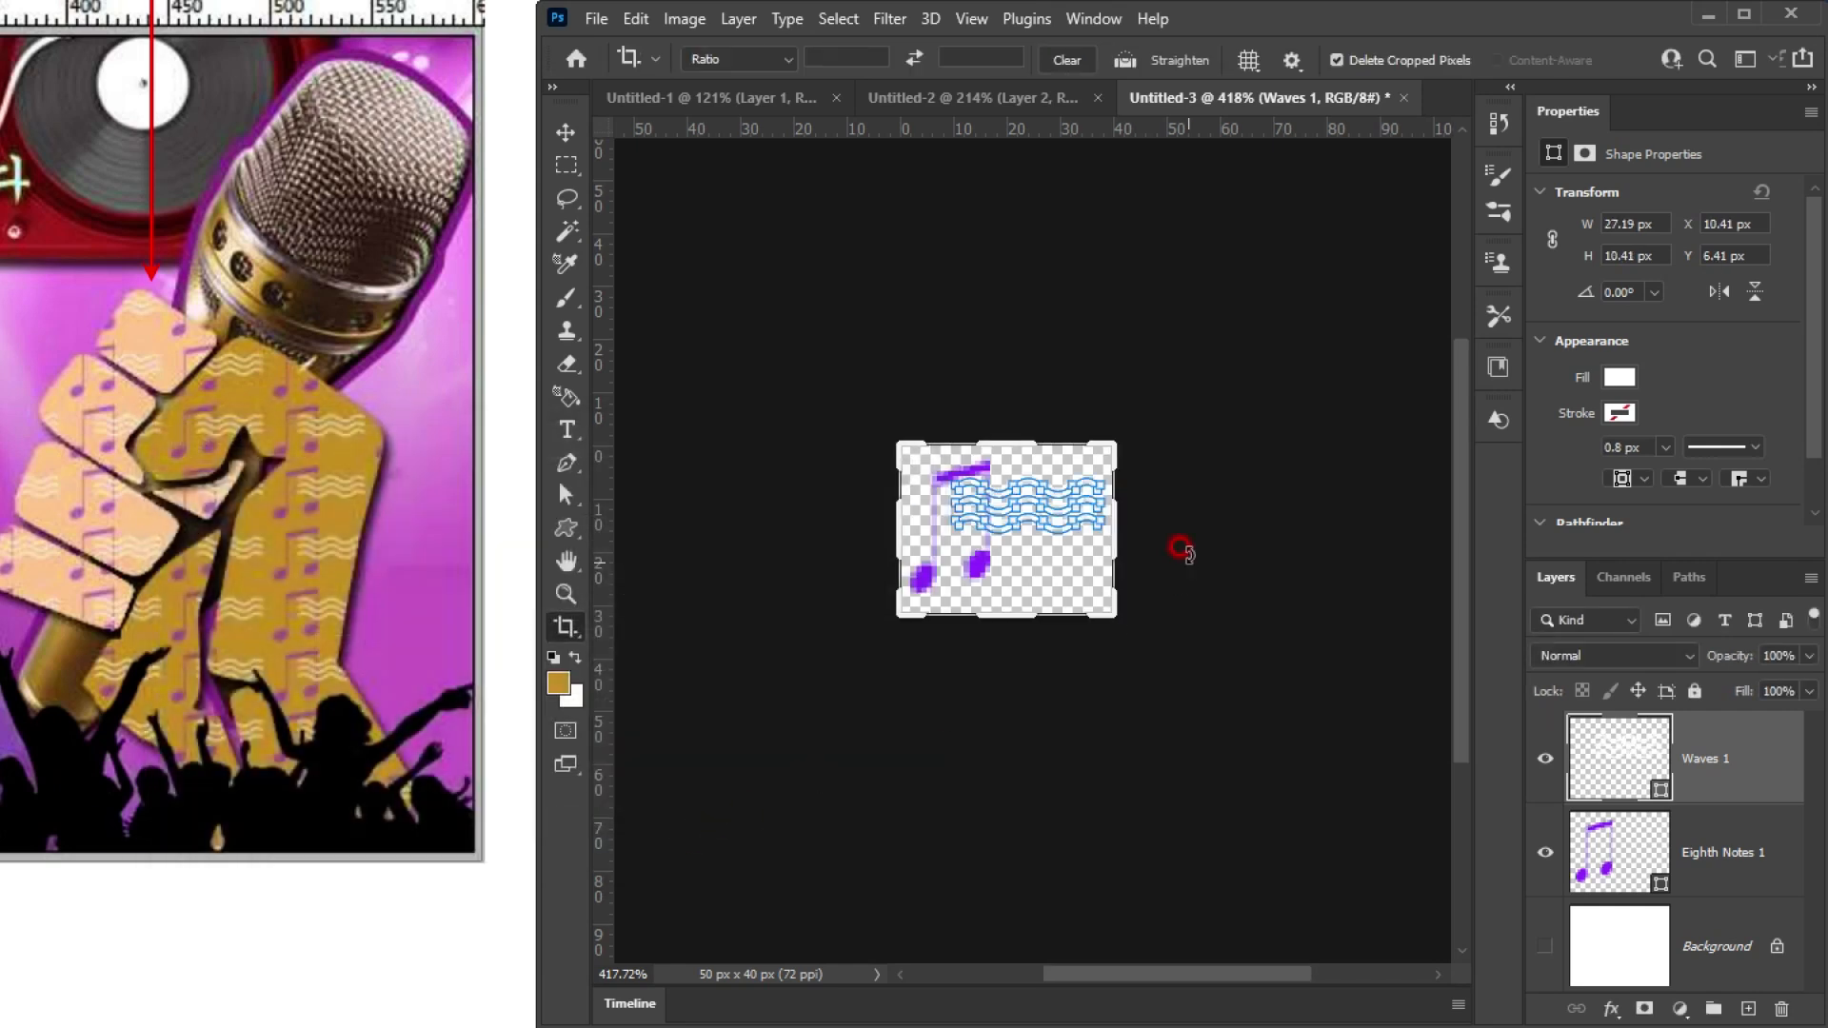
Step: Define the resized notes-and-waves tile as a new pattern under its default name
click(567, 164)
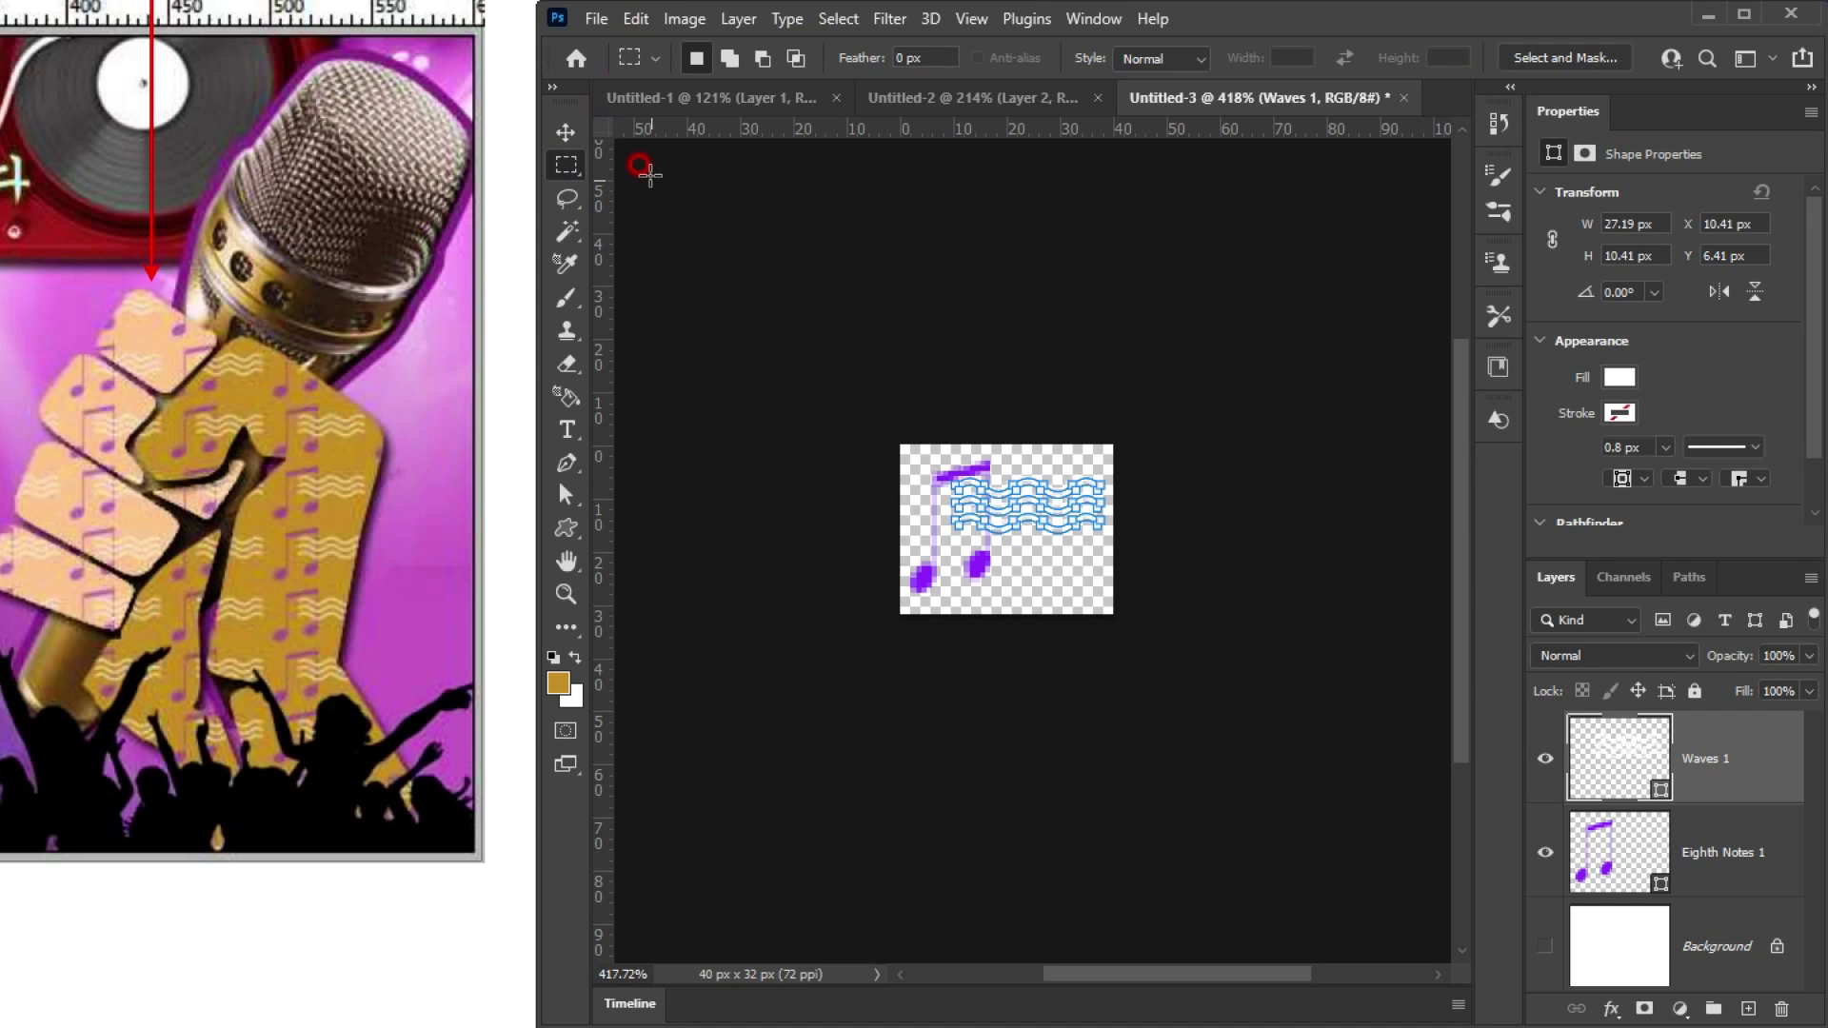
click(637, 23)
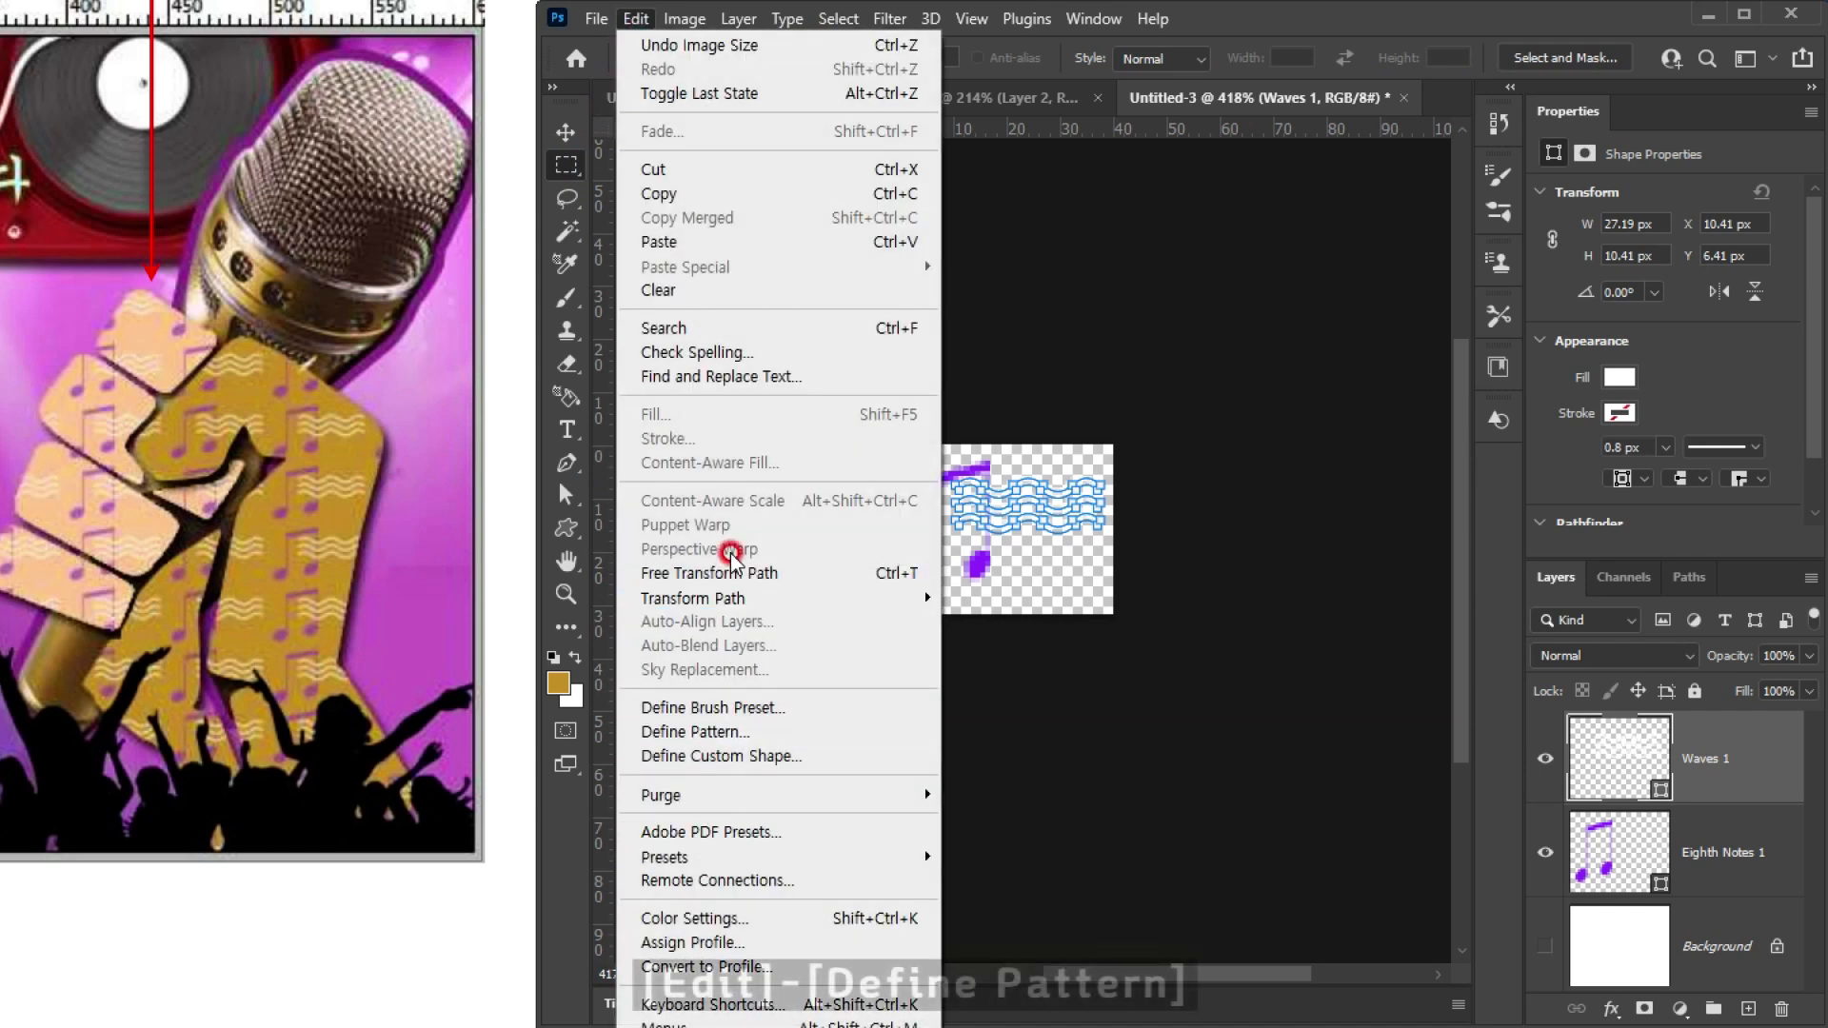
click(691, 732)
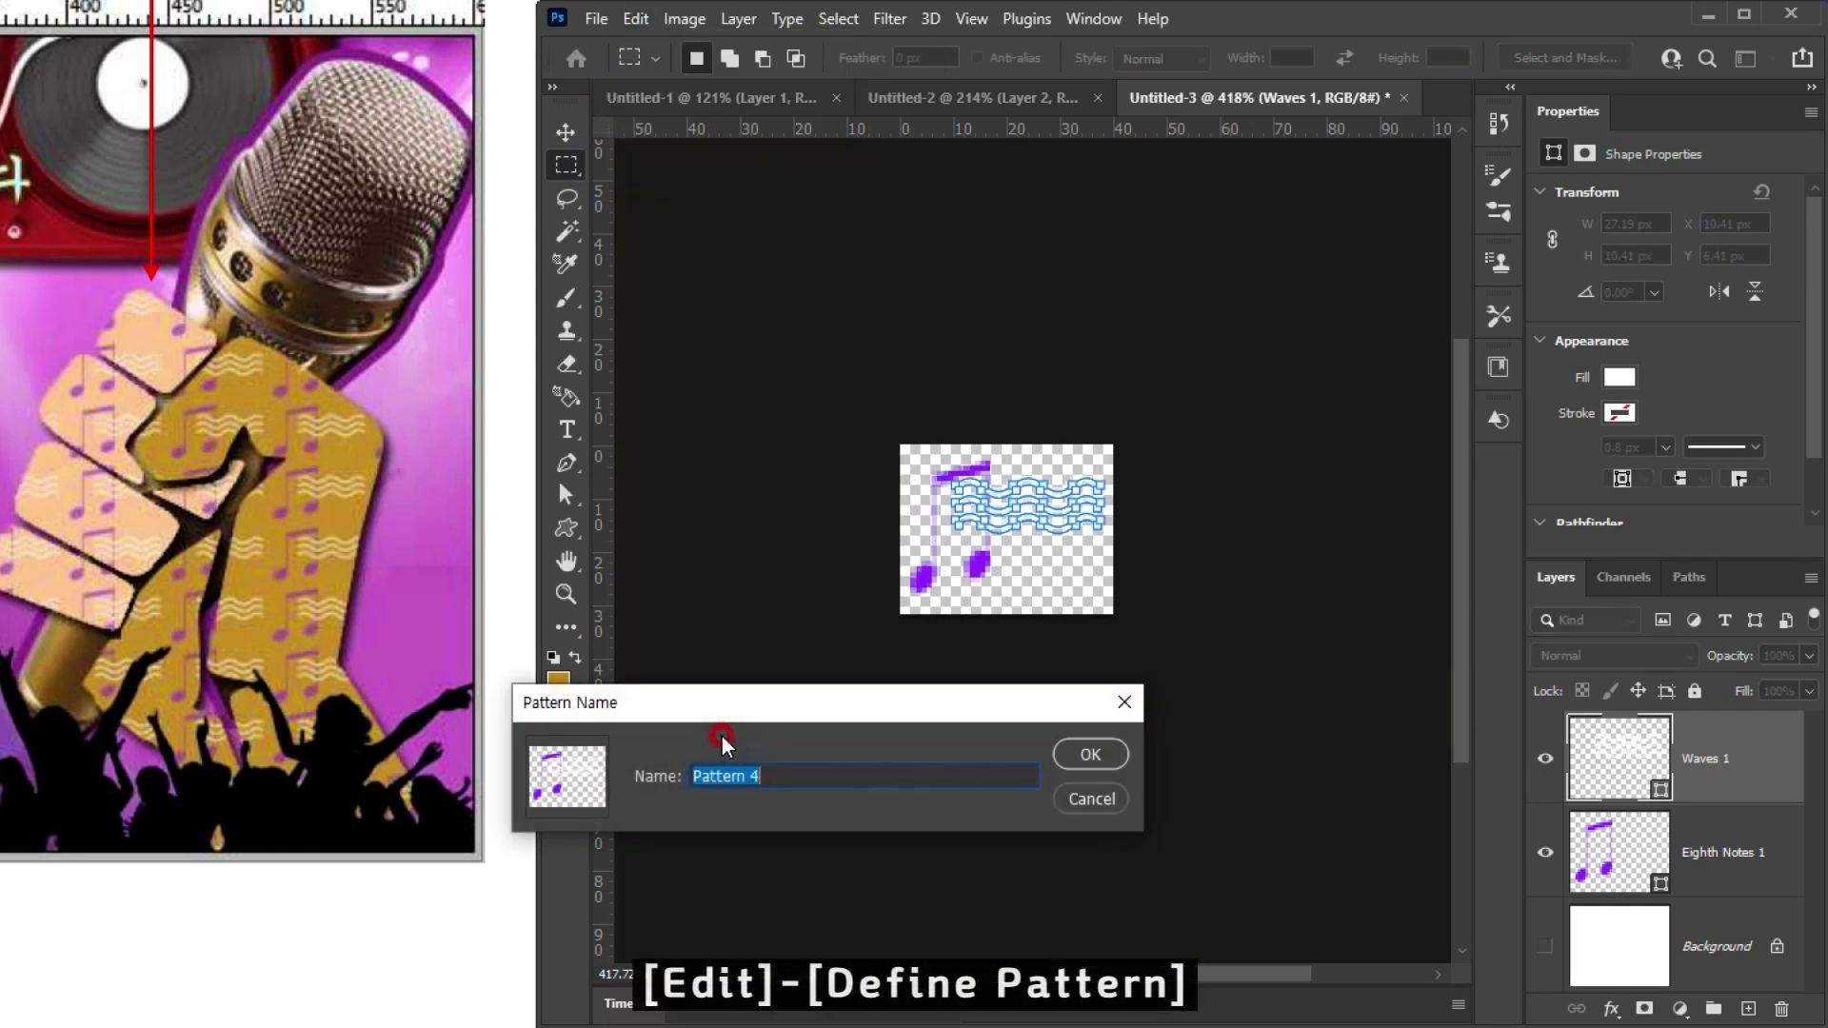
click(1090, 753)
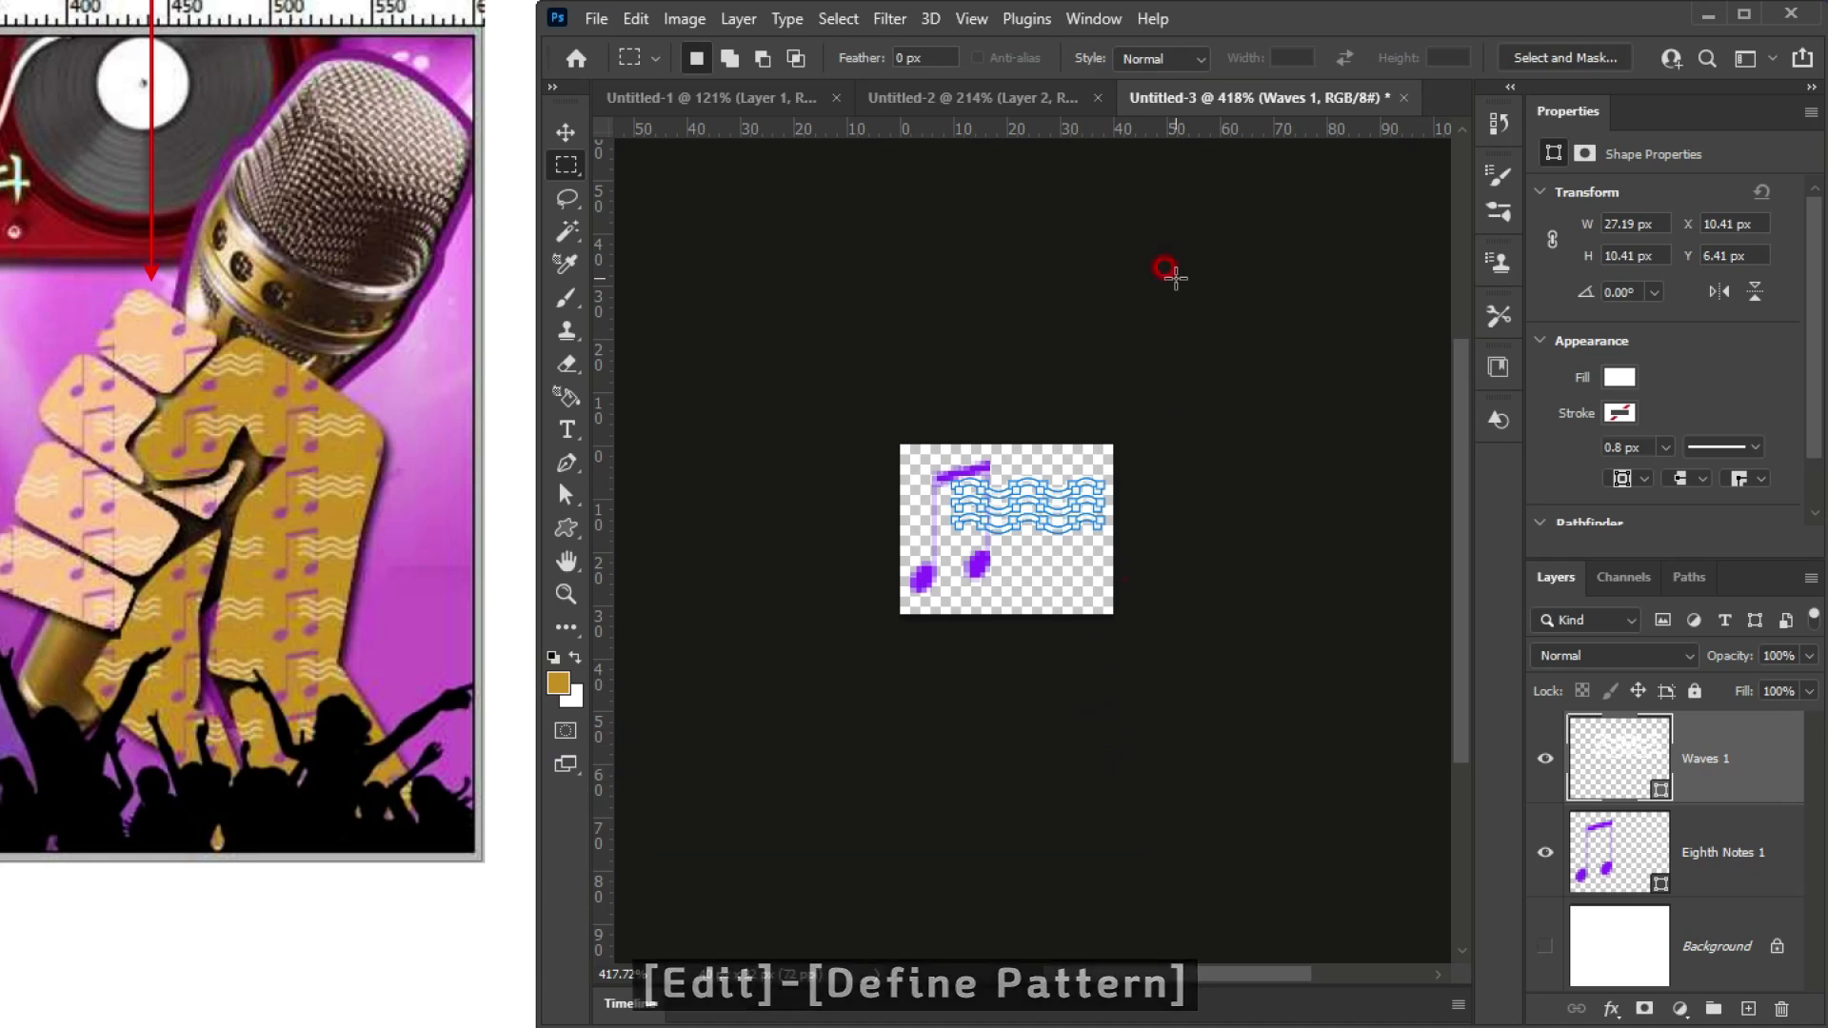
Step: In the fist document, fill the selection on Layer 2 with the smaller notes-and-waves pattern at 100% opacity in Normal mode, and deselect
click(990, 99)
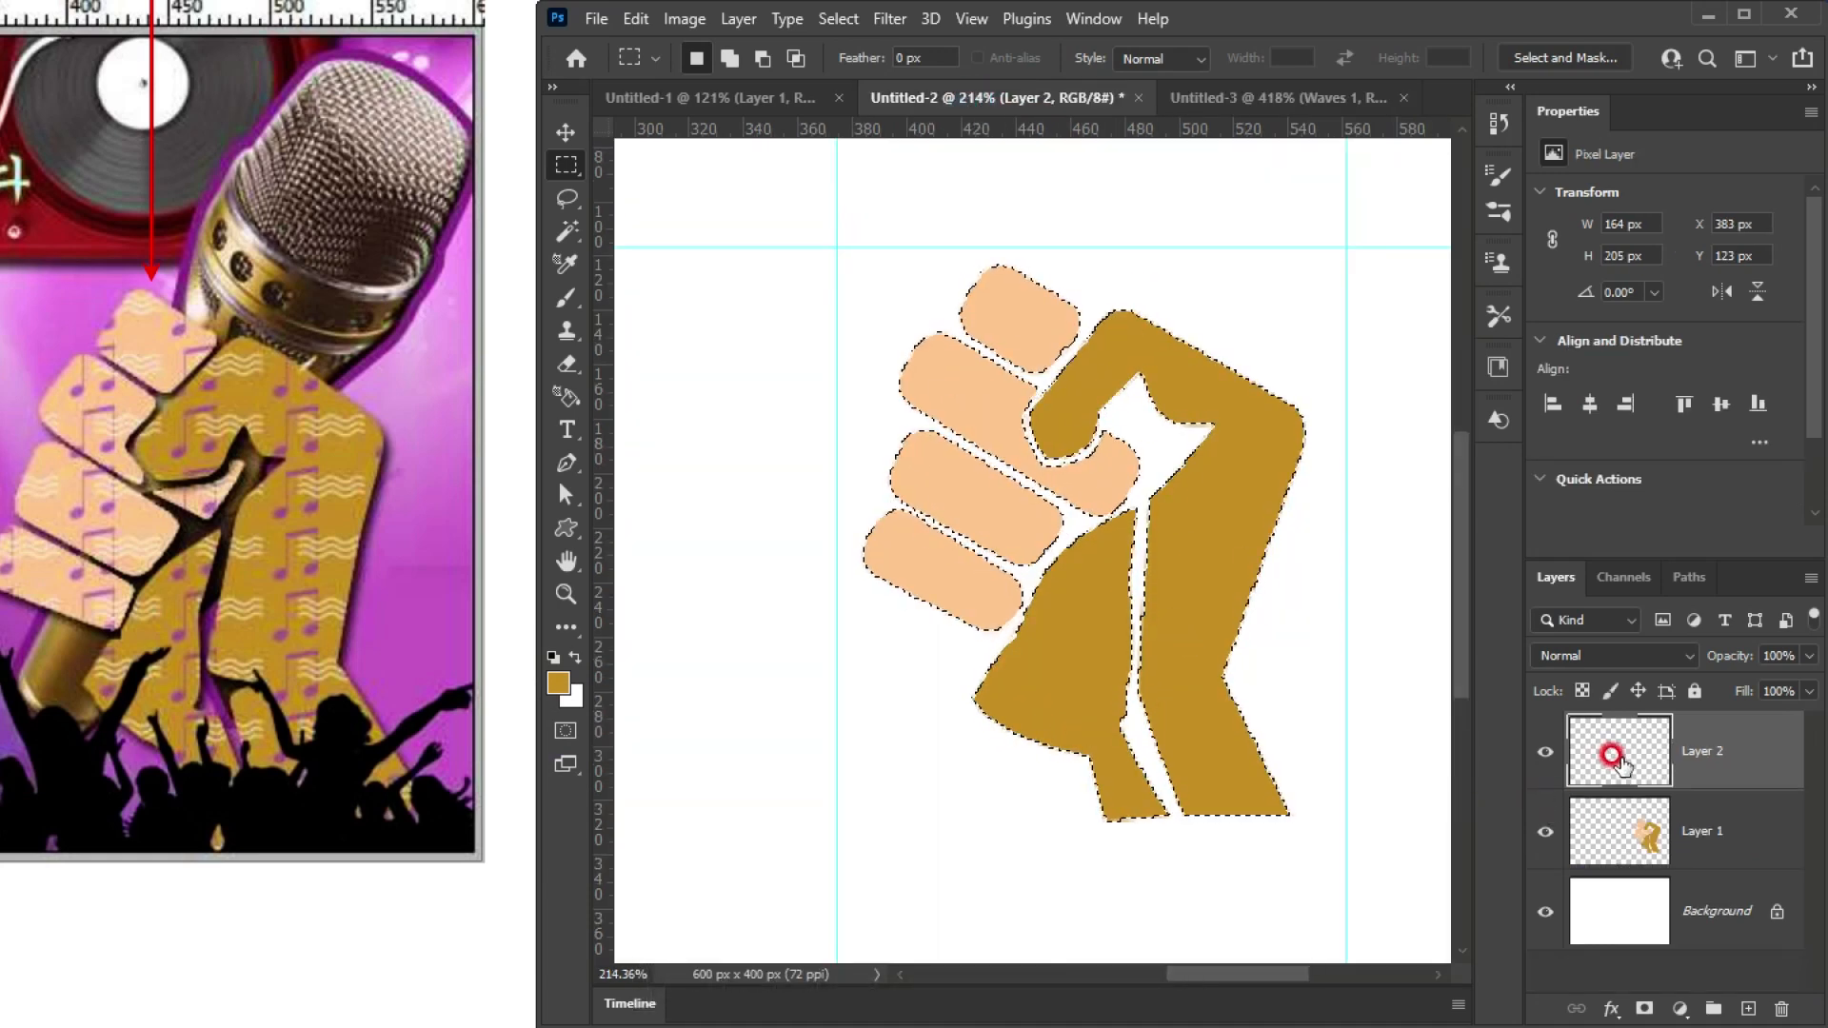
click(635, 19)
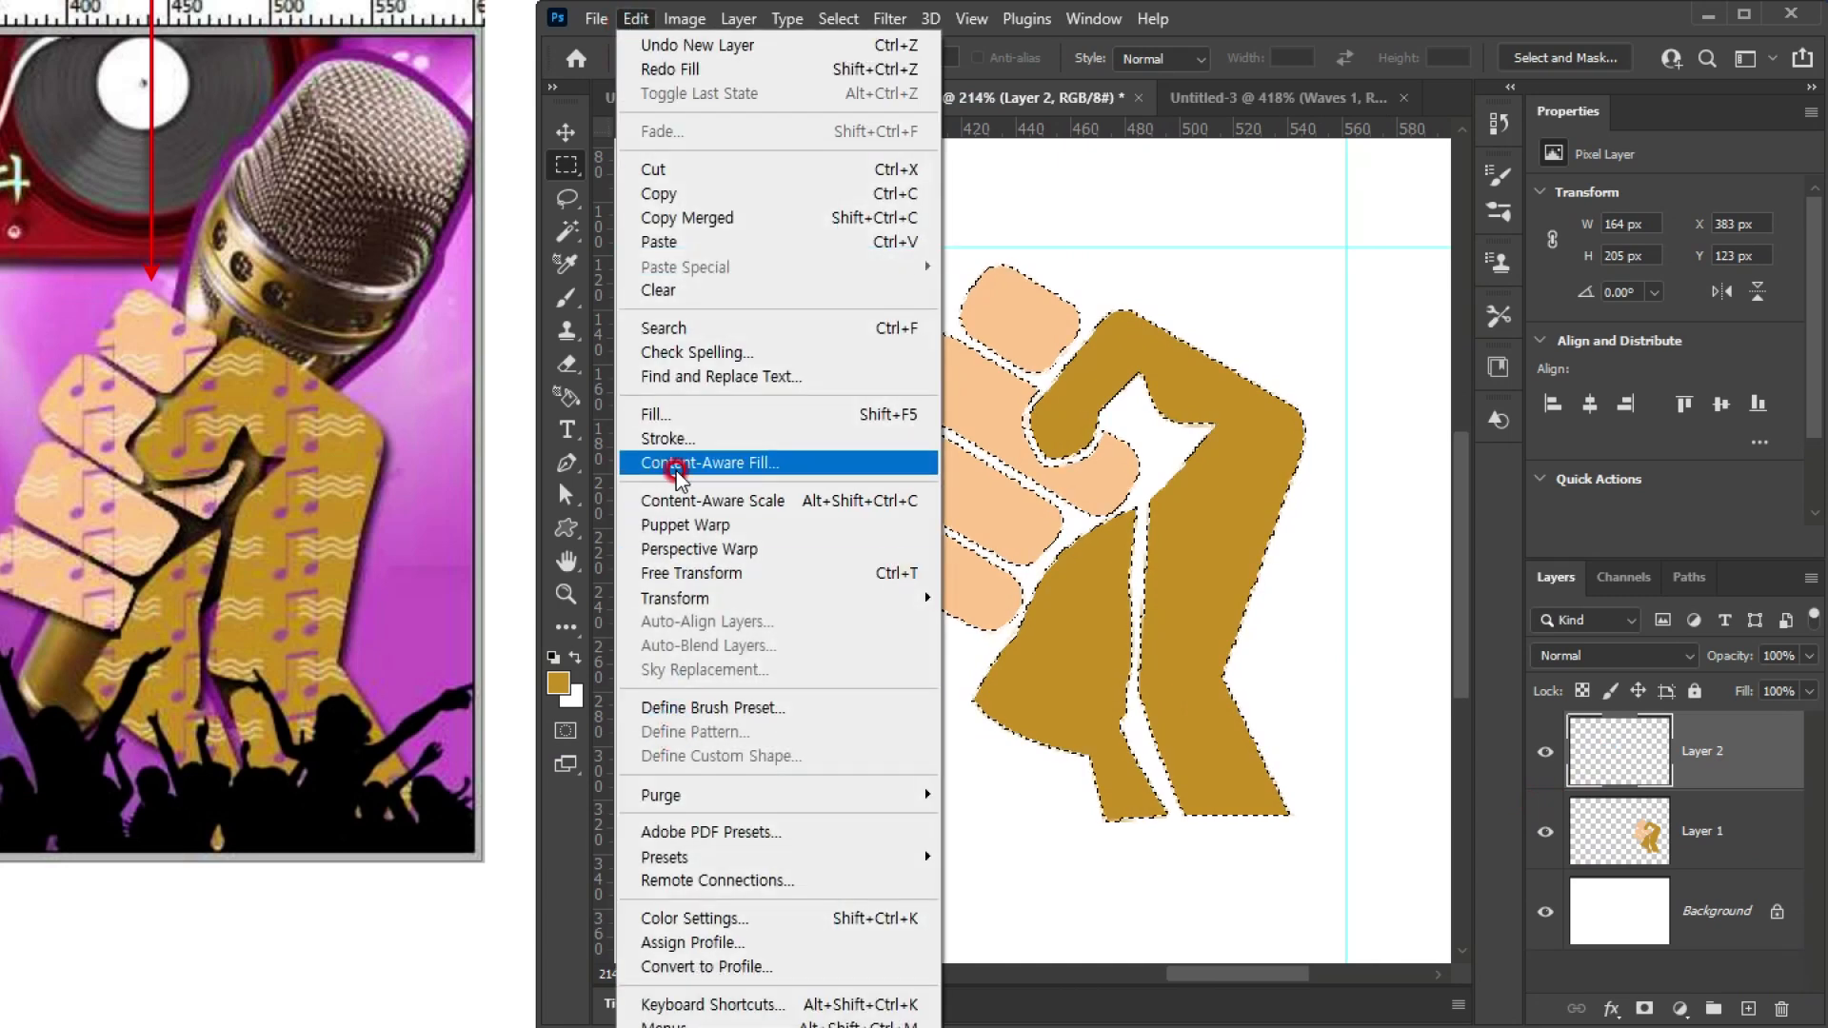
click(686, 417)
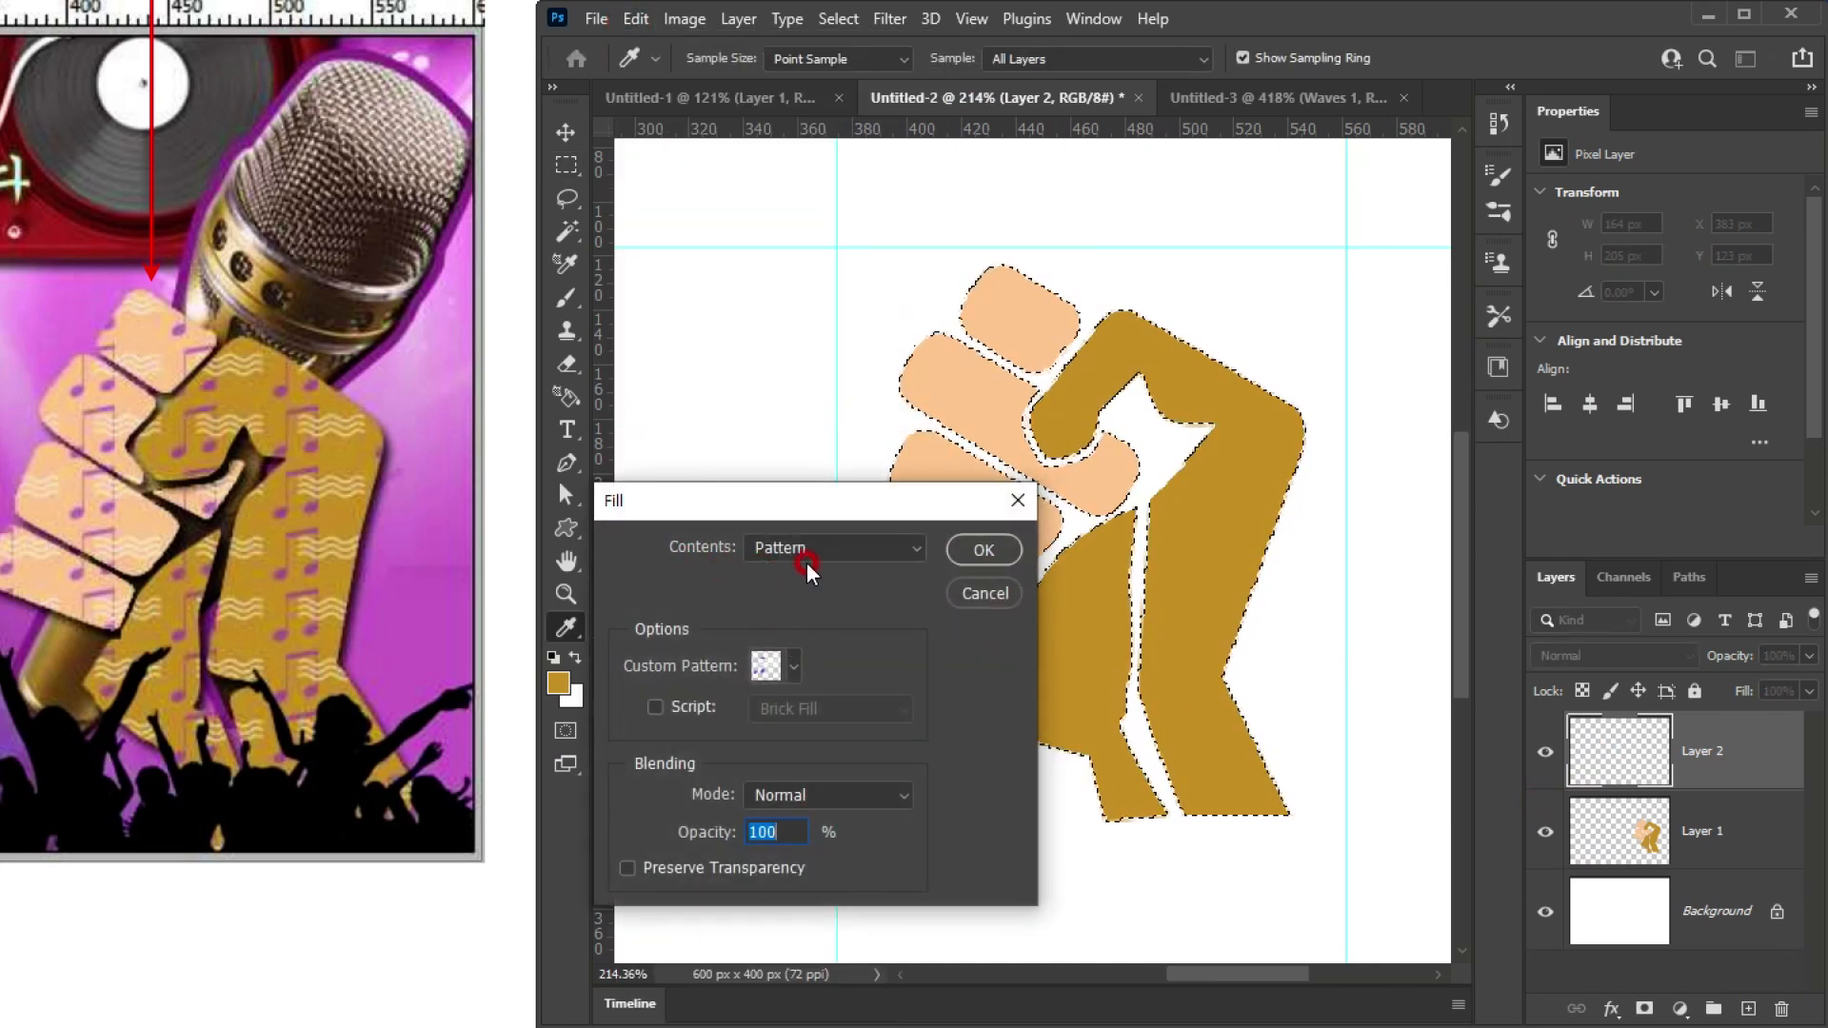
click(792, 667)
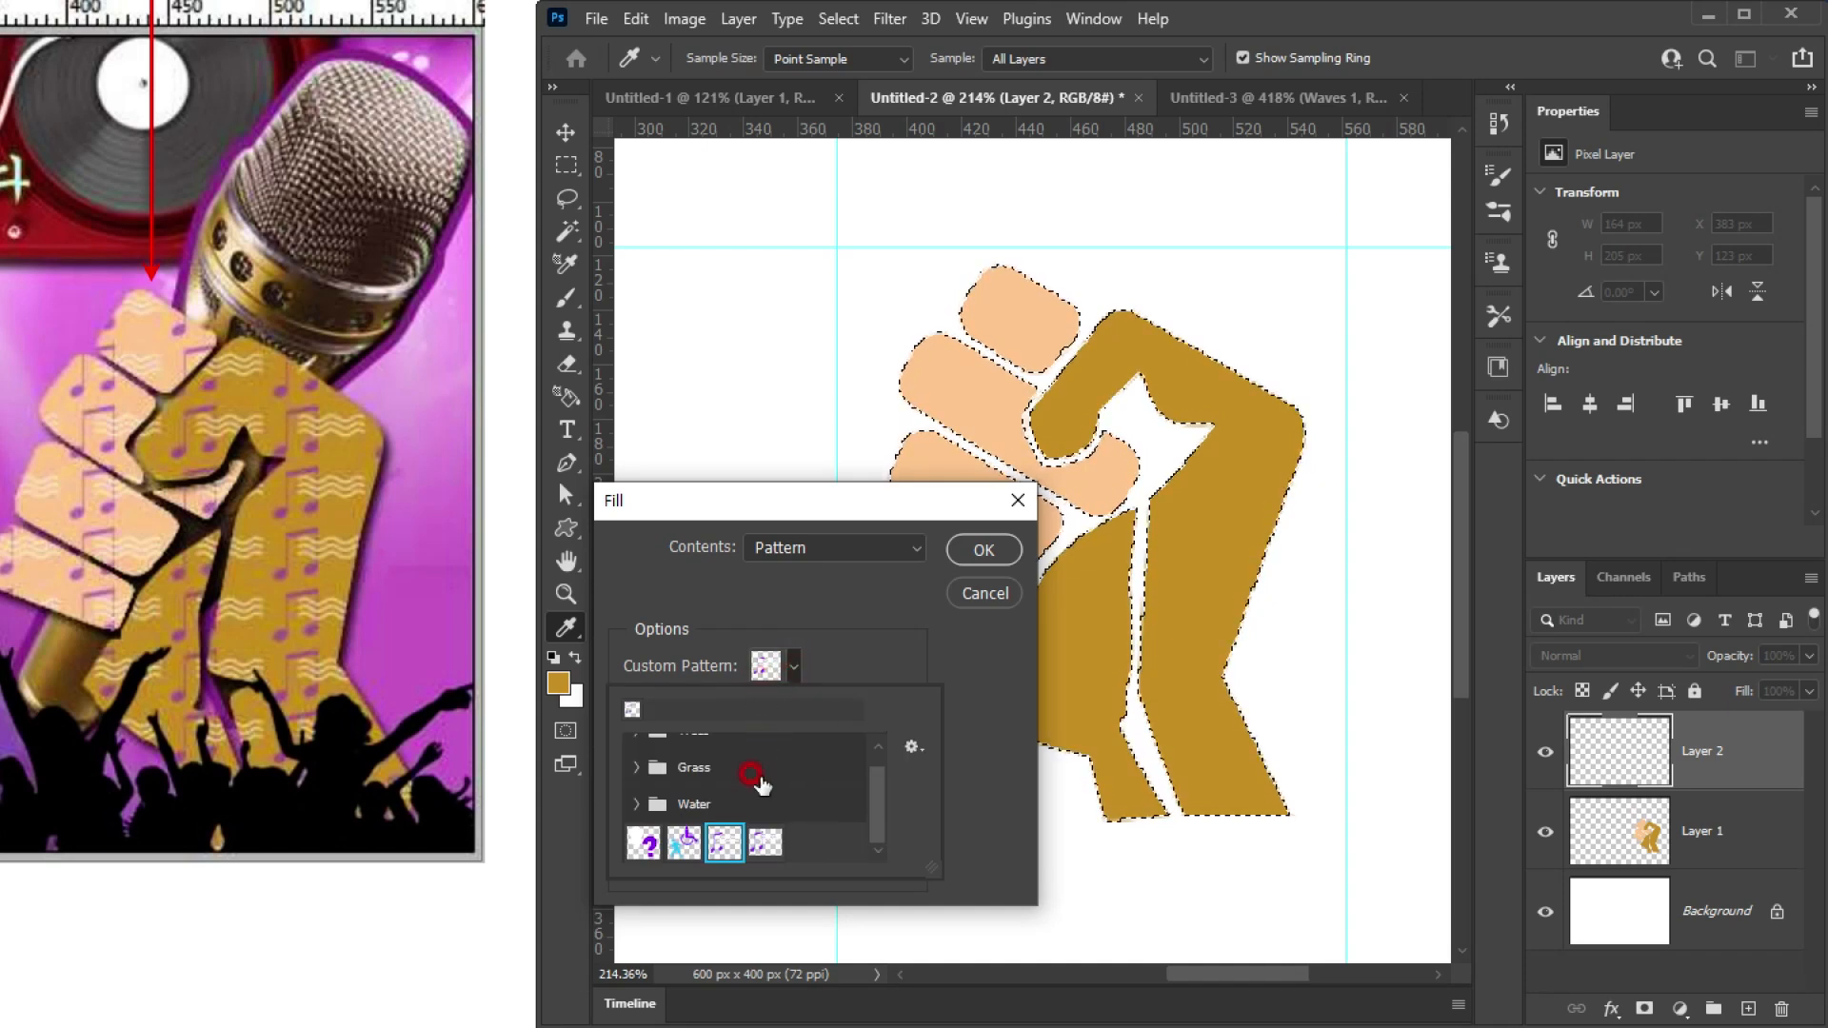
click(766, 842)
click(983, 552)
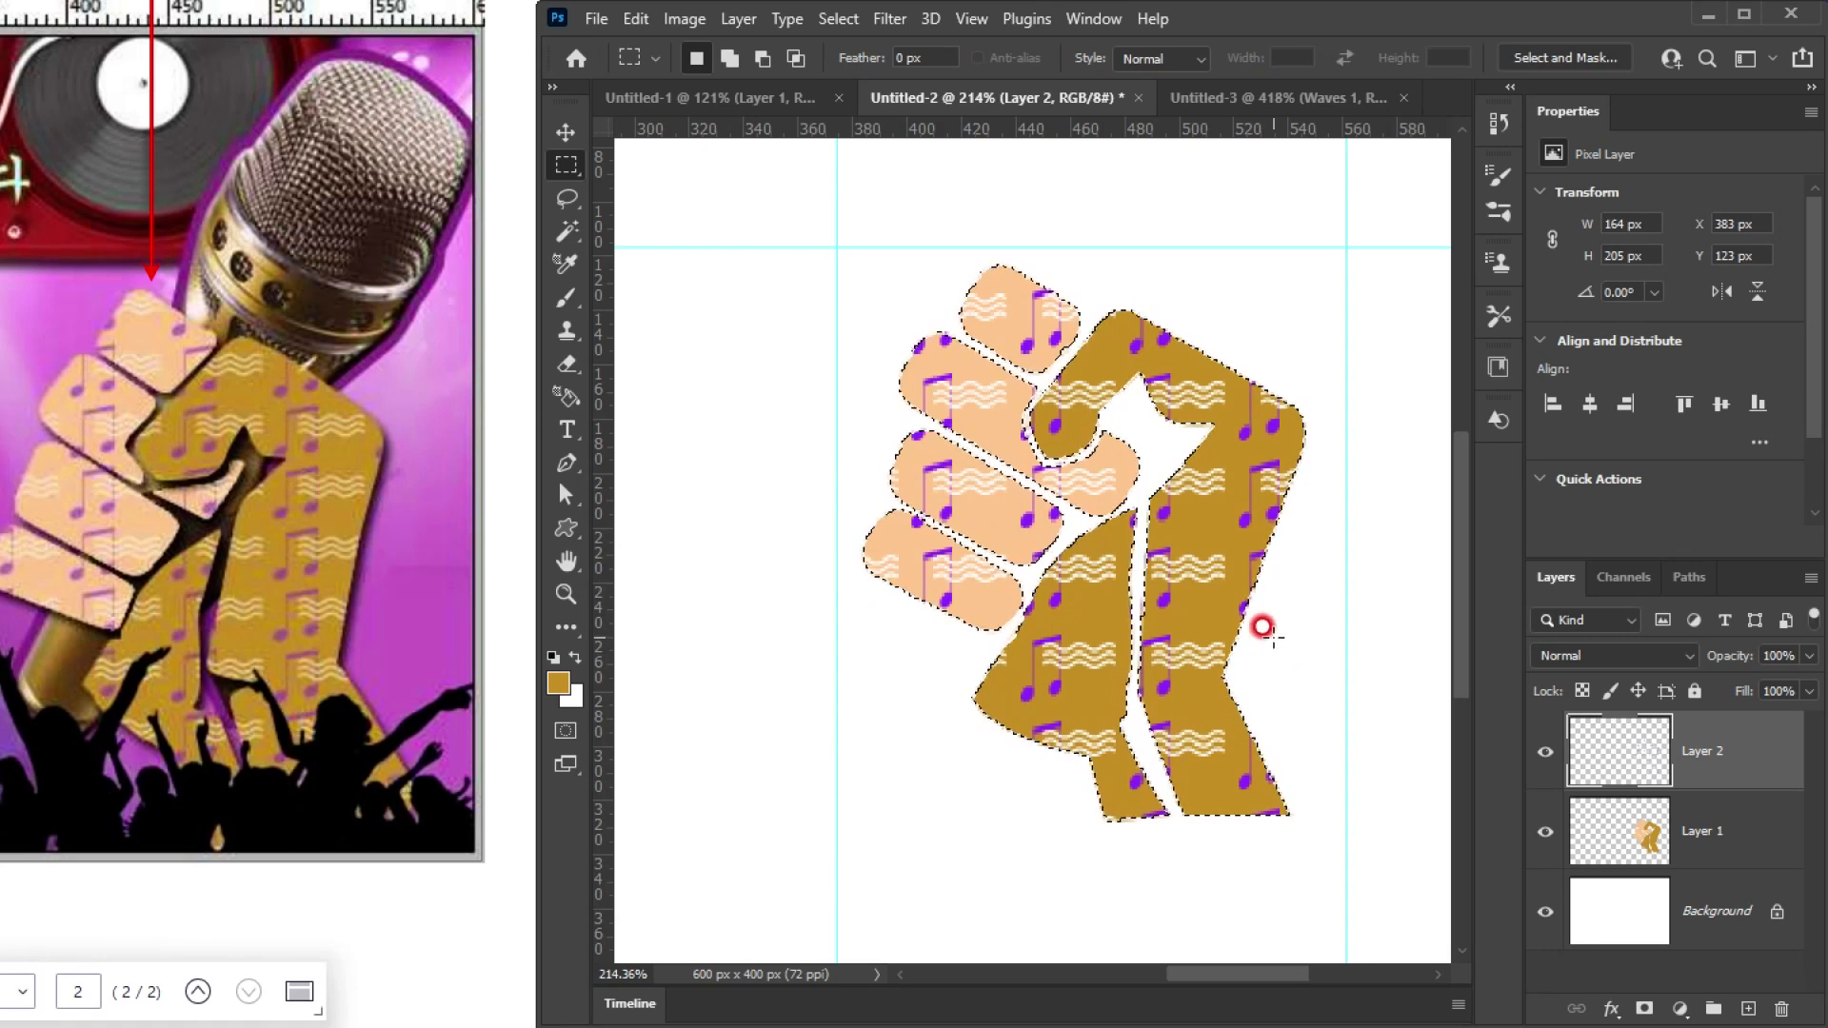
click(1198, 644)
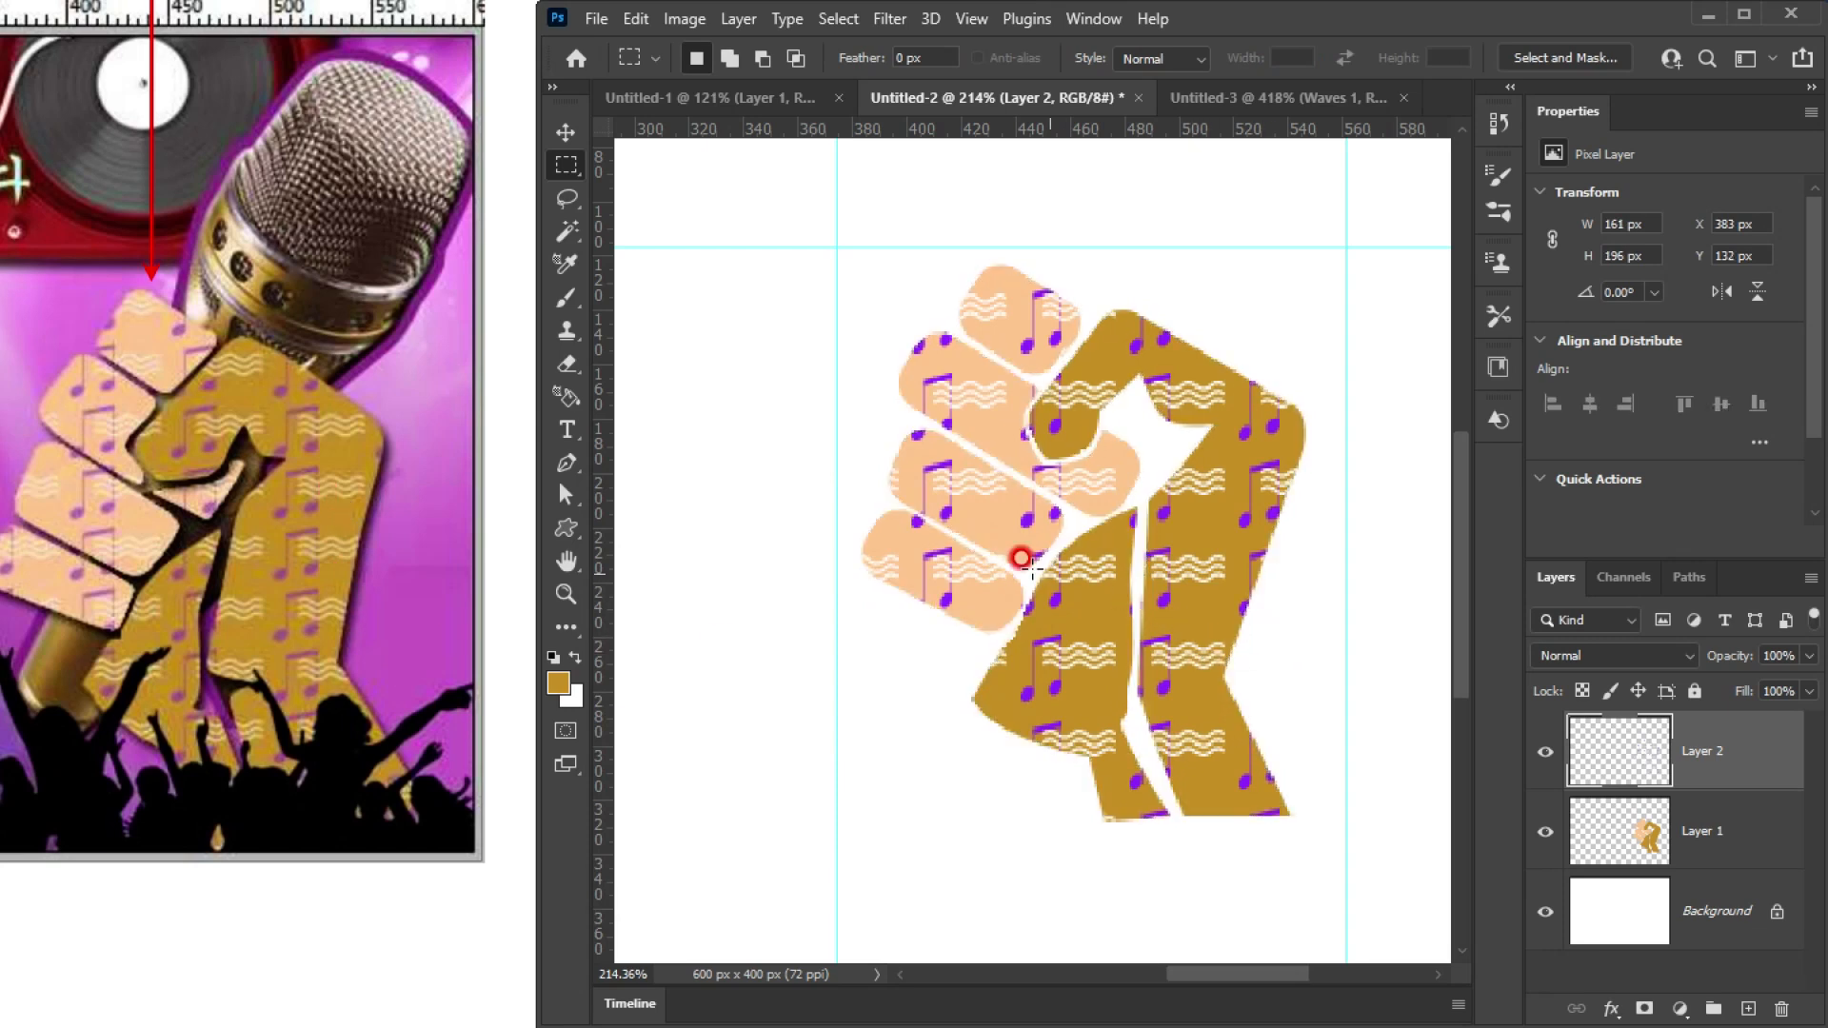
Step: Compare the patterned fist with the exam reference, toggling the visibility of Layer 2
drag(194, 379, 536, 624)
drag(443, 702, 179, 432)
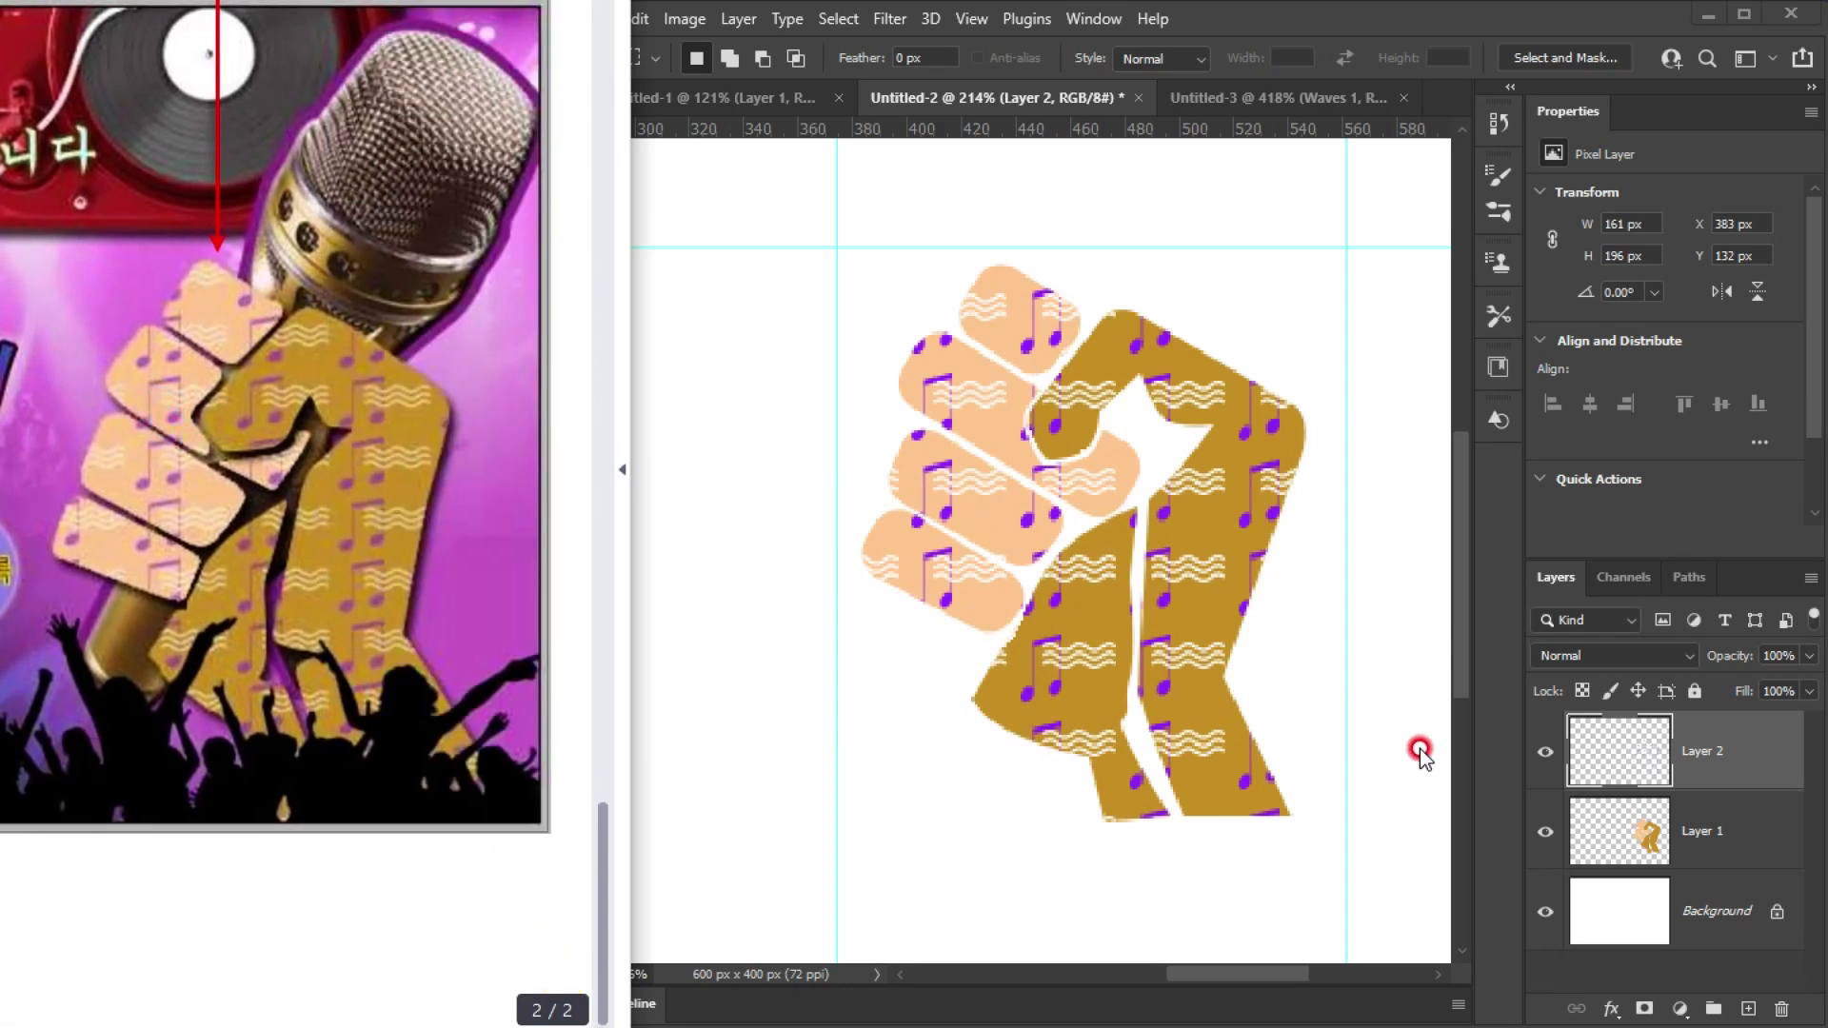
click(1543, 751)
click(1543, 752)
click(1534, 753)
Step: Add a Multiply drop shadow to the fist on Layer 1, with 74% opacity and a 120° angle
click(1644, 816)
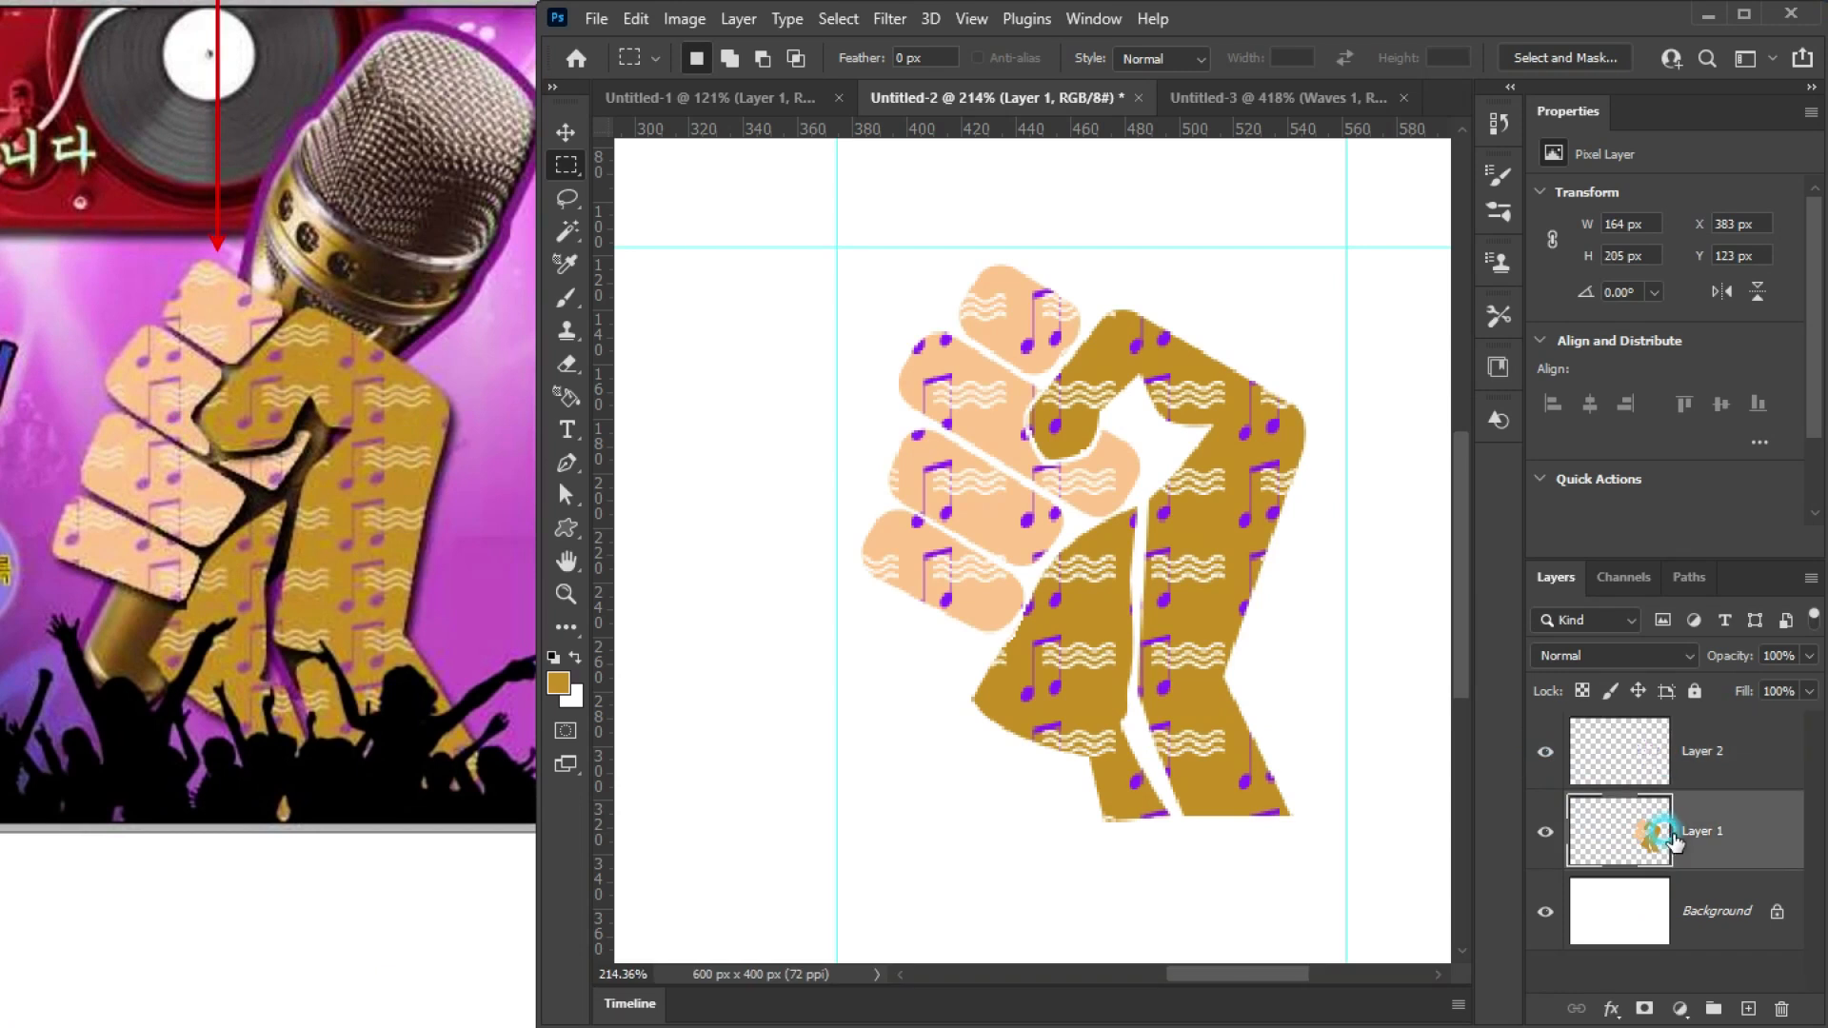
click(1544, 834)
click(1544, 834)
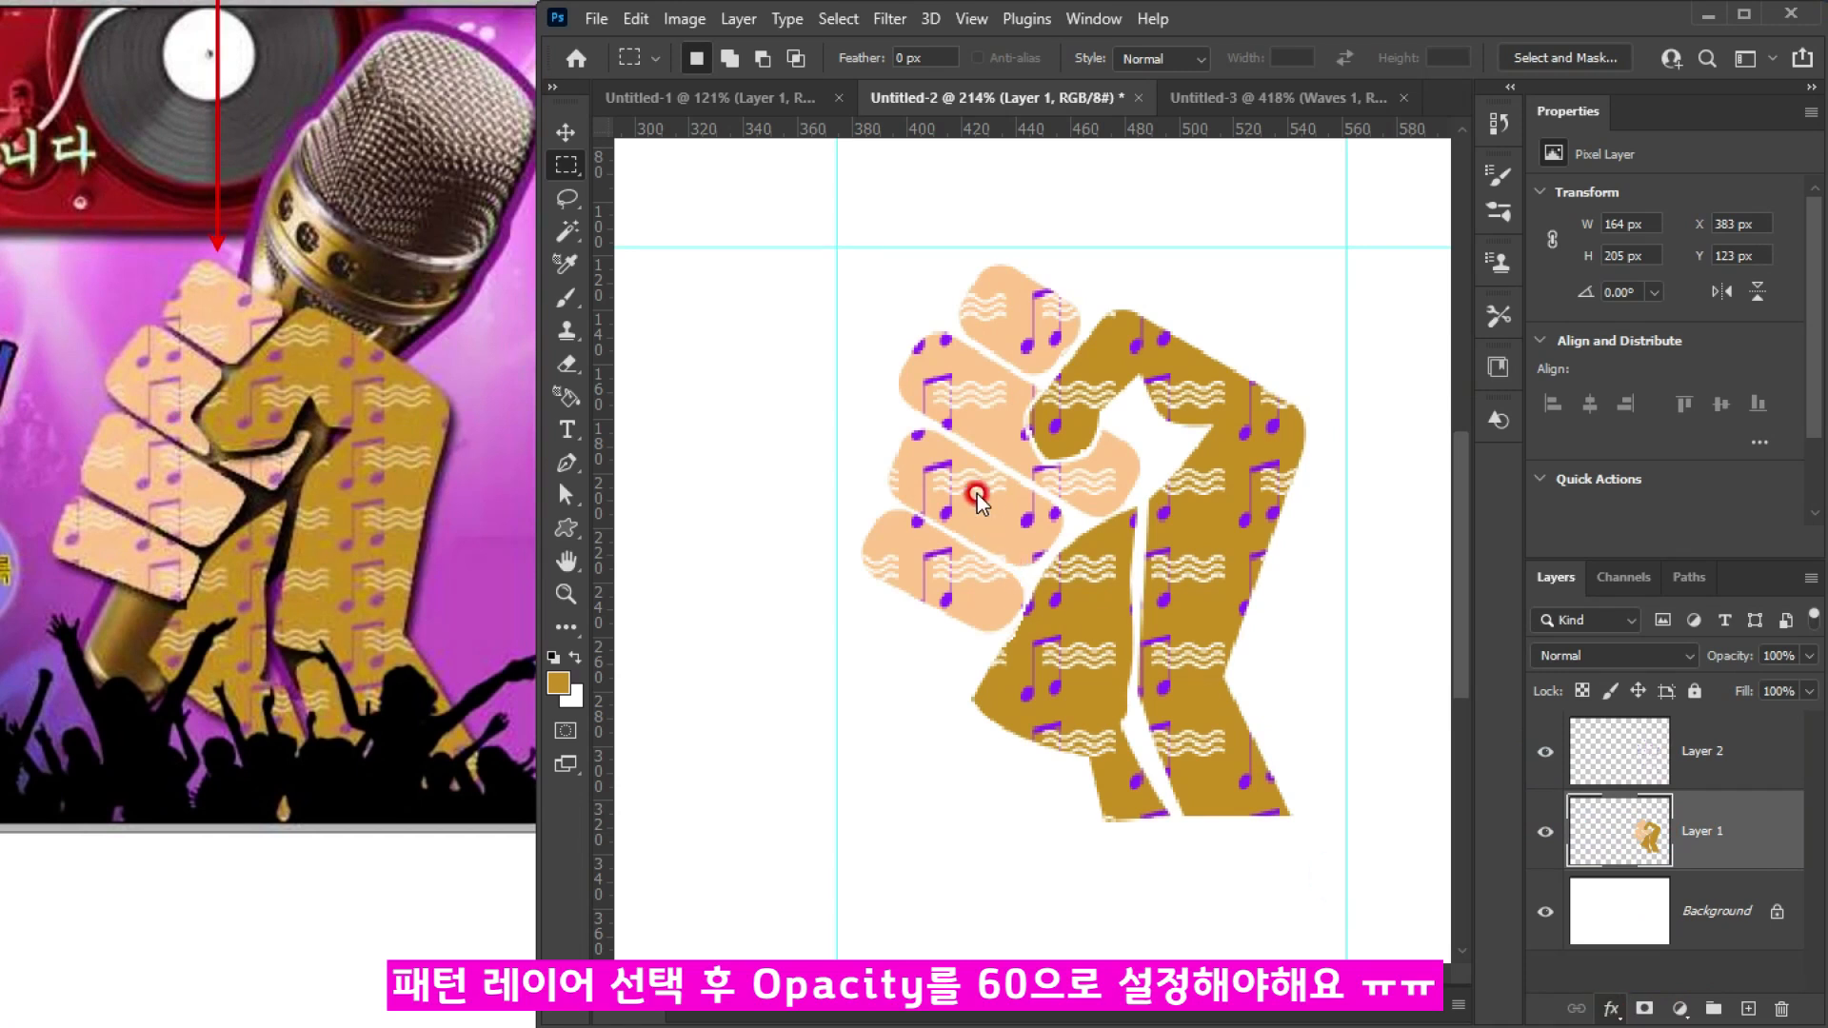
drag(1396, 457, 1396, 484)
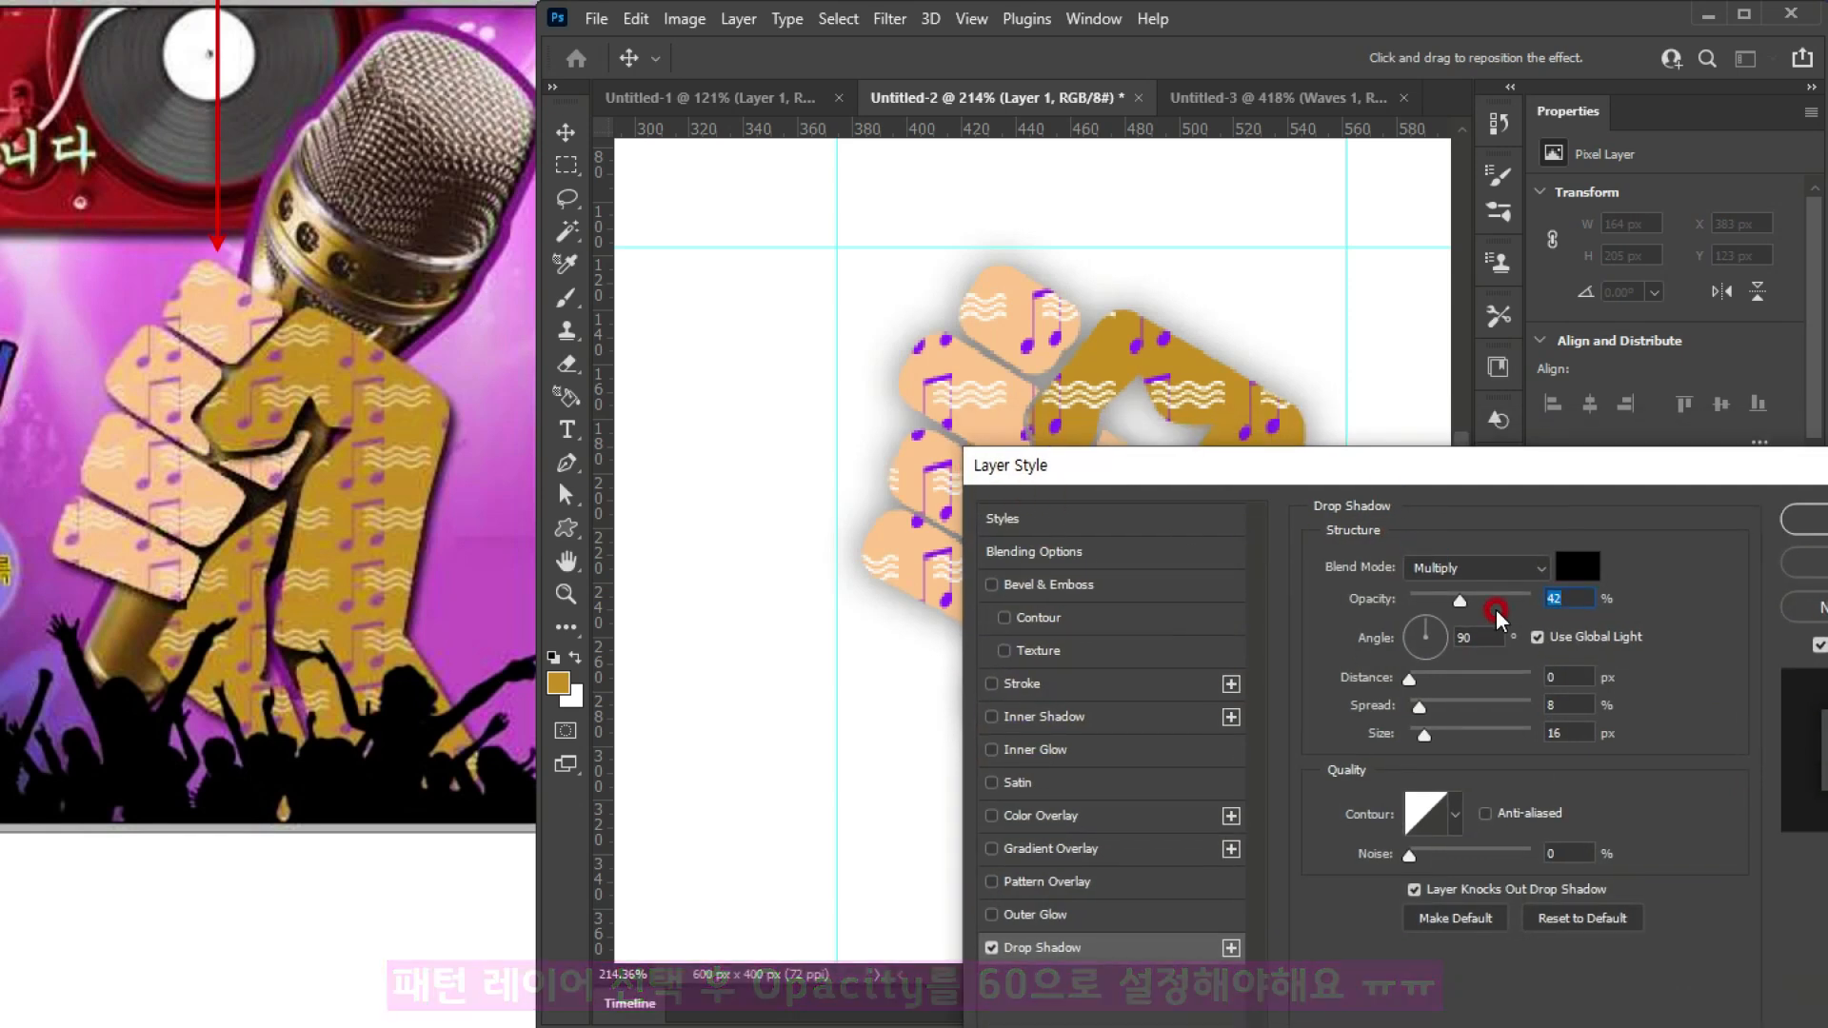
drag(1460, 601, 1498, 600)
click(1432, 642)
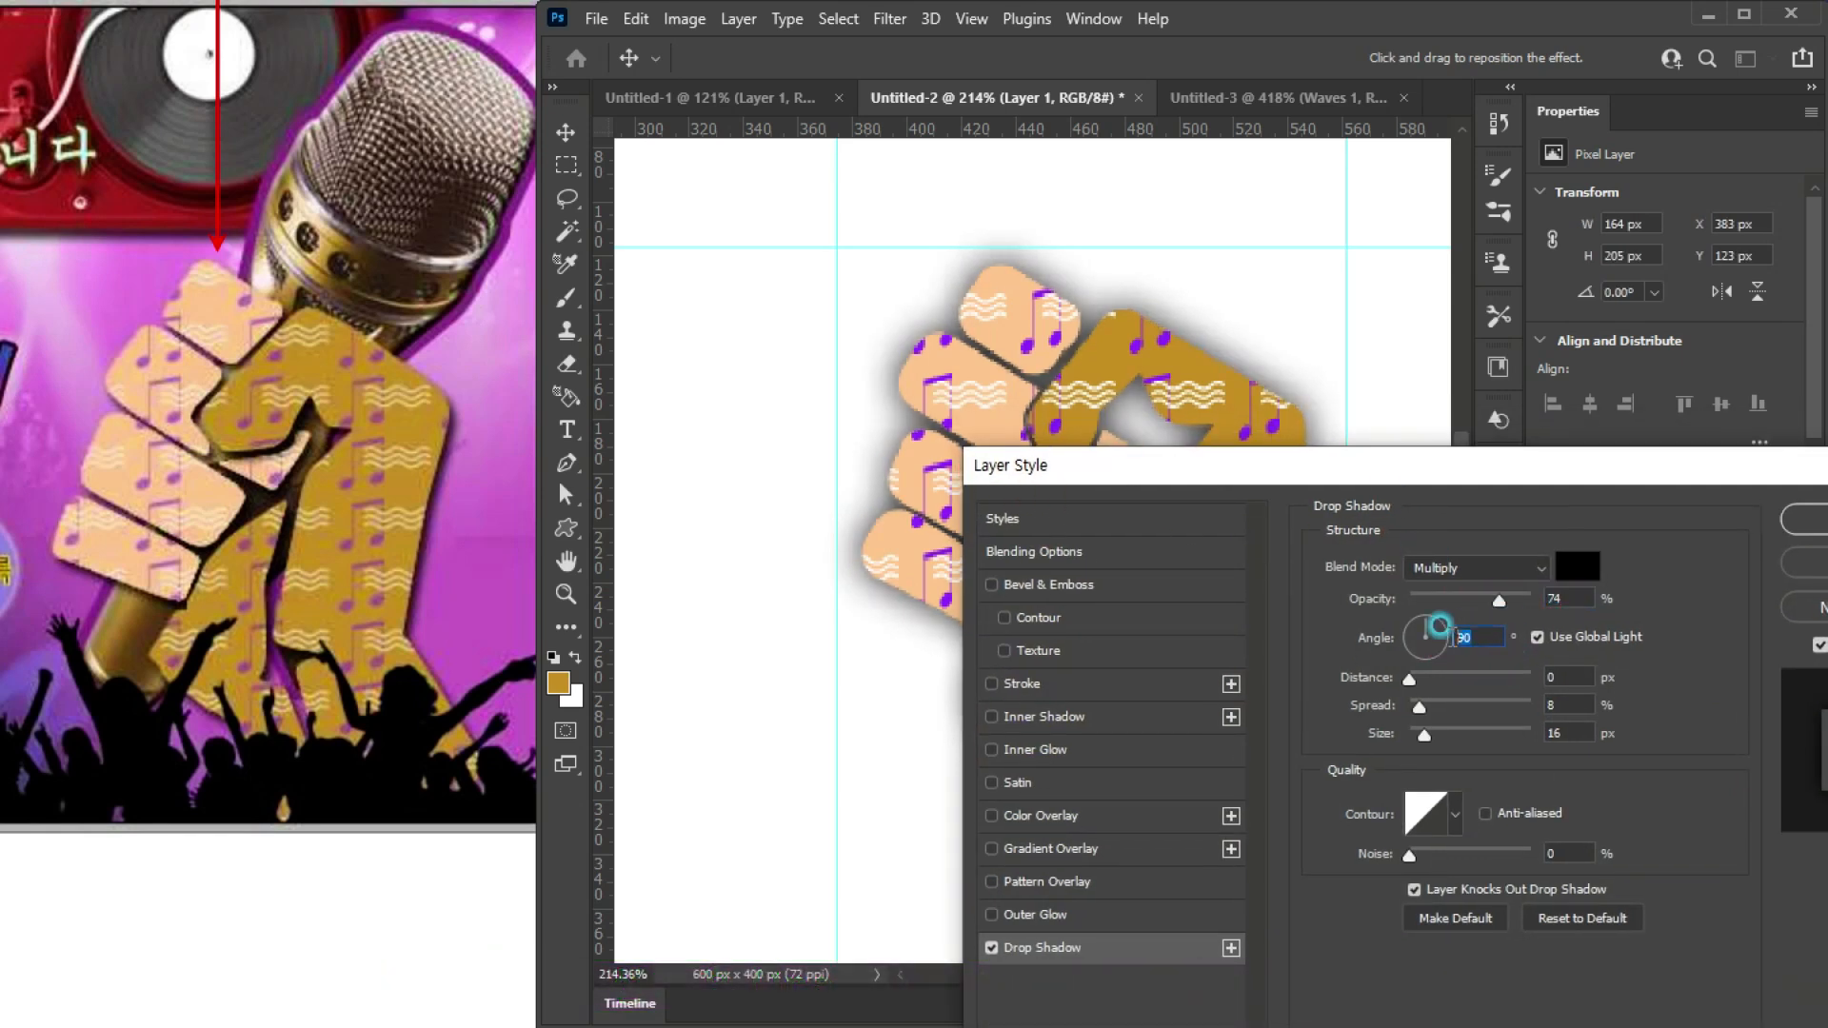
Step: Set the fist's drop shadow to 5 px distance, 0% spread and 5 px size, and apply the layer style
click(1572, 677)
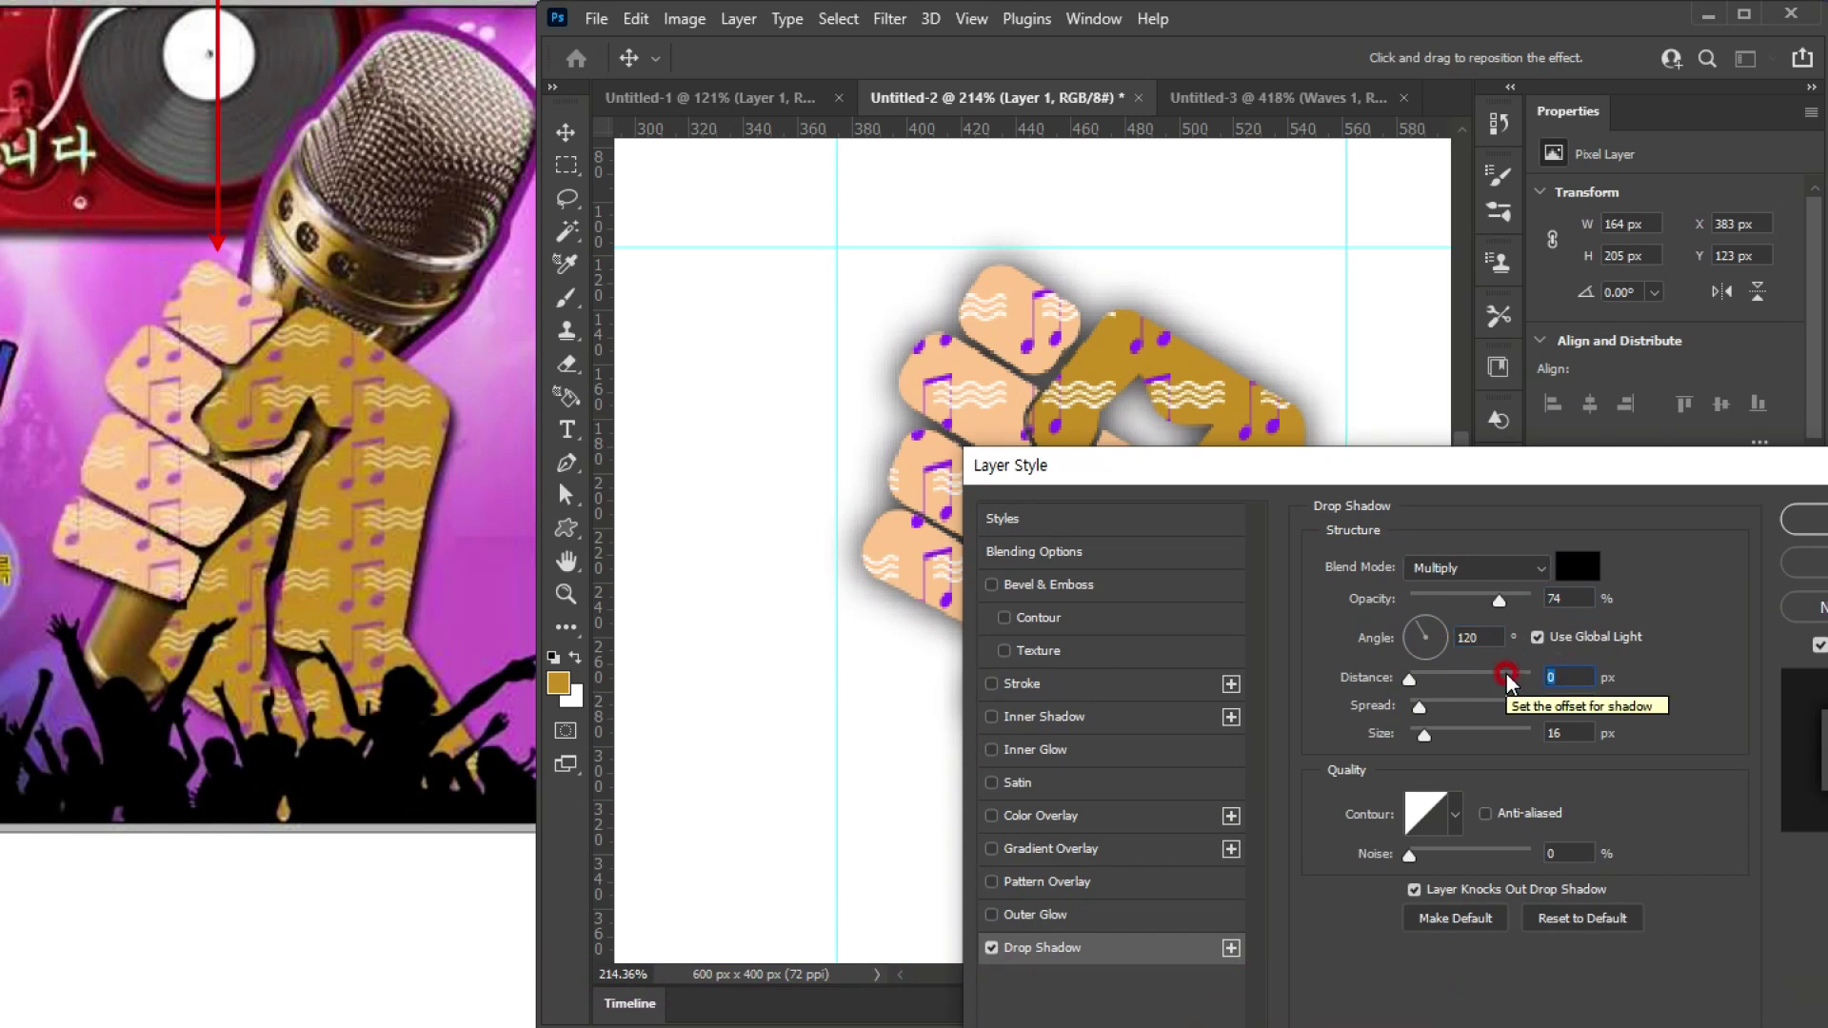
text(5)
key(Tab)
text(0)
key(Tab)
text(5)
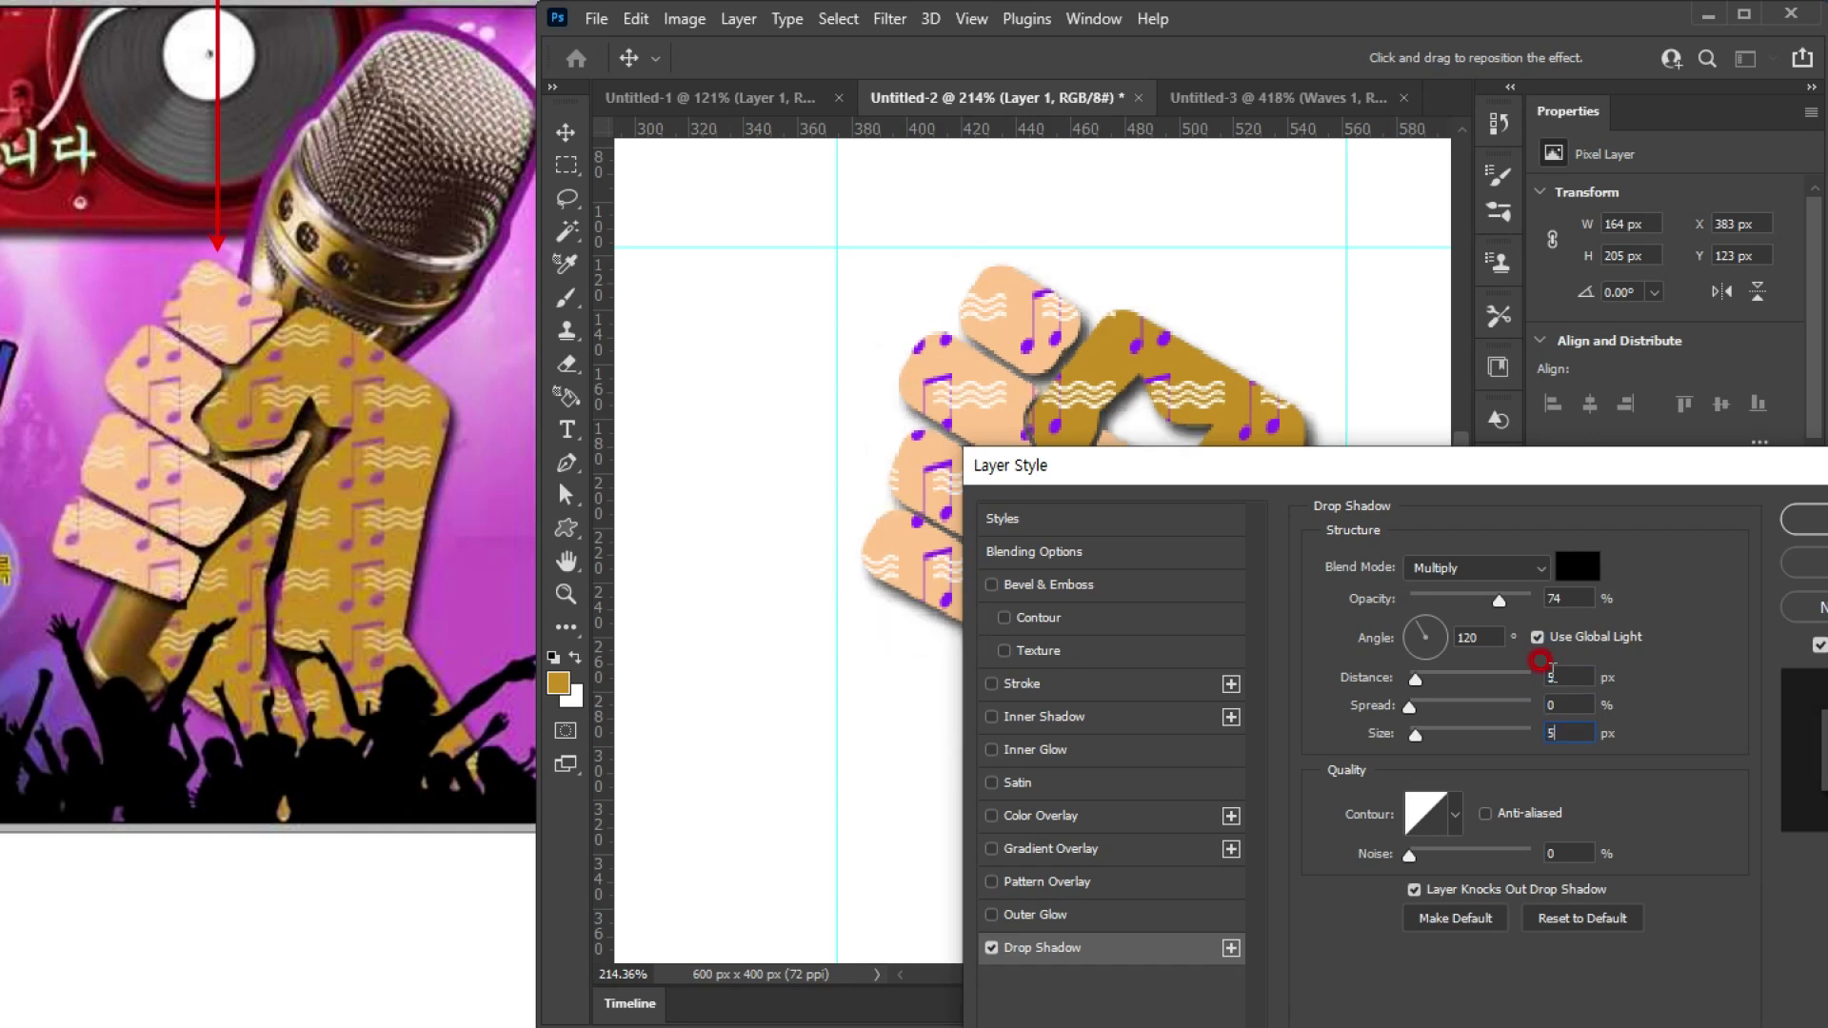
drag(1438, 481, 1220, 767)
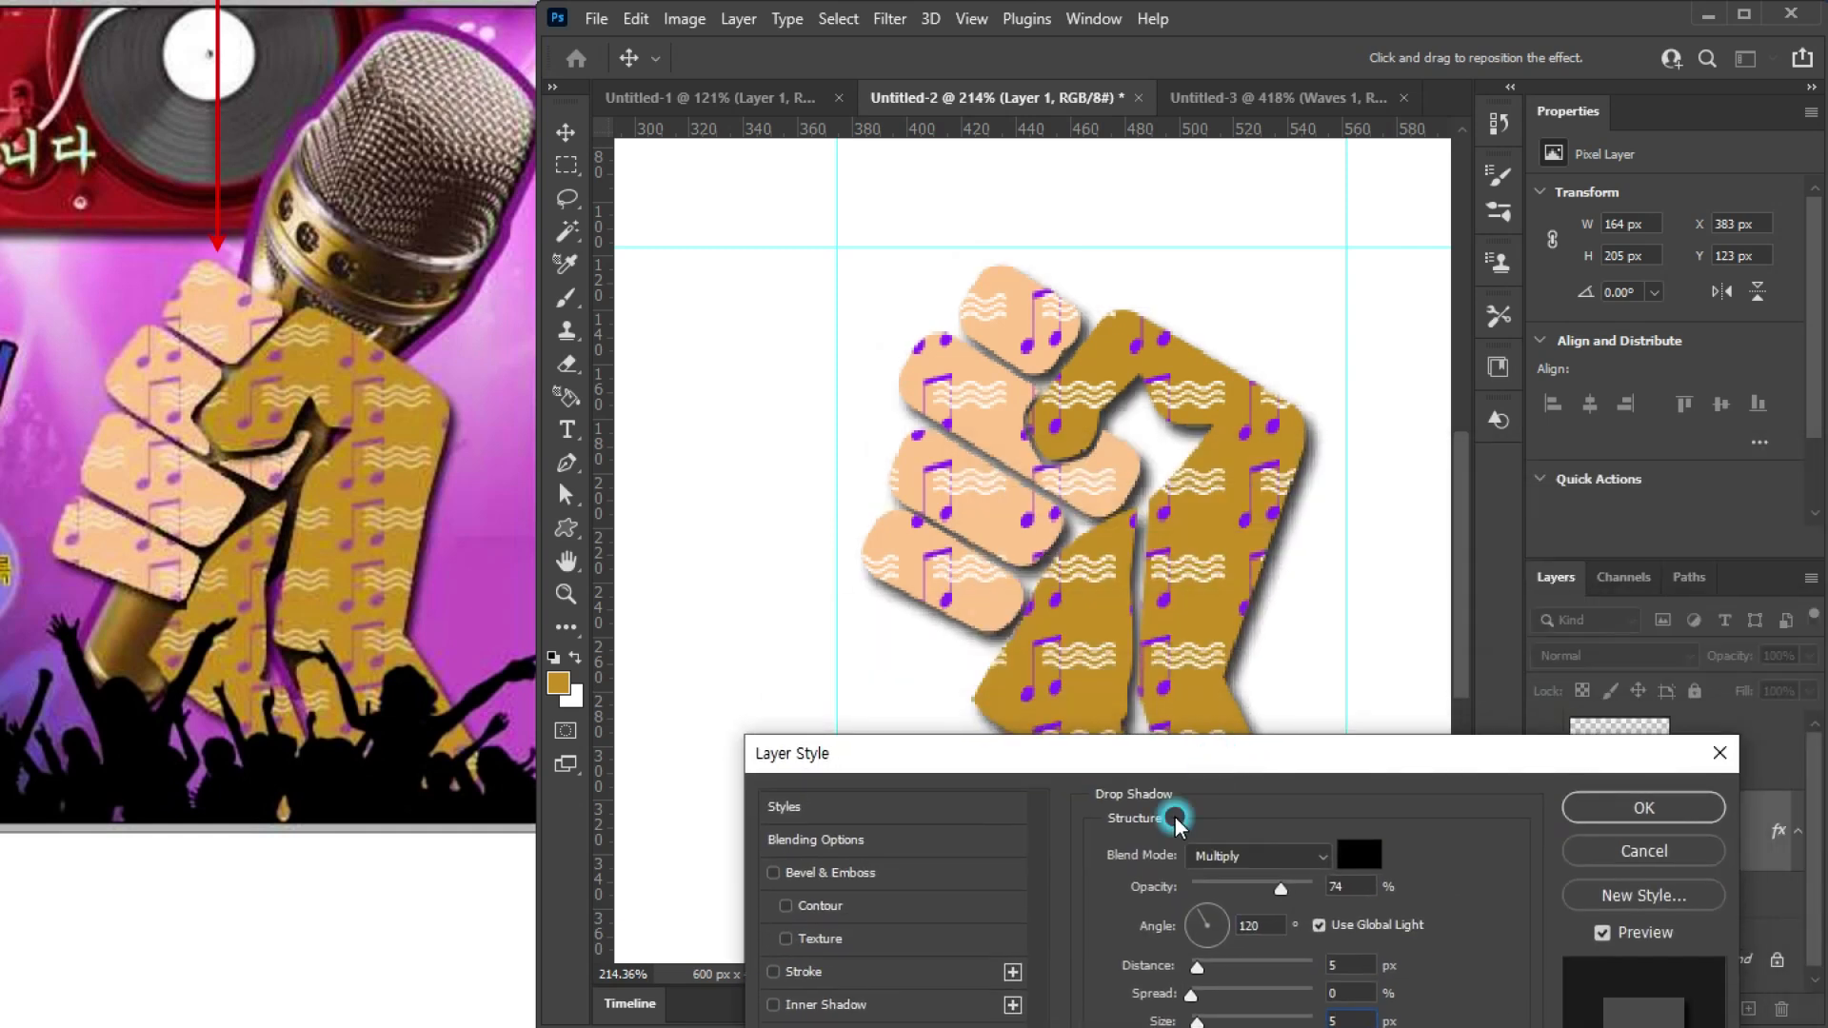
click(1644, 807)
scroll(1136, 661, down, 2)
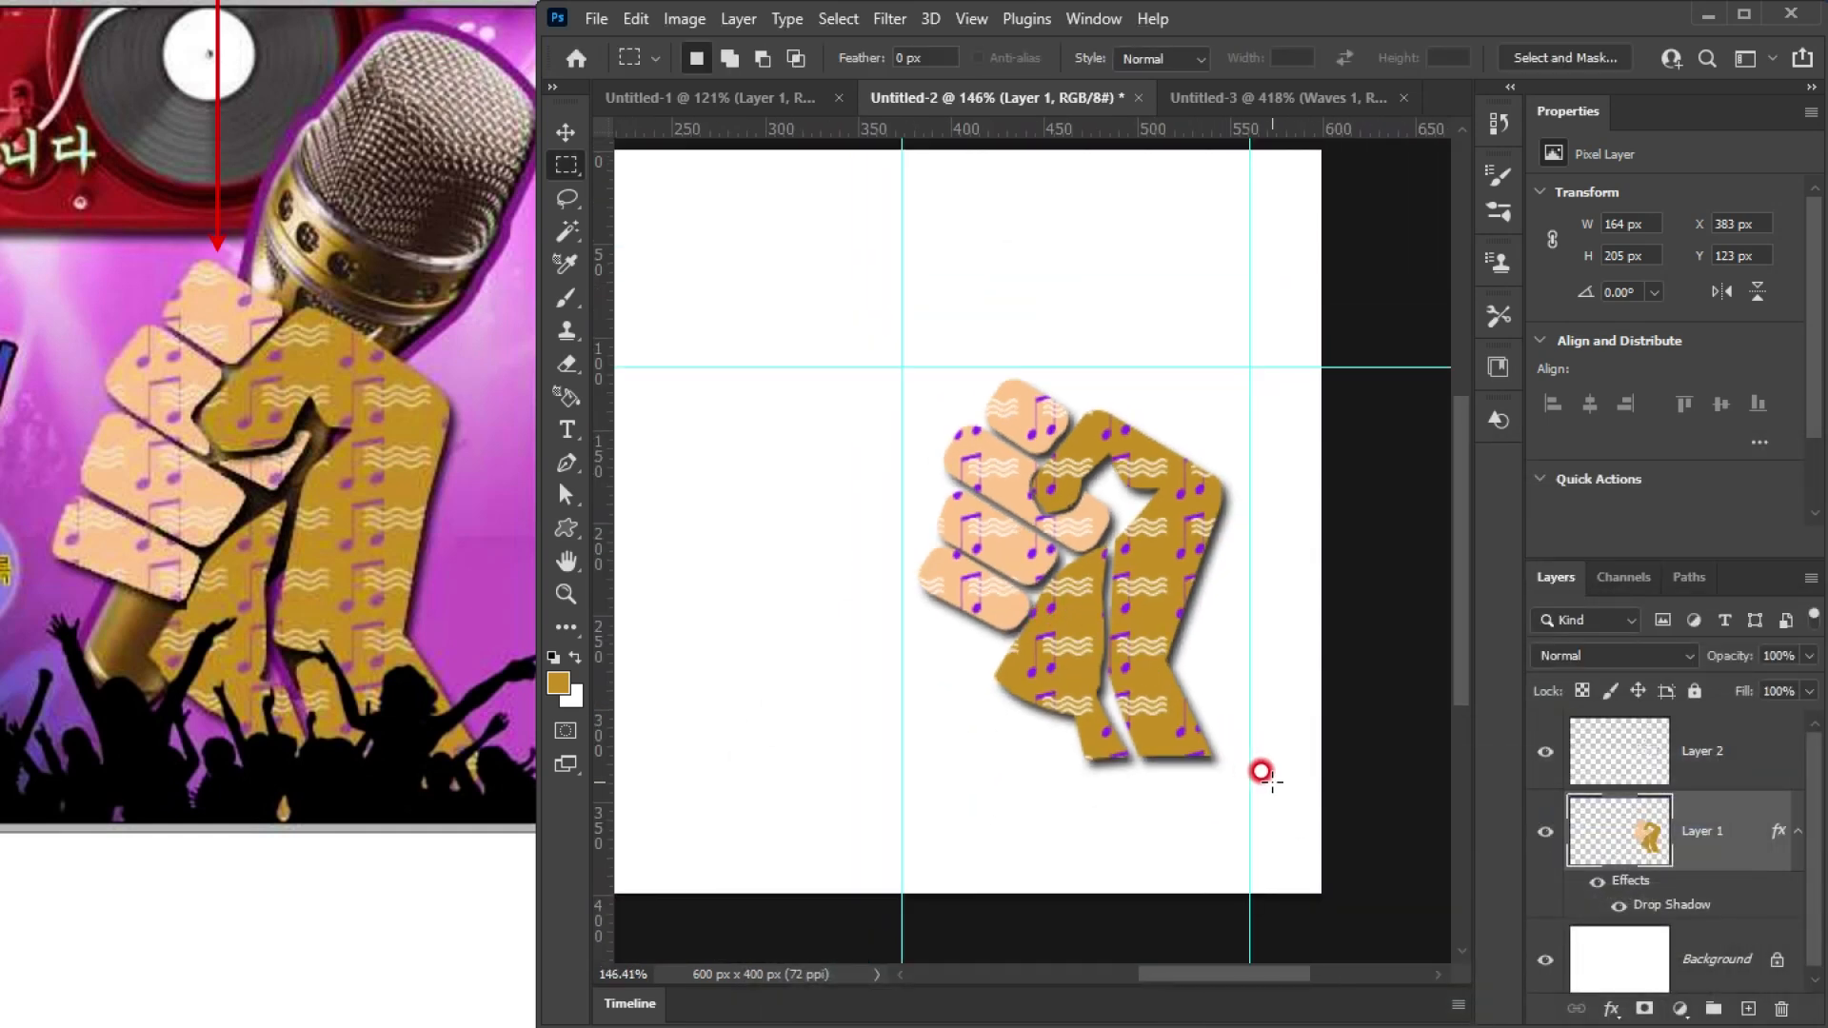
scroll(1035, 562, up, 2)
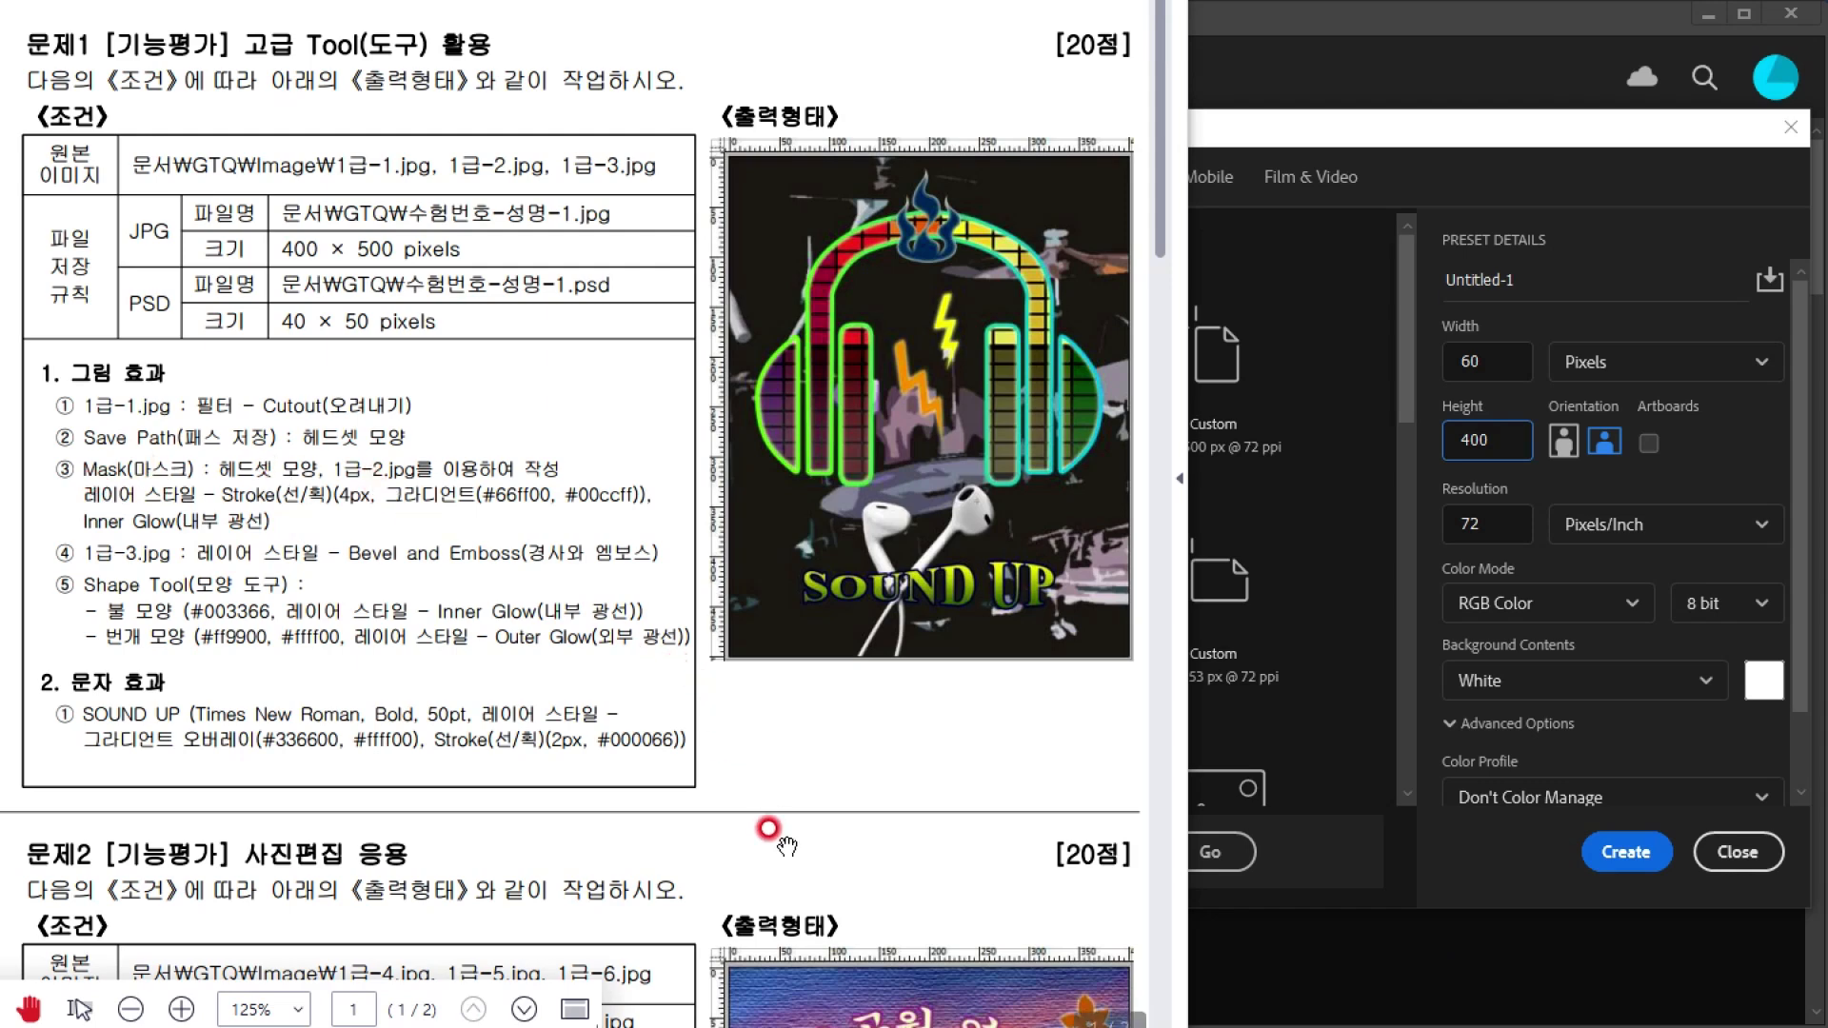
Step: Go through the exam sheet to the annotated Music Academy output image on its second page
drag(774, 830, 685, 23)
drag(792, 632, 684, 24)
scroll(667, 429, down, 10)
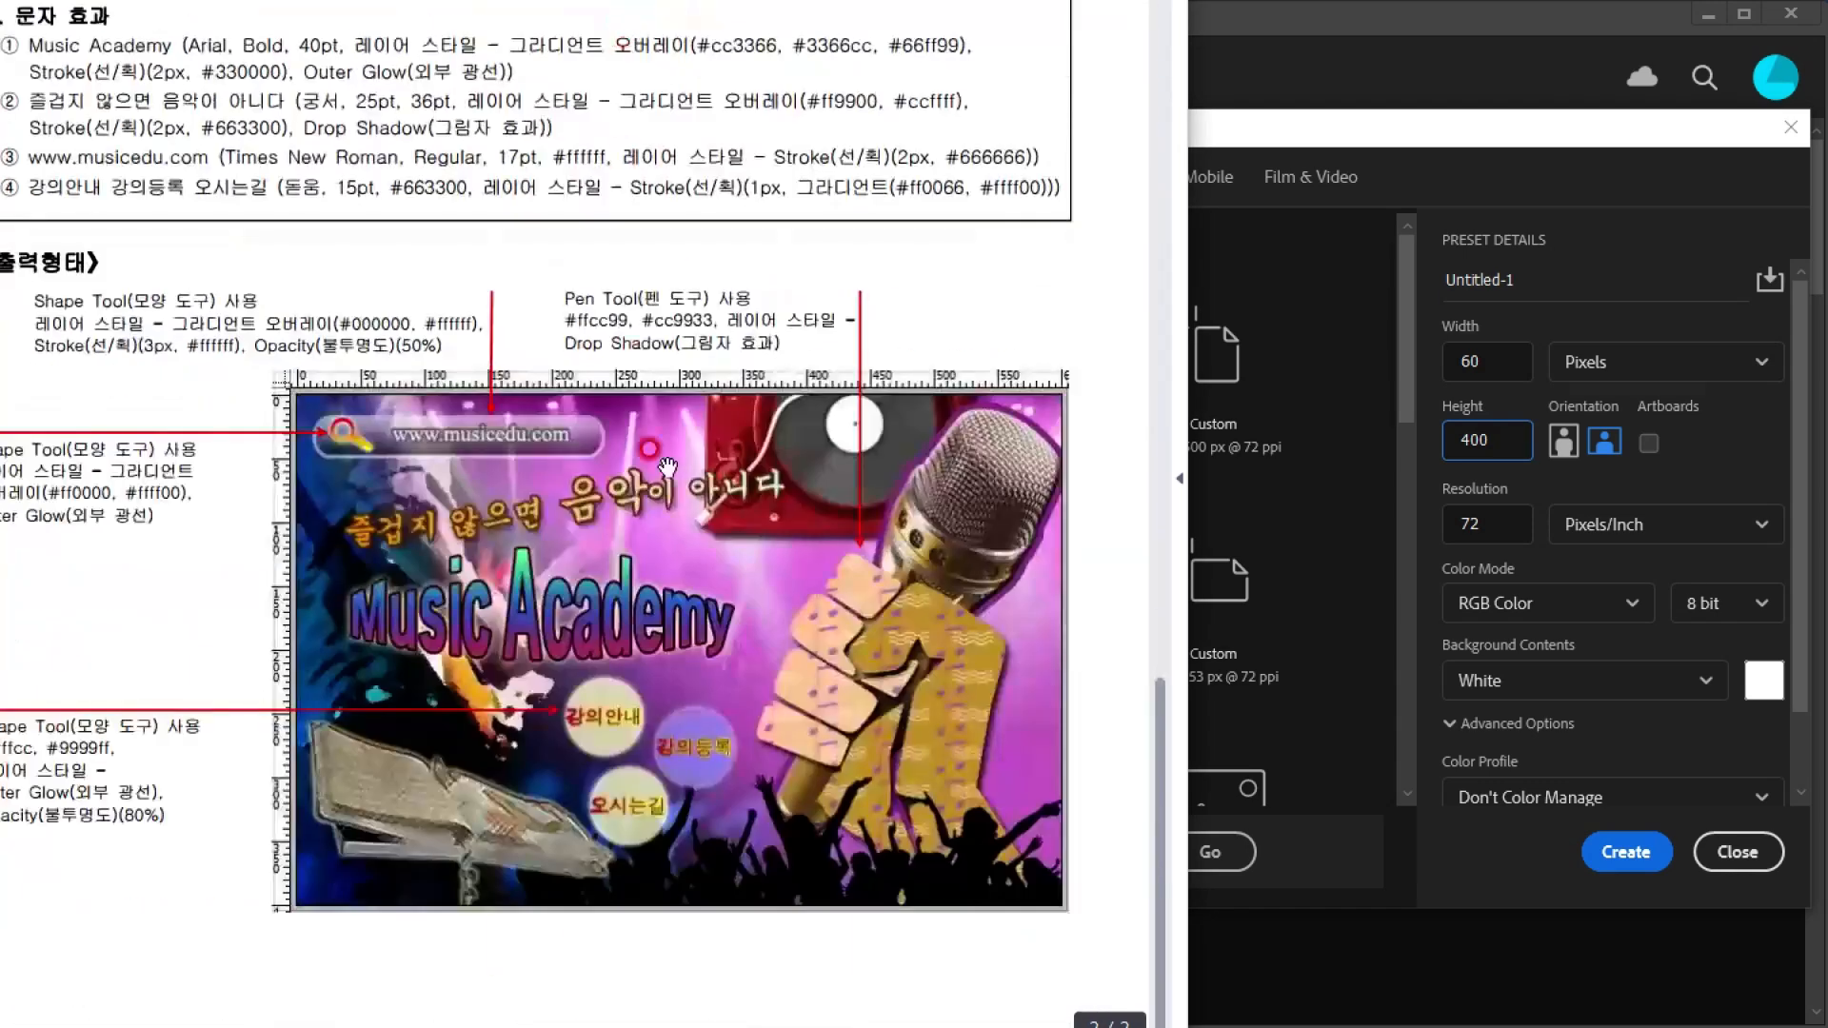